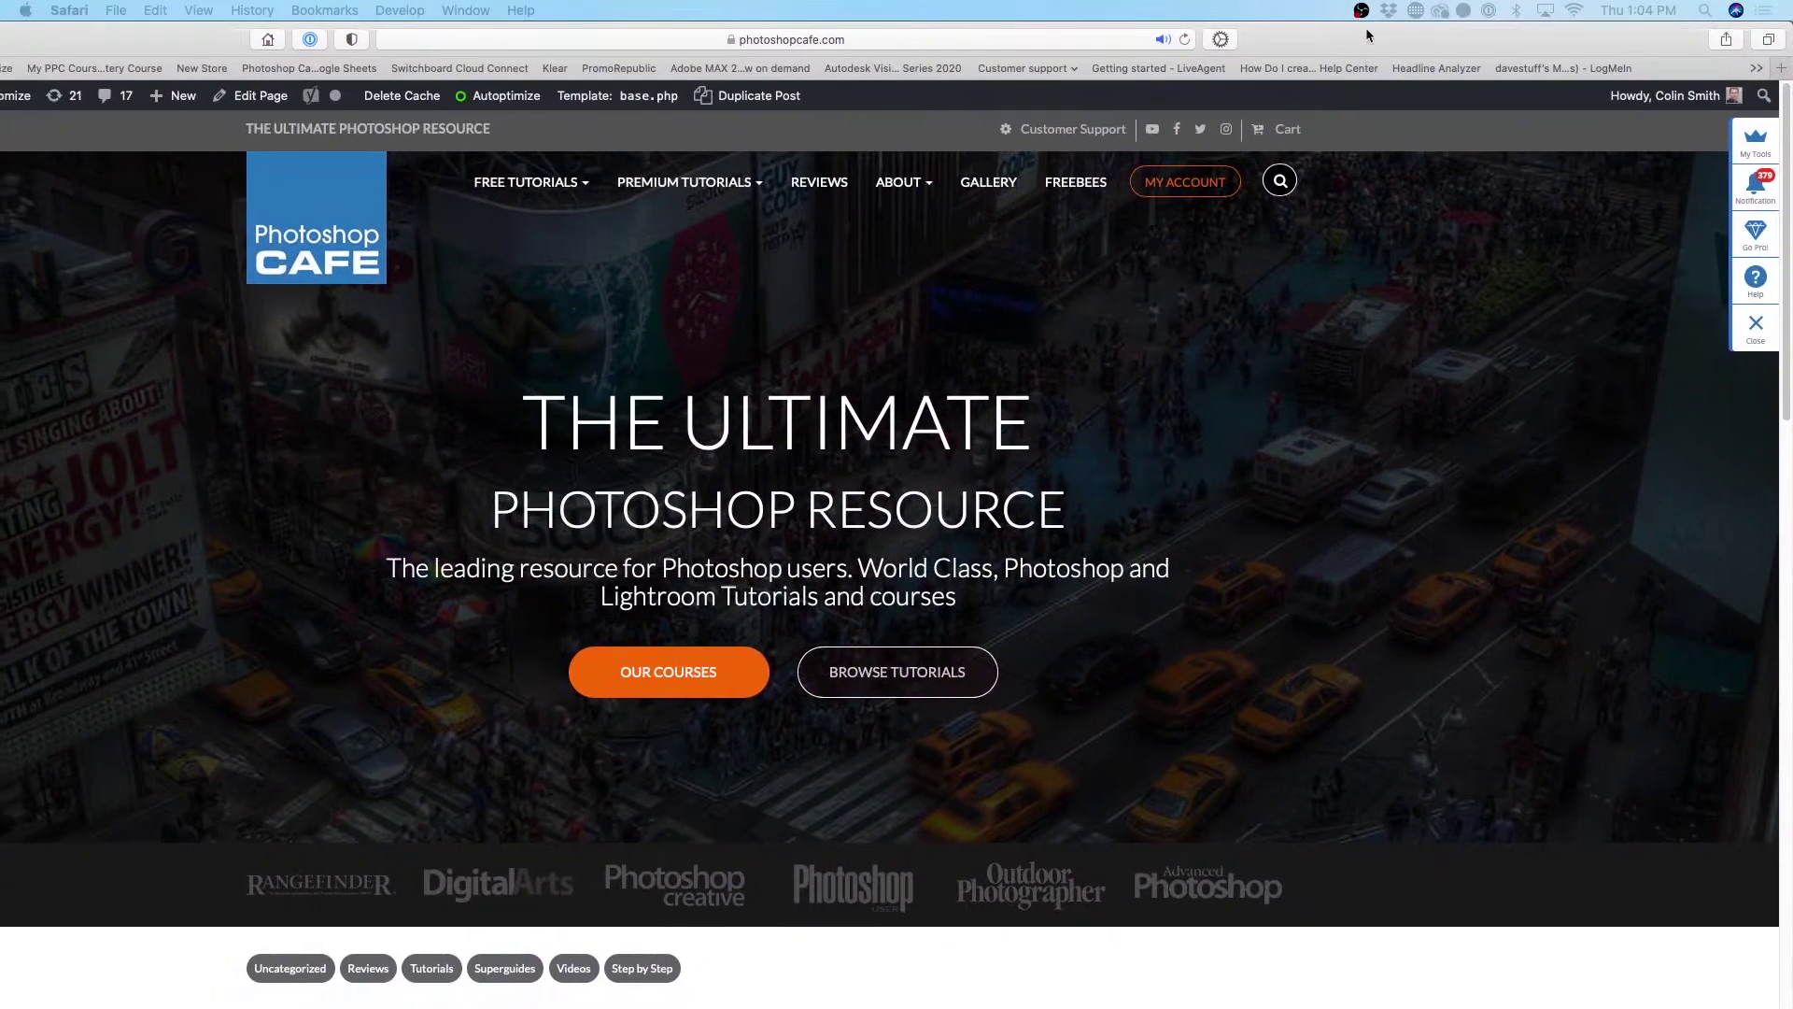
- Reposition the browser window so that the whole PhotoshopCAFE home page fits within the screen
left_click_drag(1368, 36, 1240, 35)
left_click_drag(1665, 24, 1357, 82)
left_click_drag(1179, 74, 1514, 17)
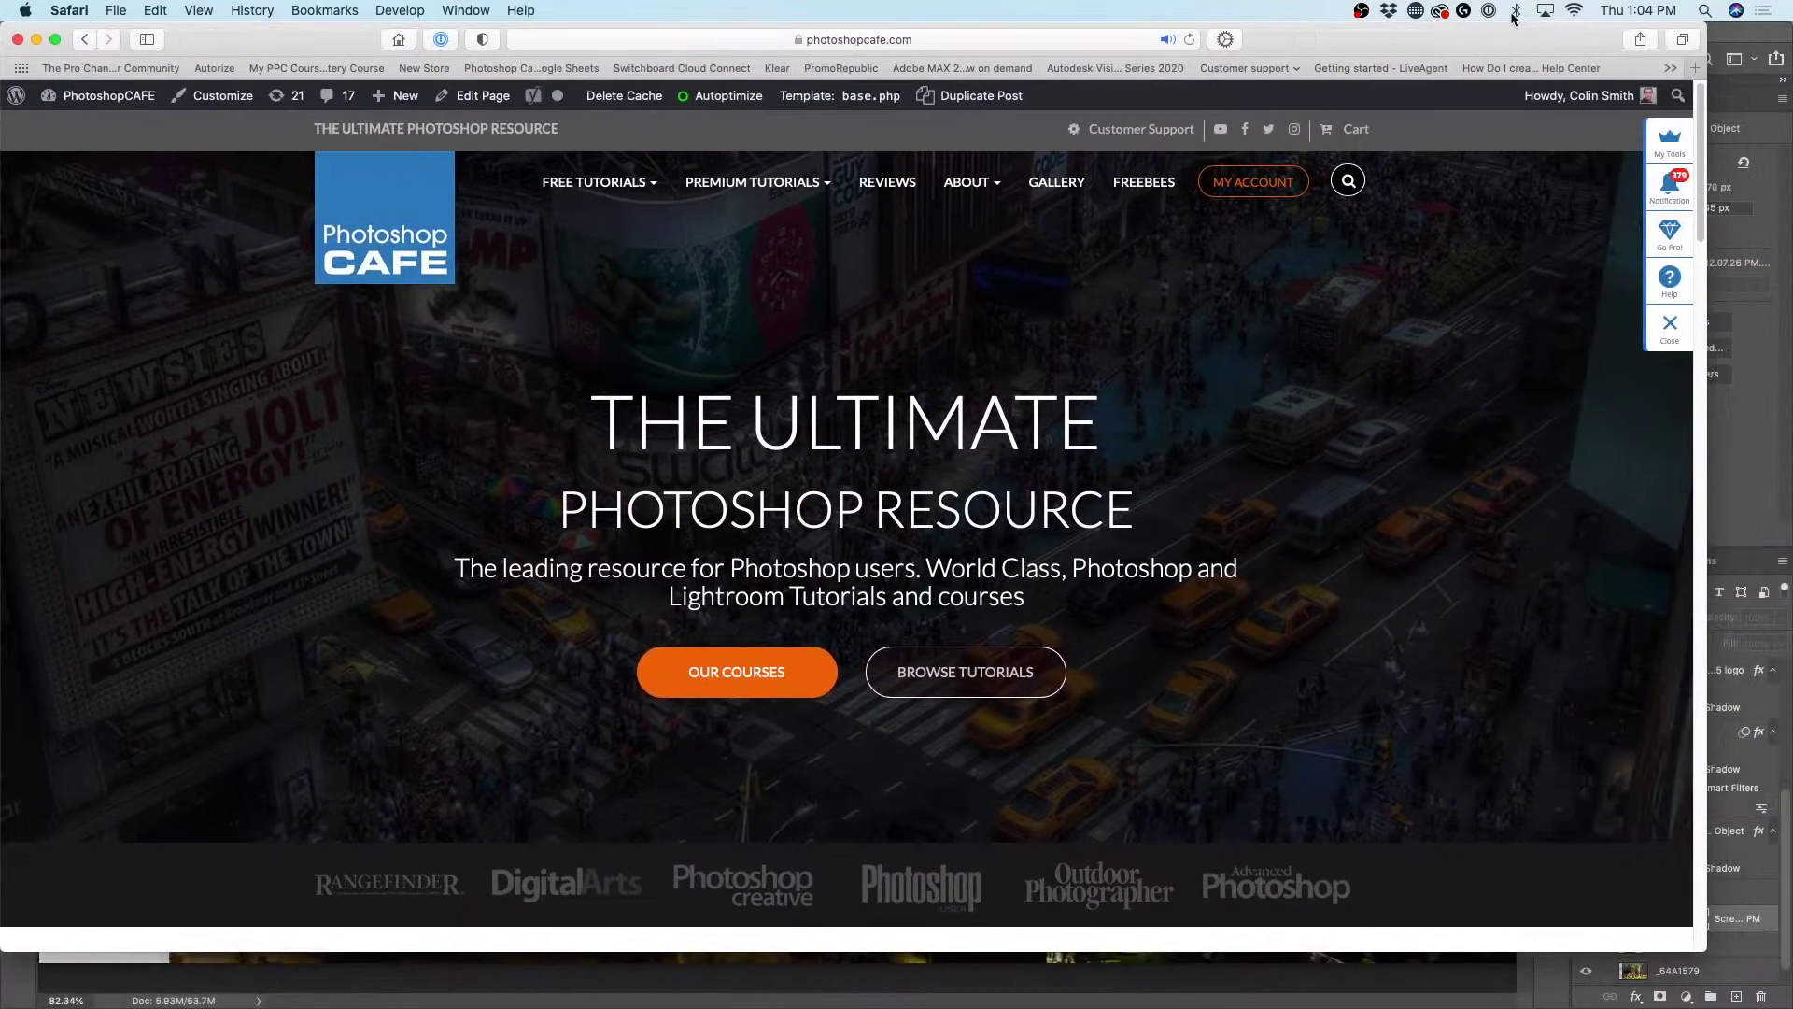
left_click_drag(1710, 35, 1763, 33)
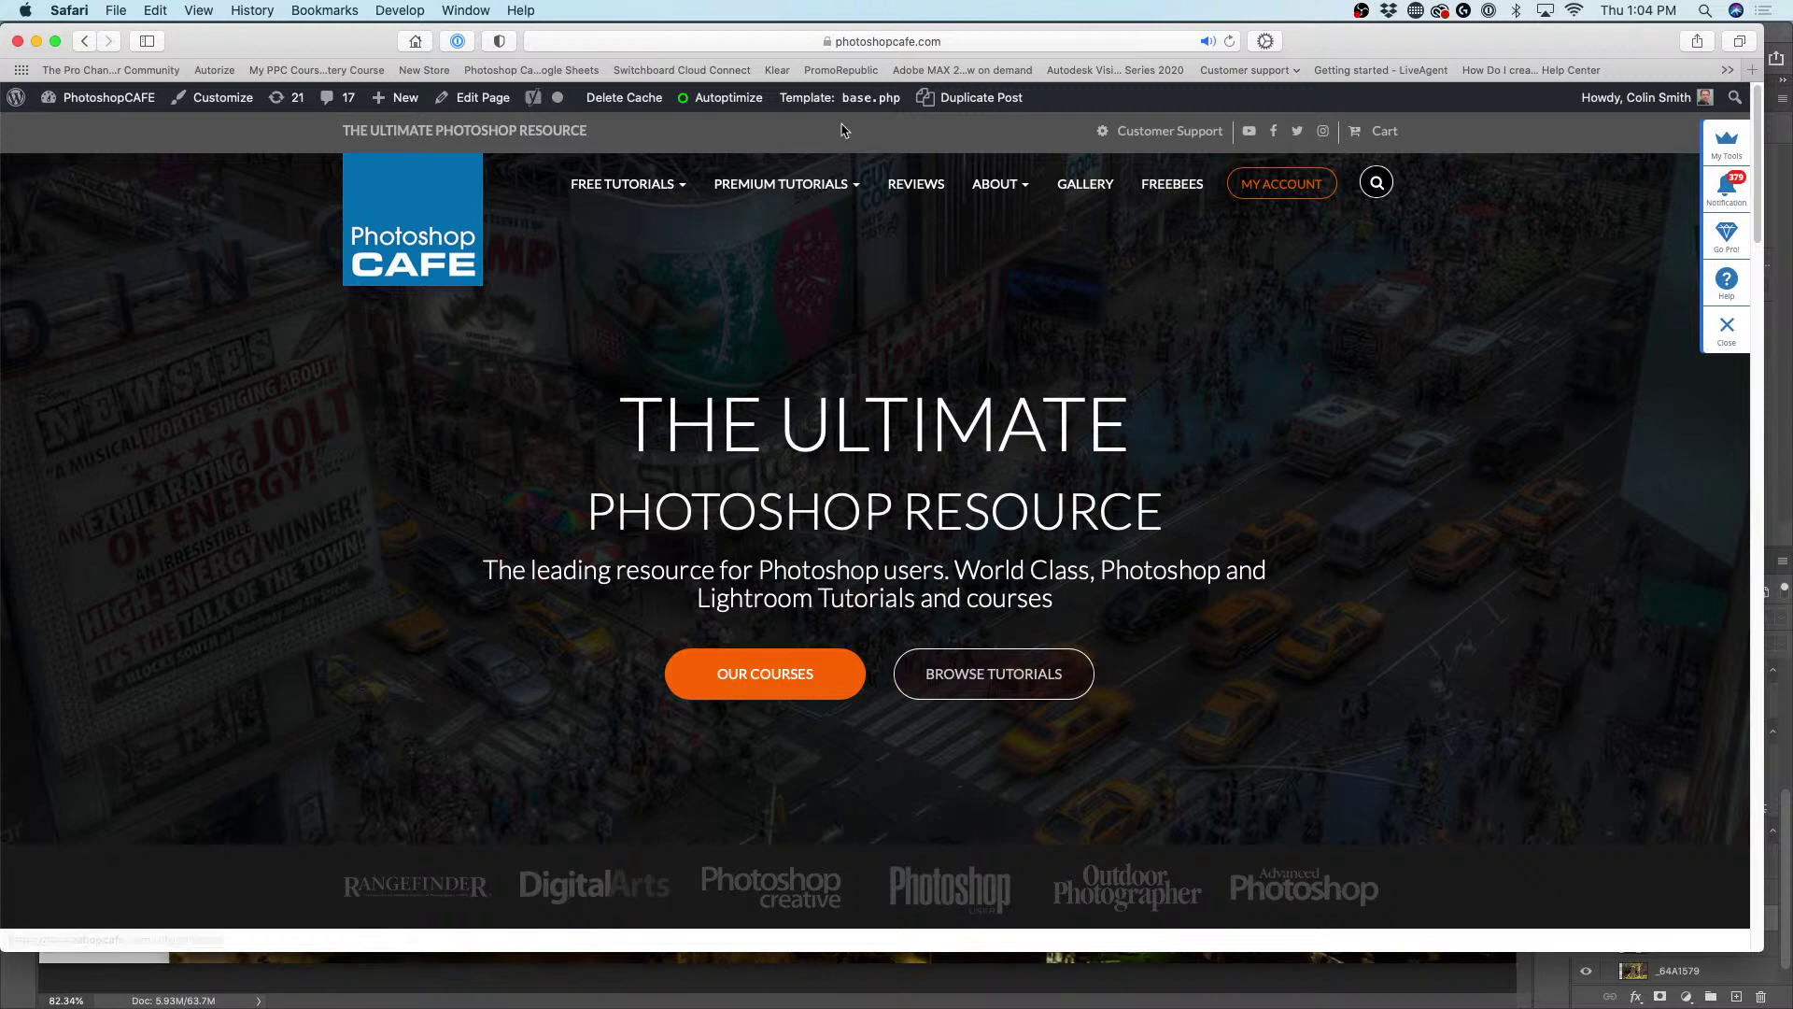
- Open the LFL #50 article from the site's free Live Streams tutorials and view its livestream notification sign-up section
mouse_move(652, 191)
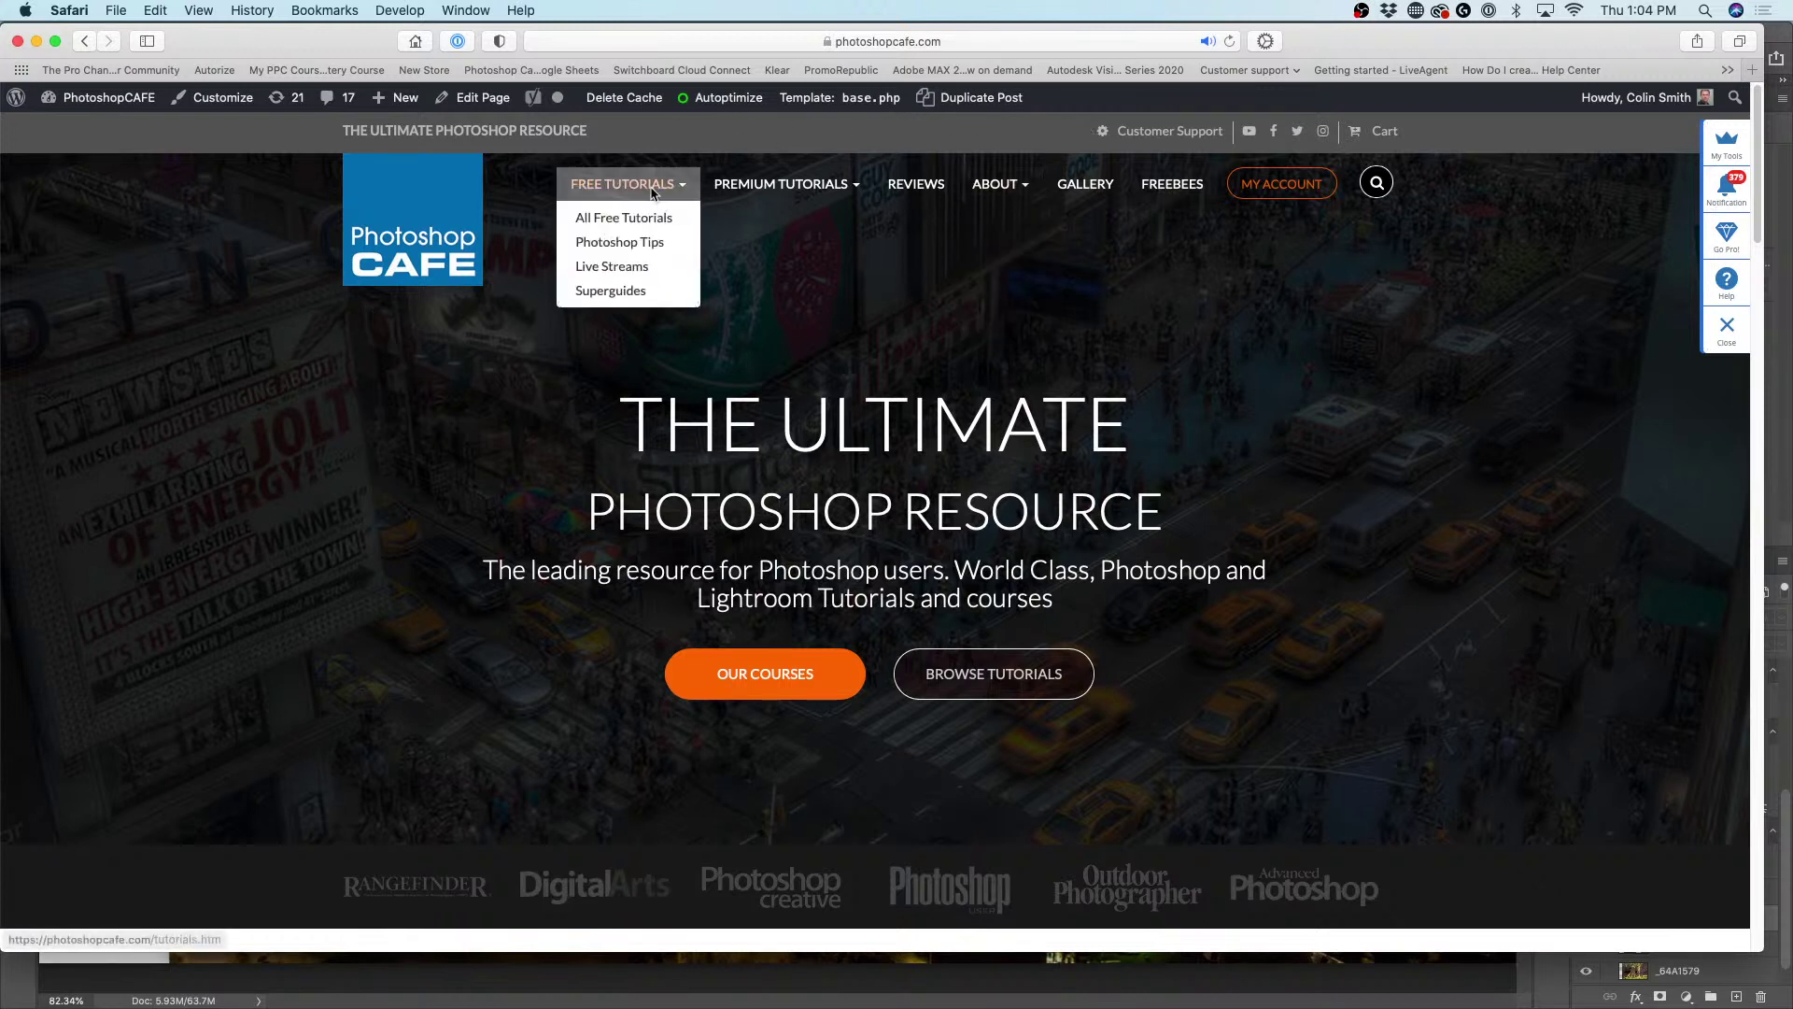
left_click(1087, 37)
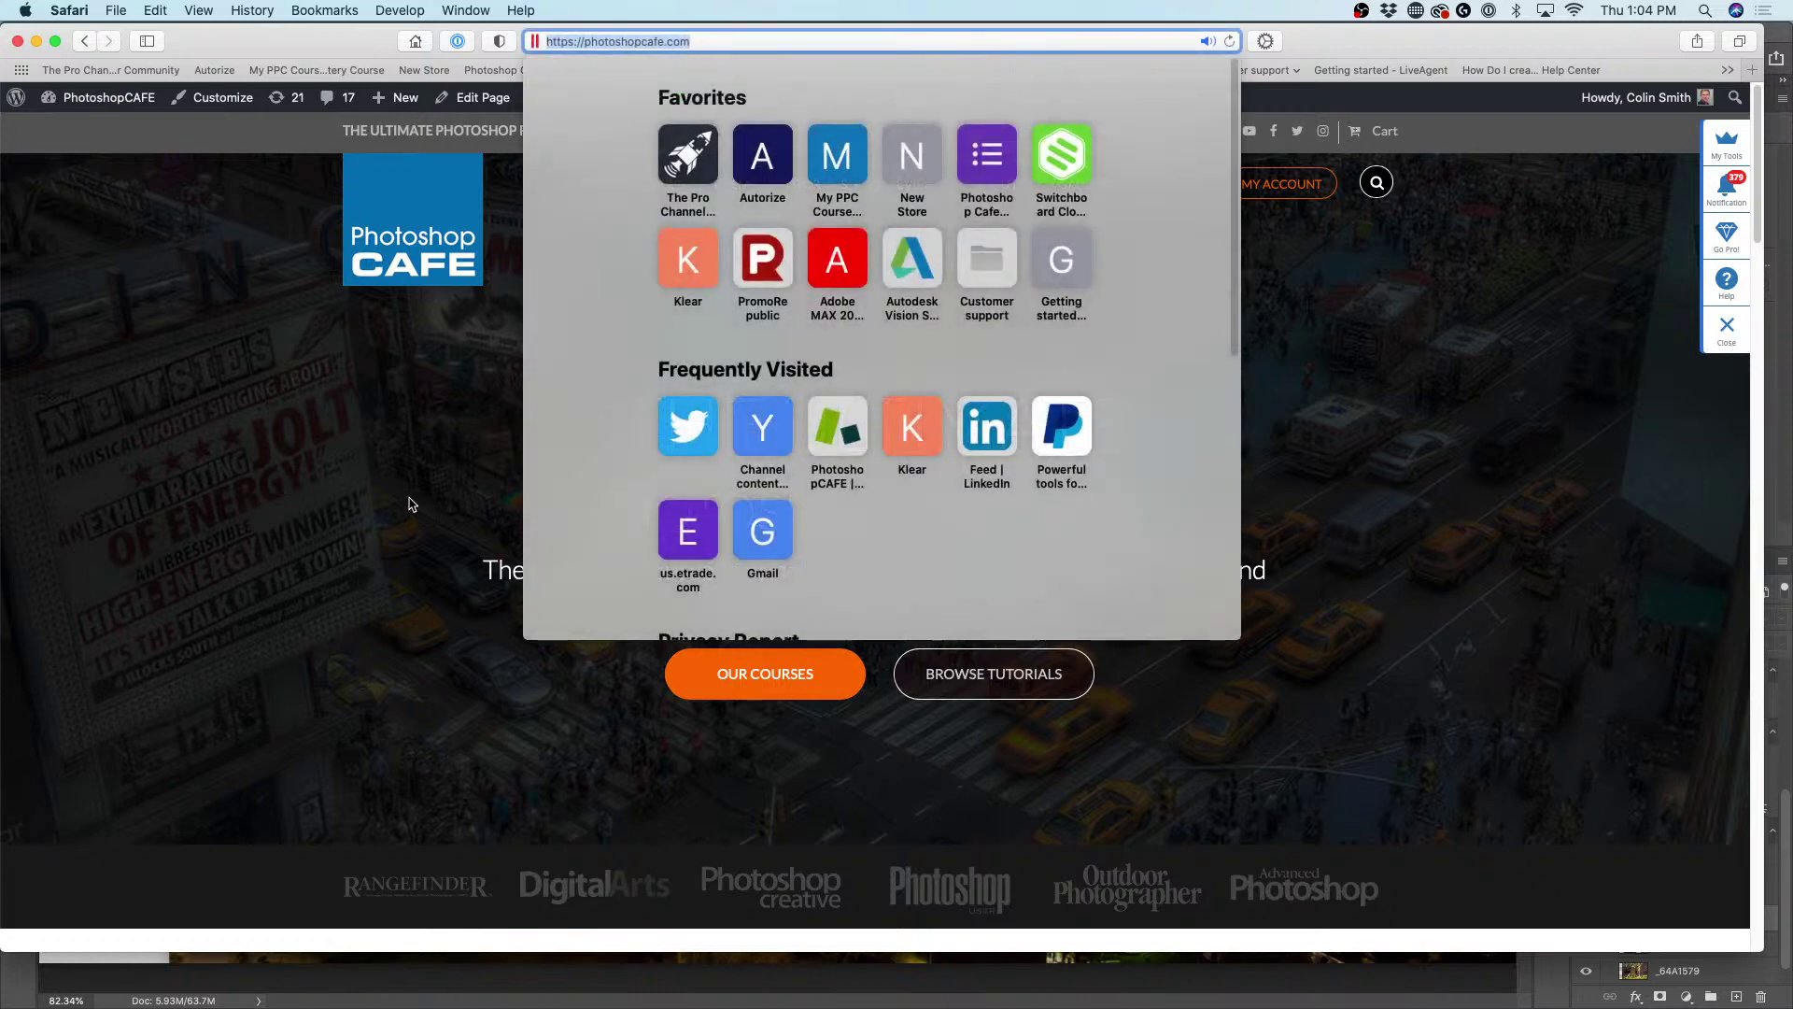
left_click(409, 503)
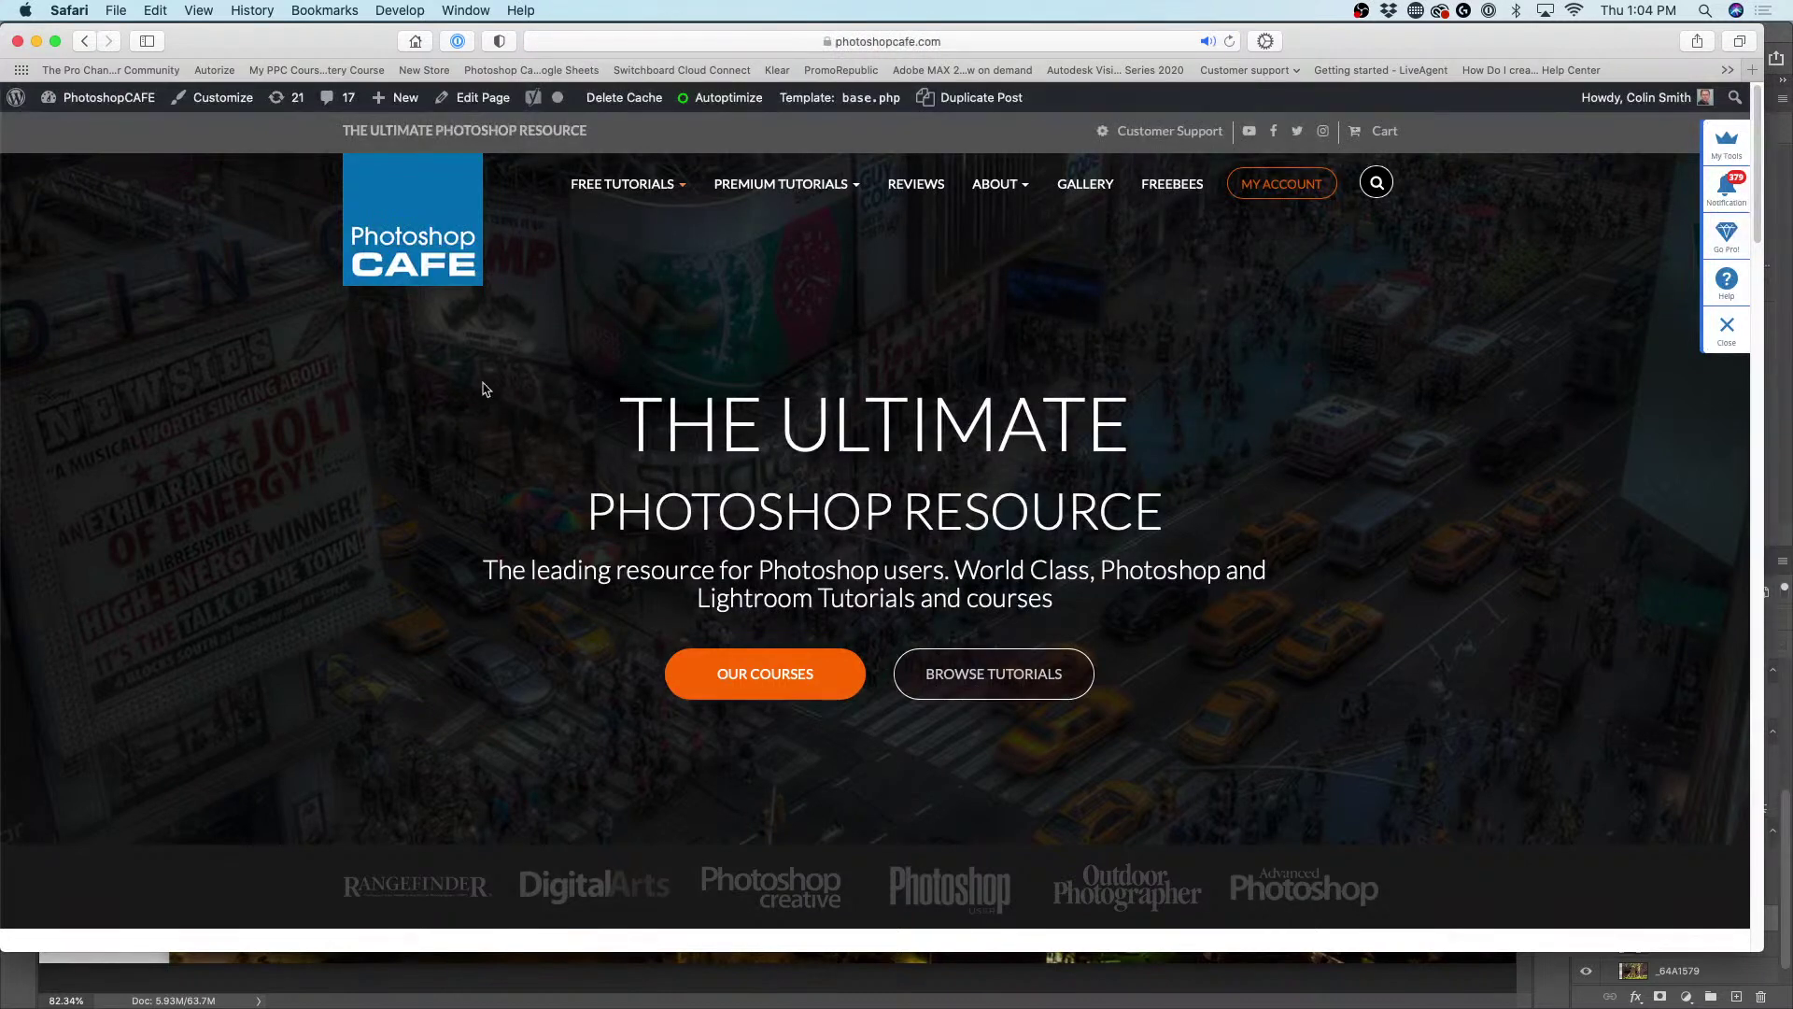
mouse_move(615, 185)
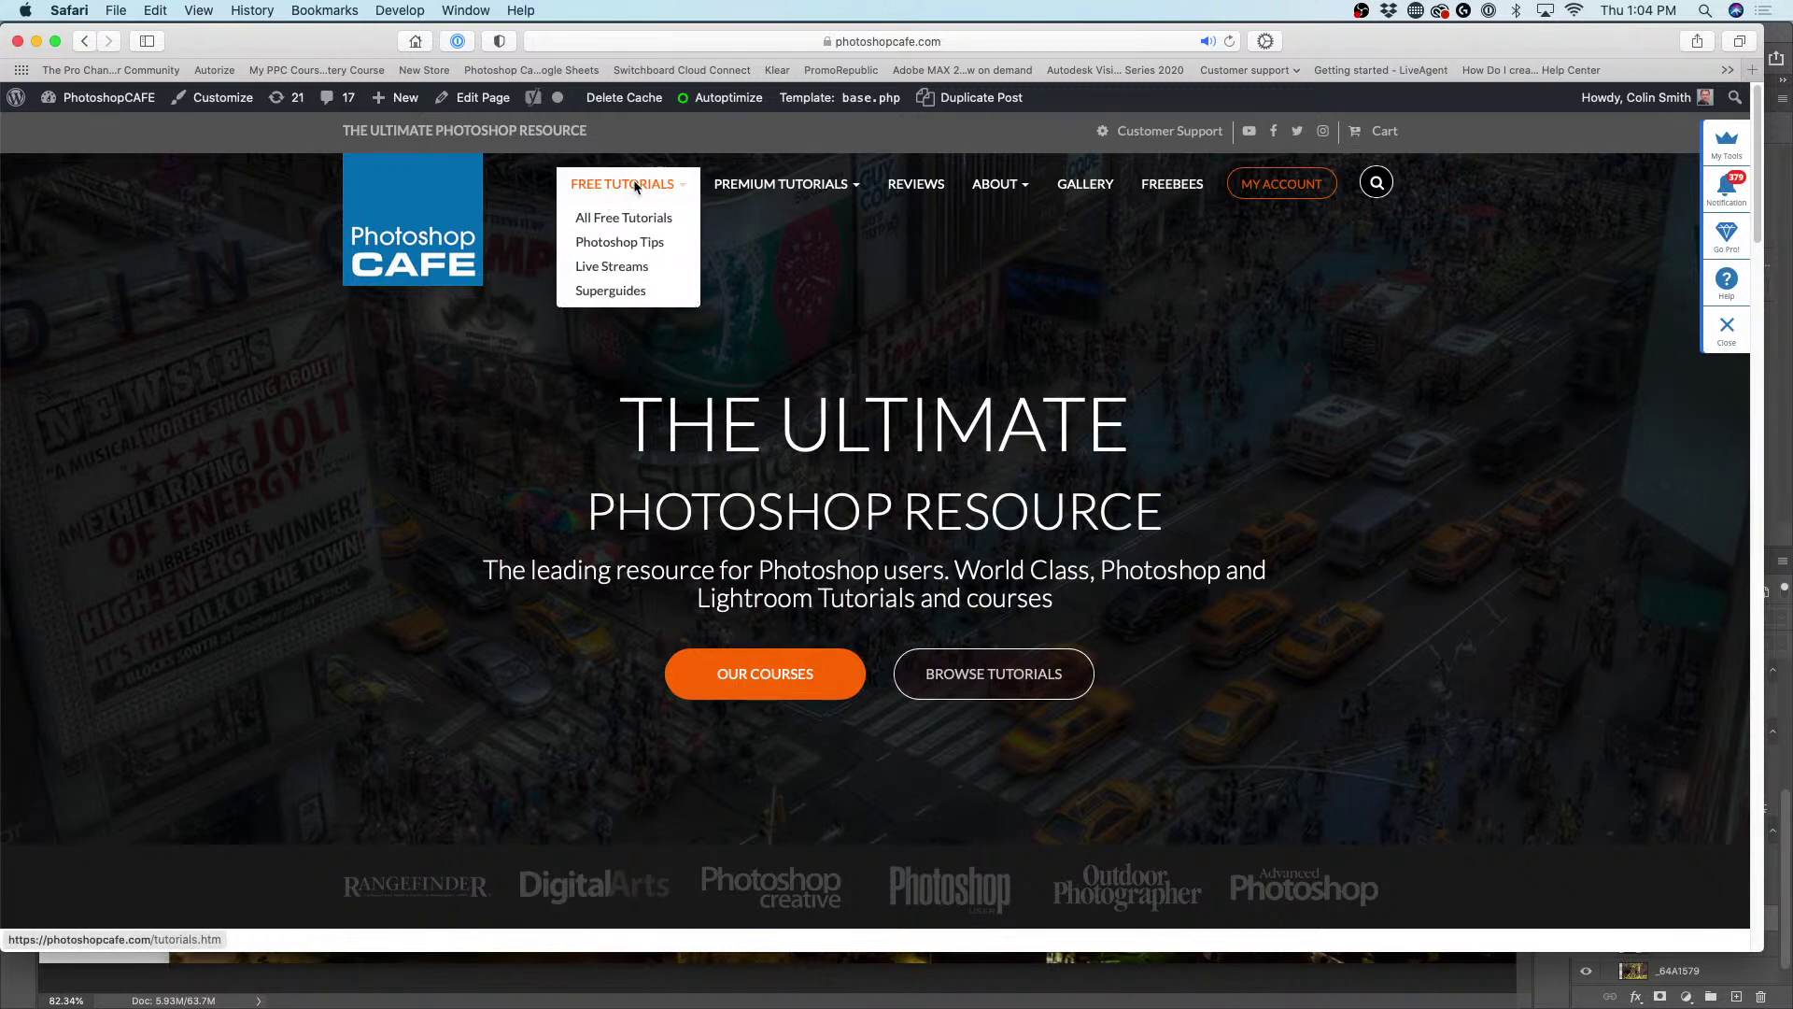
left_click(634, 269)
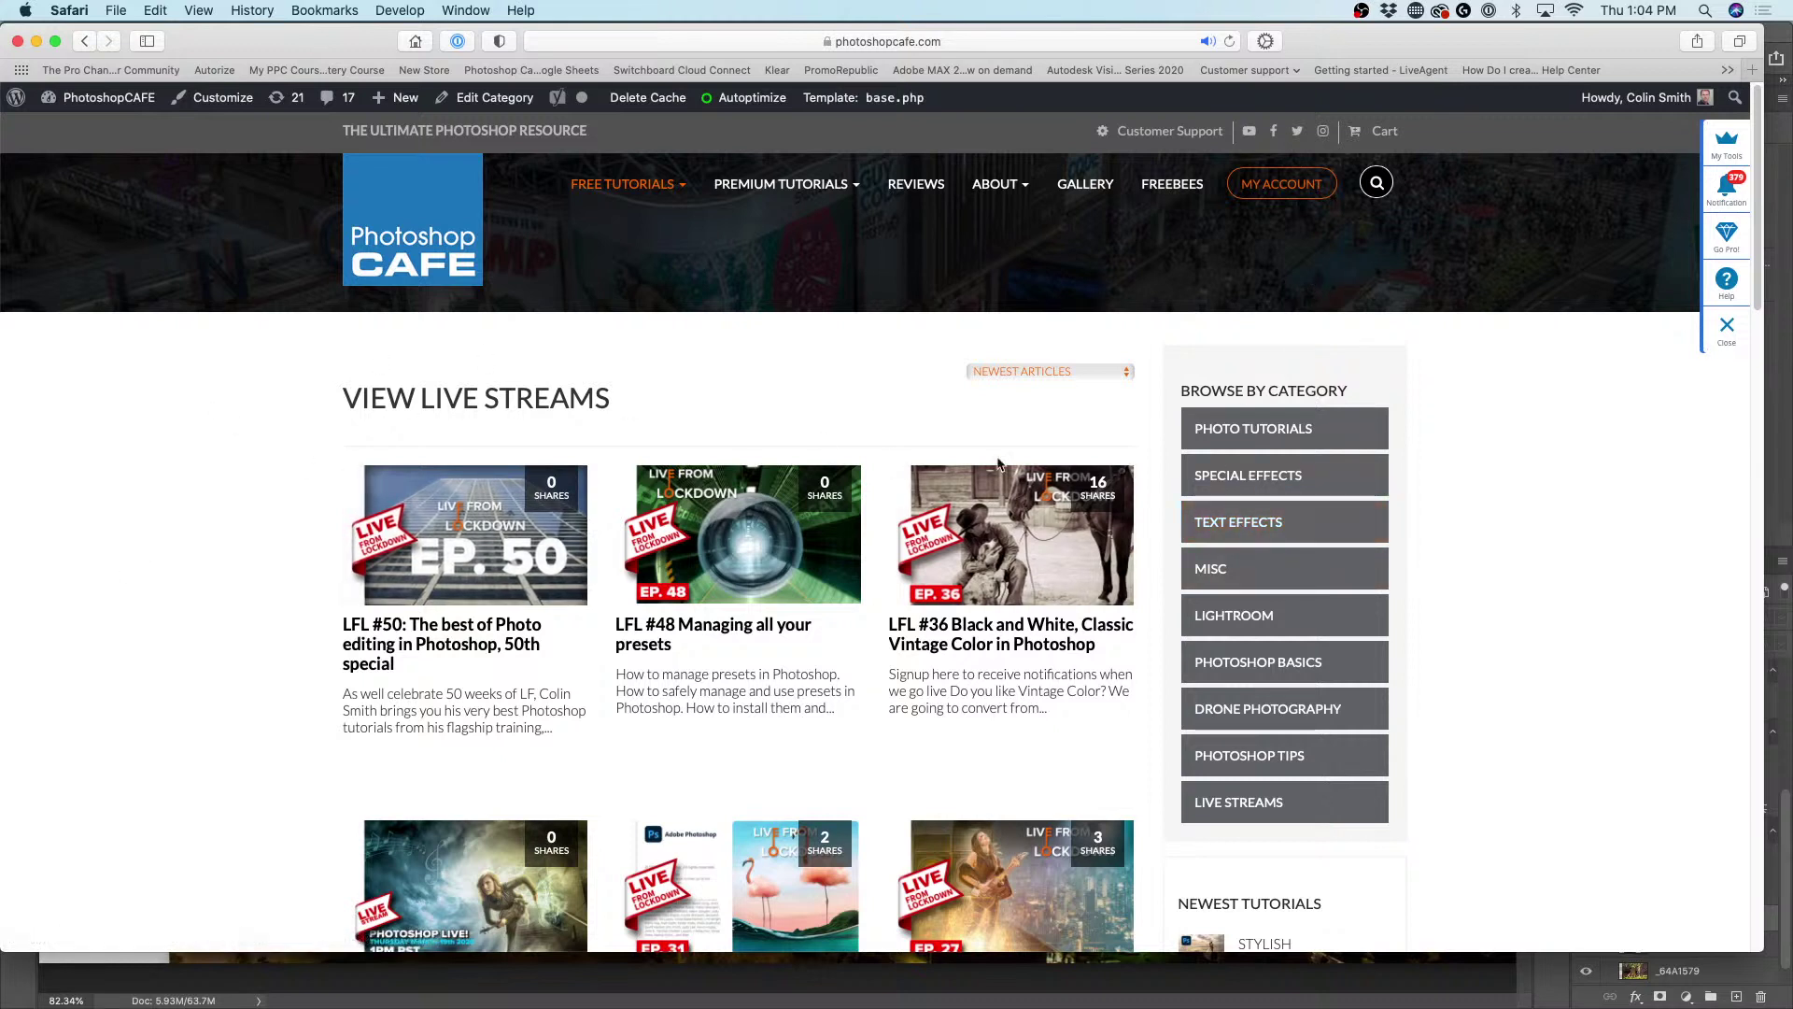
left_click(447, 530)
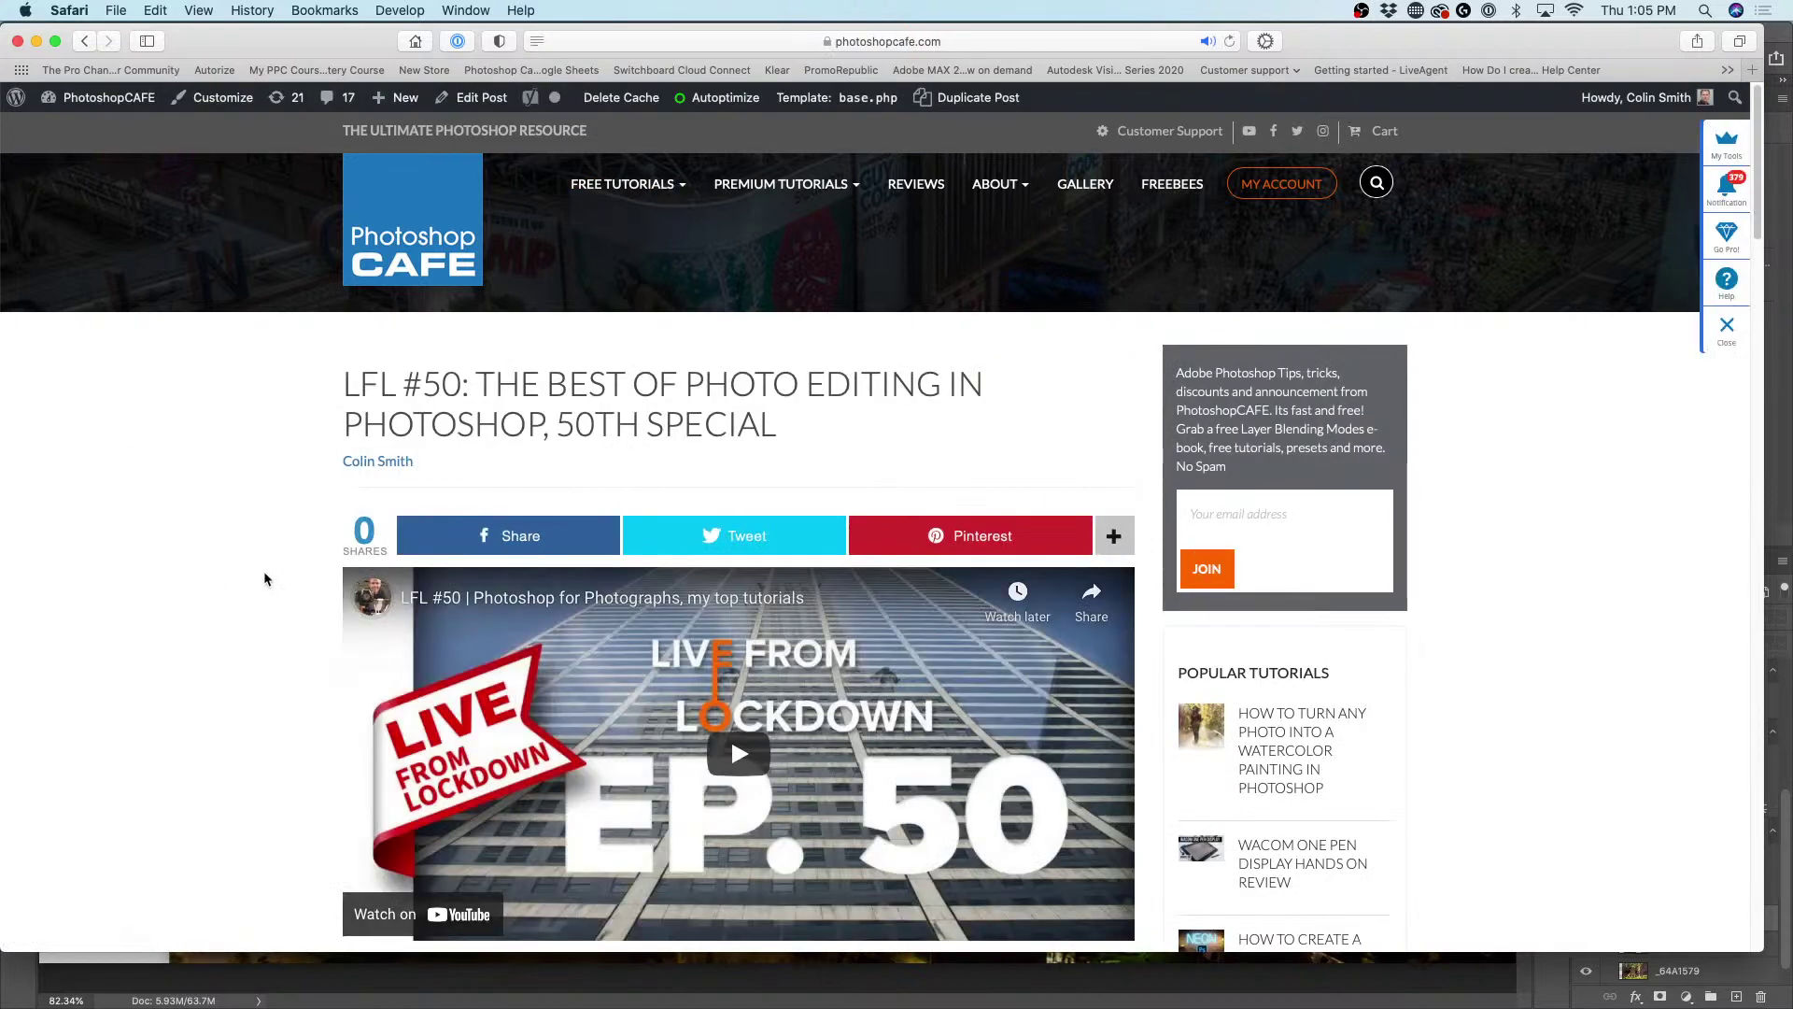
scroll(187, 513, "down", 5)
scroll(177, 476, "down", 1)
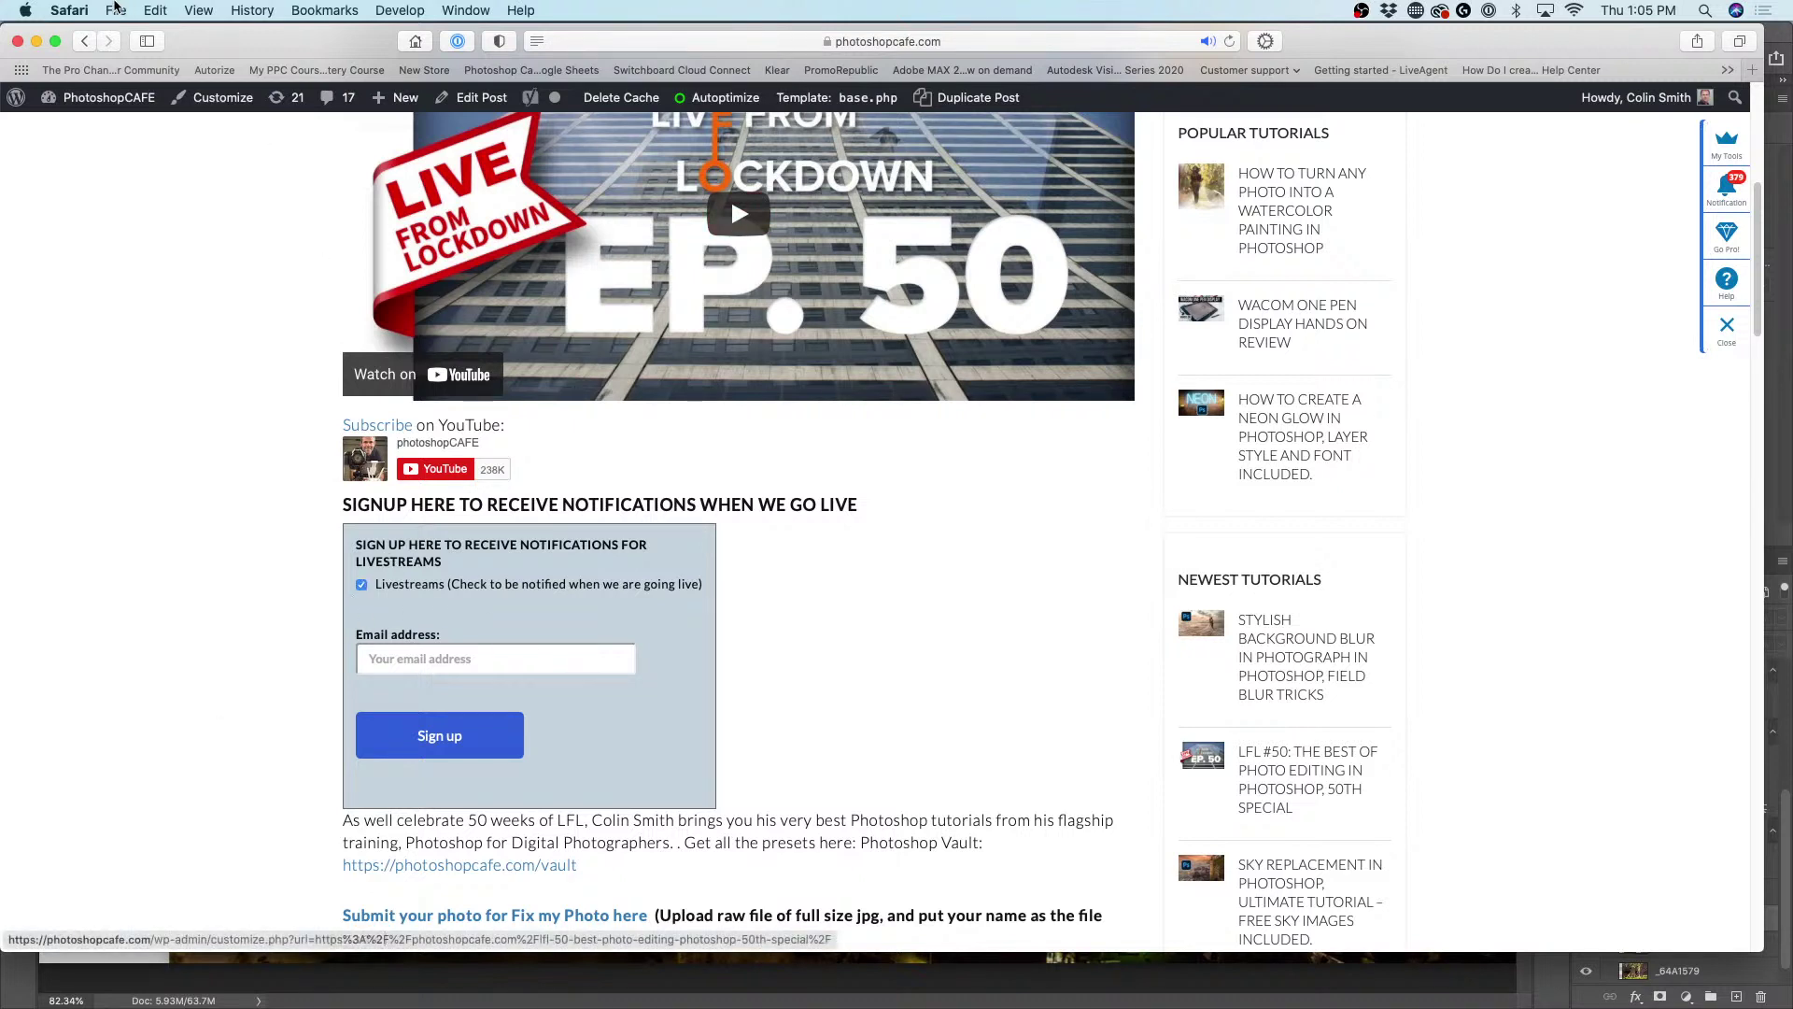
- Close the browser window, switch to Photoshop, and open the General preferences, placing the dialog over the upper part of the image
left_click(17, 41)
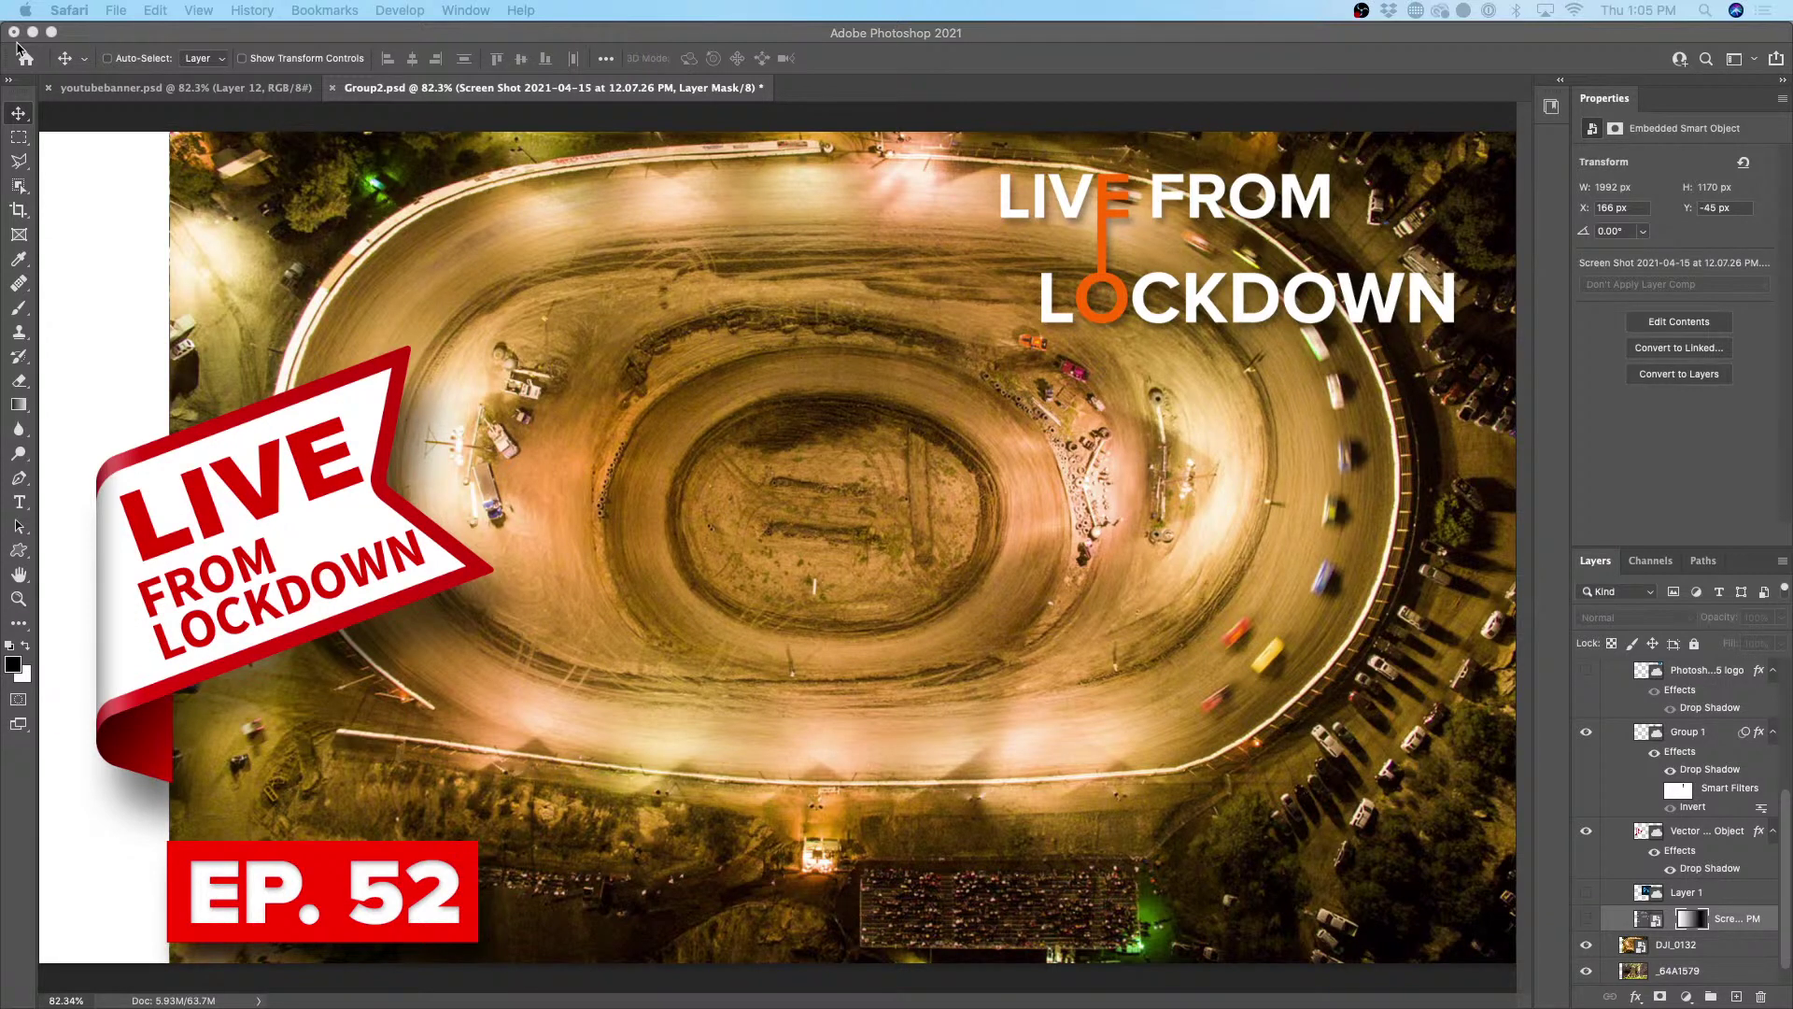
left_click(135, 41)
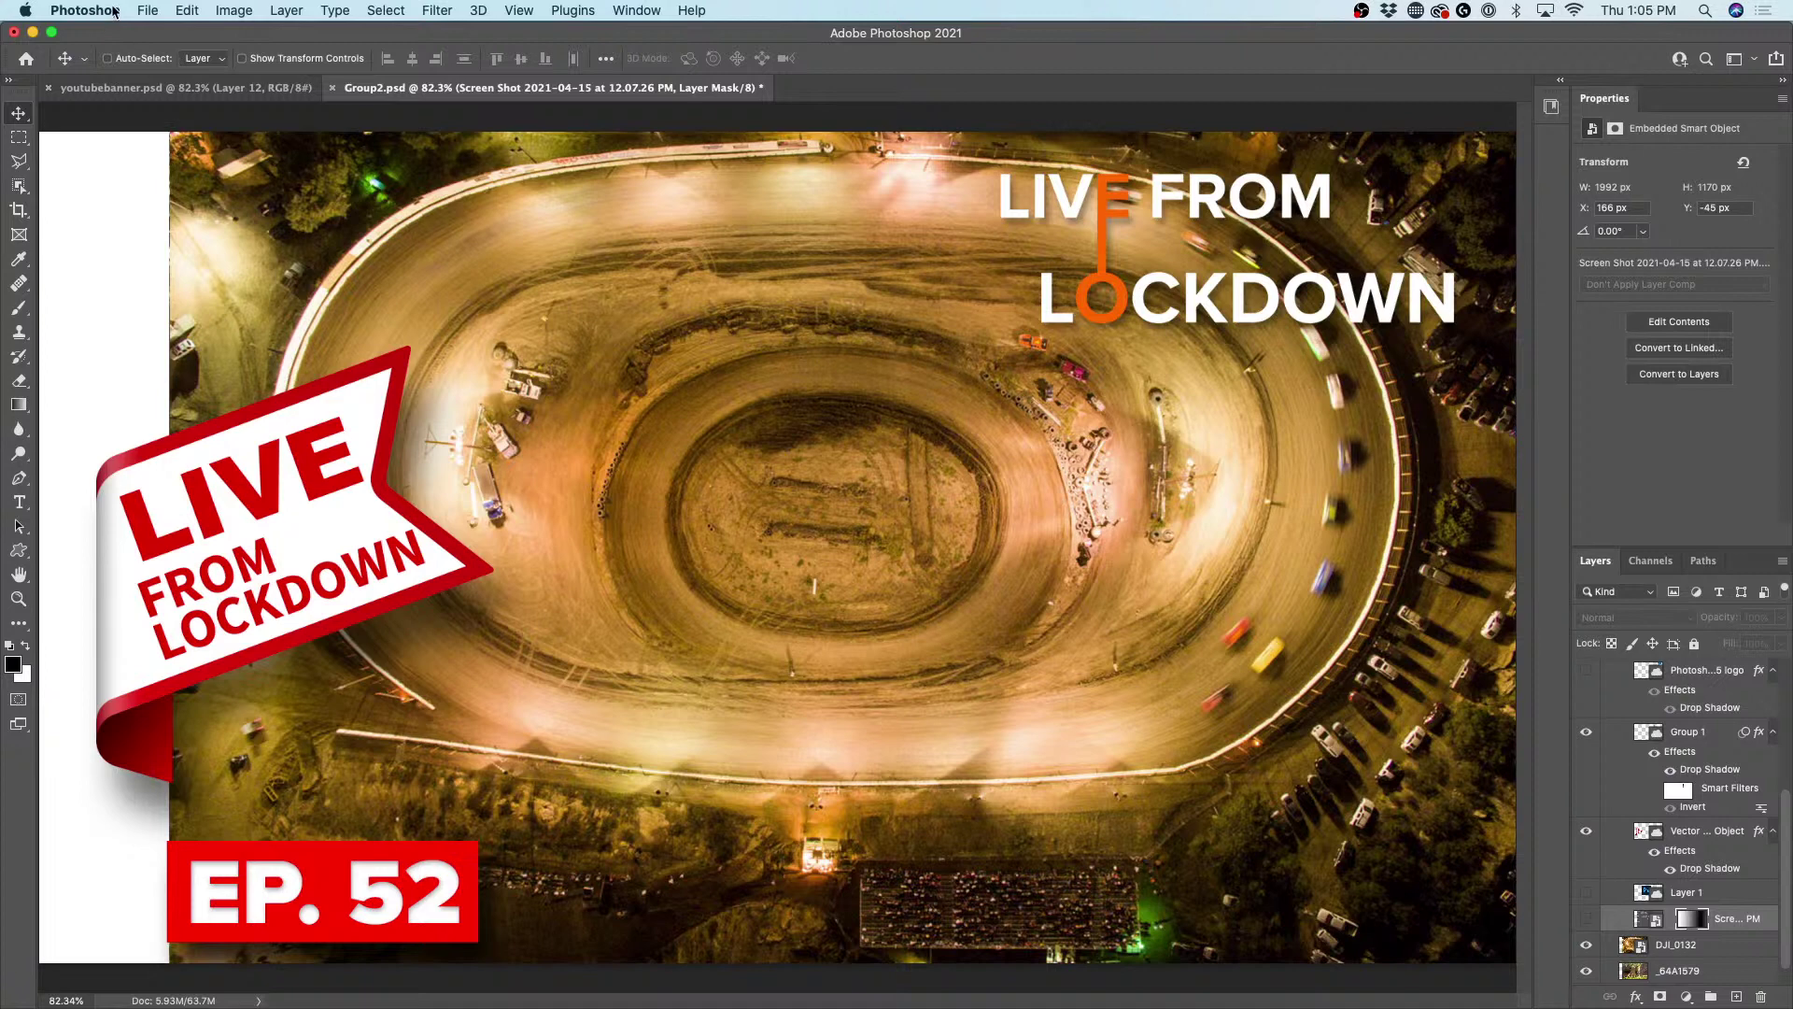
left_click(115, 12)
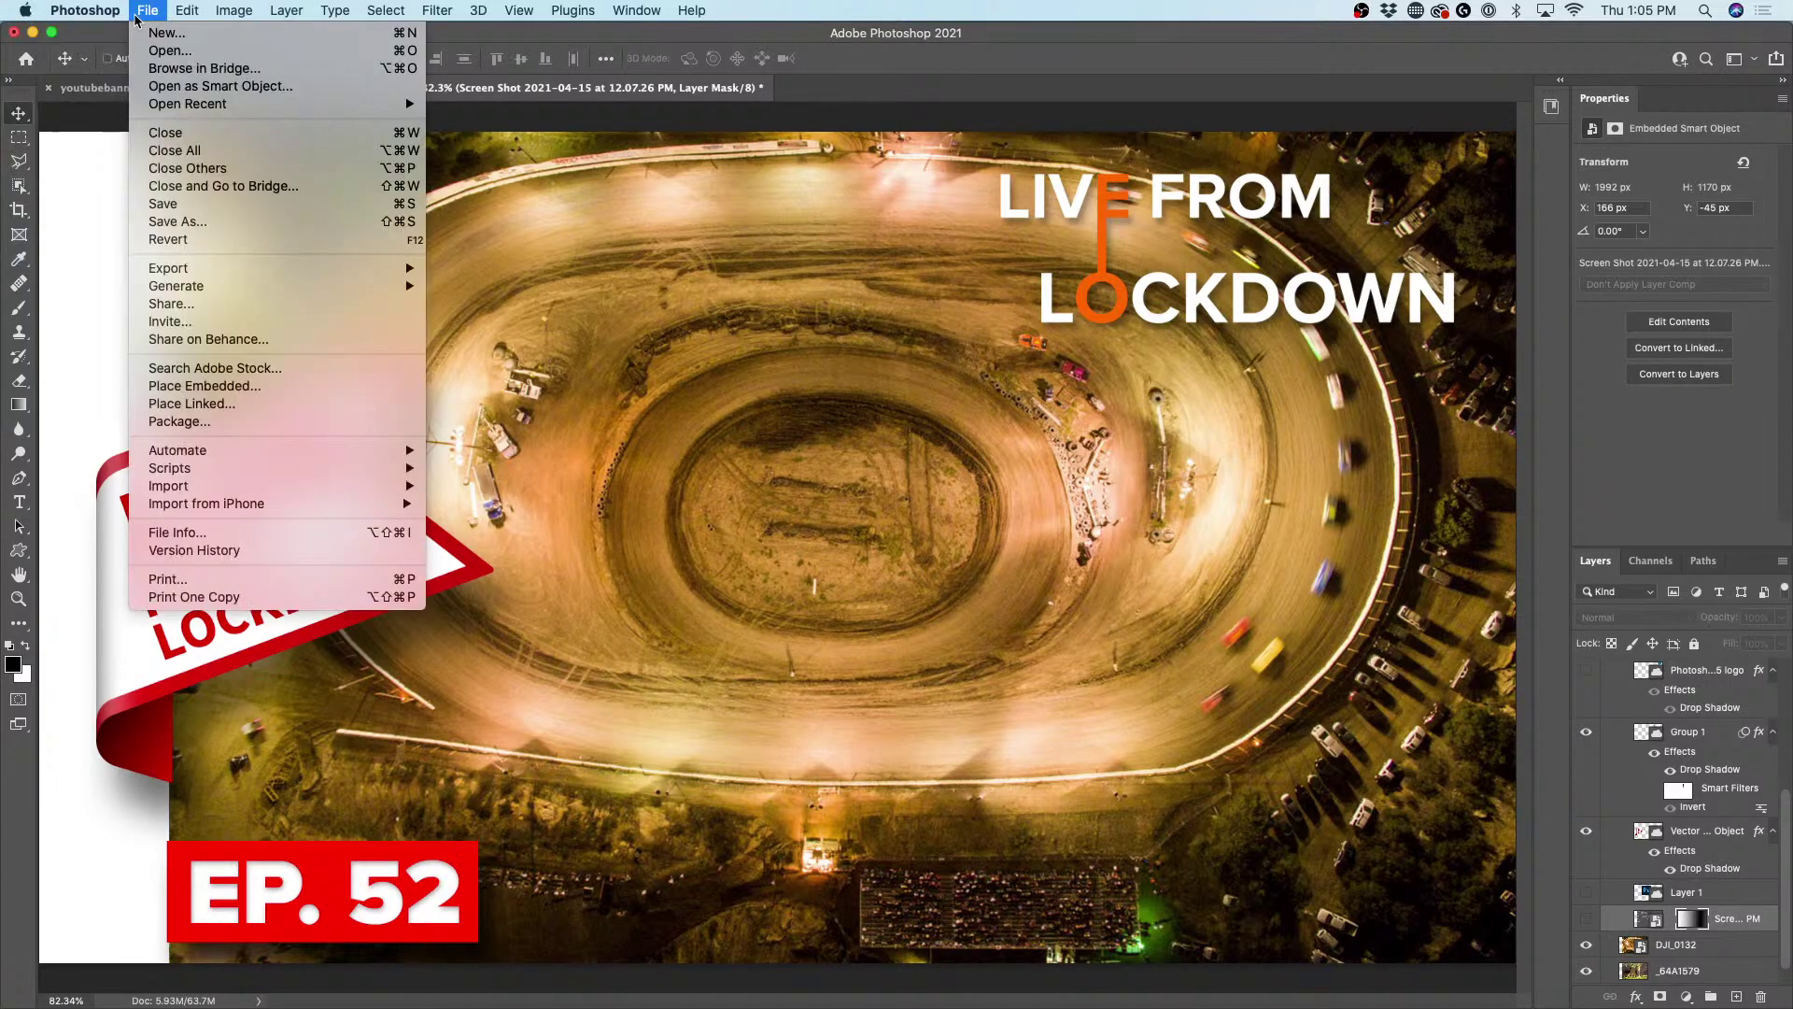
mouse_move(136, 12)
mouse_move(74, 8)
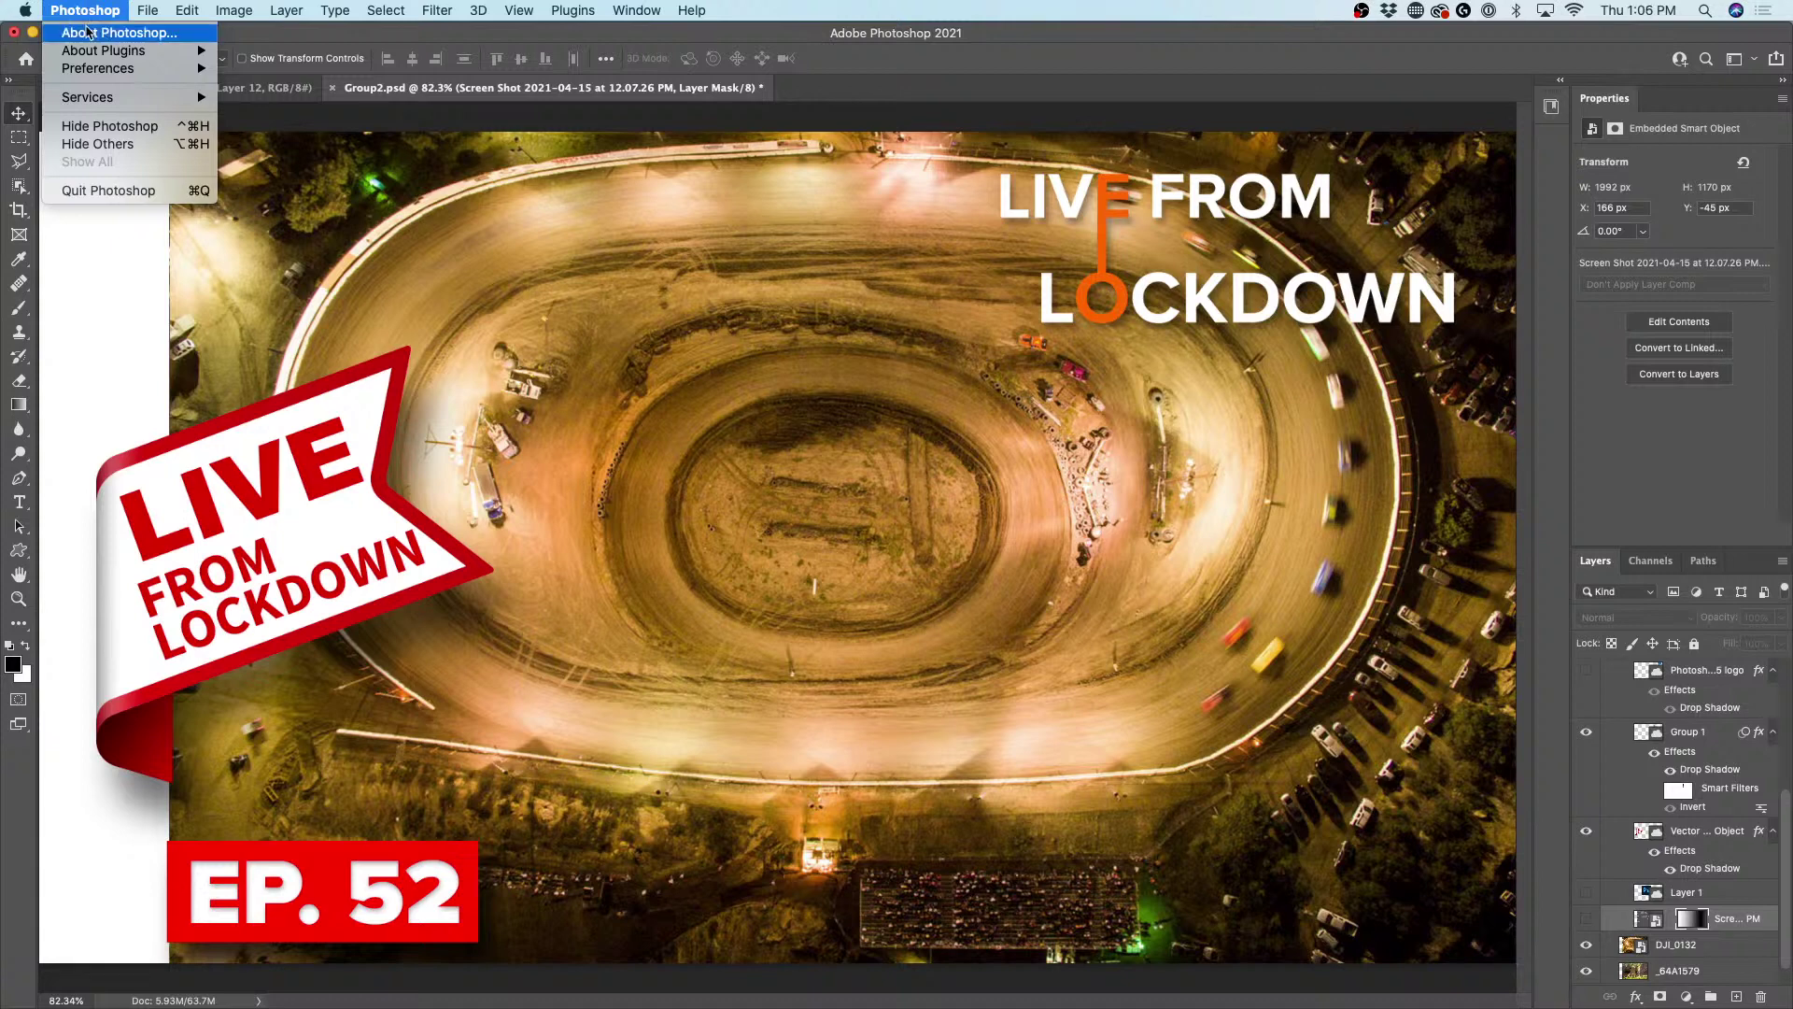
mouse_move(97, 69)
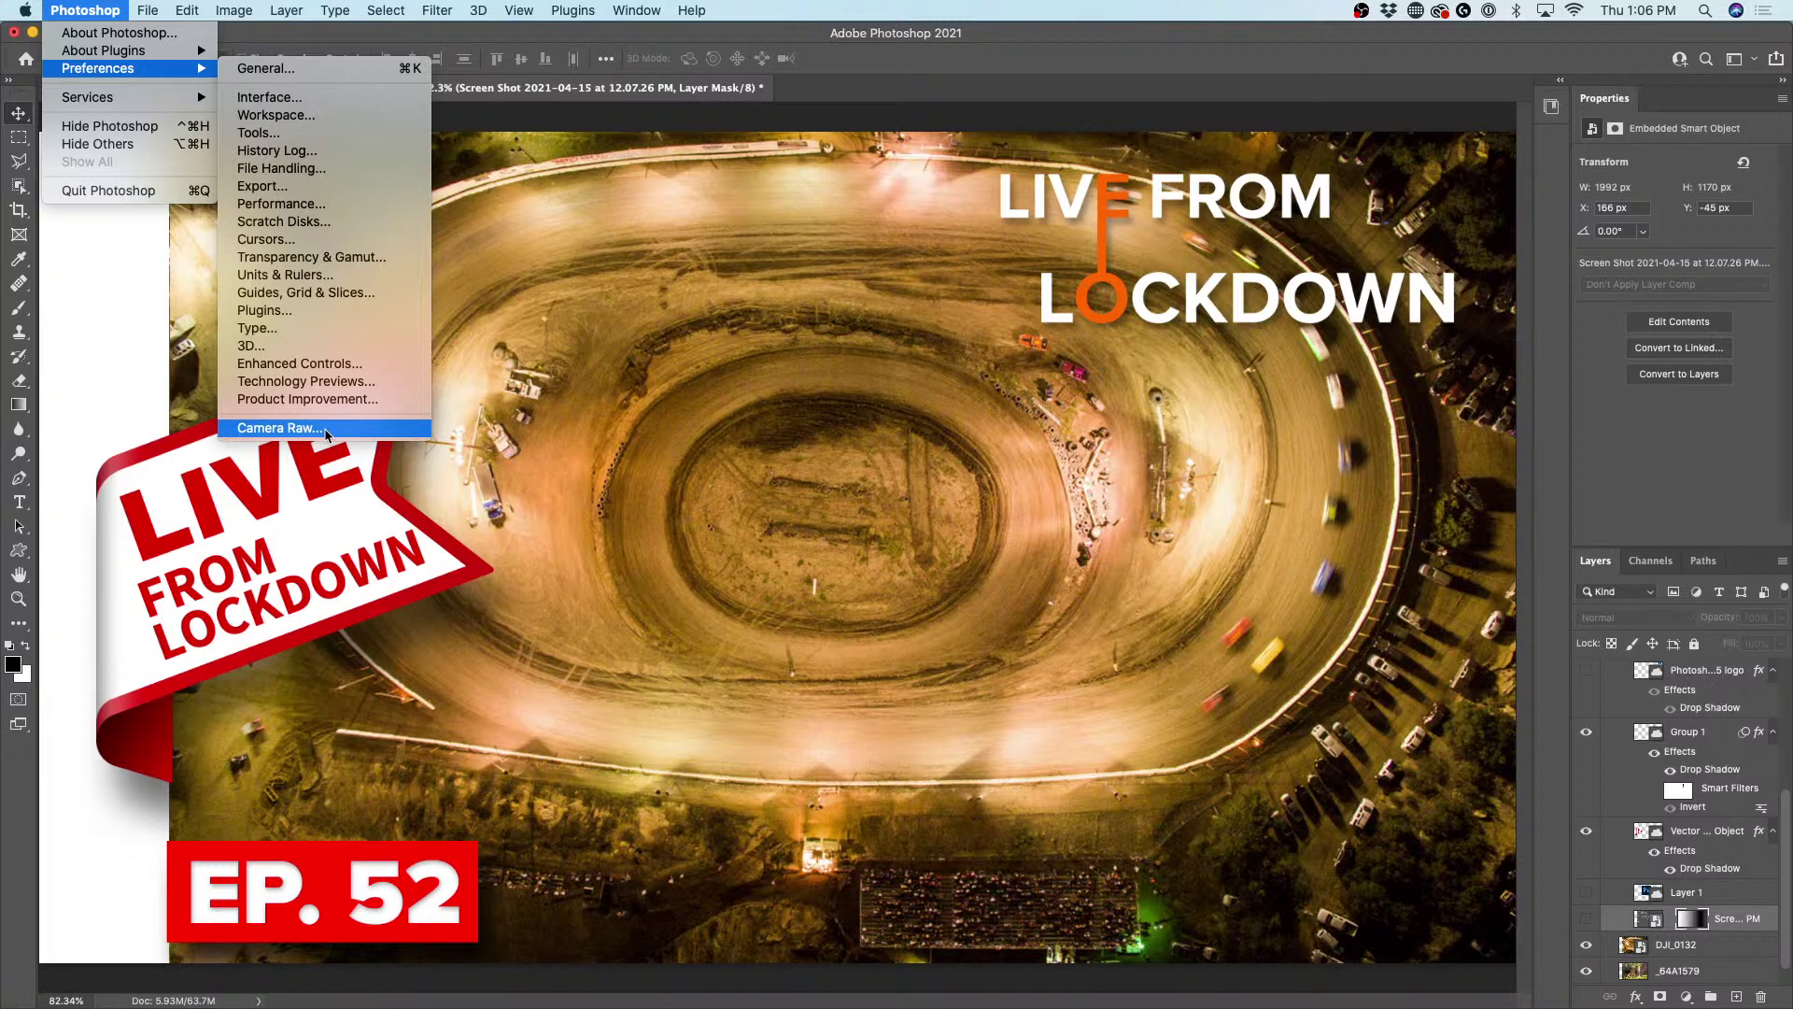
left_click(335, 73)
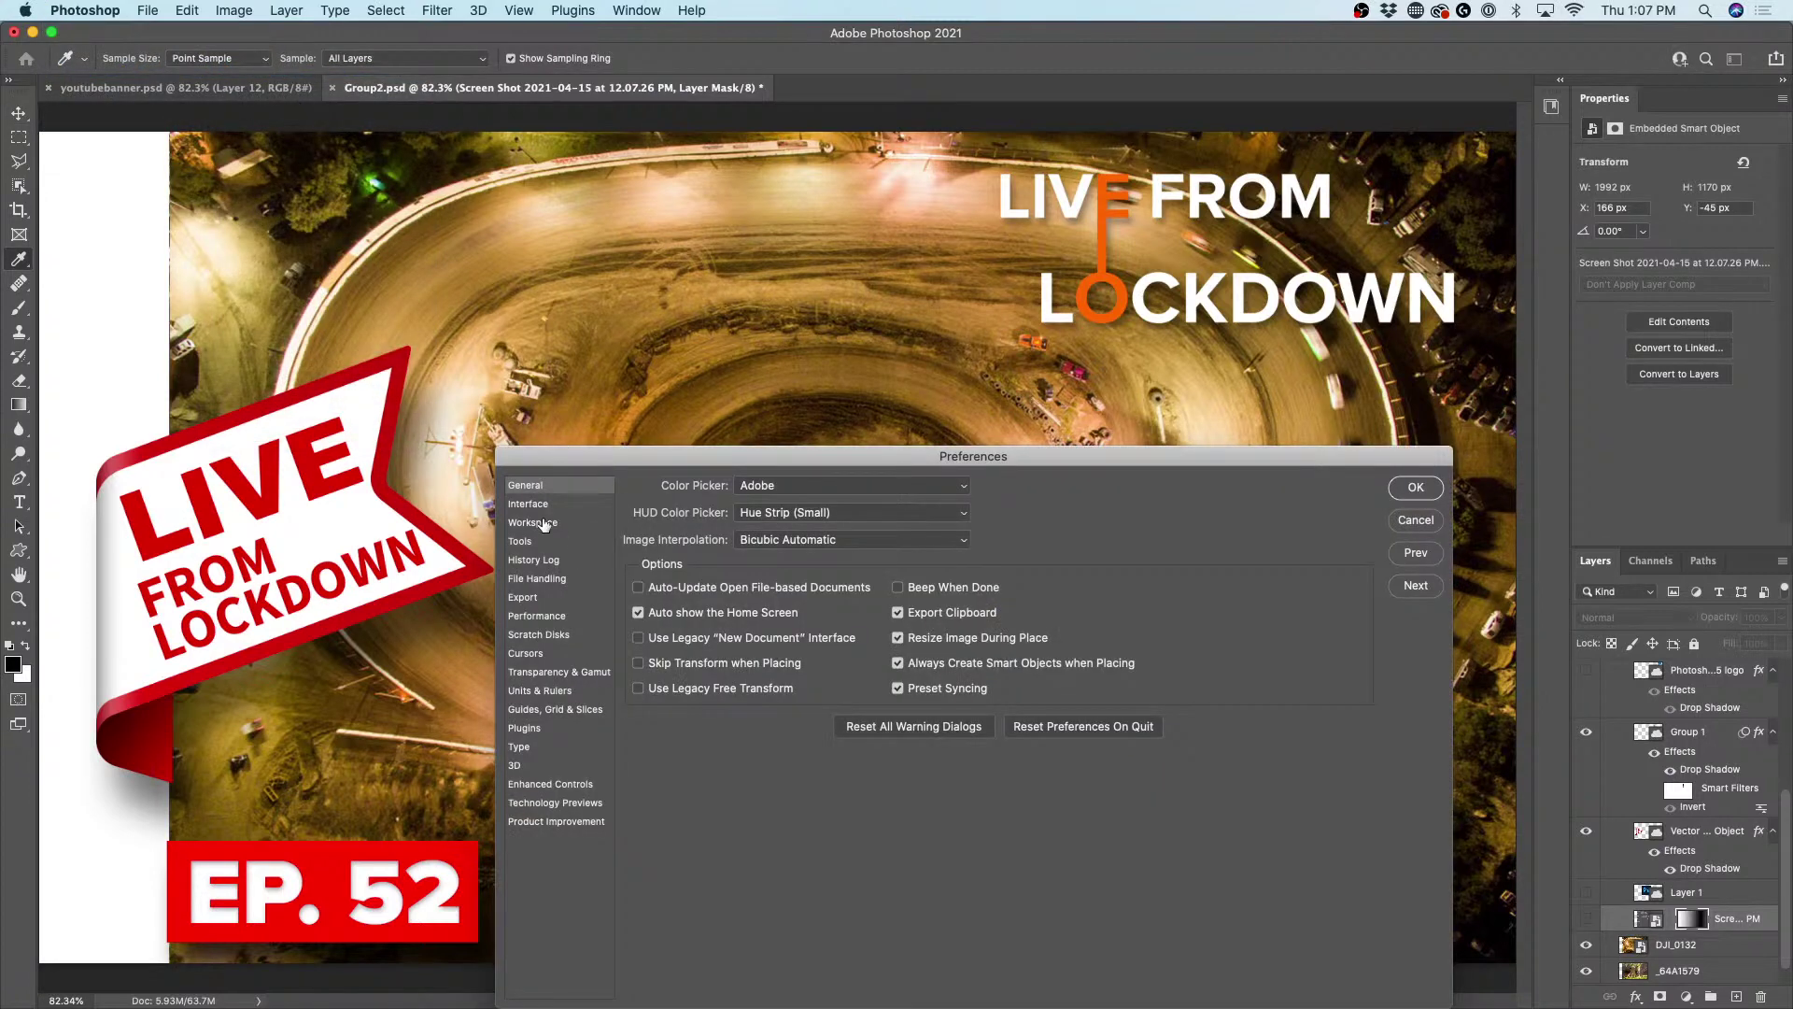
left_click_drag(577, 457, 441, 155)
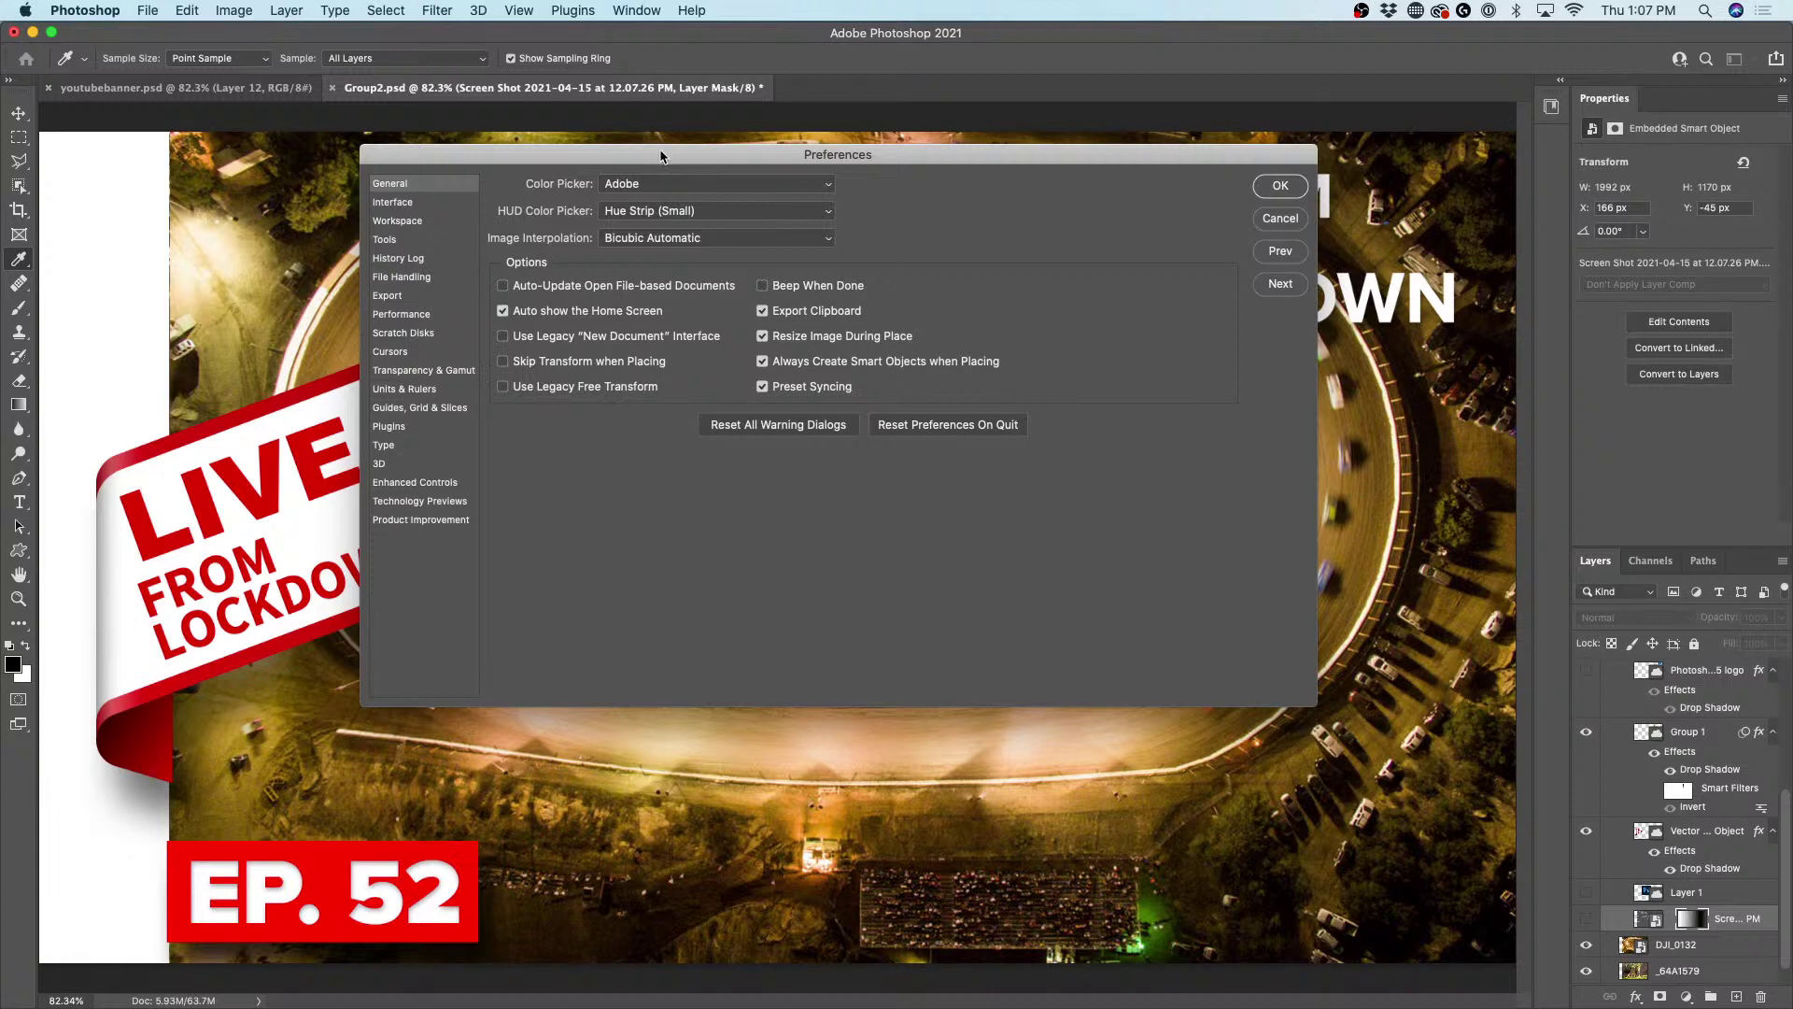
left_click_drag(662, 156, 677, 179)
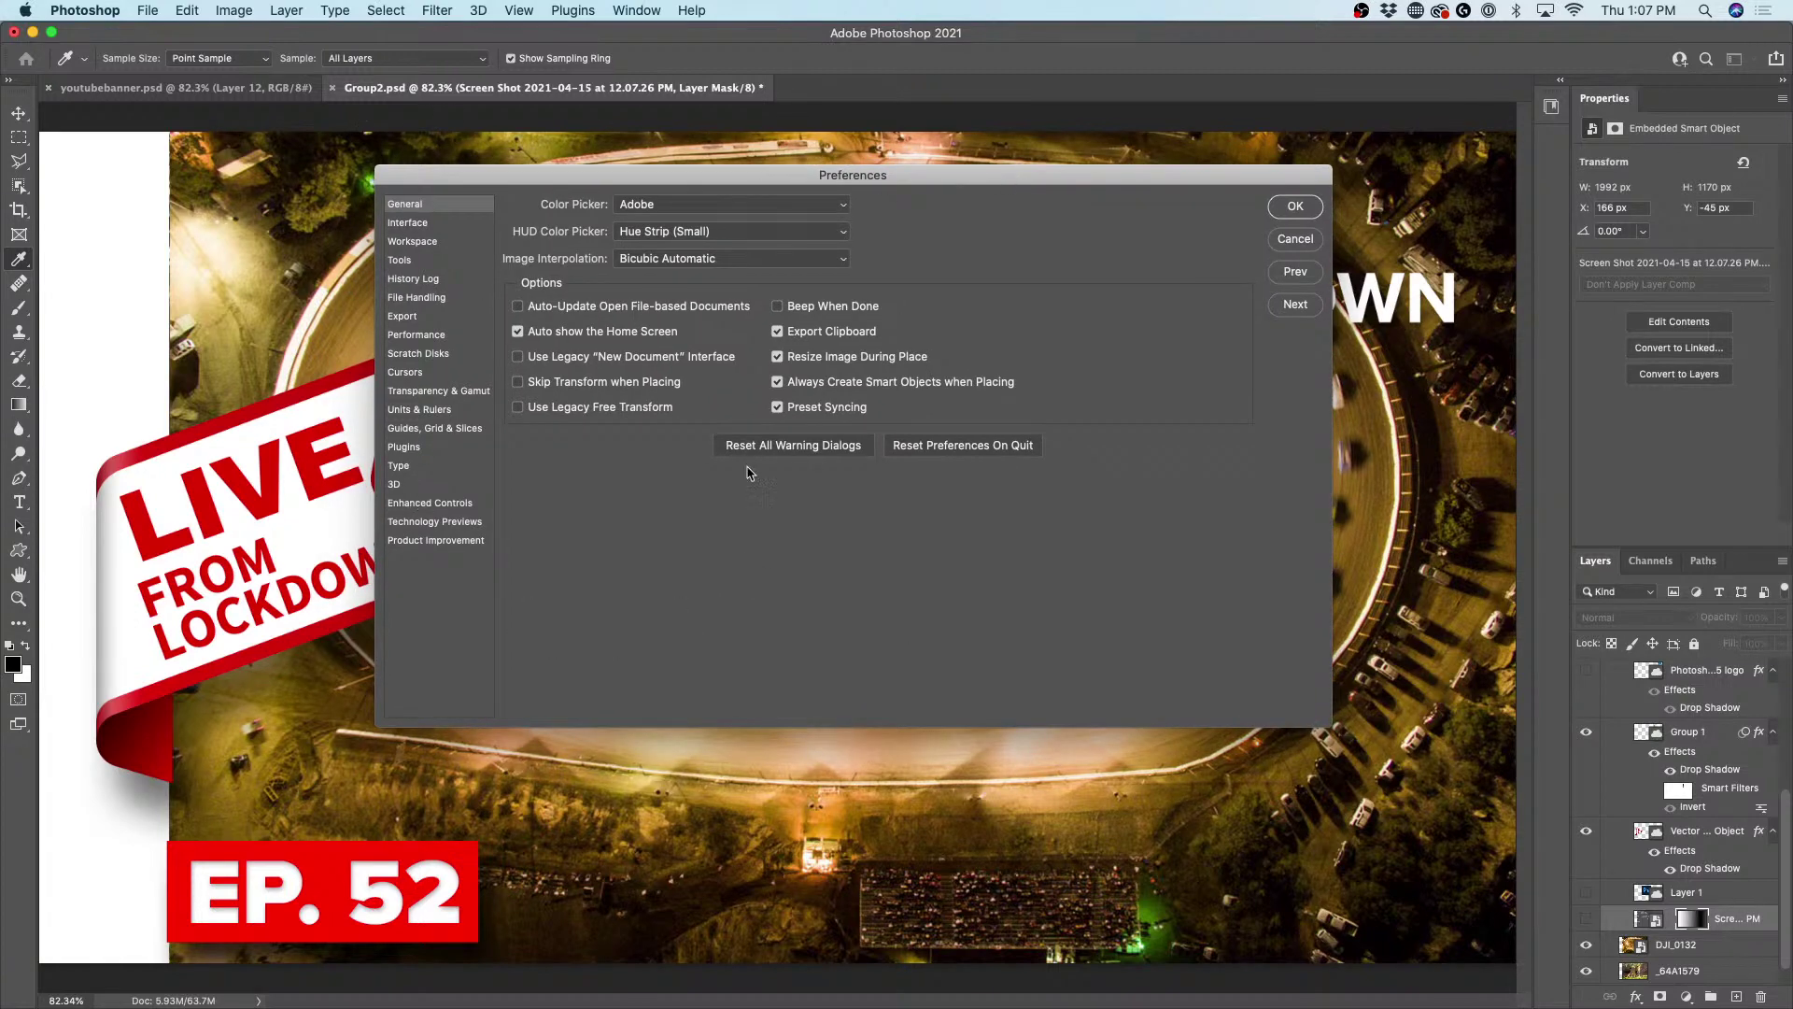
- Set the Color Picker preference to Apple and apply it
left_click(679, 206)
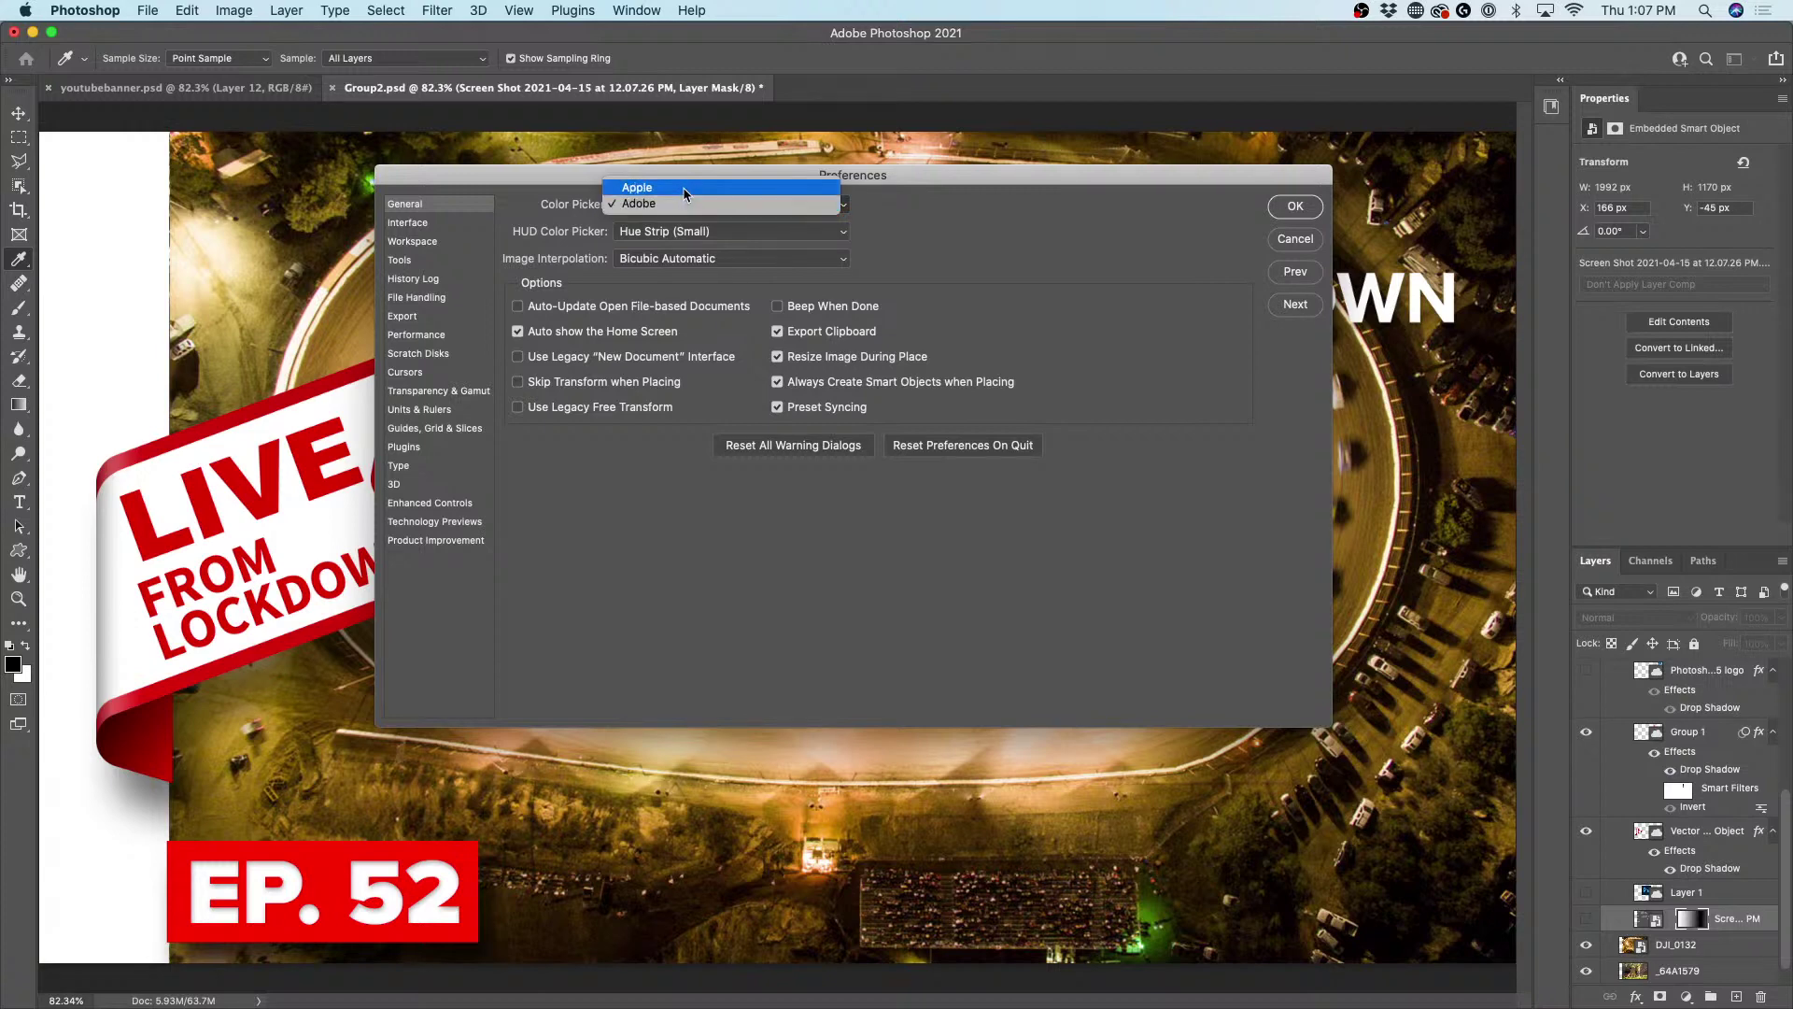
left_click(687, 188)
left_click(1295, 207)
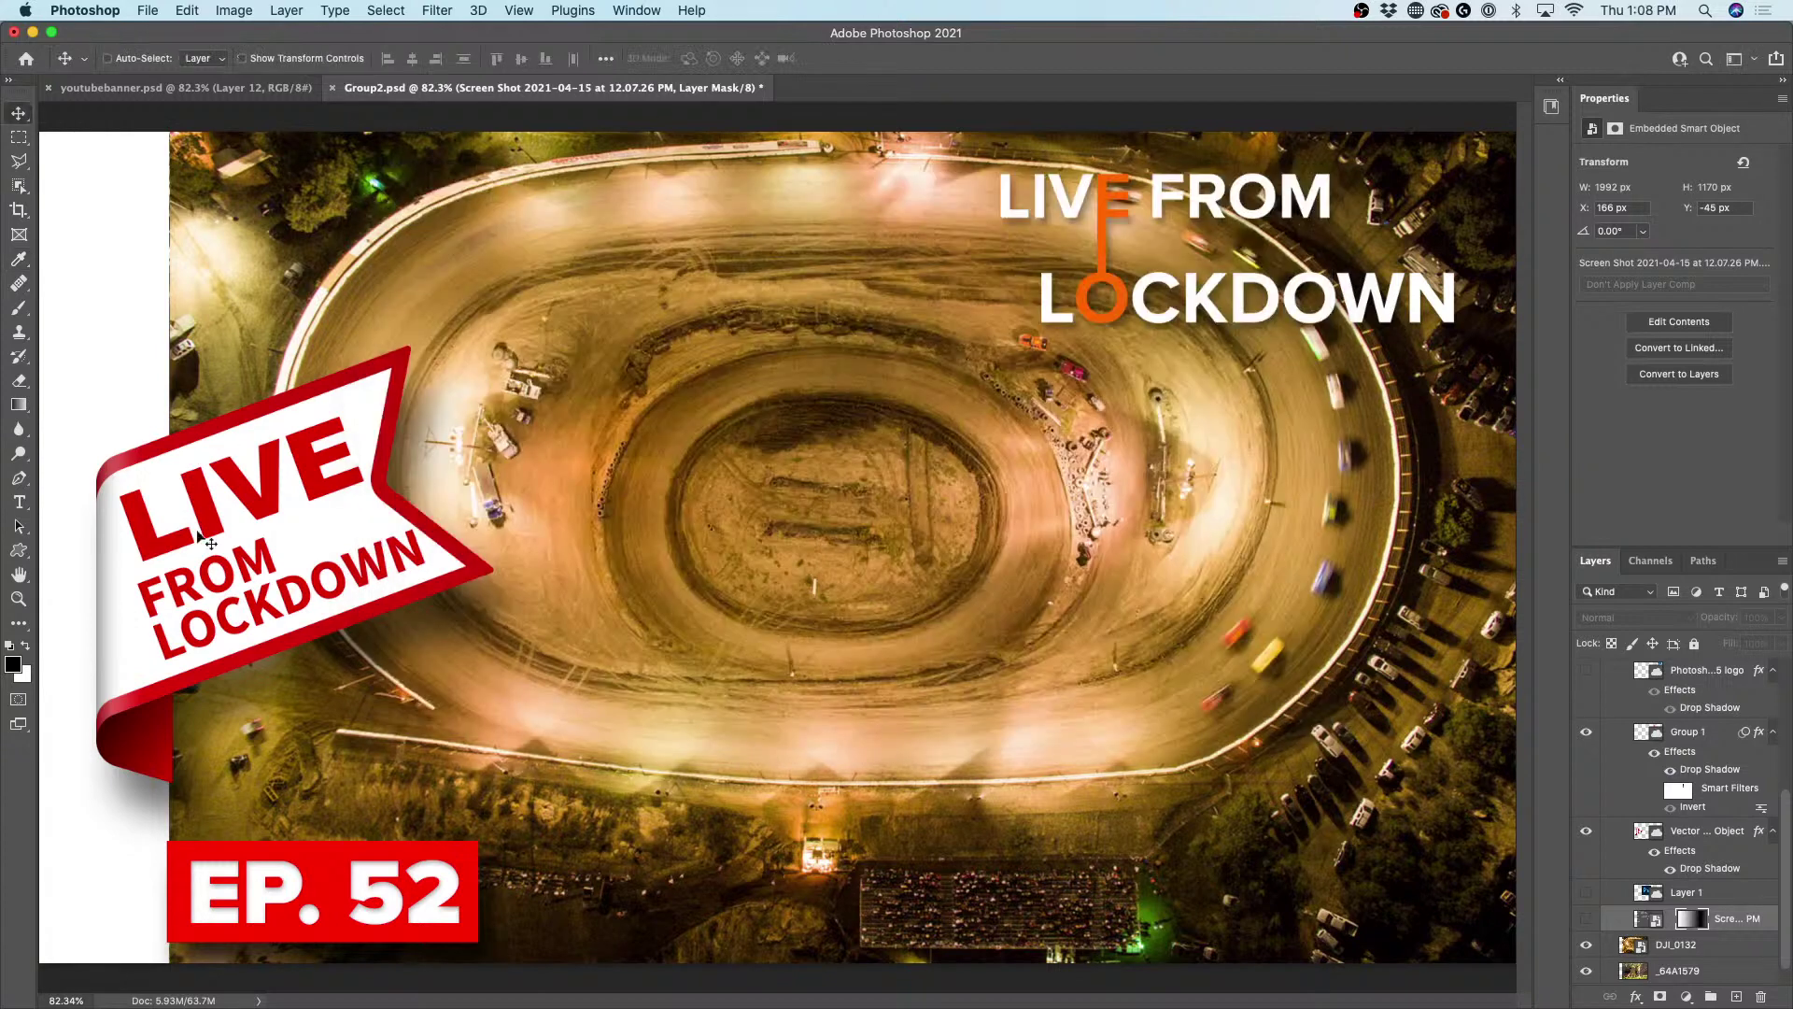
- Browse the Apple picker's slider, palette and pencil views and set the foreground color to bright green #8efa00
left_click(20, 667)
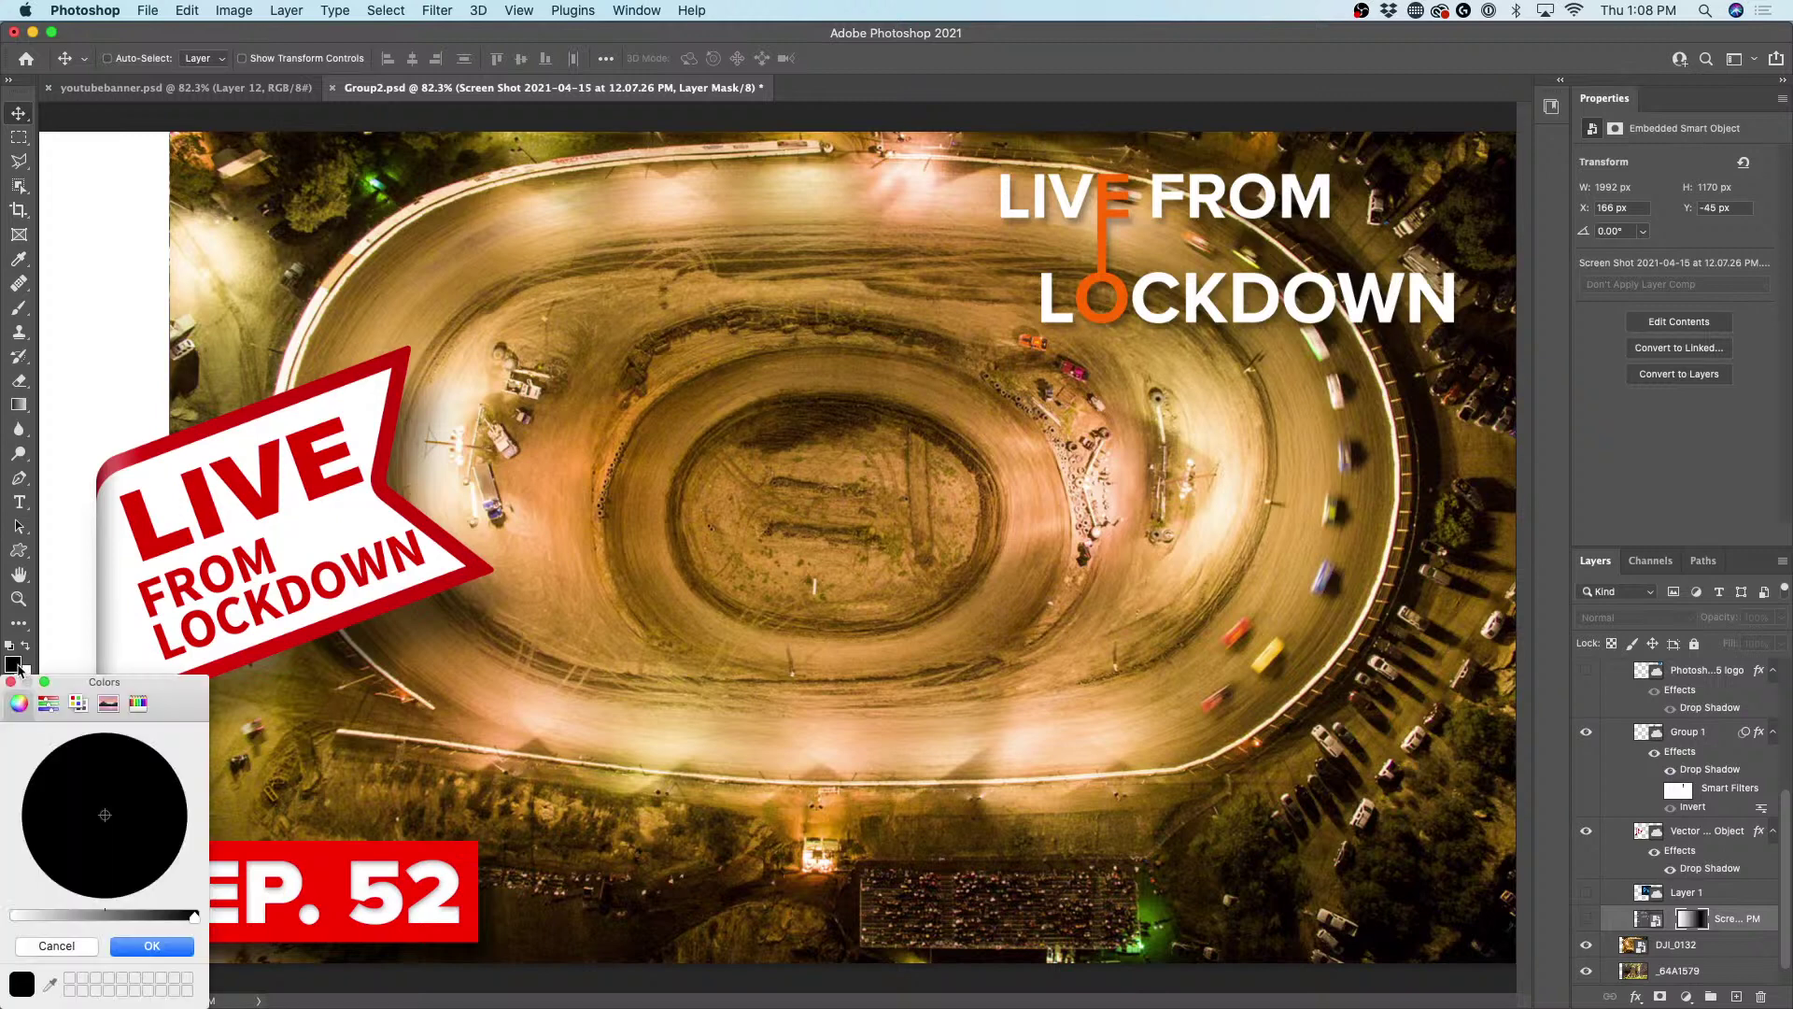
left_click(48, 703)
left_click(78, 702)
left_click(109, 702)
left_click(138, 703)
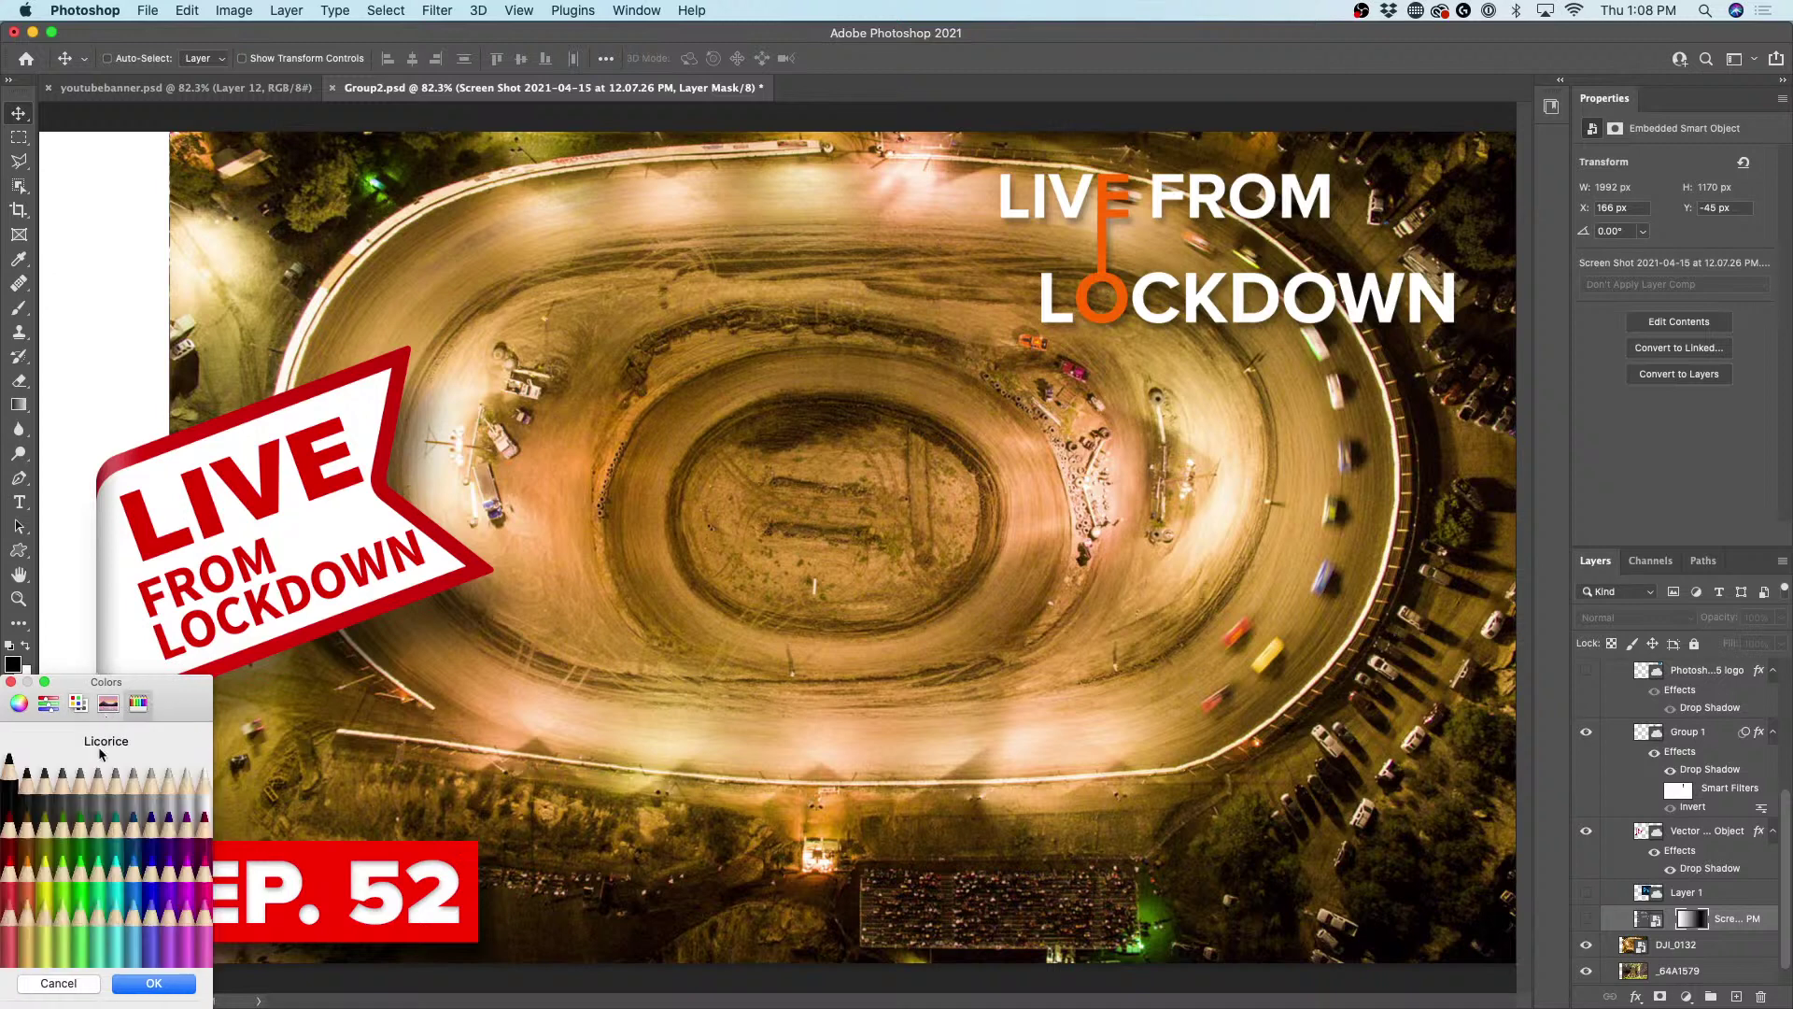
left_click(154, 984)
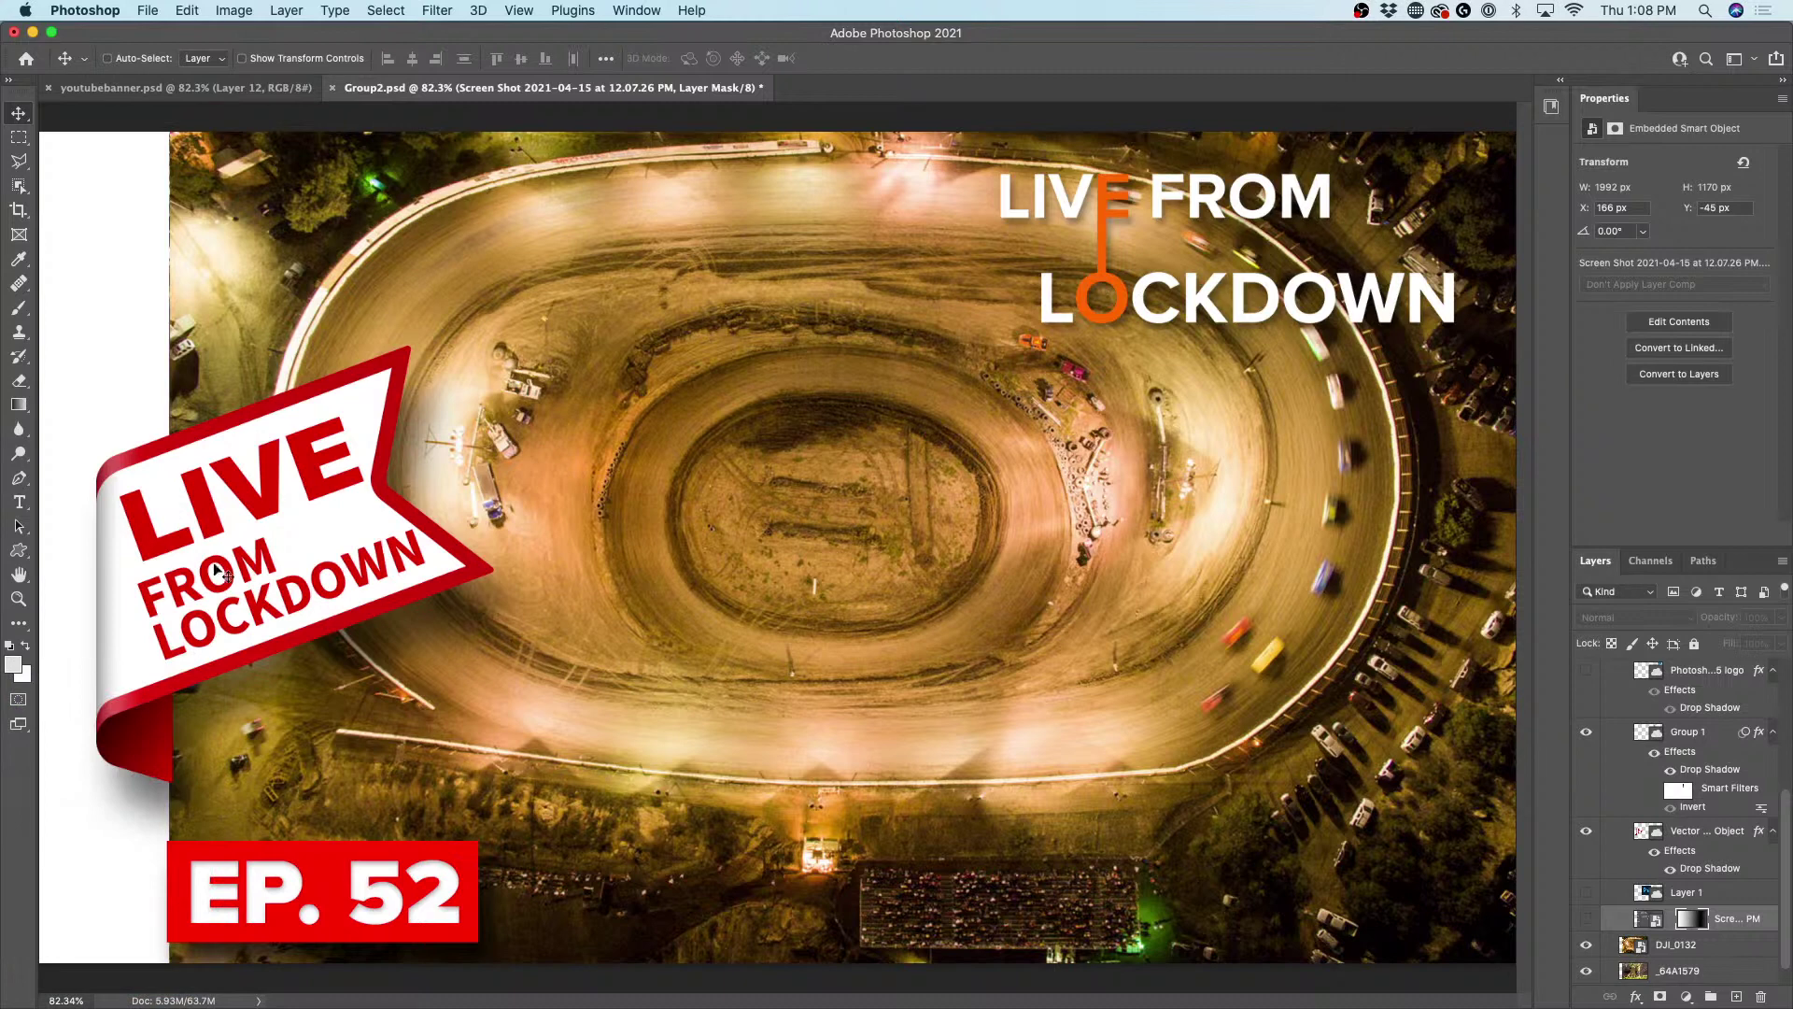
- Set the Color Picker preference back to Adobe, and check the foreground color in the Adobe picker without changing it
left_click(75, 7)
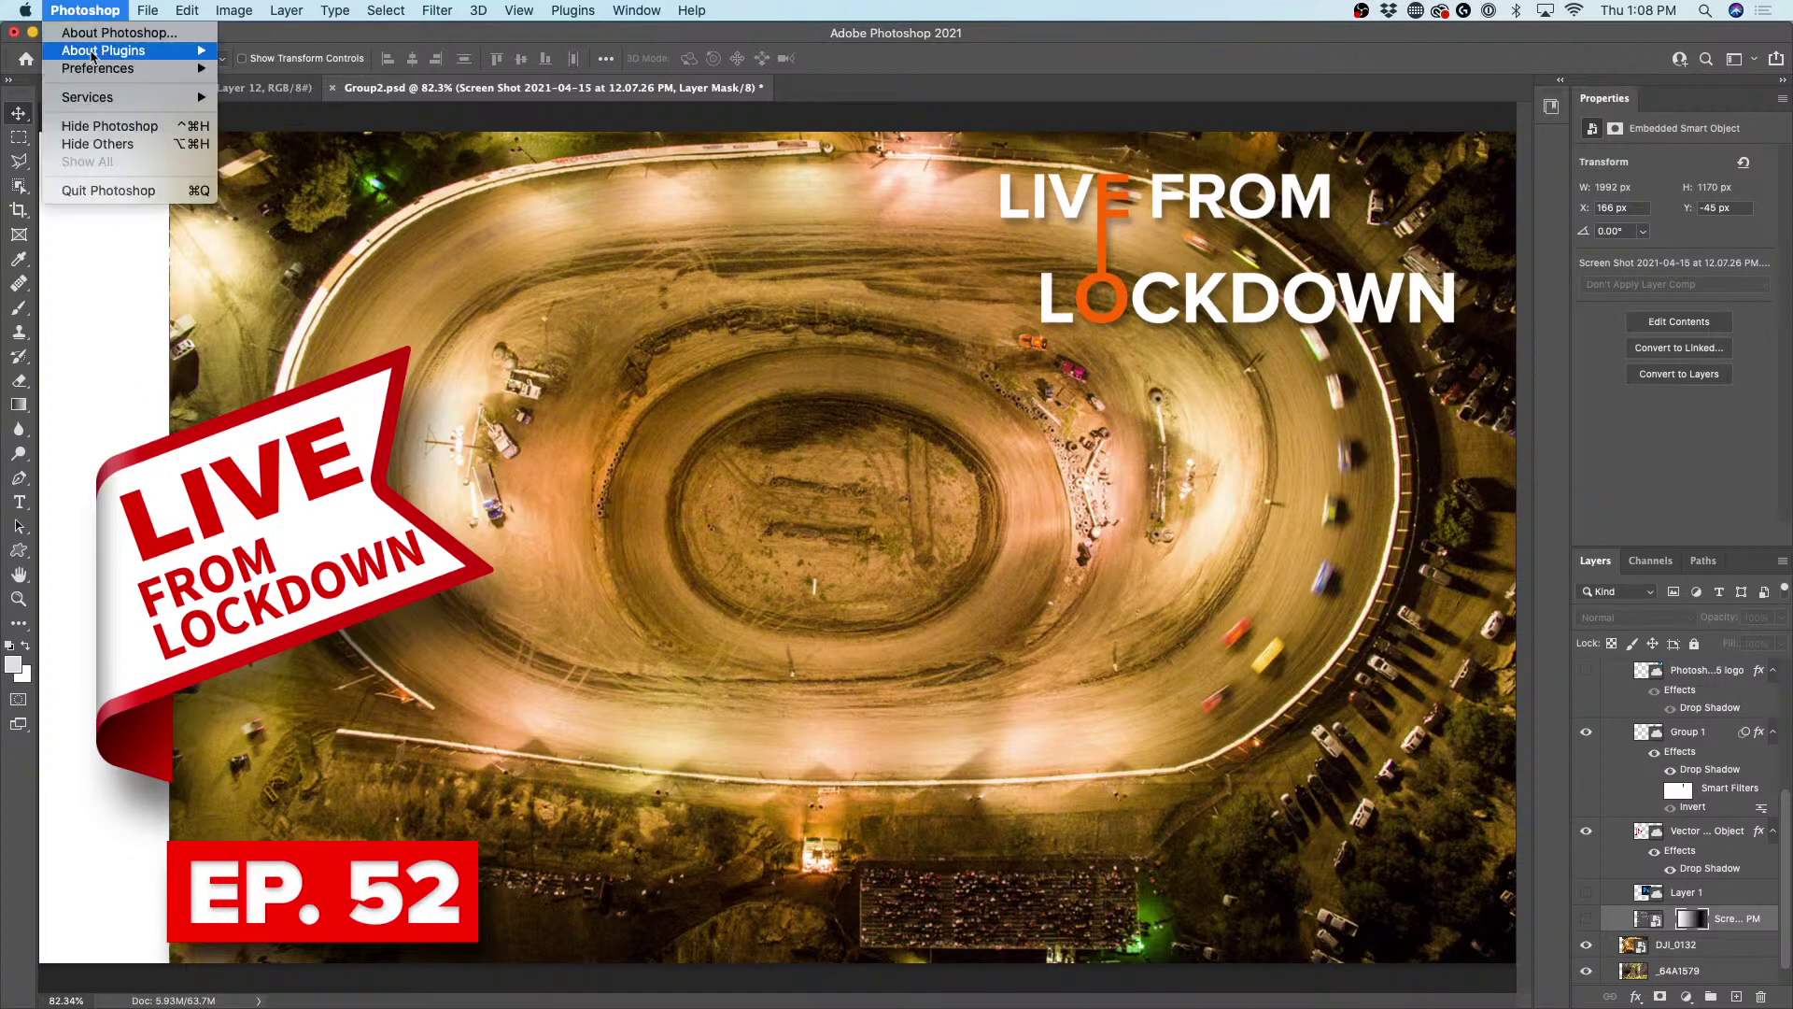
mouse_move(103, 68)
left_click(270, 68)
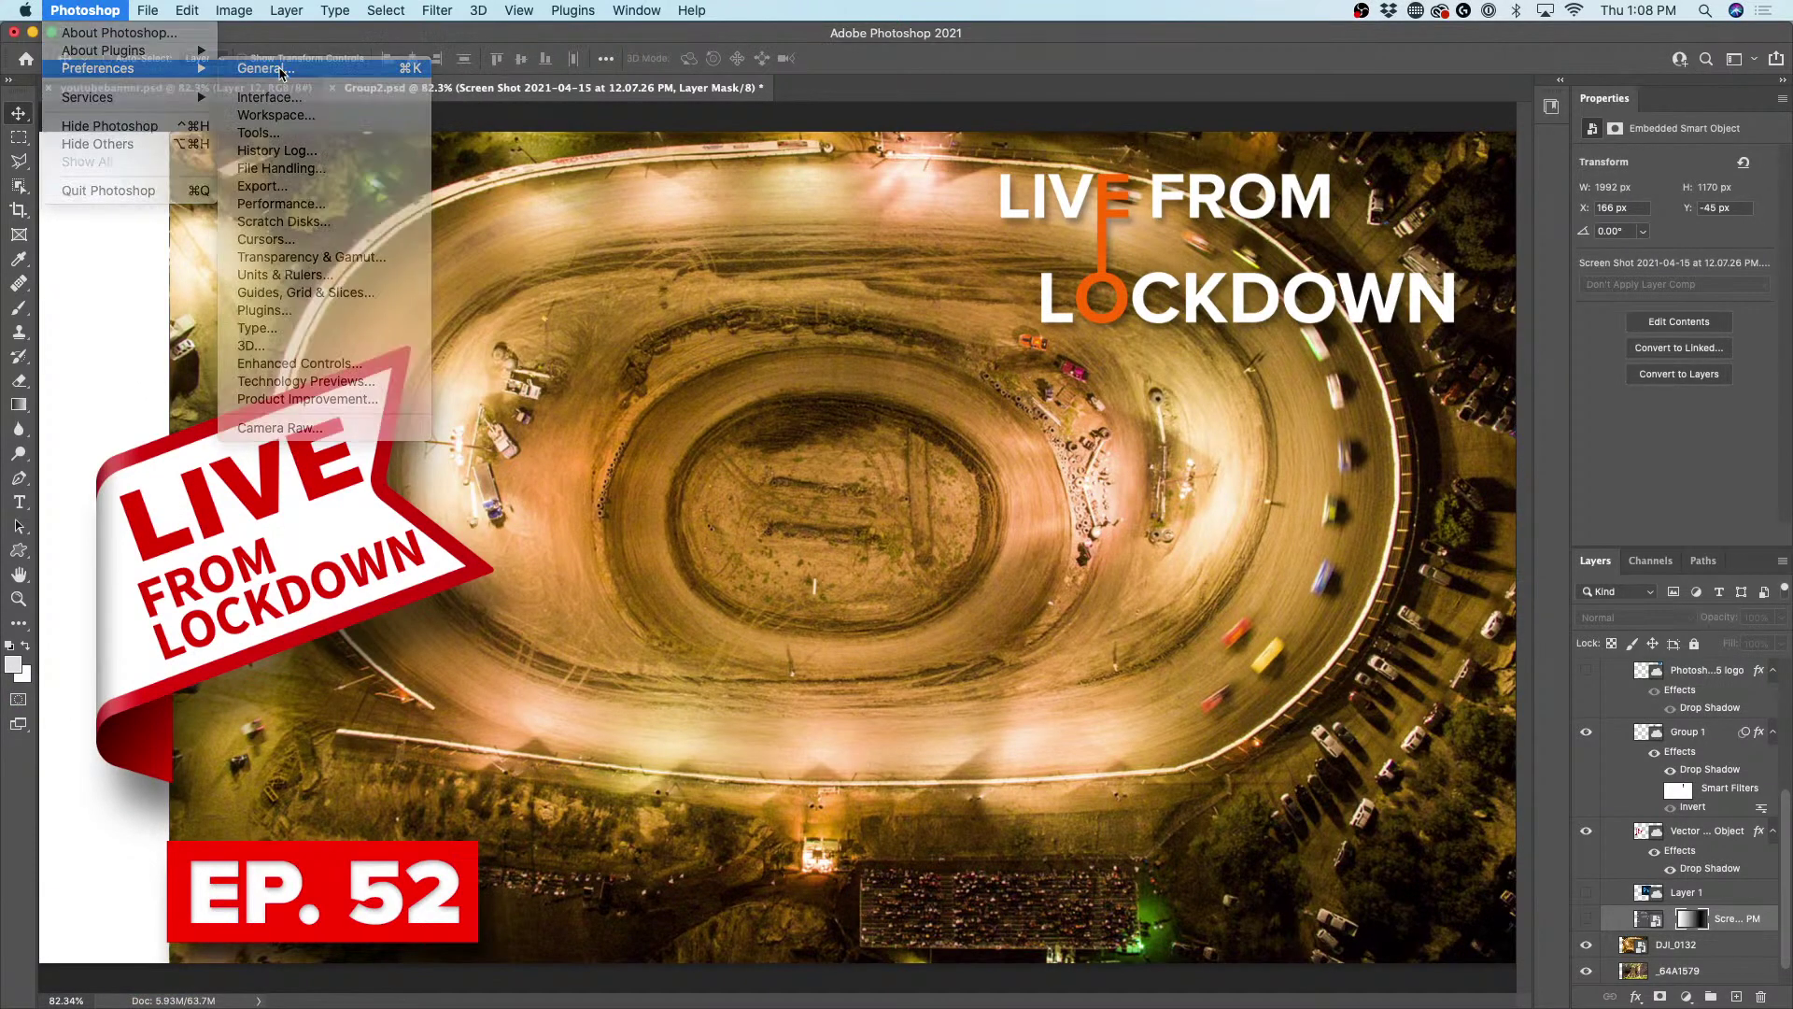
left_click(772, 213)
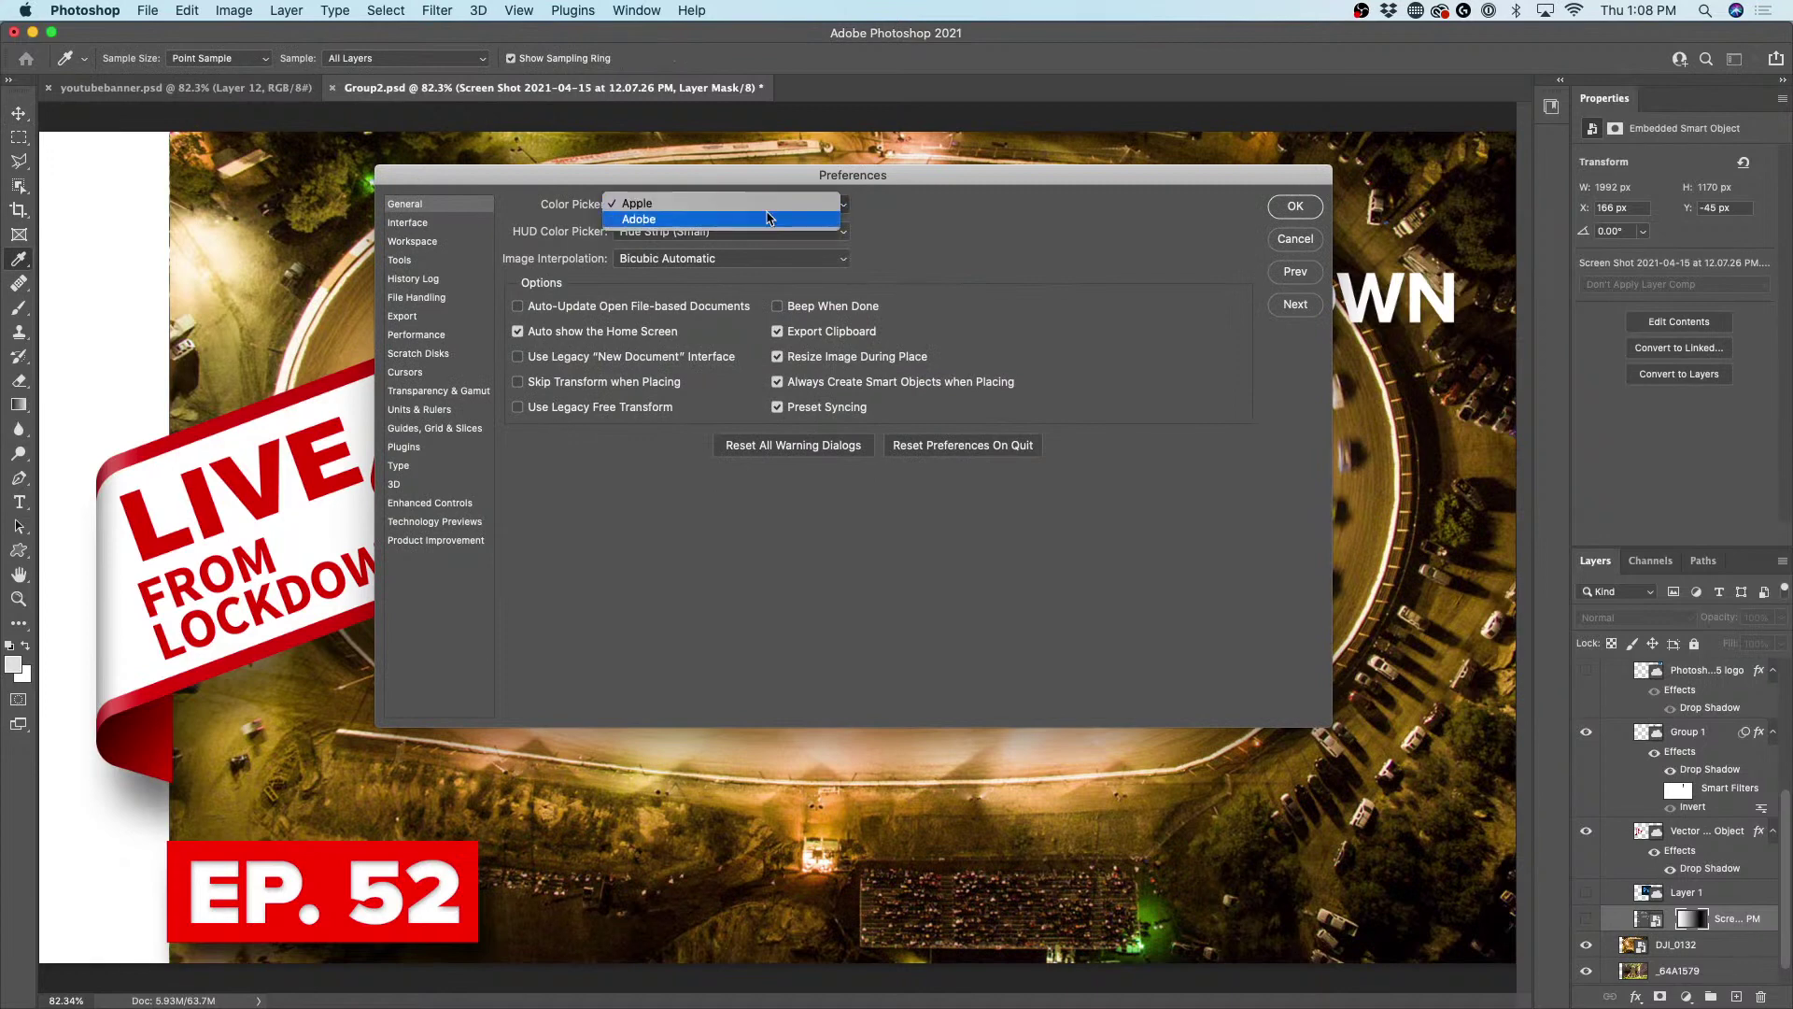
left_click(773, 219)
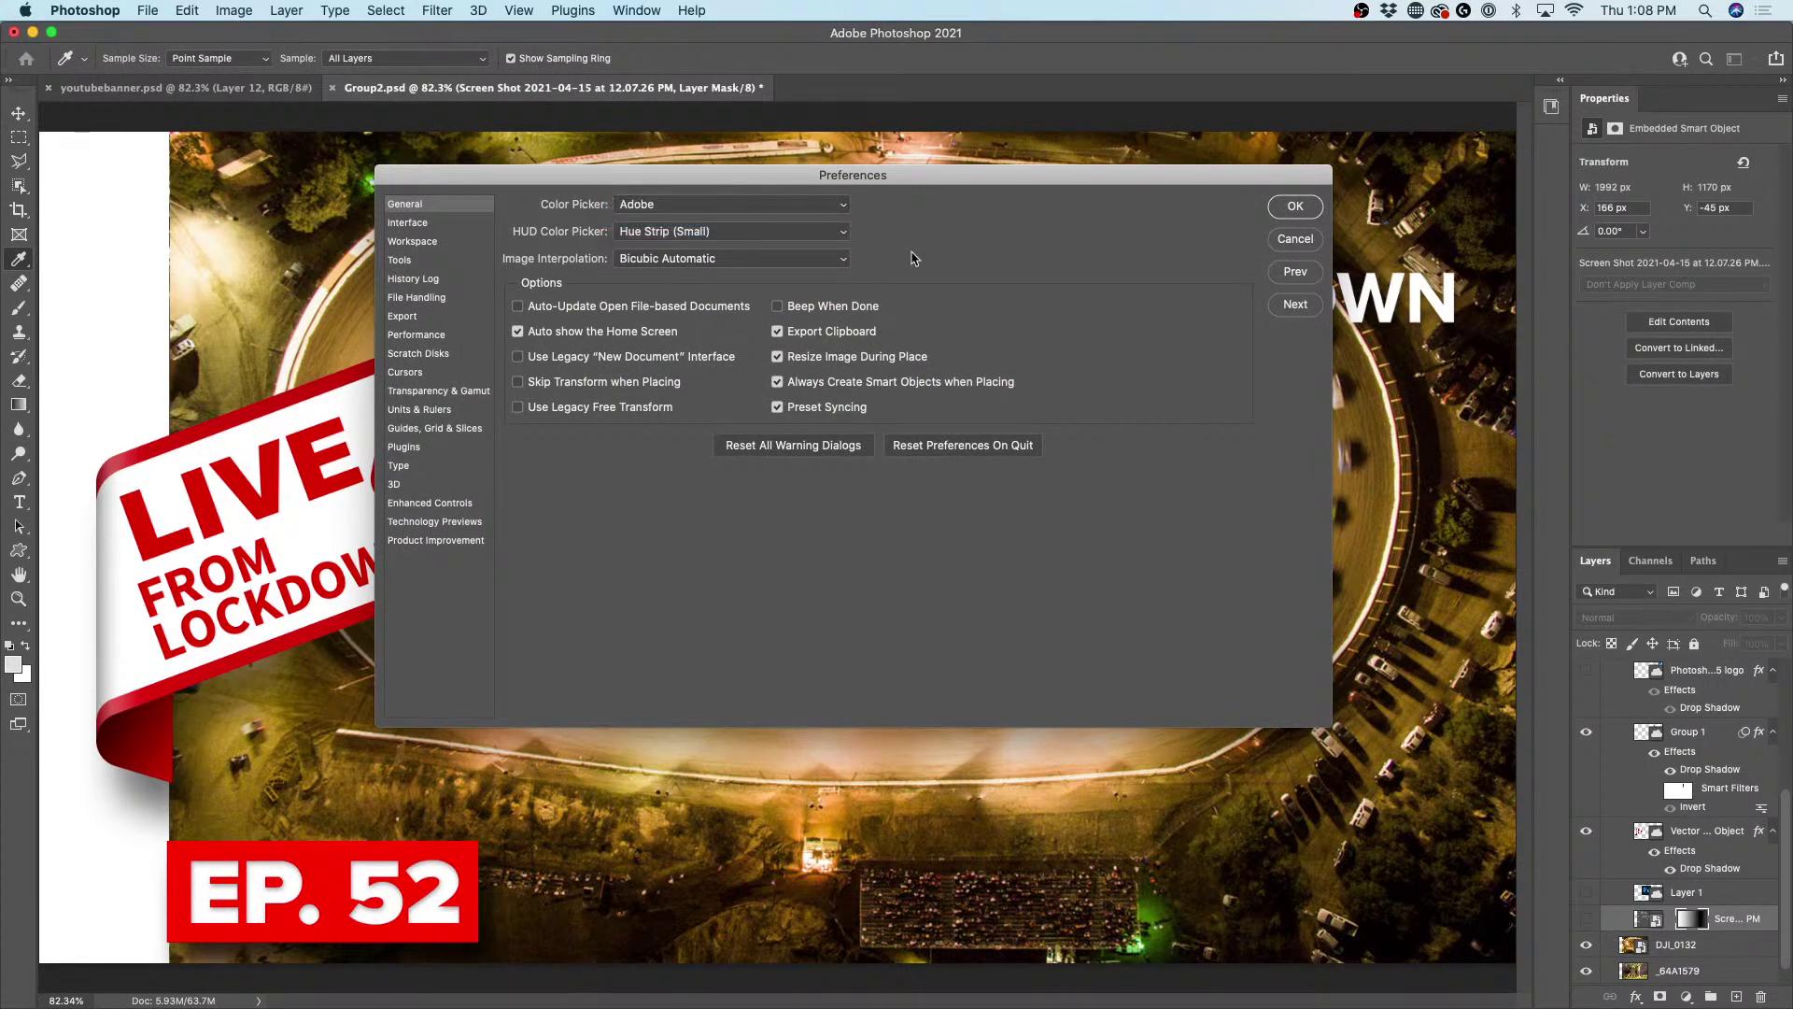
left_click(1307, 211)
key("v")
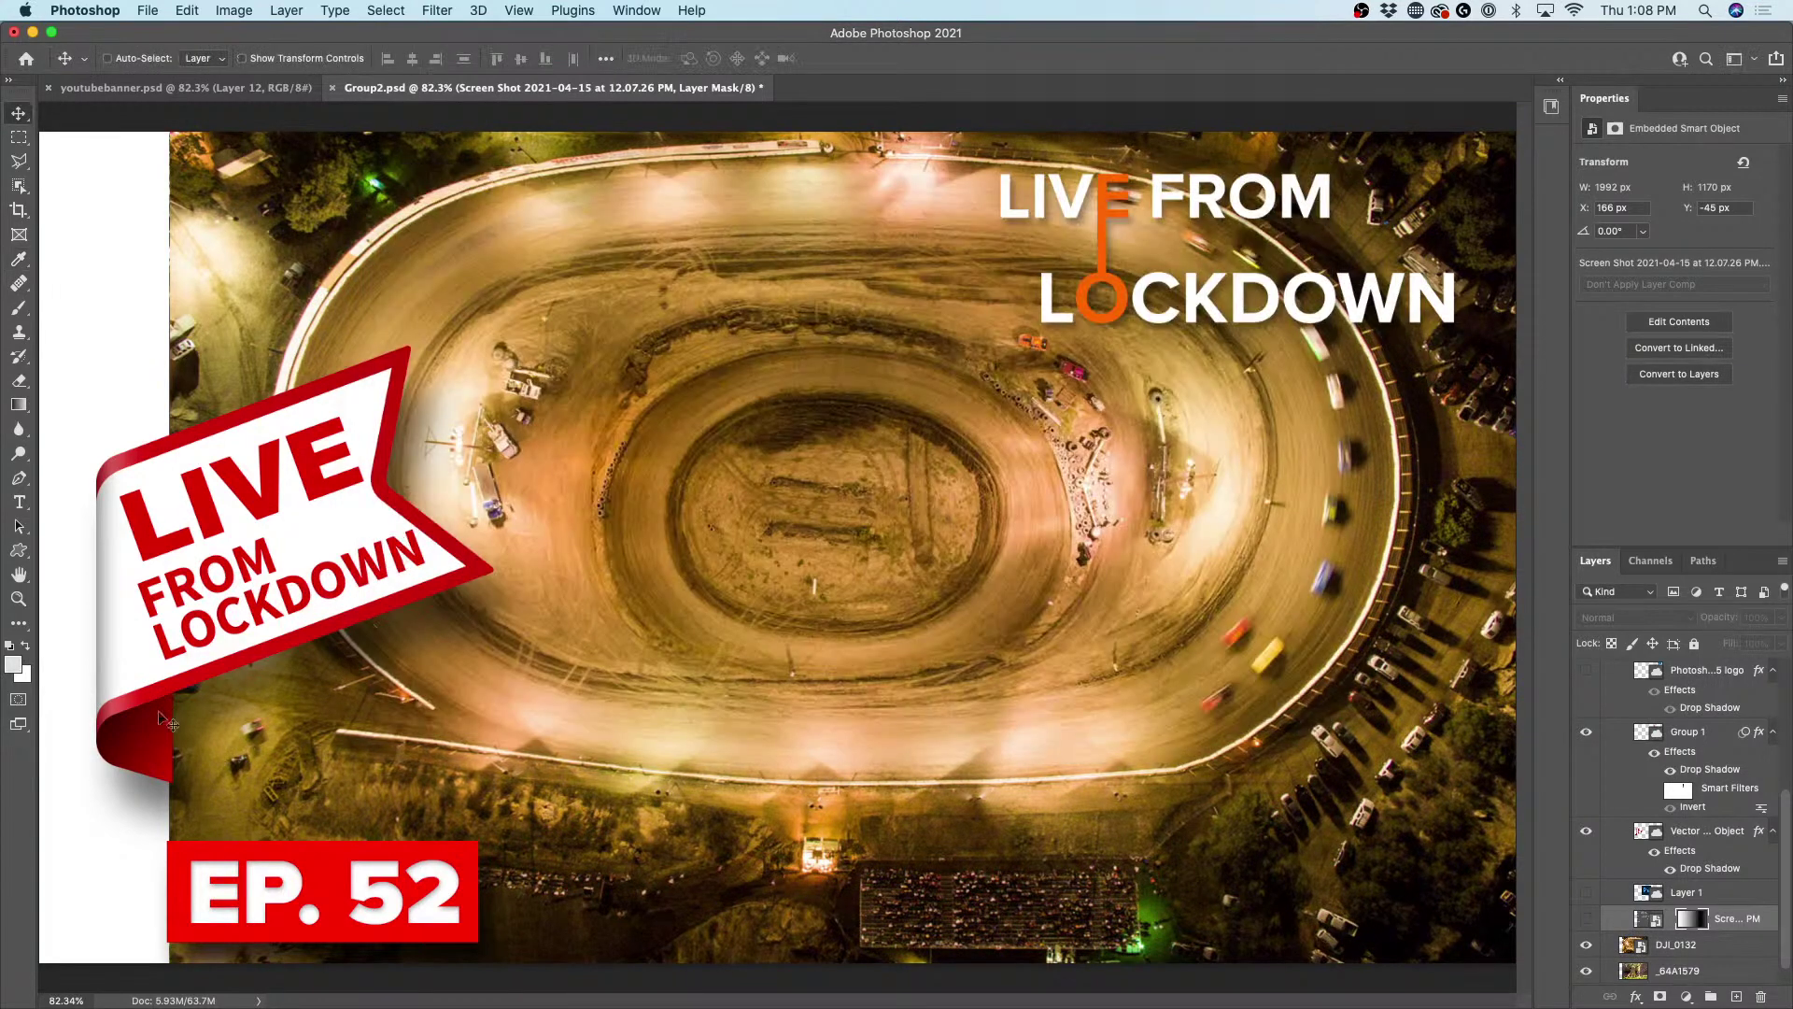
left_click(13, 663)
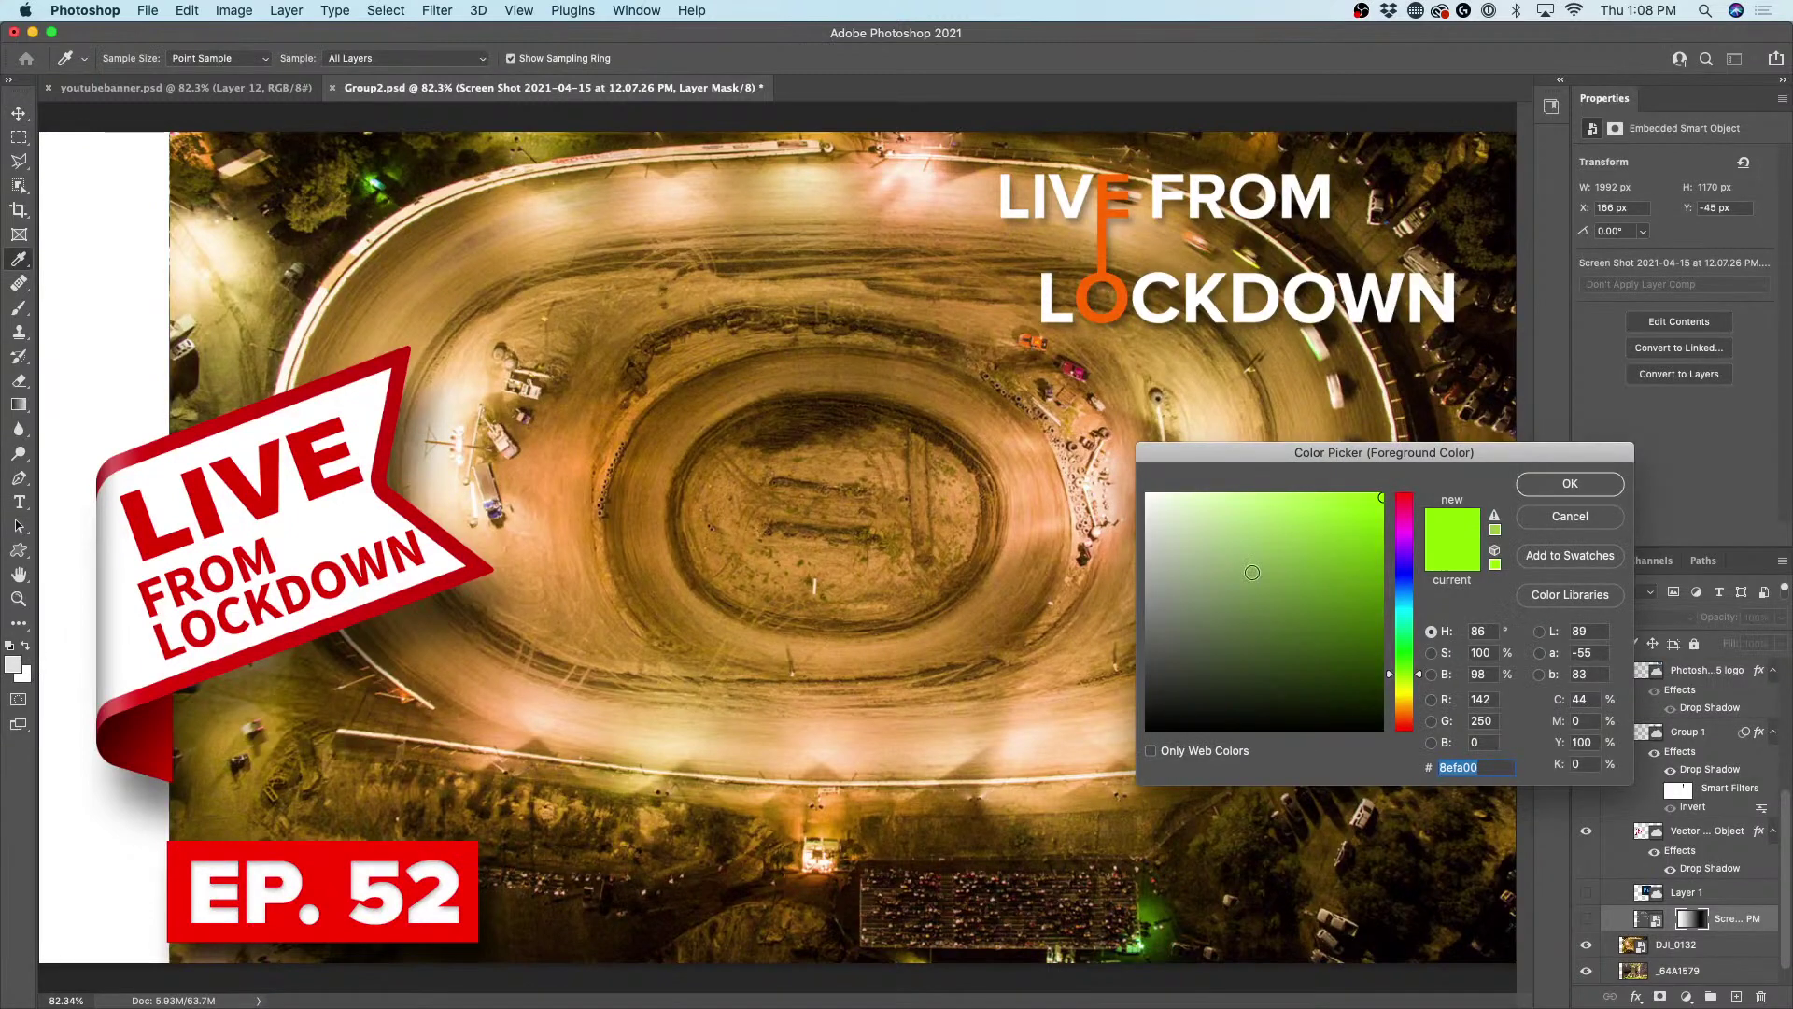
left_click(1571, 515)
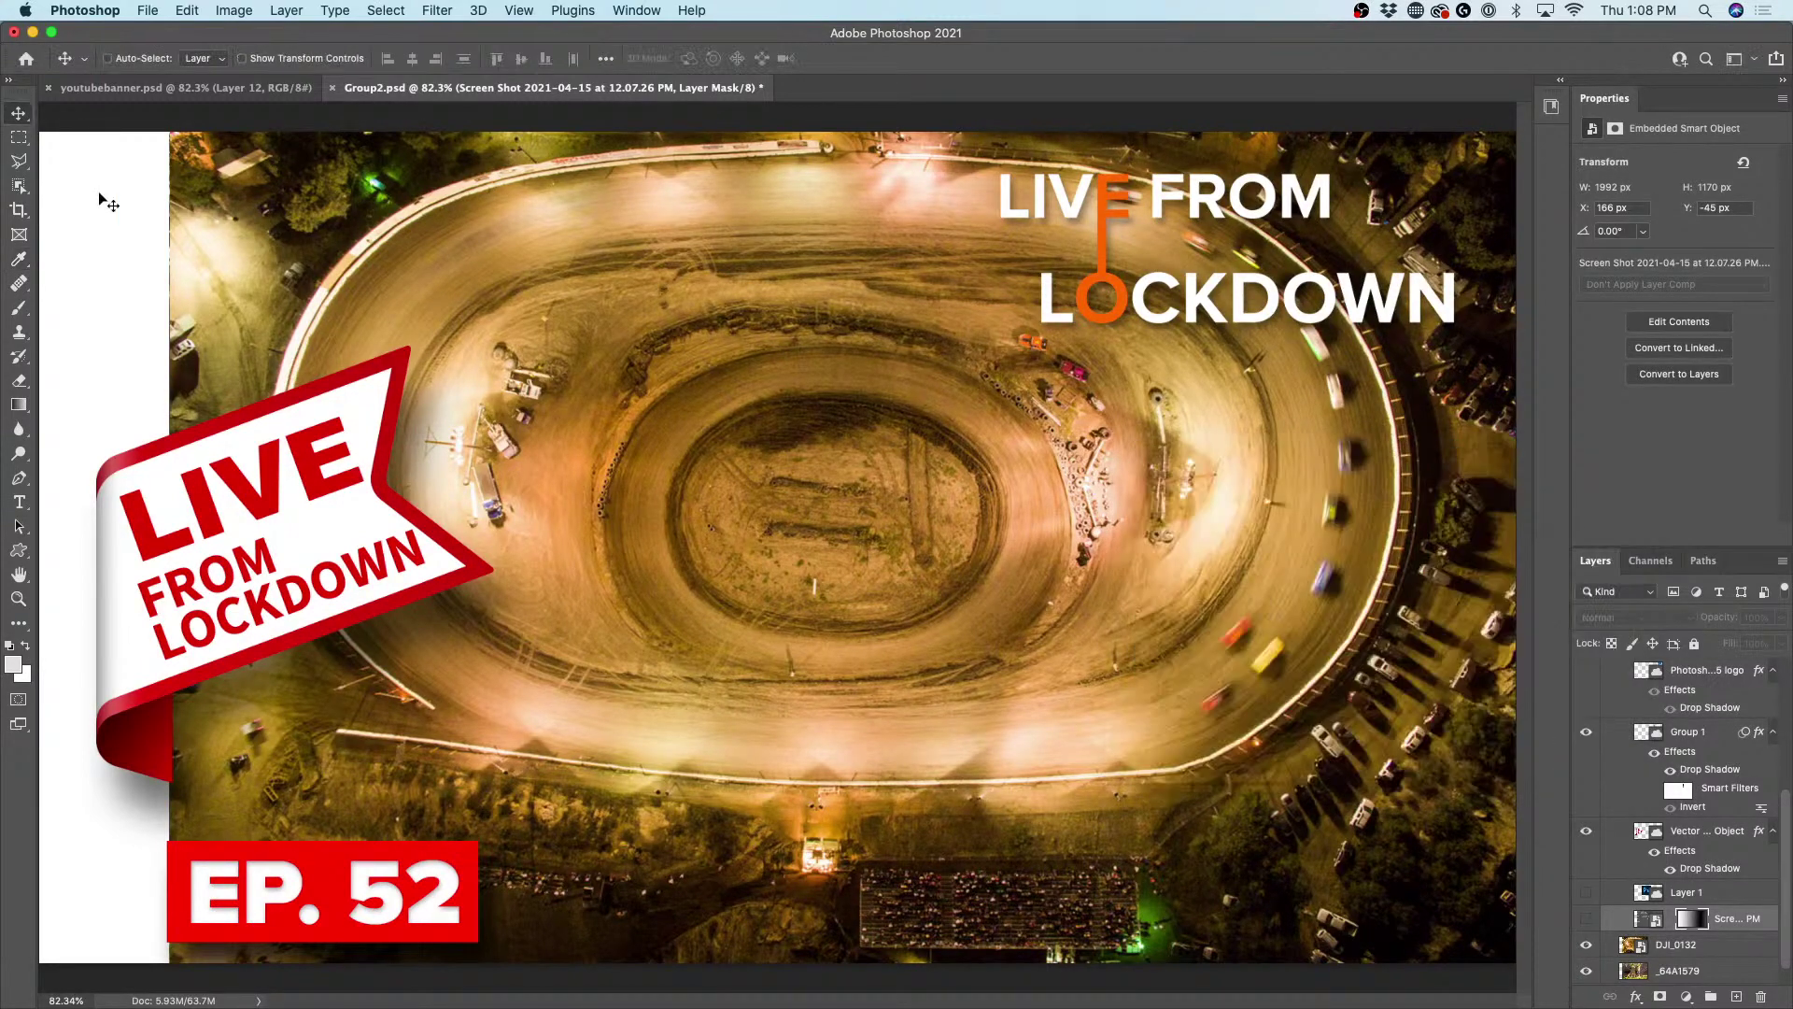
- Open the General preferences, examine the HUD Color Picker and Image Interpolation choices, and close the dialog without changes
left_click(79, 10)
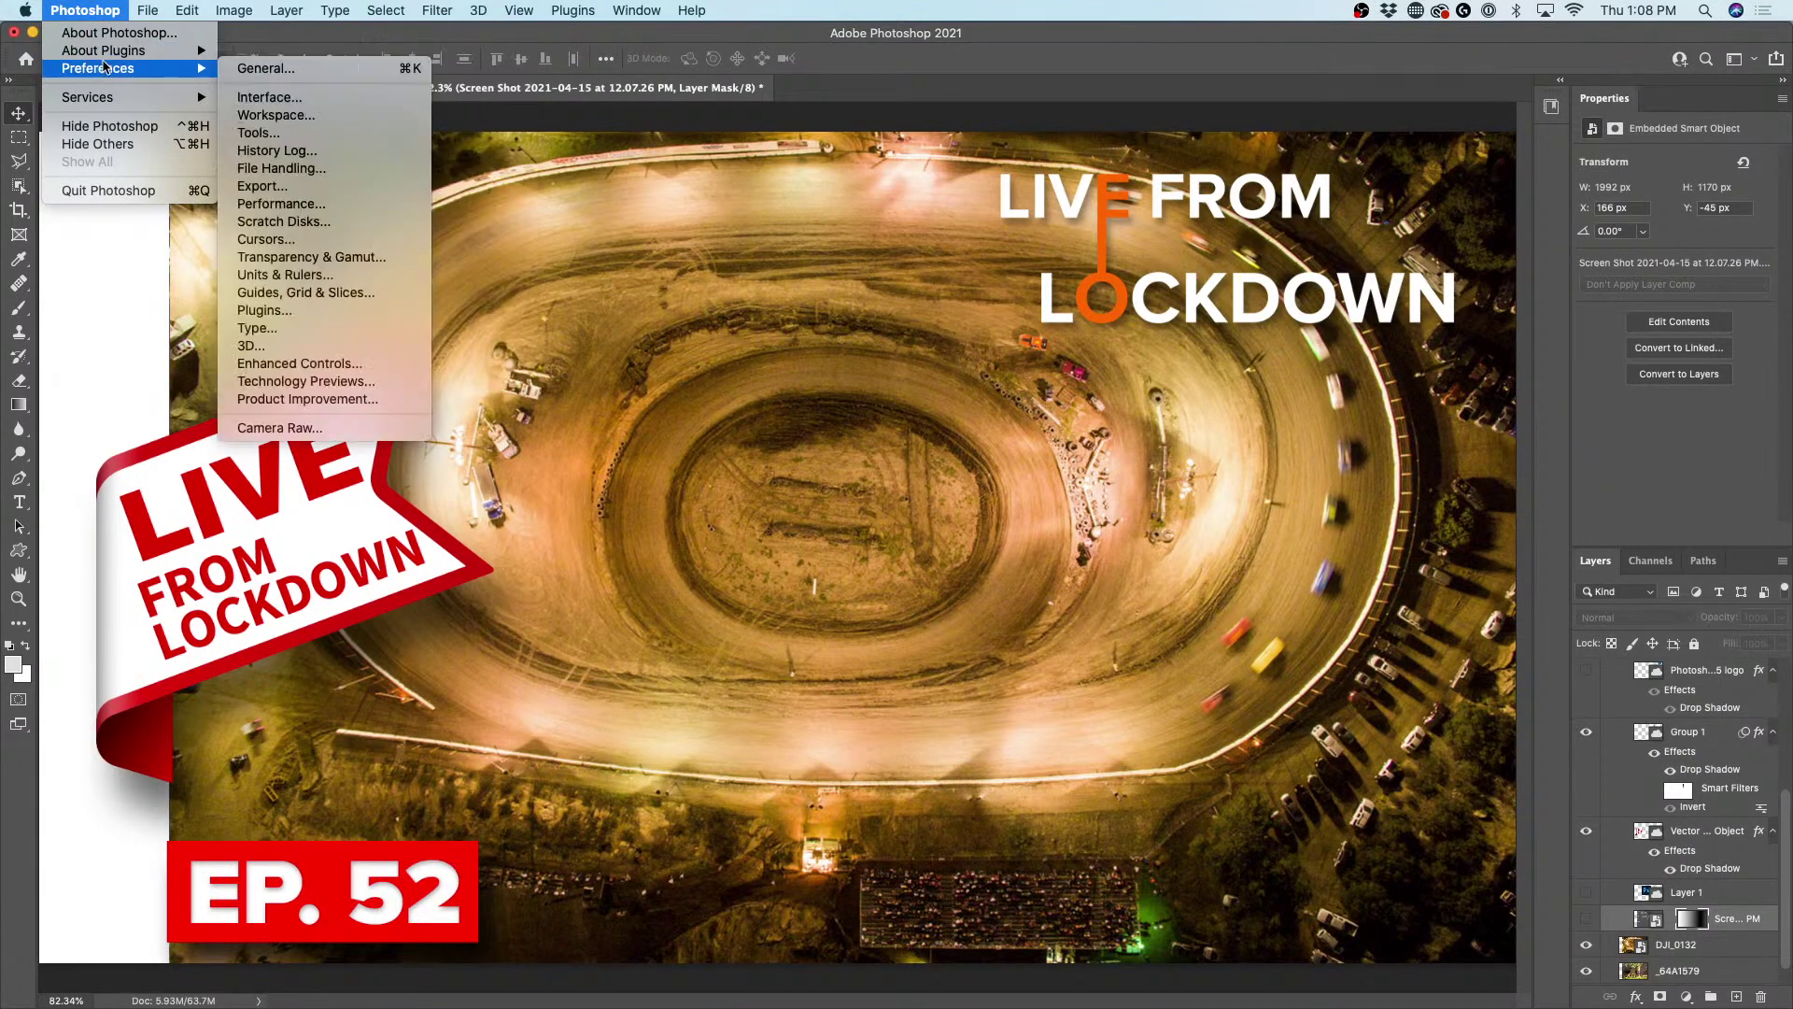
mouse_move(199, 74)
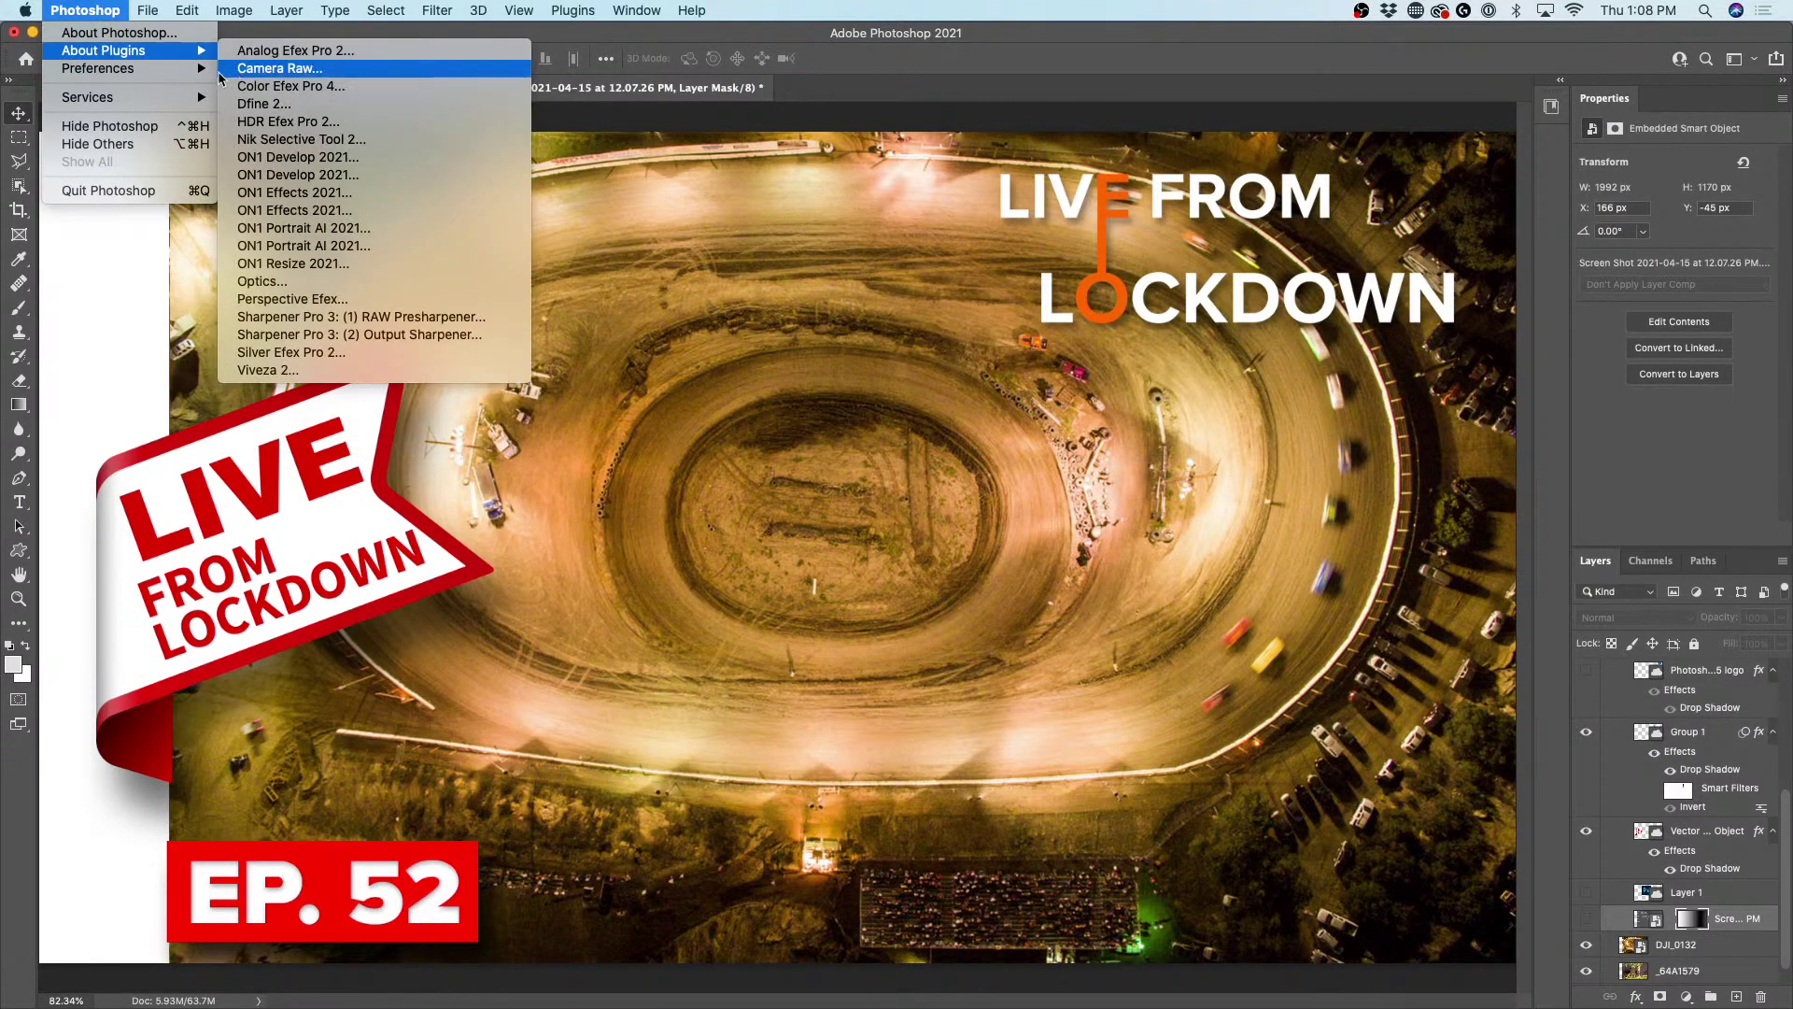
left_click(285, 71)
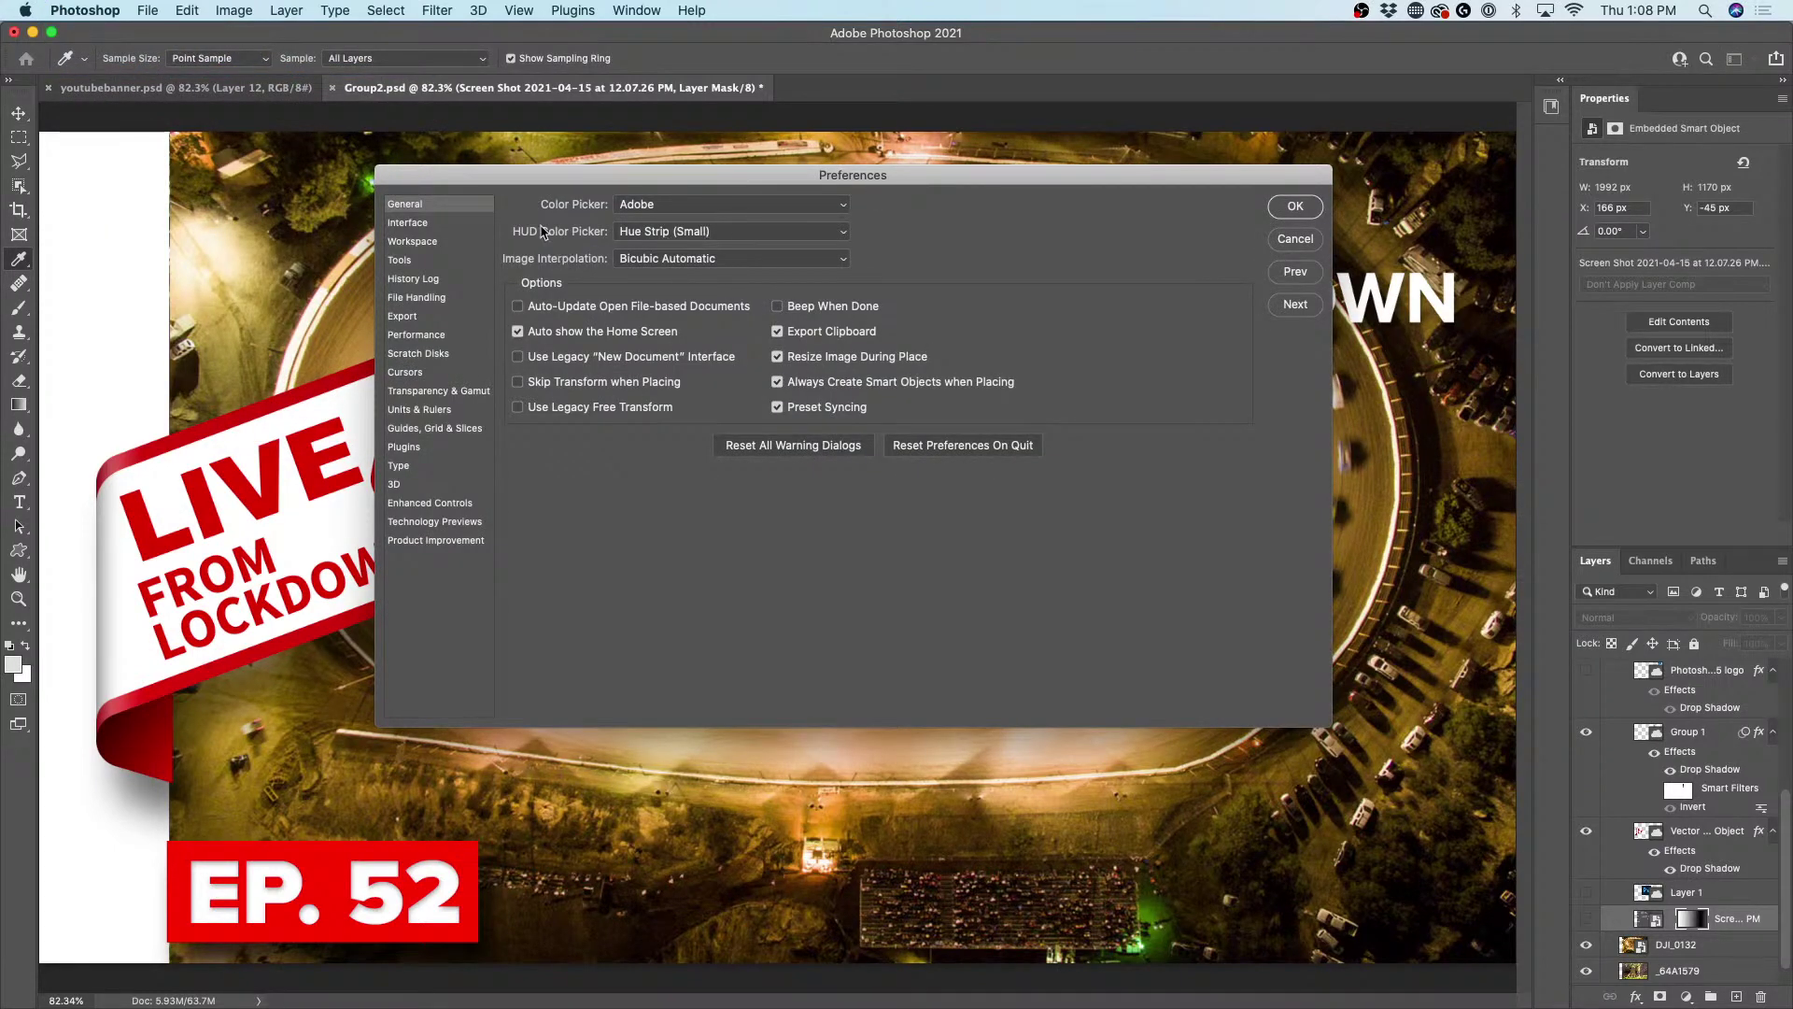
left_click(680, 234)
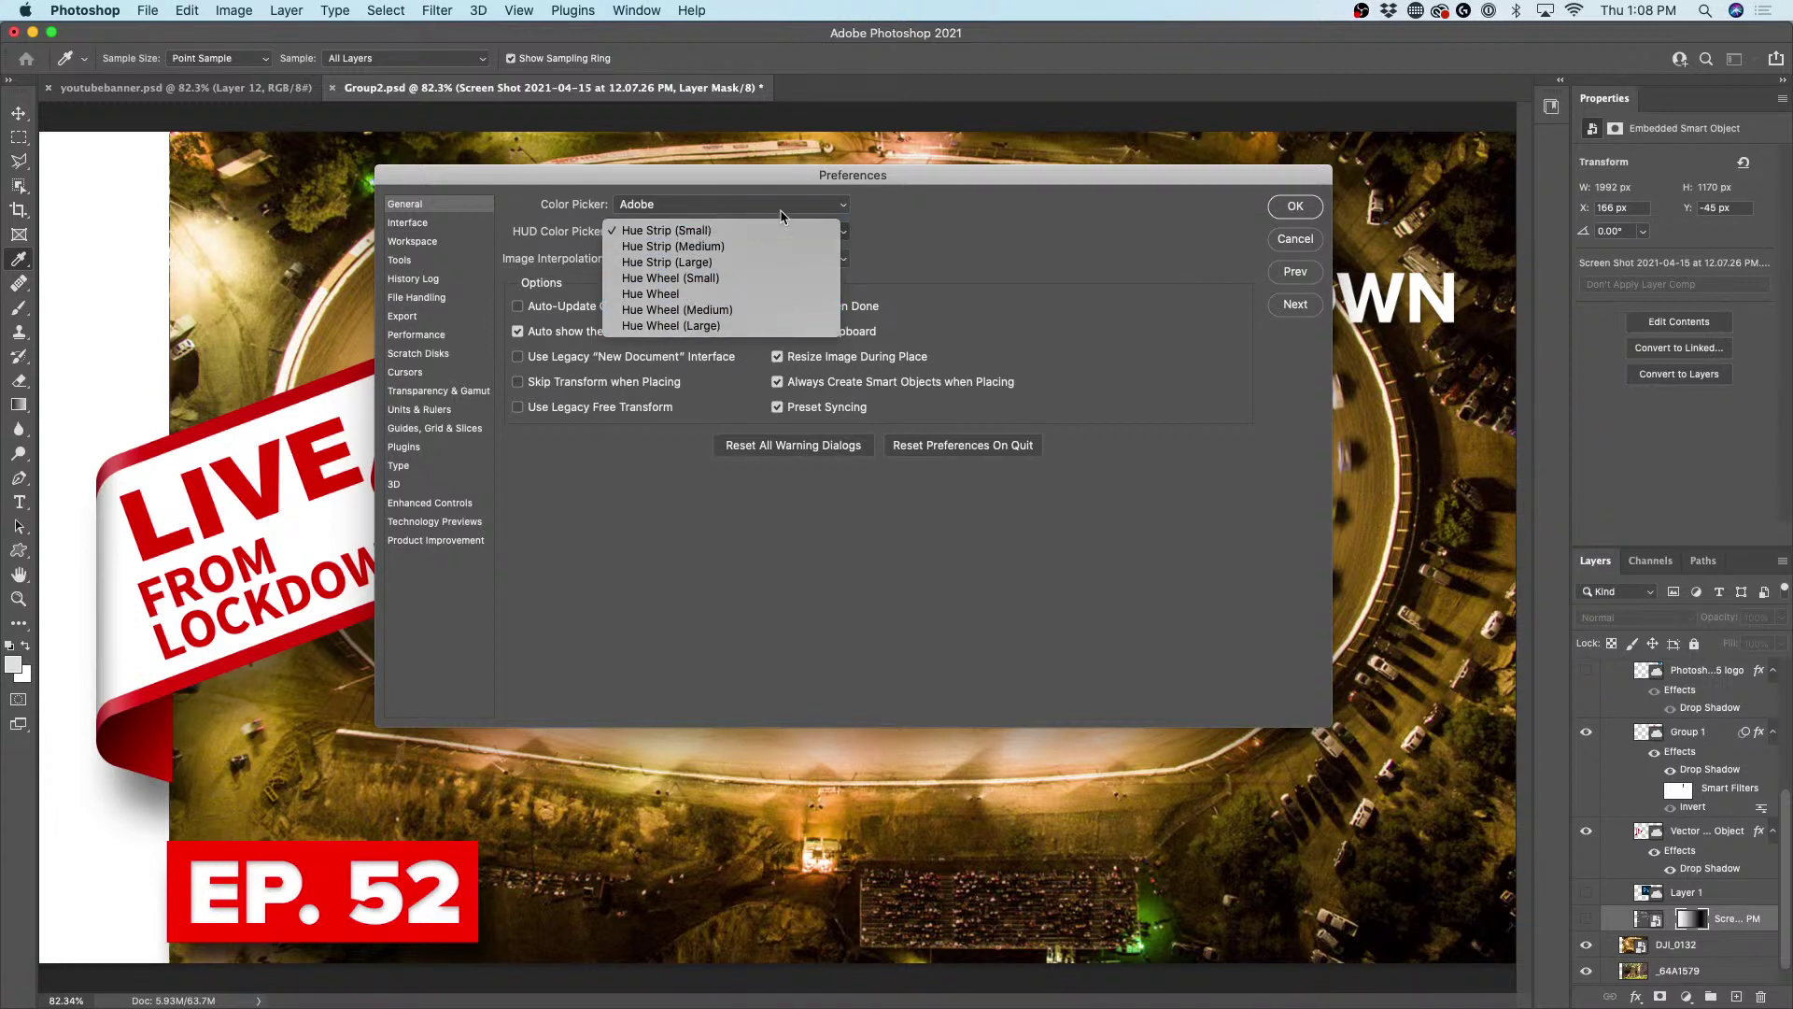
left_click(1114, 176)
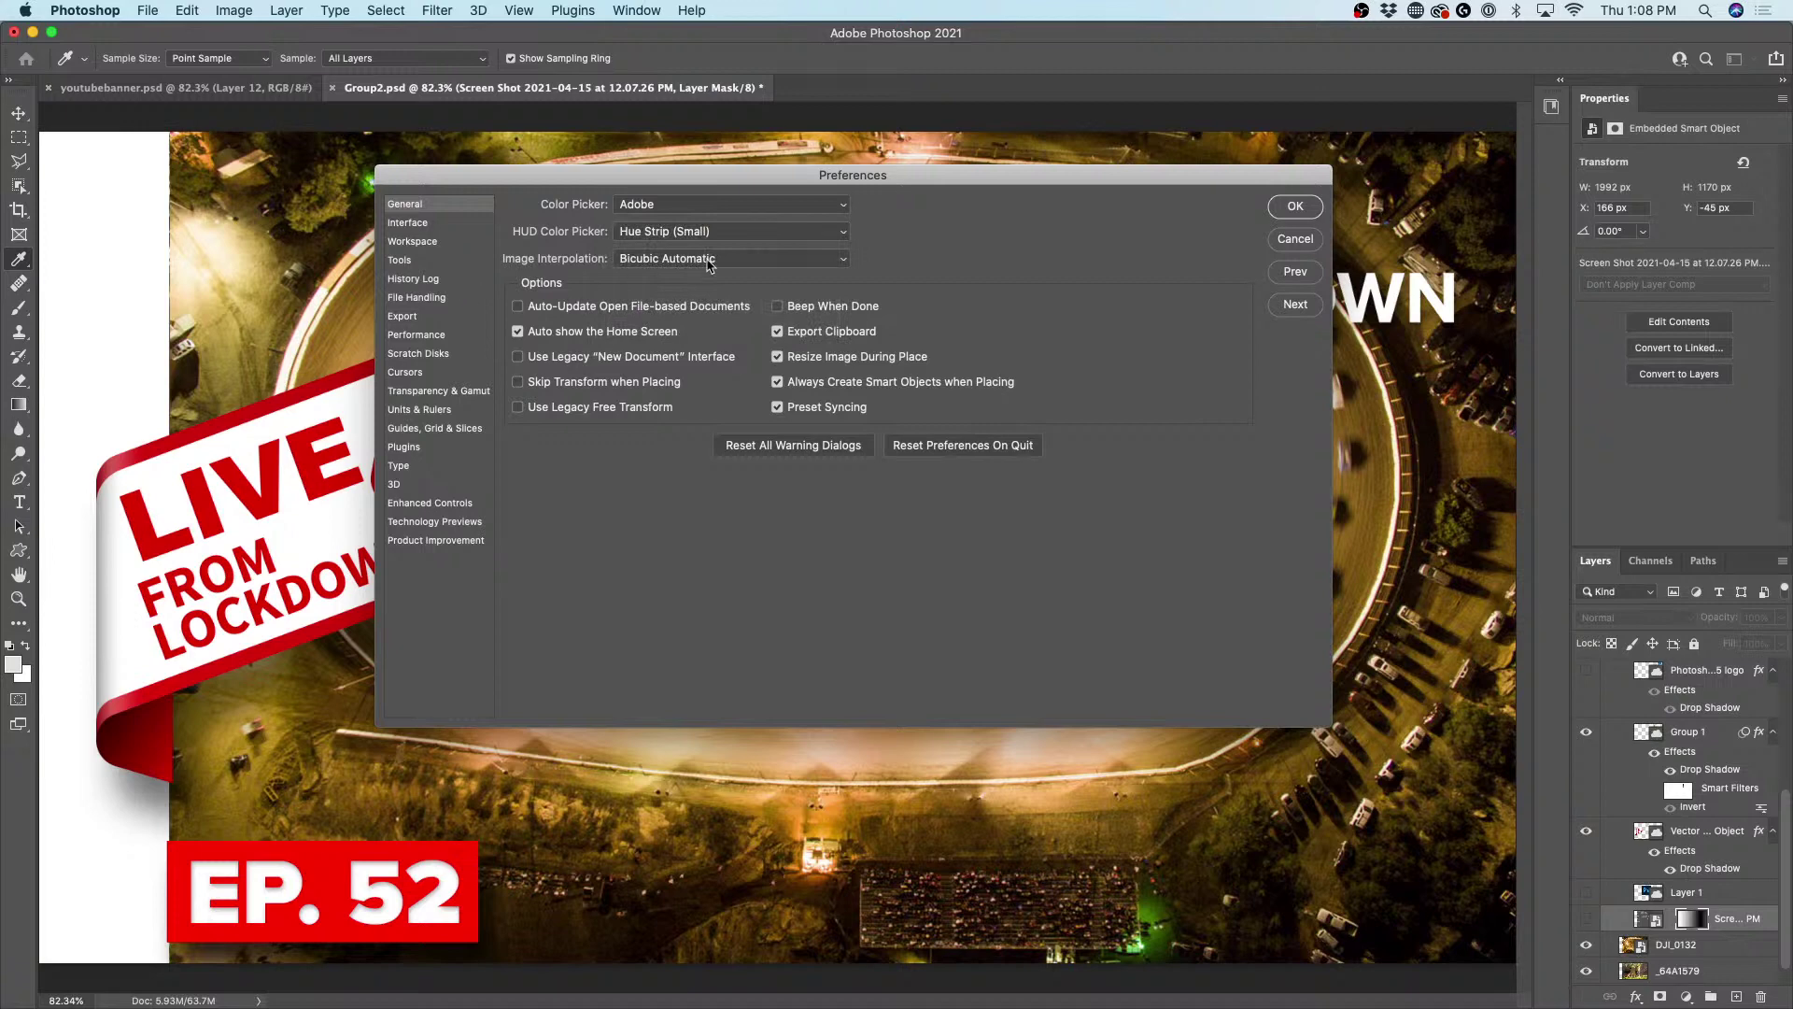
left_click(675, 259)
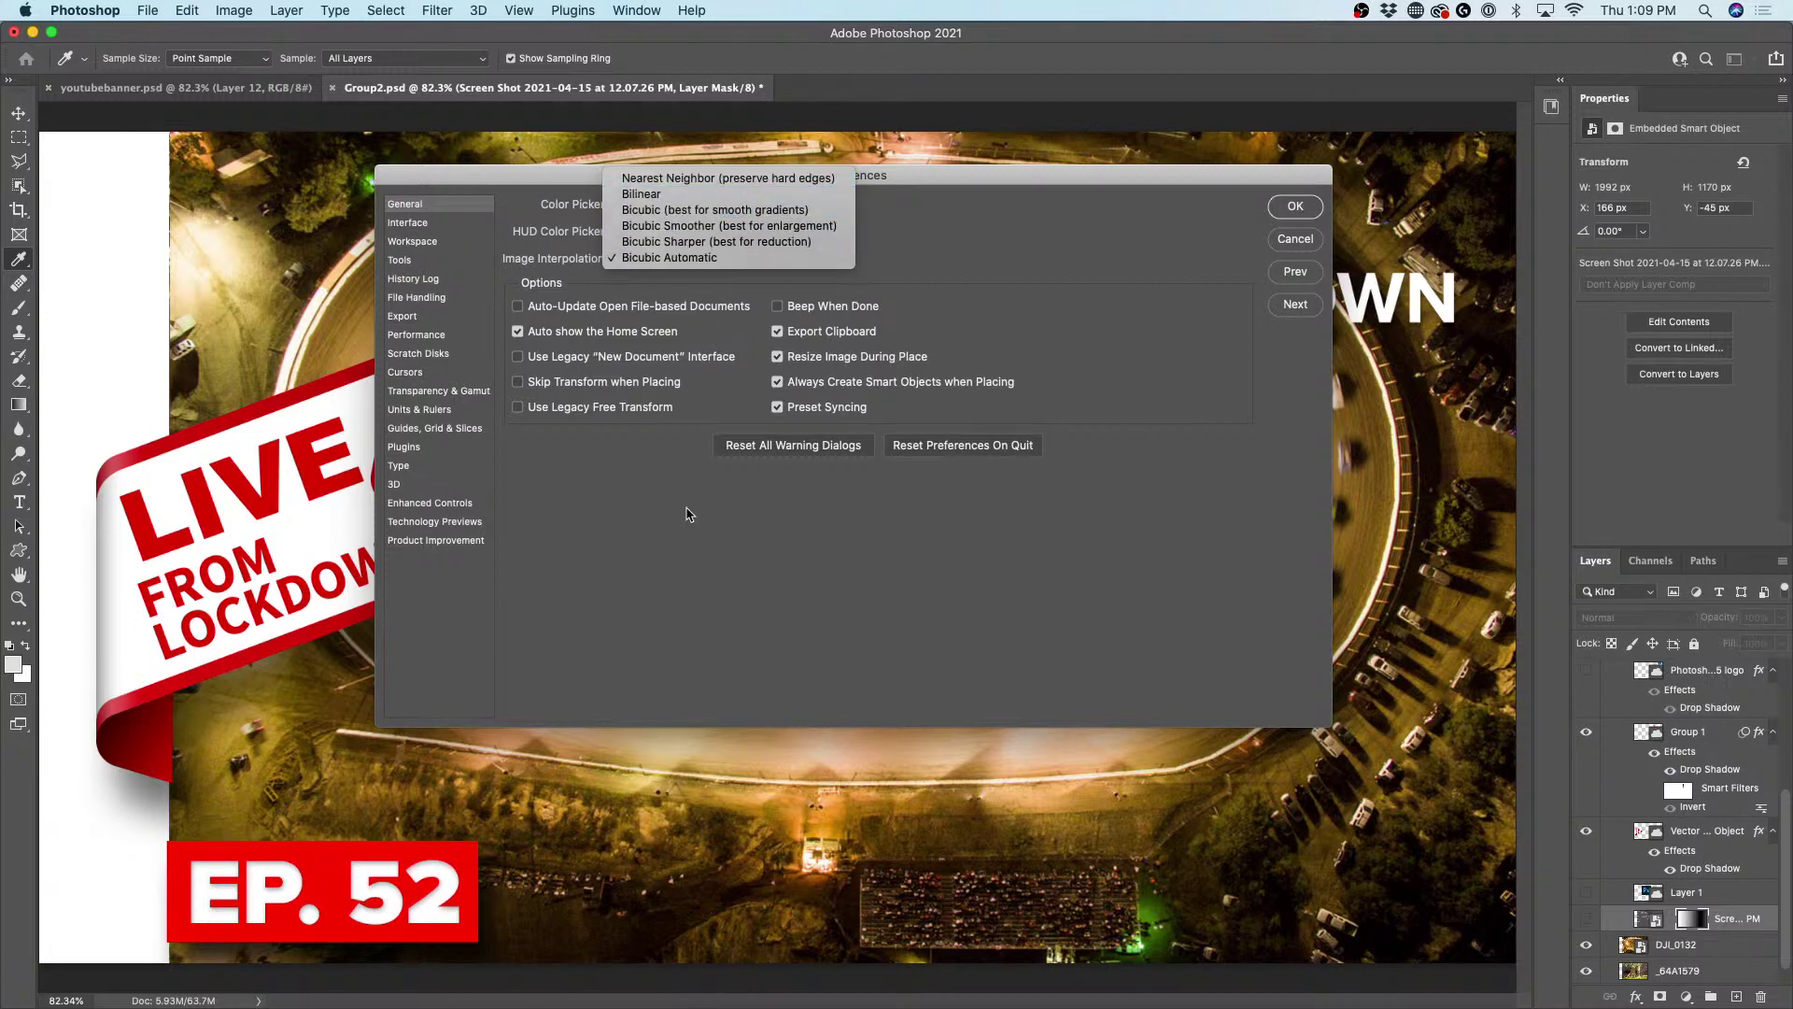
left_click(1306, 241)
left_click(1301, 245)
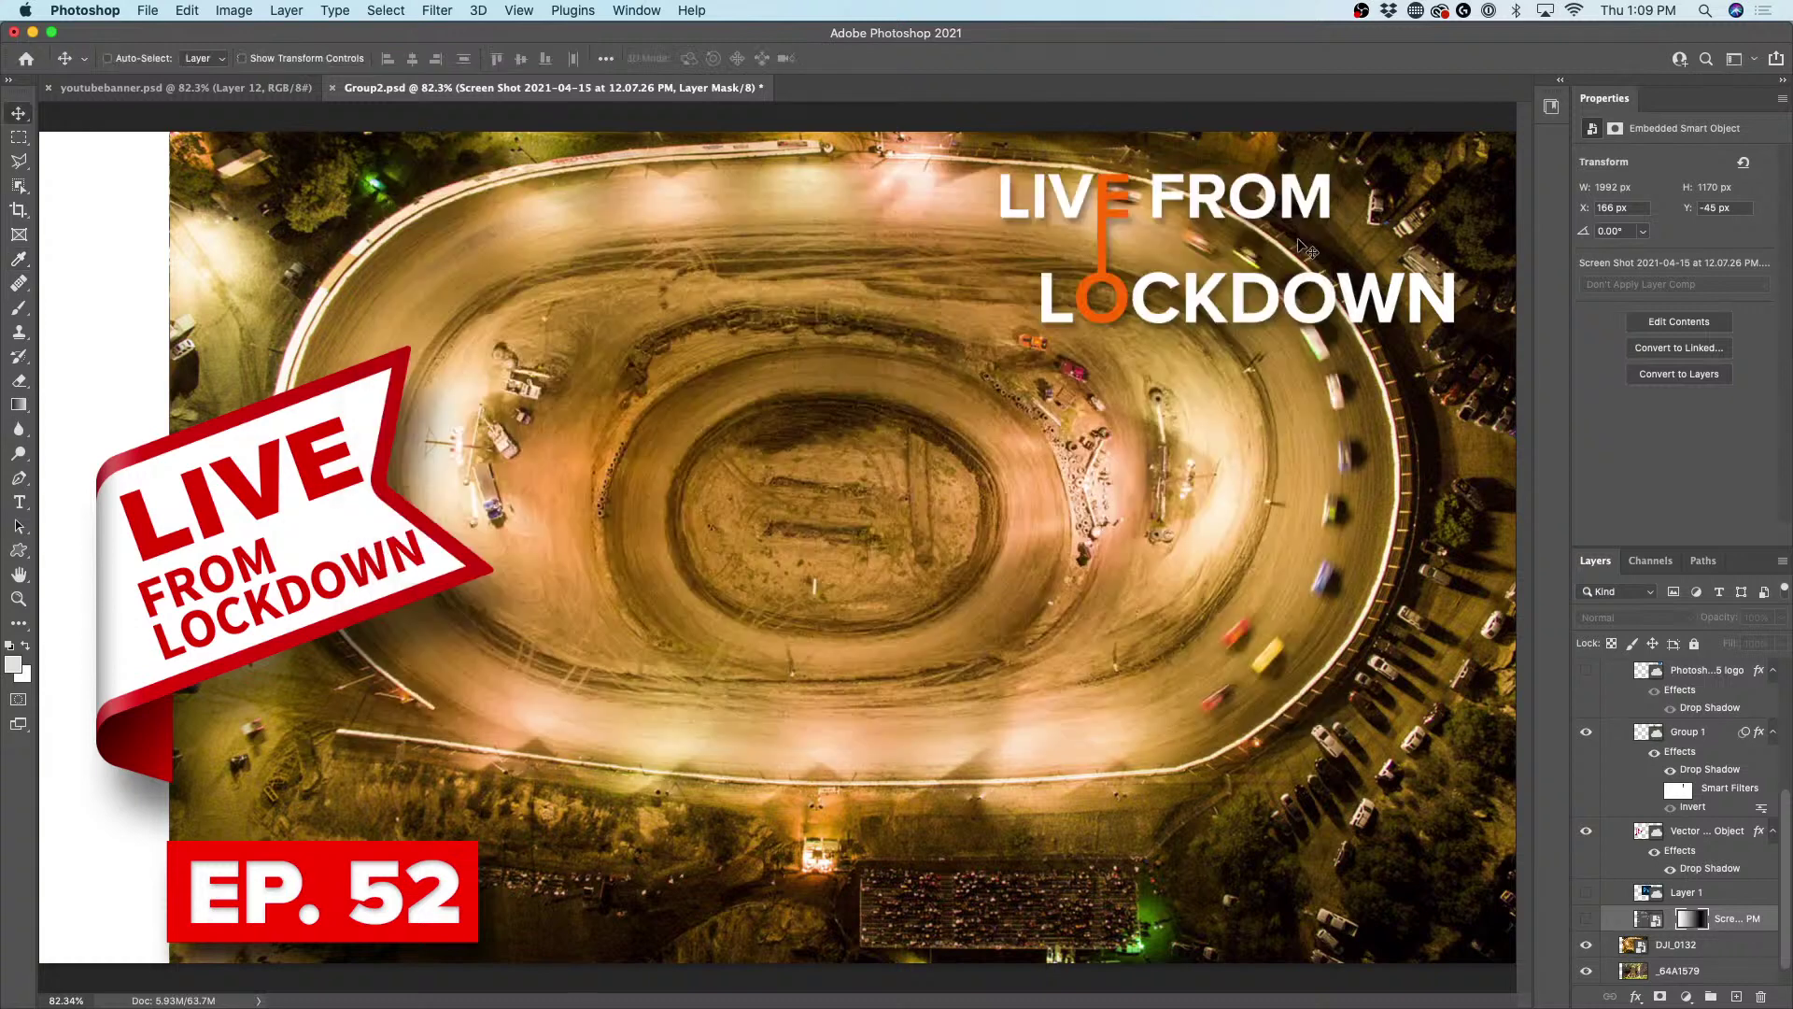
- Open Image Size for the racetrack document, examine the available Resample methods, and cancel without resizing
left_click(232, 9)
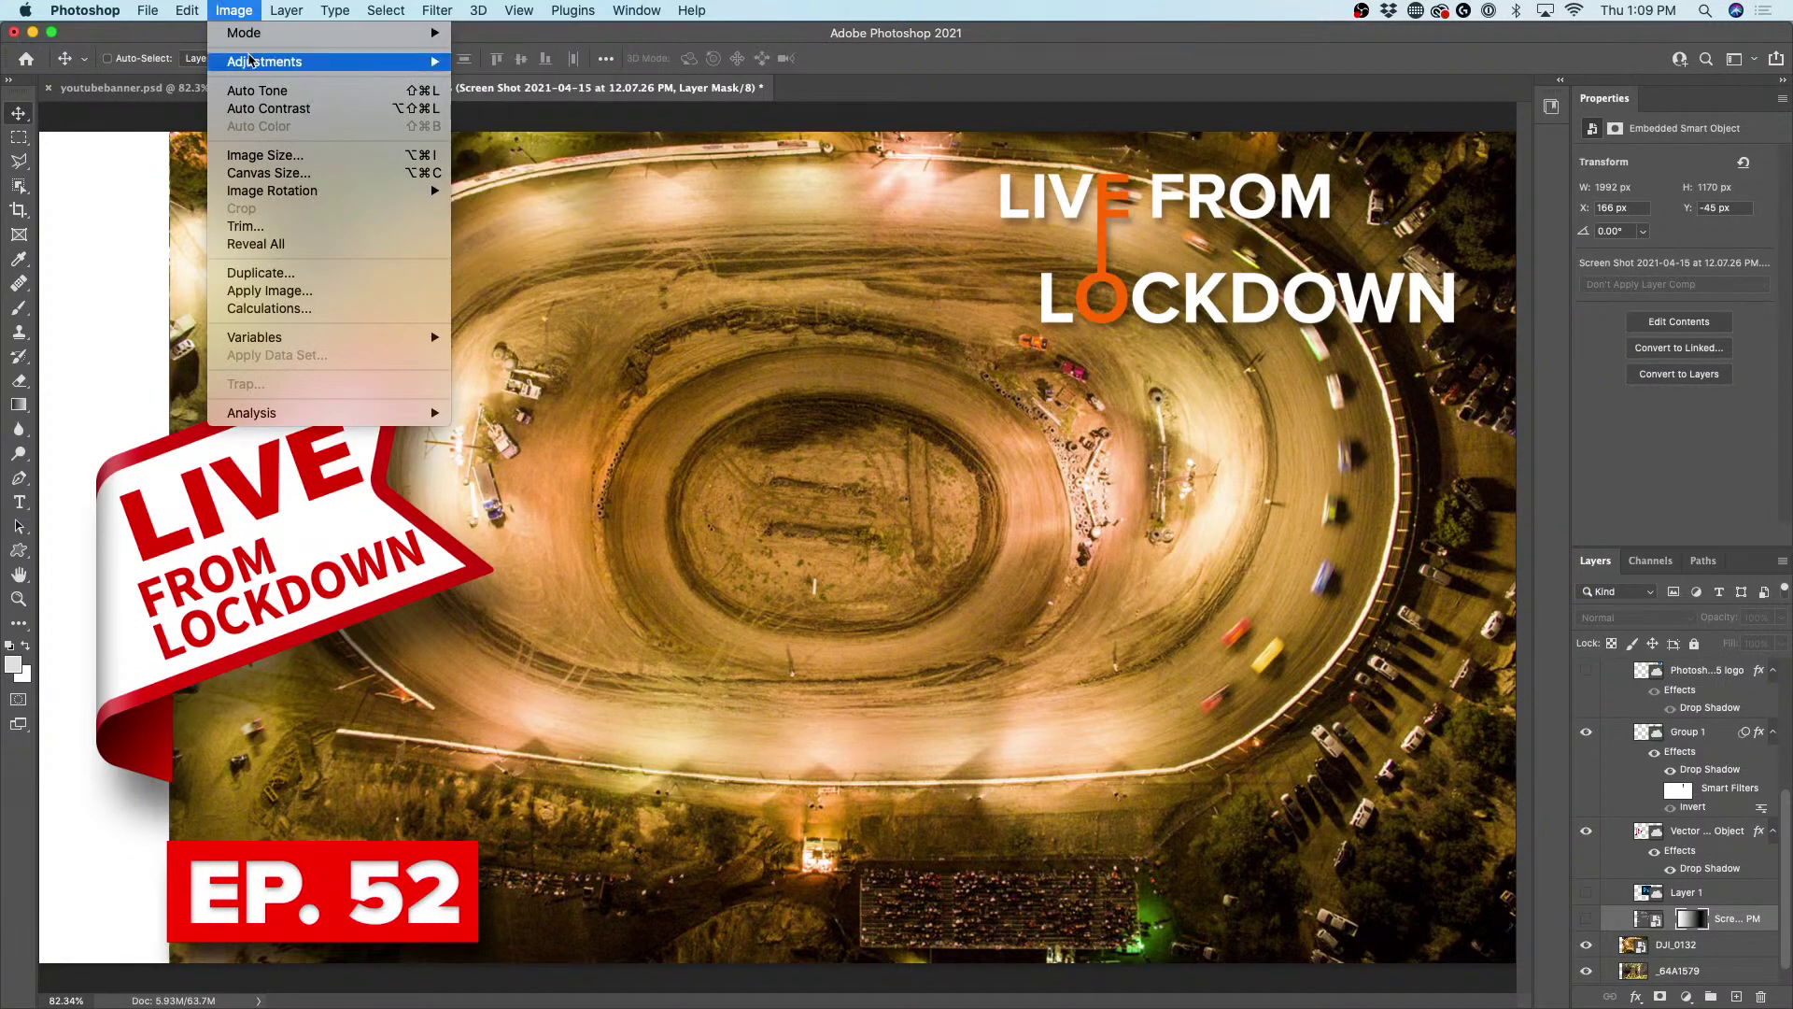
left_click(270, 157)
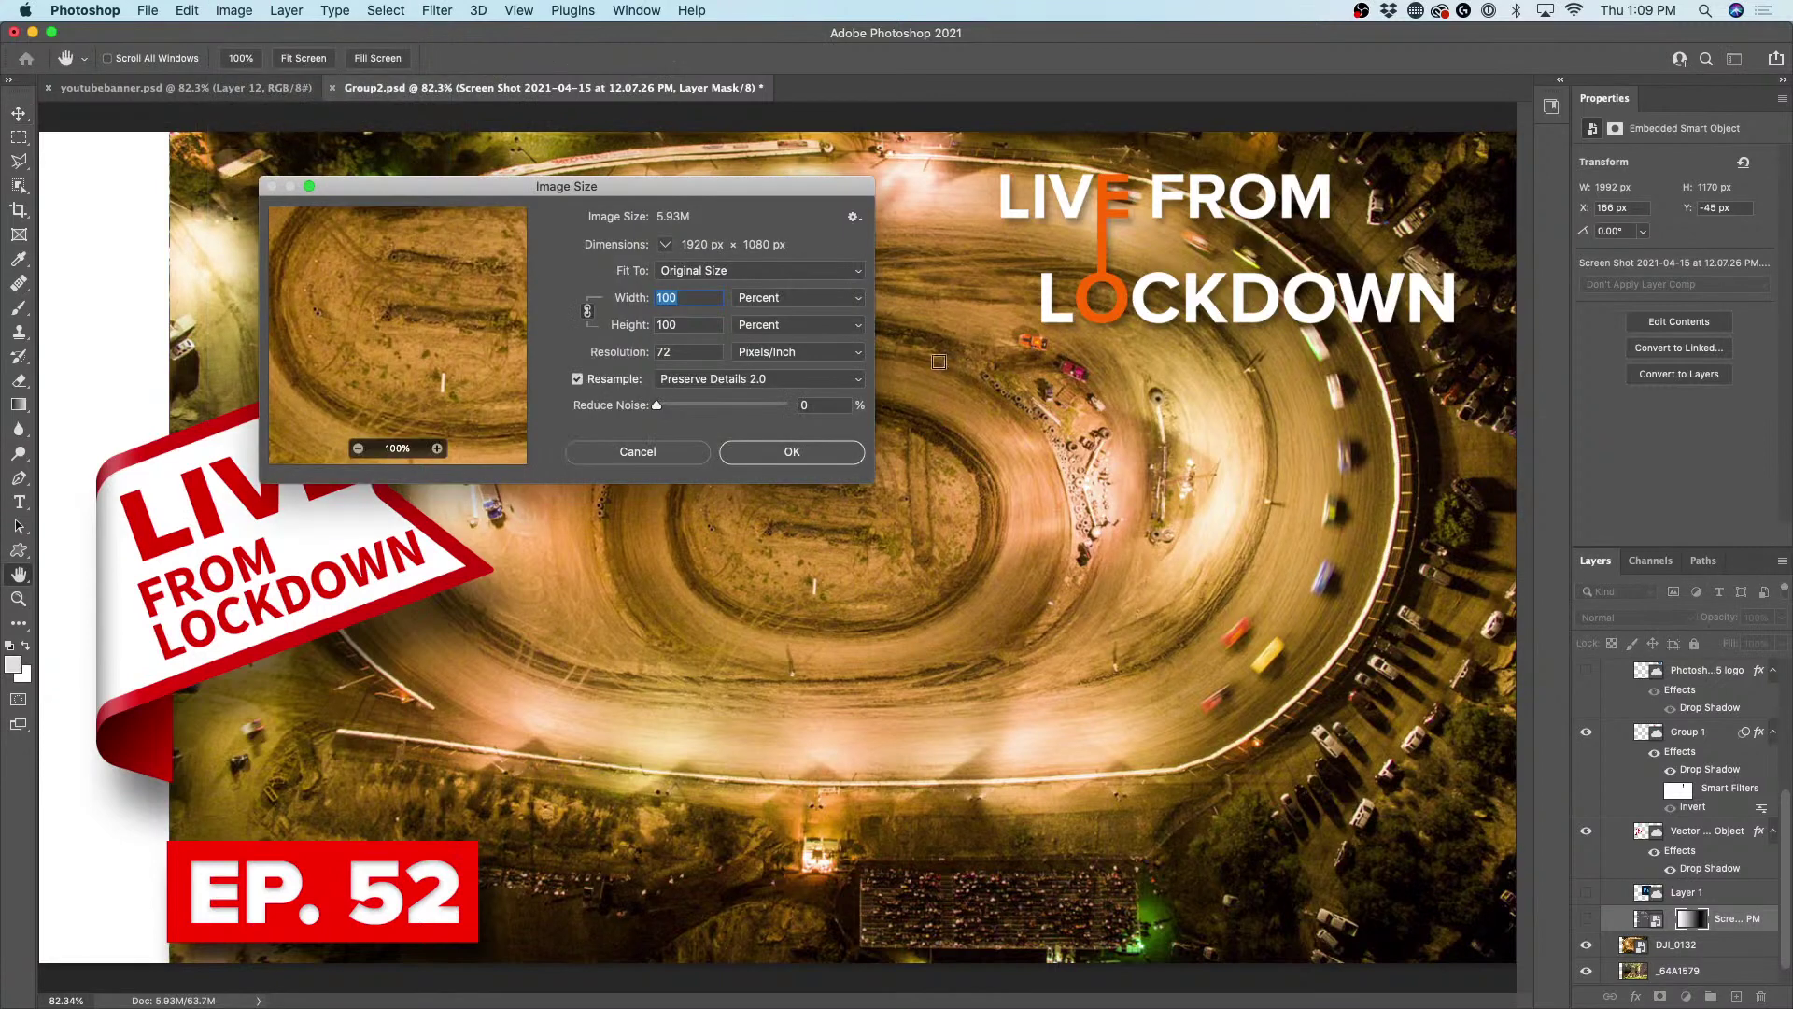
left_click(703, 379)
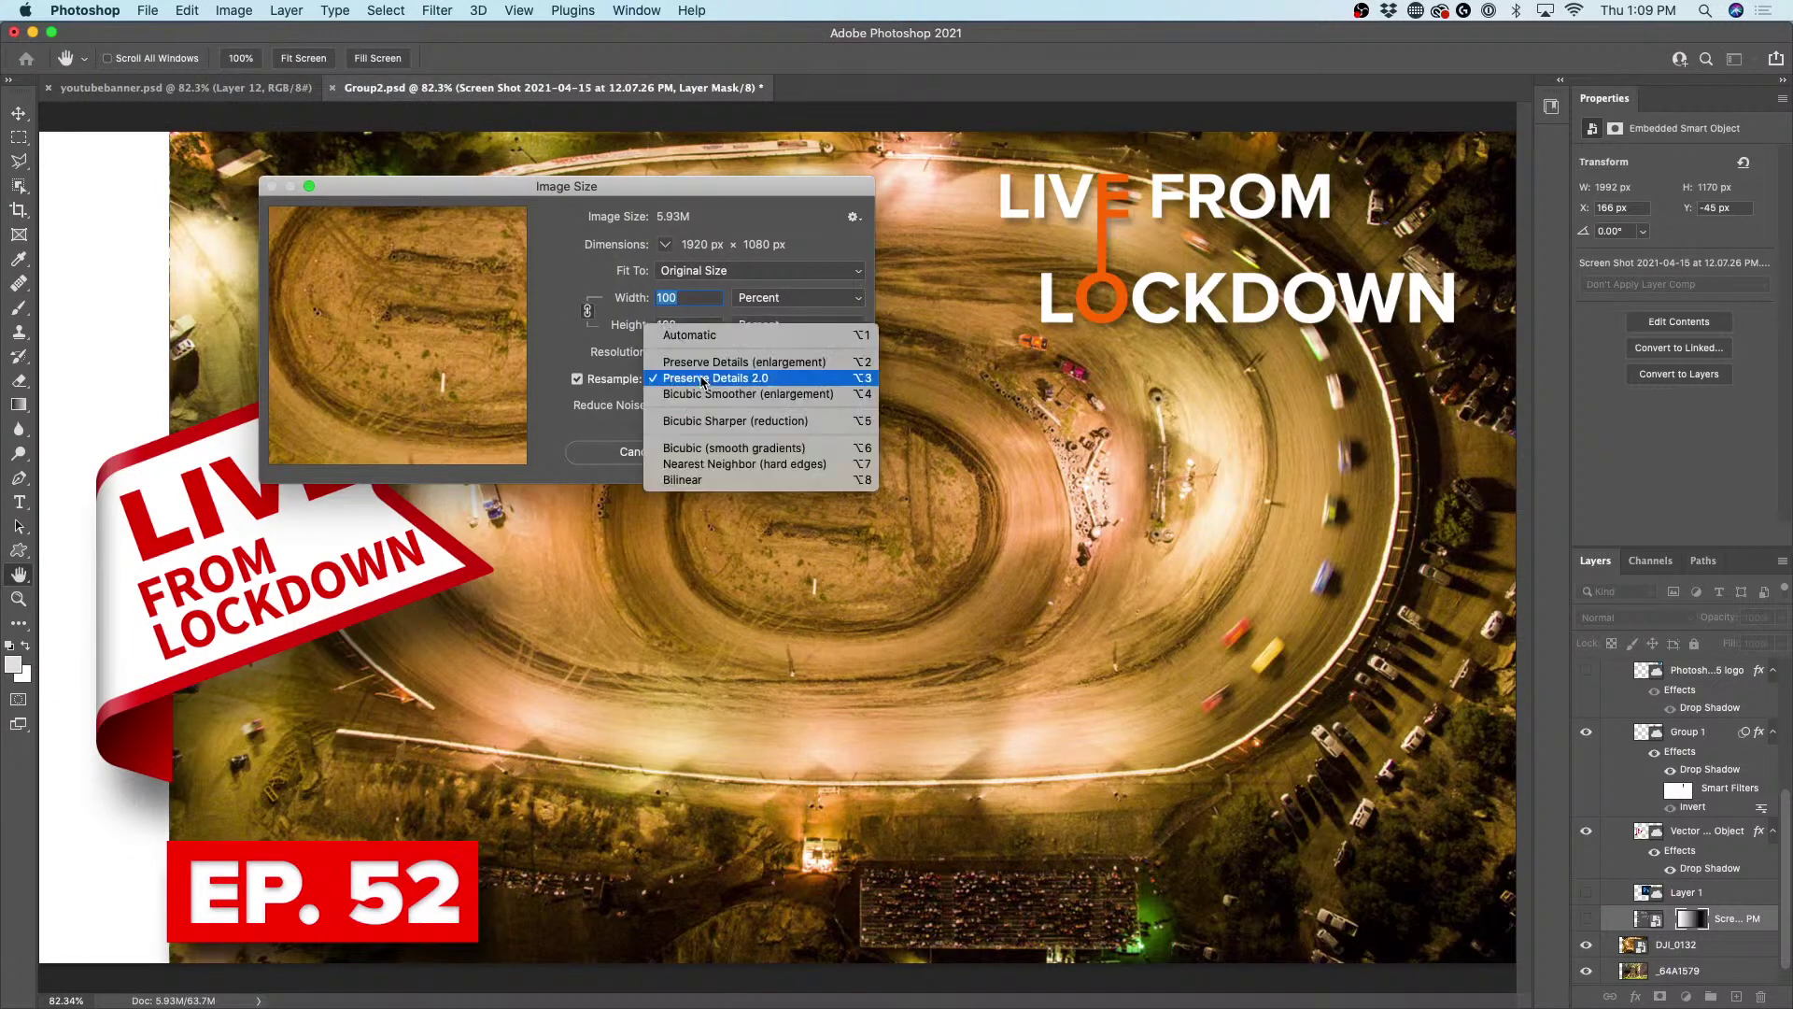
left_click(752, 379)
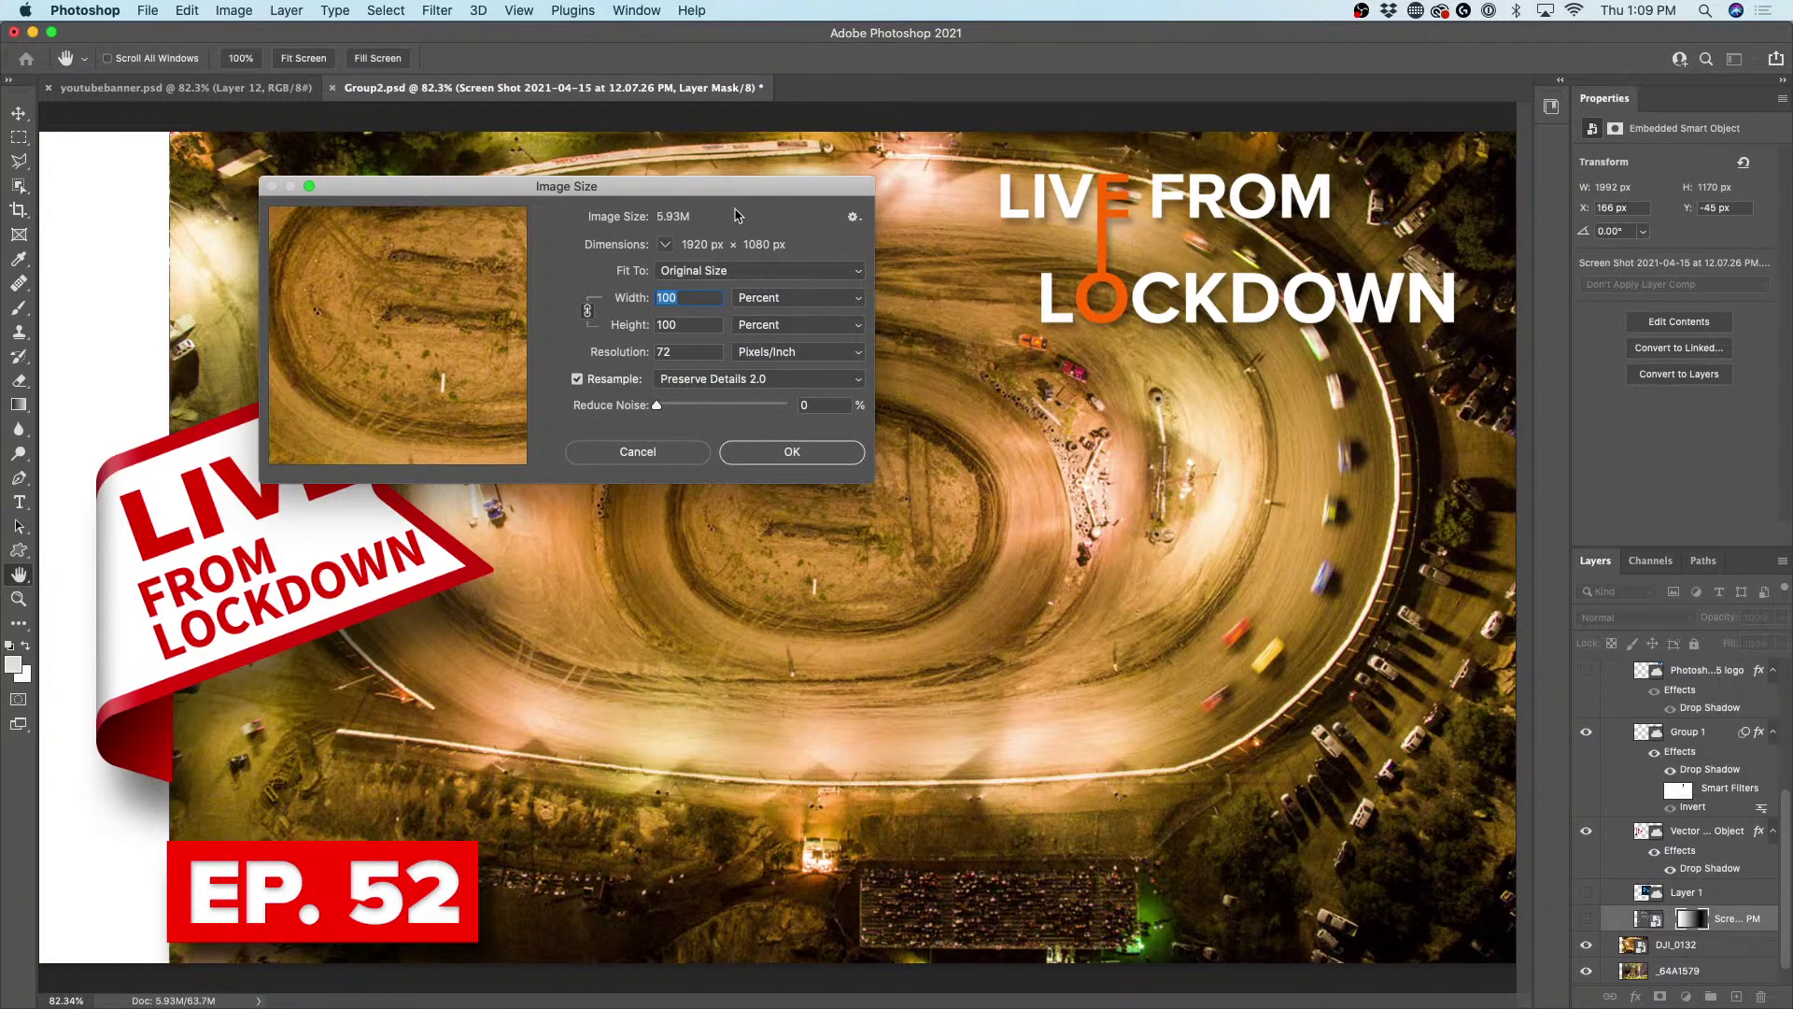
left_click(726, 381)
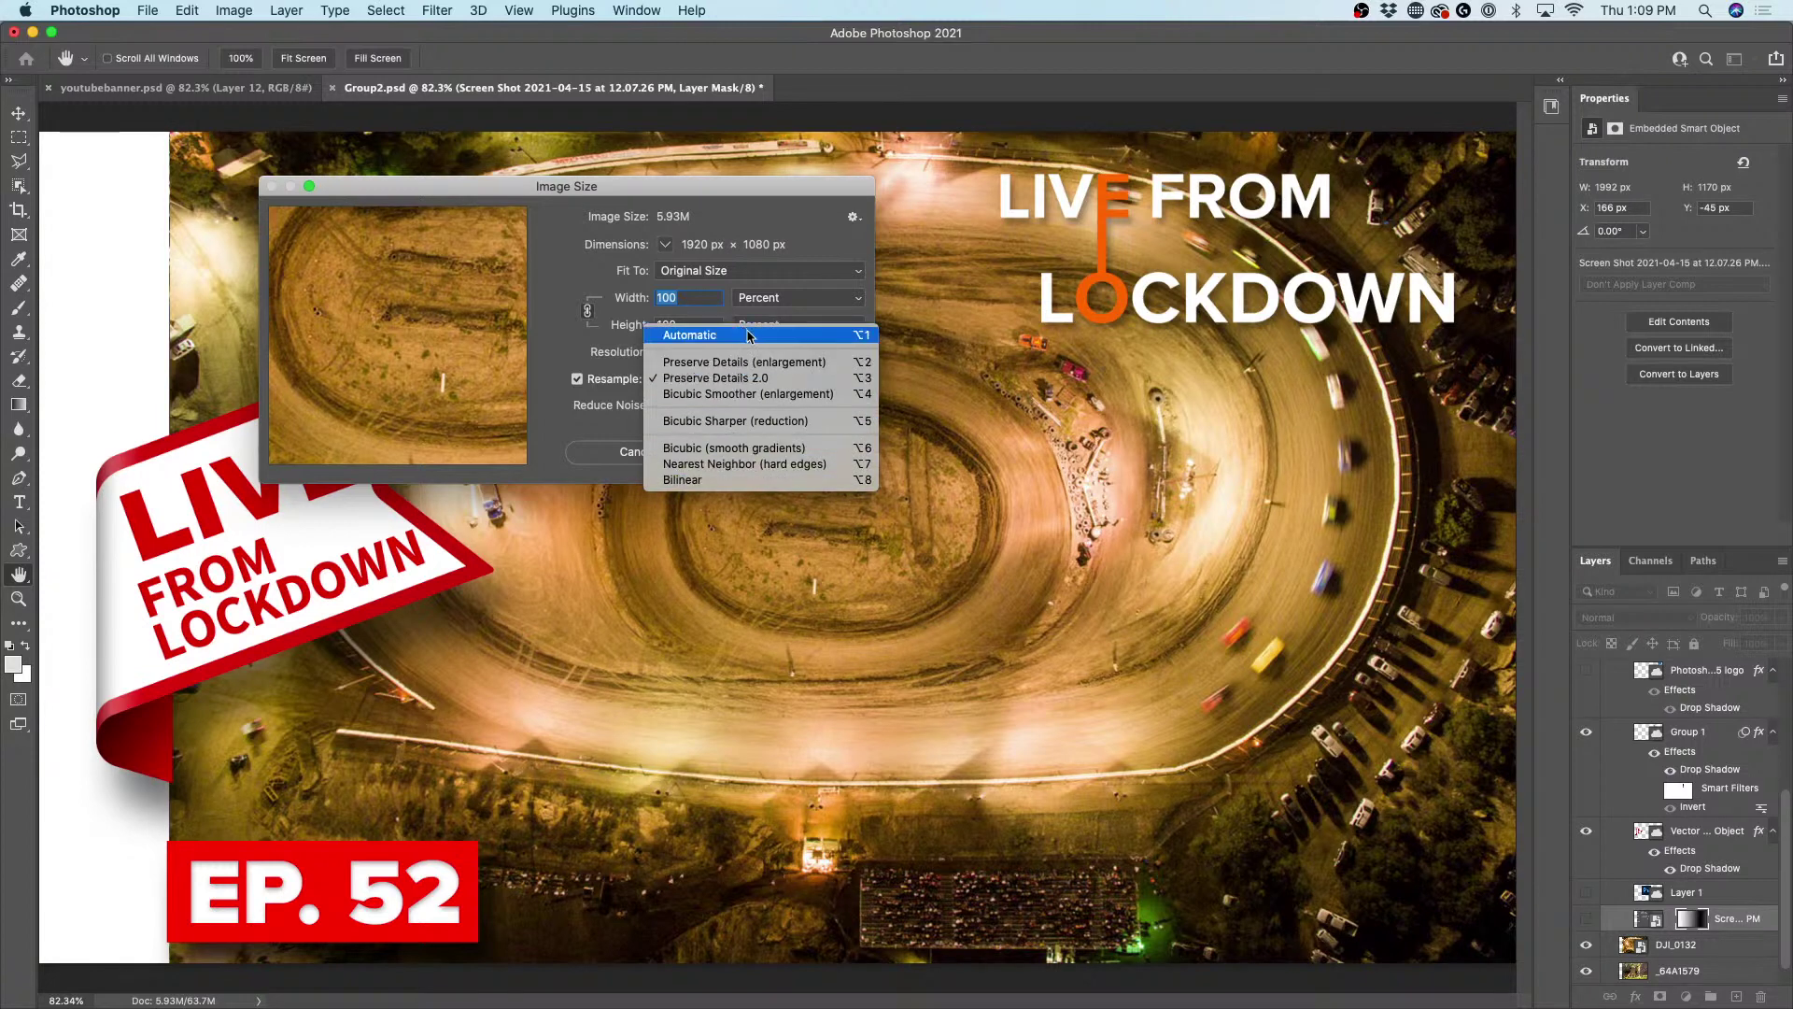
key("Escape")
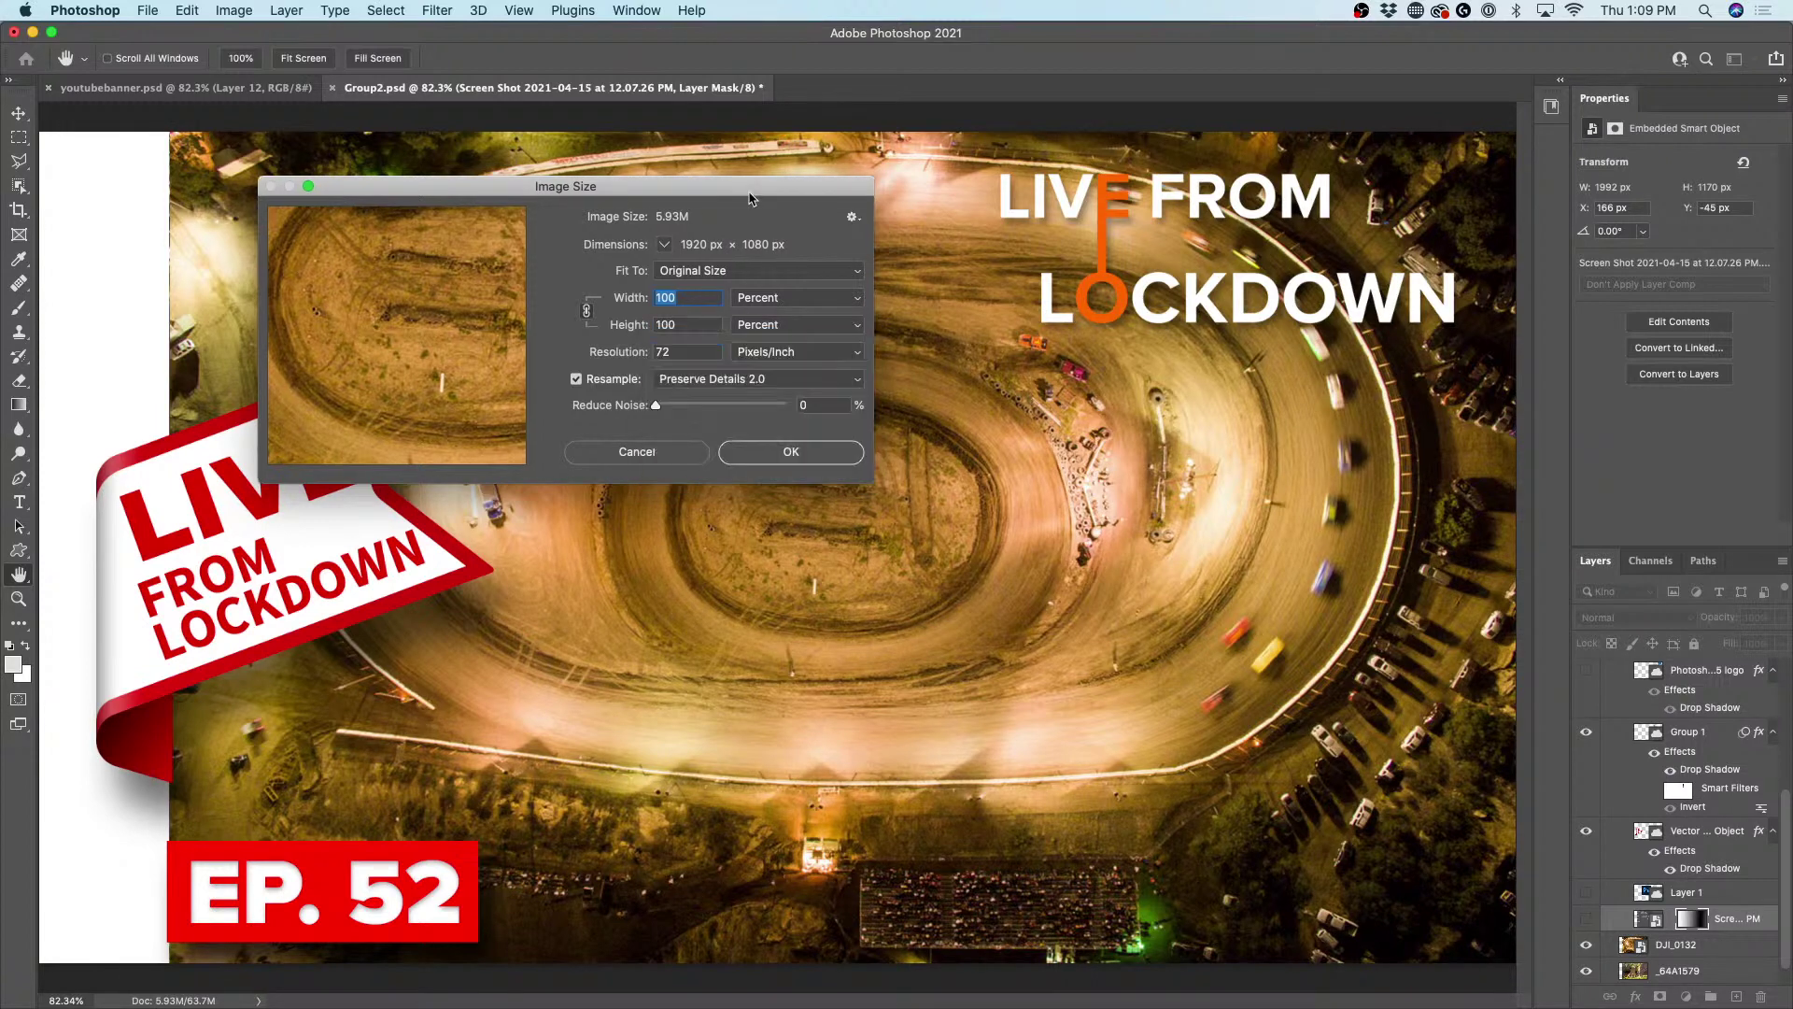
left_click(640, 452)
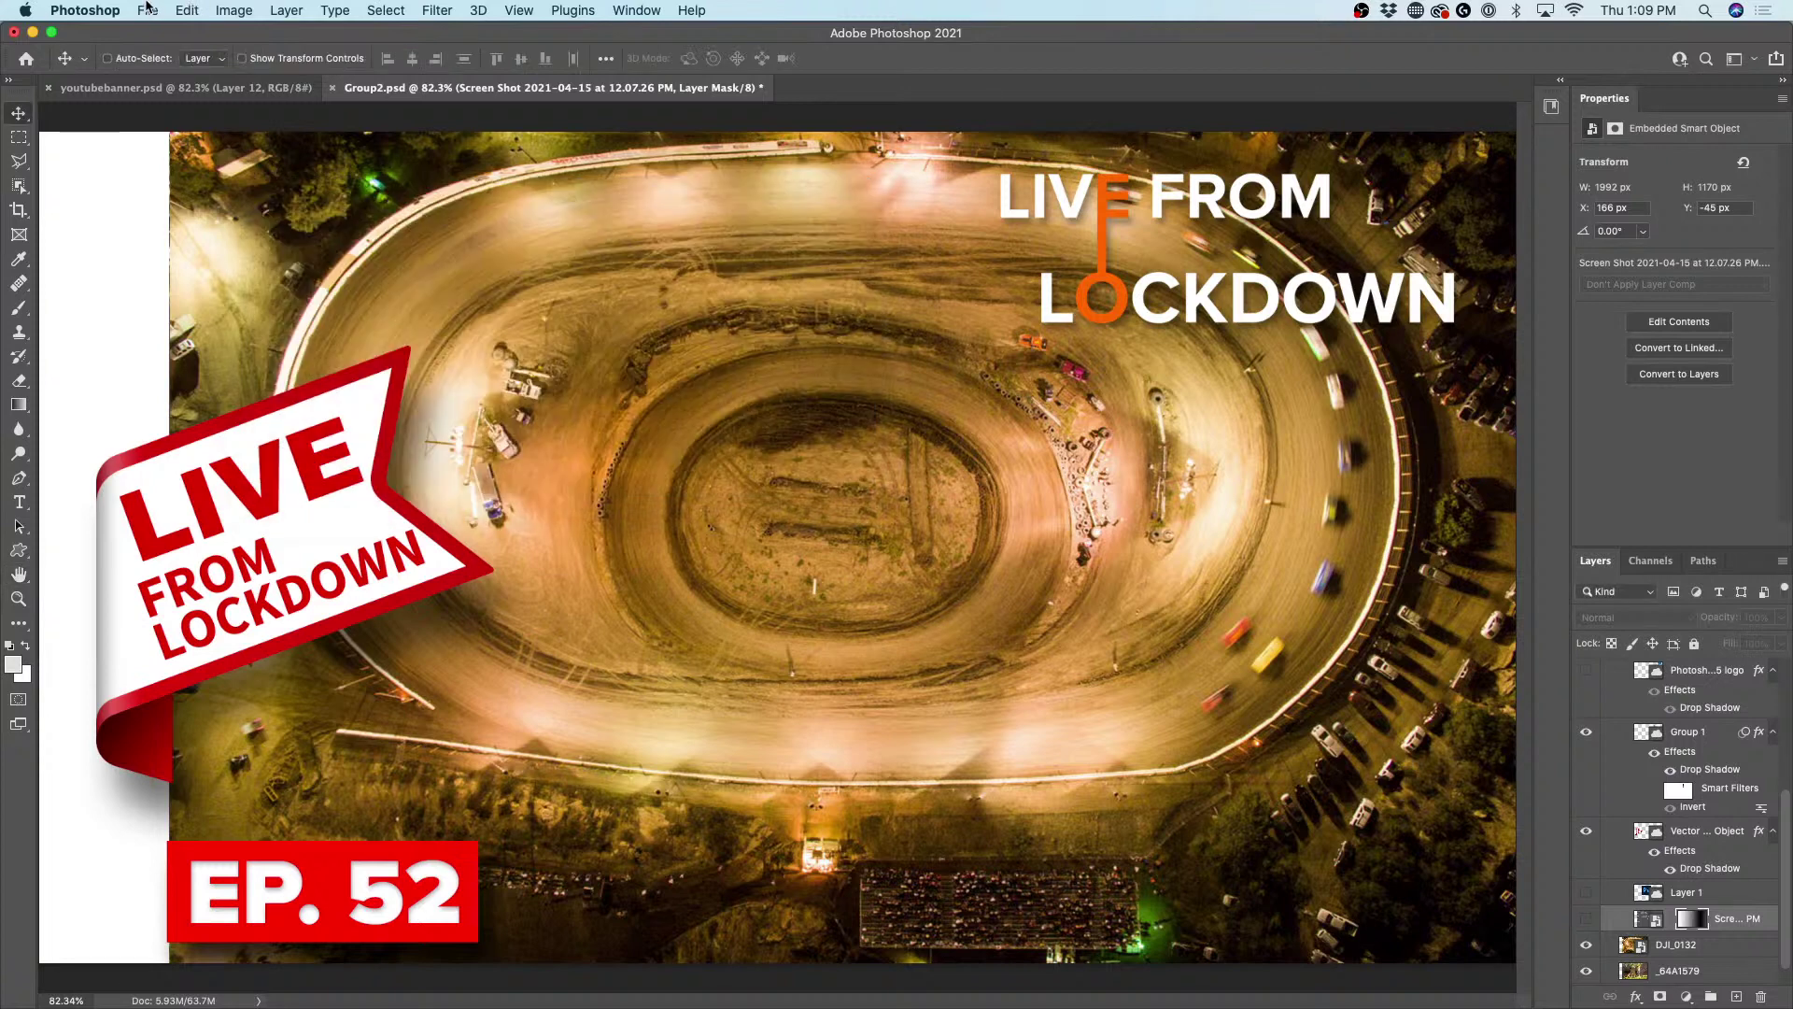
- Reopen the General preferences to view the options listed there
left_click(89, 10)
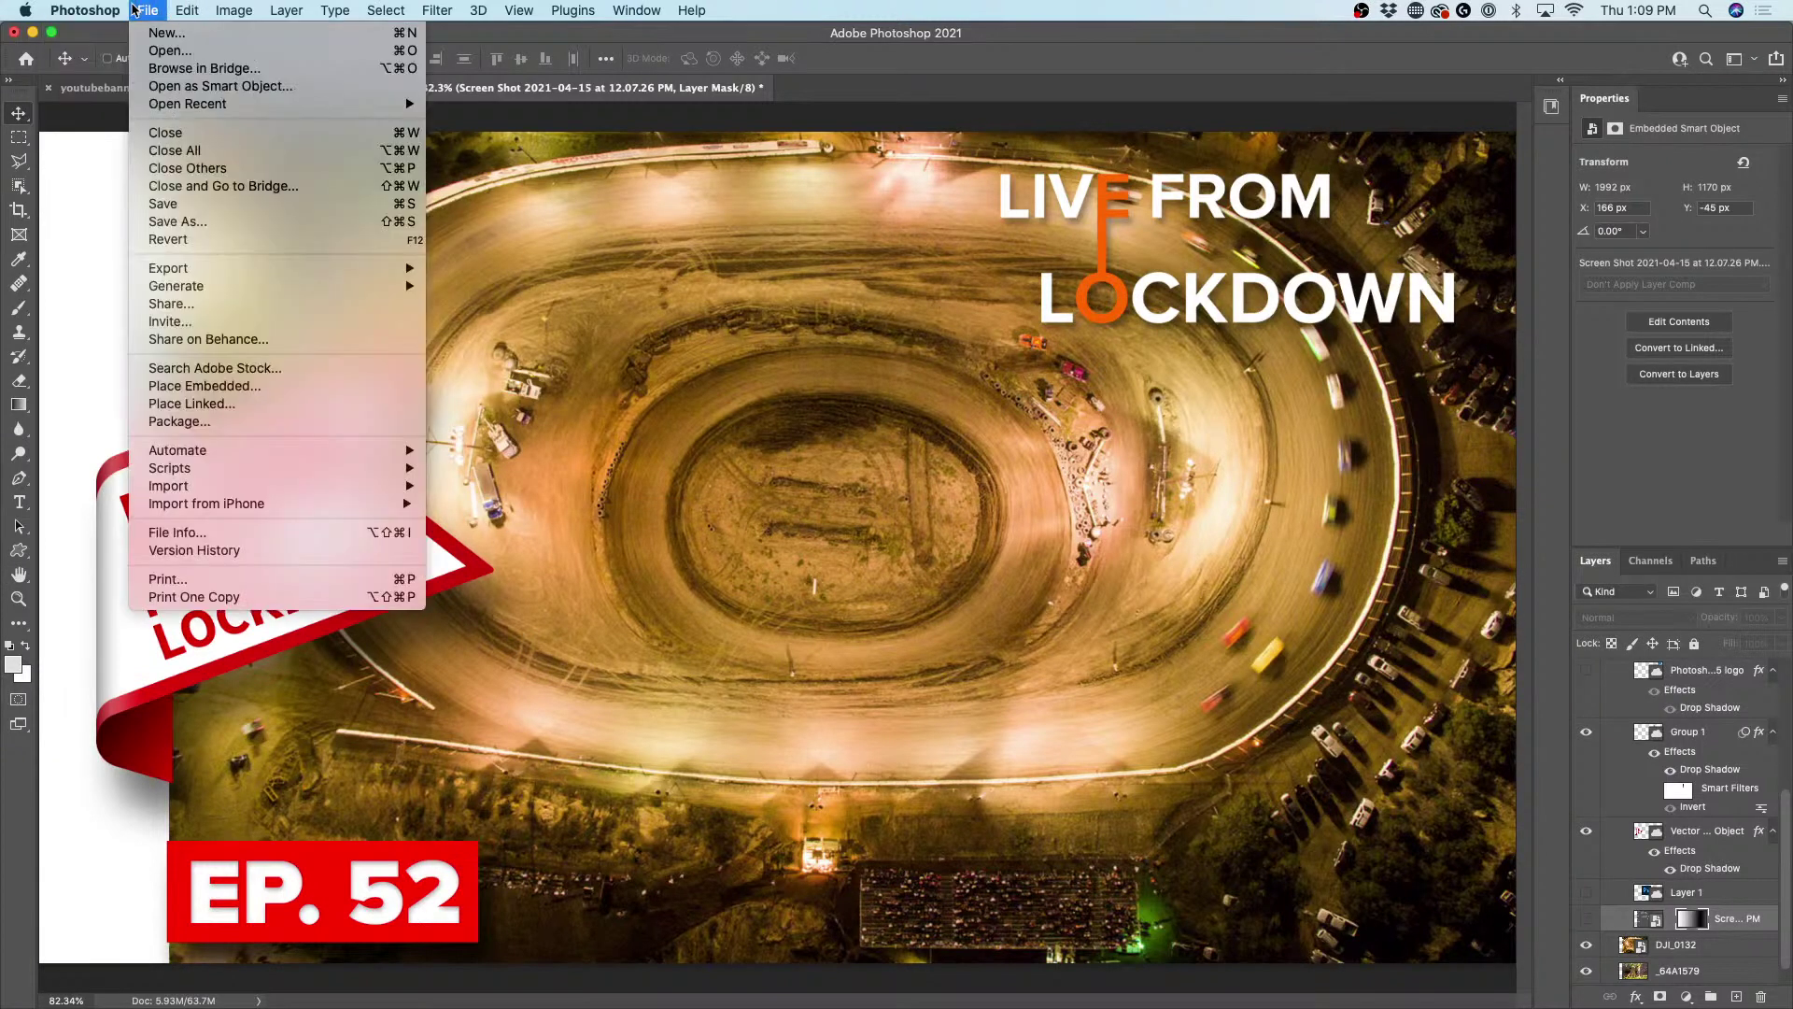
mouse_move(108, 52)
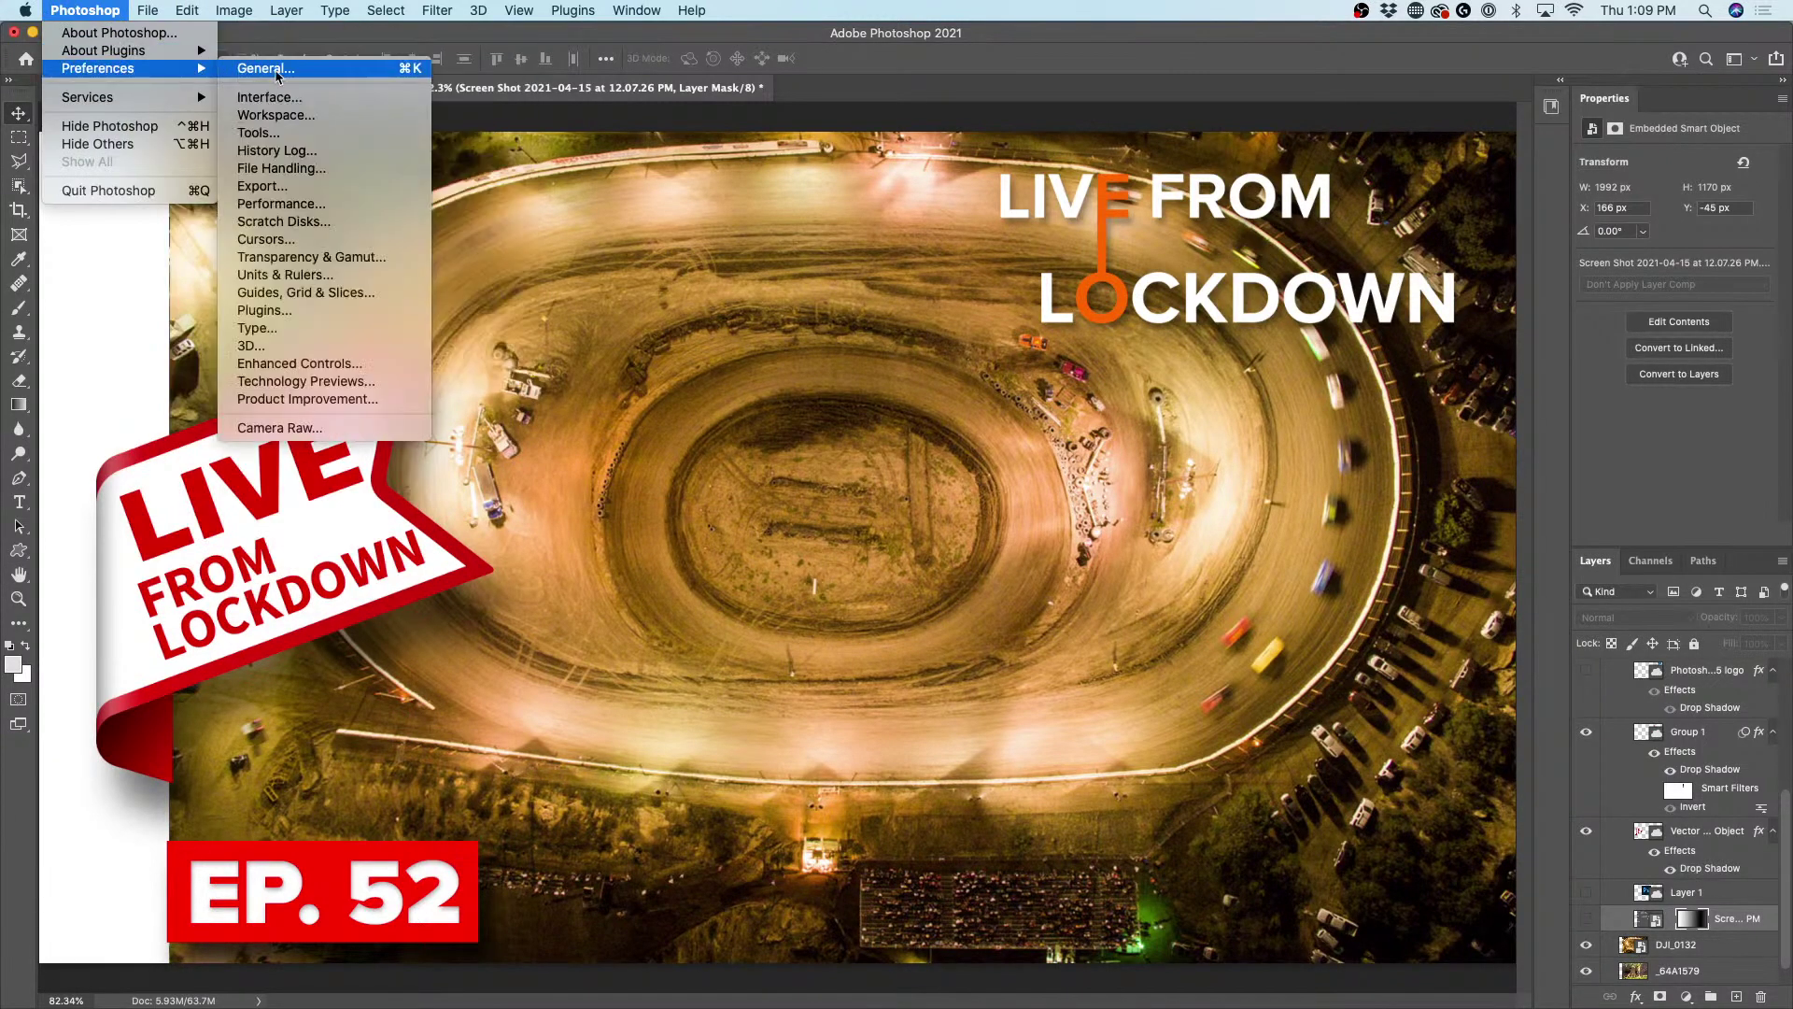
left_click(278, 75)
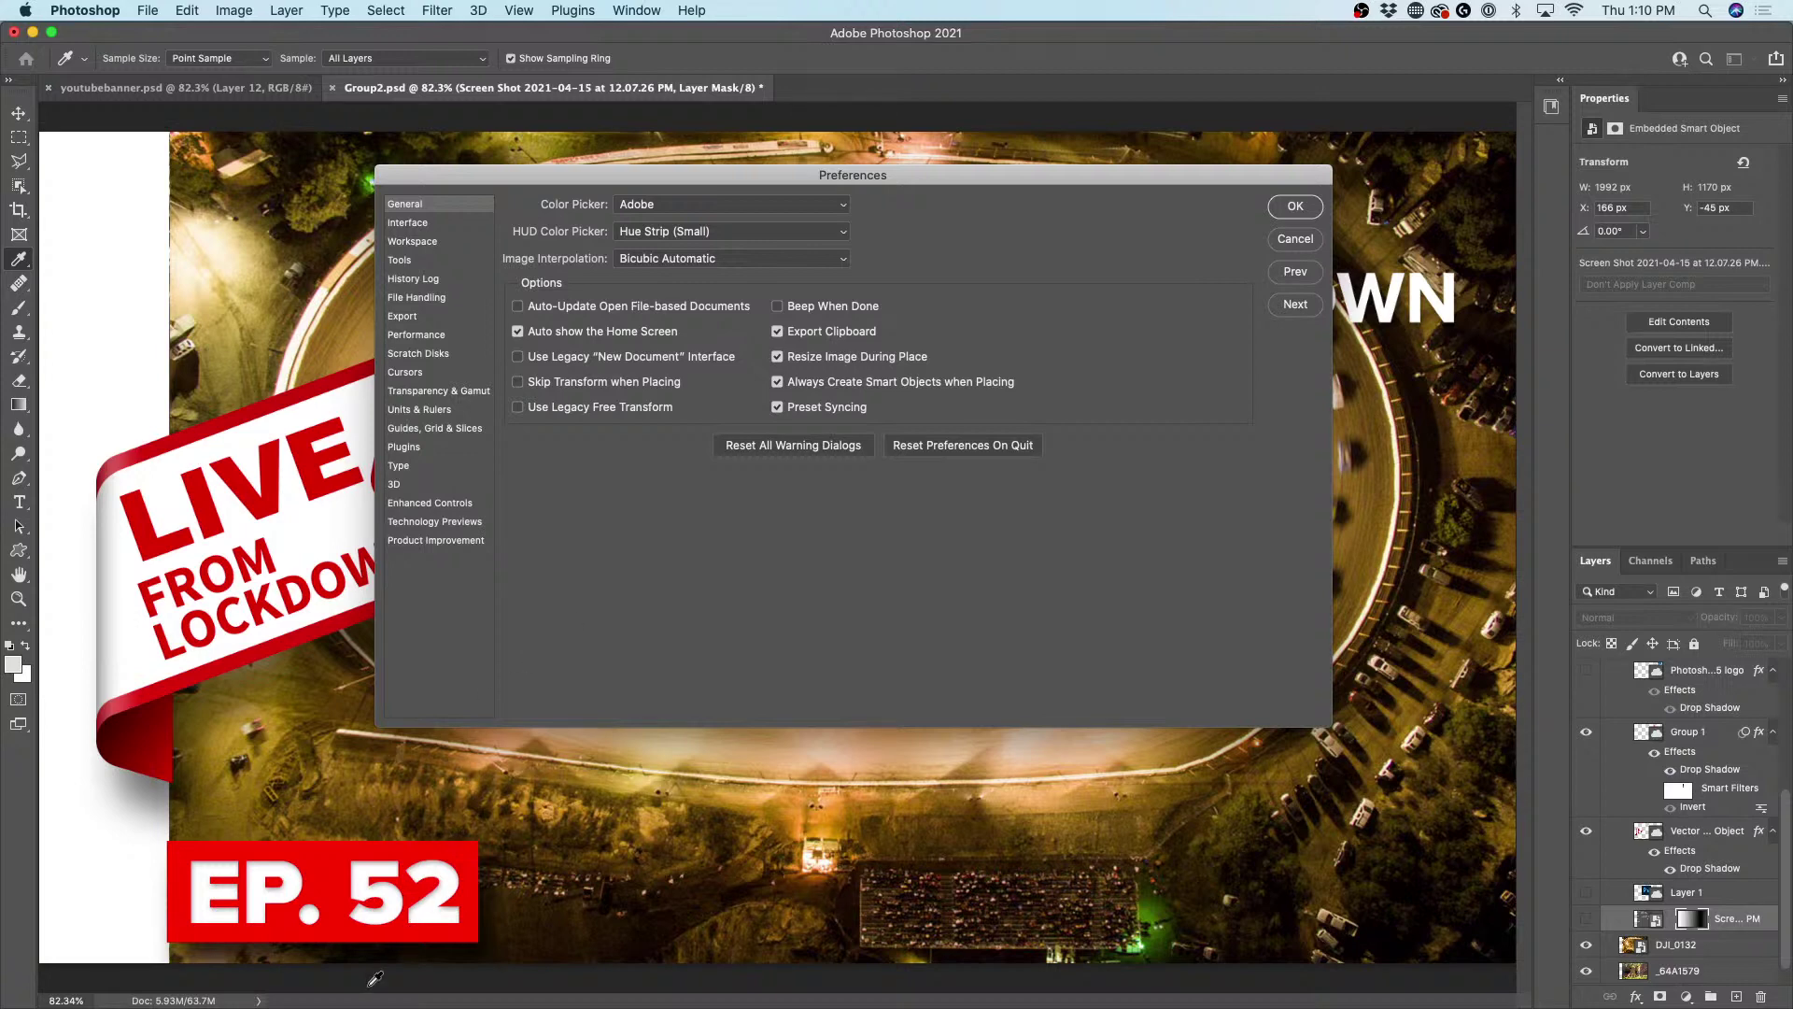
mouse_move(440, 987)
mouse_move(1117, 35)
left_mouse_down()
mouse_move(1102, 149)
mouse_move(1124, 7)
left_mouse_up()
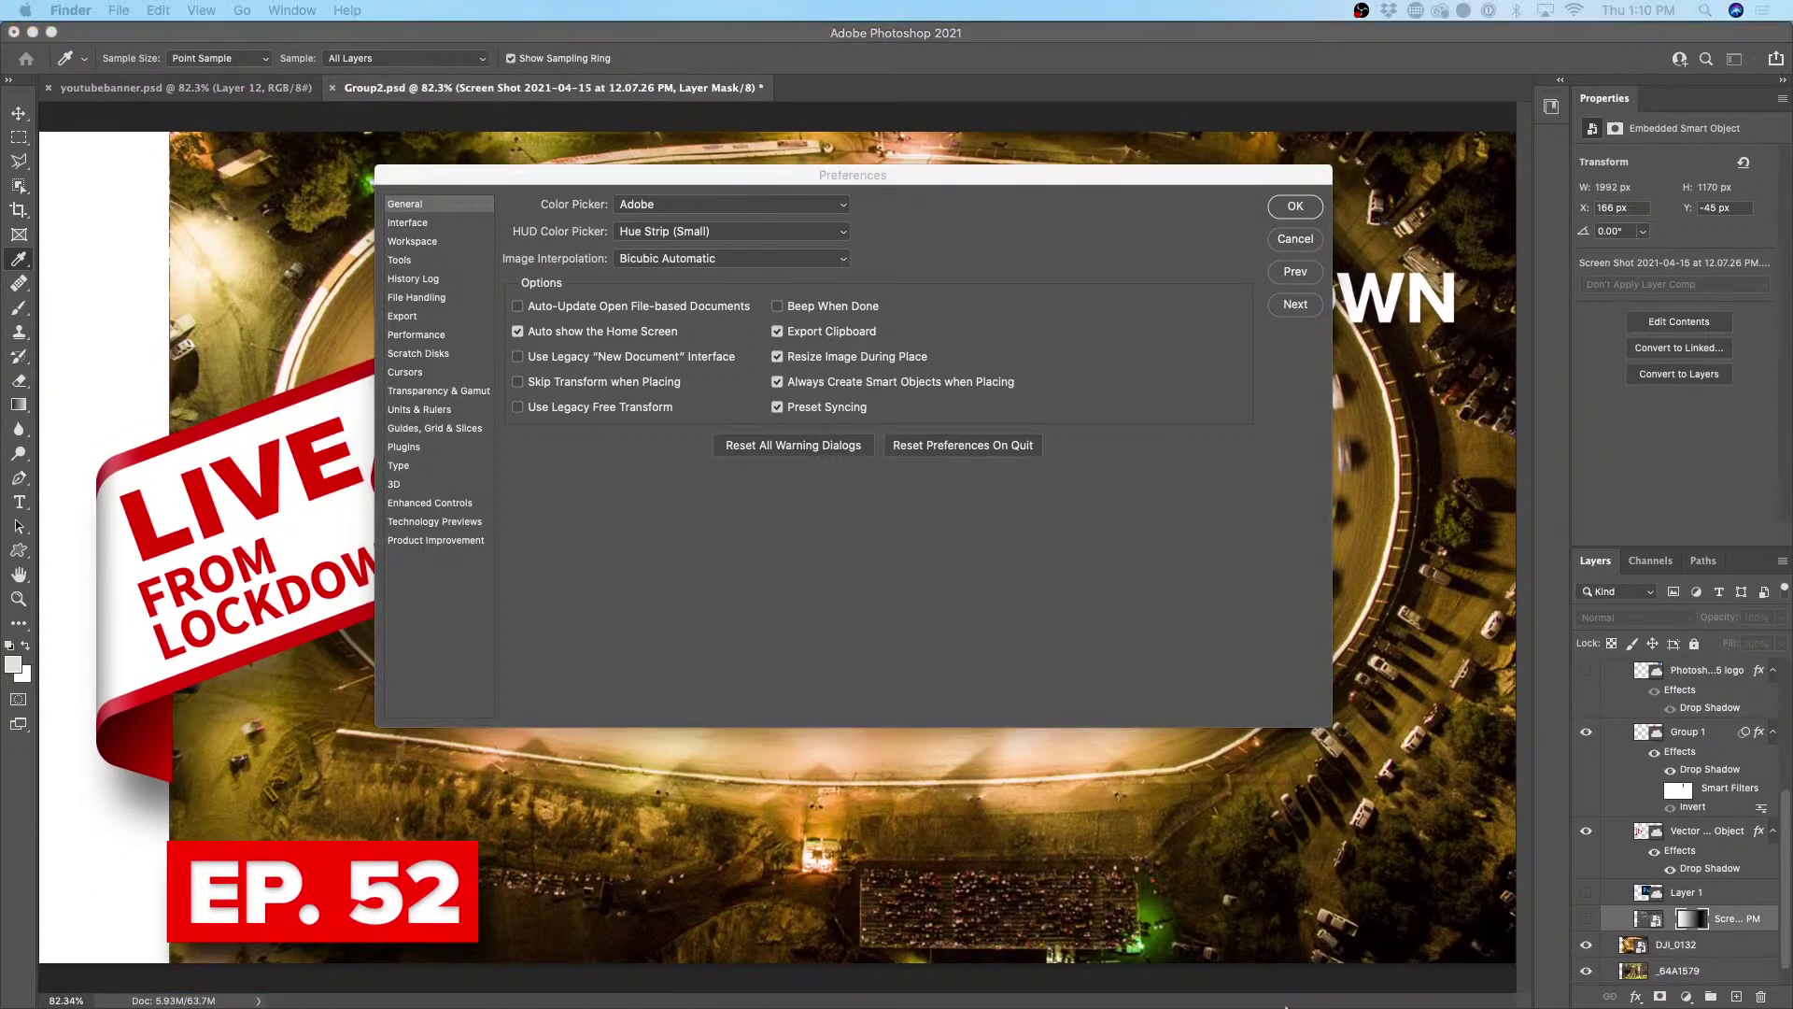
mouse_move(1311, 1005)
key("super+Tab")
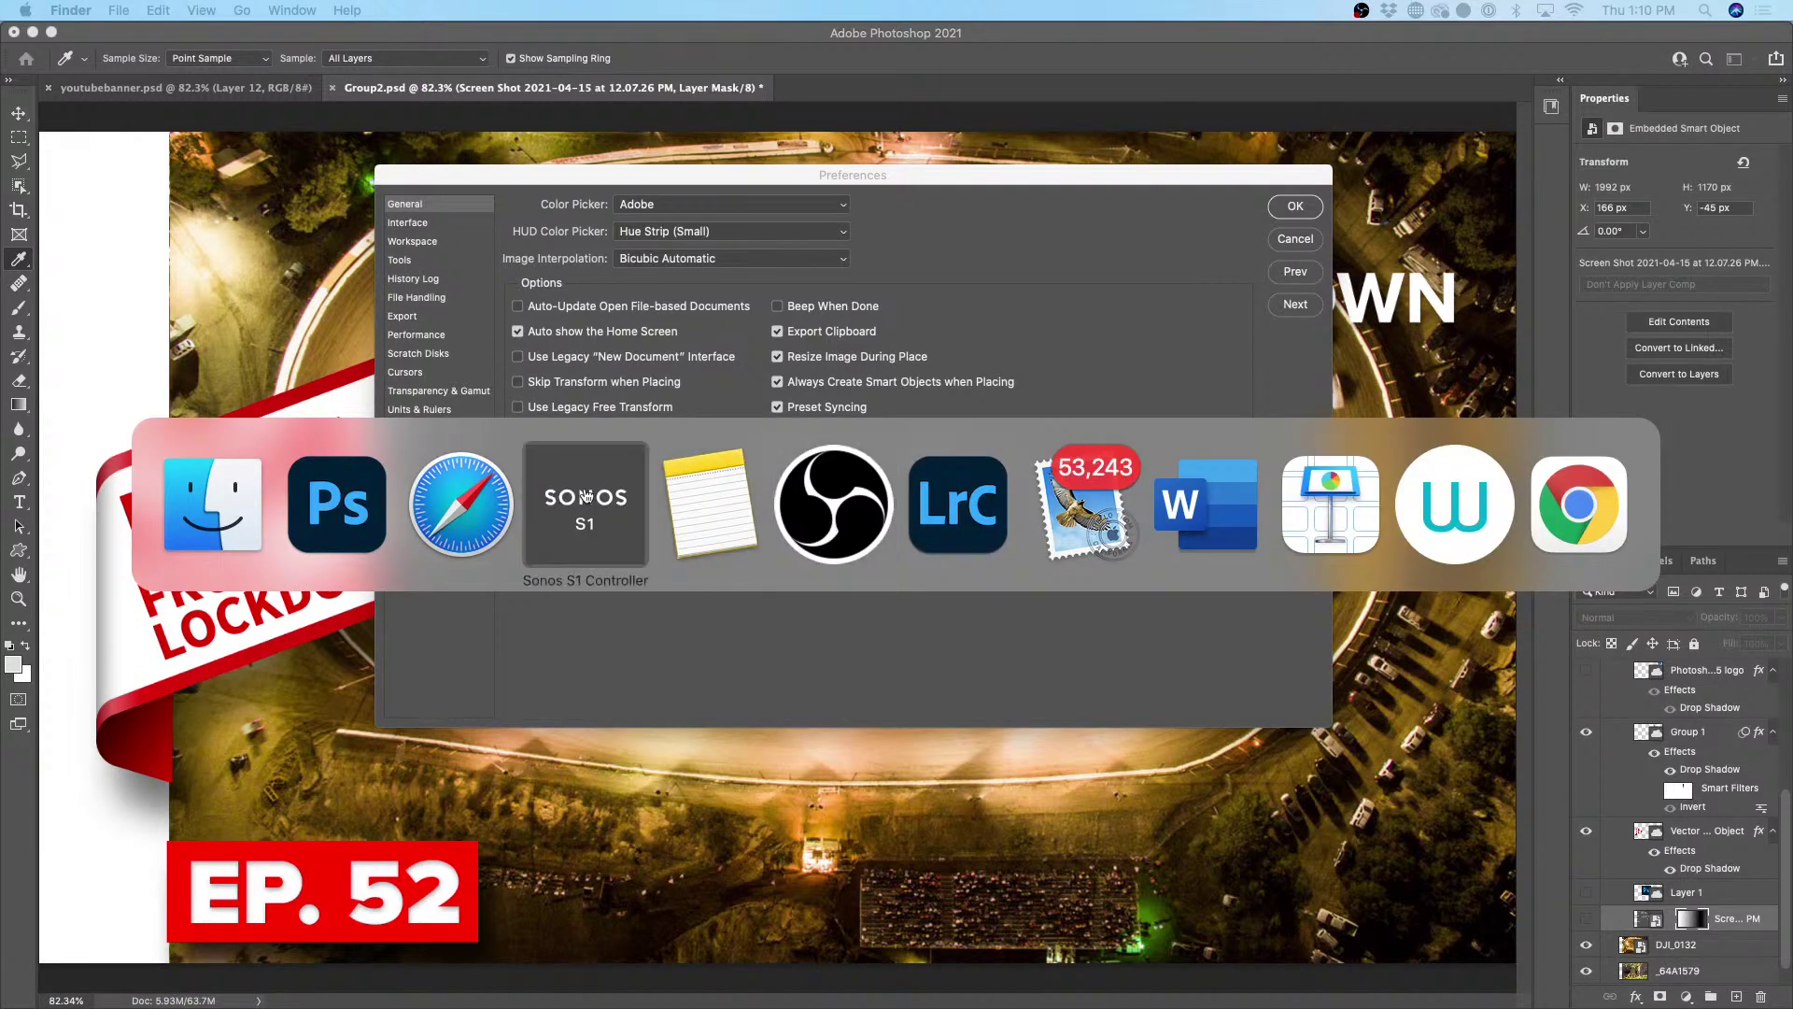
left_click(497, 500)
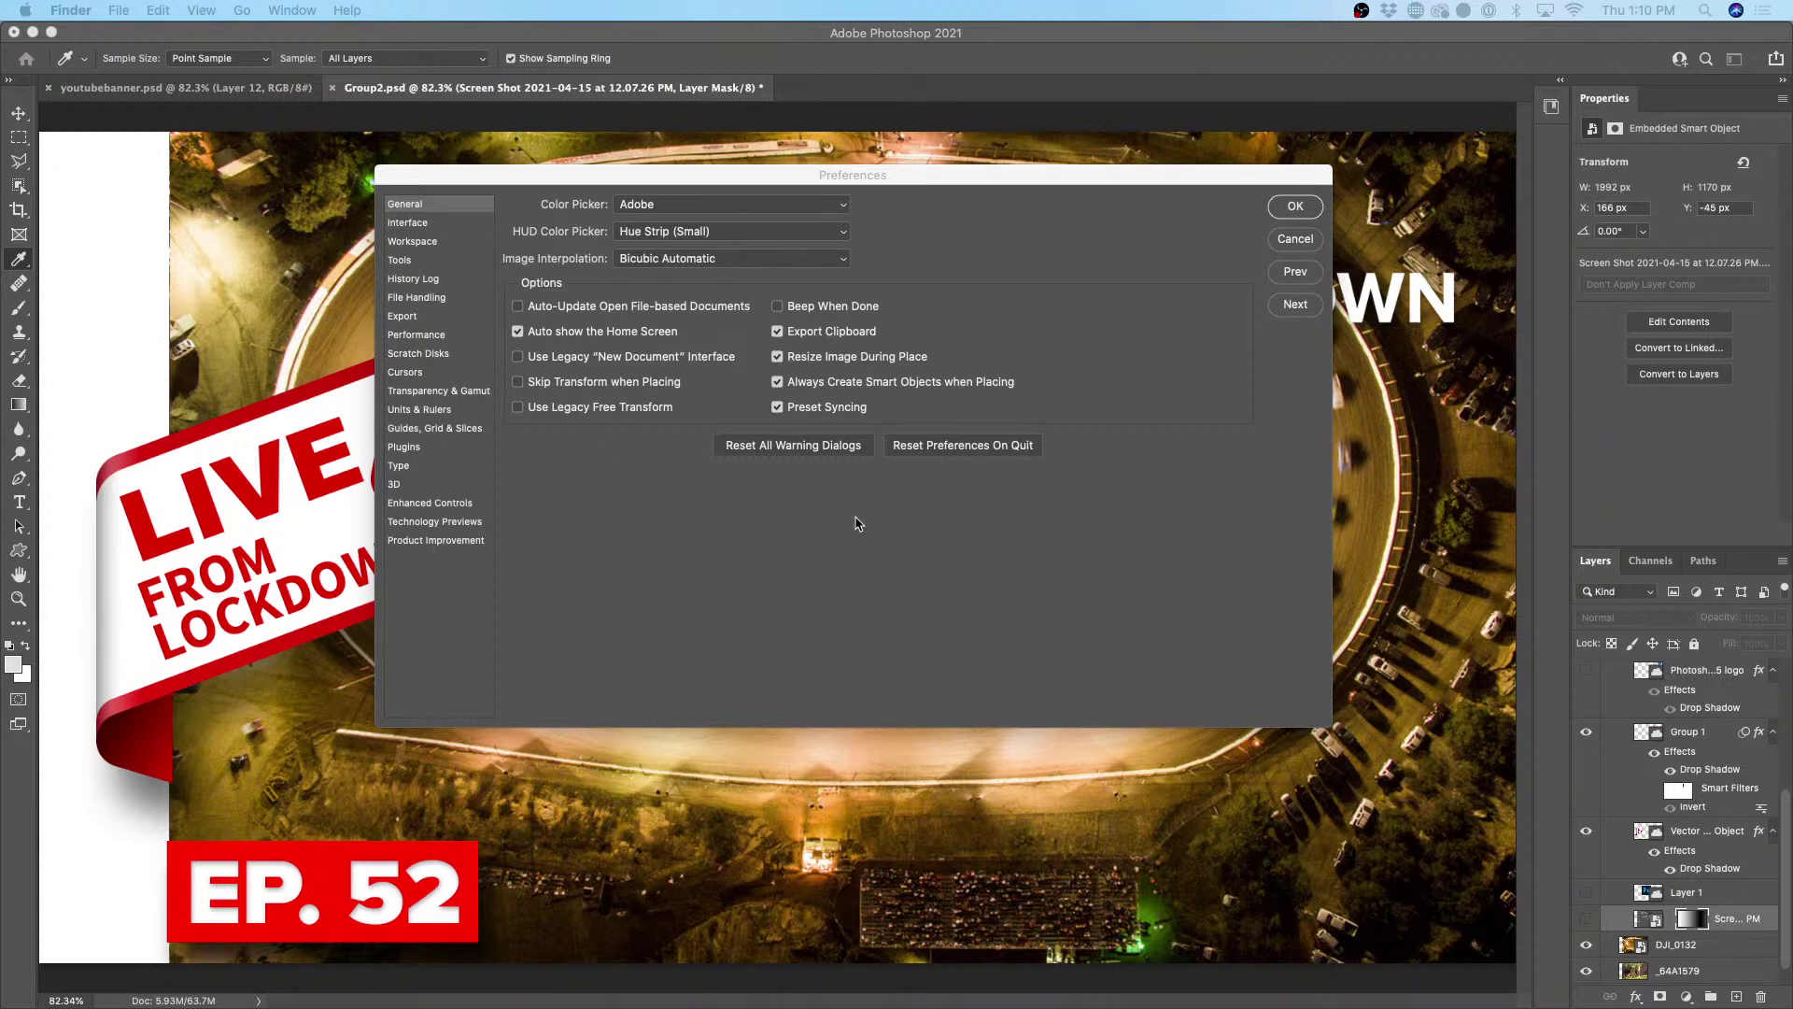
mouse_move(789, 992)
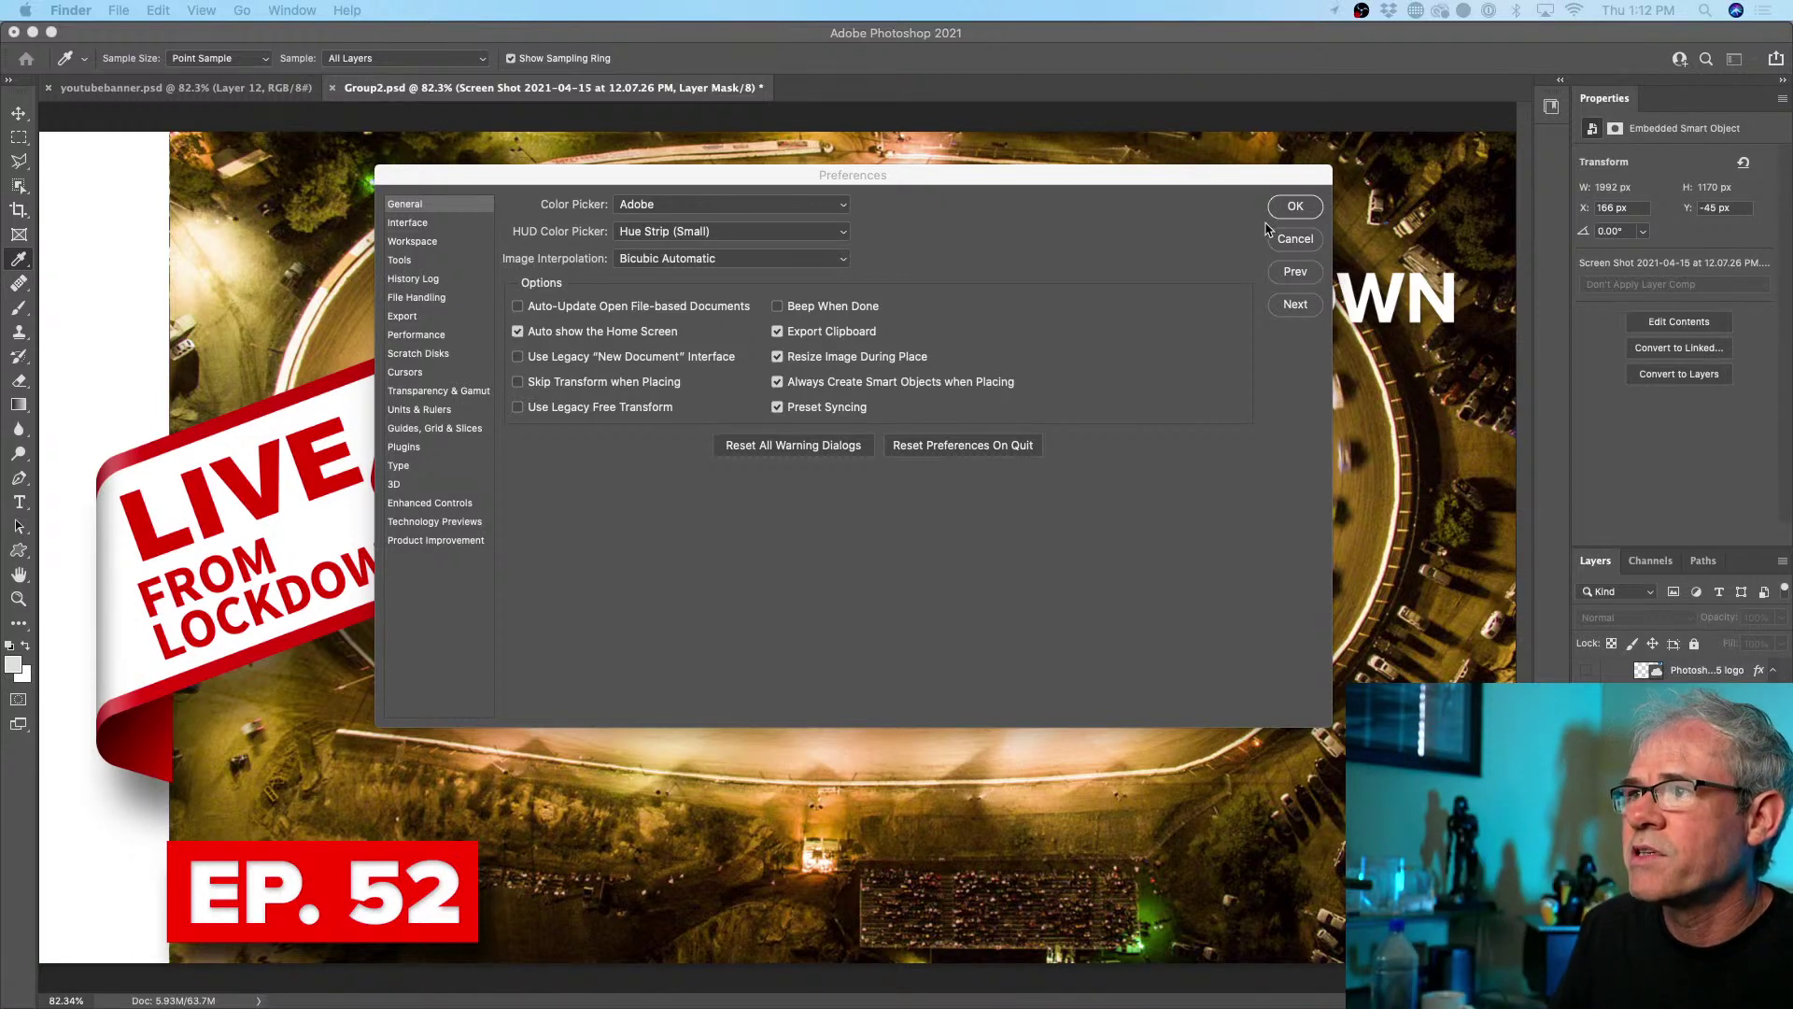
- Cancel the preferences and close both open documents, Group2.psd without saving and youtubebanner.psd
left_click(1297, 244)
left_click(1296, 245)
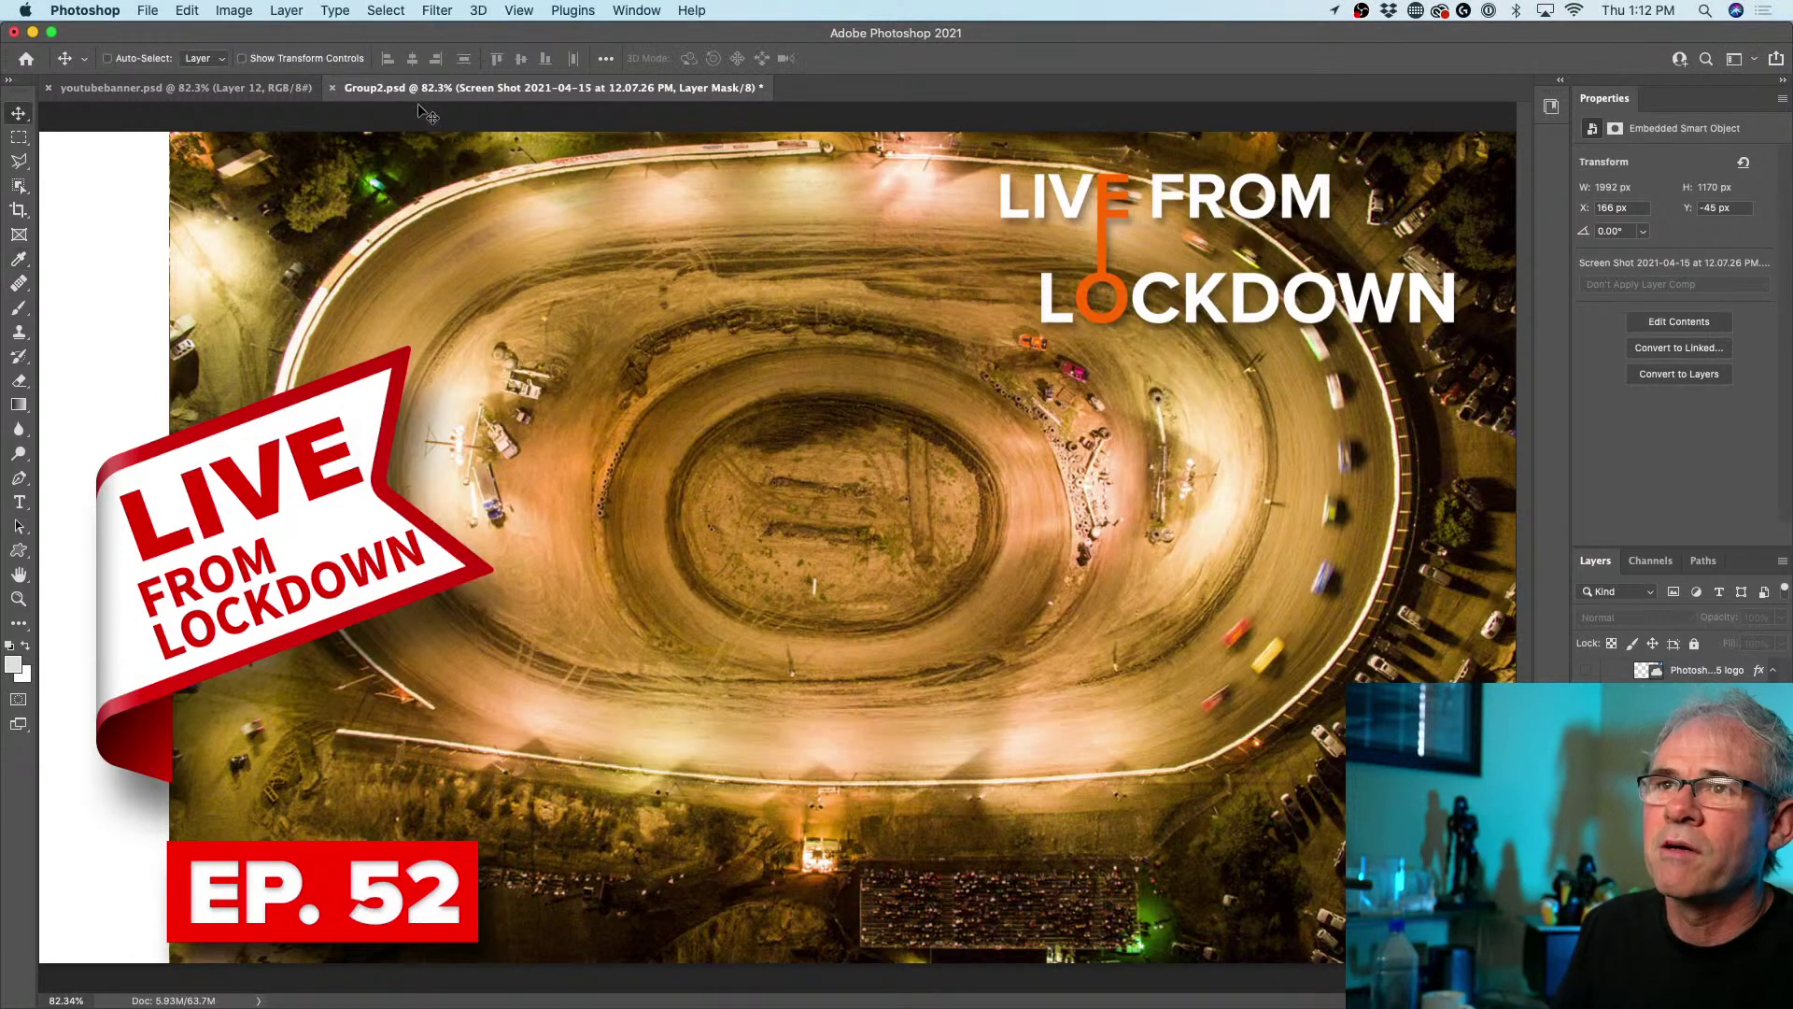
left_click(332, 87)
left_click(825, 356)
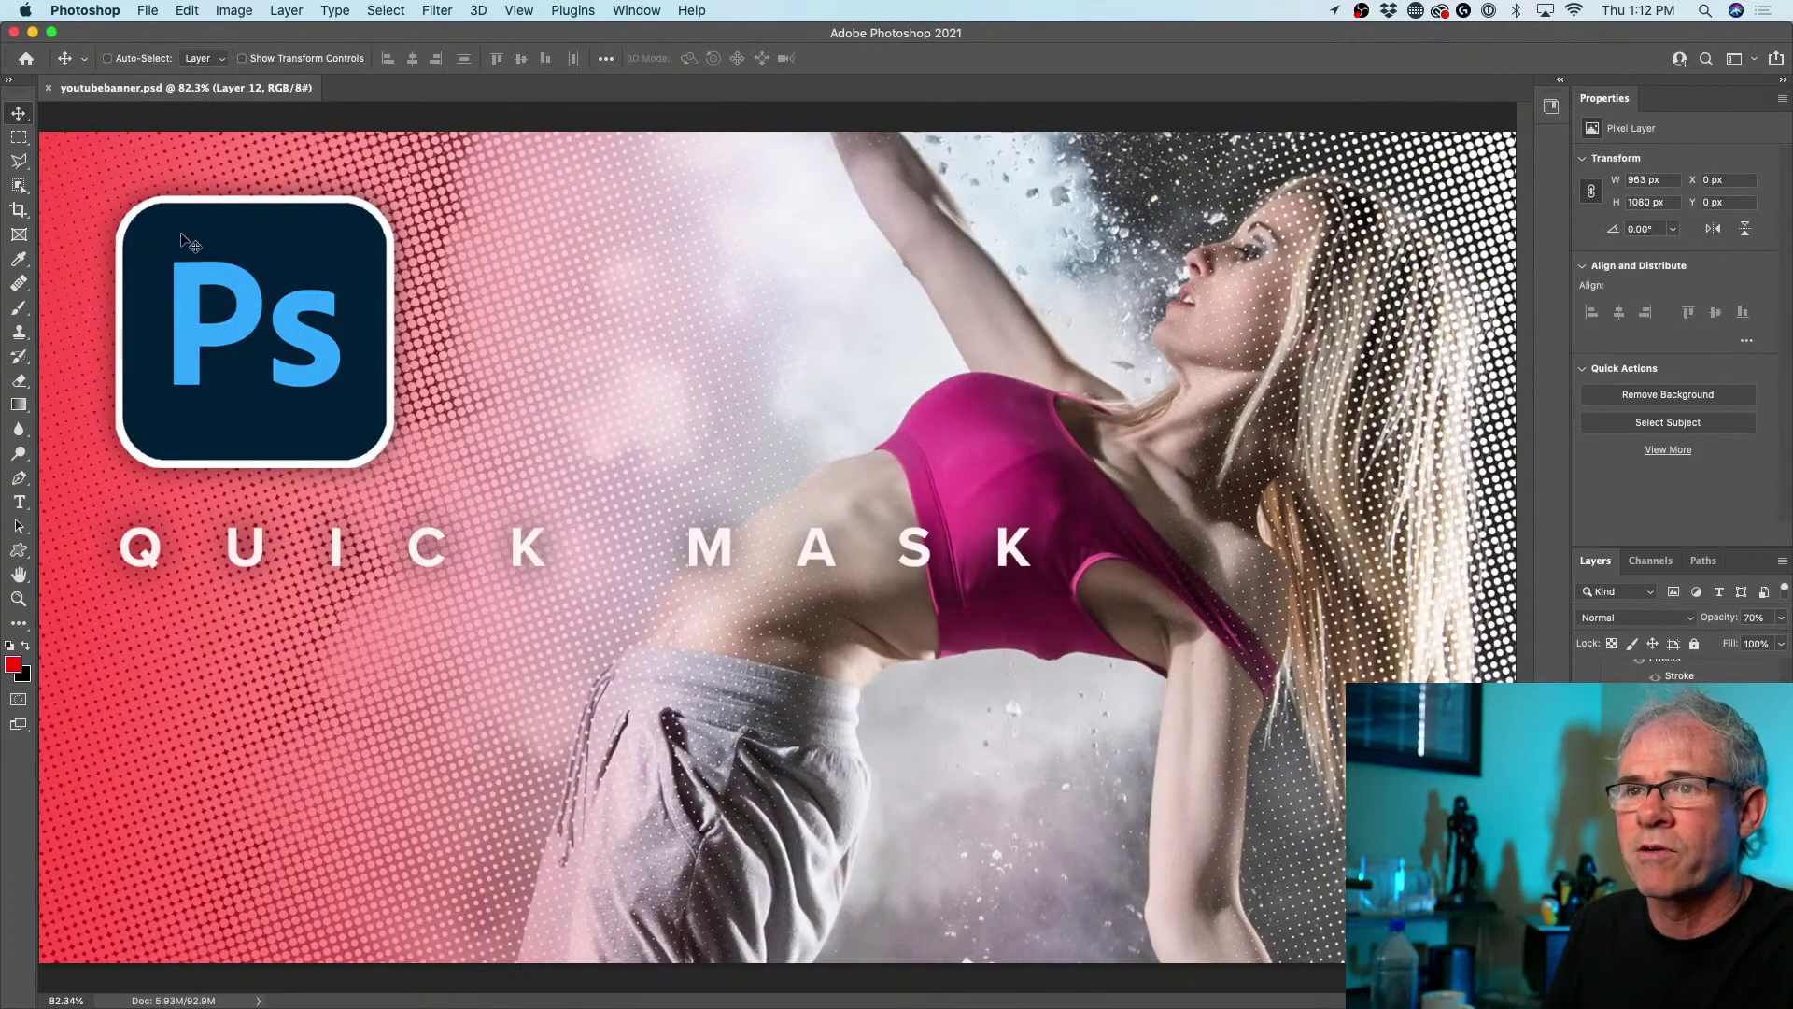
left_click(48, 87)
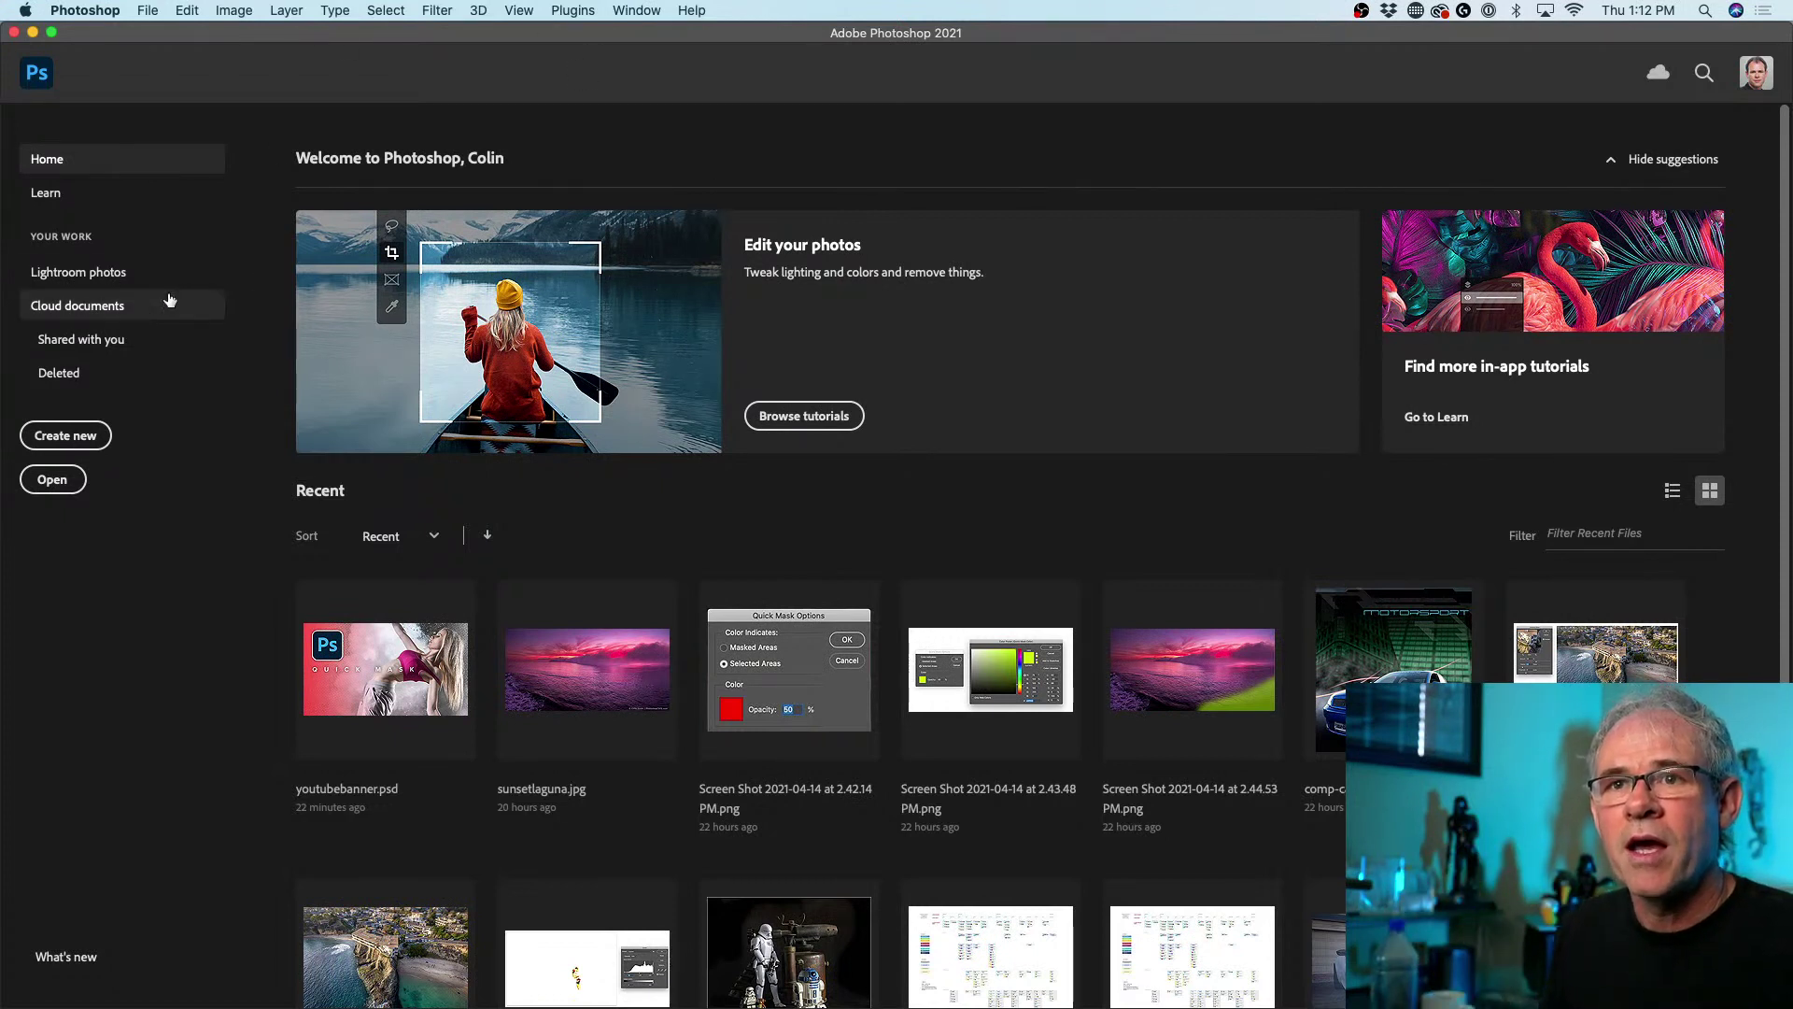
- Turn off Auto show the Home Screen in the General preferences, apply it, and leave the Home screen for the empty workspace
left_click(148, 10)
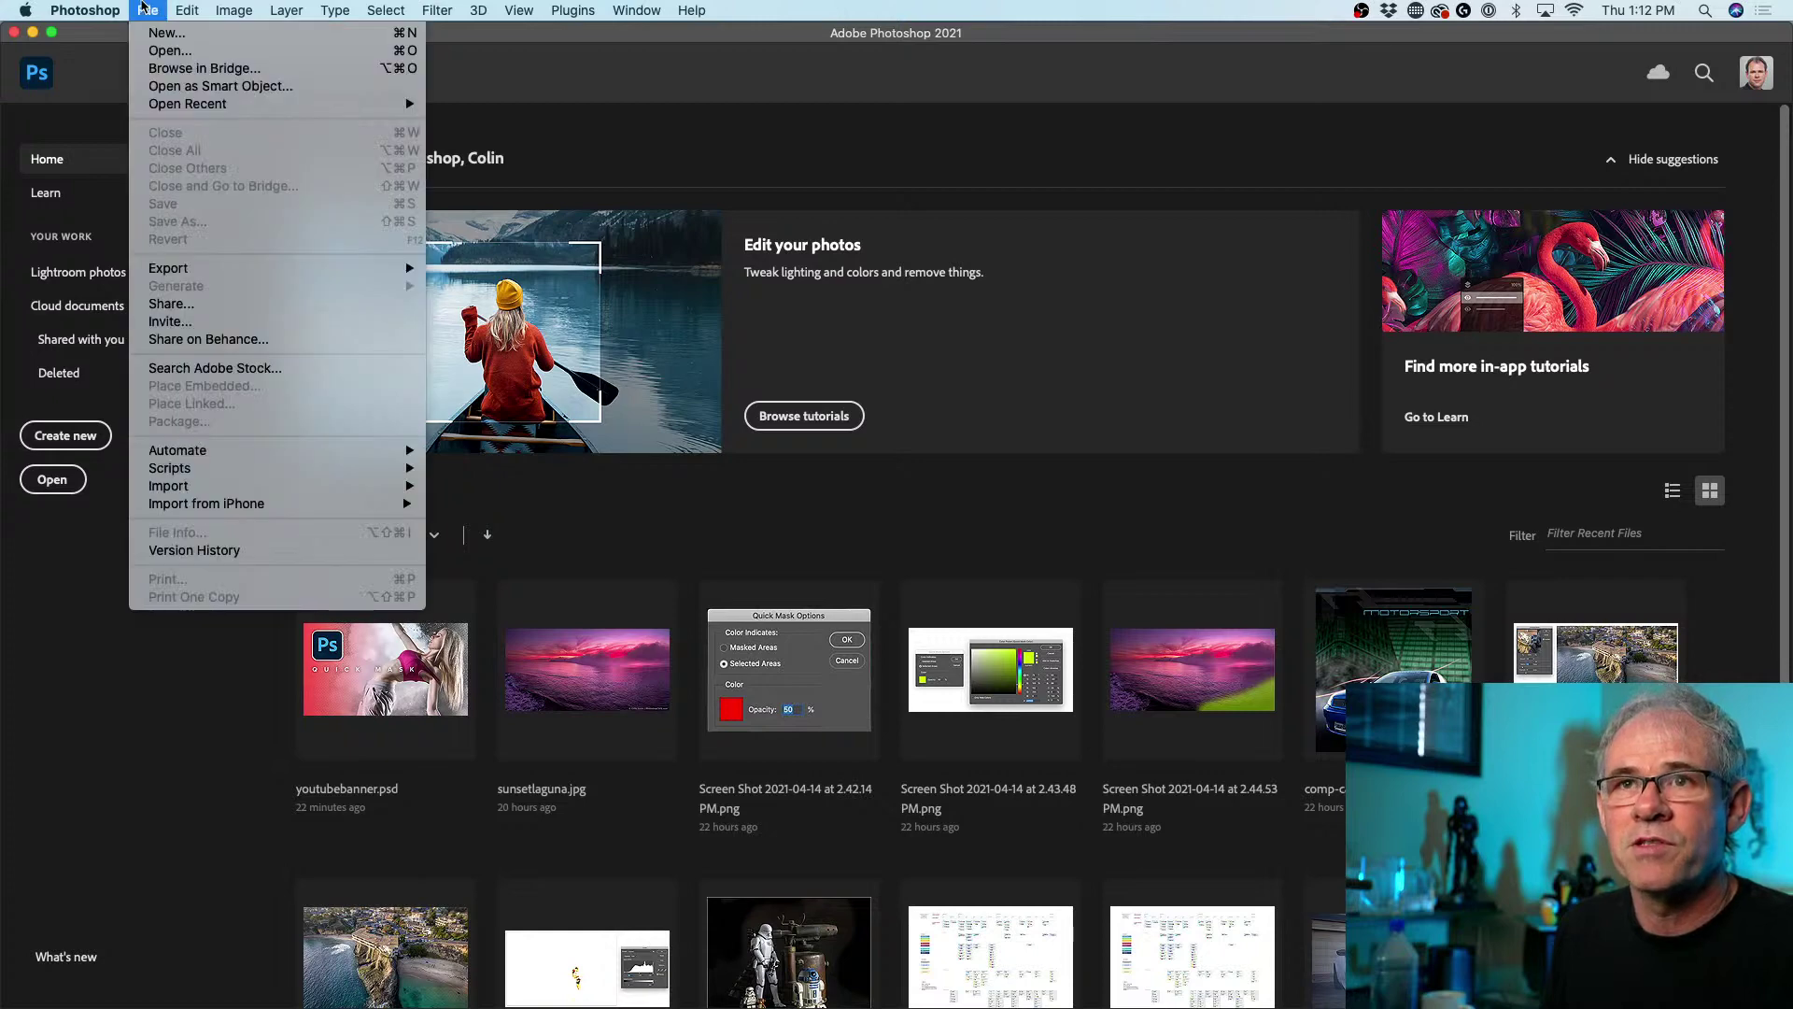
mouse_move(87, 11)
mouse_move(98, 68)
left_click(270, 73)
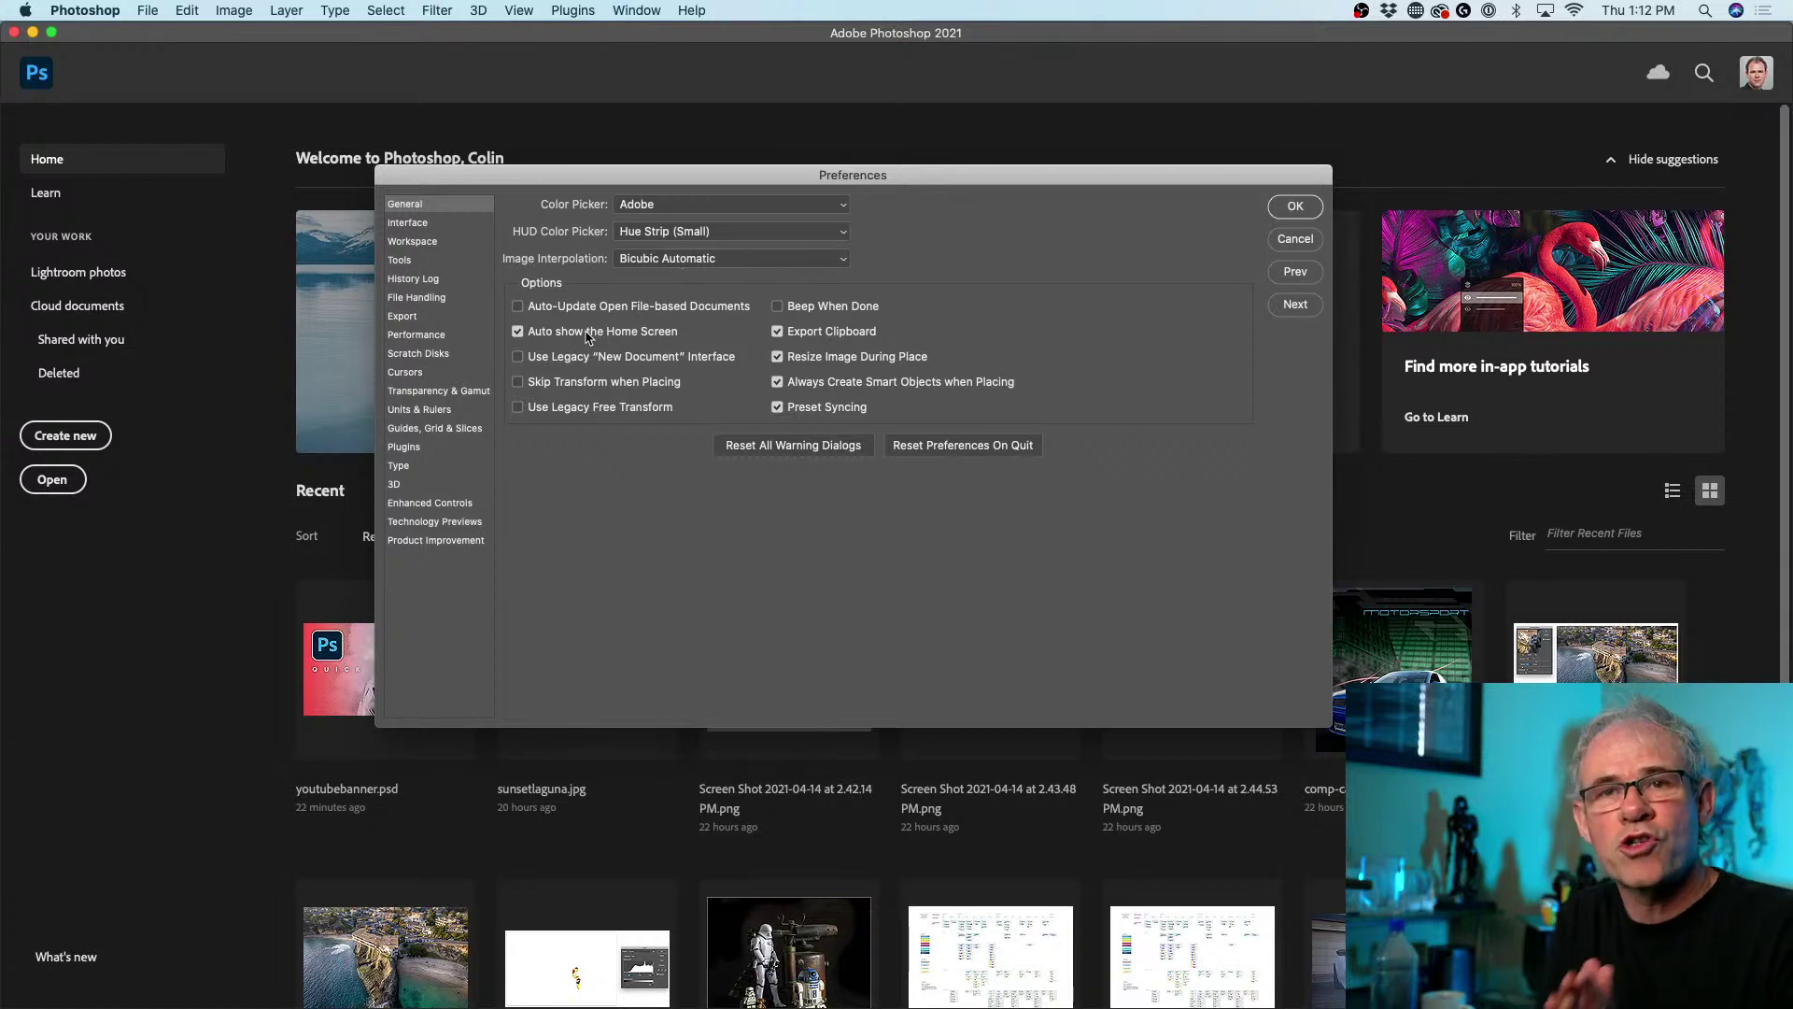
mouse_move(588, 338)
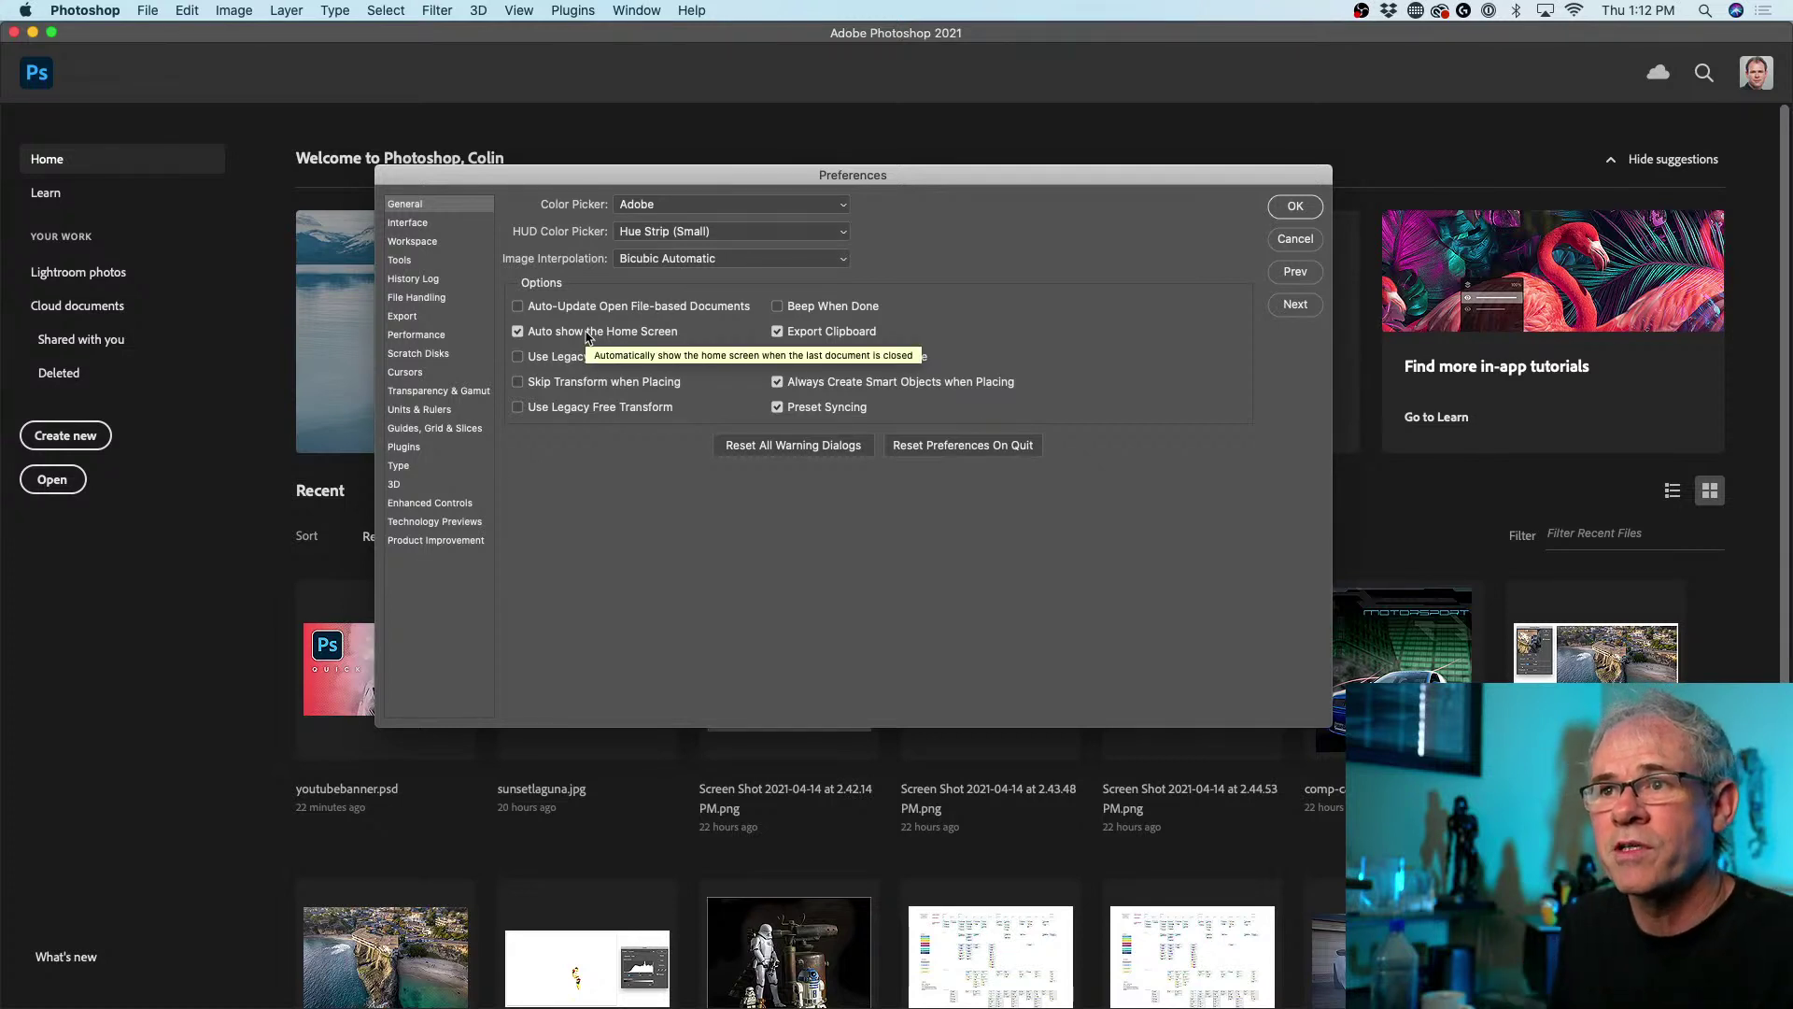
left_click(1294, 206)
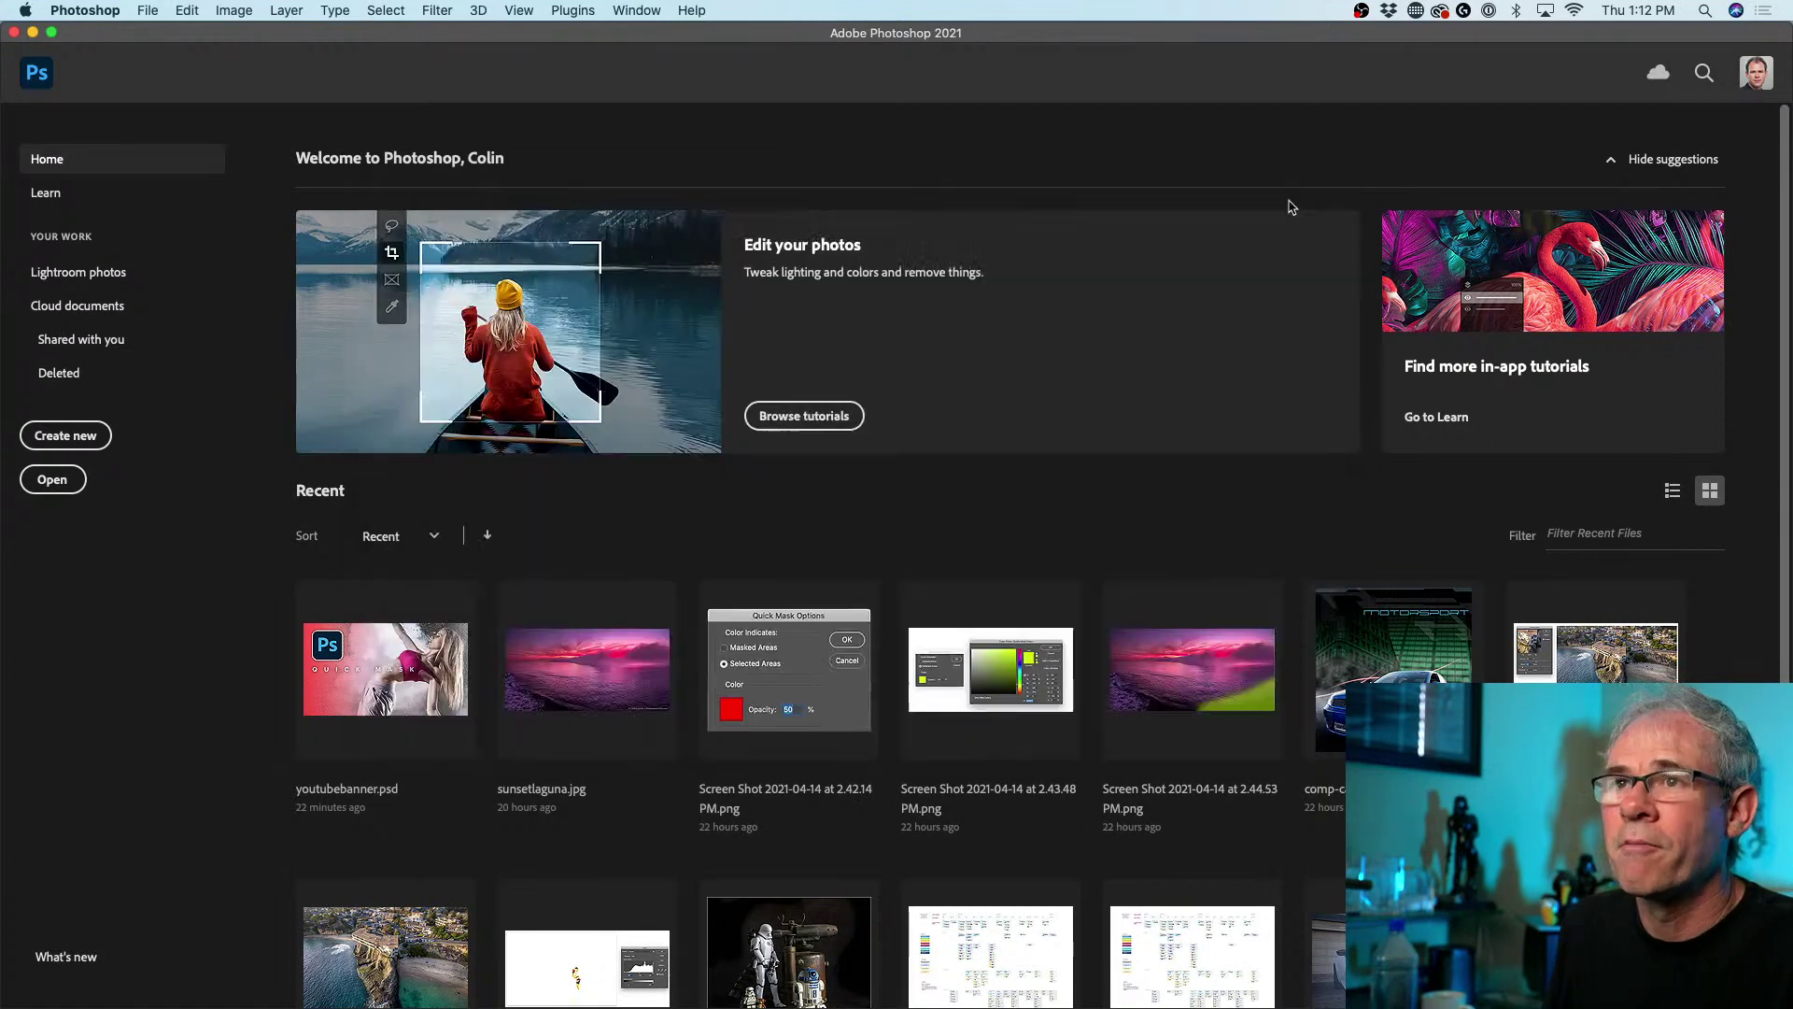
left_click(38, 74)
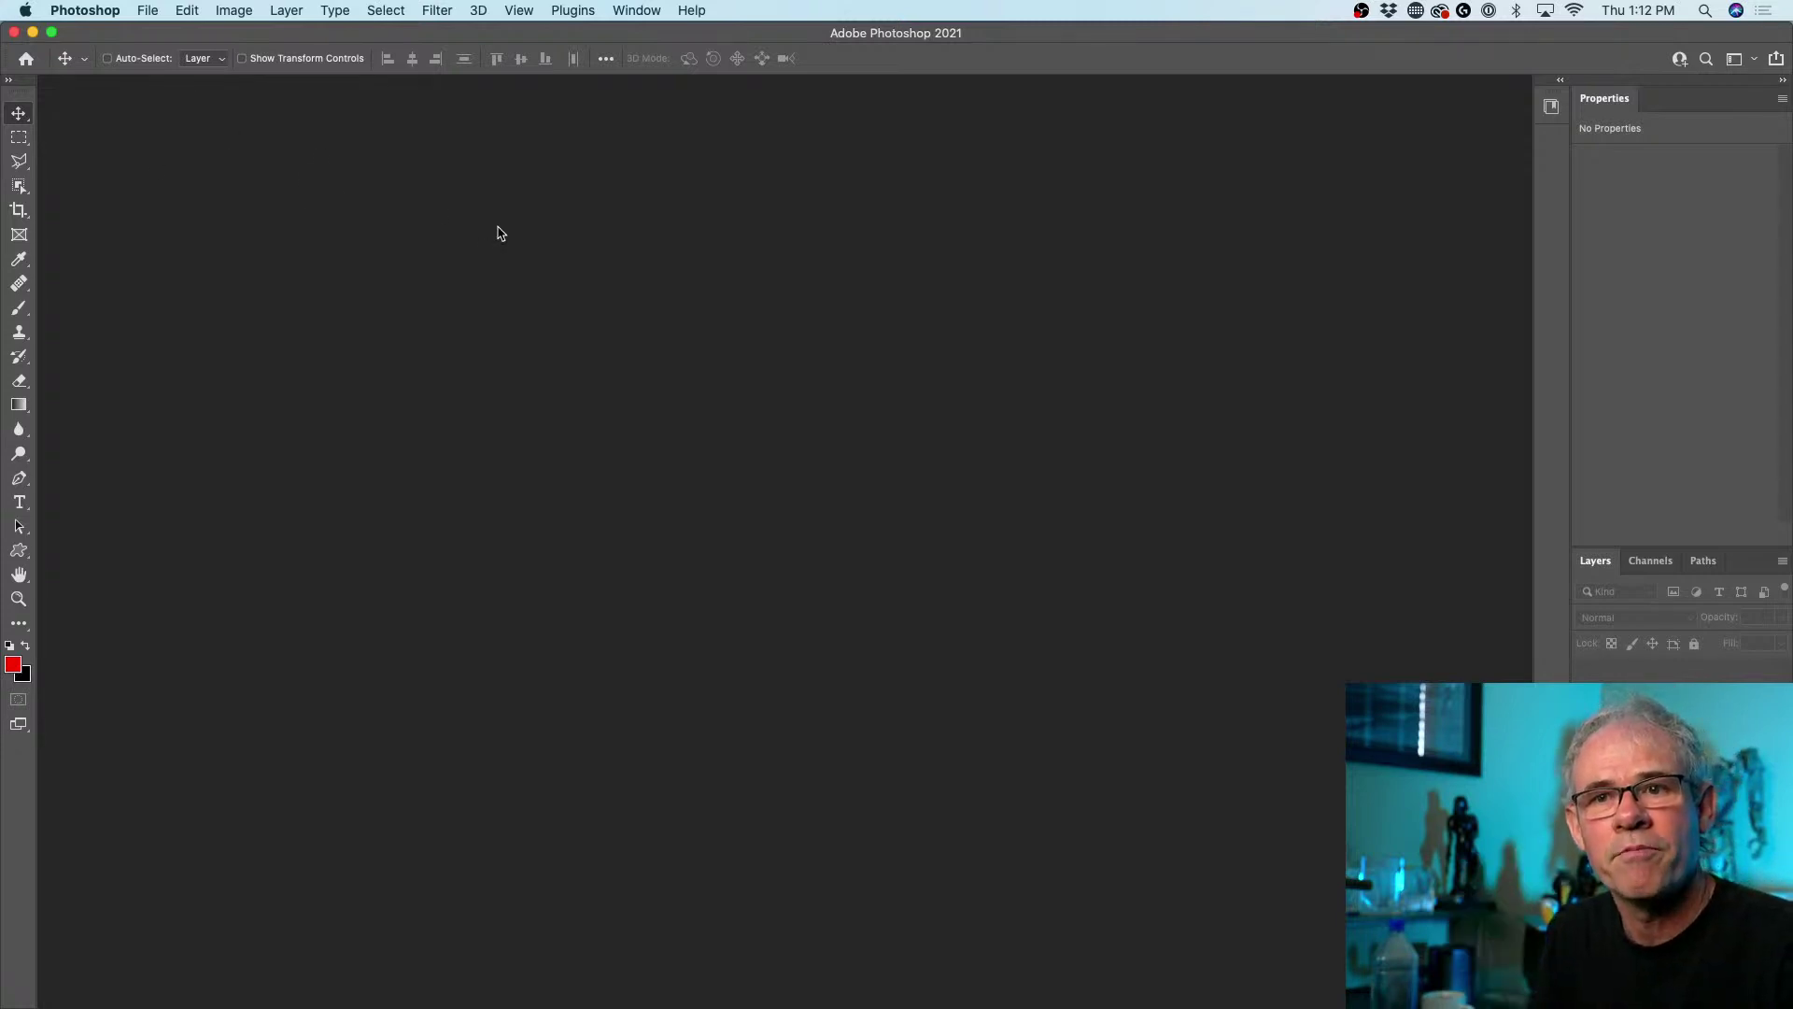
- Reset the foreground and background colors to default, and turn Auto show the Home Screen back on in the General preferences
key("d")
left_click(136, 10)
mouse_move(123, 11)
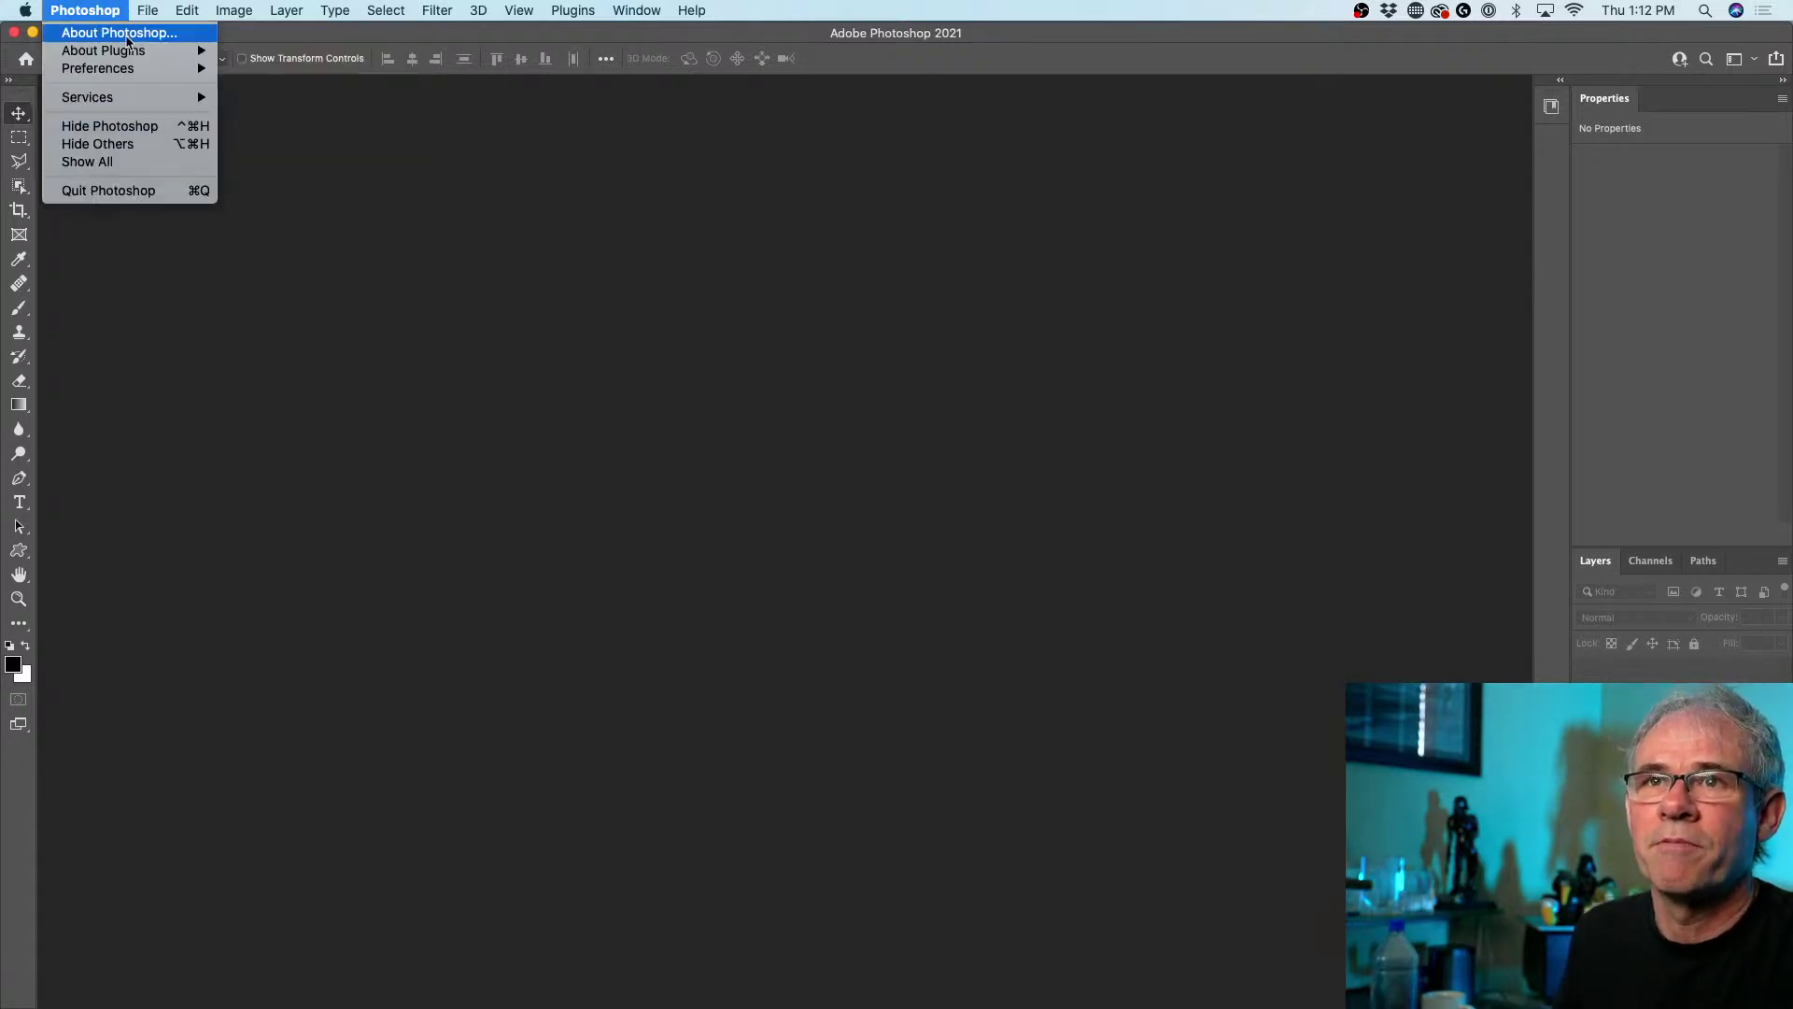
mouse_move(126, 68)
left_click(271, 66)
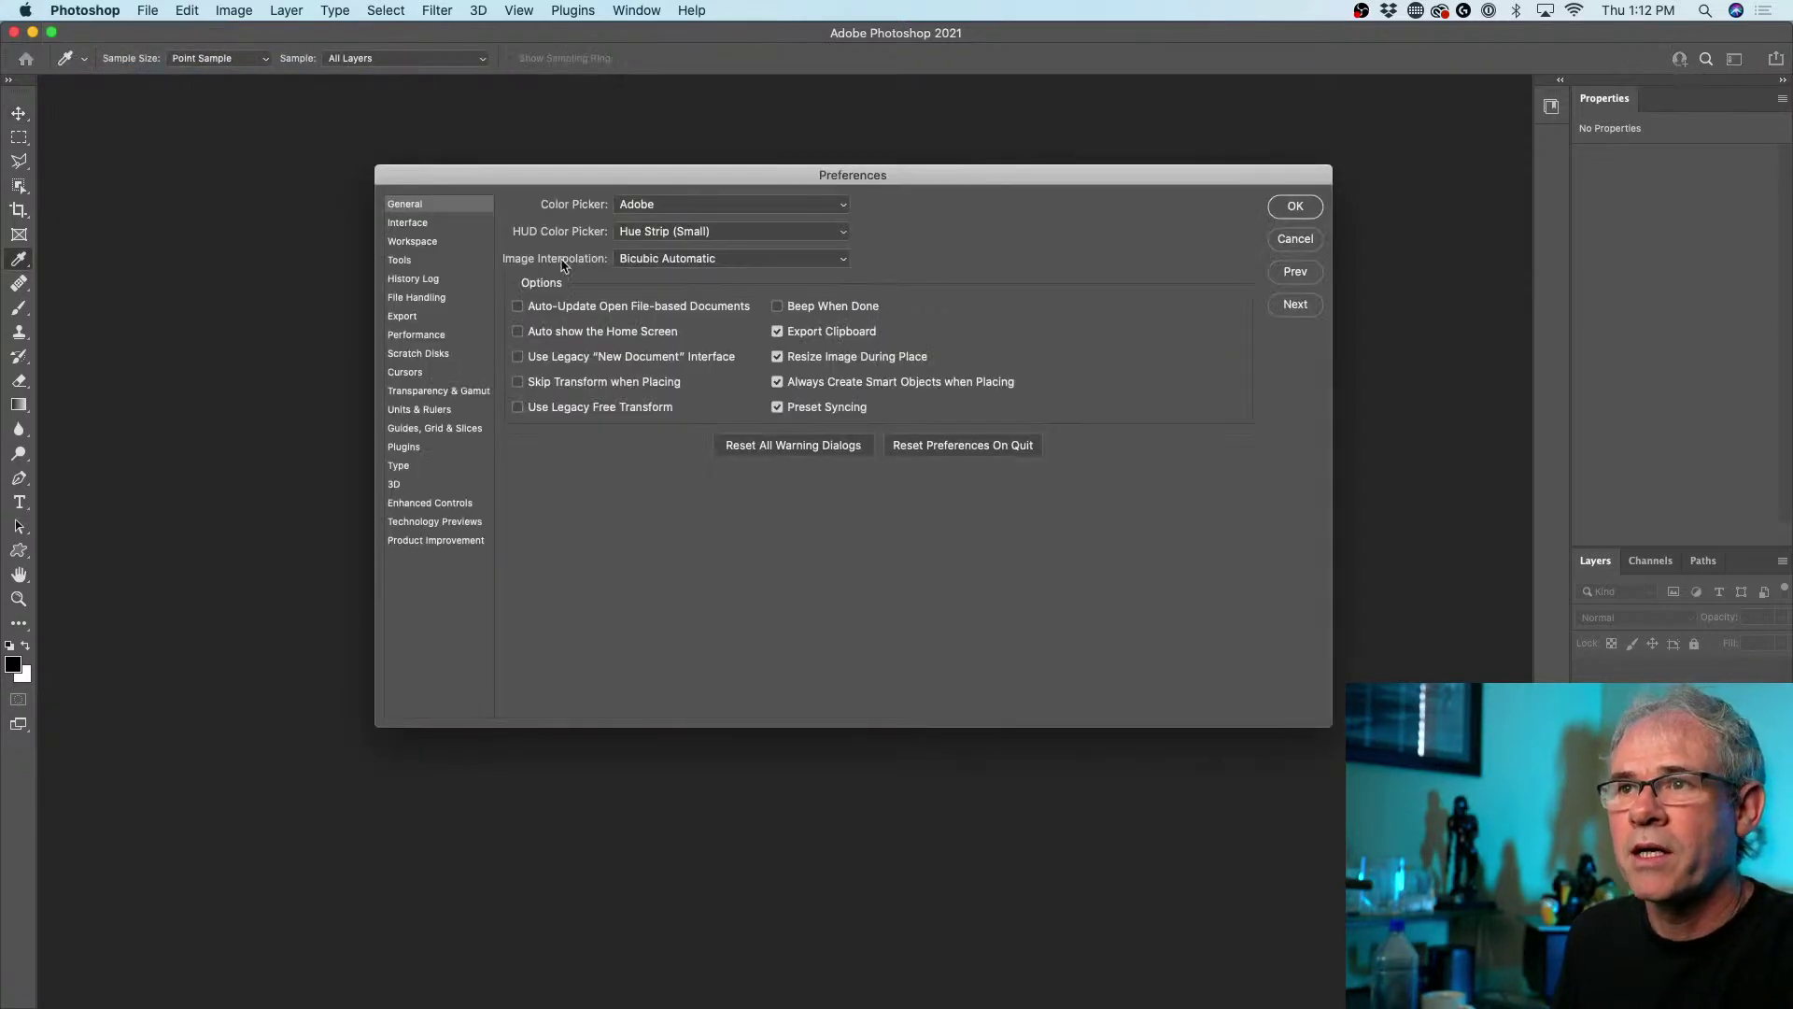
left_click(623, 334)
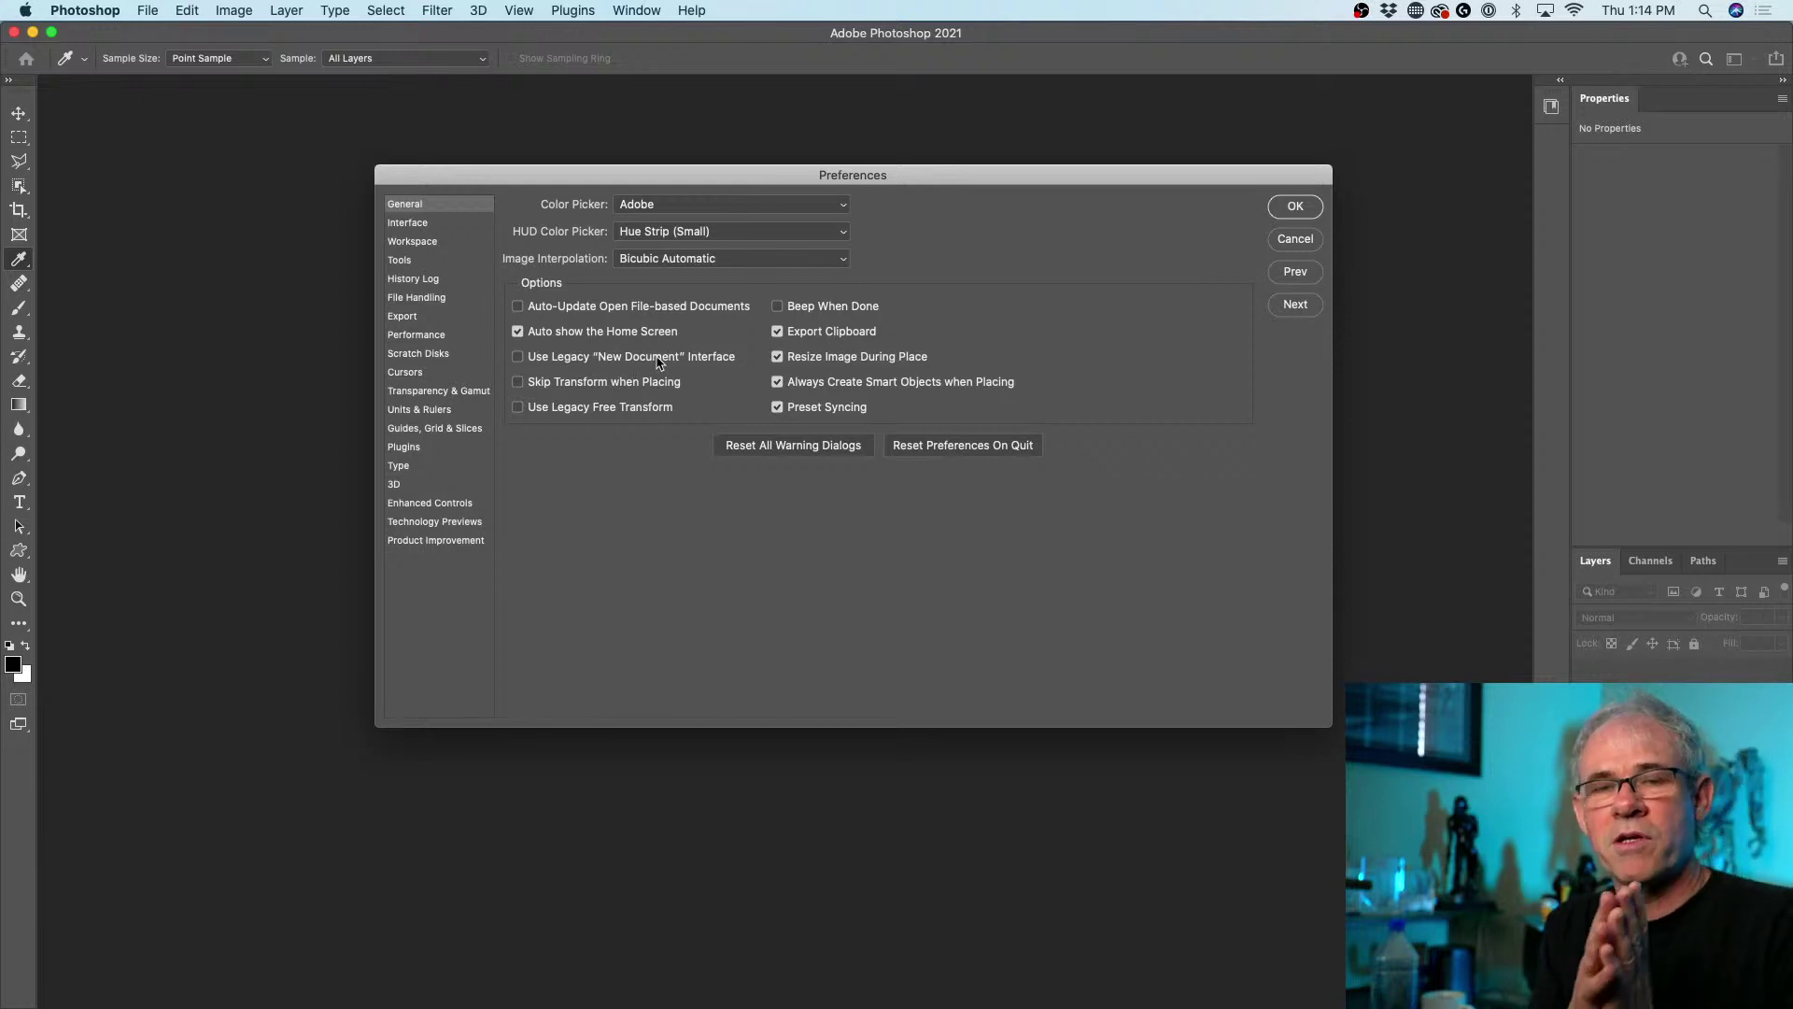
left_click(1296, 205)
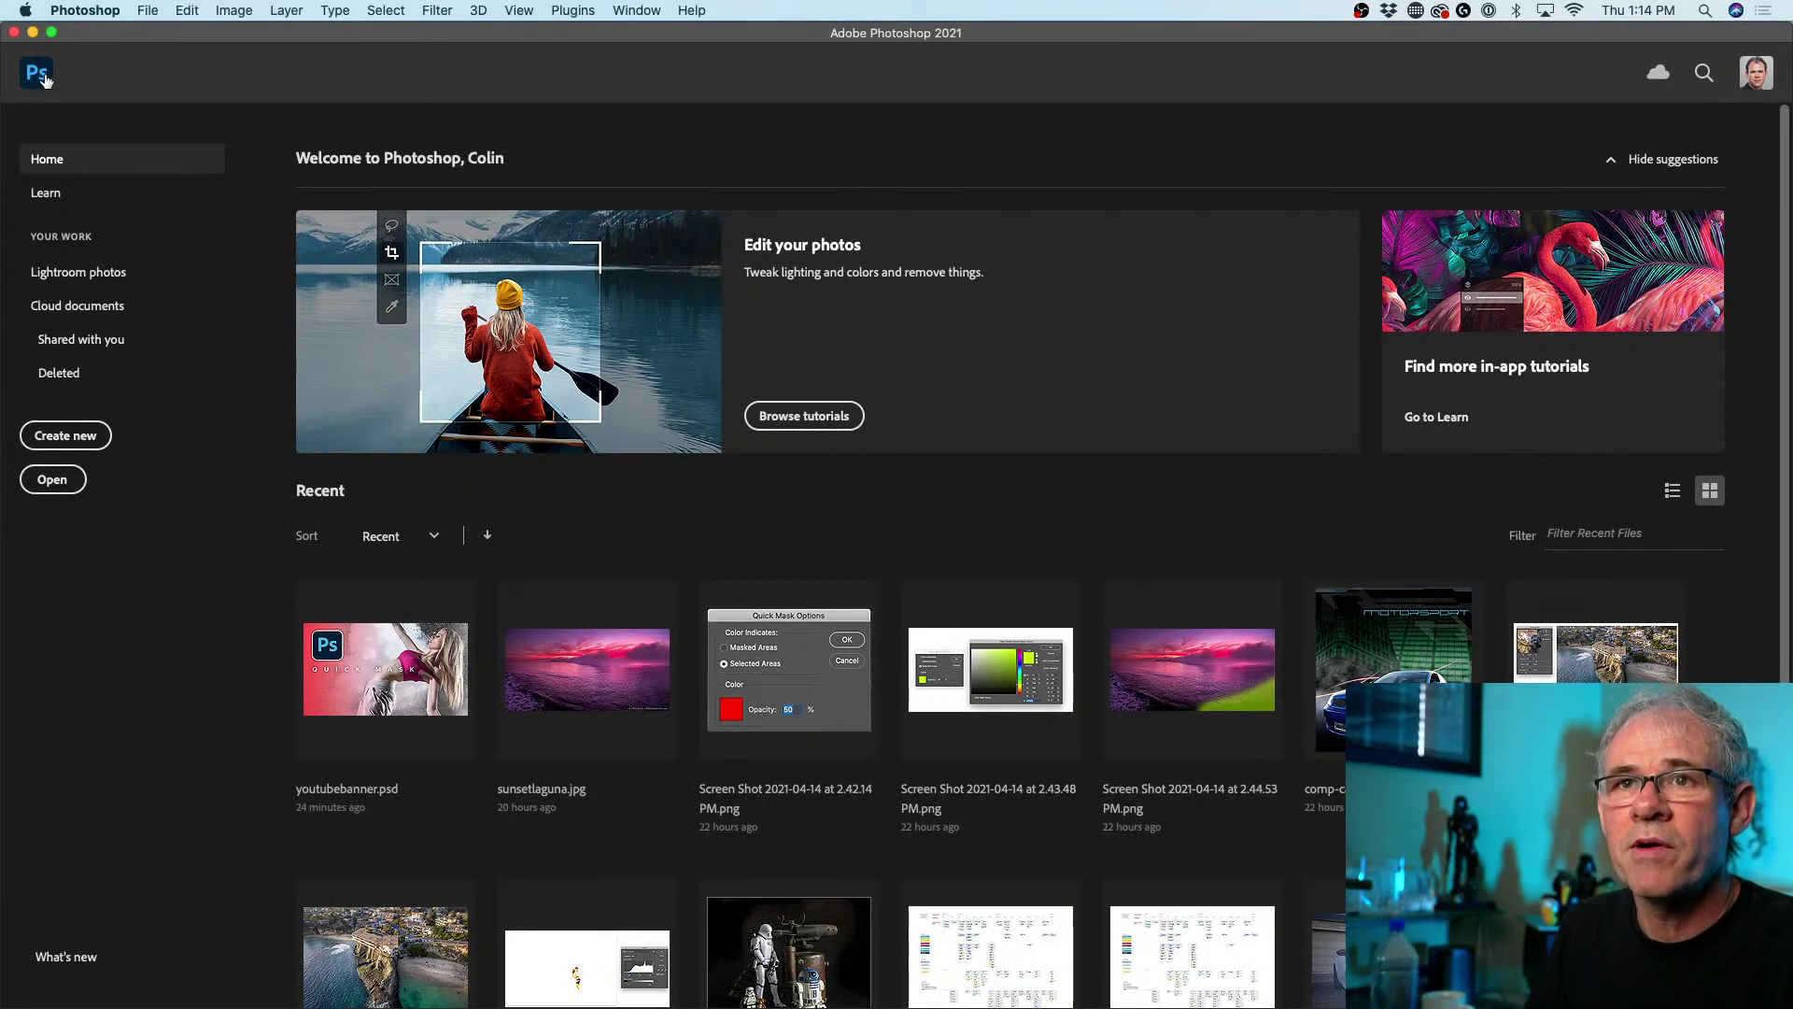
- Create a new document from the recent Letter preset, 8.5 x 11 in at 300 ppi with a white background
left_click(86, 435)
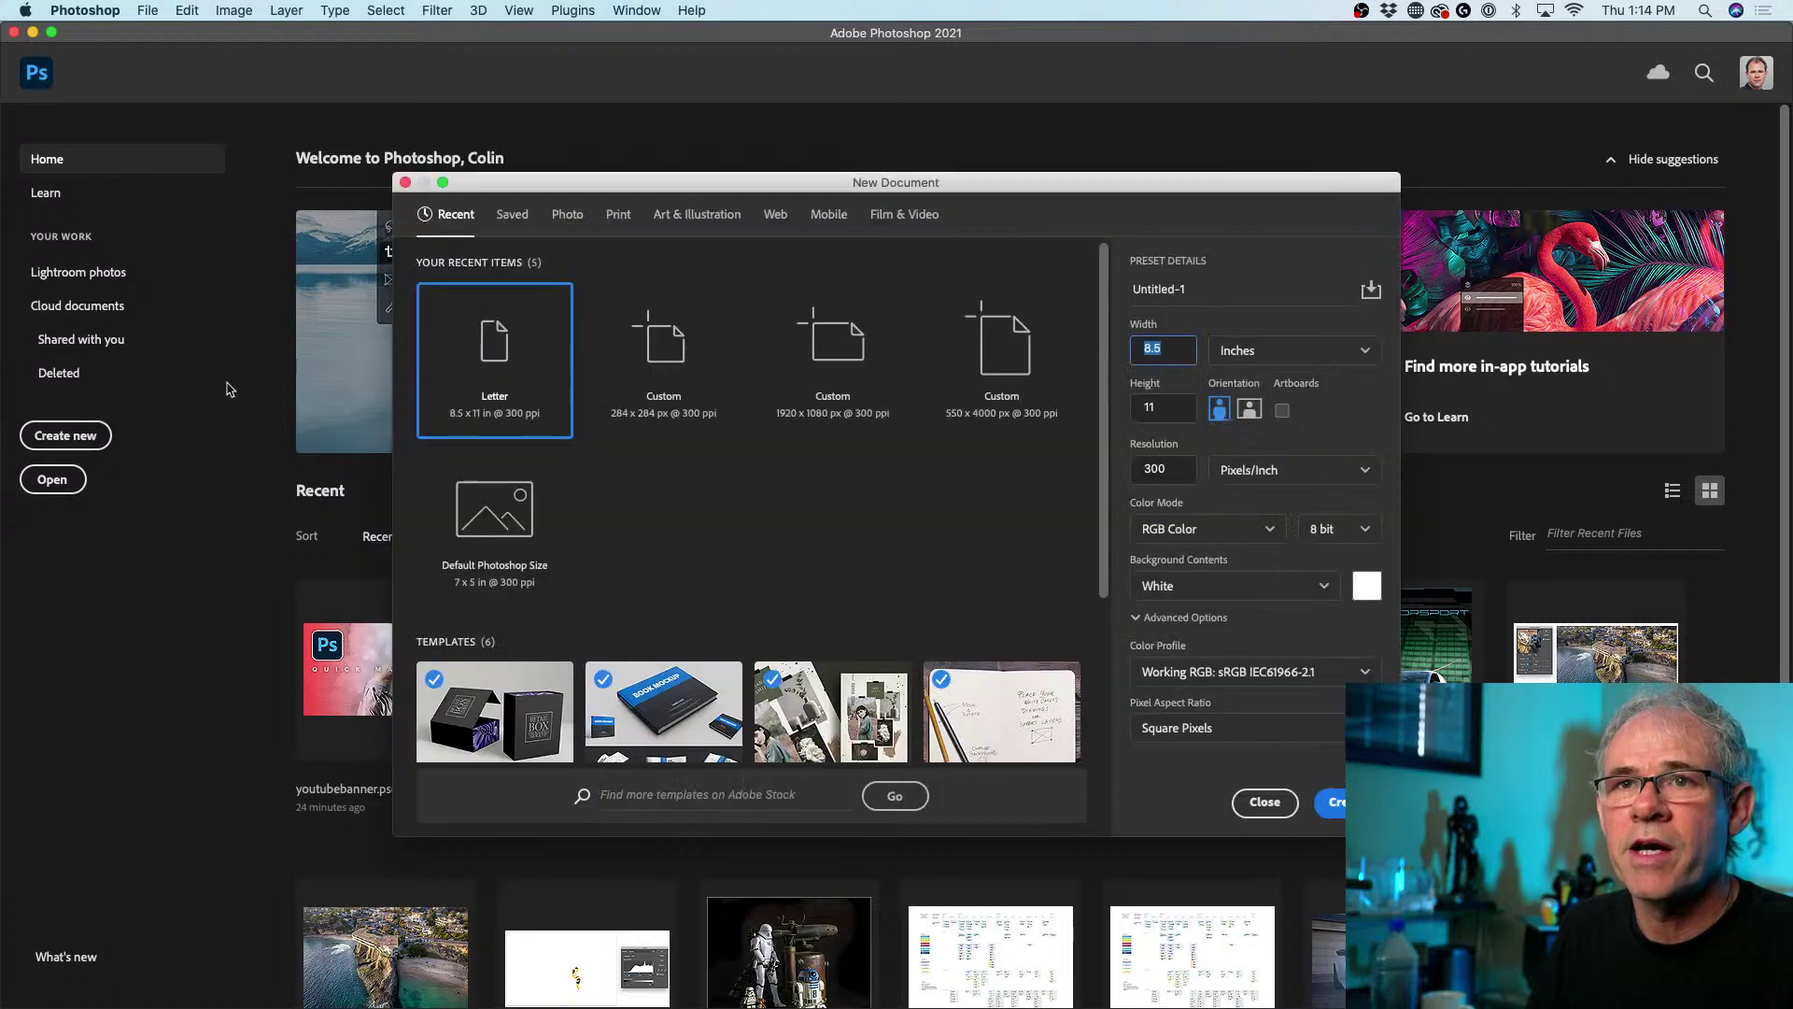
left_click(1336, 802)
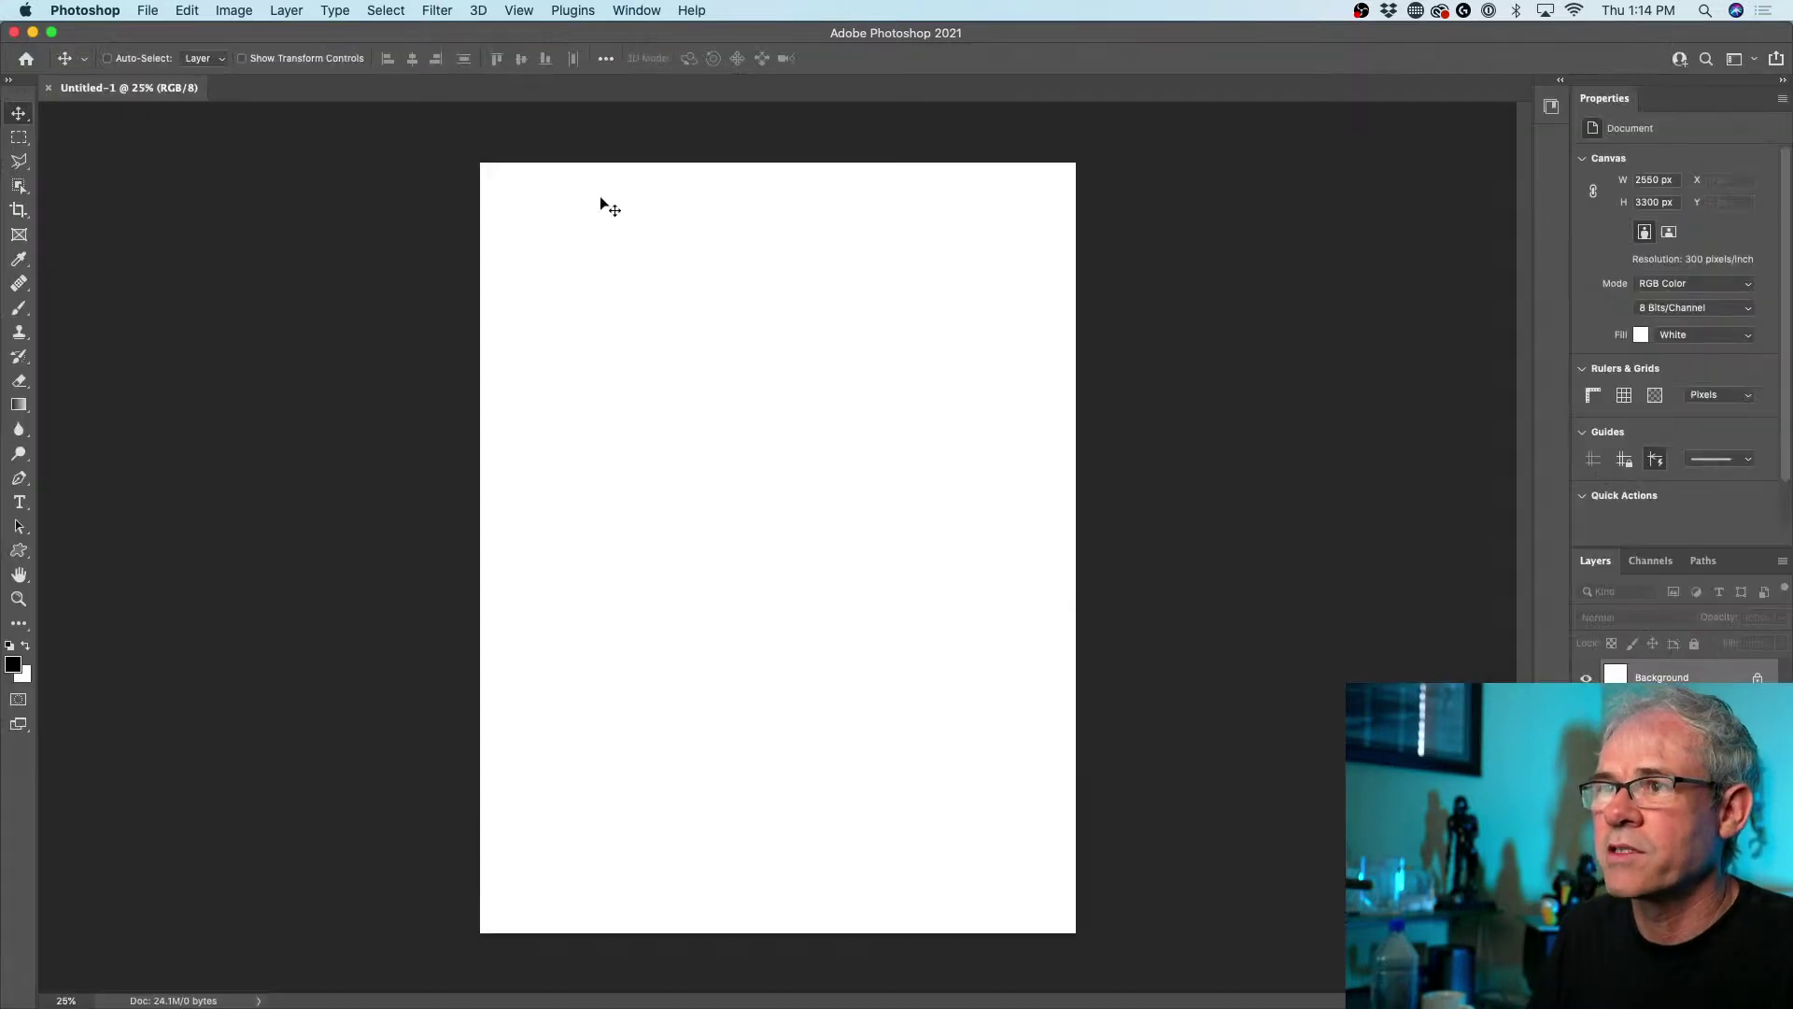
- Open the New Document window to view its current interface, and close it without creating a document
left_click(147, 10)
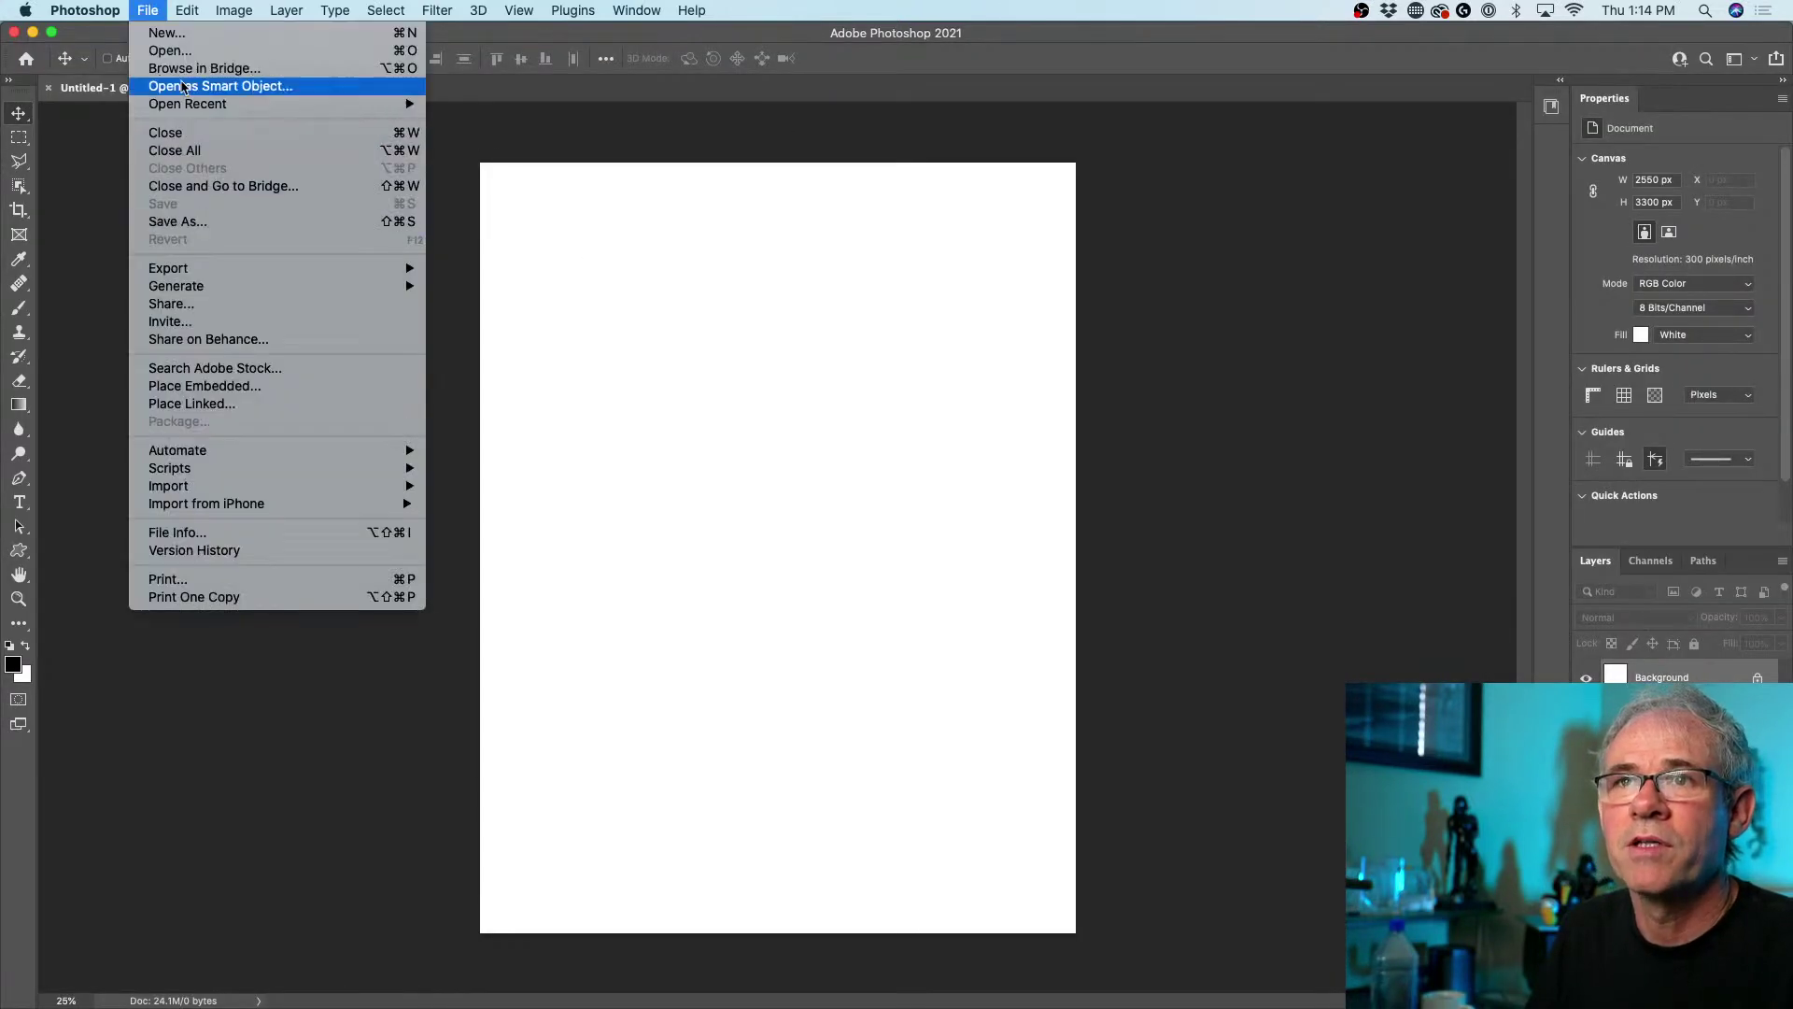
left_click(168, 33)
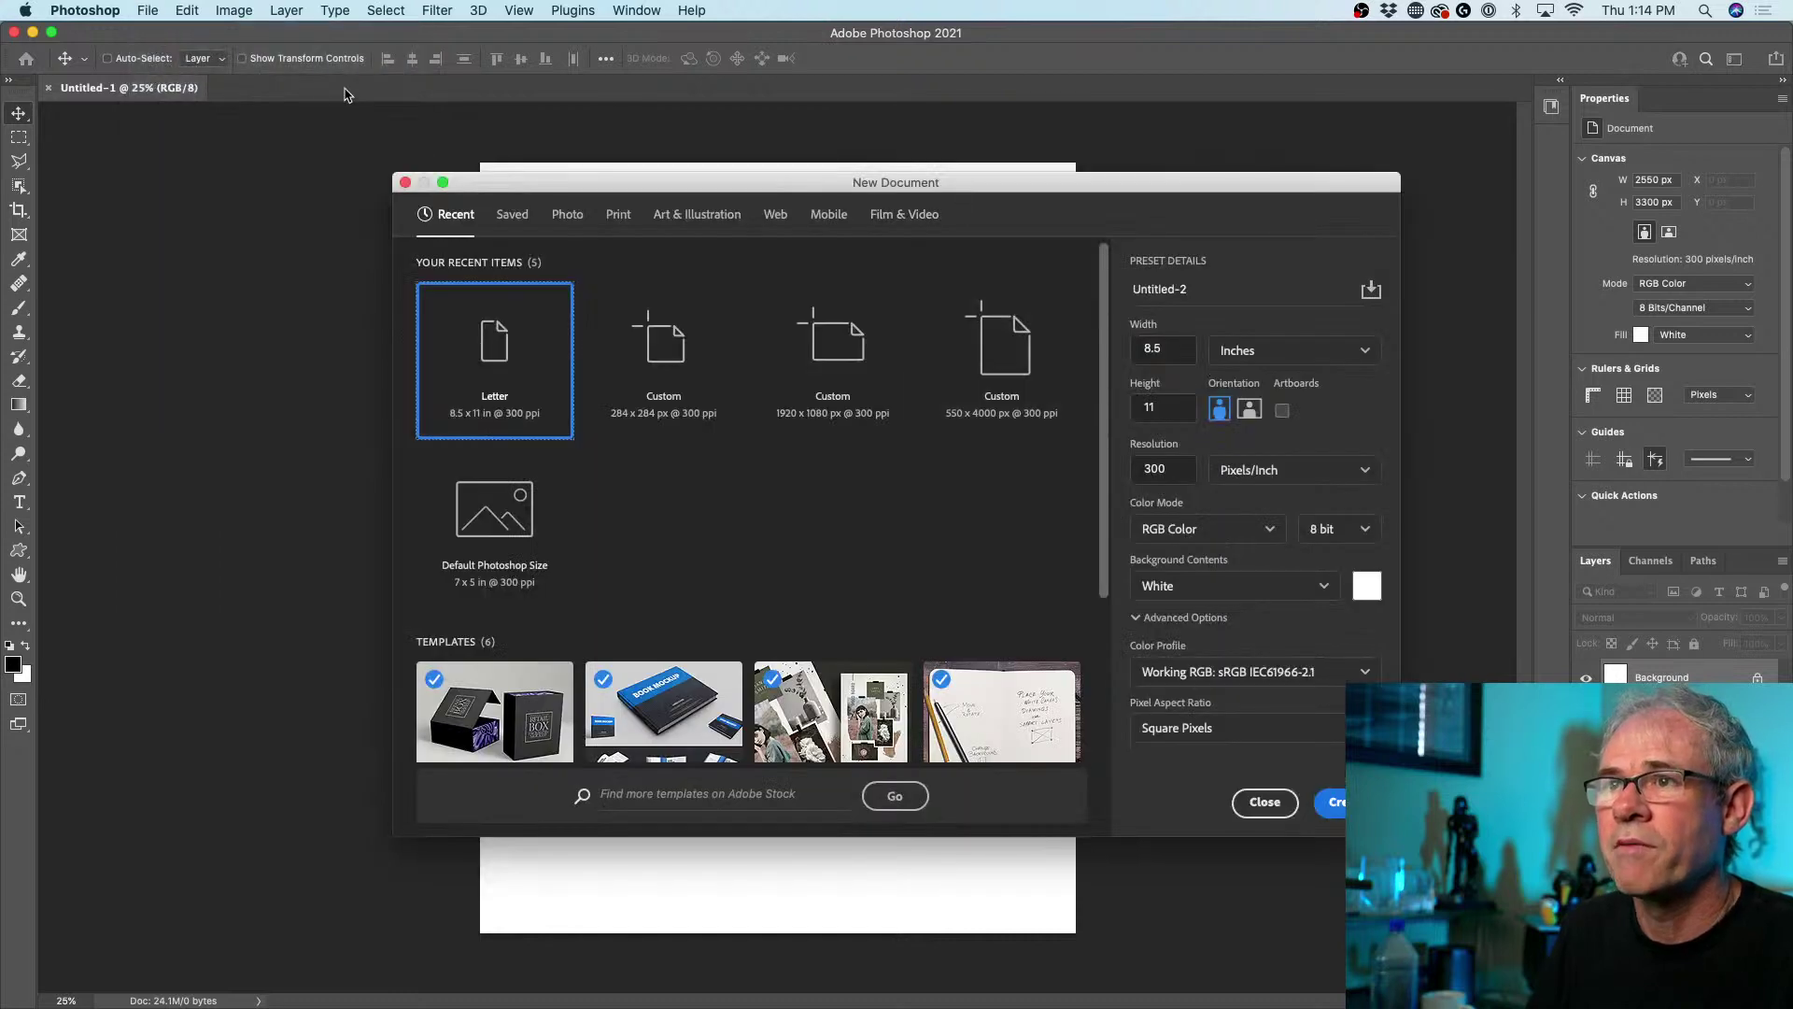
left_click(1264, 801)
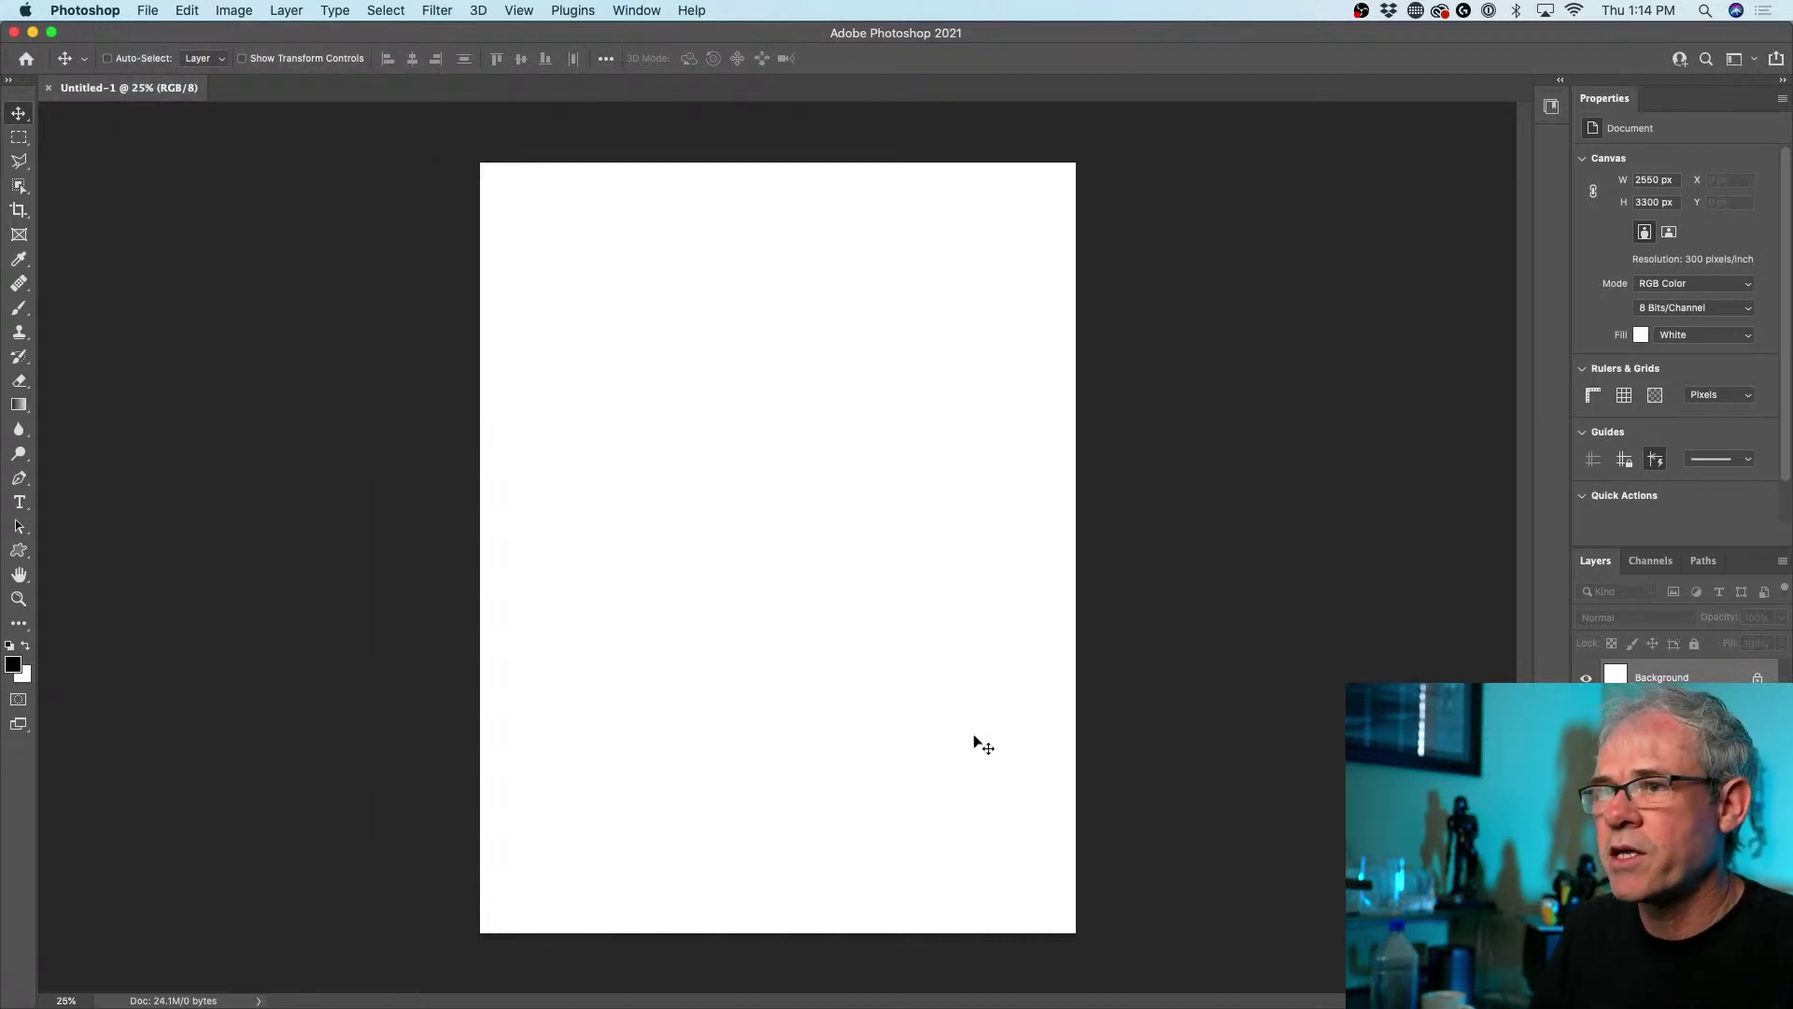
- Turn on Use Legacy "New Document" Interface in the General preferences and apply it
left_click(84, 9)
mouse_move(210, 70)
left_click(328, 75)
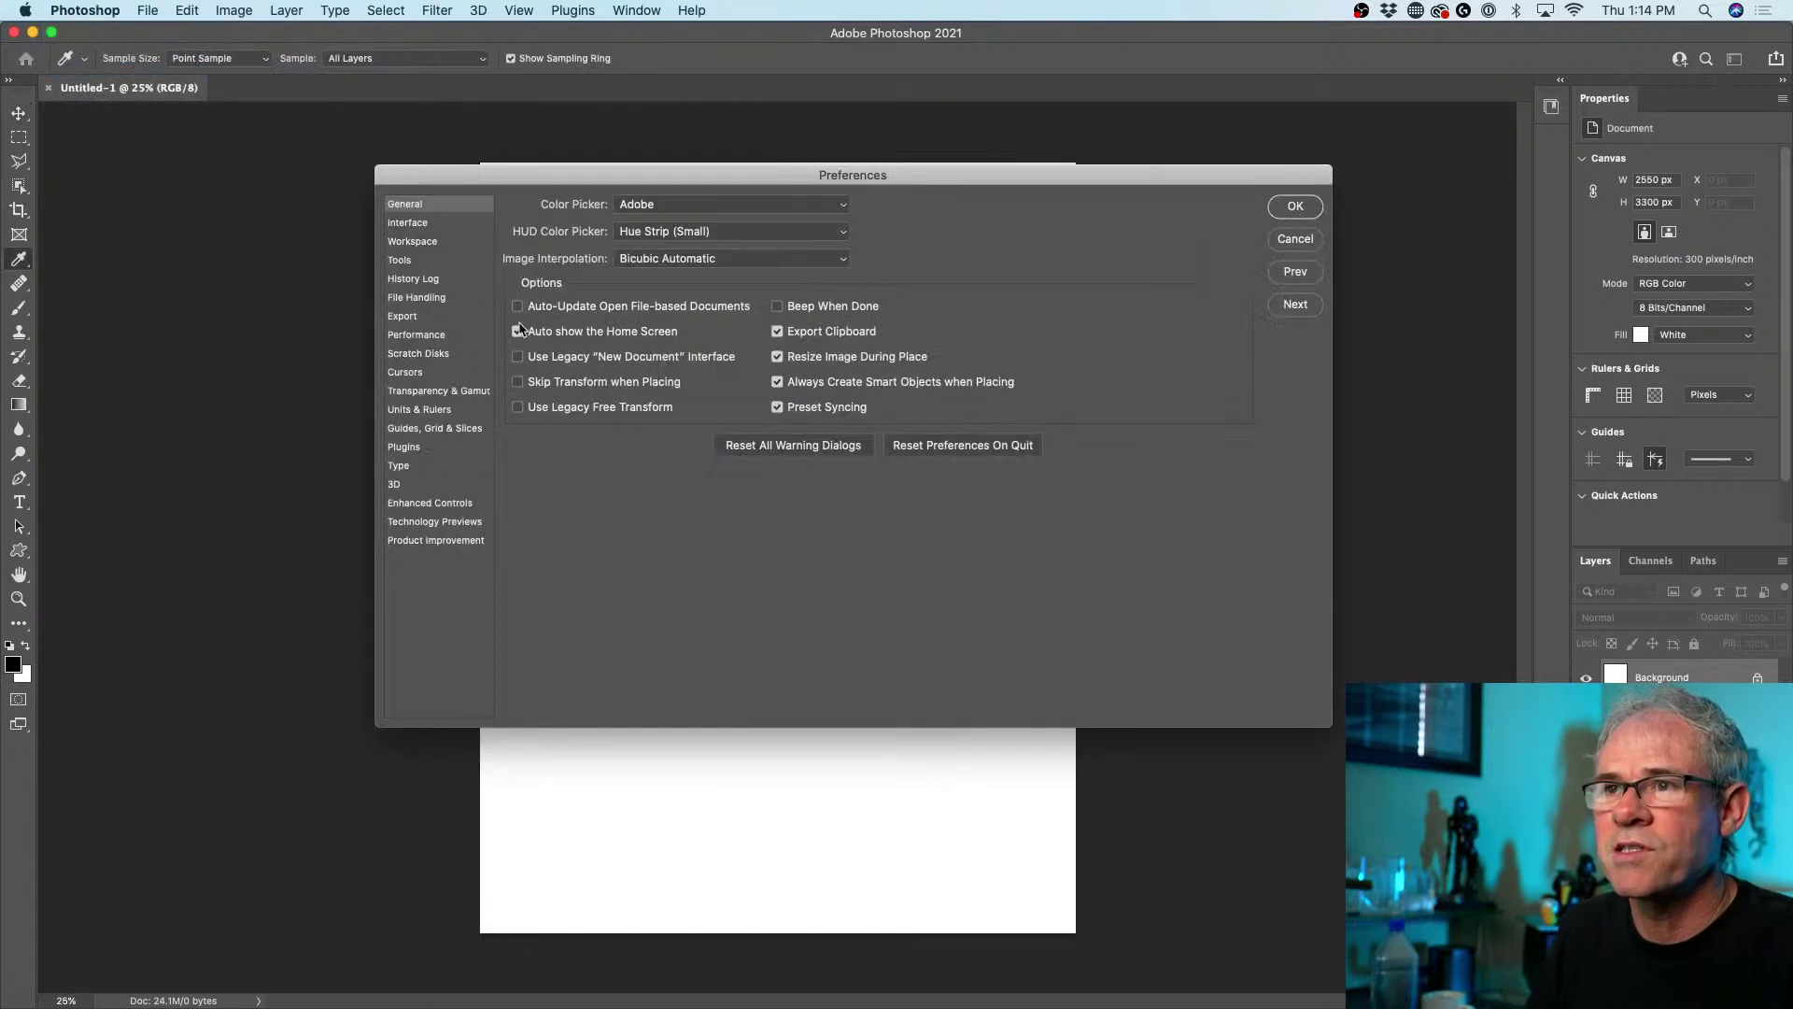
left_click(632, 360)
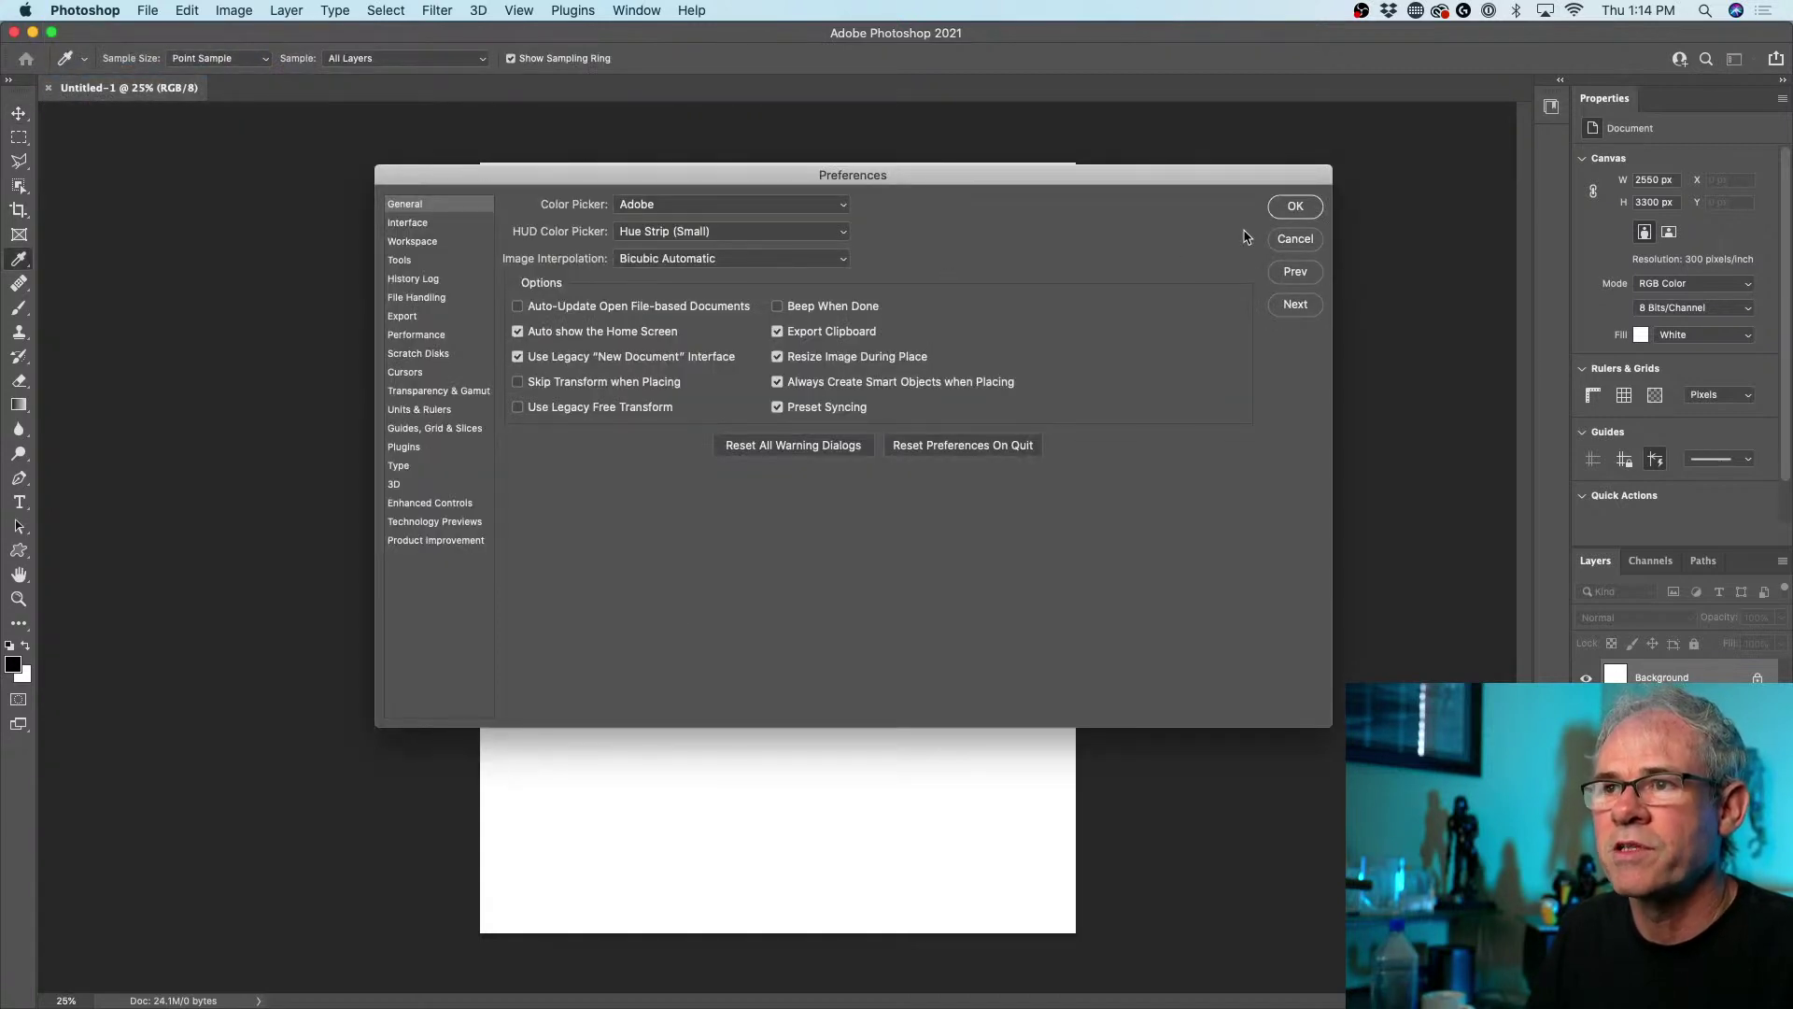
left_click(1300, 209)
- Bring up the legacy New document dialog, move it aside to examine its fields, and cancel it
left_click(148, 9)
left_click(160, 36)
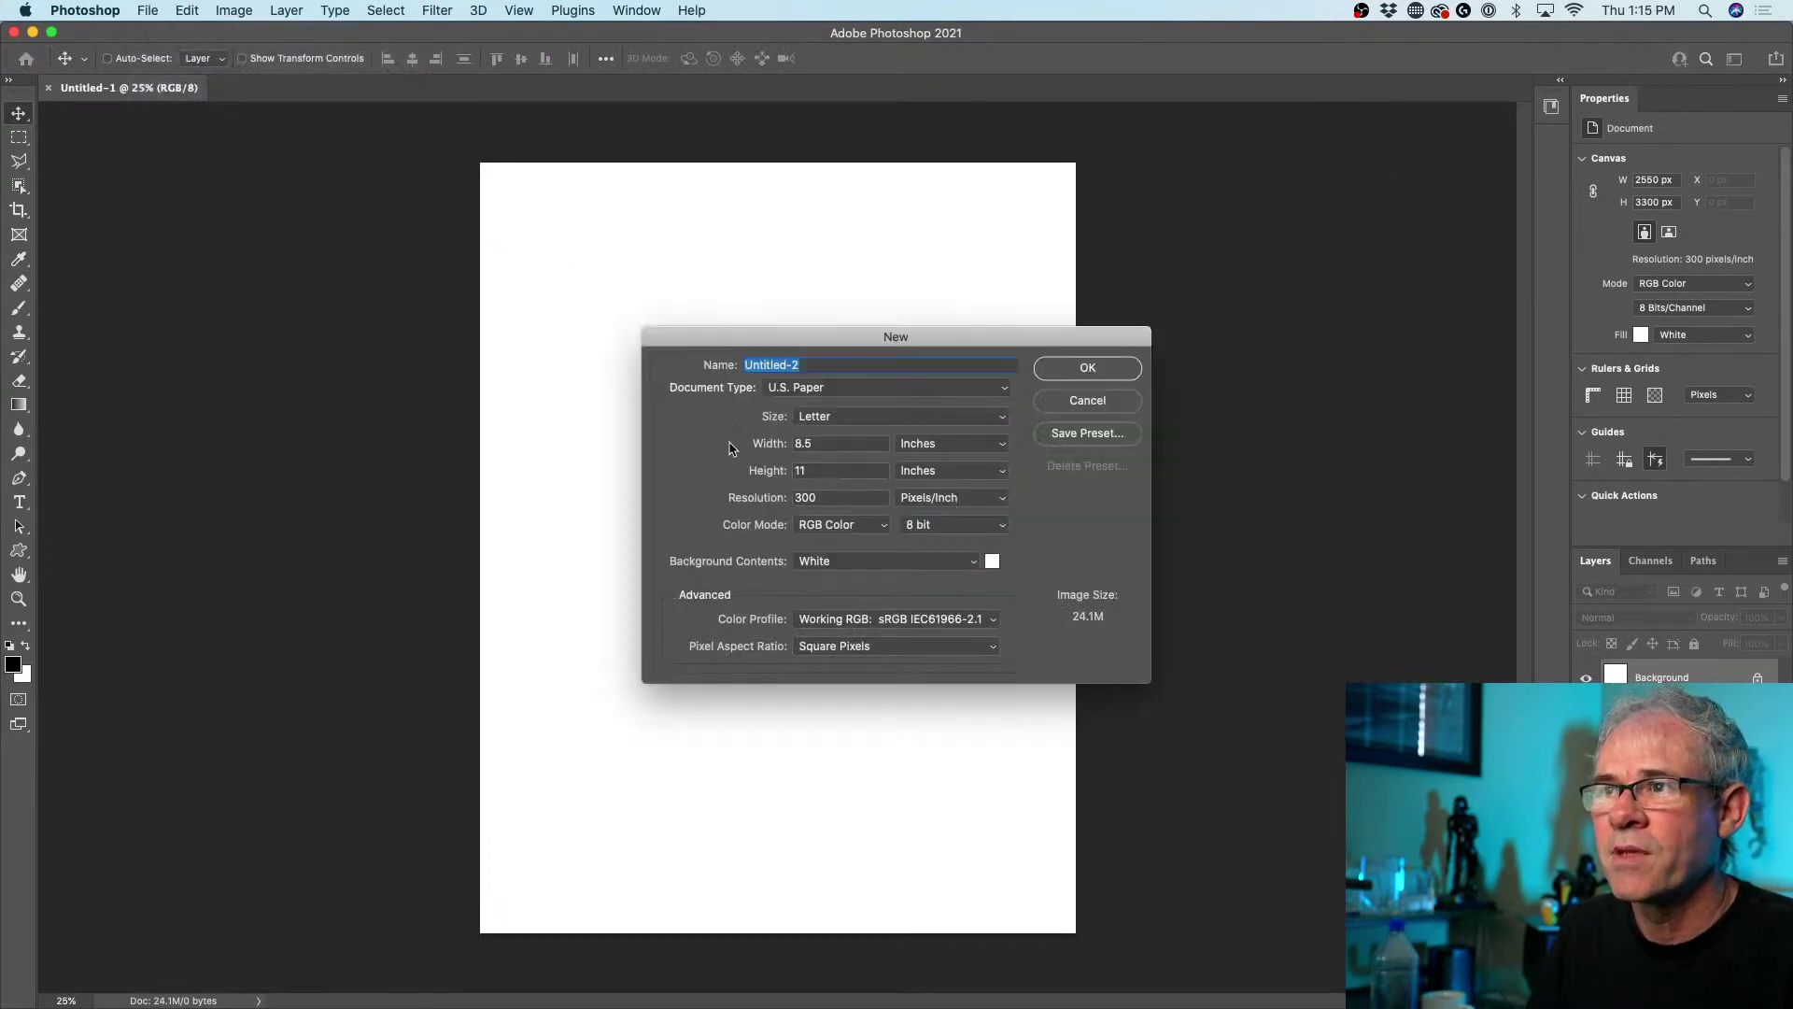
left_click_drag(910, 349, 692, 368)
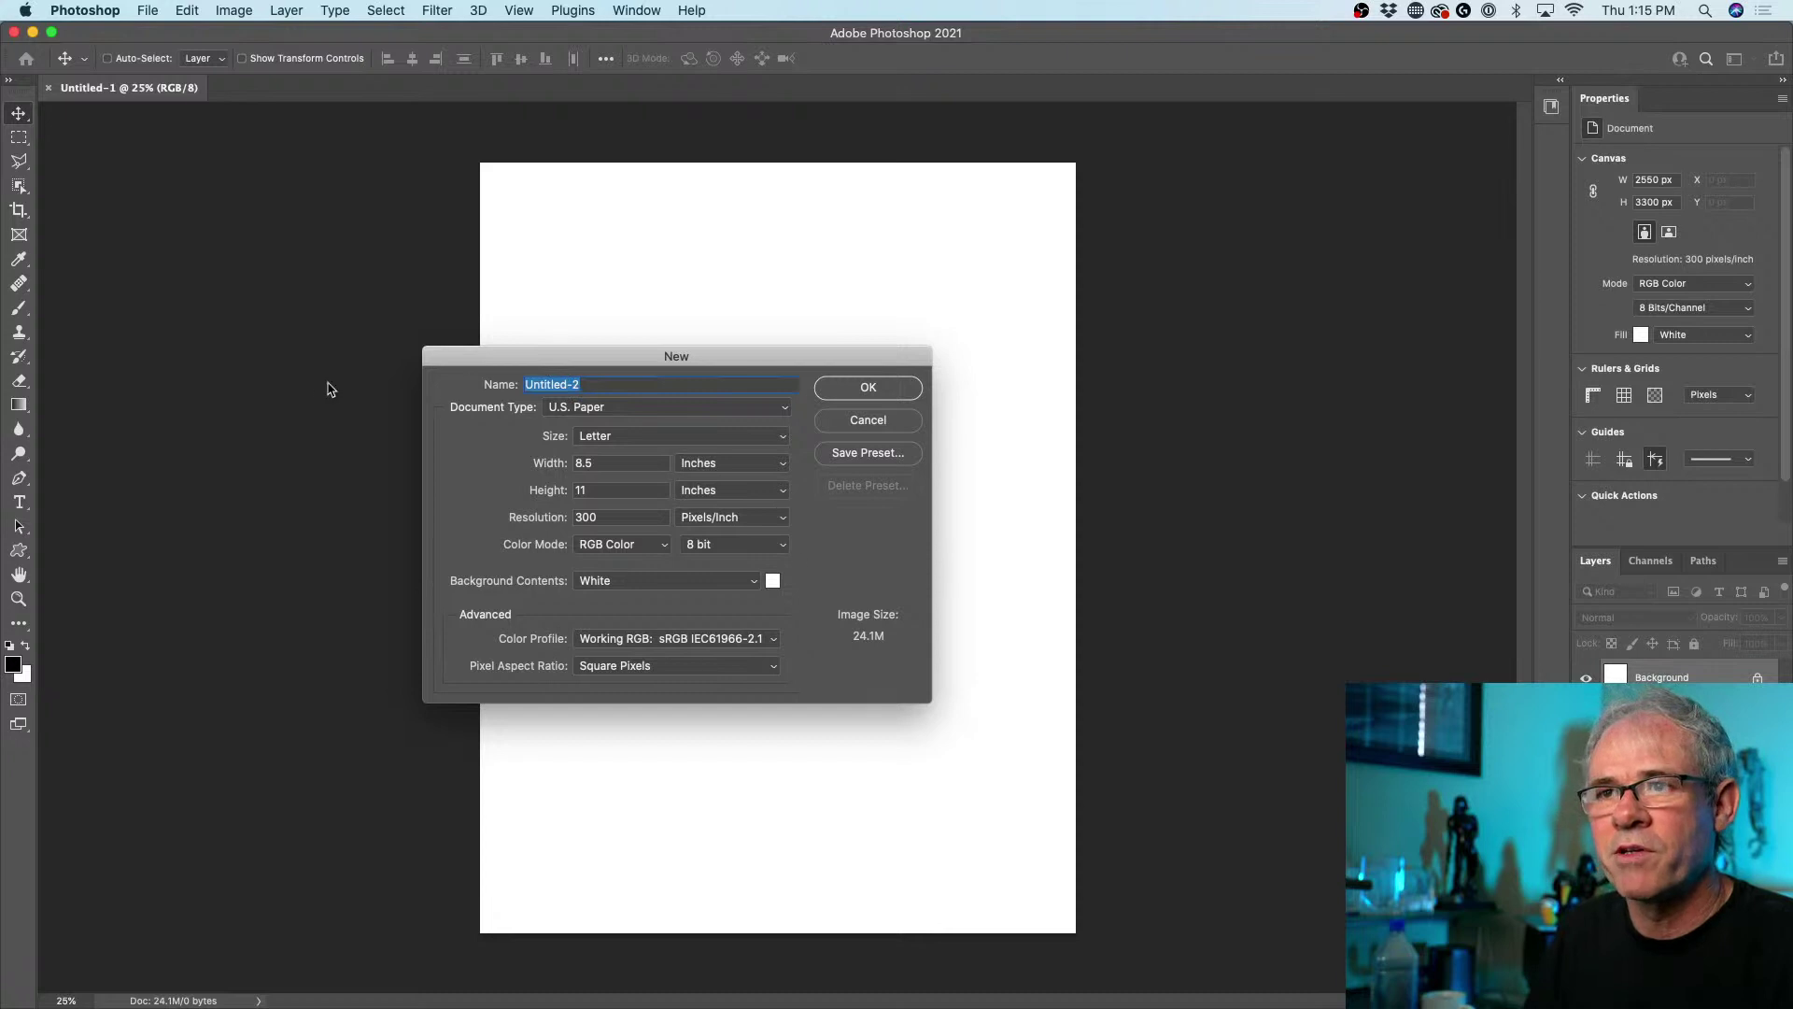
left_click(868, 420)
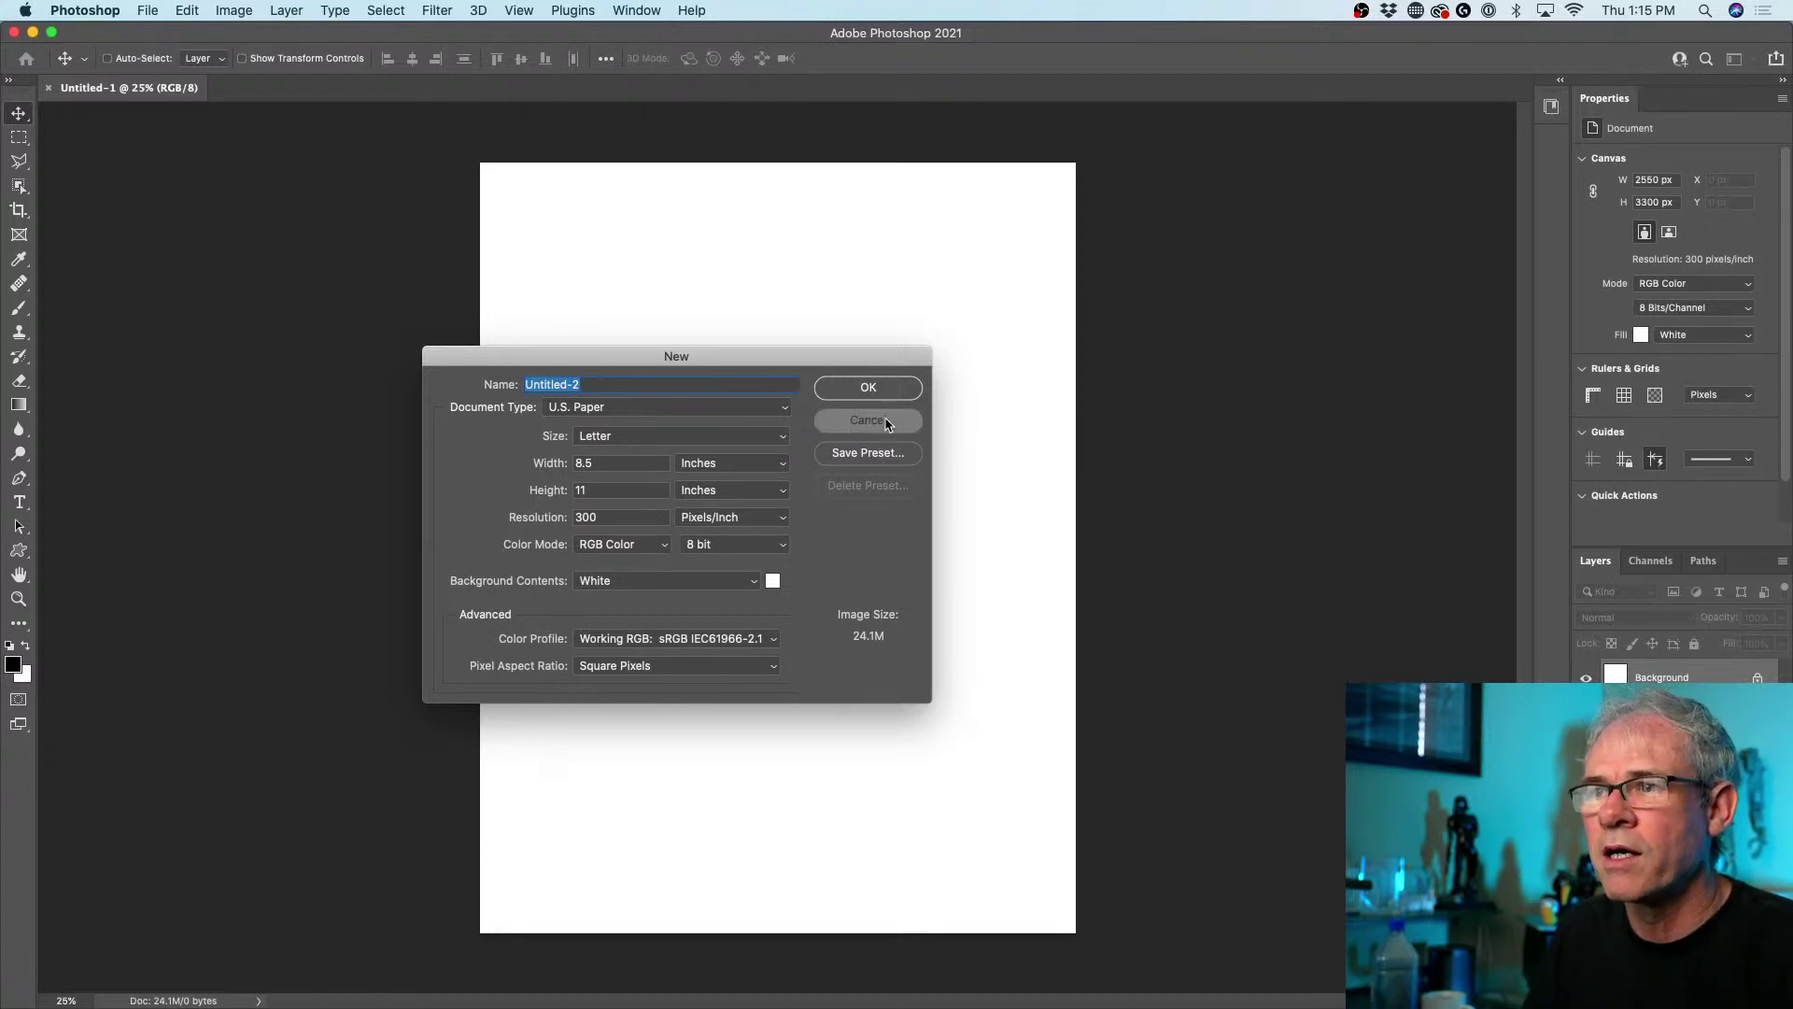
- Turn off Auto show the Home Screen in the General preferences and apply it
left_click(123, 8)
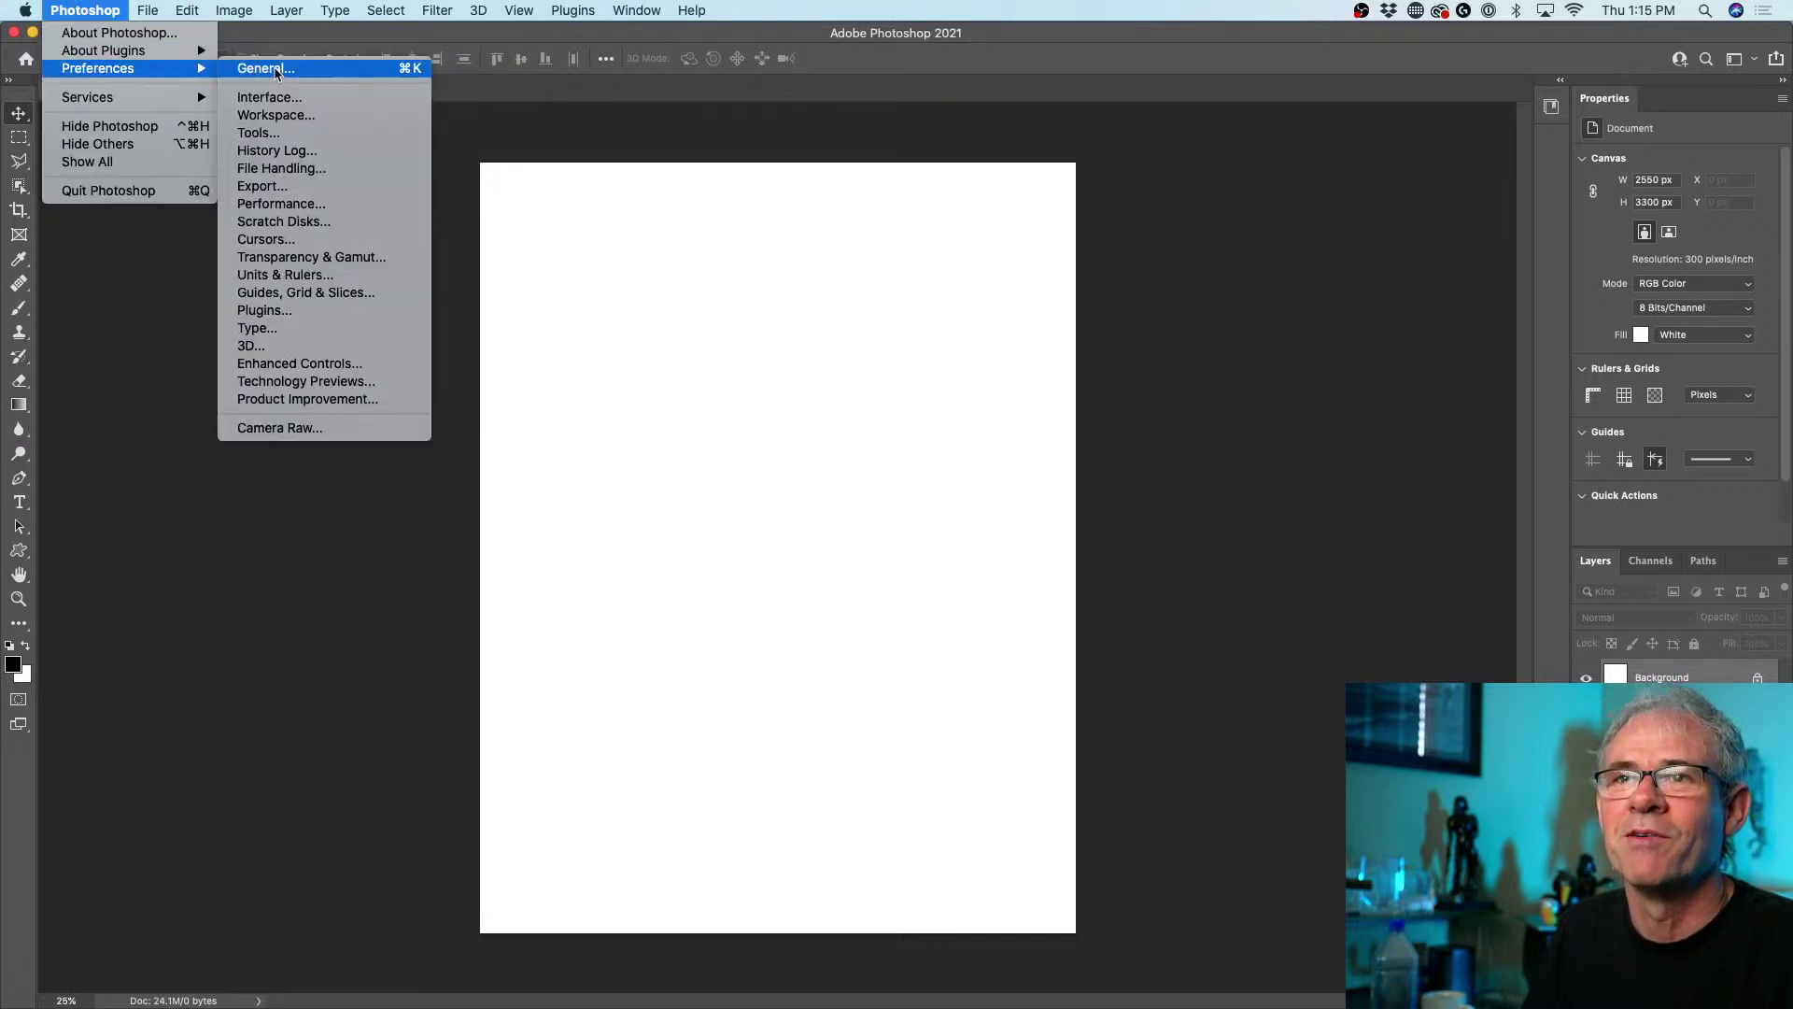
left_click(258, 73)
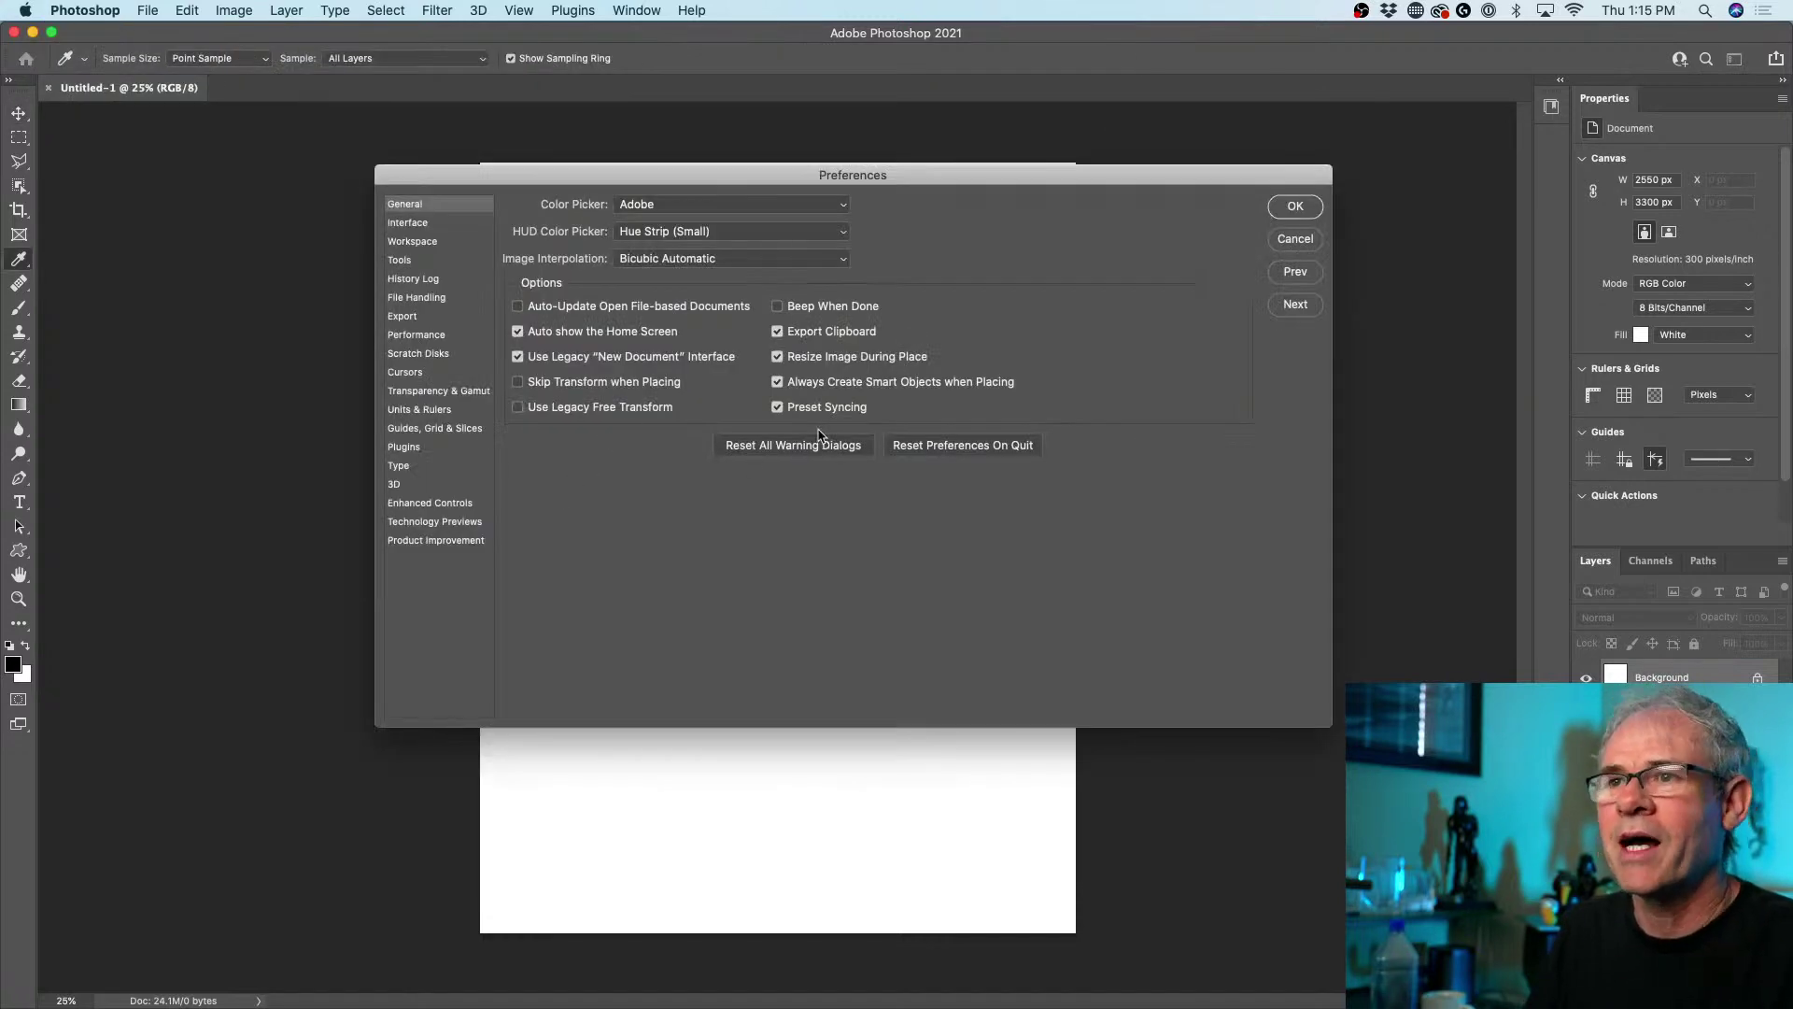
left_click(517, 331)
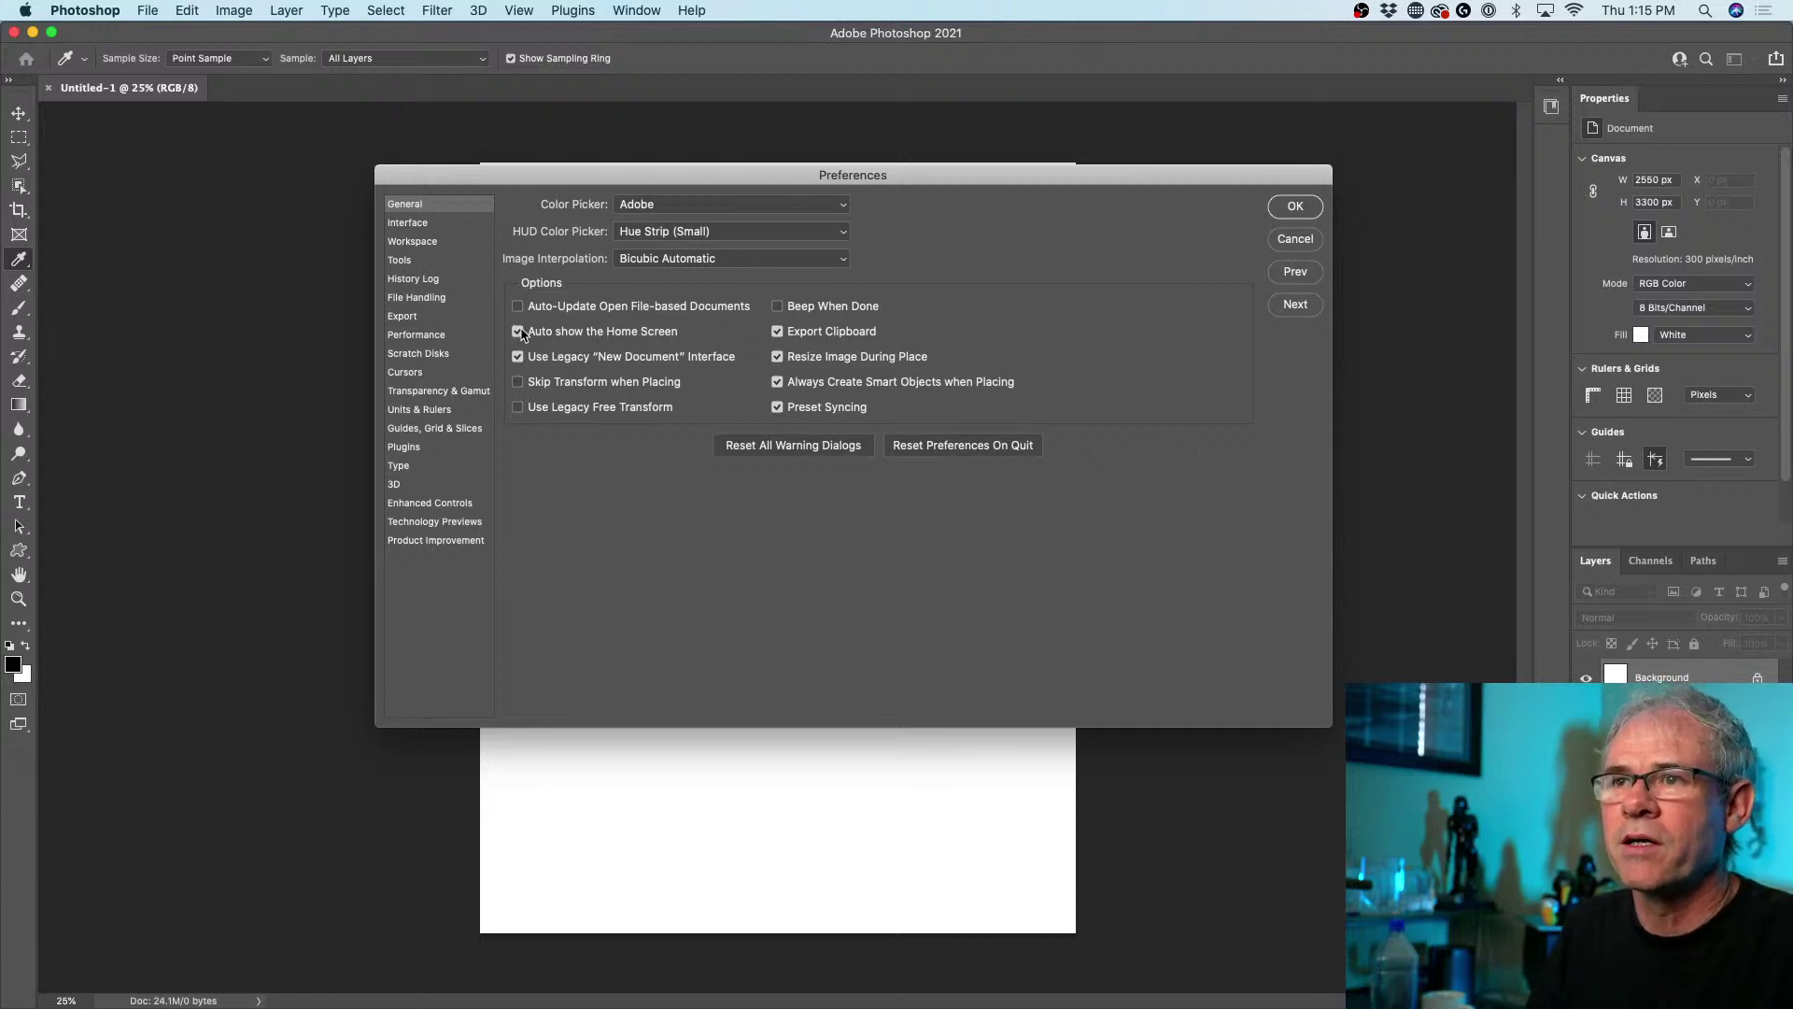
left_click(1295, 205)
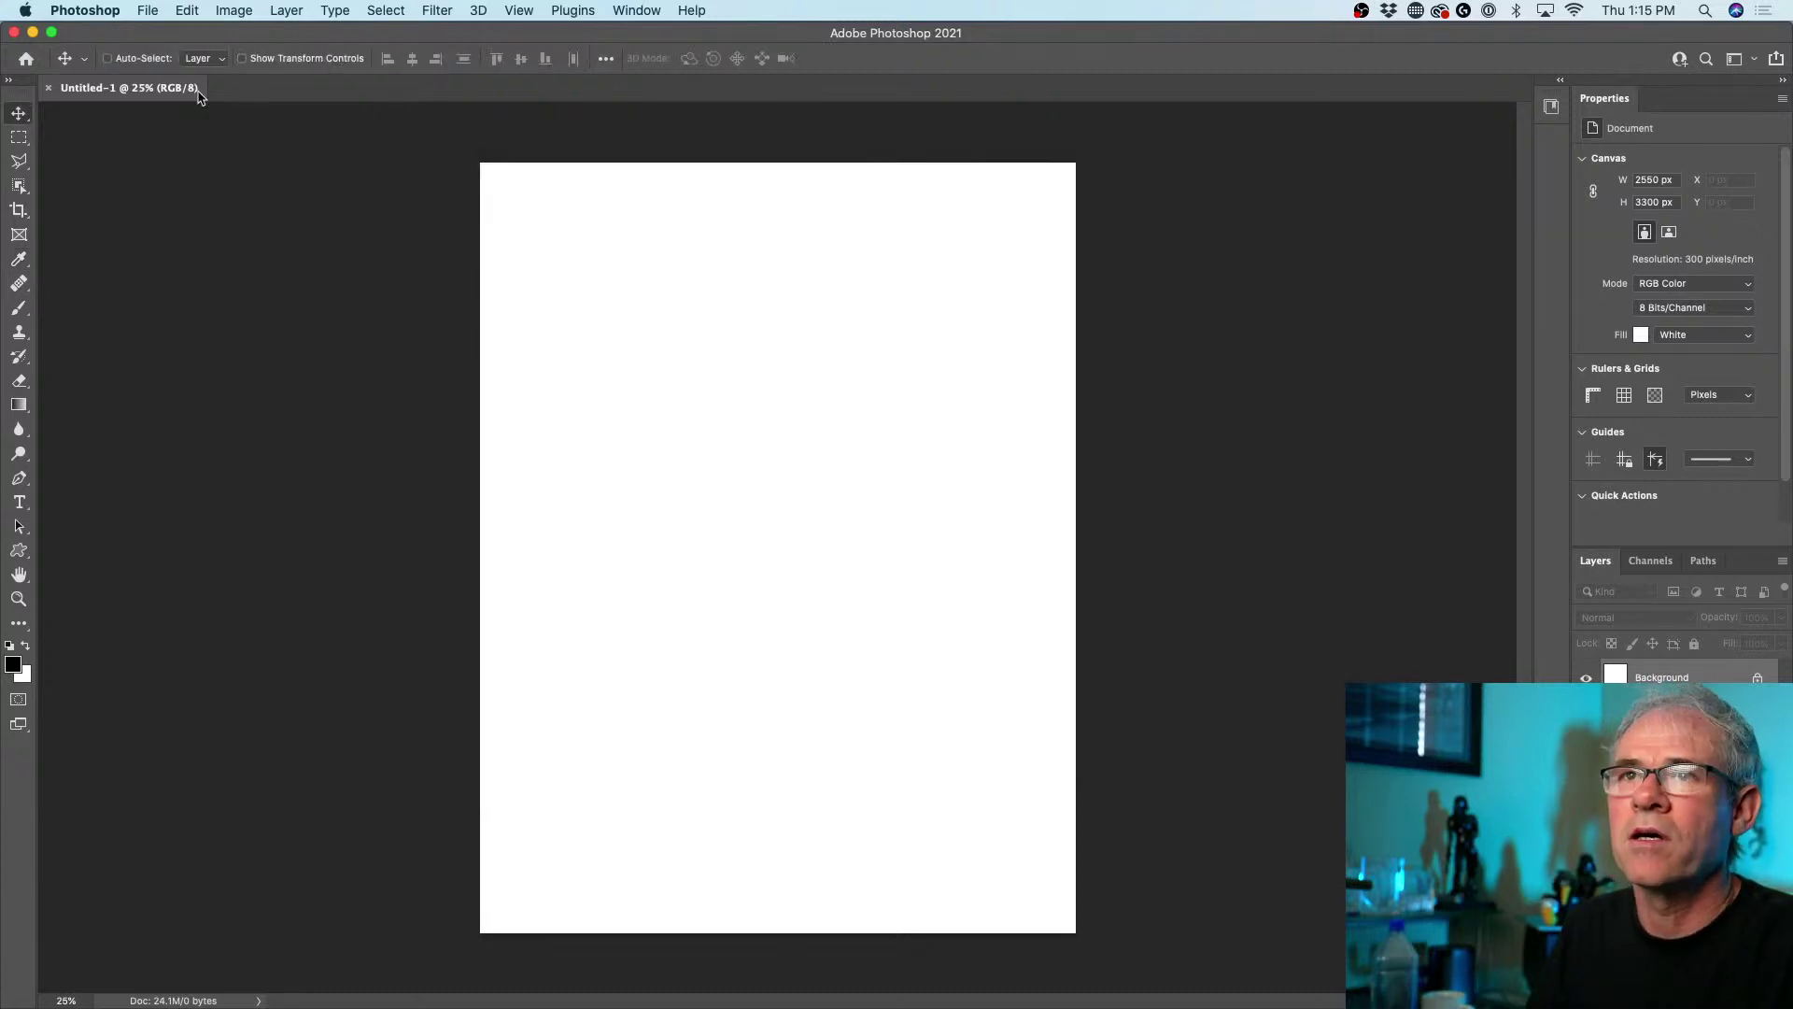
- Check which New document dialog appears with the Home Screen option off, and cancel it
left_click(165, 10)
left_click(171, 36)
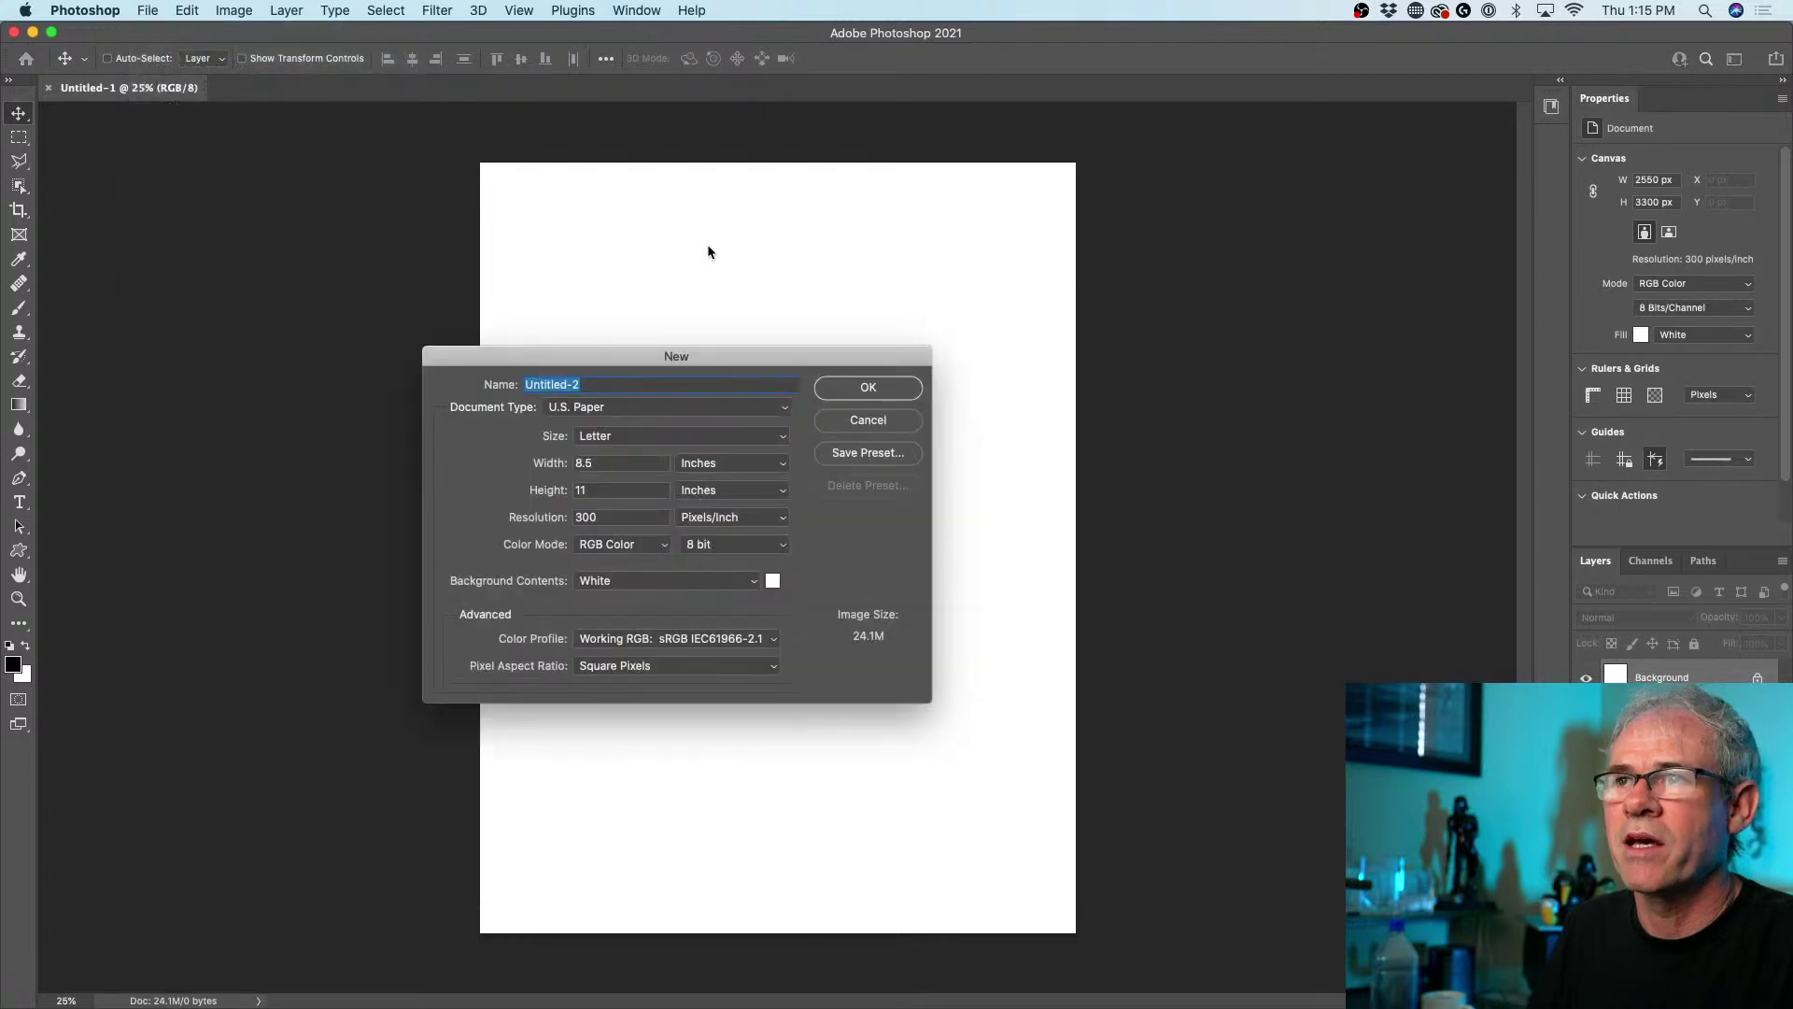
left_click(868, 420)
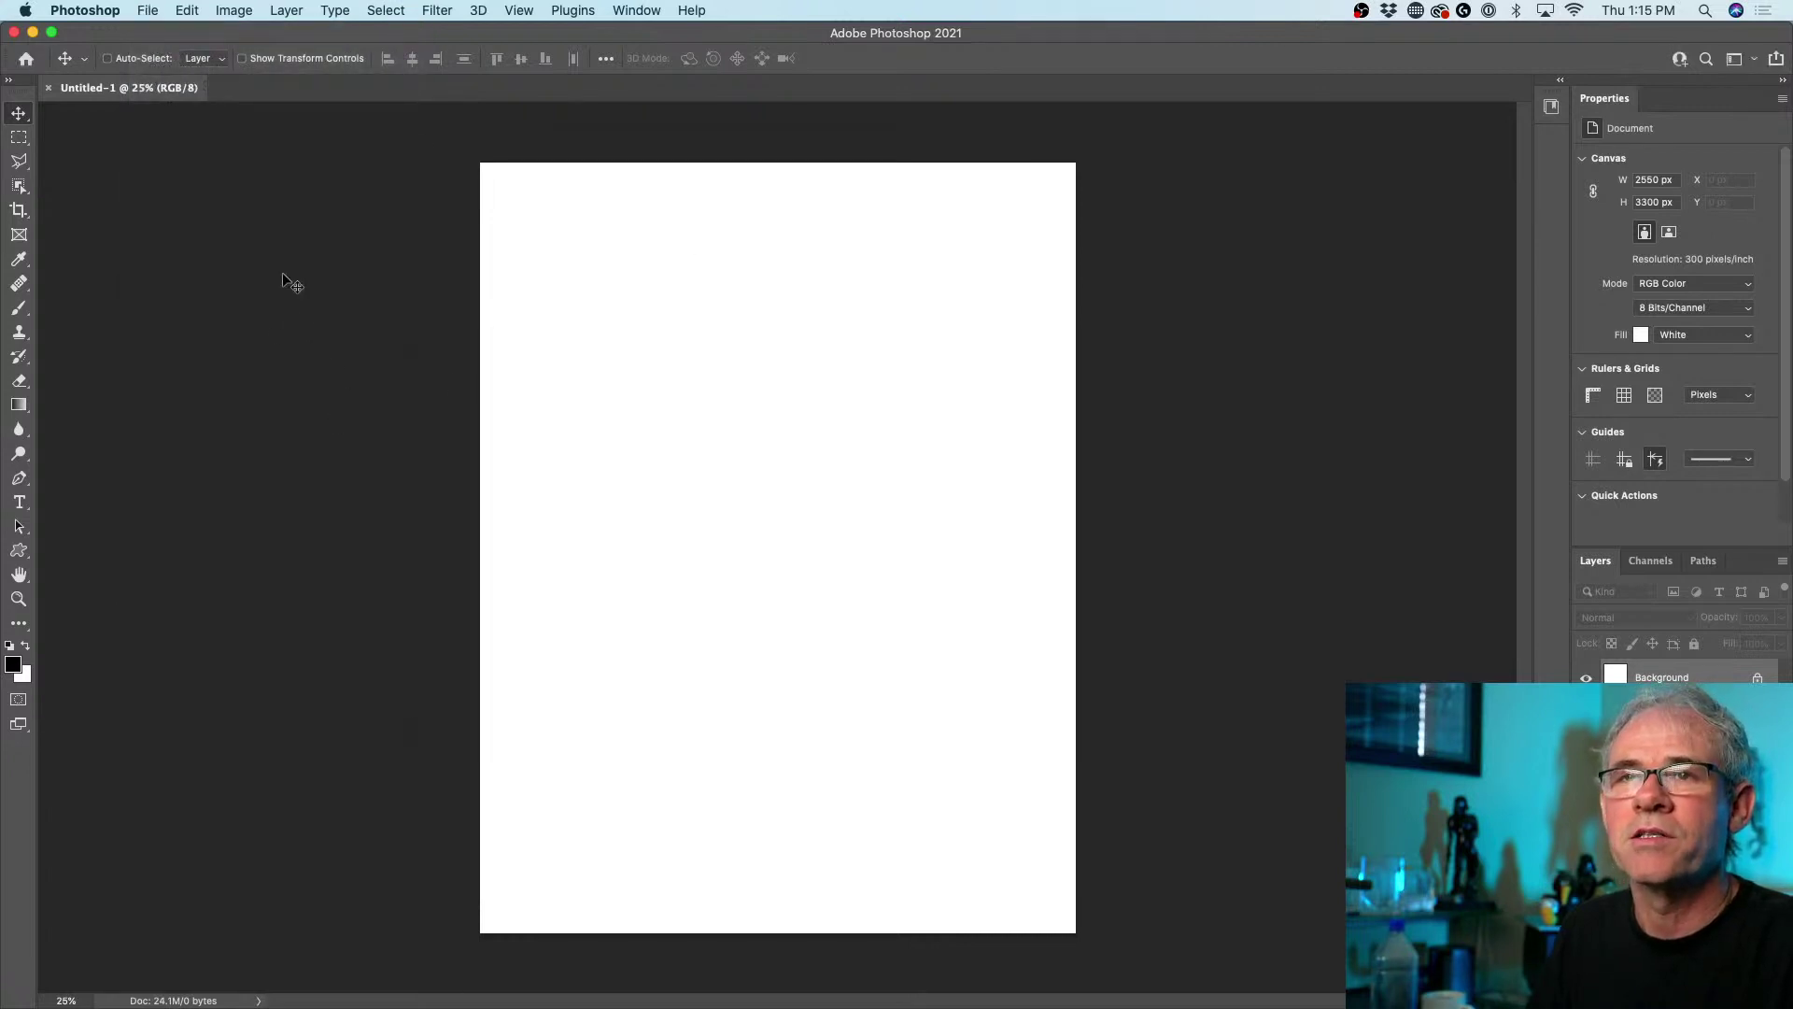
- Reopen the General preferences, reposition the dialog, and switch to the Interface preferences
left_click(146, 7)
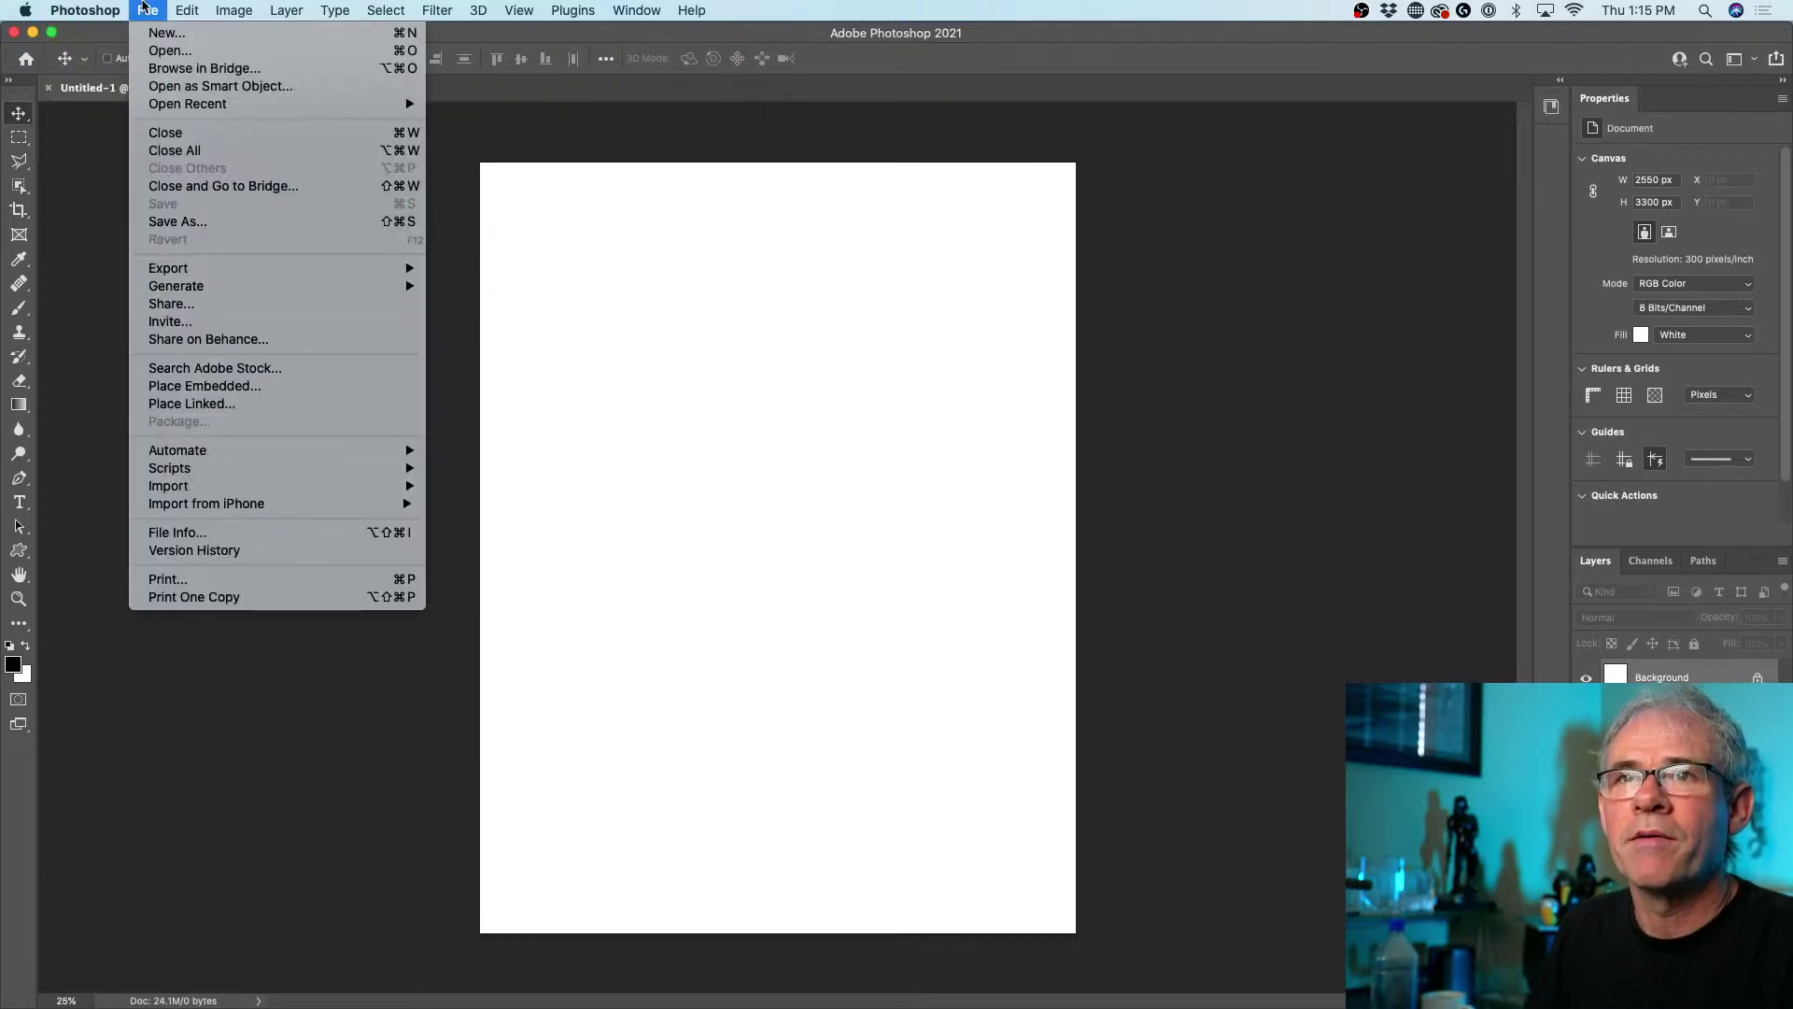
mouse_move(154, 72)
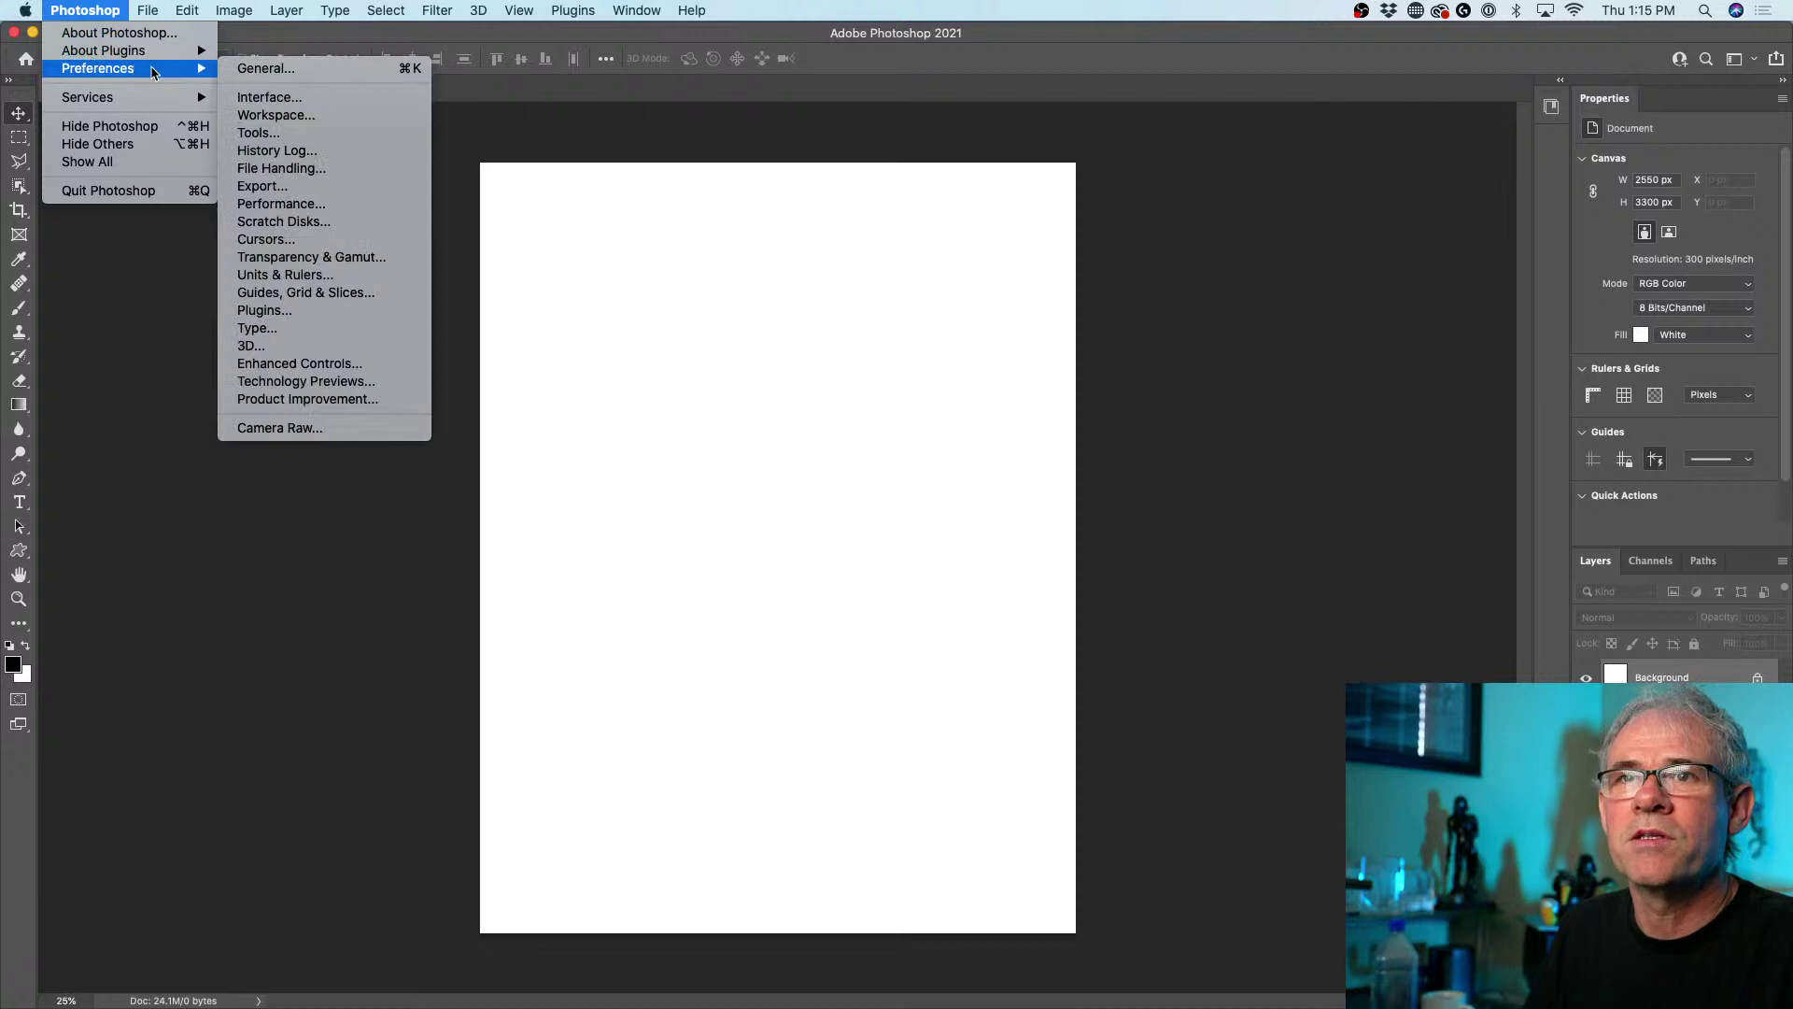
left_click(270, 68)
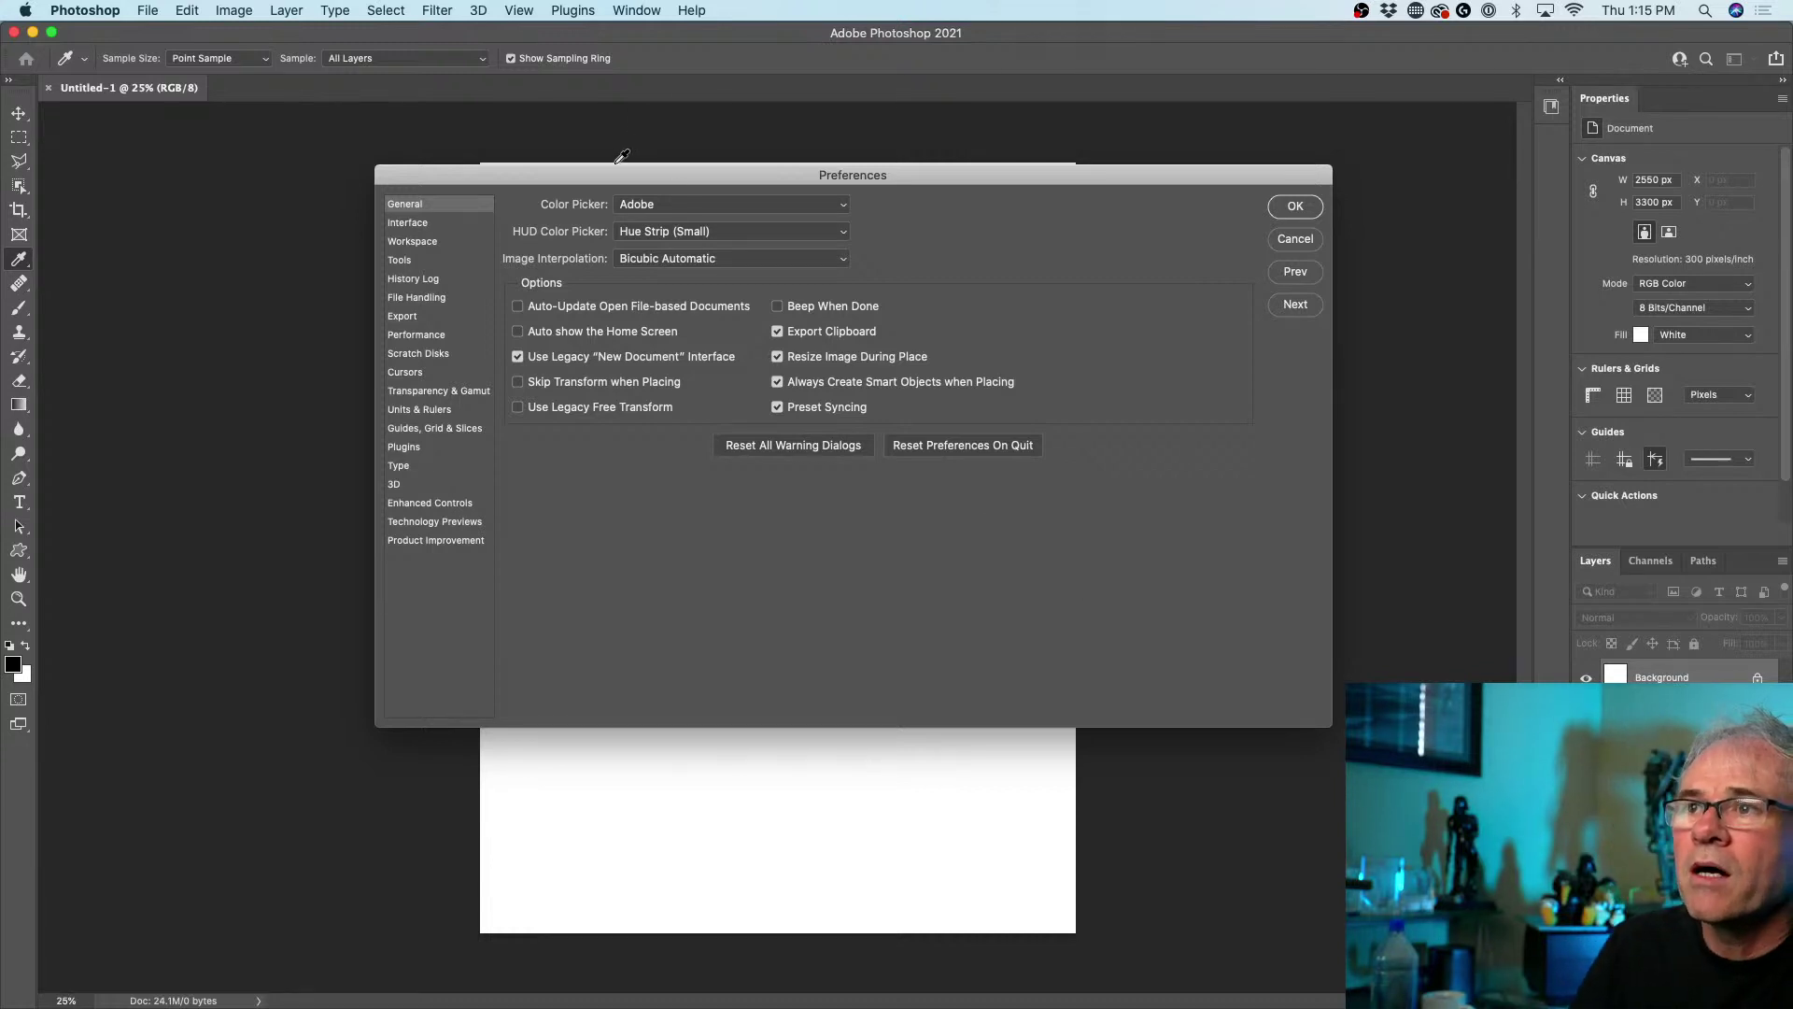
left_click_drag(619, 165, 600, 185)
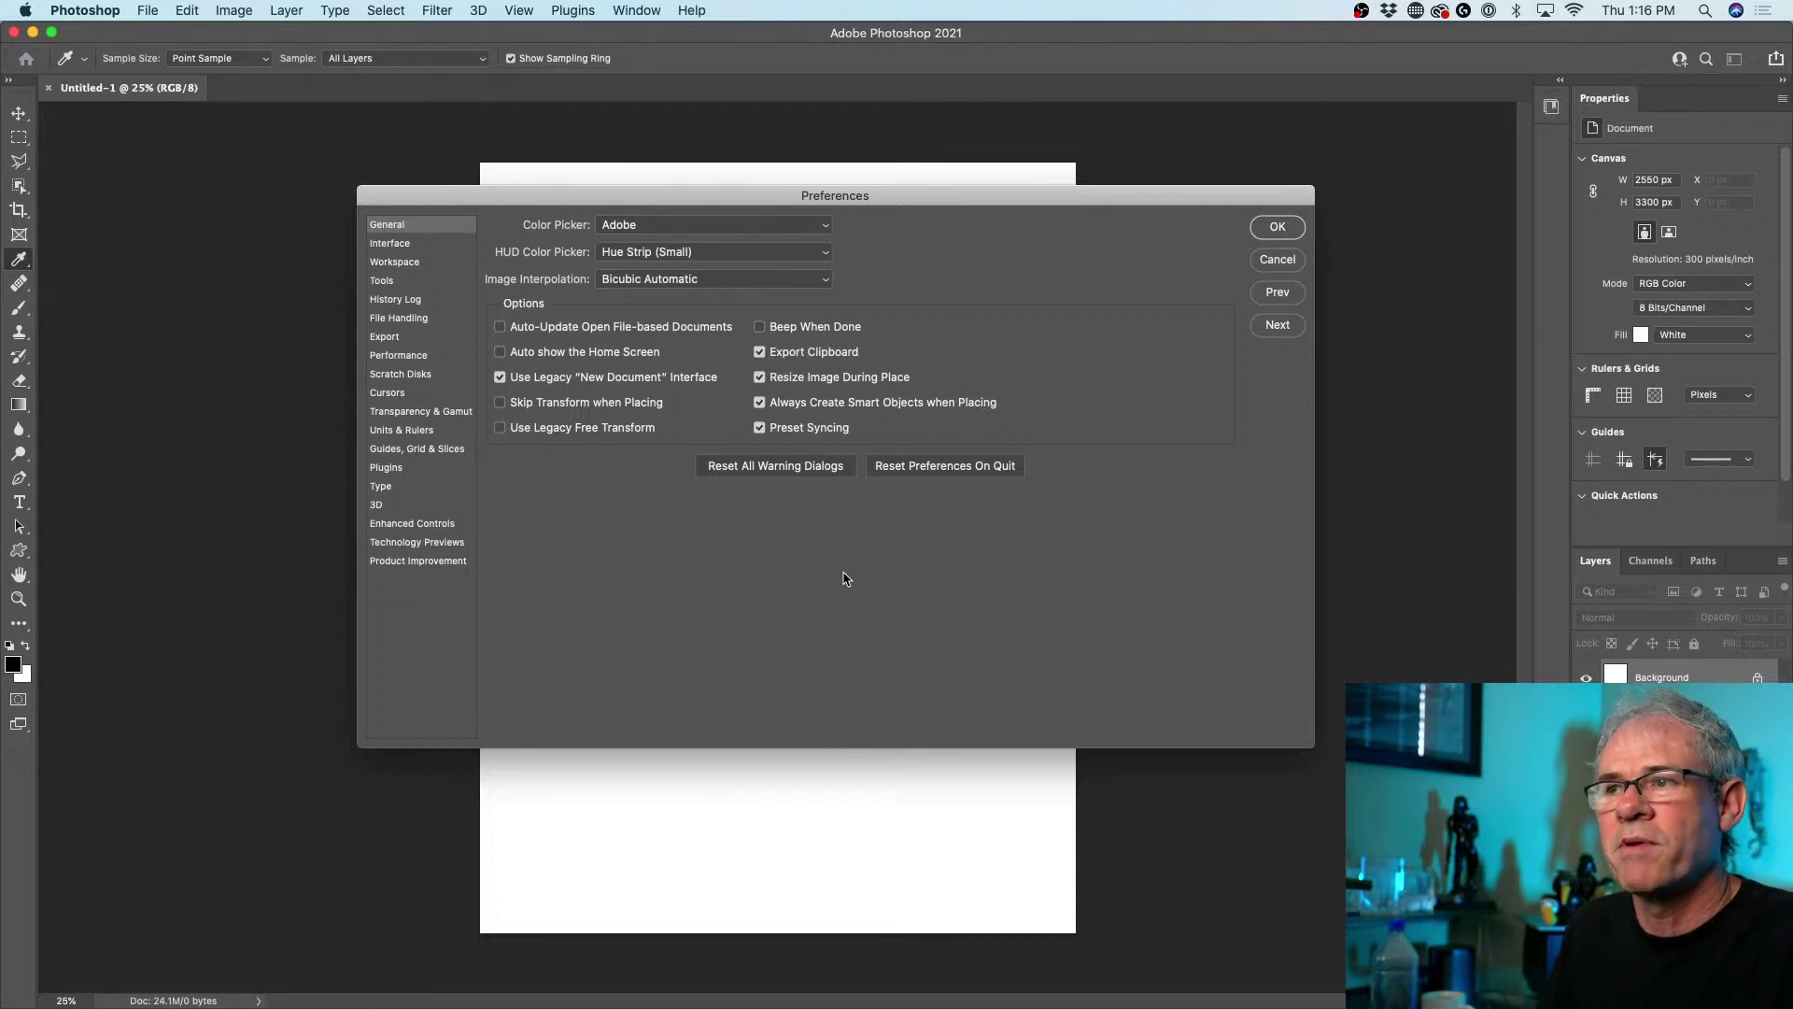
left_click(431, 244)
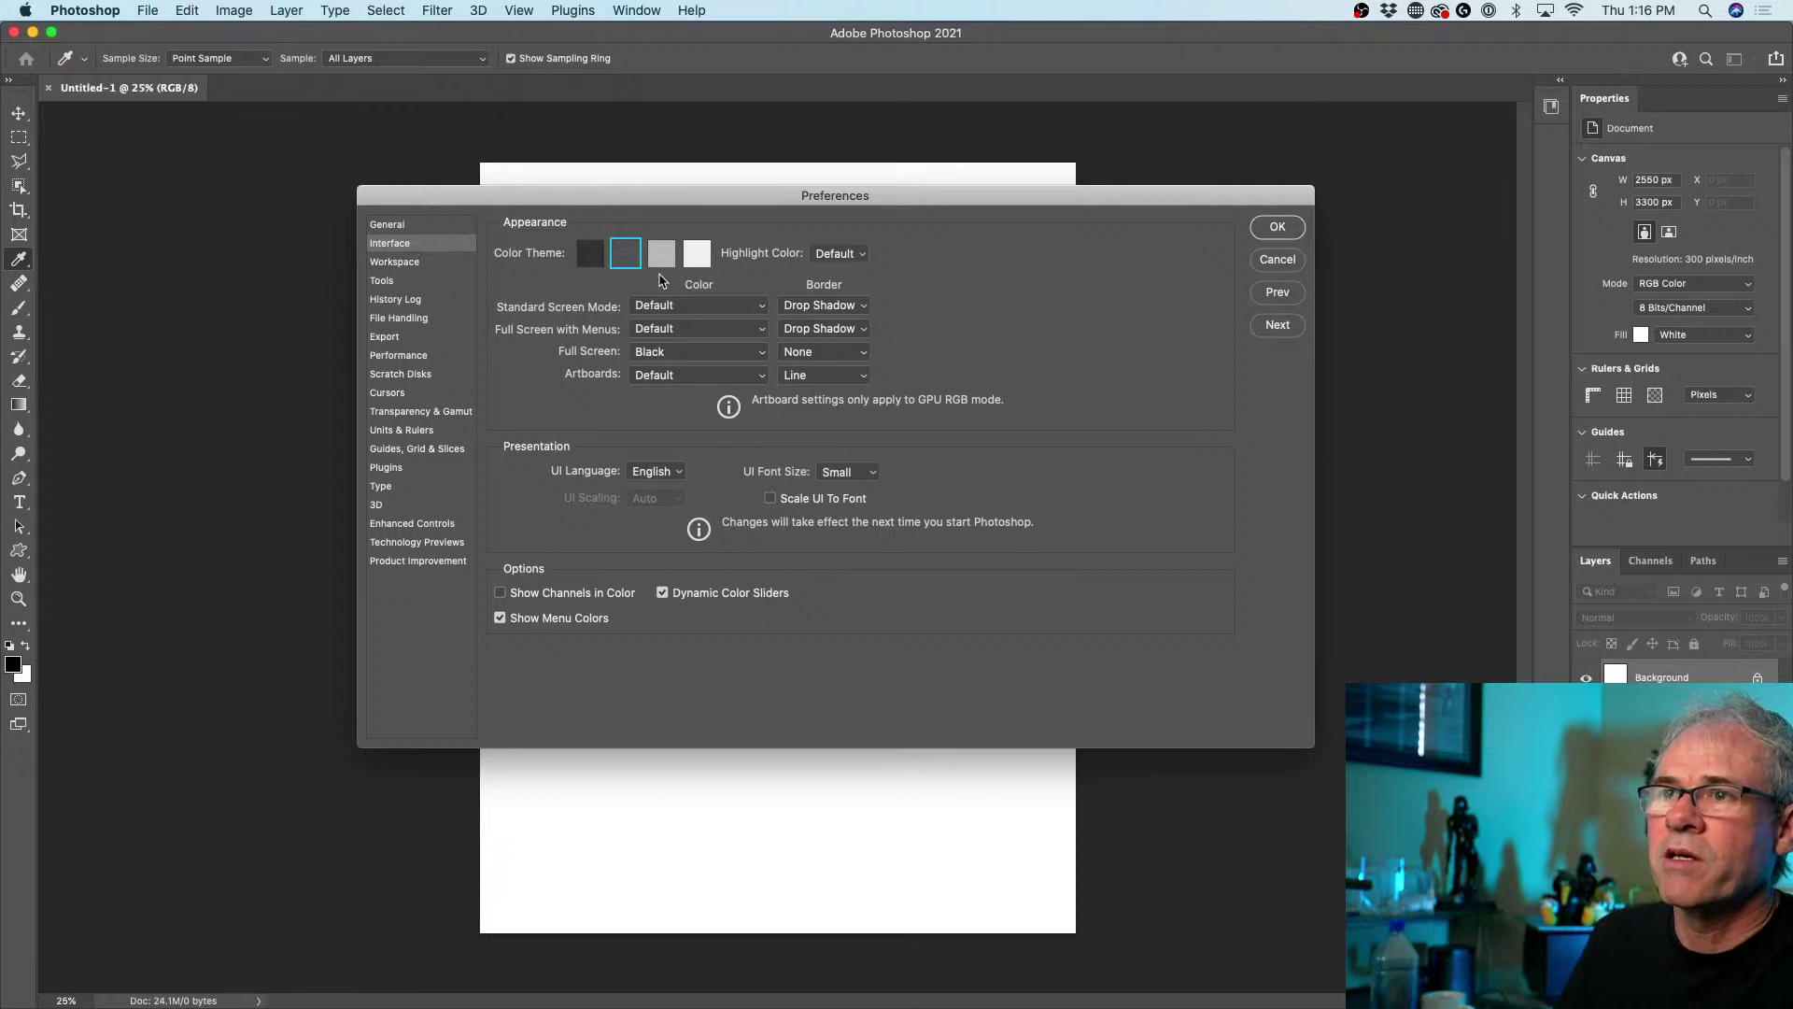
- Try the darkest, lightest and light gray color themes, and go back to the second-darkest theme
left_click(590, 258)
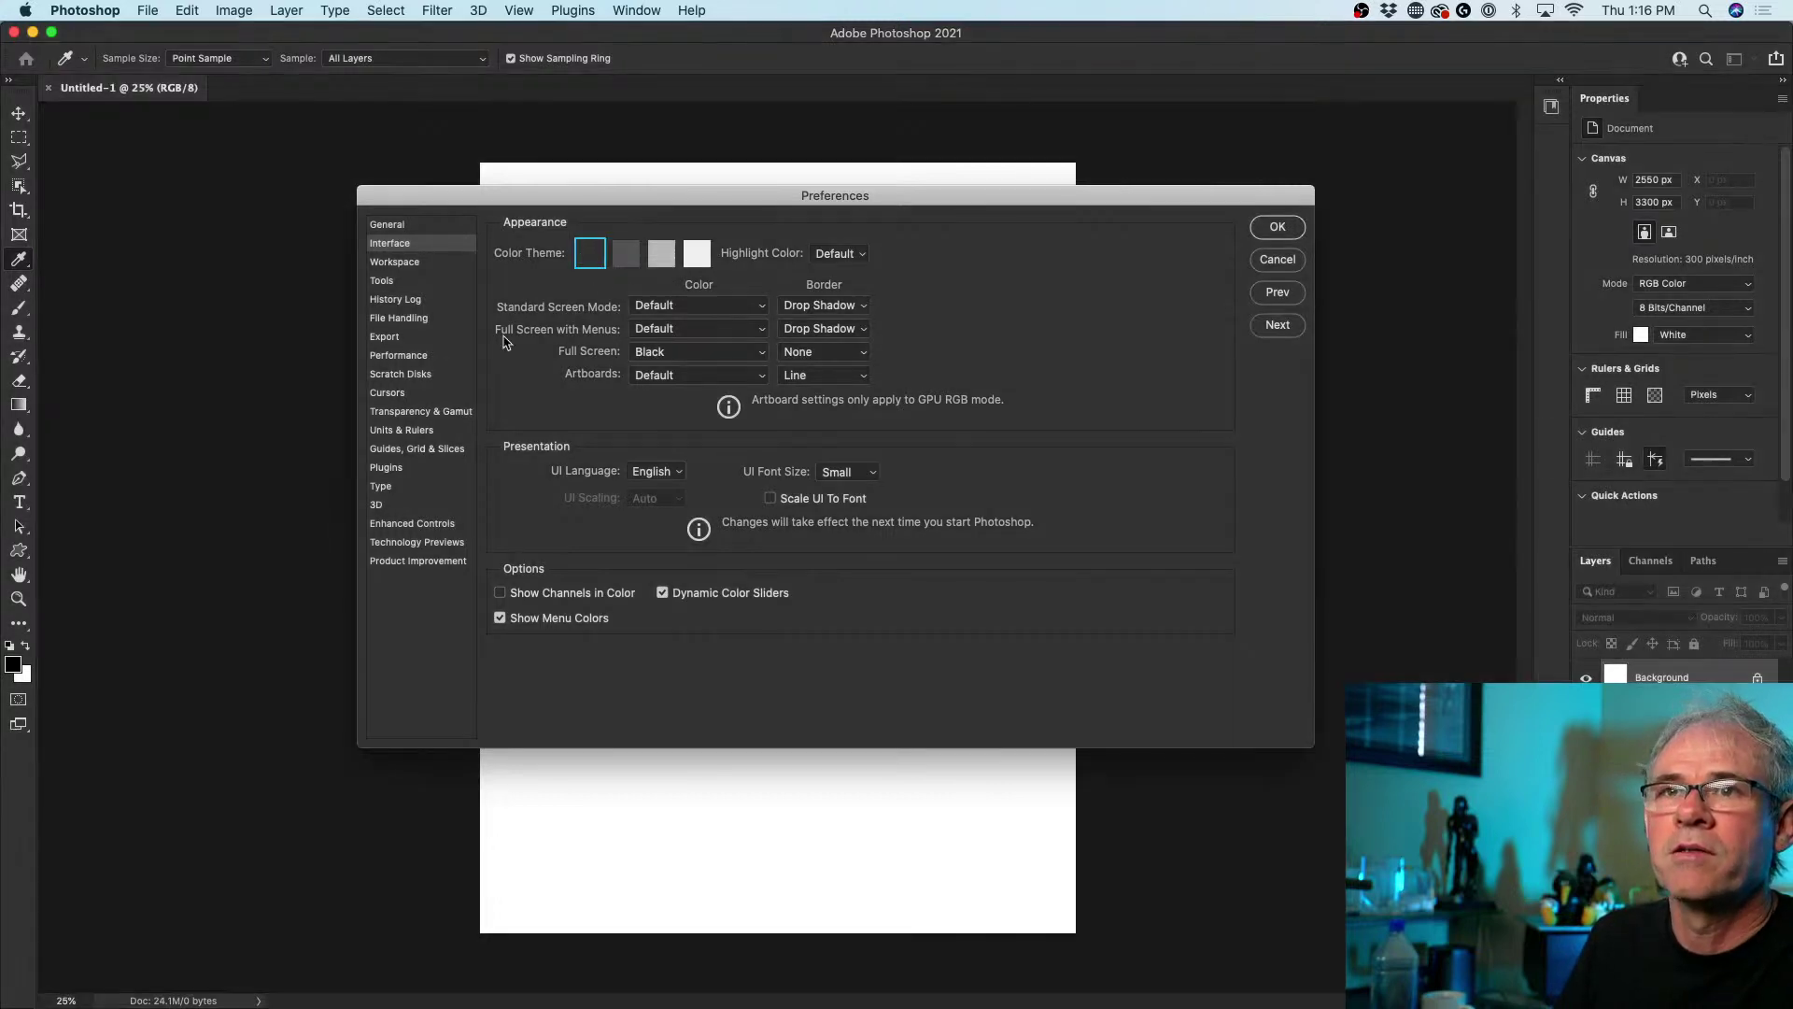
left_click(630, 263)
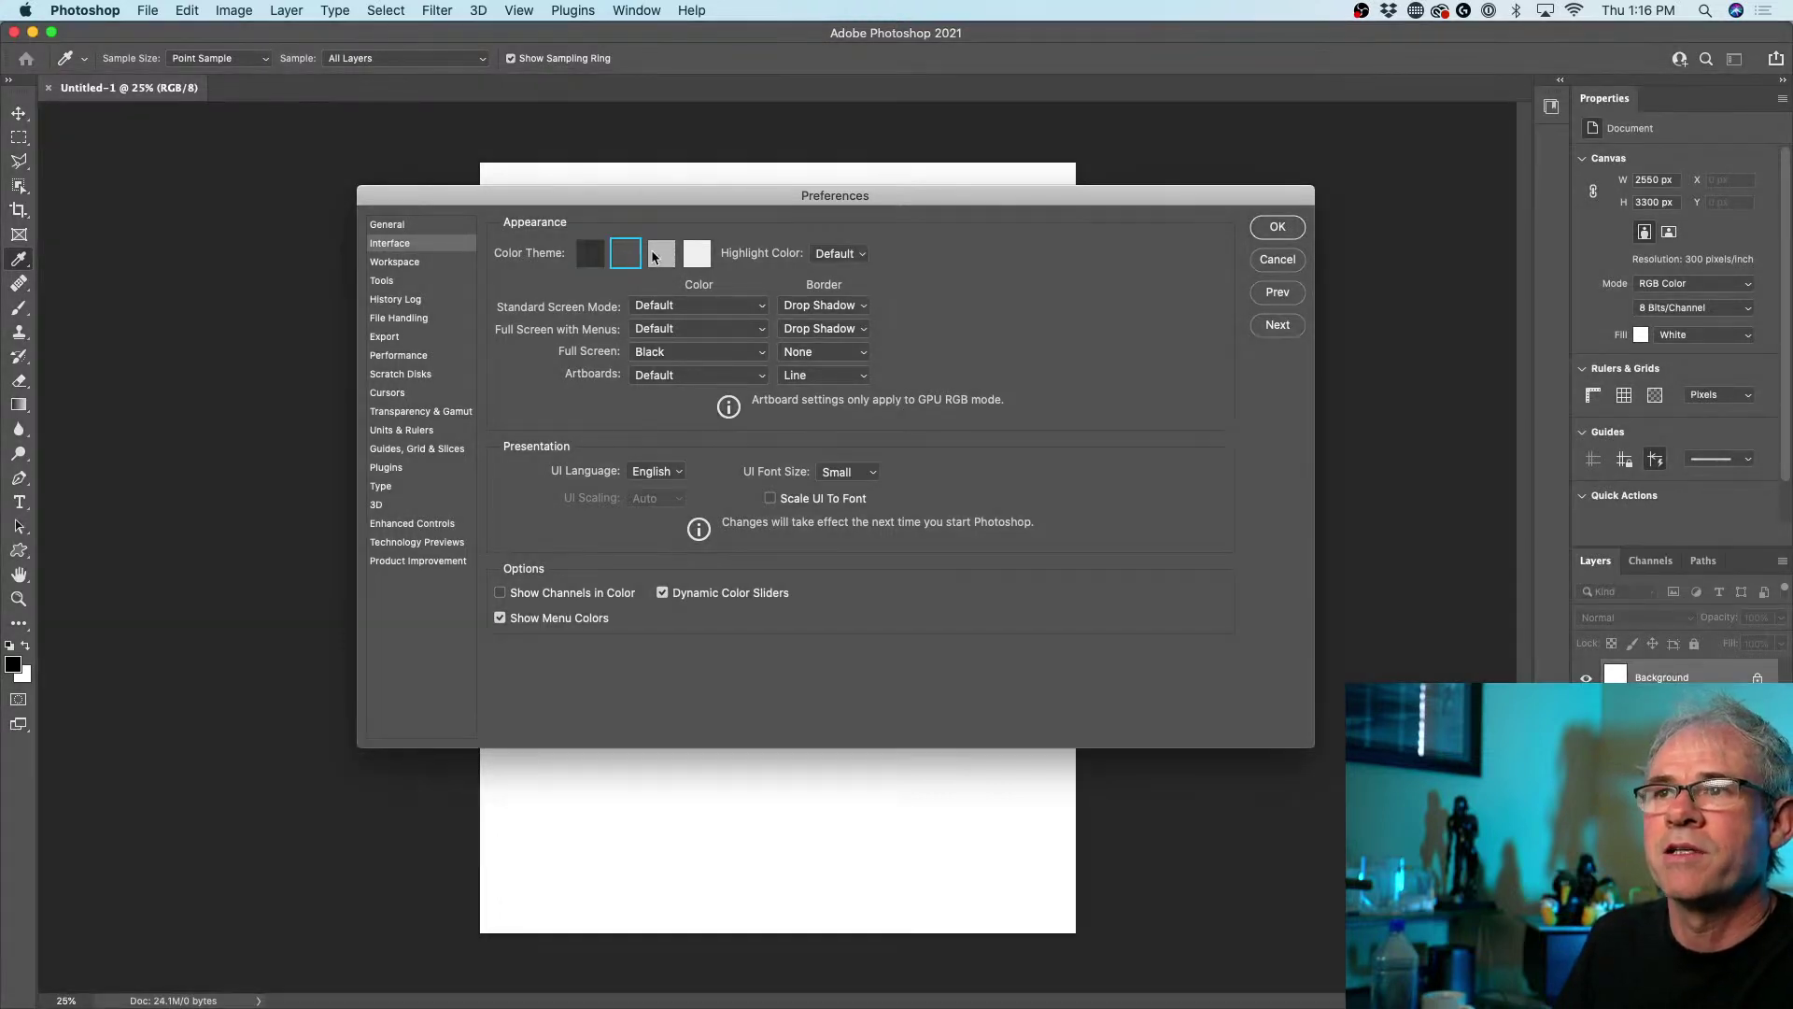
left_click(696, 255)
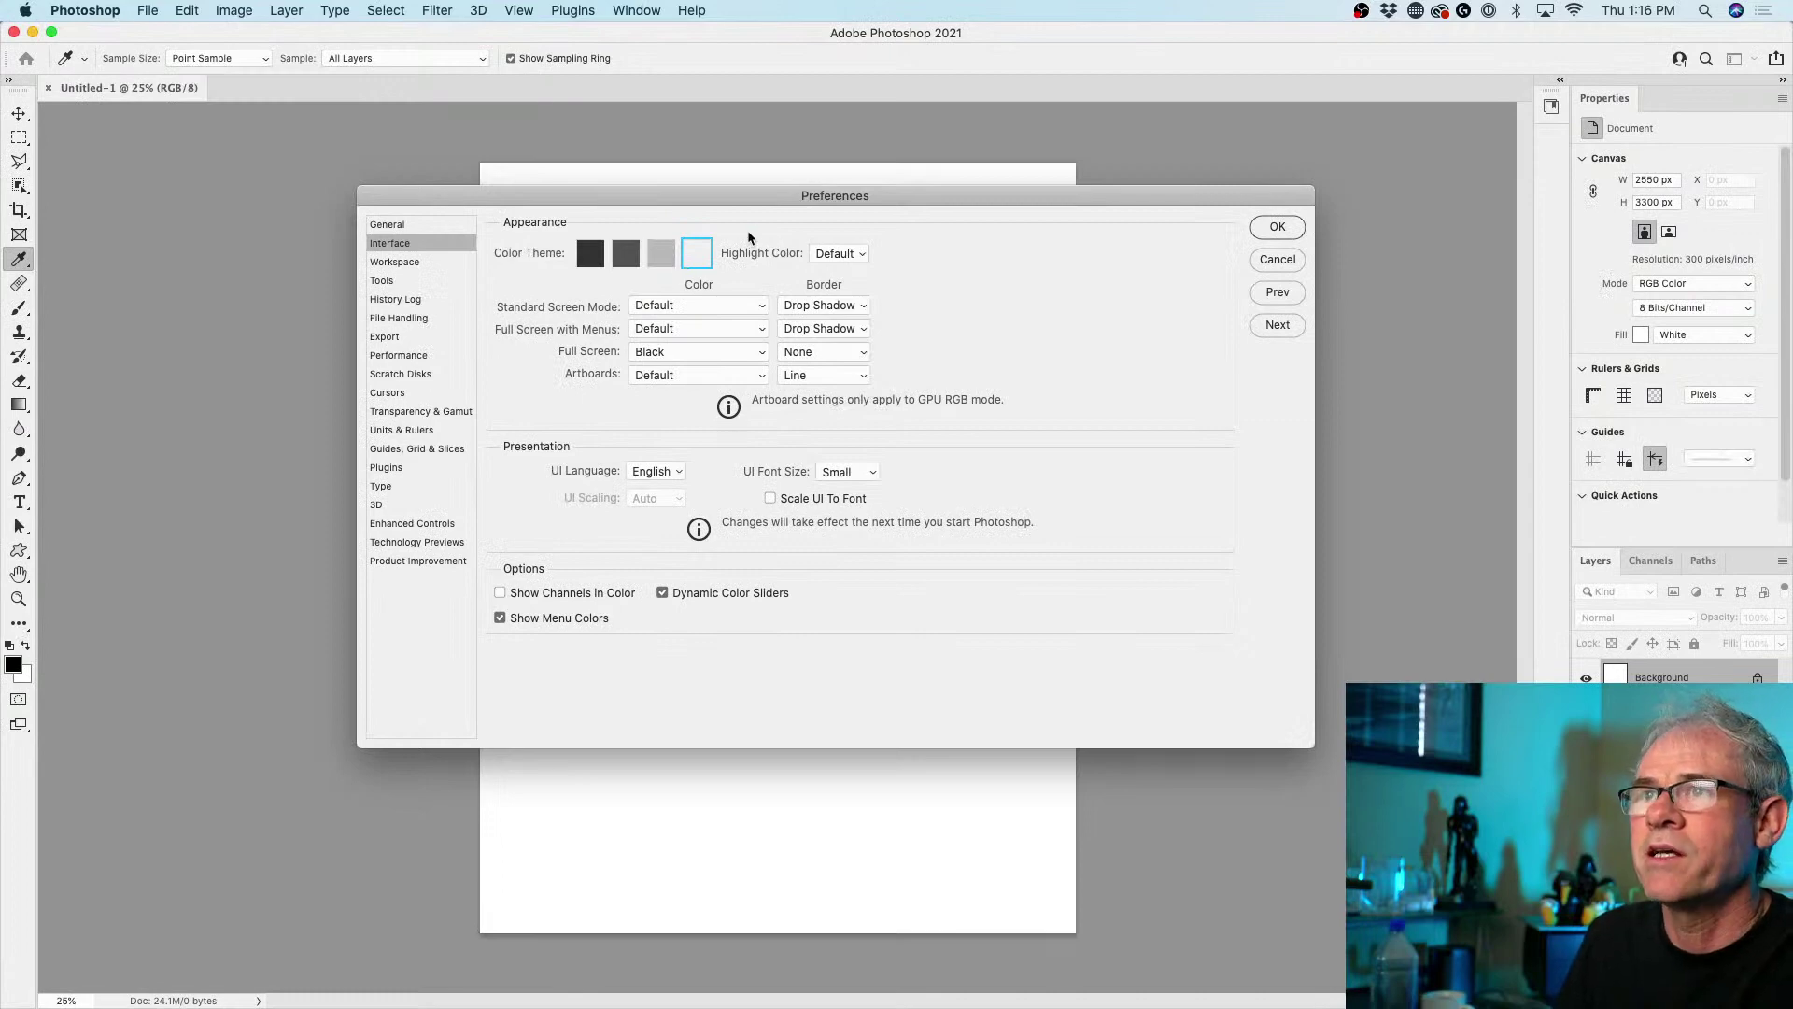
left_click(663, 255)
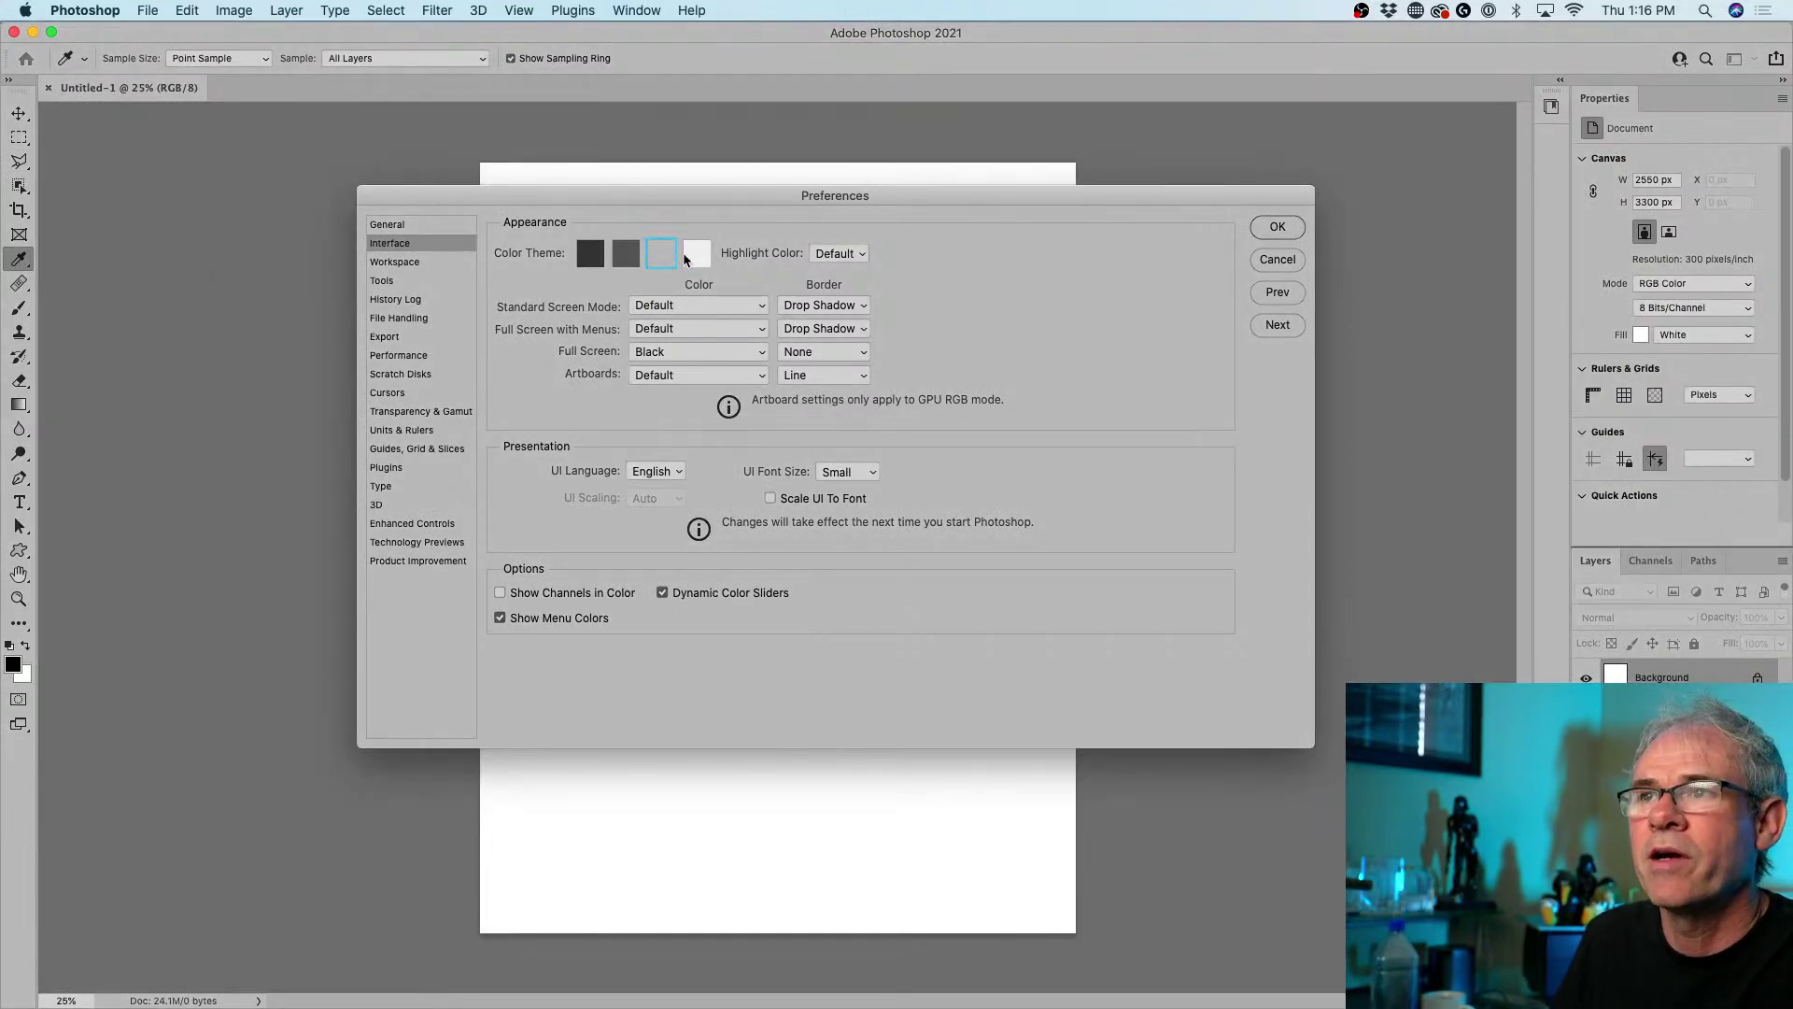
left_click(694, 259)
left_click(634, 260)
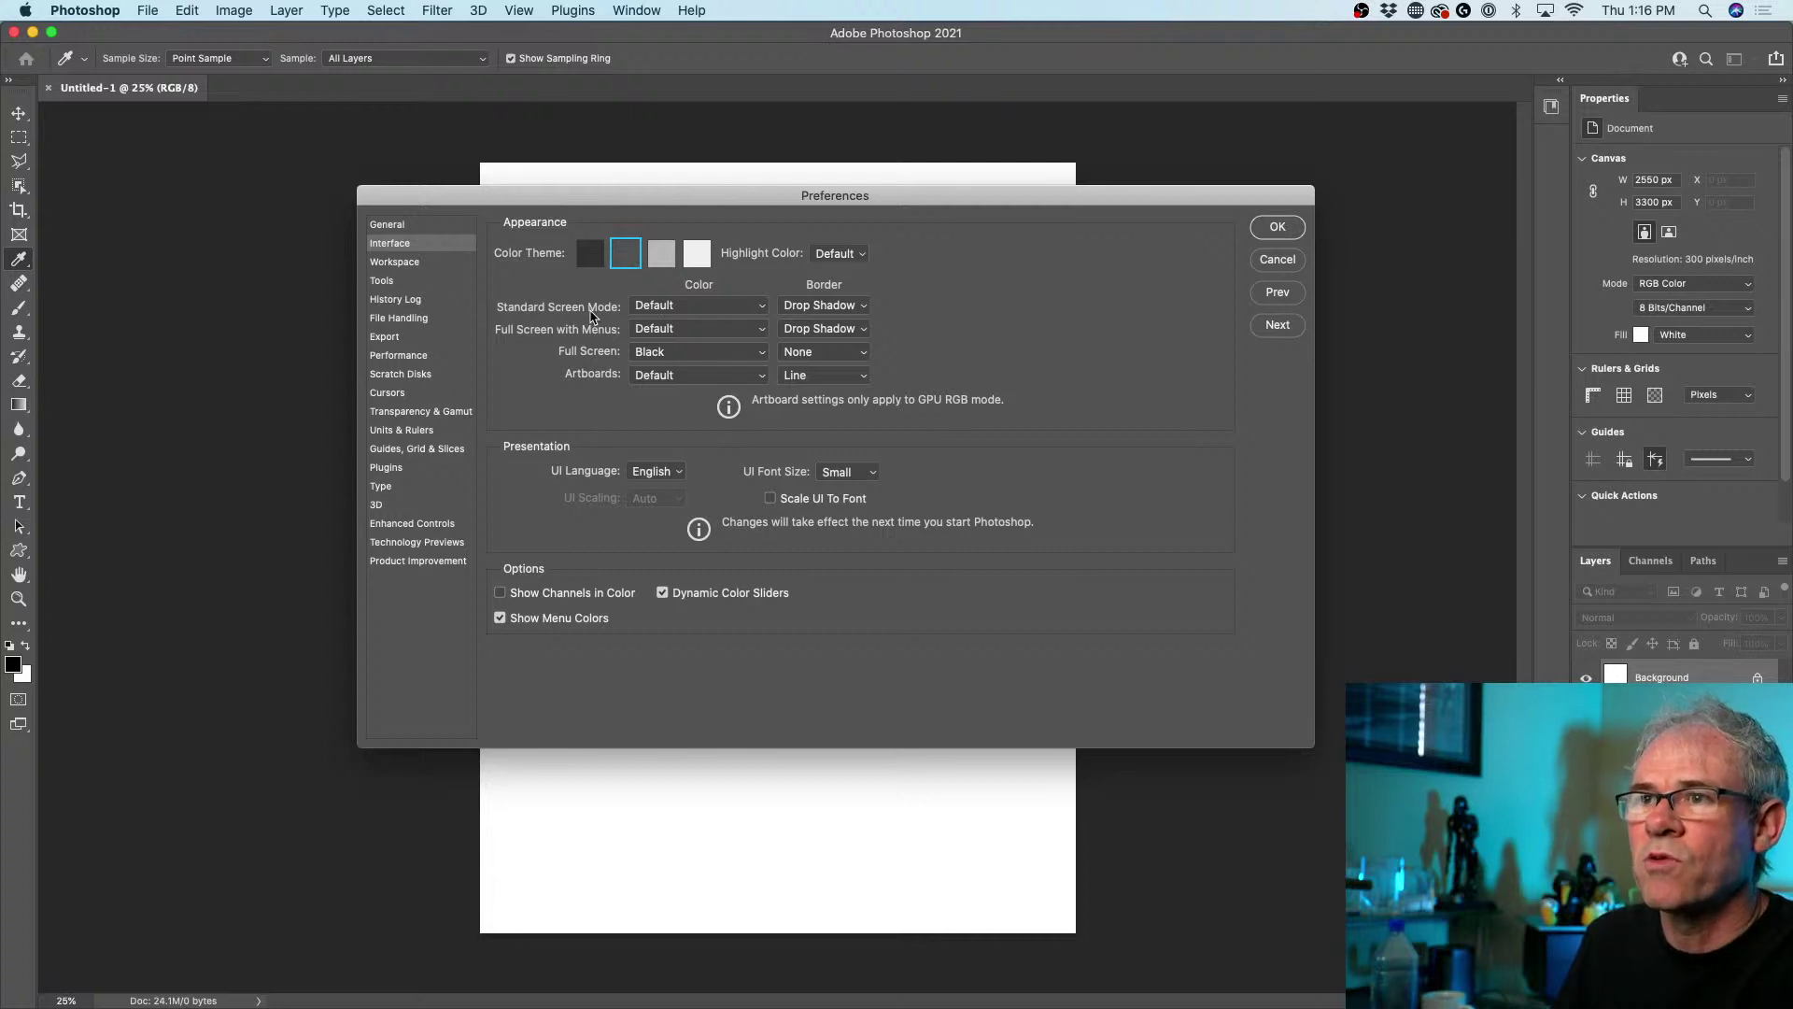
- Look through the Highlight Color choices and the Full Screen background color choices without changing either
left_click(850, 261)
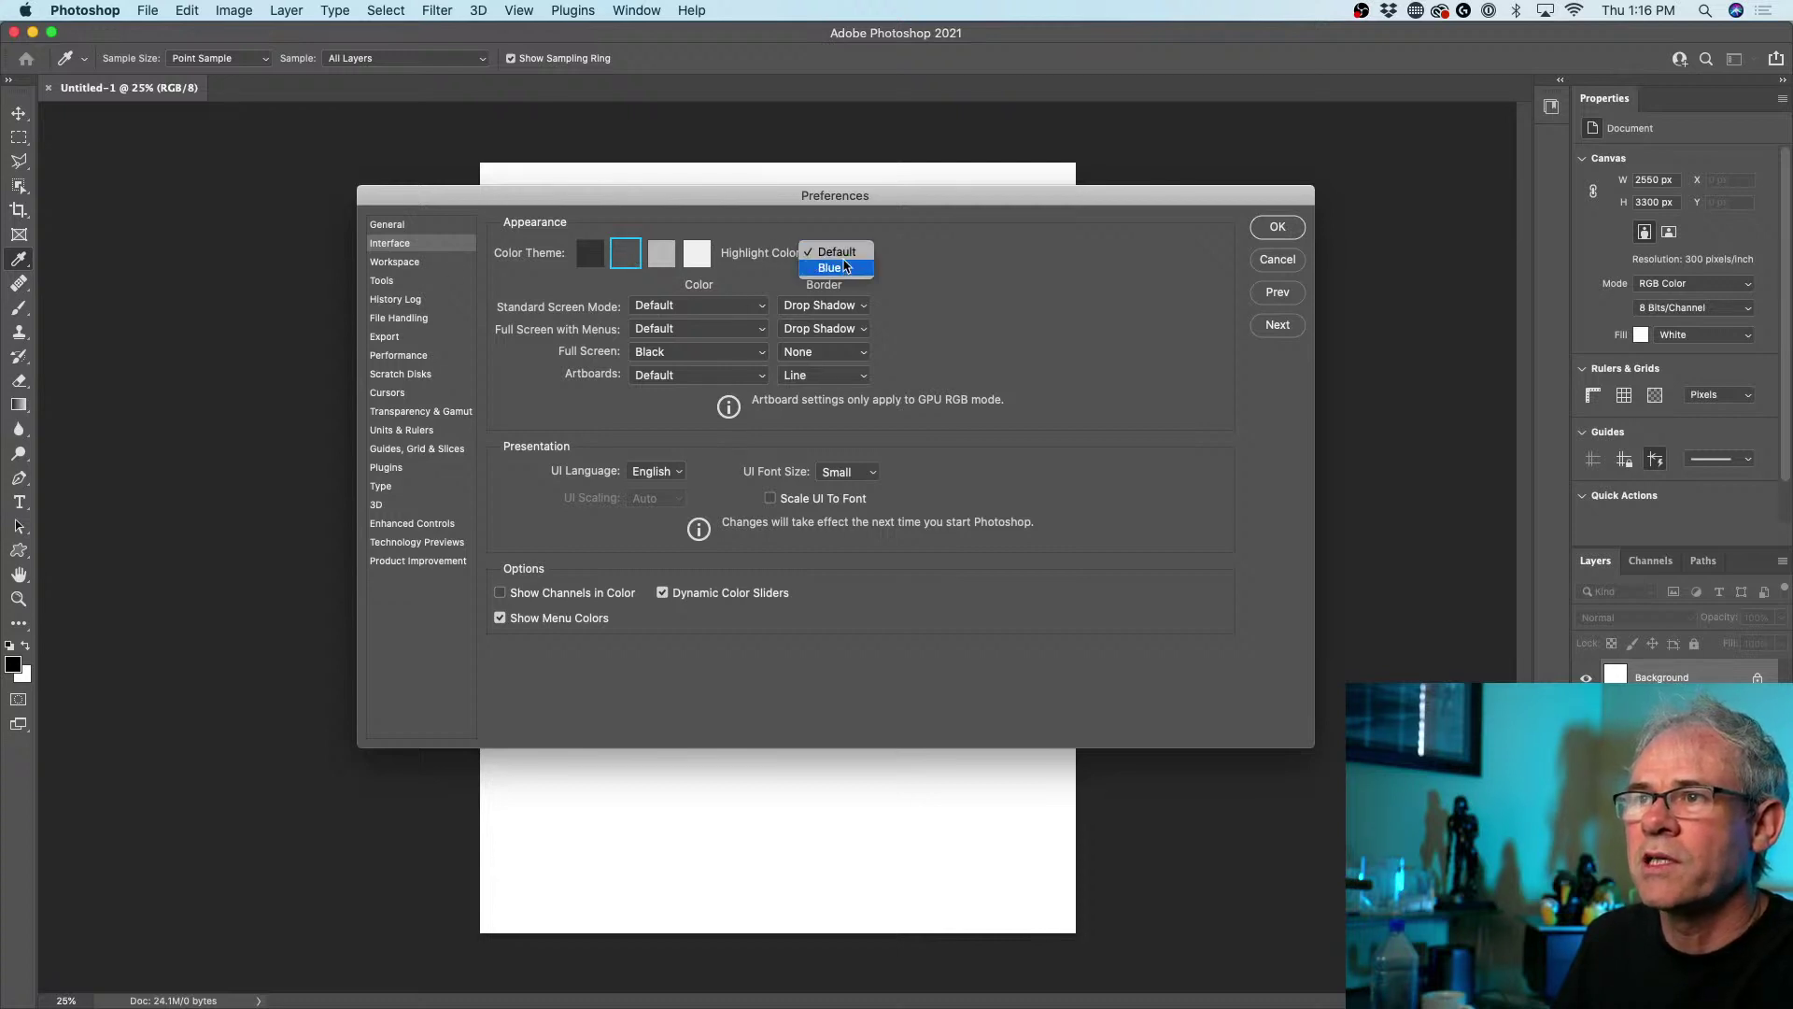
left_click(942, 262)
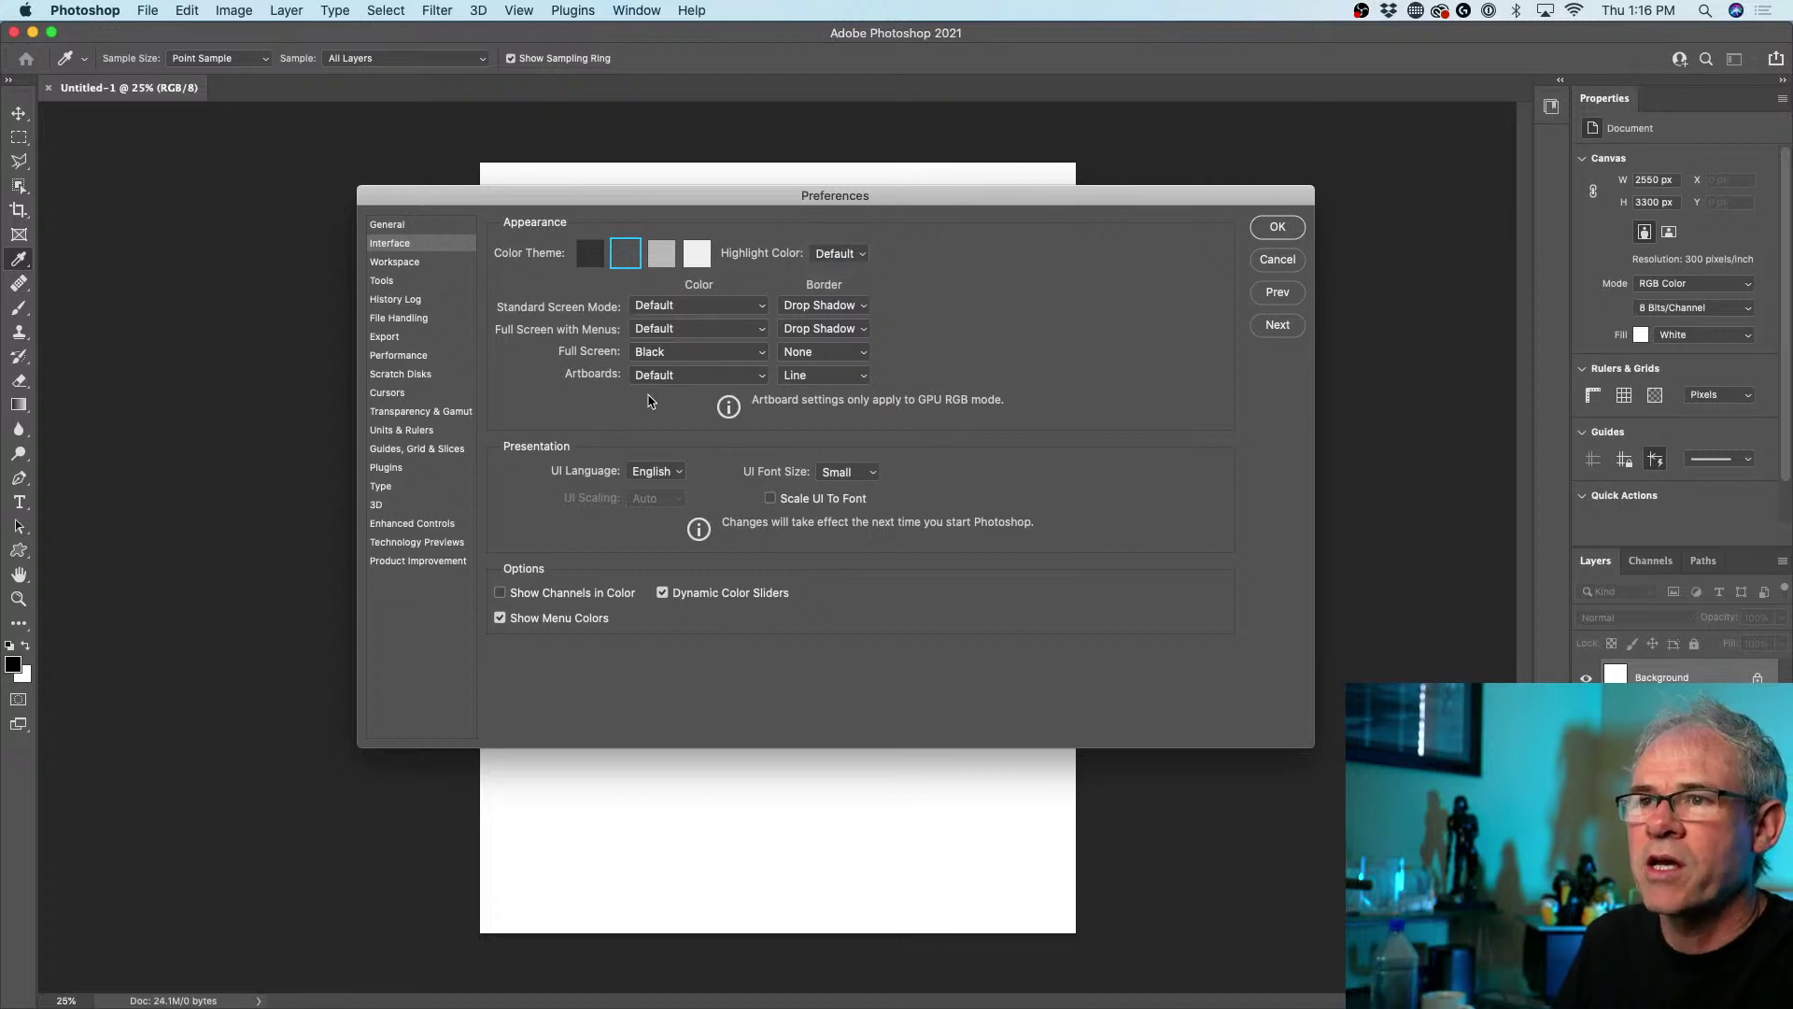
left_click(690, 355)
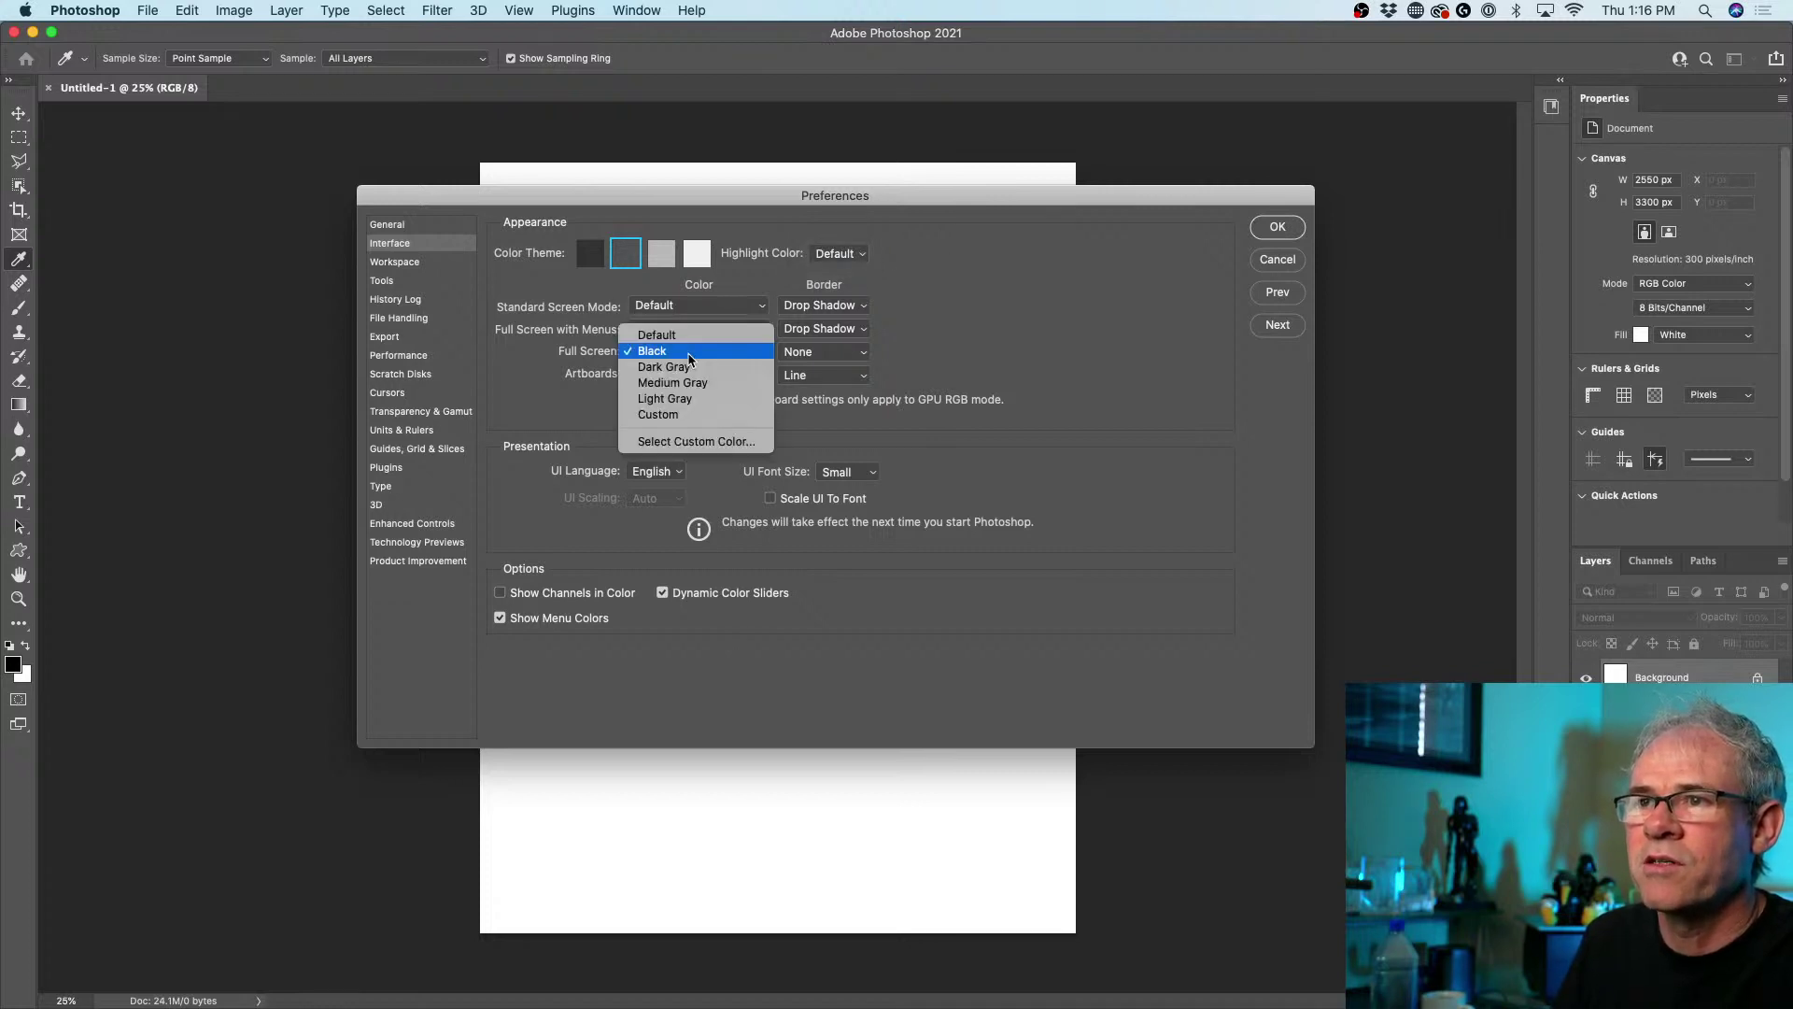
left_click(1093, 301)
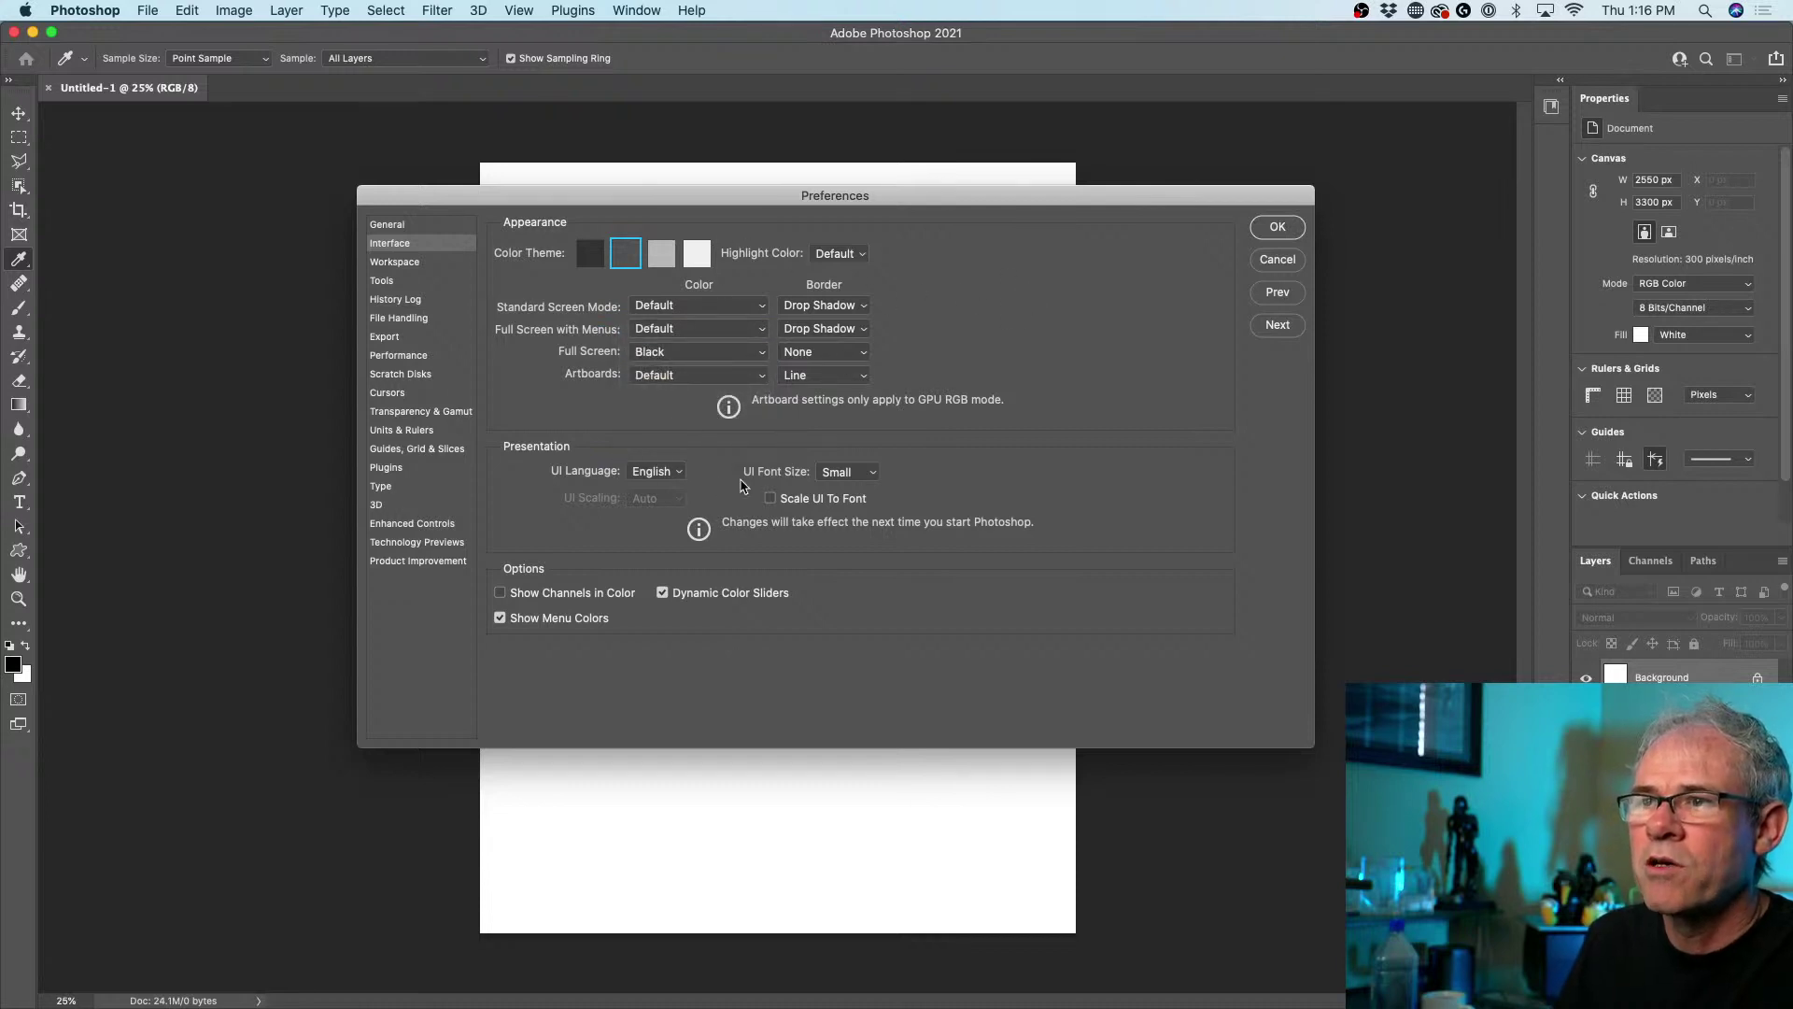
- Set the UI Font Size to Medium, turn on Scale UI To Font, and apply the preferences with Dynamic Color Sliders enabled
left_click(834, 473)
left_click(841, 487)
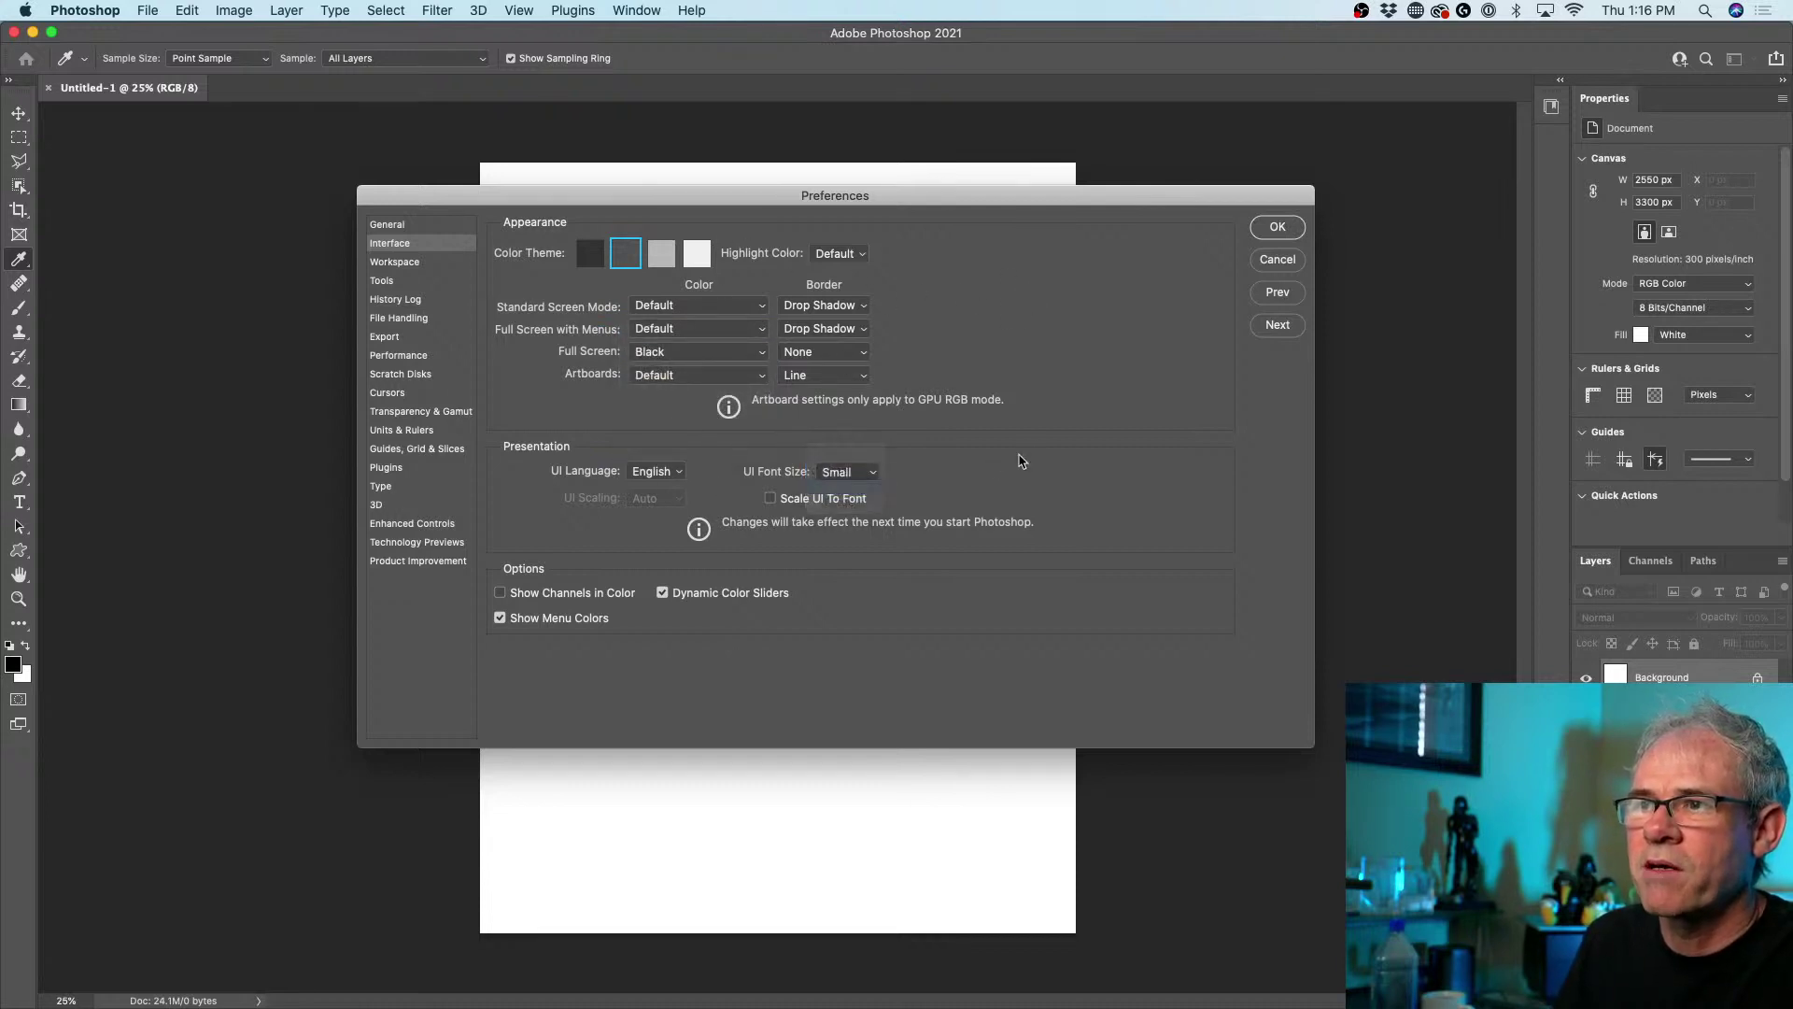
left_click(818, 500)
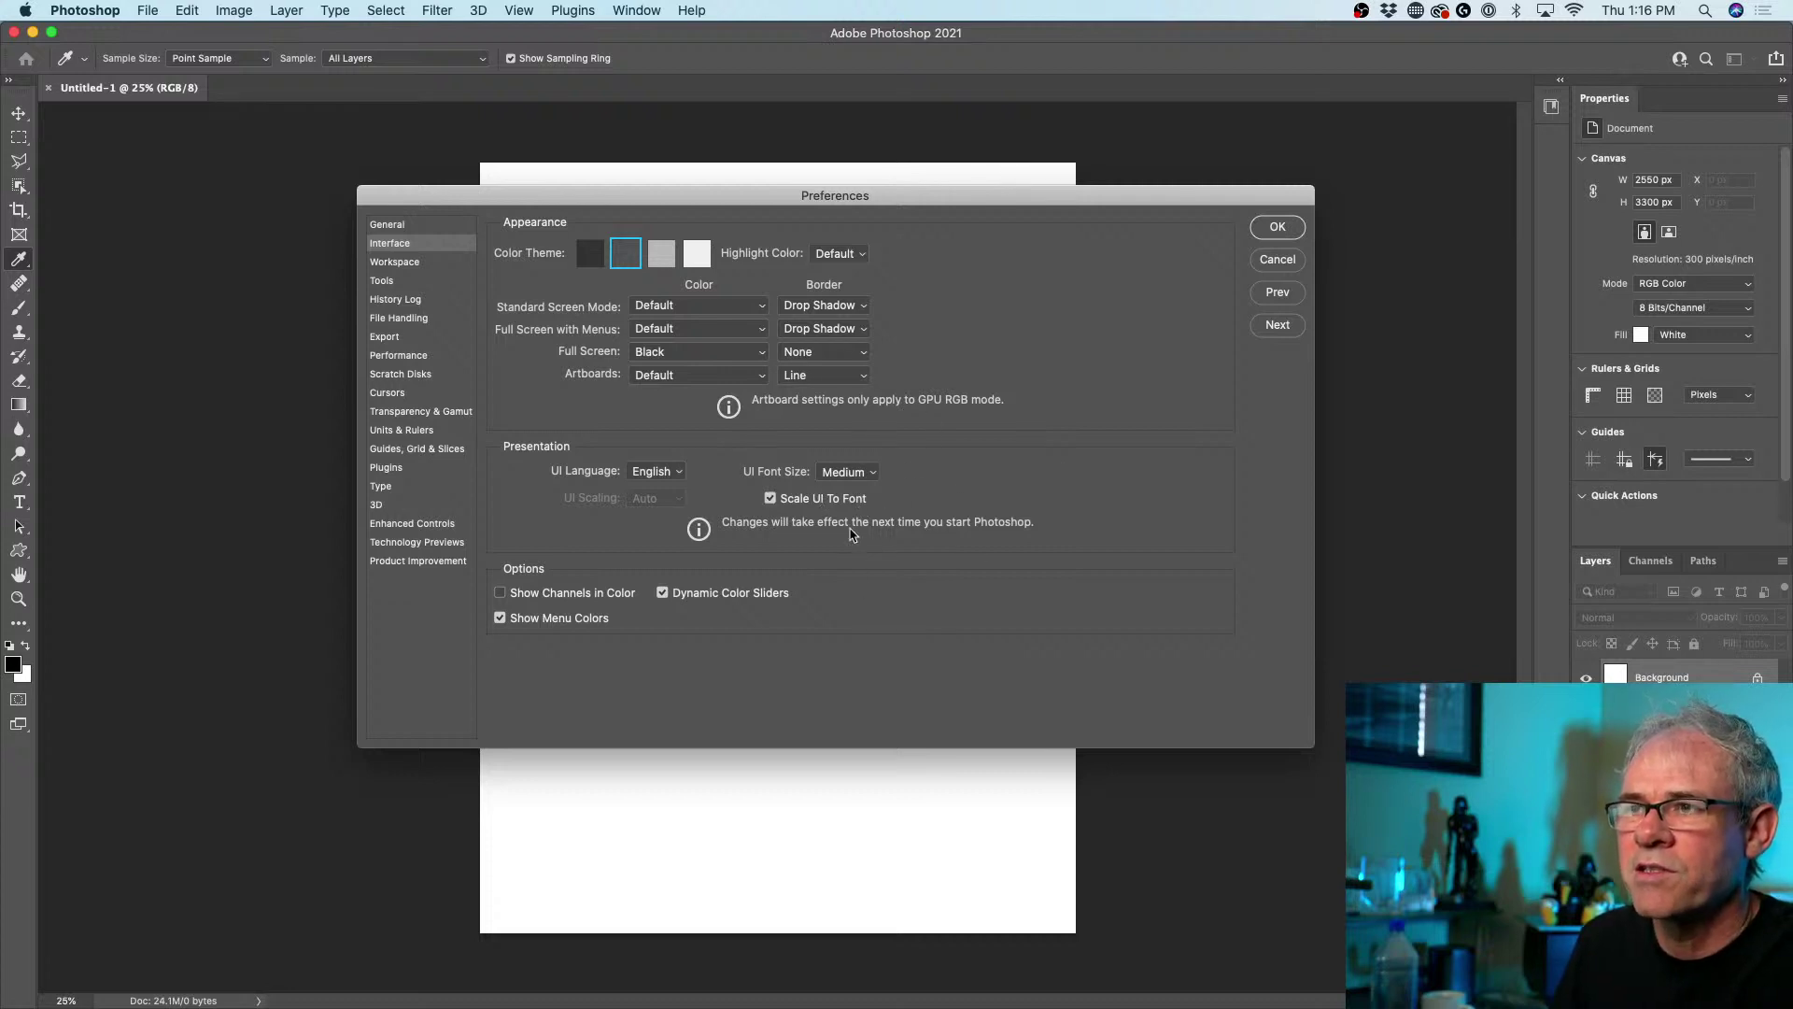
left_click(871, 472)
left_click(883, 628)
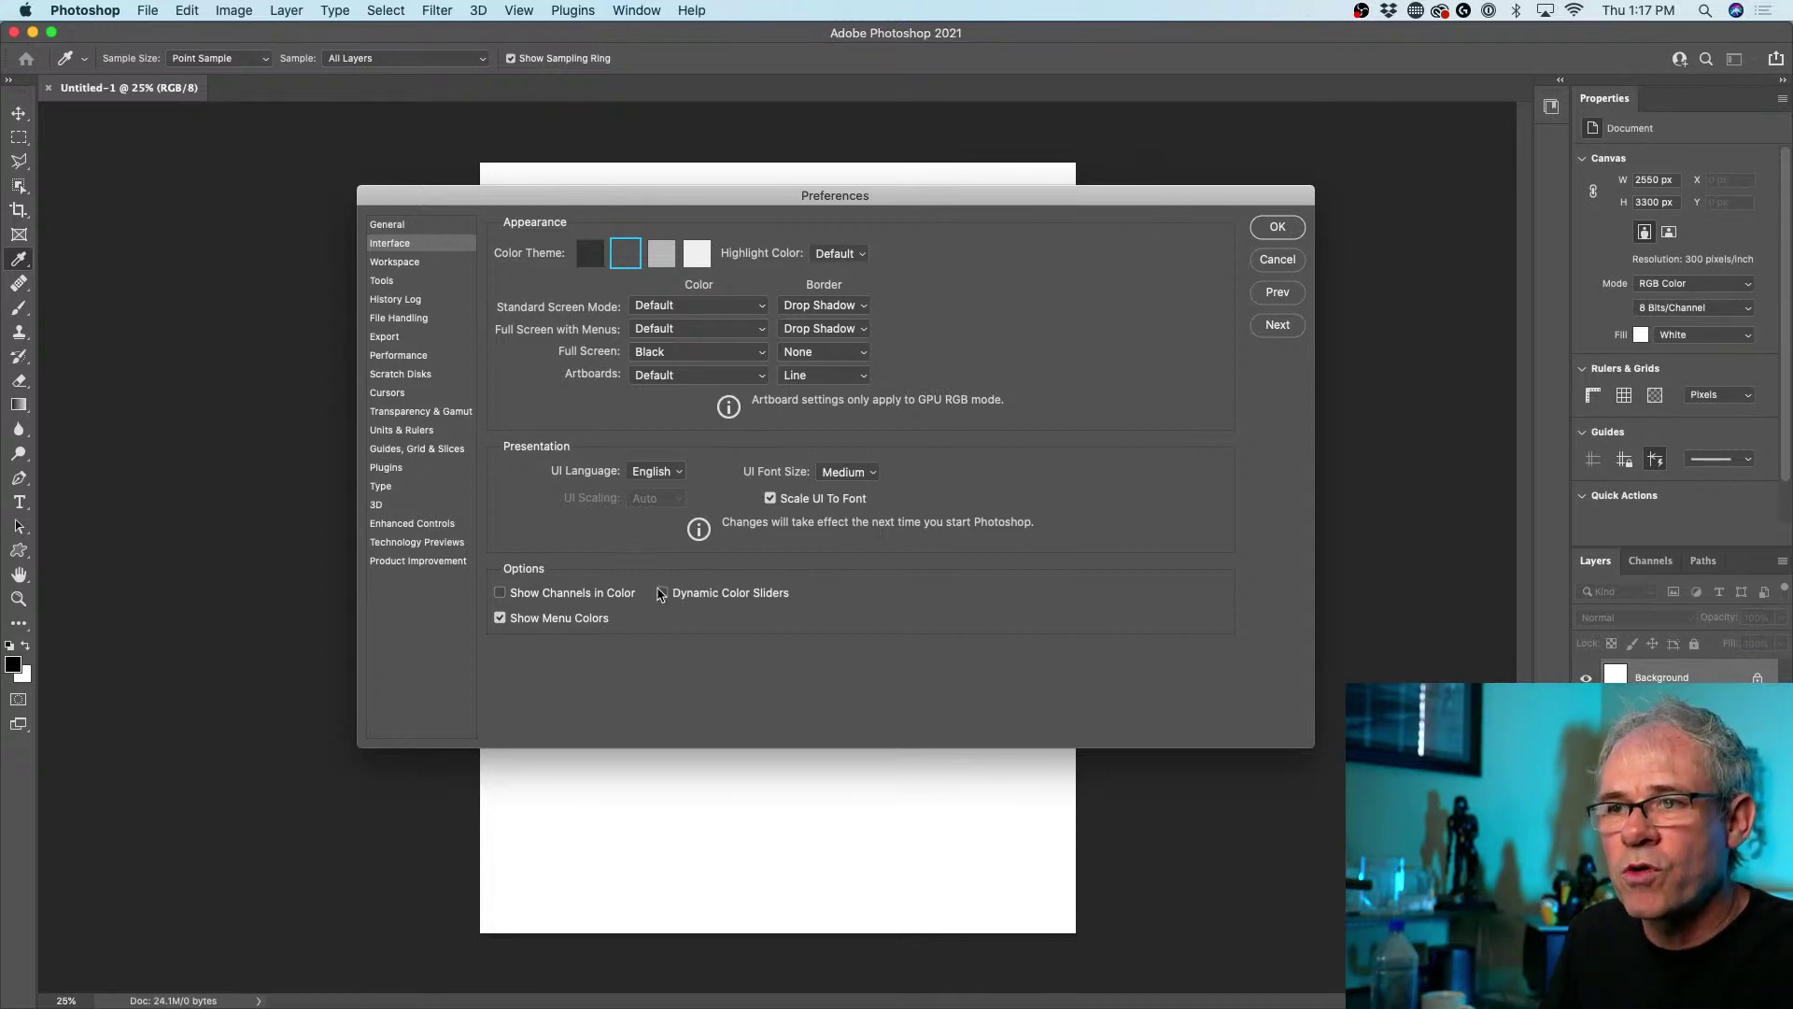
left_click(663, 593)
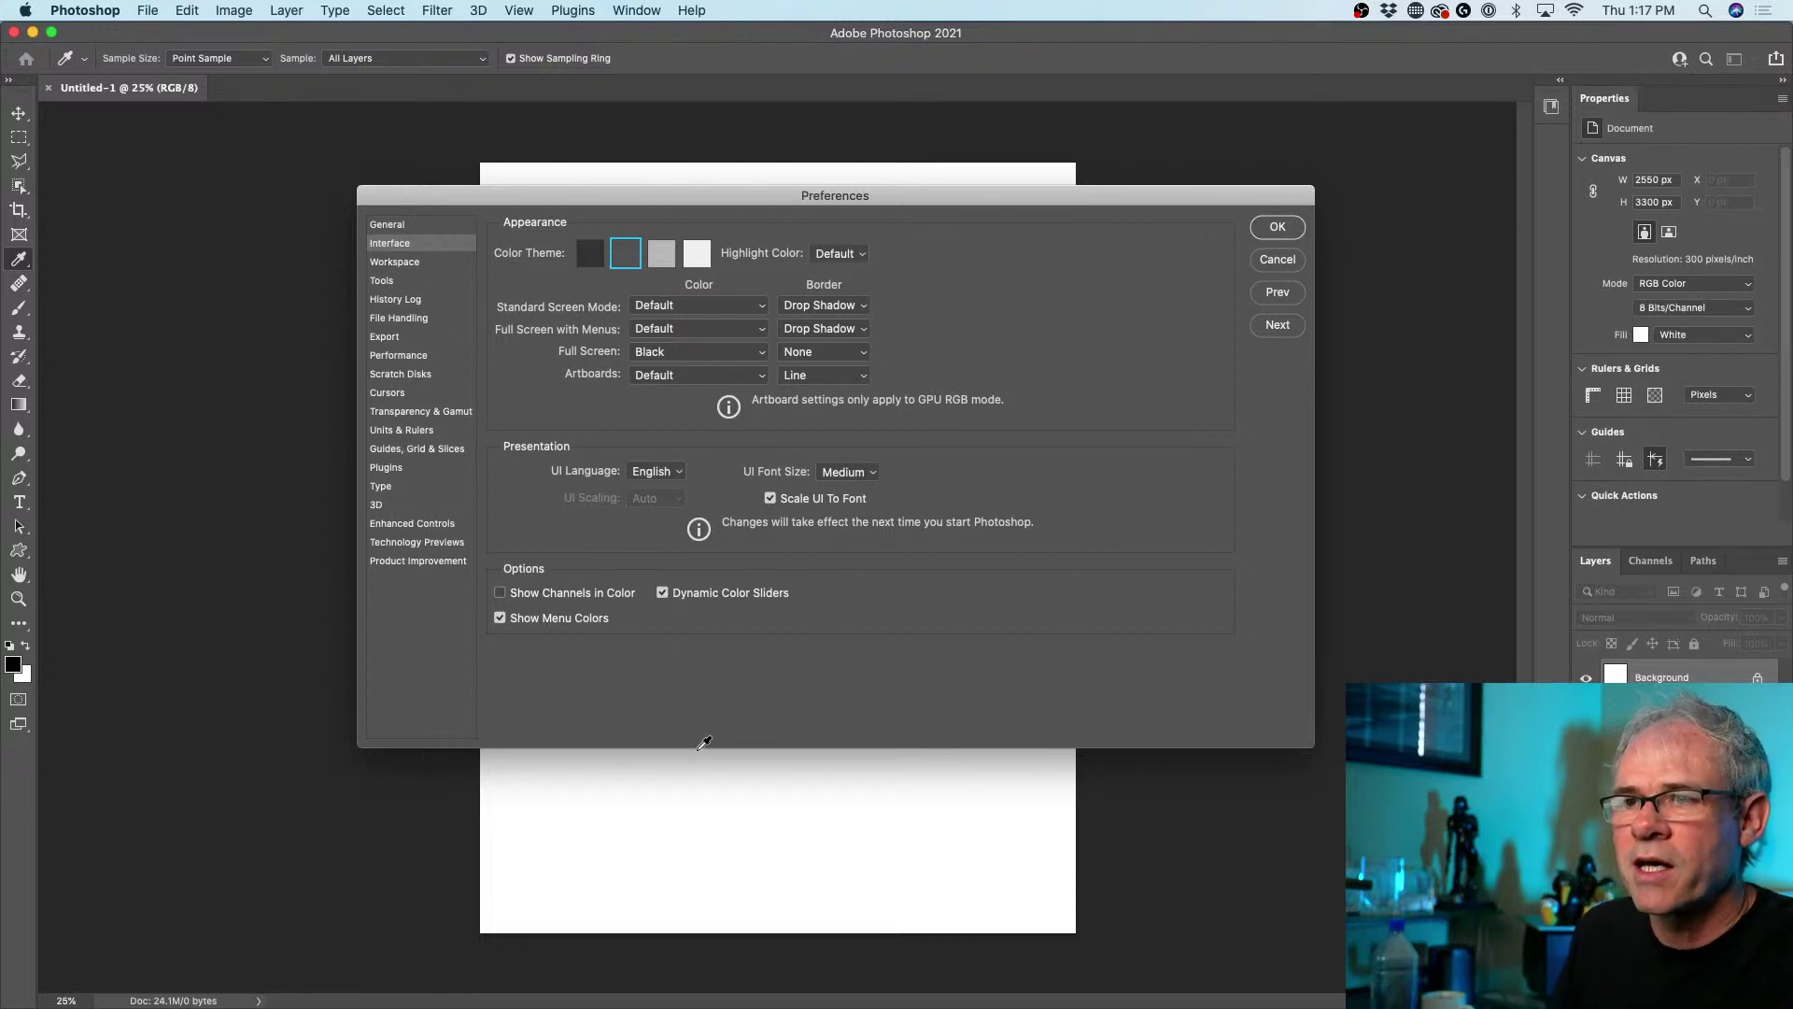
left_click(1277, 227)
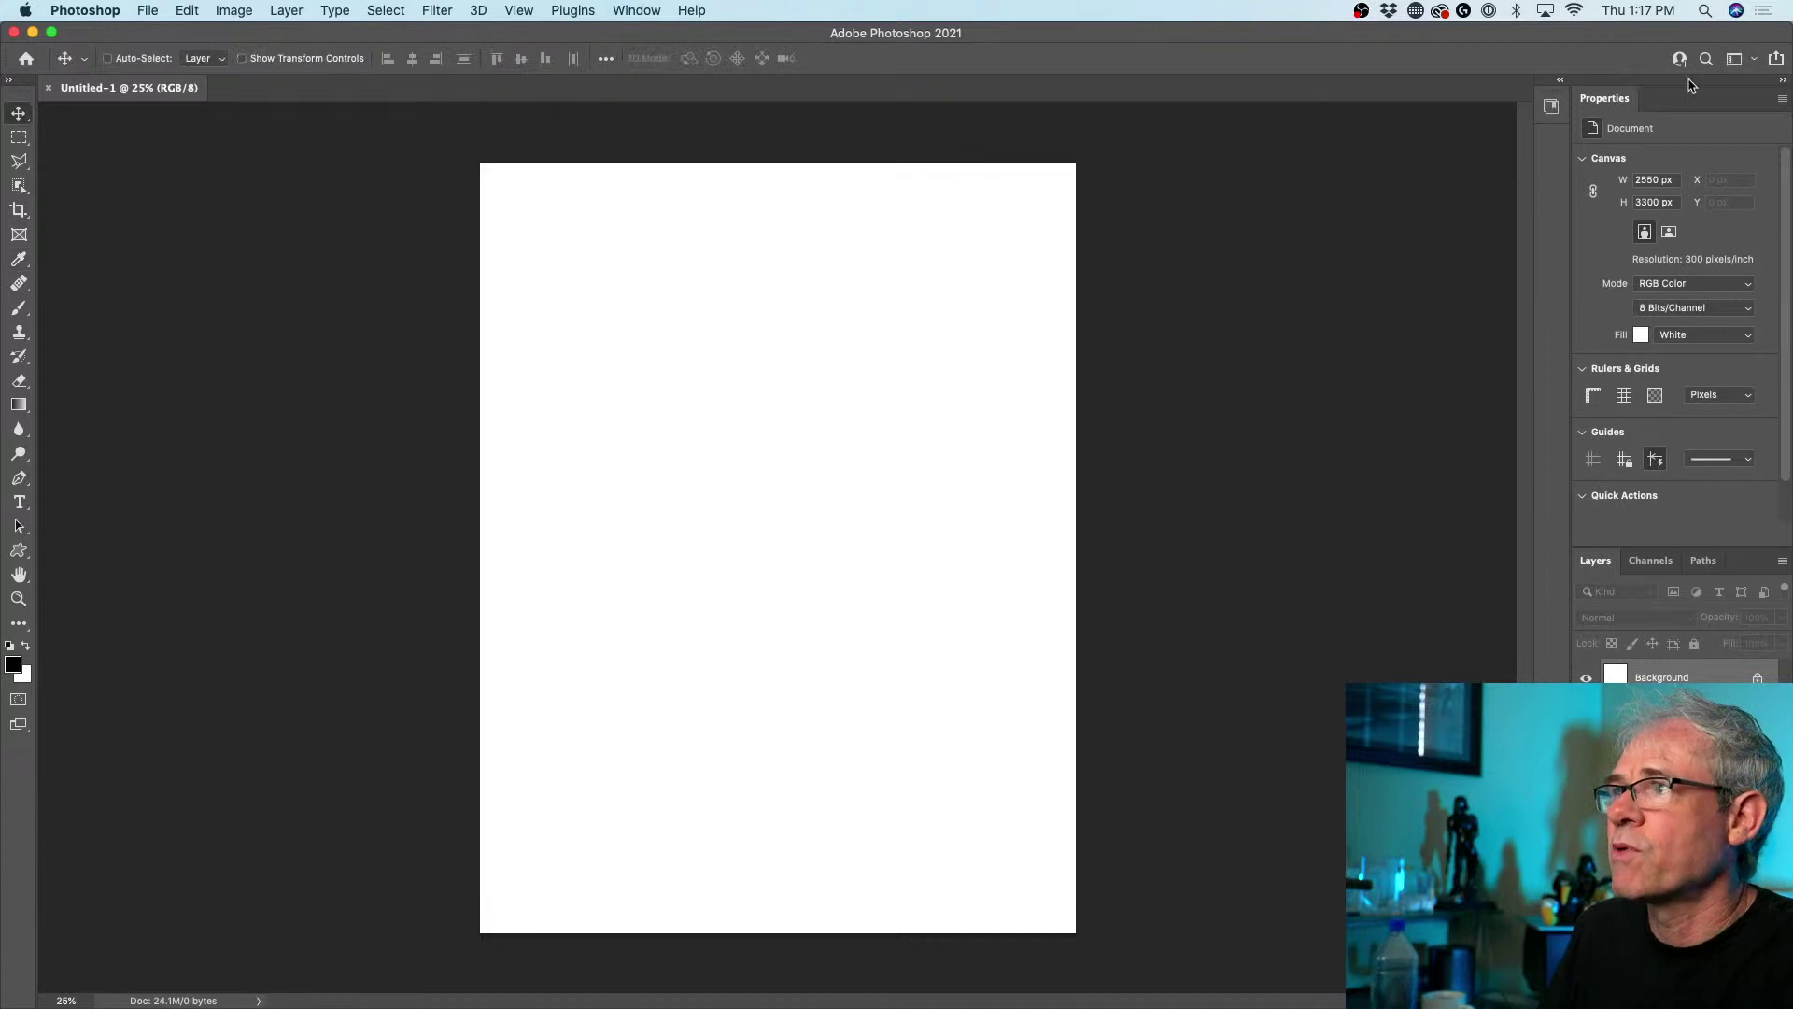
- Show the document's channels and open the recent file sunsetlaguna.jpg
left_click(1652, 561)
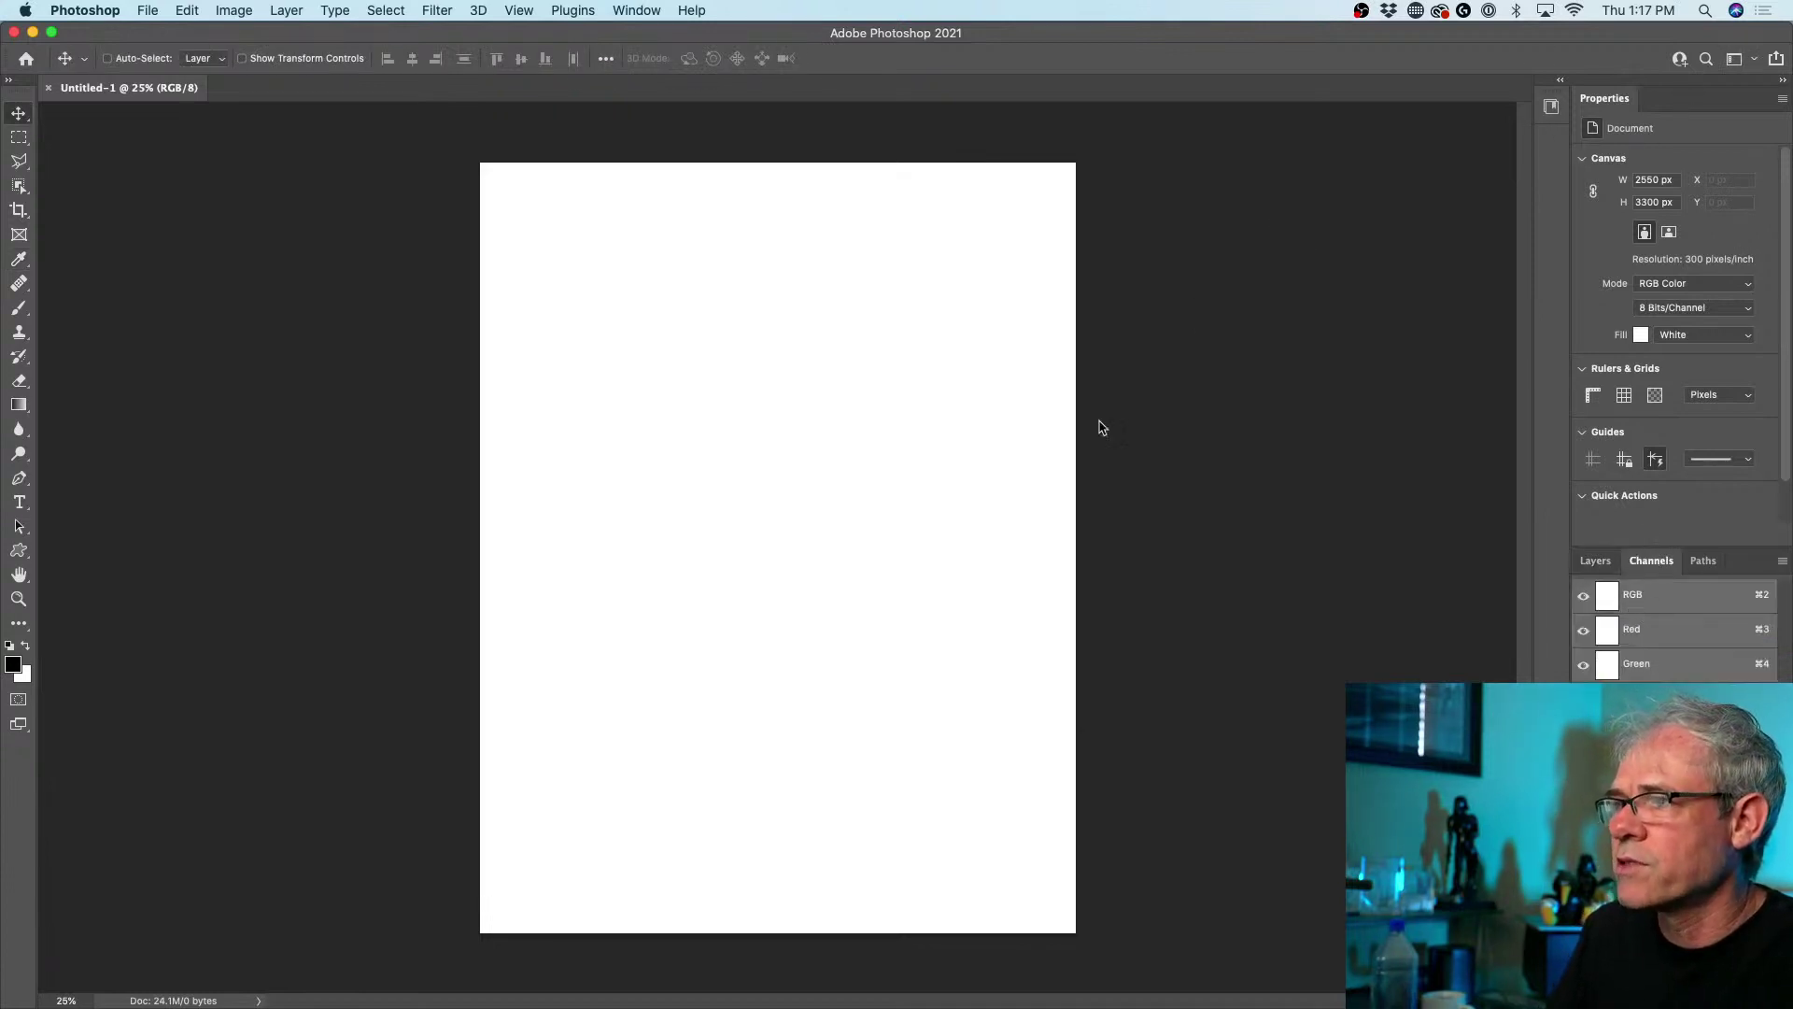
left_click(151, 10)
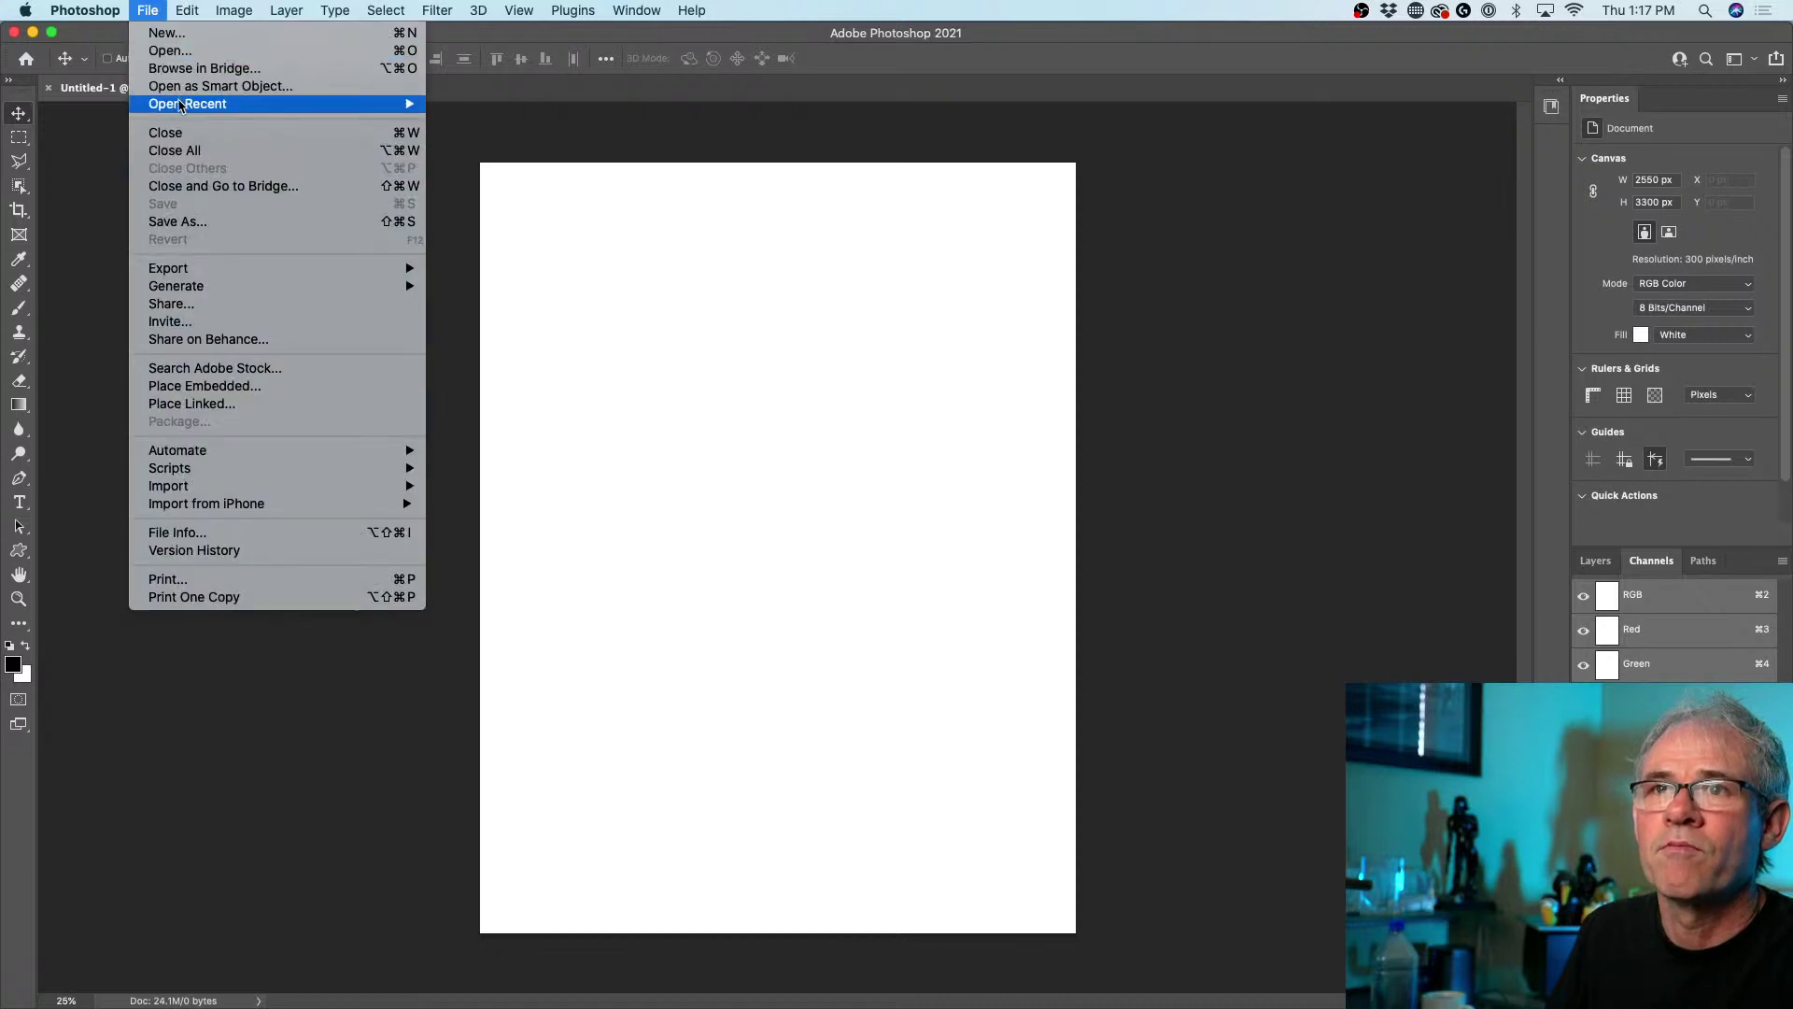
mouse_move(416, 104)
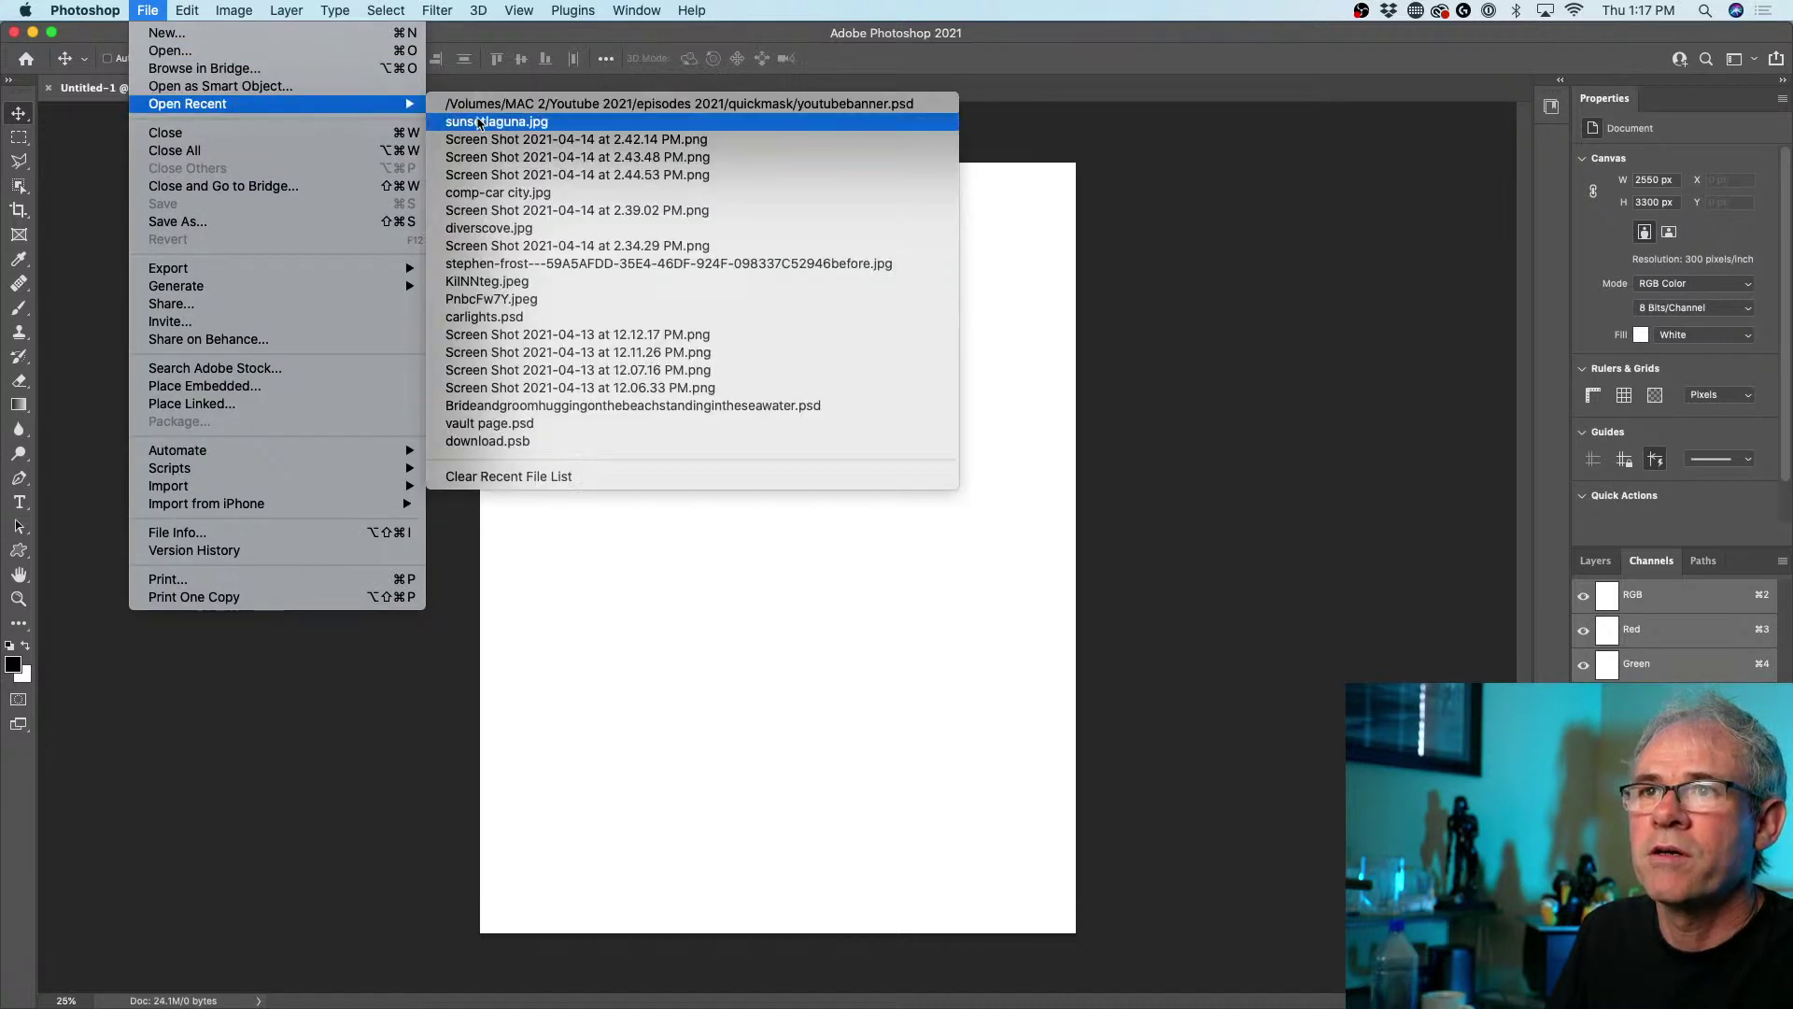
left_click(579, 130)
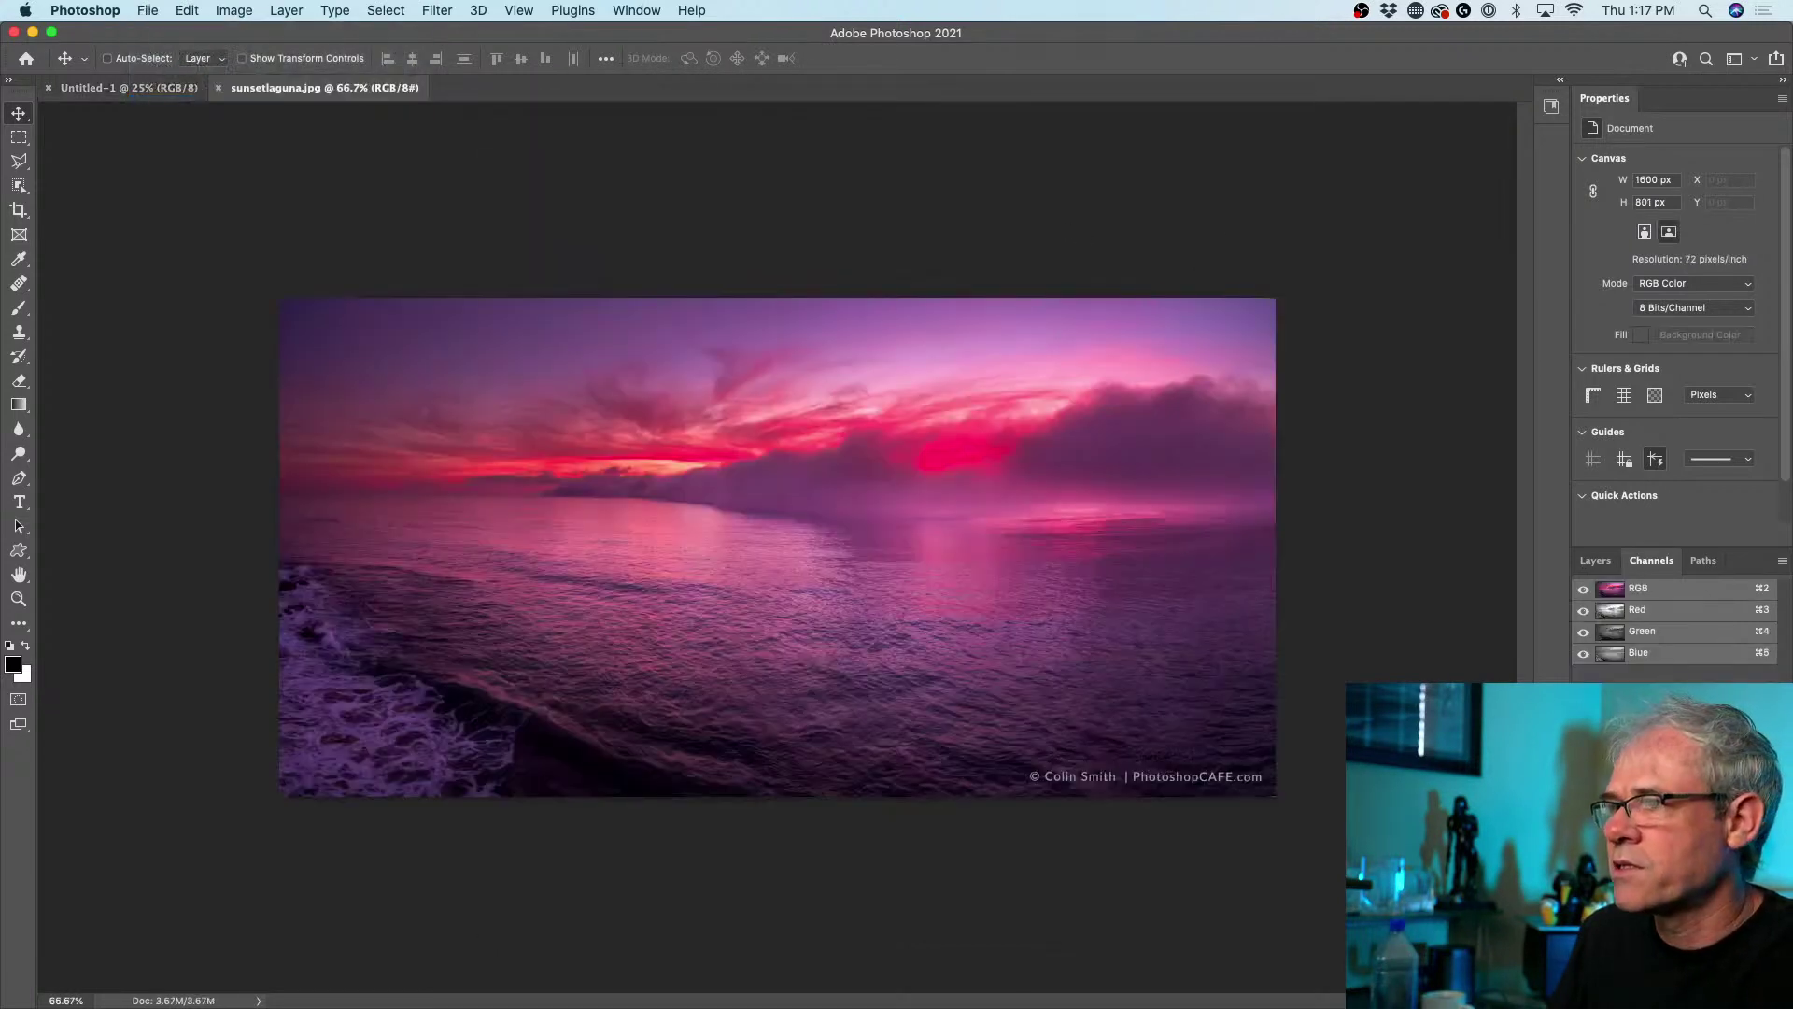
- View the Red, Green and Blue channels of the sunset image one at a time
left_click(1669, 612)
left_click(1674, 631)
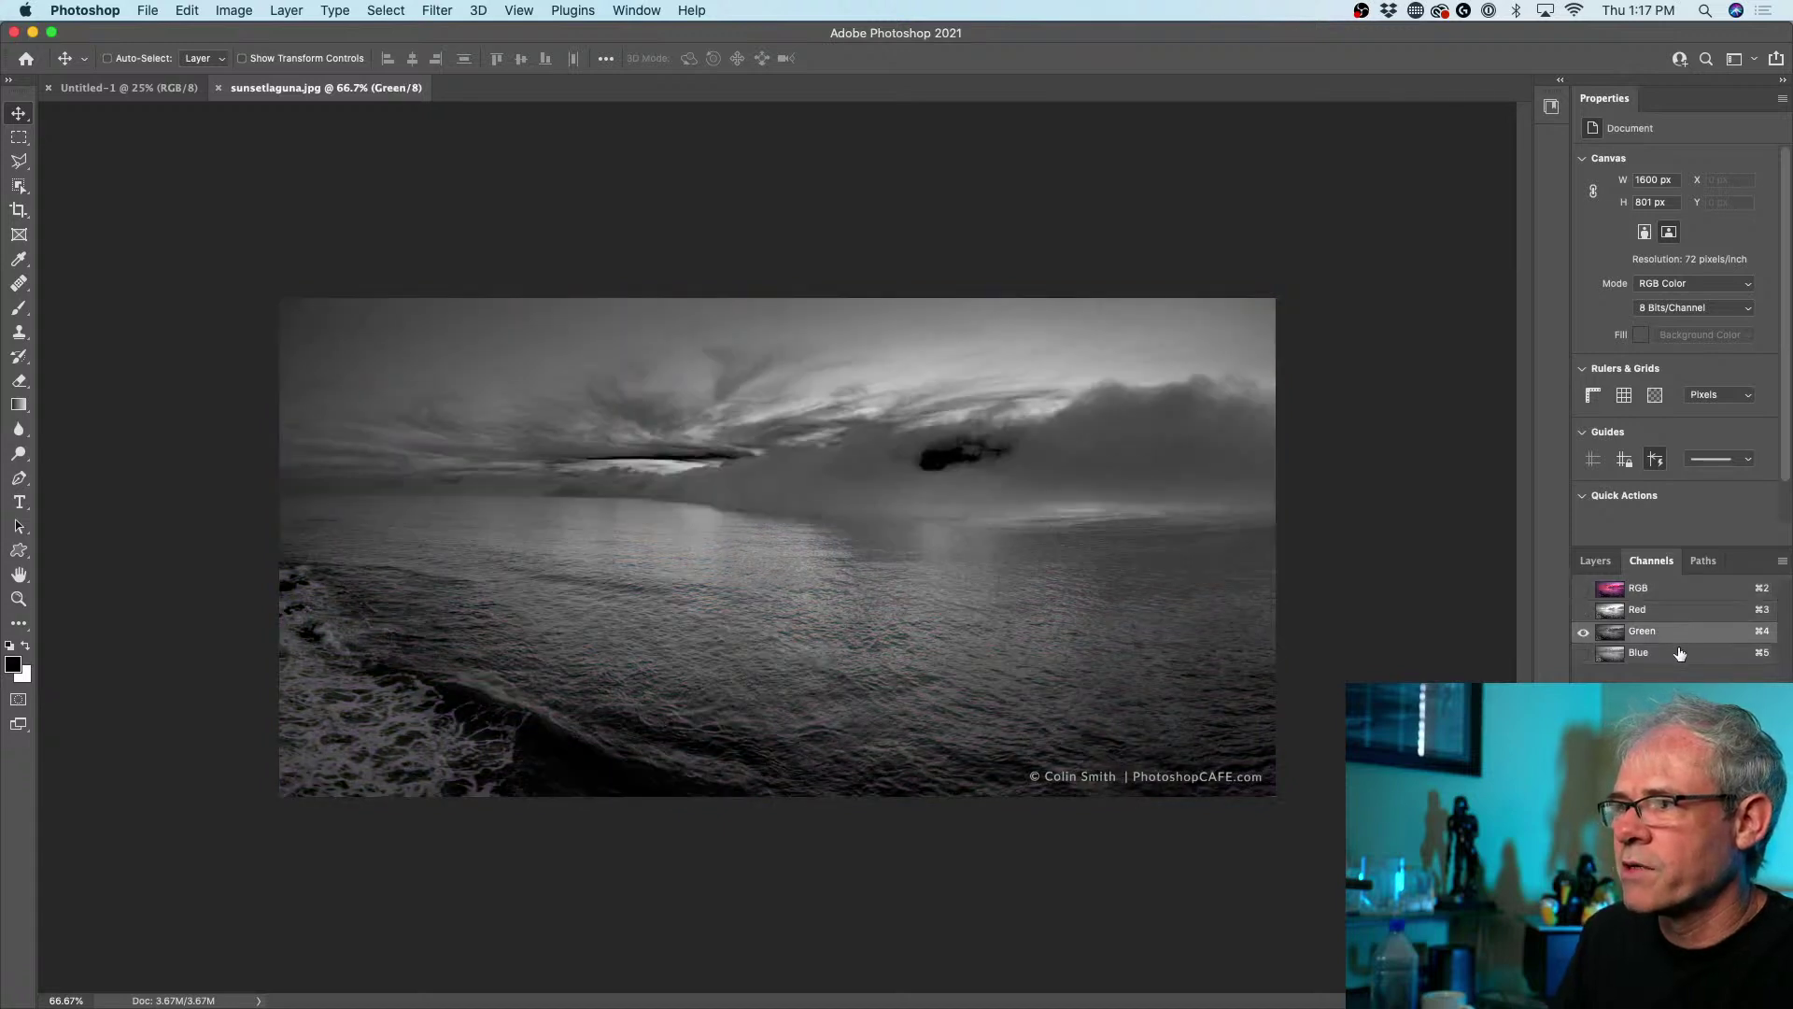
left_click(1653, 653)
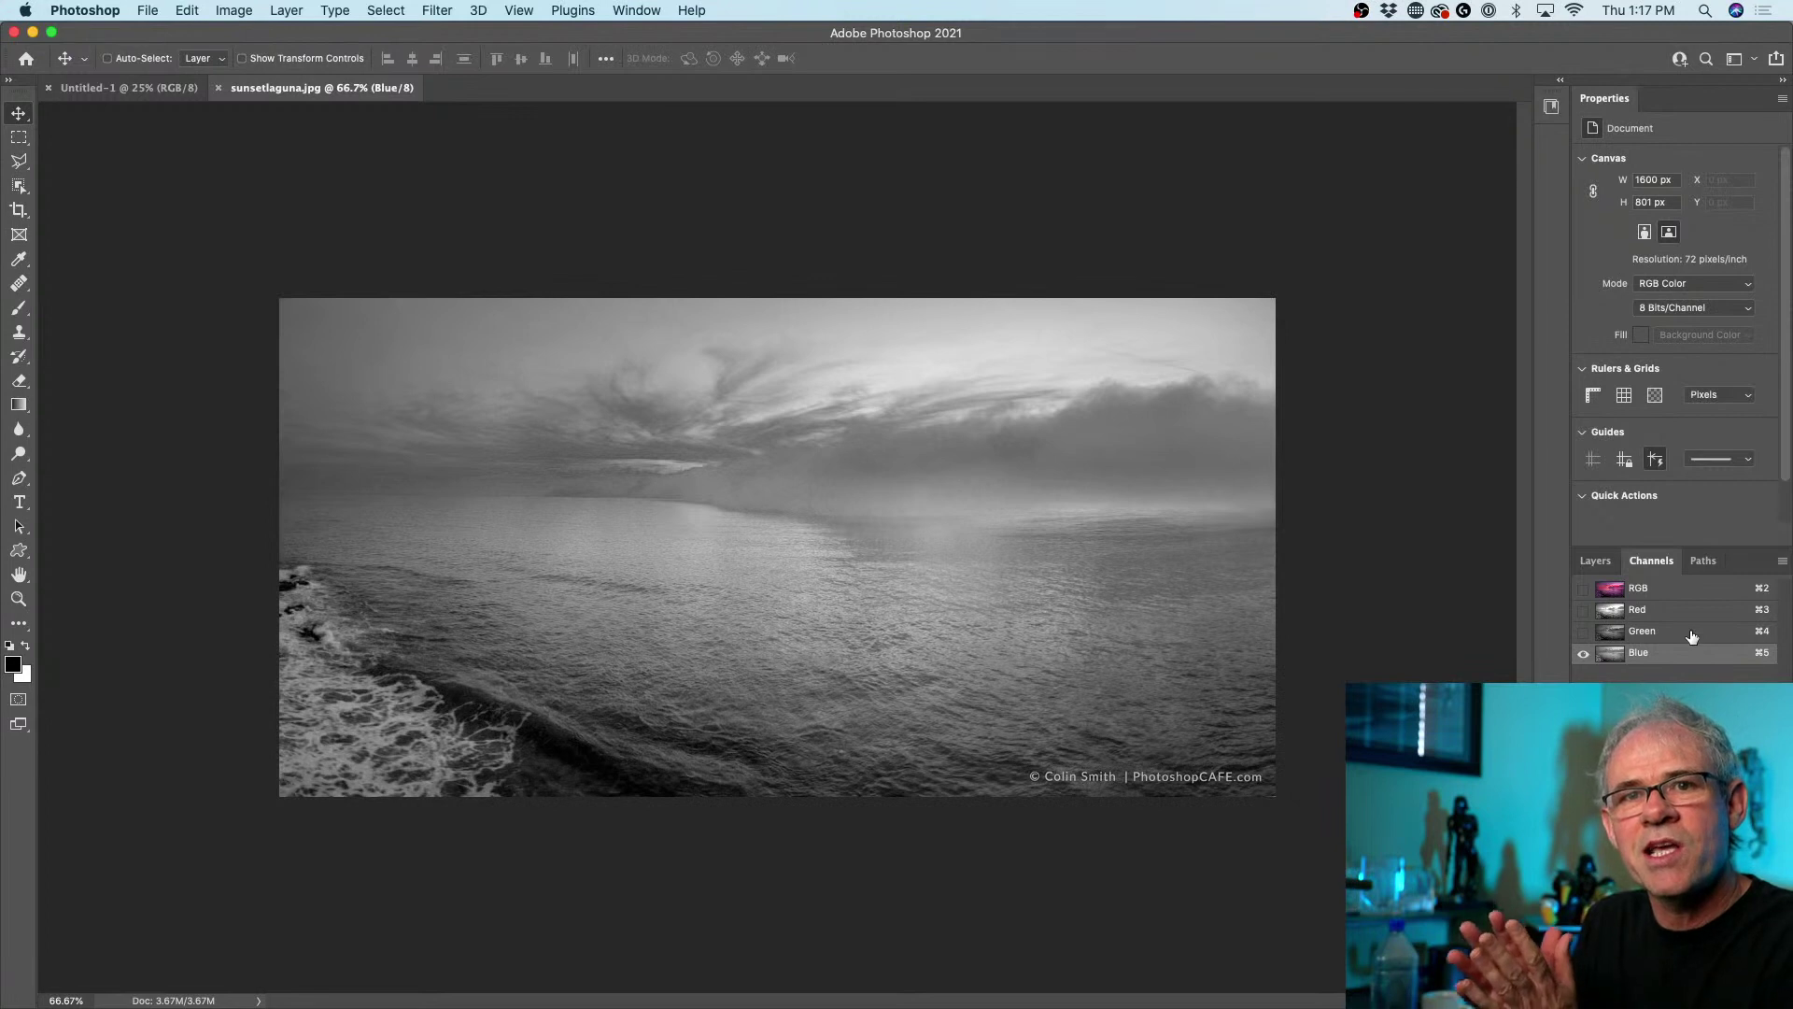
- Turn on Show Channels in Color in the Interface preferences and apply it
left_click(114, 11)
mouse_move(117, 77)
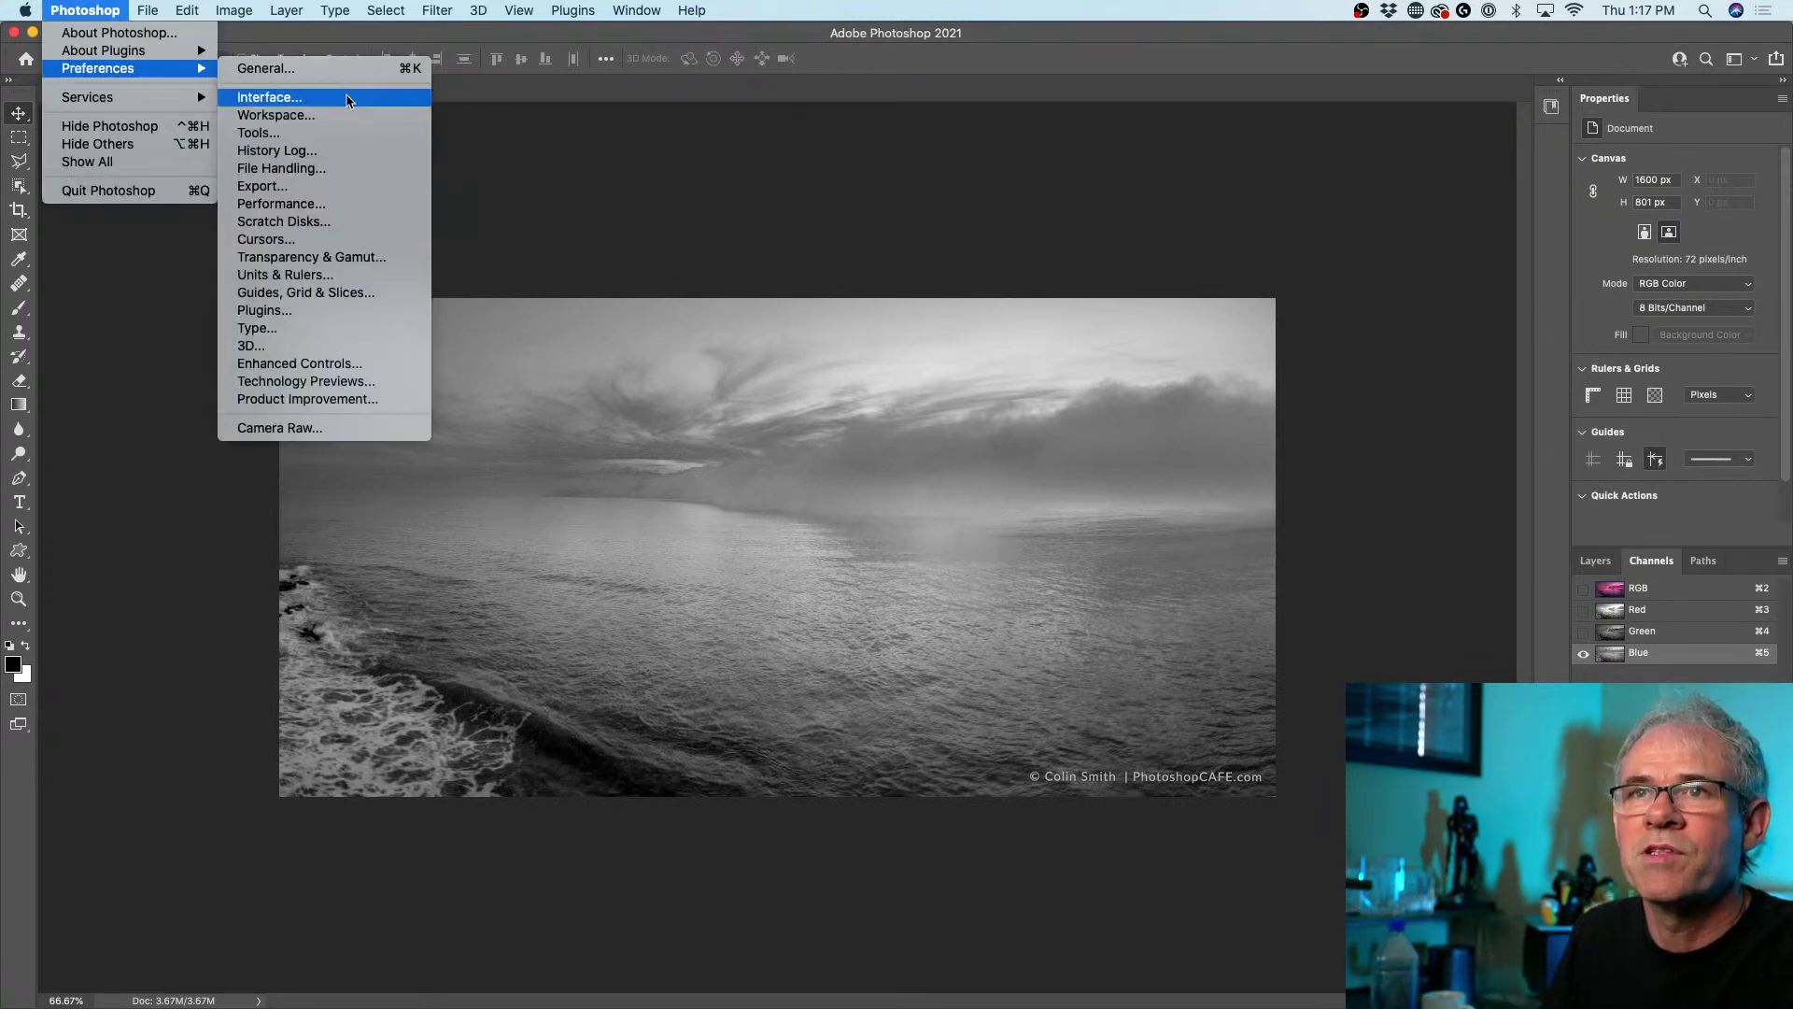
left_click(347, 97)
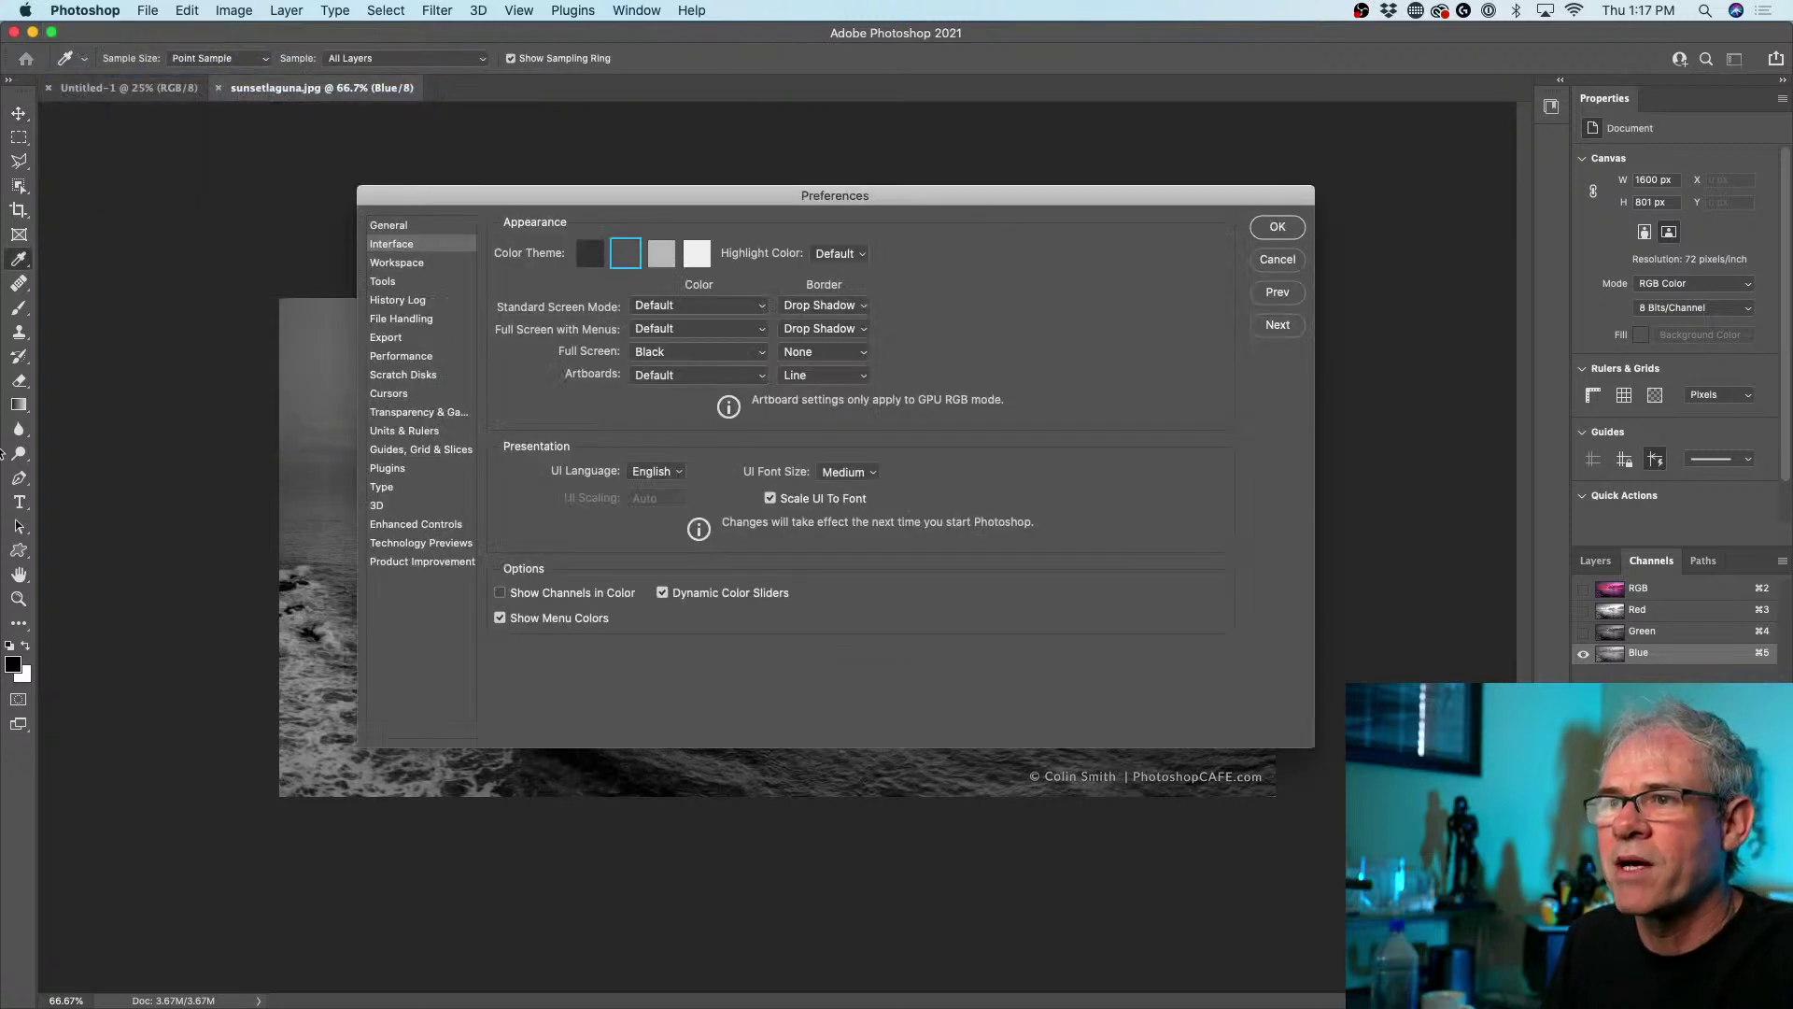
left_click(563, 594)
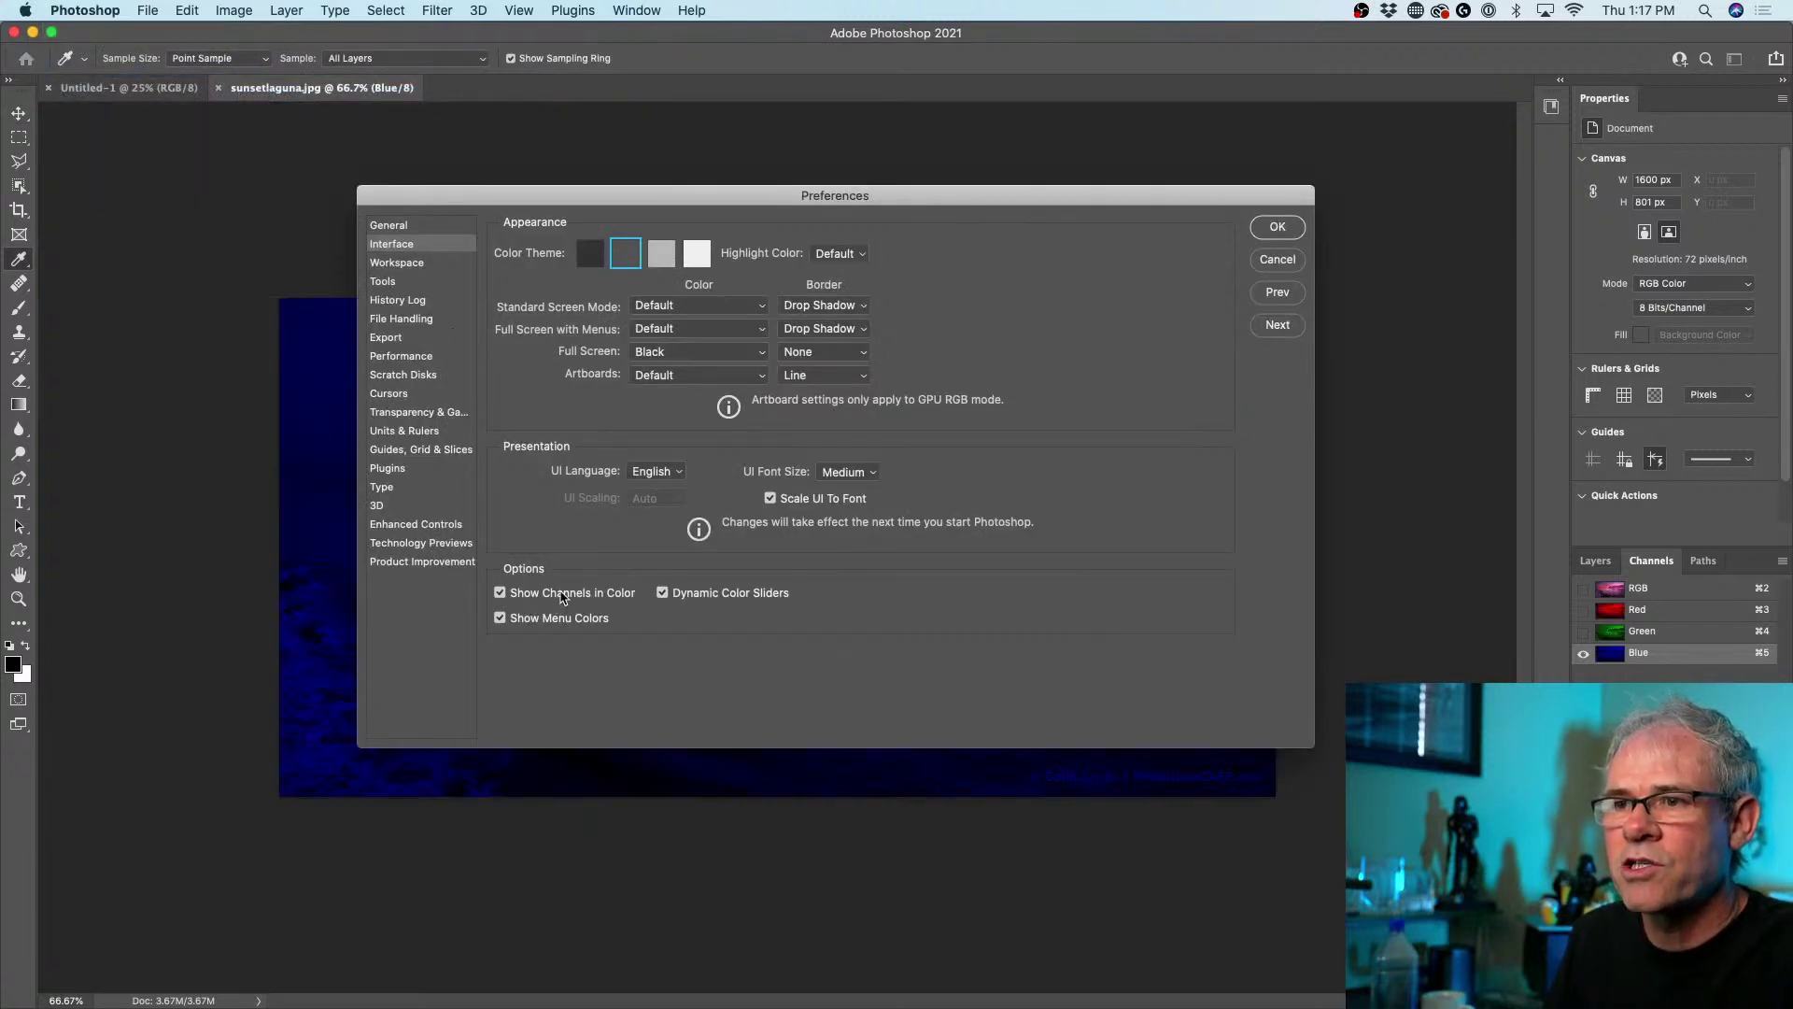
left_click(1278, 227)
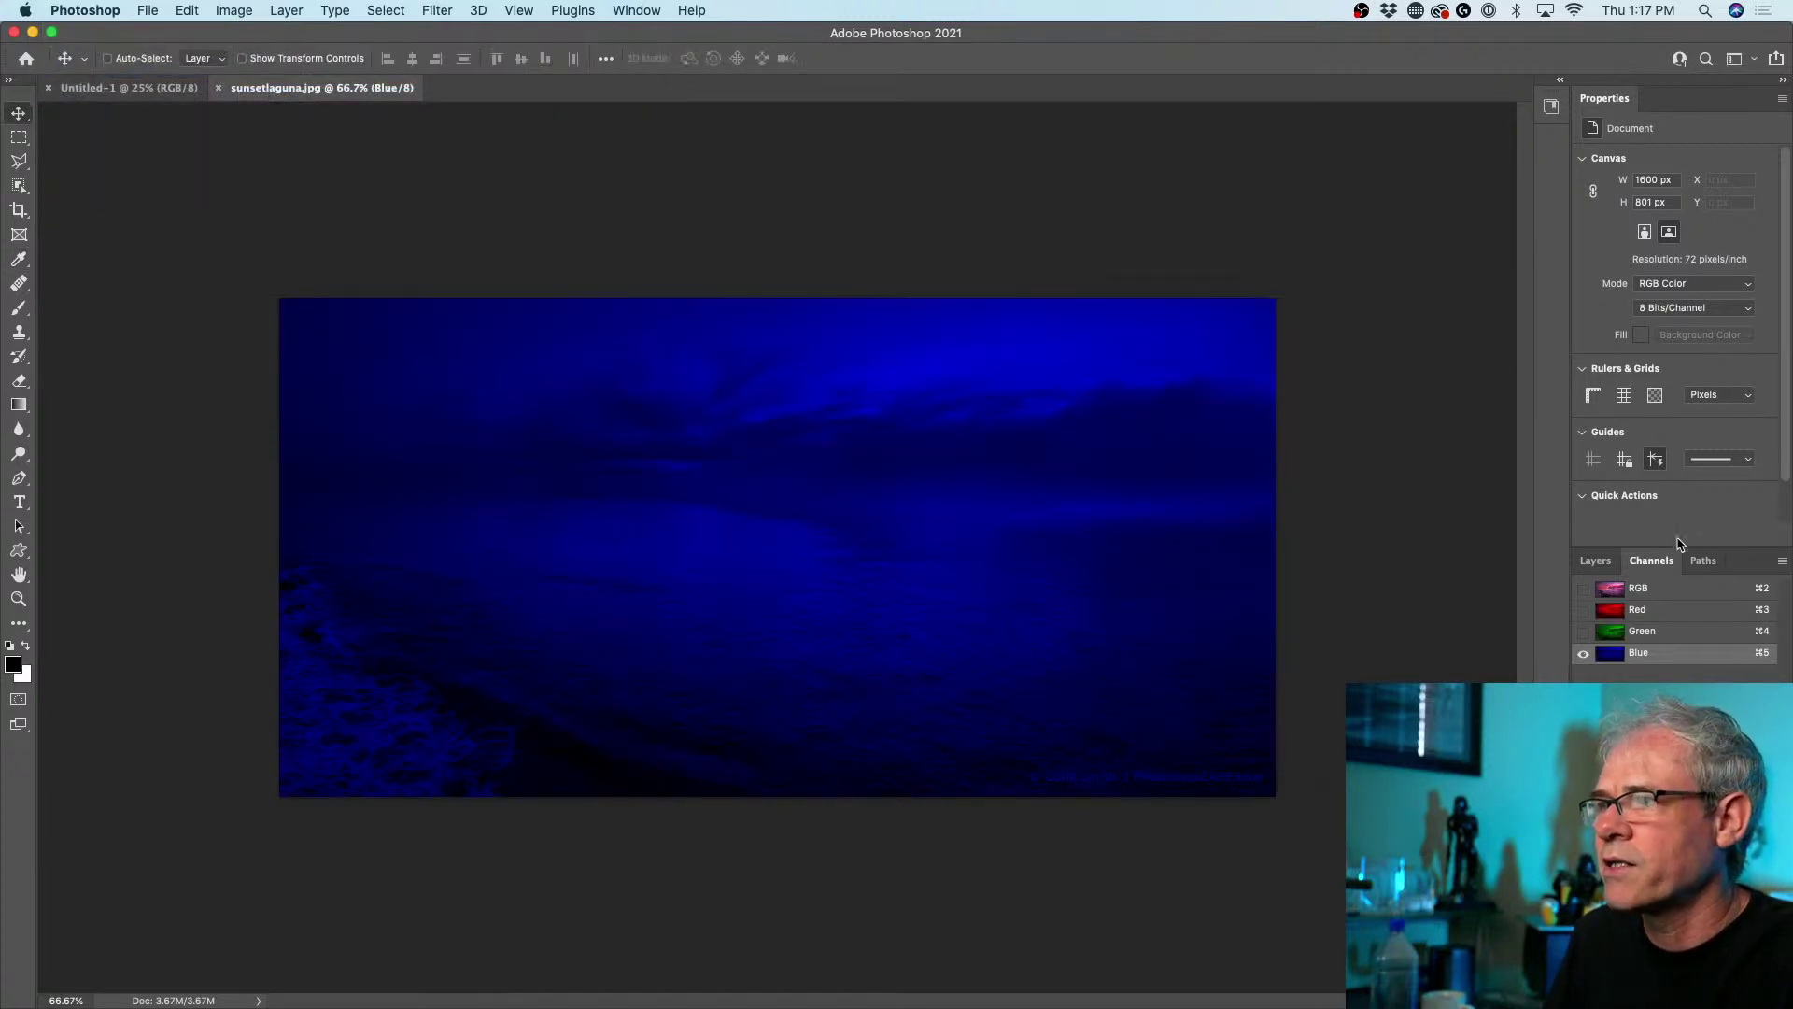
- View the Red, Green and Blue channels individually in color, and make all channels visible again
left_click(1674, 617)
left_click(1686, 634)
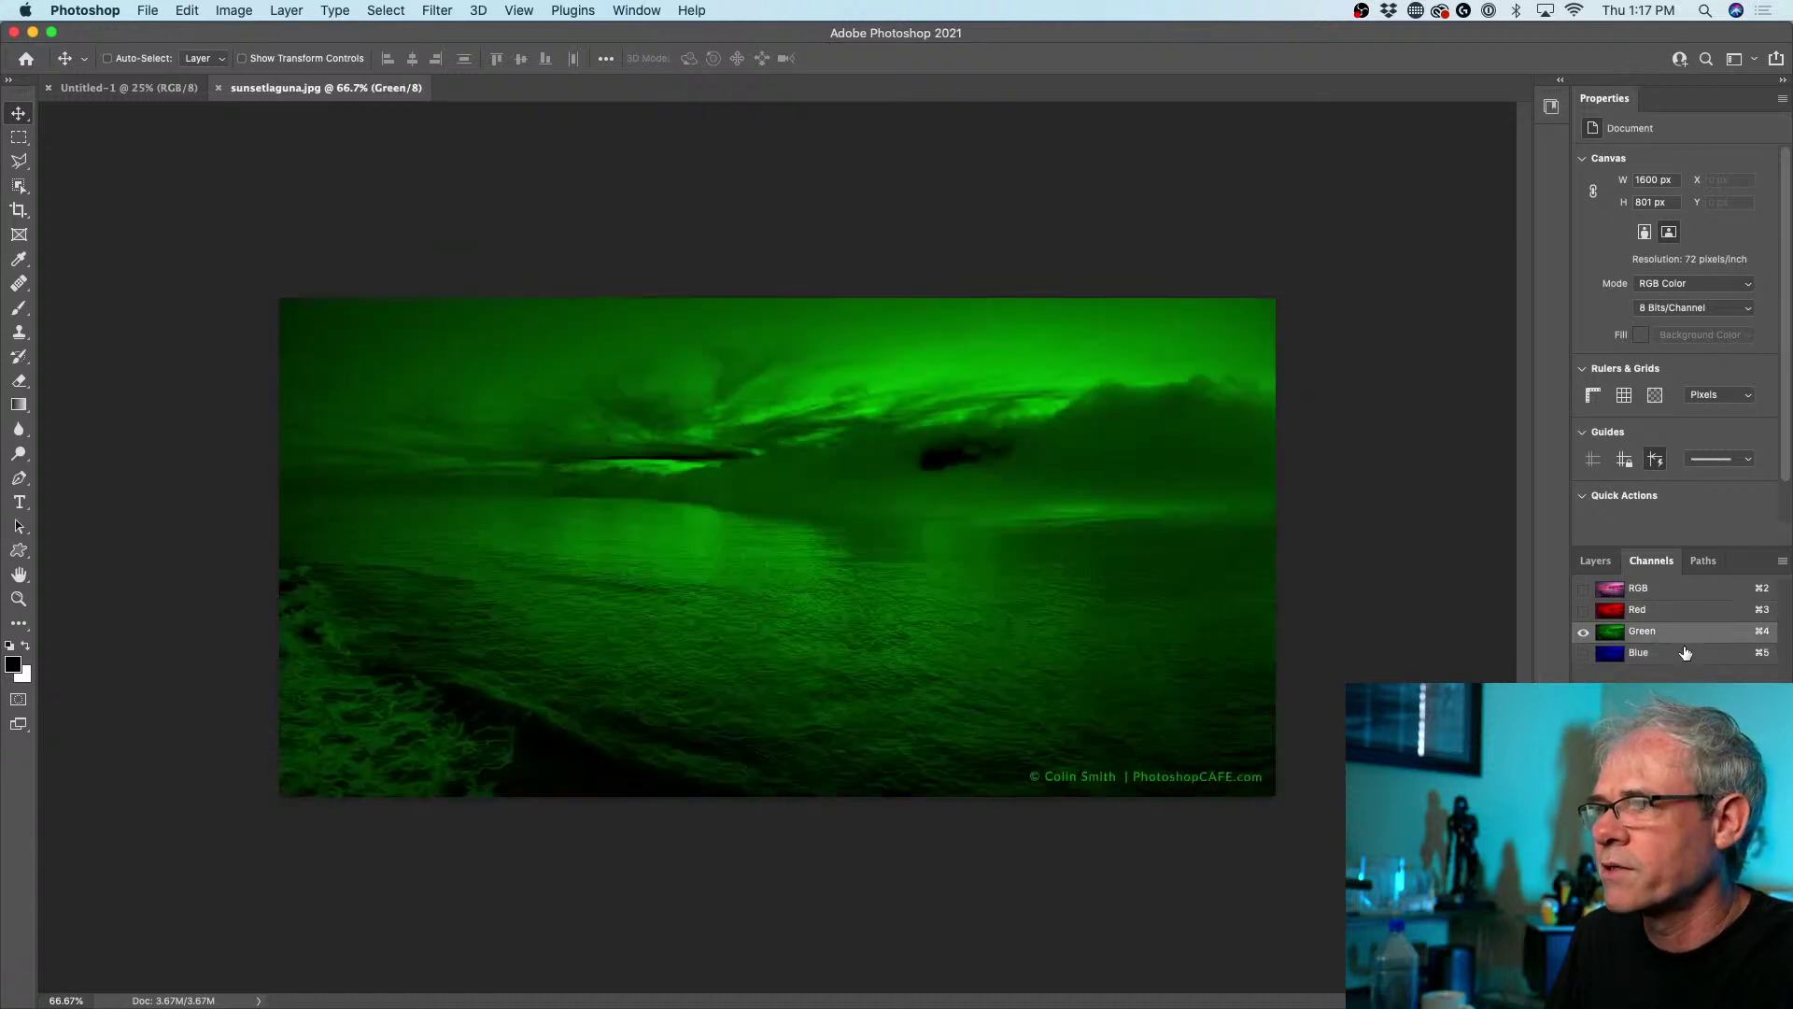
left_click(1681, 654)
left_click(1583, 589)
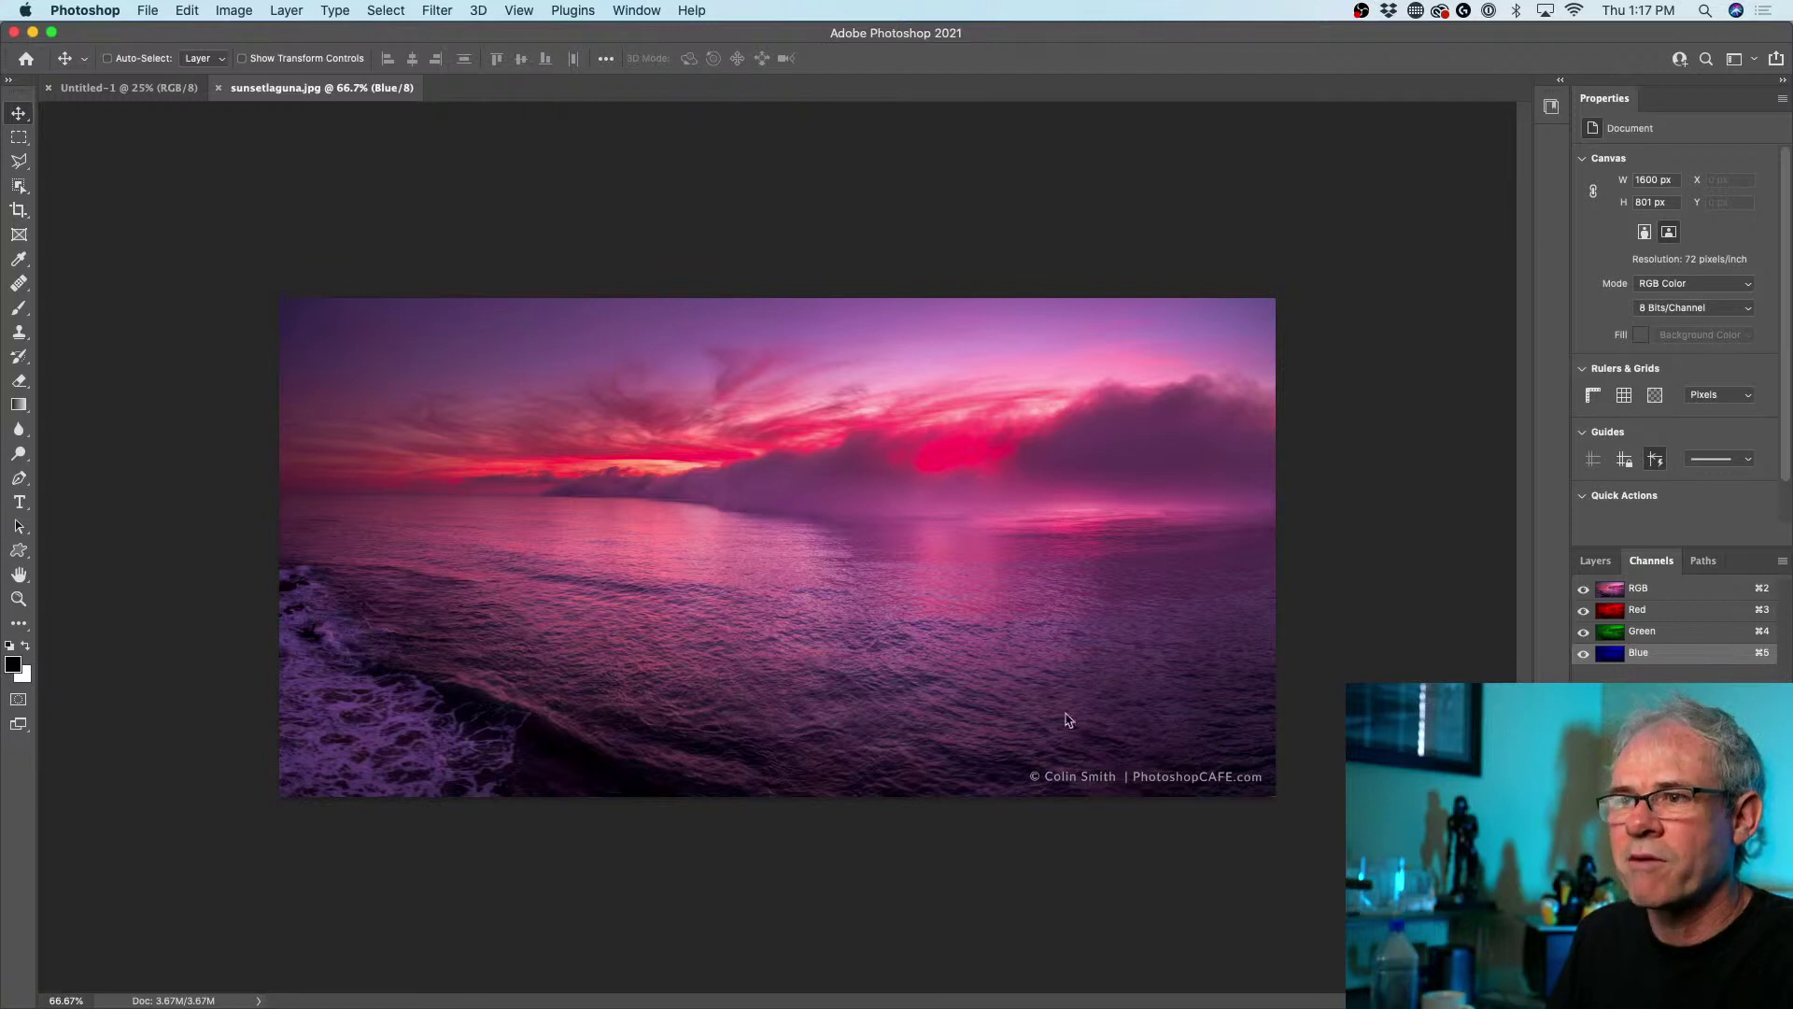
- Reopen the preferences, compare the Workspace and Interface pages, and turn off Show Channels in Color
left_click(145, 10)
mouse_move(84, 10)
mouse_move(112, 72)
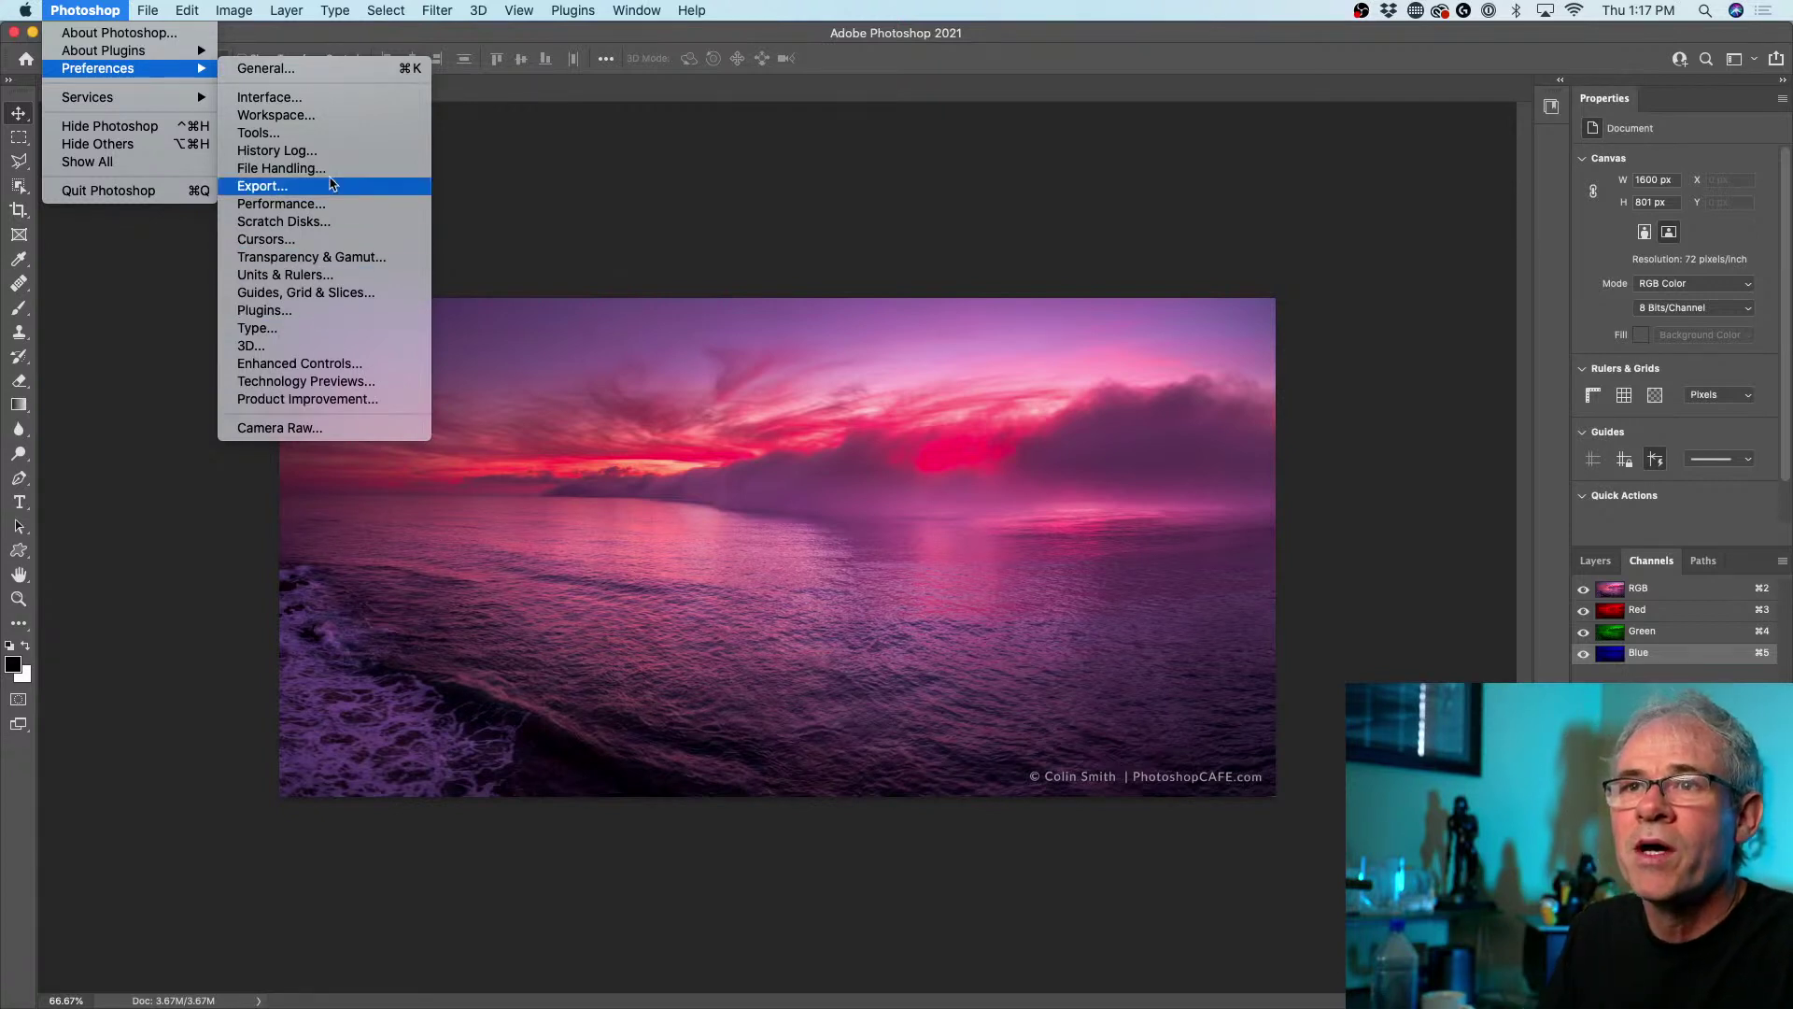
left_click(334, 116)
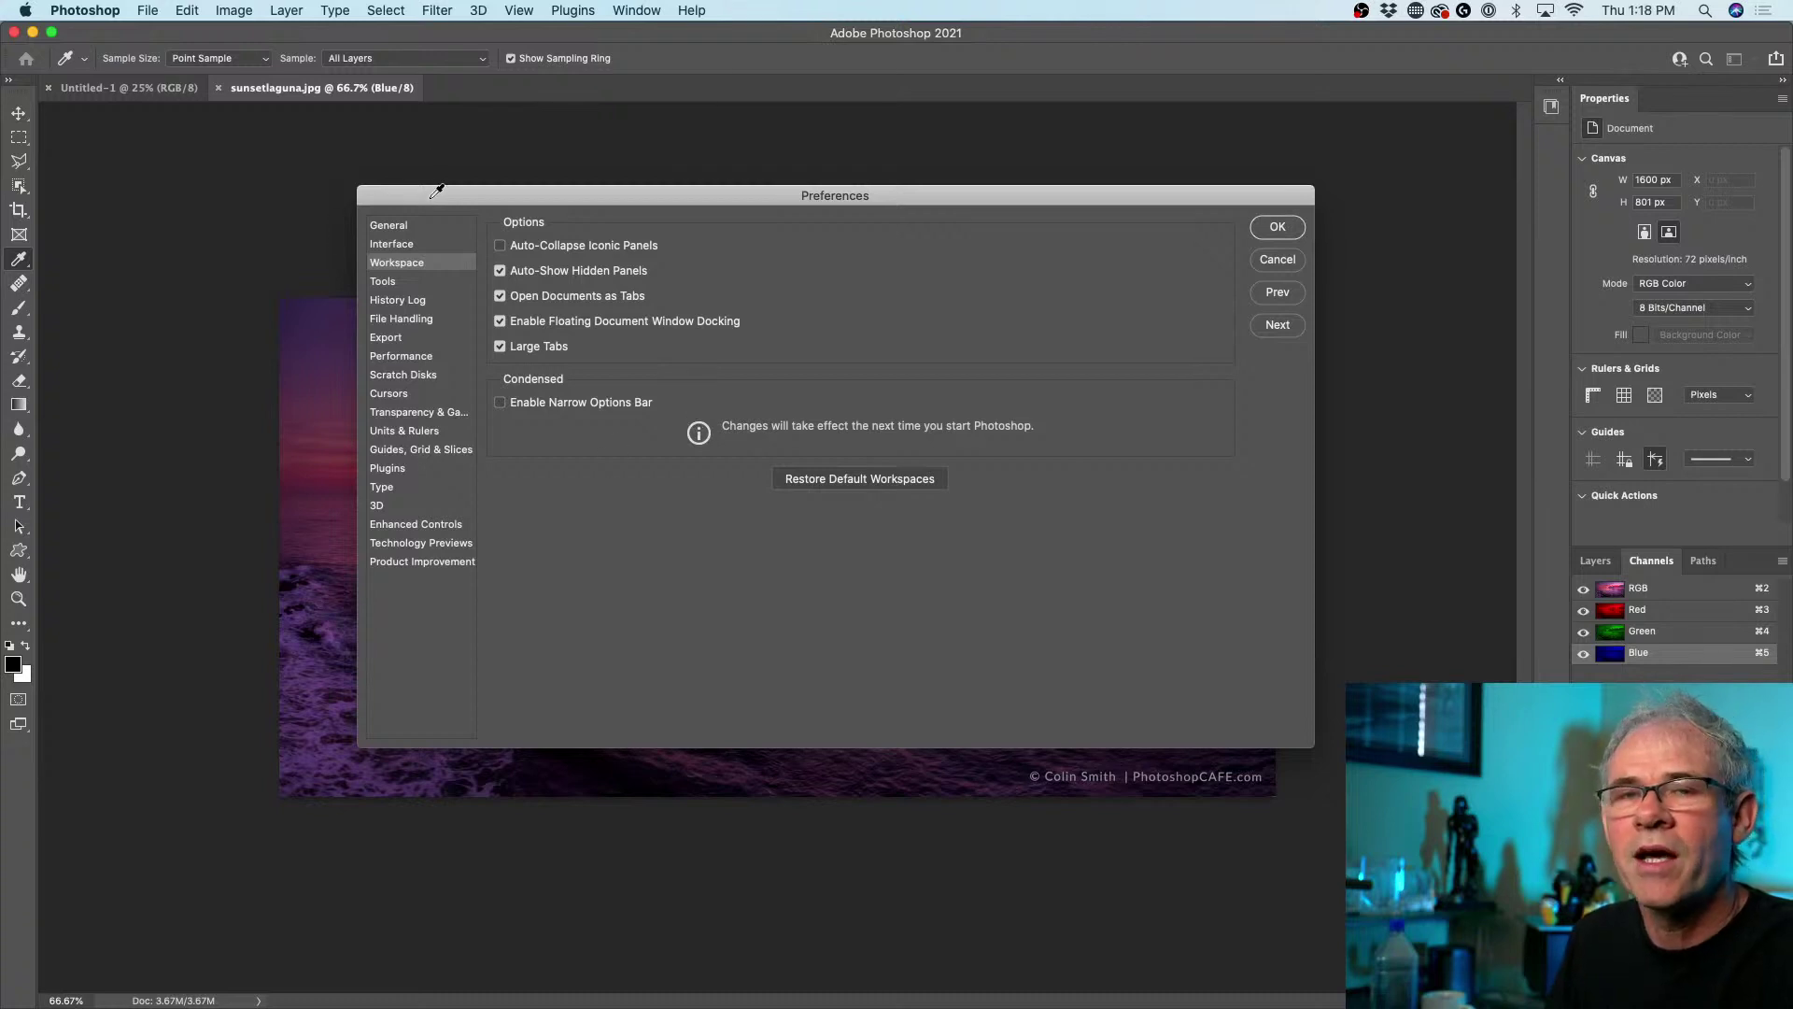
left_click(433, 245)
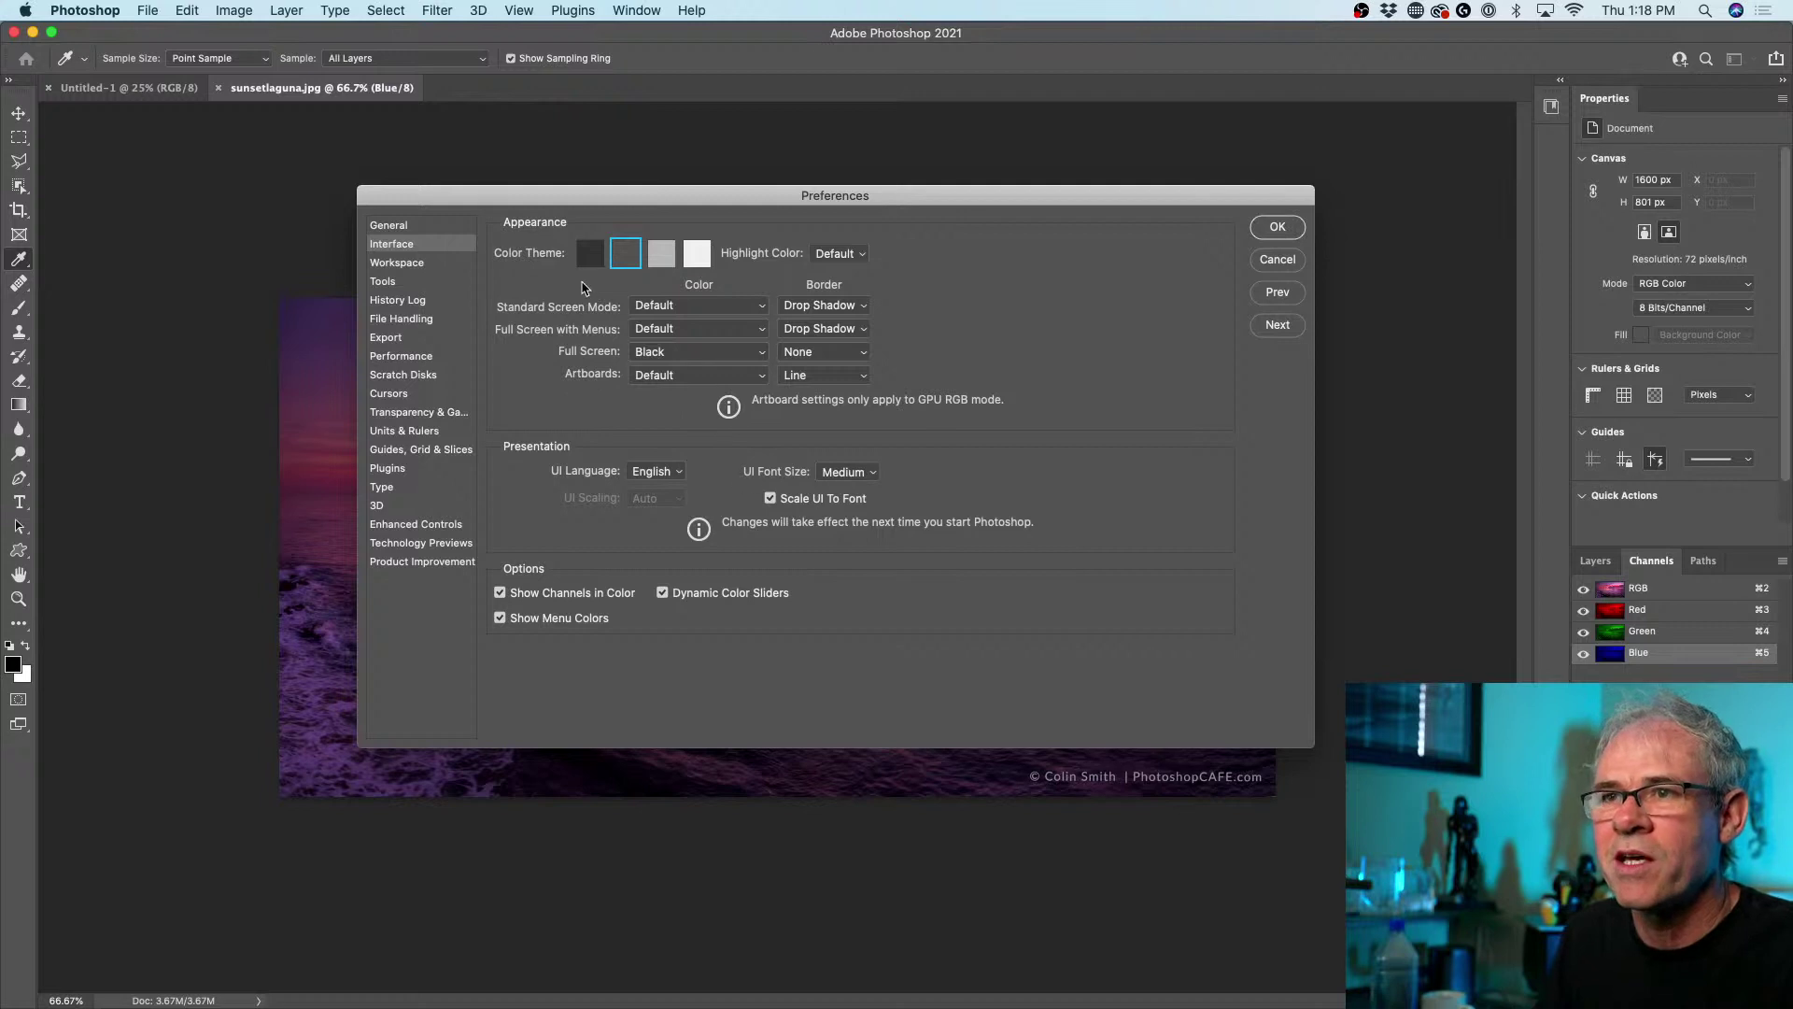
left_click(445, 266)
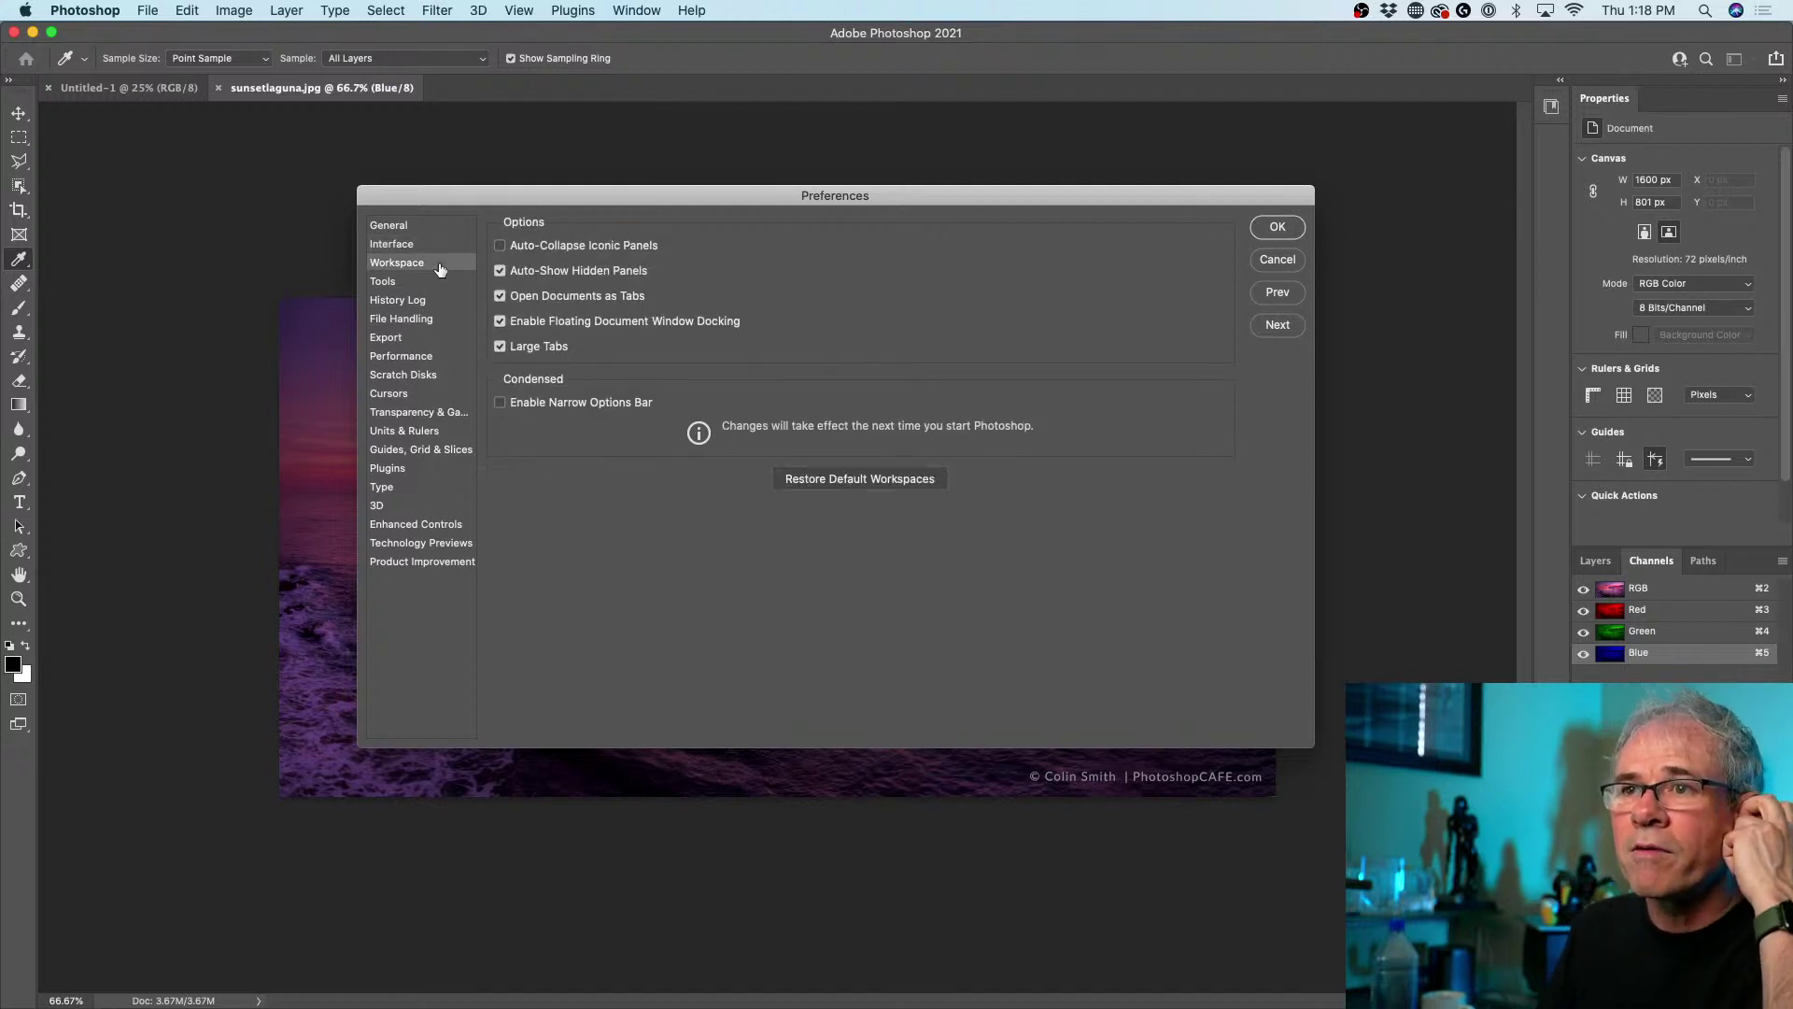
left_click(432, 245)
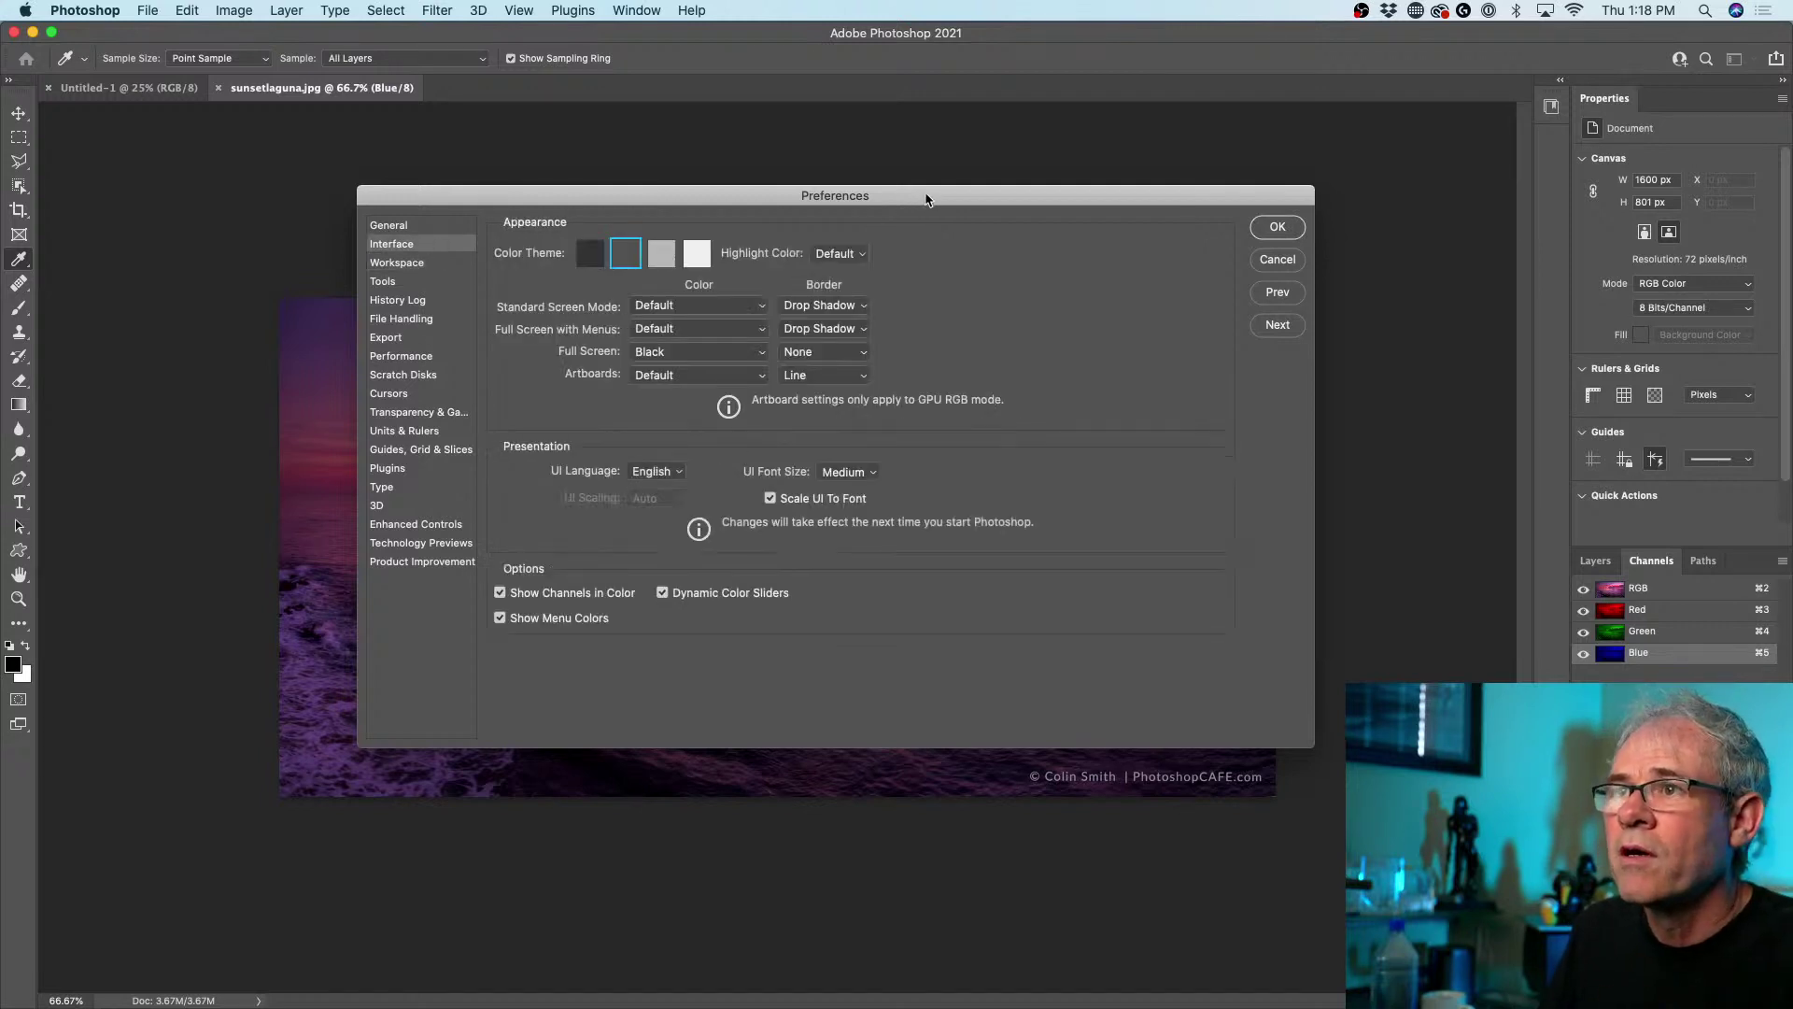
left_click_drag(924, 201, 911, 208)
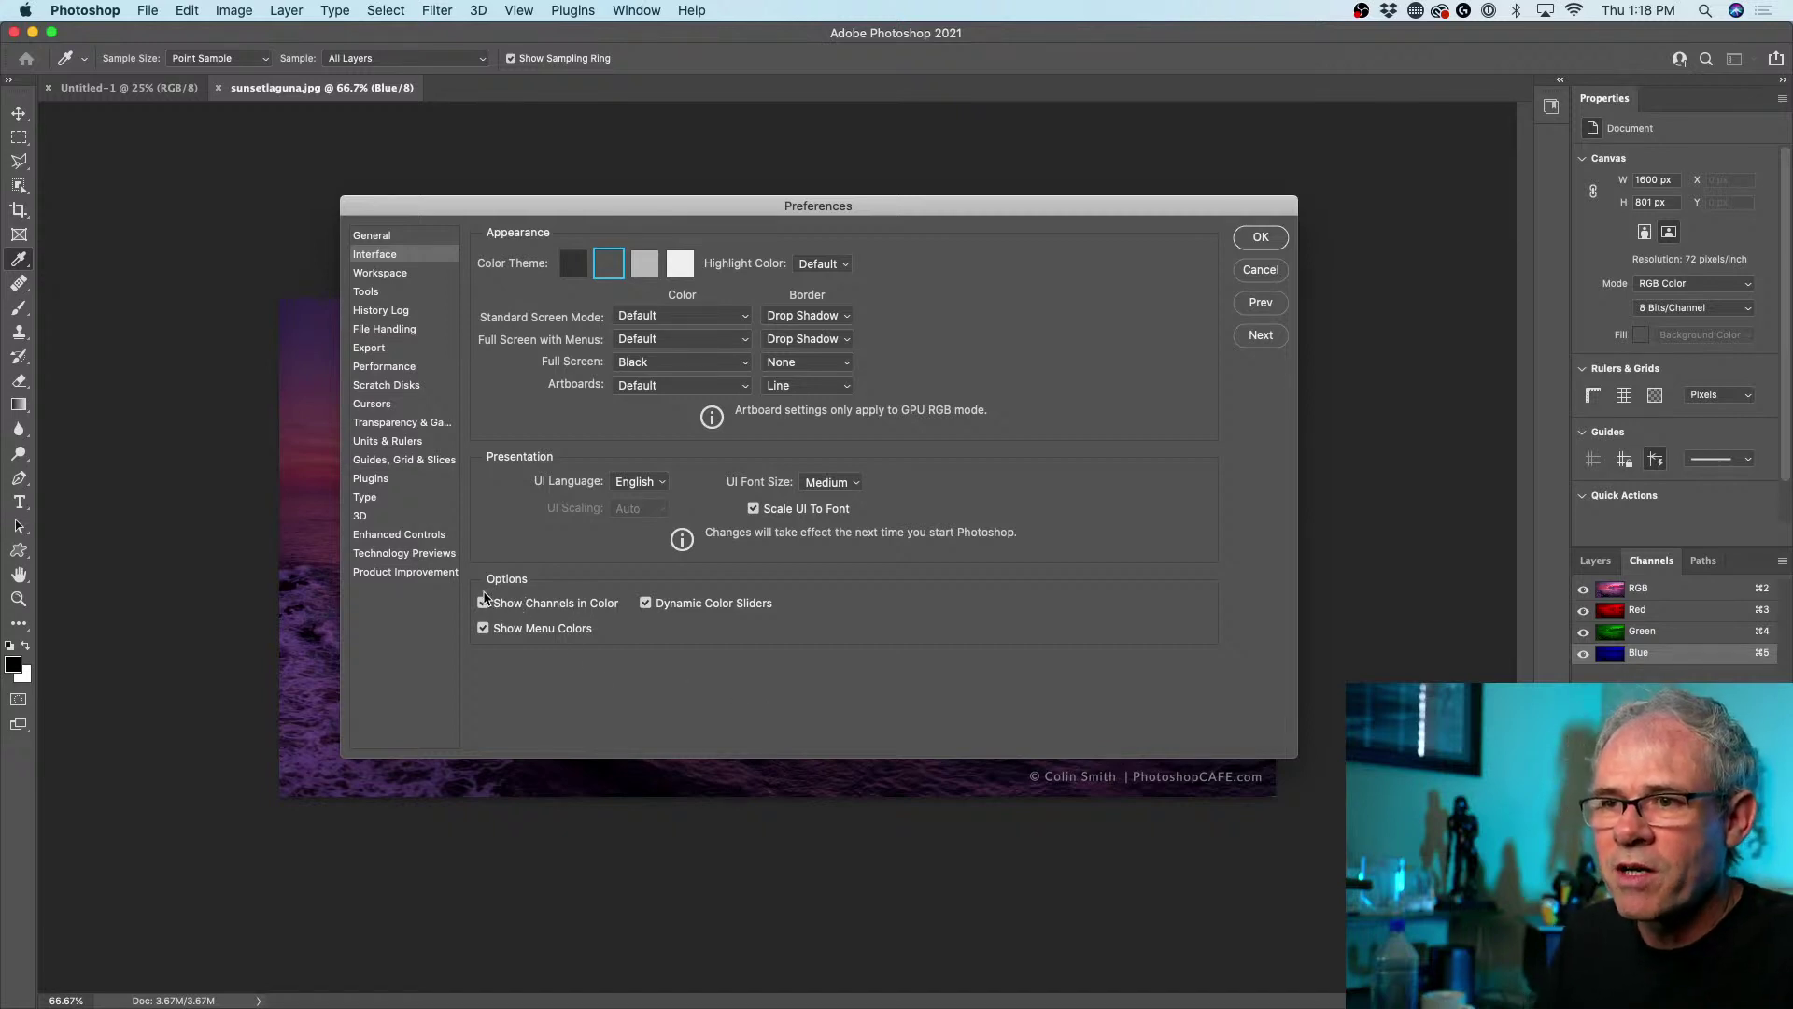
left_click(484, 603)
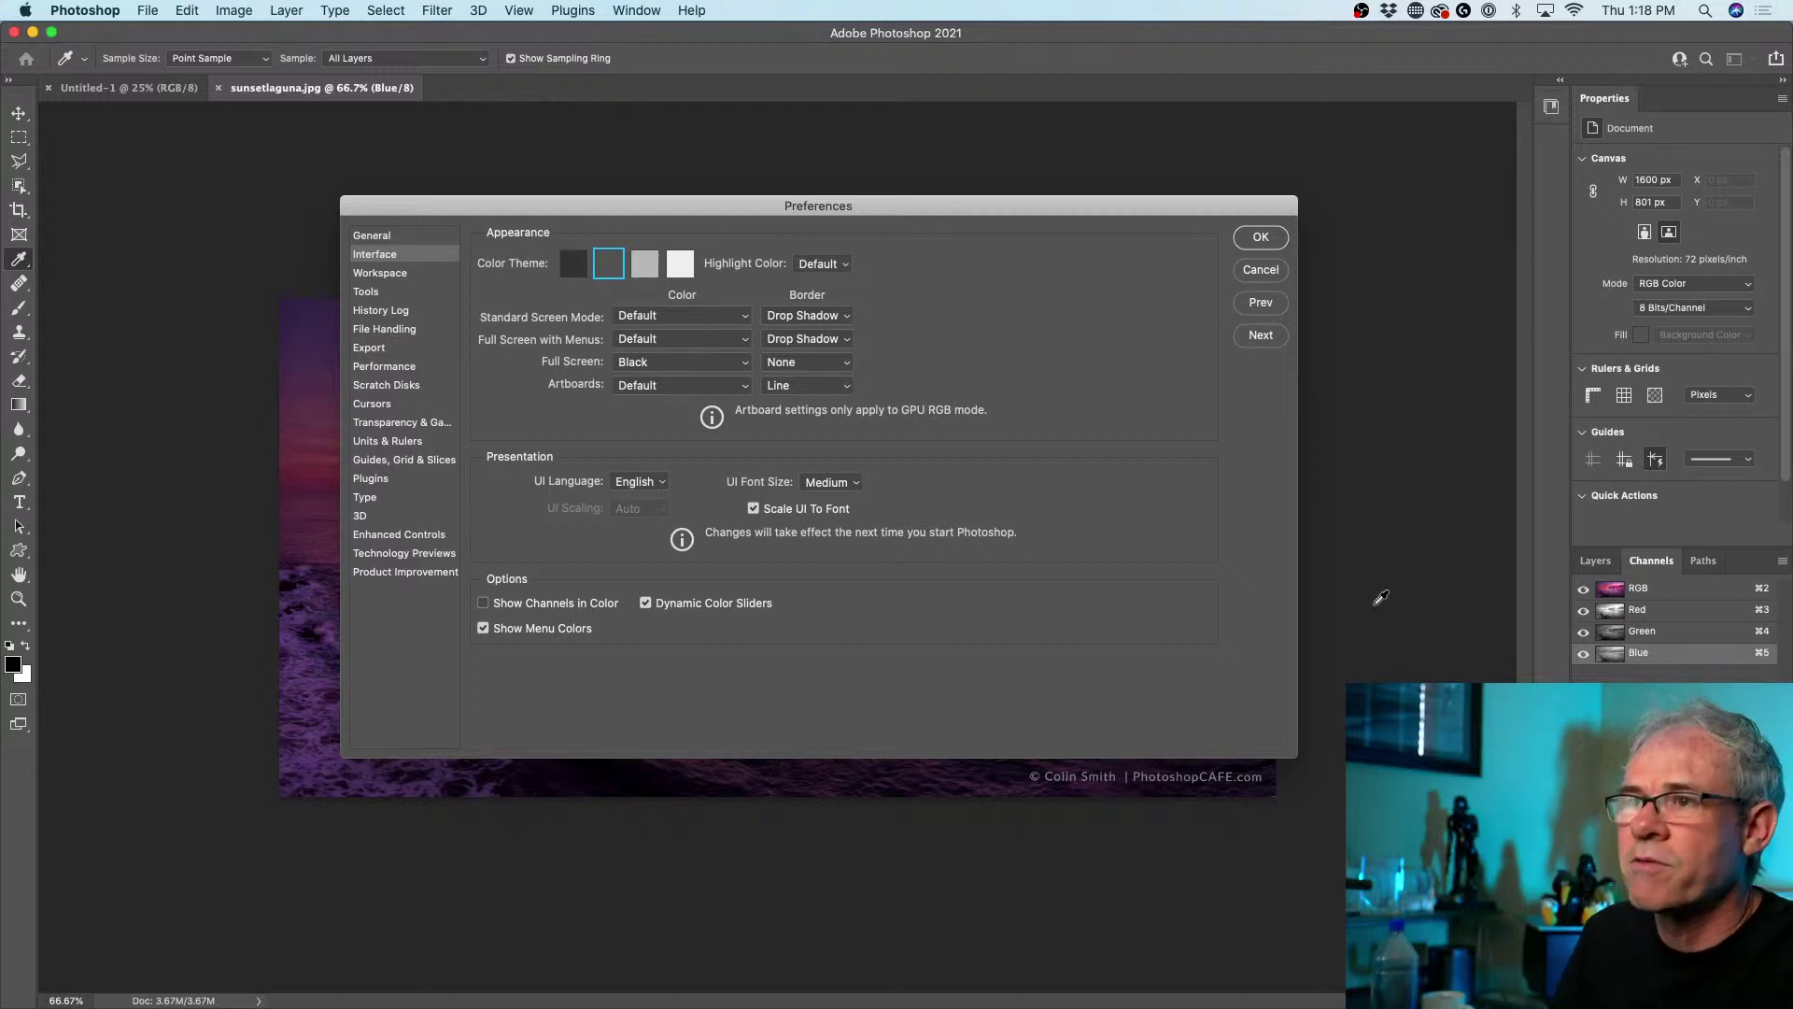
mouse_move(675, 204)
left_mouse_down()
mouse_move(664, 189)
mouse_move(657, 208)
left_mouse_up()
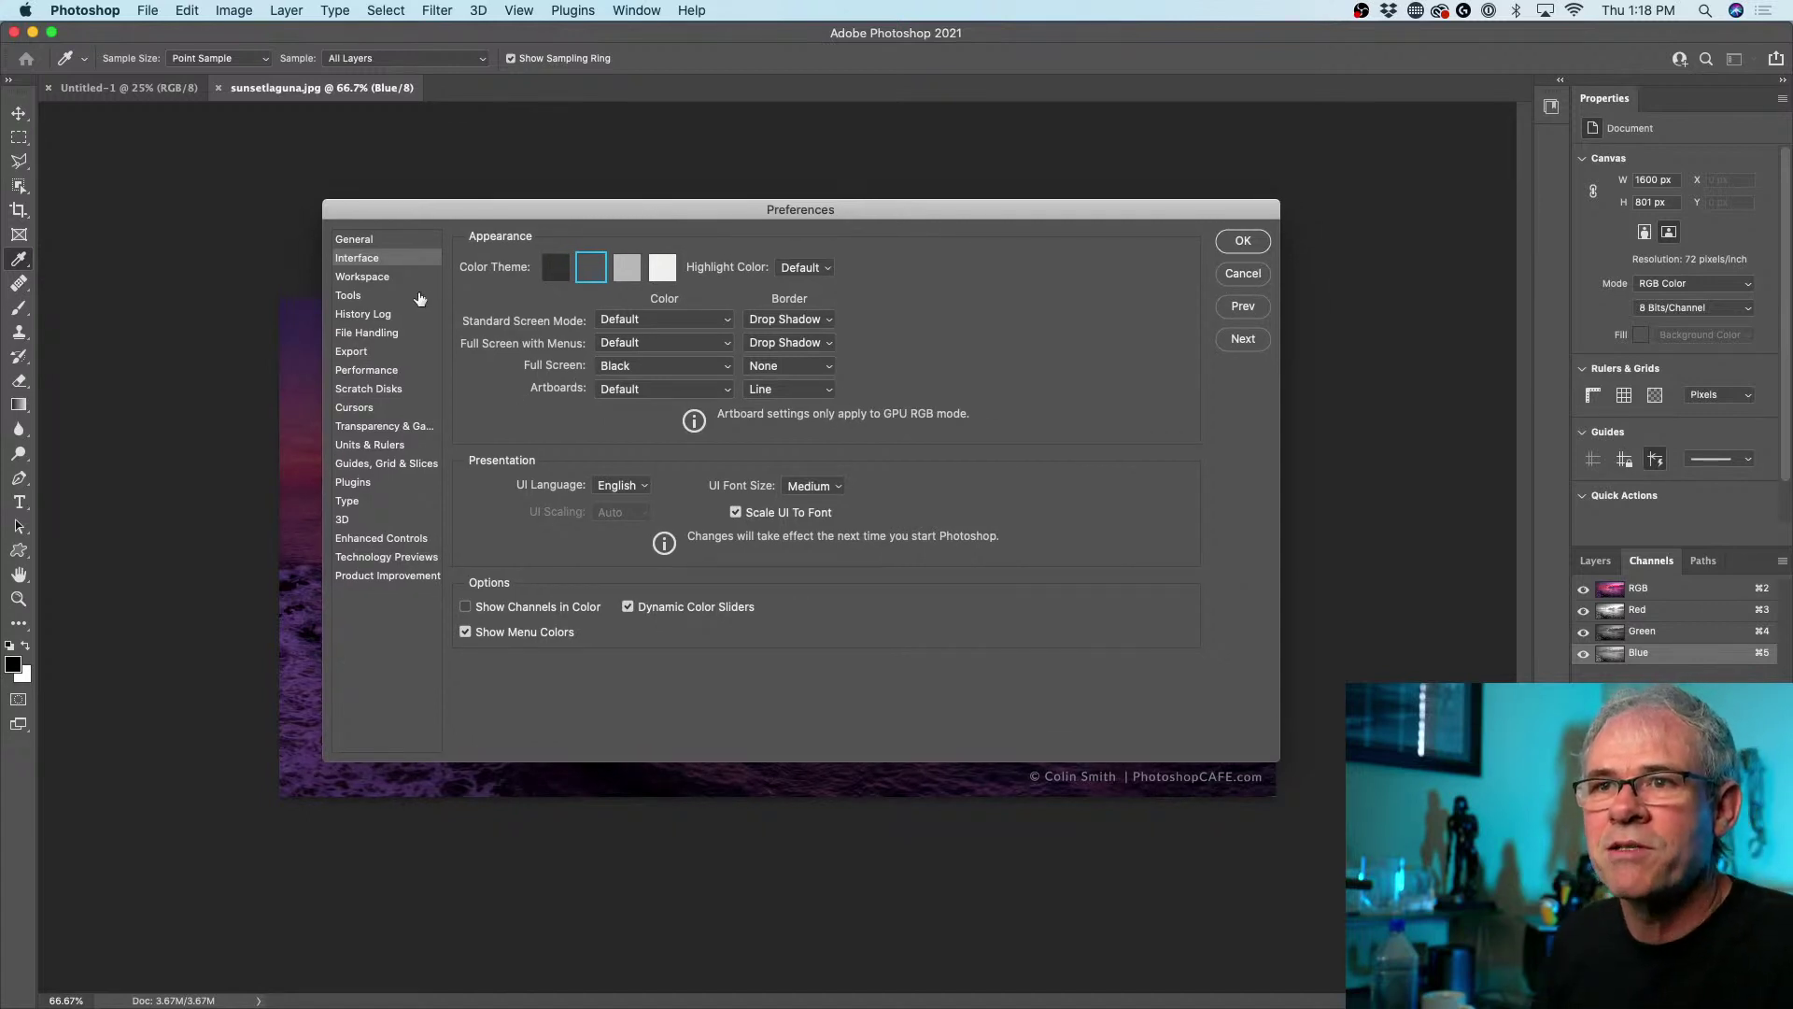
- Review the Workspace preferences, switch Enable Narrow Options Bar on and back off, and close the dialog
left_click(383, 280)
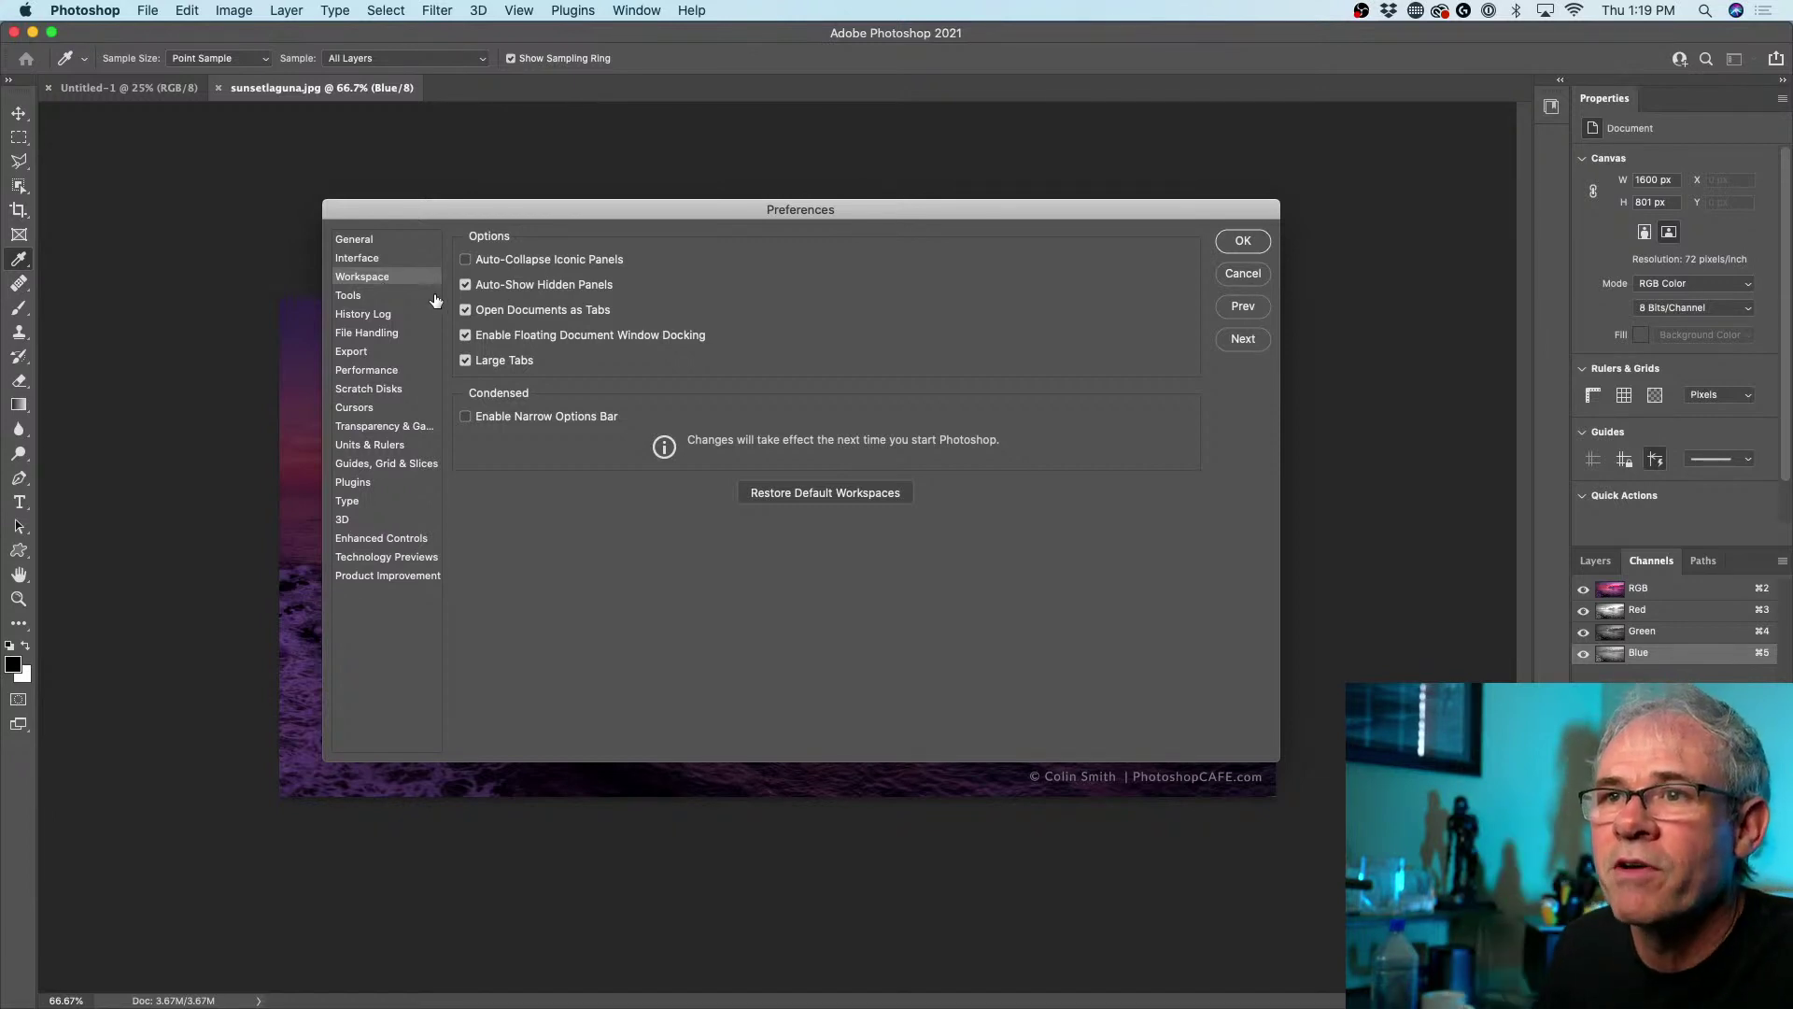
left_click(393, 259)
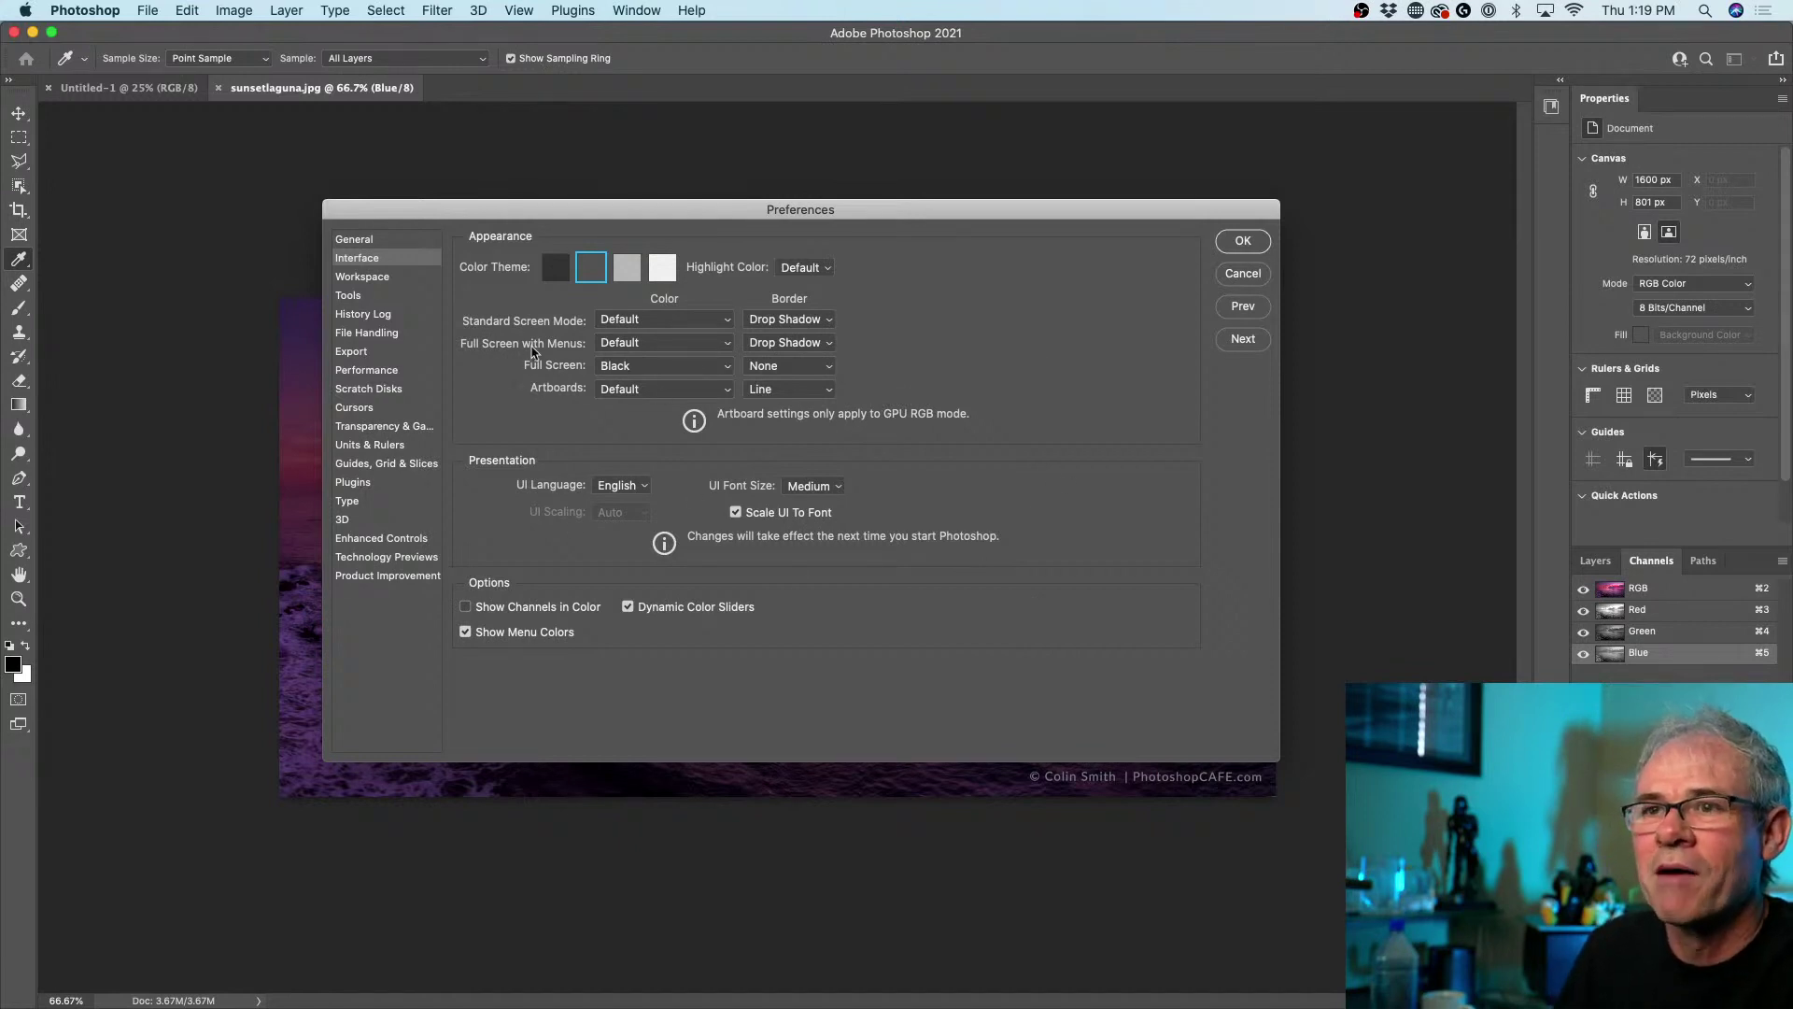
left_click(378, 278)
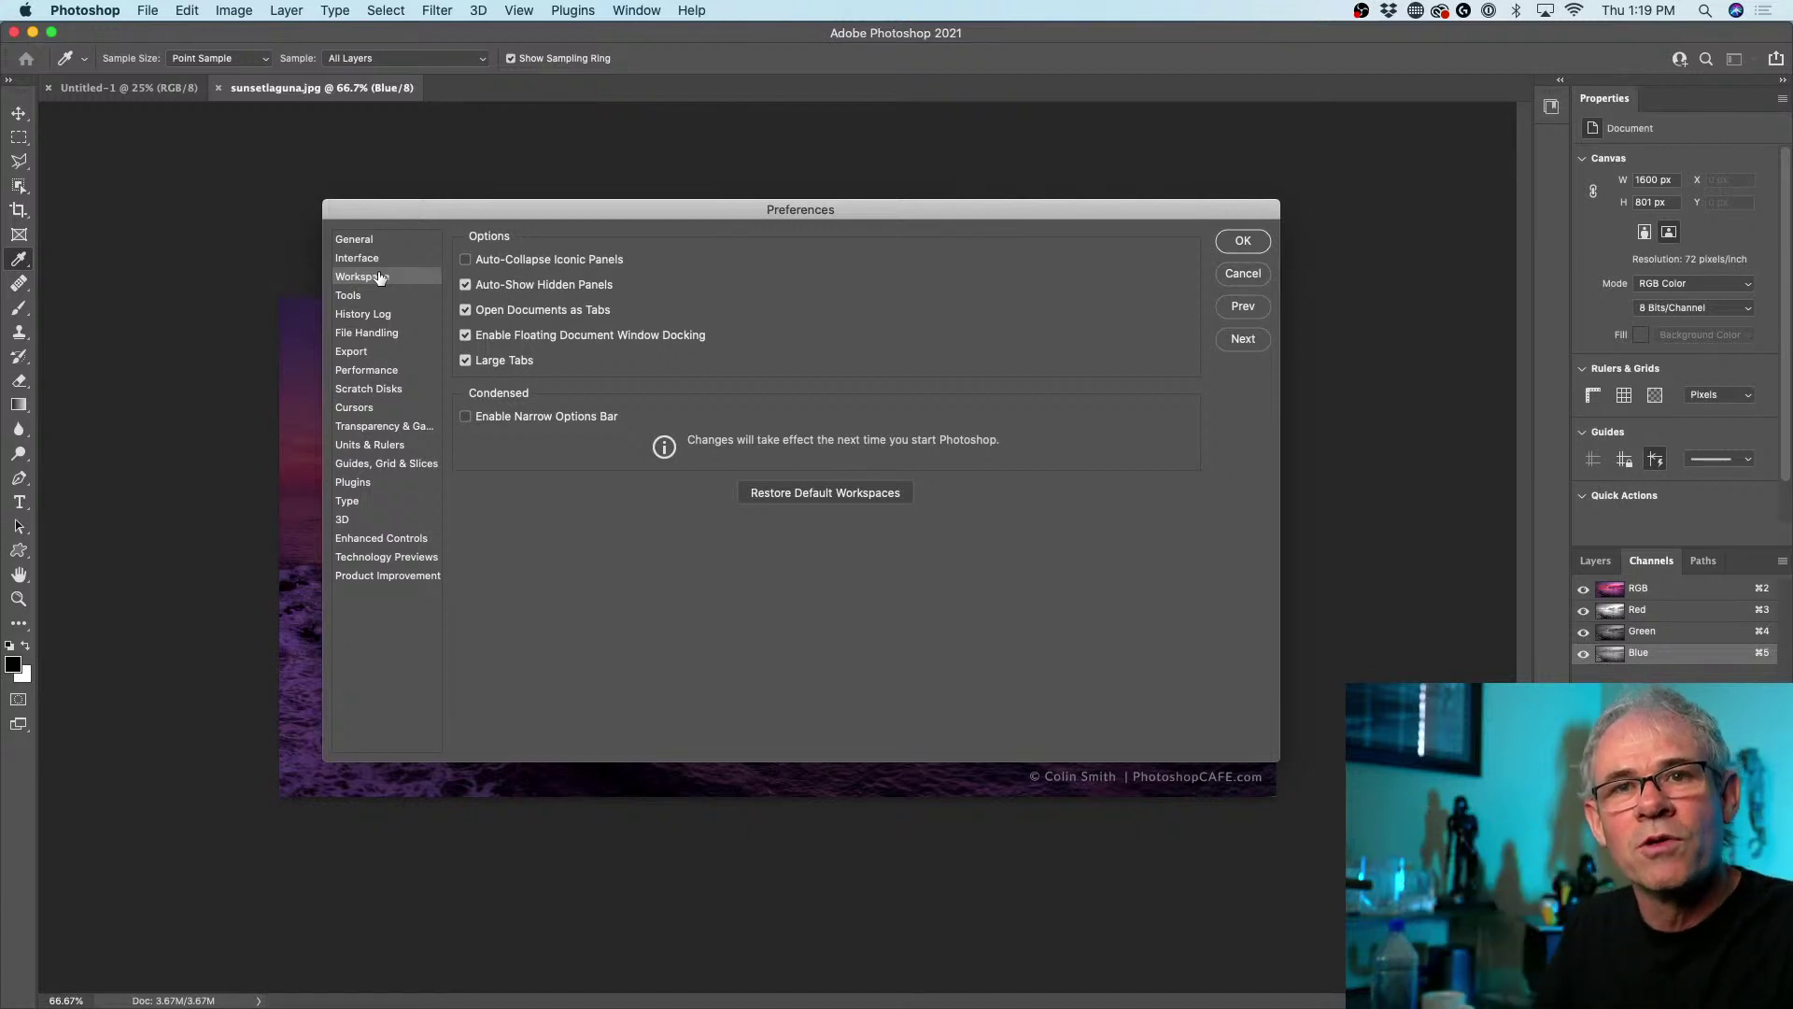
left_click_drag(468, 213, 509, 223)
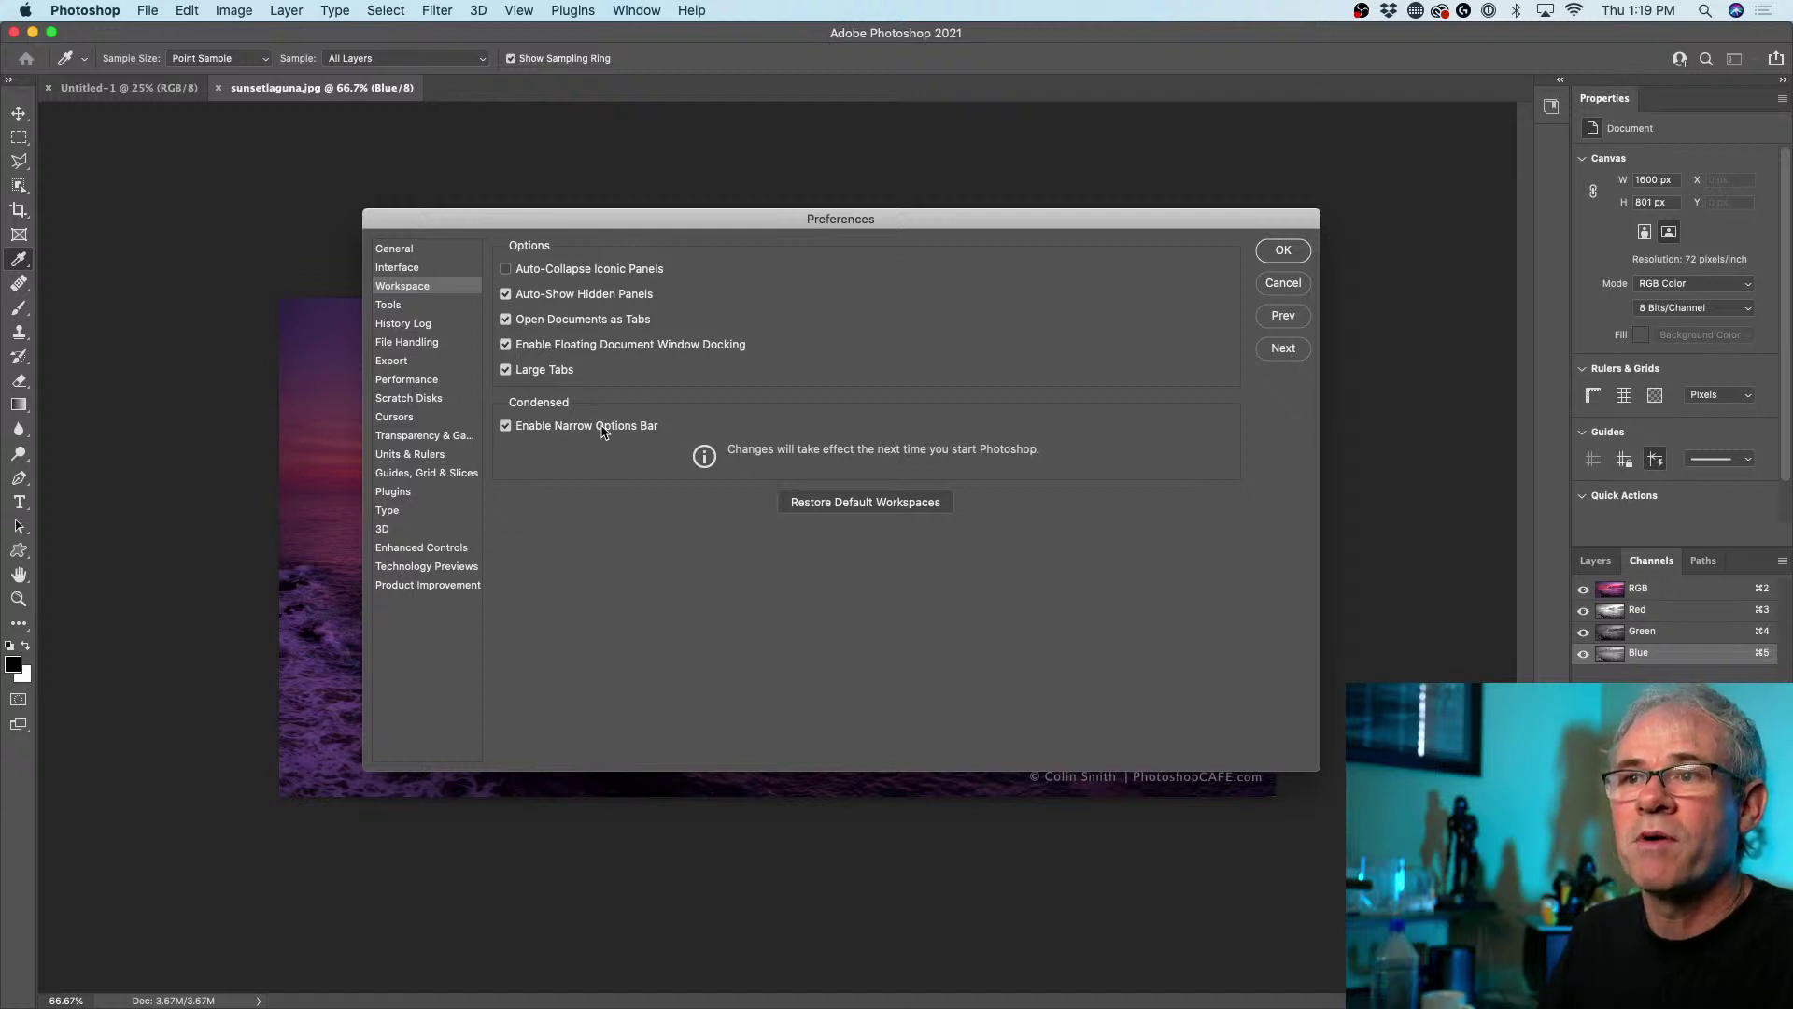
left_click(1286, 253)
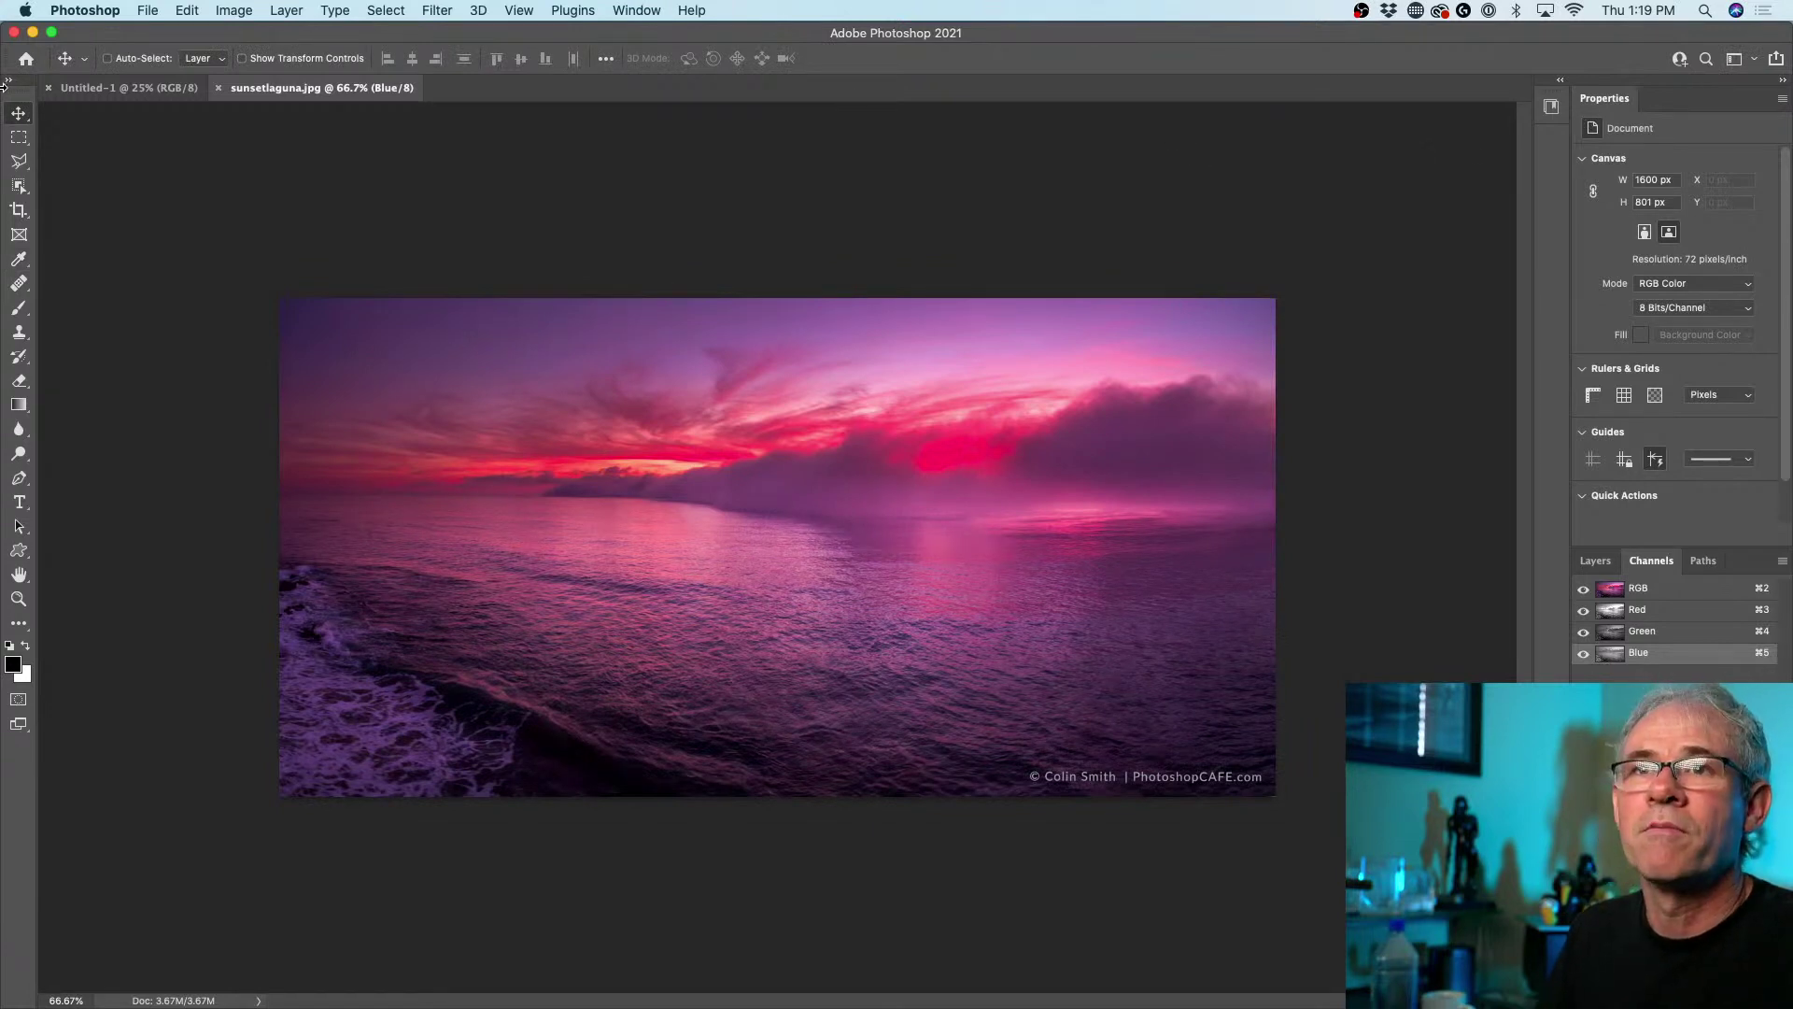
- Activate the Rectangular Marquee tool, reopen the preferences, and switch to the Tools page
left_click(20, 140)
left_click(85, 10)
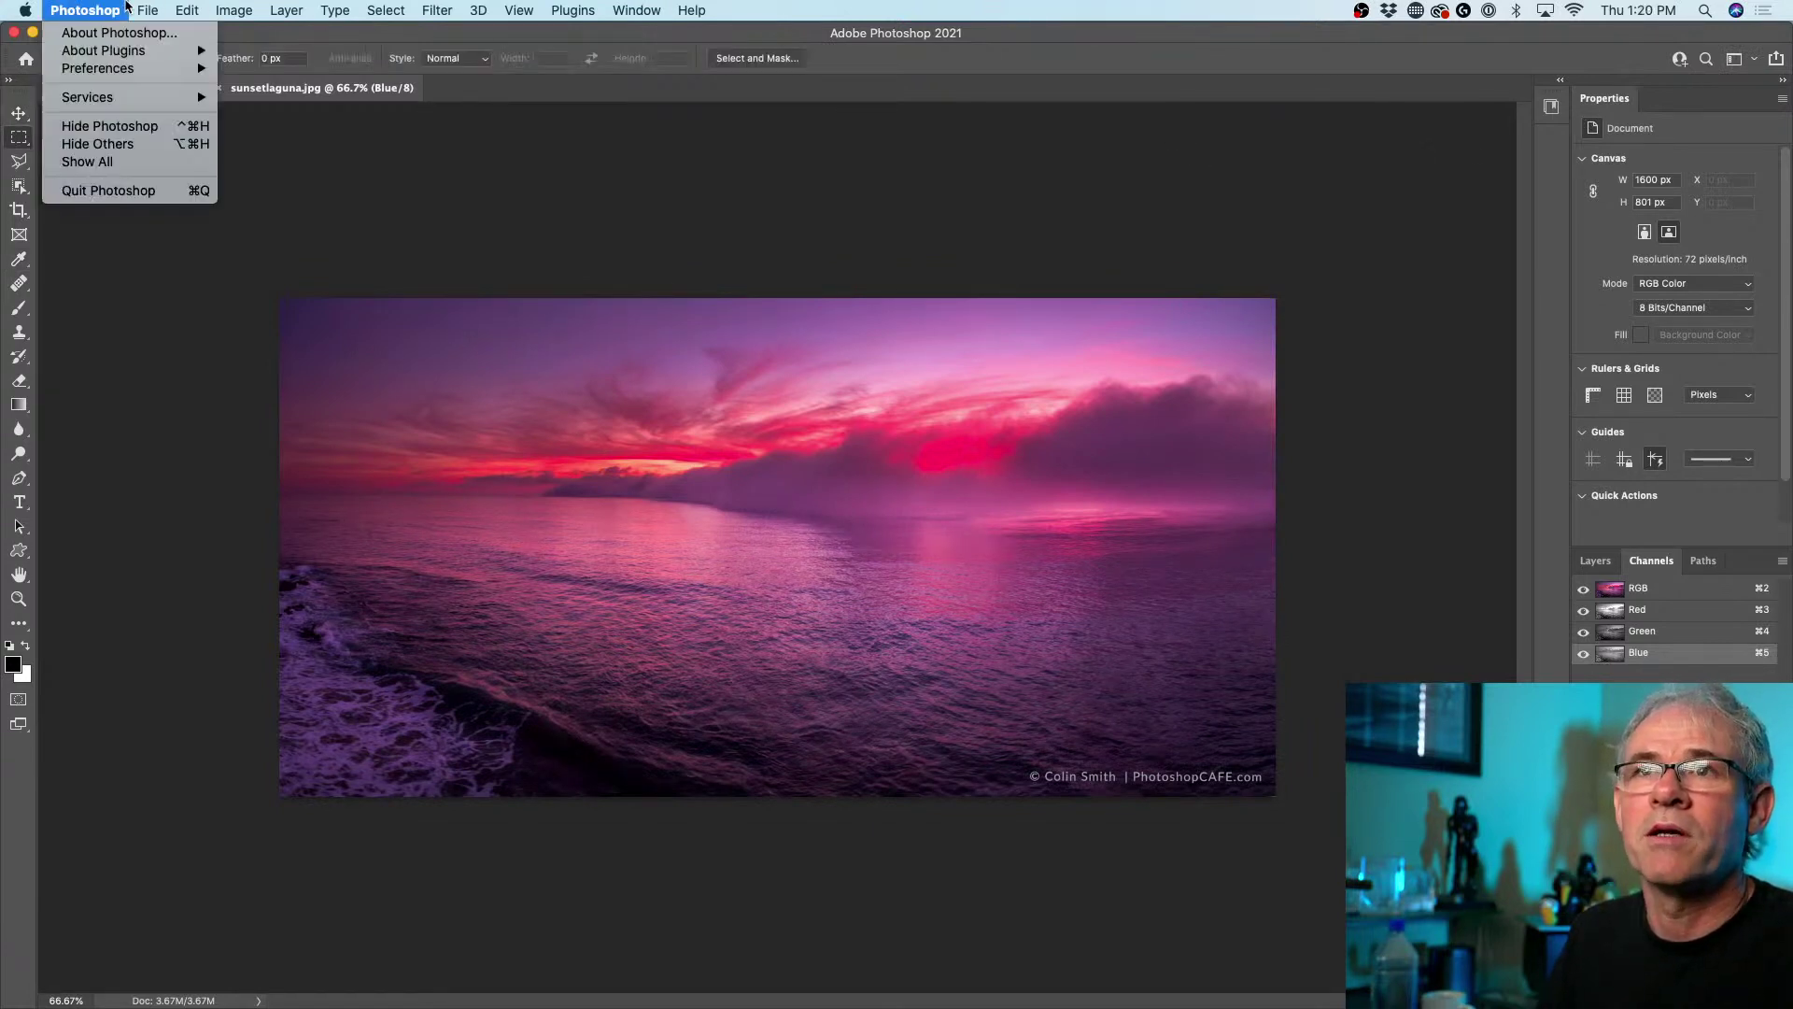
mouse_move(131, 68)
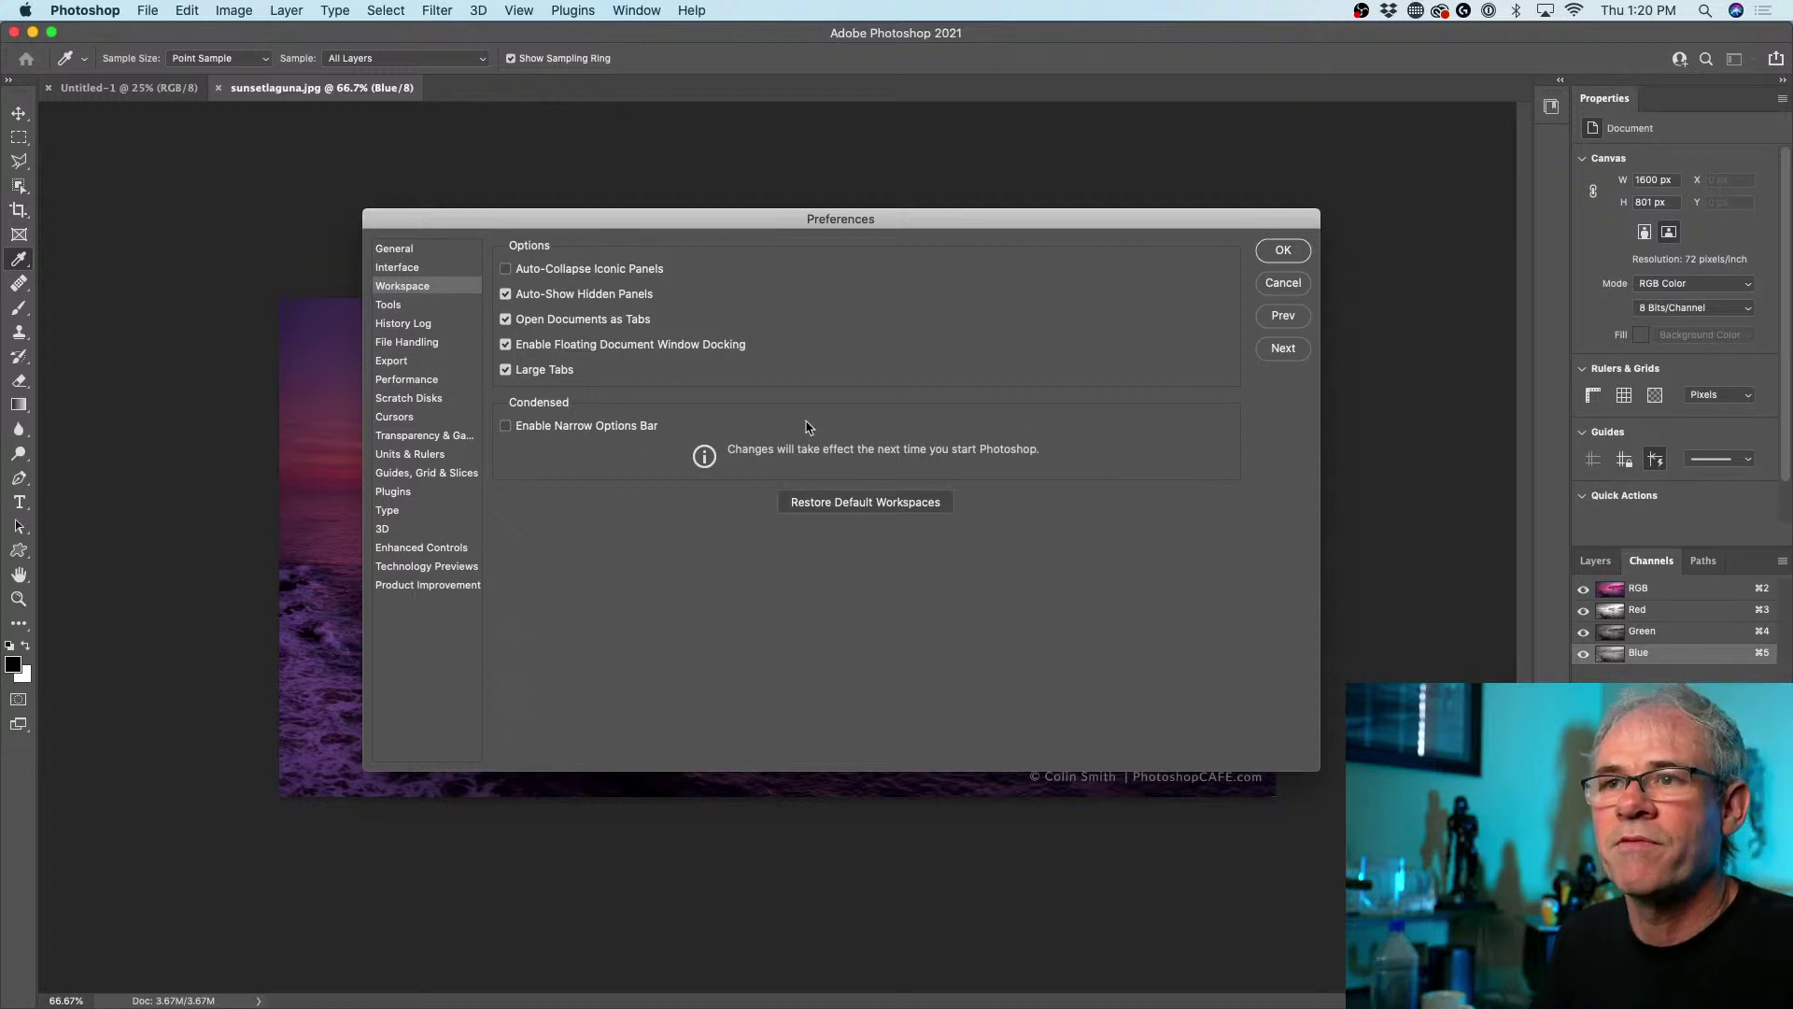
left_click(425, 308)
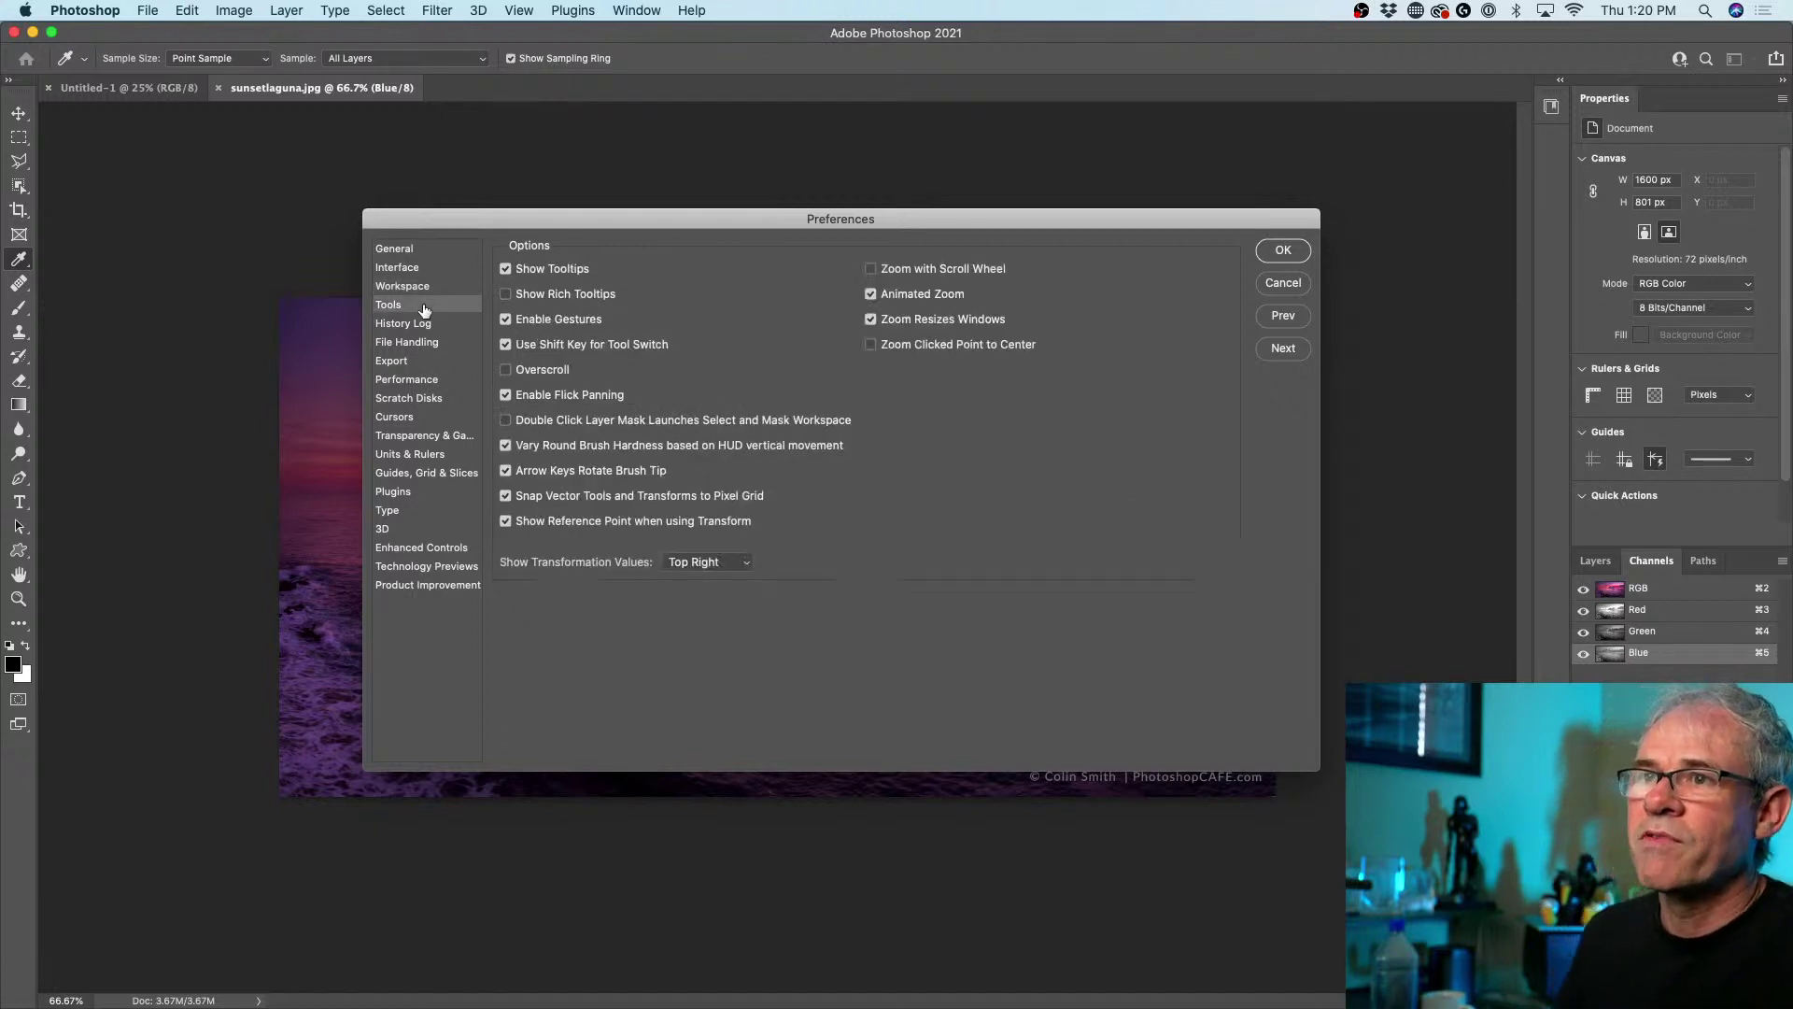
- Switch Show Tooltips off and back on, apply the preferences, and check the Polygonal Lasso tool's tooltip
left_click(506, 269)
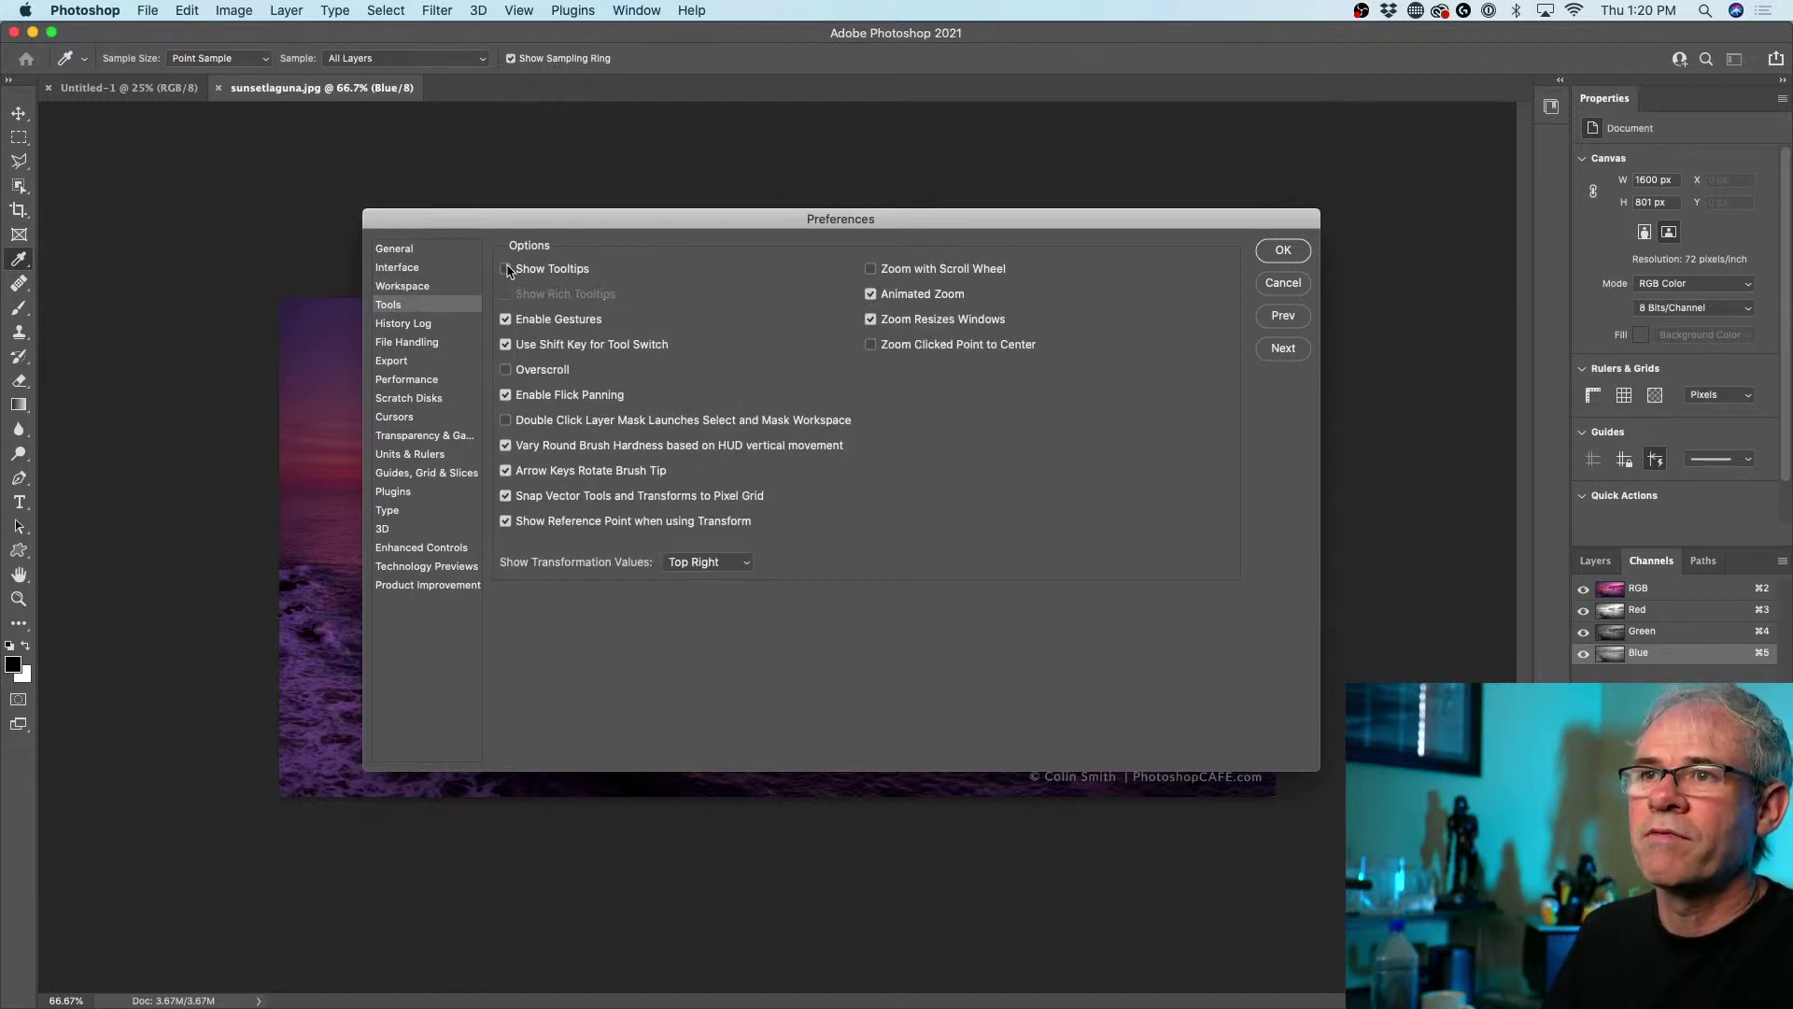
left_click(506, 269)
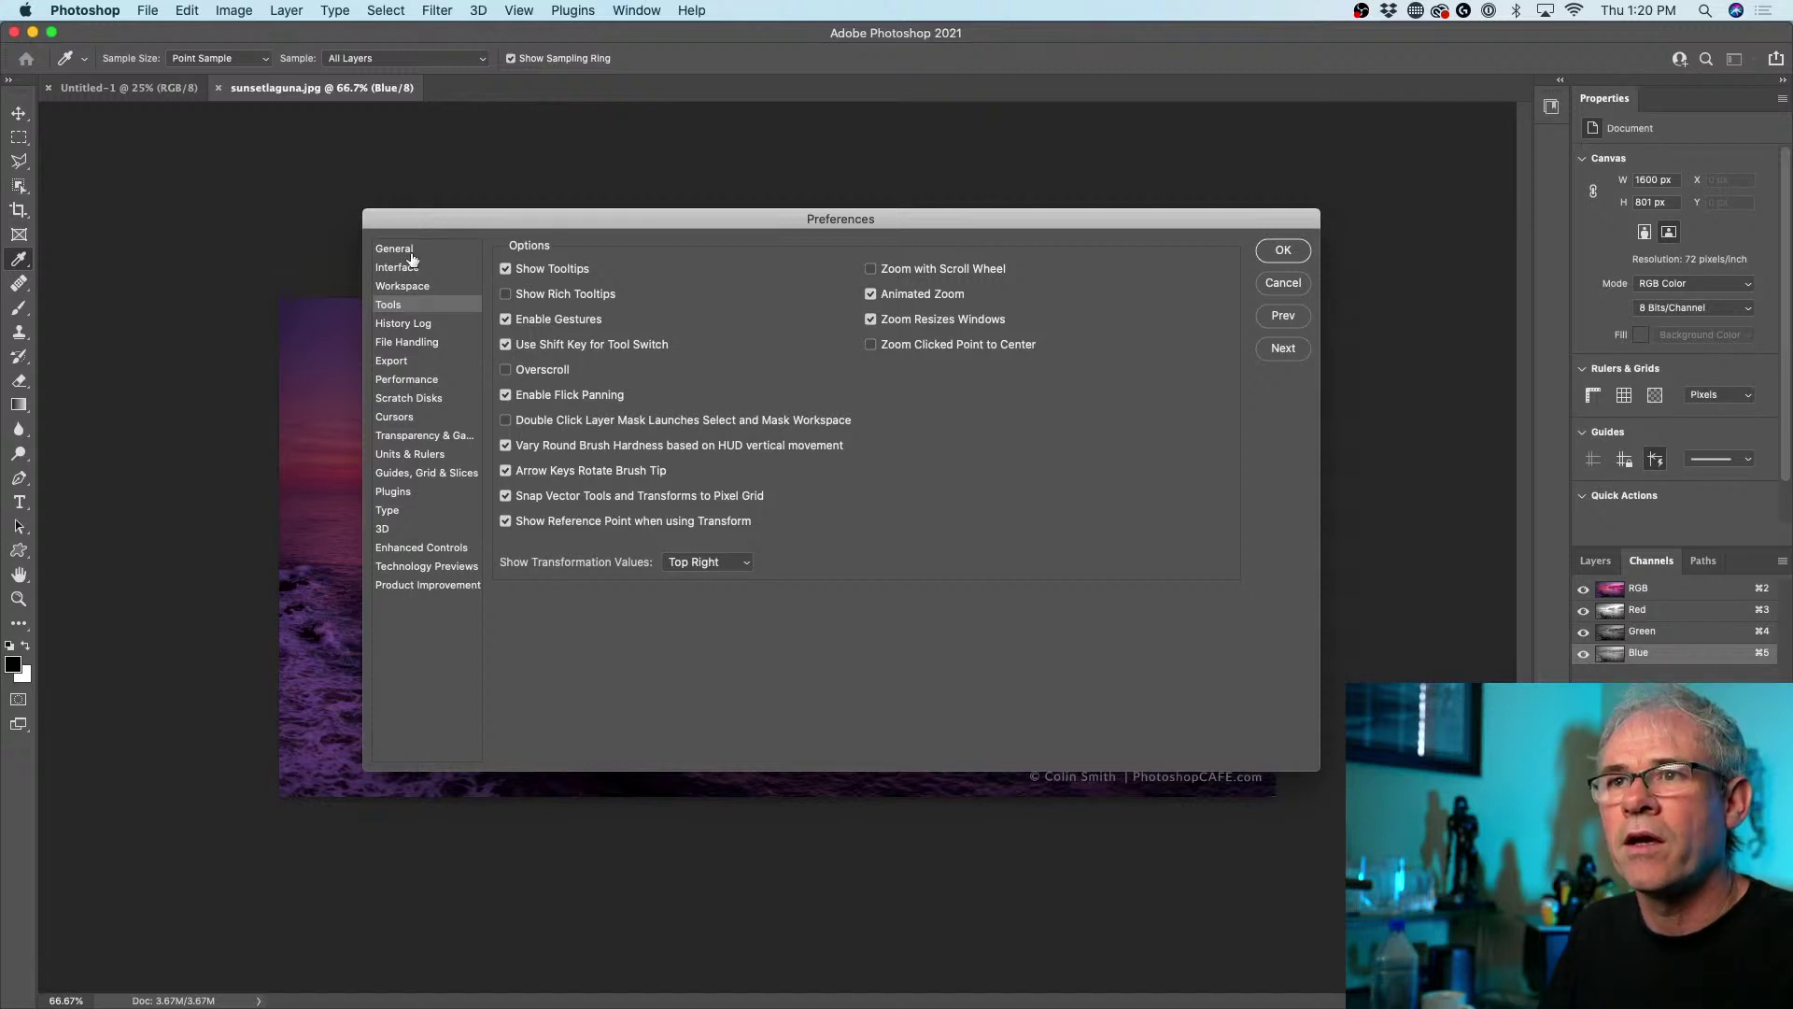
left_click(1296, 250)
key("m")
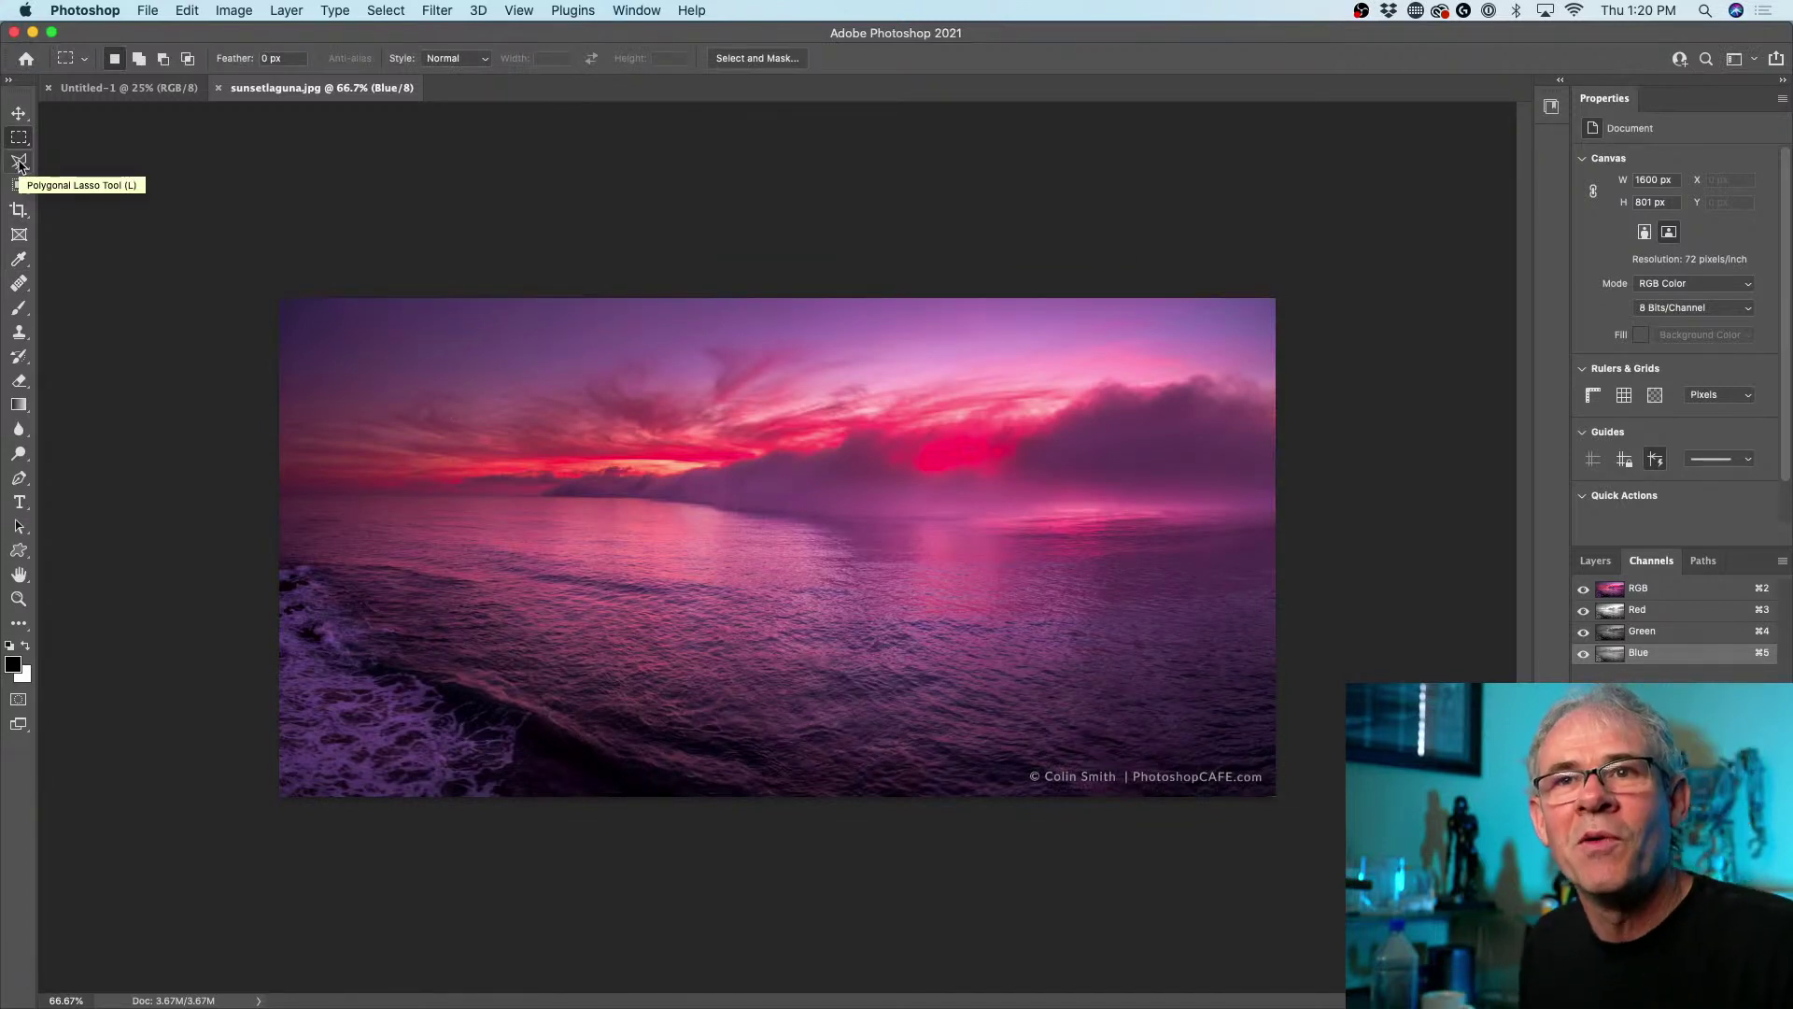
- Turn on Show Rich Tooltips in the Tools preferences, apply it, and preview the Frame Tool's tooltip
left_click(98, 9)
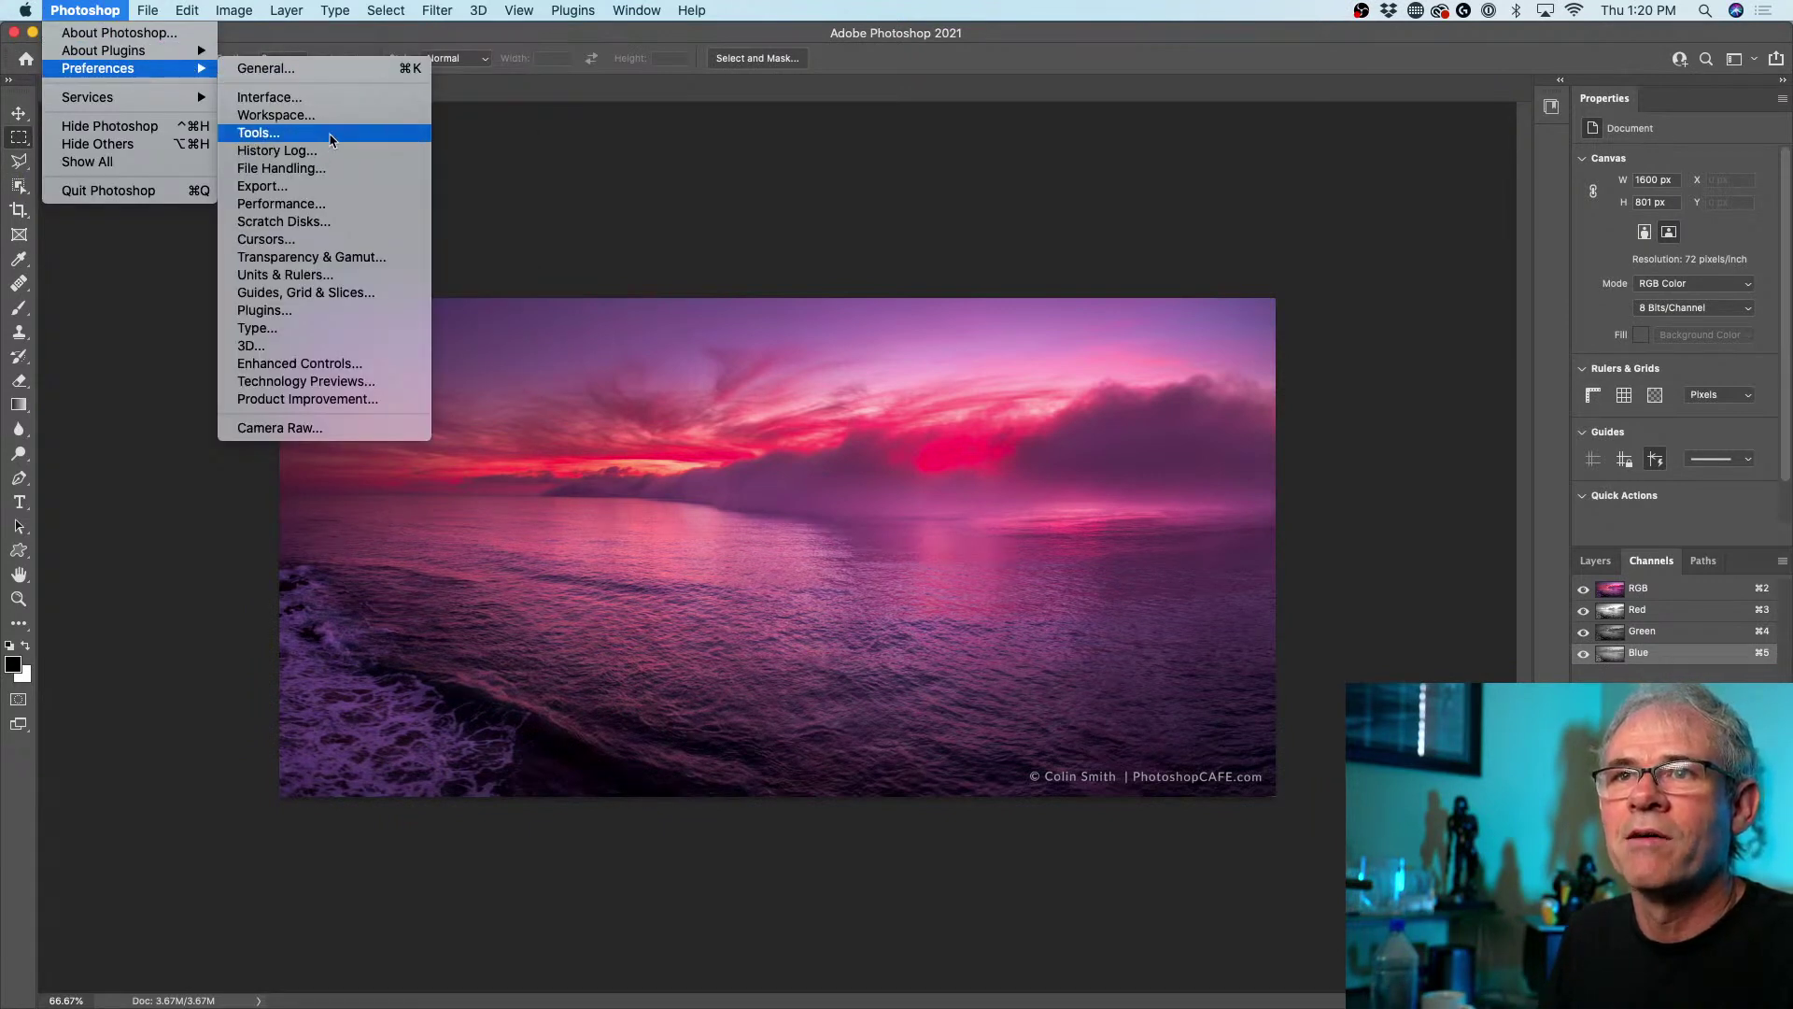
left_click(330, 140)
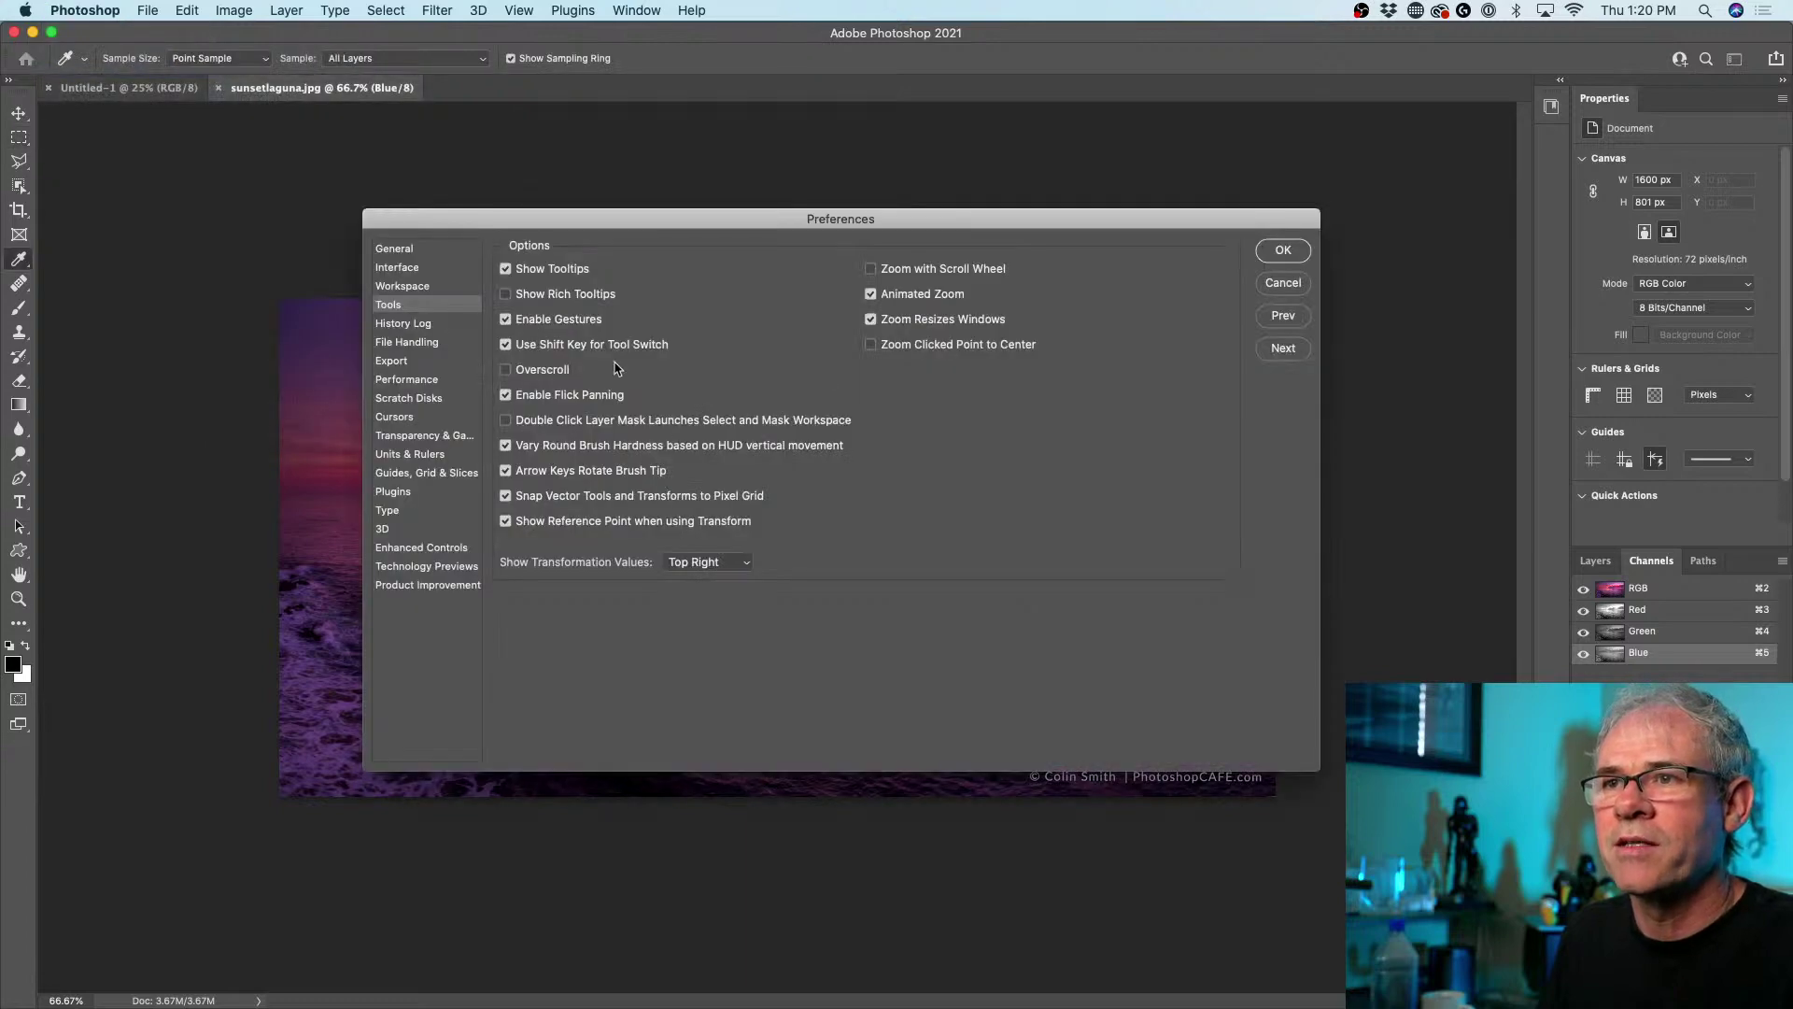
left_click(550, 295)
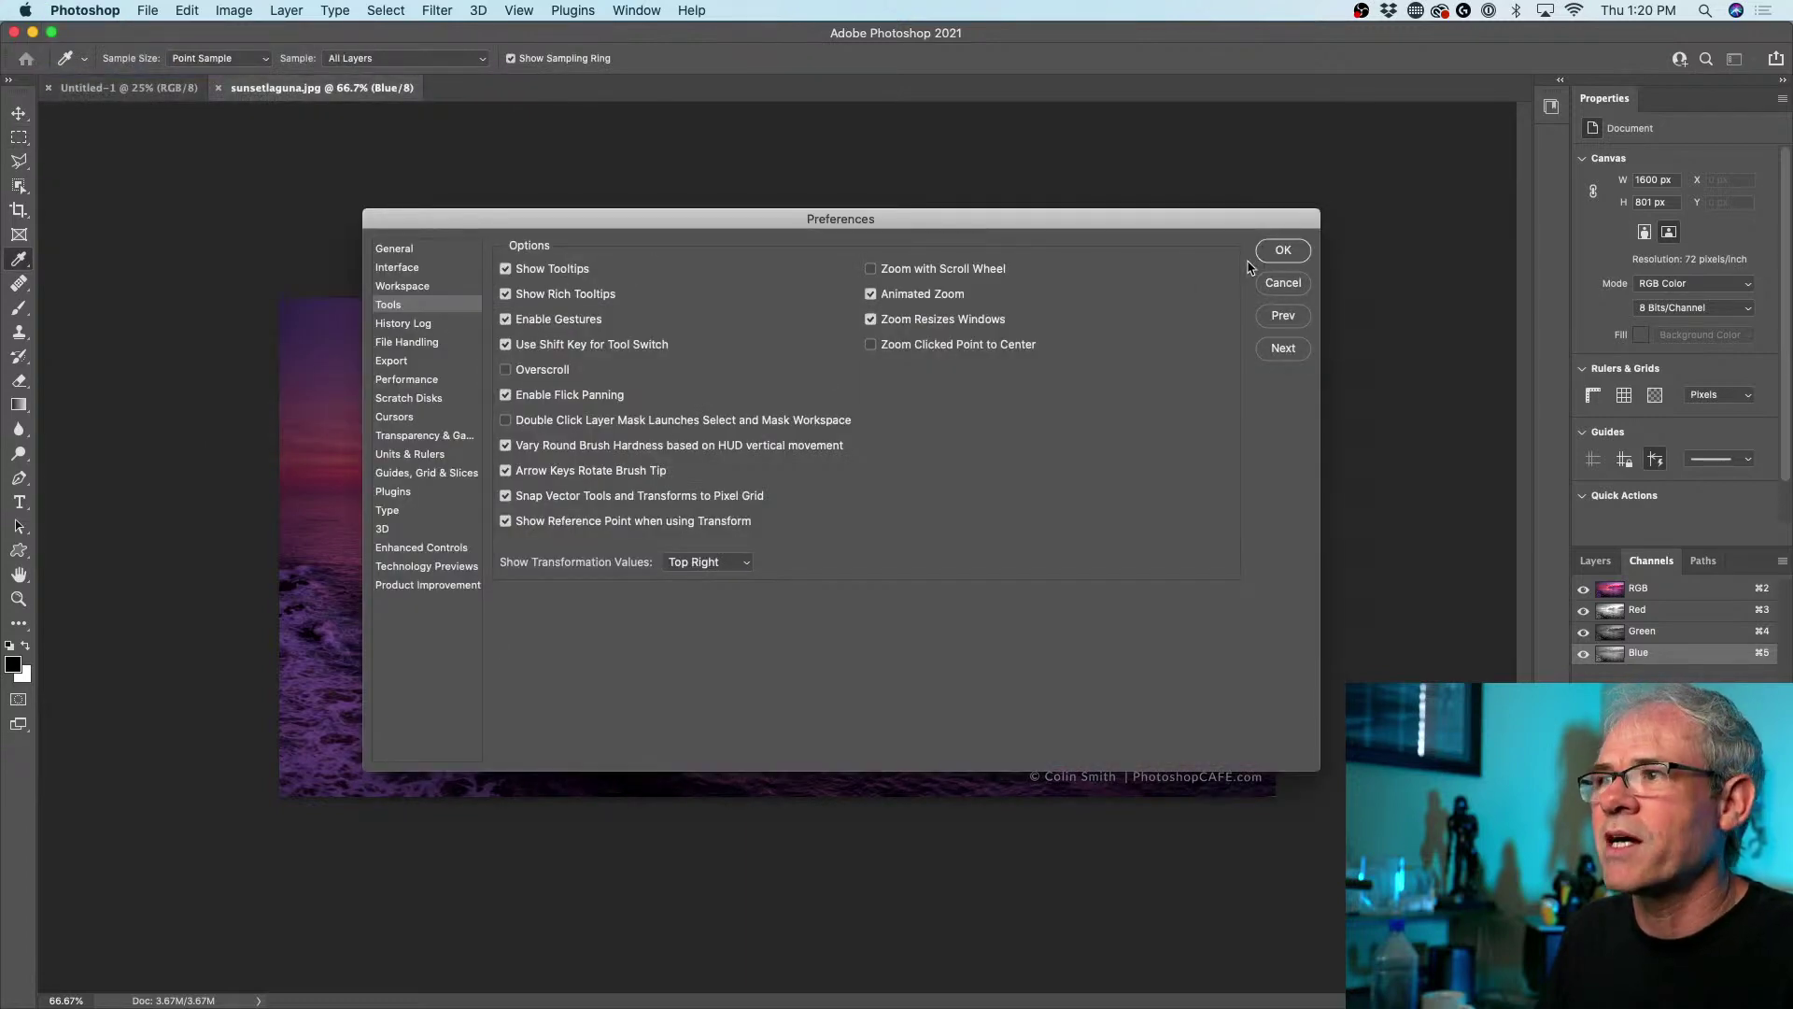
left_click(1284, 251)
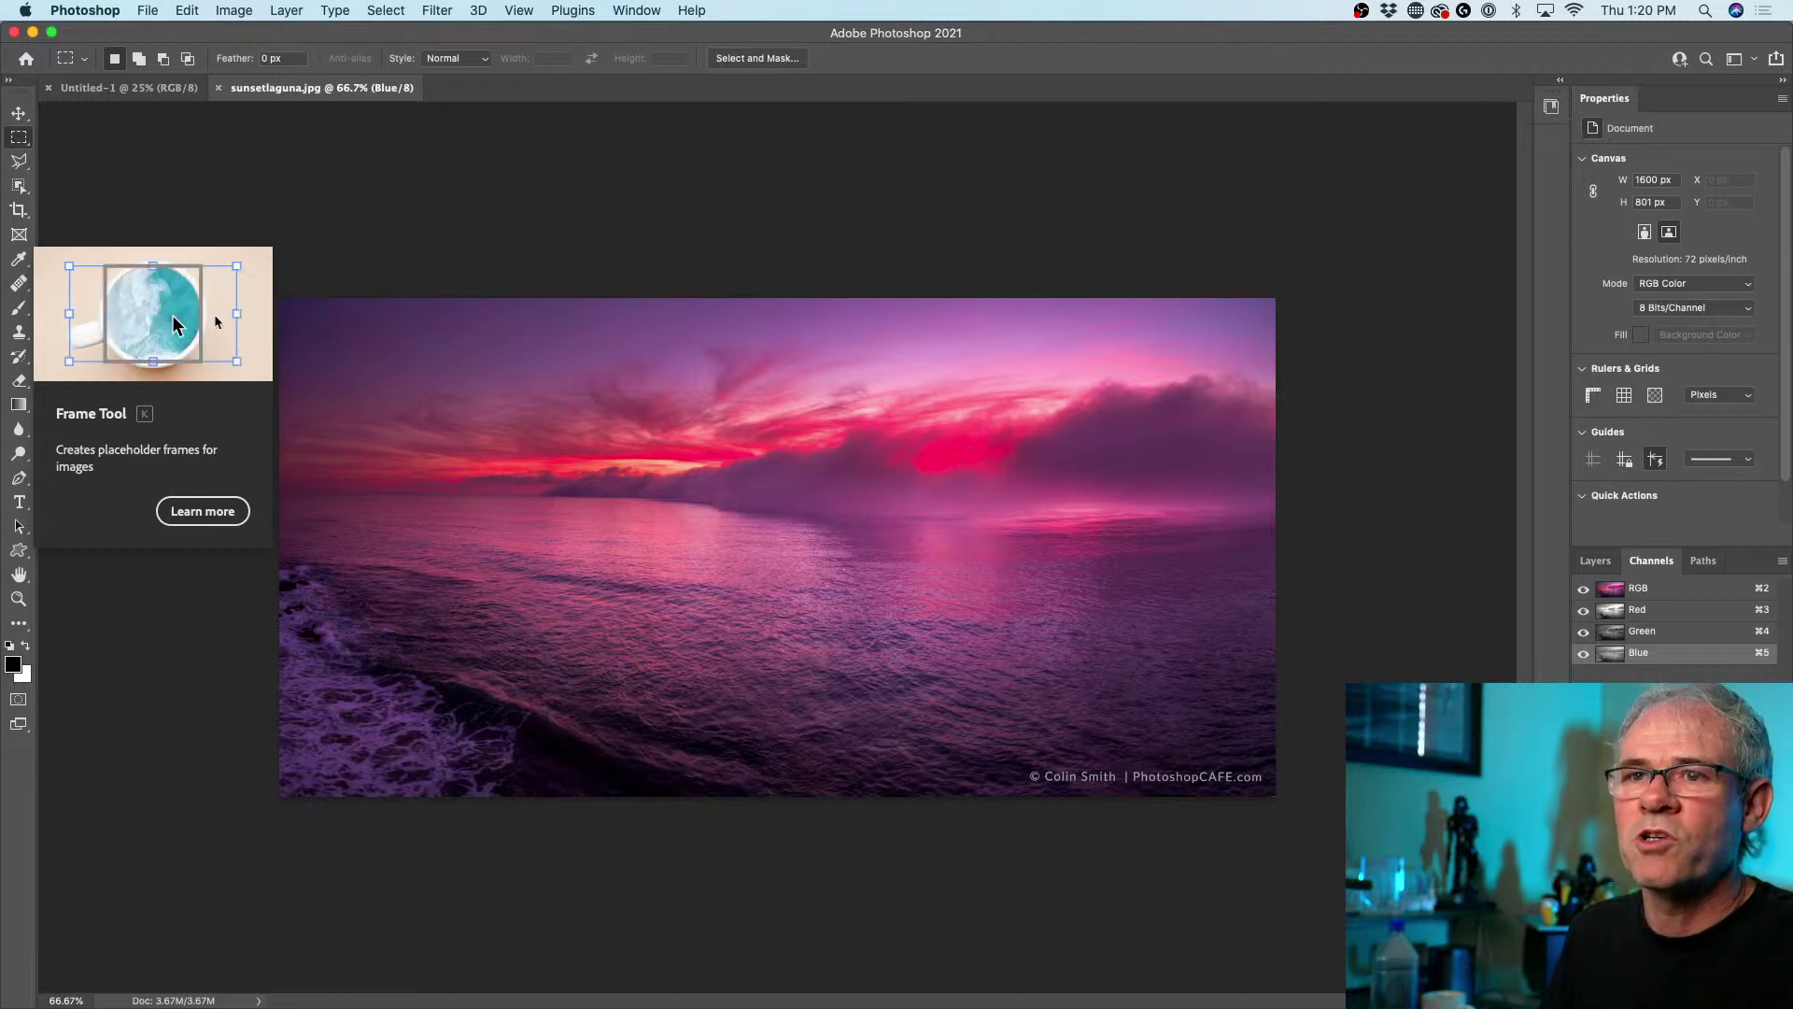
- Reopen the Tools preferences and turn off Show Rich Tooltips
left_click(109, 11)
mouse_move(138, 72)
left_click(271, 133)
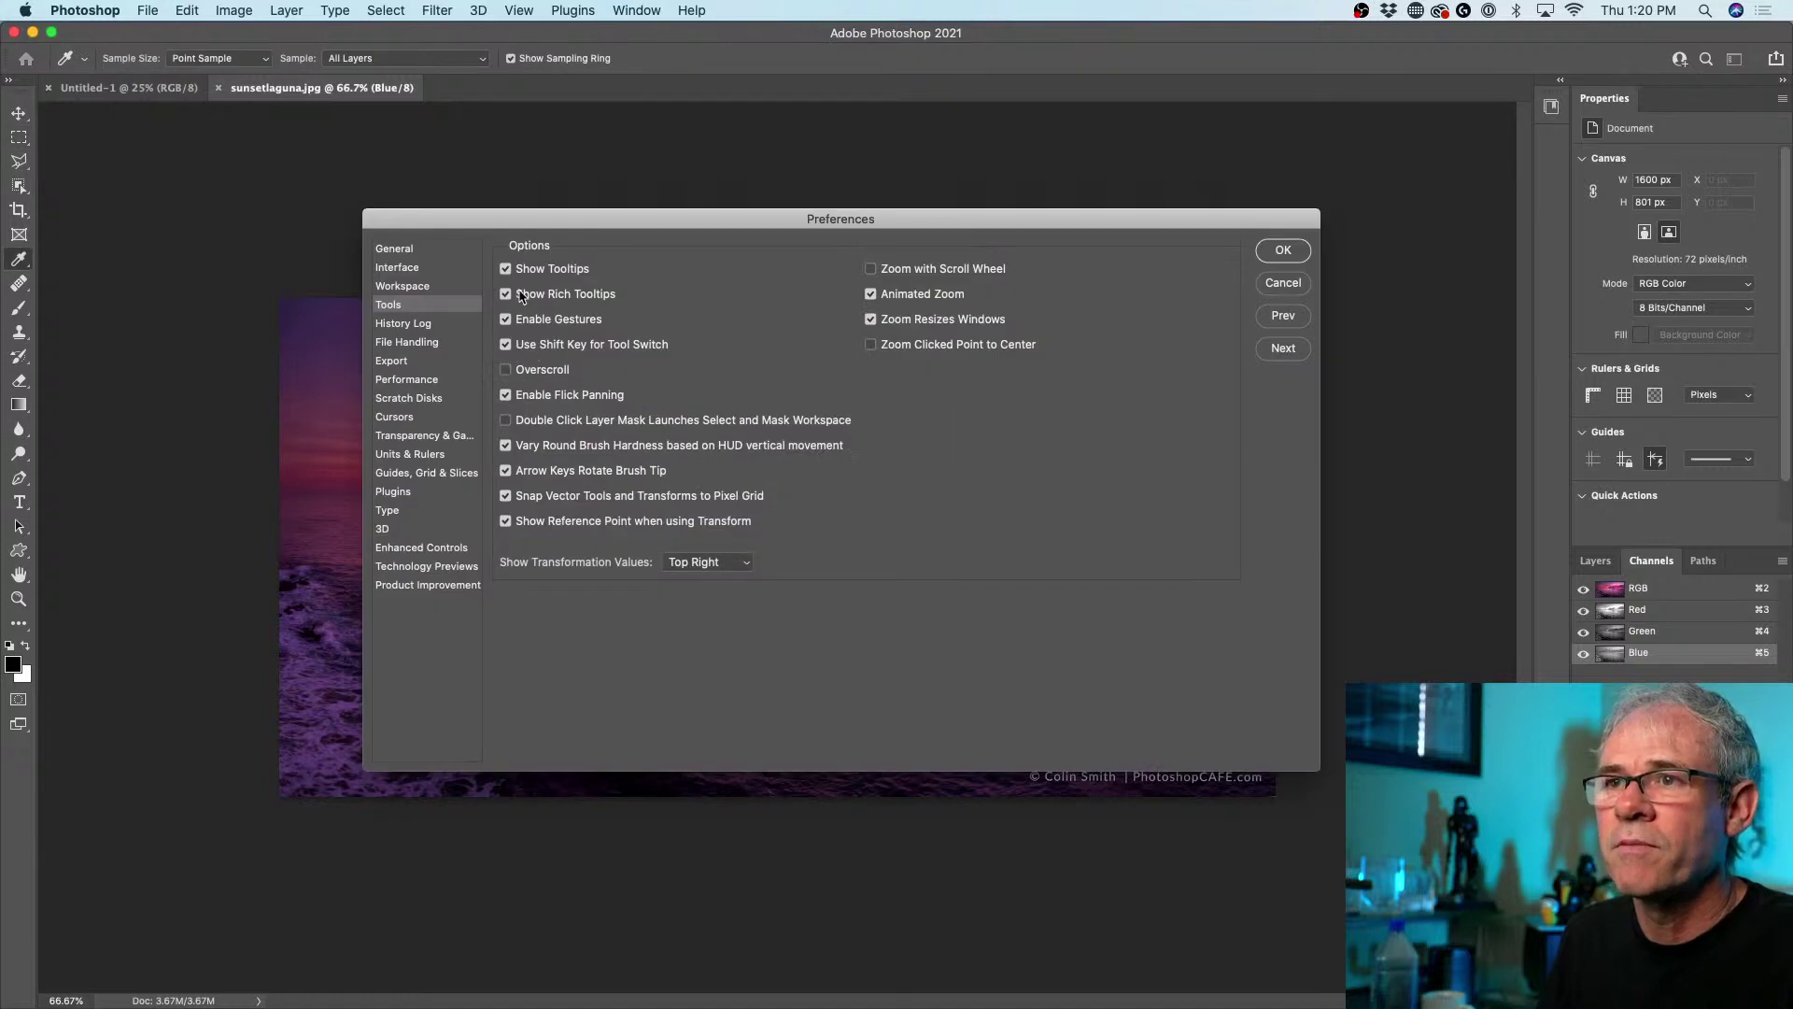
left_click(505, 294)
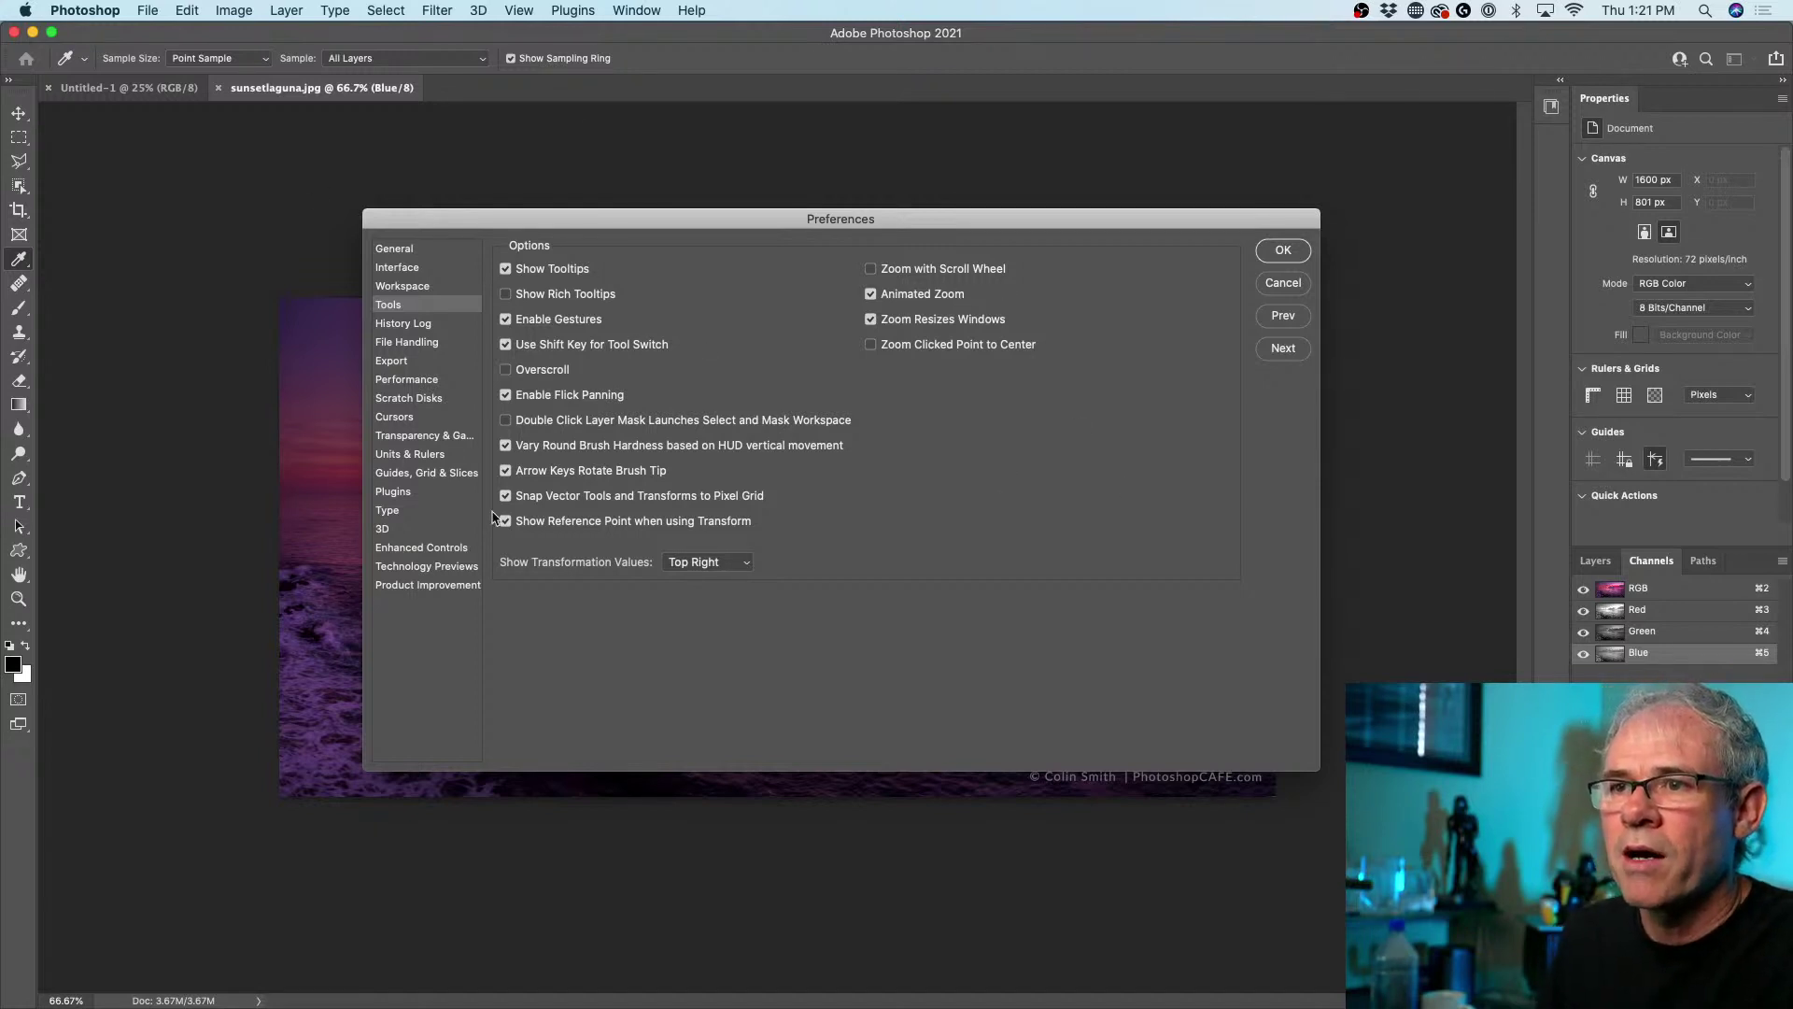
- Review the History Log and File Handling preferences, switching Prefer Adobe Camera Raw for Supported Raw Files off and back on
left_click(416, 325)
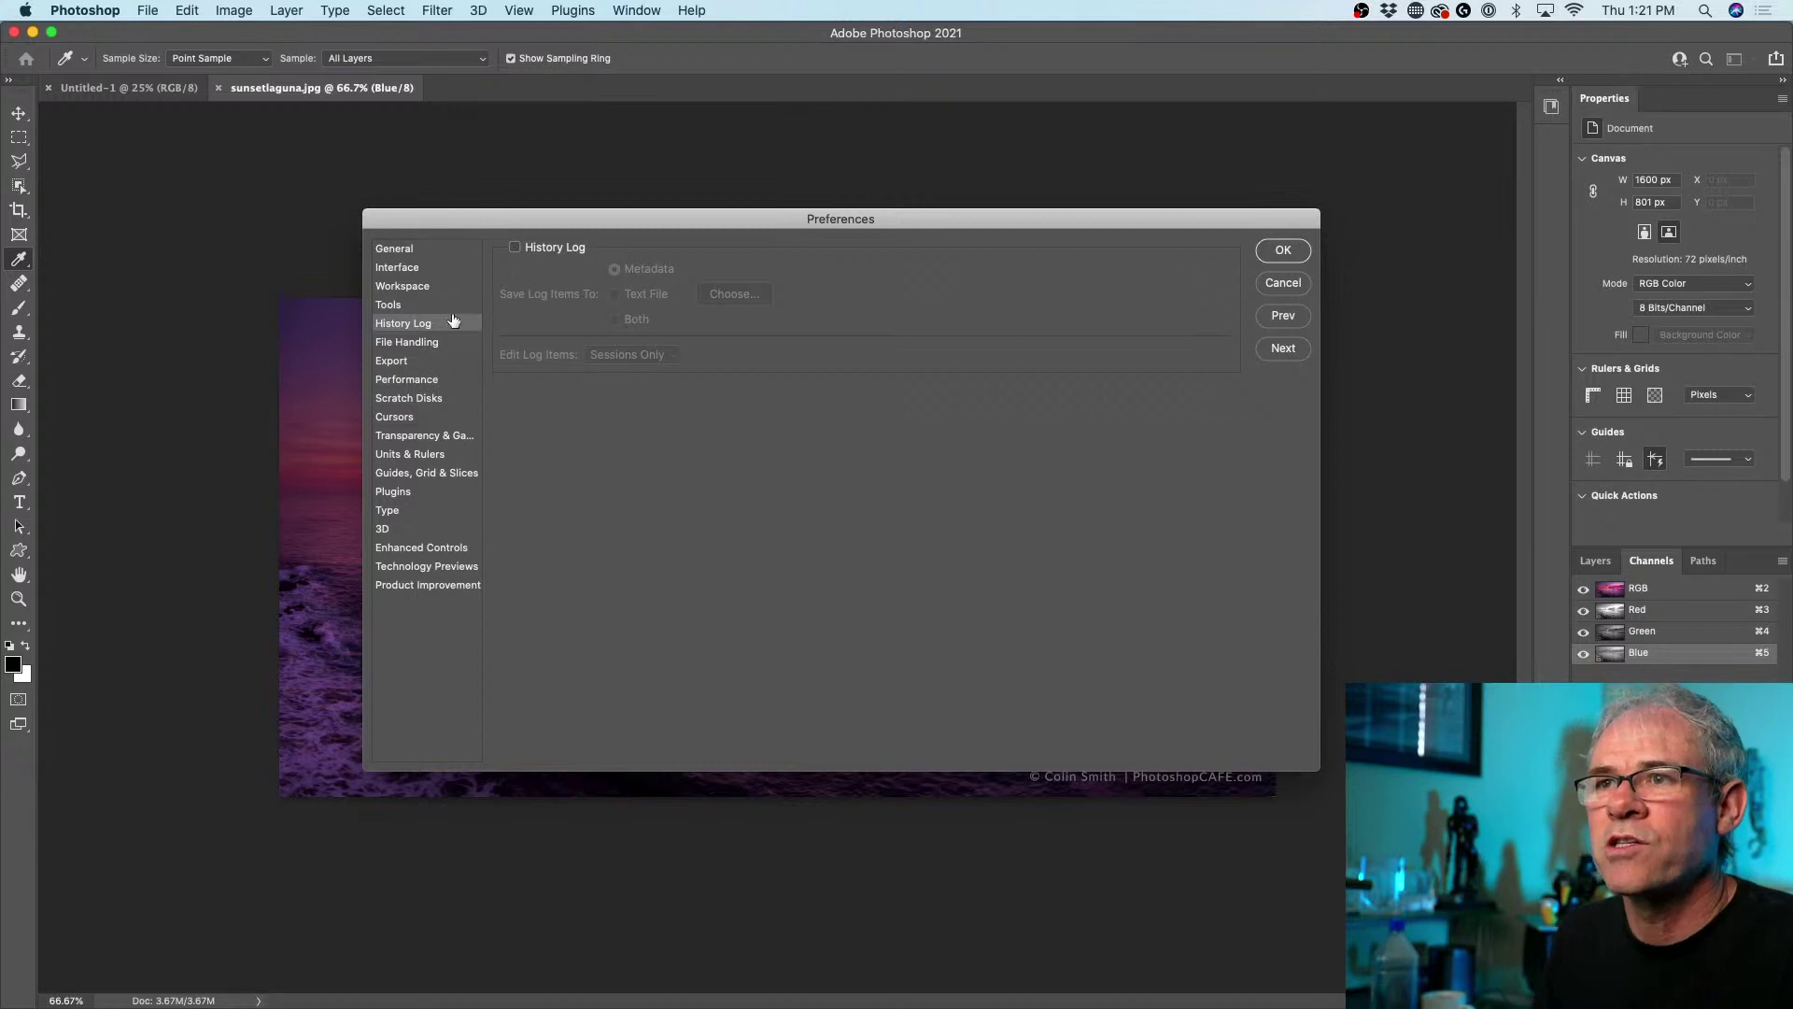
left_click(412, 343)
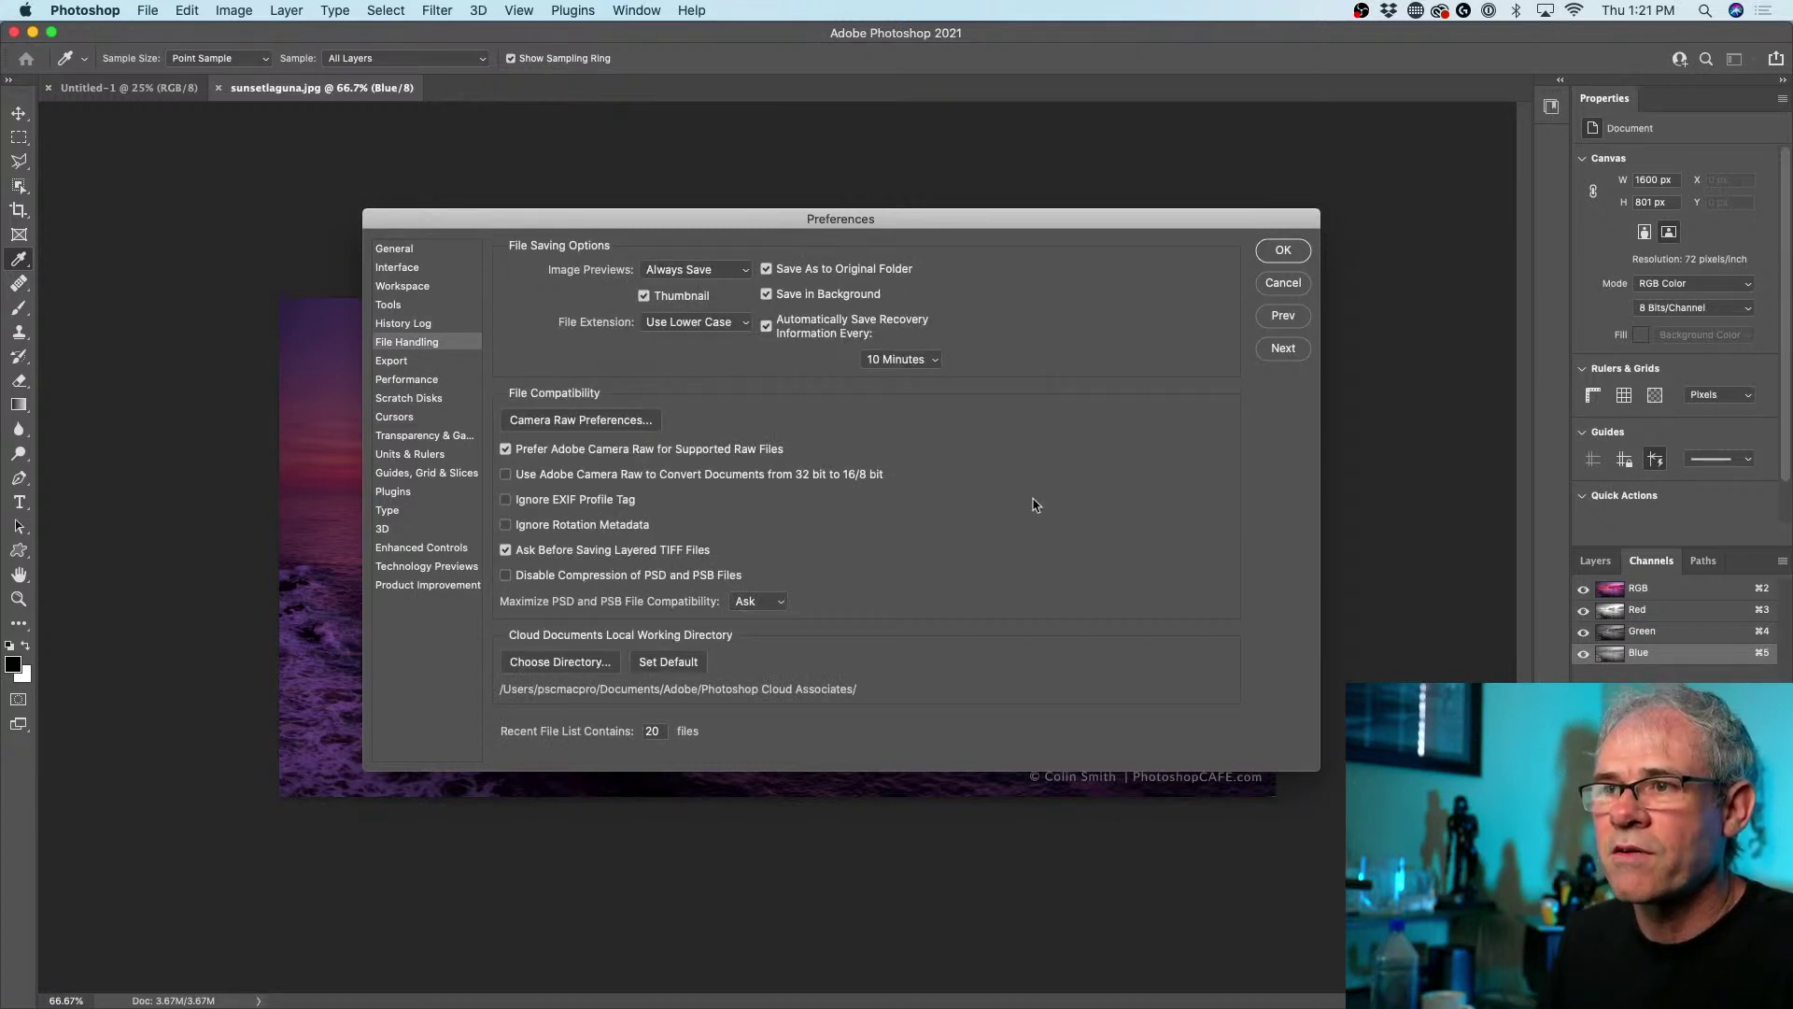
left_click(506, 450)
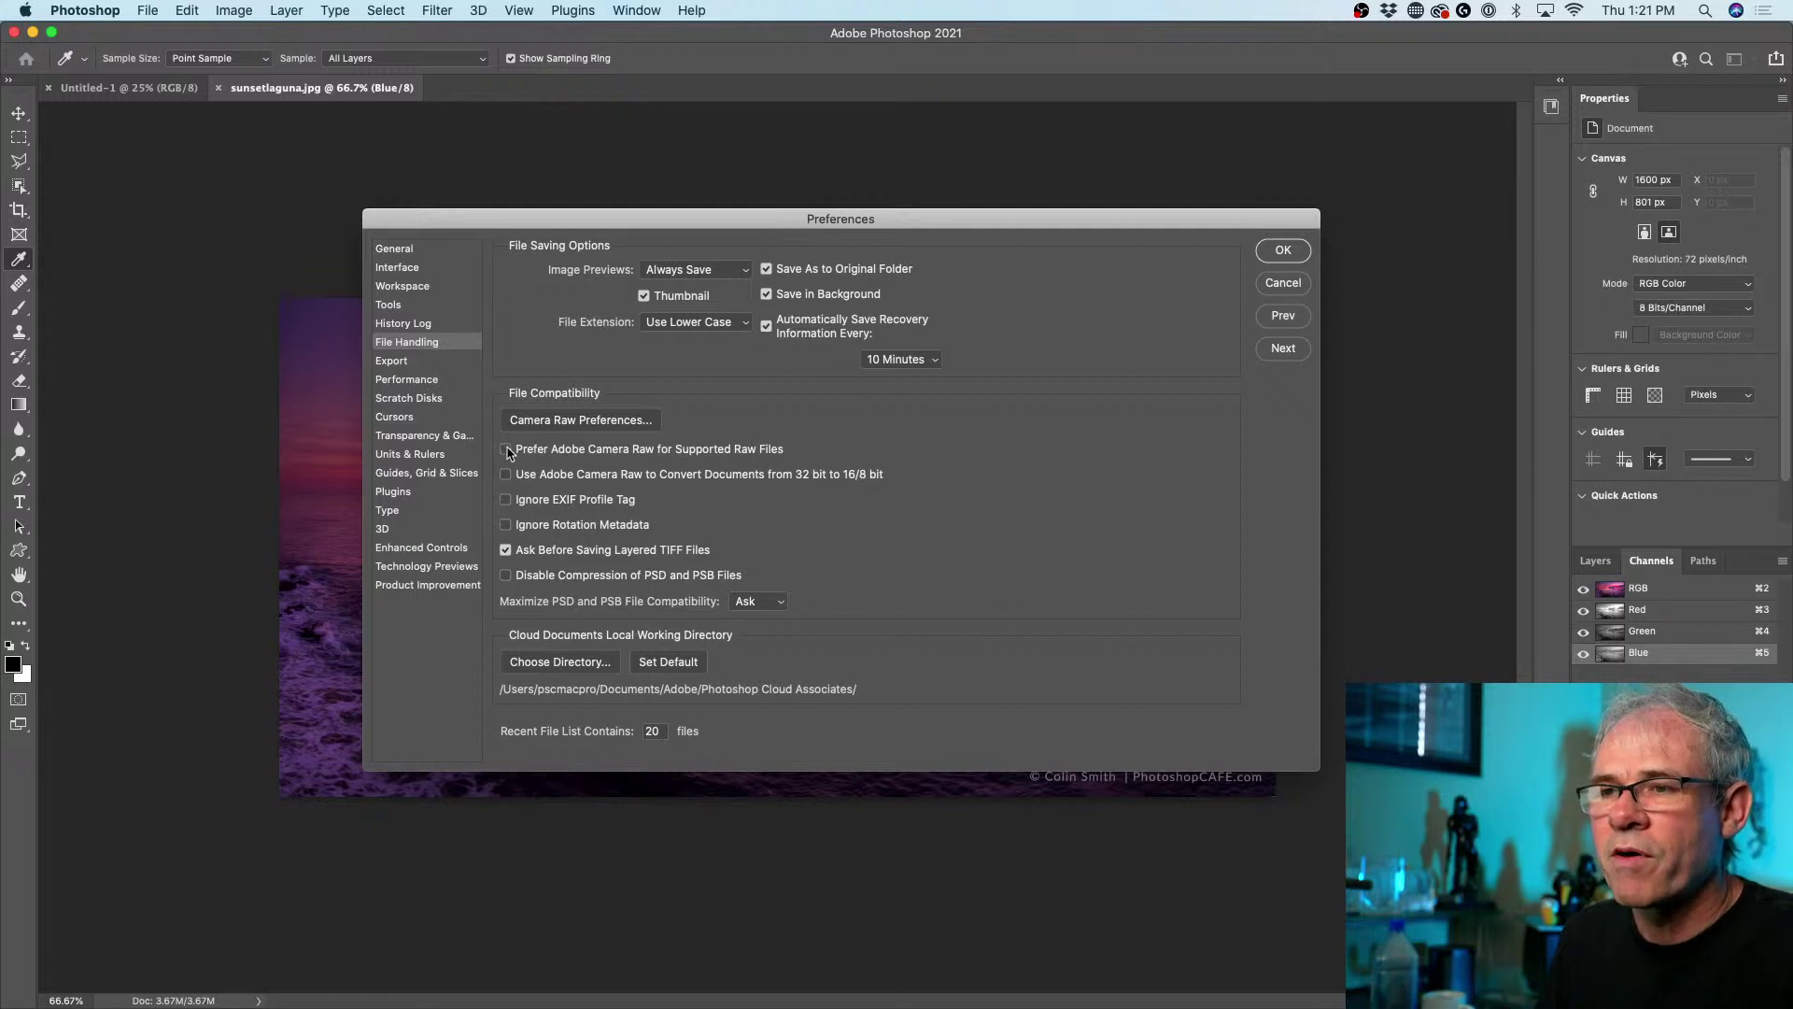
left_click(506, 451)
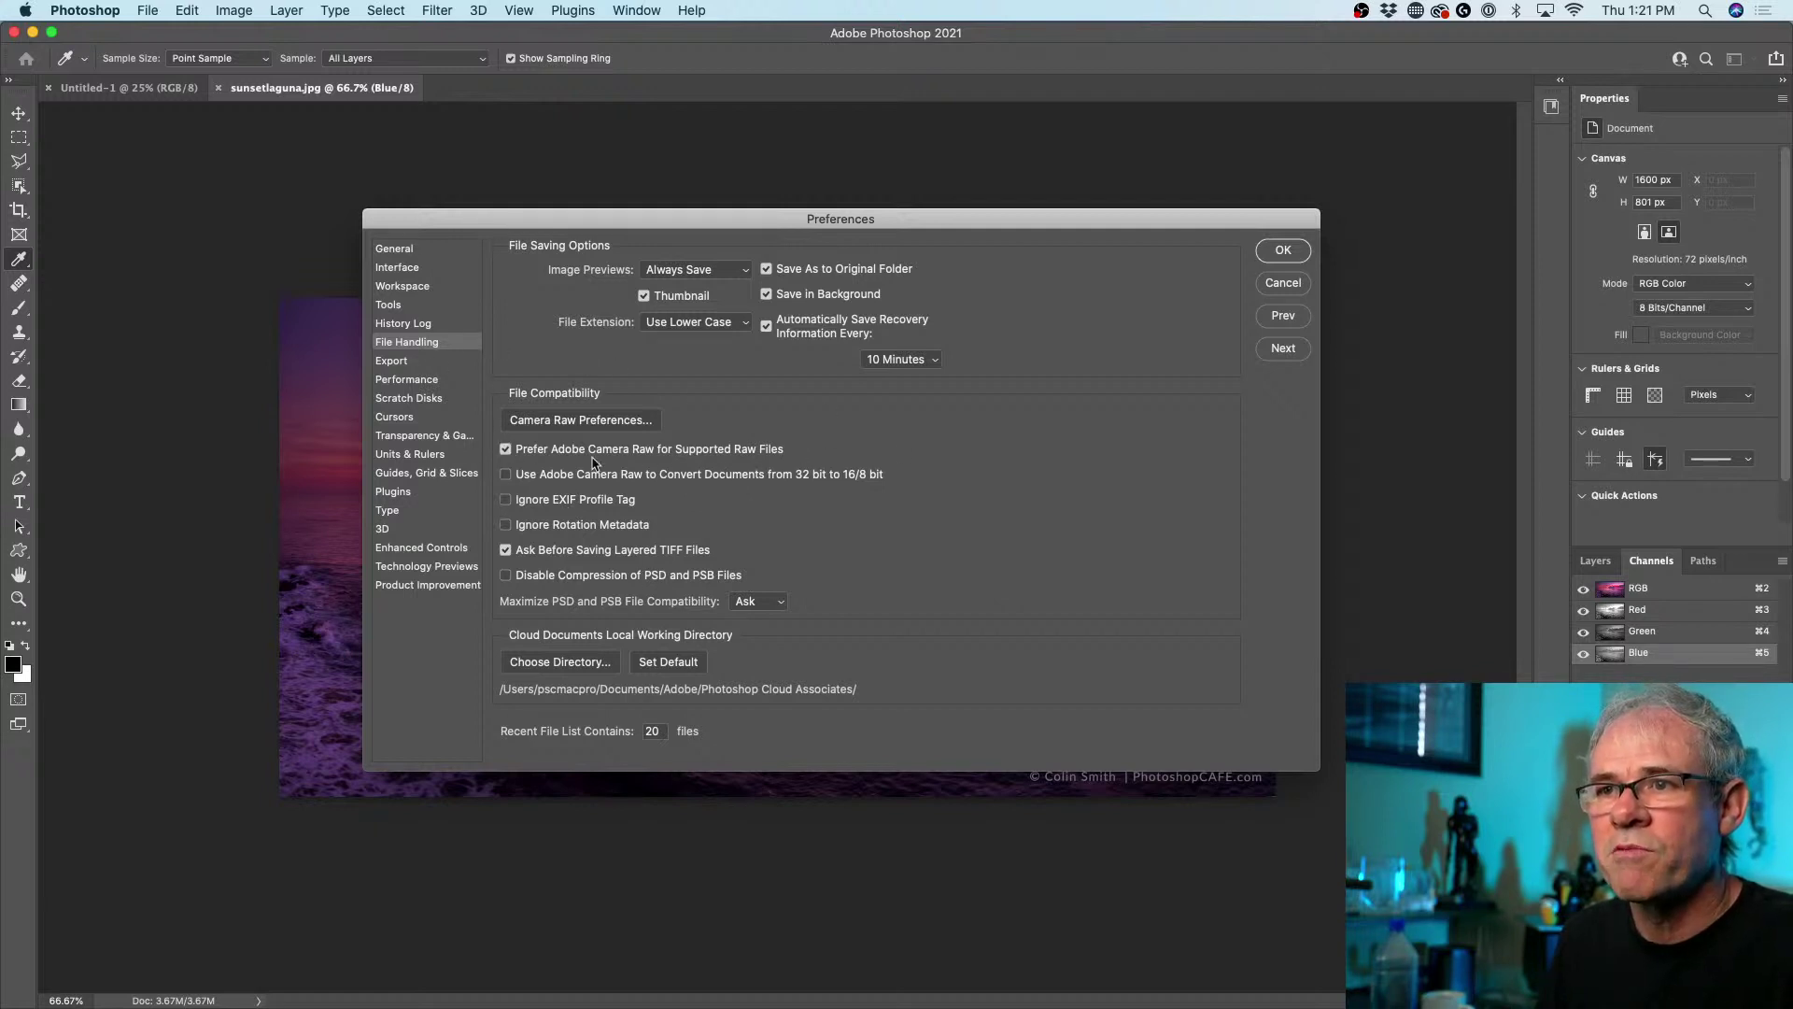
- In the Performance preferences, raise Photoshop's memory to 119363 MB (85%) and optimize the cache for Web / UI Design
left_click(411, 379)
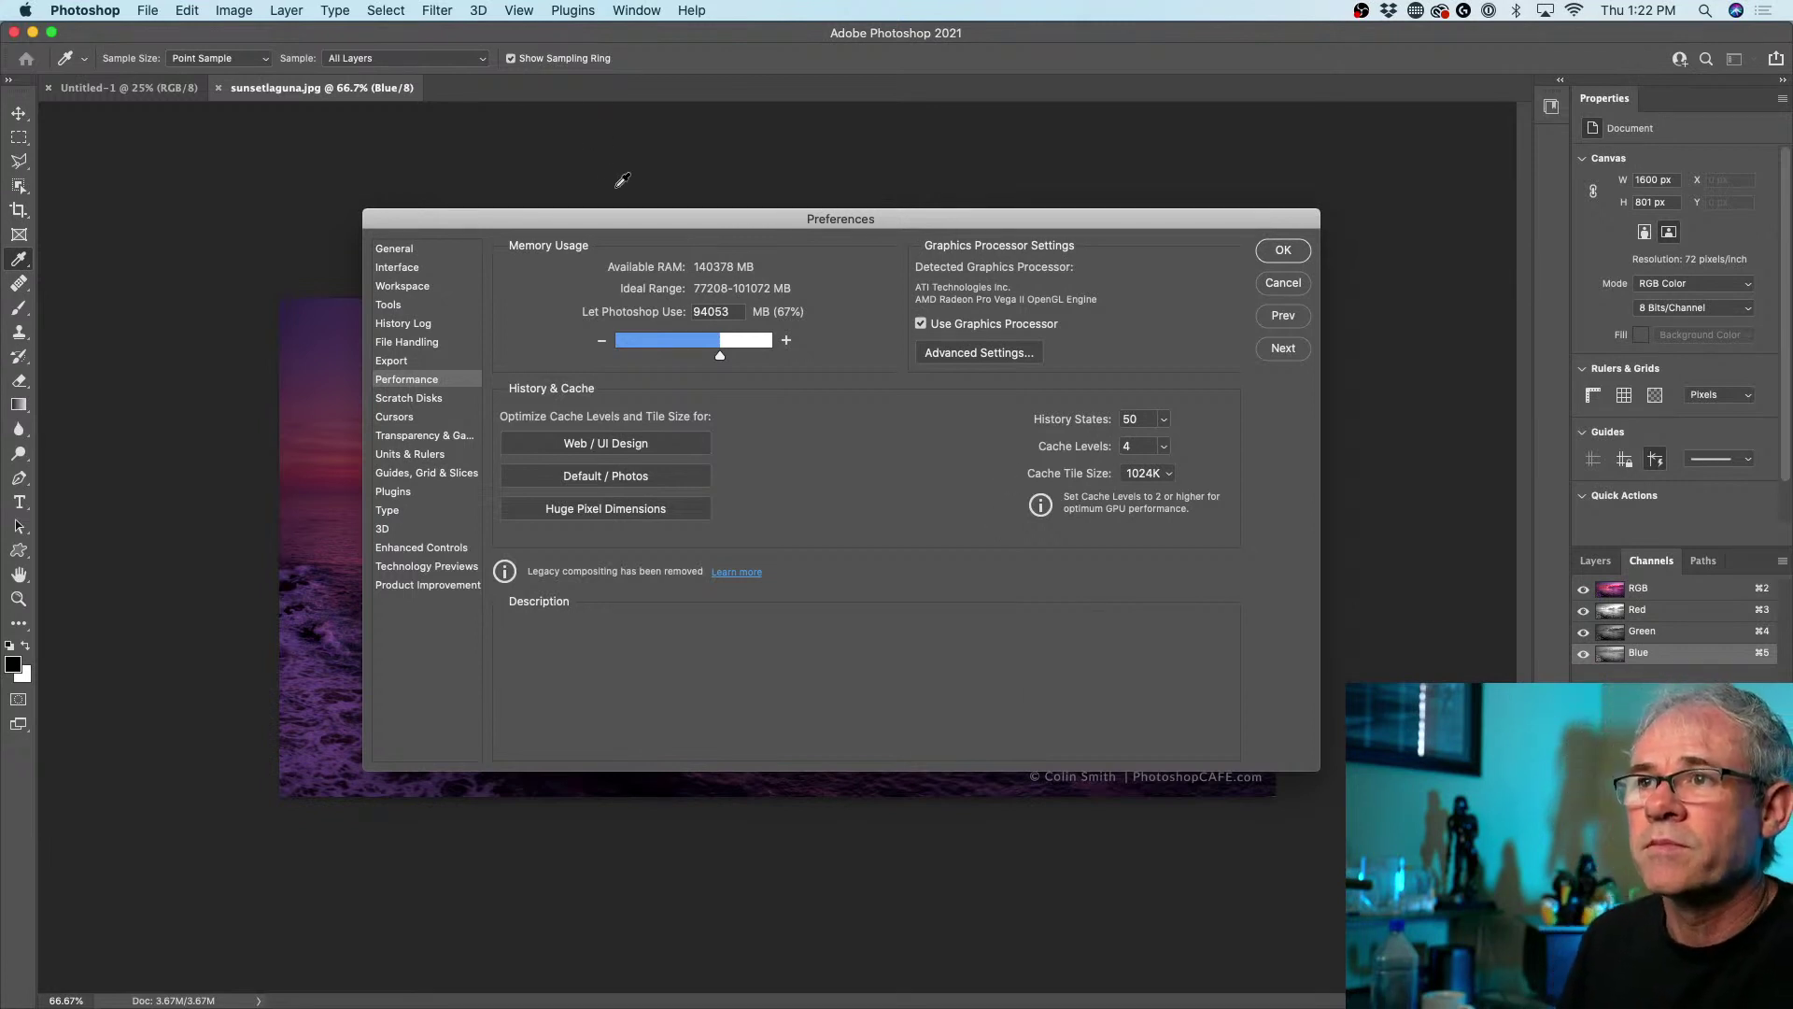
left_click_drag(616, 225, 570, 200)
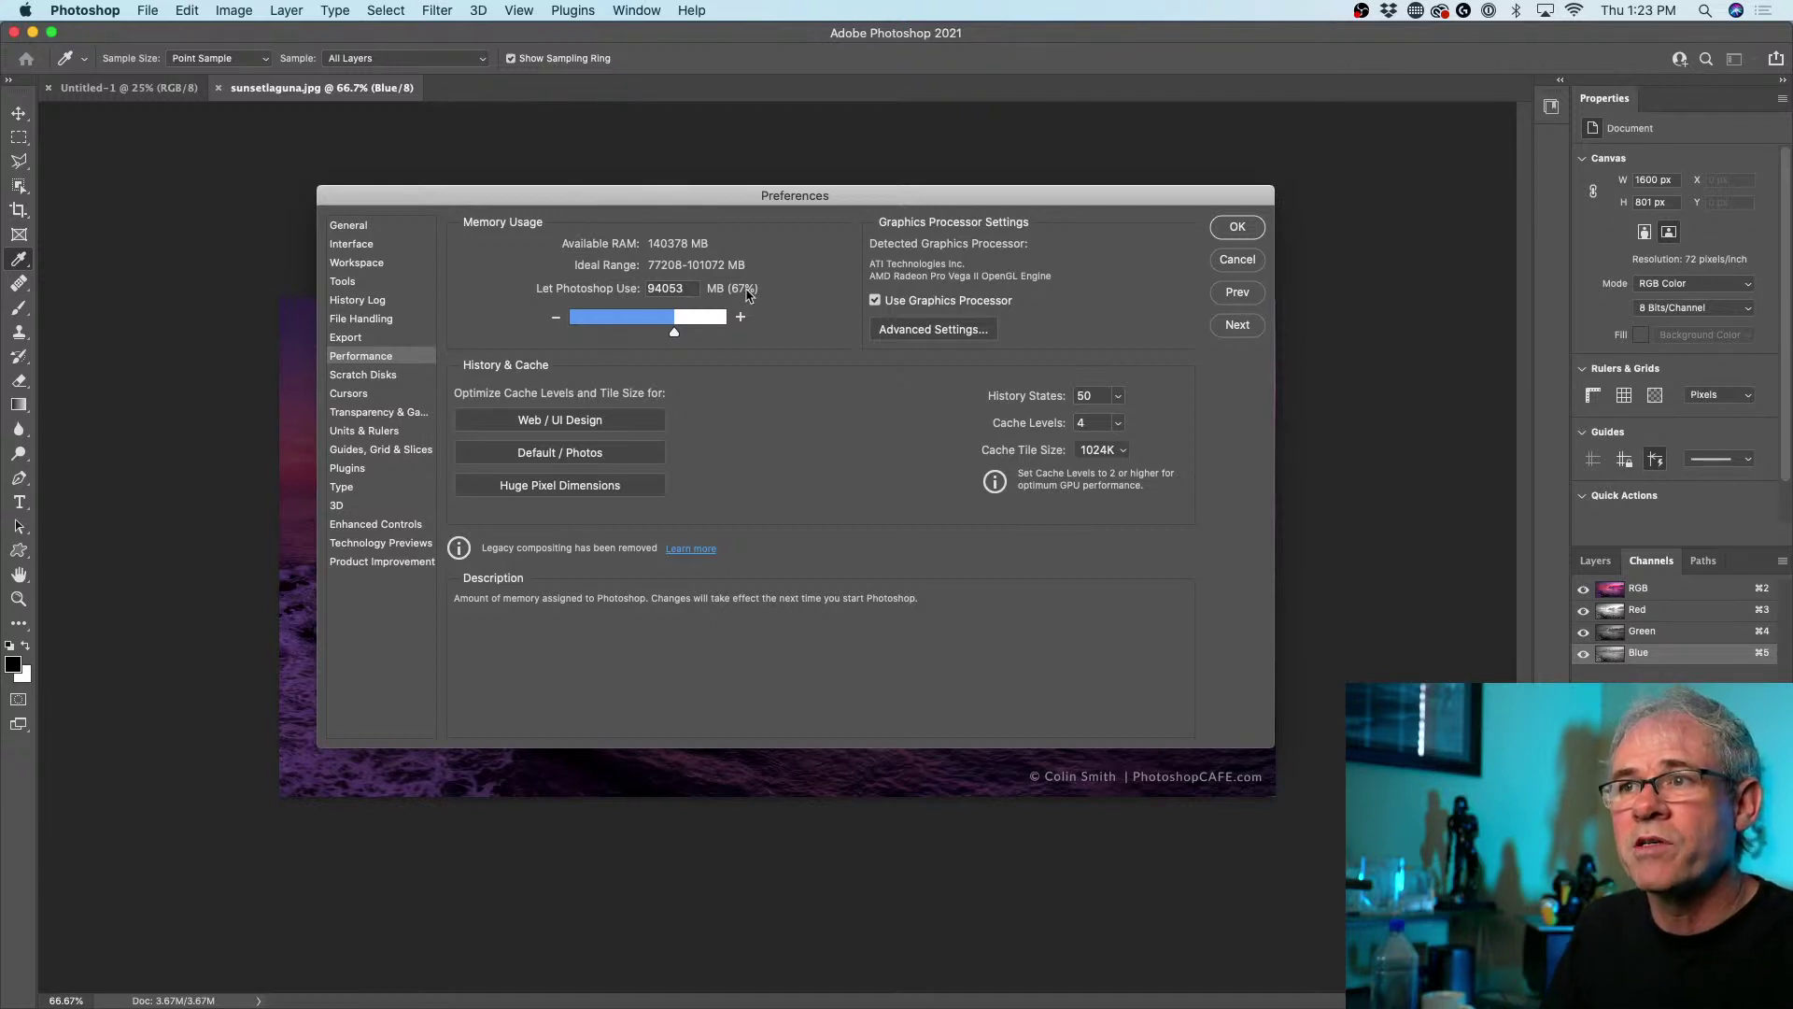
left_click_drag(675, 332, 704, 333)
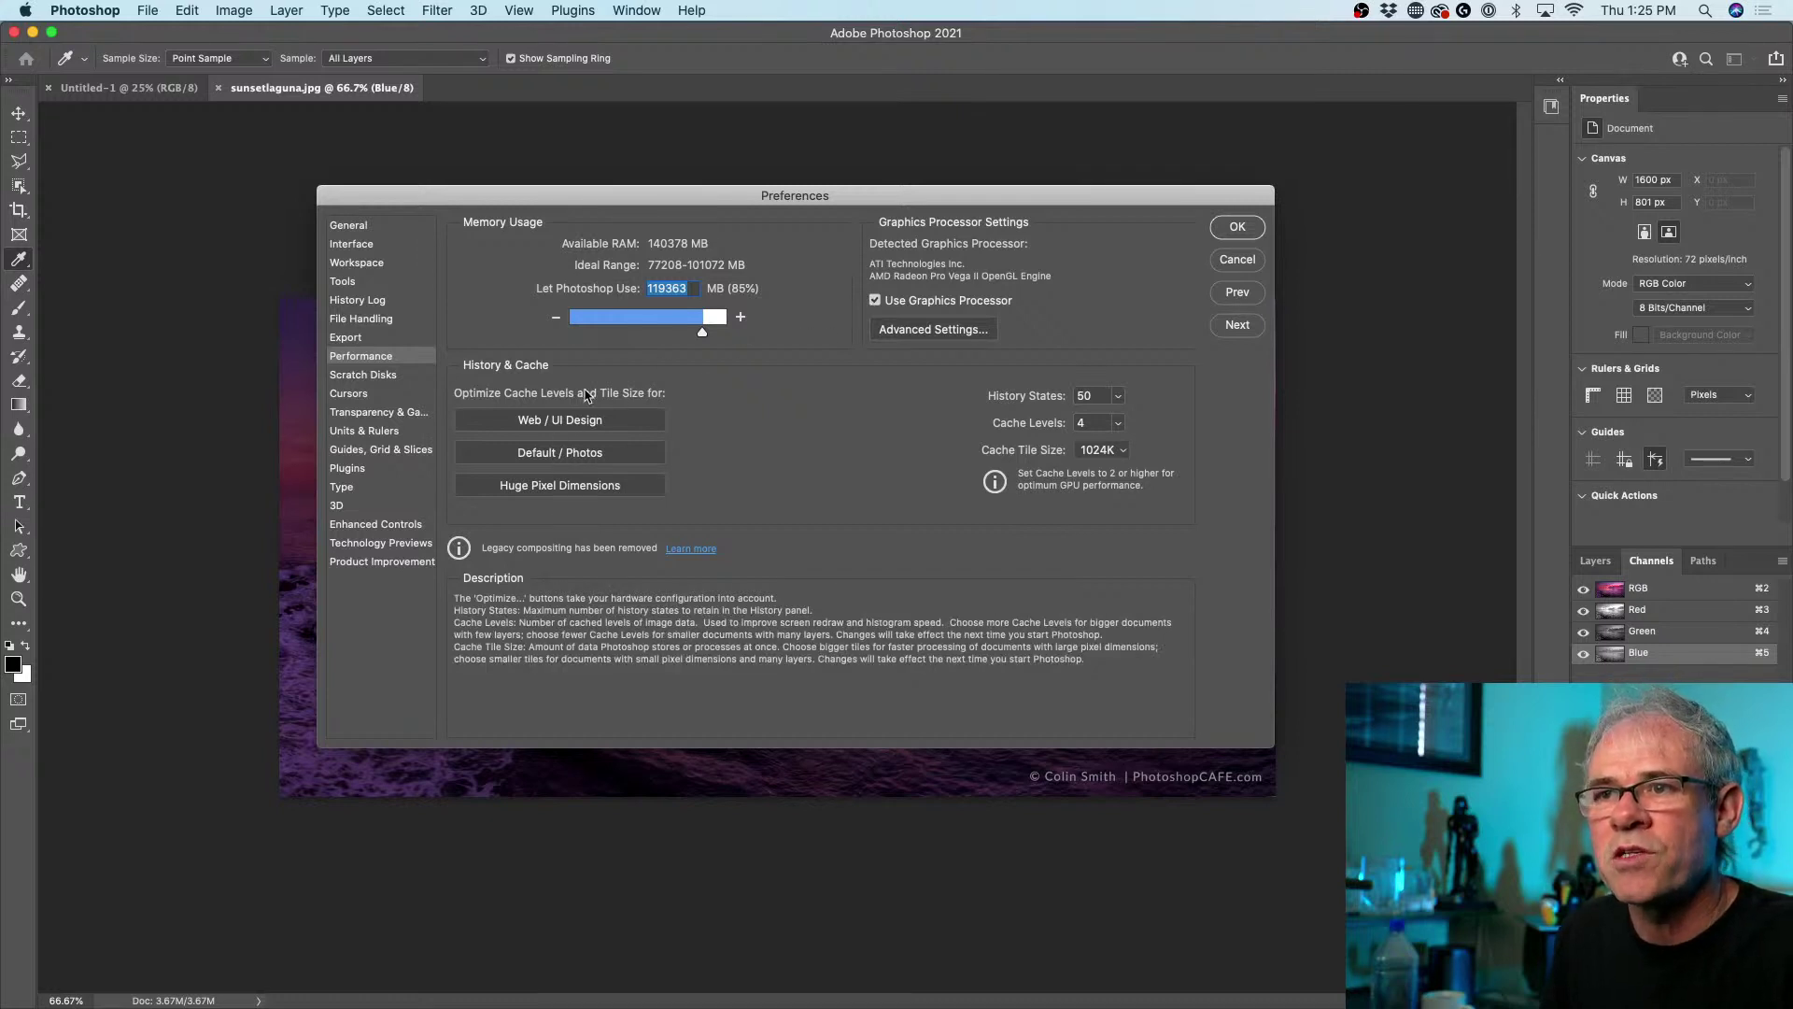
left_click(592, 422)
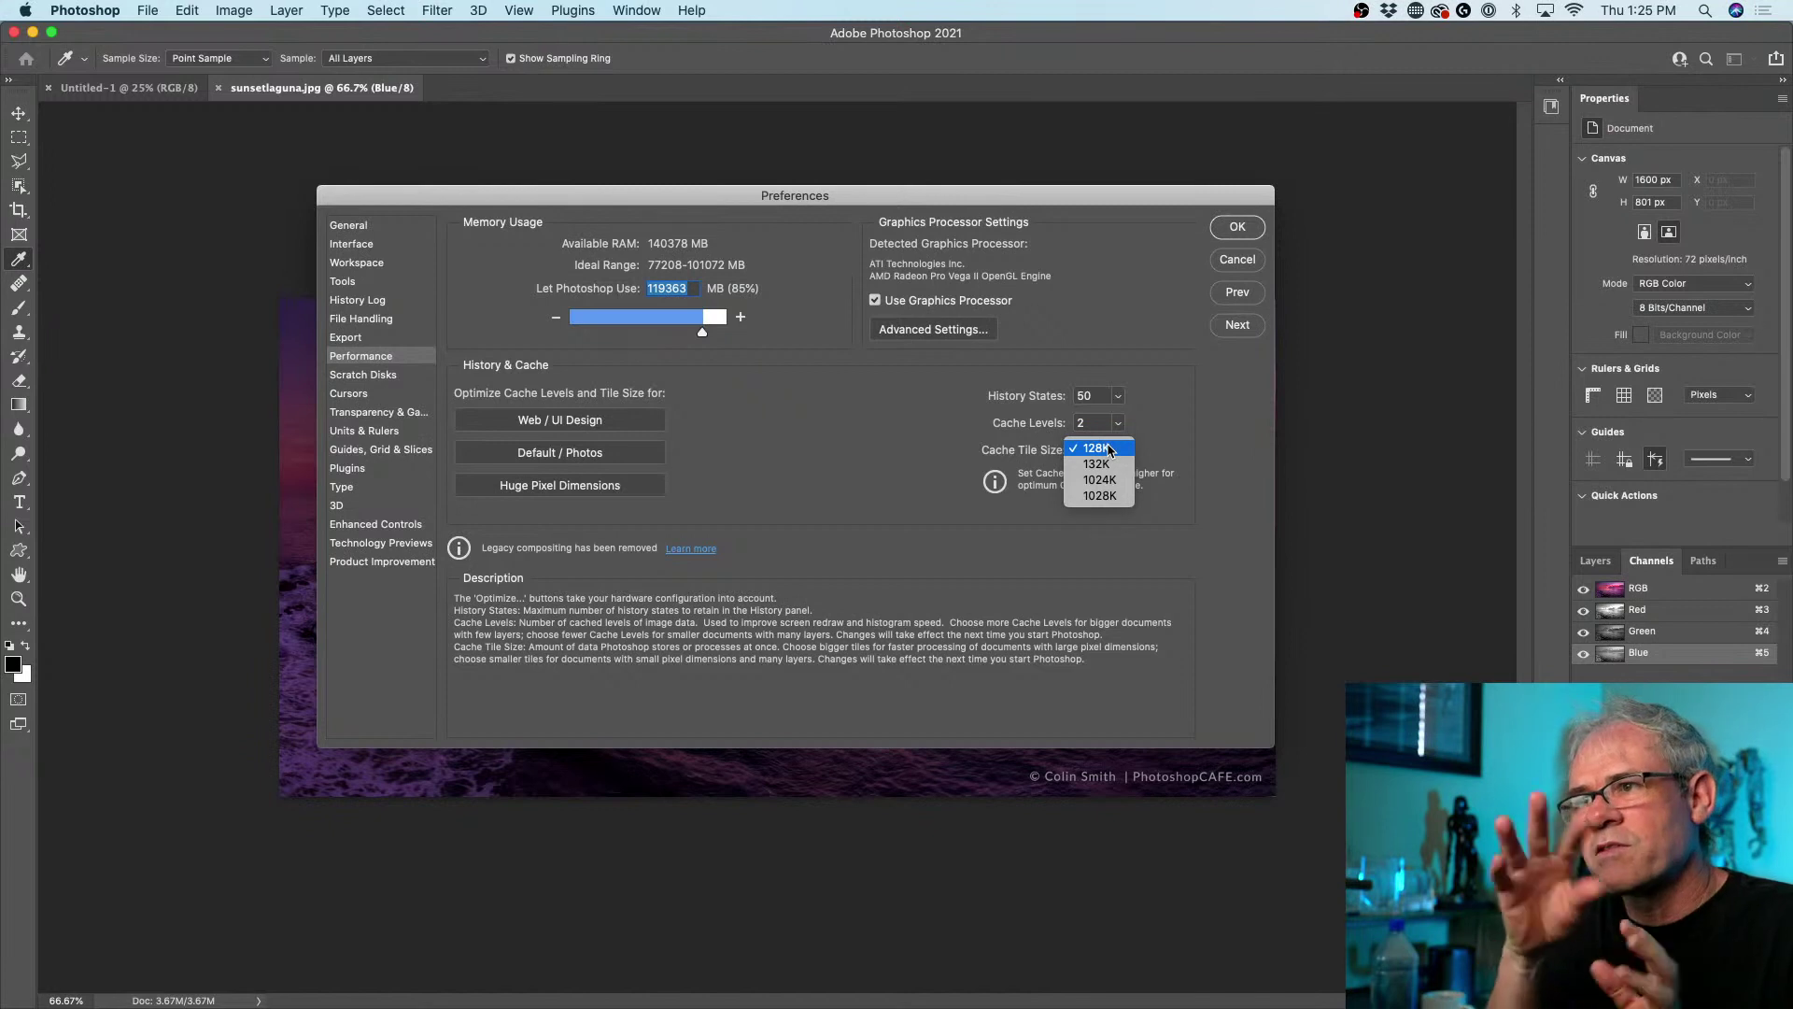
left_click(846, 367)
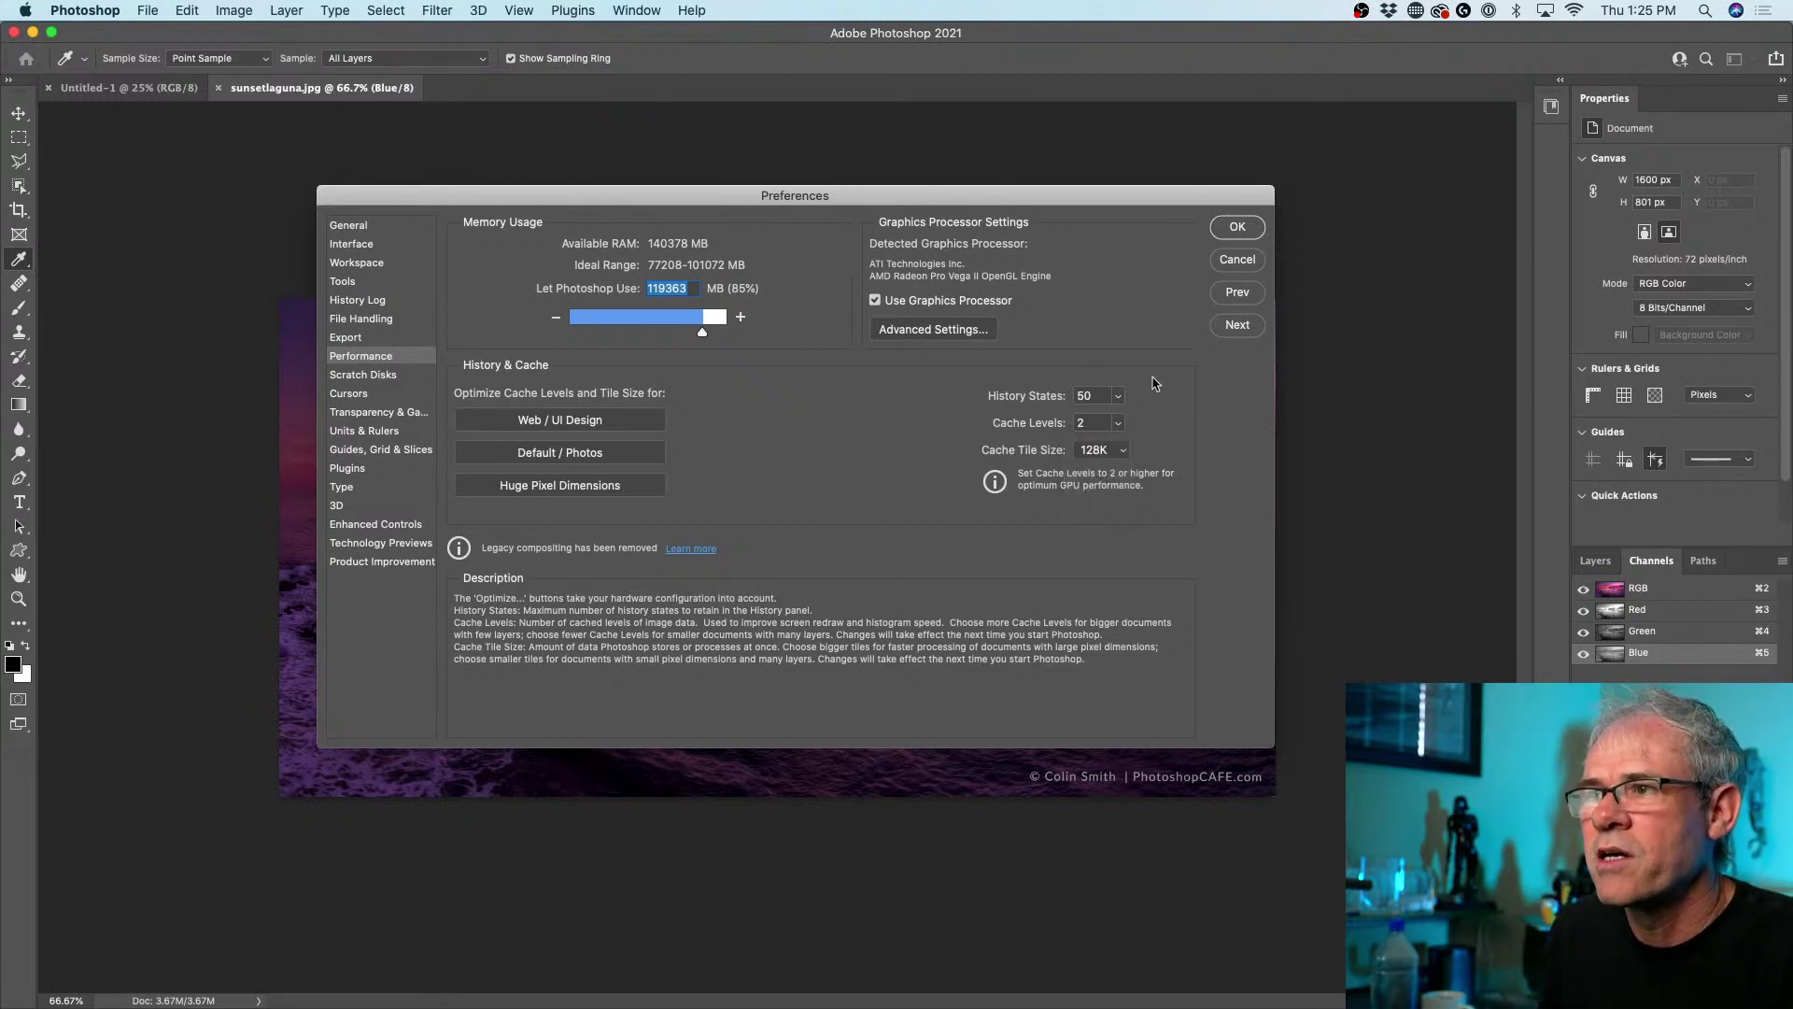
- Try History States at 1000, 100 and 50, and settle on 30
left_click(1120, 397)
left_click_drag(1118, 418, 1235, 427)
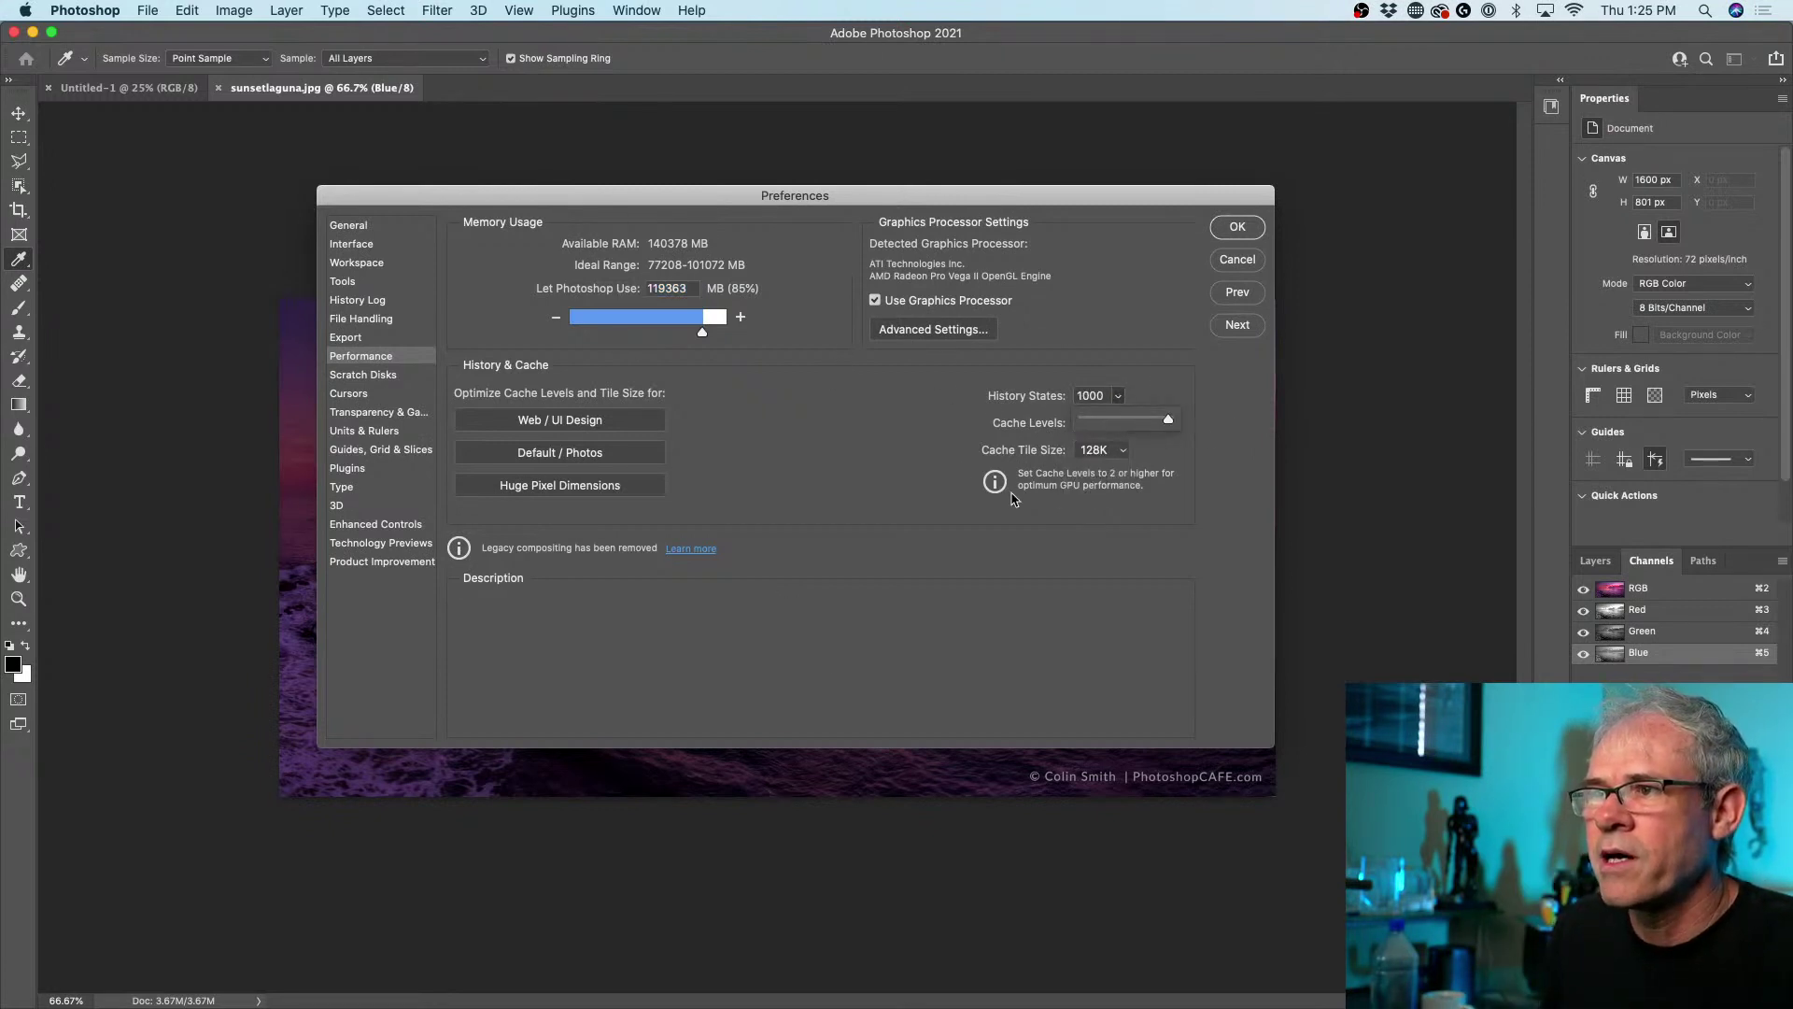
double_click(1105, 397)
type("100")
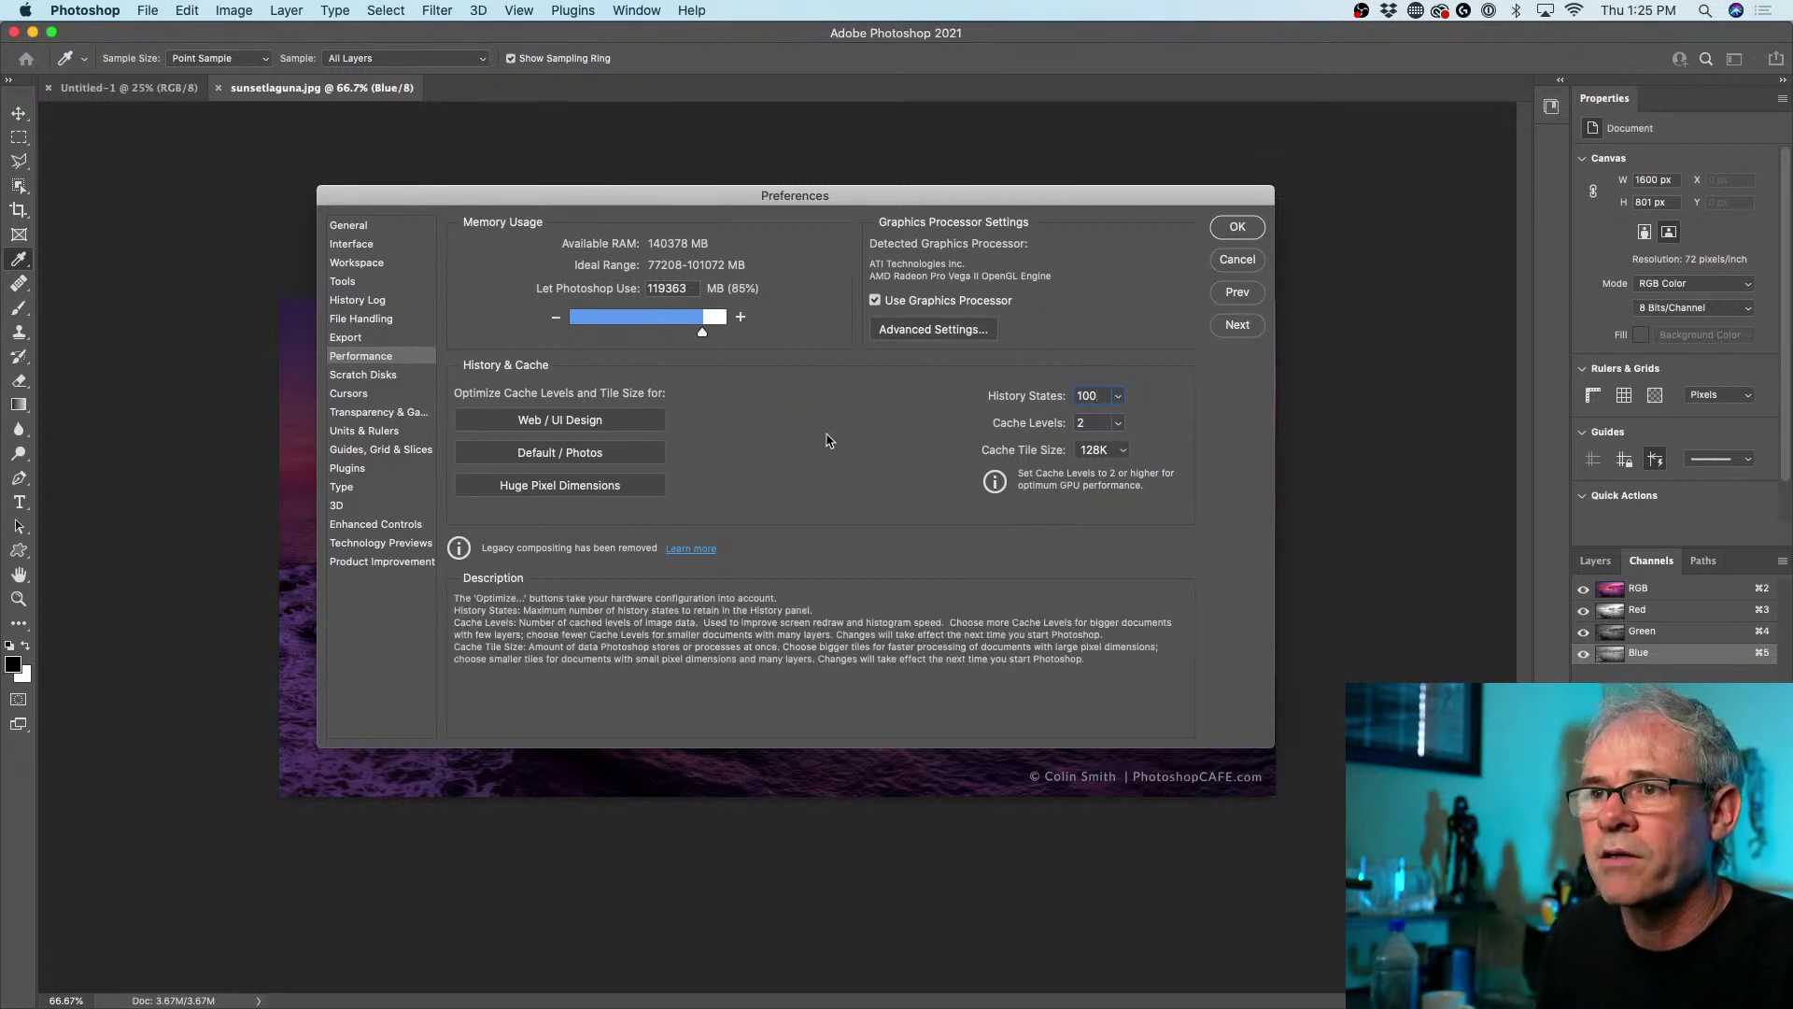
left_click_drag(1101, 394, 1048, 397)
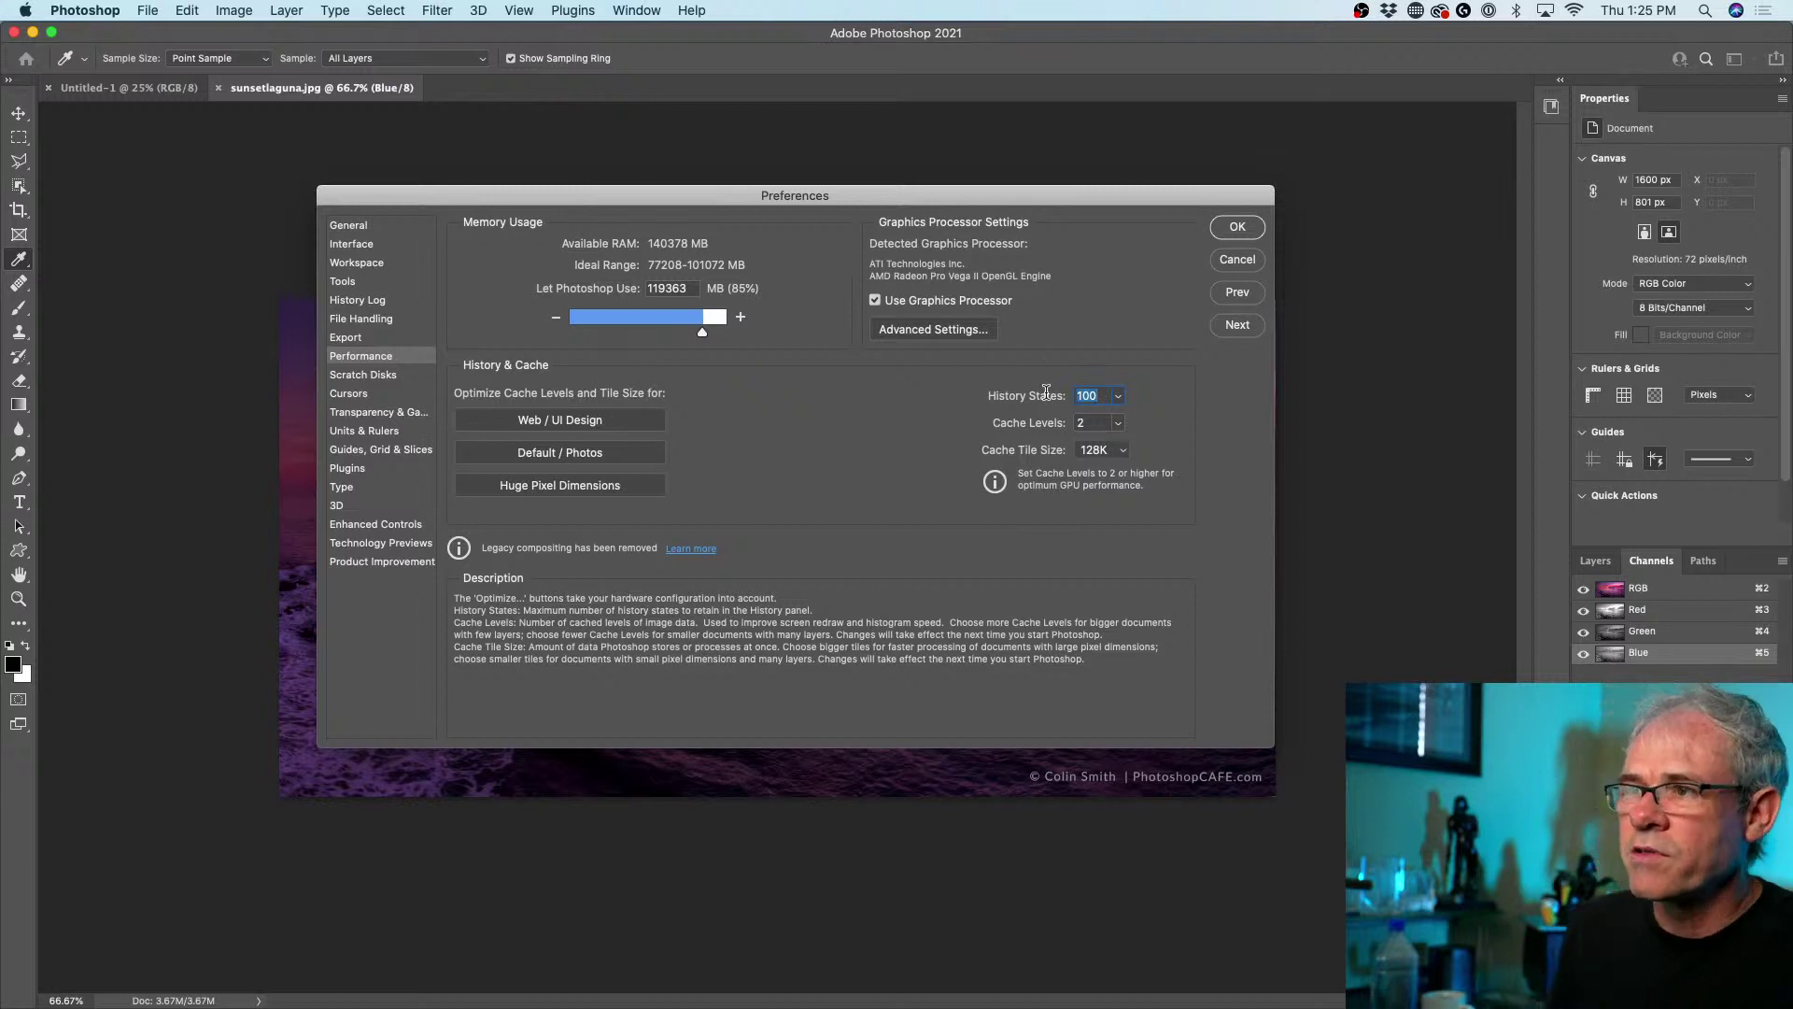
type("50")
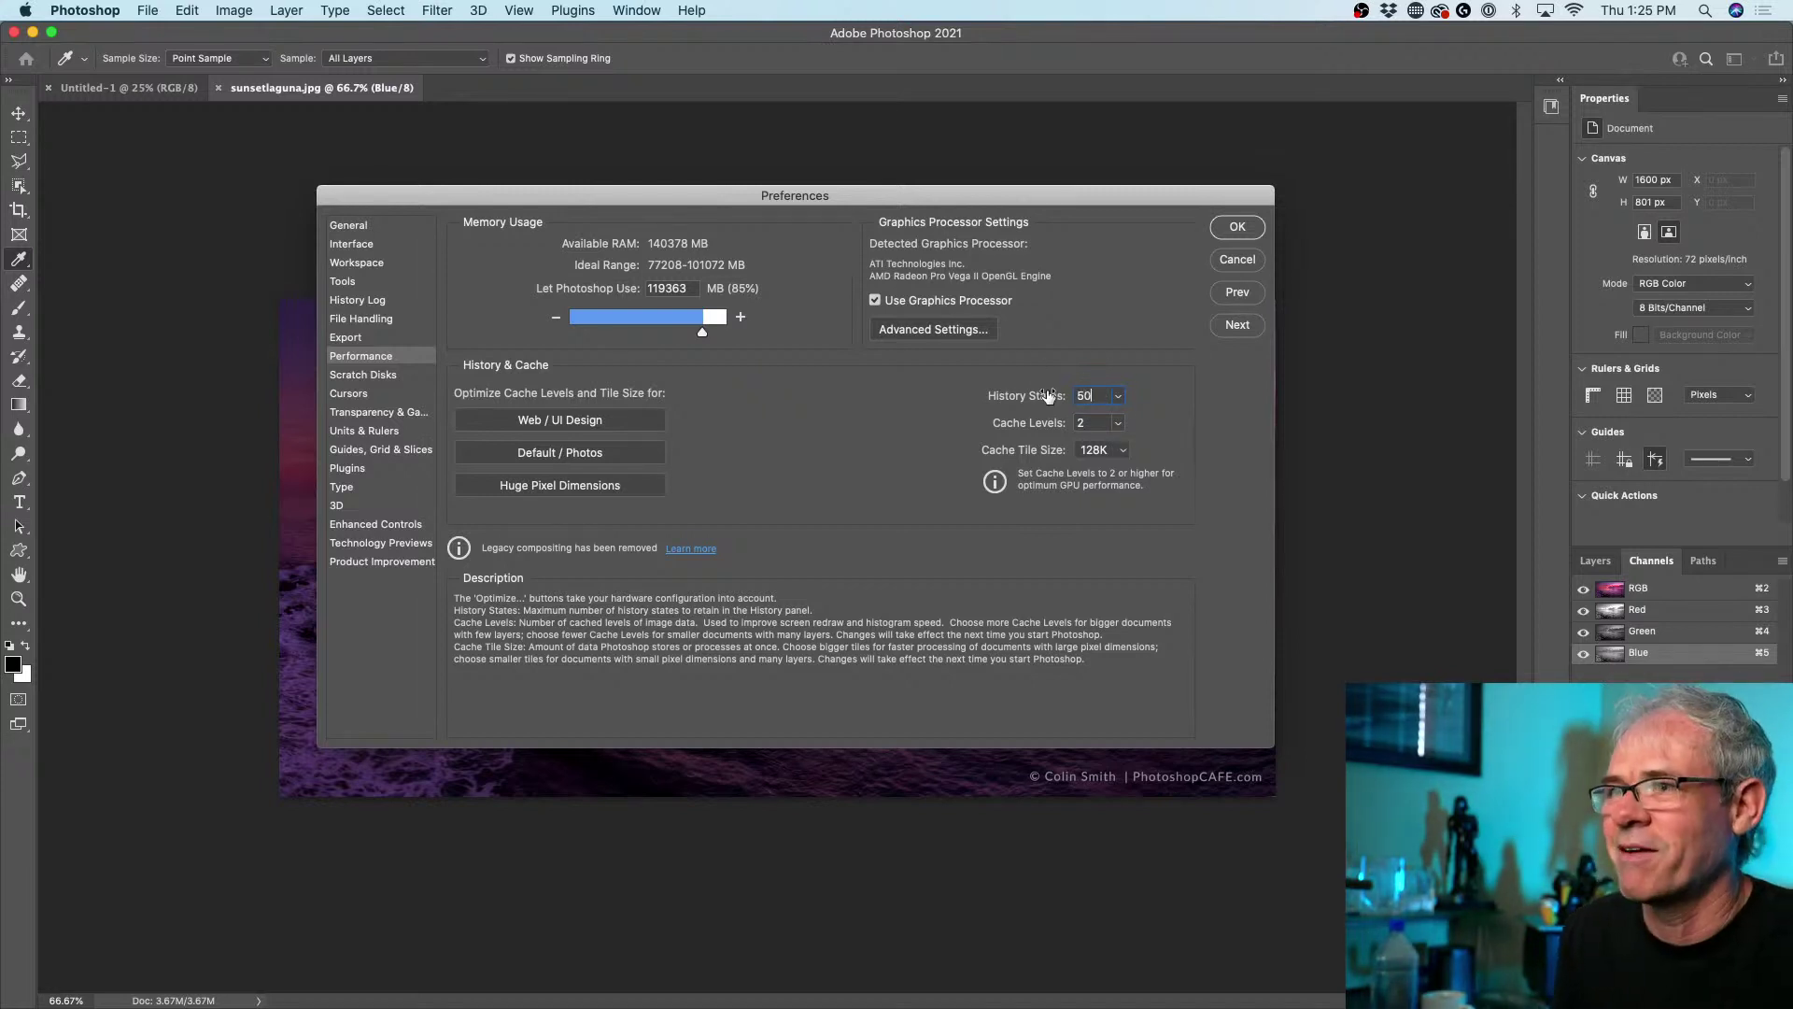
left_click_drag(1098, 396, 1055, 388)
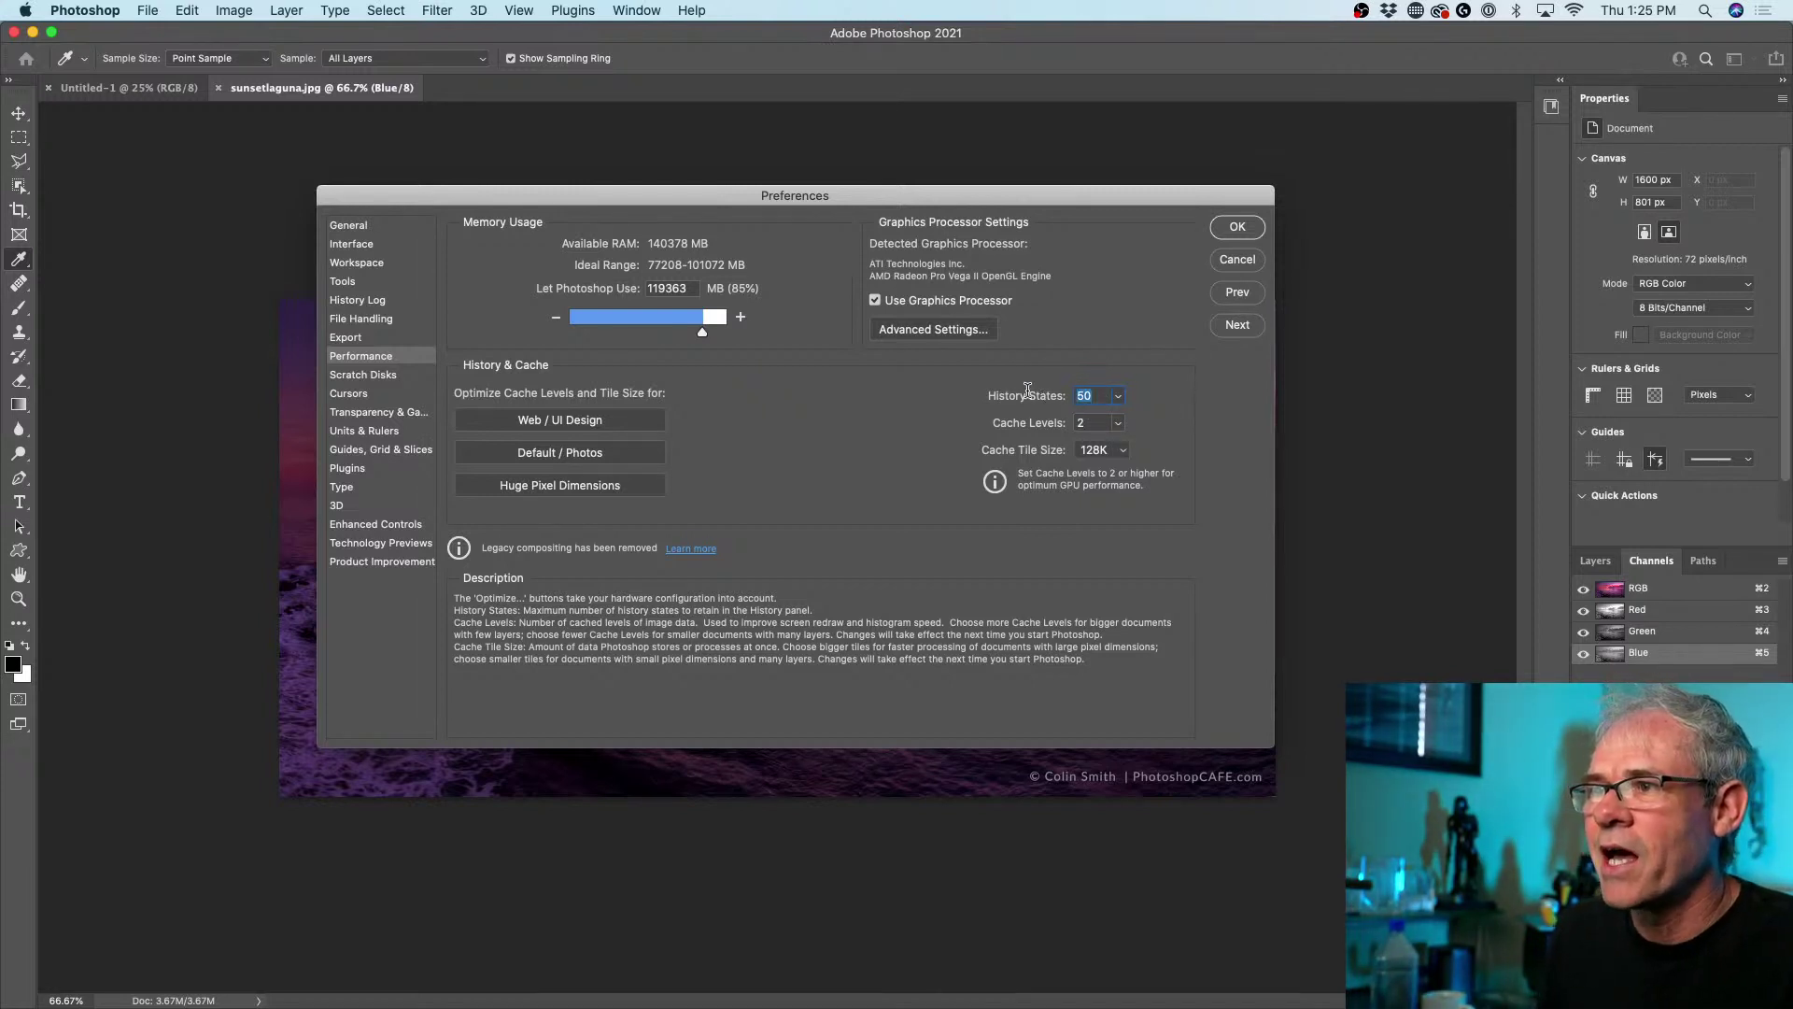
type("30")
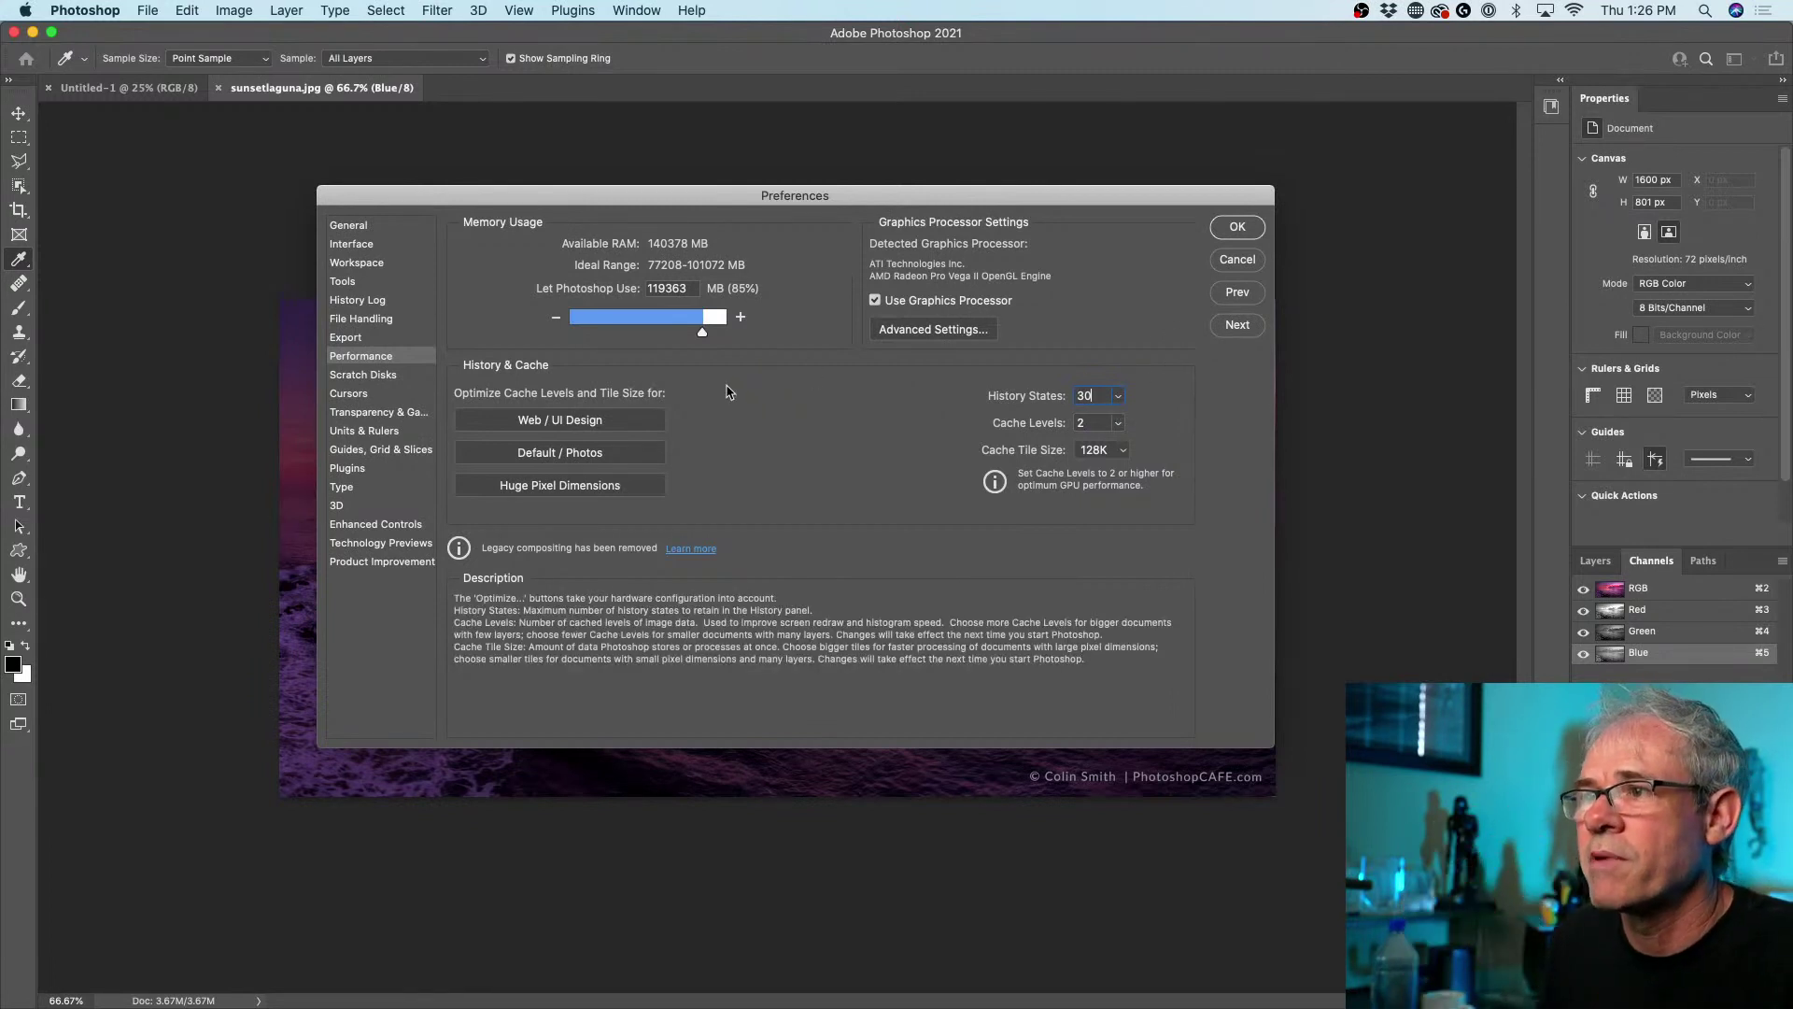
- Raise the Cache Levels to 8 and bring them back down to 2
left_click(1120, 421)
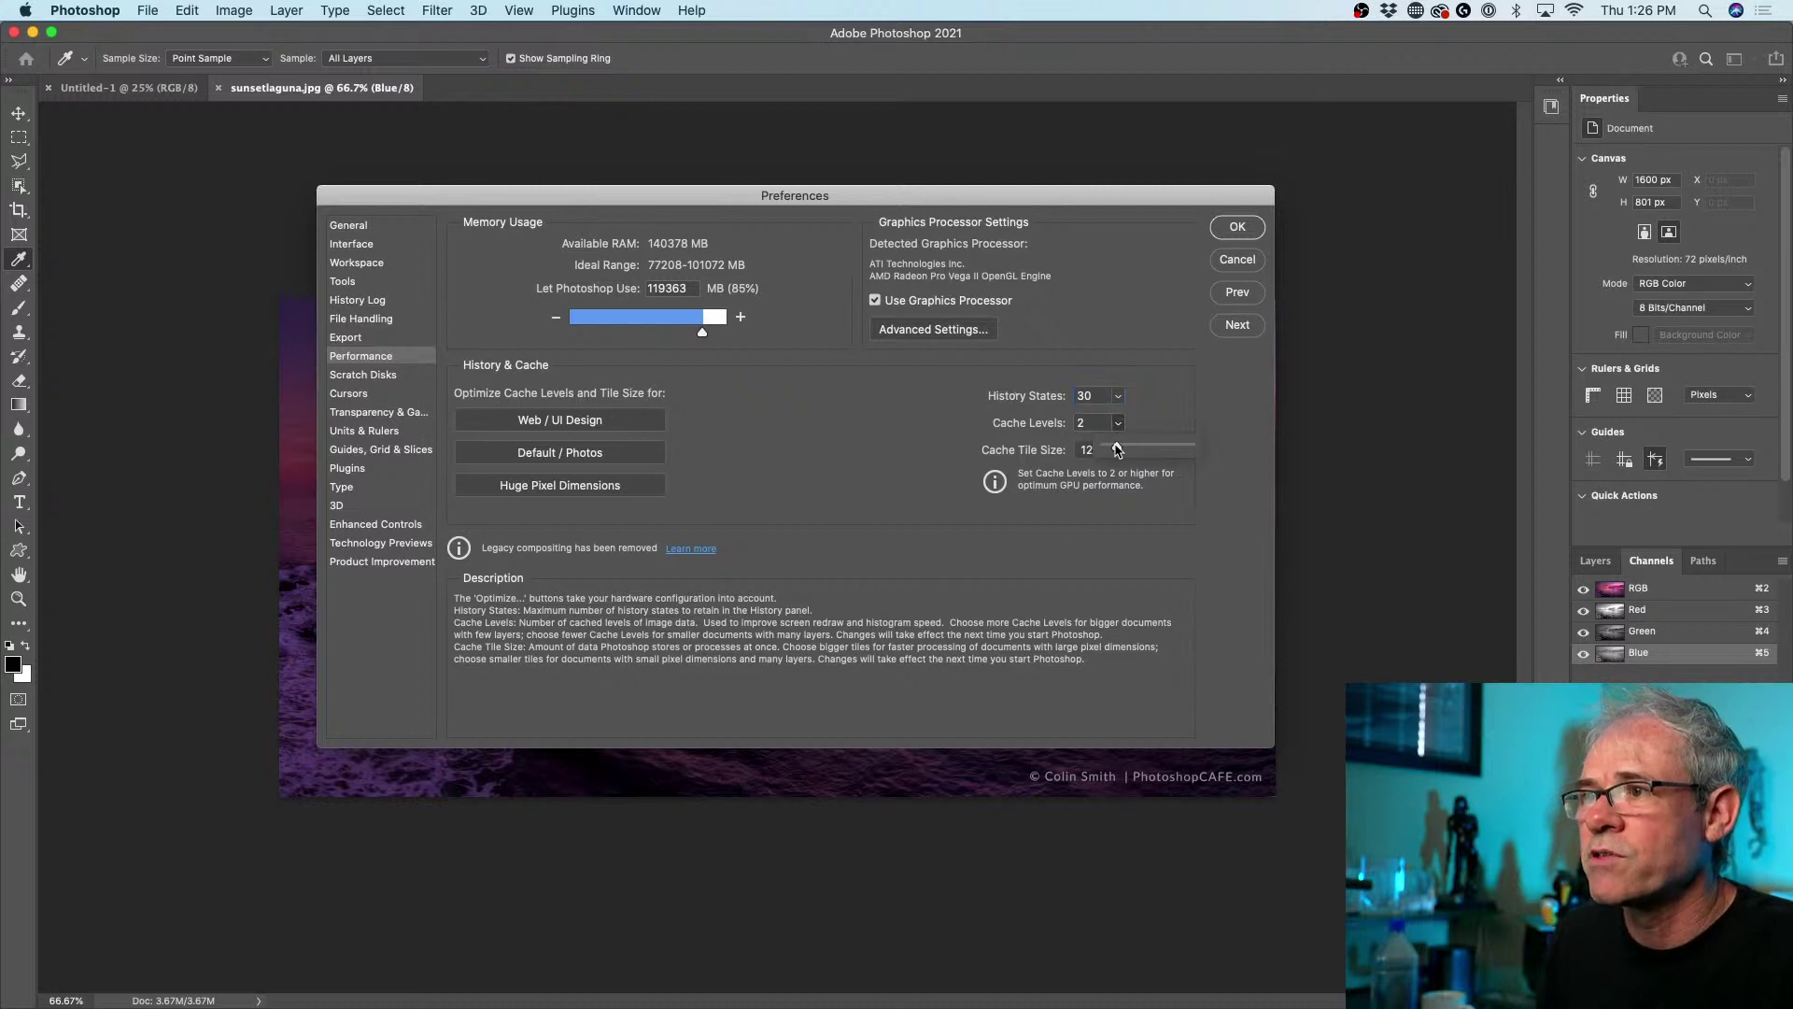
left_click_drag(1118, 449, 1233, 447)
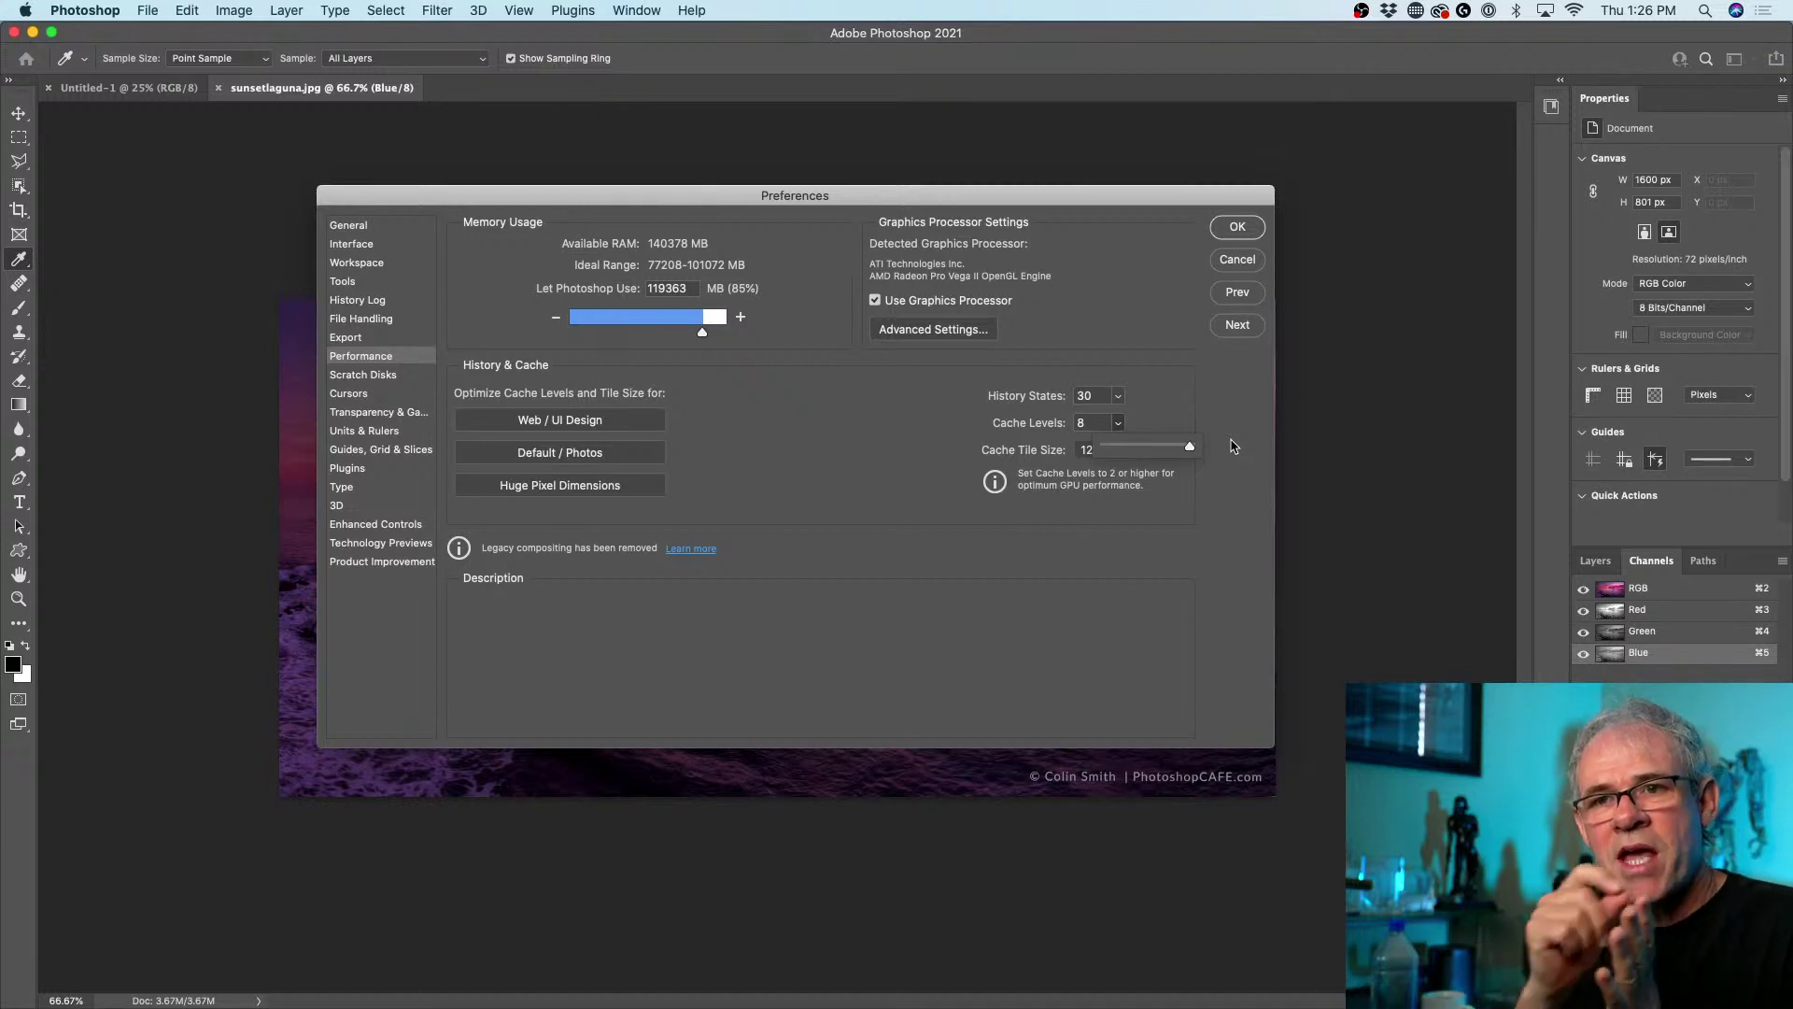
left_click_drag(1192, 446, 1006, 447)
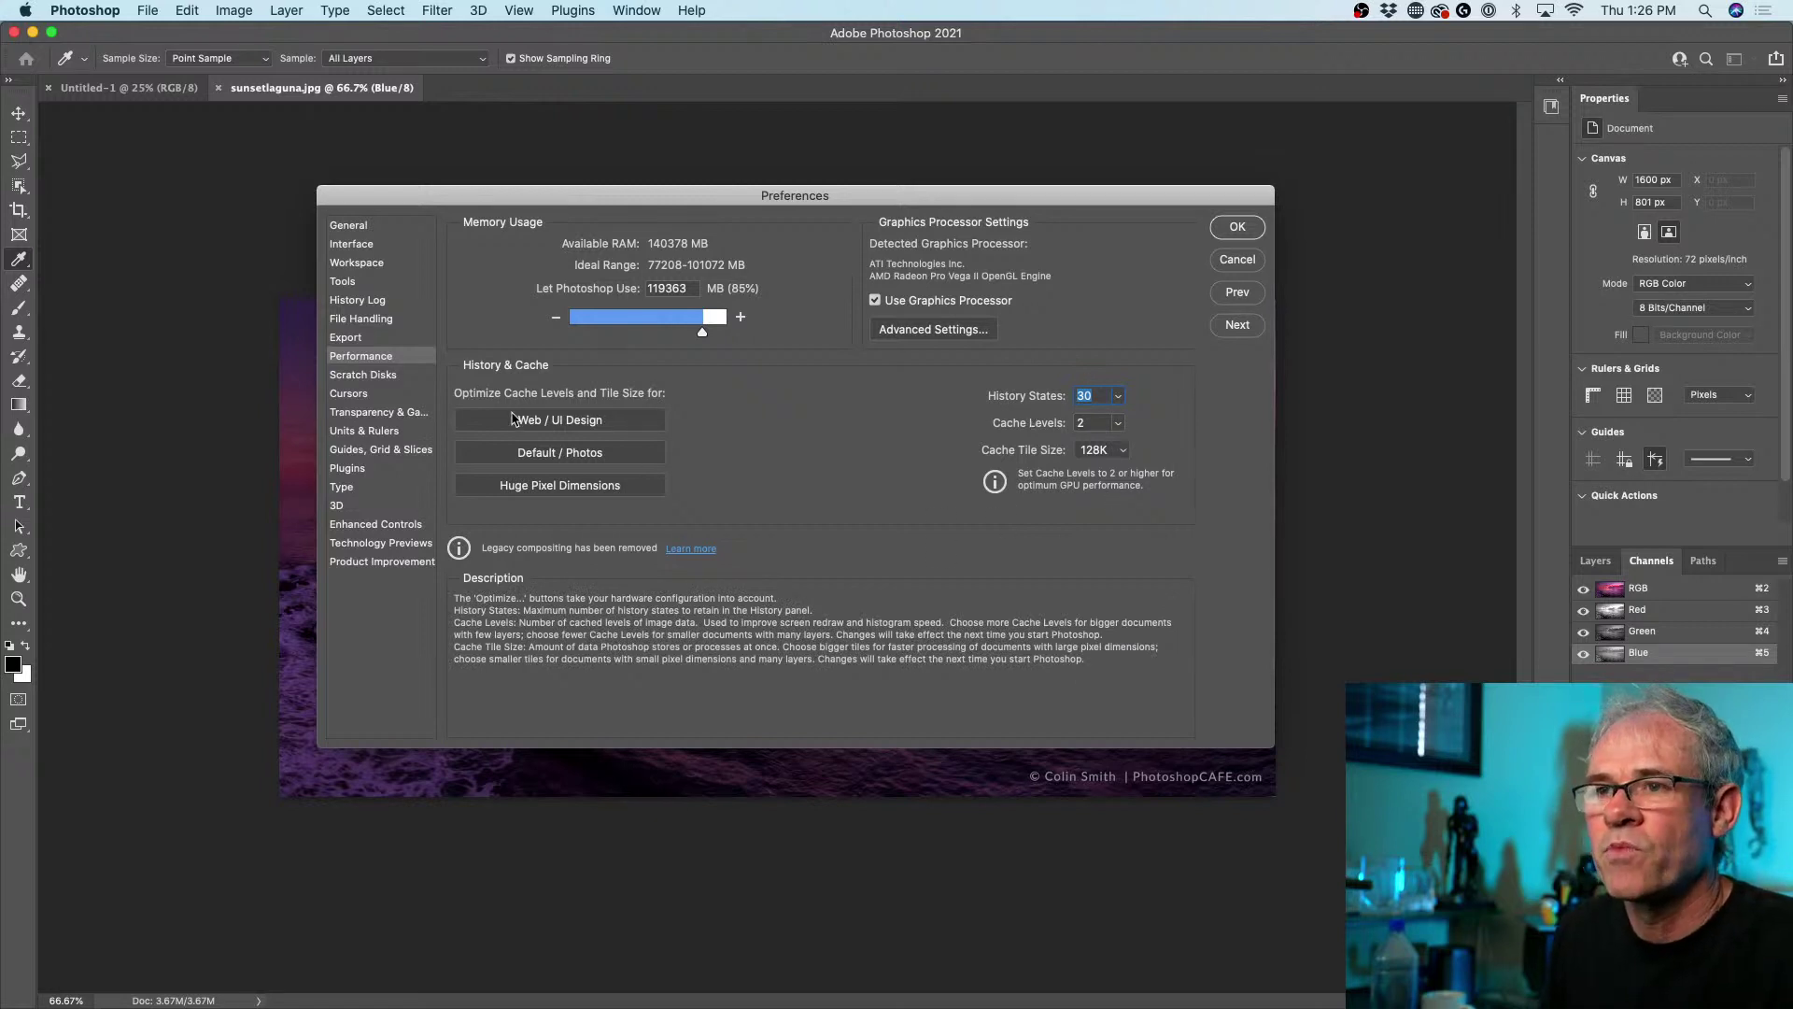
- Optimize the cache for Default / Photos and check the available cache tile sizes
left_click(541, 456)
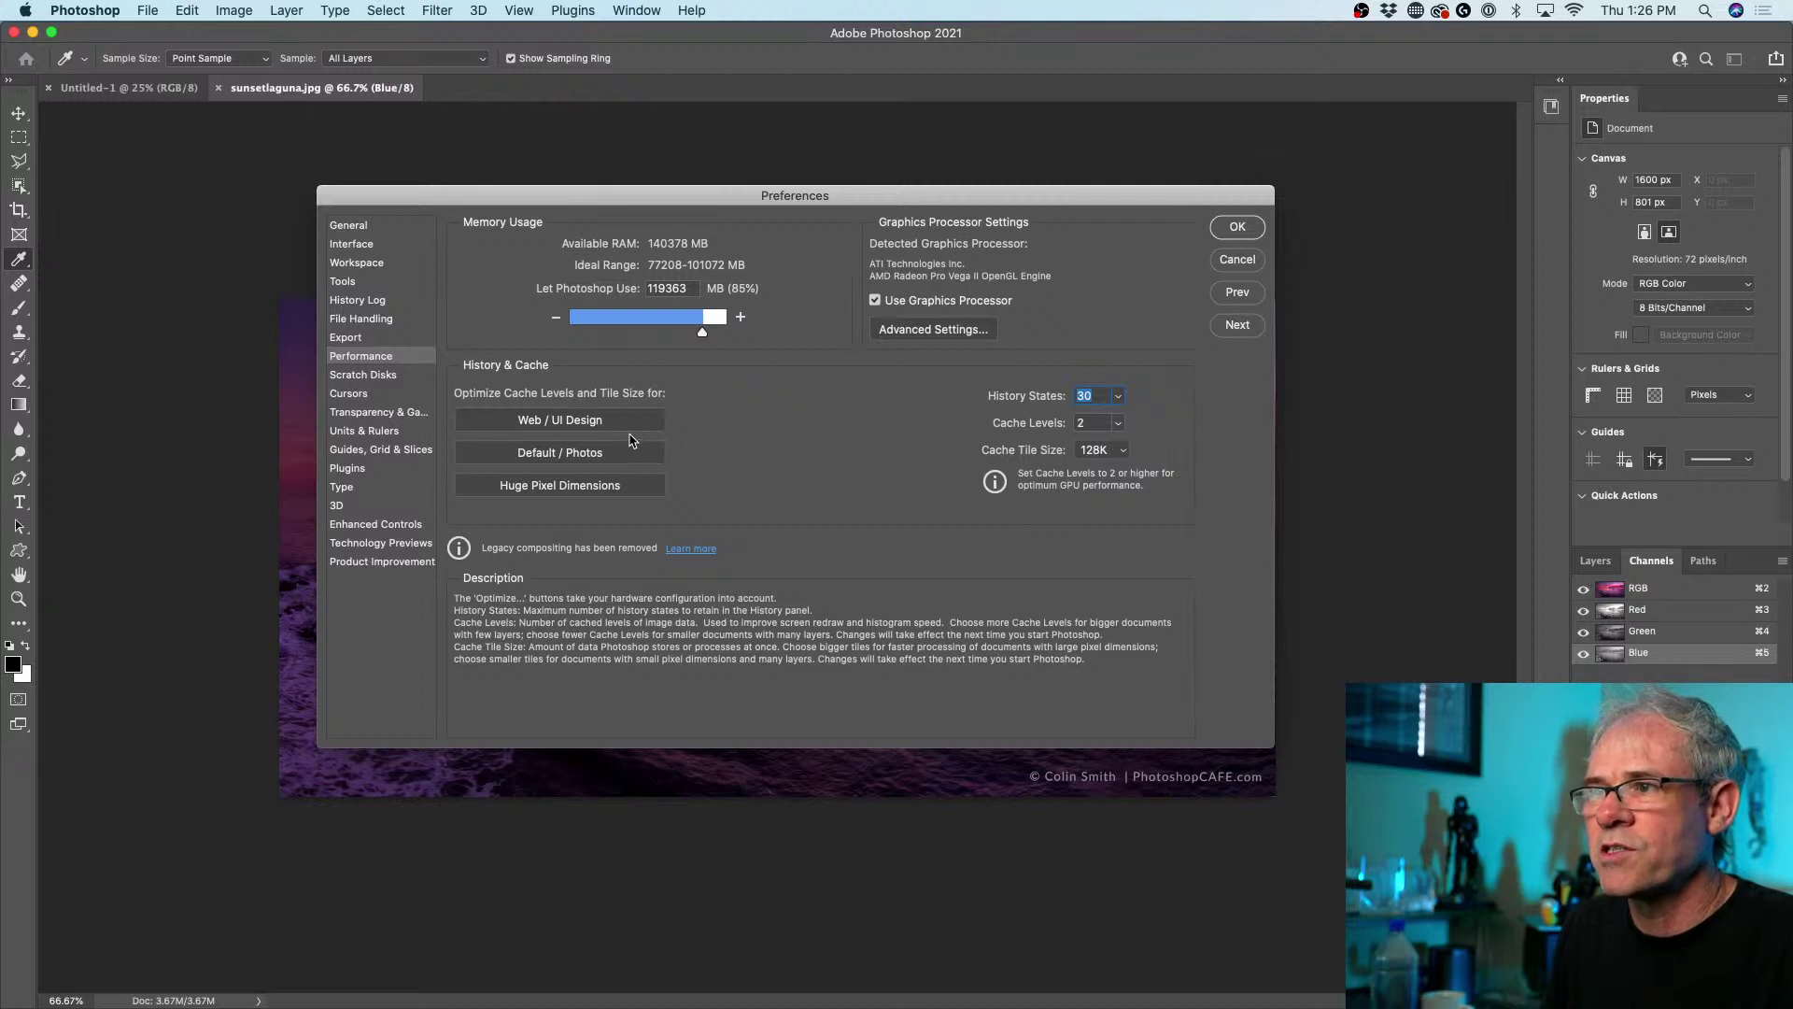
left_click(599, 453)
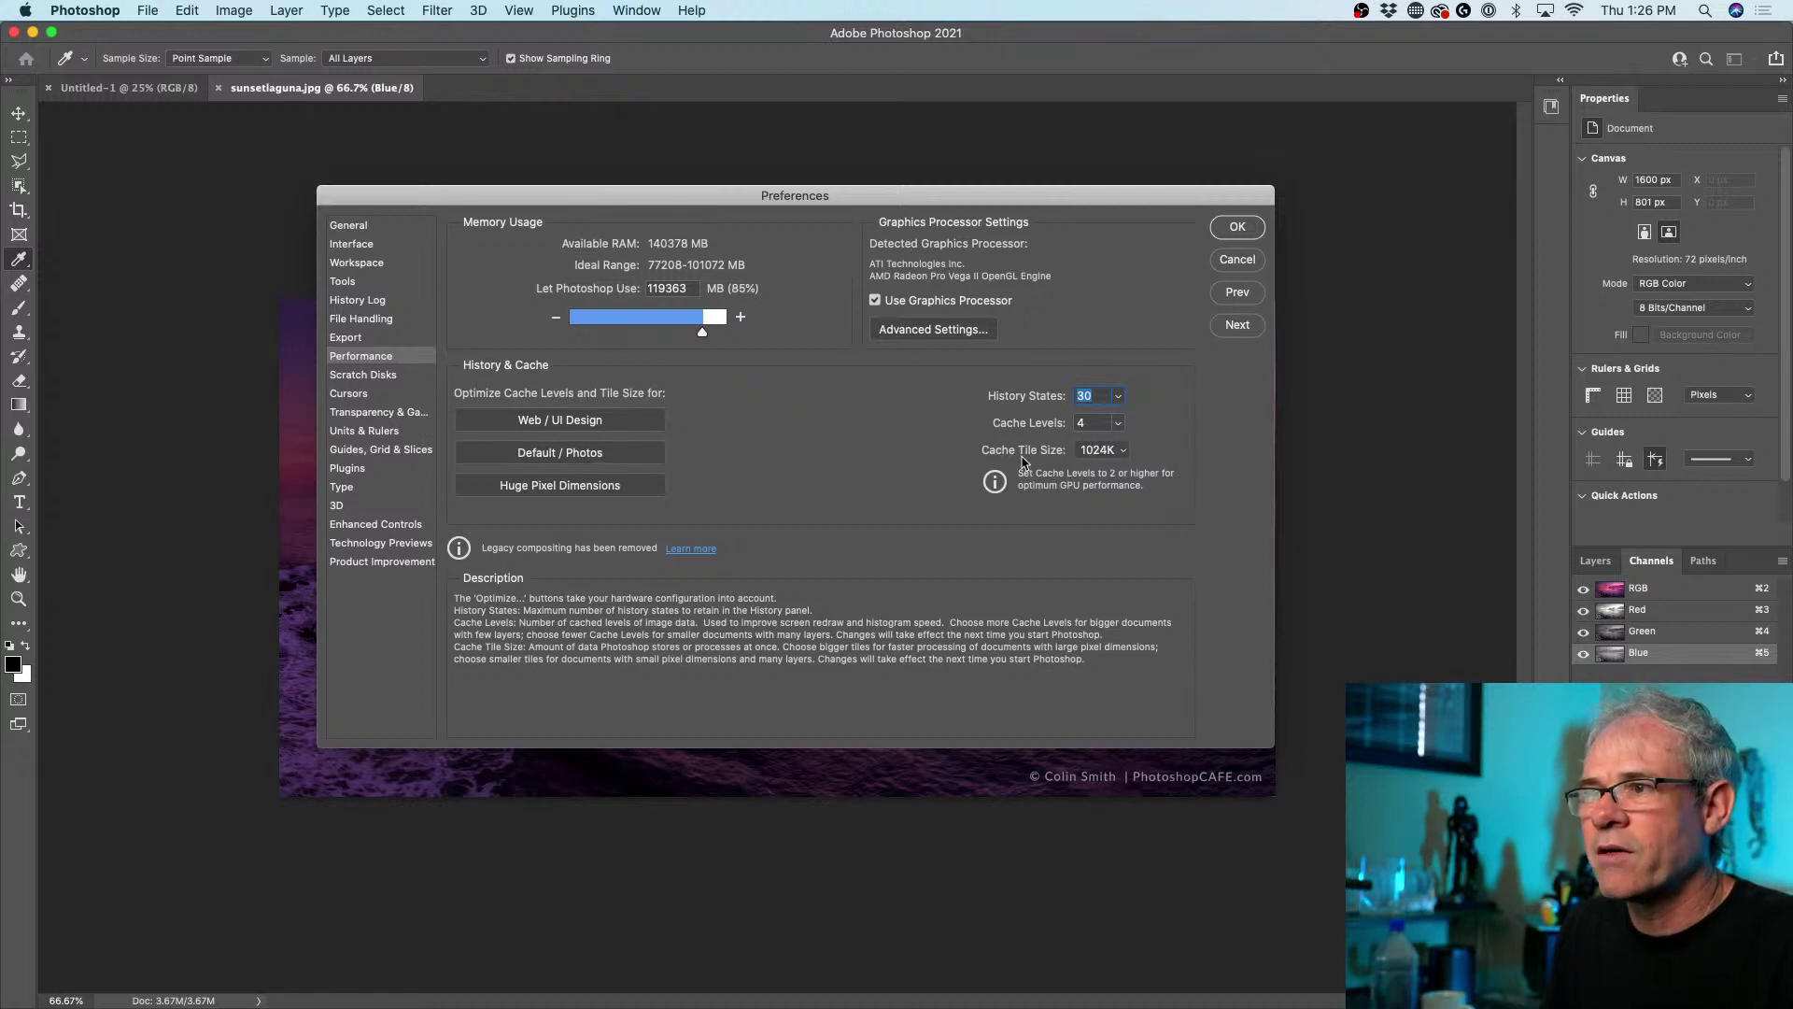
left_click(1124, 455)
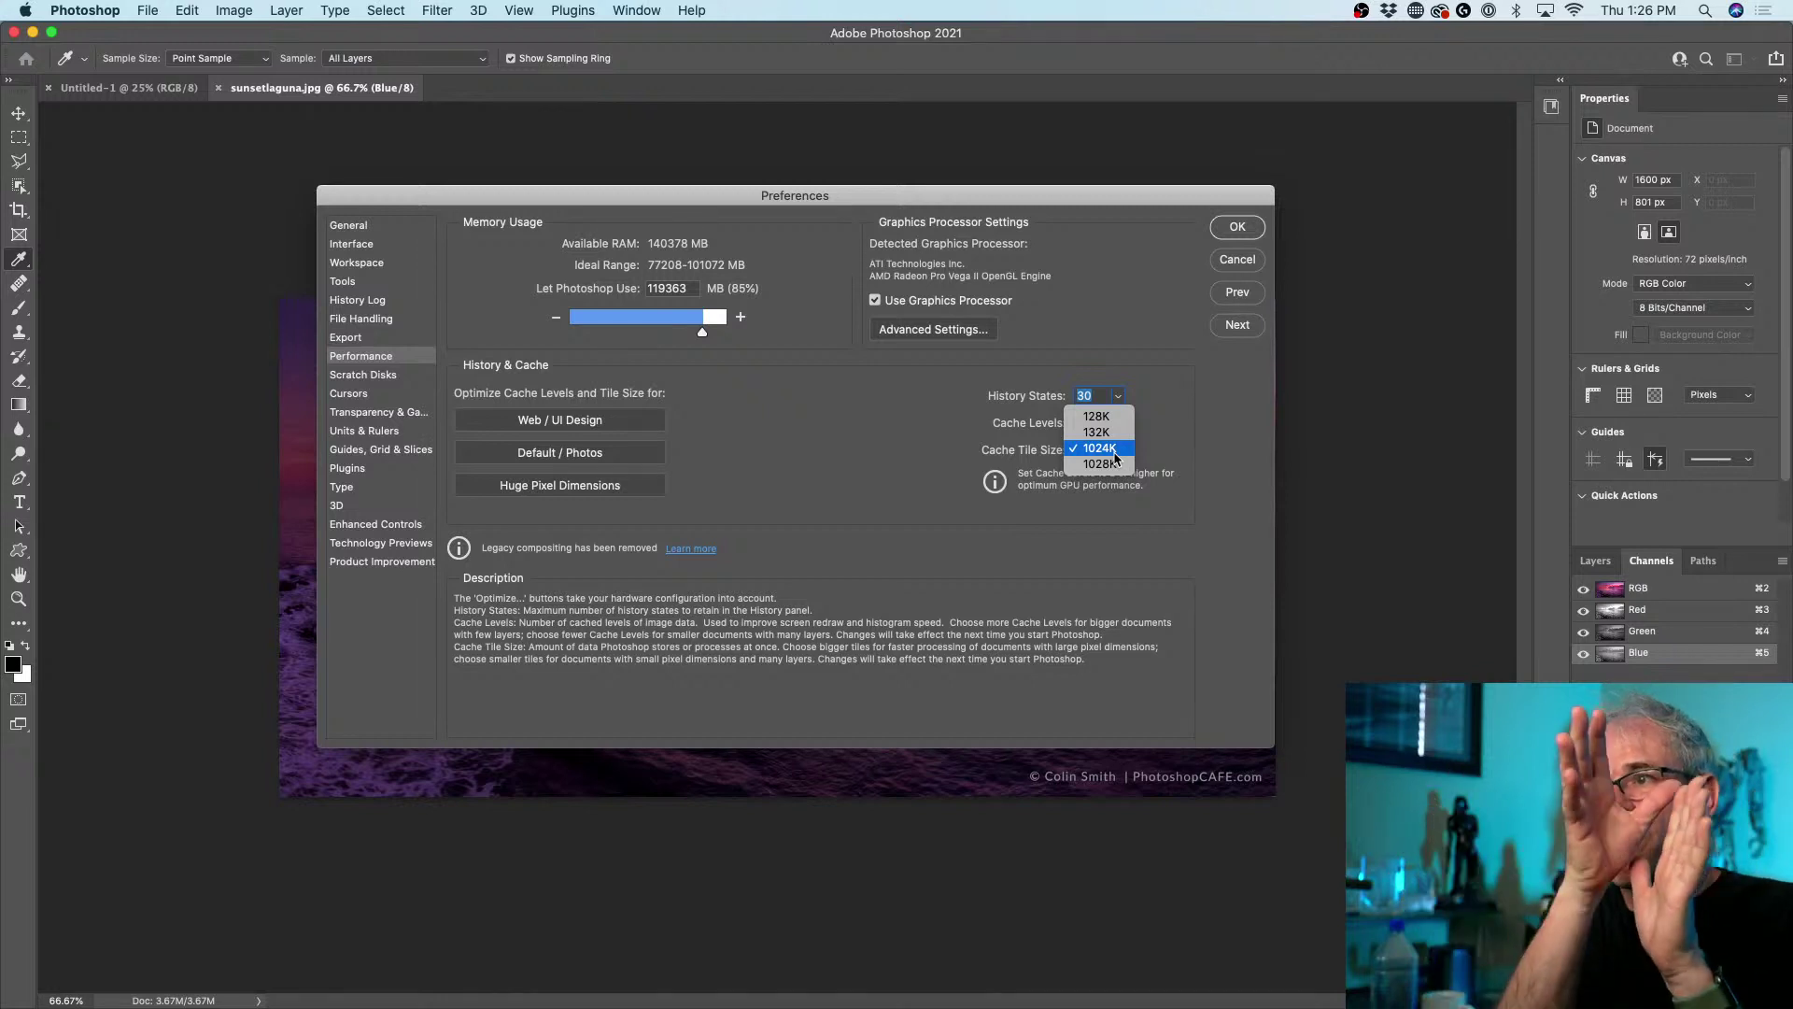
left_click(1175, 439)
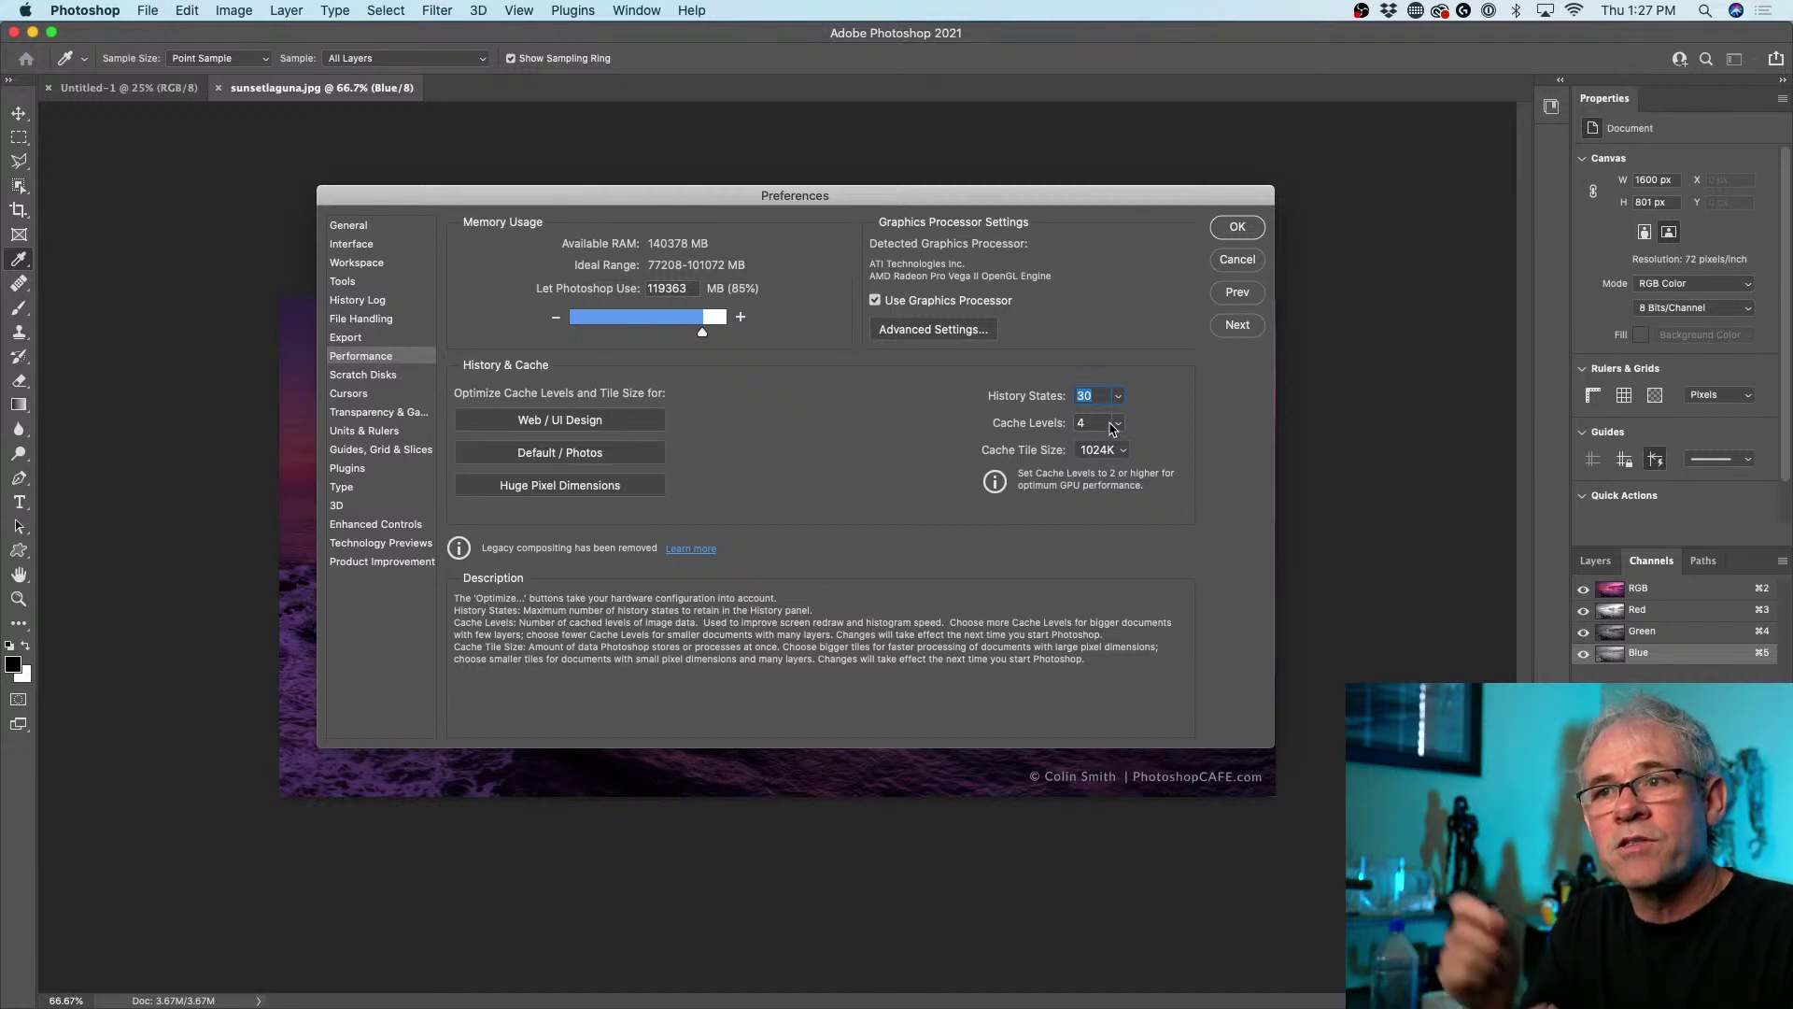
- Optimize the cache for Huge Pixel Dimensions and keep the Cache Tile Size at 1024K
left_click(611, 488)
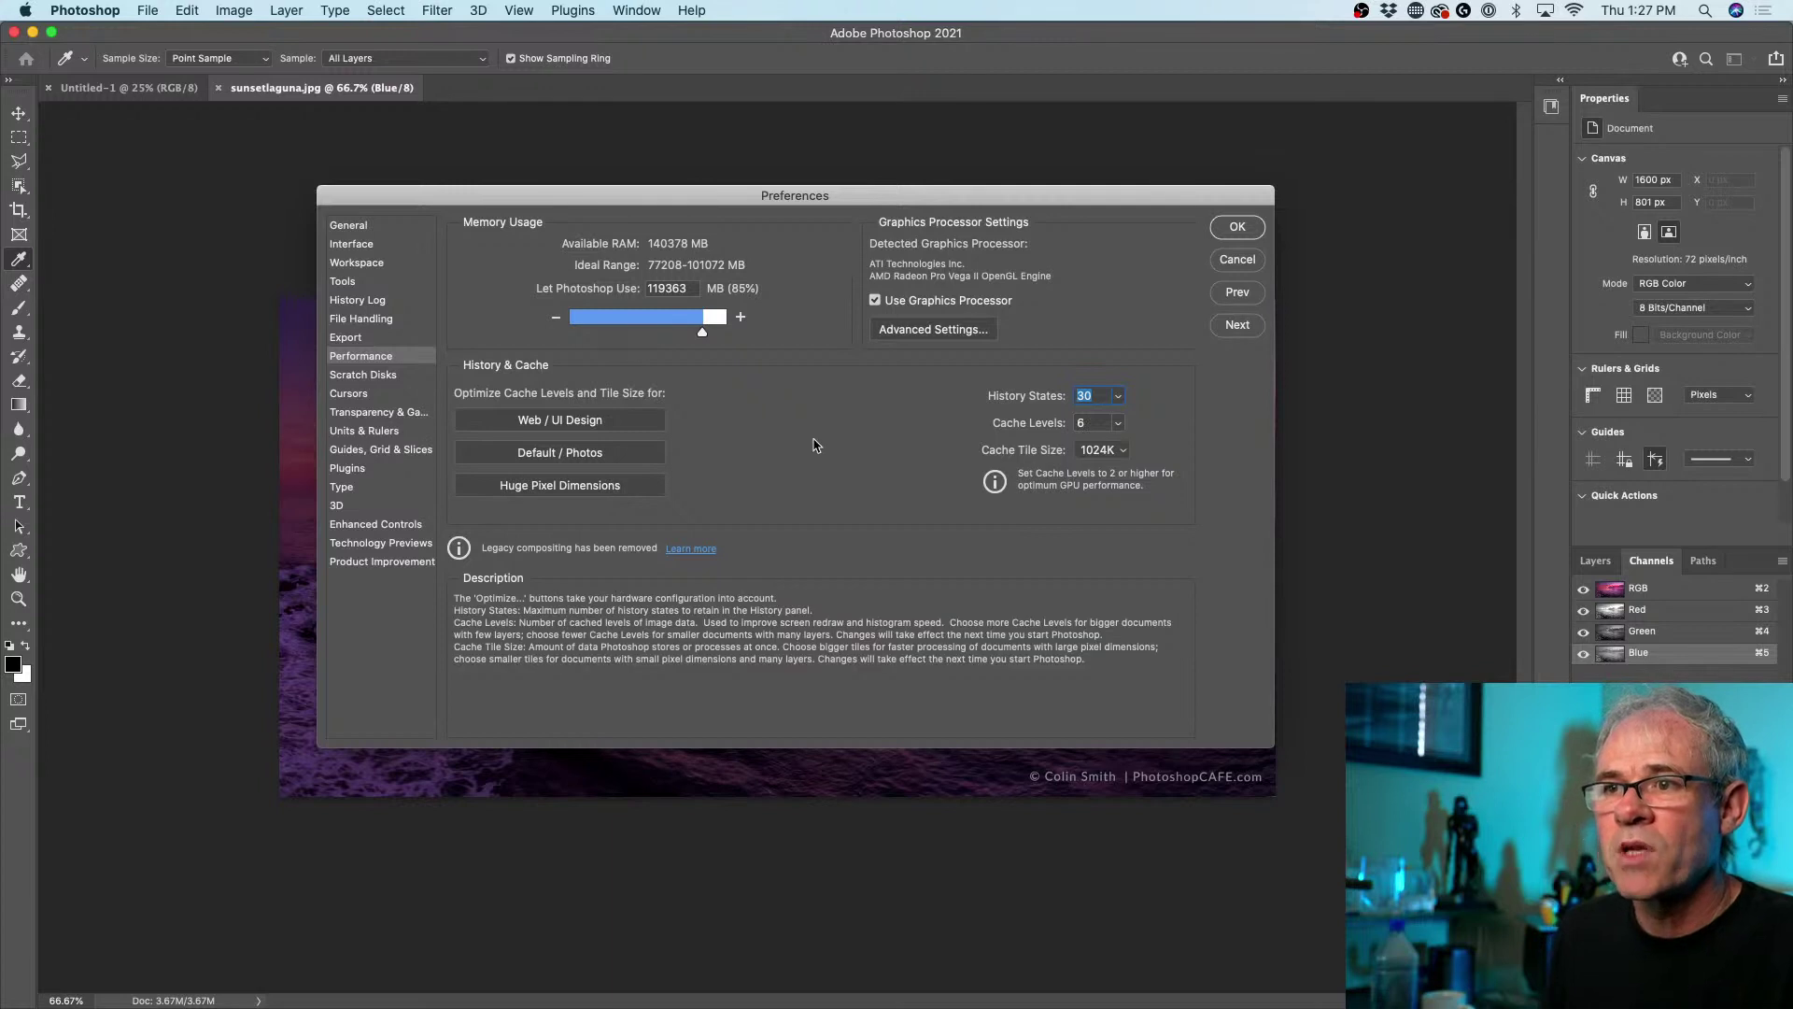
left_click(1122, 452)
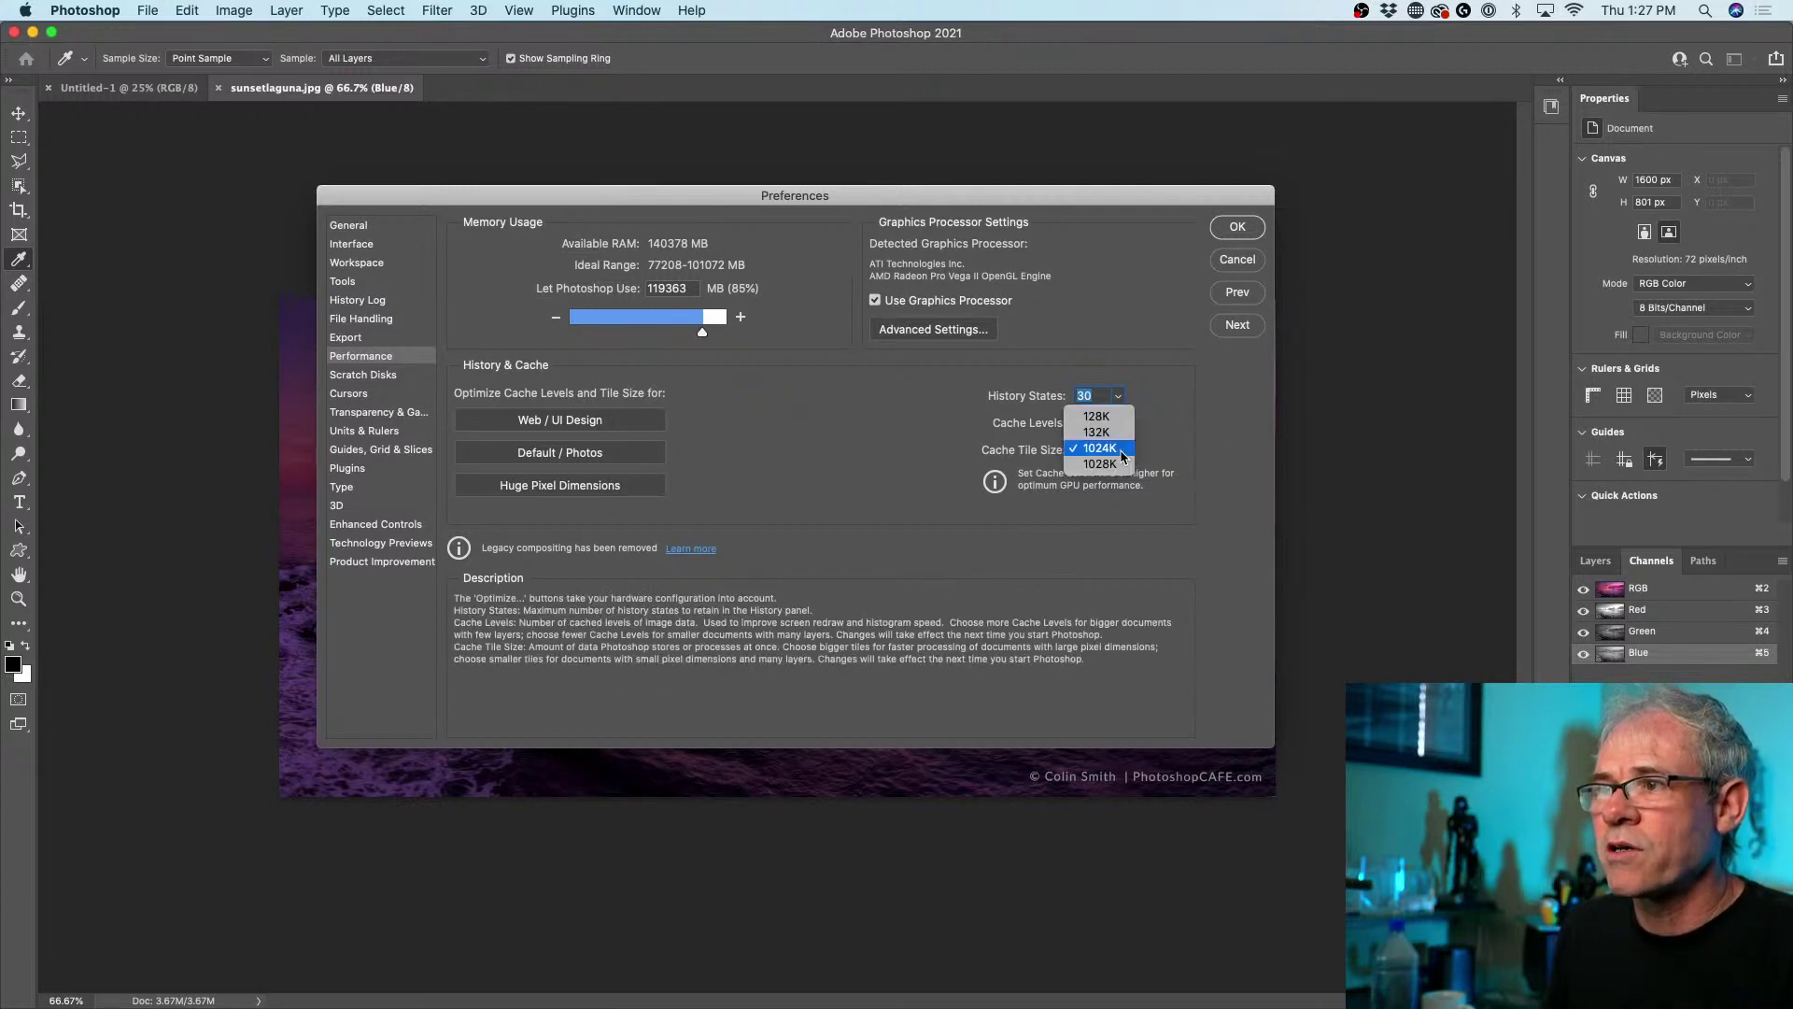
left_click(1121, 449)
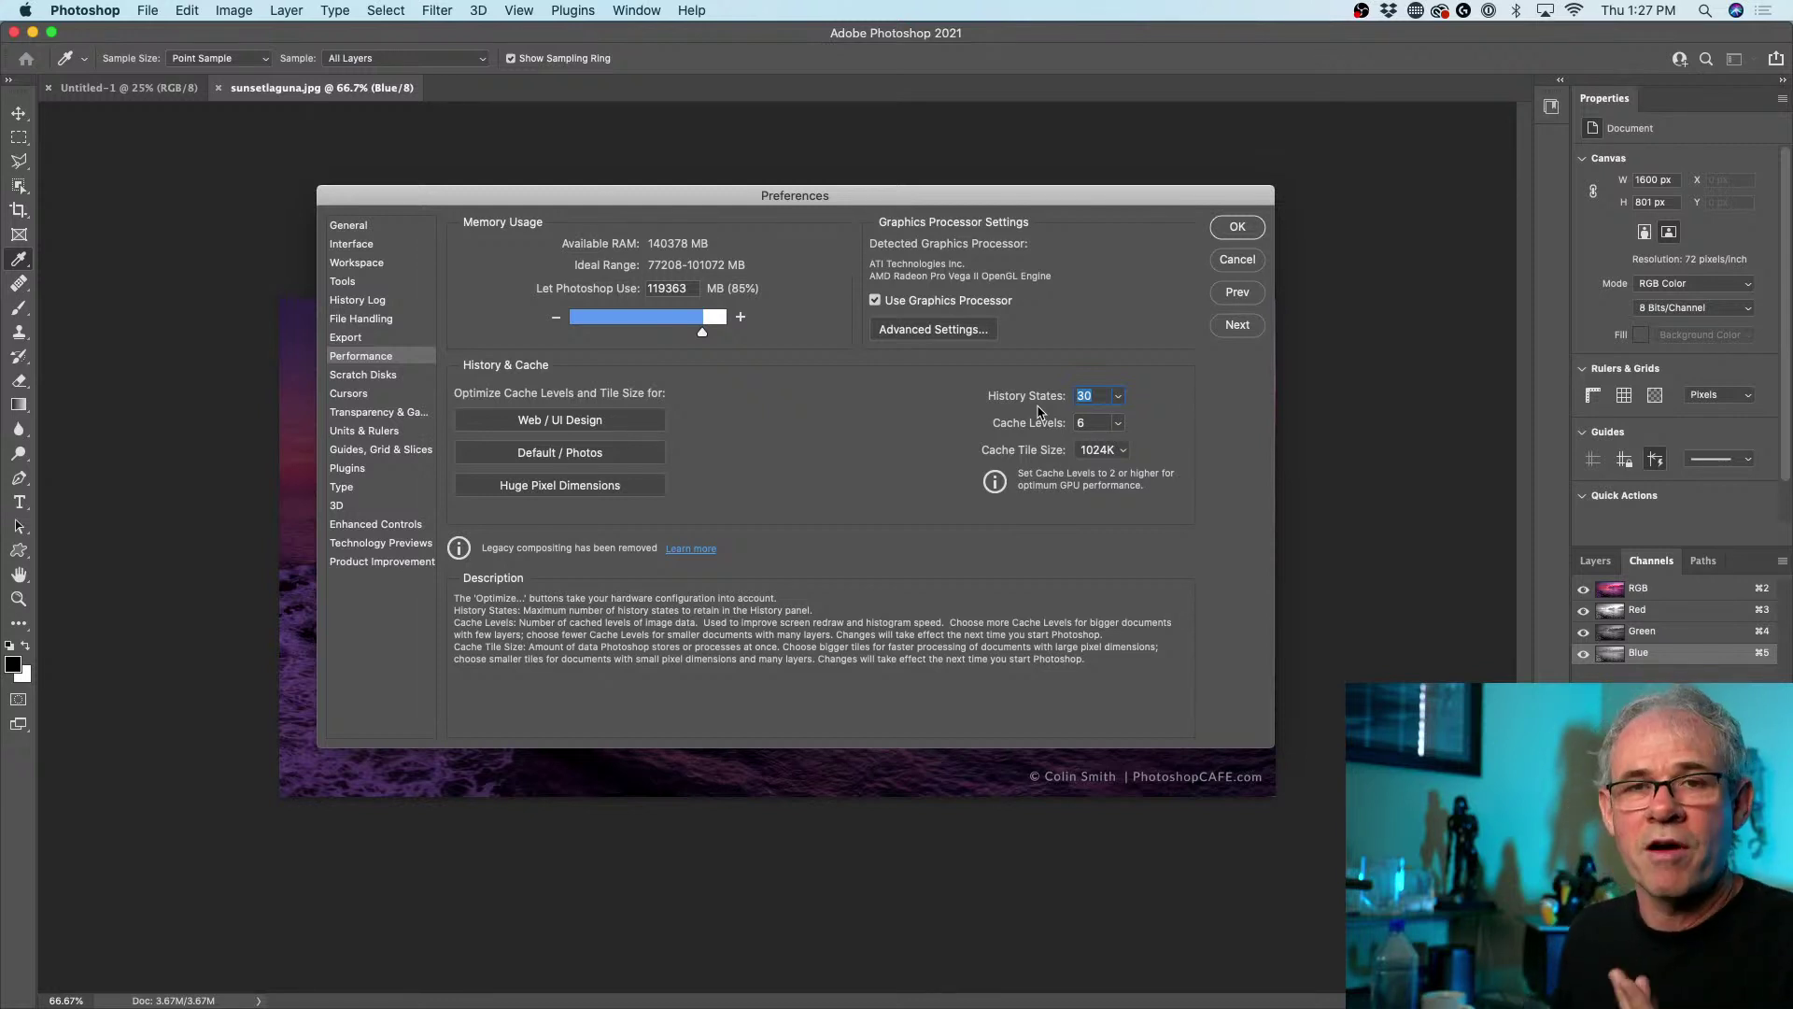
- Turn off 30 Bit Display in the advanced graphics processor settings and accept the change
mouse_move(953, 299)
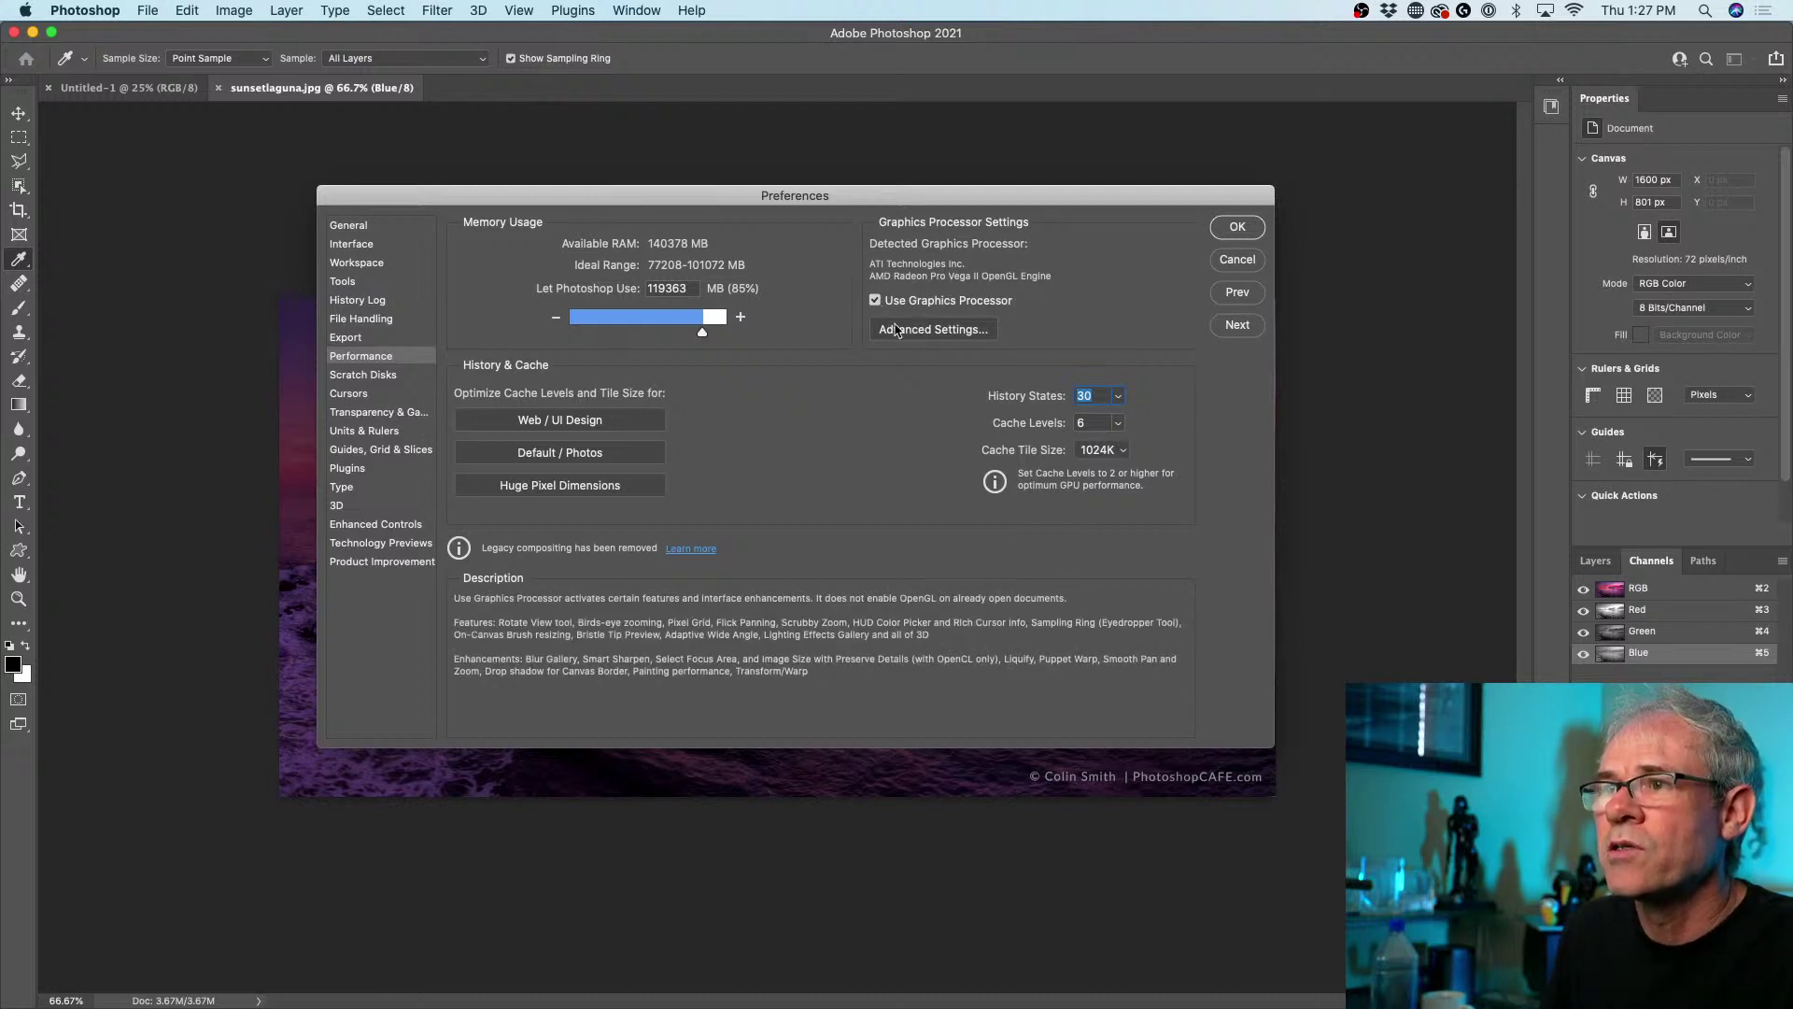
left_click(897, 329)
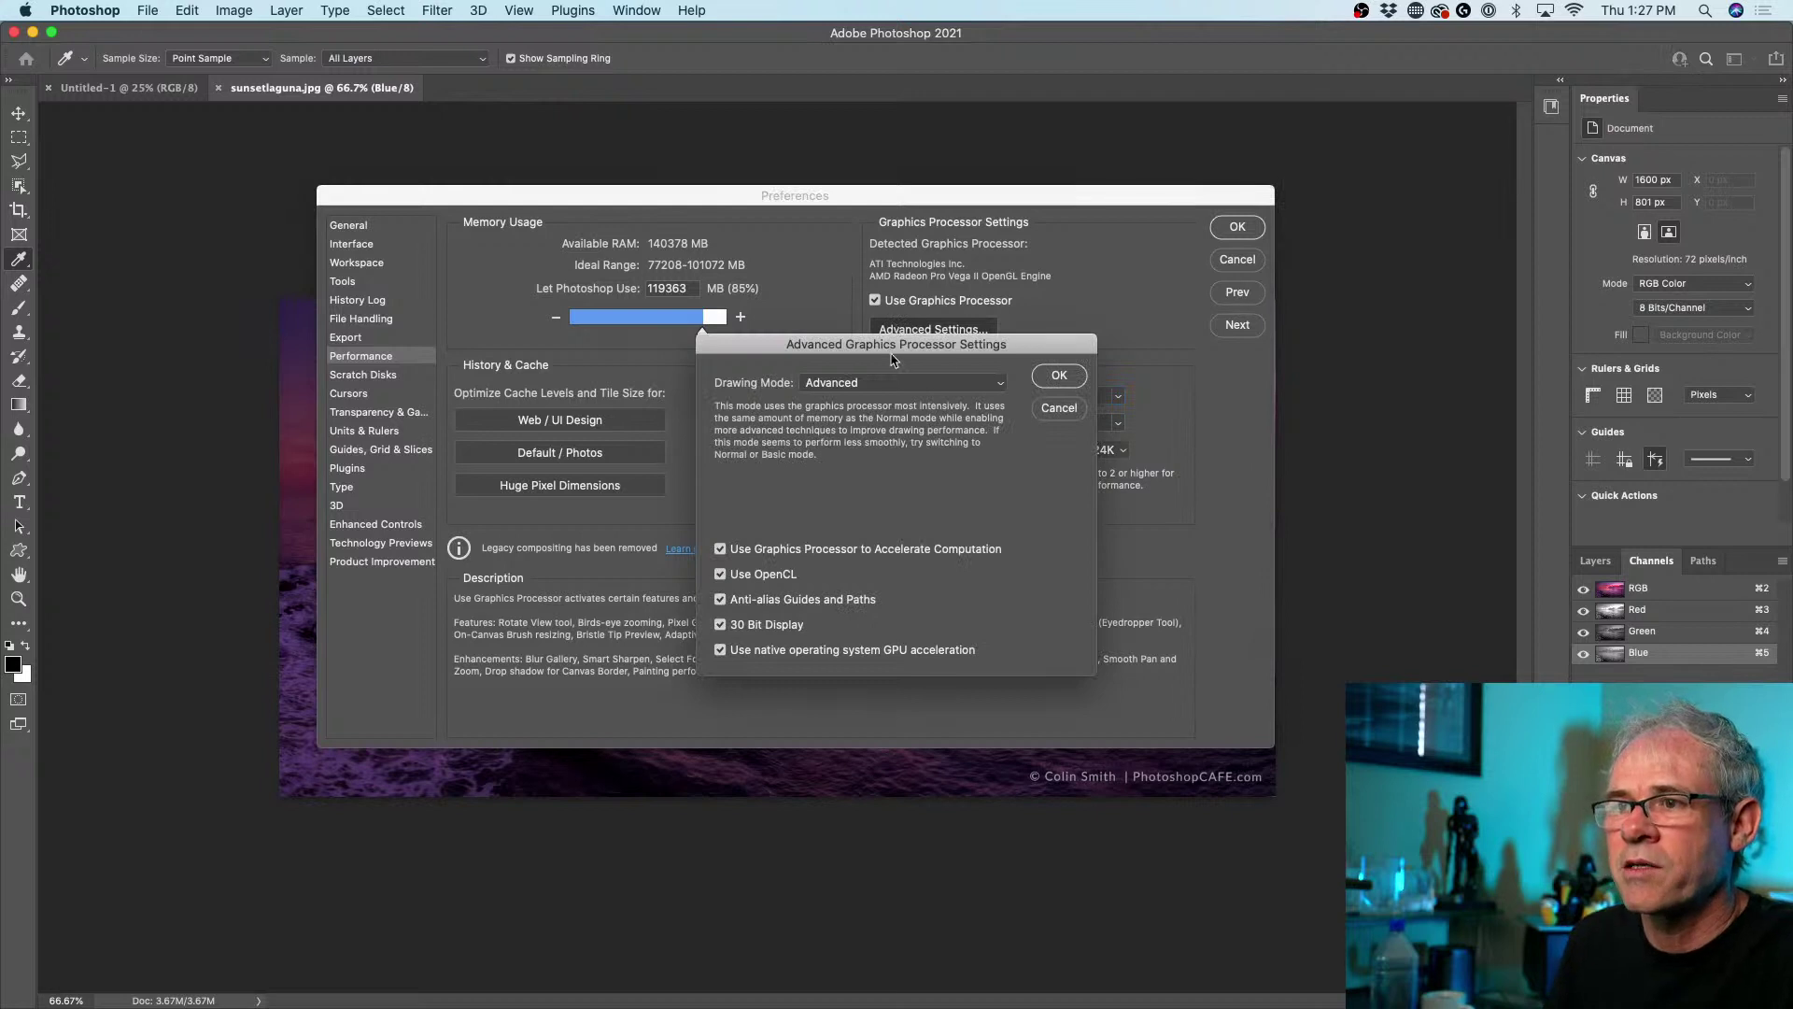
left_click(716, 626)
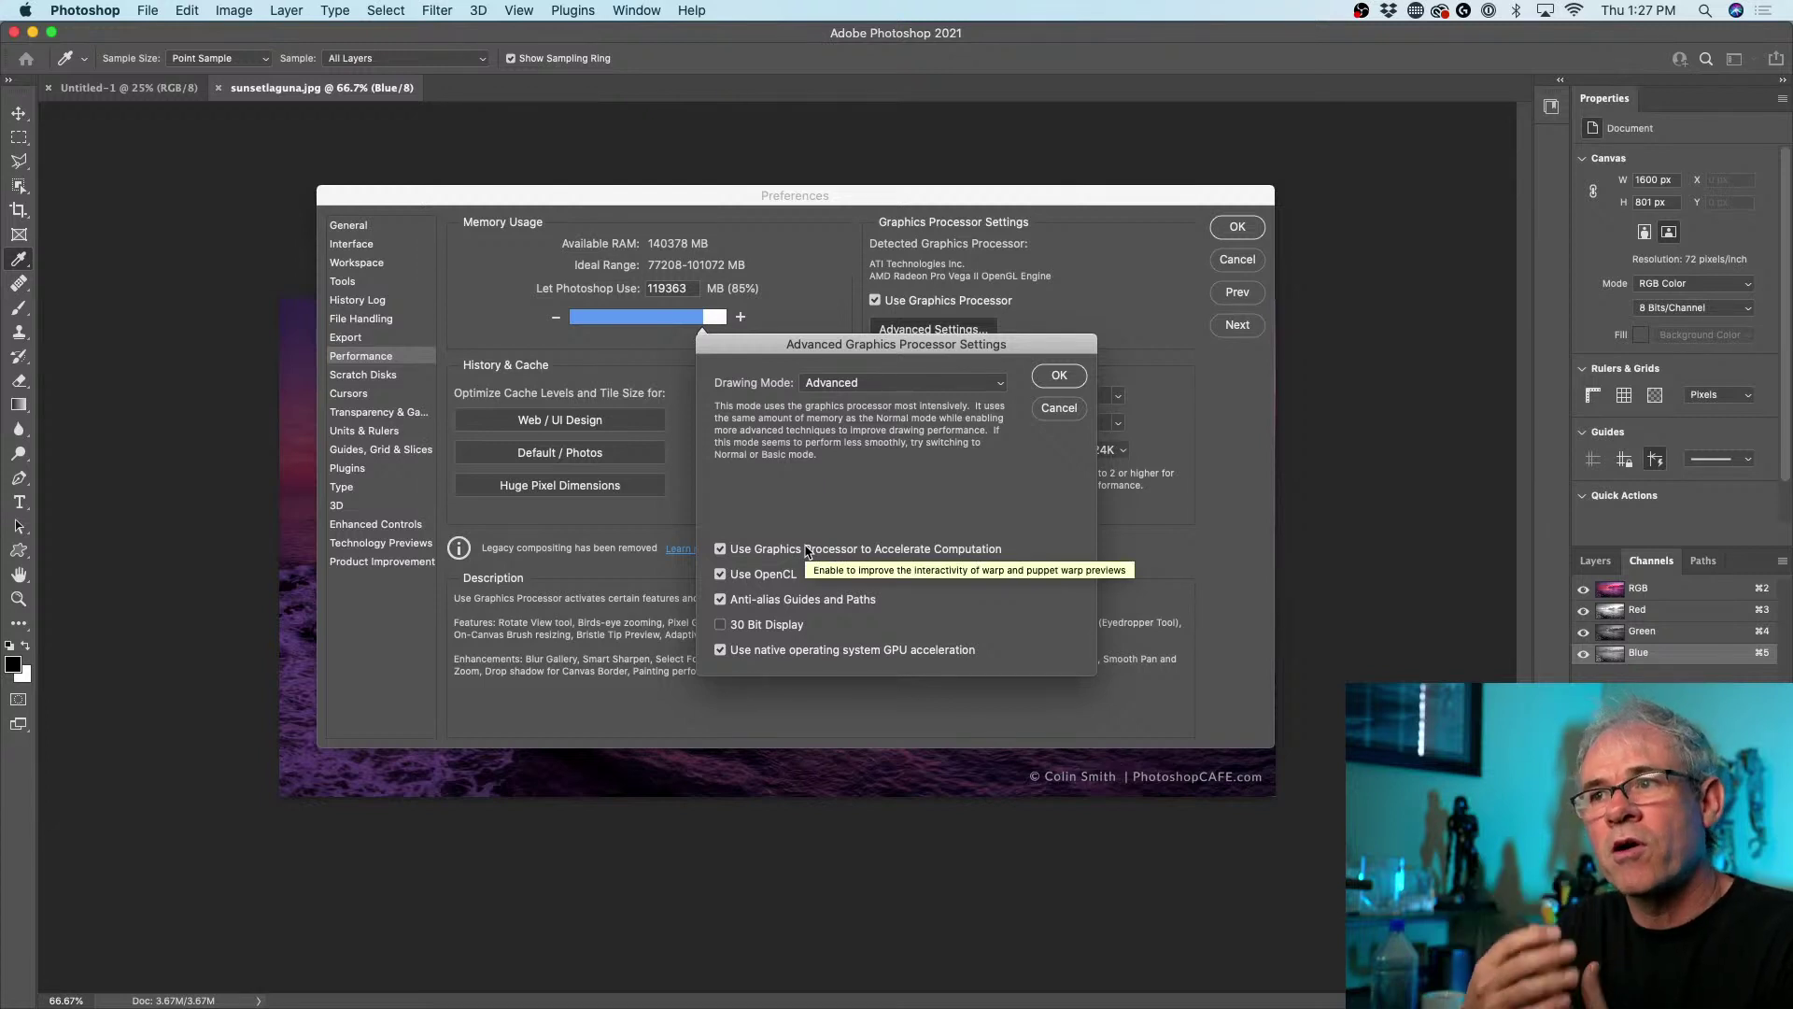
left_click(1055, 375)
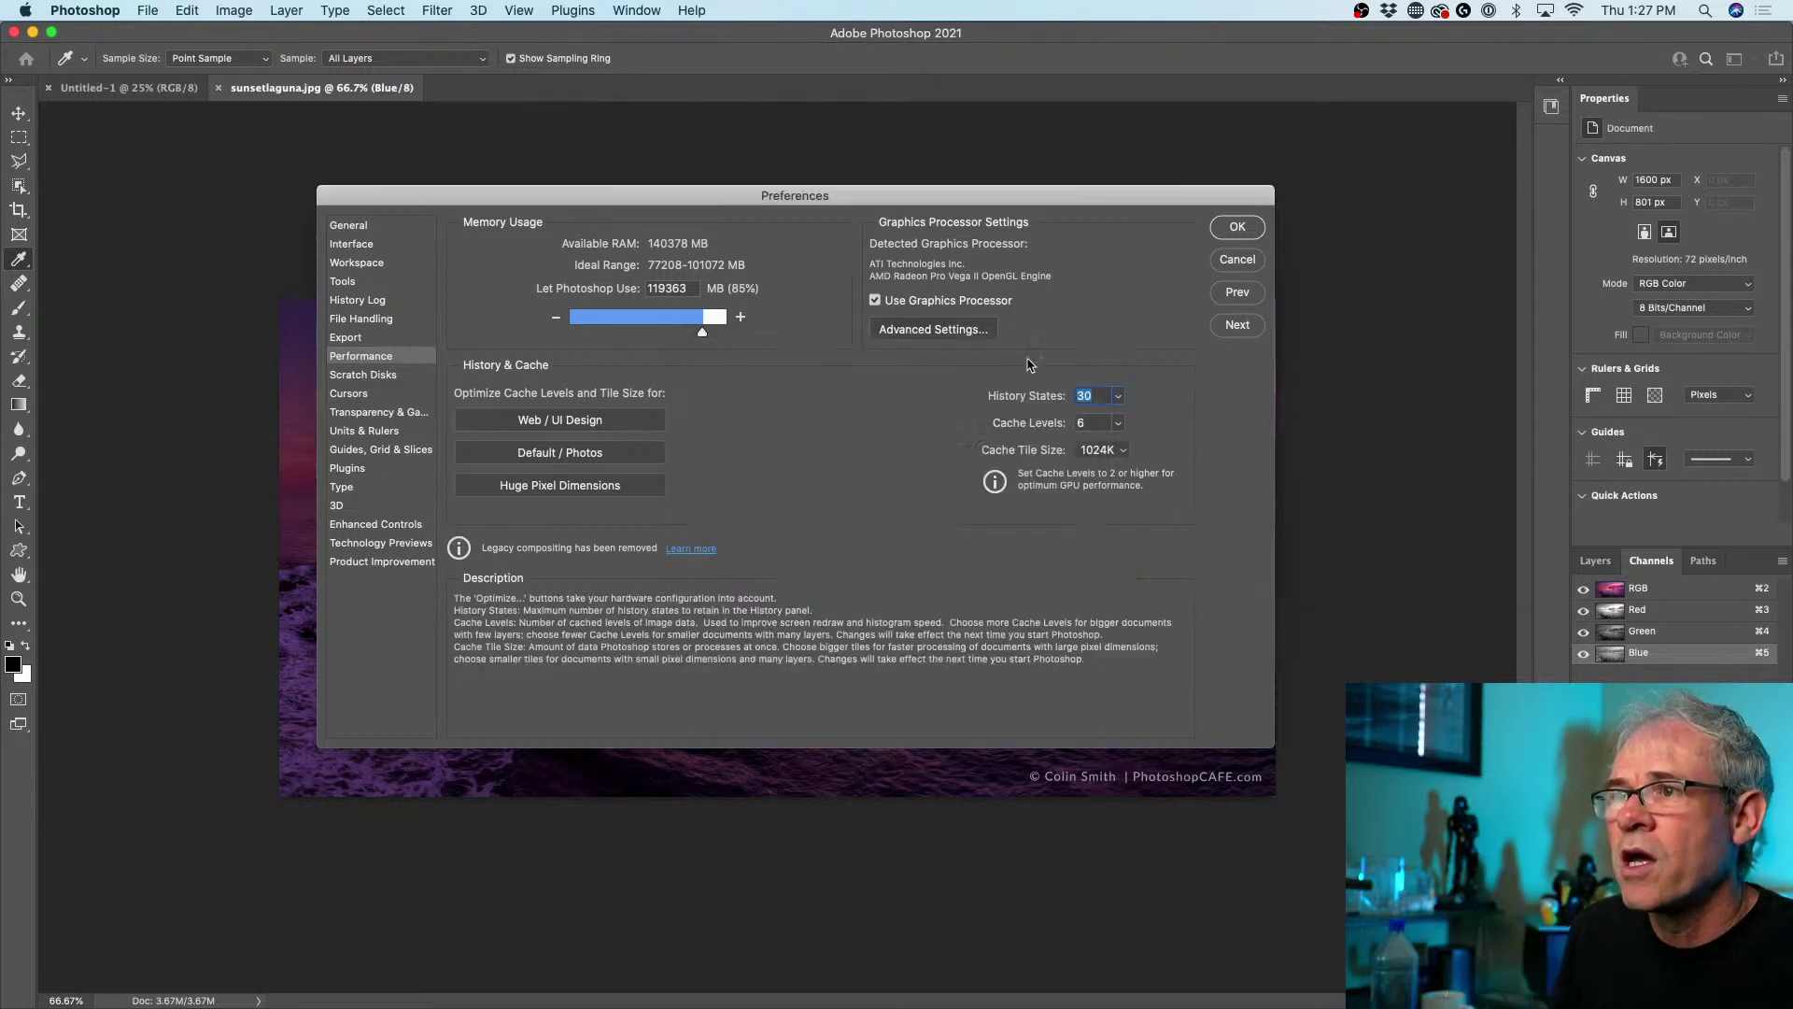
- Switch Use Graphics Processor off and back on, and re-enable 30 Bit Display in its advanced settings
left_click(874, 301)
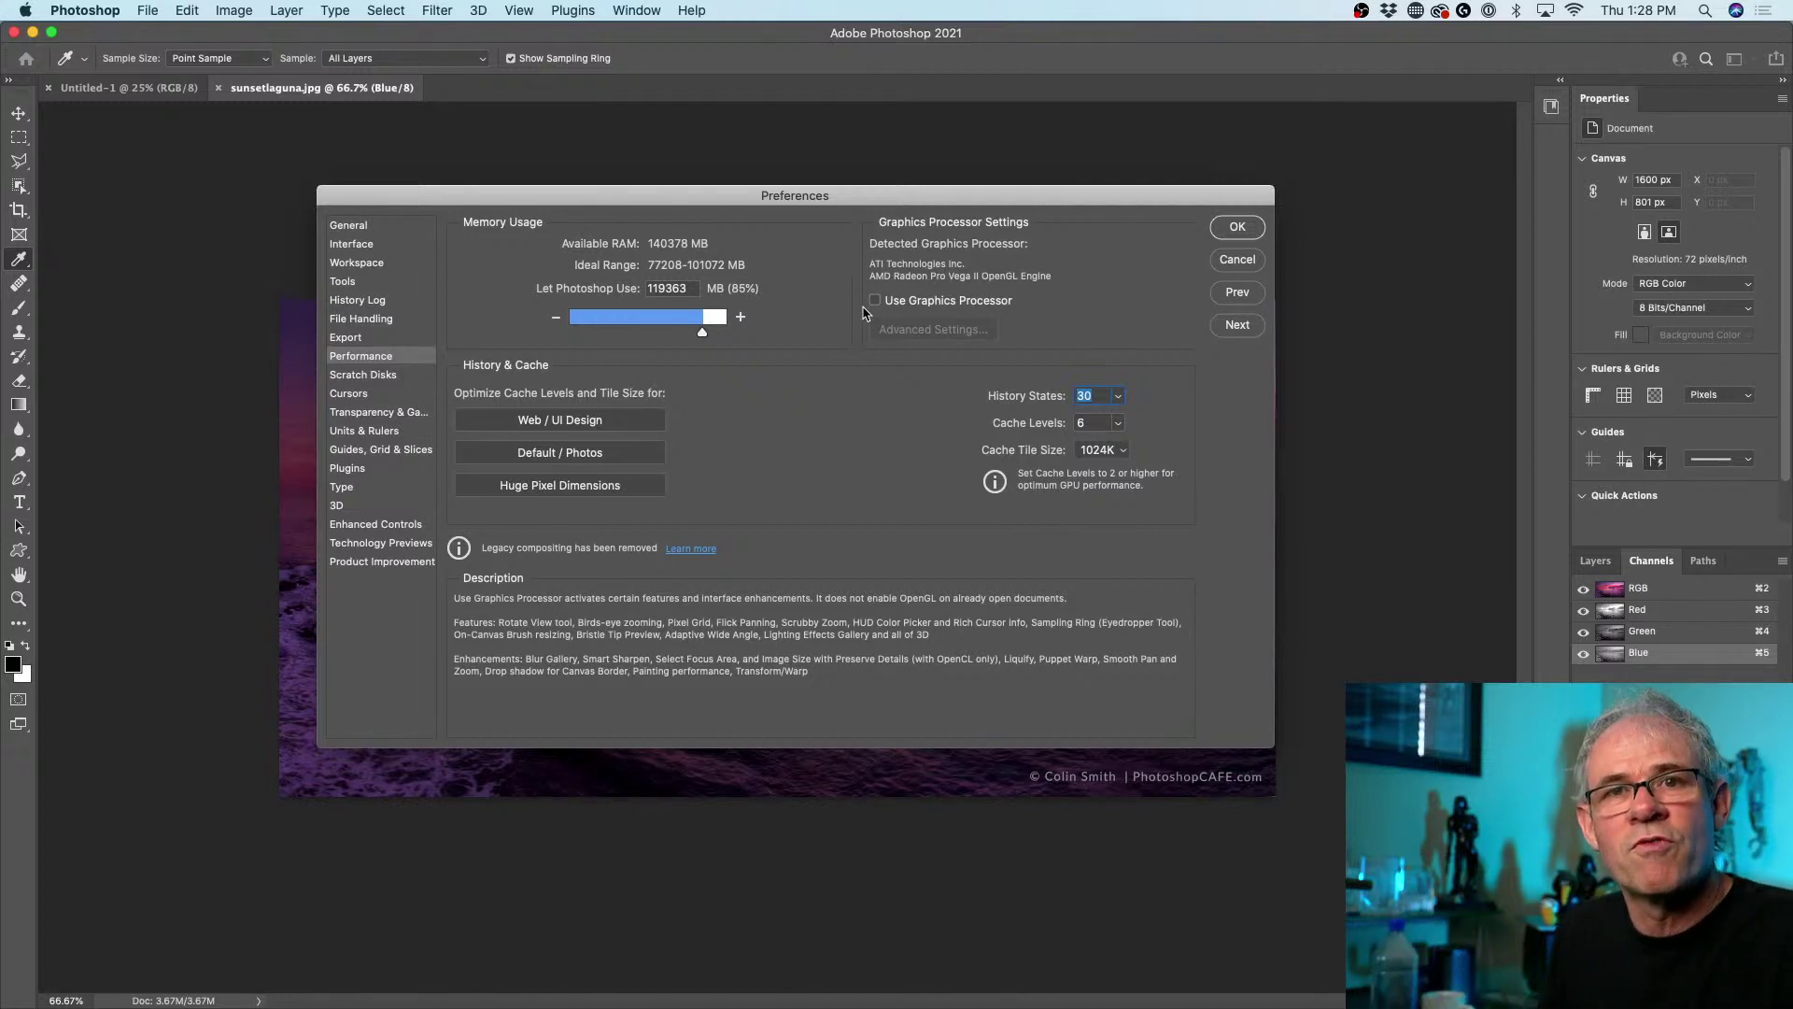
left_click(939, 300)
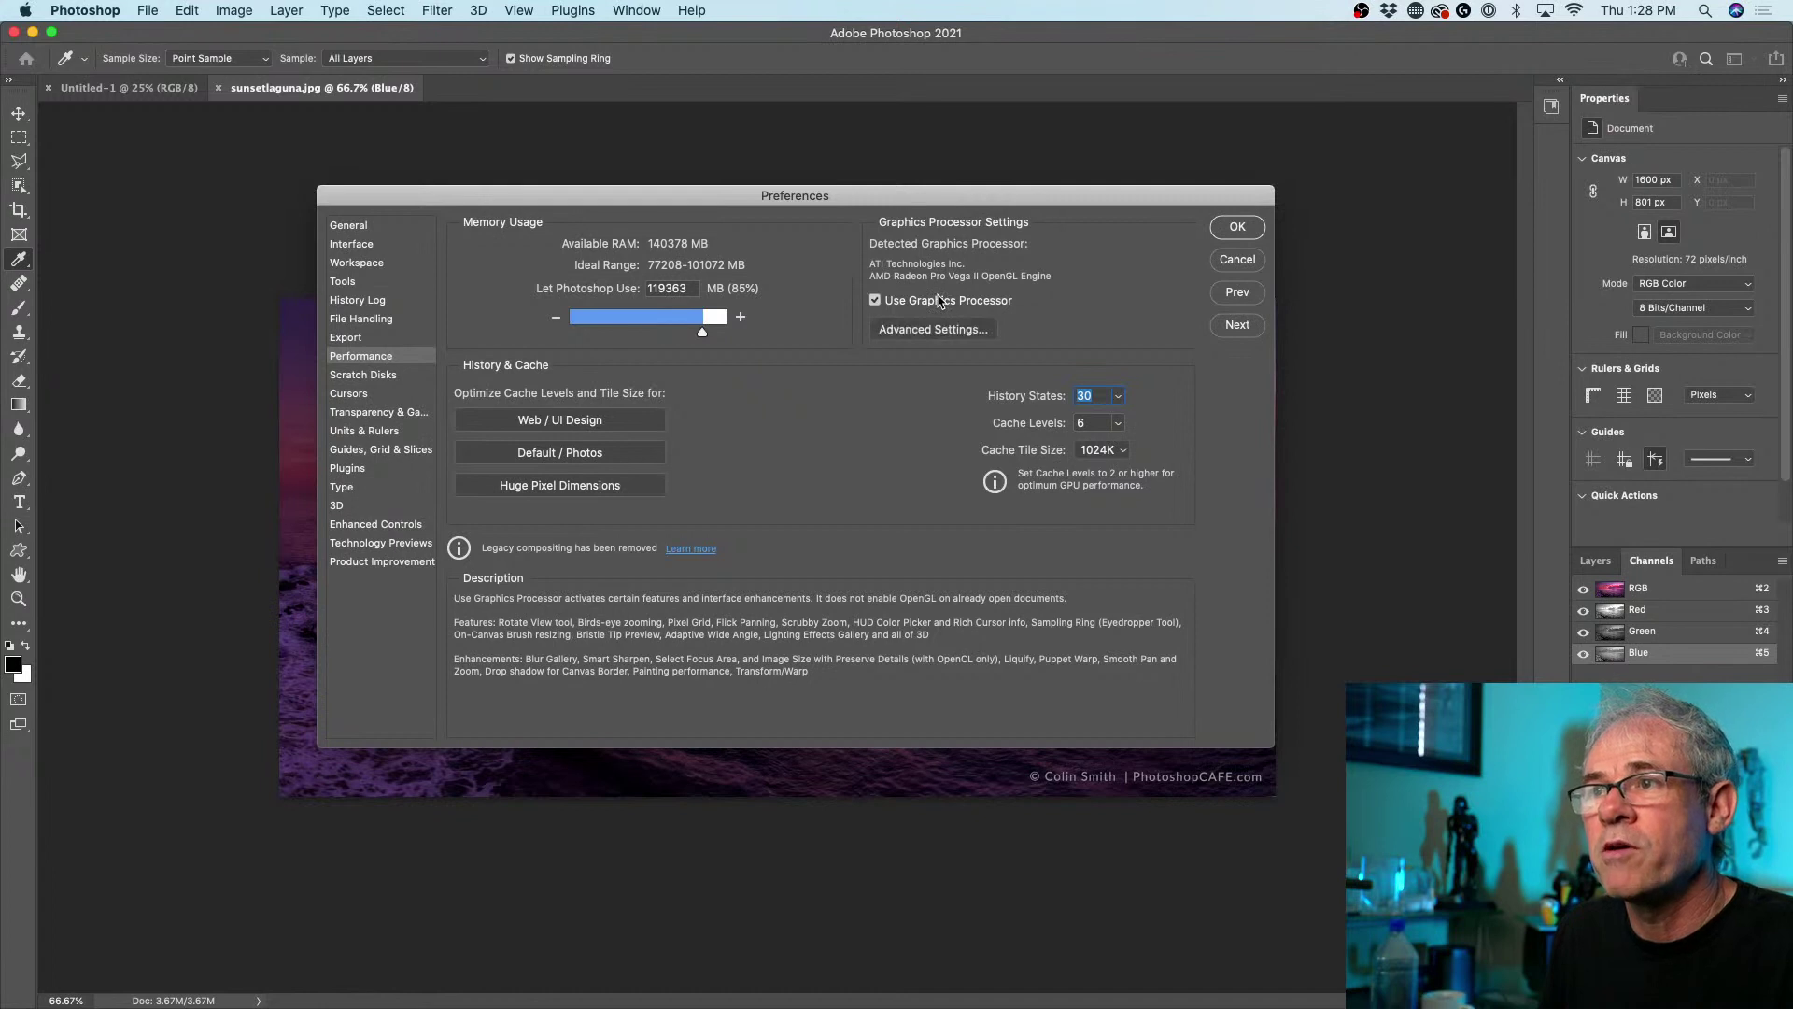
left_click(897, 331)
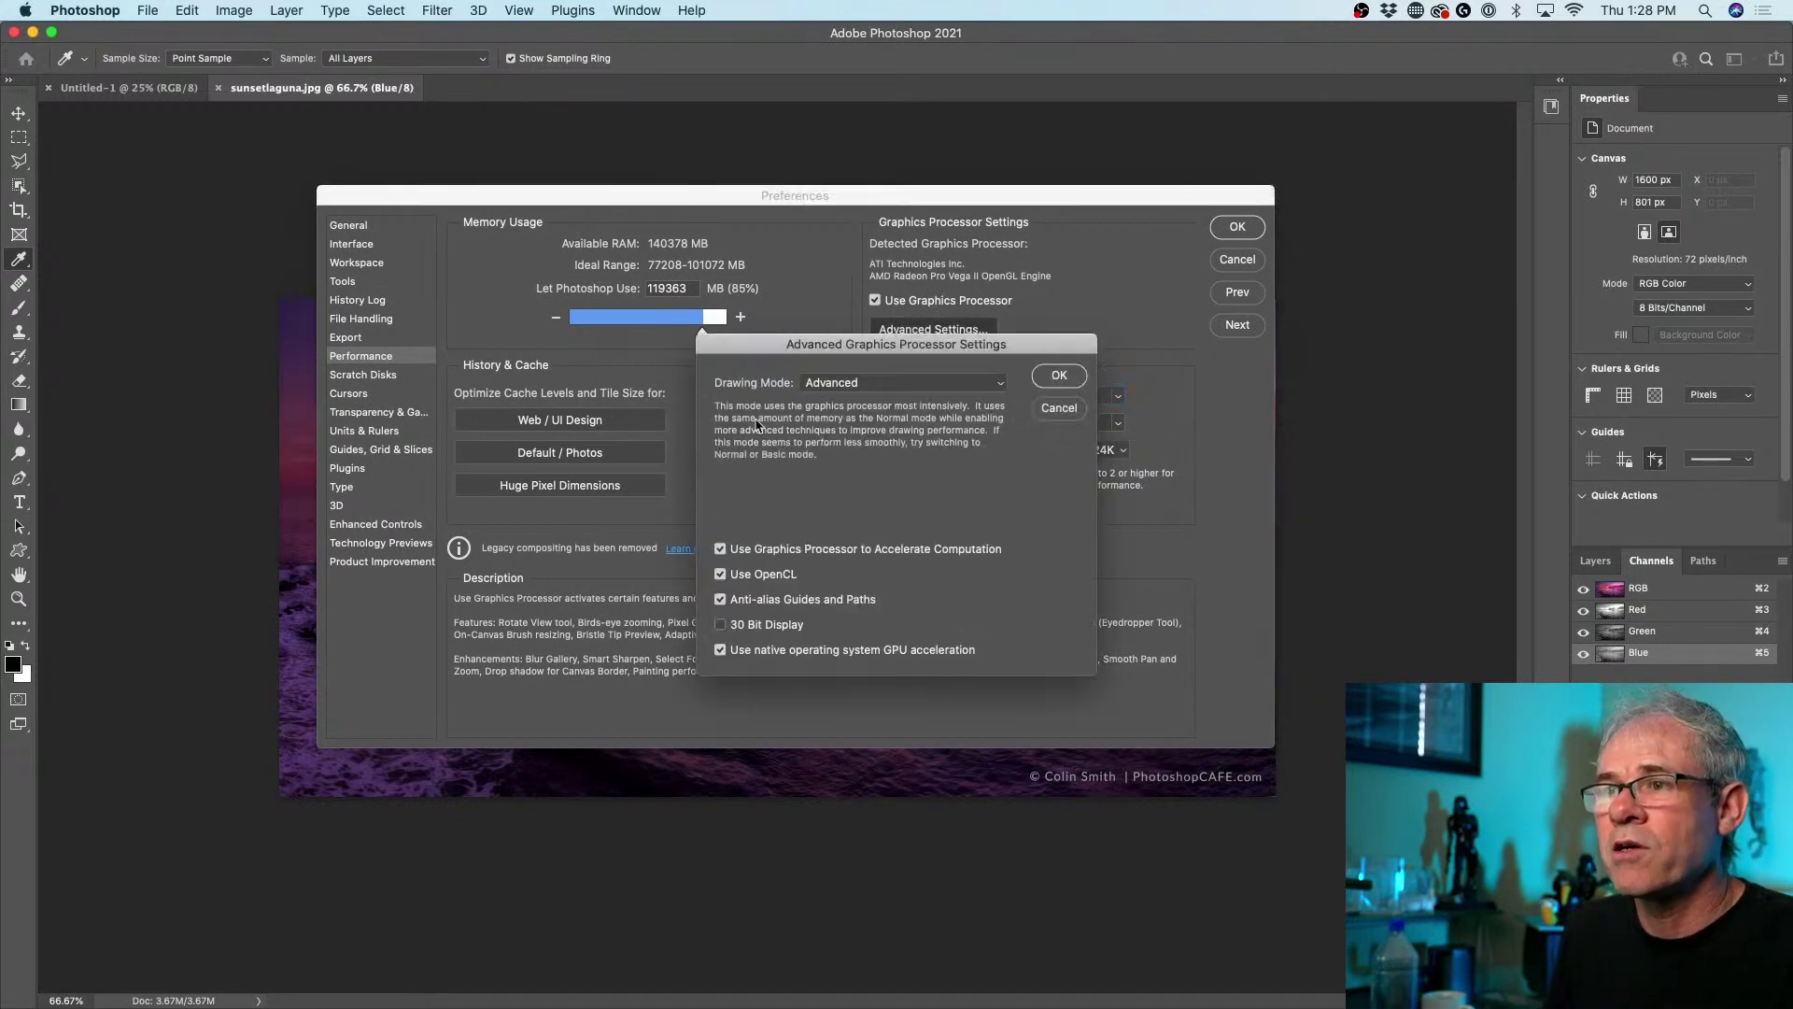
left_click(721, 625)
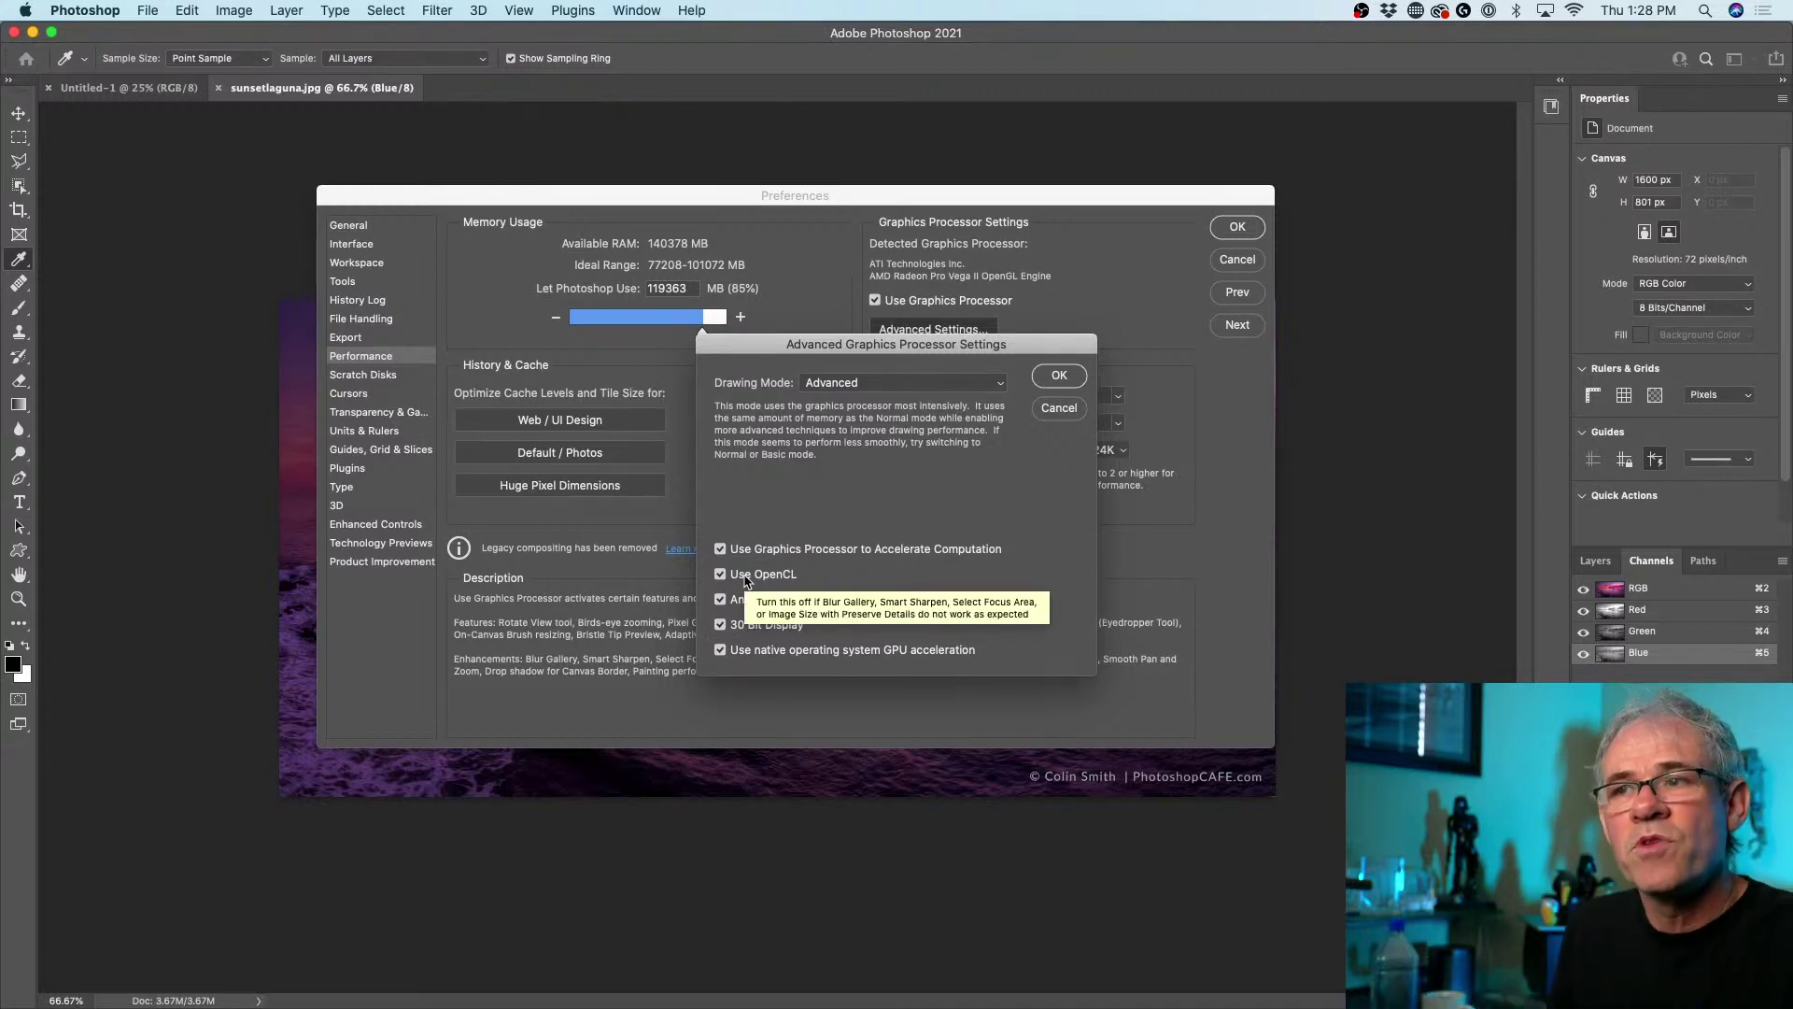
- Review the graphics processor drawing modes, keep Advanced, and accept both the advanced settings and the preferences
left_click(911, 385)
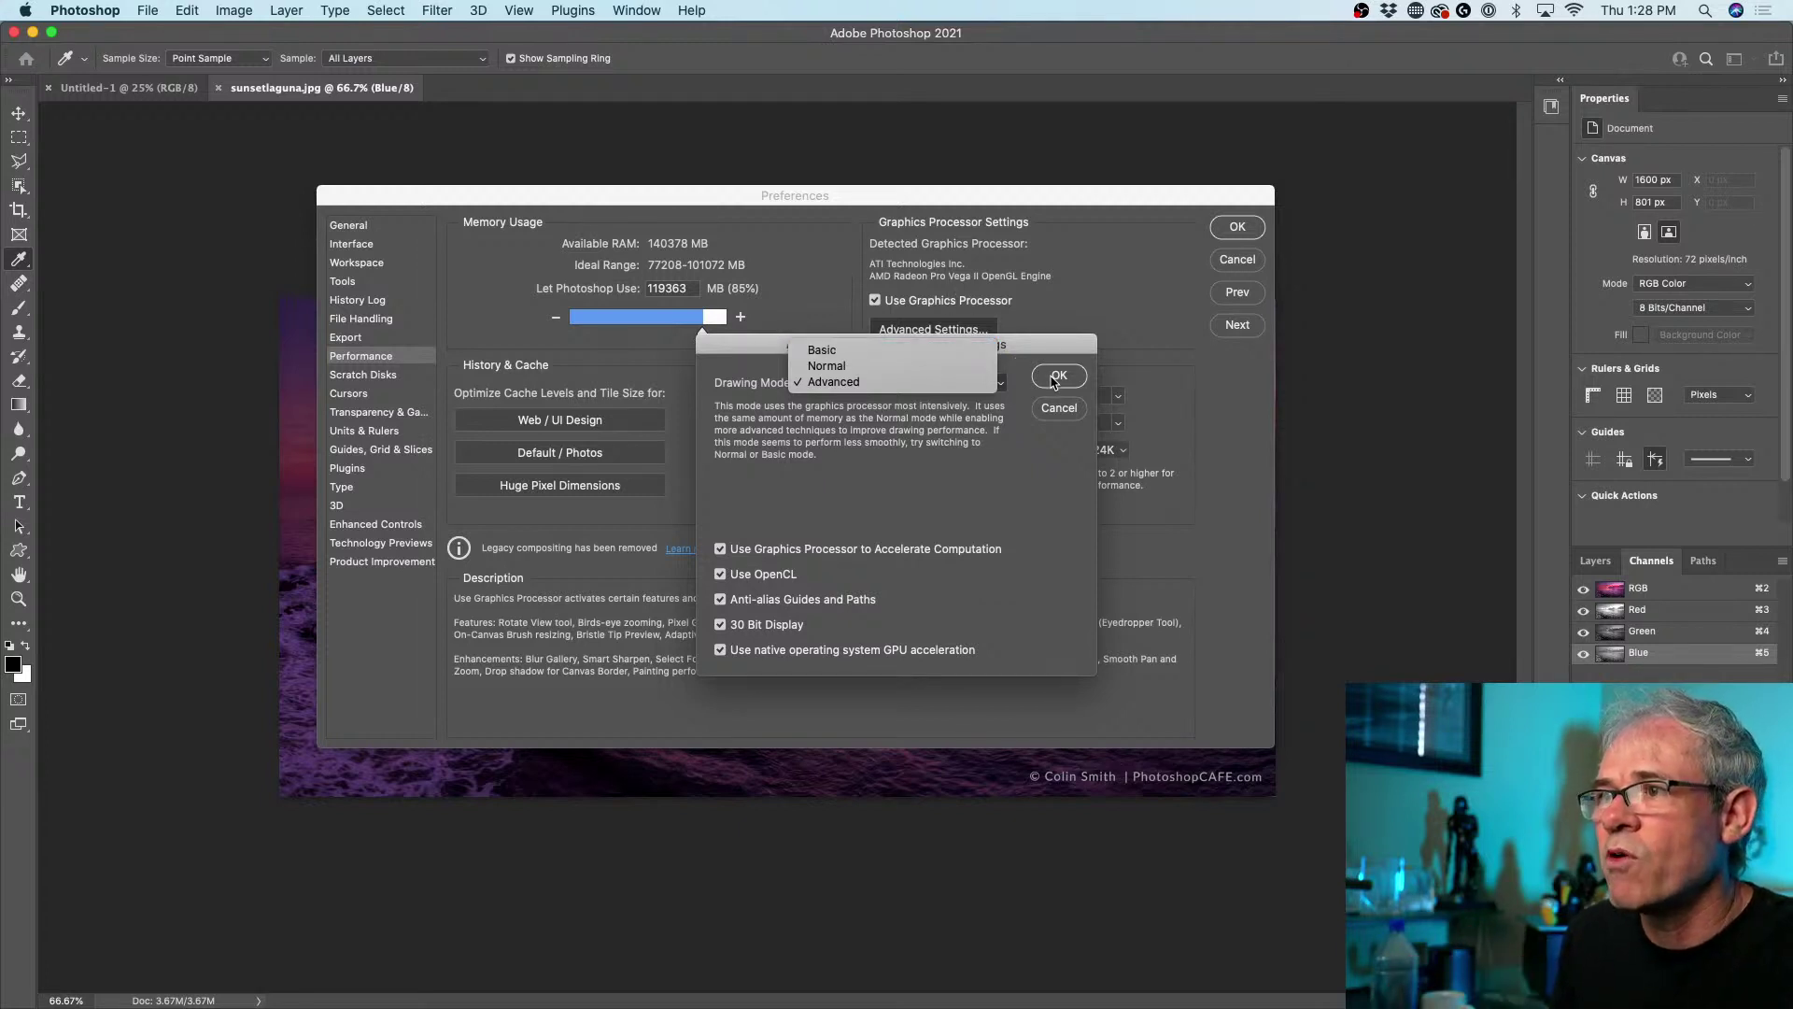
left_click(1059, 382)
left_click(1058, 377)
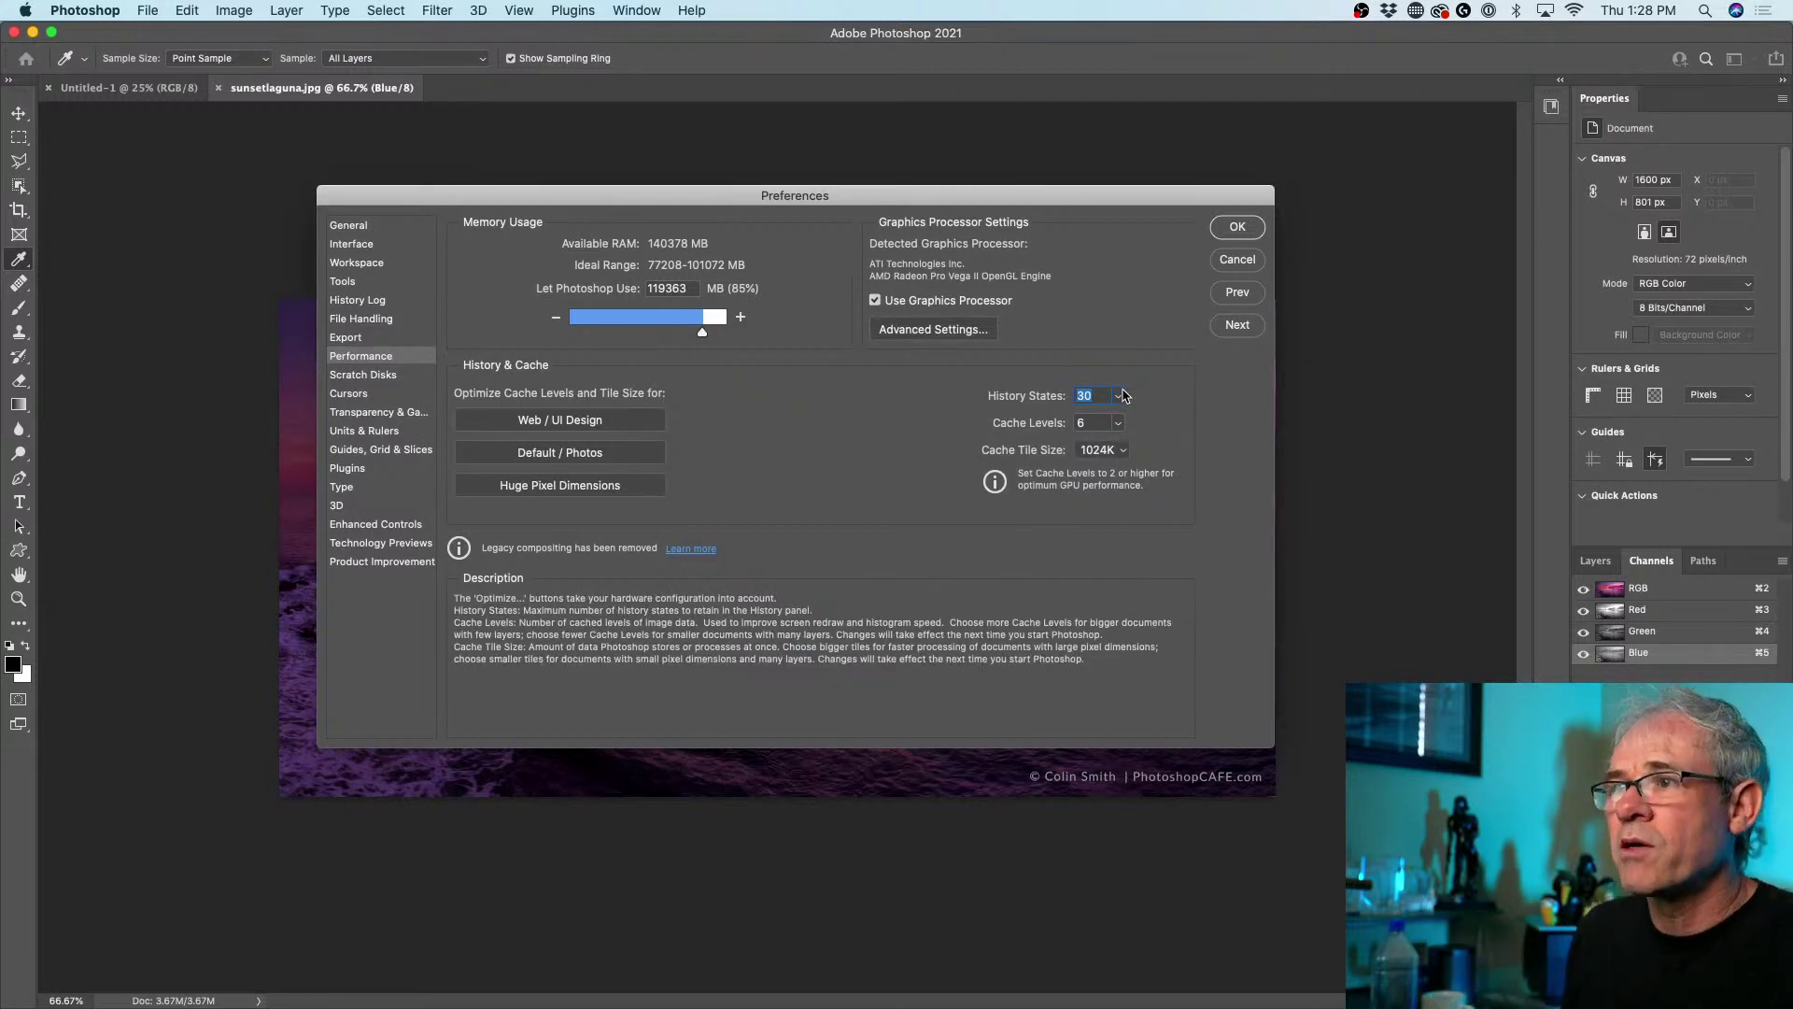
left_click(1240, 228)
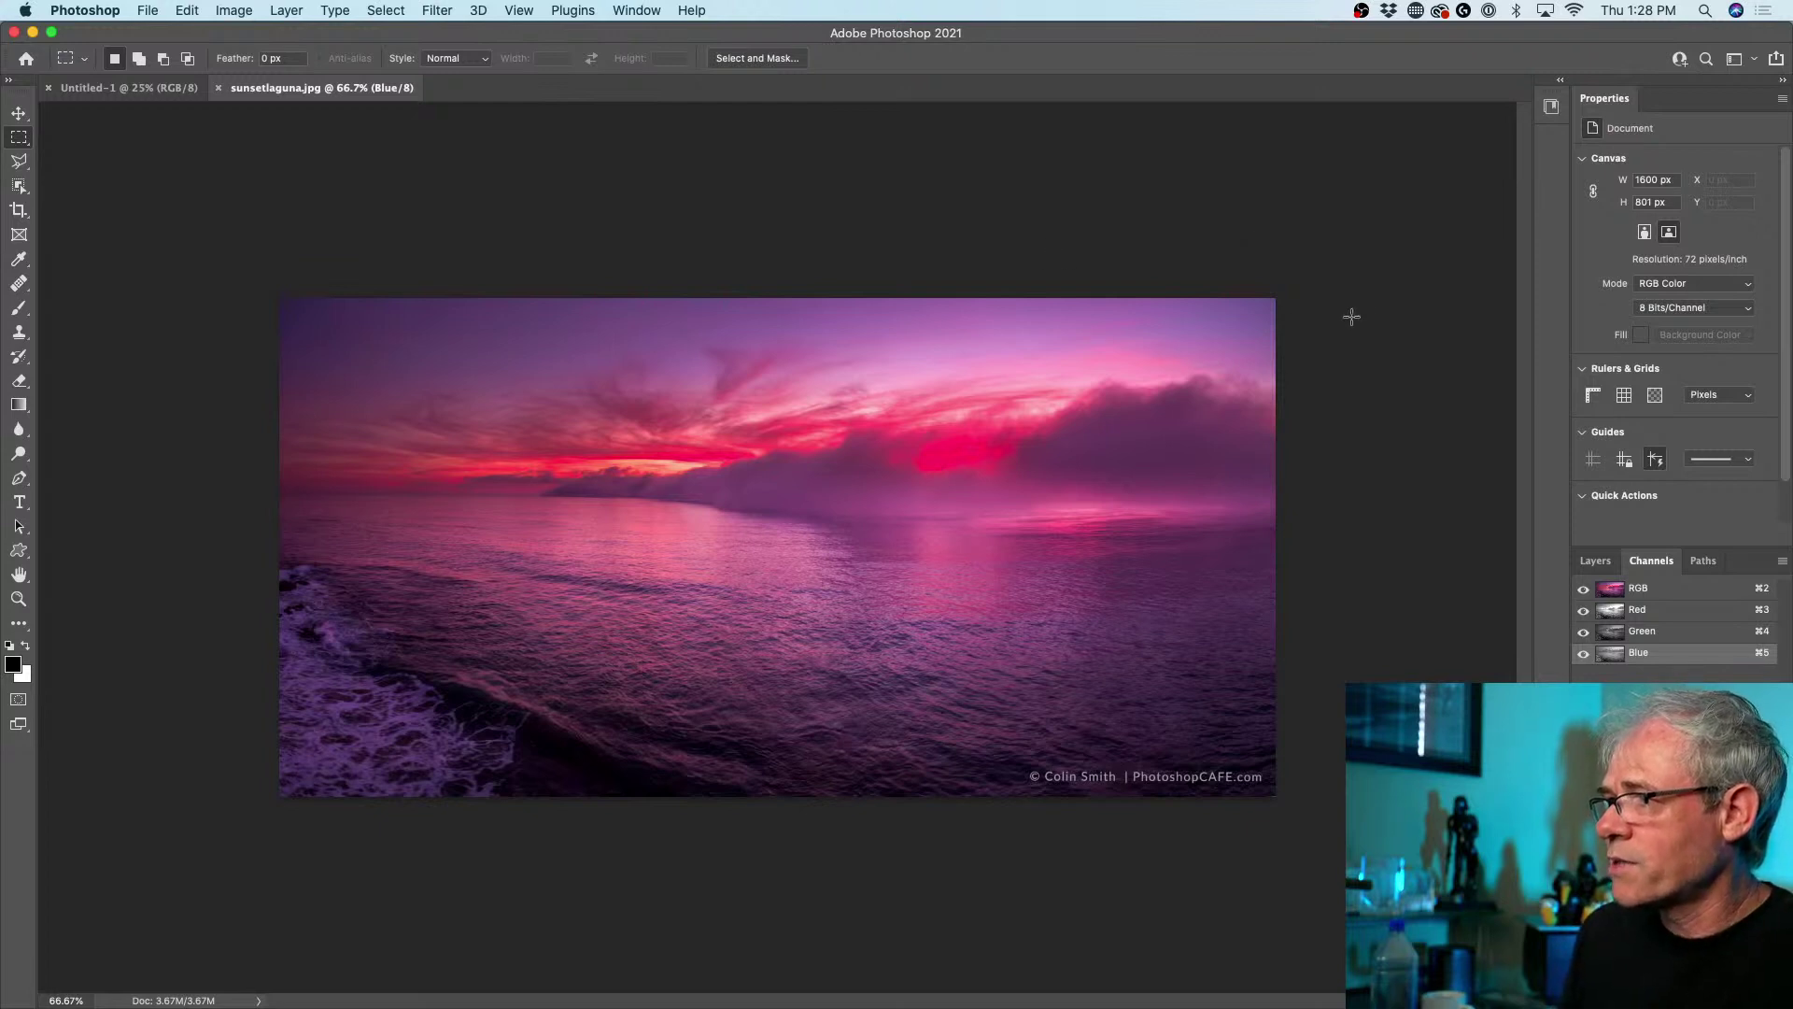
- Switch to the Move tool and set the document status readout to show Efficiency
left_click(20, 113)
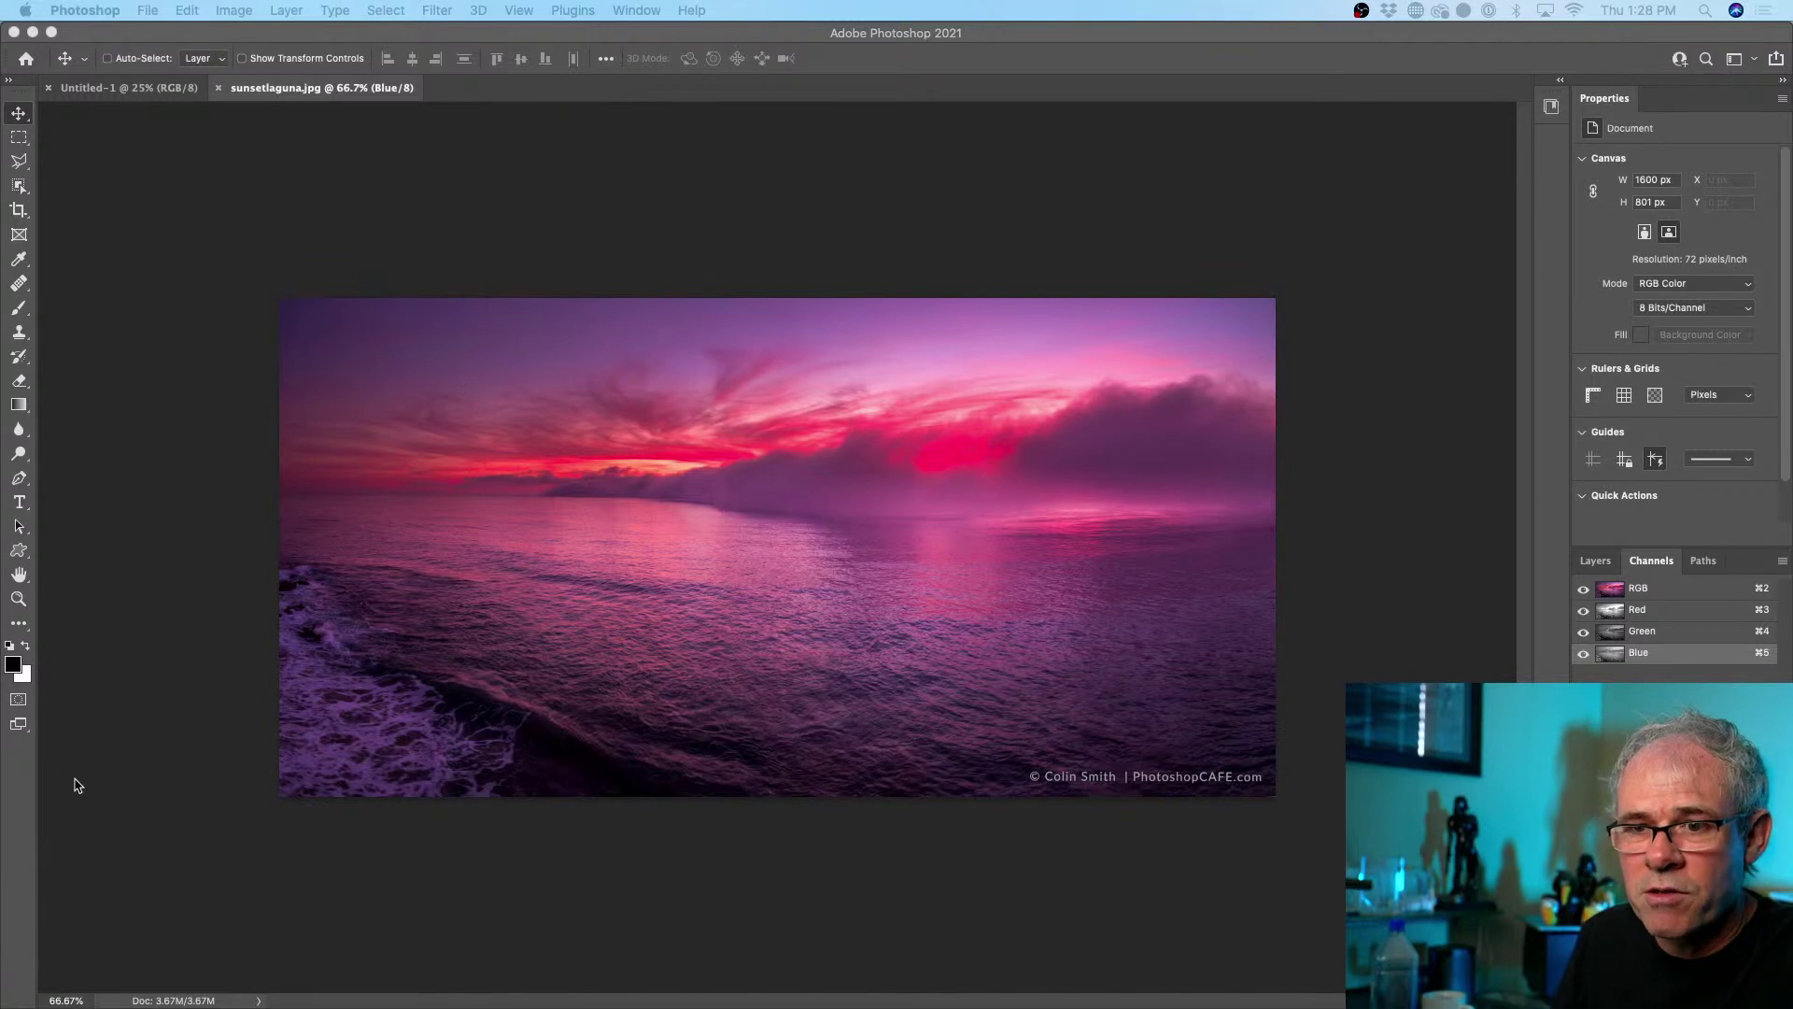
left_click(260, 1002)
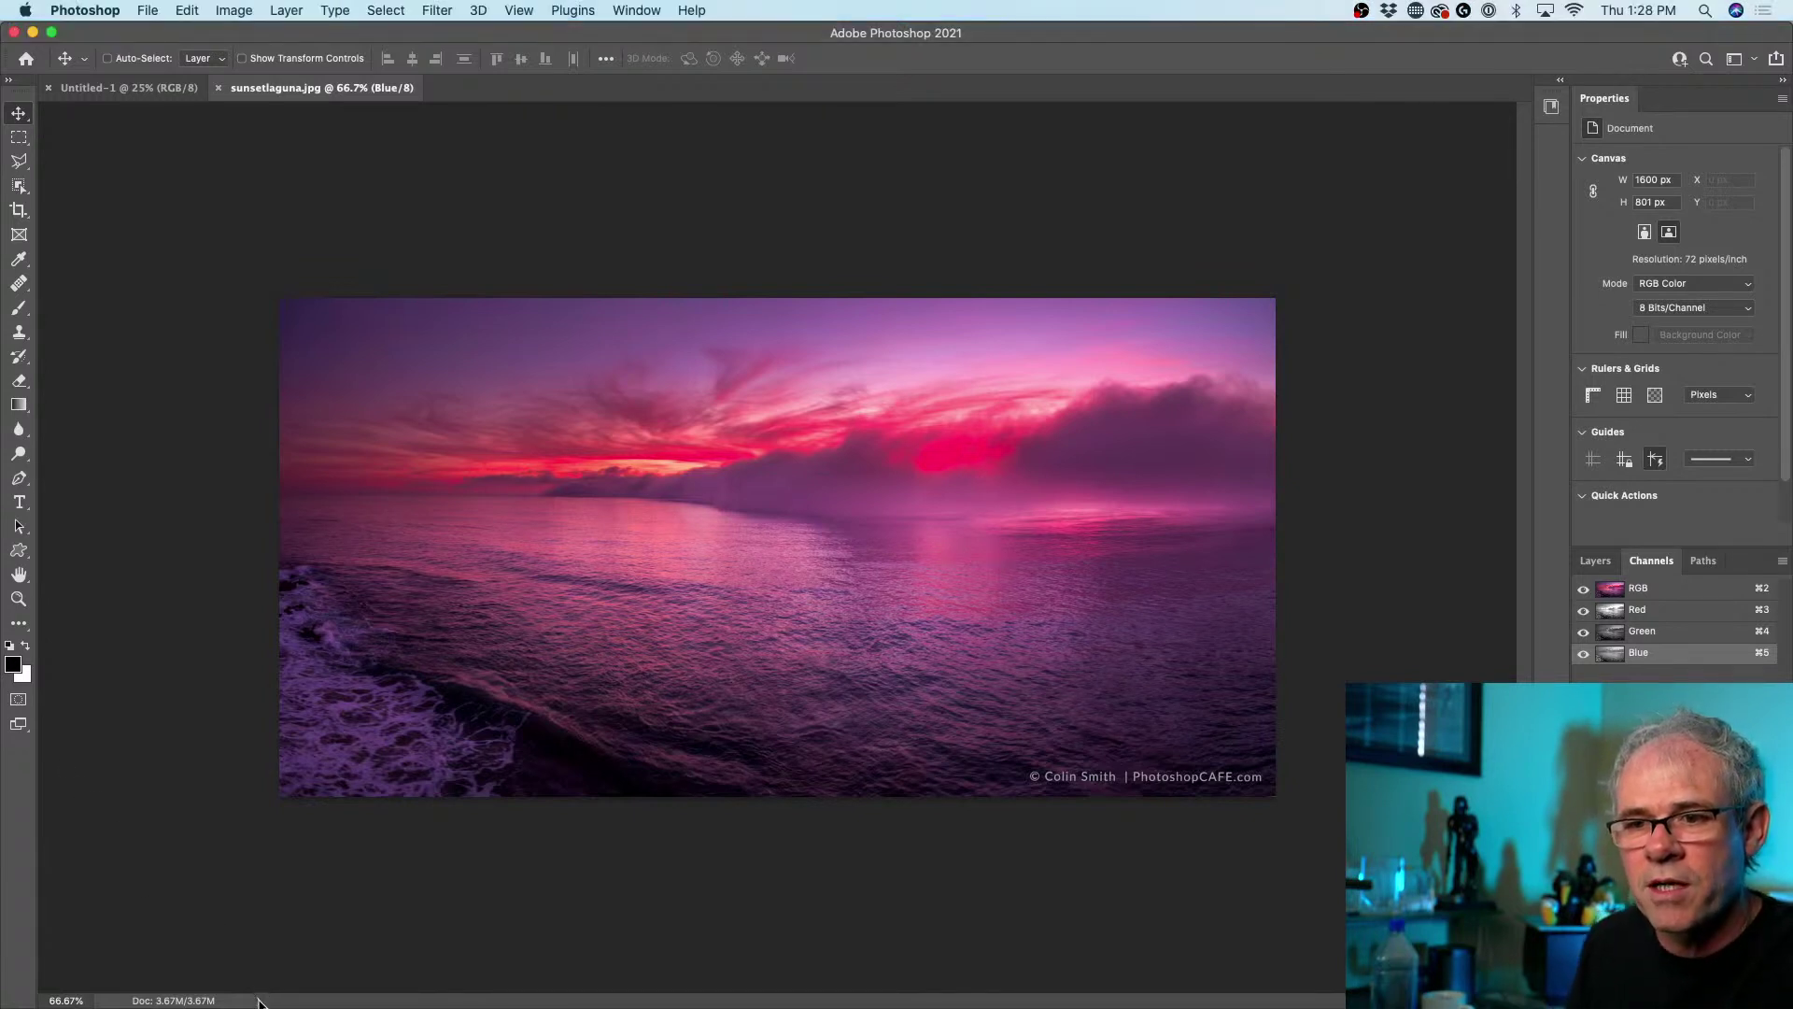
left_click(259, 1001)
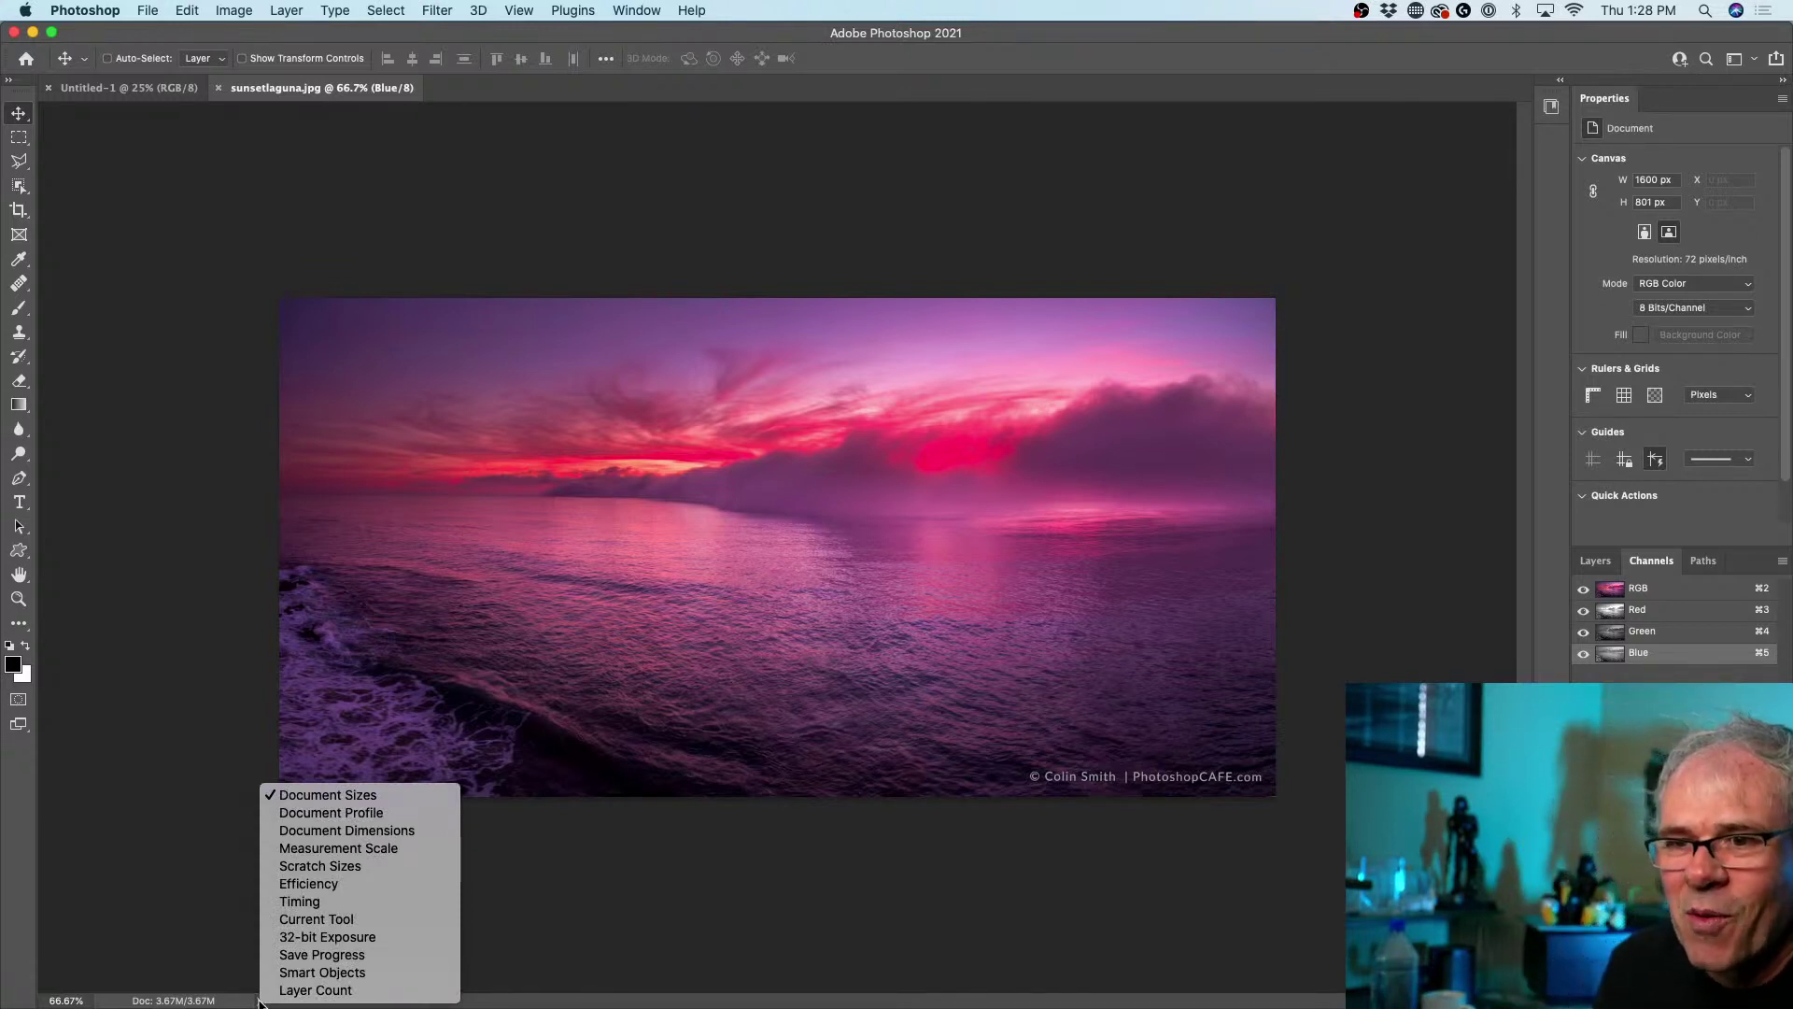
left_click(358, 886)
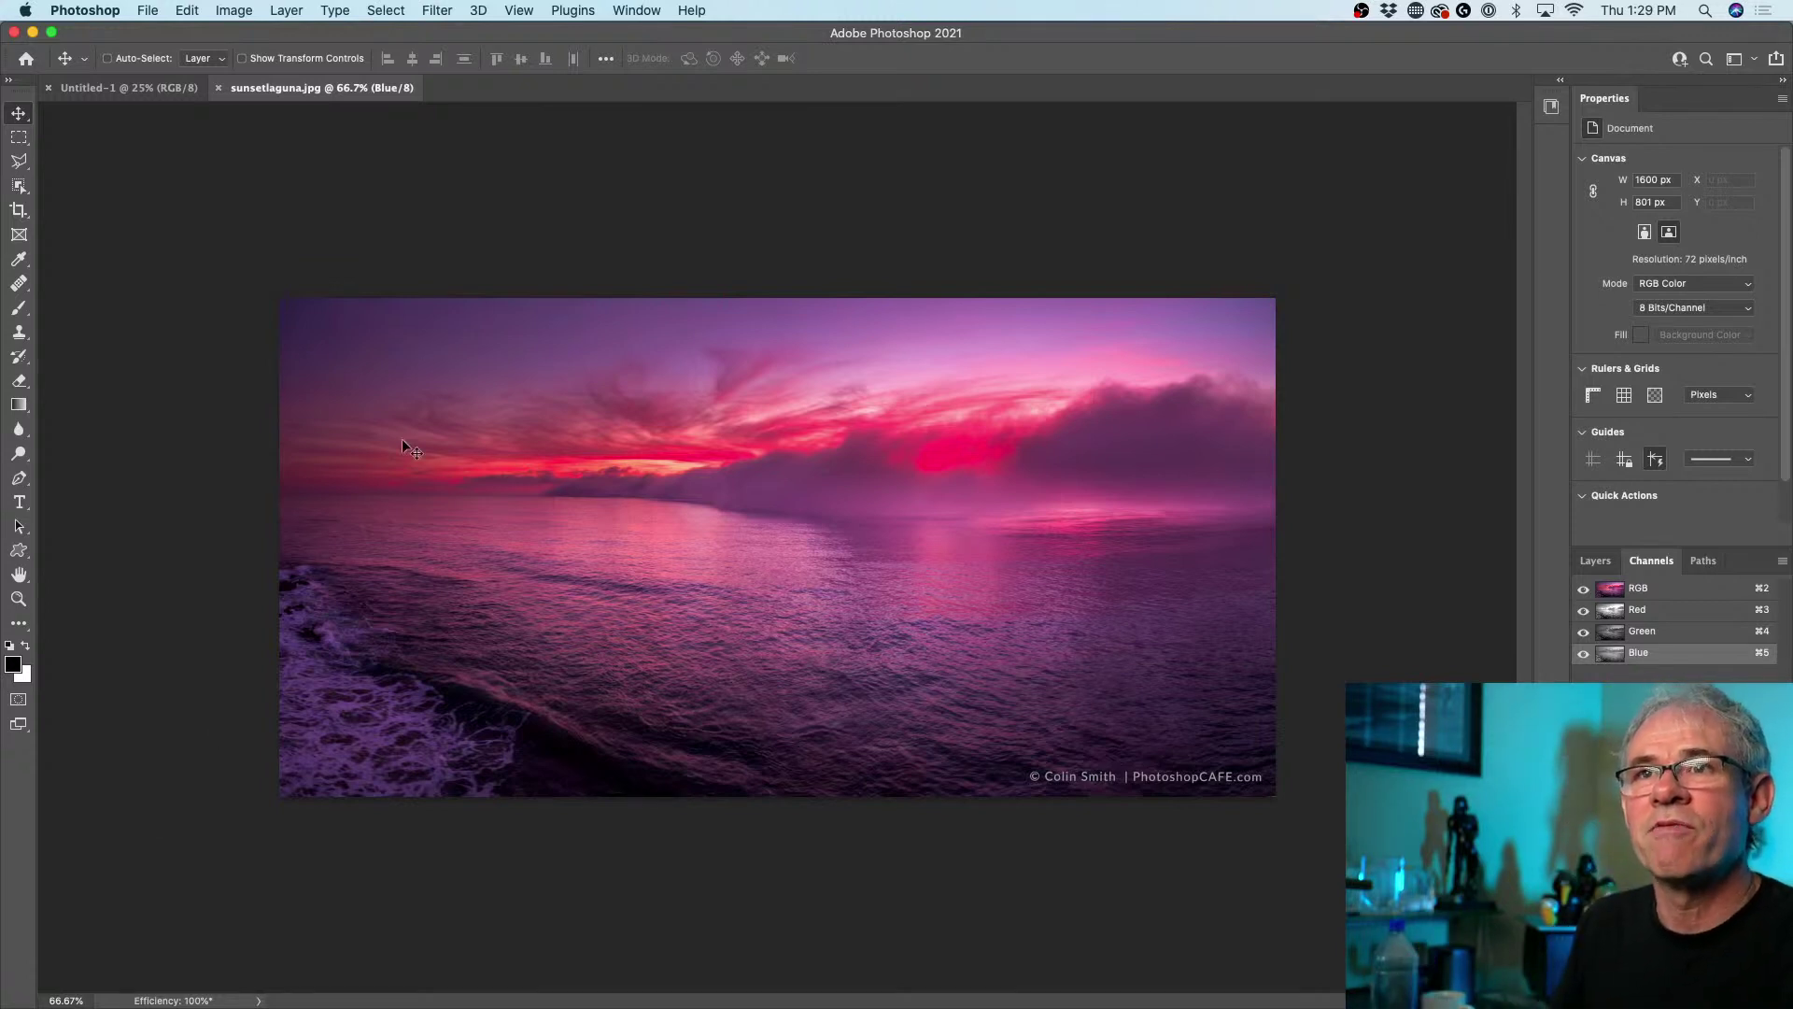
- Apply a Radial Blur to the Blue channel with Amount 100, Zoom method and Best quality
left_click(432, 8)
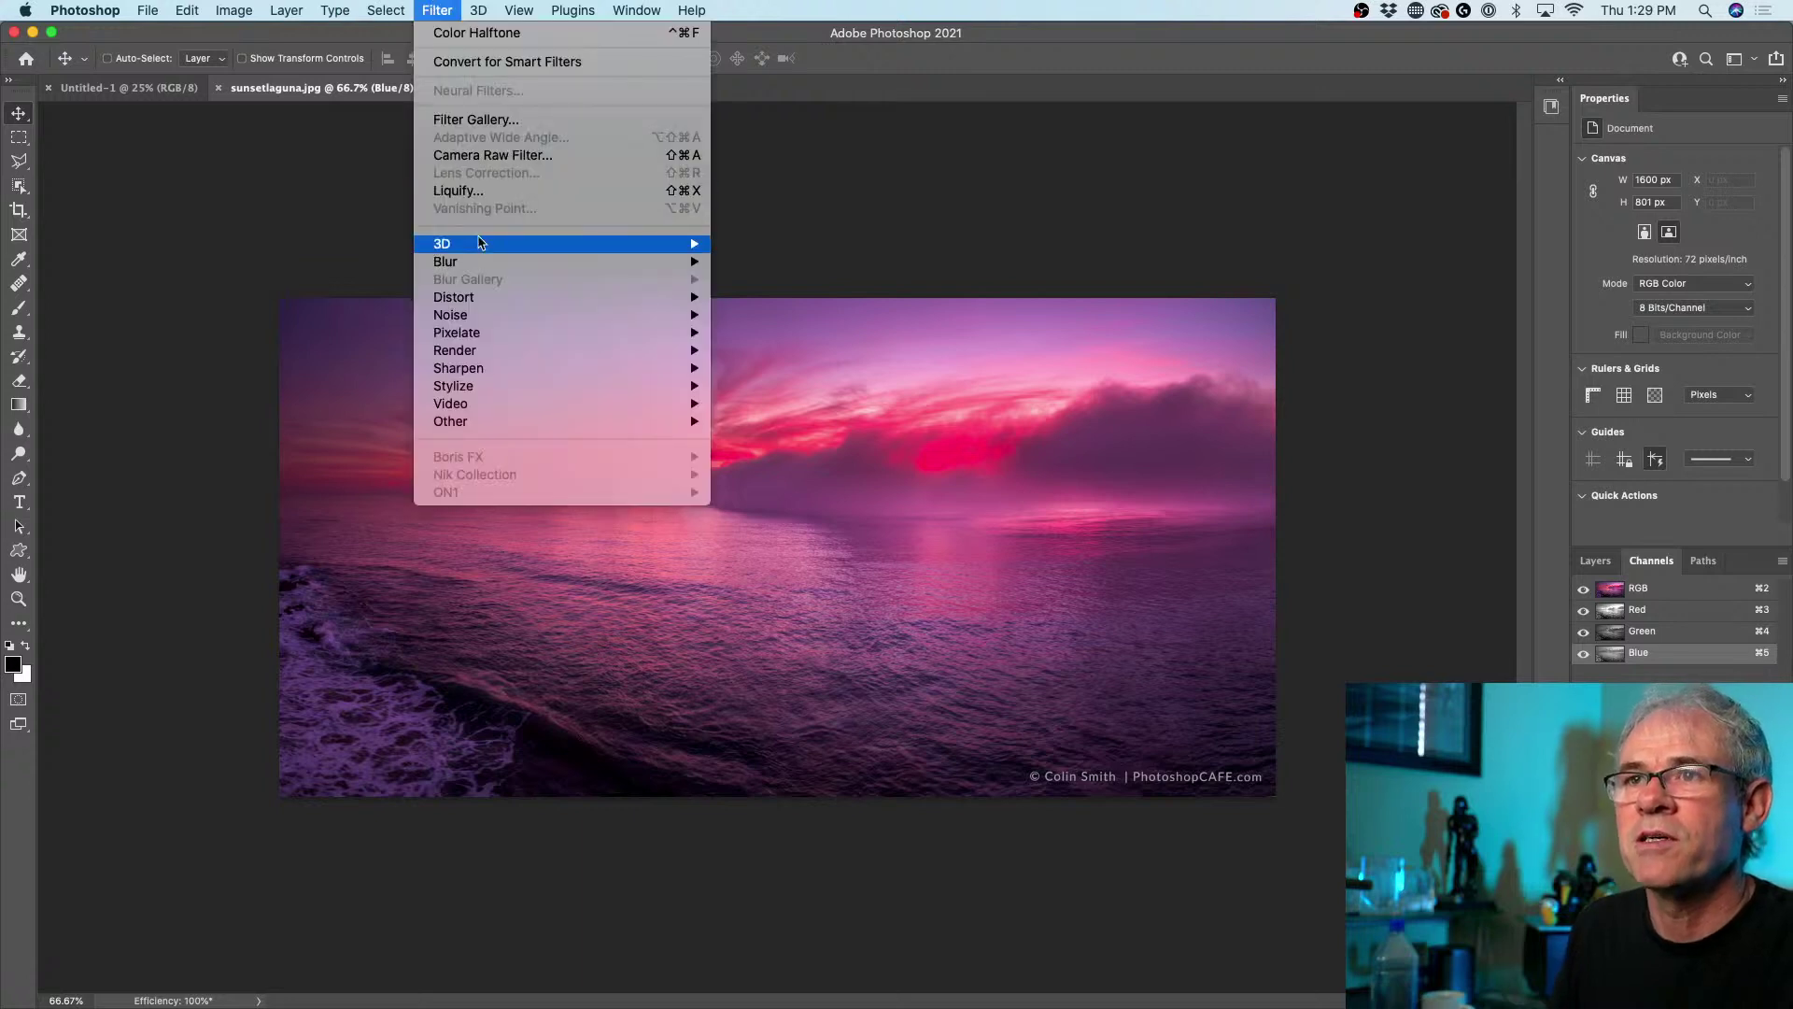
mouse_move(490, 264)
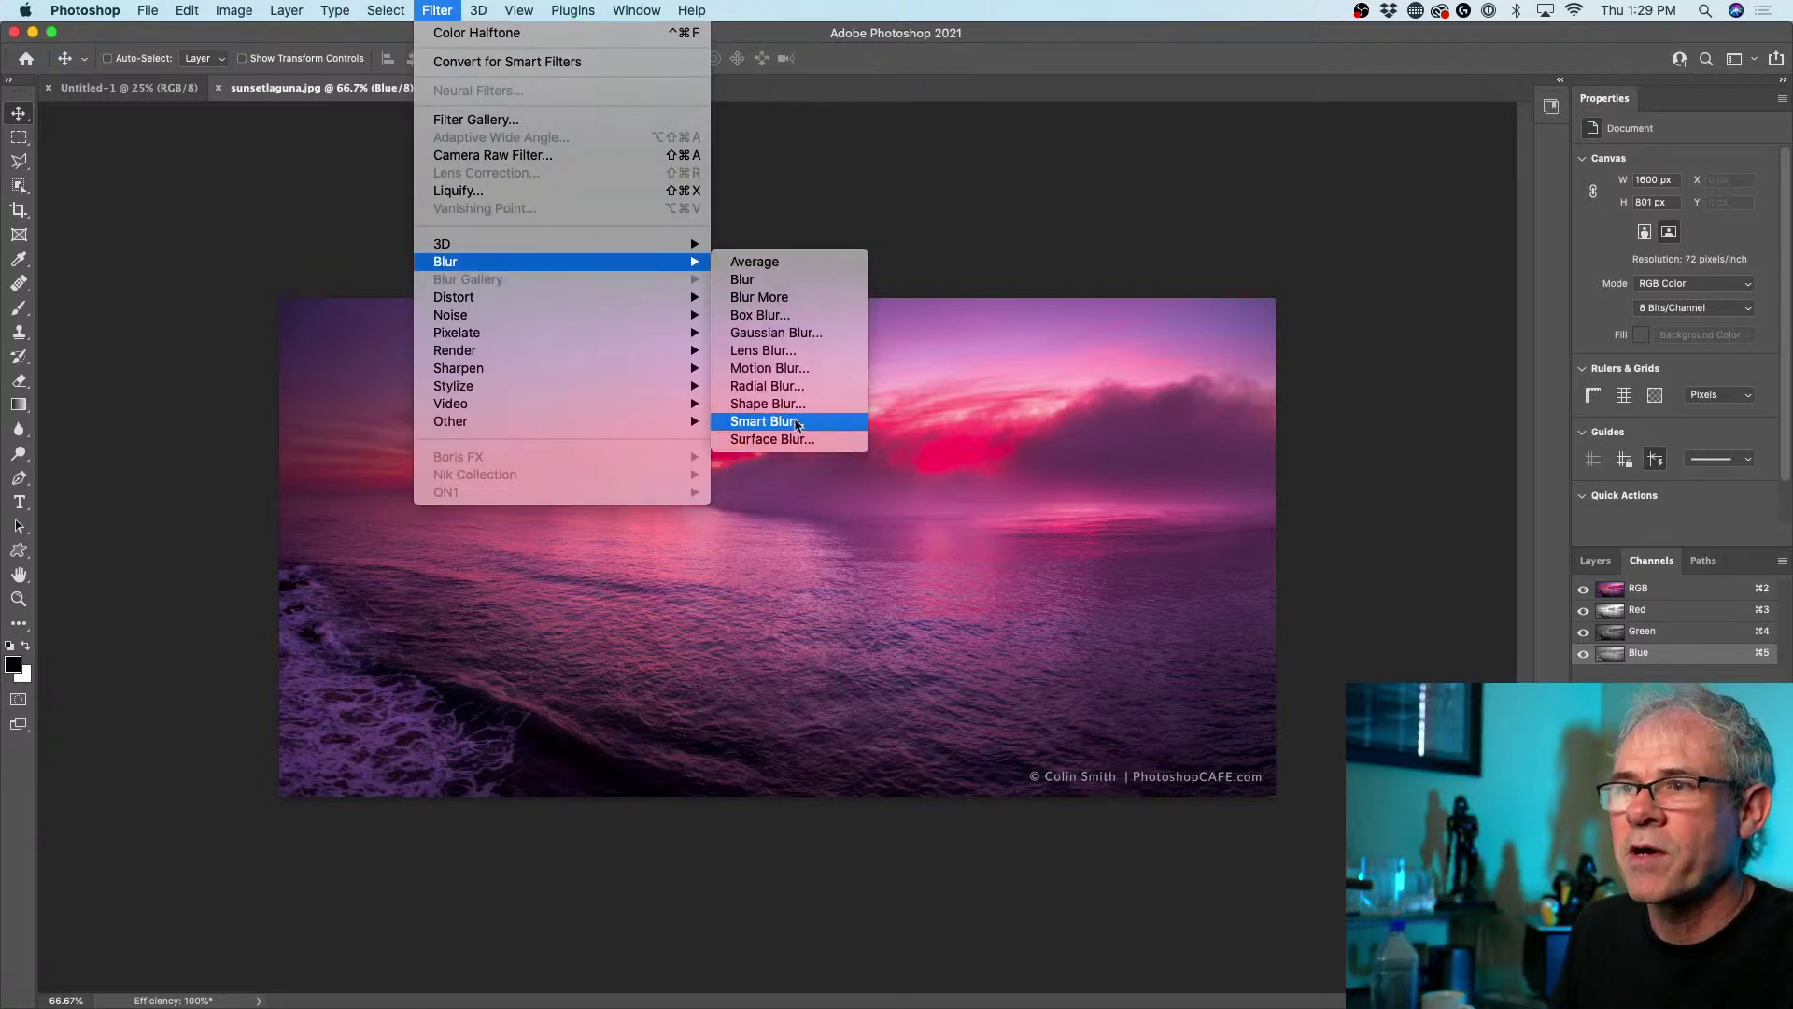
left_click(794, 386)
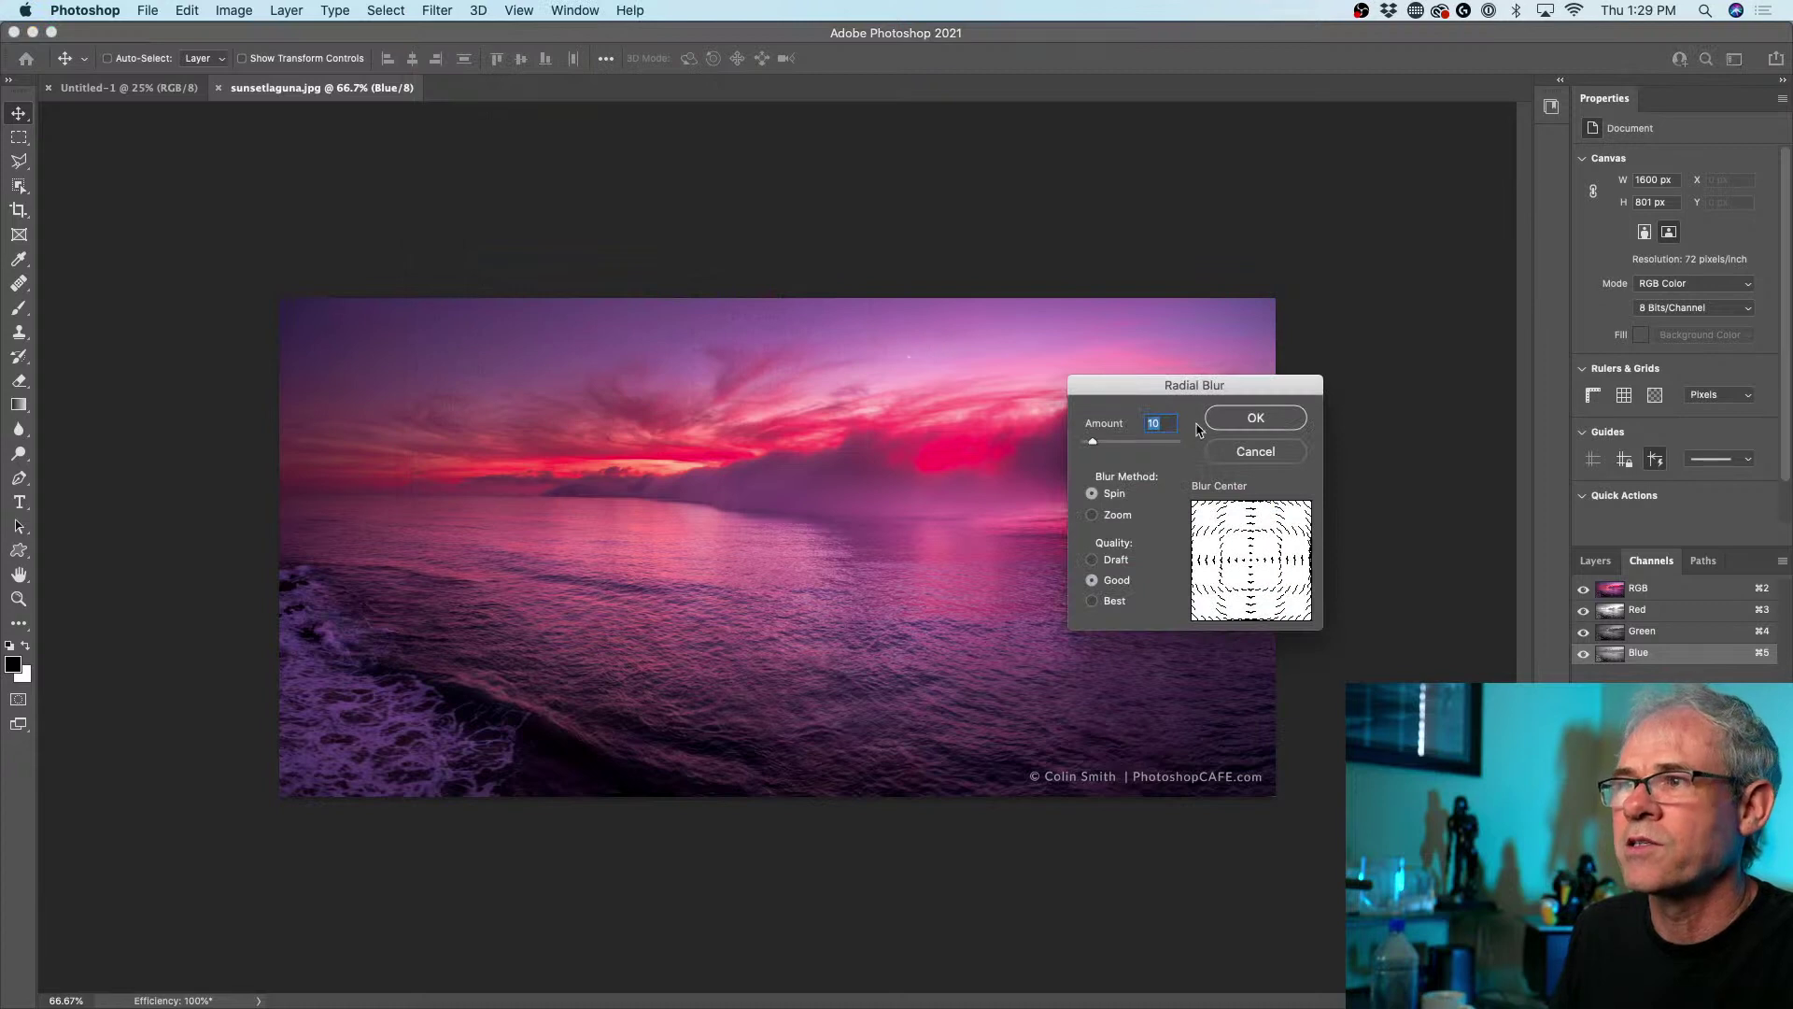
left_click_drag(1158, 387, 656, 326)
left_click_drag(588, 382, 674, 382)
left_click(617, 454)
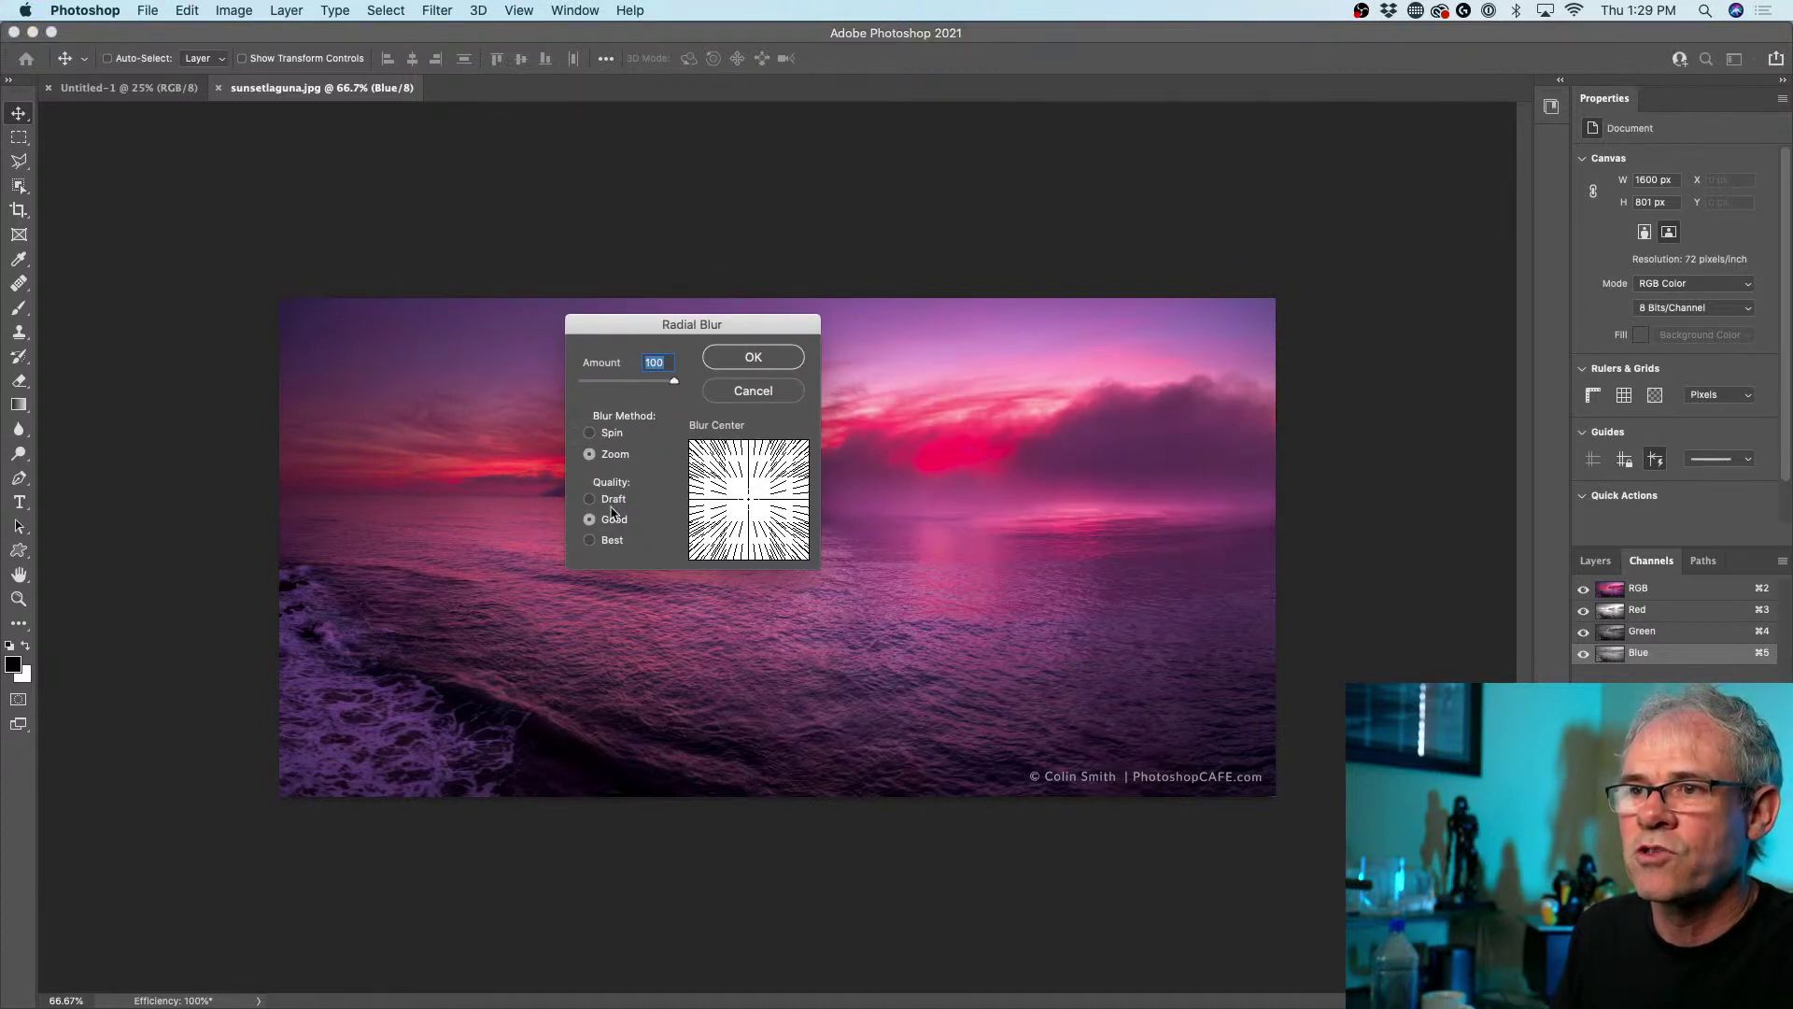
left_click(613, 540)
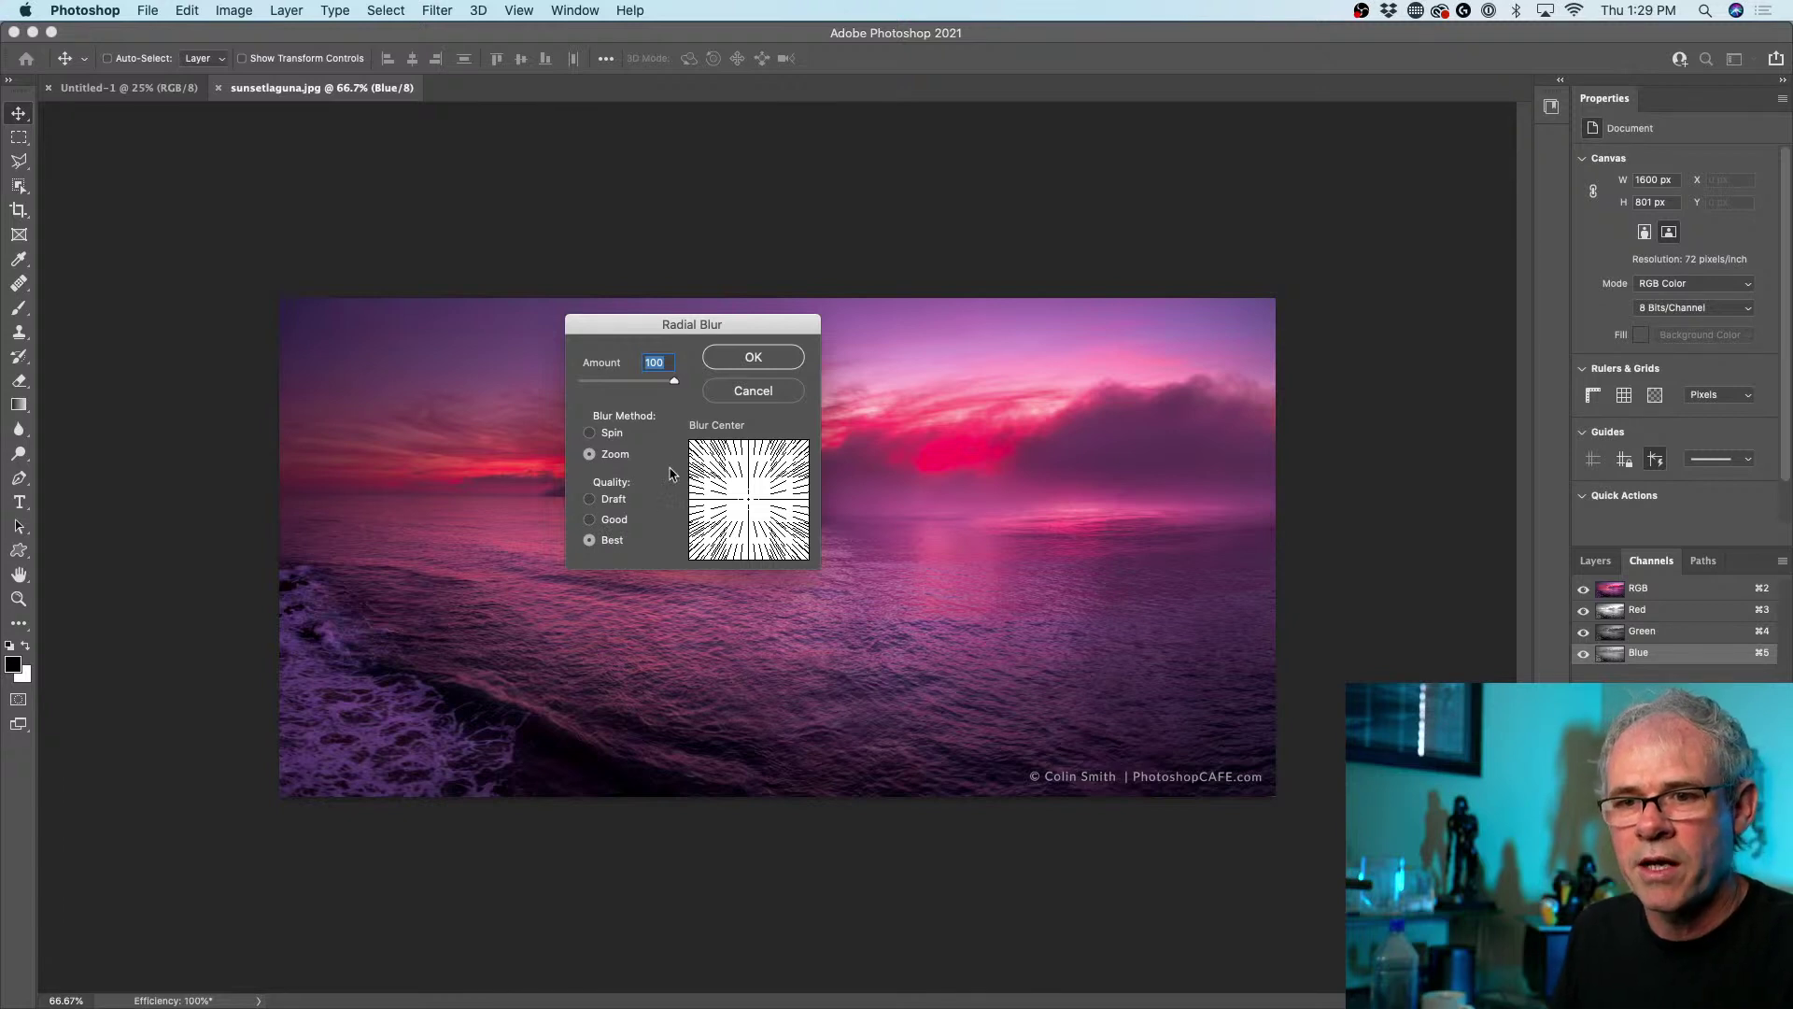
left_click(743, 359)
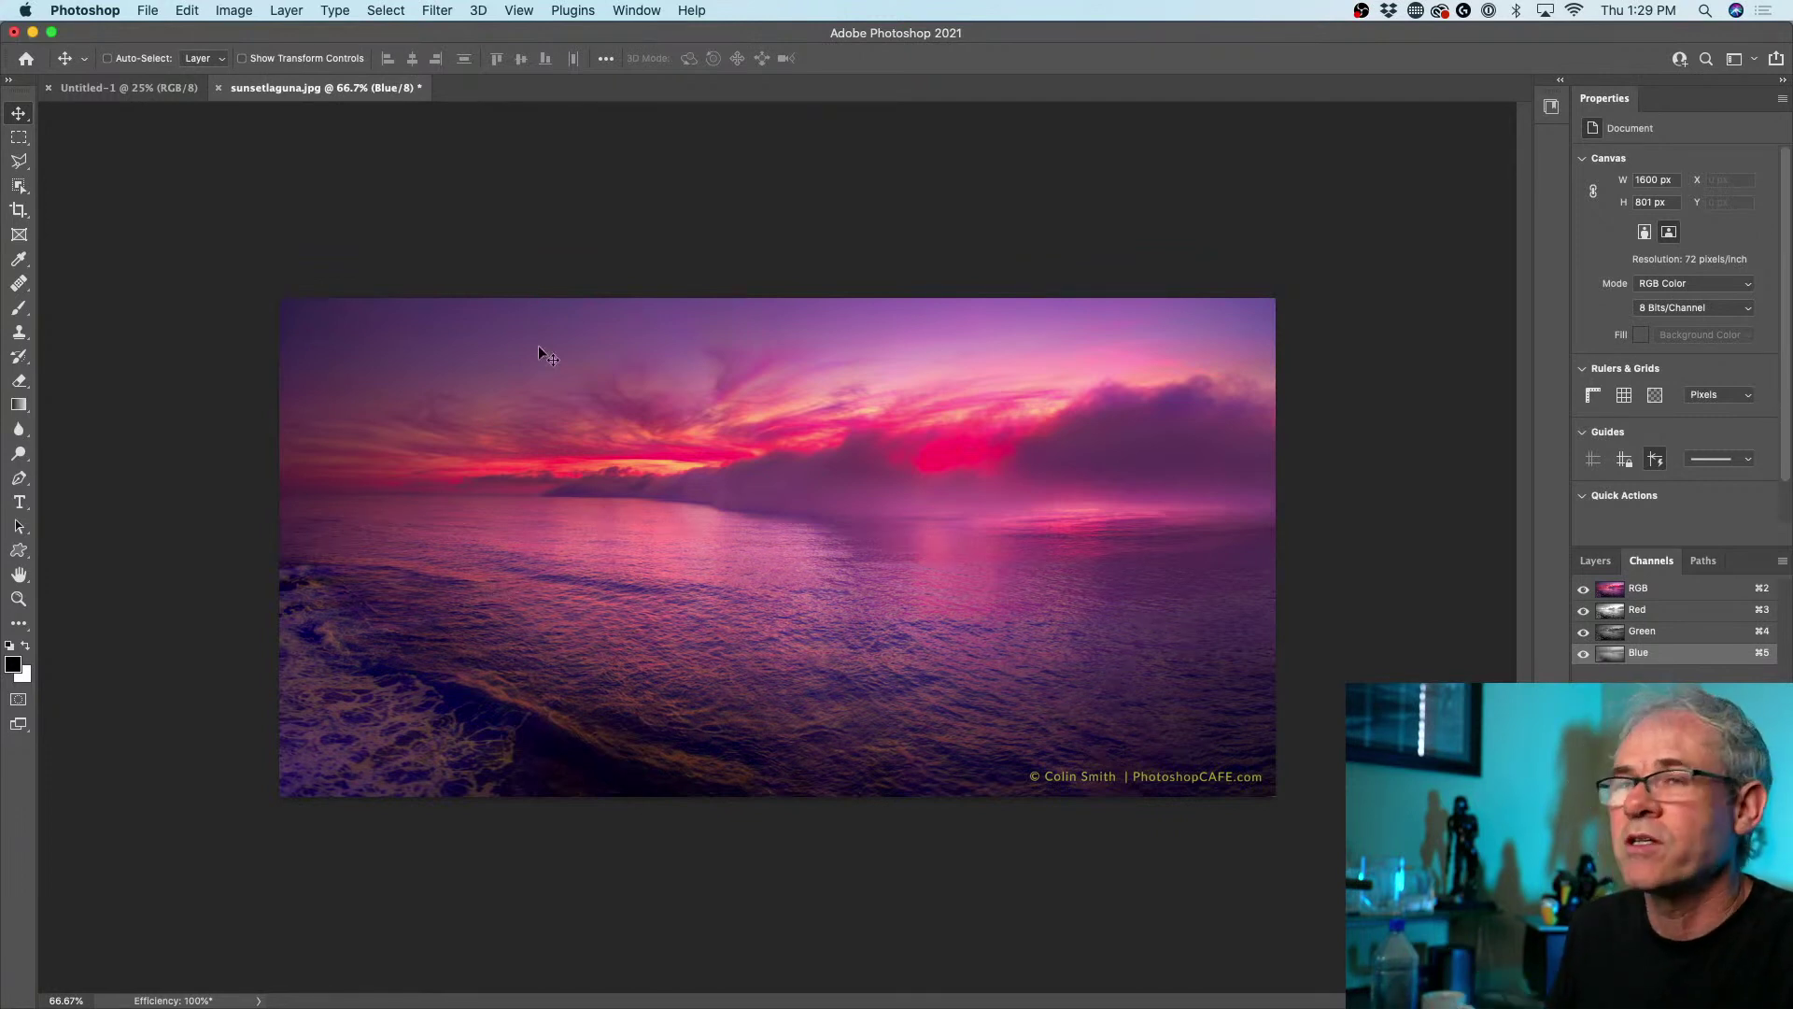
- Enlarge the sunset image to 1000 percent in width and height, resampling with Preserve Details 2.0
left_click(224, 7)
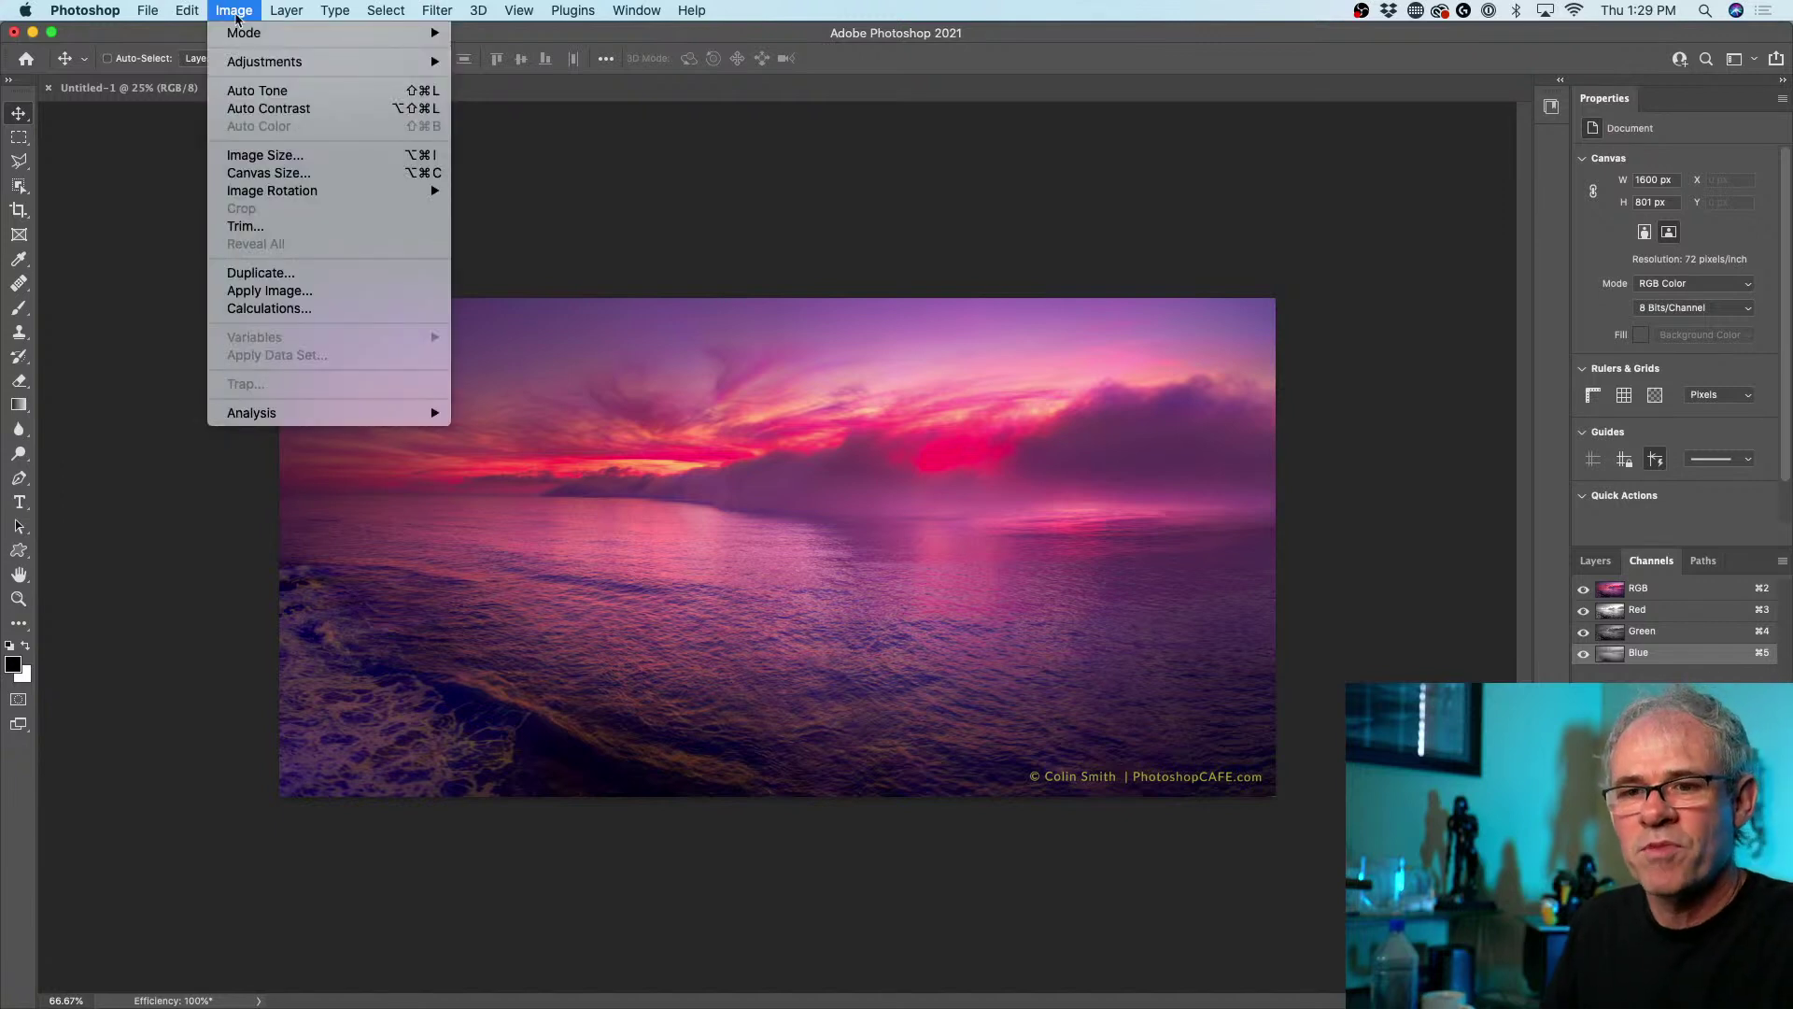
mouse_move(81, 6)
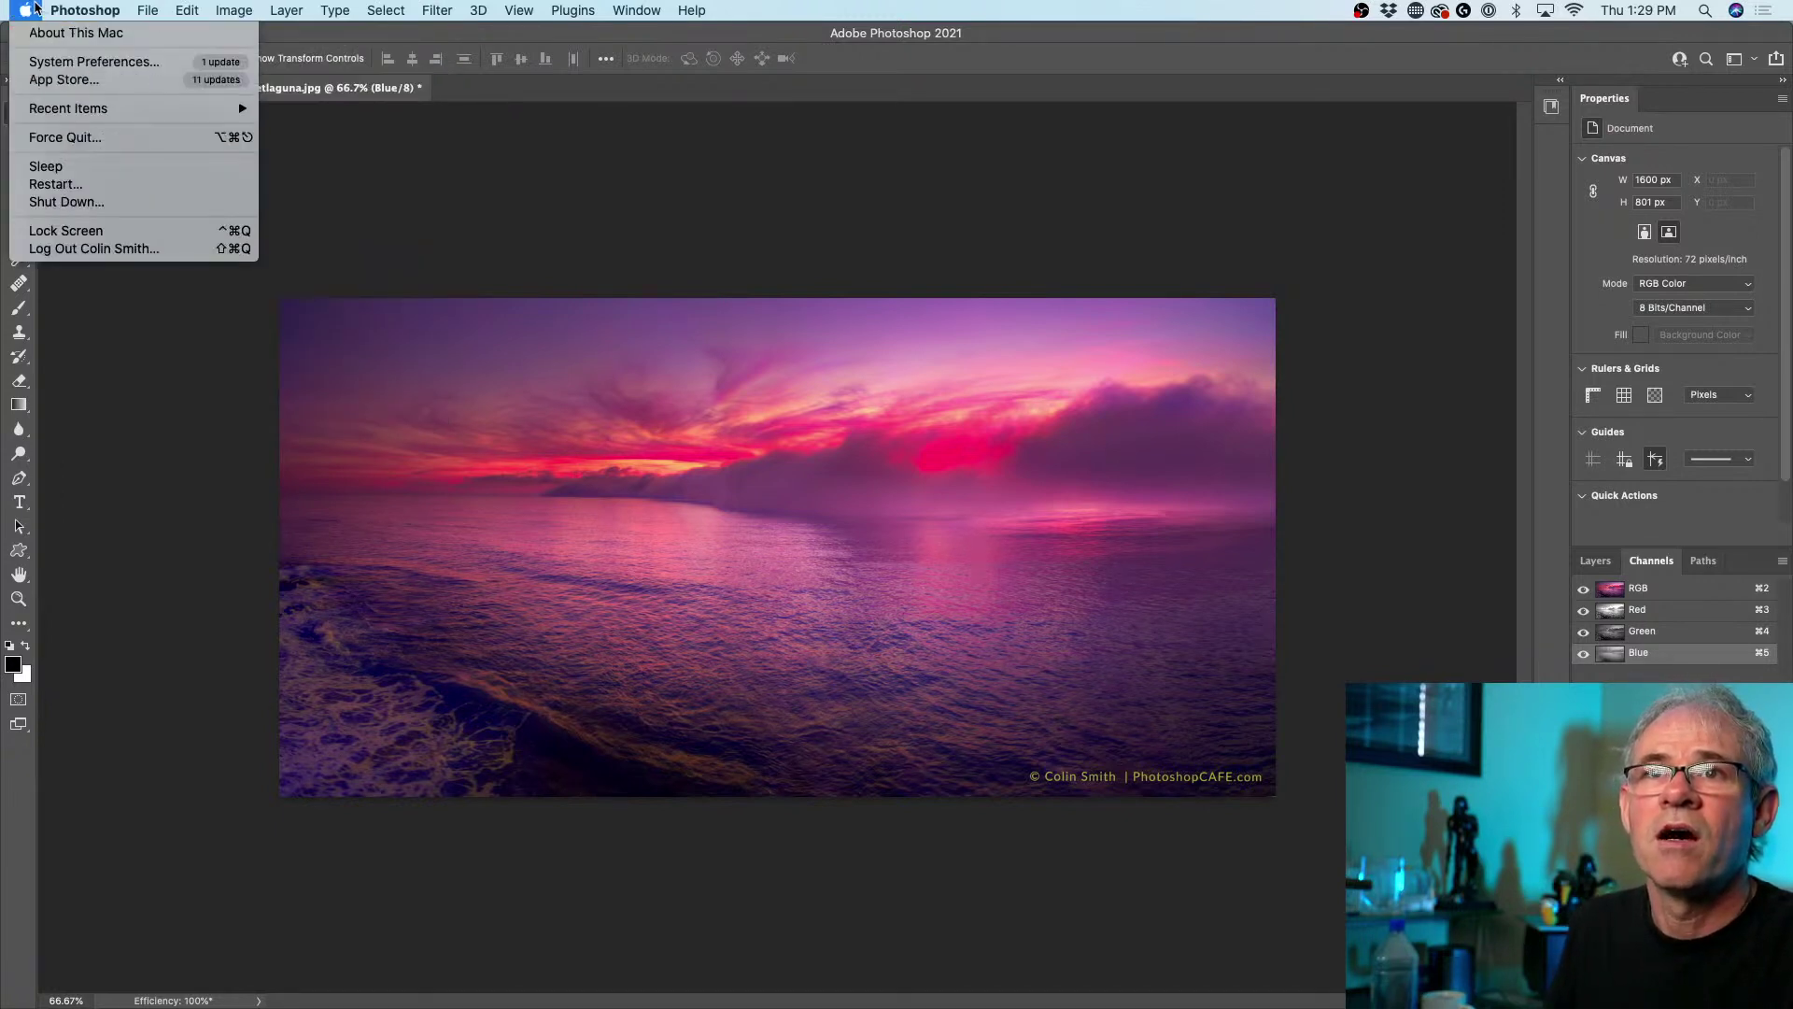
mouse_move(213, 7)
left_click(862, 195)
left_click(150, 7)
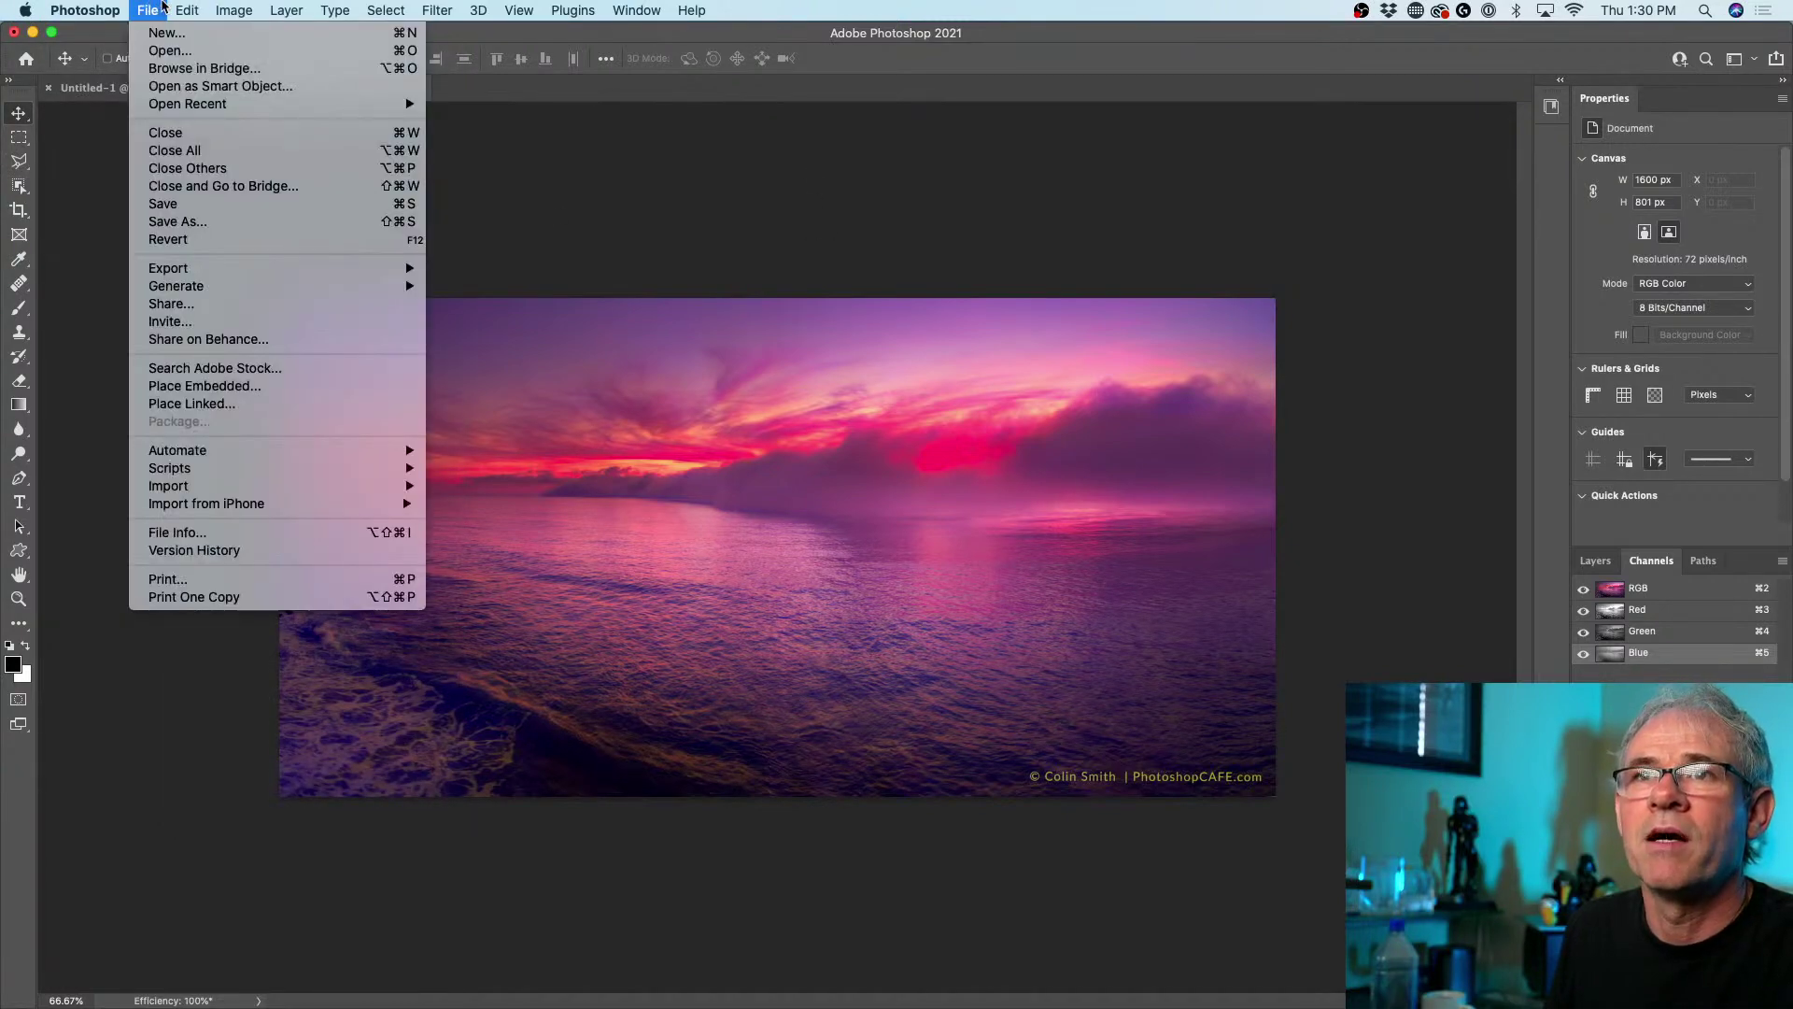
mouse_move(232, 10)
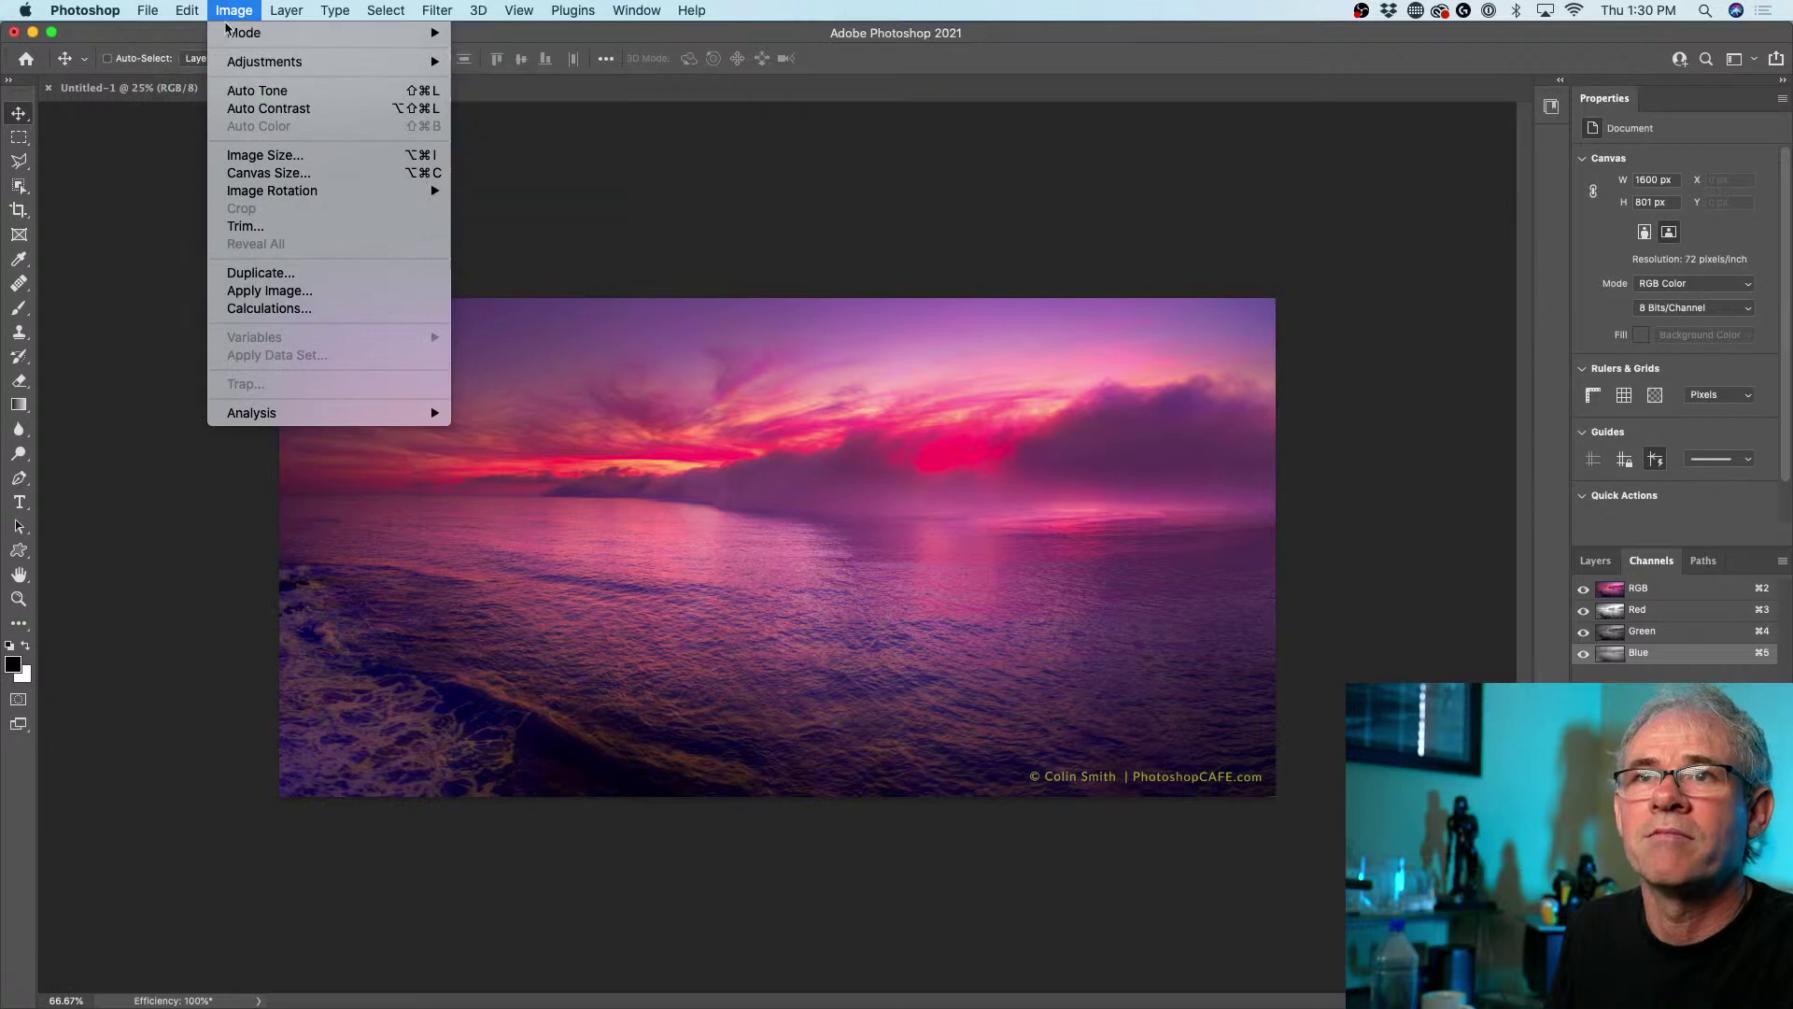
mouse_move(146, 18)
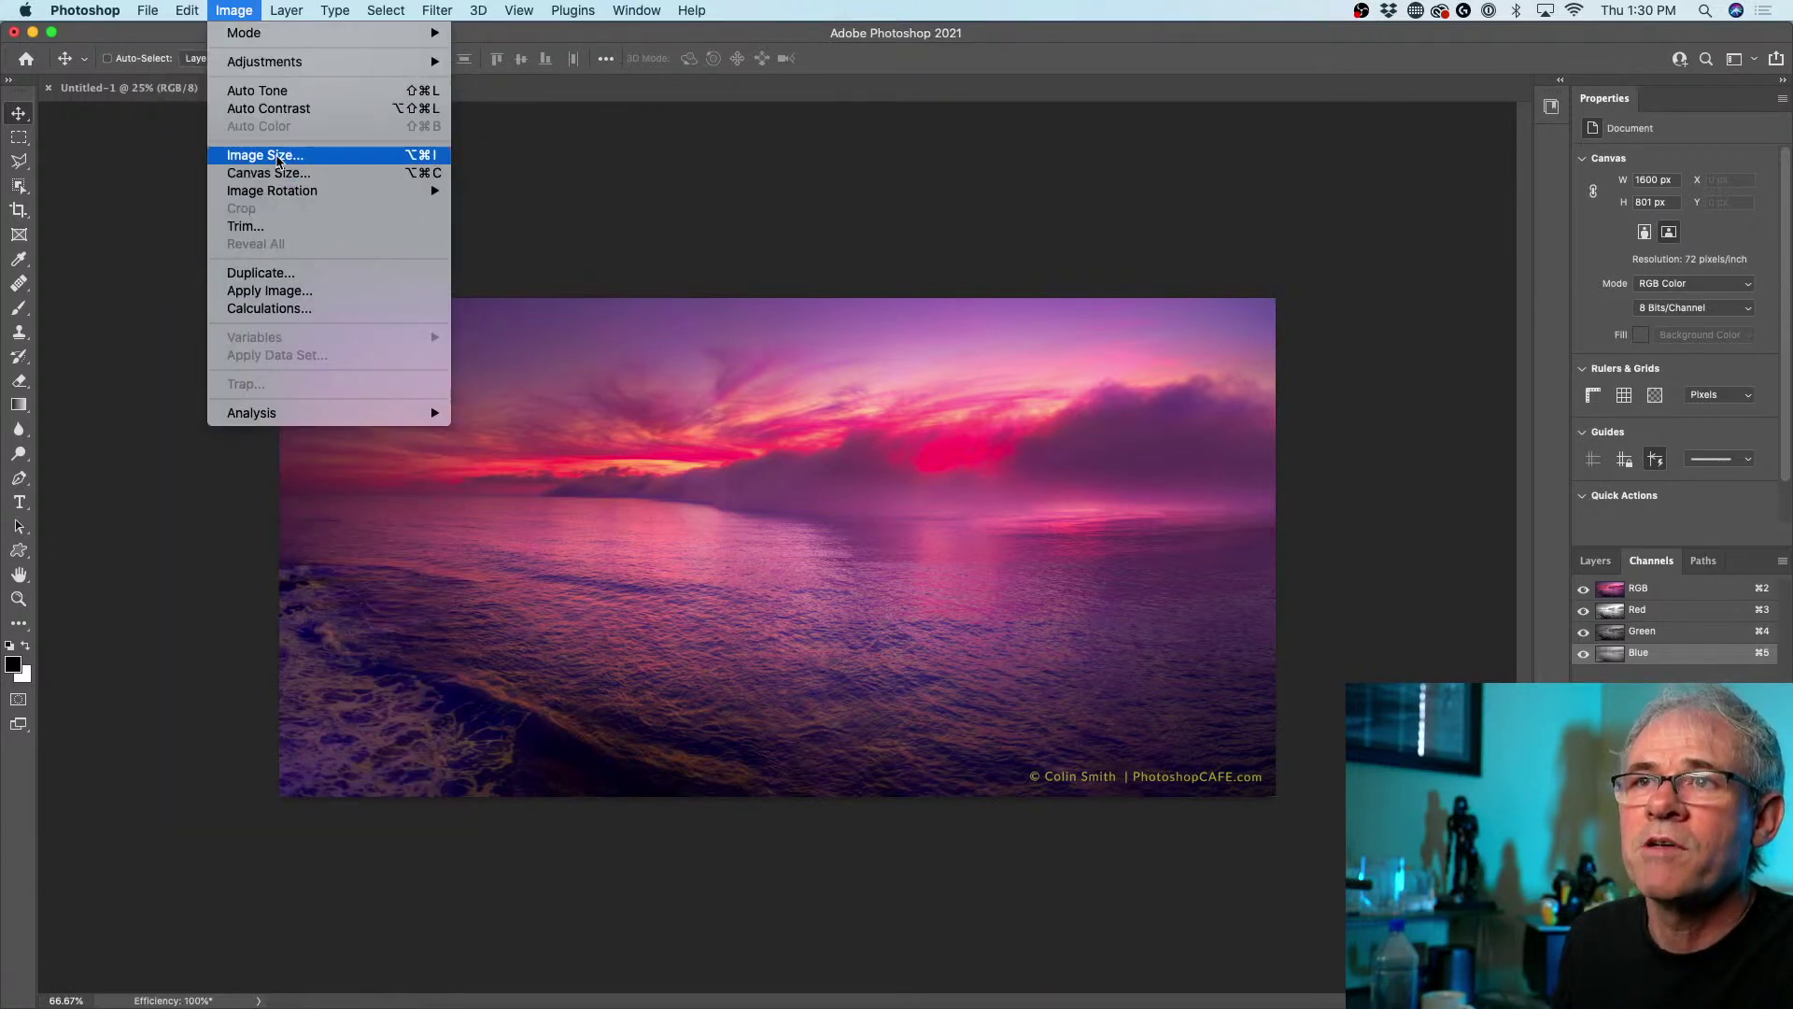
left_click(278, 160)
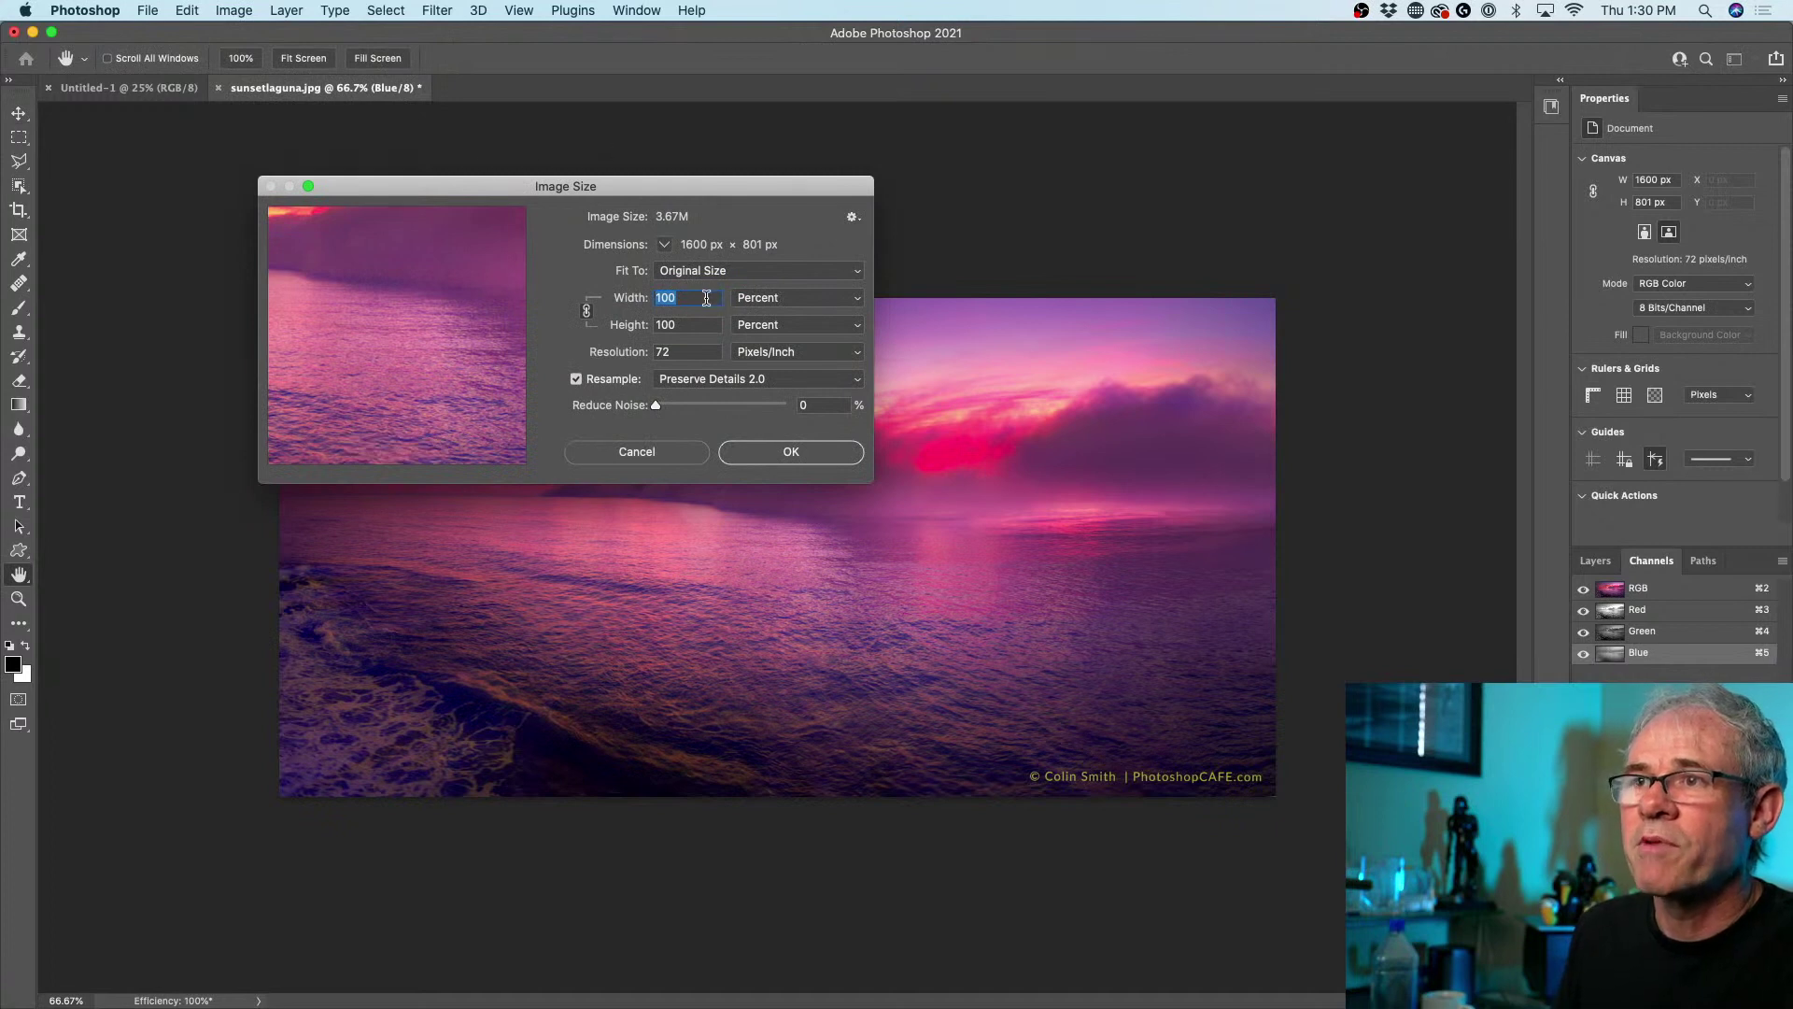
type("1000")
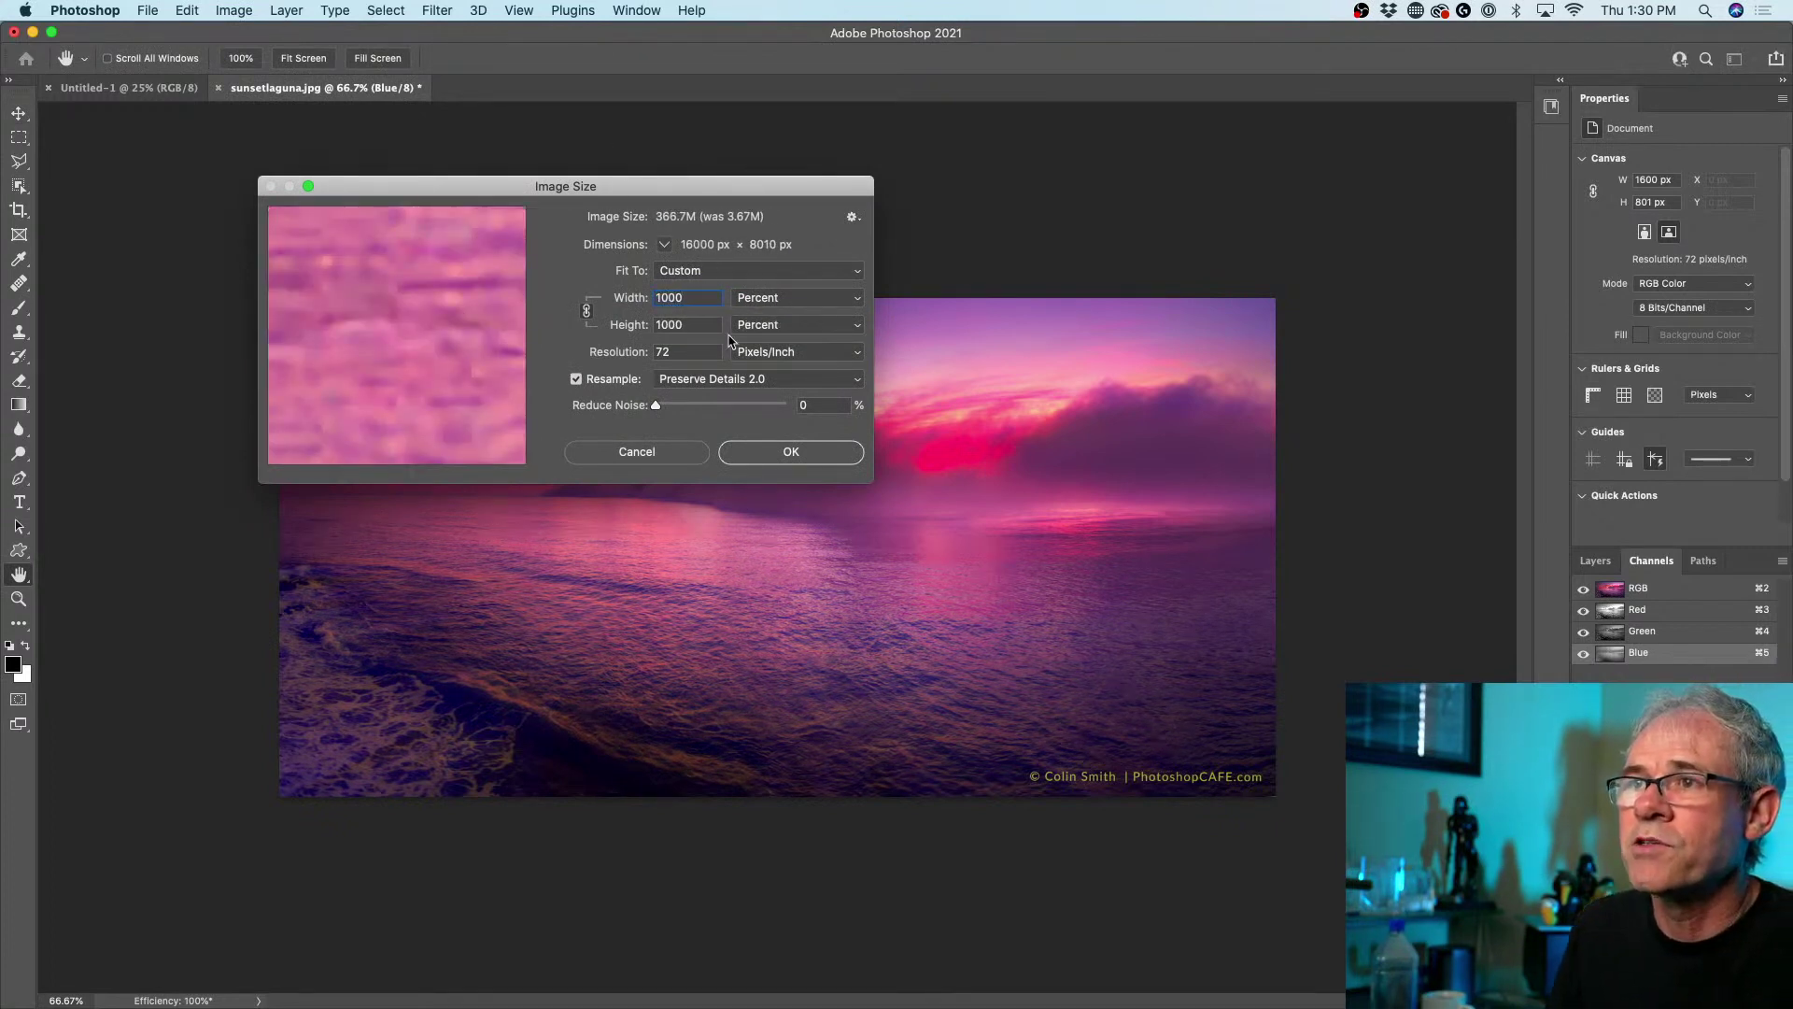
left_click(858, 459)
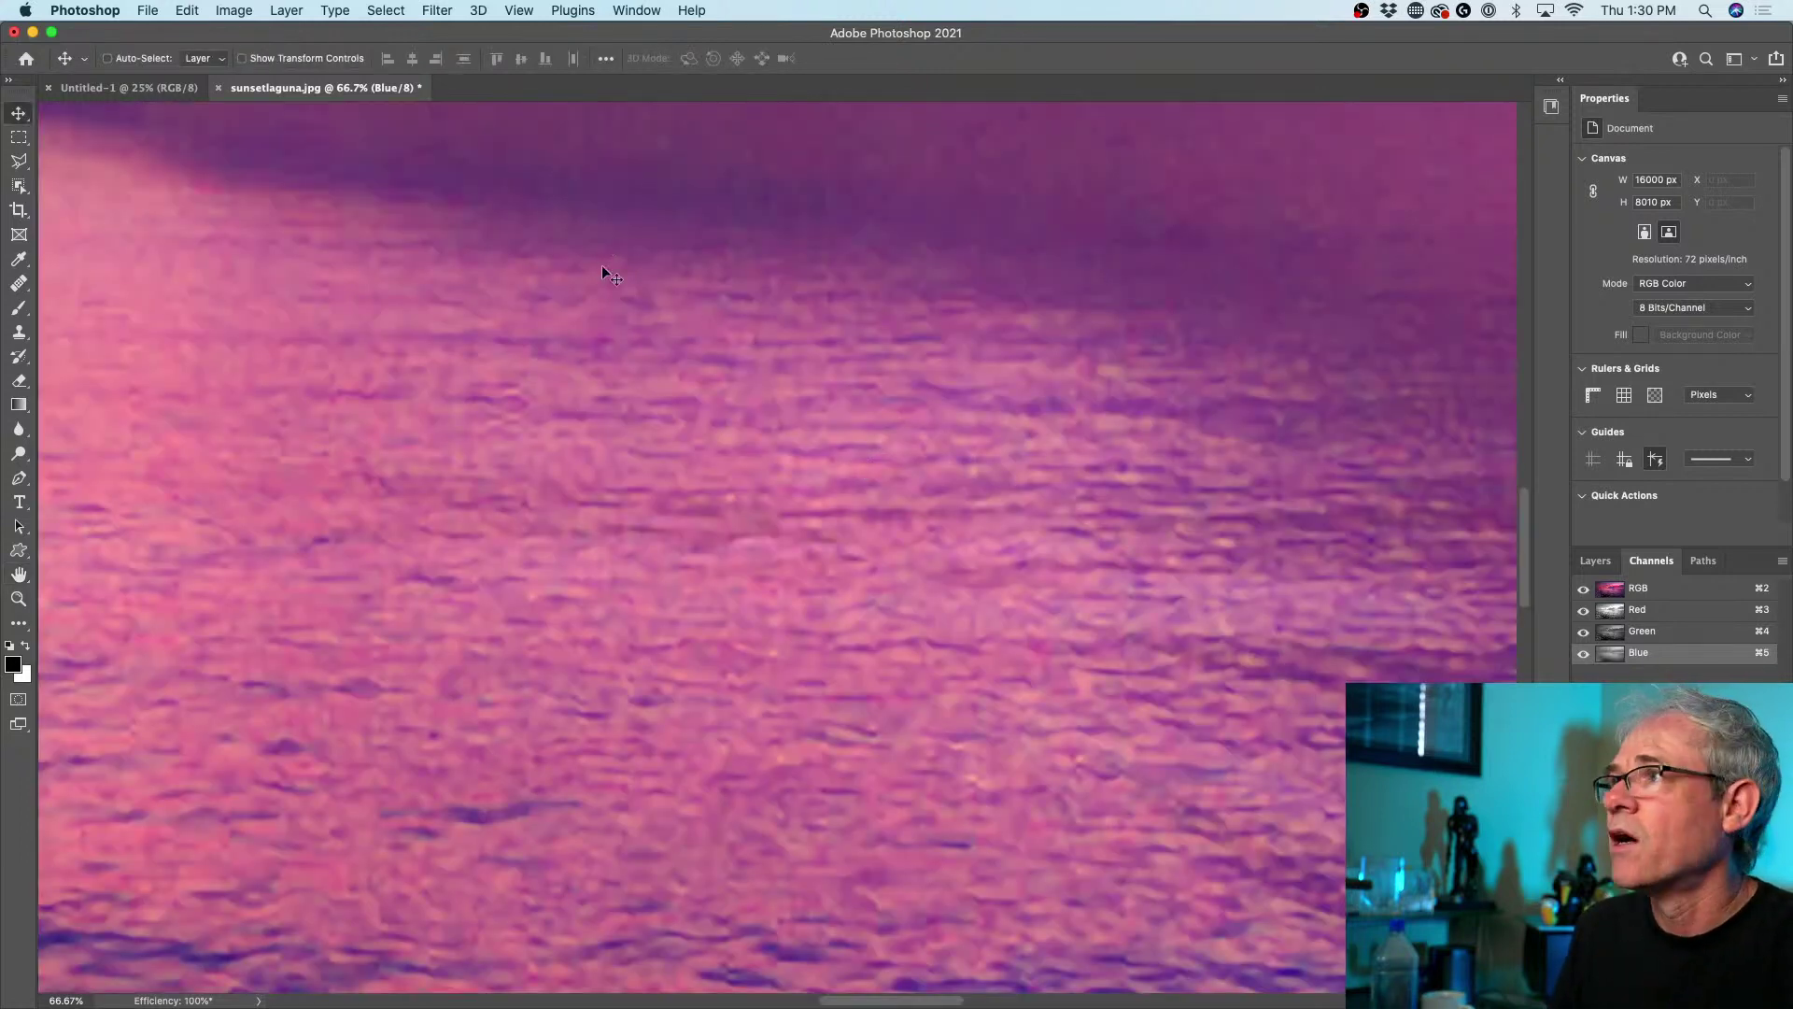
- Check the Mac's installed memory slots, close that window, and return to Photoshop with the whole image in view
key("super+Tab")
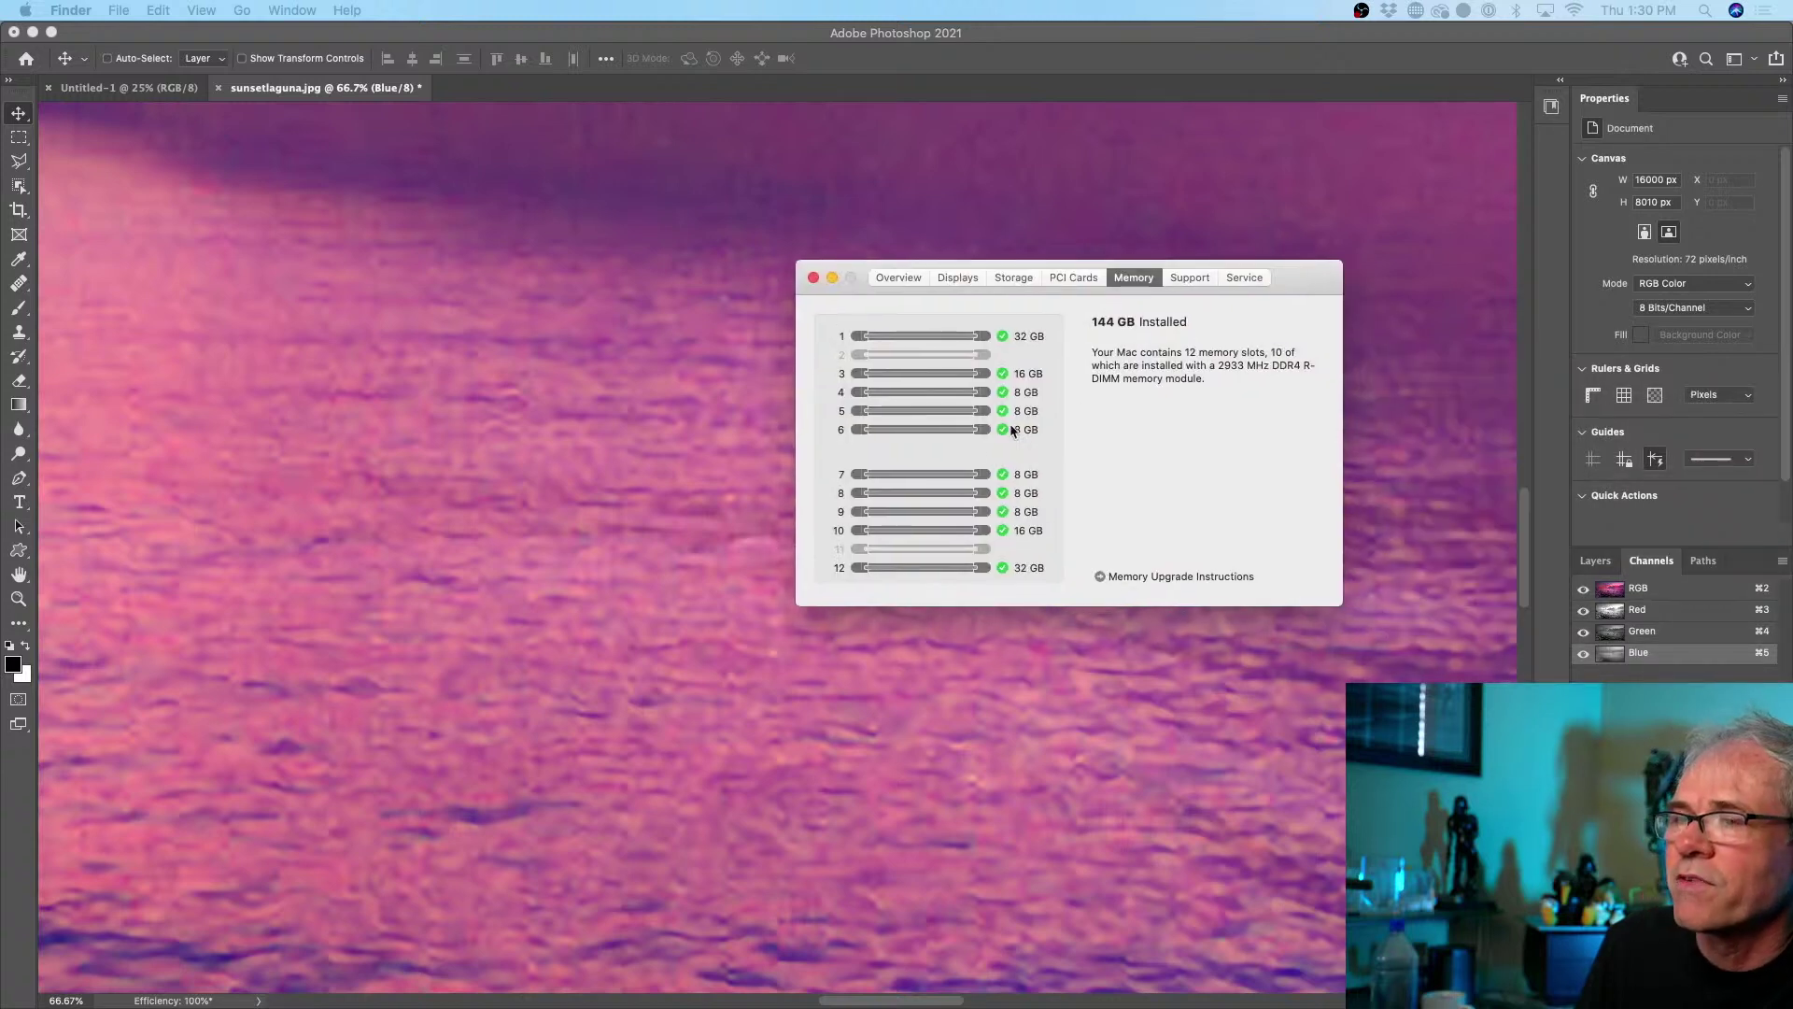
left_click(814, 278)
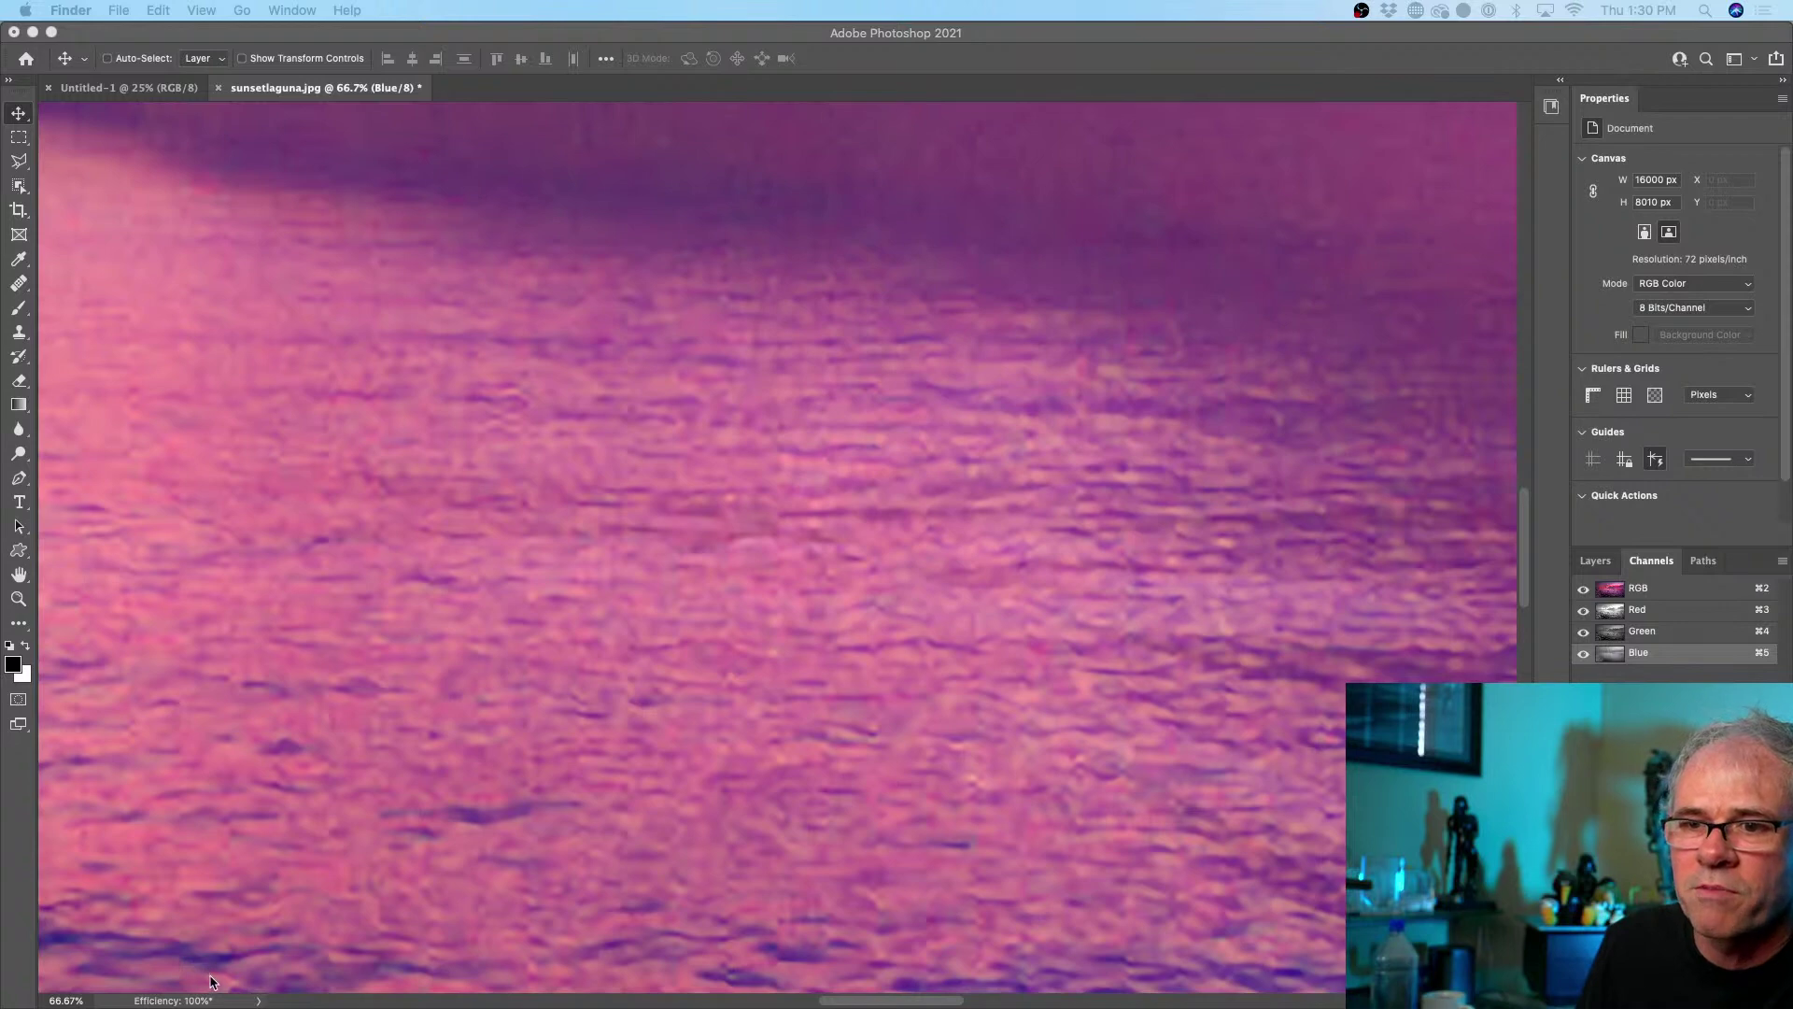
scroll(905, 345, "down", 1)
scroll(906, 345, "down", 10)
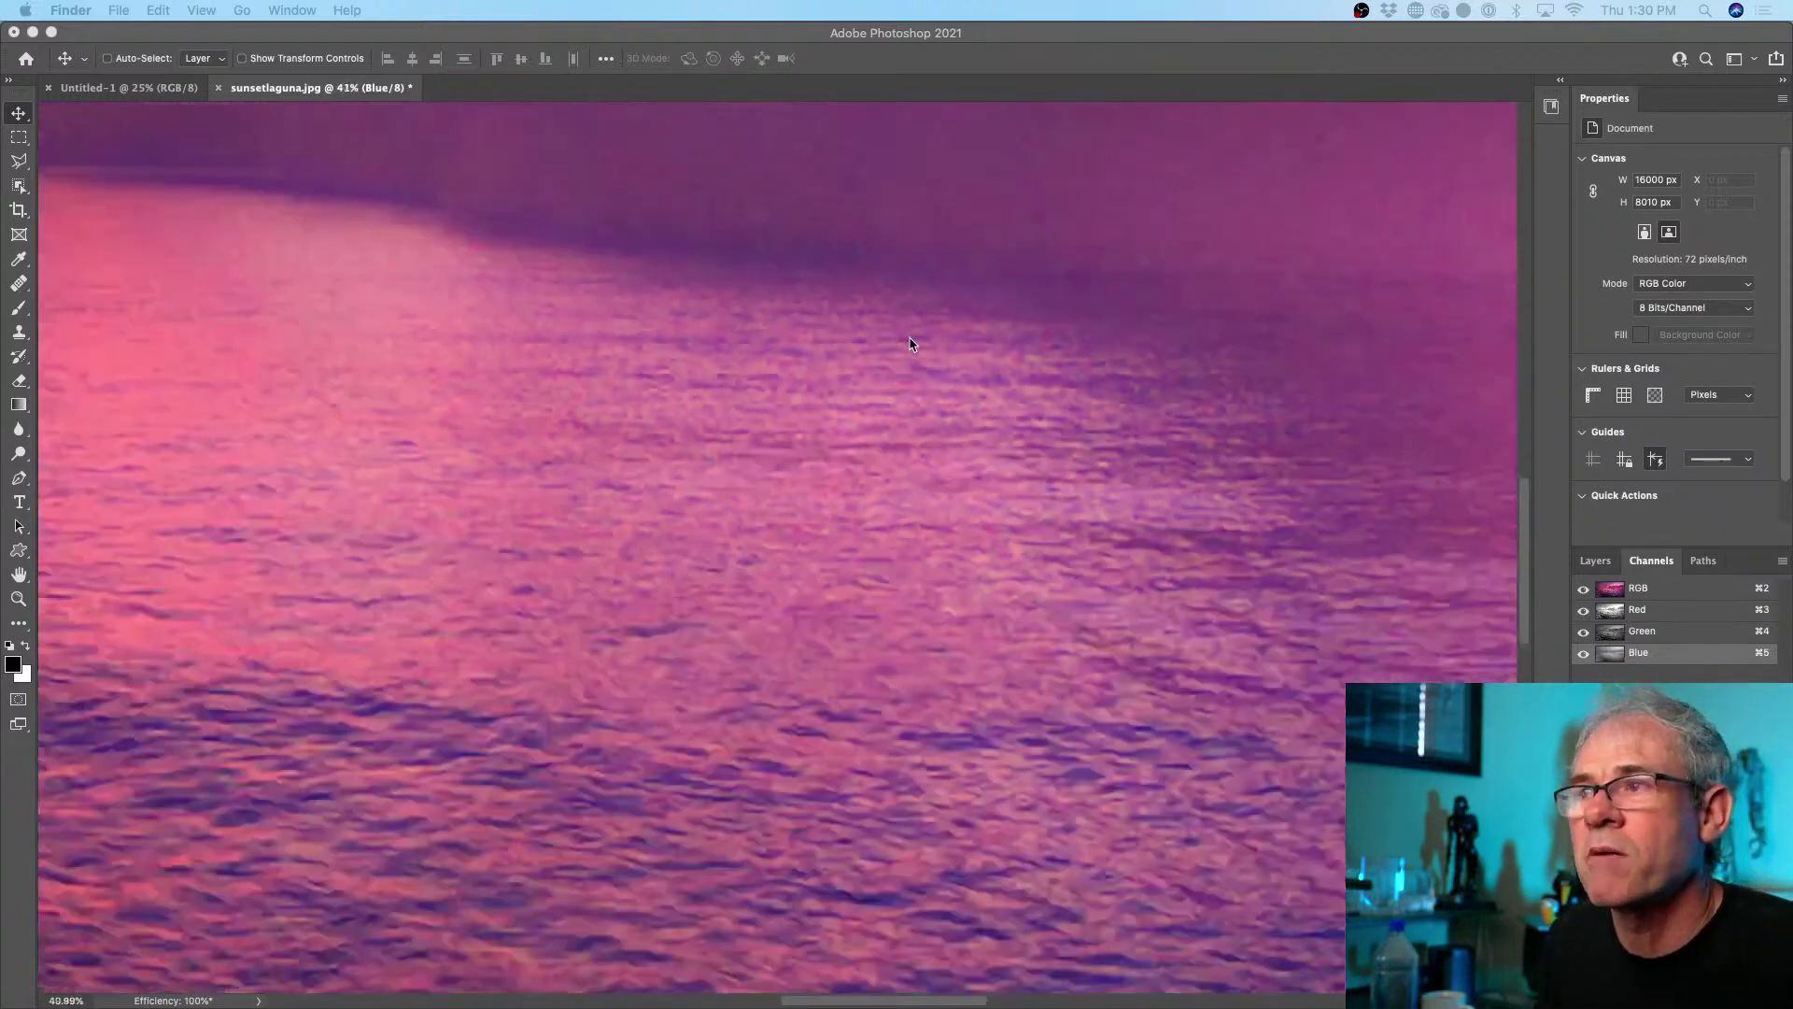
scroll(910, 345, "up", 3)
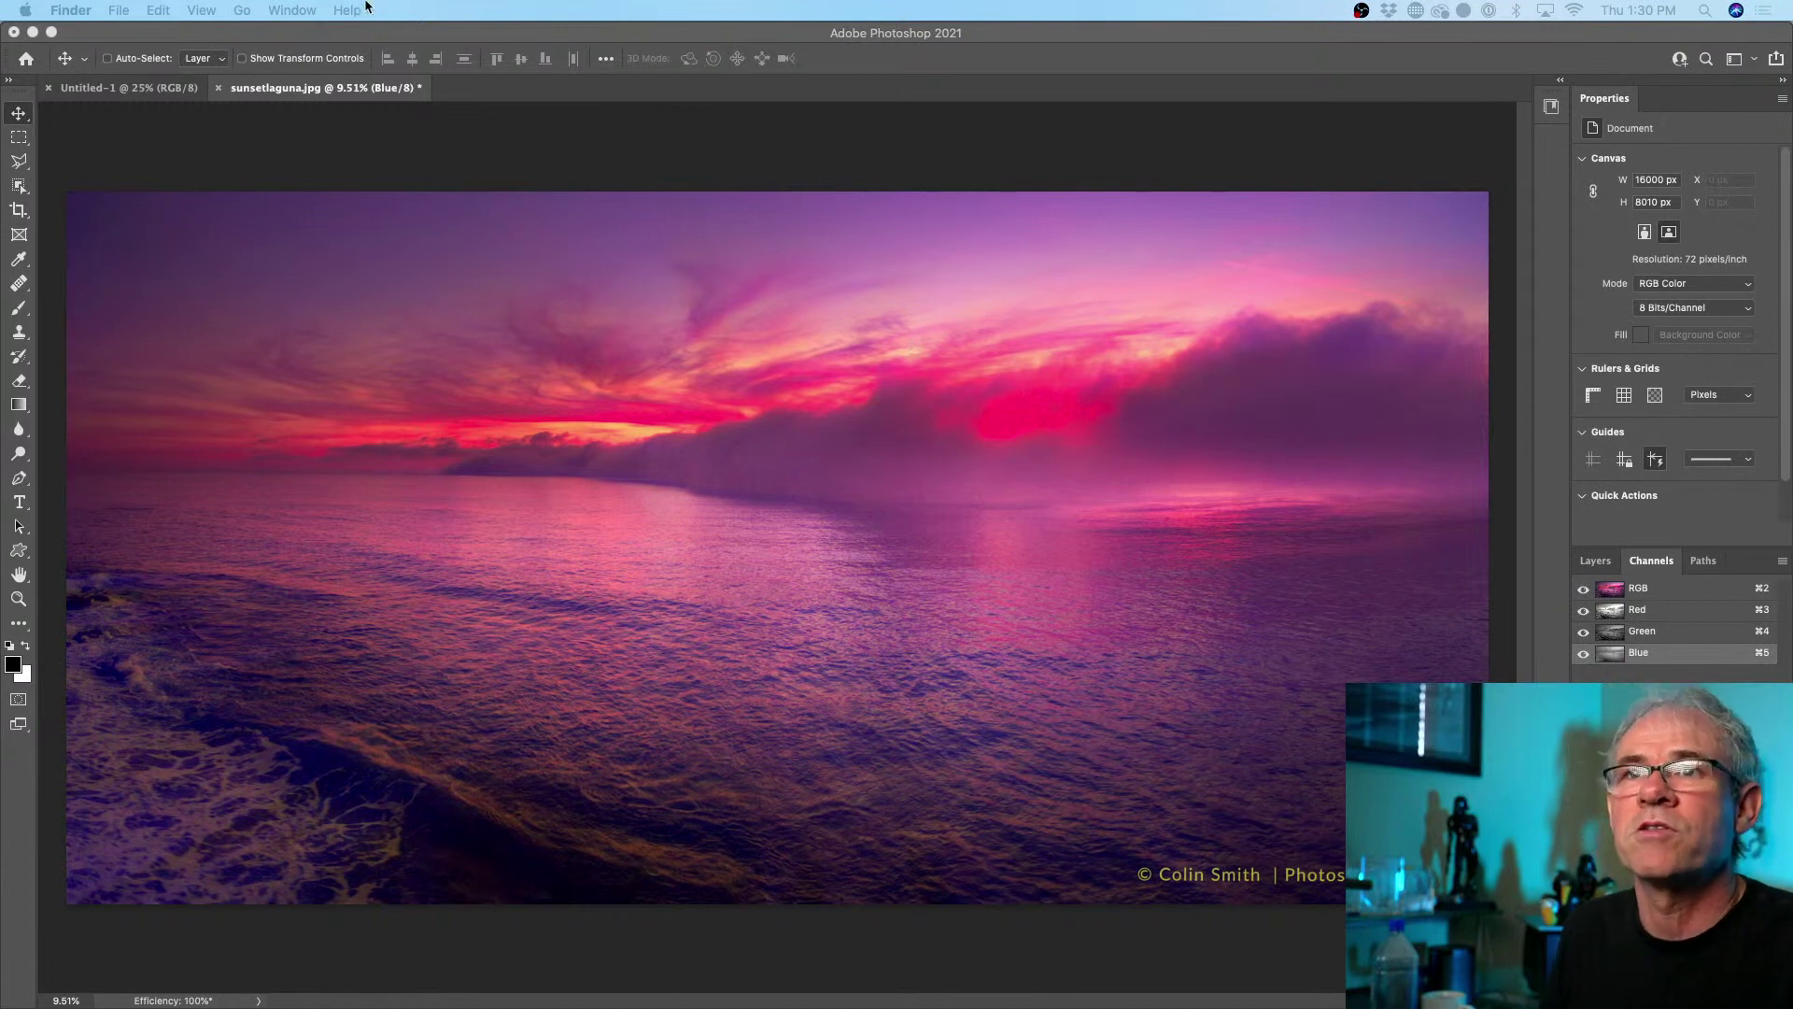
left_click(234, 138)
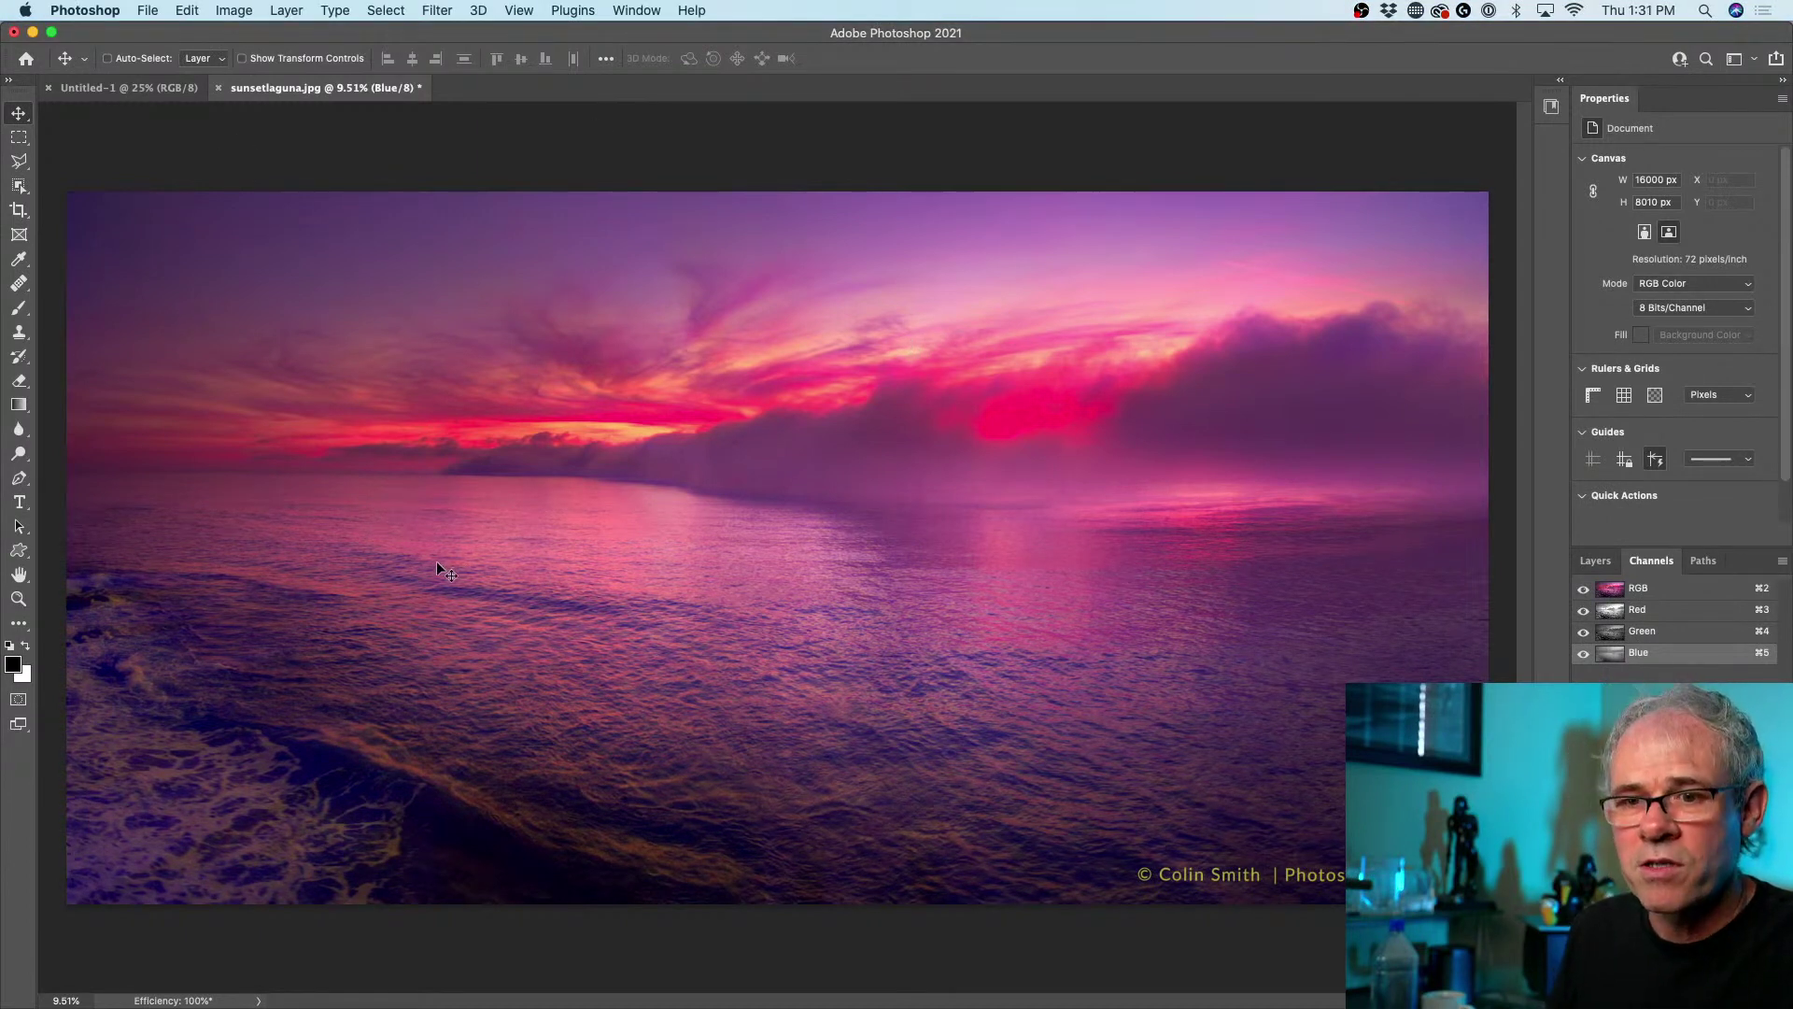
- Check the Document Sizes, Scratch Sizes and Timing status readouts, and return the display to Efficiency
left_click(258, 1001)
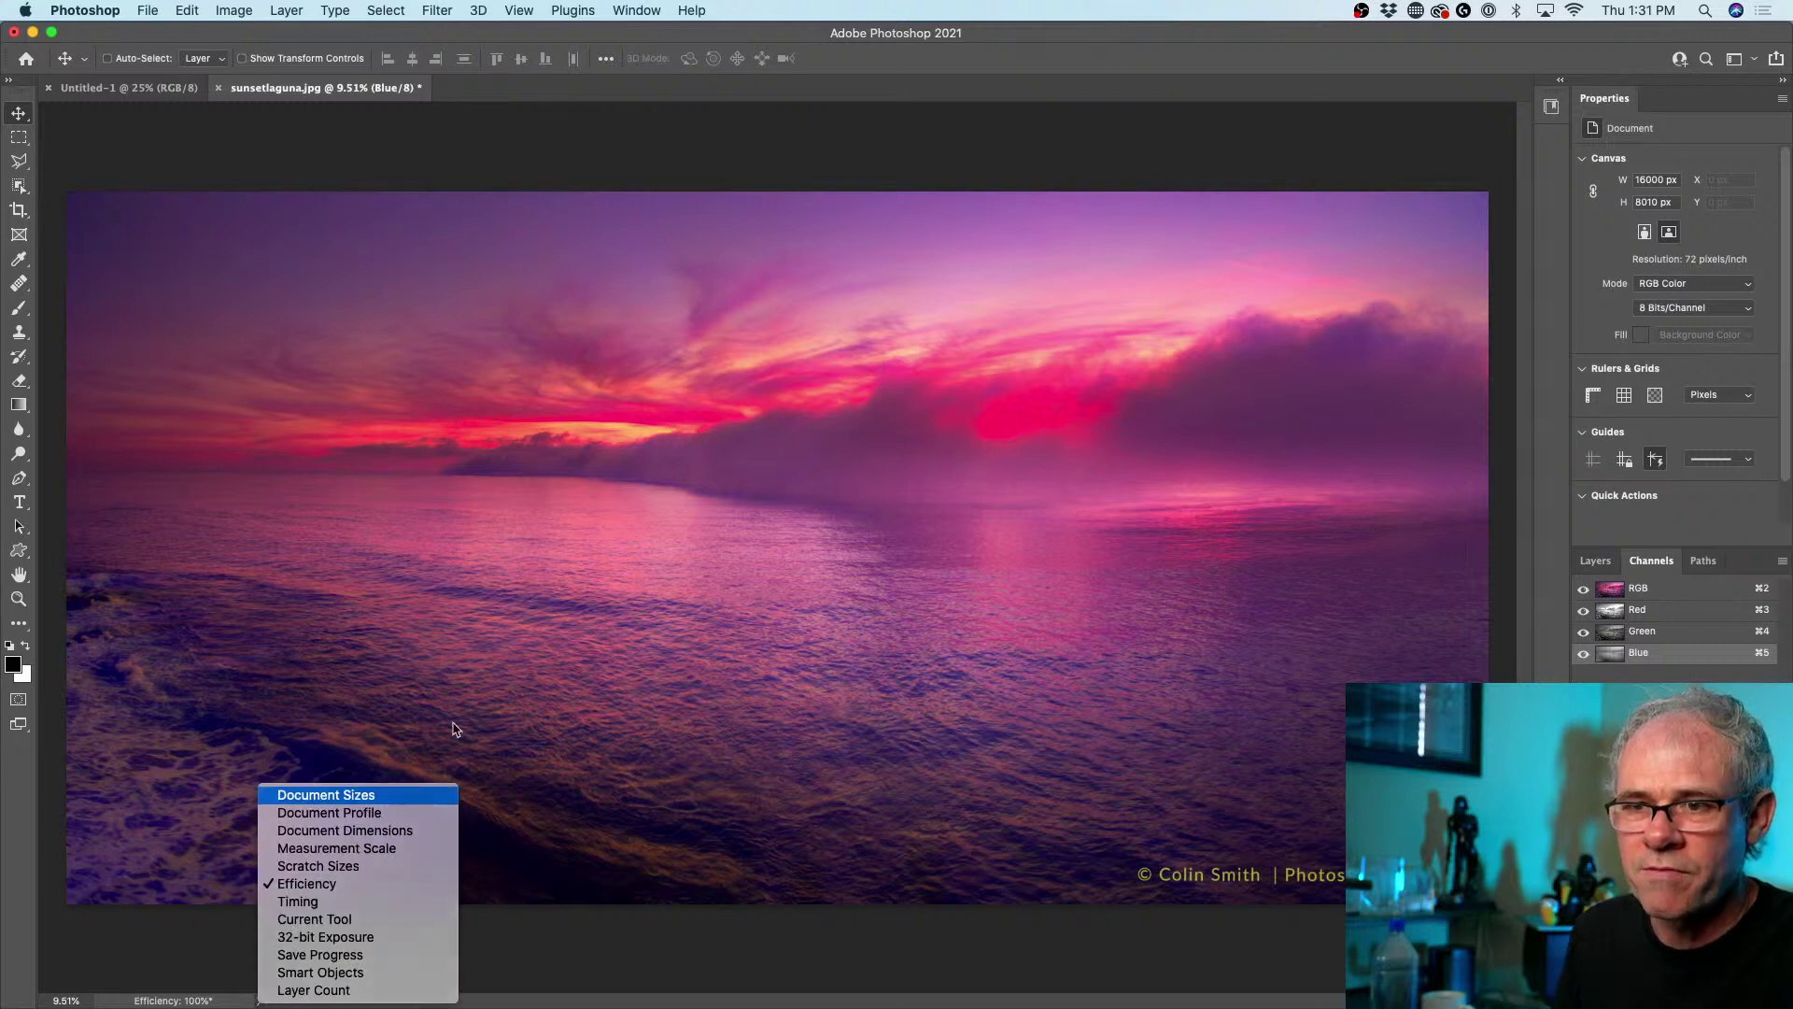
left_click(378, 794)
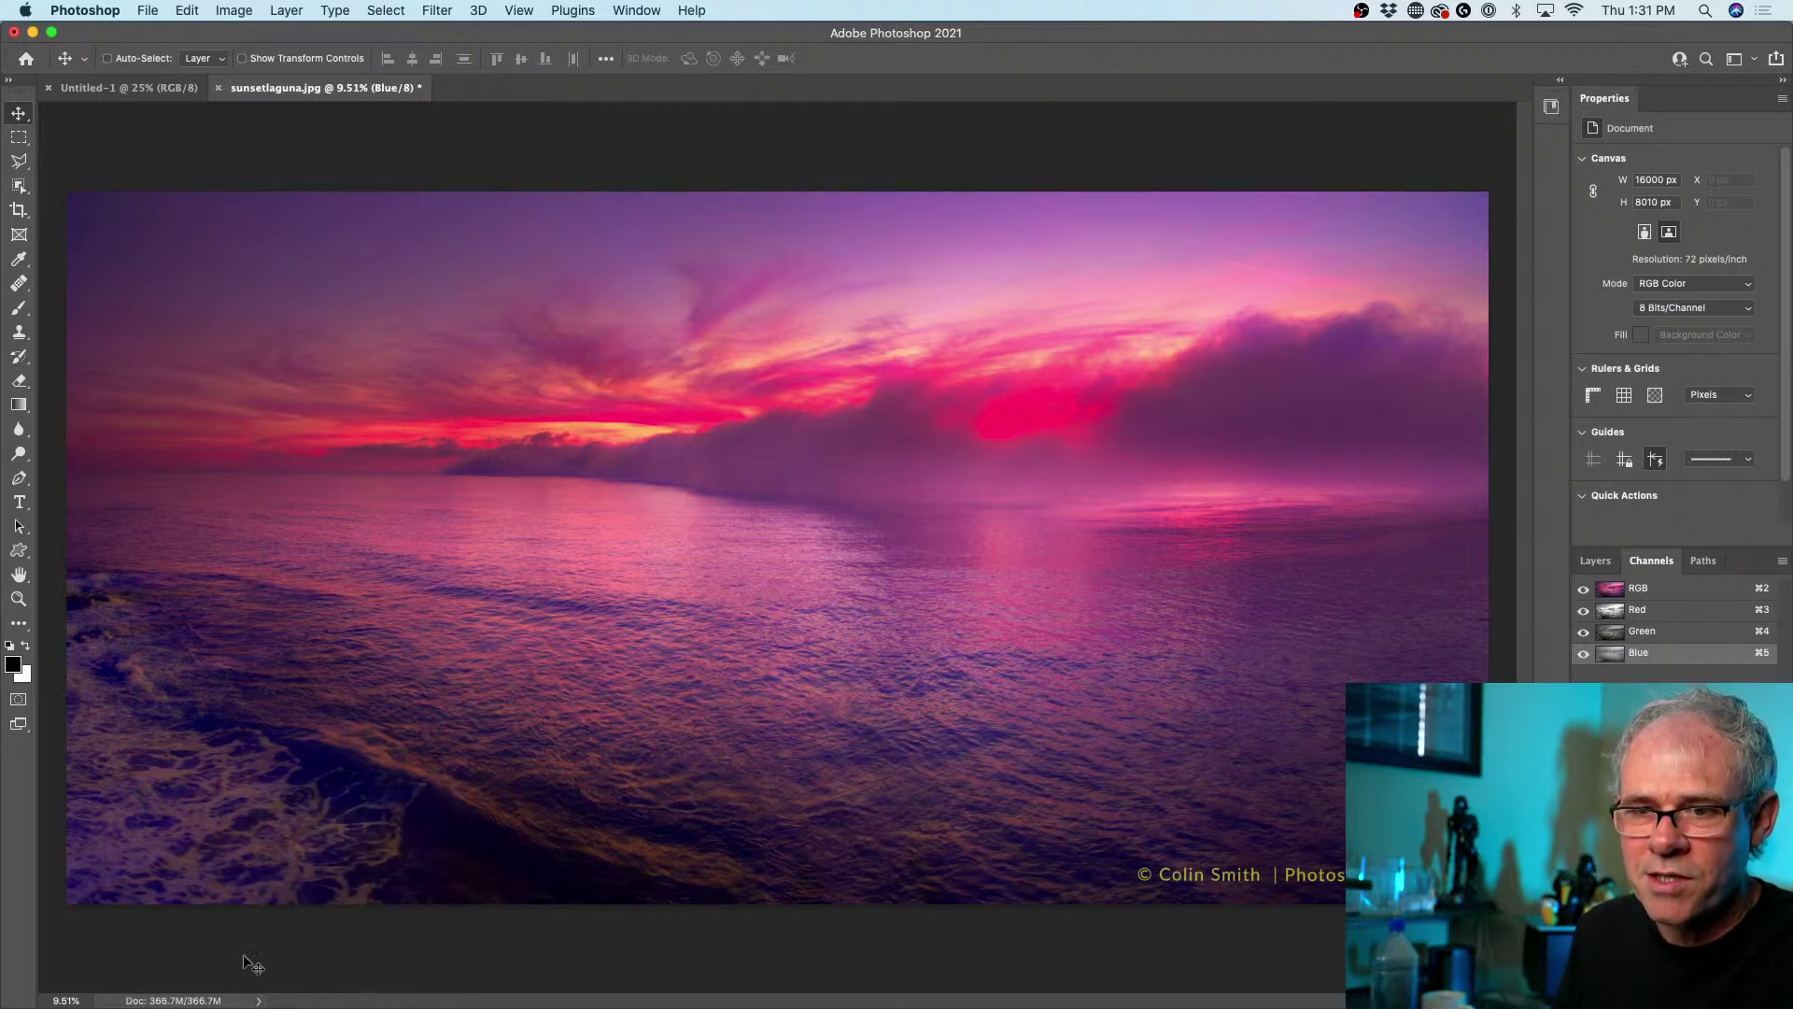
left_click(258, 1001)
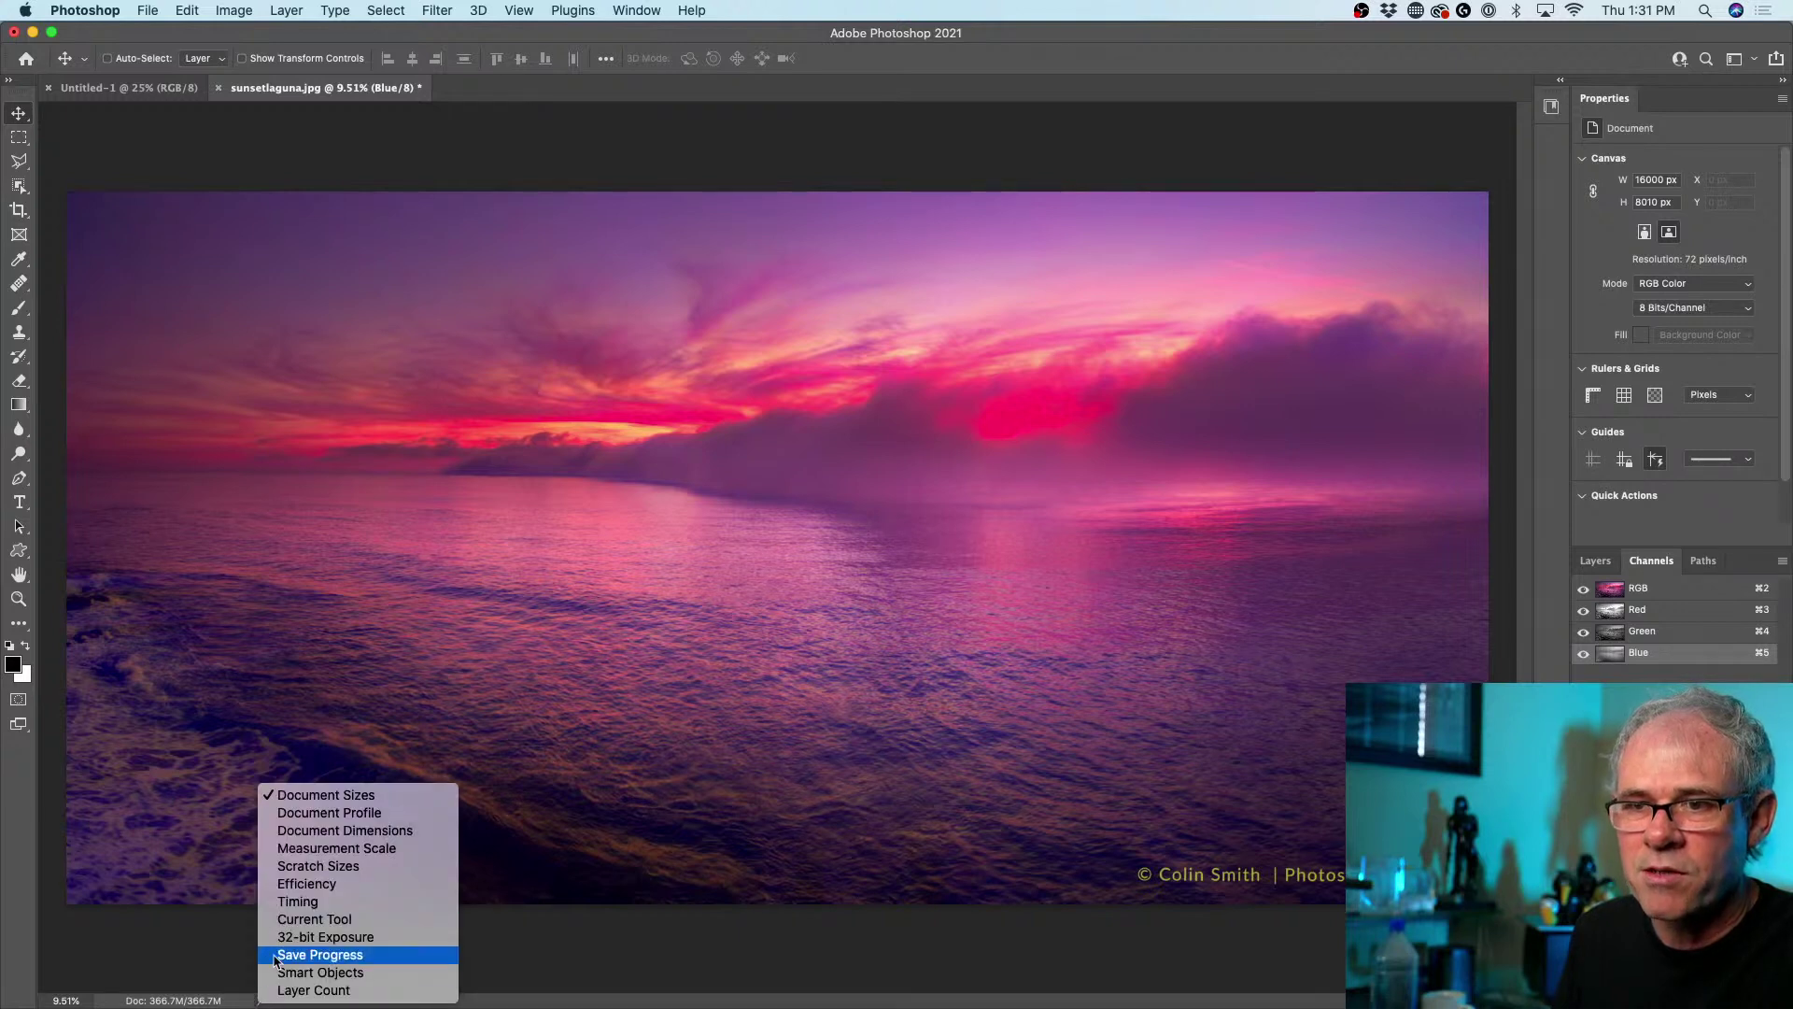
left_click(364, 868)
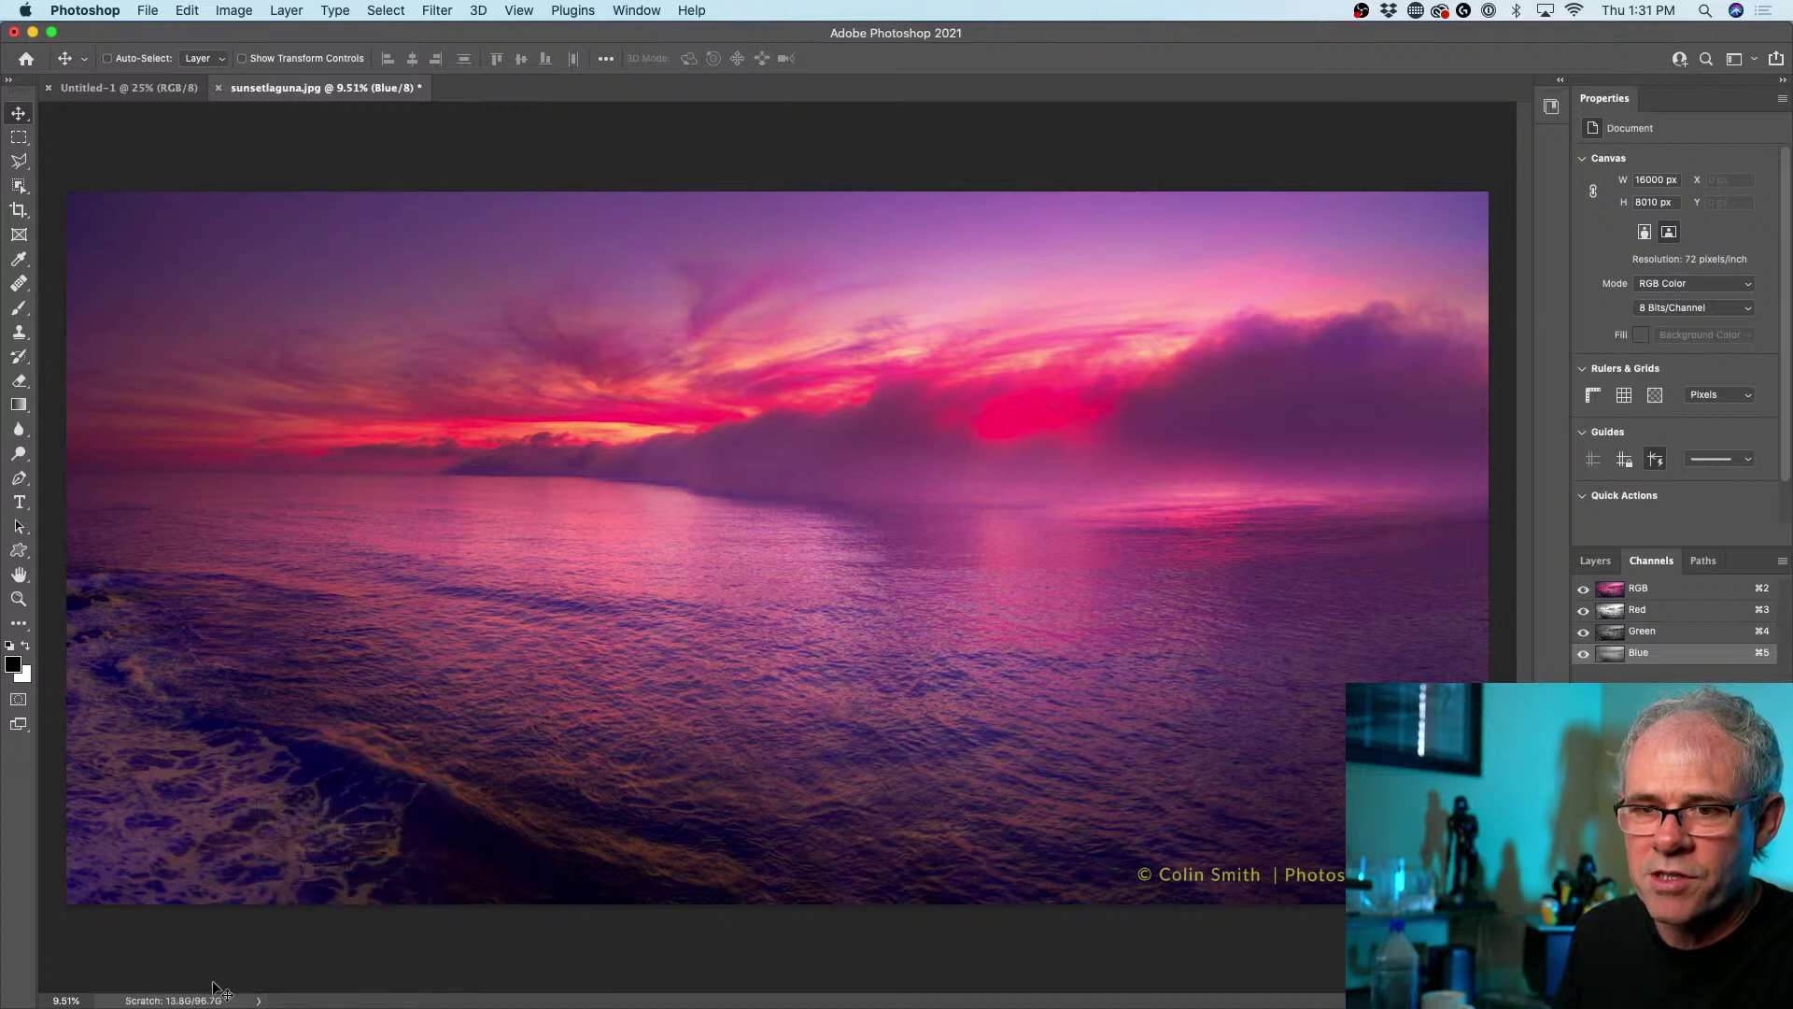
left_click(258, 1002)
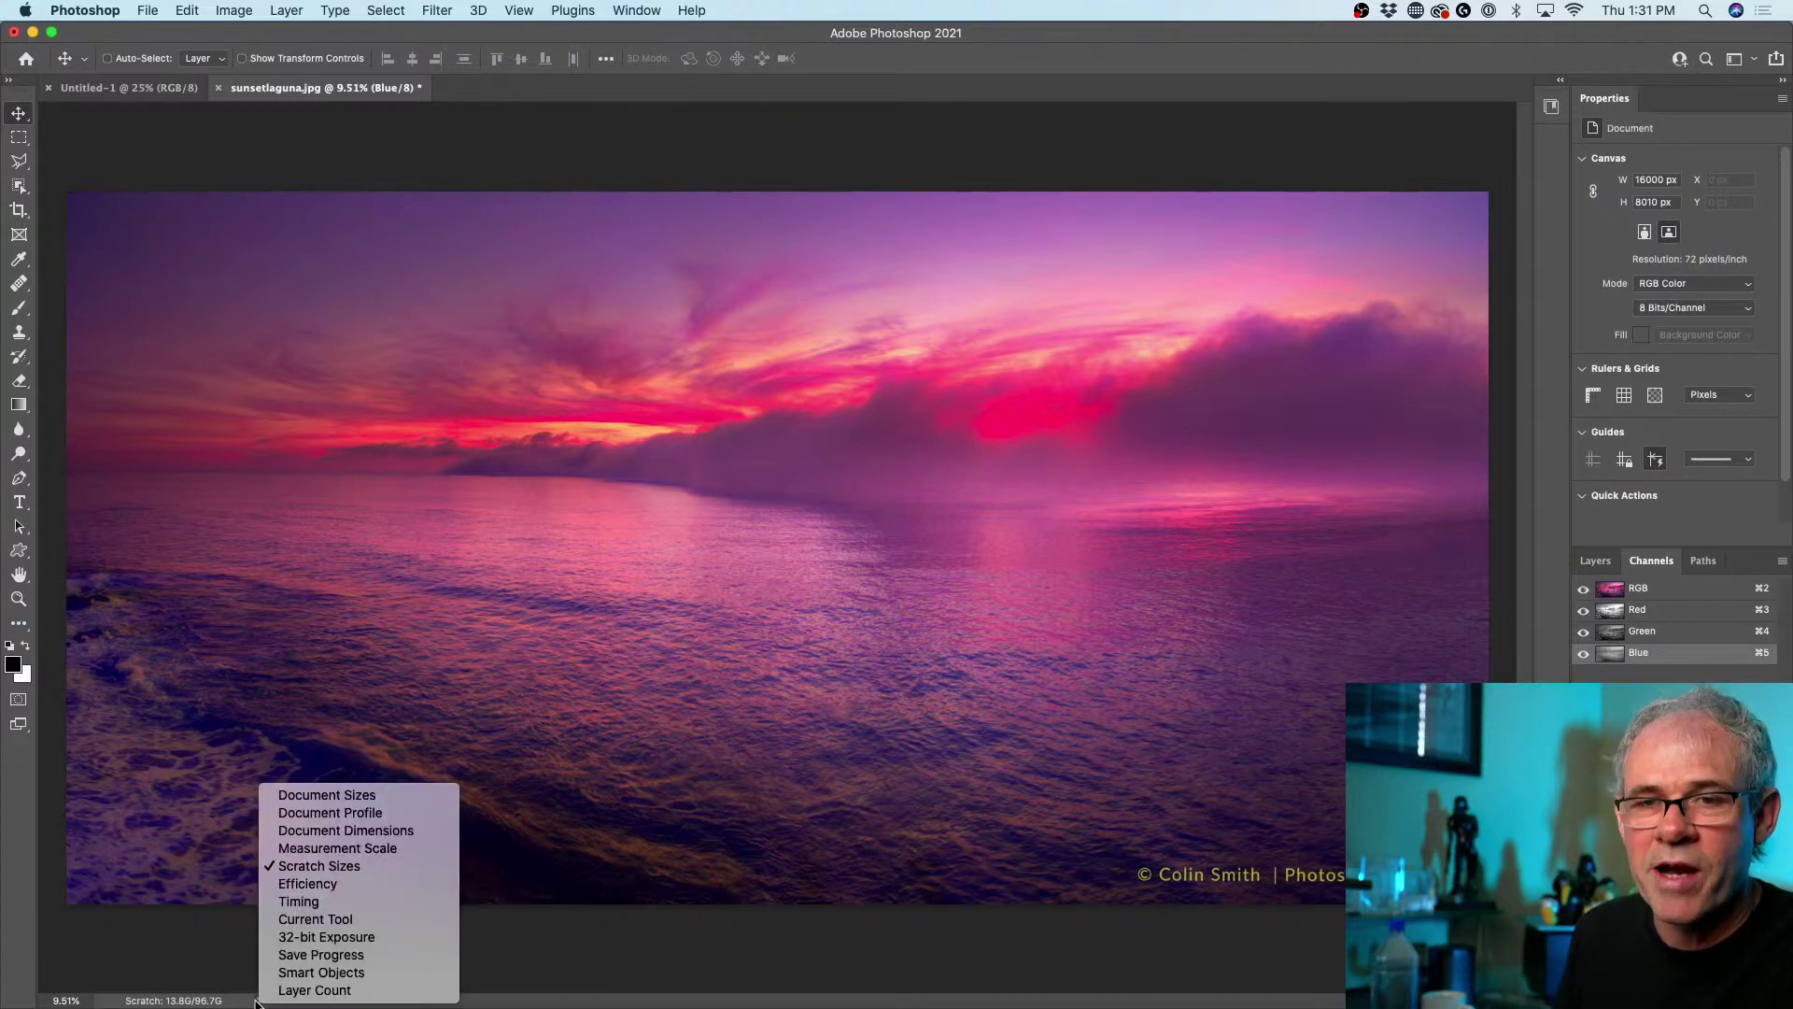
left_click(318, 902)
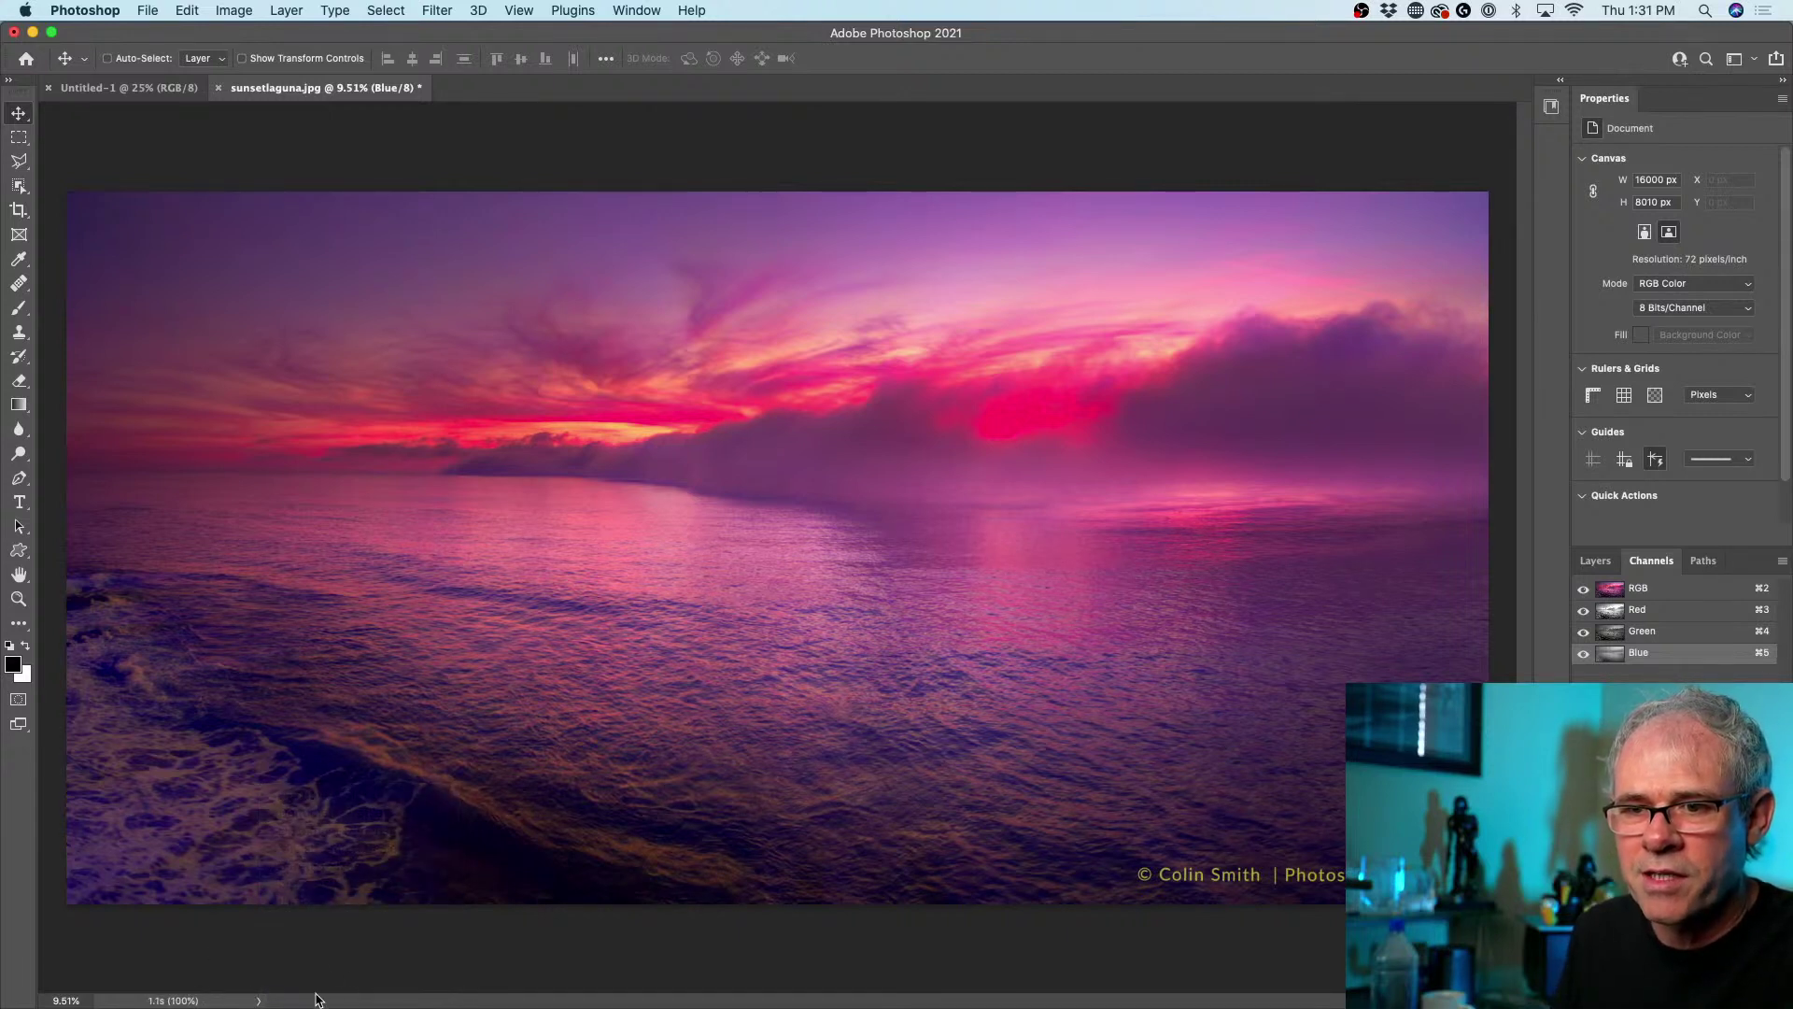
left_click(259, 1000)
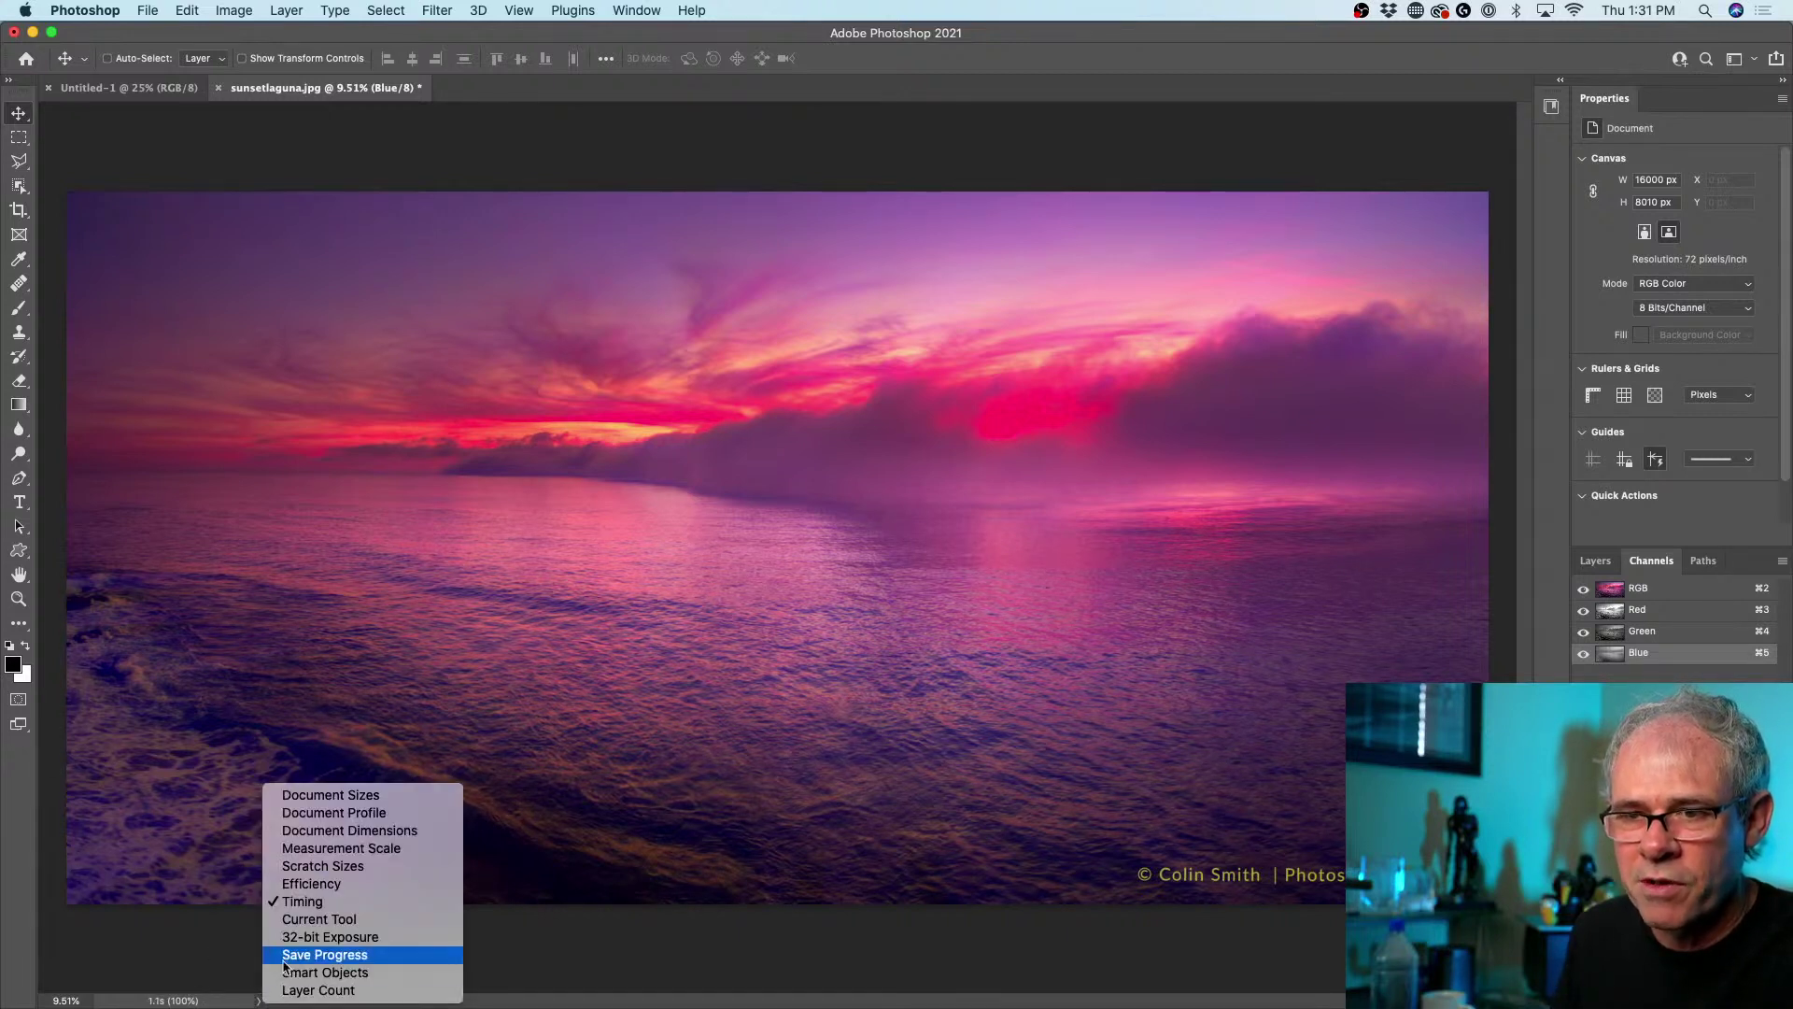
left_click(299, 883)
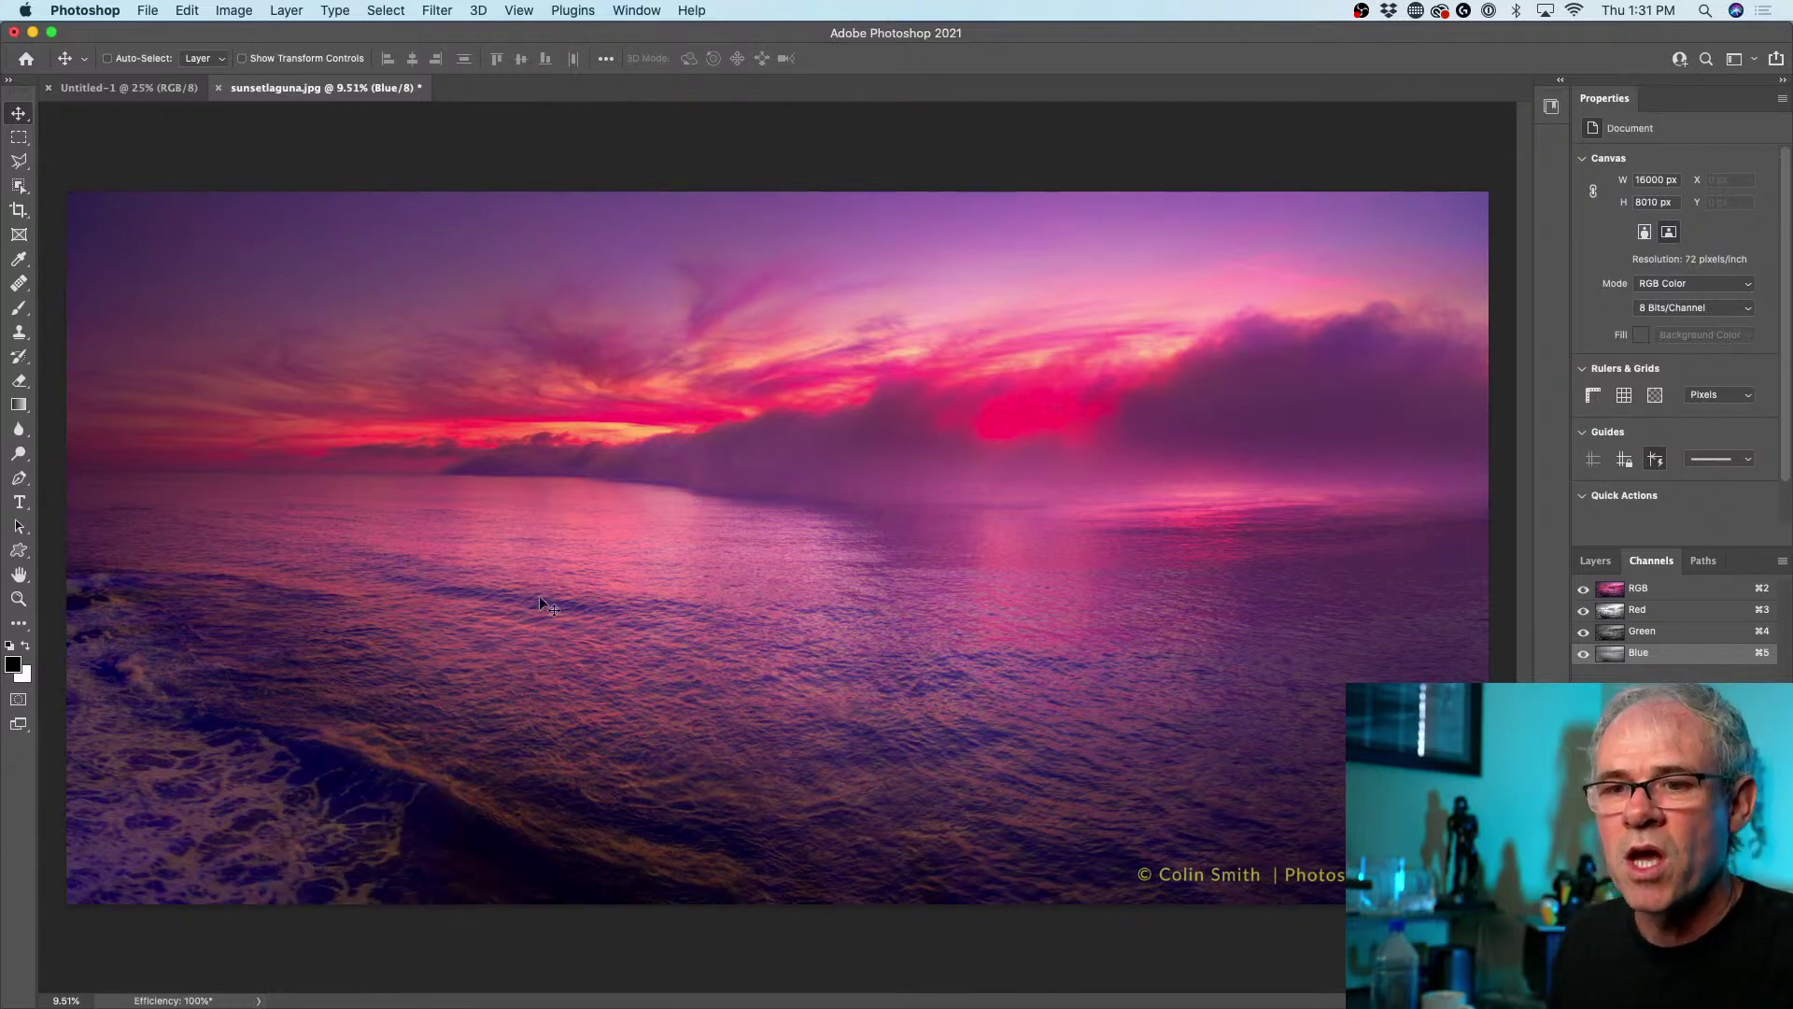
- Apply the Add Noise filter to the sunset image's Blue channel
left_click(234, 9)
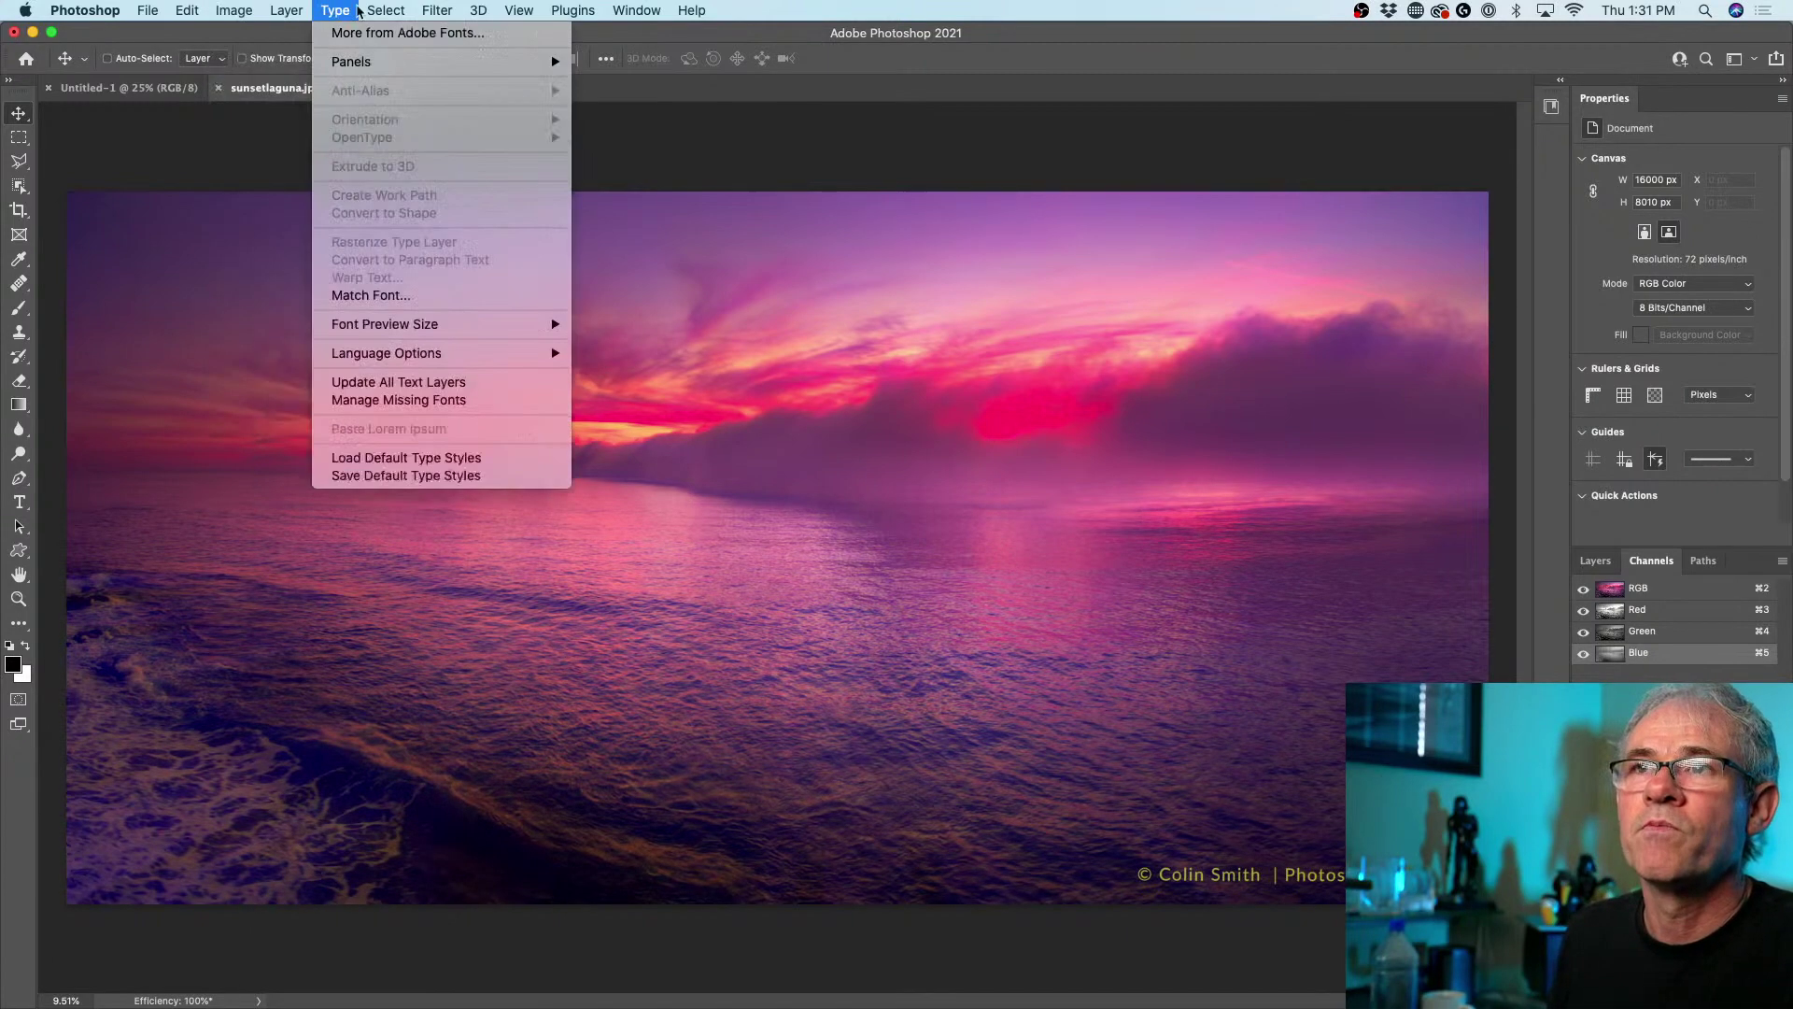
mouse_move(441, 11)
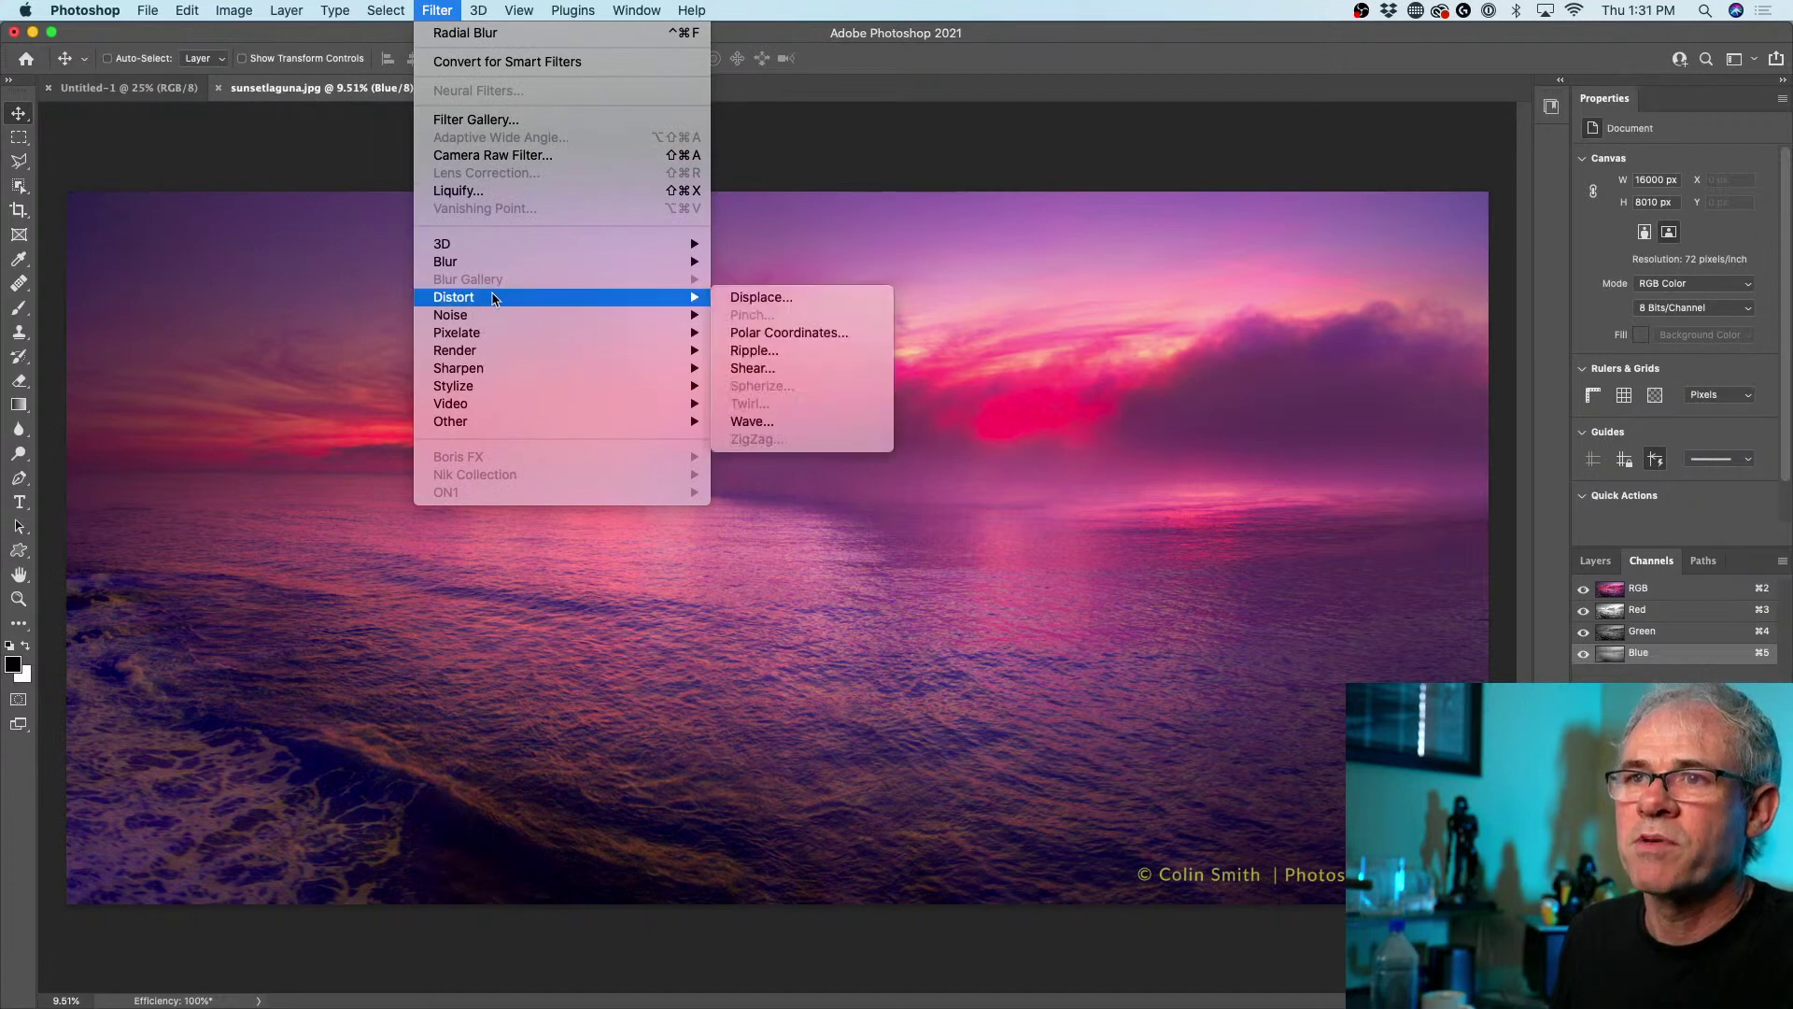
mouse_move(654, 314)
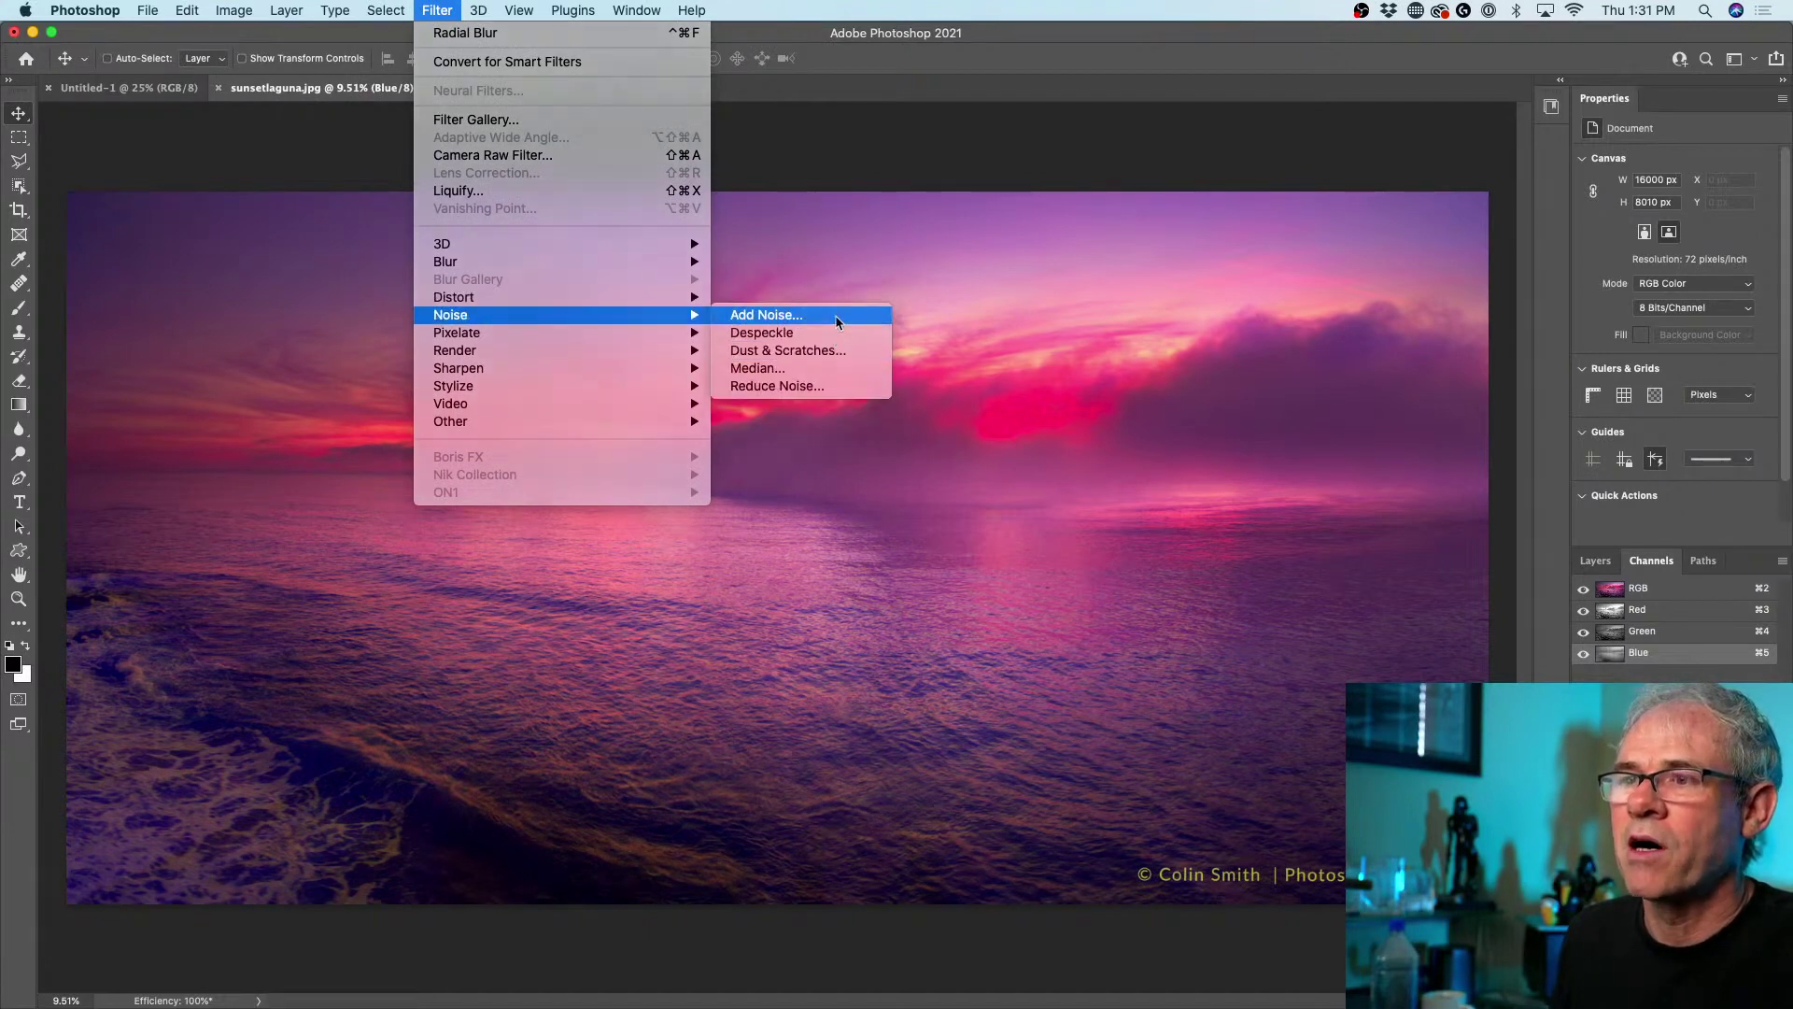
left_click(775, 315)
left_click(993, 242)
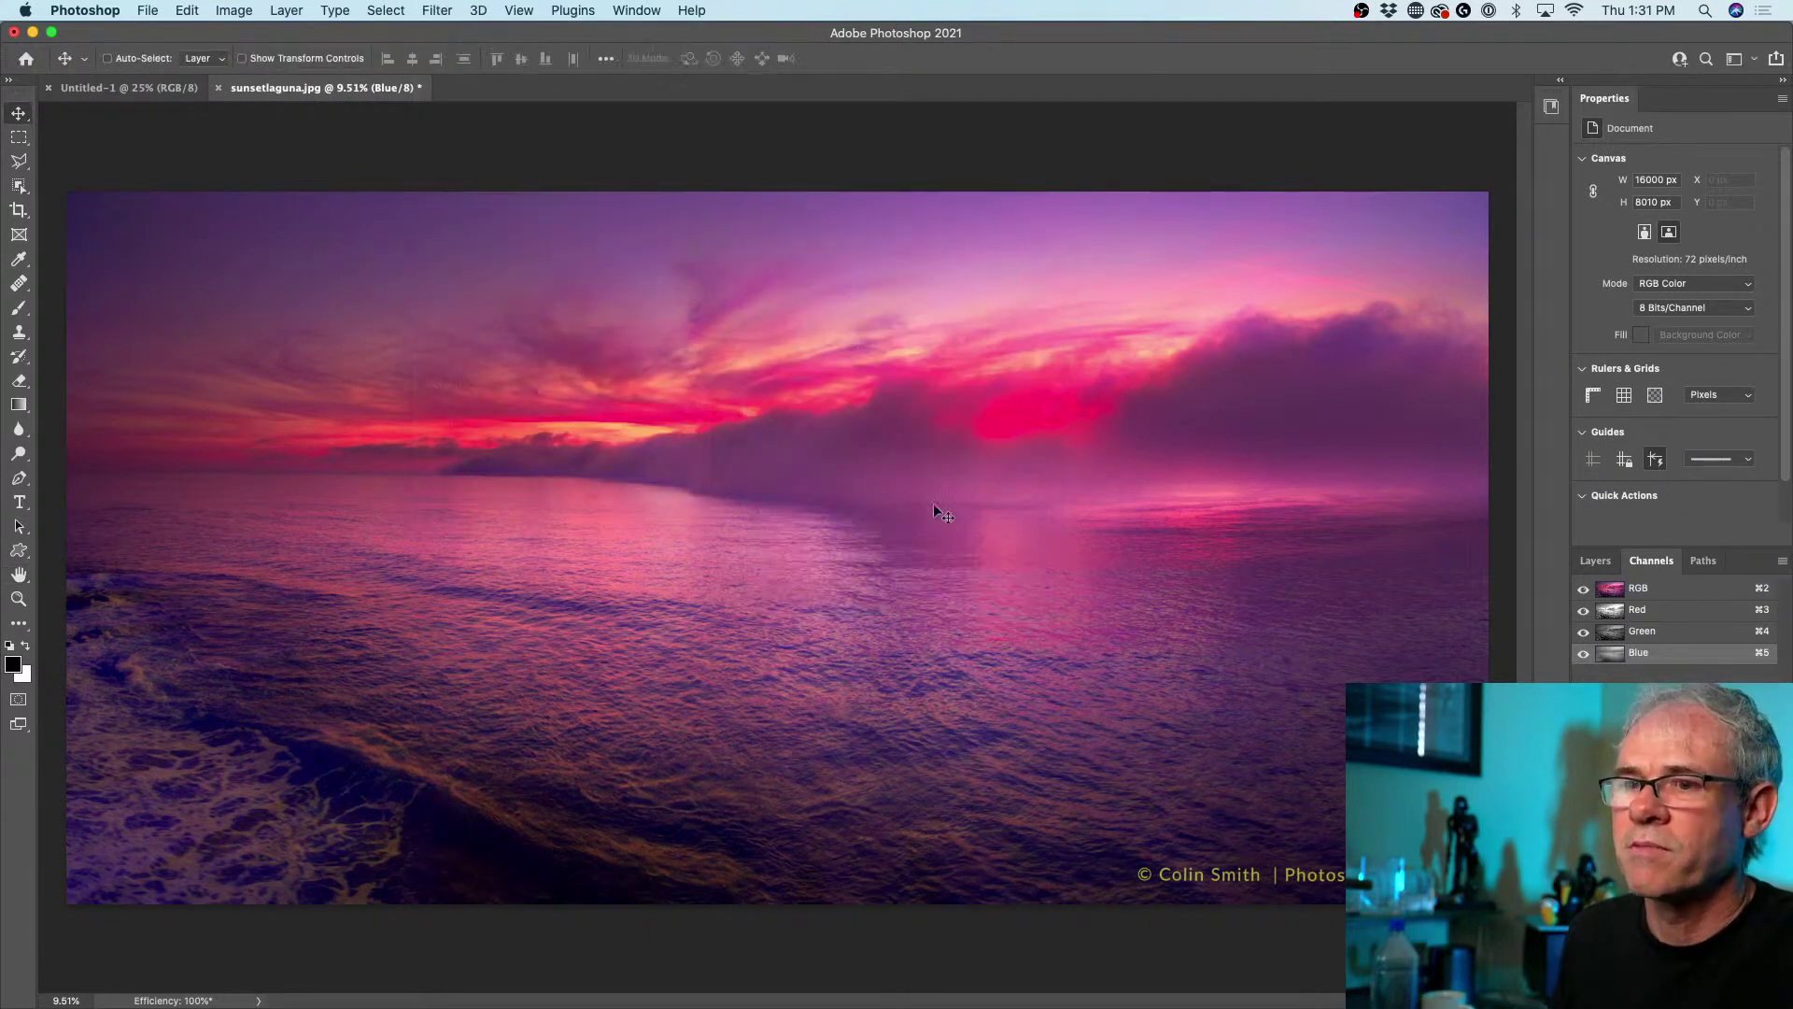
- Run the Radial Blur filter on the Blue channel once more
left_click(149, 10)
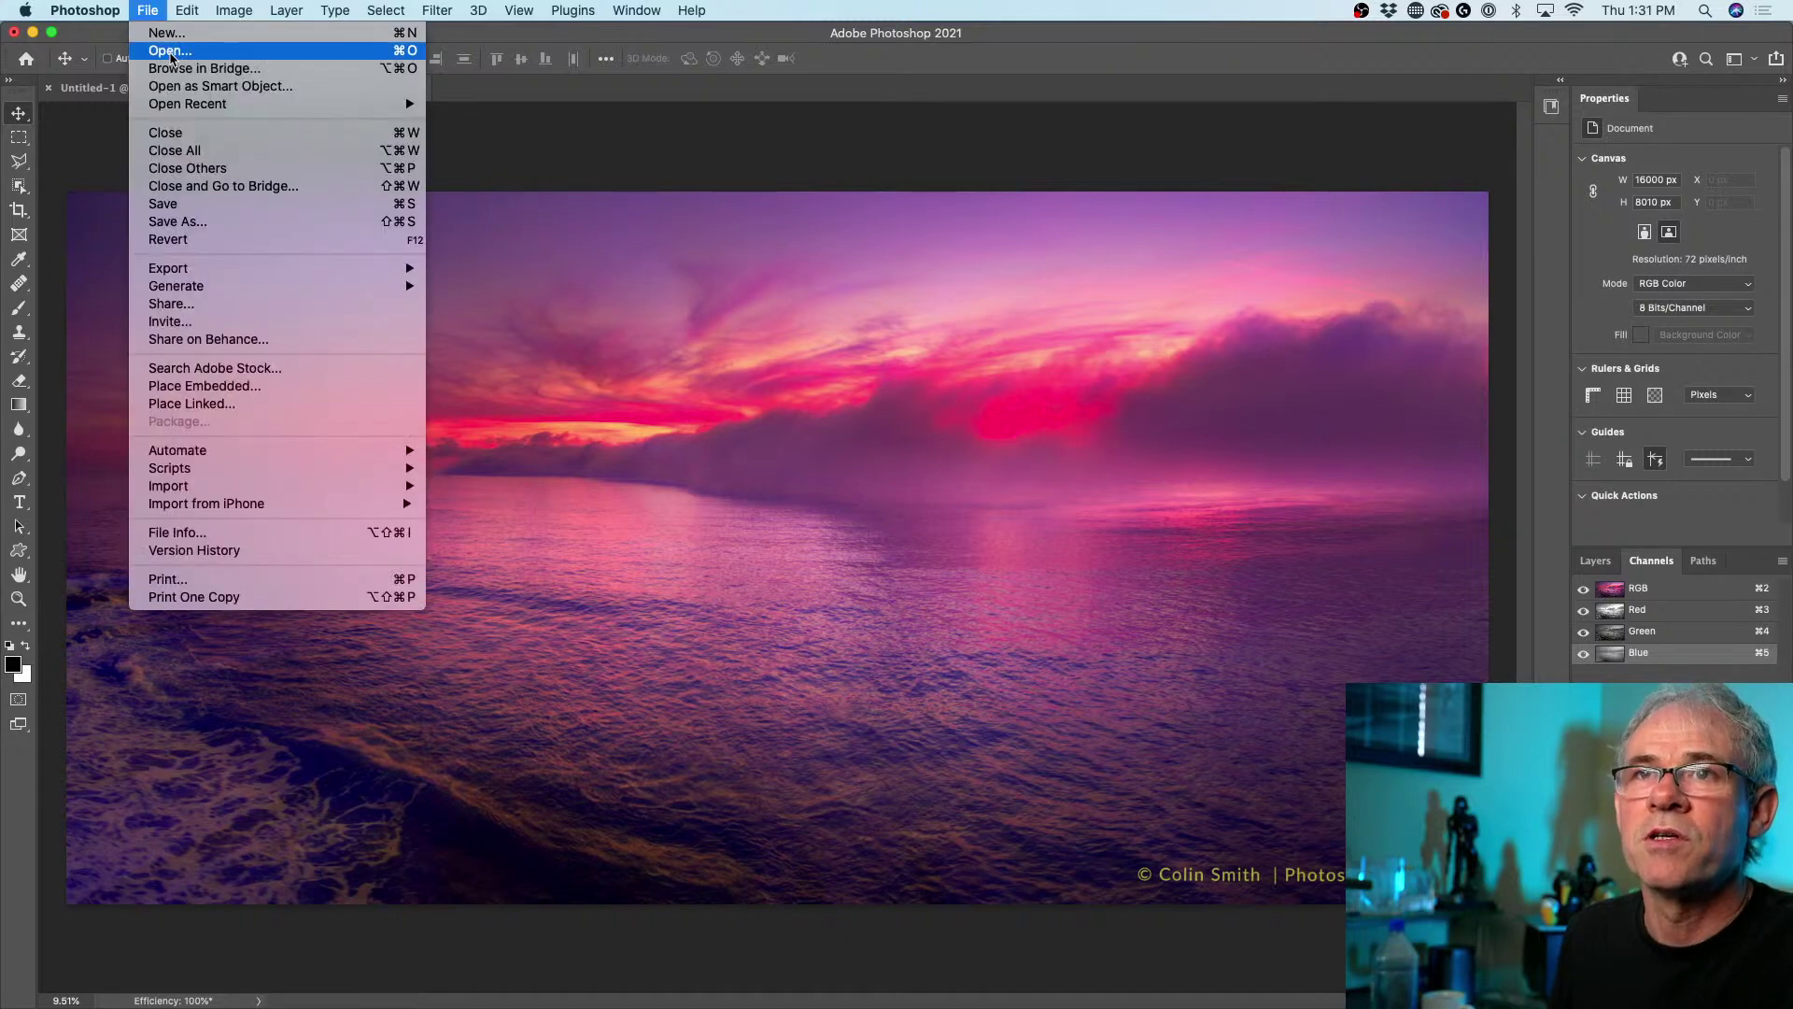
mouse_move(186, 8)
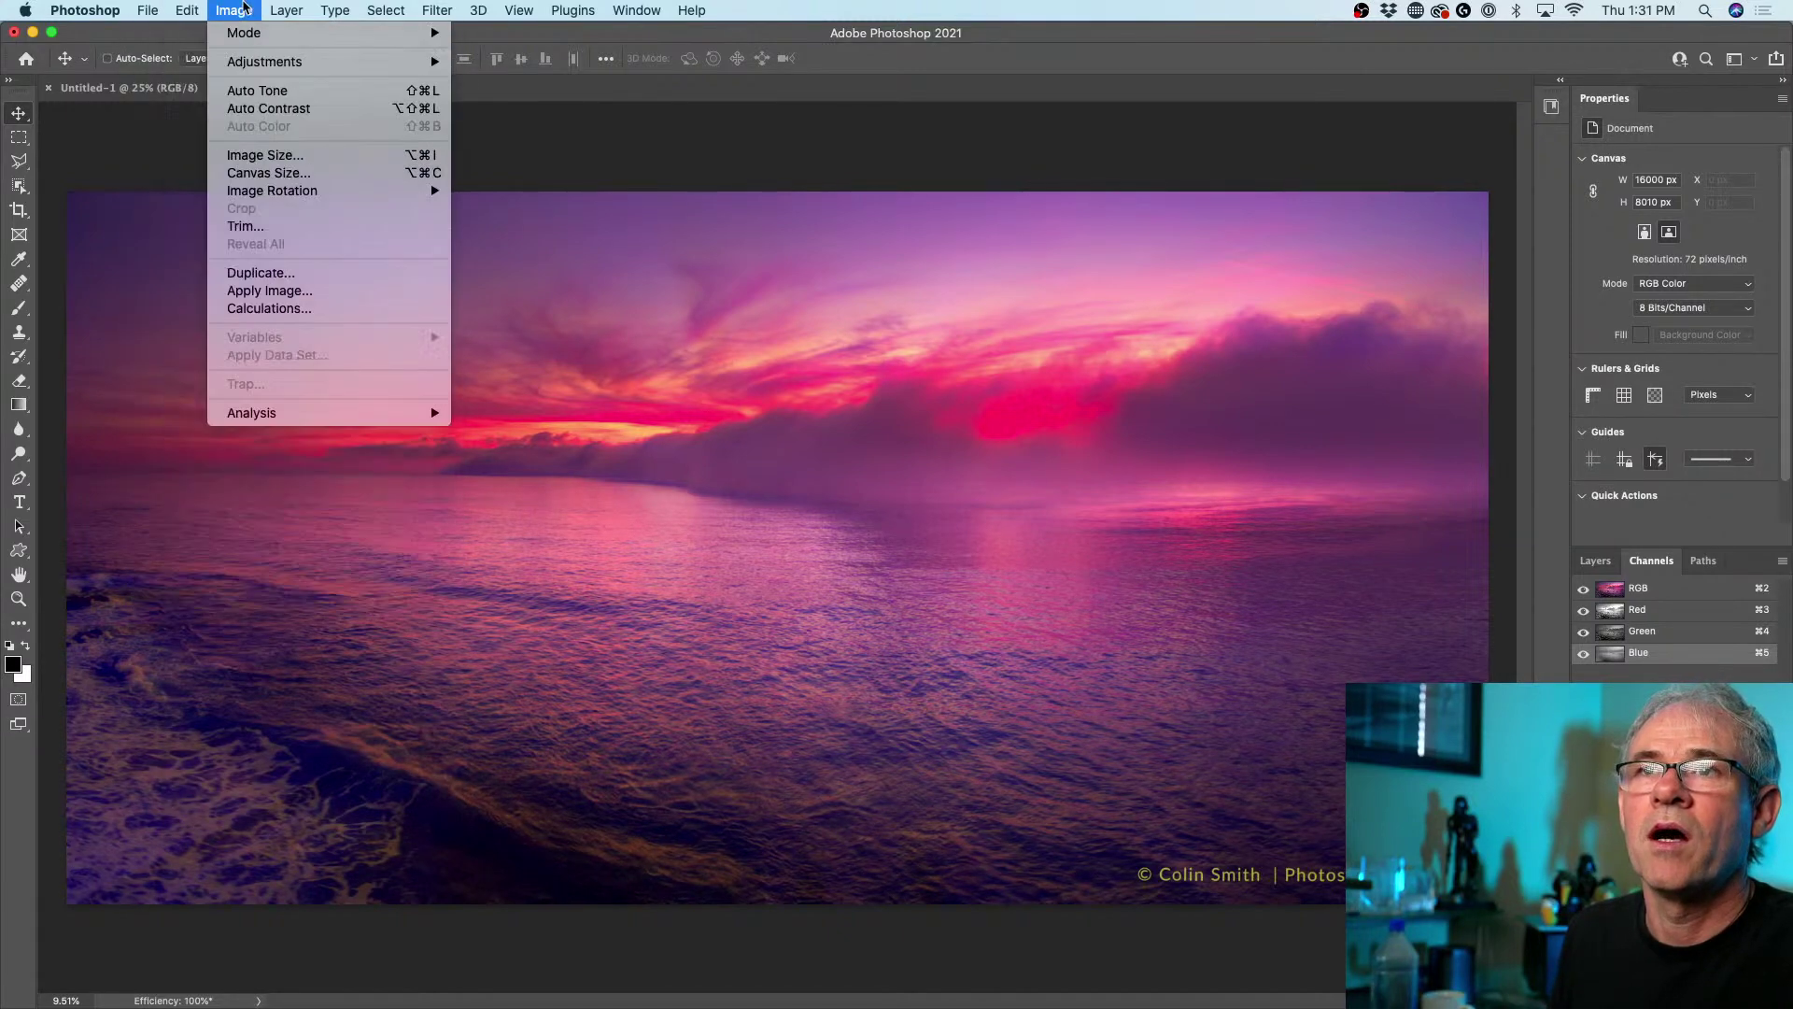
mouse_move(437, 10)
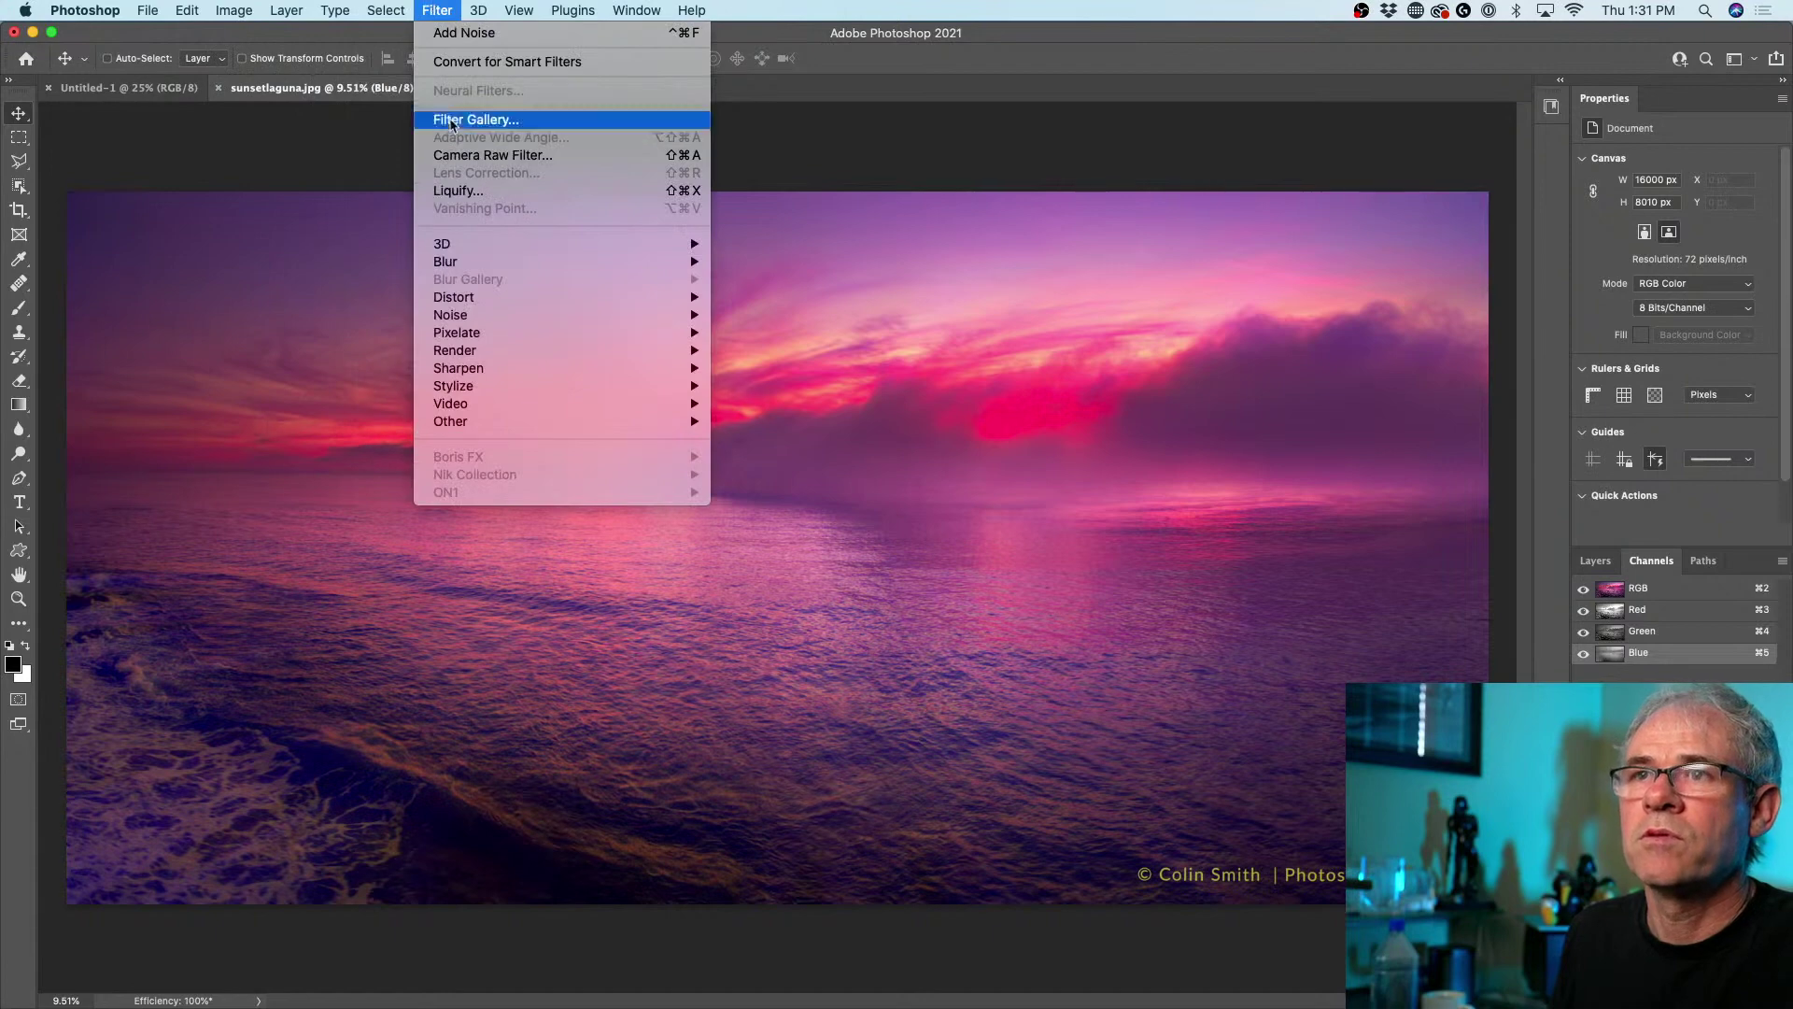
mouse_move(495, 267)
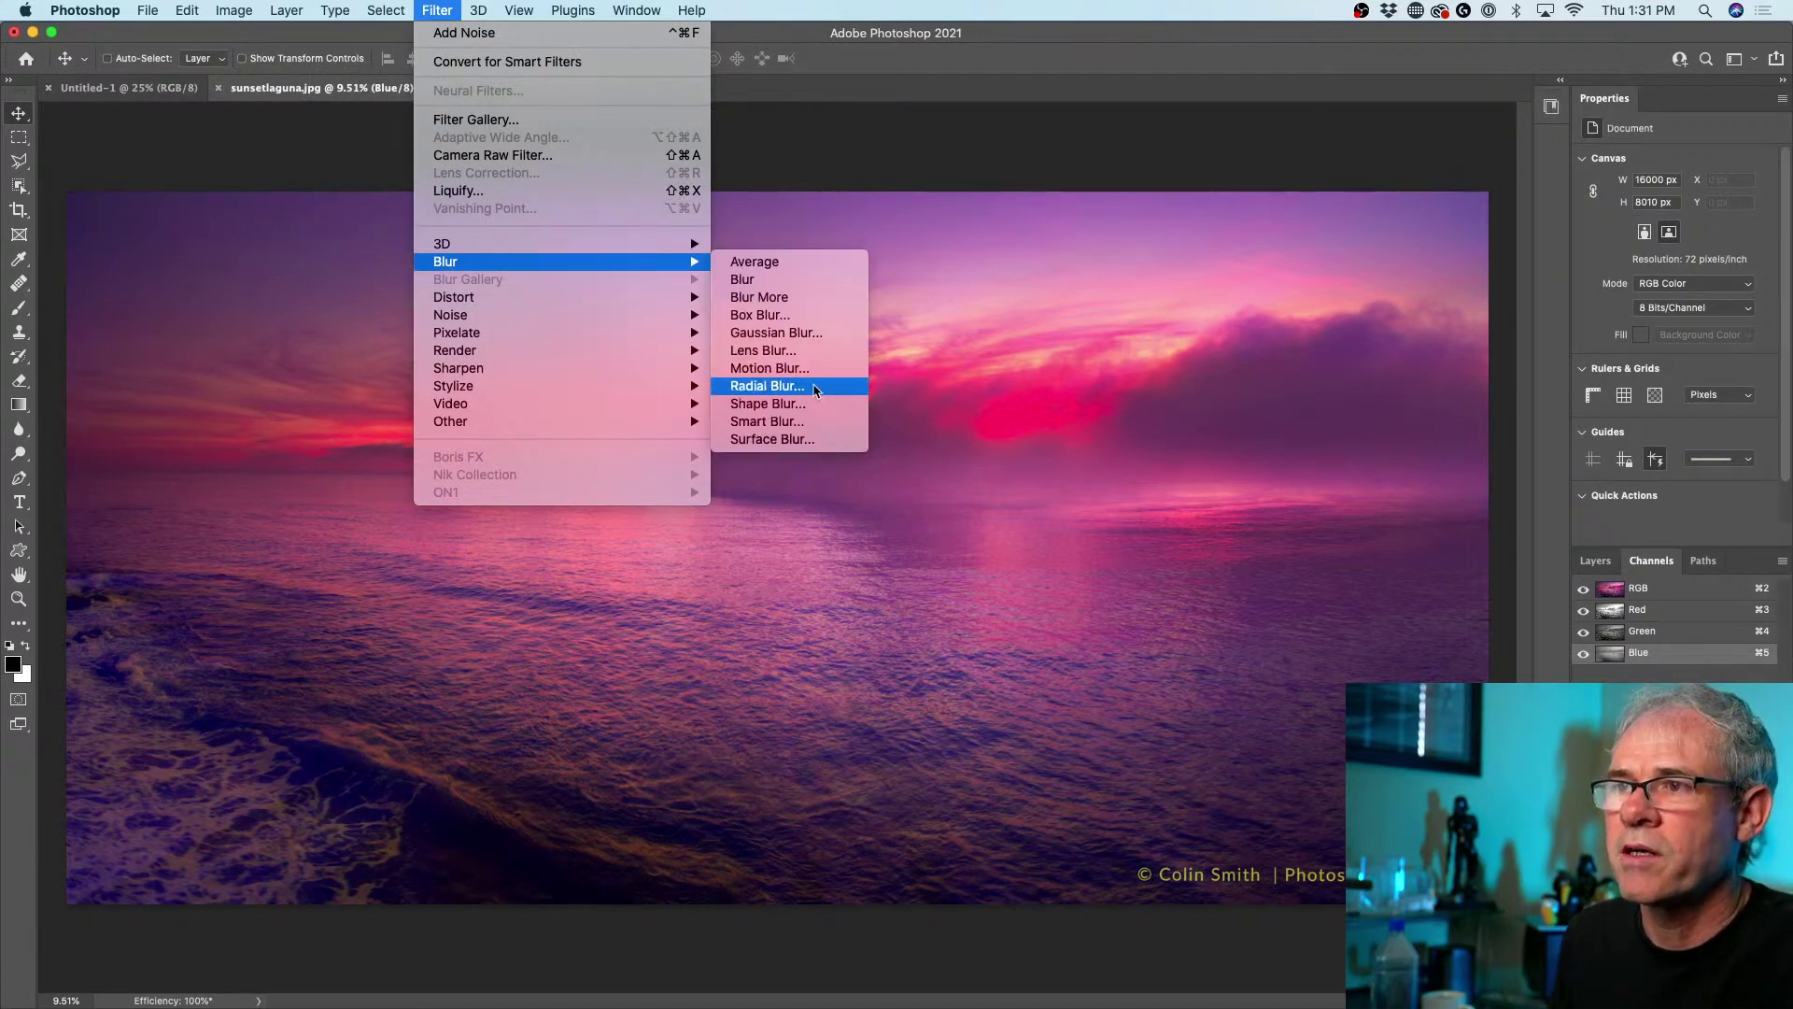
left_click(815, 388)
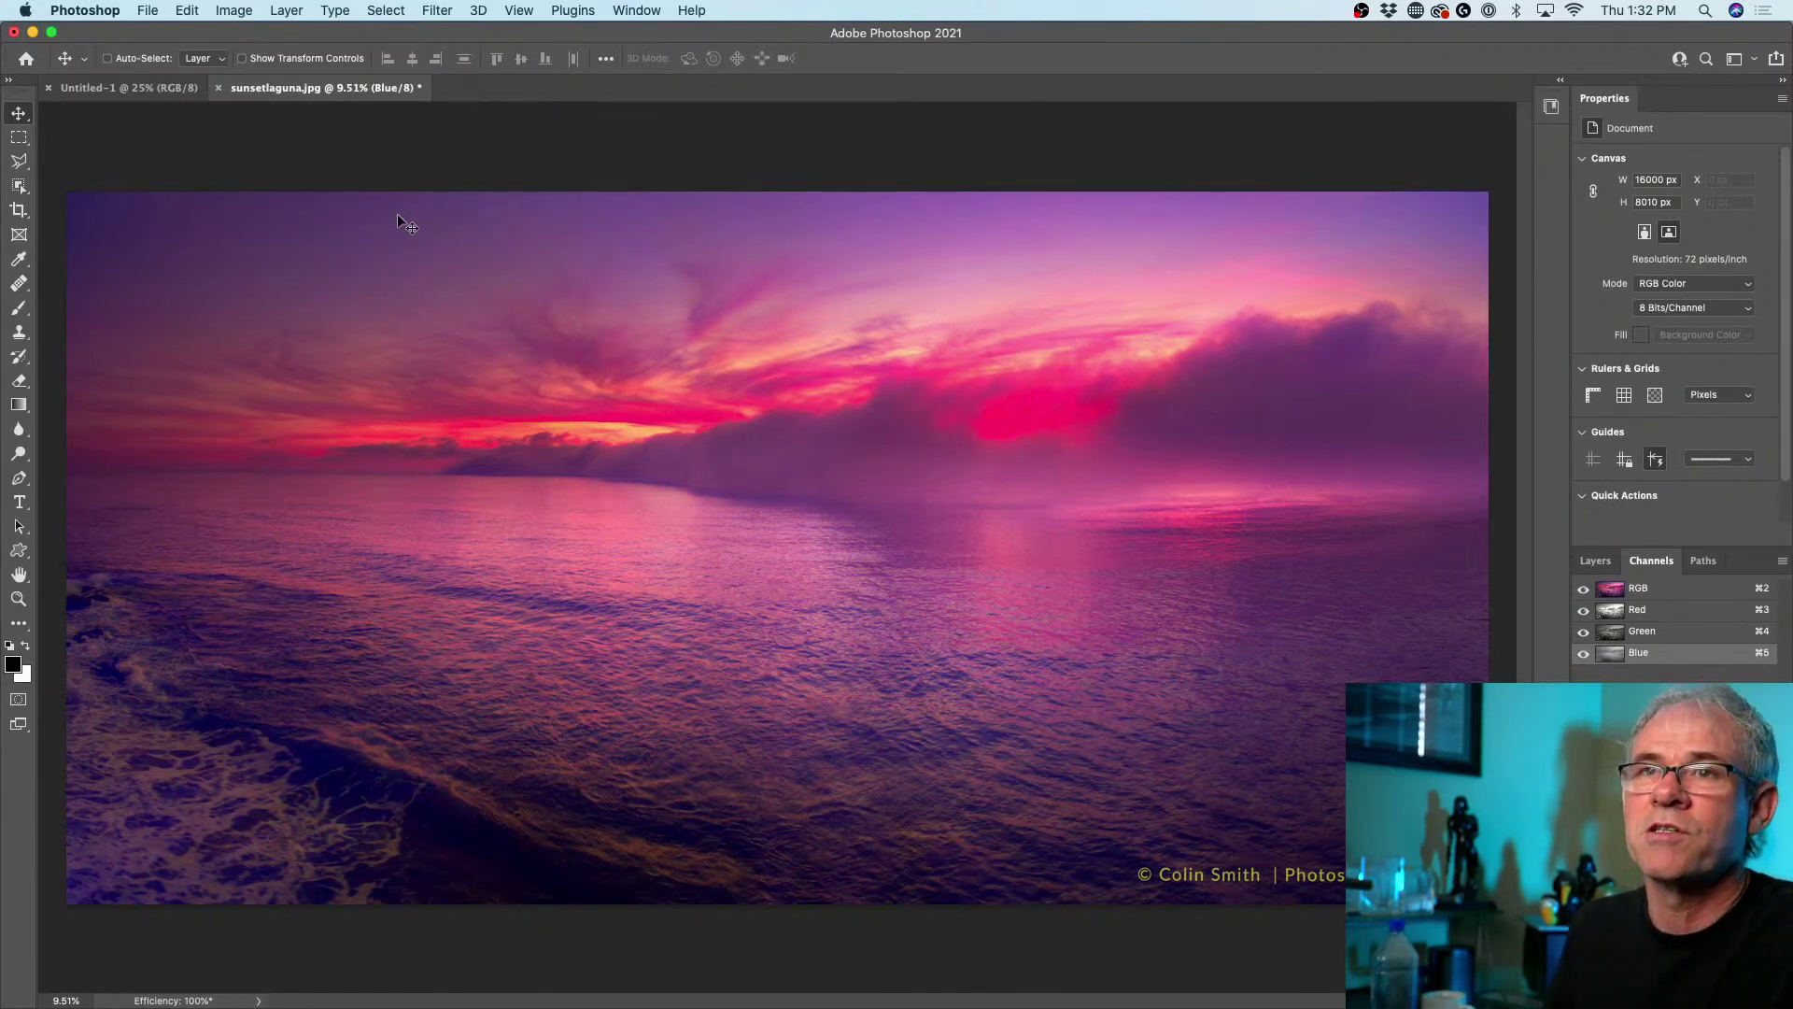
- In the Performance preferences, optimize the cache levels and tile size for Default / Photos
left_click(149, 9)
mouse_move(118, 9)
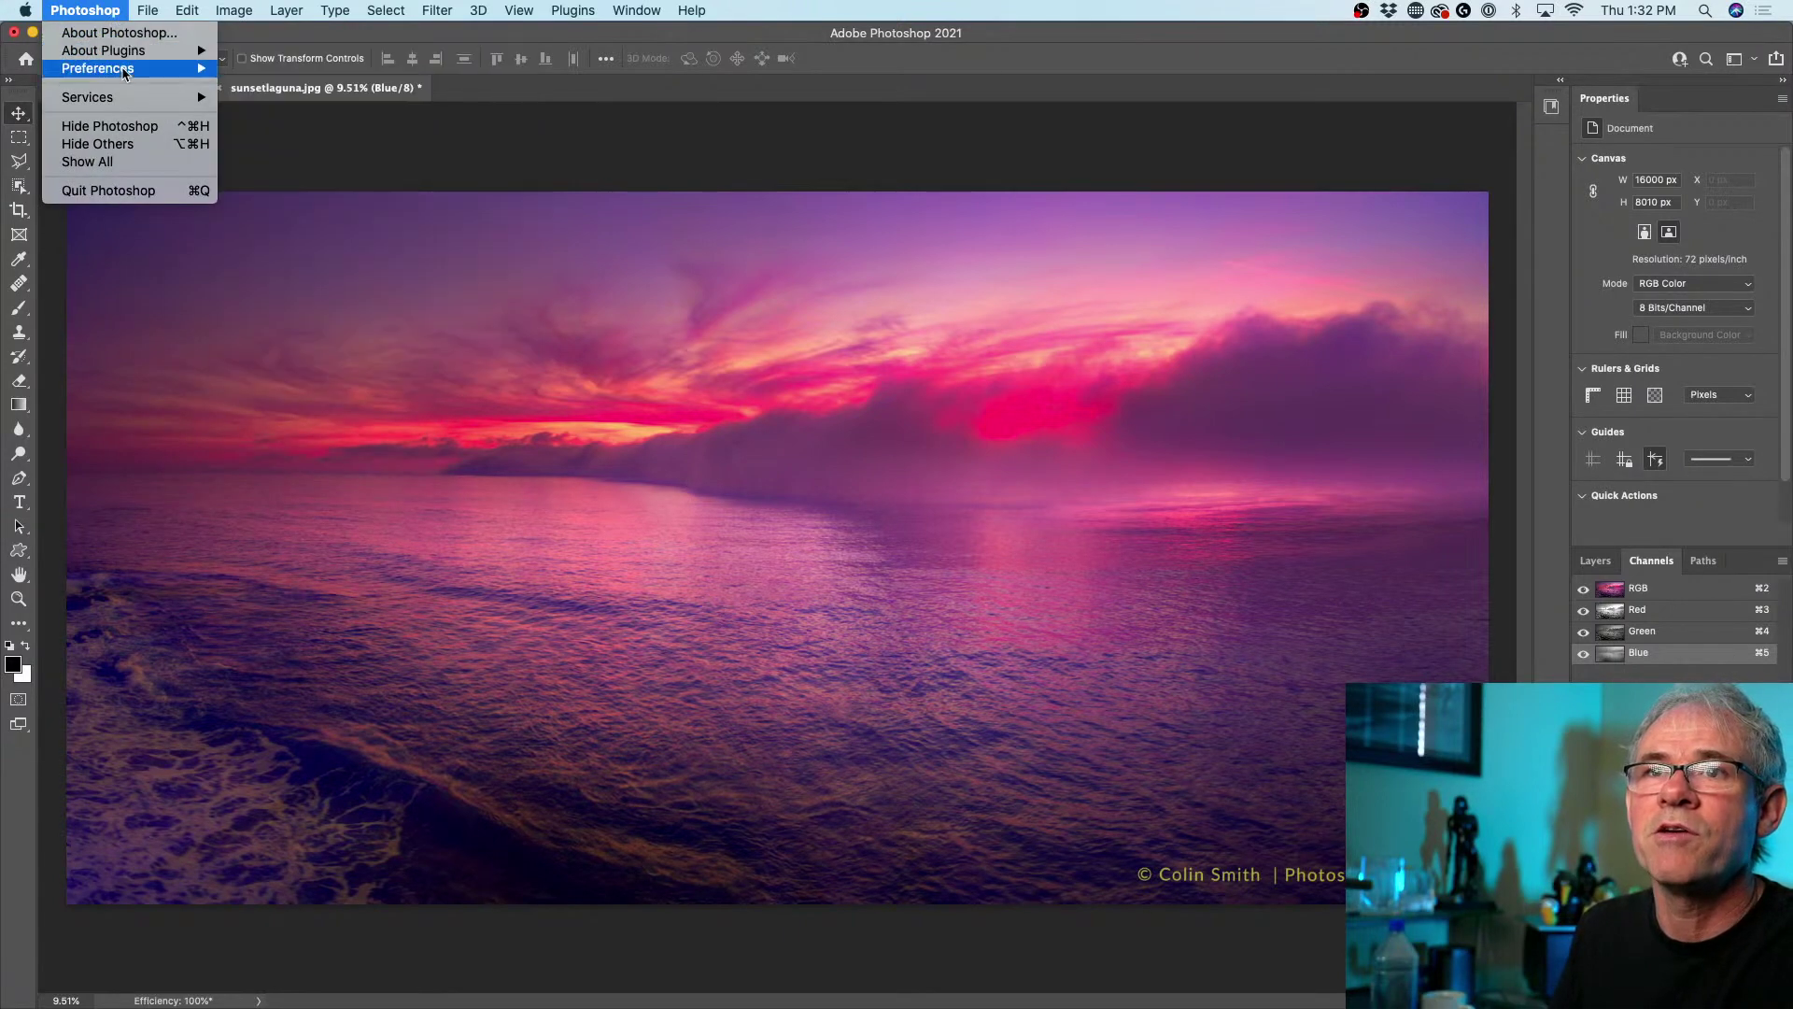
mouse_move(129, 72)
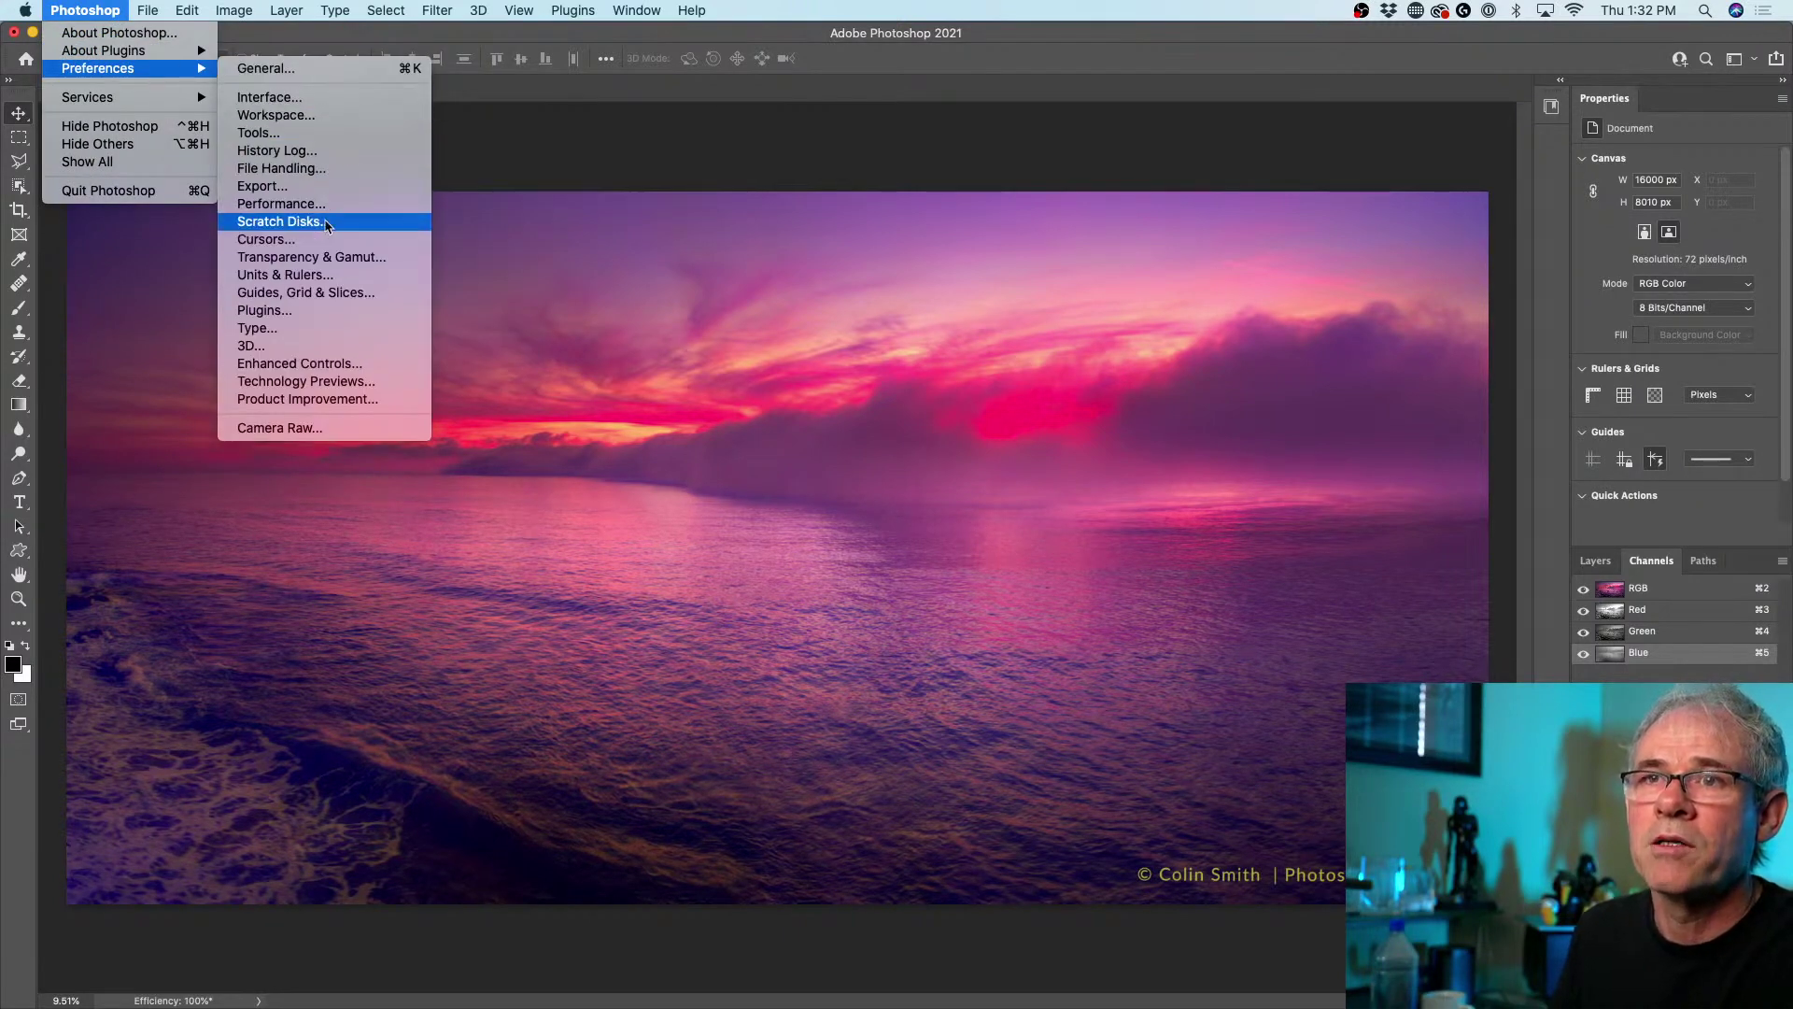
left_click(334, 203)
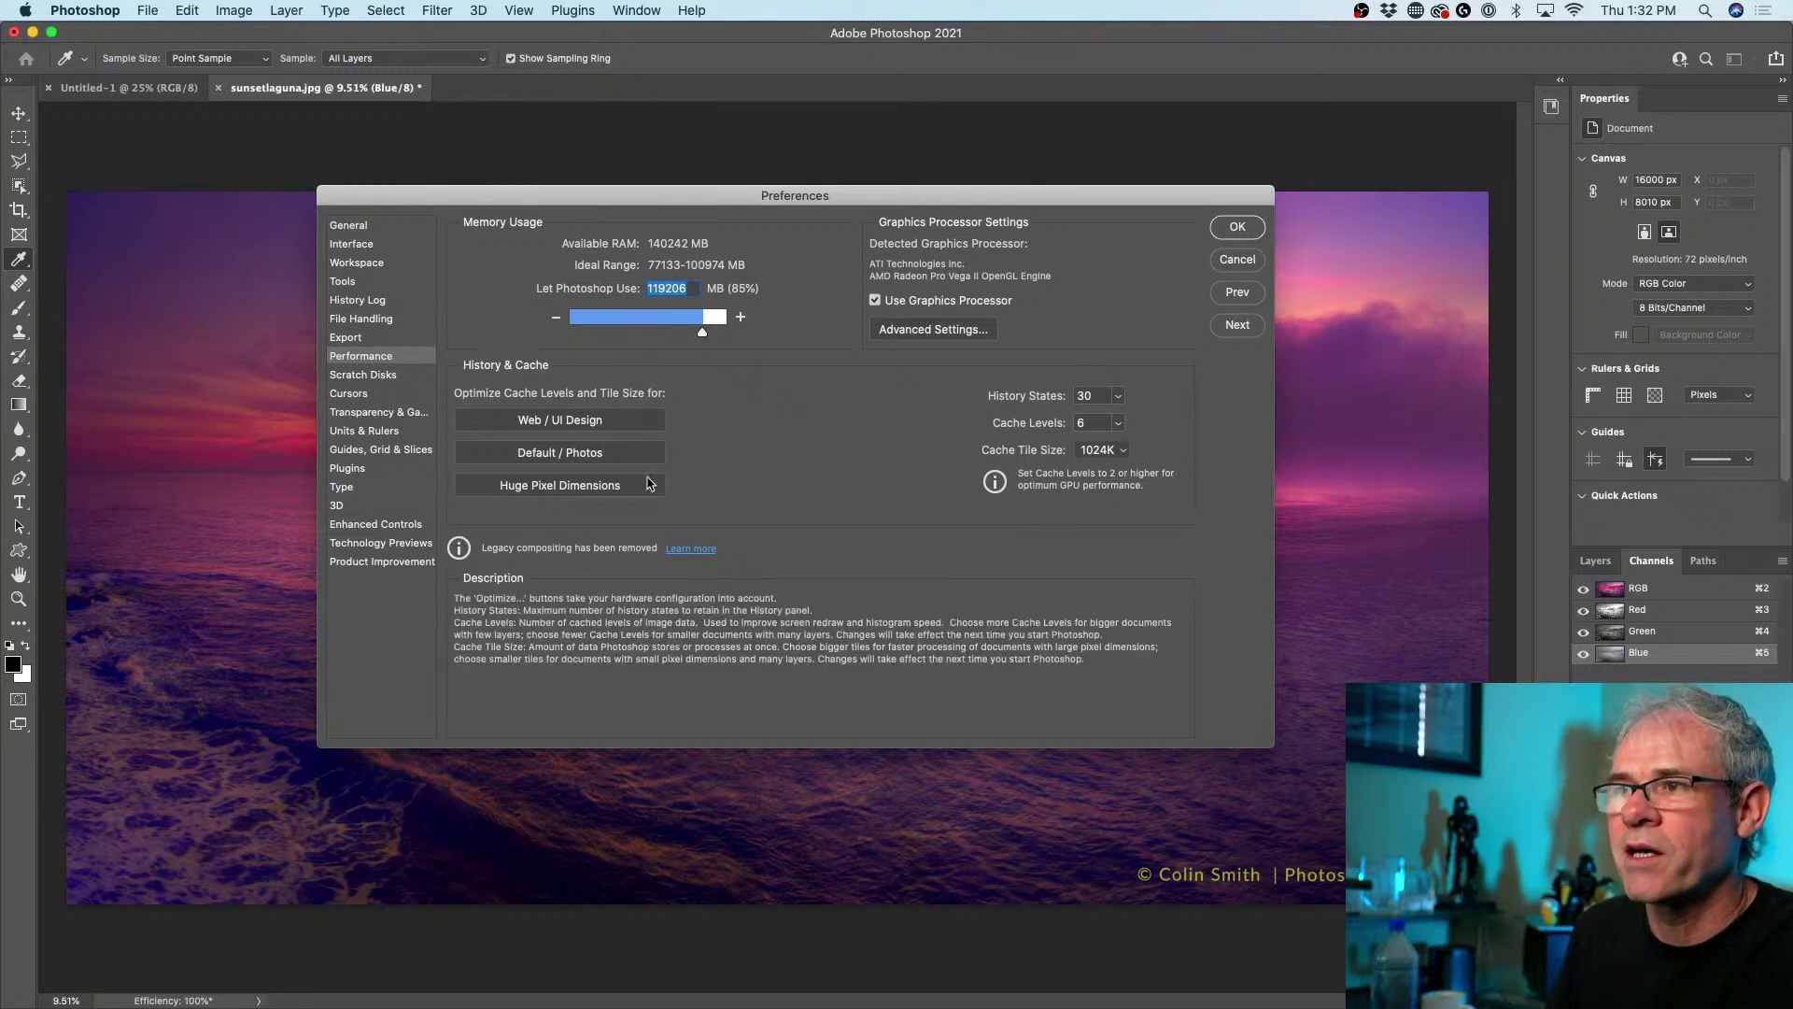
left_click(576, 453)
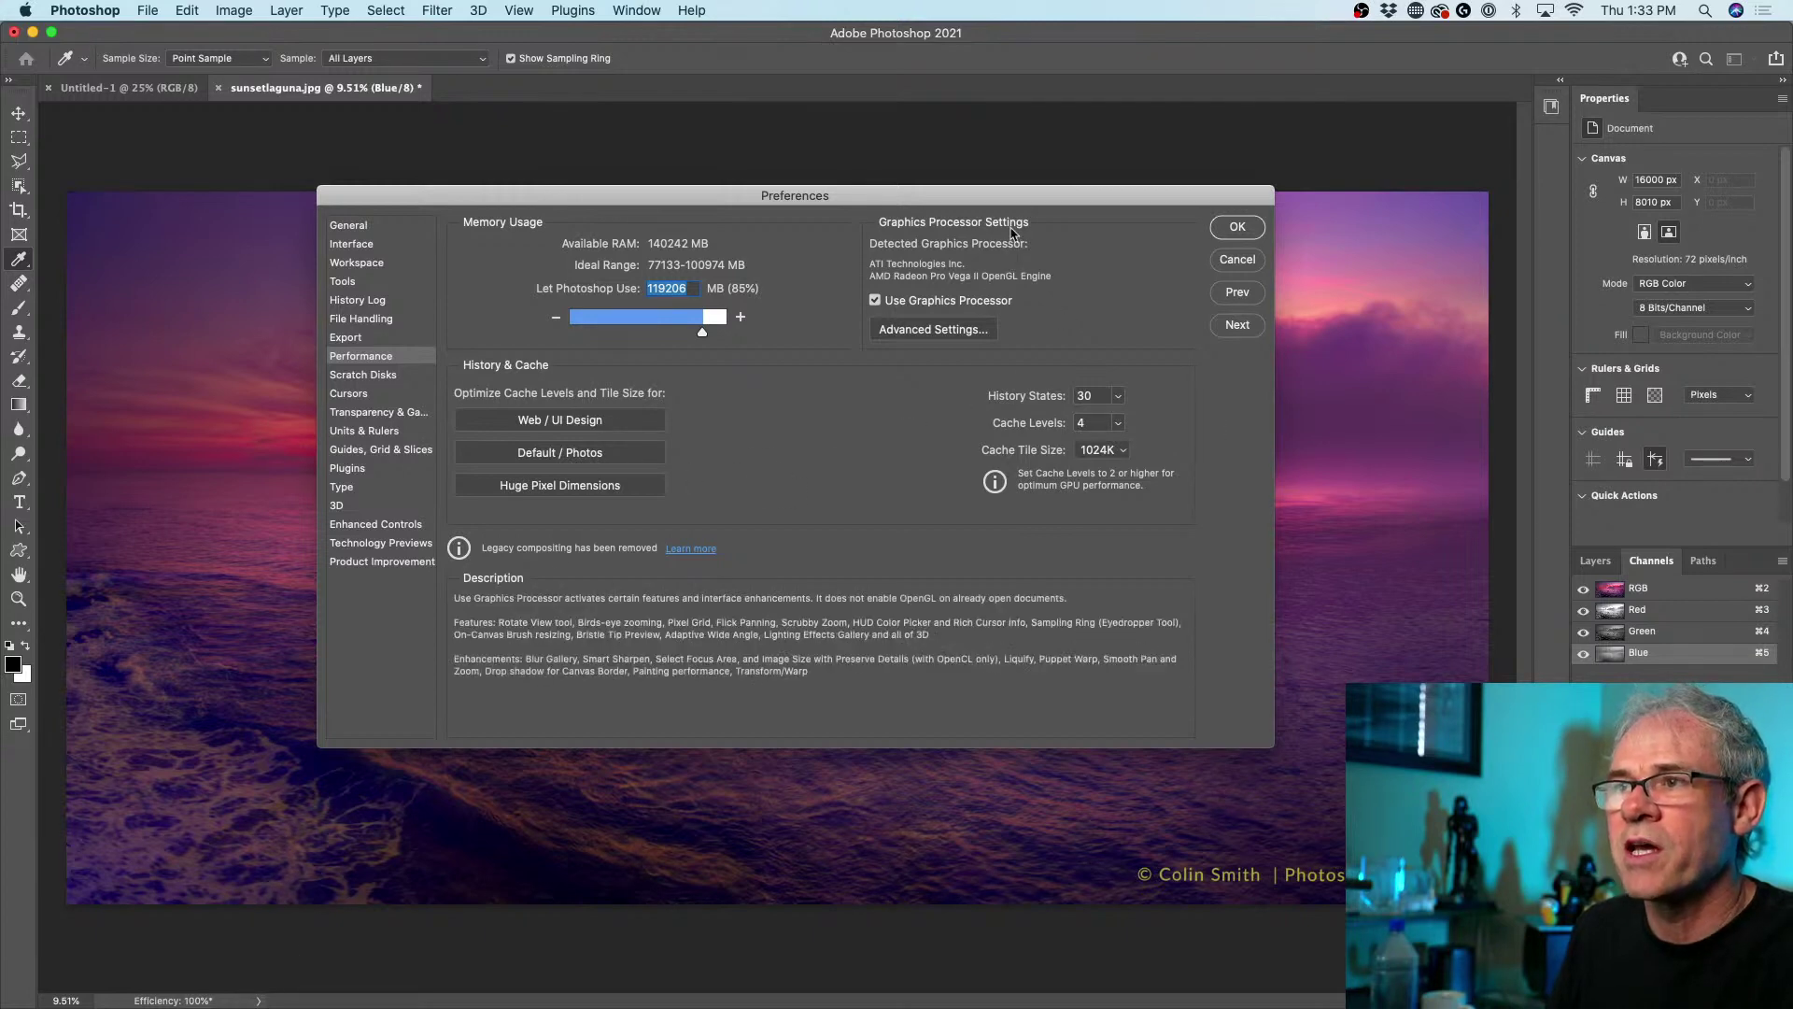
- Show the Scratch Disks preferences and look at the available document status readouts, leaving the current readout selected
left_click(389, 375)
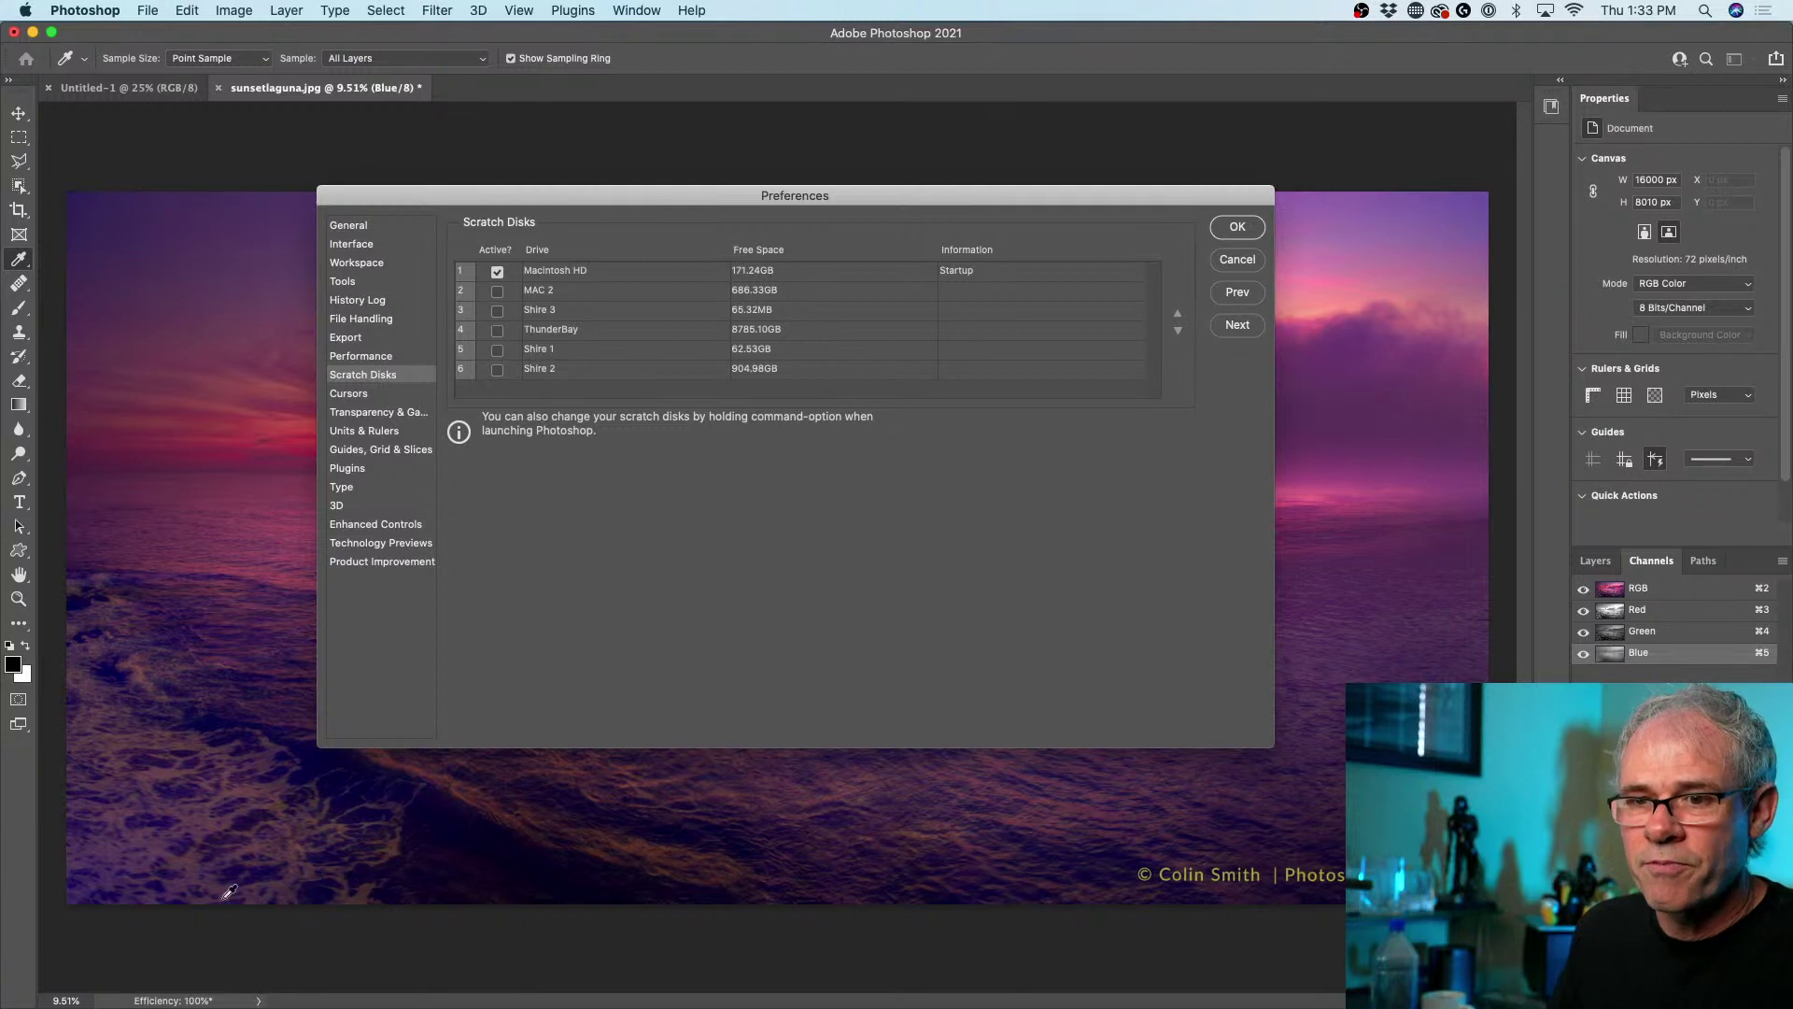
left_click(262, 1001)
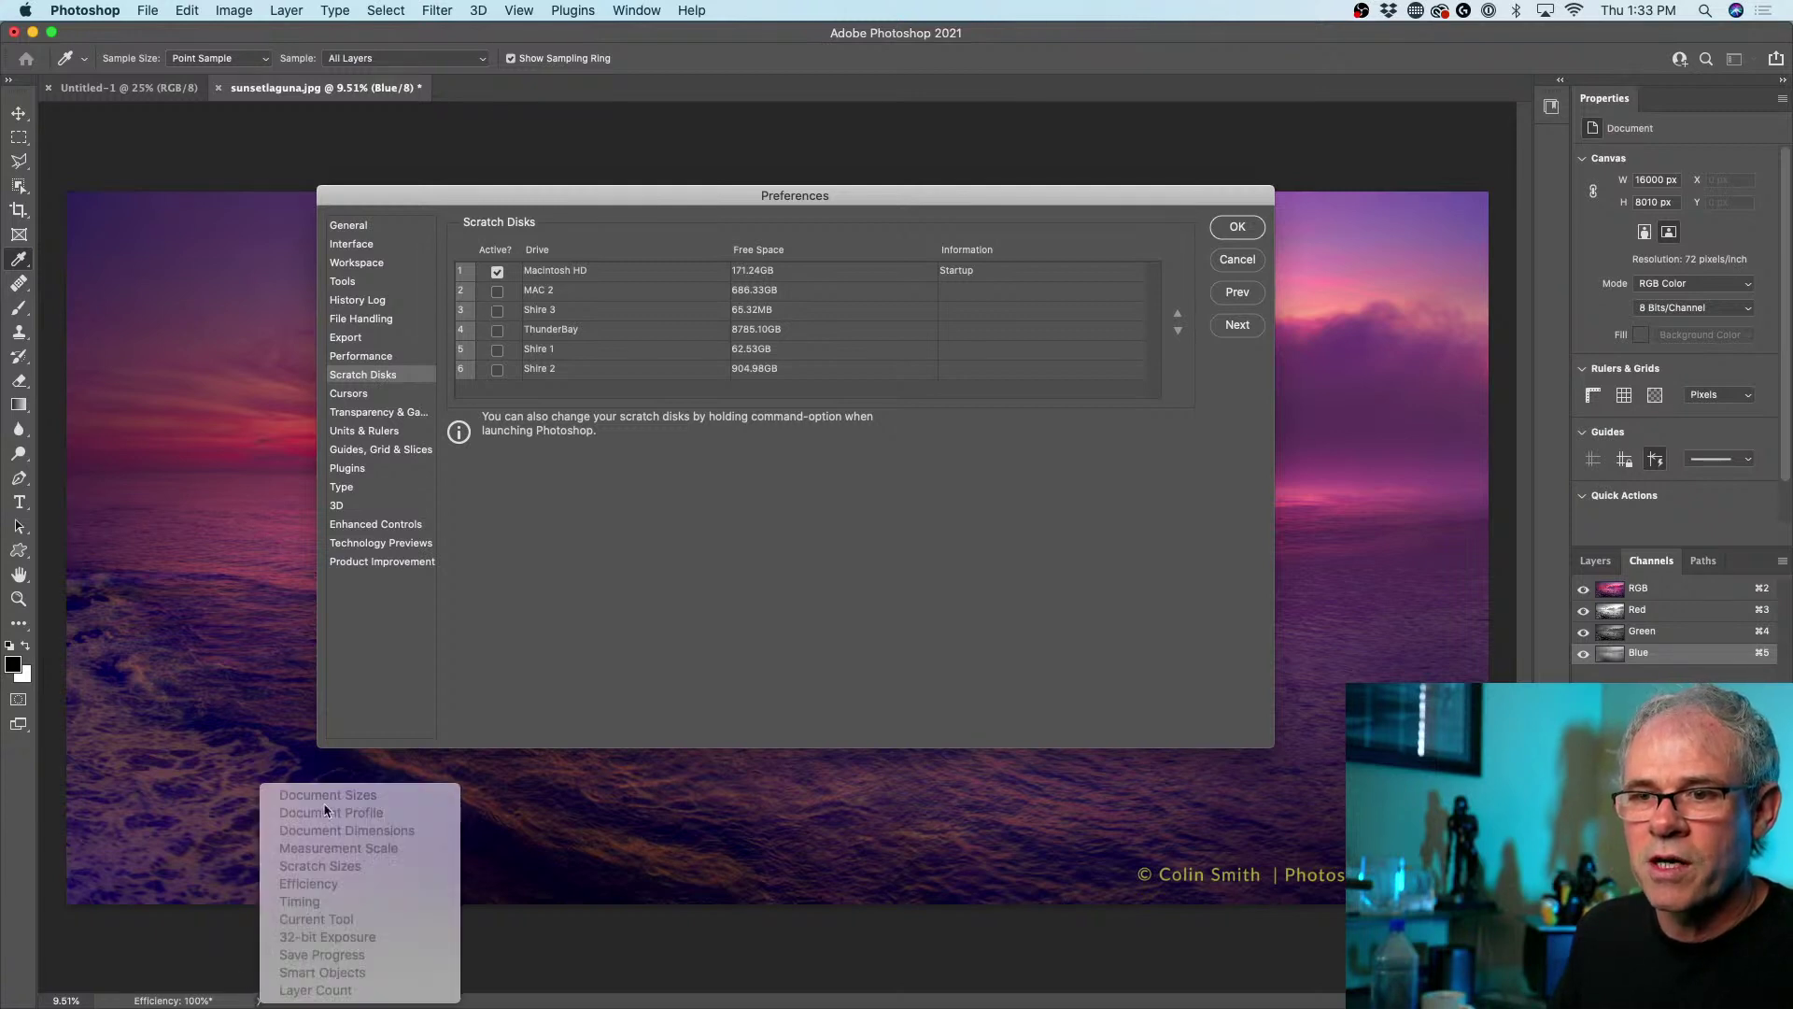
left_click(863, 494)
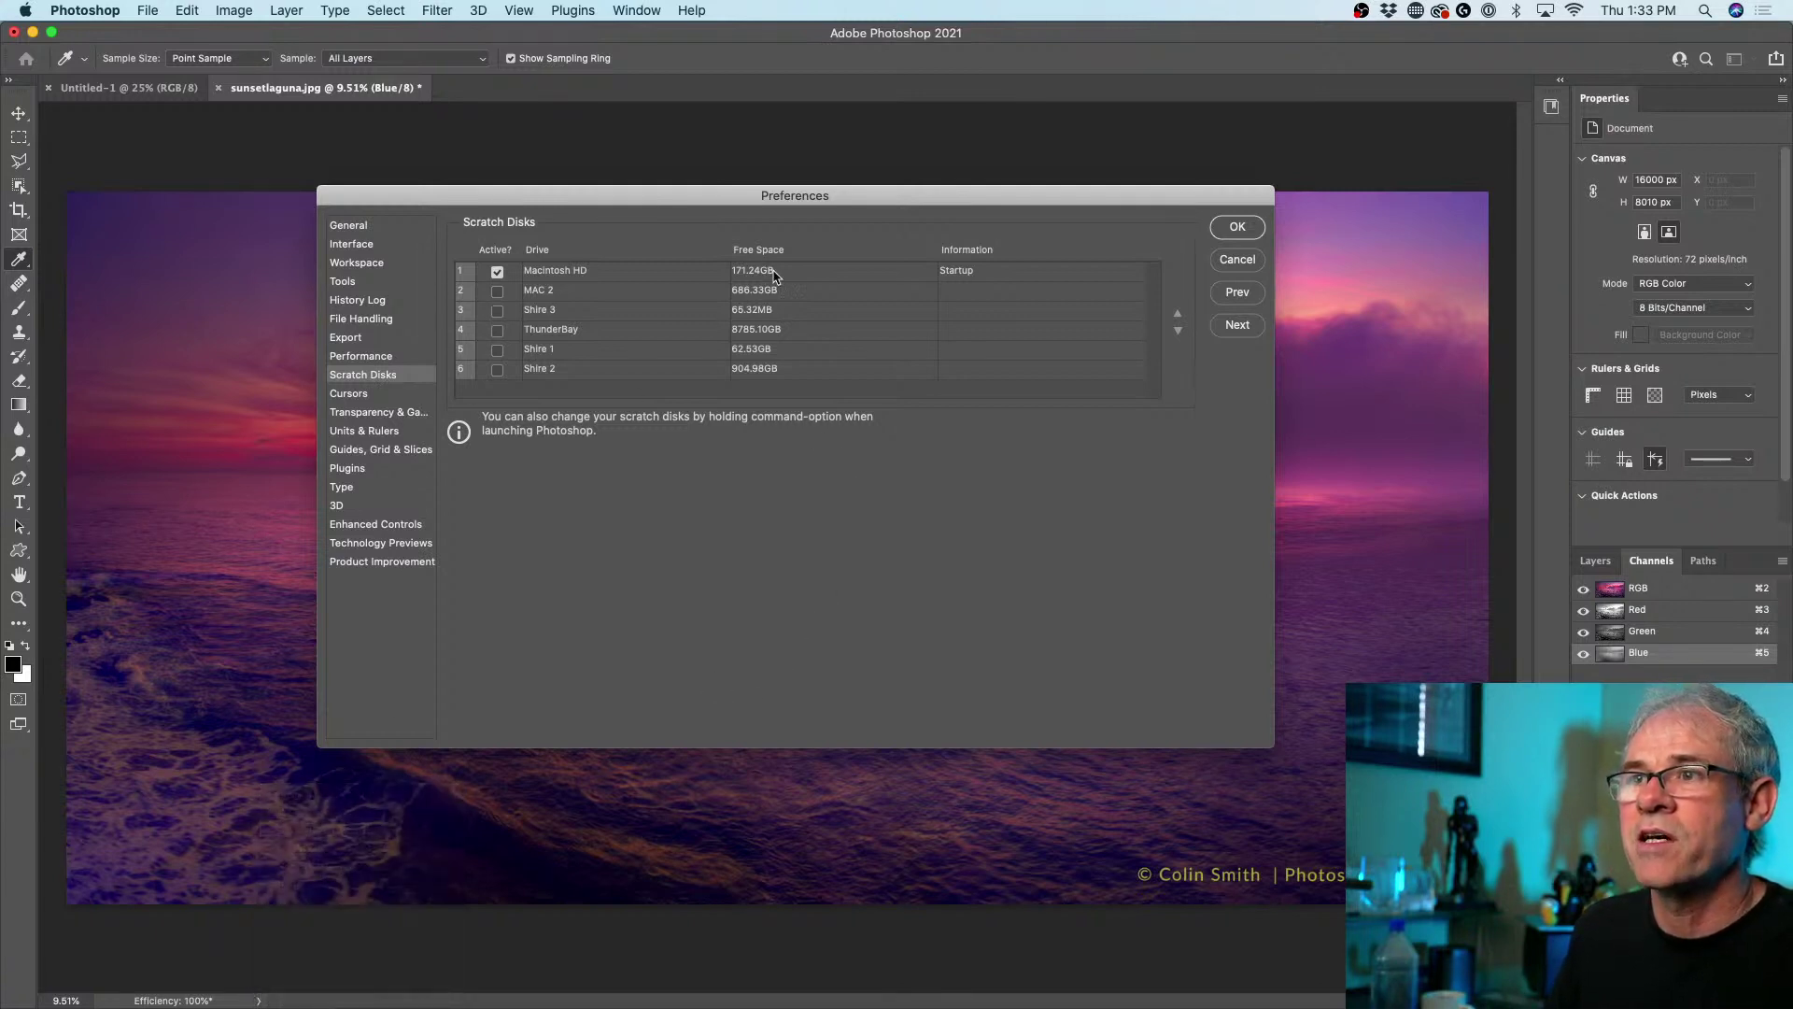
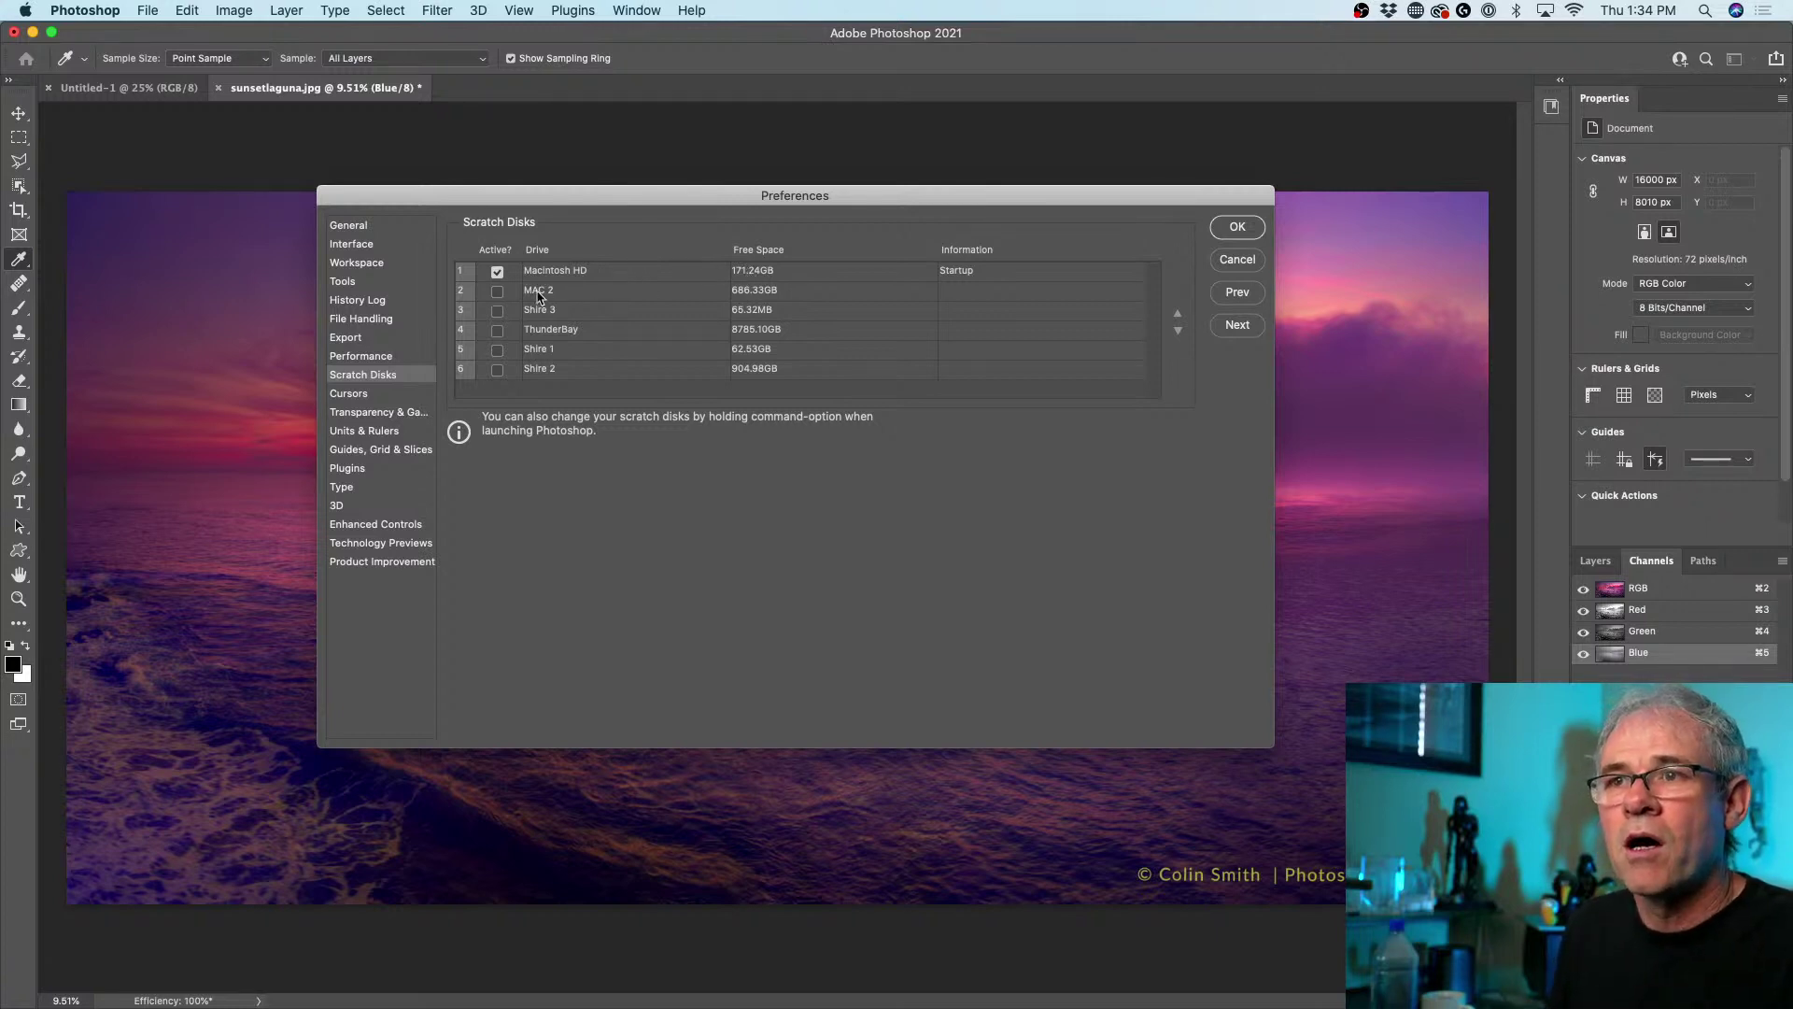
- Activate all listed drives as scratch disks: Macintosh HD, MAC 2, Shire 3, ThunderBay, Shire 1 and Shire 2
left_click(496, 294)
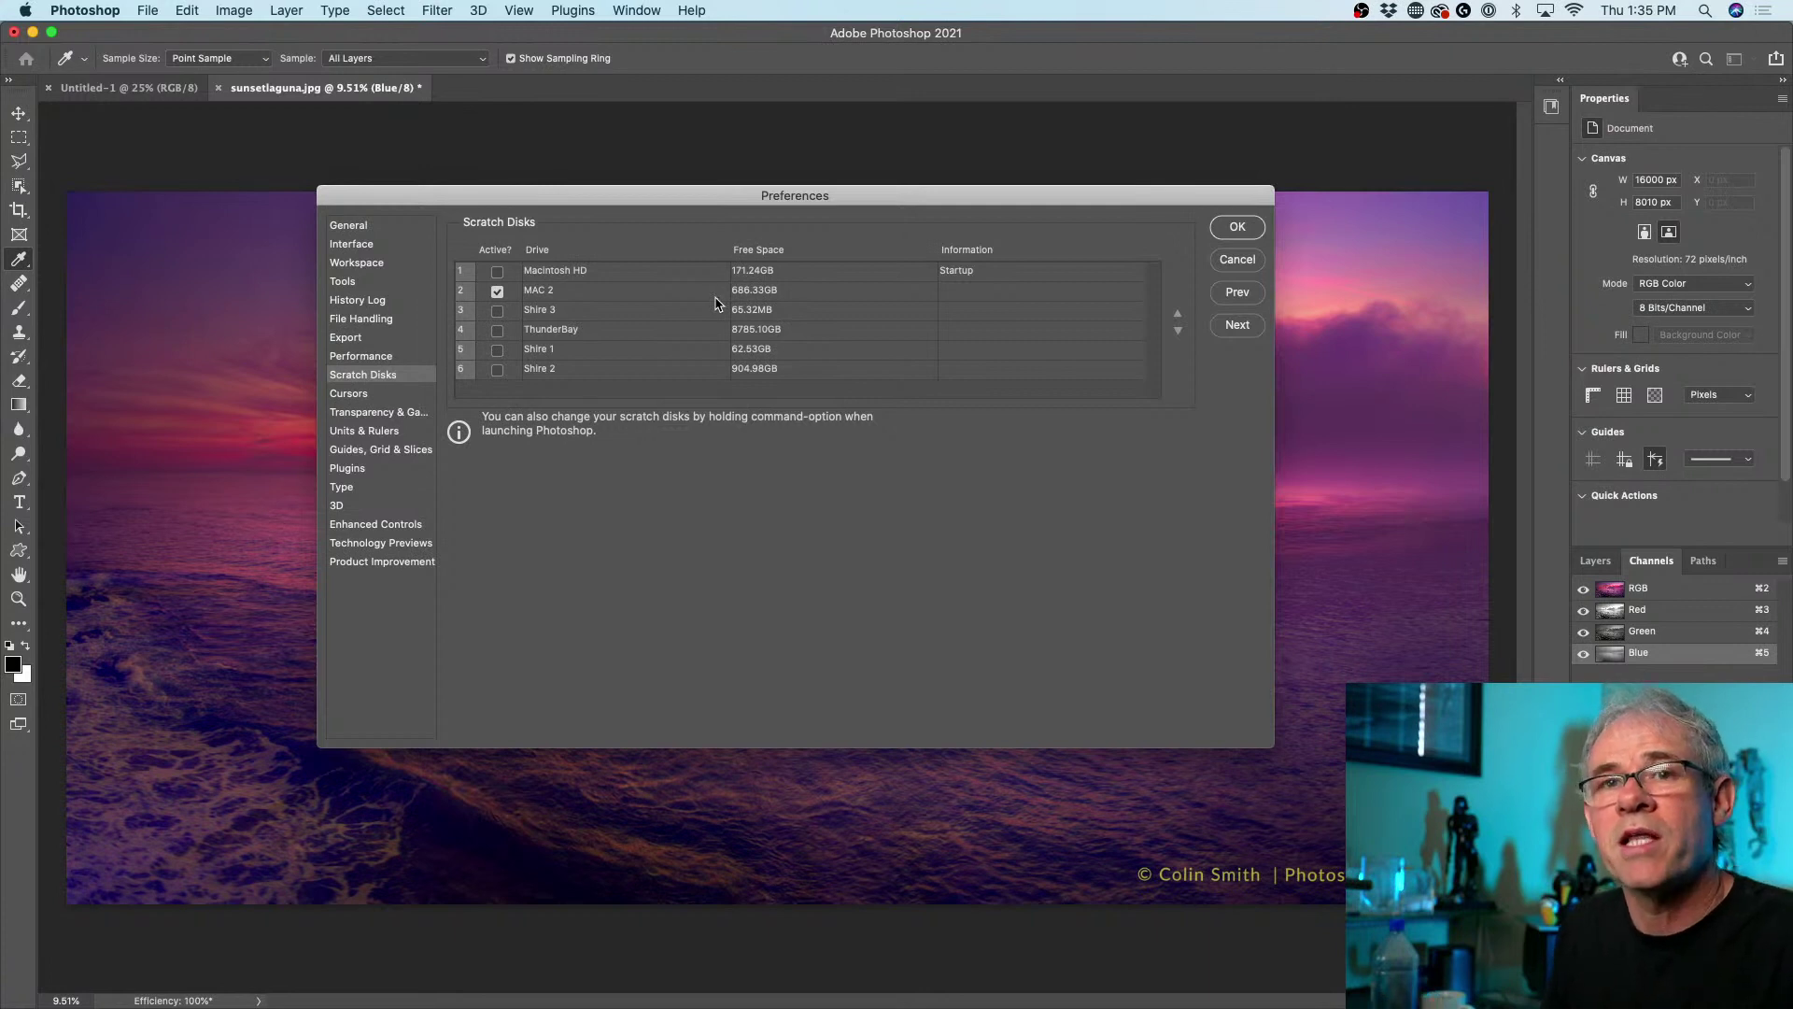
left_click(497, 272)
left_click(497, 311)
left_click(497, 330)
left_click(497, 350)
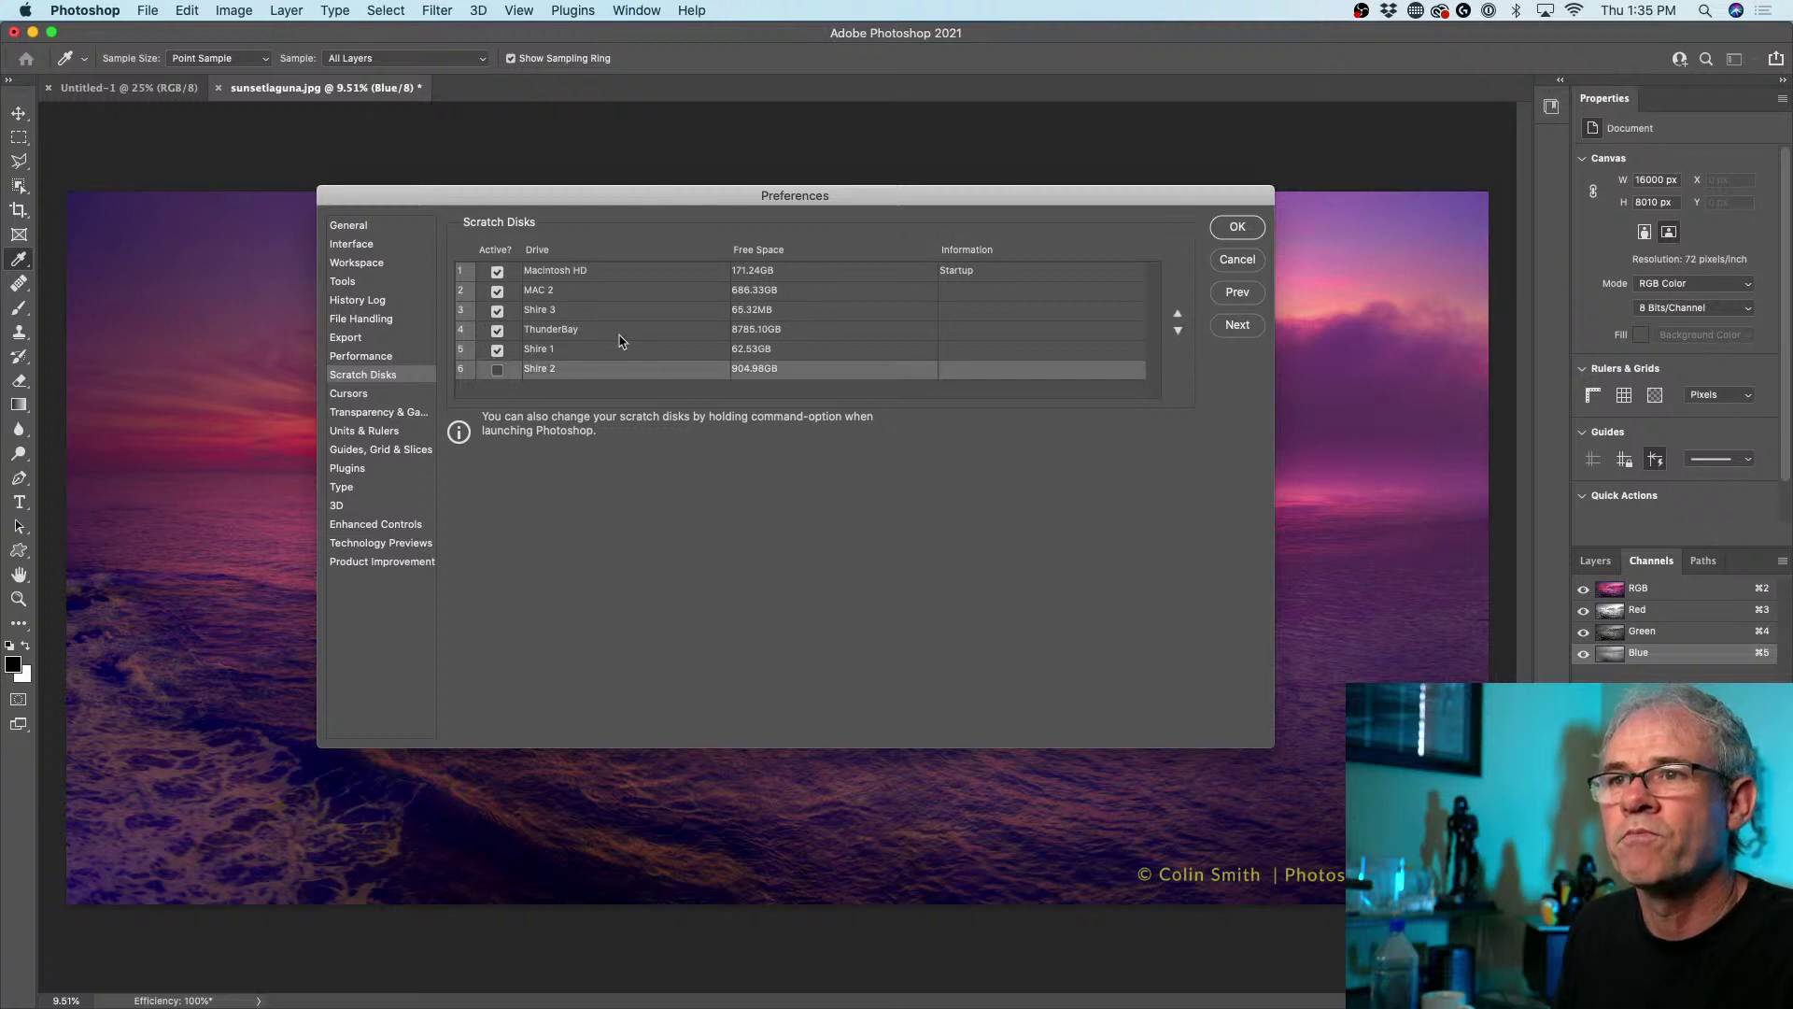
left_click(497, 370)
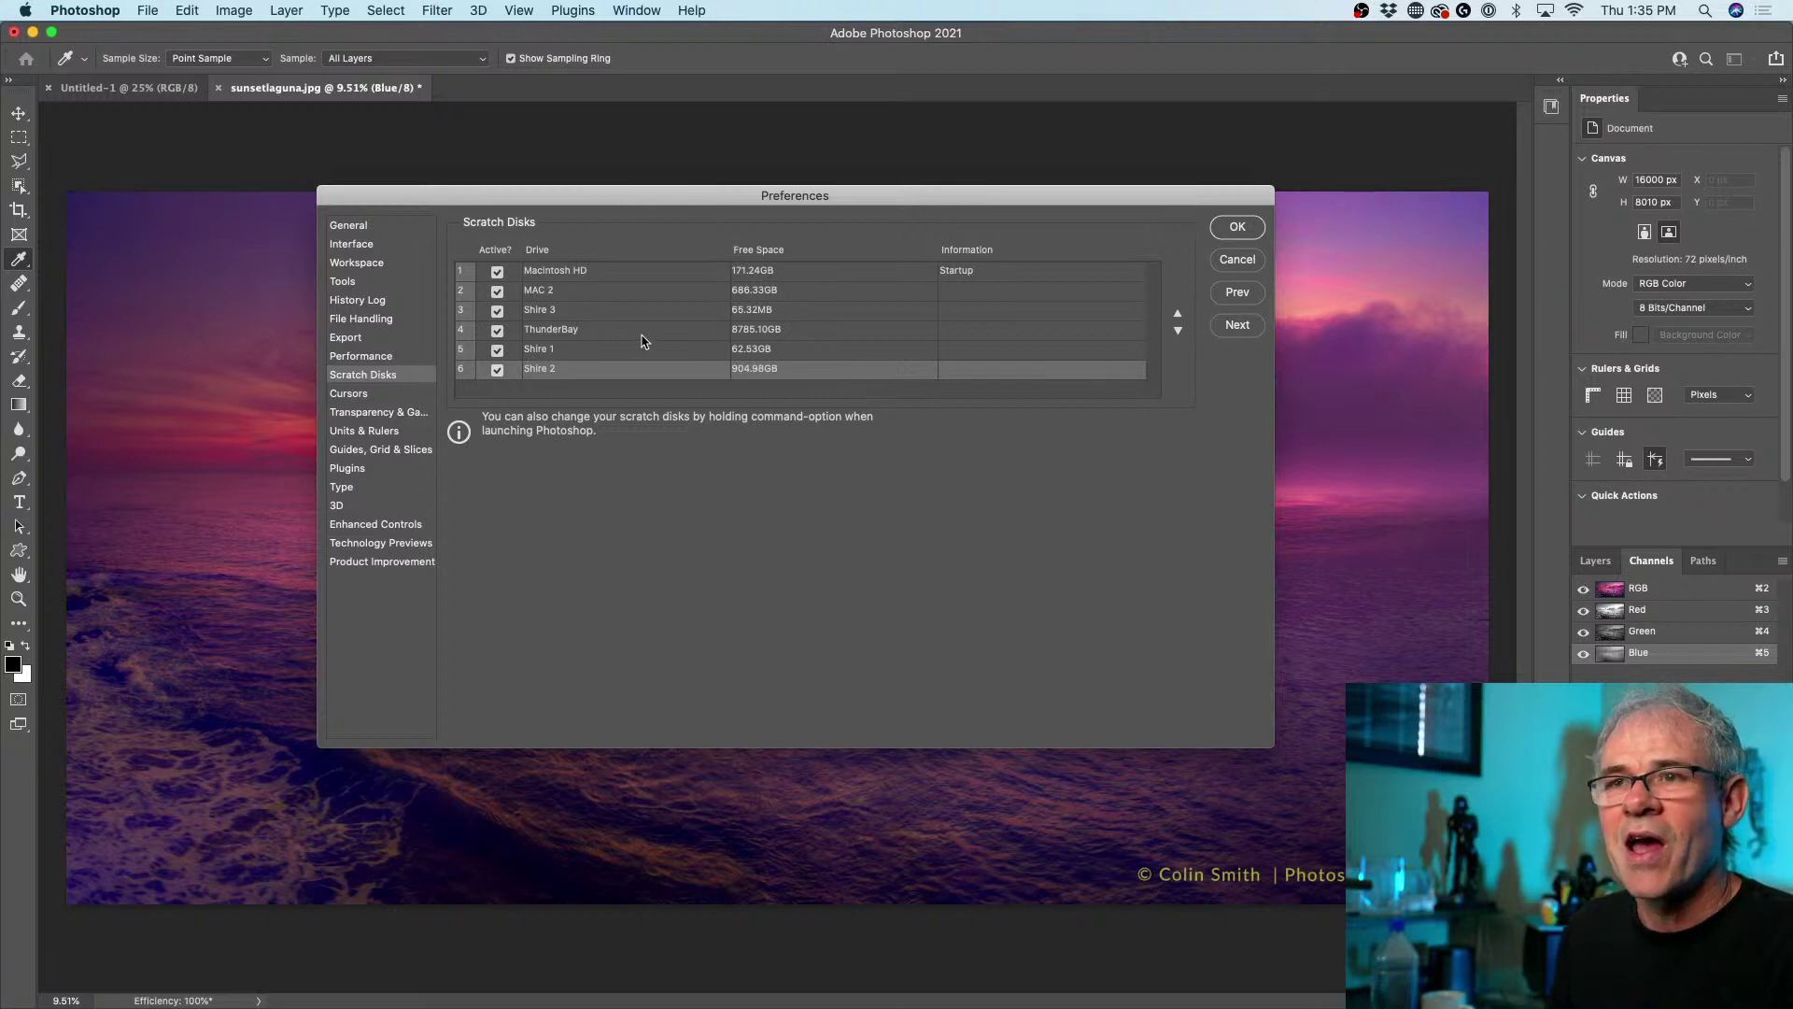
- Deactivate Shire 1, Shire 2, Shire 3 and ThunderBay, keeping only Macintosh HD and MAC 2 as active scratch disks
left_click(497, 369)
left_click(497, 350)
left_click(497, 330)
left_click(498, 311)
left_click(497, 291)
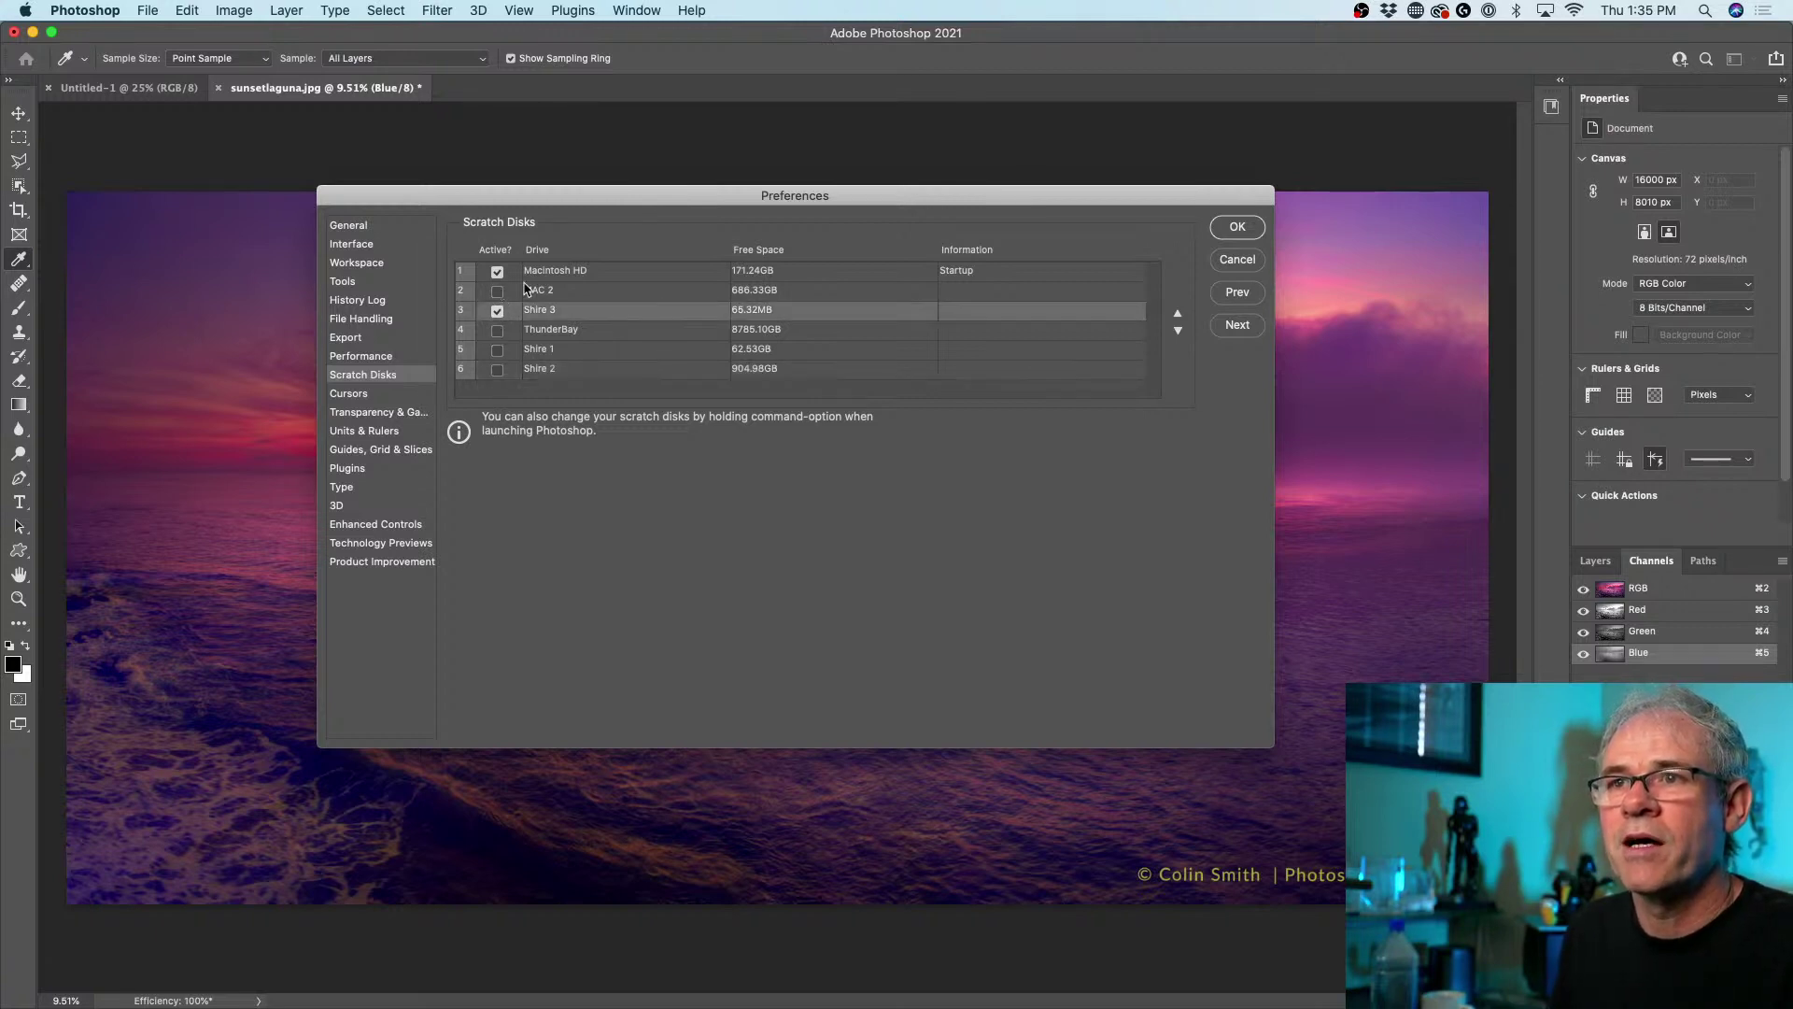
left_click(497, 312)
left_click(498, 291)
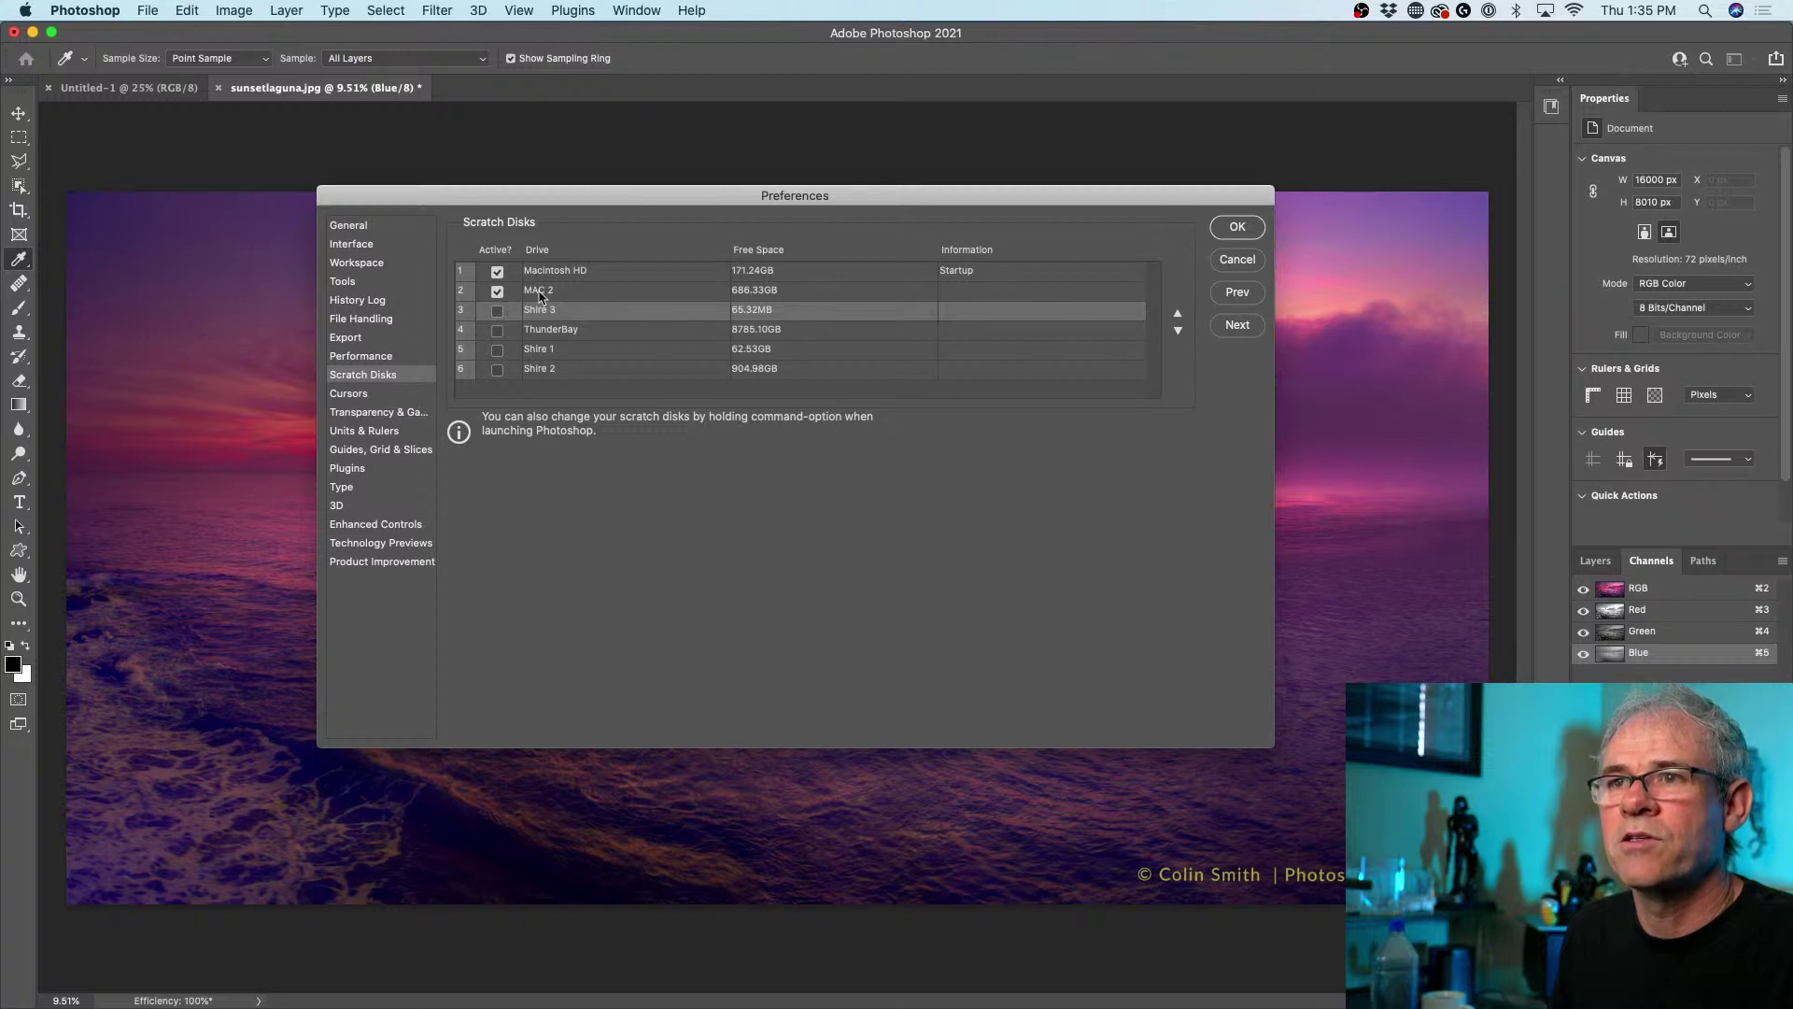
- Rank MAC 2 above Macintosh HD as the first scratch disk
left_click(1178, 314)
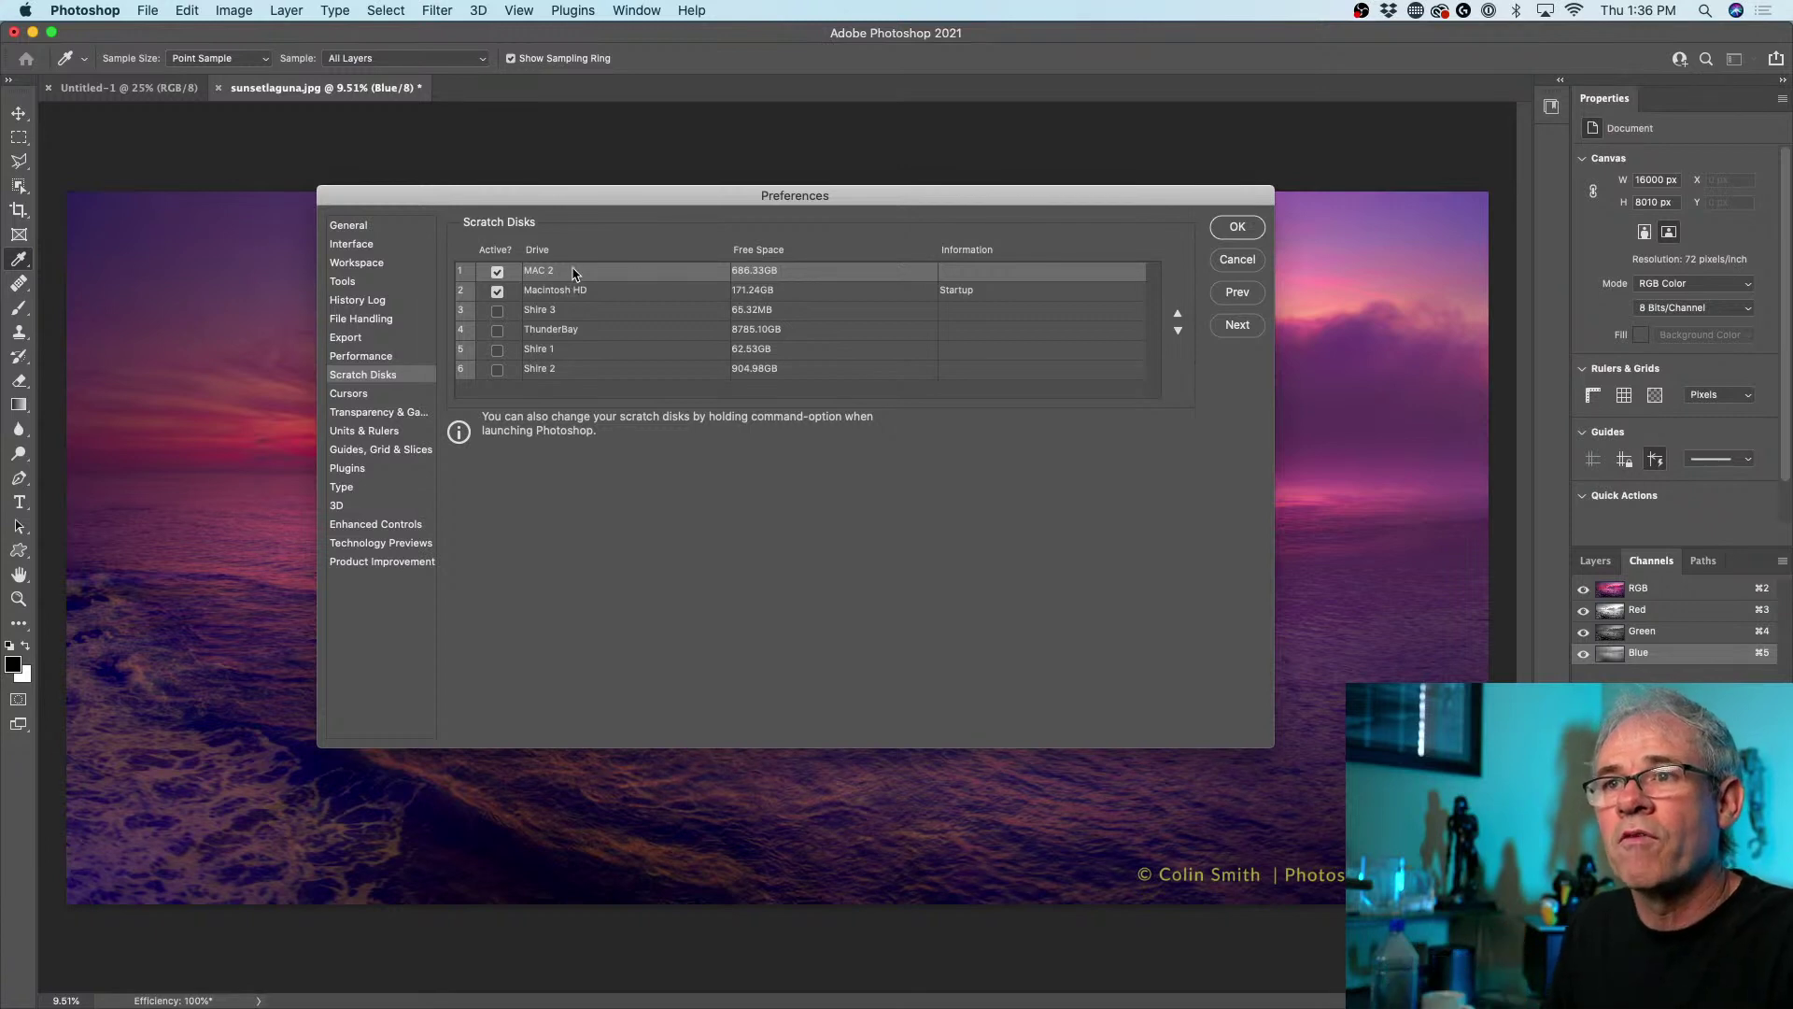
left_click(1178, 330)
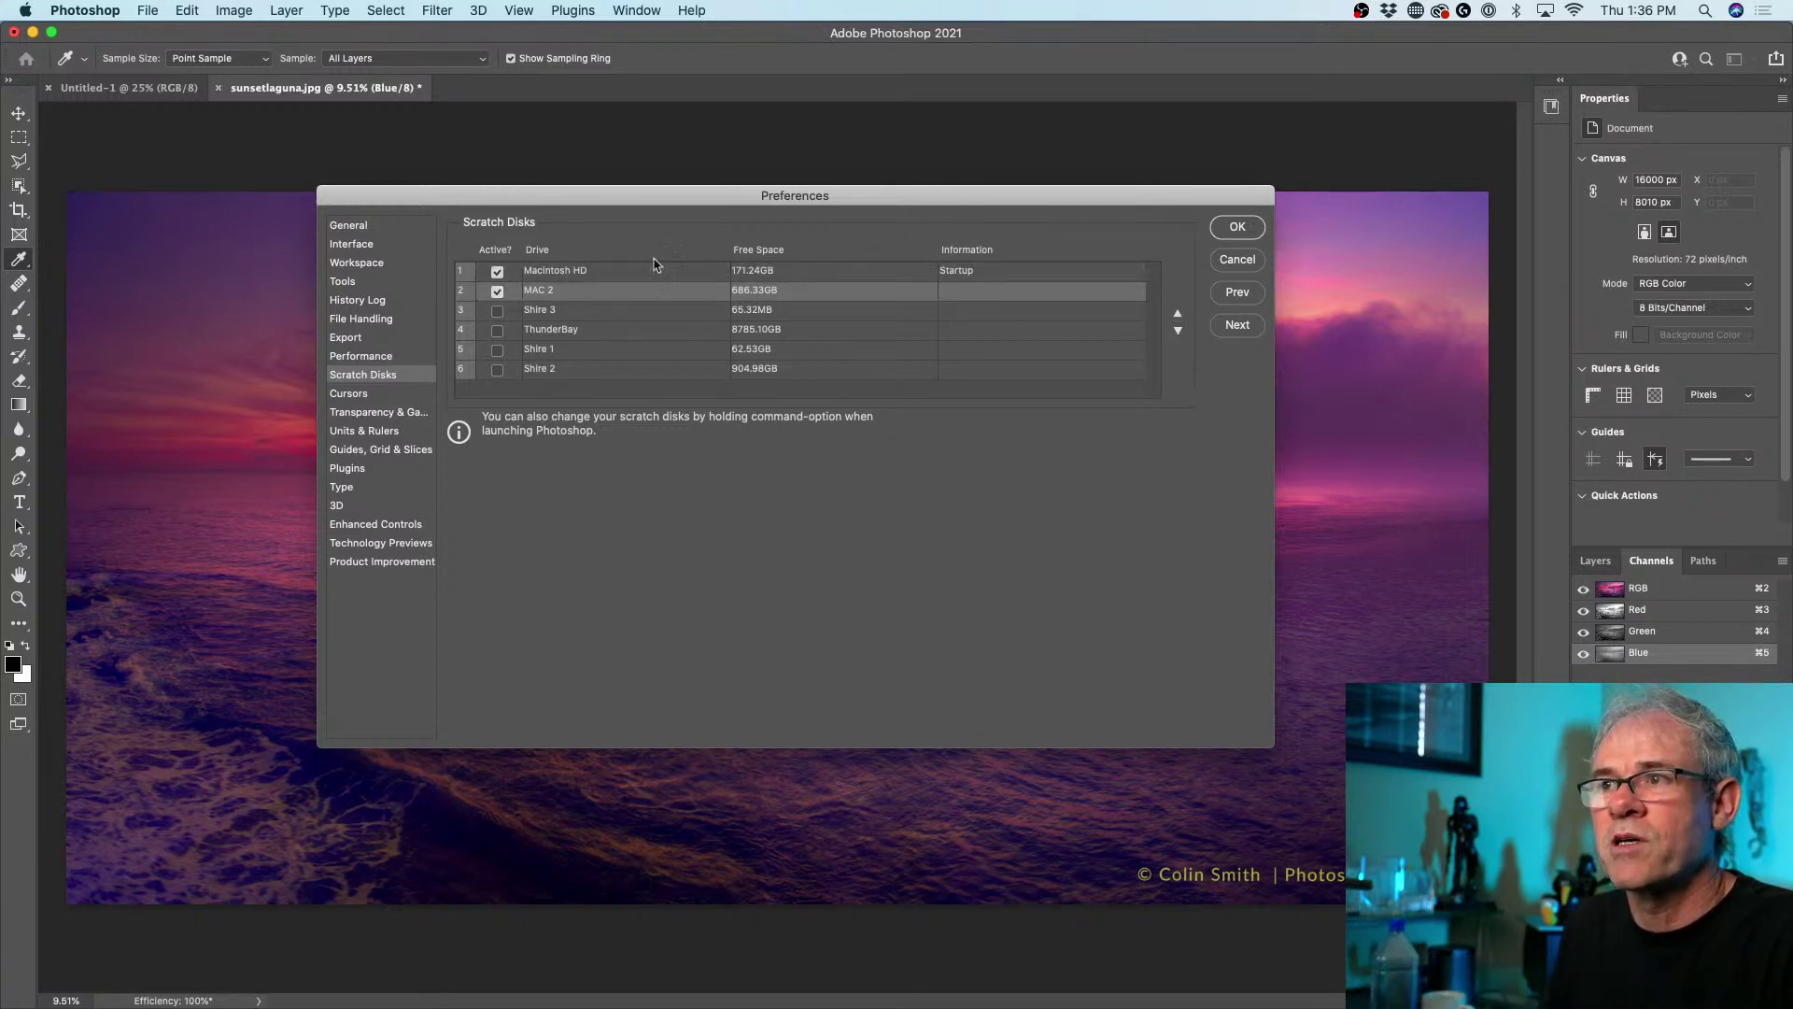
left_click(1177, 314)
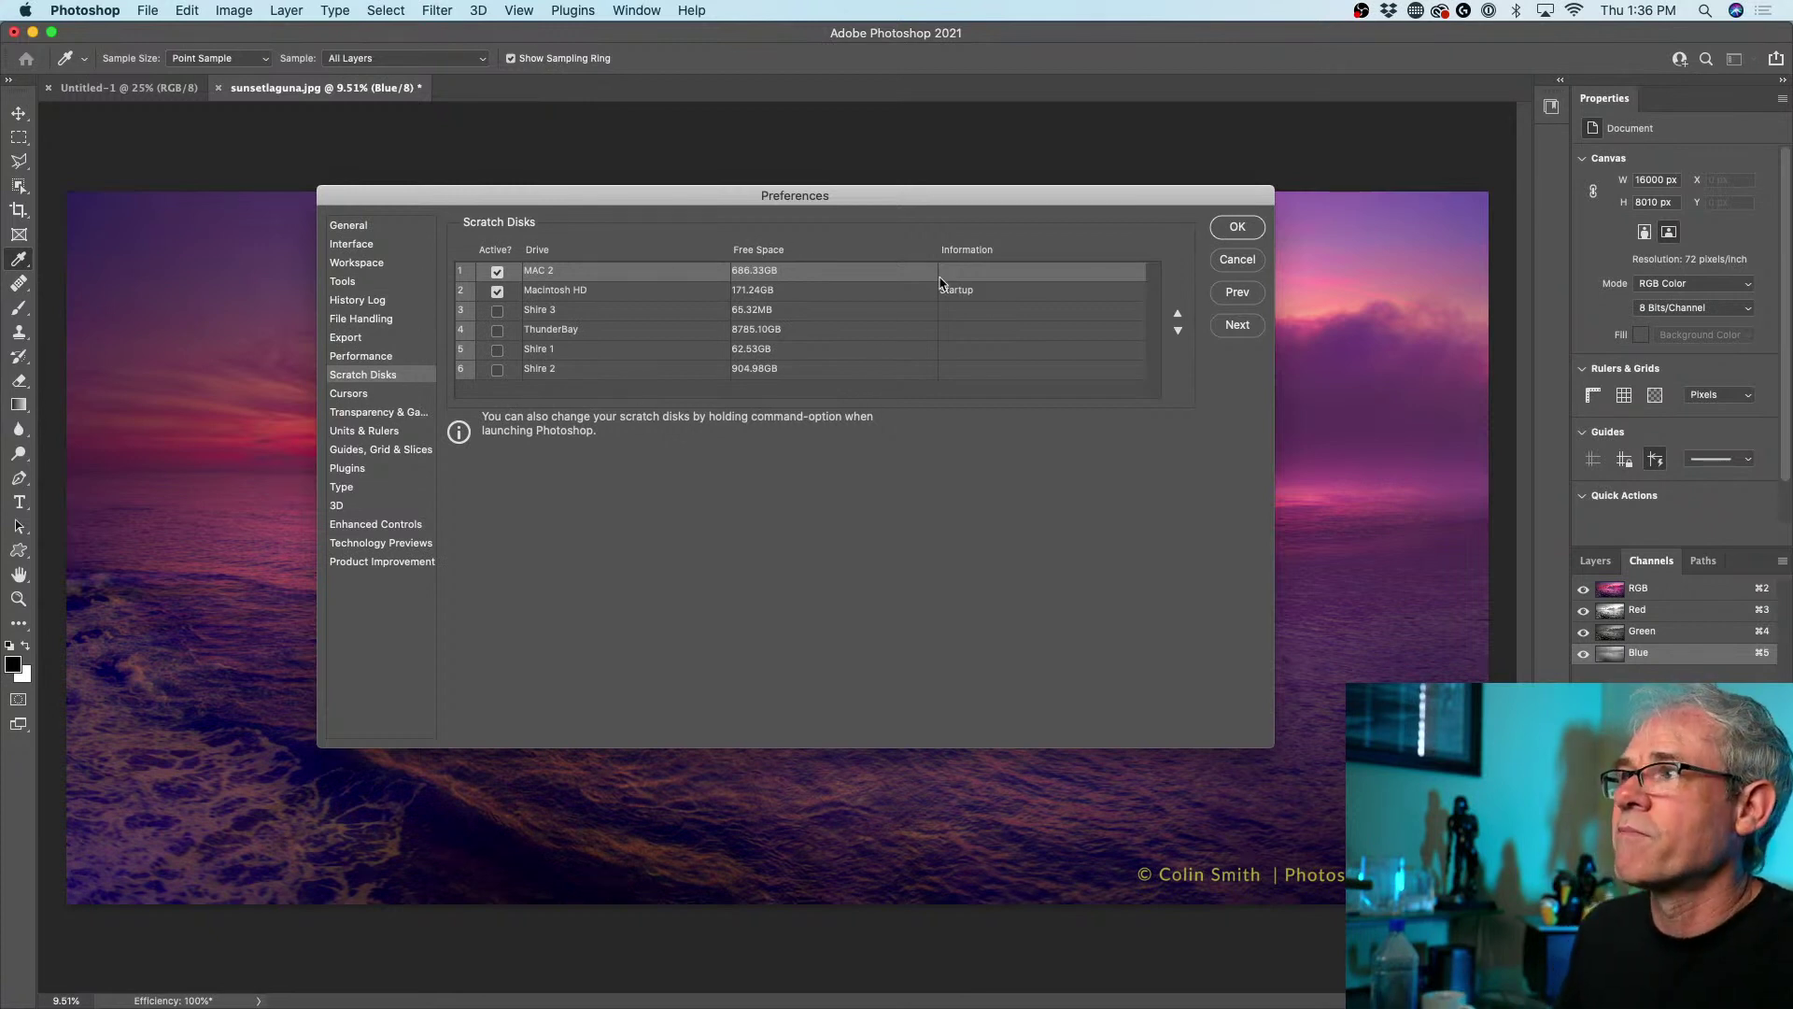
- Reposition the Preferences dialog and review the Units & Rulers, Guides, Grid & Slices, Plugins, Type and Technology Previews pages
left_click_drag(600, 207, 528, 202)
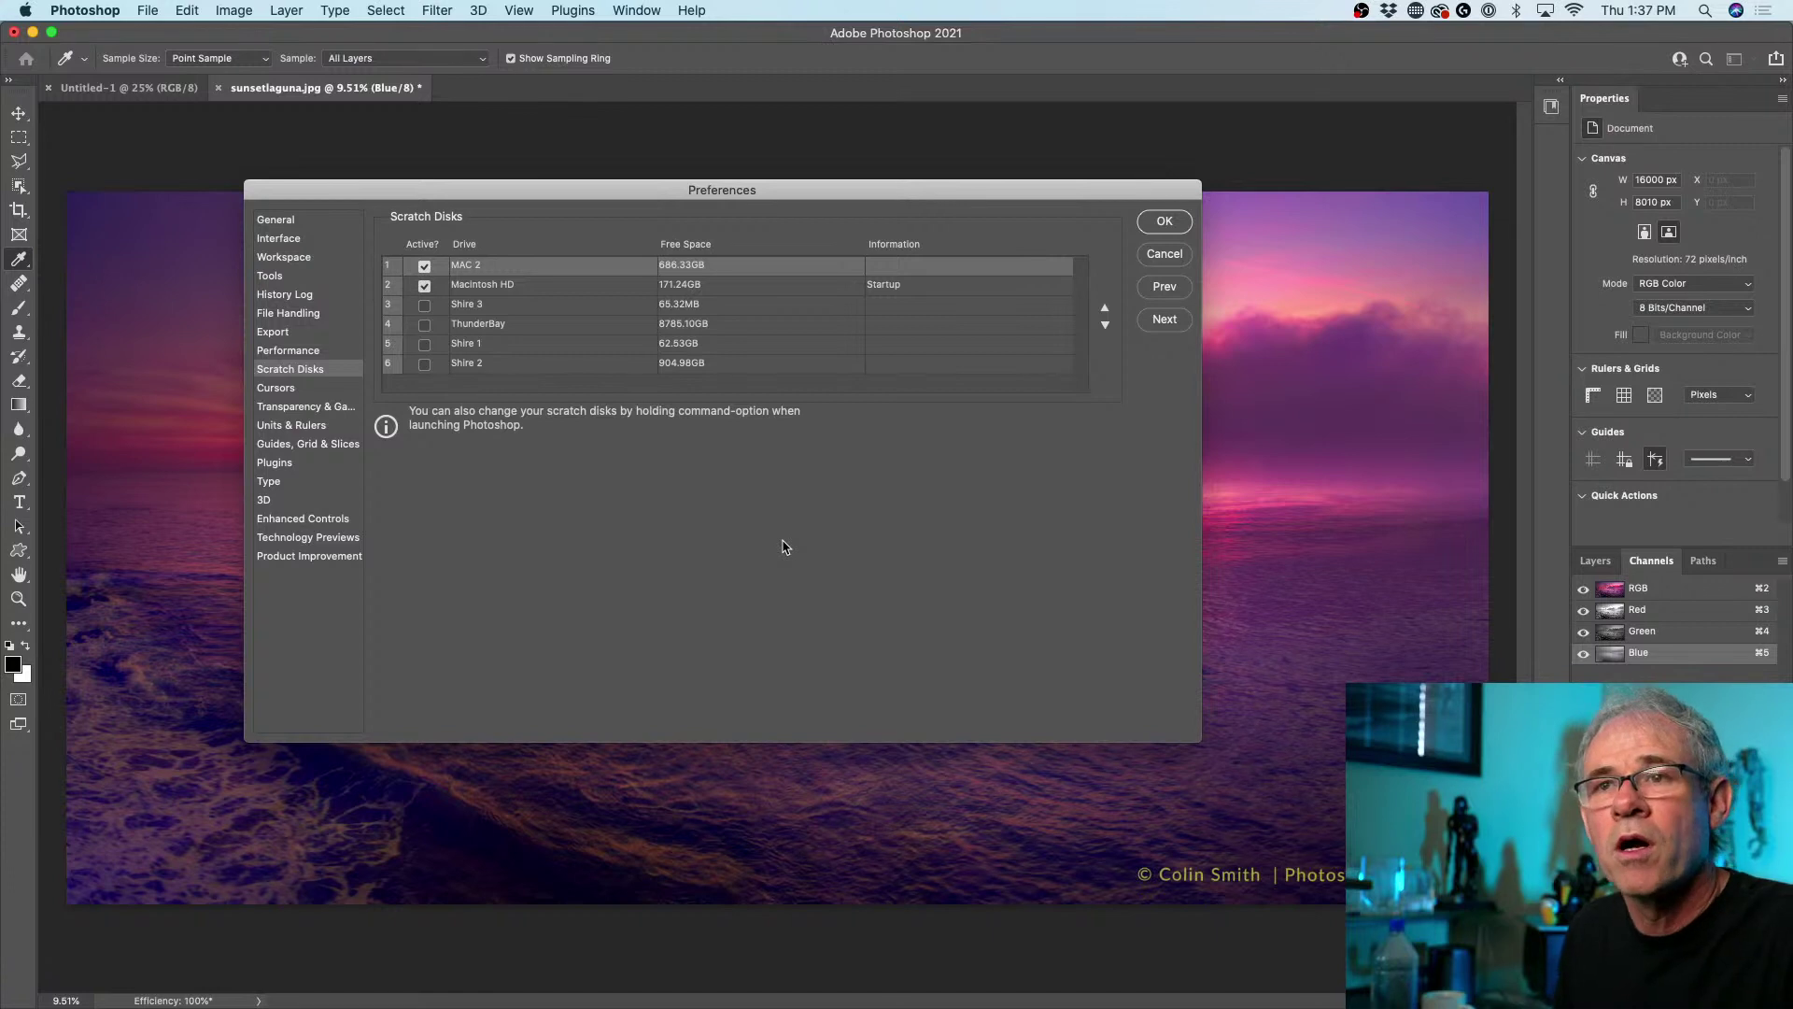
left_click_drag(483, 193, 483, 175)
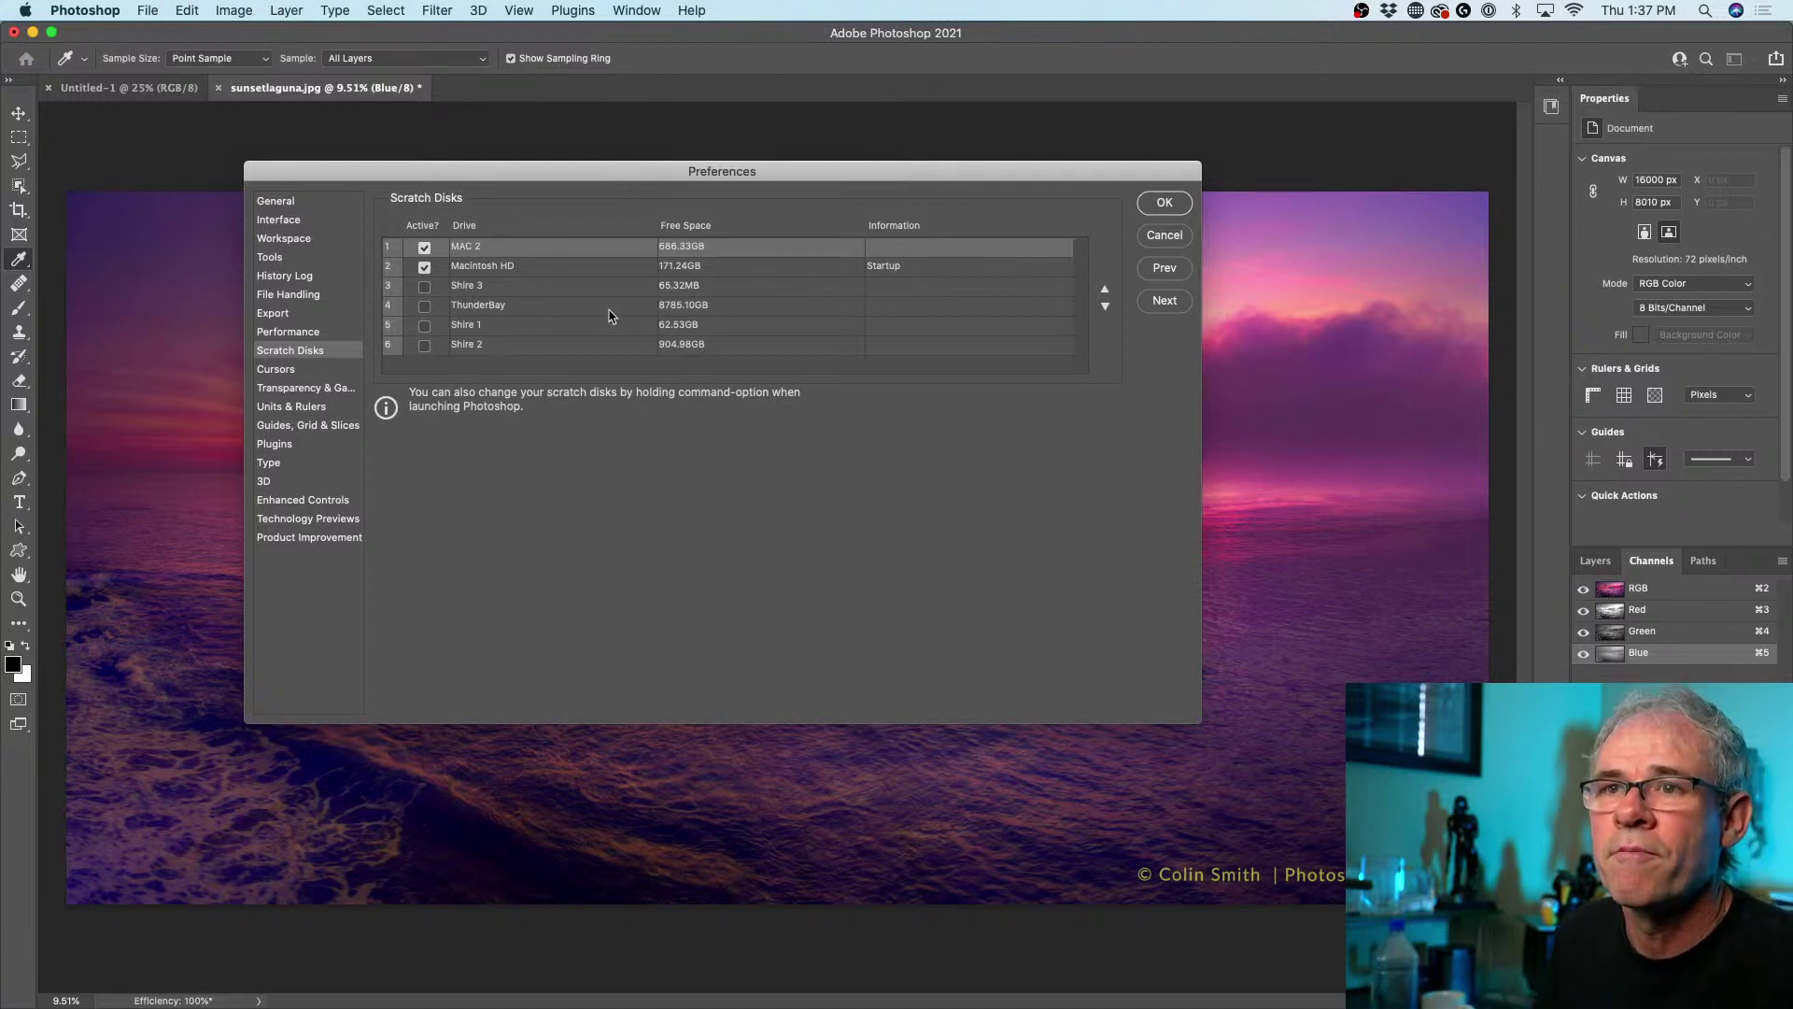
left_click(311, 407)
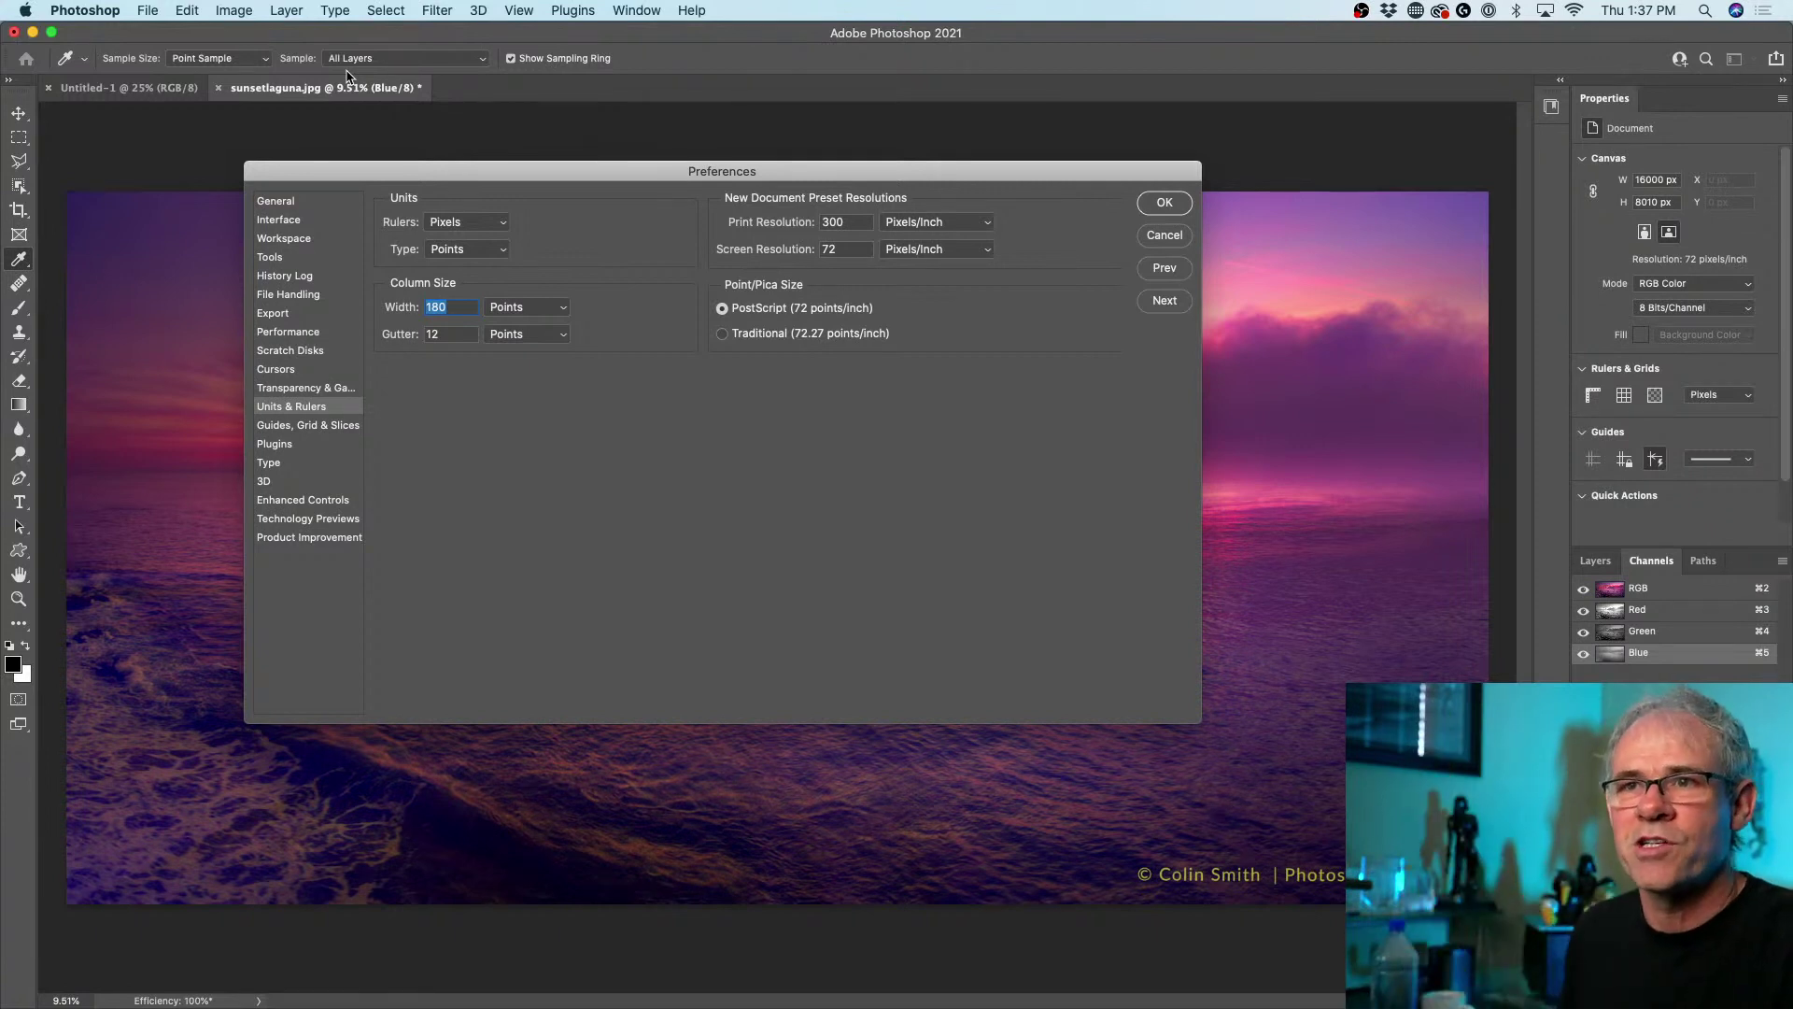
left_click(310, 426)
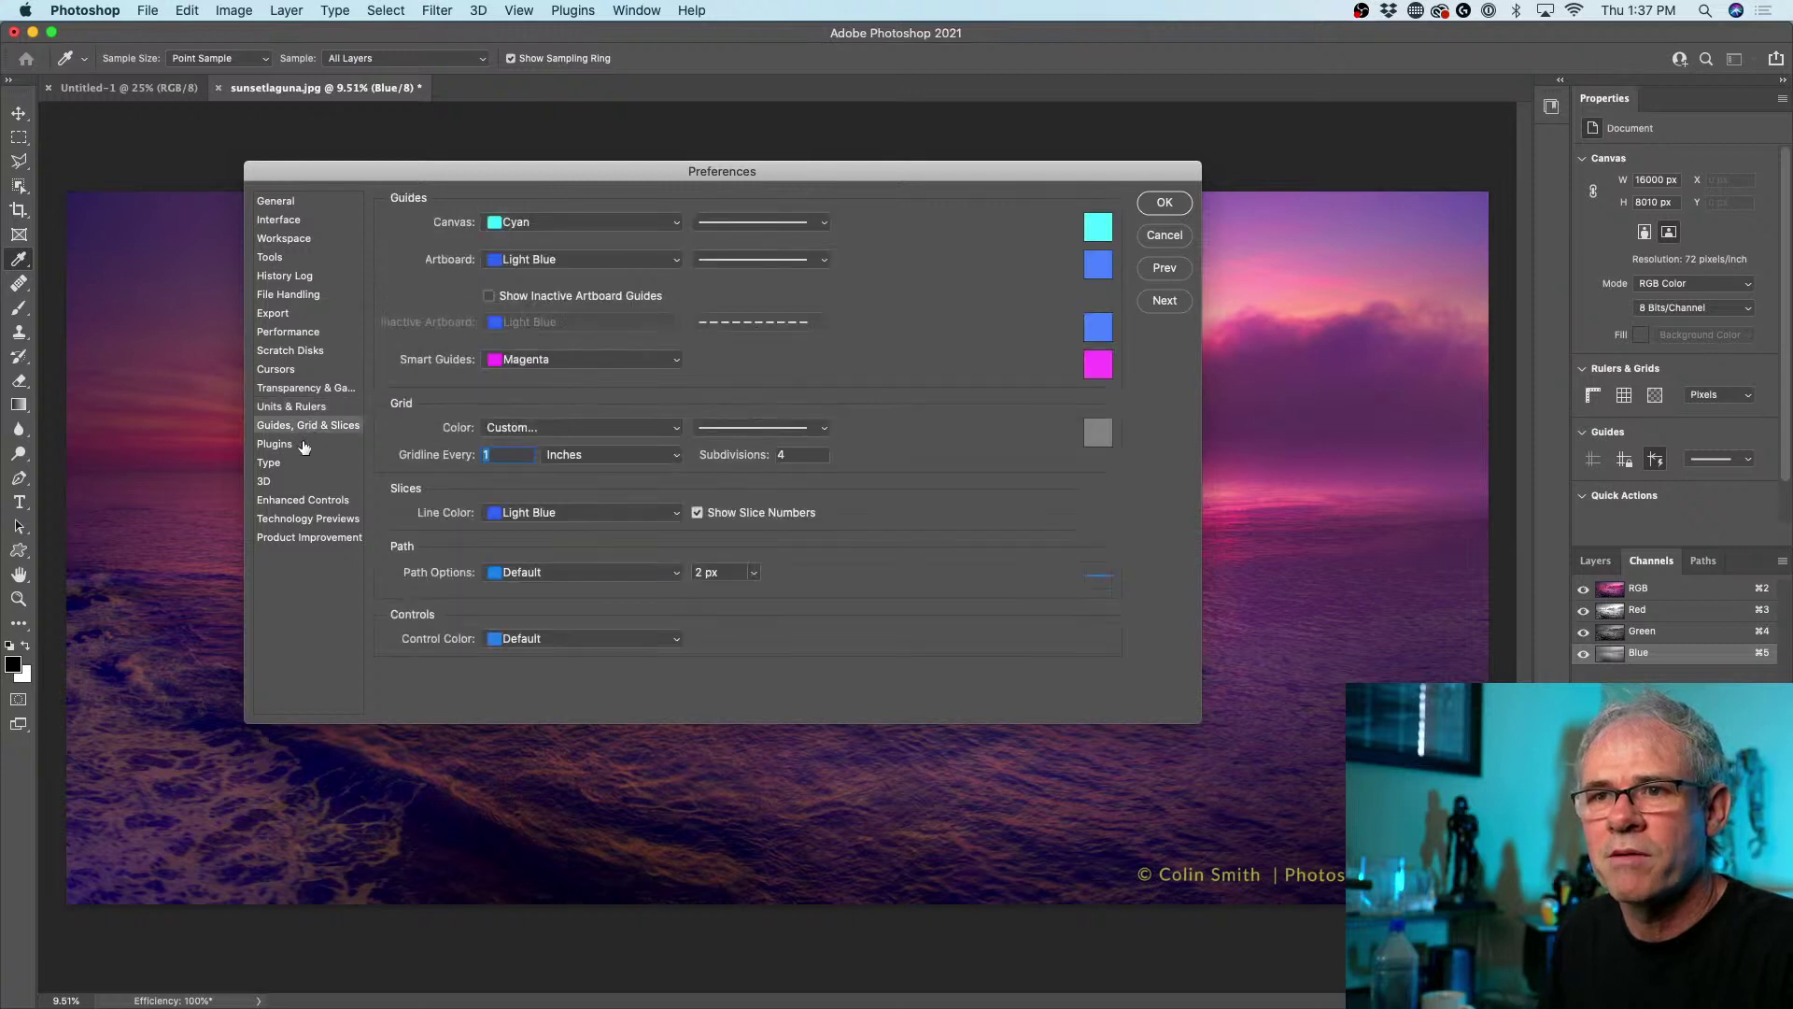
left_click(304, 446)
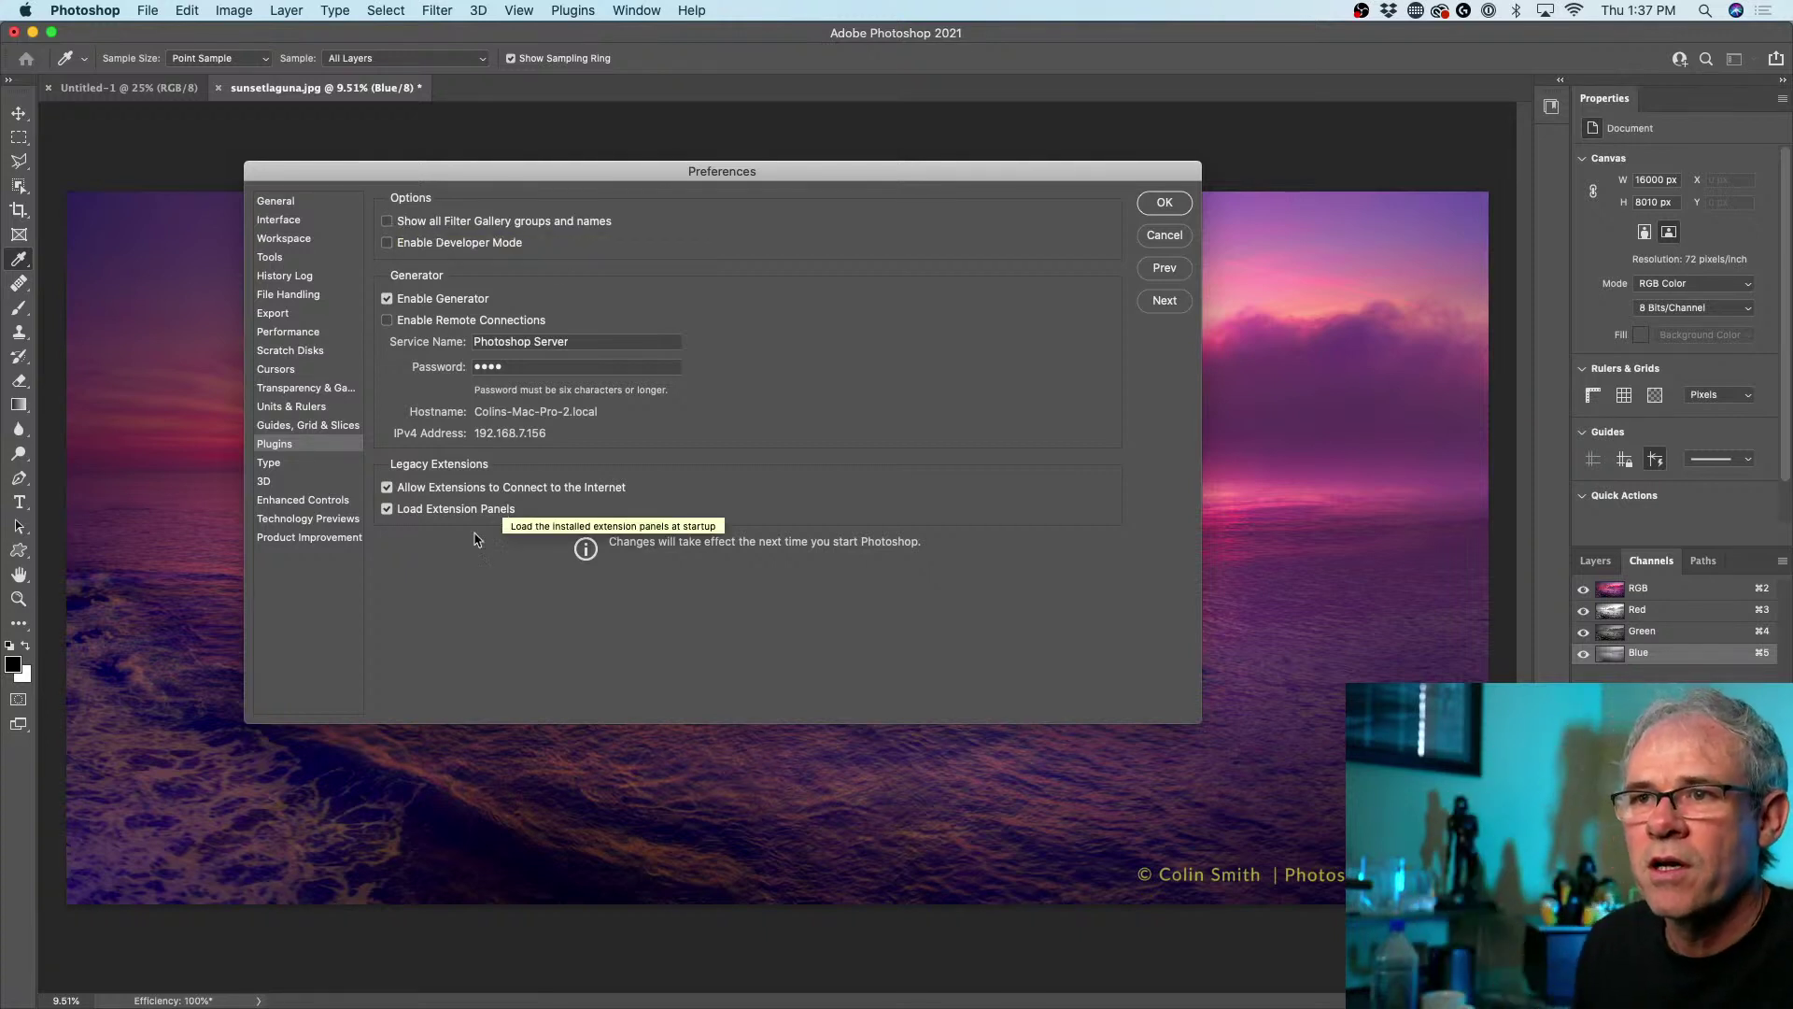
left_click(304, 464)
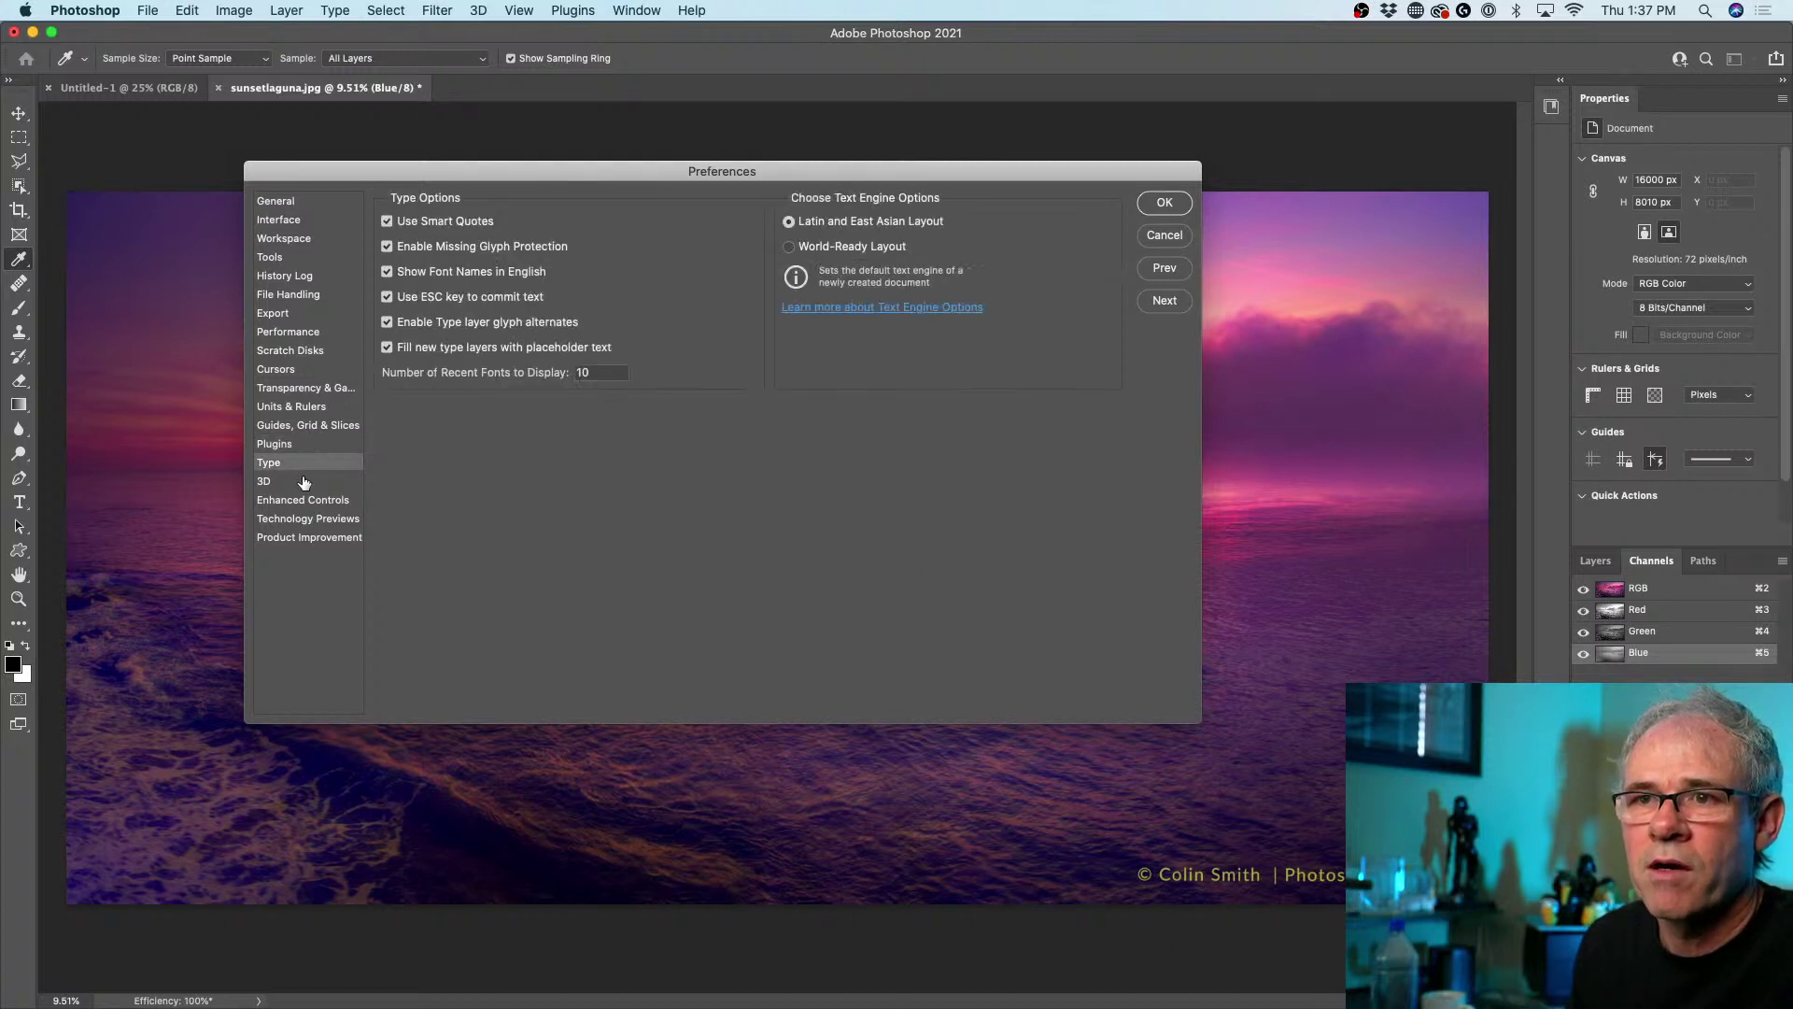
left_click(297, 520)
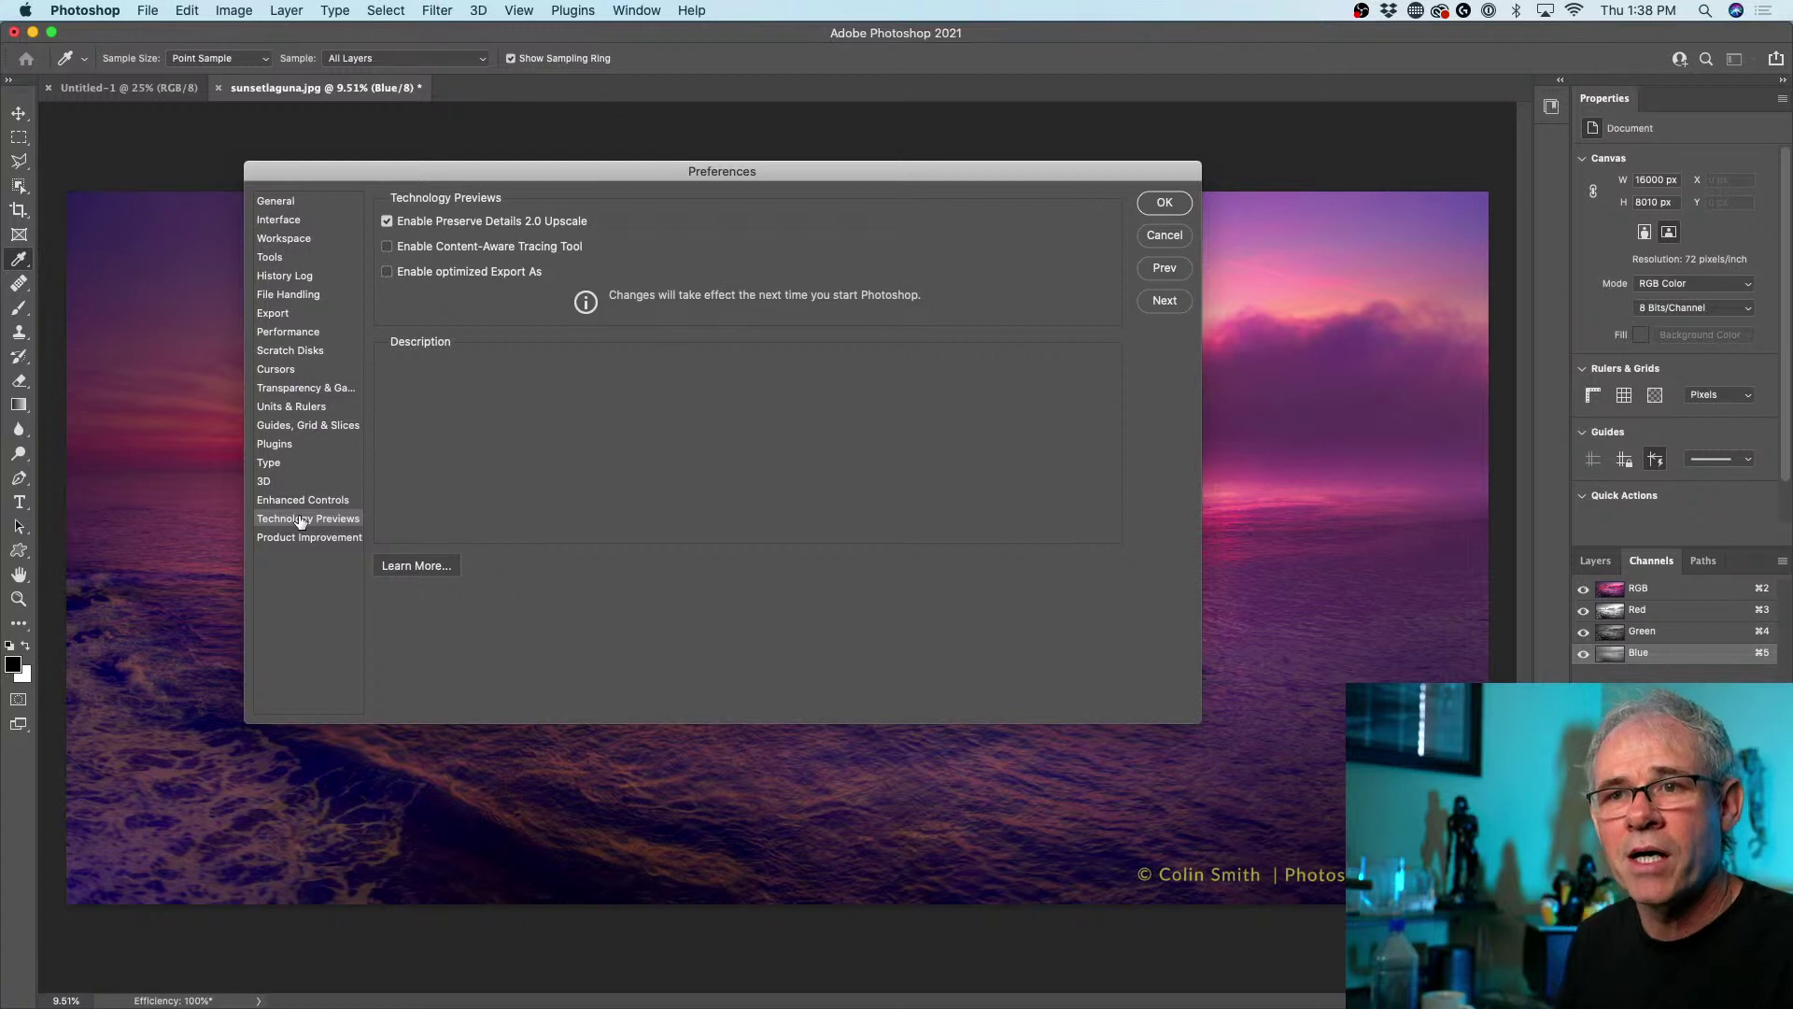
mouse_move(493, 253)
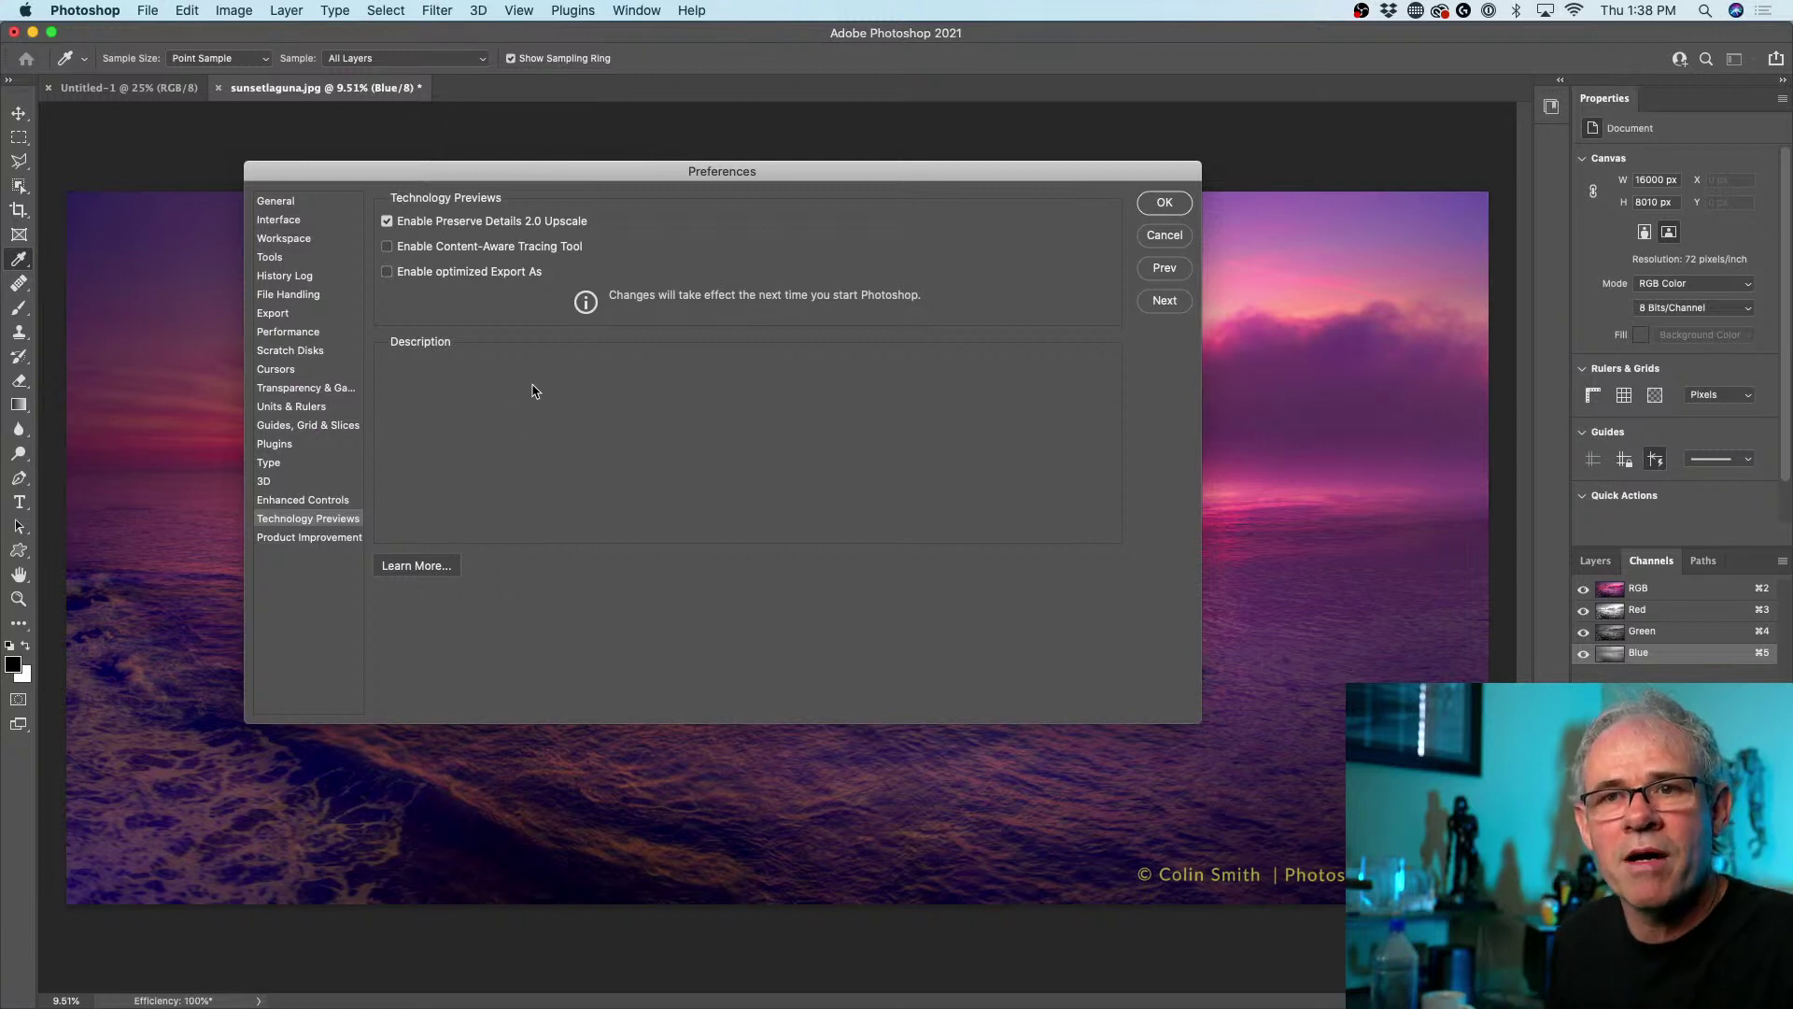
- Opt in to the Photoshop Improvement Program in the Product Improvement preferences
left_click(311, 540)
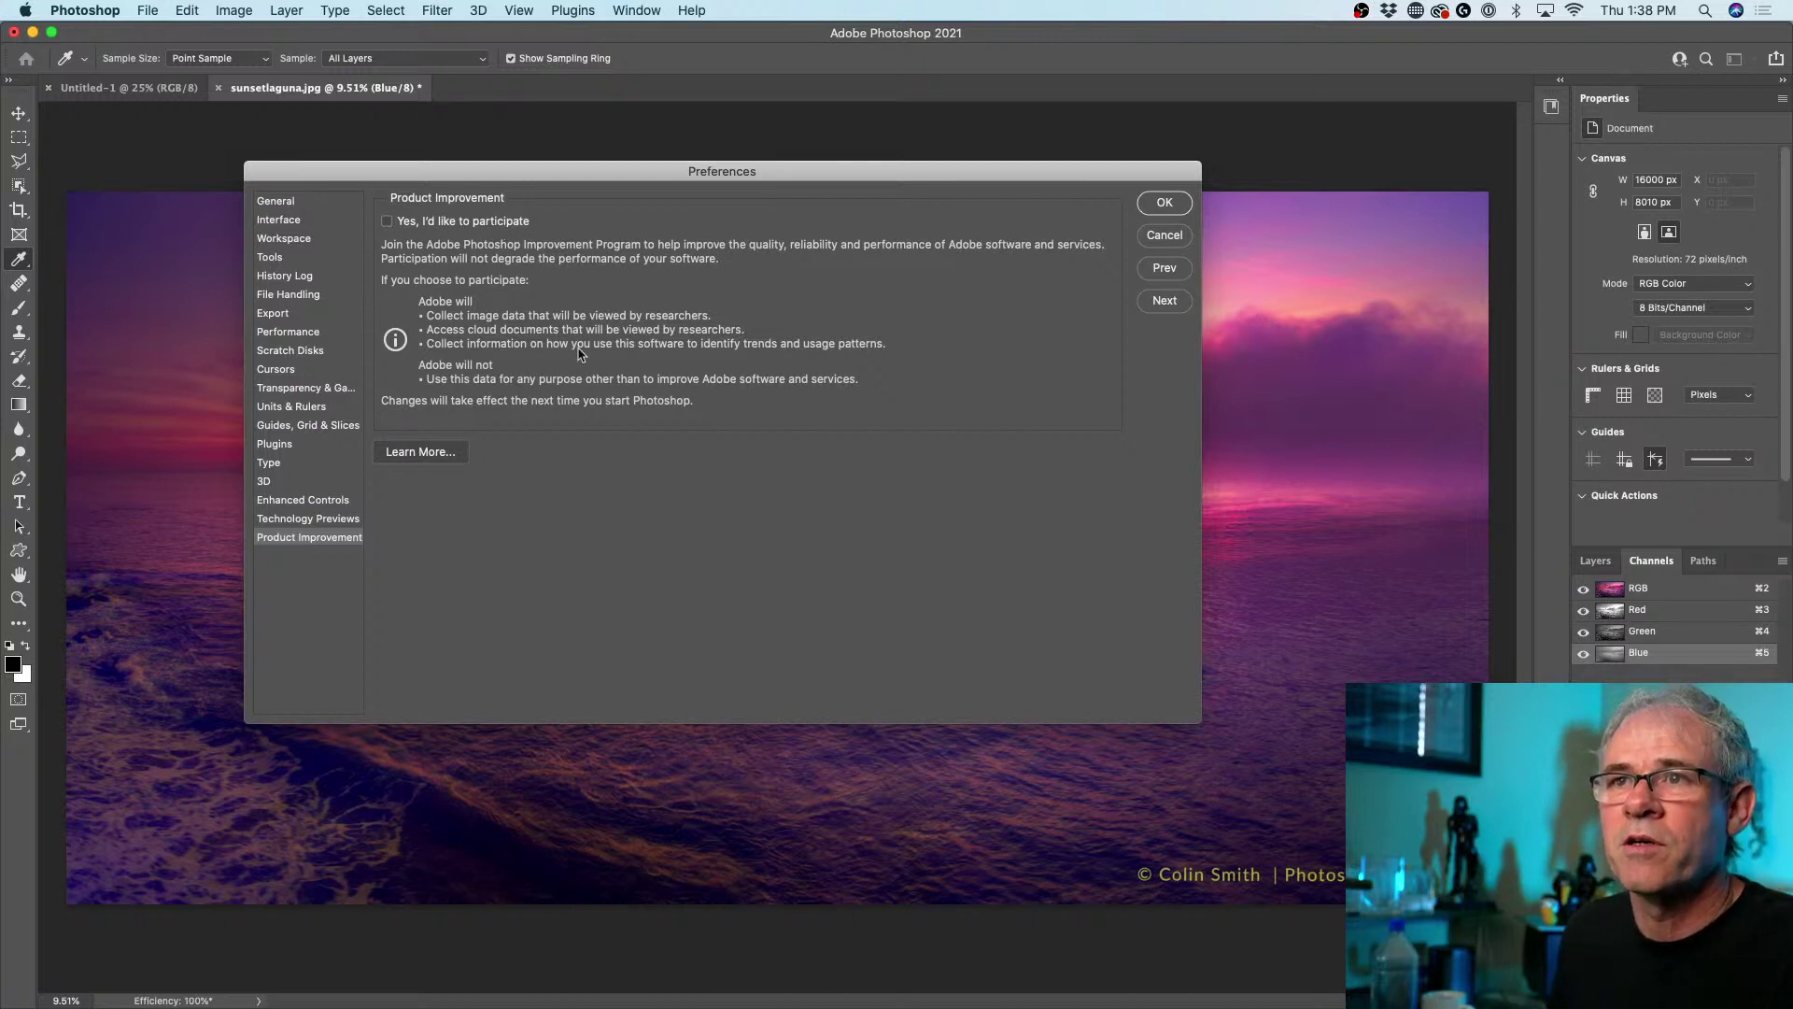
left_click(389, 224)
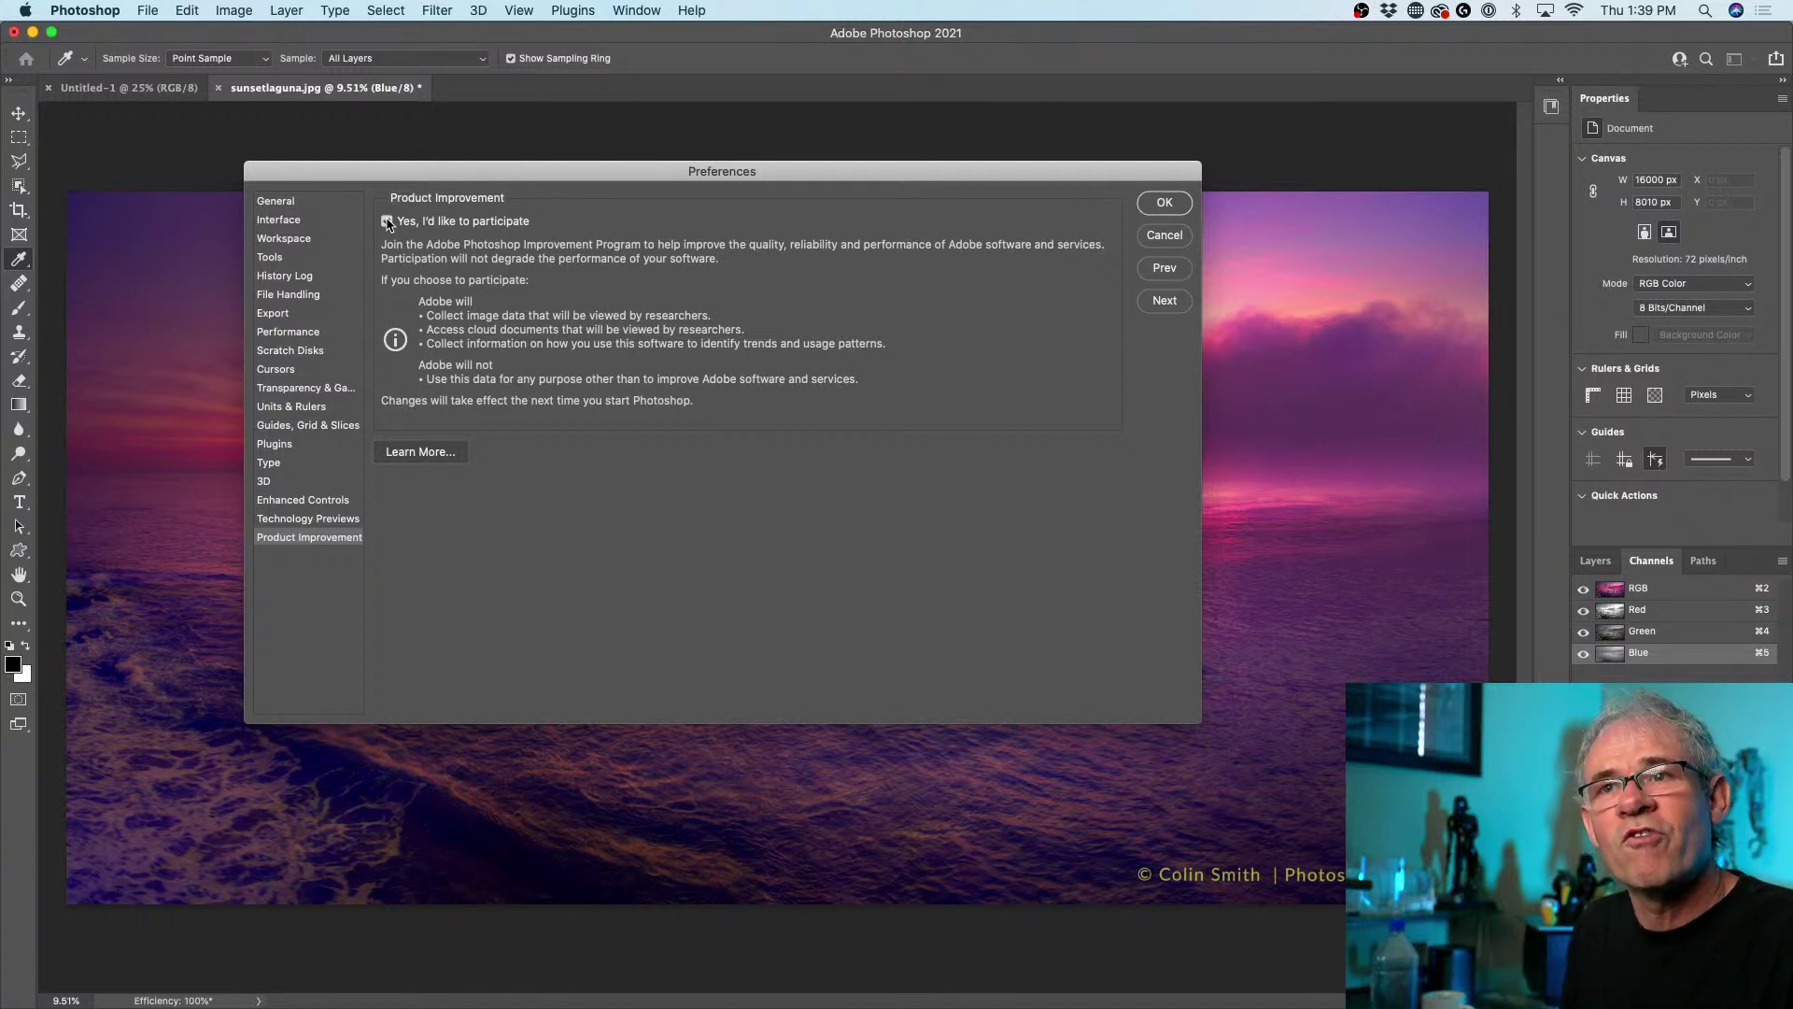
- Opt out of the Photoshop Improvement Program and save the preferences
left_click(388, 222)
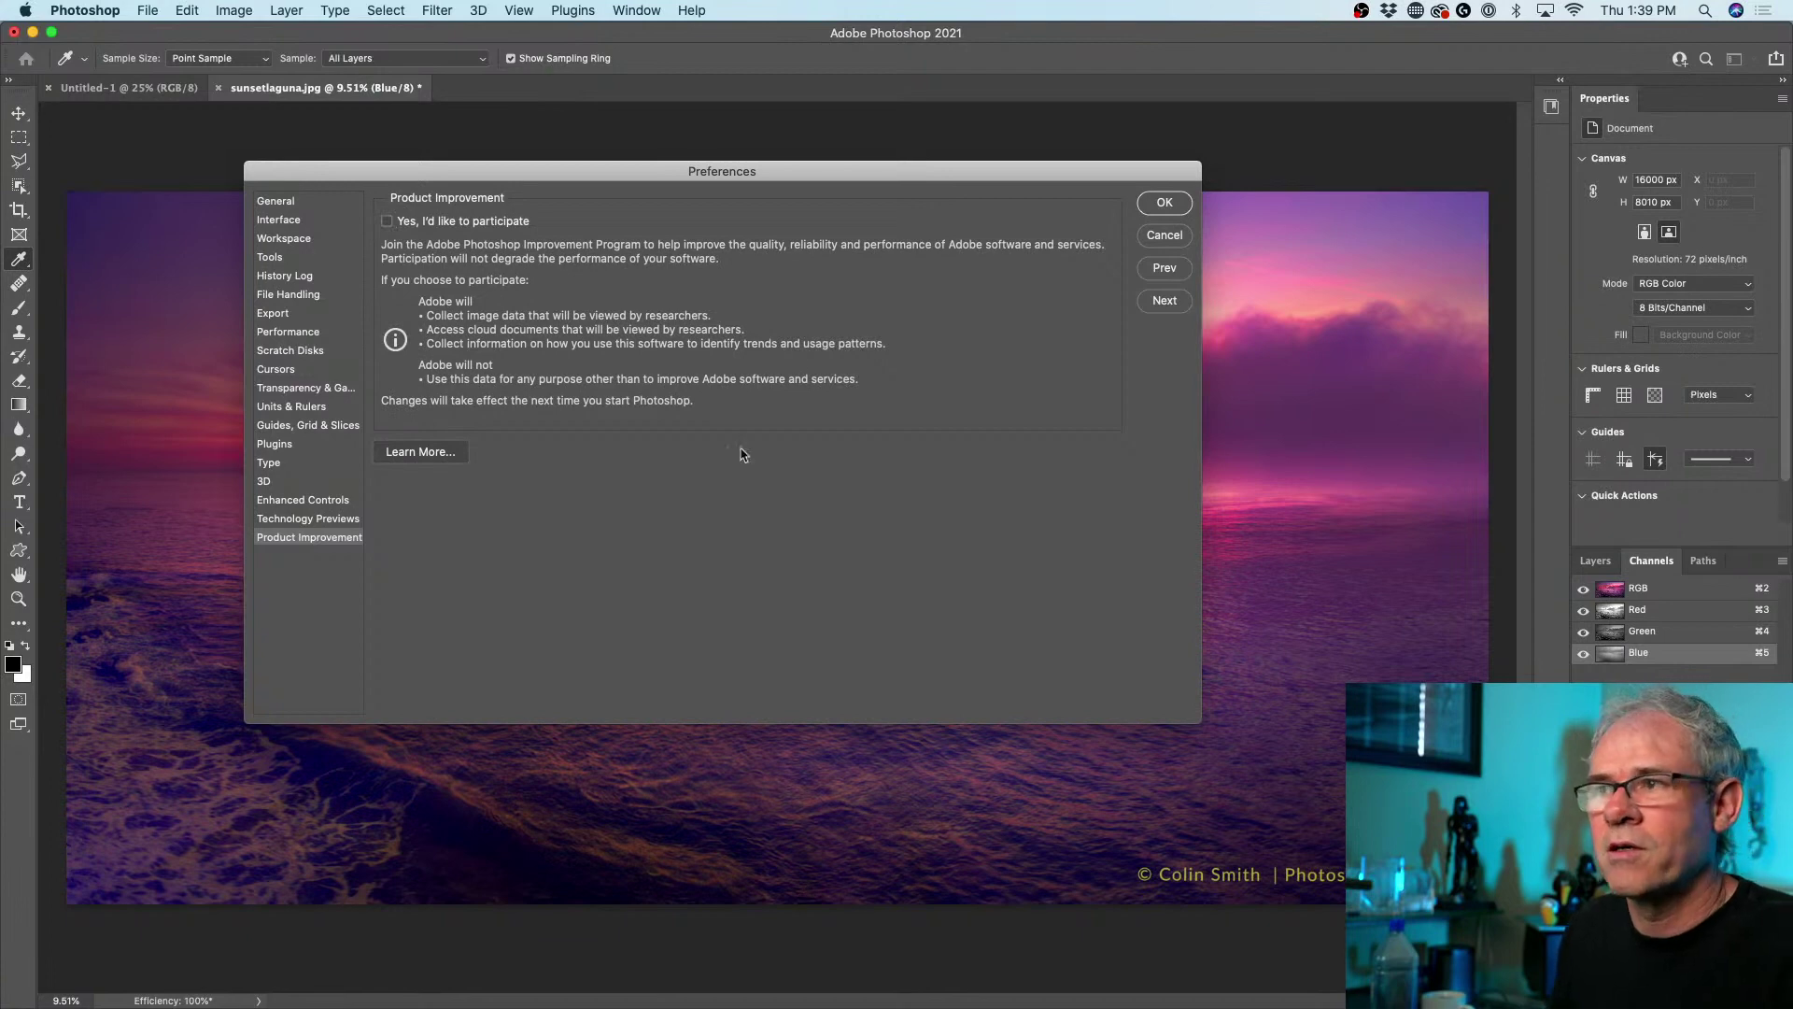
left_click(1165, 202)
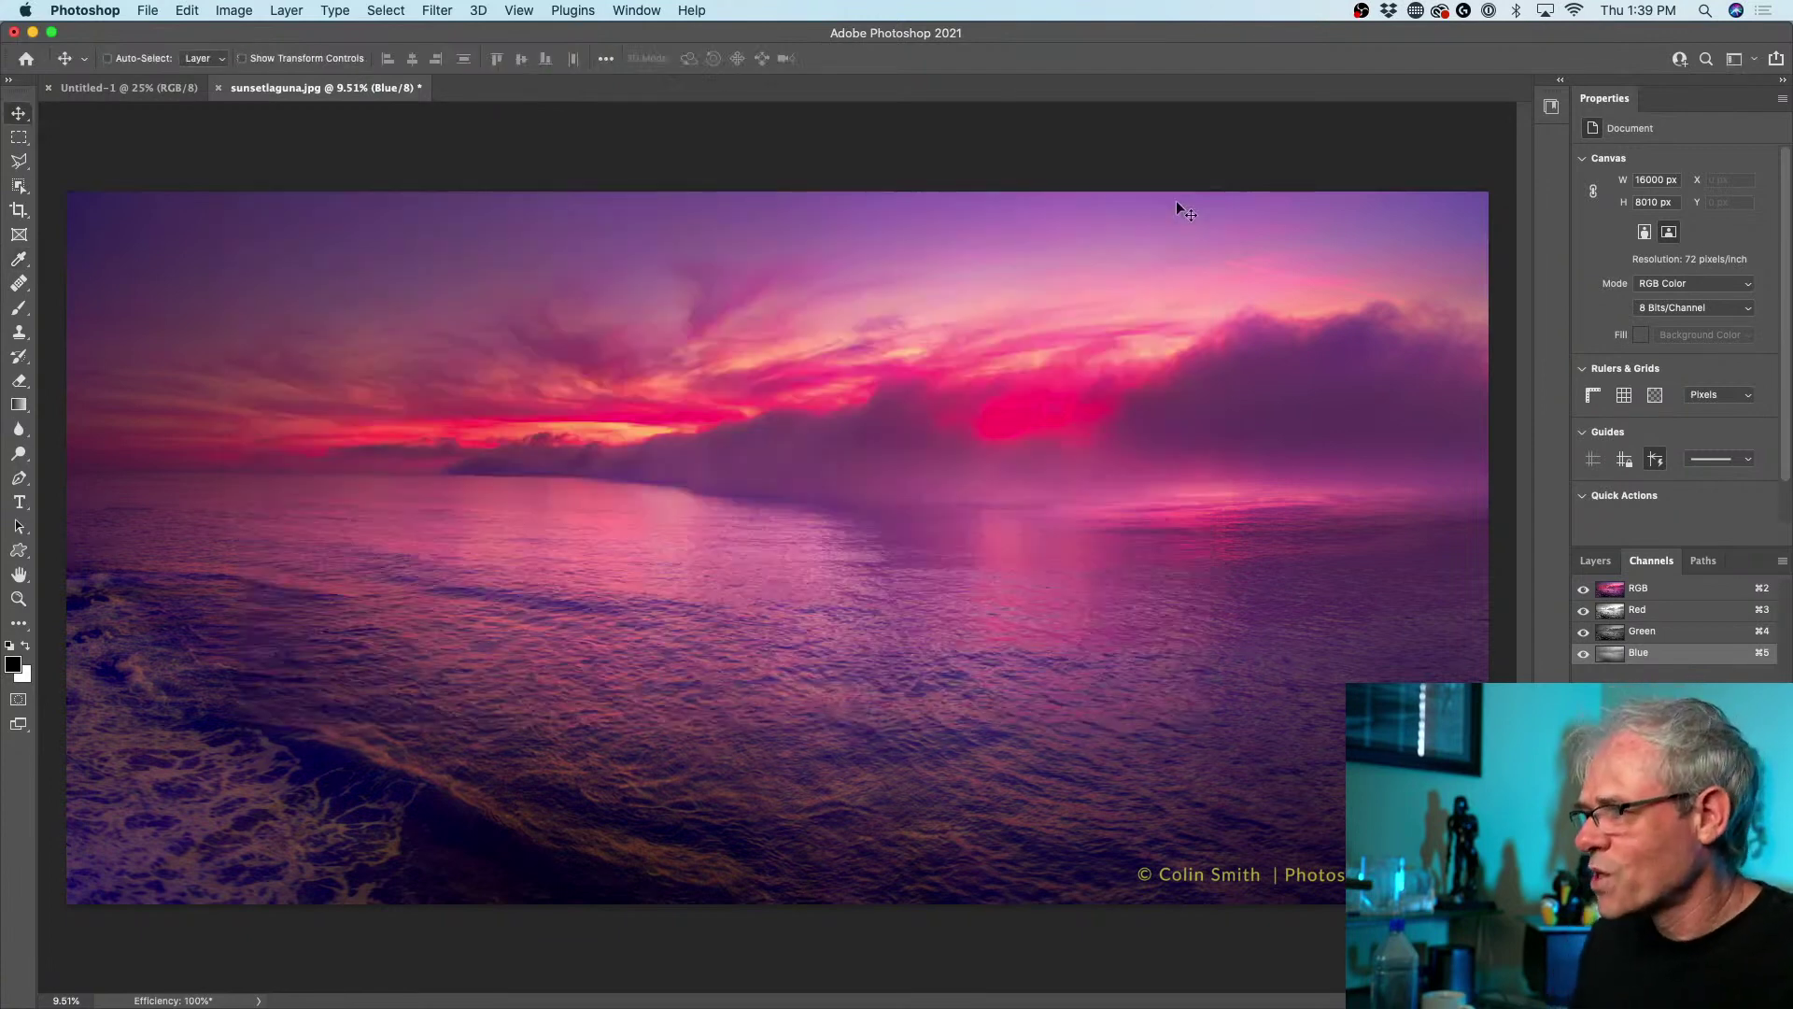
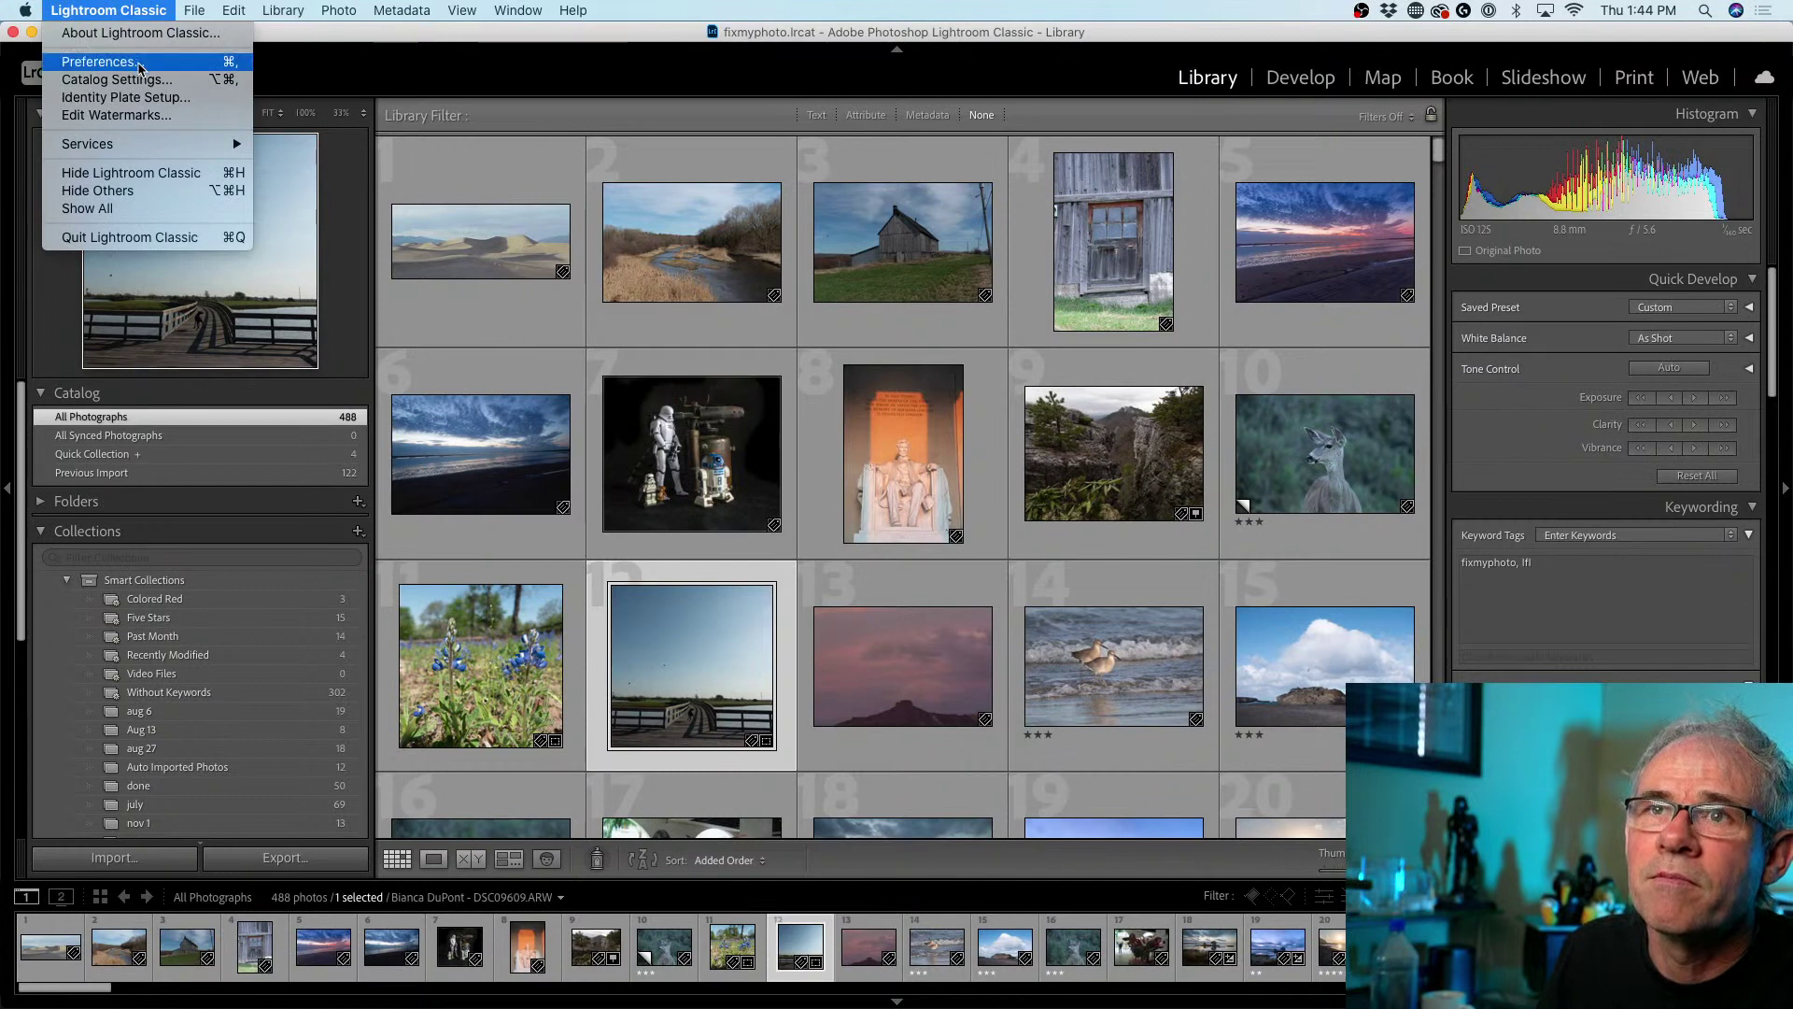
mouse_move(199, 8)
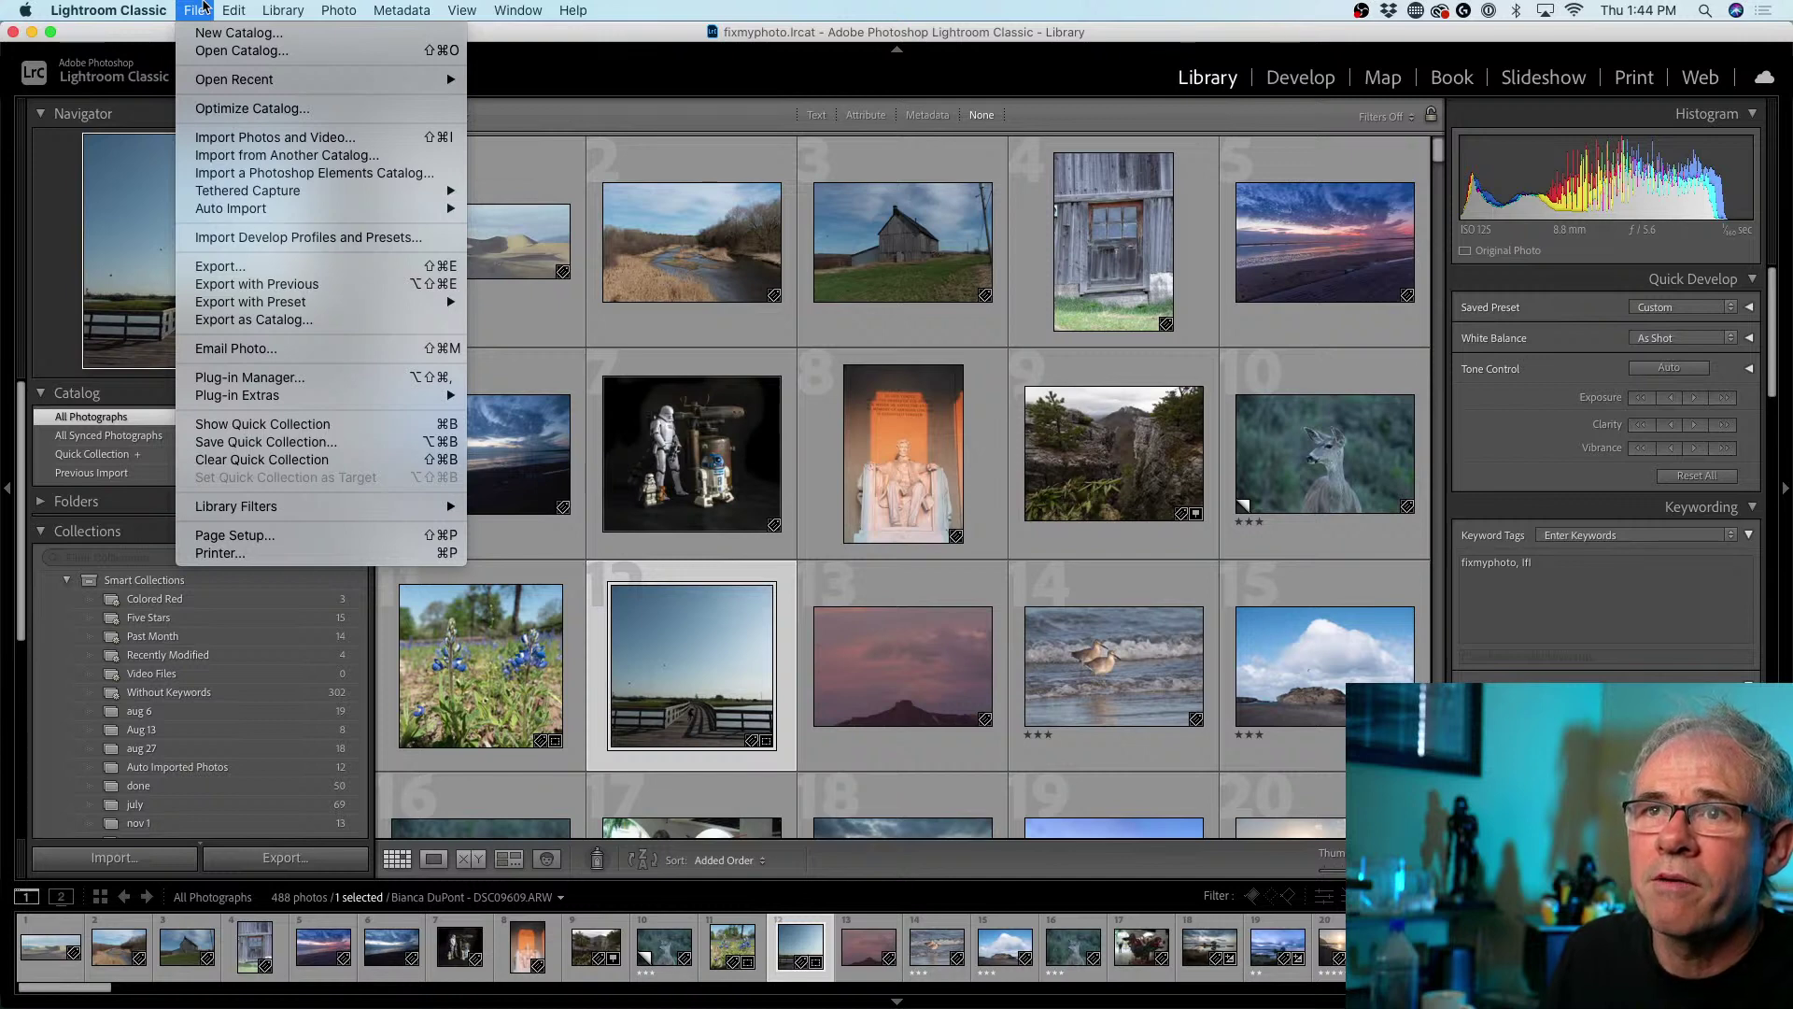
mouse_move(260, 218)
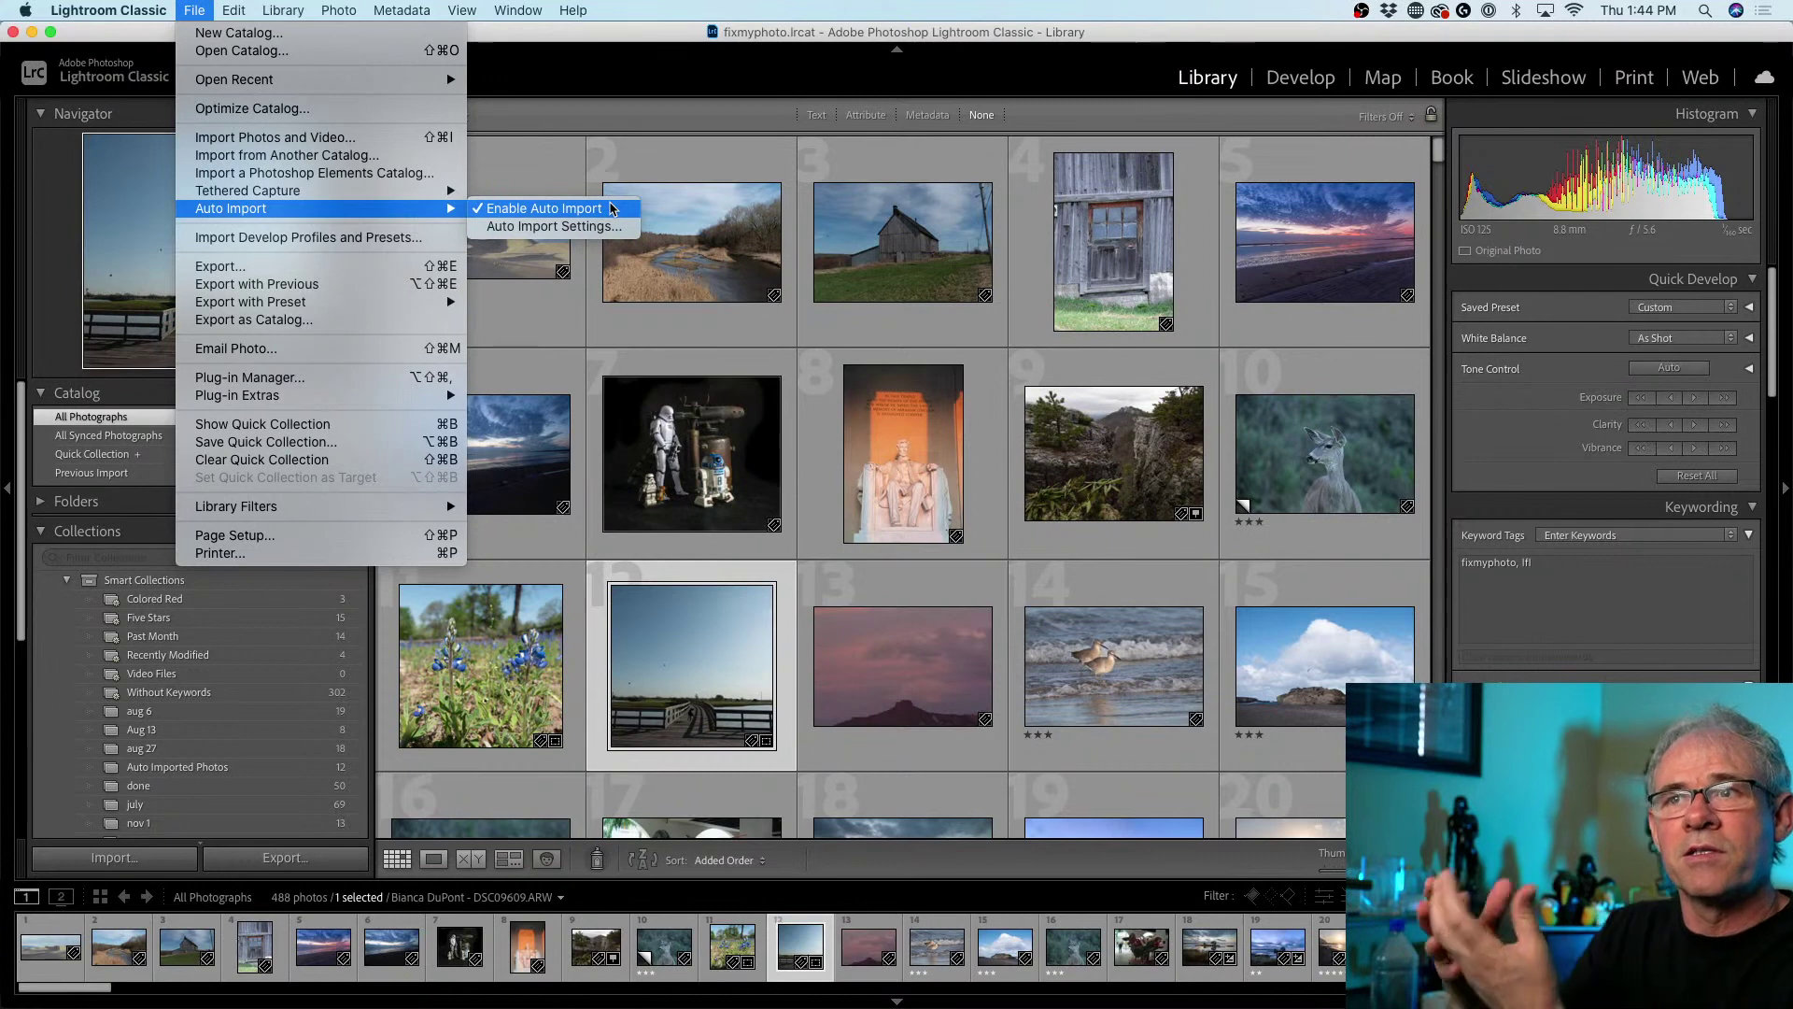
left_click(629, 35)
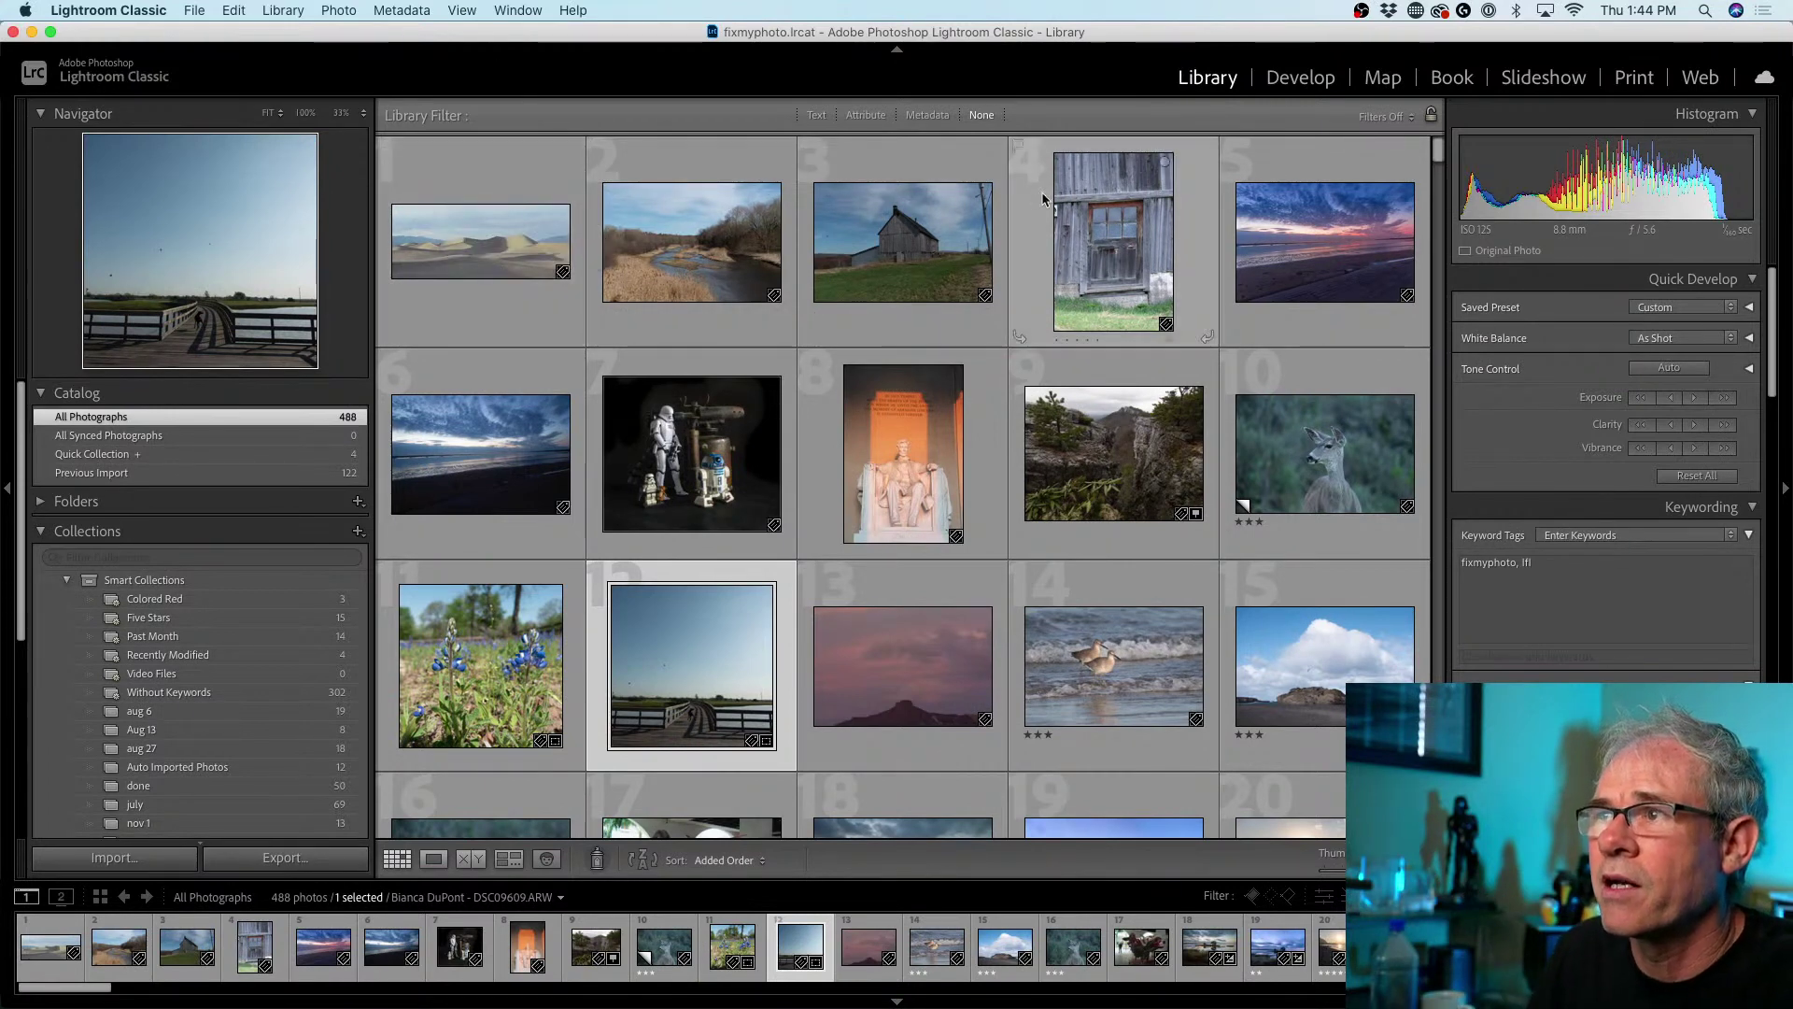
- In Lightroom Classic, select the wooden door and barn photos and open the barn photo in the Develop module
left_click(1099, 221)
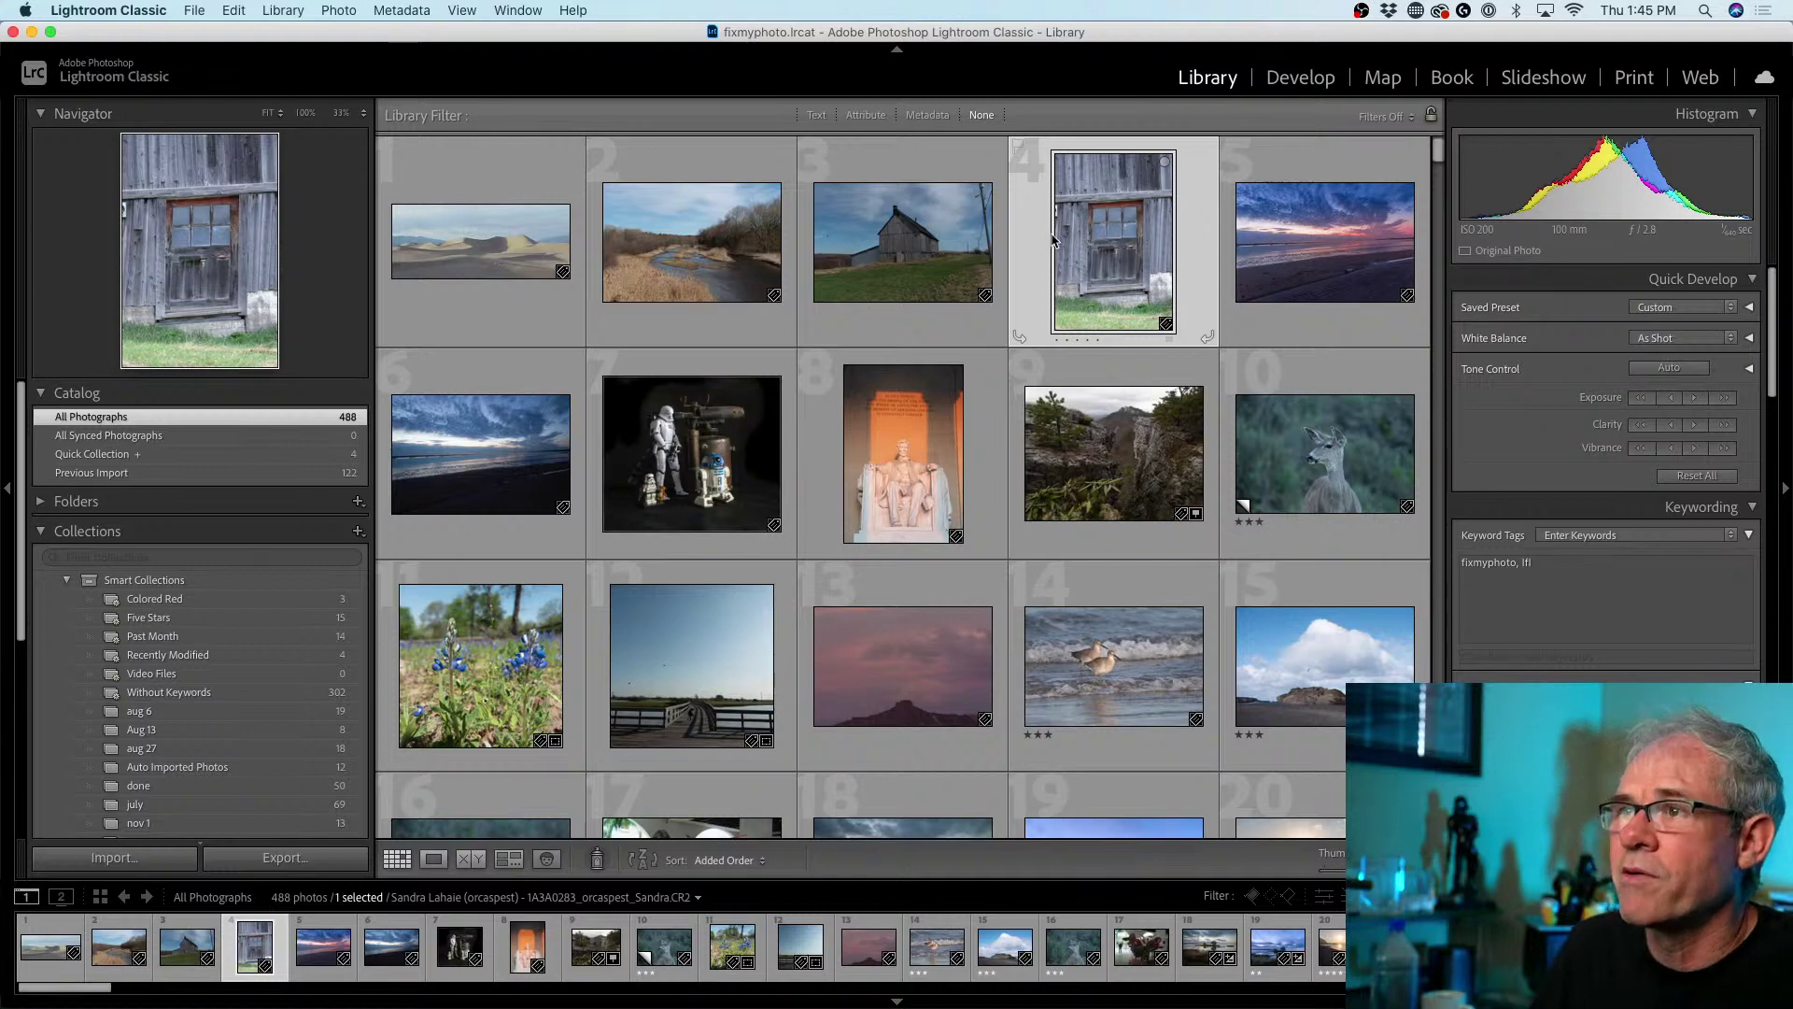
left_click(944, 254, "super")
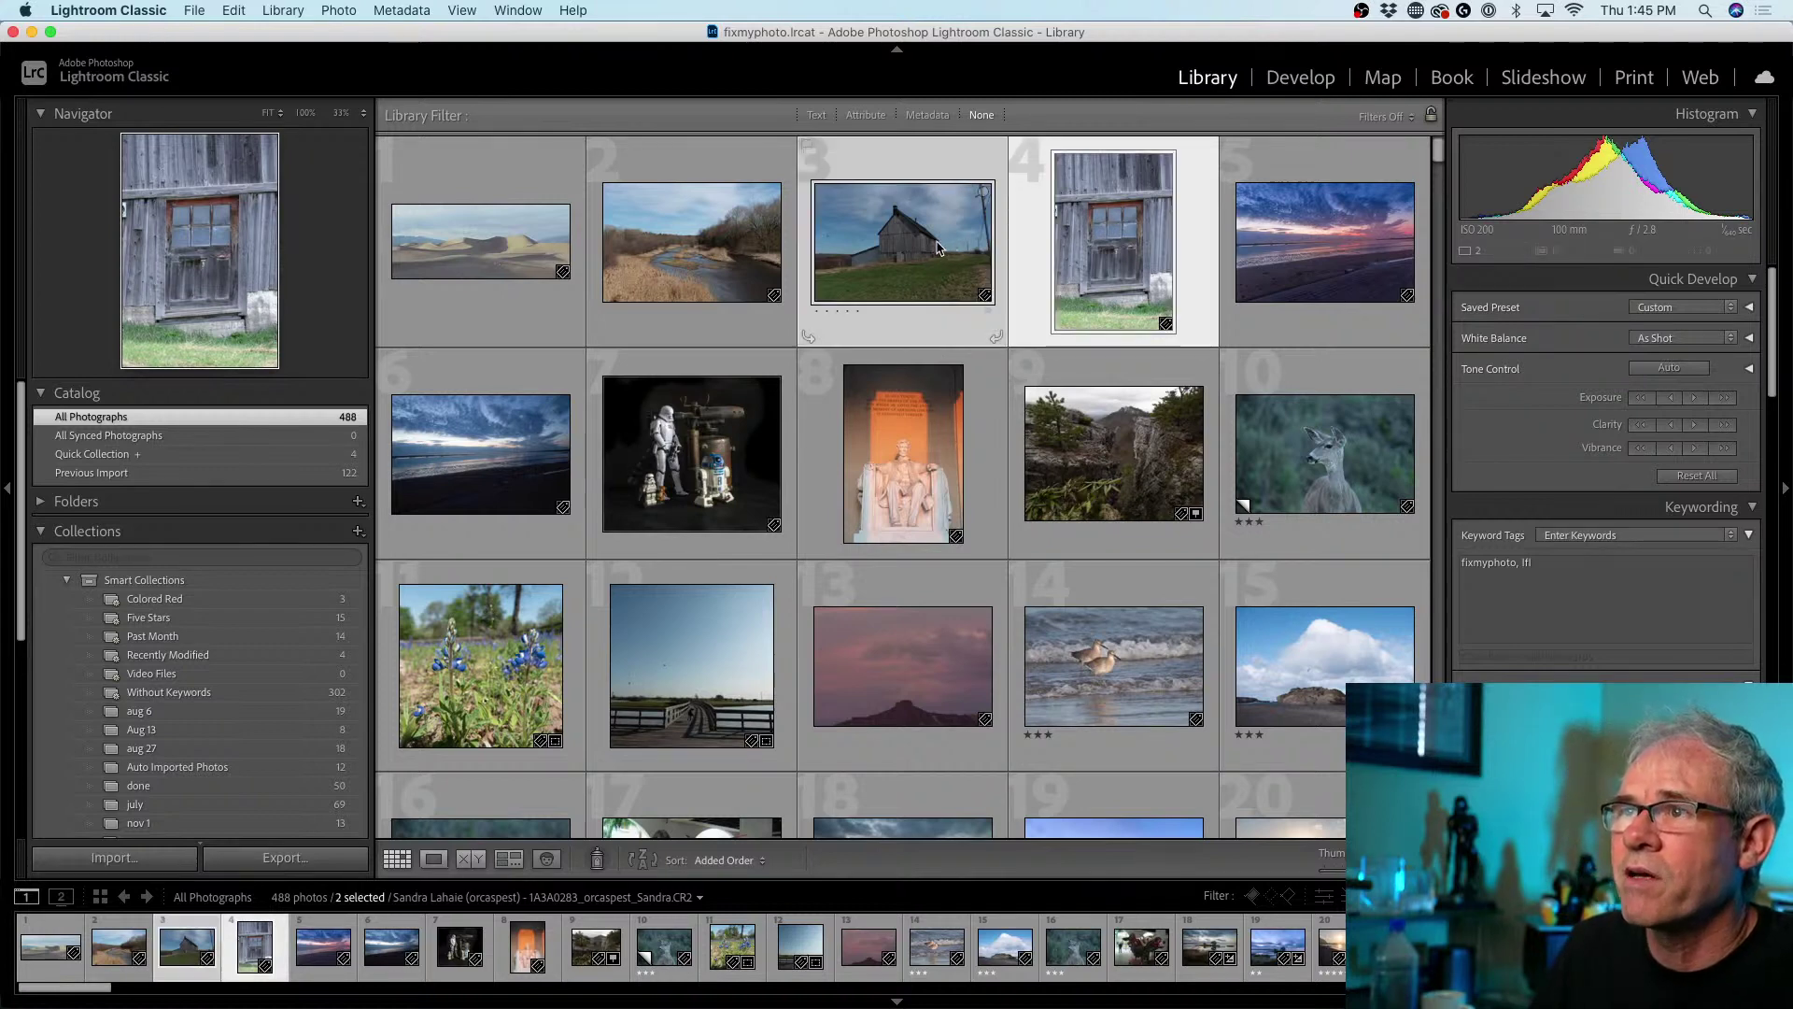
double_click(943, 254)
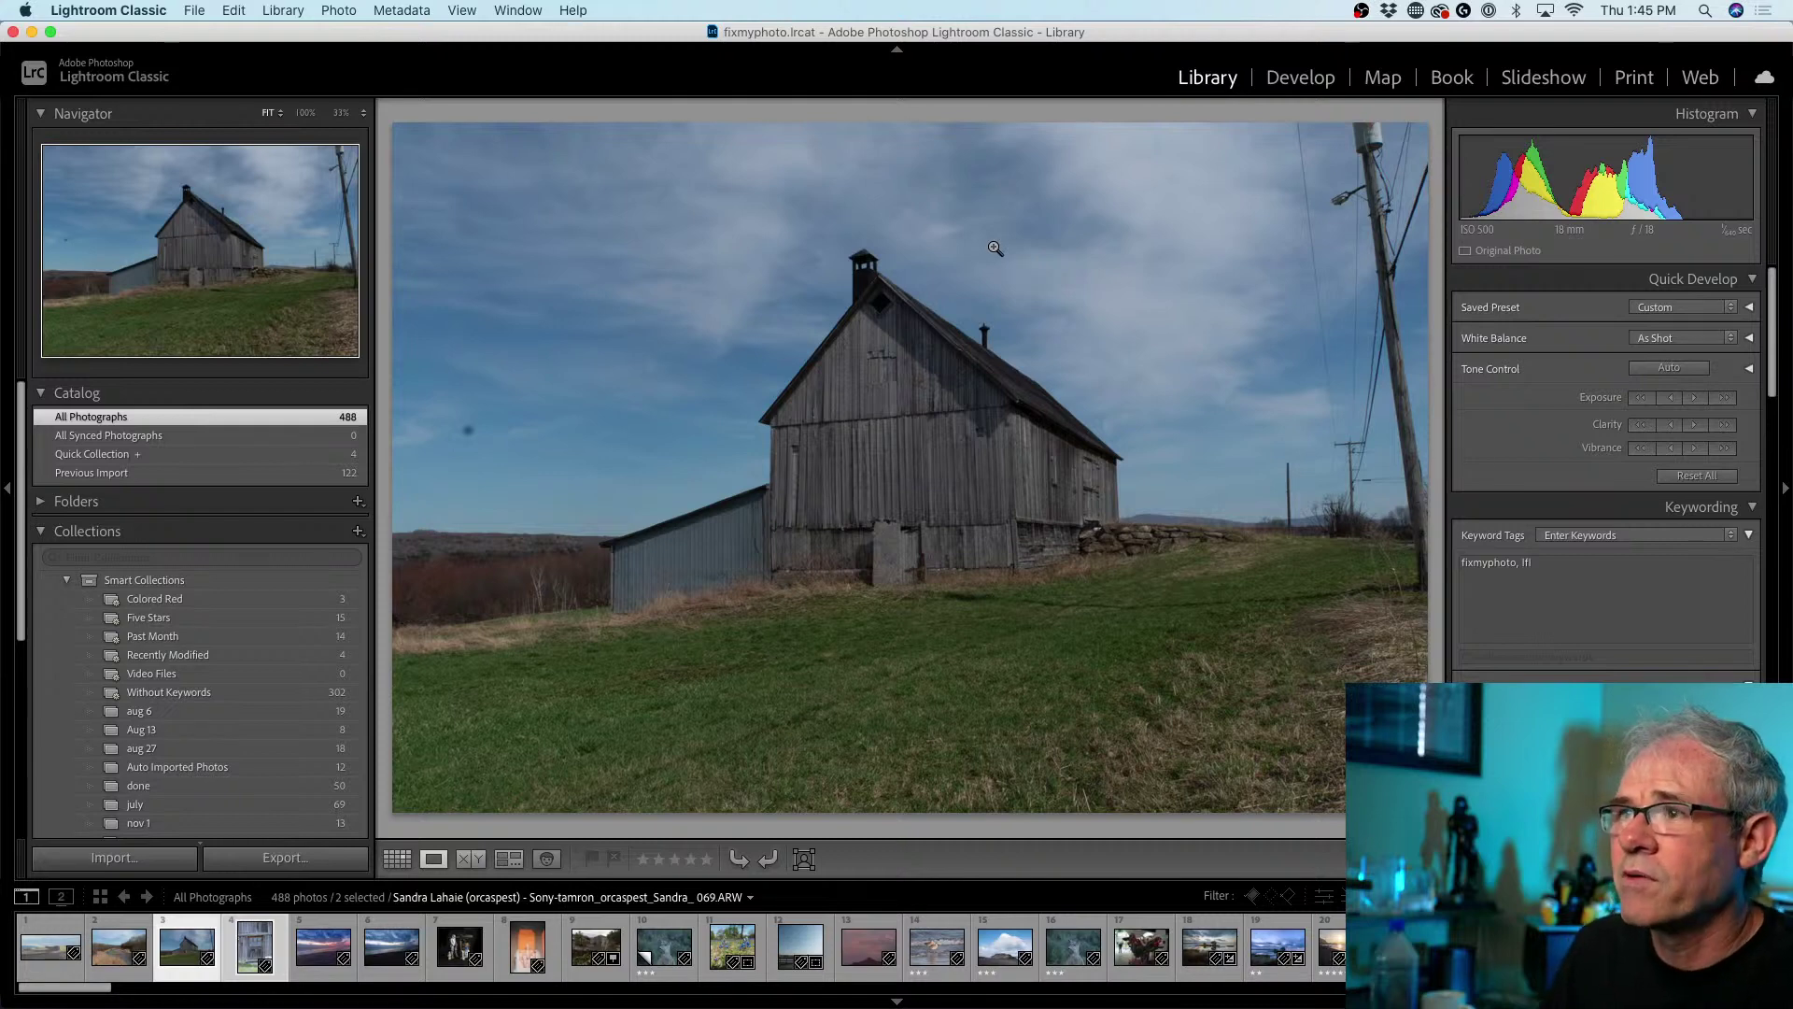
left_click(1301, 77)
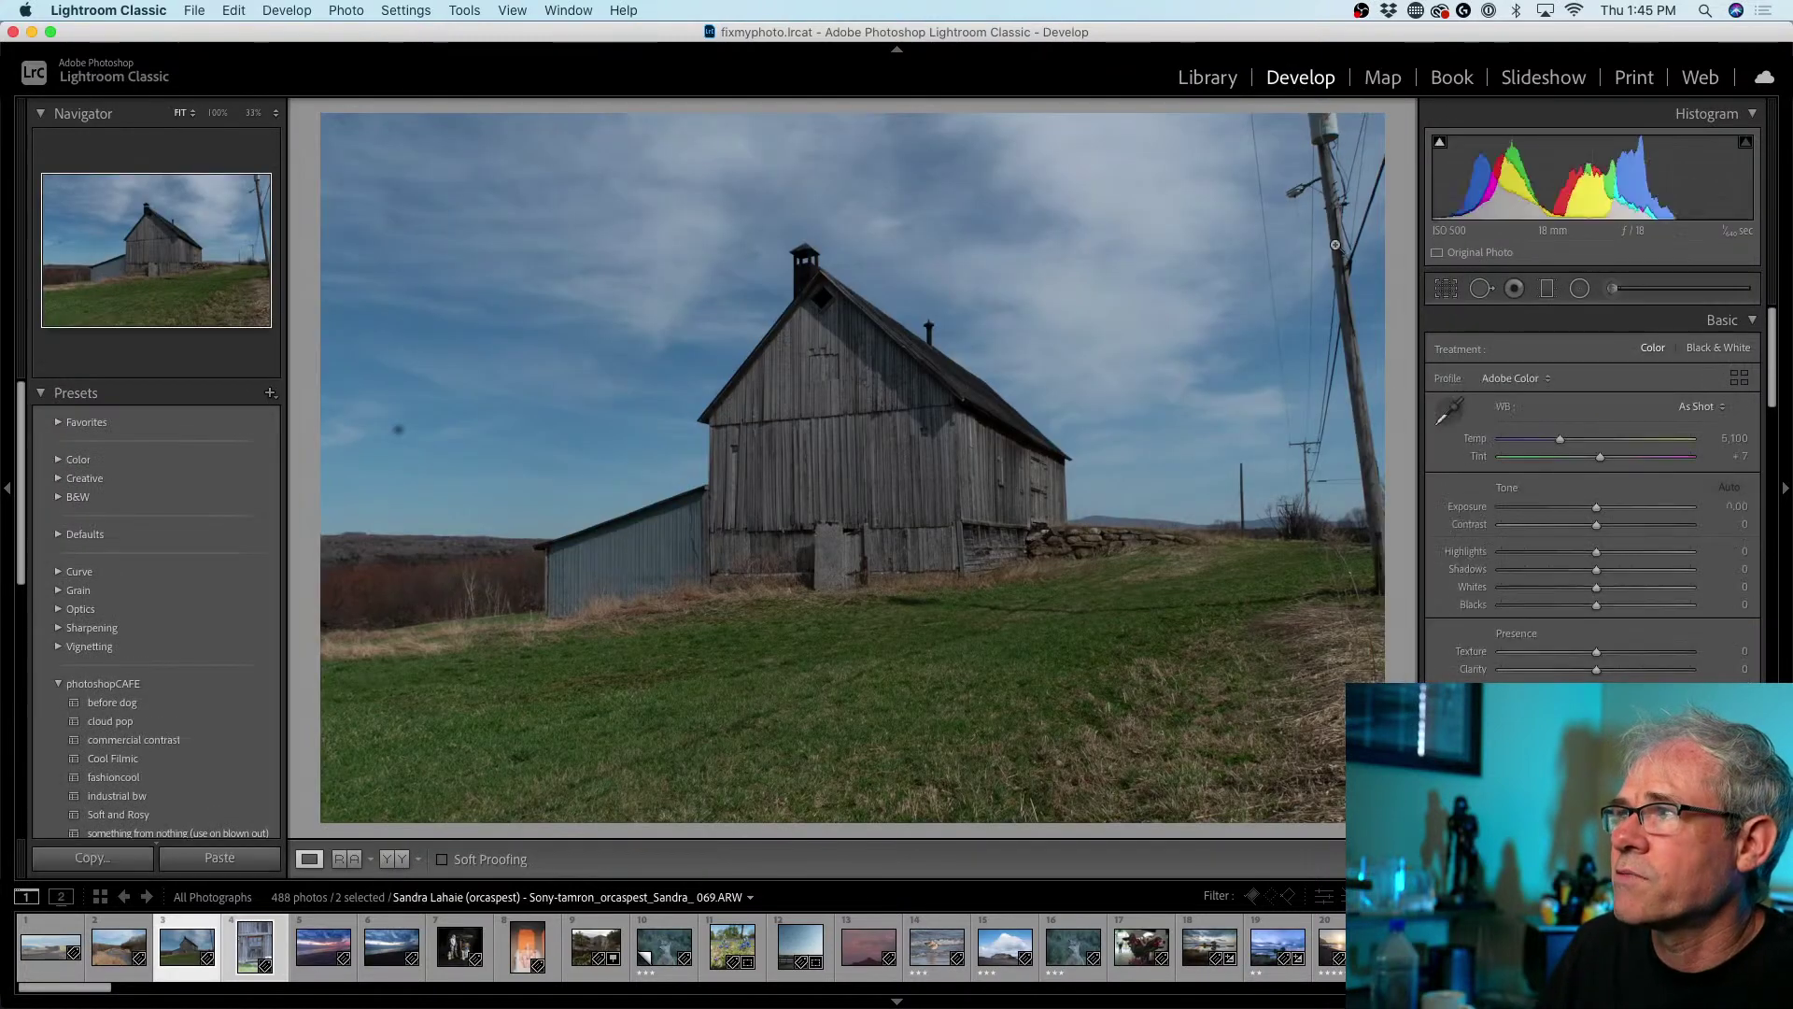
- Activate the Adjustment Brush on the barn photo and switch to the Radial Filter for a new mask
key("k")
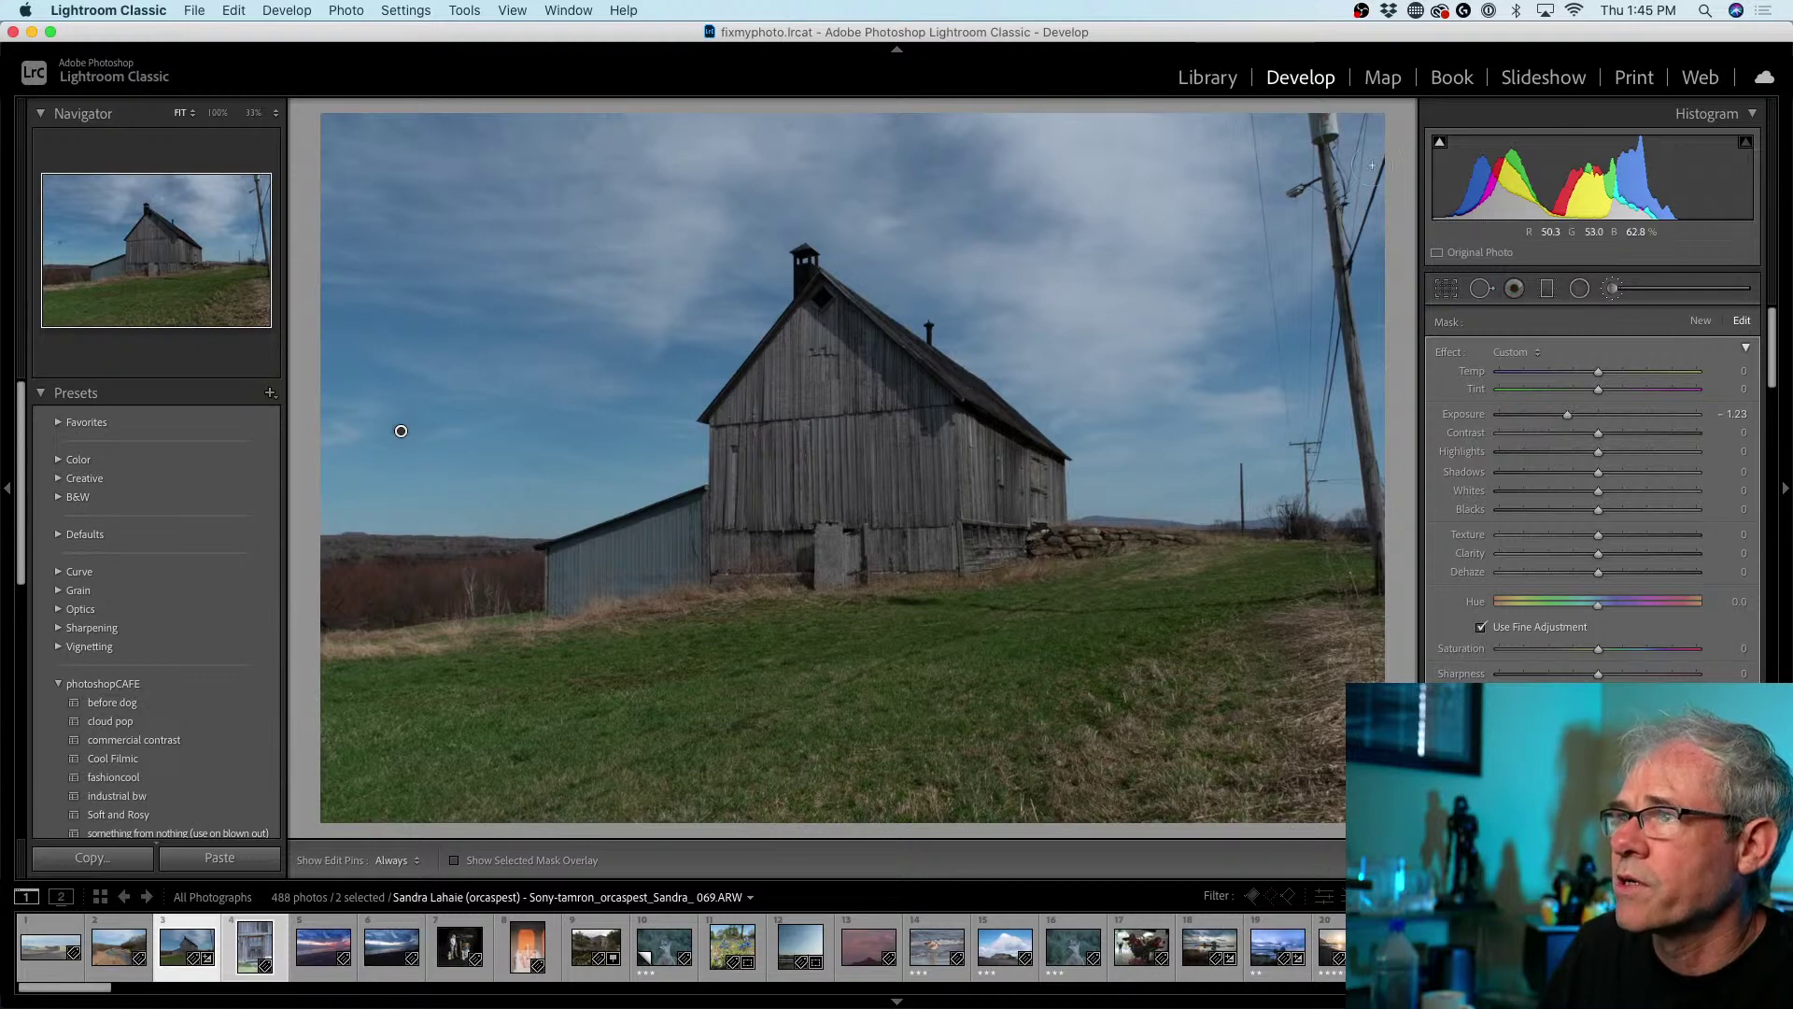
left_click(1579, 289)
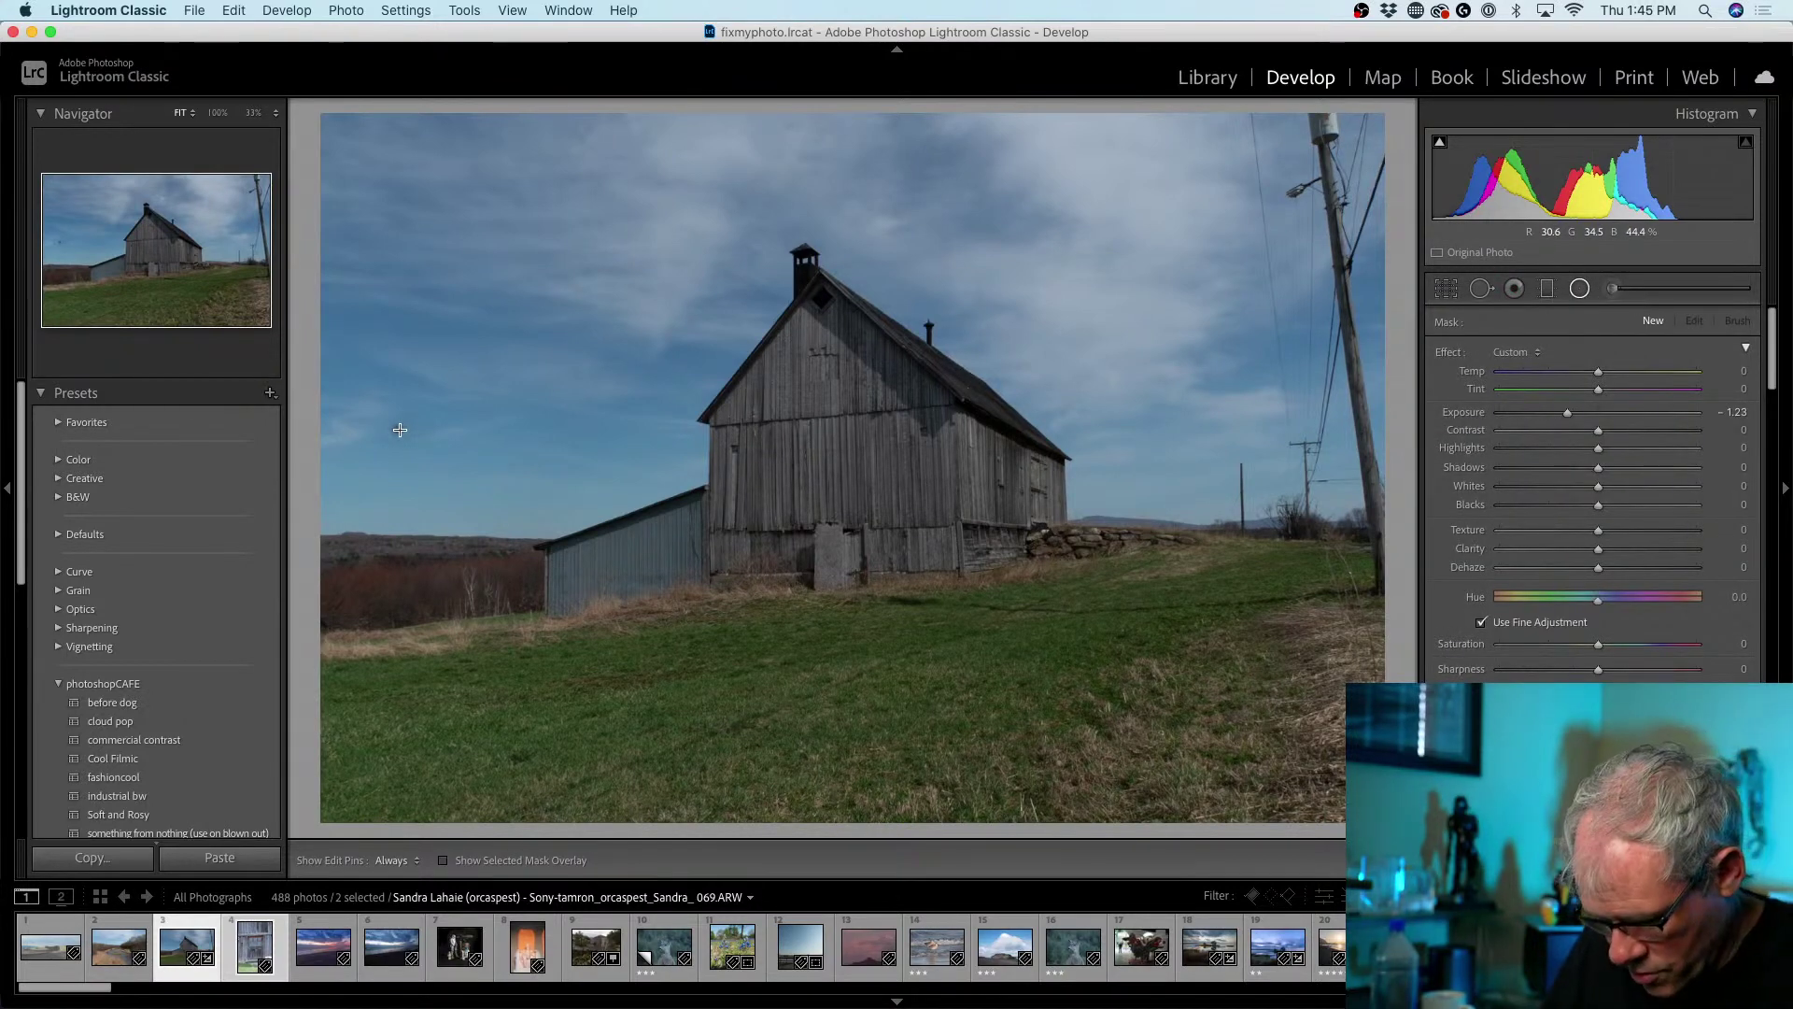
- Heal the dark spot in the sky beside the barn using Spot Removal in Heal mode at size 76
key("bracketright")
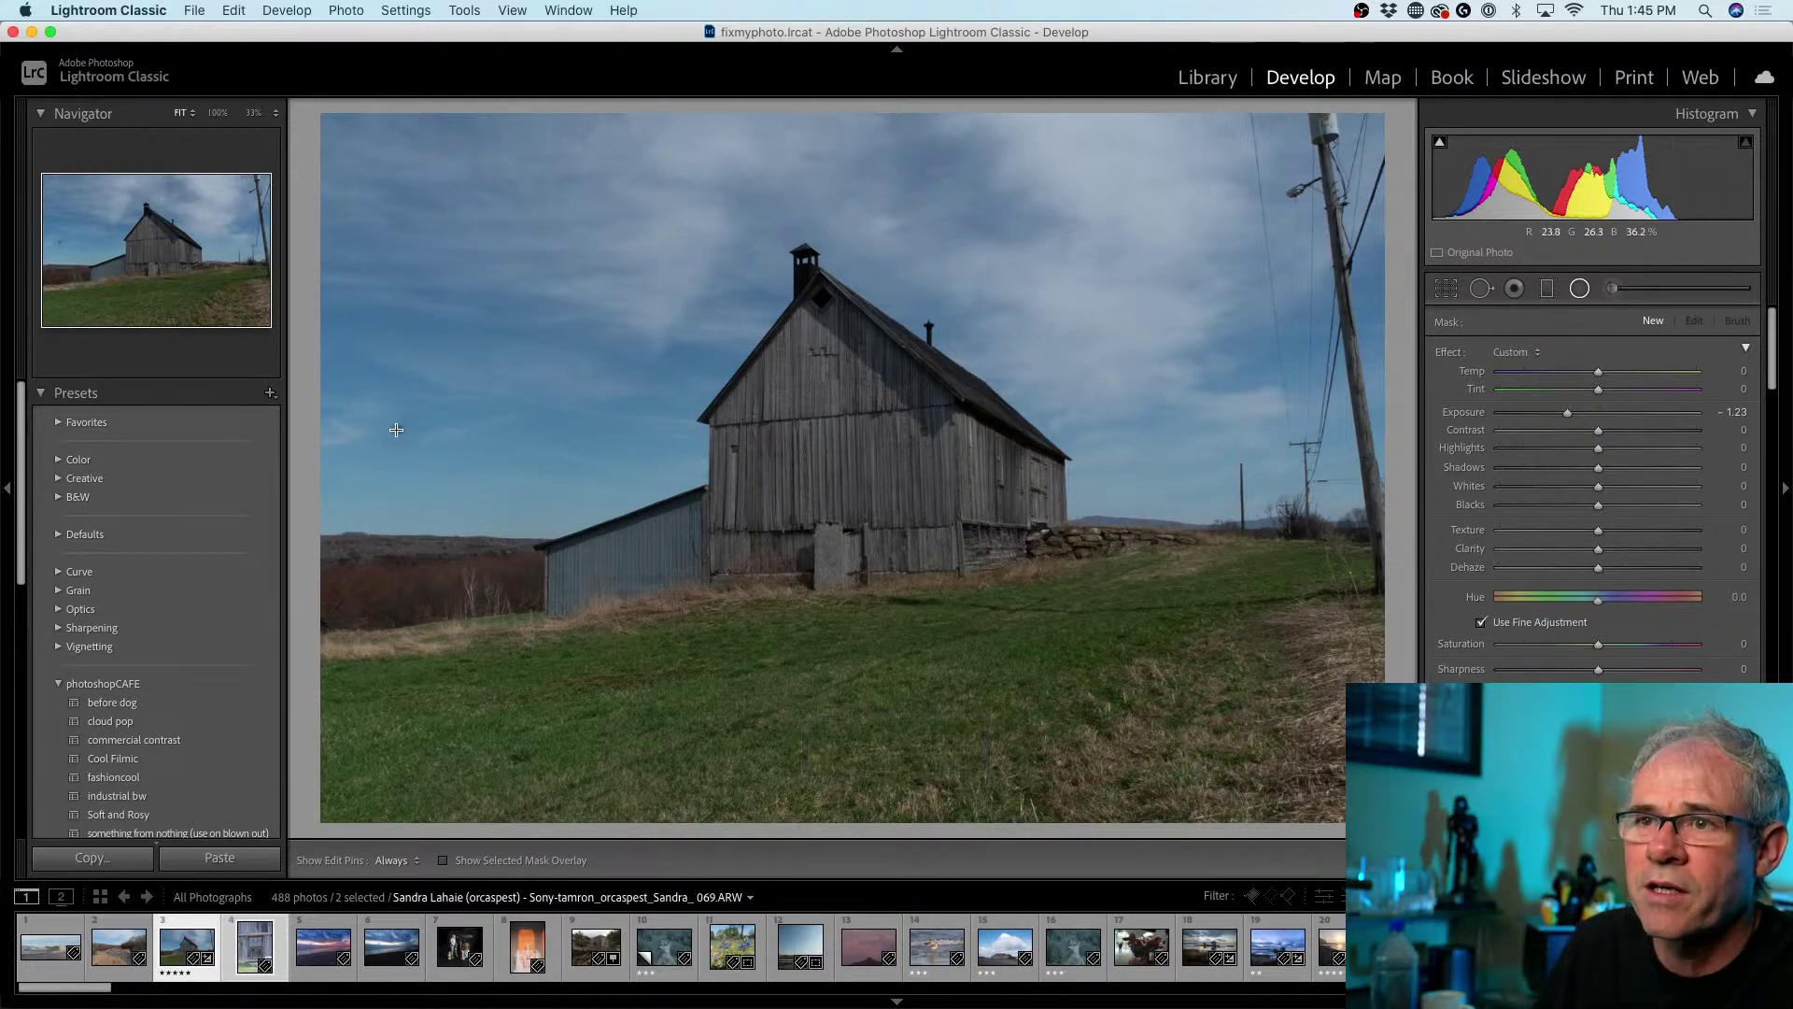
left_click(1482, 289)
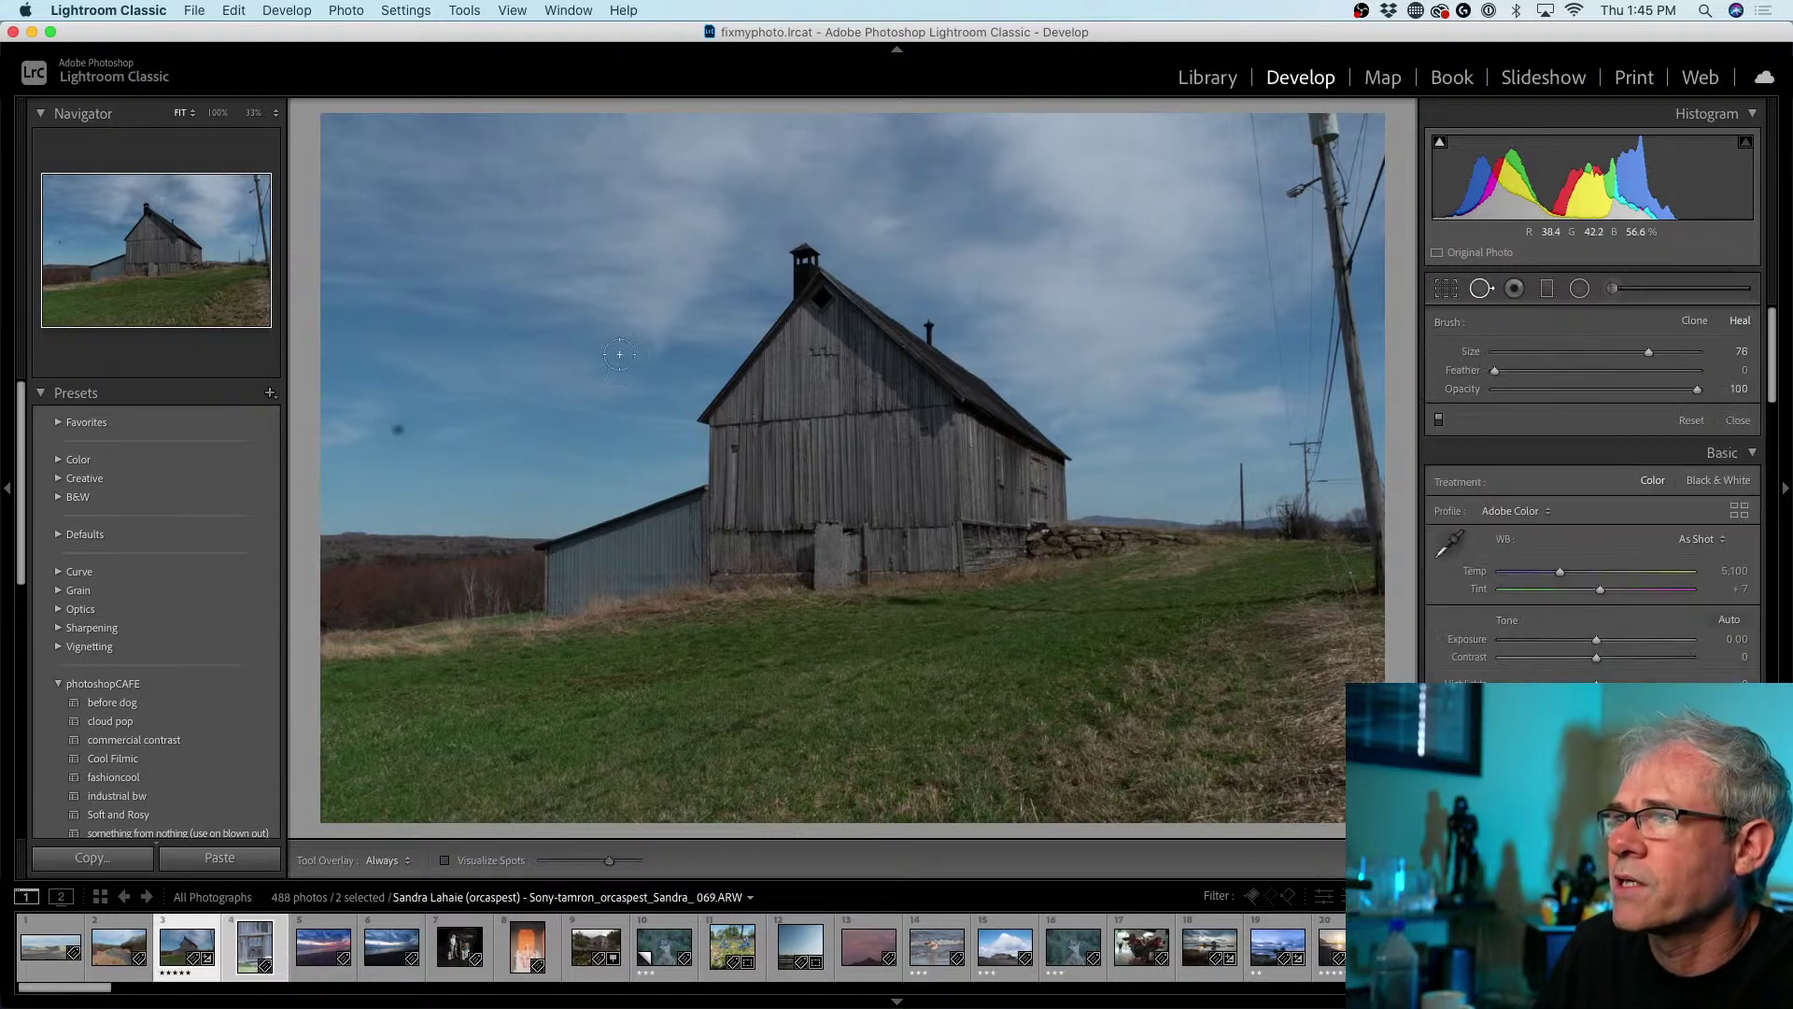
left_click(399, 429)
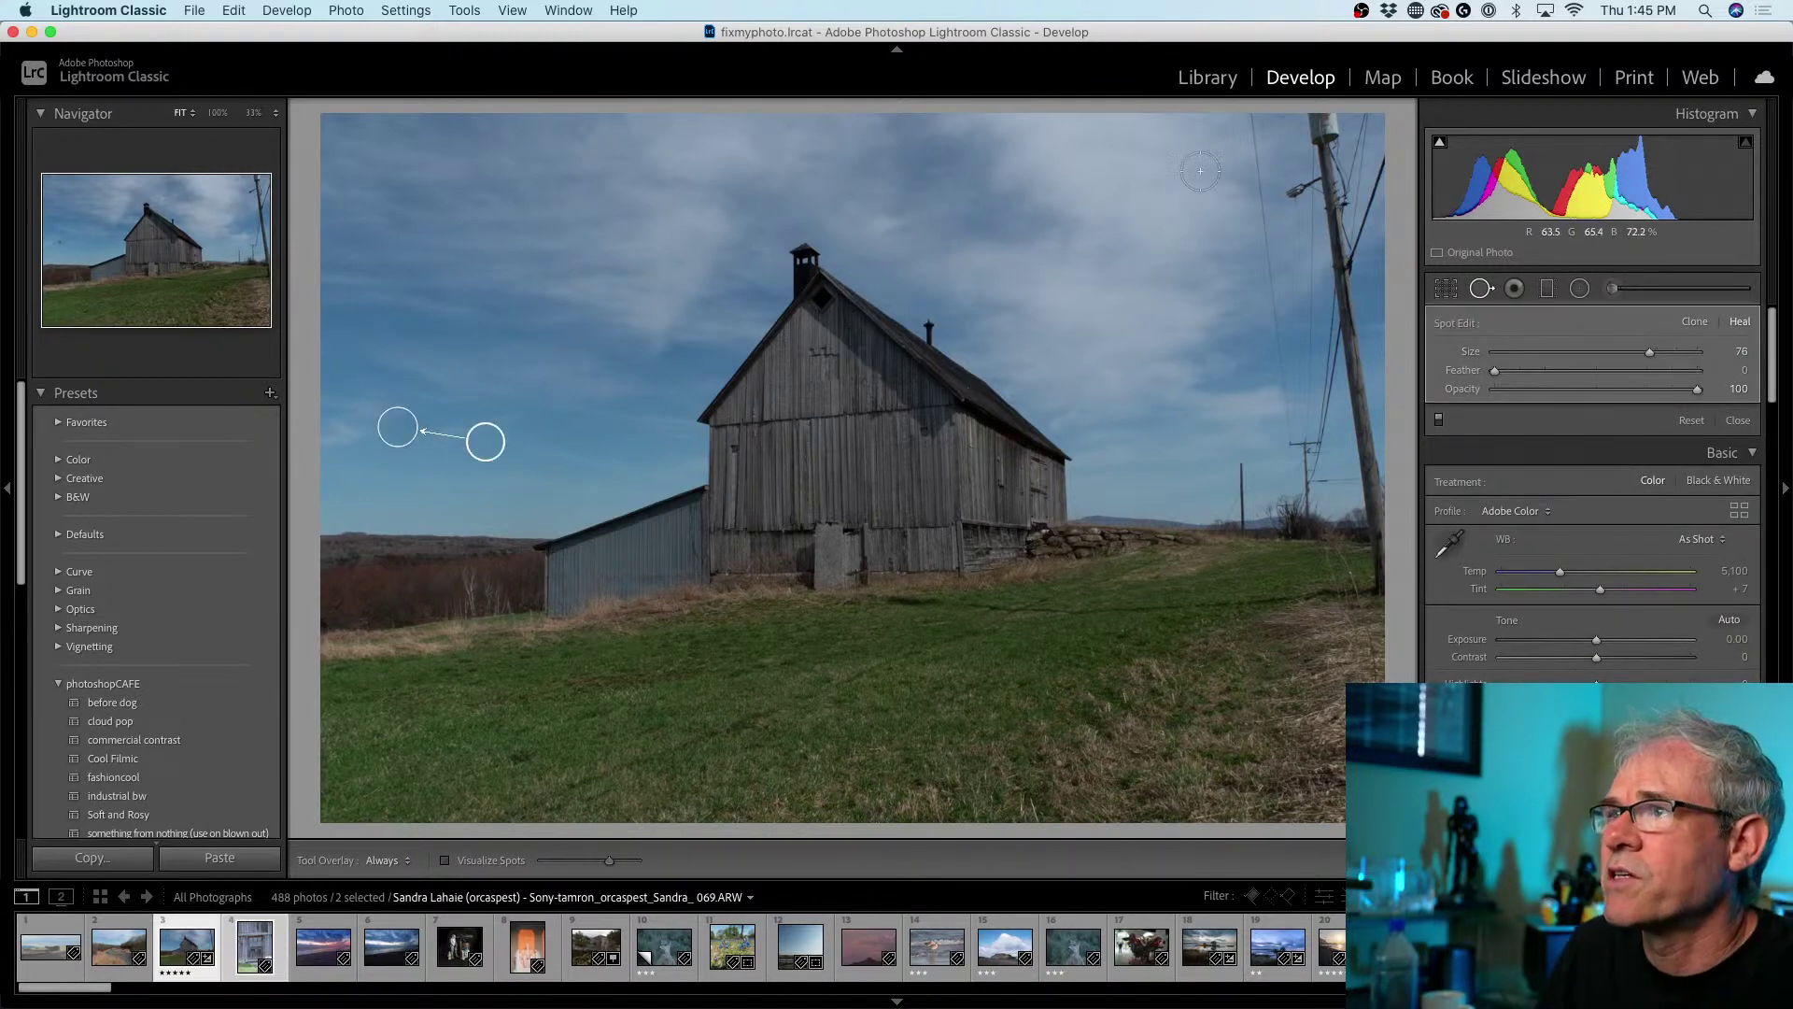
- Go to the Library grid, view the old barn door photo enlarged, and return to the grid
left_click(1210, 78)
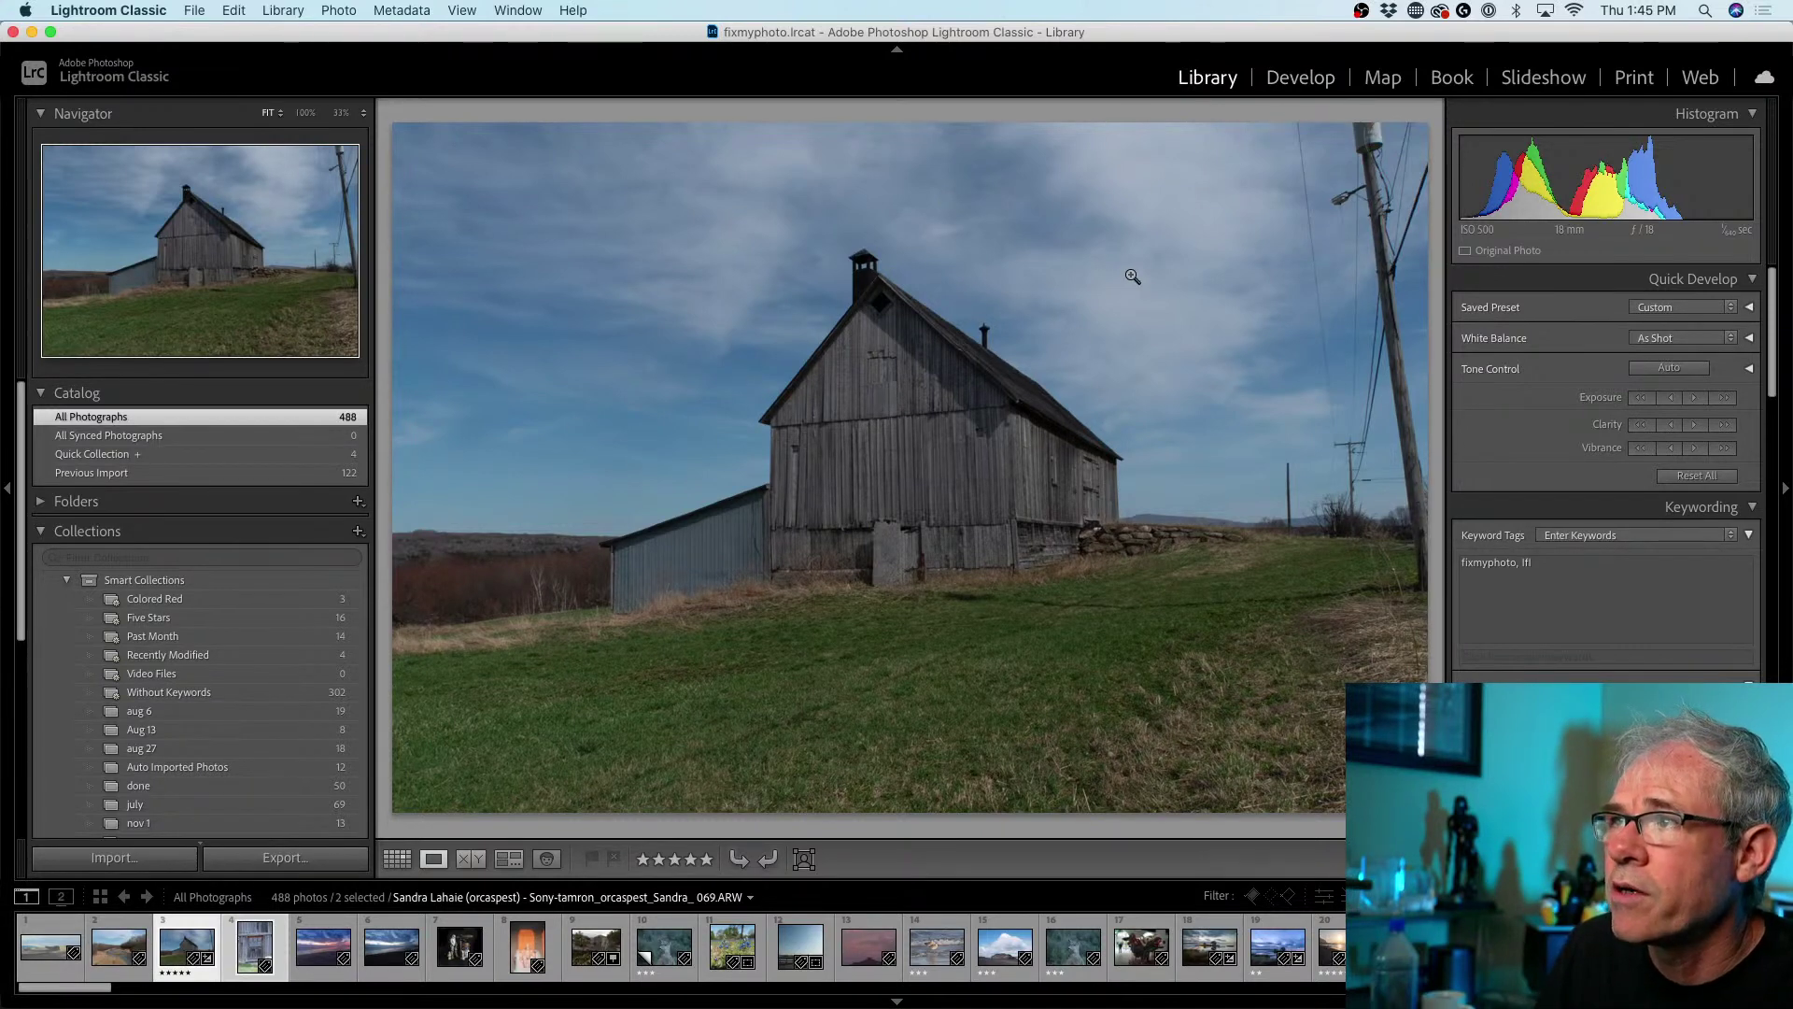
key("g")
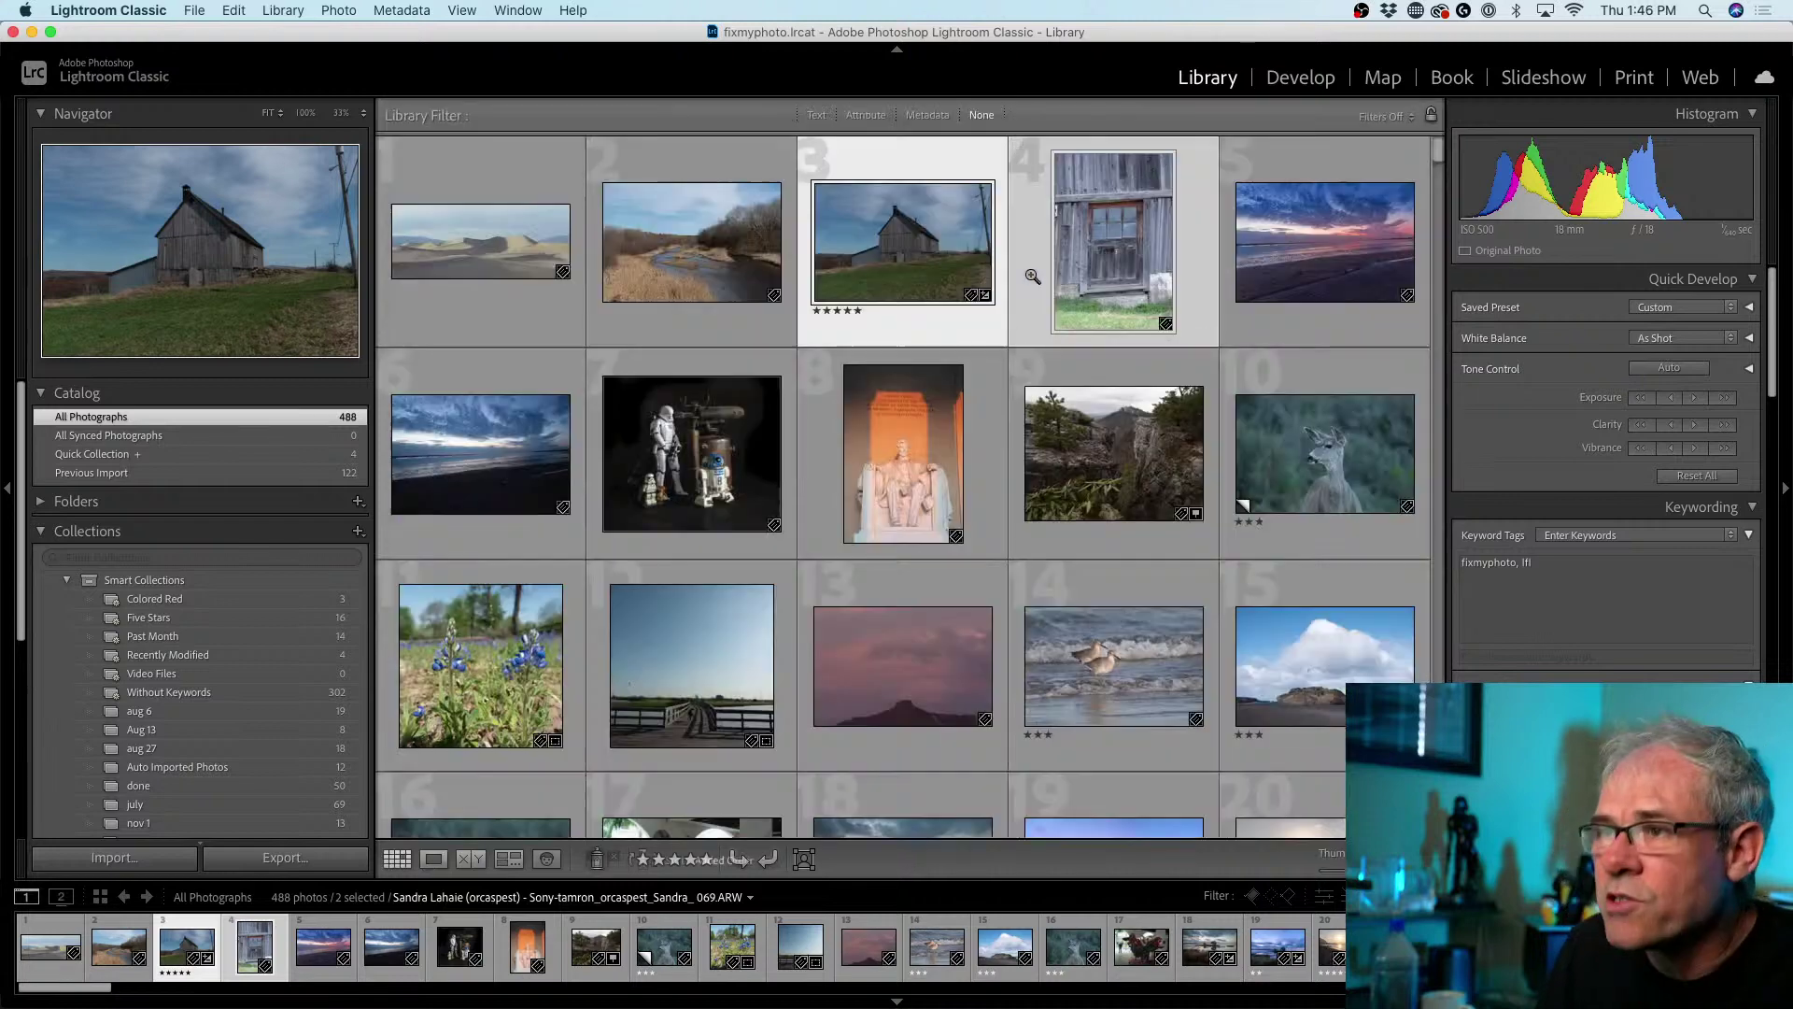
double_click(1139, 245)
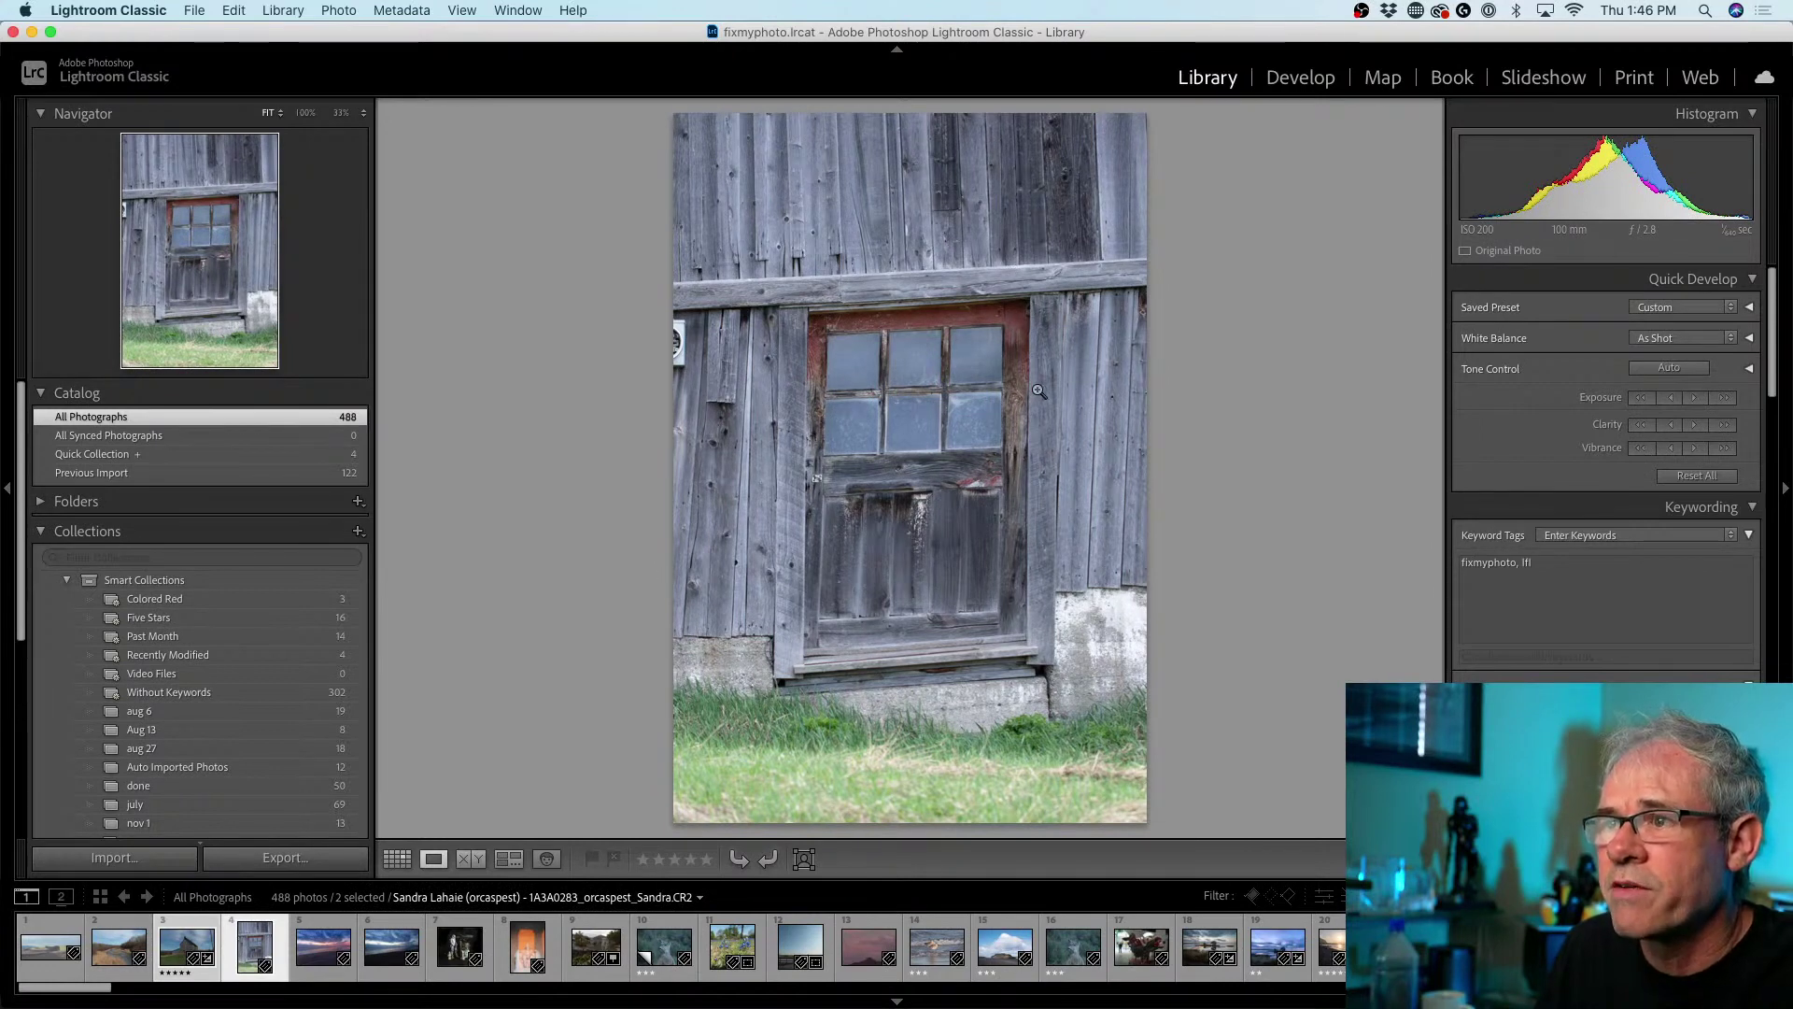
double_click(928, 345)
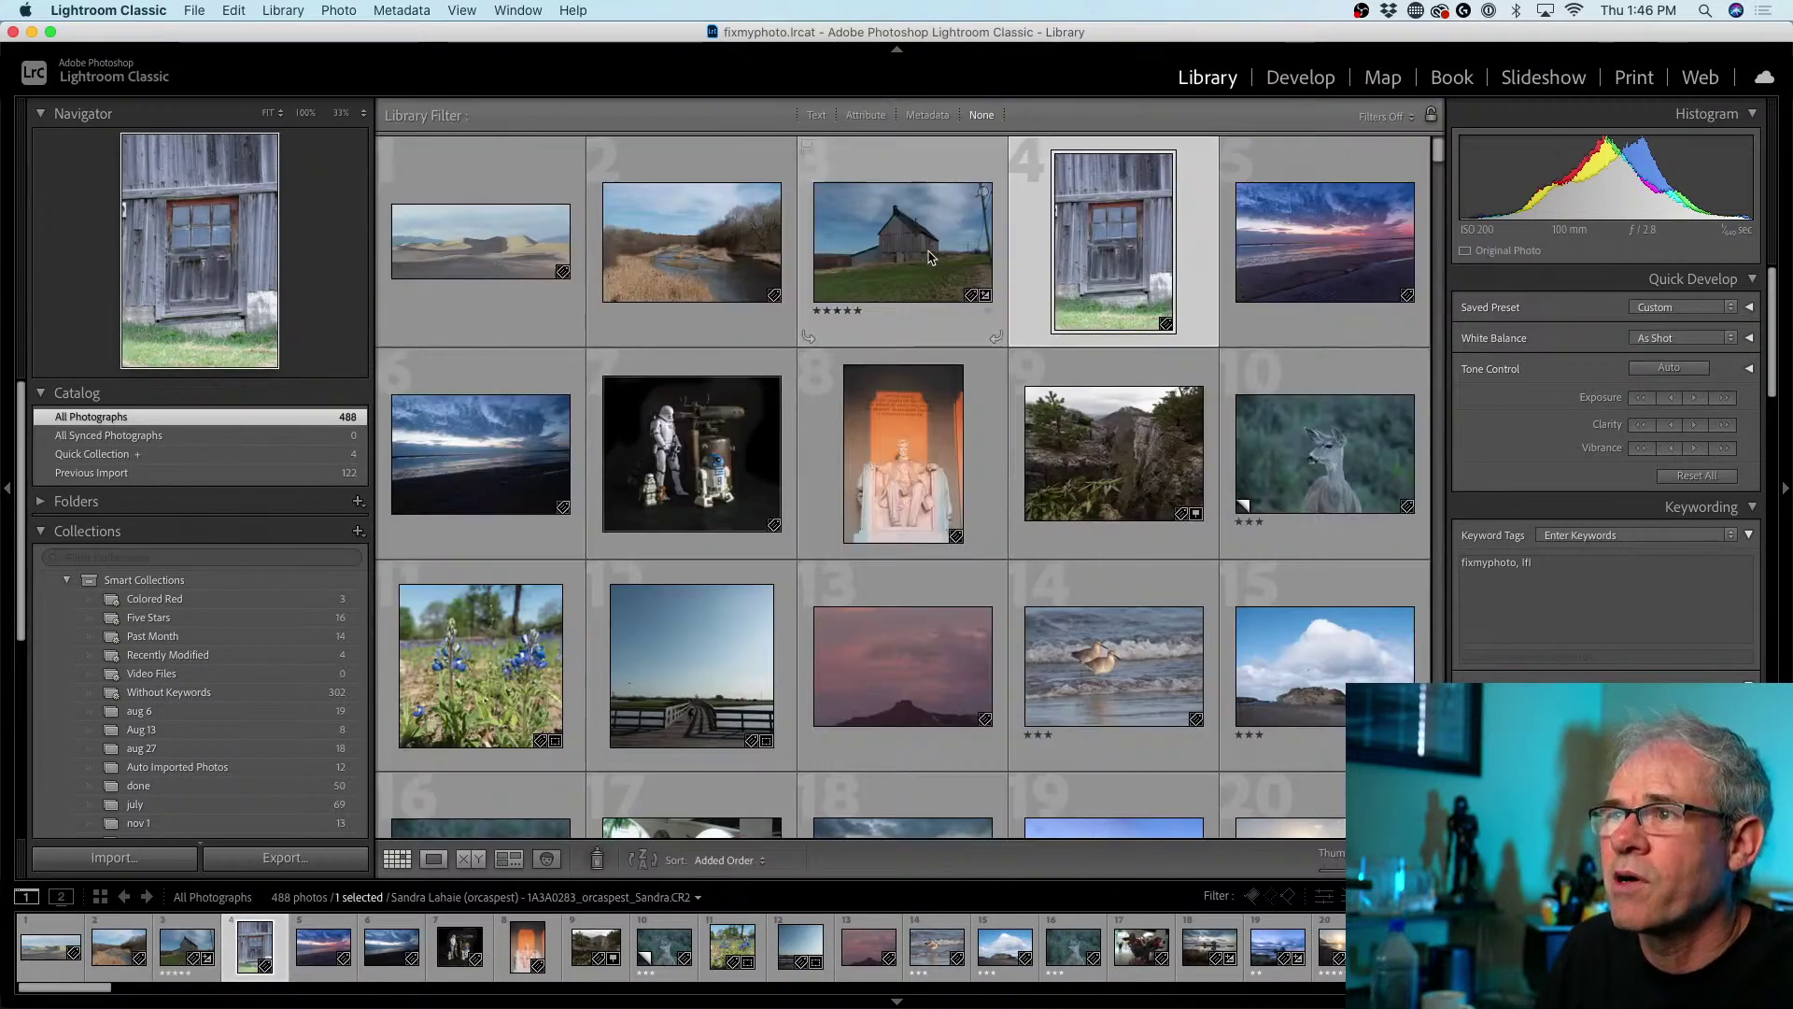
- Open the barn photo and the barn door photo together for editing in Adobe Photoshop 2021
right_click(879, 232)
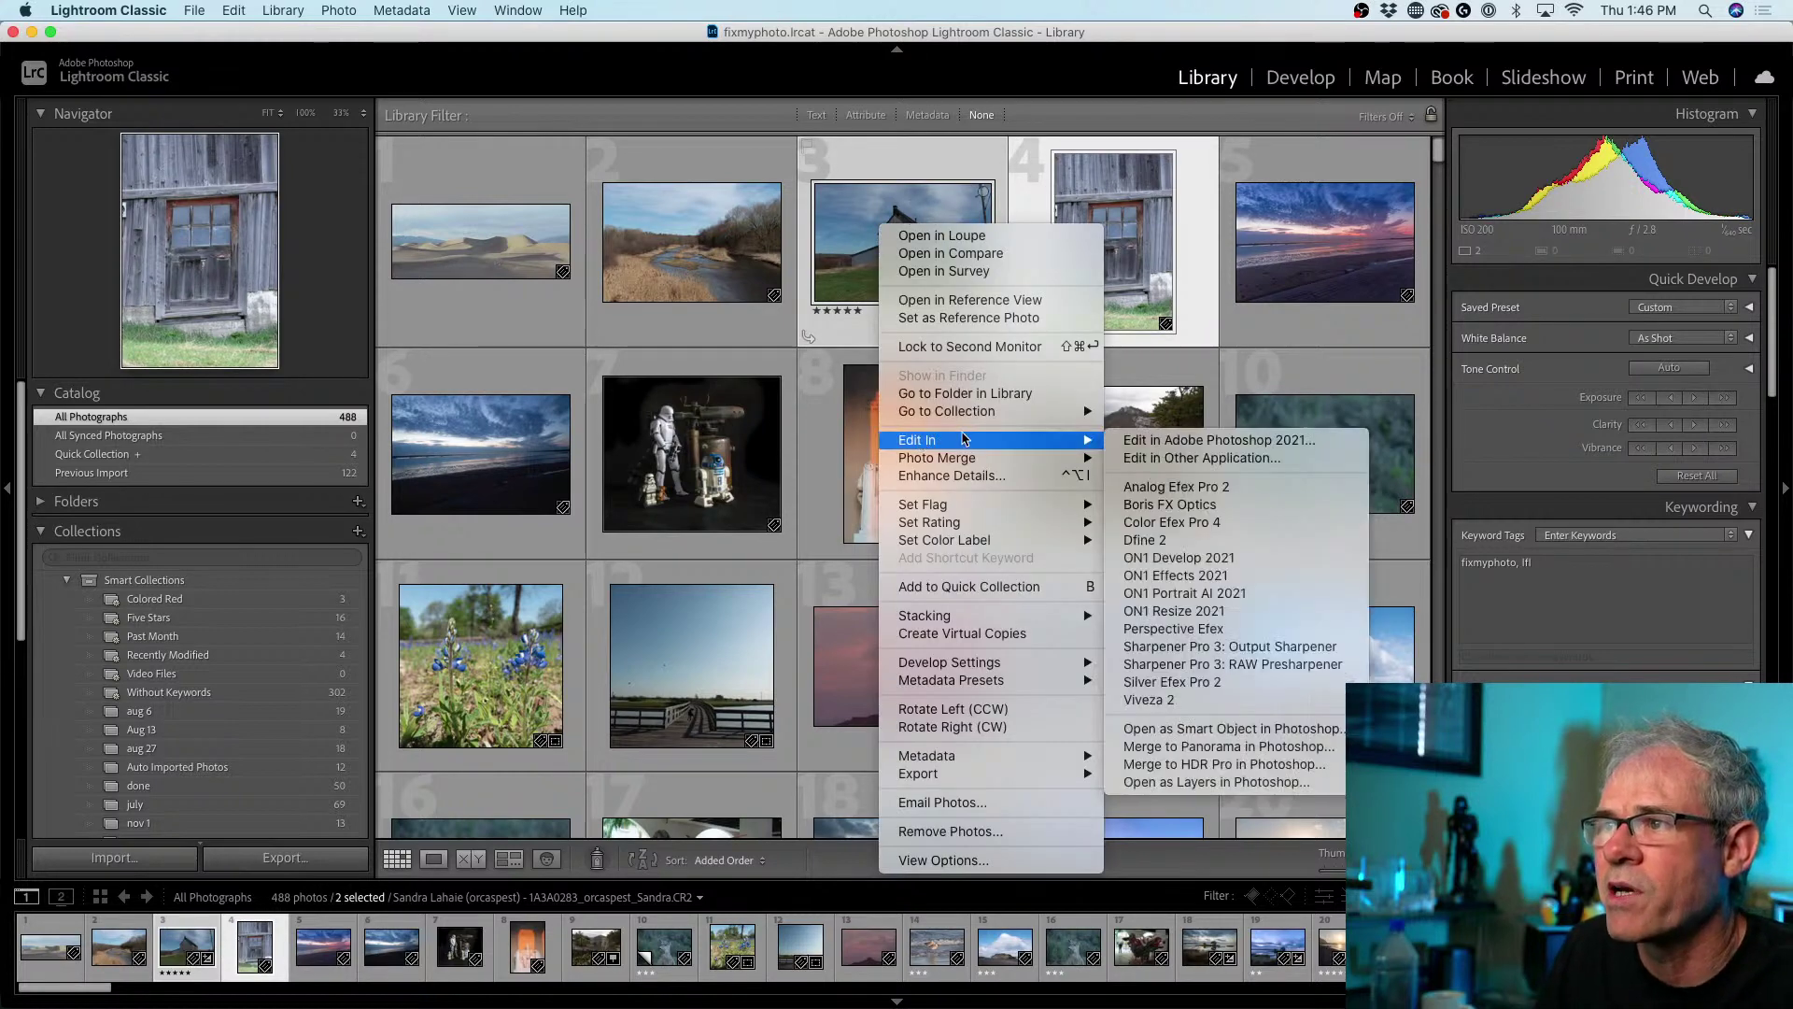
mouse_move(1056, 443)
left_click(1193, 443)
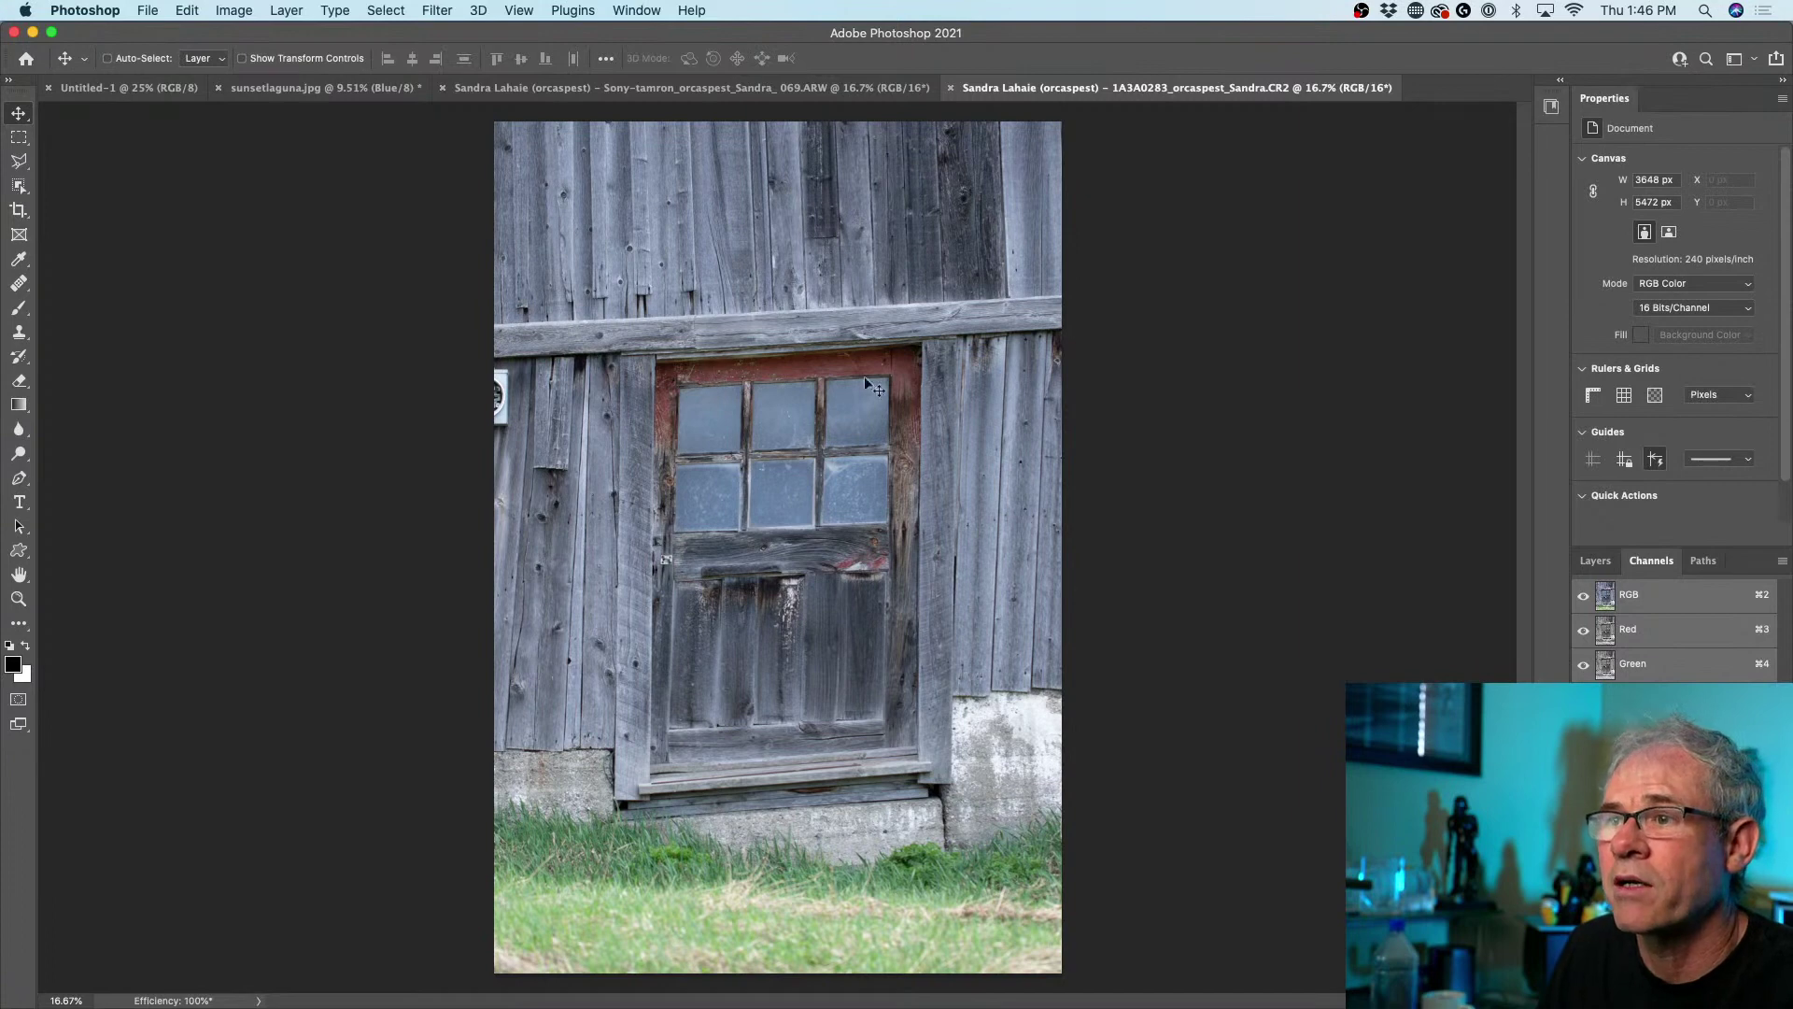
- Try the Auto and Full Upright corrections on the door photo in the Camera Raw Filter, and switch Upright off again
left_click(436, 10)
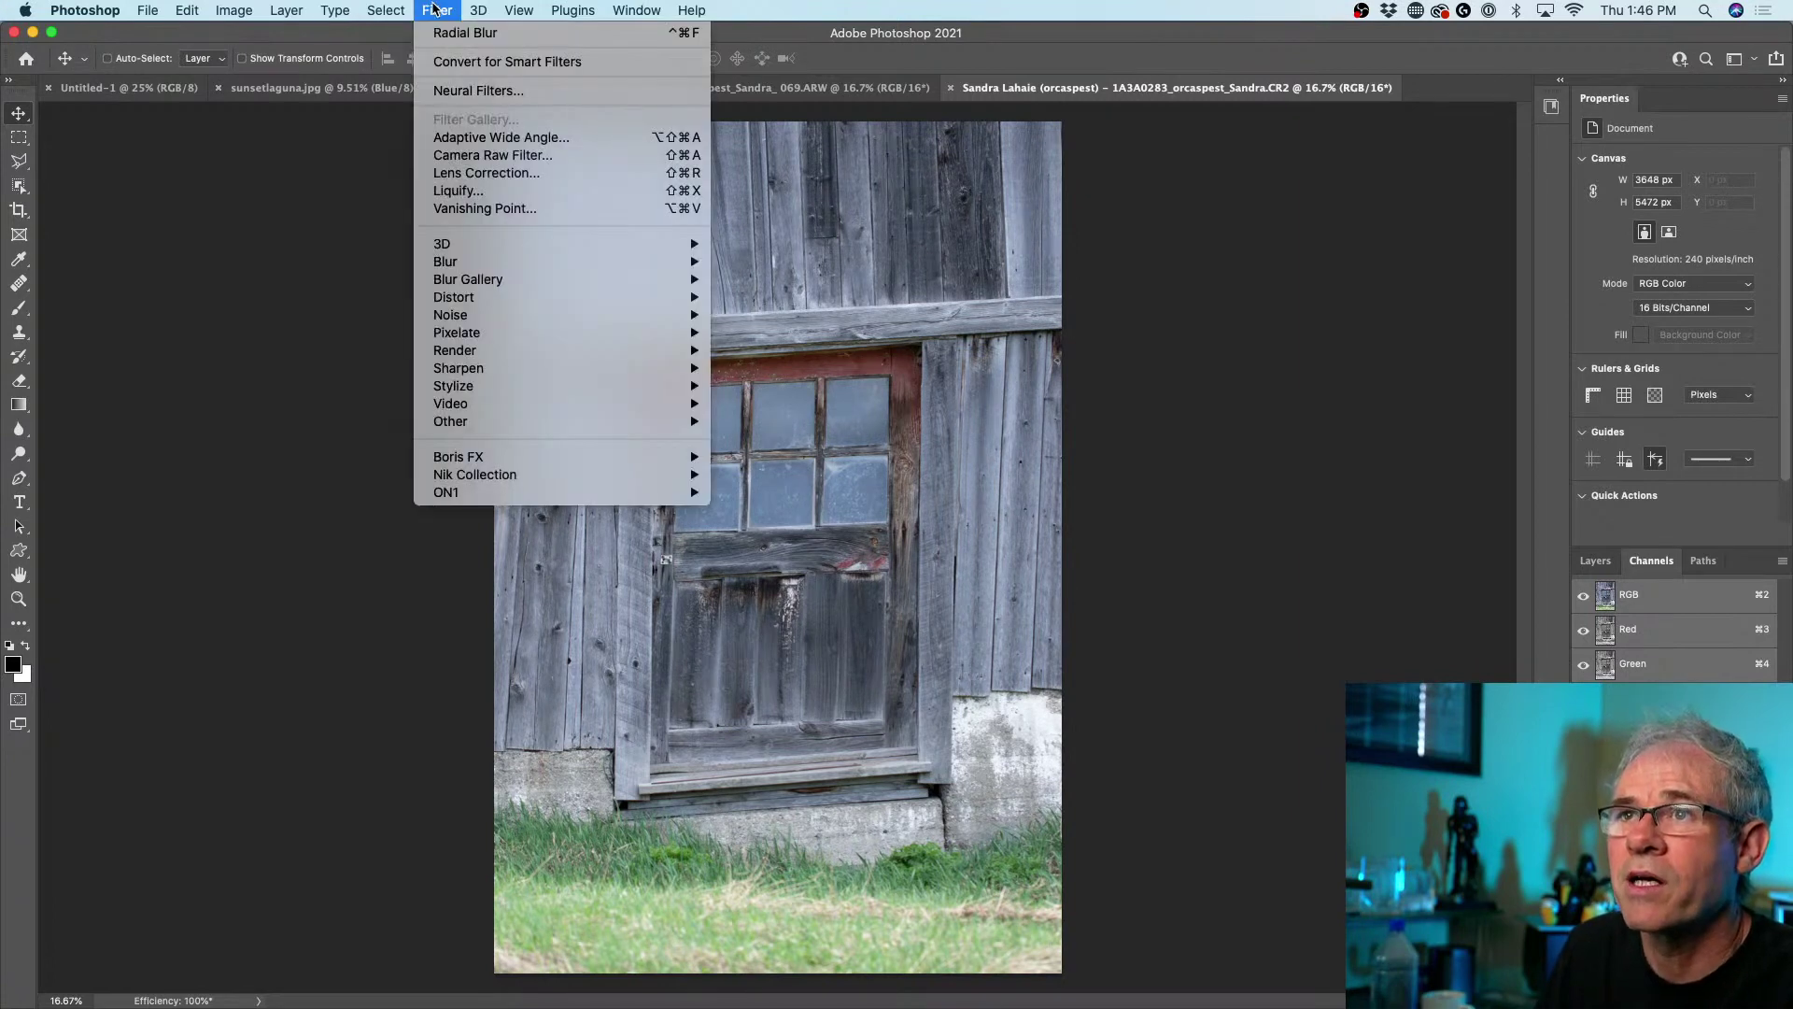
left_click(465, 156)
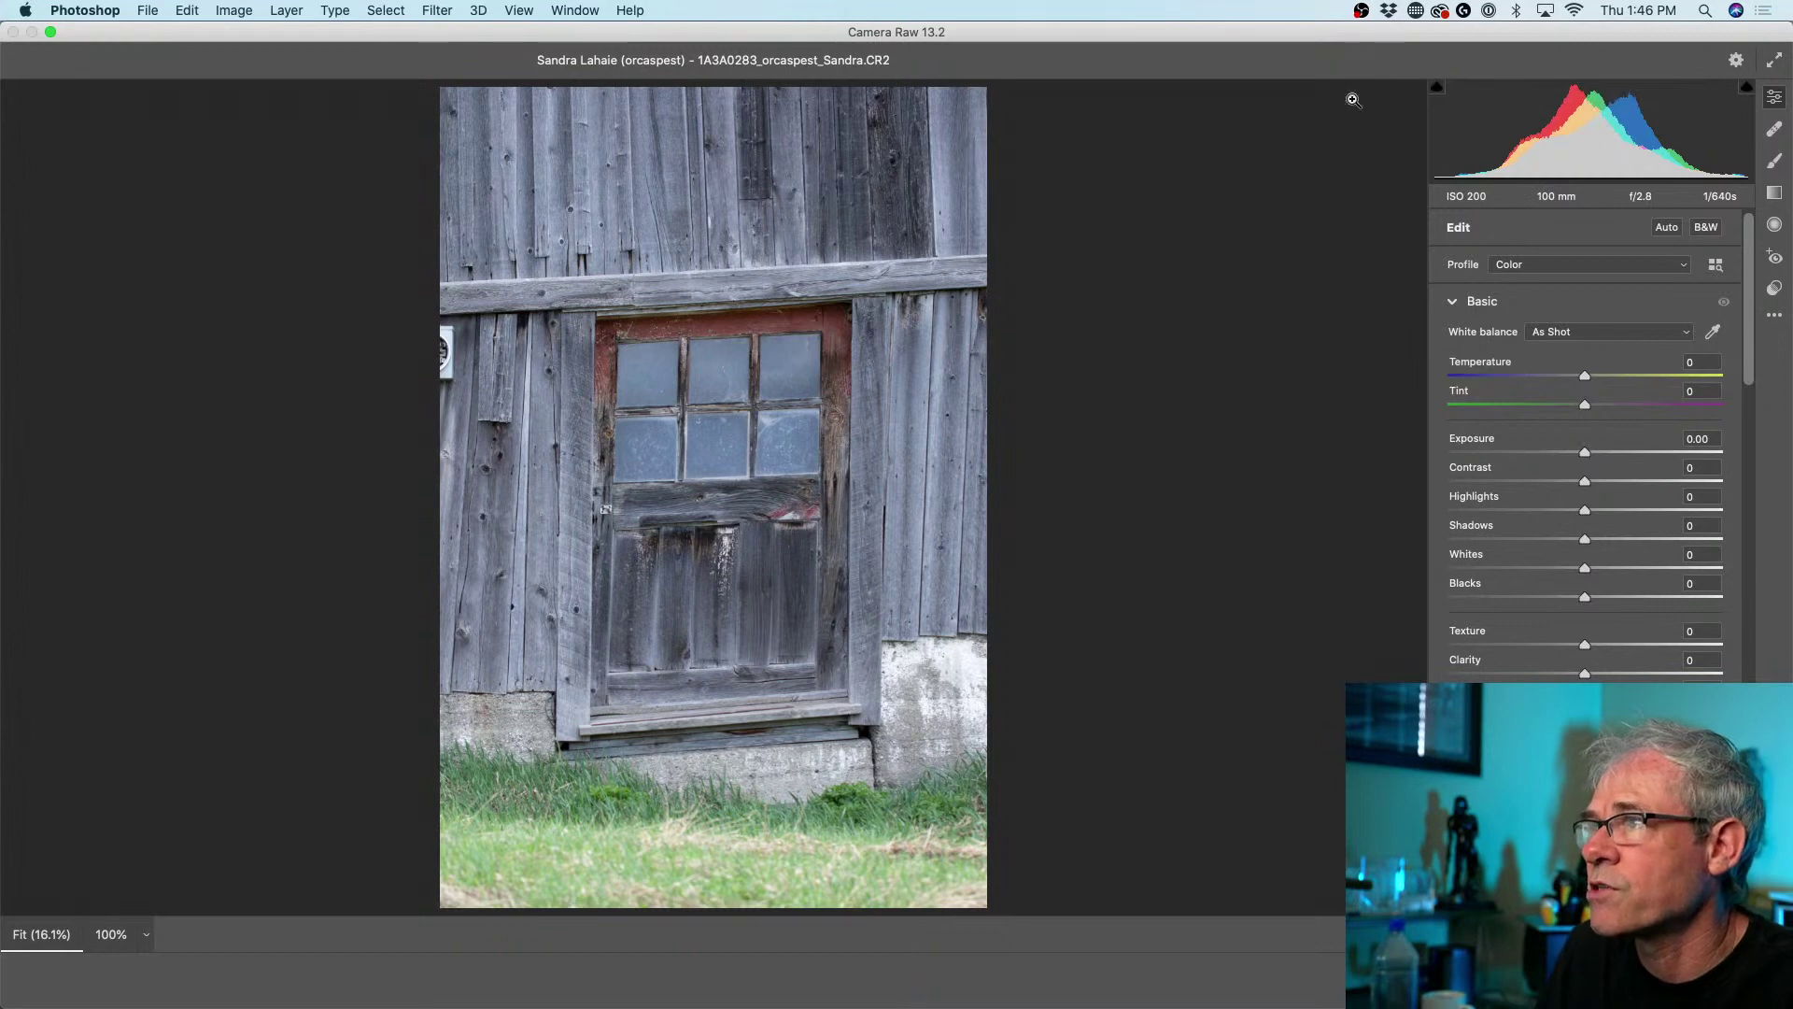
left_click_drag(1744, 233, 1749, 733)
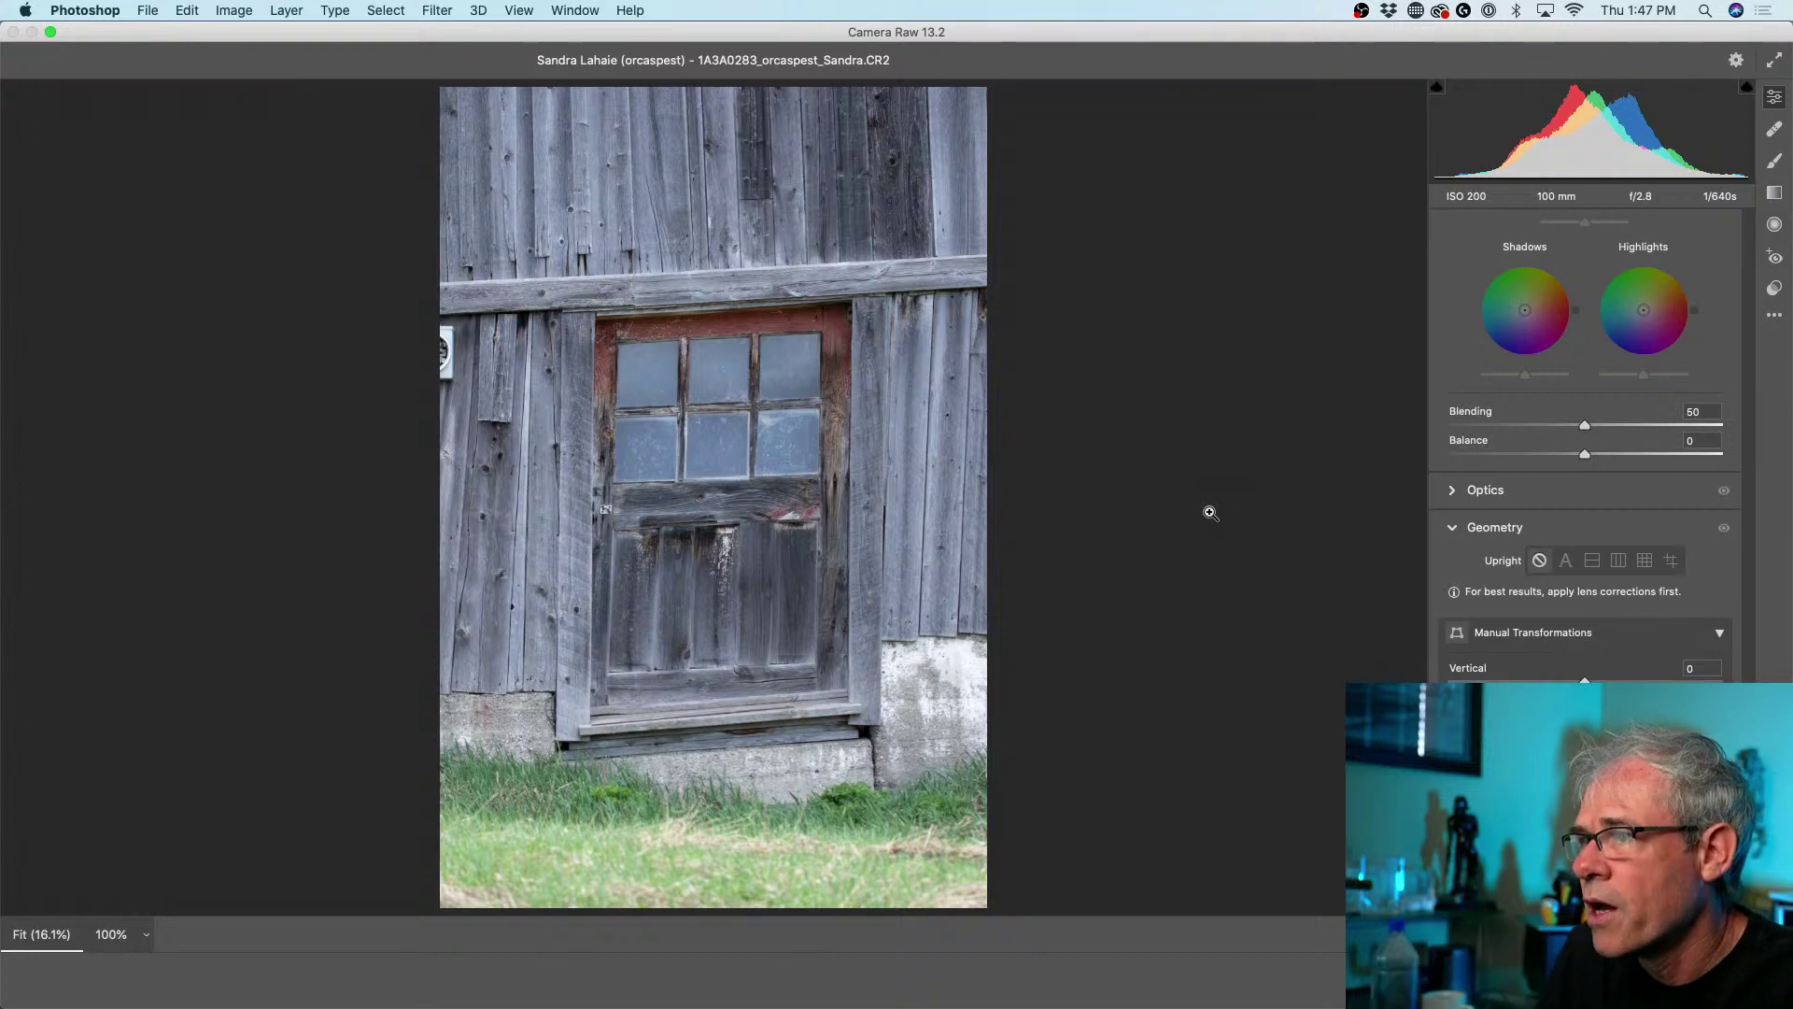
left_click(1566, 562)
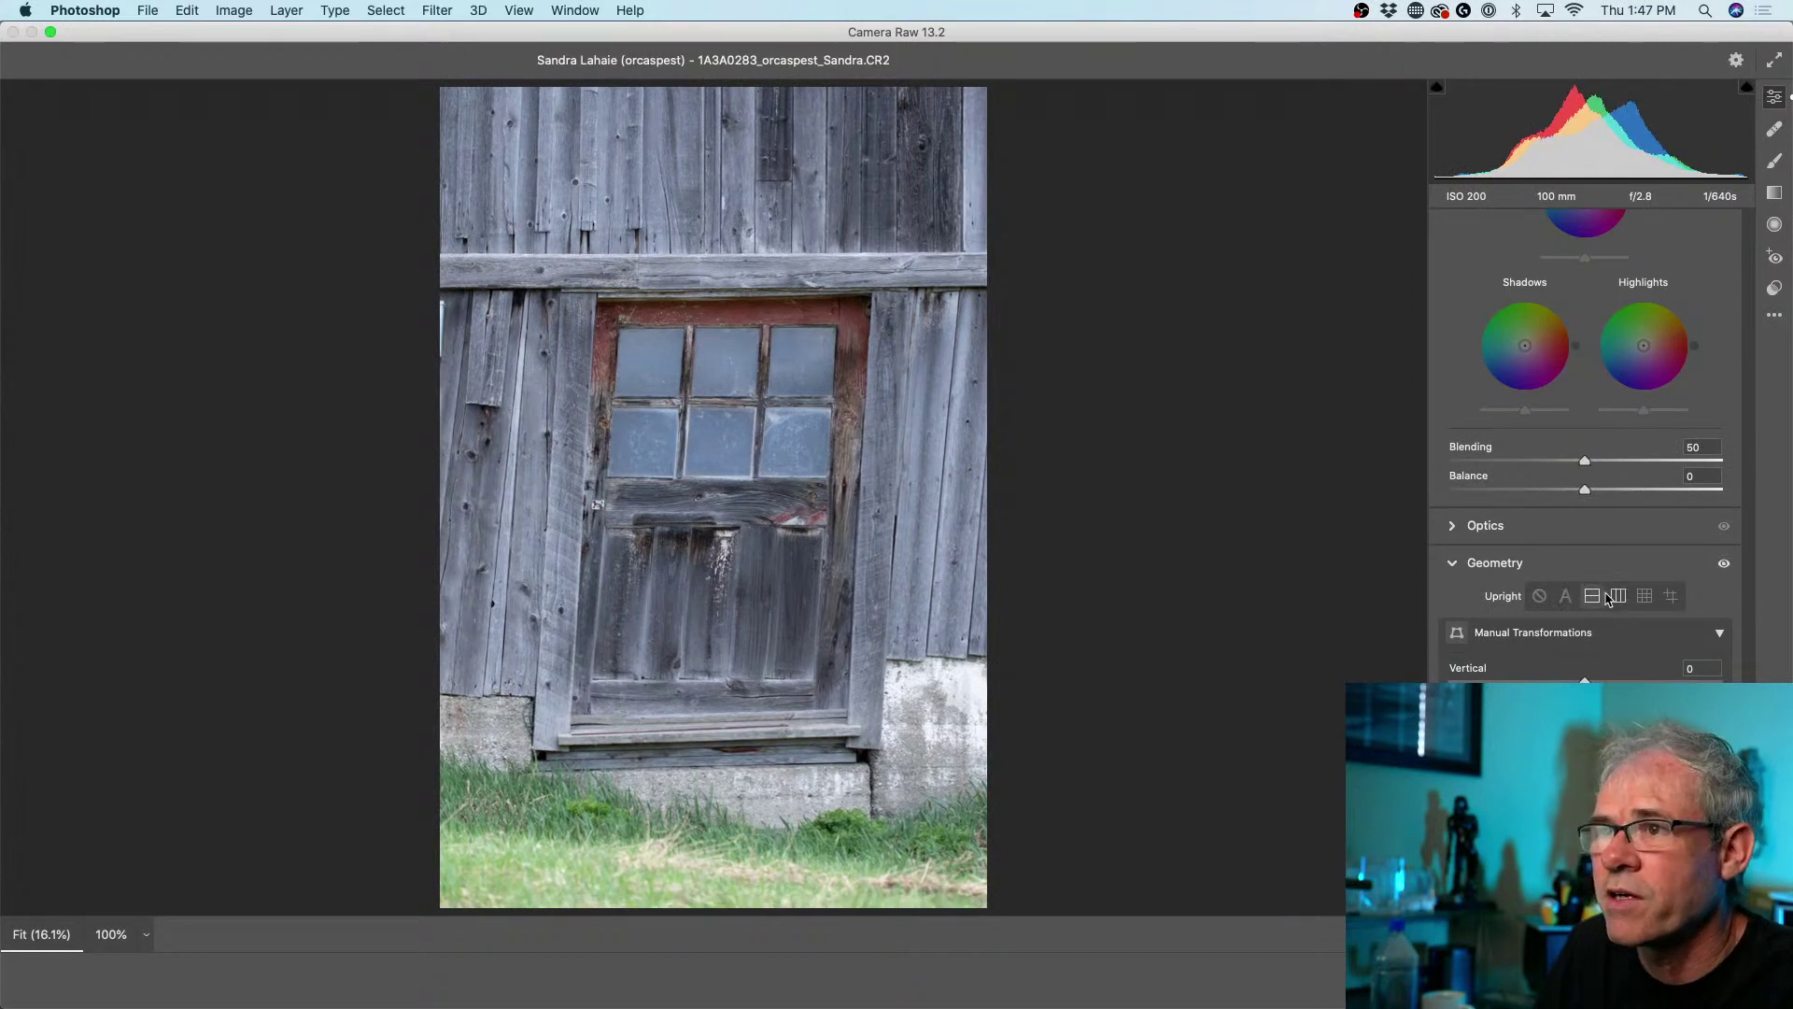
left_click(1645, 596)
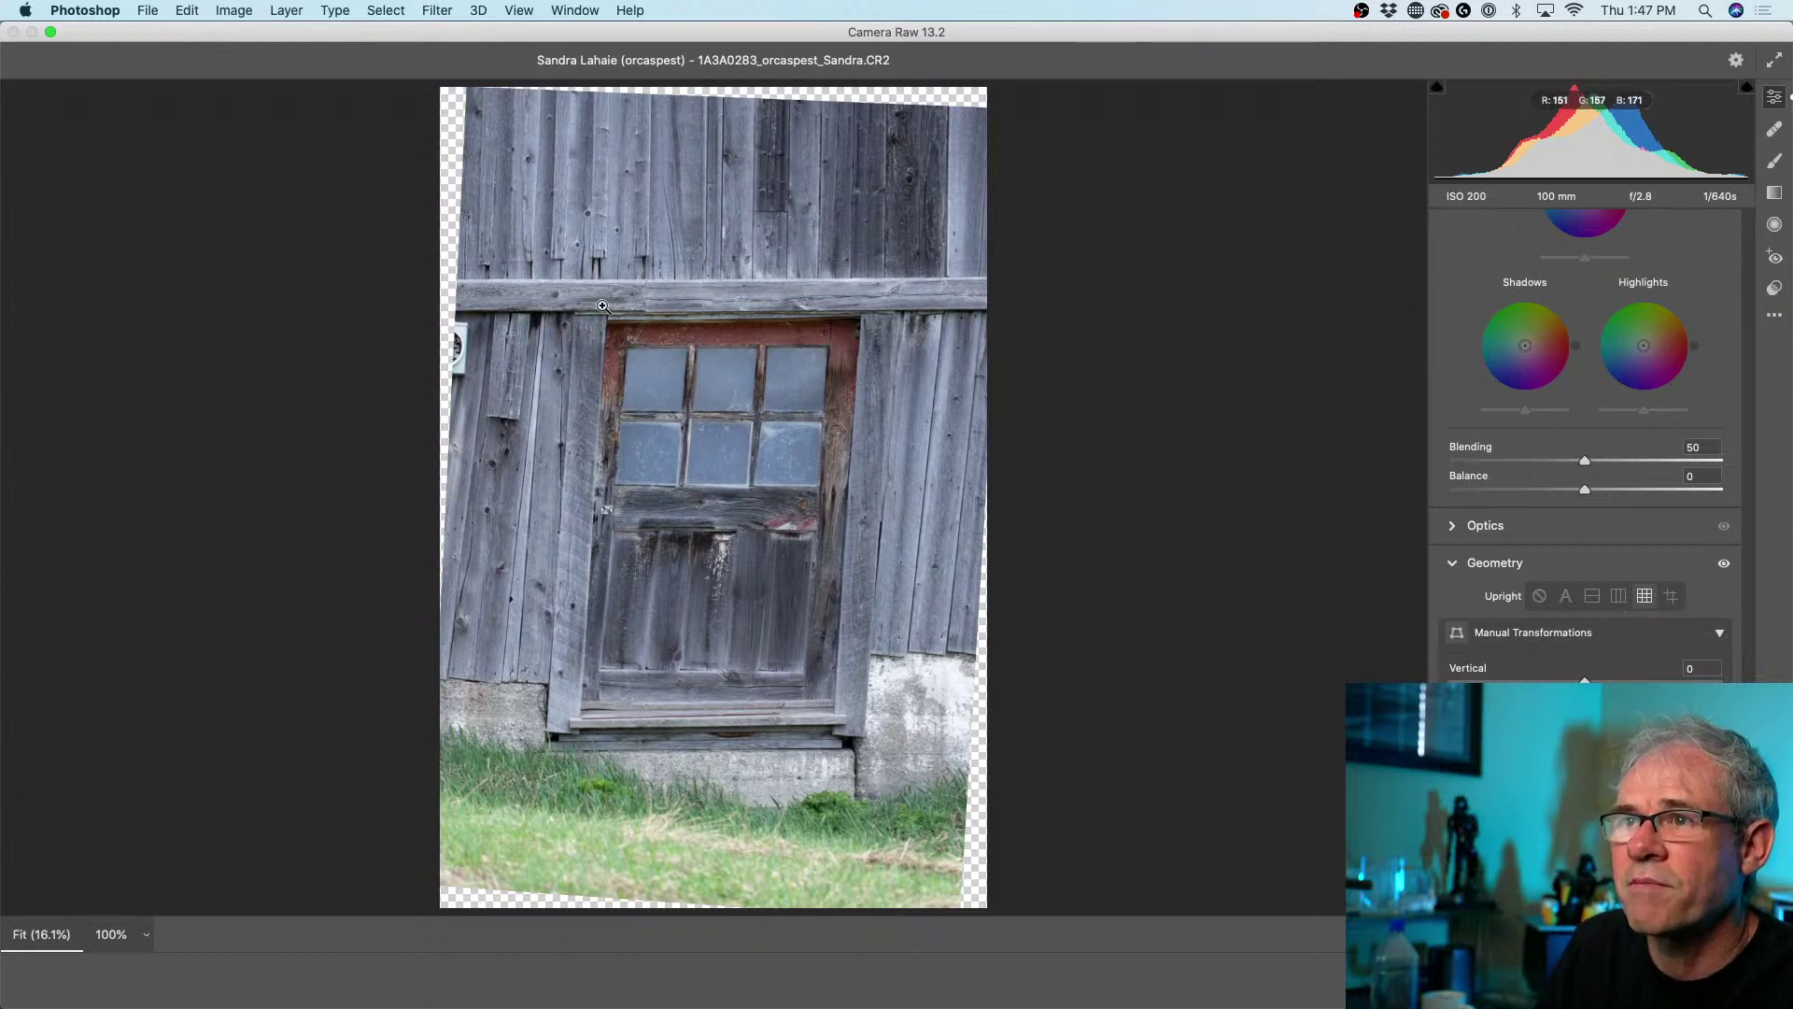
left_click(1540, 596)
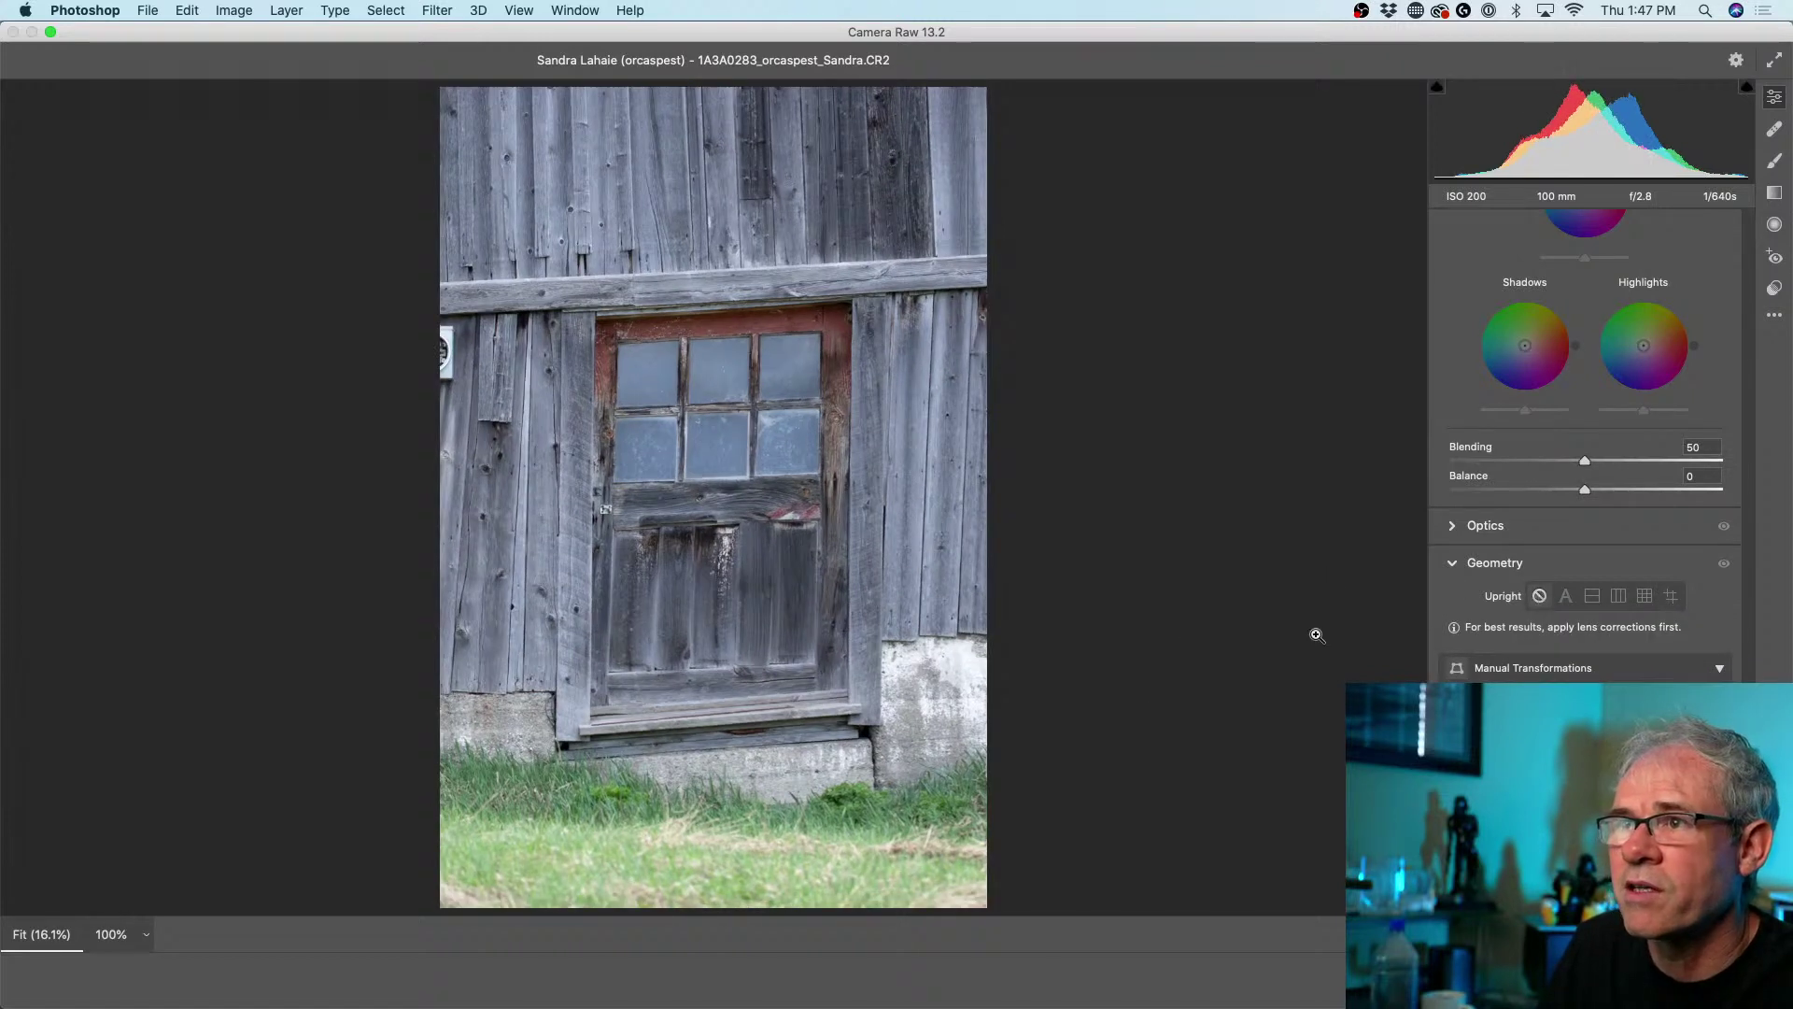
left_click(1645, 596)
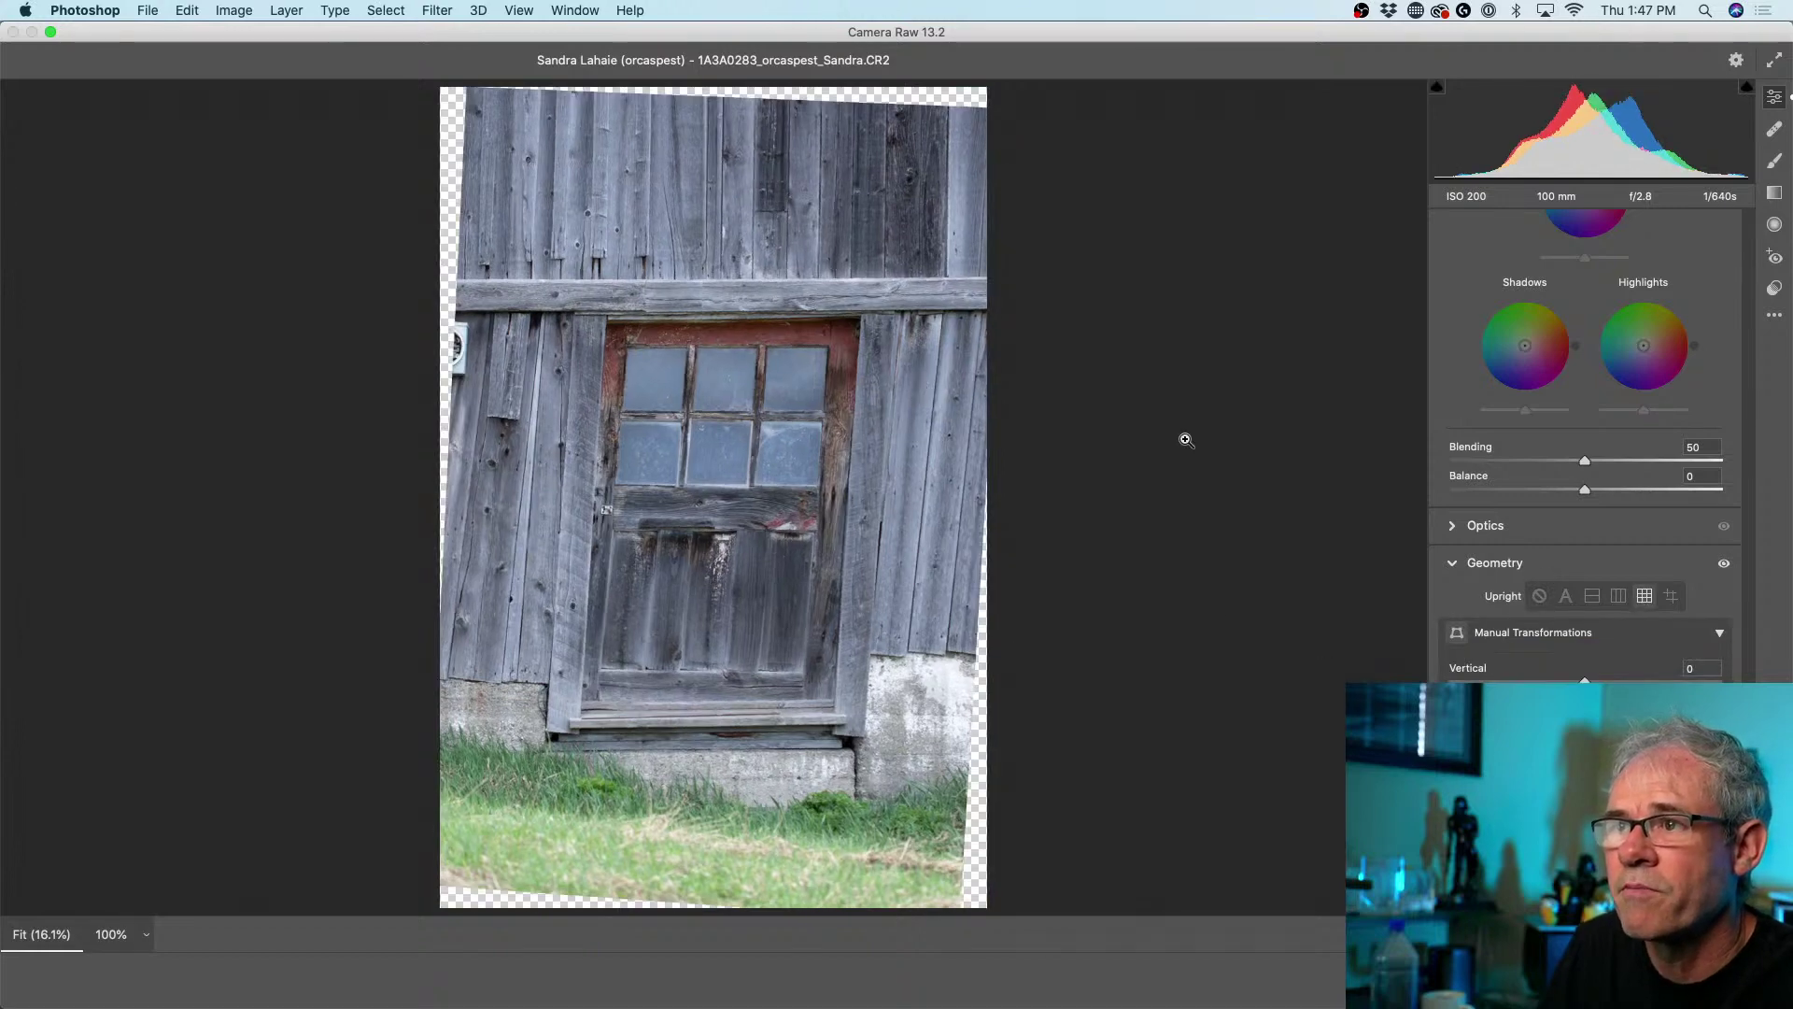
left_click(1540, 597)
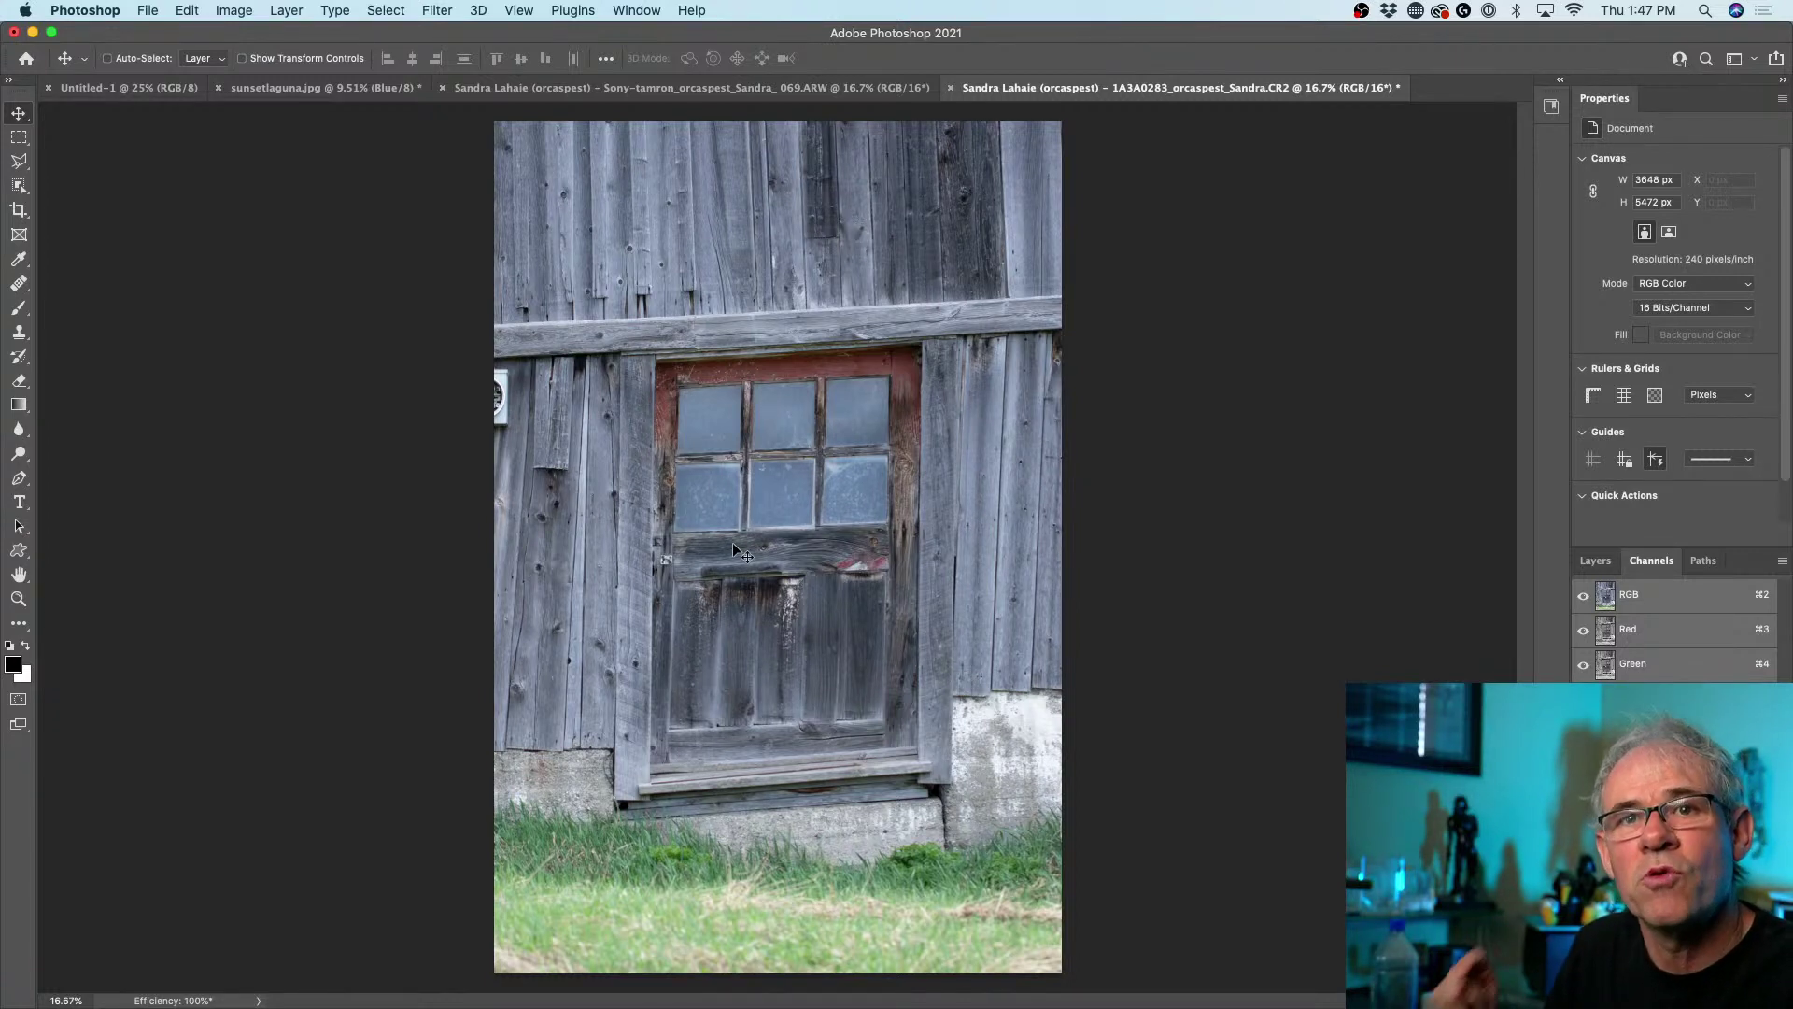
- Outline the door frame with the Perspective Crop tool by placing the crop's four corners on the frame's corners
left_click(18, 211)
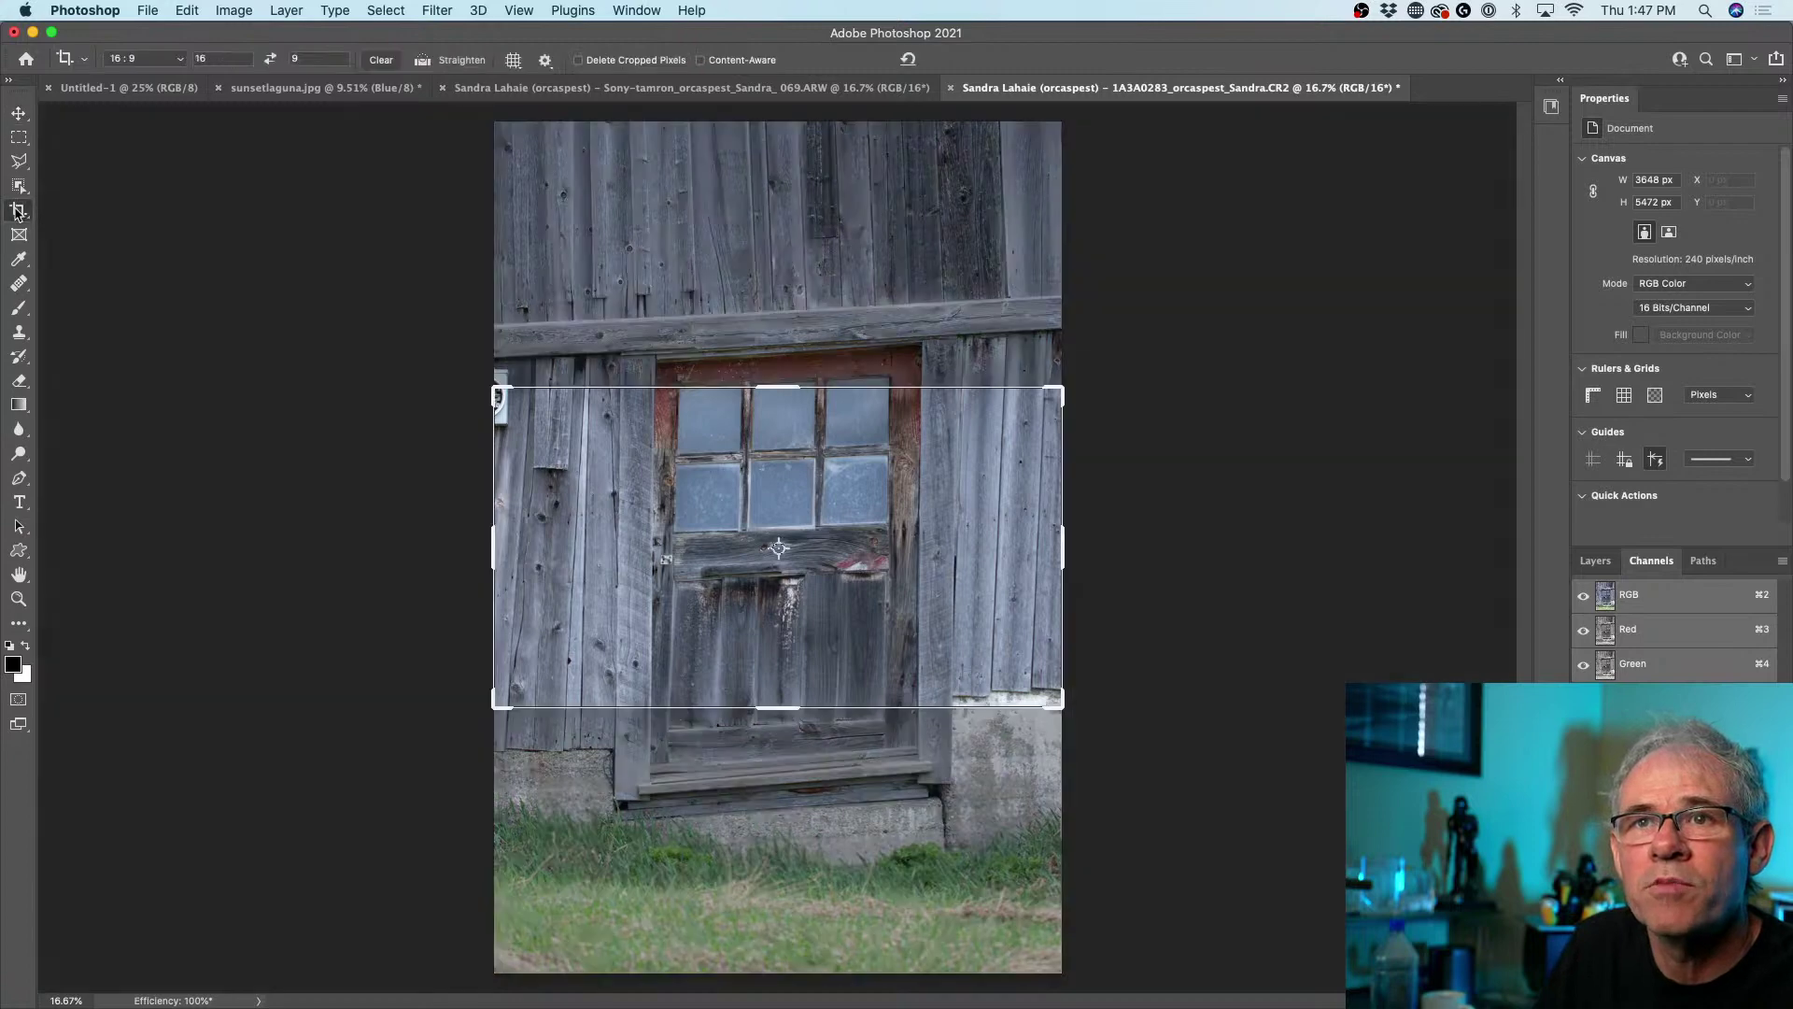
left_click(18, 212)
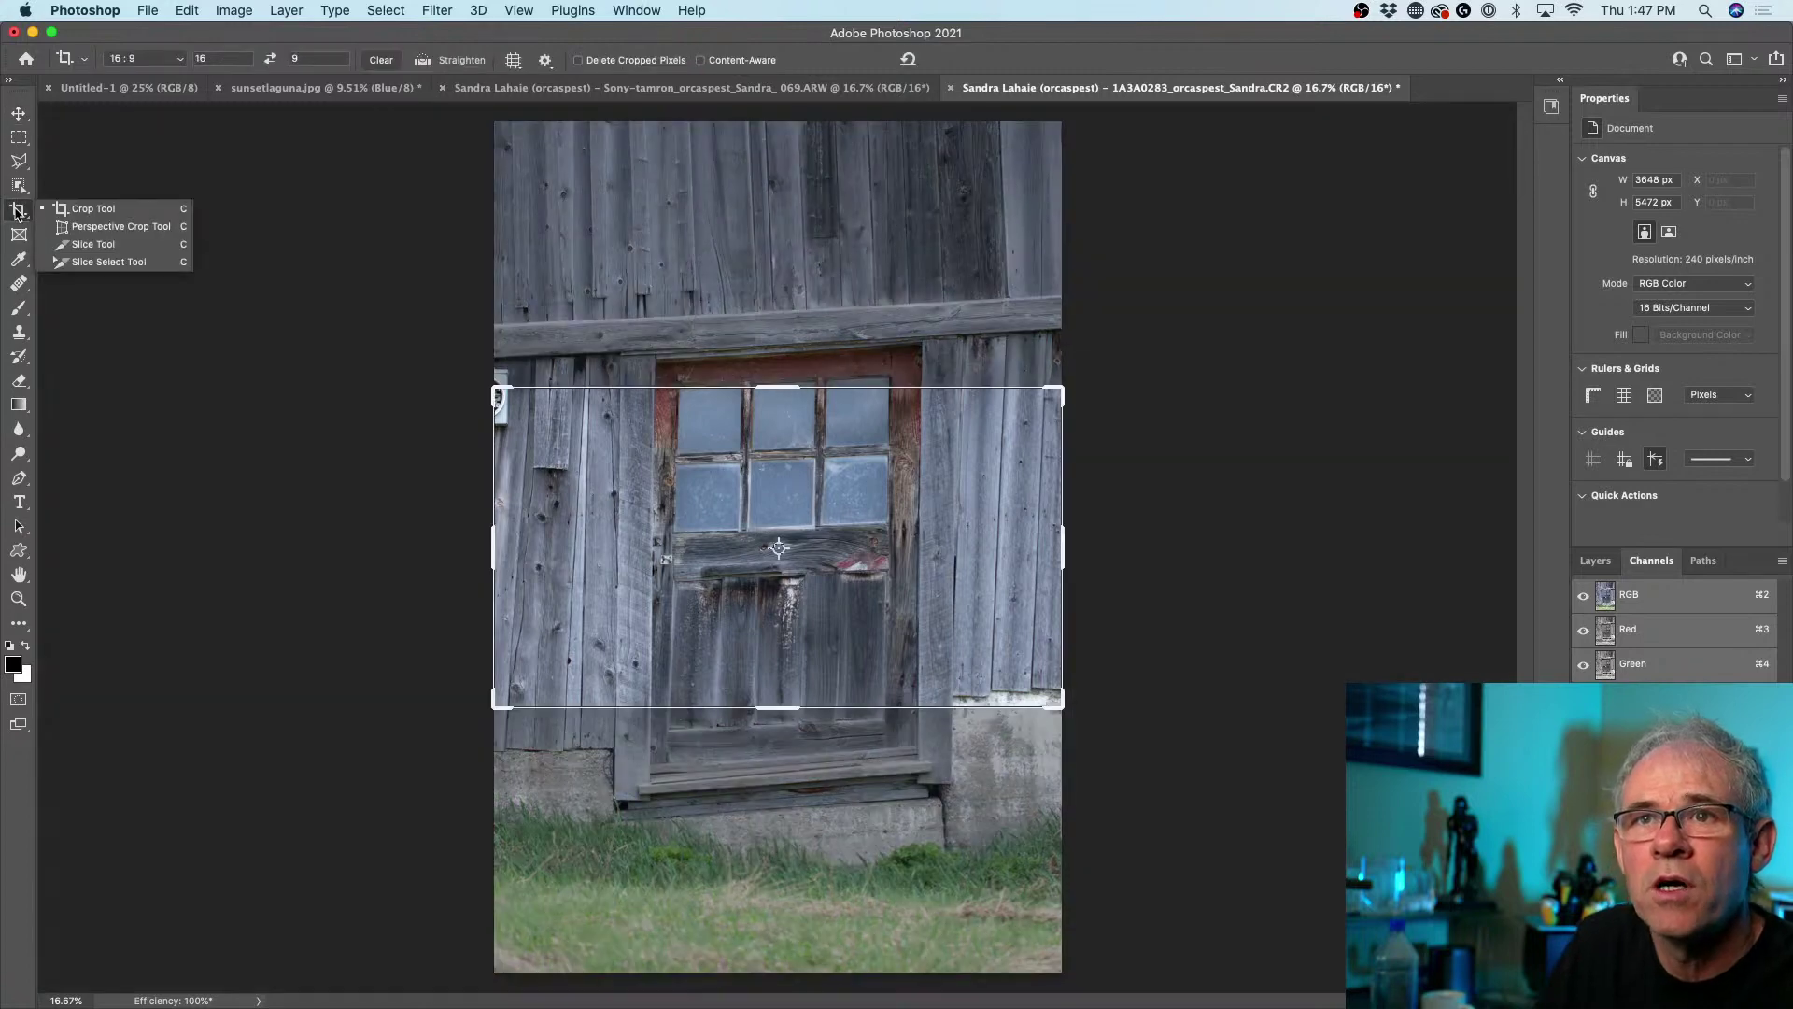
left_click(121, 228)
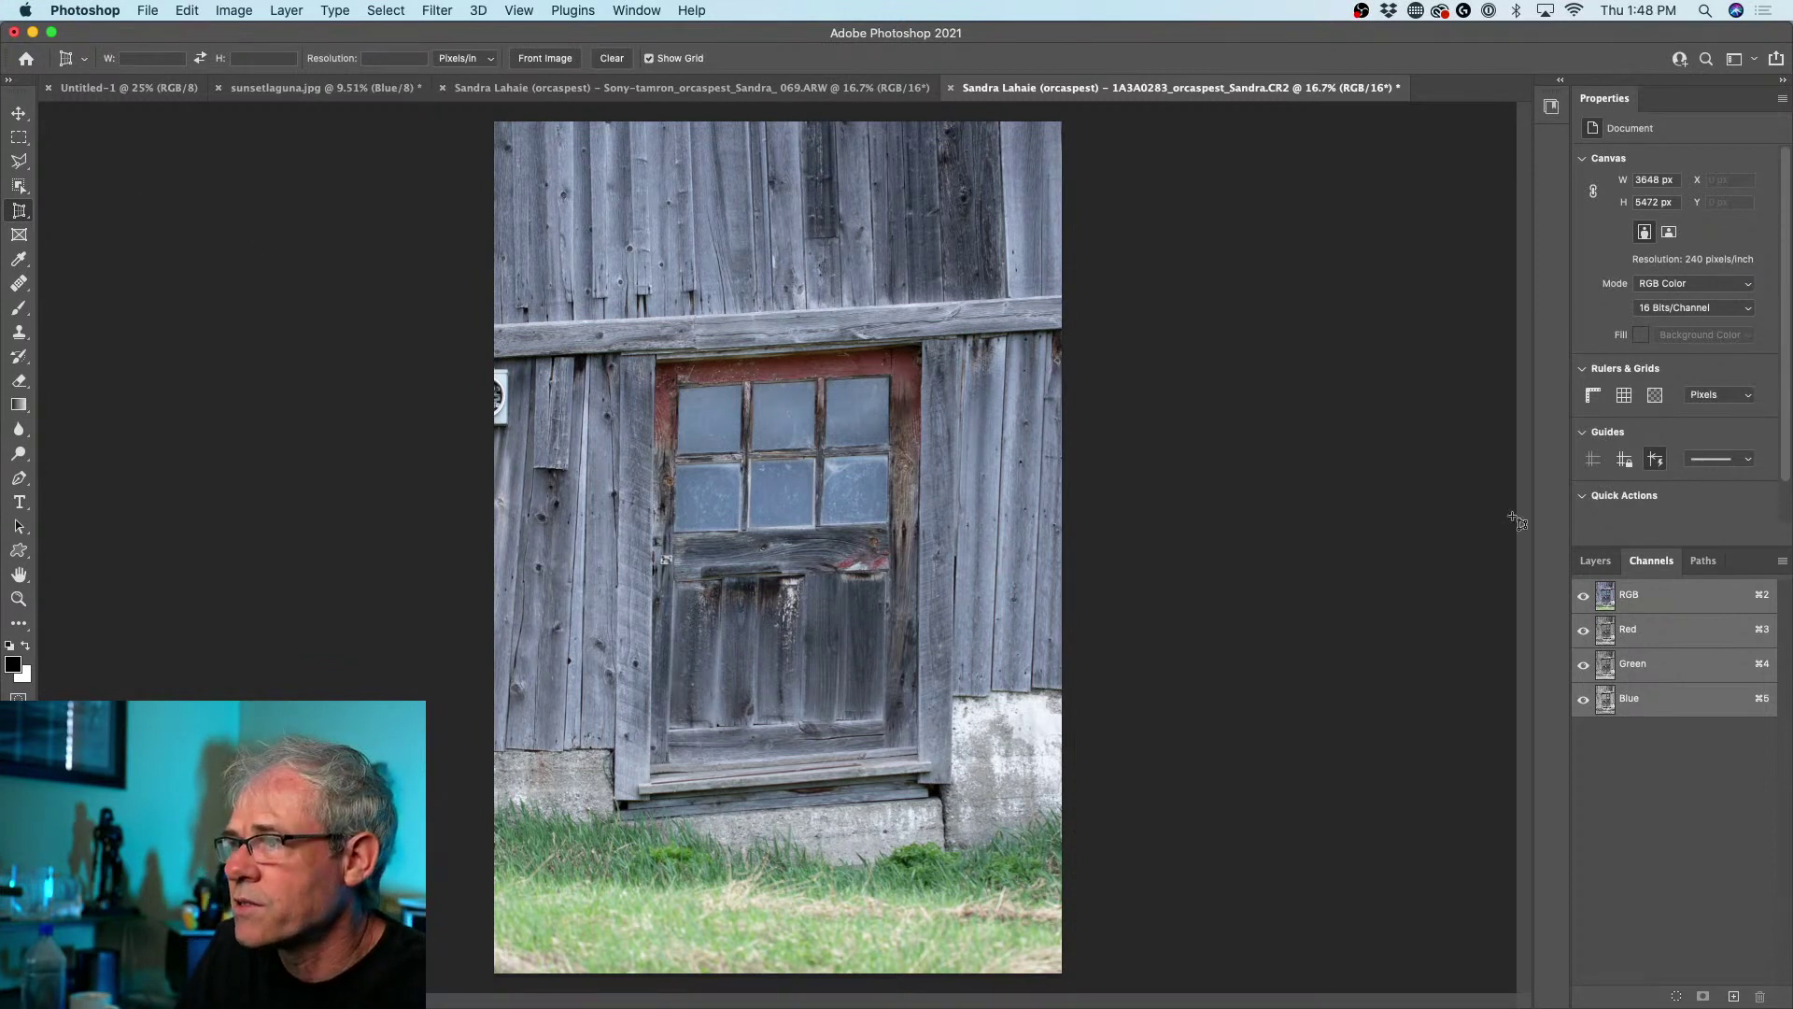
left_click(1597, 563)
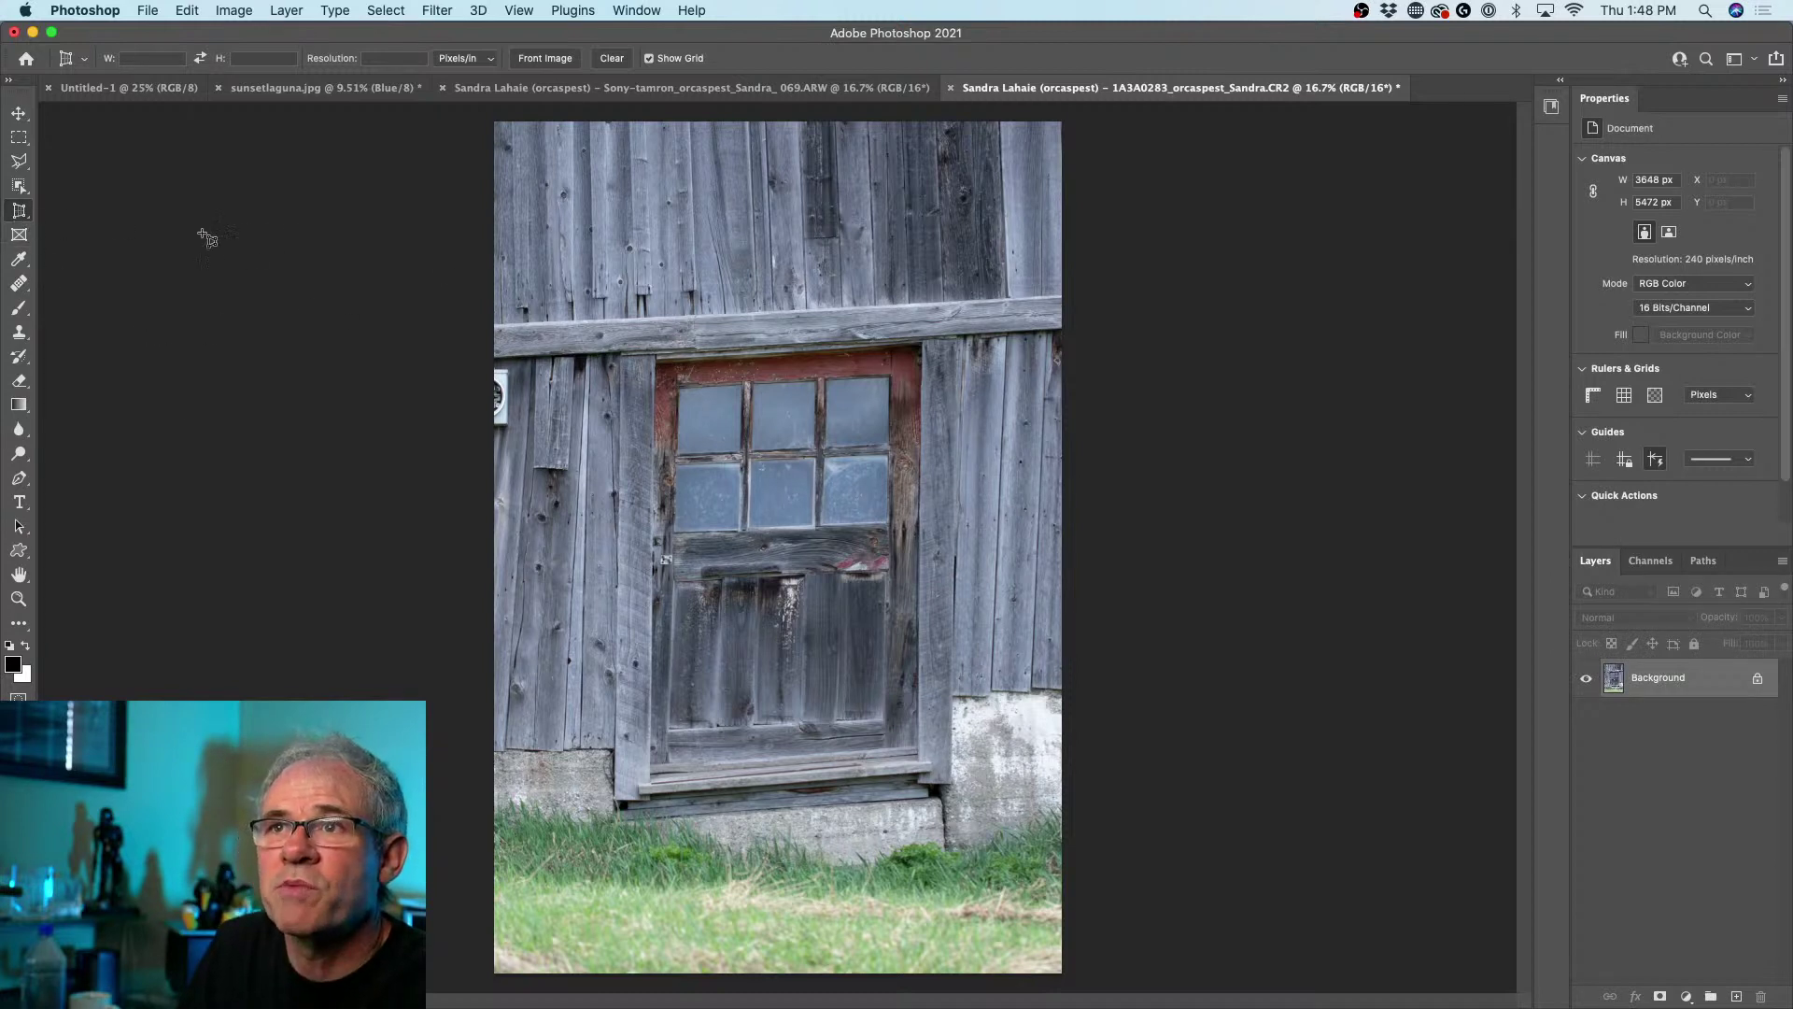
left_click(655, 361)
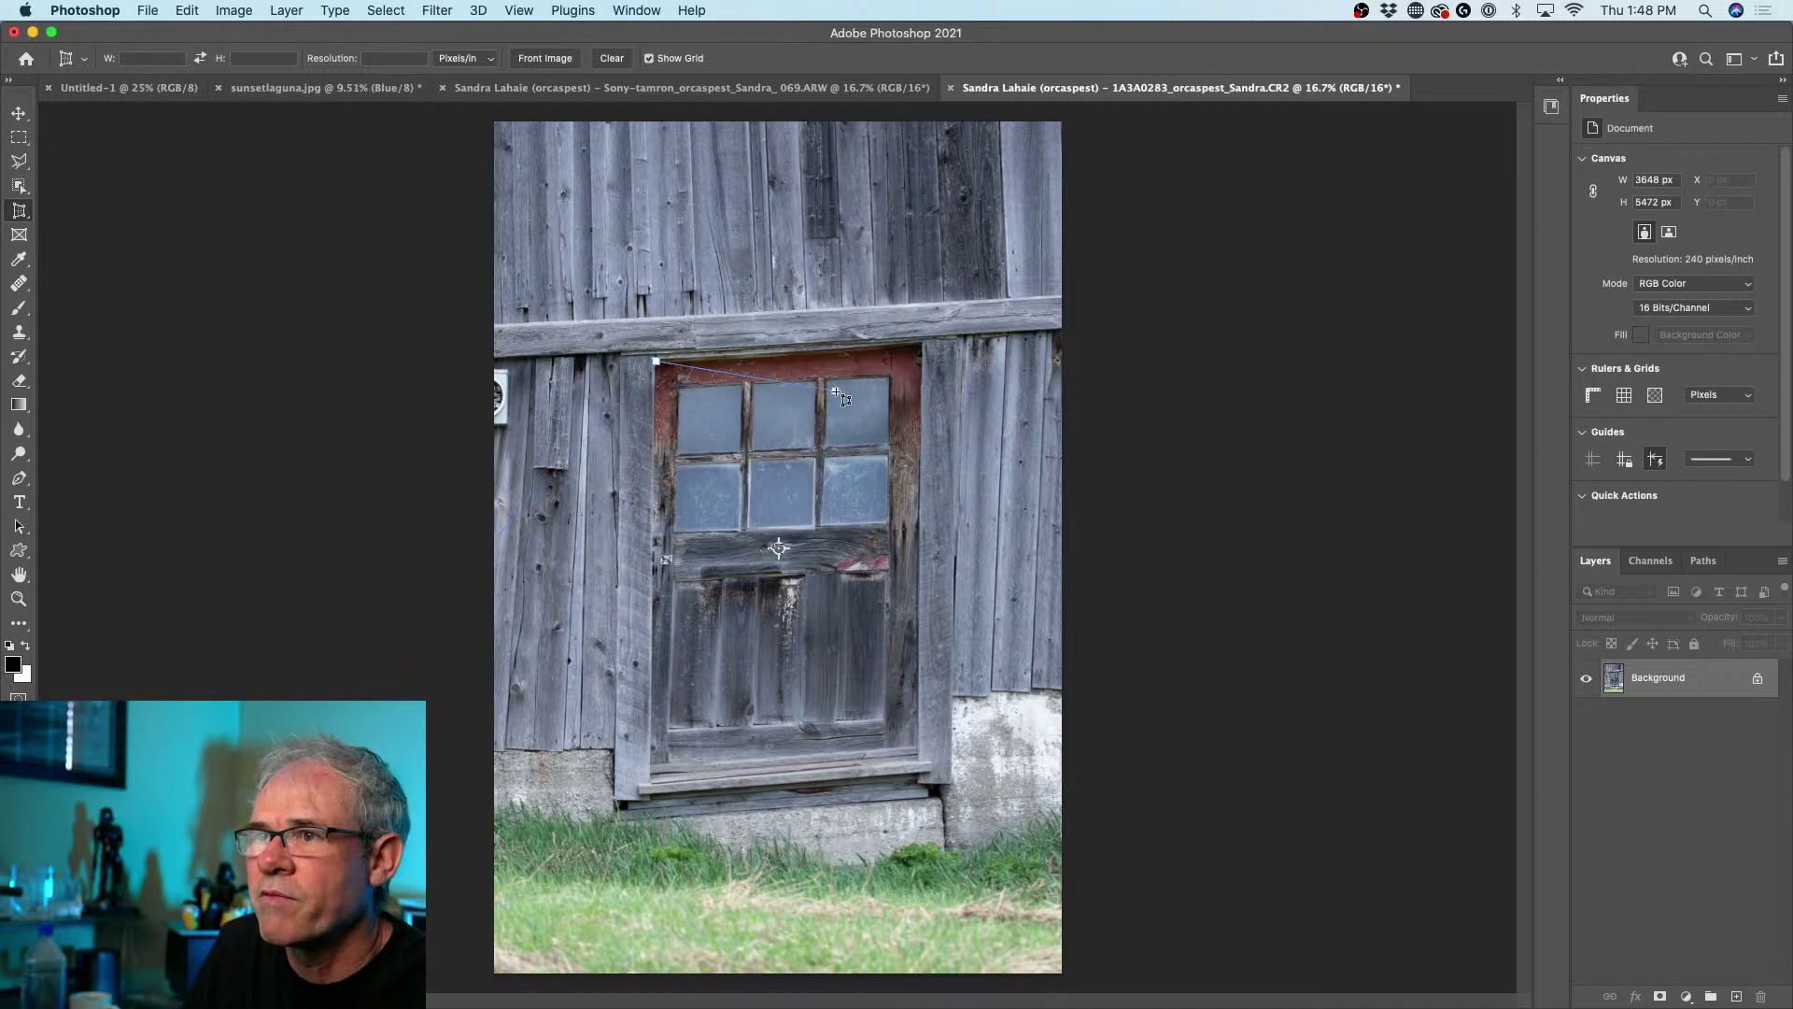
left_click(922, 343)
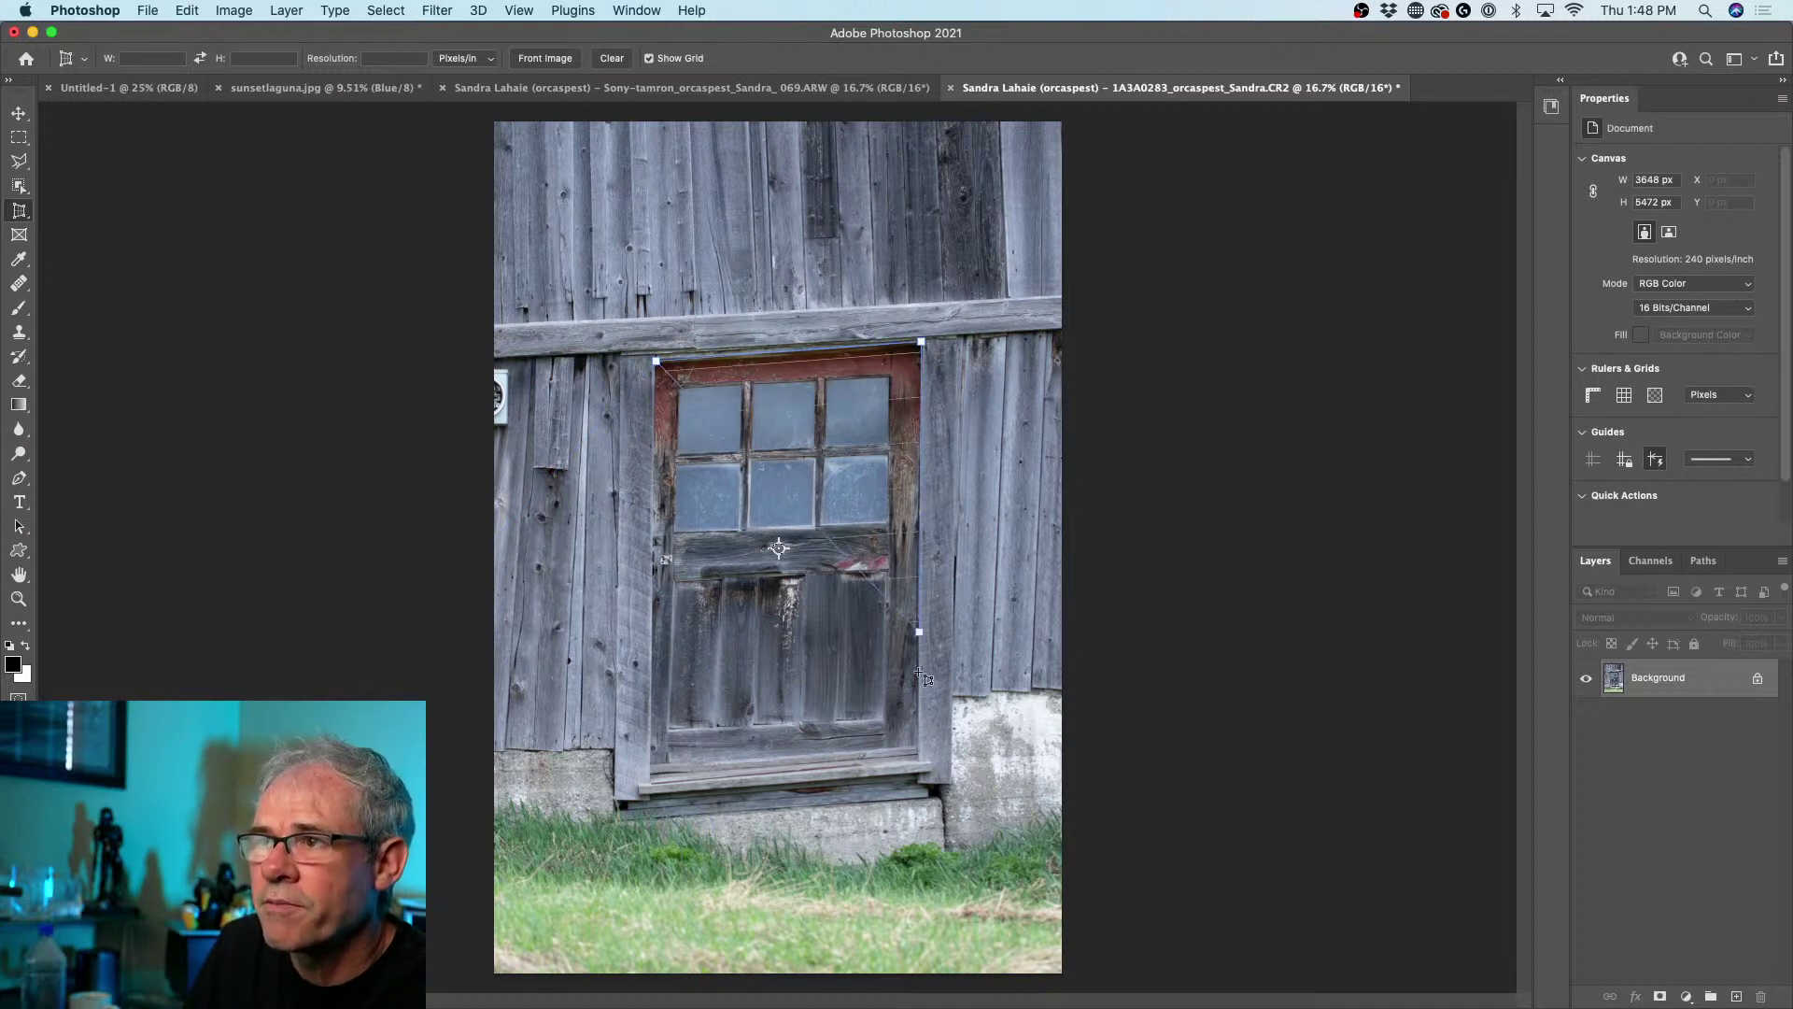
left_click(919, 761)
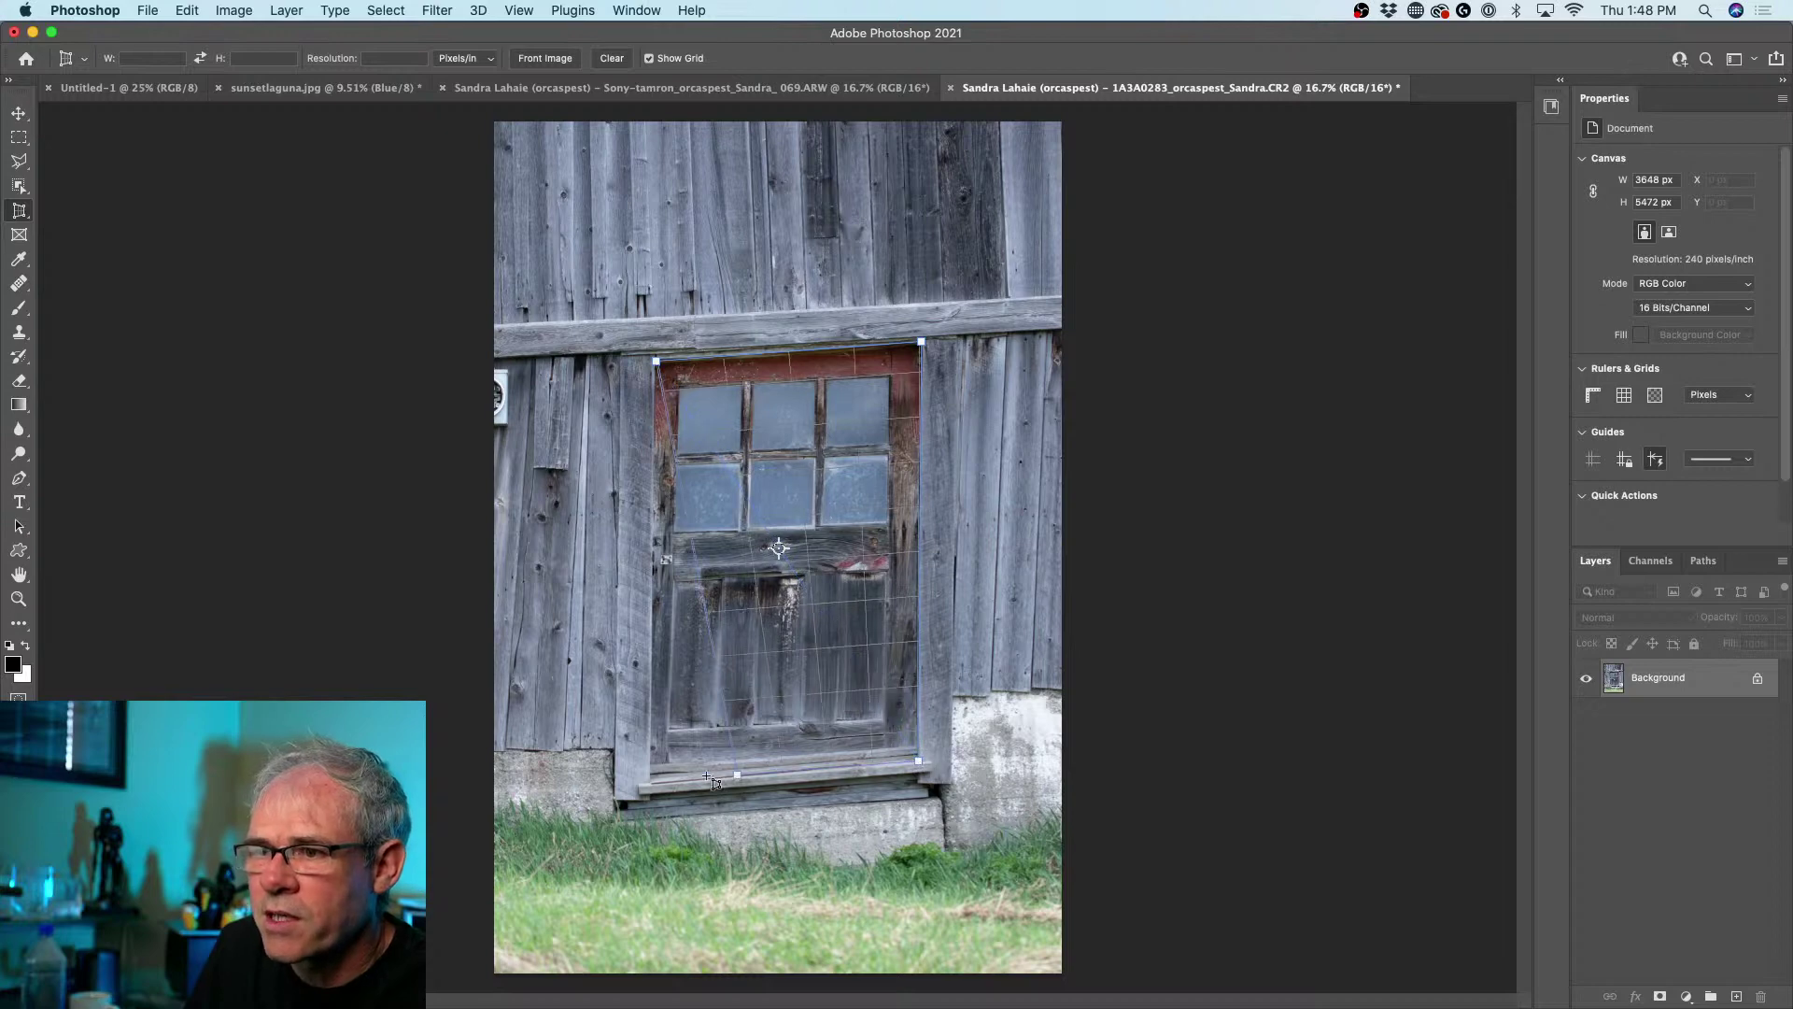
left_click(652, 779)
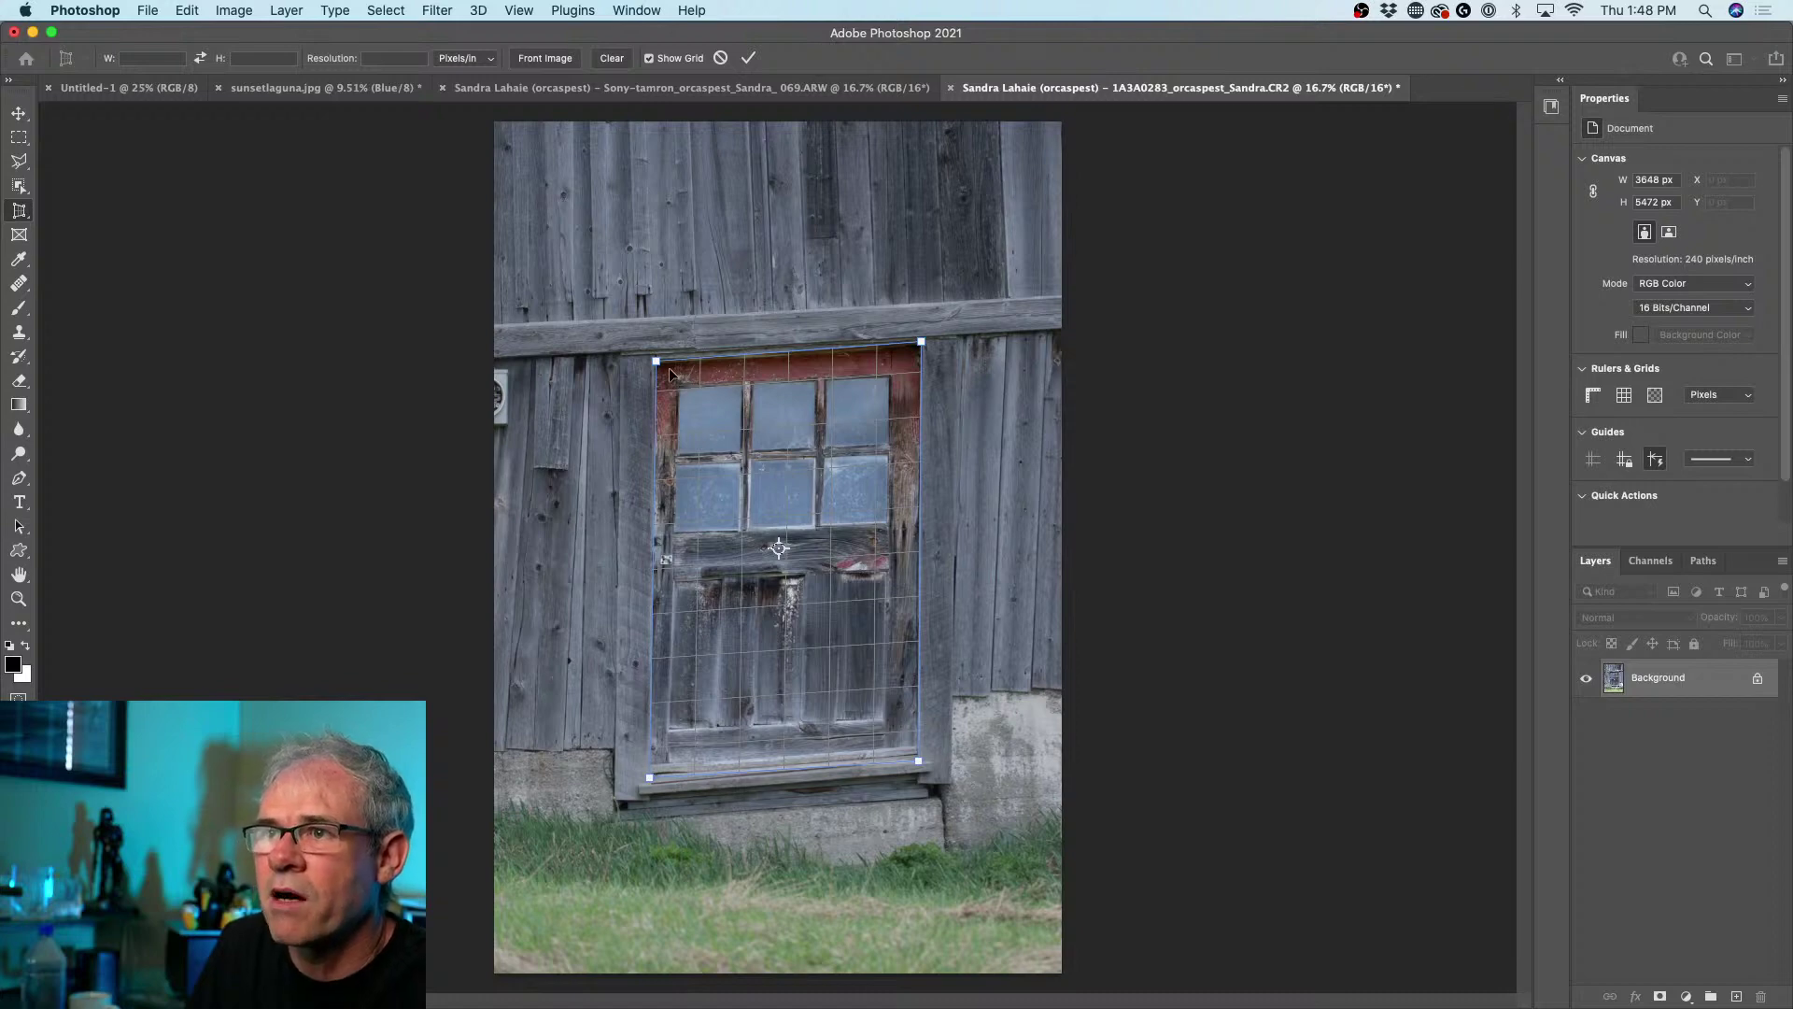
- Fine-tune the perspective crop's upper-left corner so it sits exactly on the door frame's upper-left corner
scroll(664, 374, "up", 5)
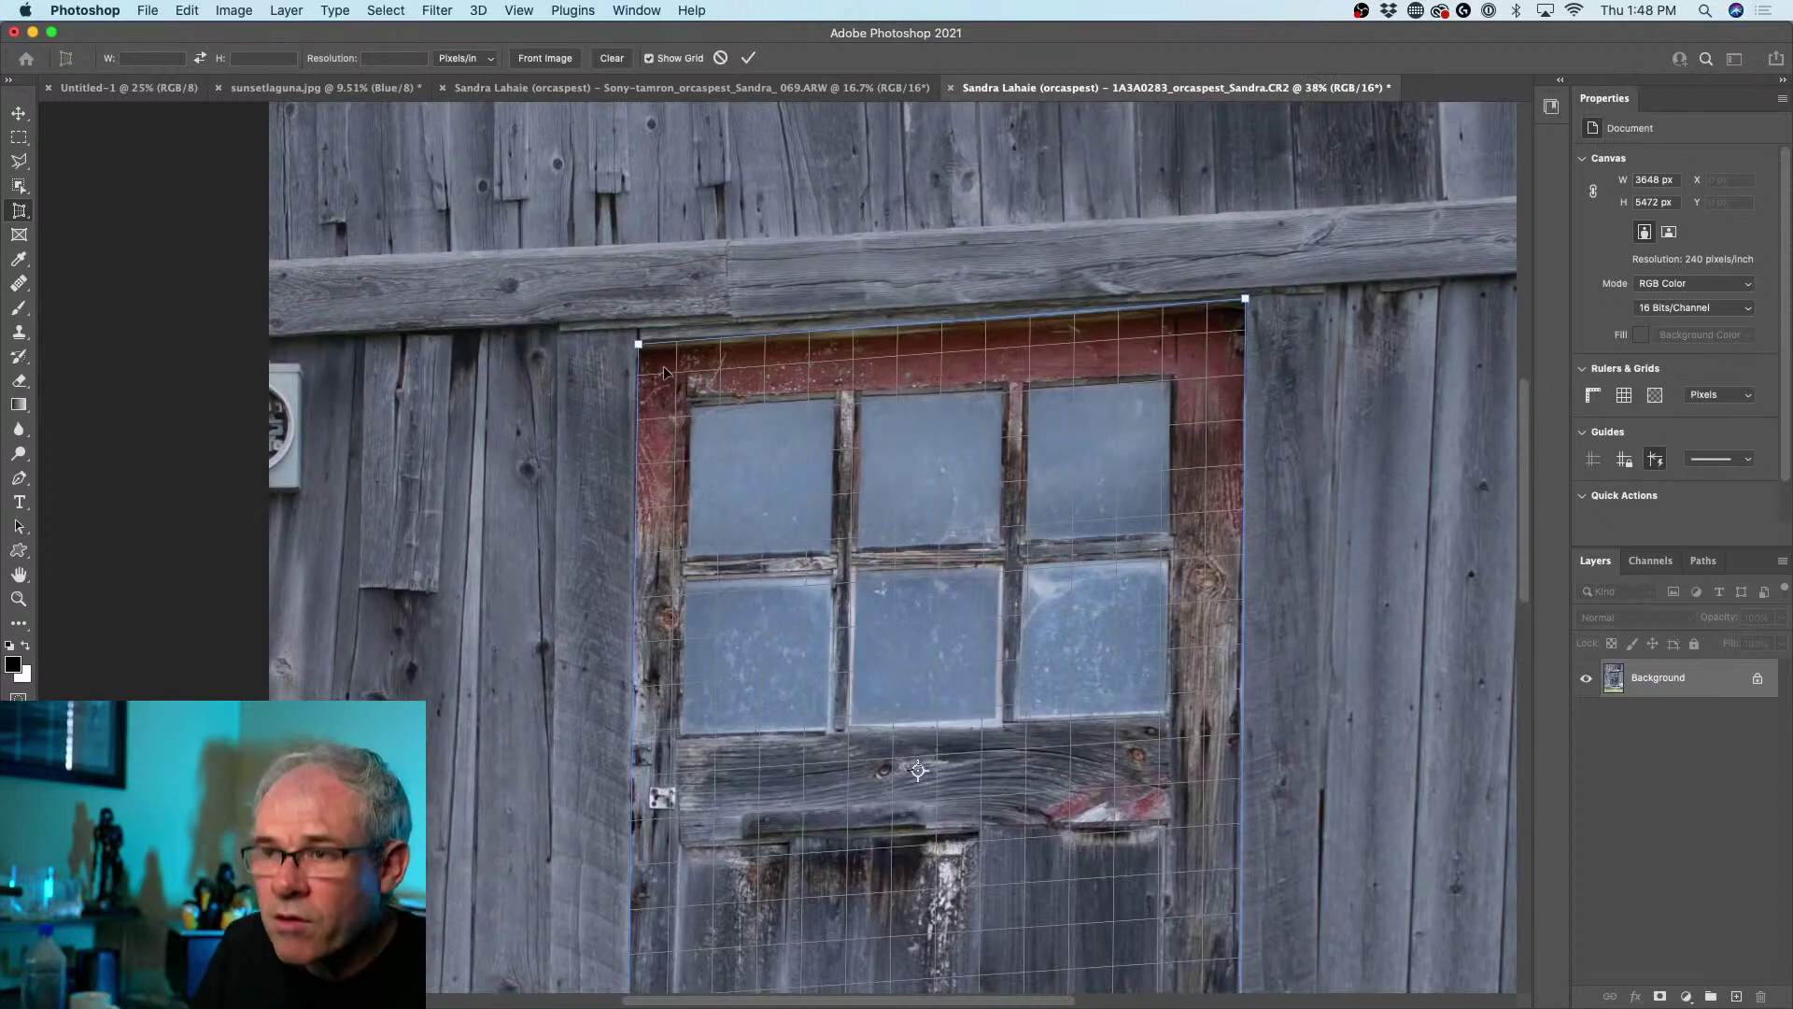
scroll(664, 372, "up", 6)
scroll(663, 369, "down", 10)
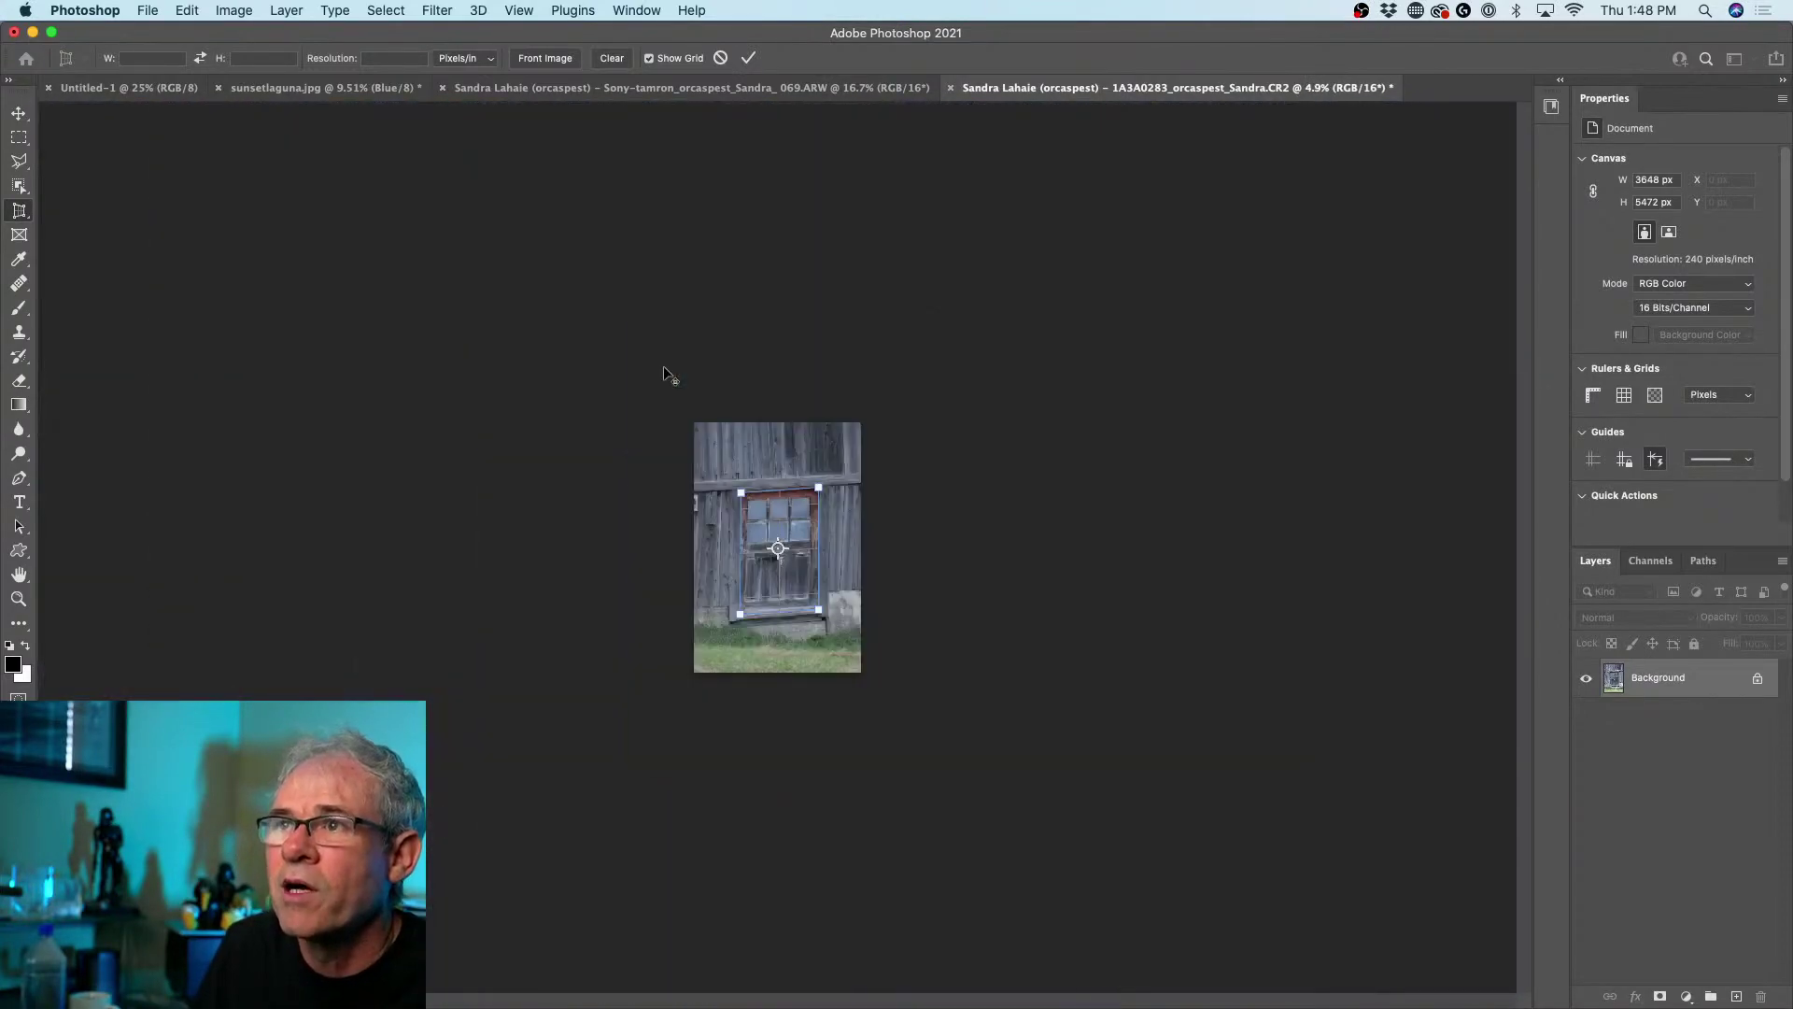
scroll(665, 371, "up", 5)
scroll(666, 371, "up", 6)
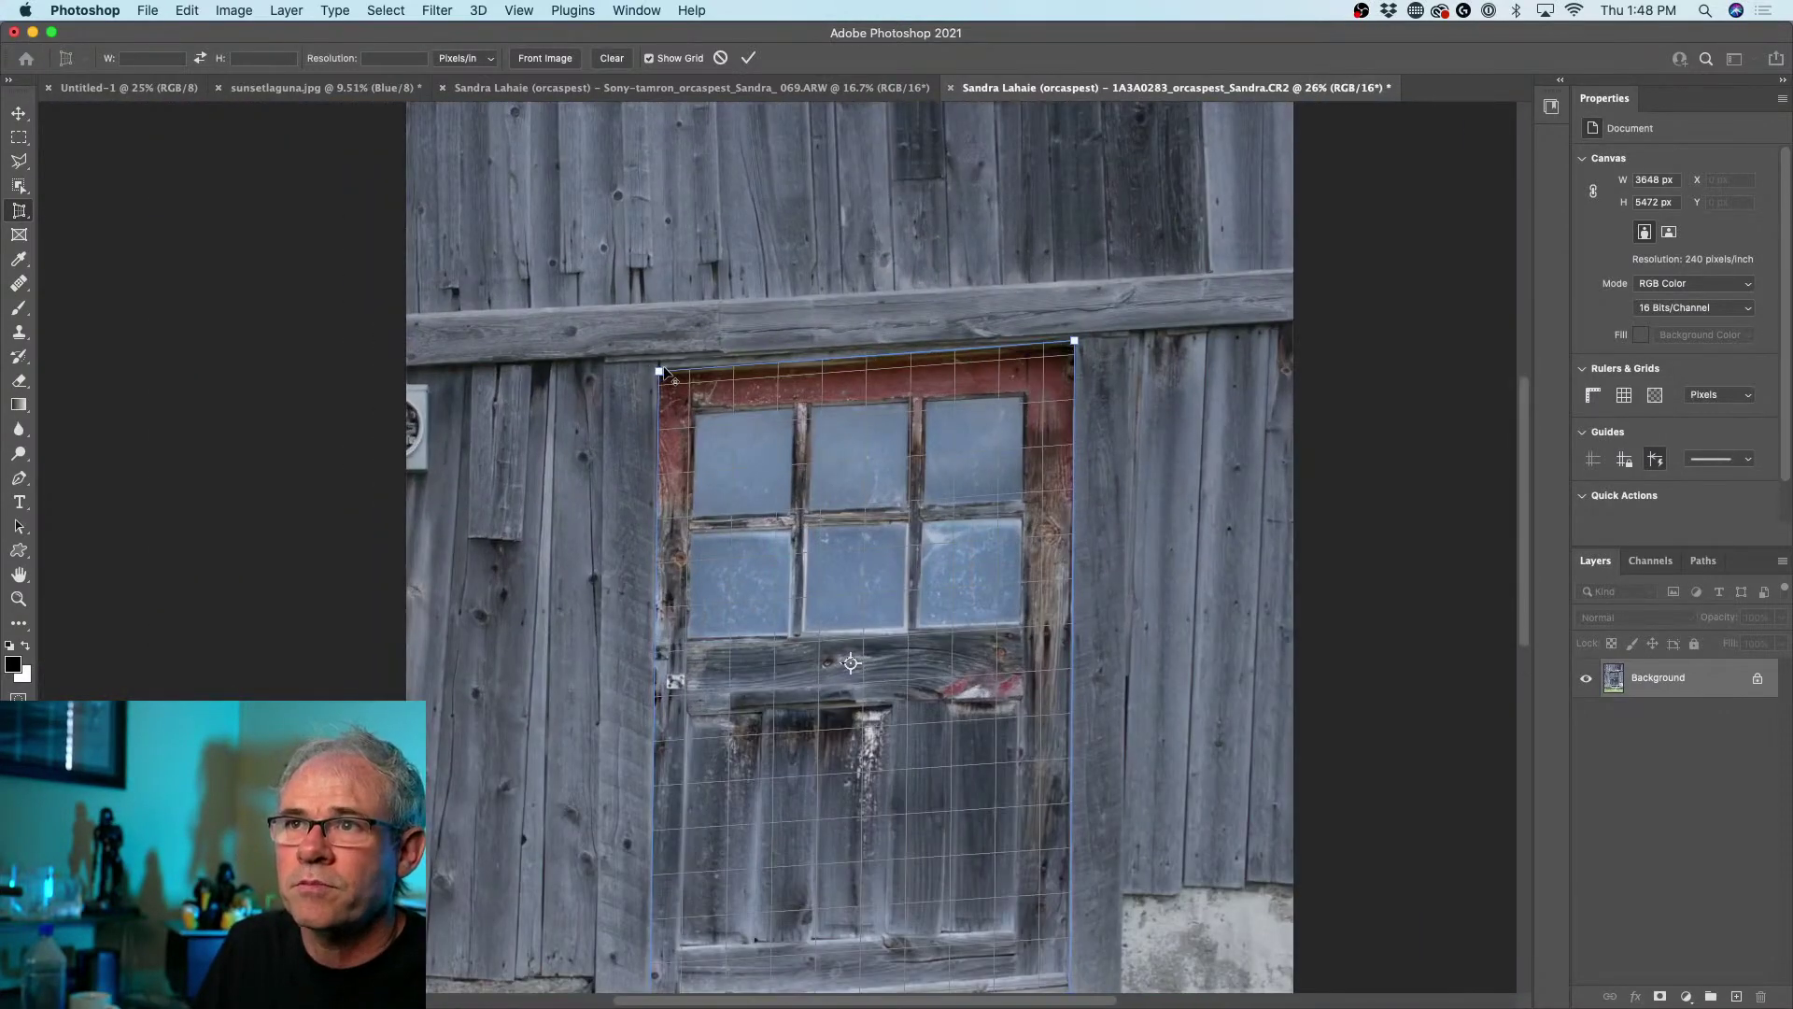
scroll(663, 373, "down", 1)
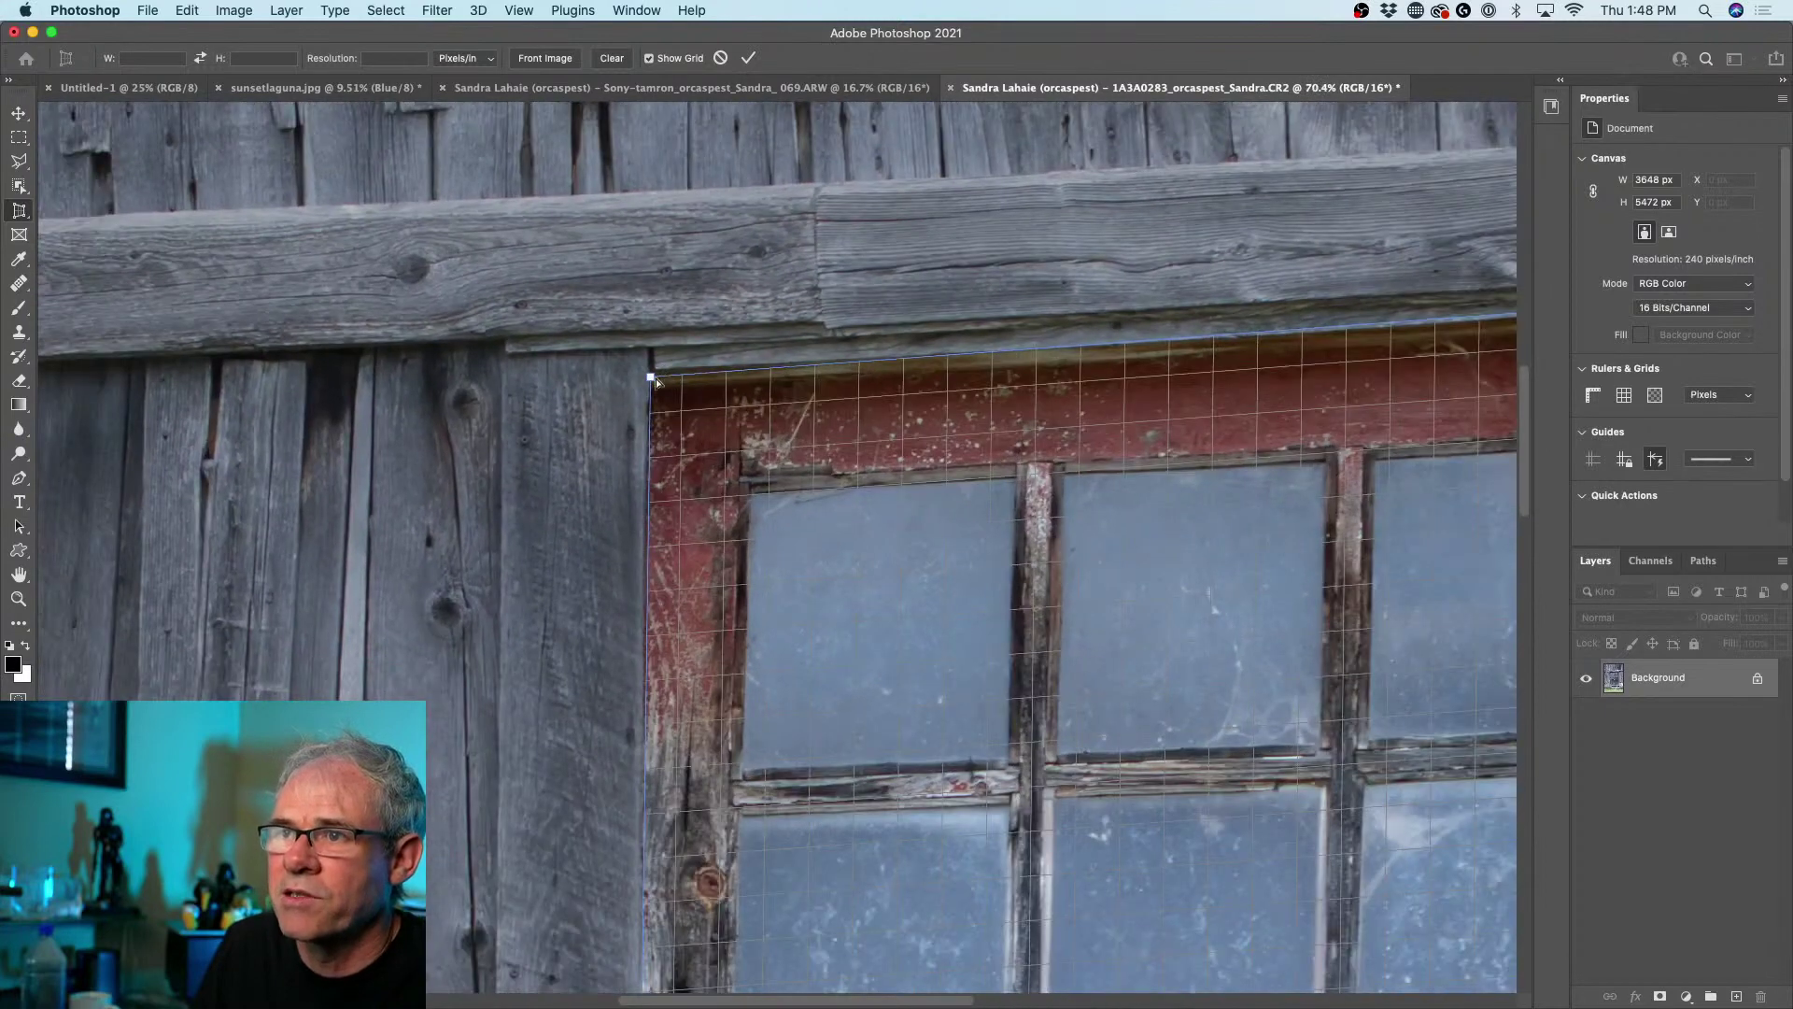
left_click_drag(651, 378, 652, 372)
- Align the perspective crop's lower-left corner with the base of the door frame, and check the corner placement along the frame's opposite side
left_click_drag(681, 448, 524, 209)
left_click_drag(622, 624, 489, 109)
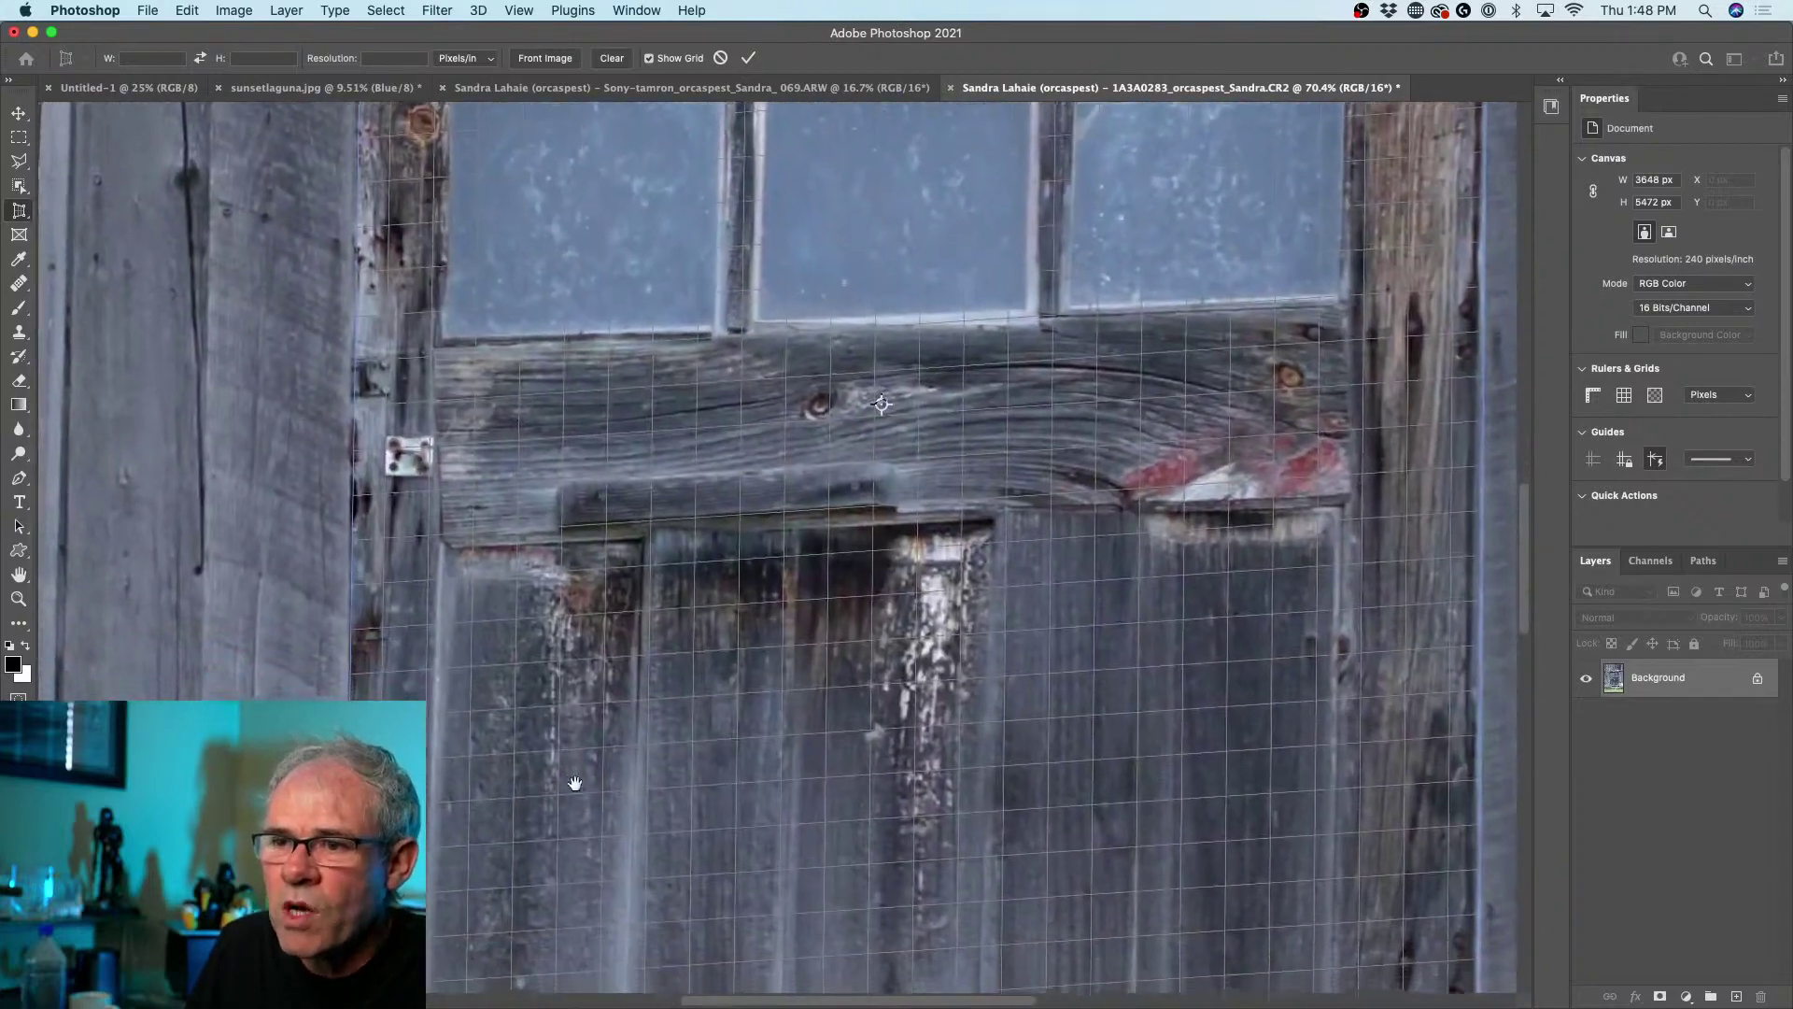
left_click_drag(575, 783, 544, 312)
left_click_drag(552, 728, 563, 665)
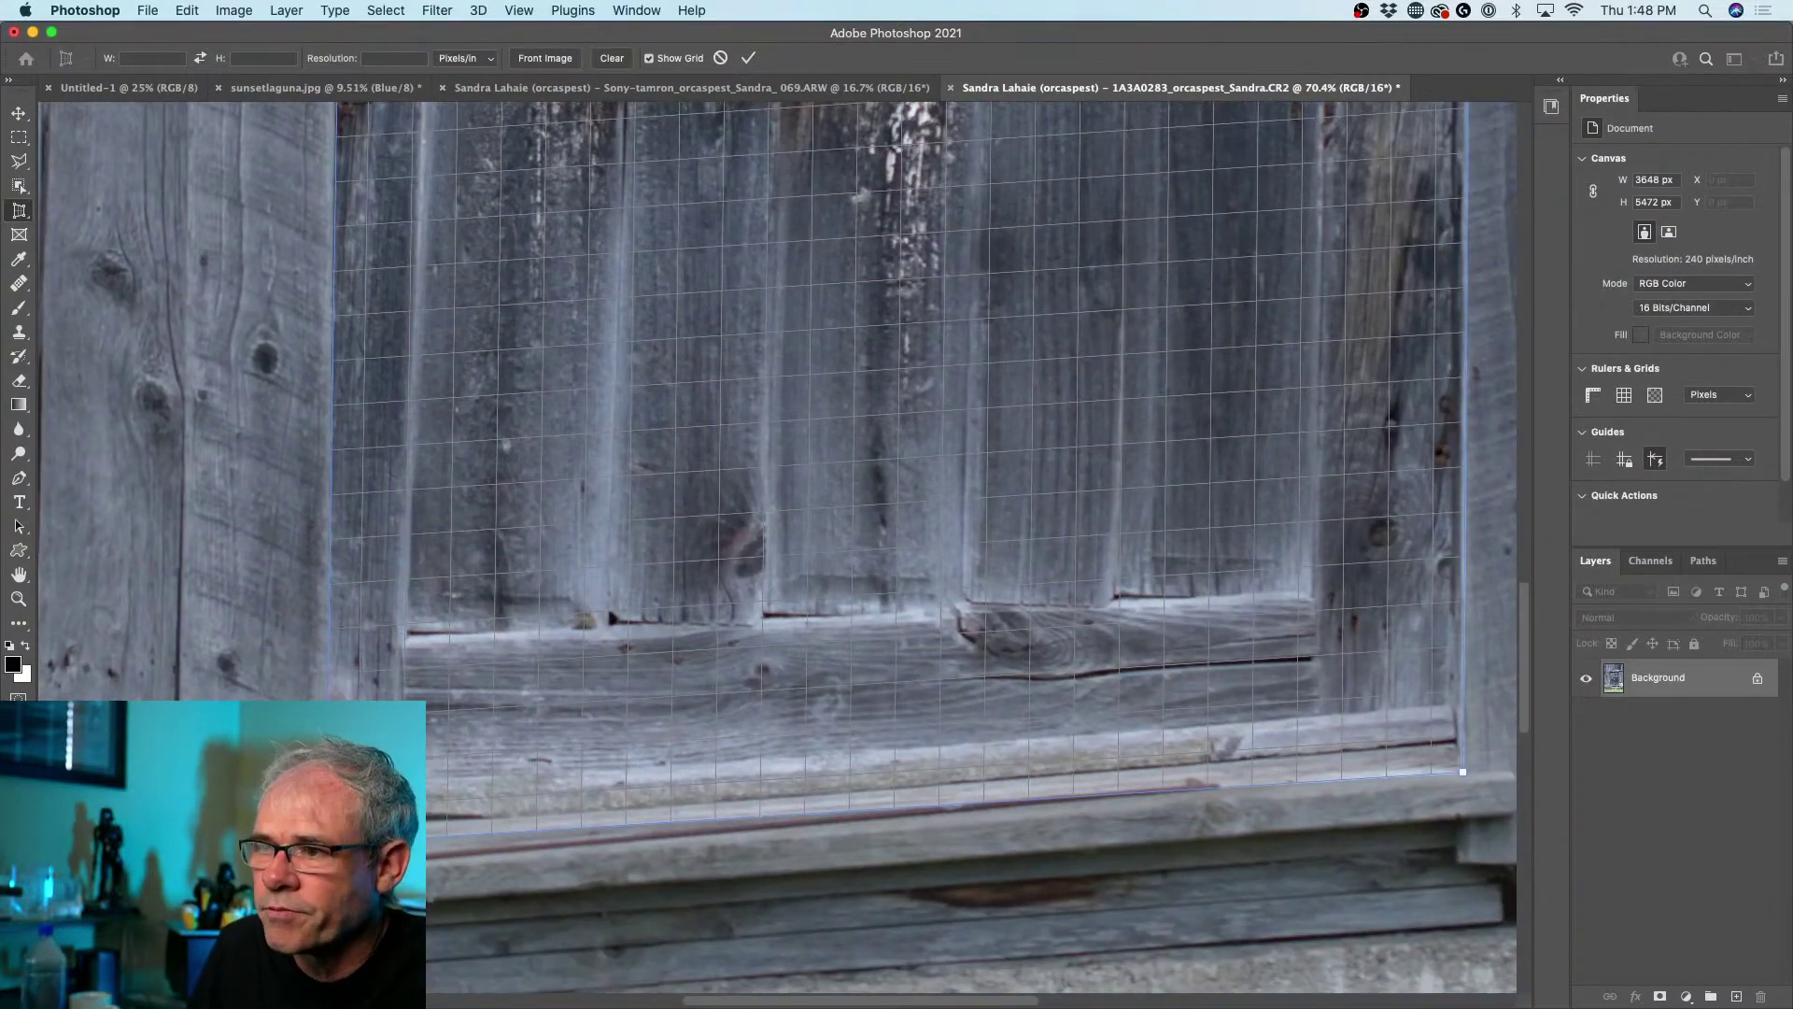
left_click_drag(327, 843, 327, 855)
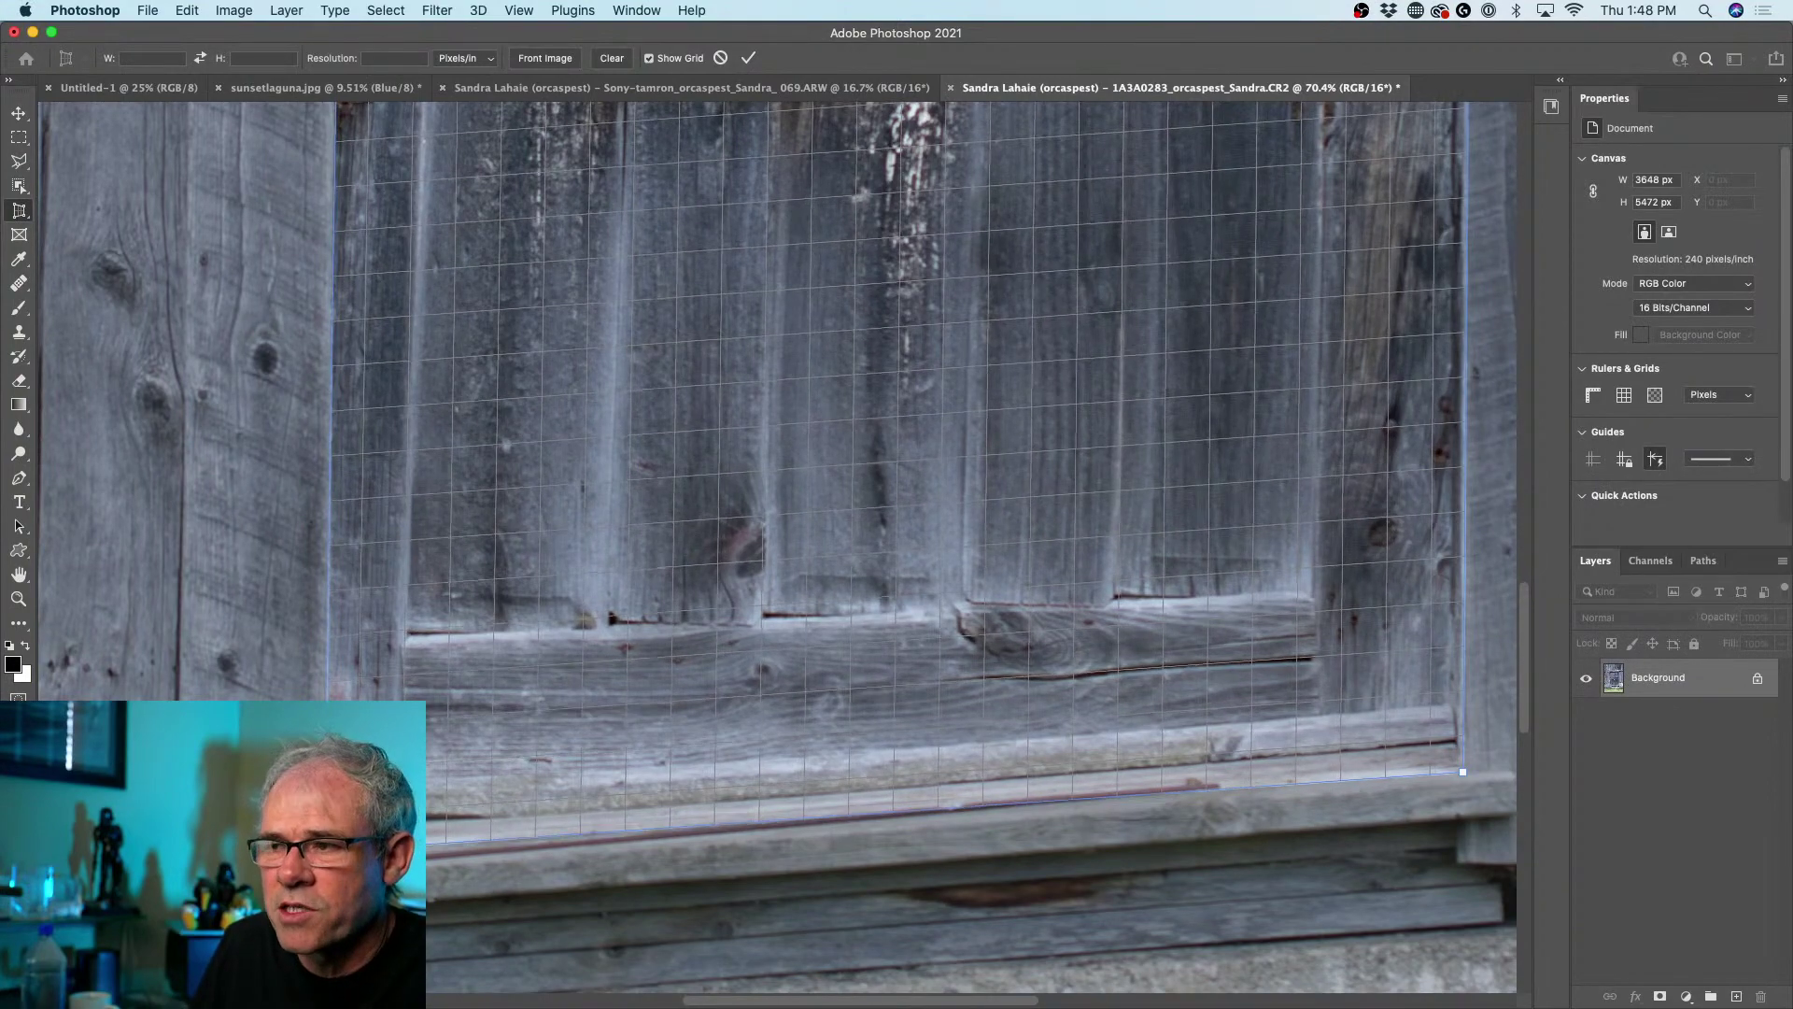
left_click_drag(1202, 520, 696, 549)
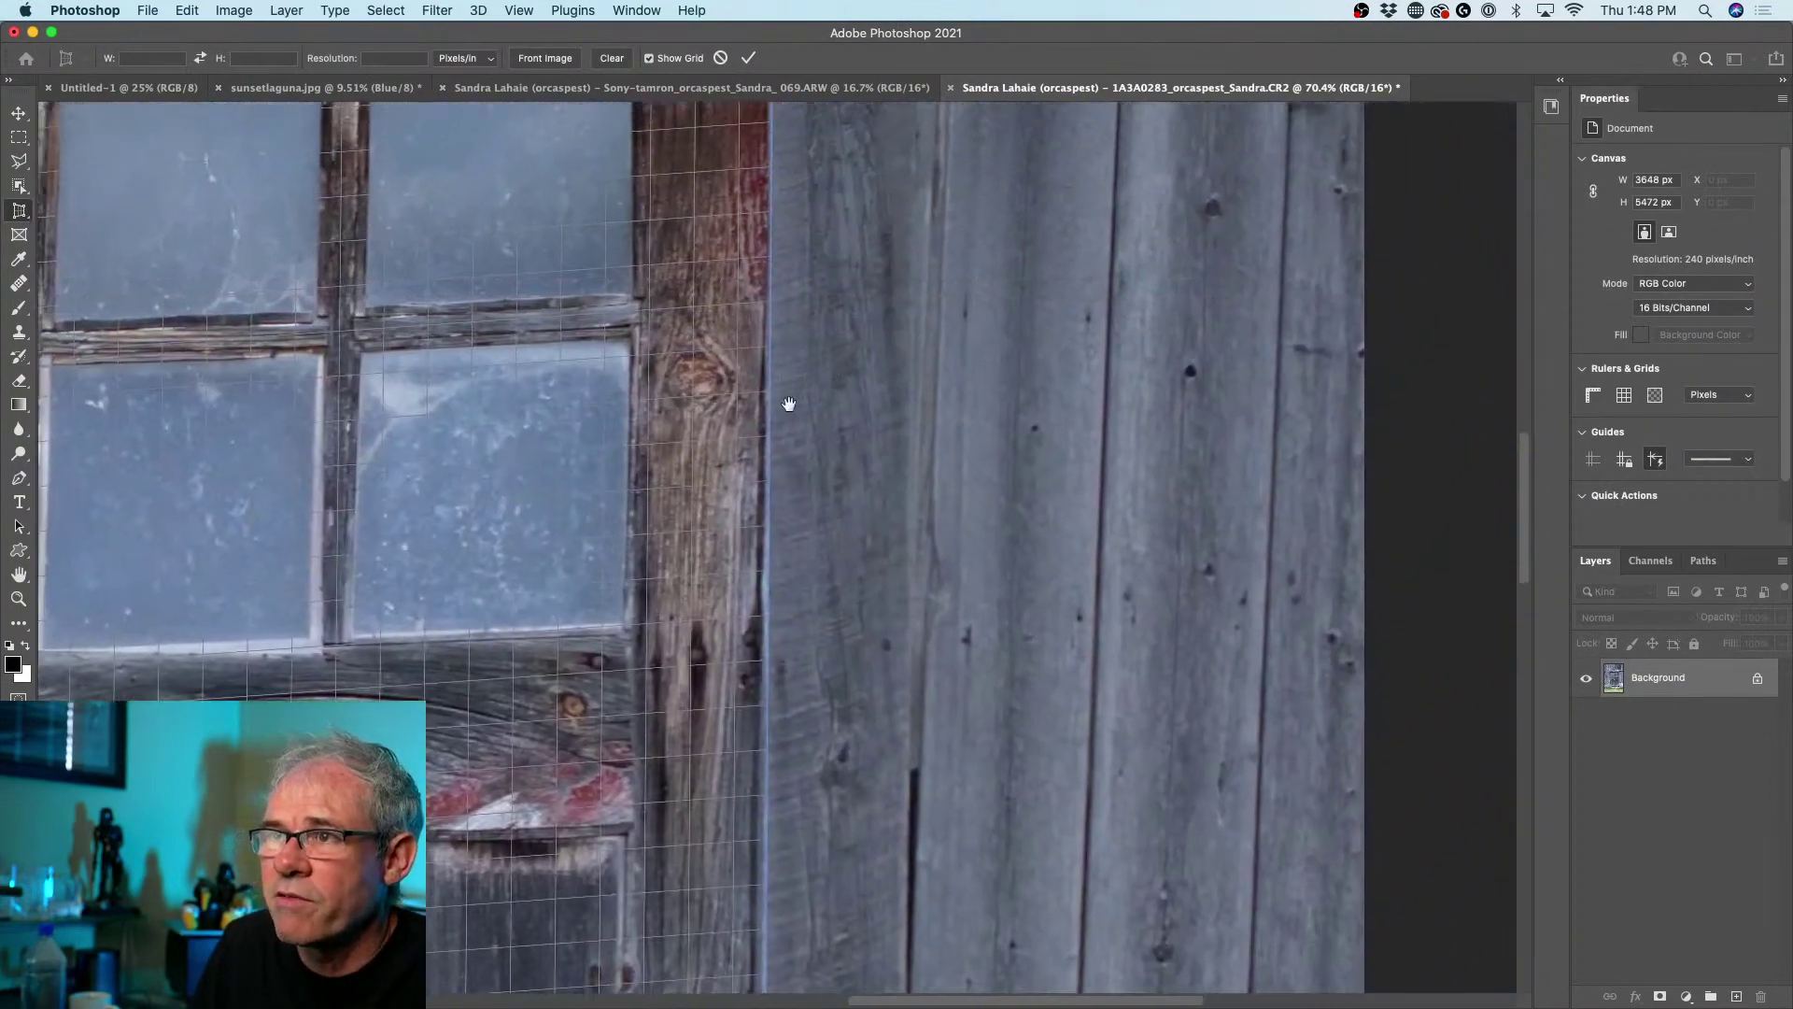
left_click_drag(841, 364, 44, 529)
left_click_drag(55, 434, 629, 909)
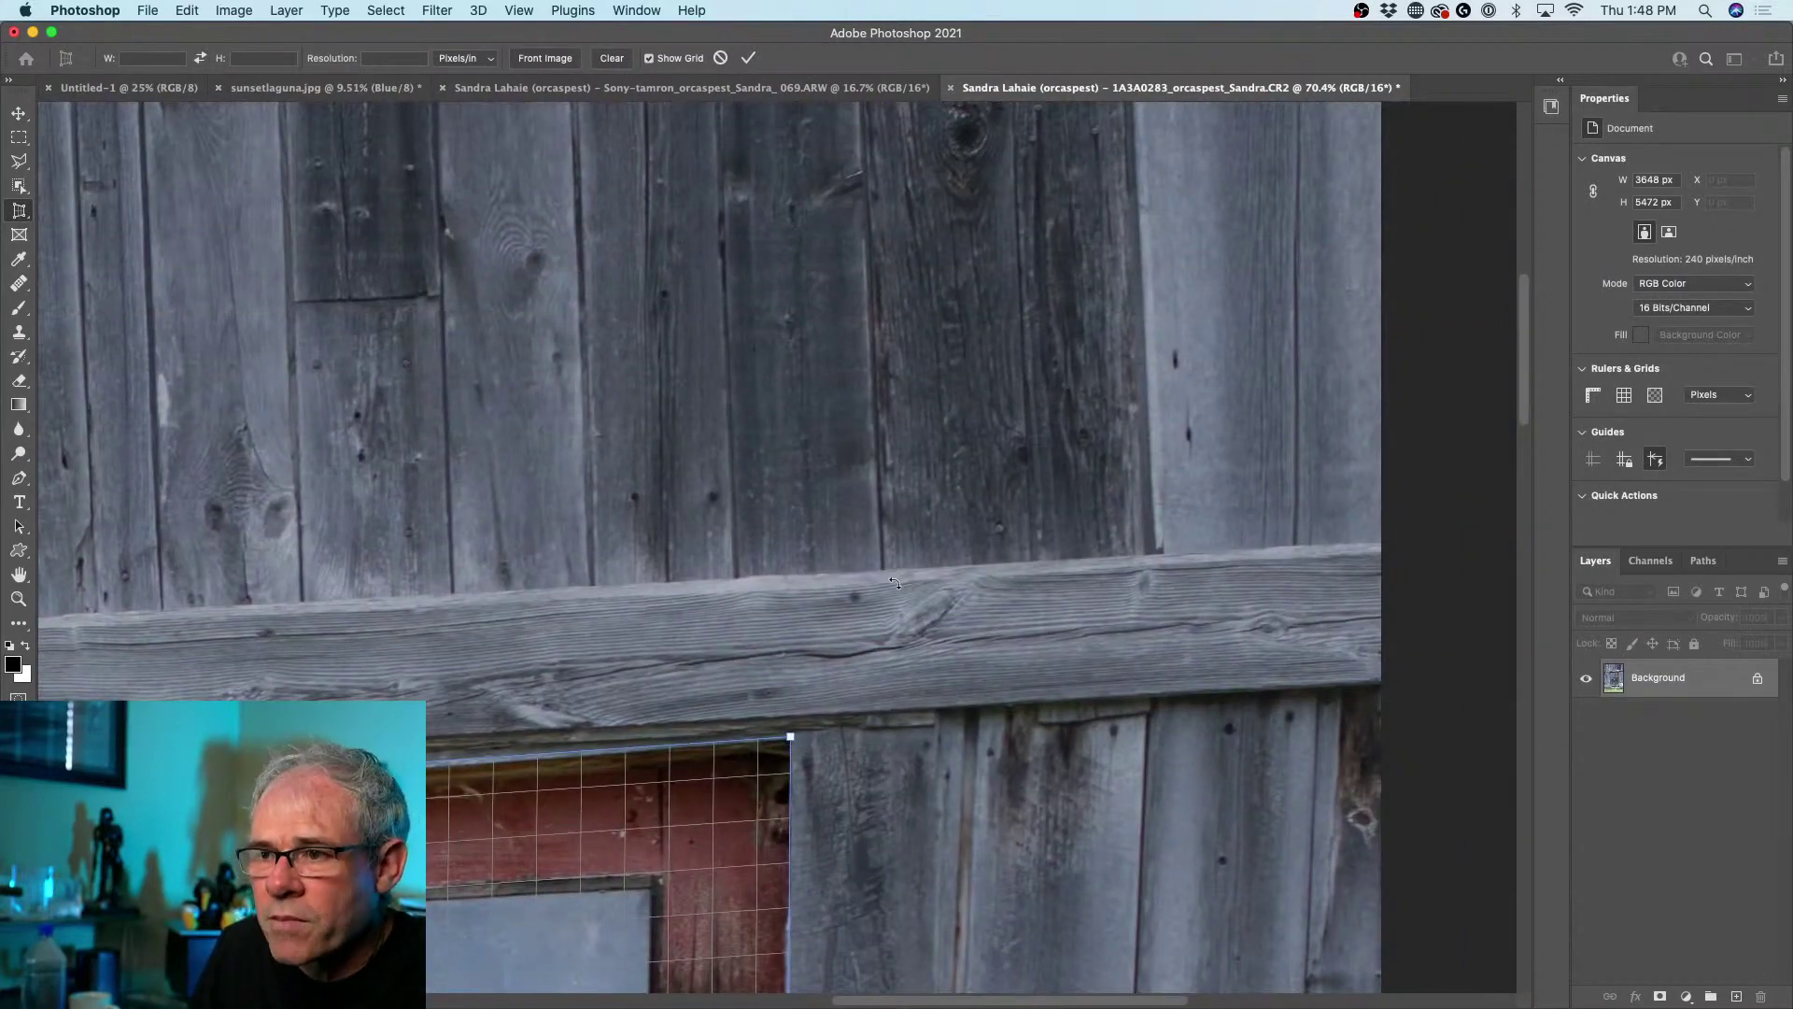
key("super+0")
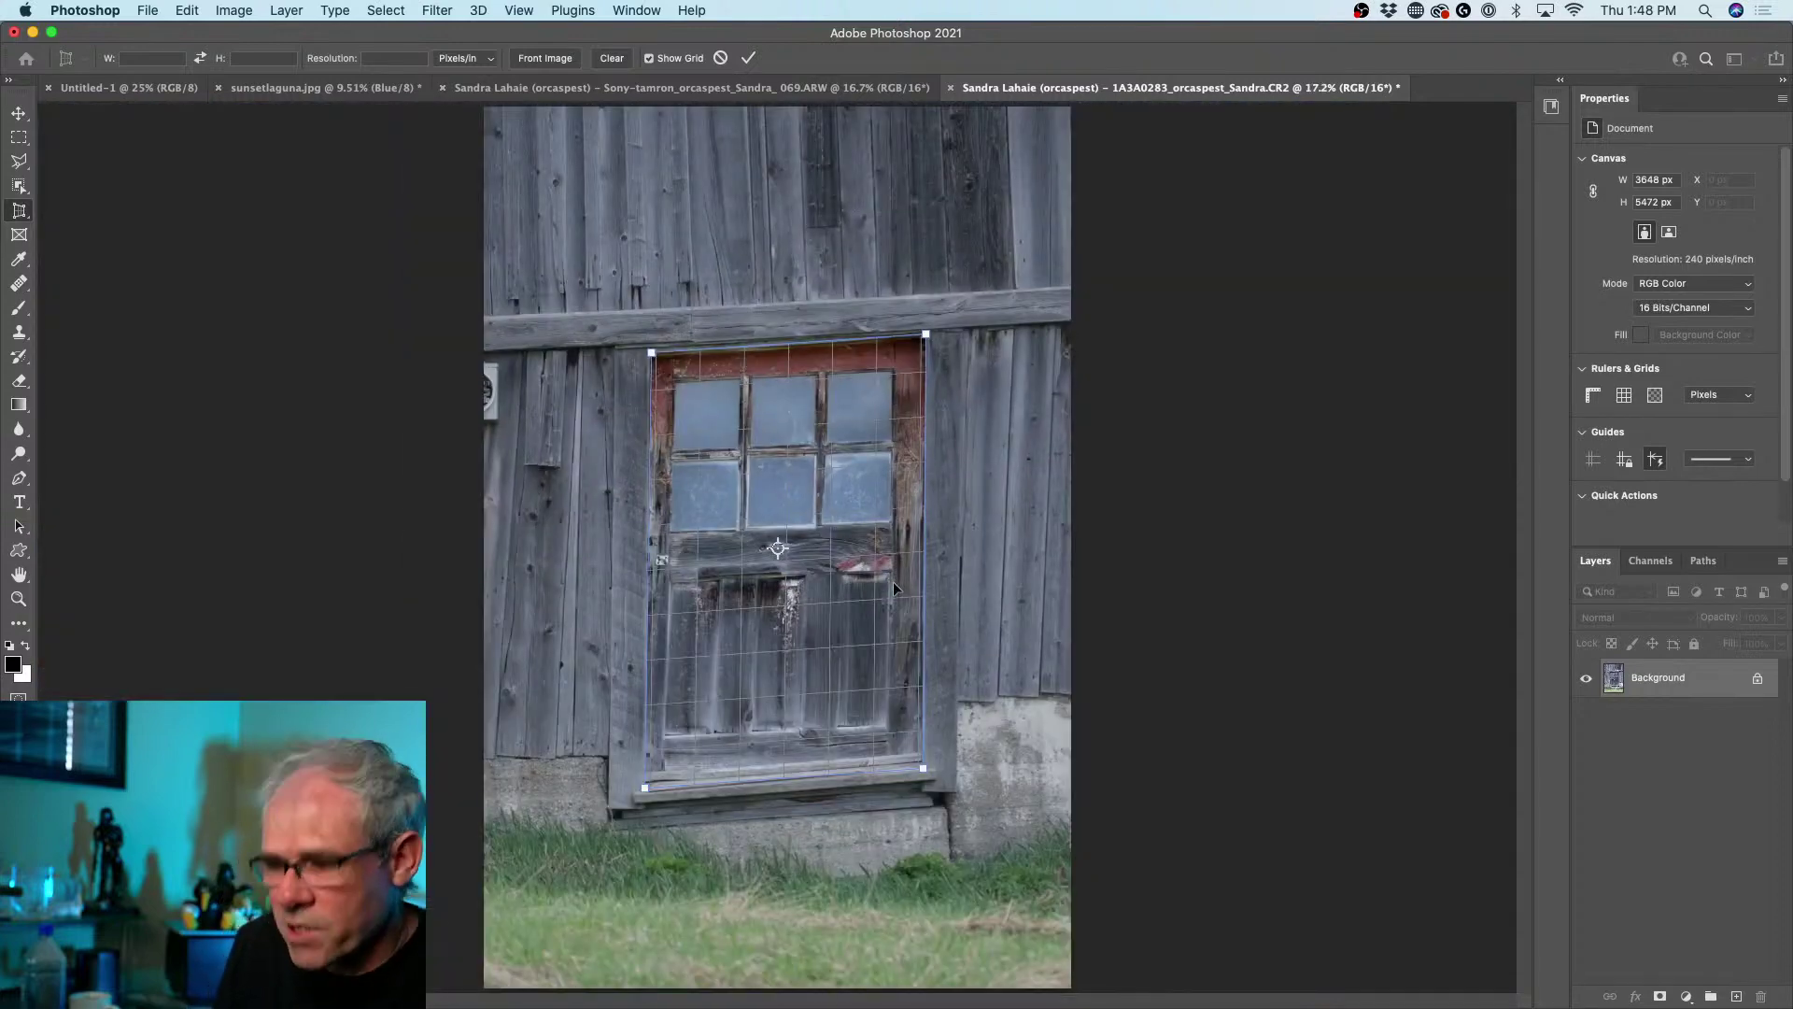
- Apply the perspective crop to the door photo
key("Return")
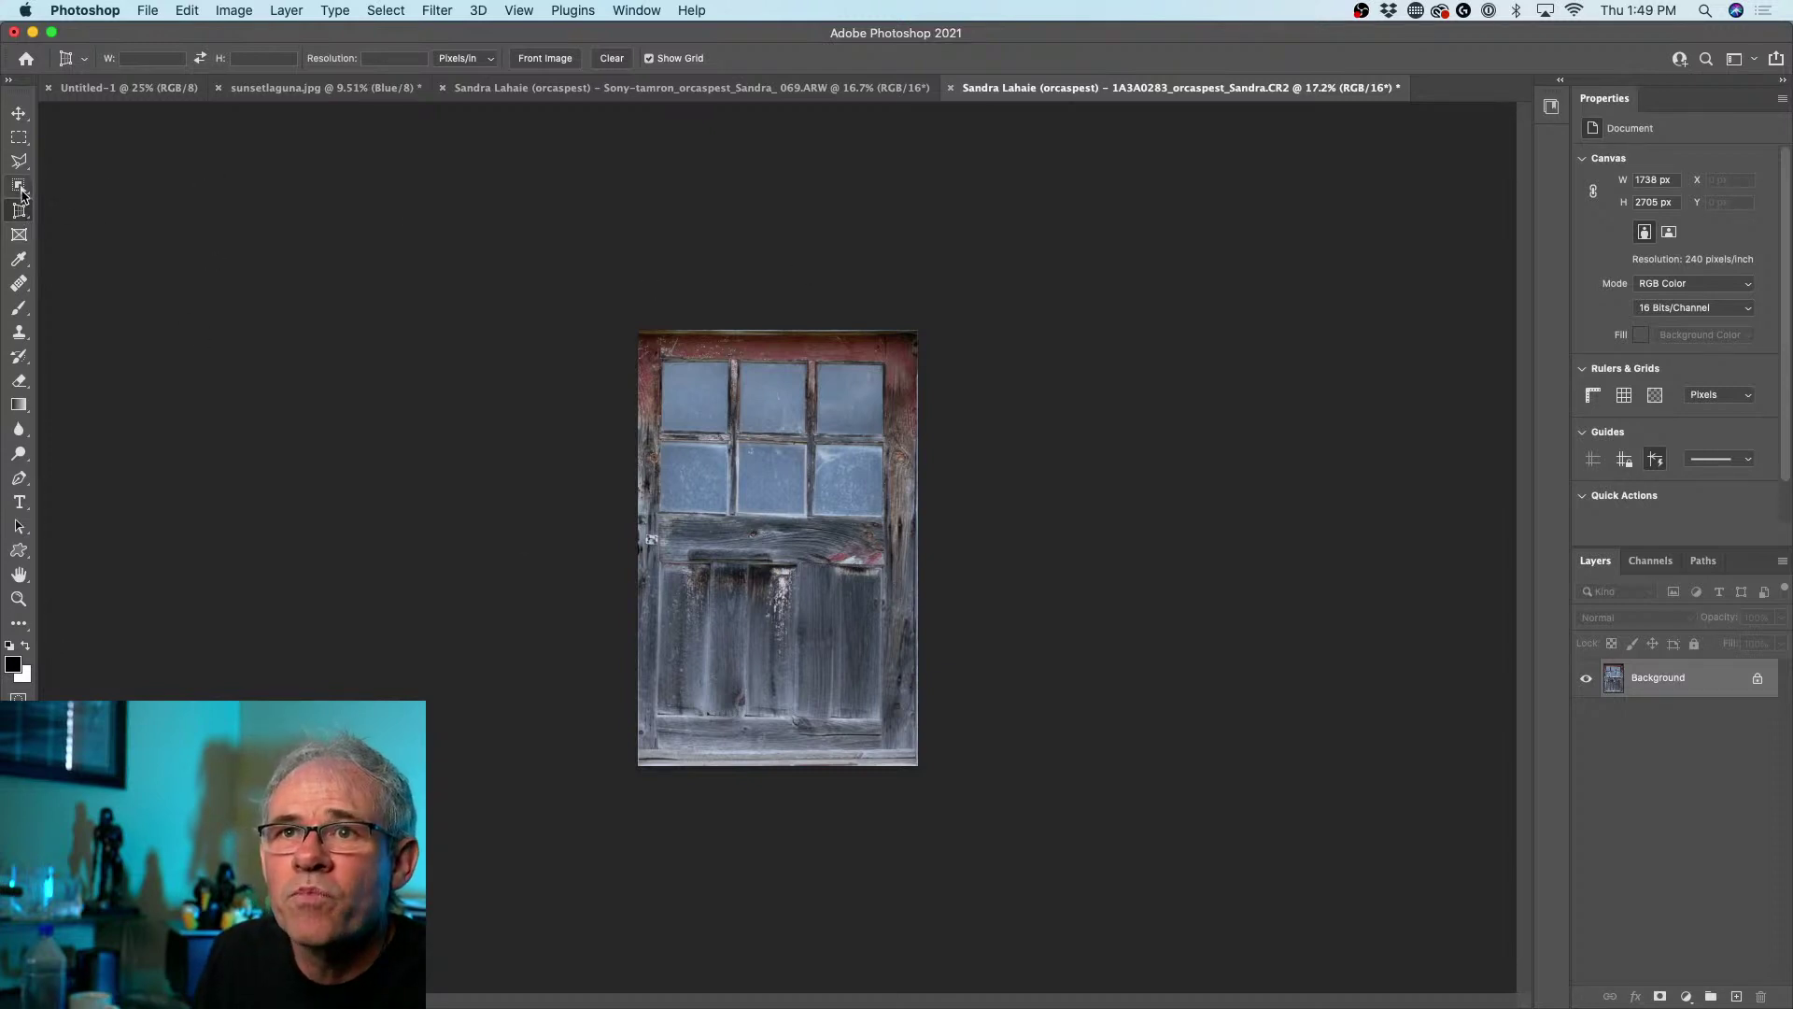
- Outline the door inside its frame with the Polygonal Lasso tool and copy the selection onto a new layer
left_click(19, 138)
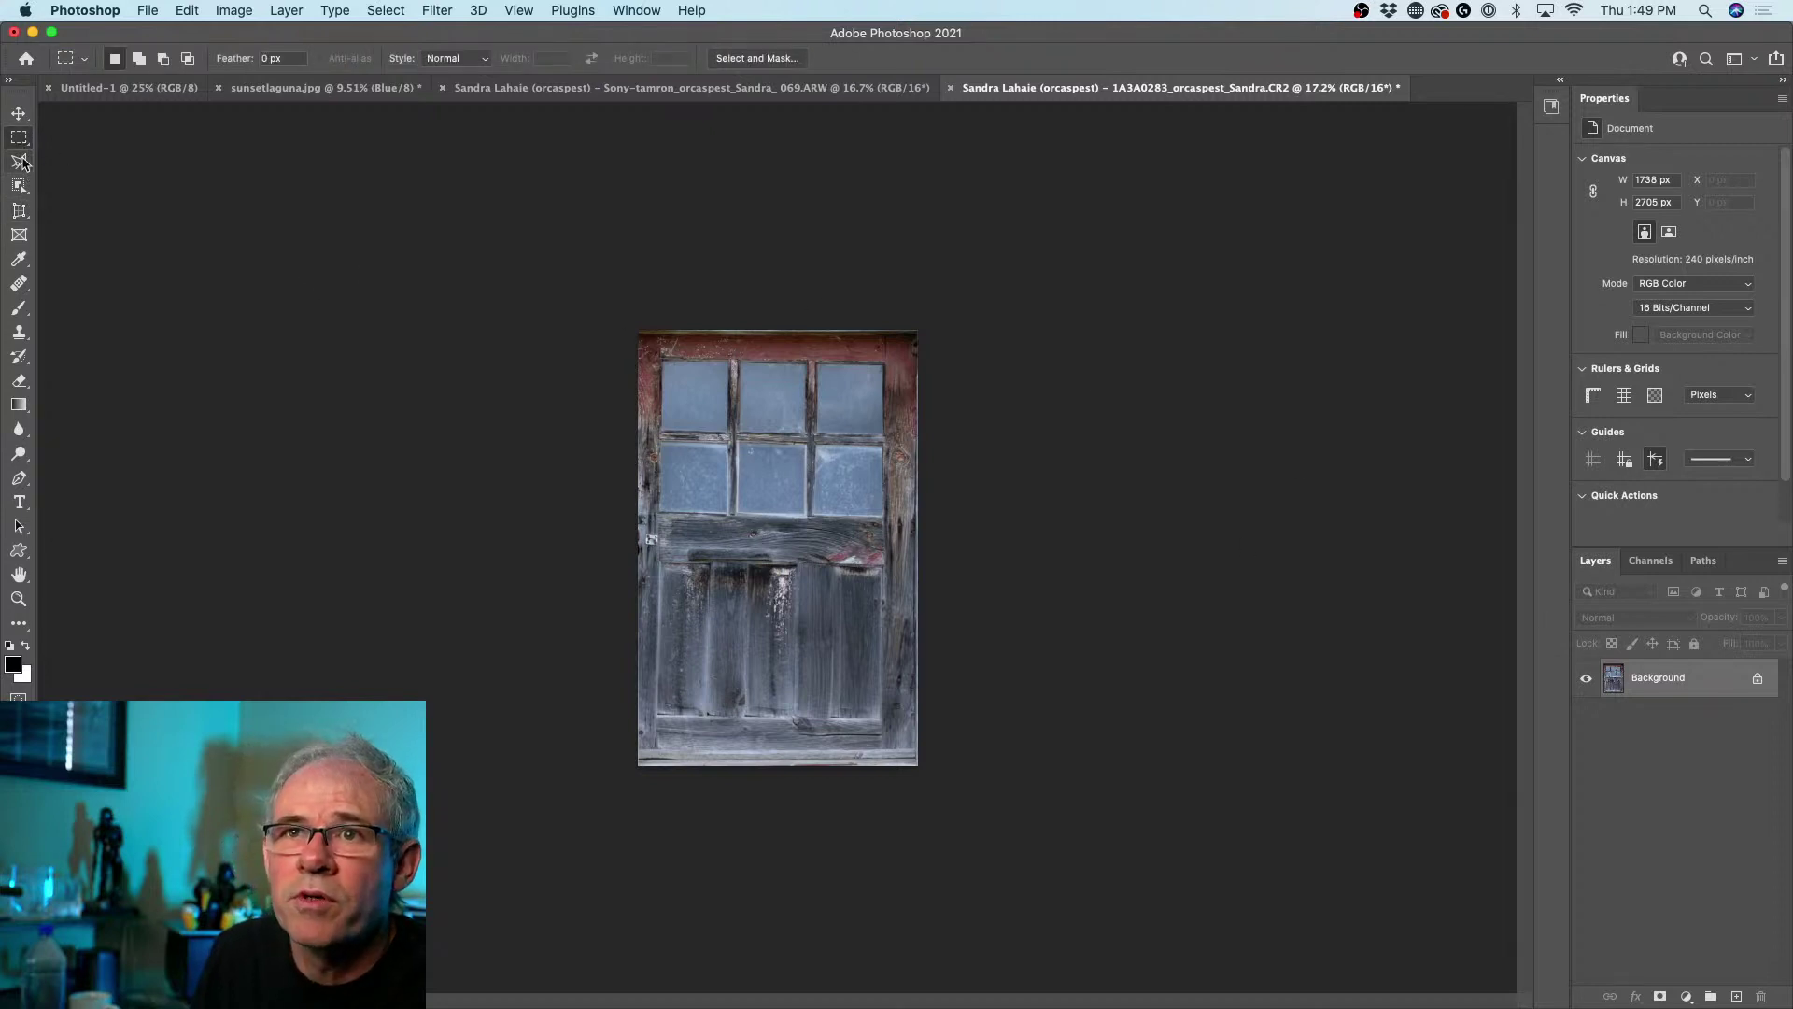
left_click(19, 161)
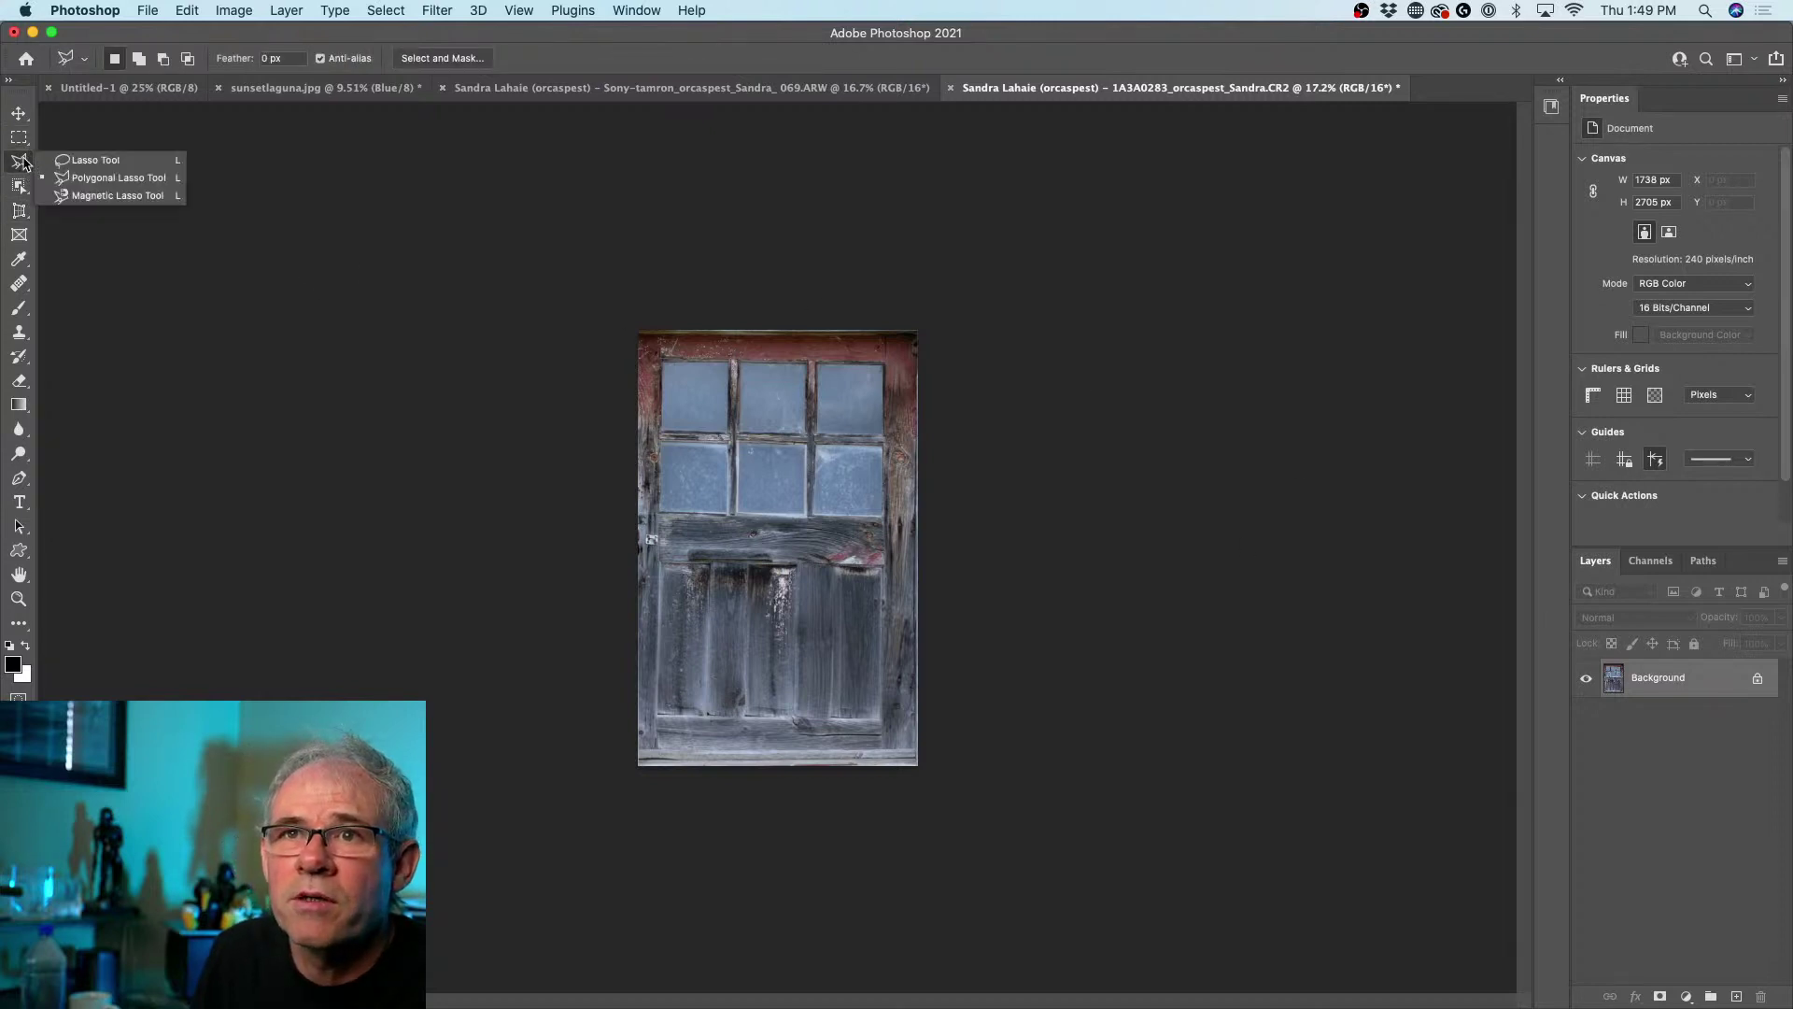
left_click(75, 178)
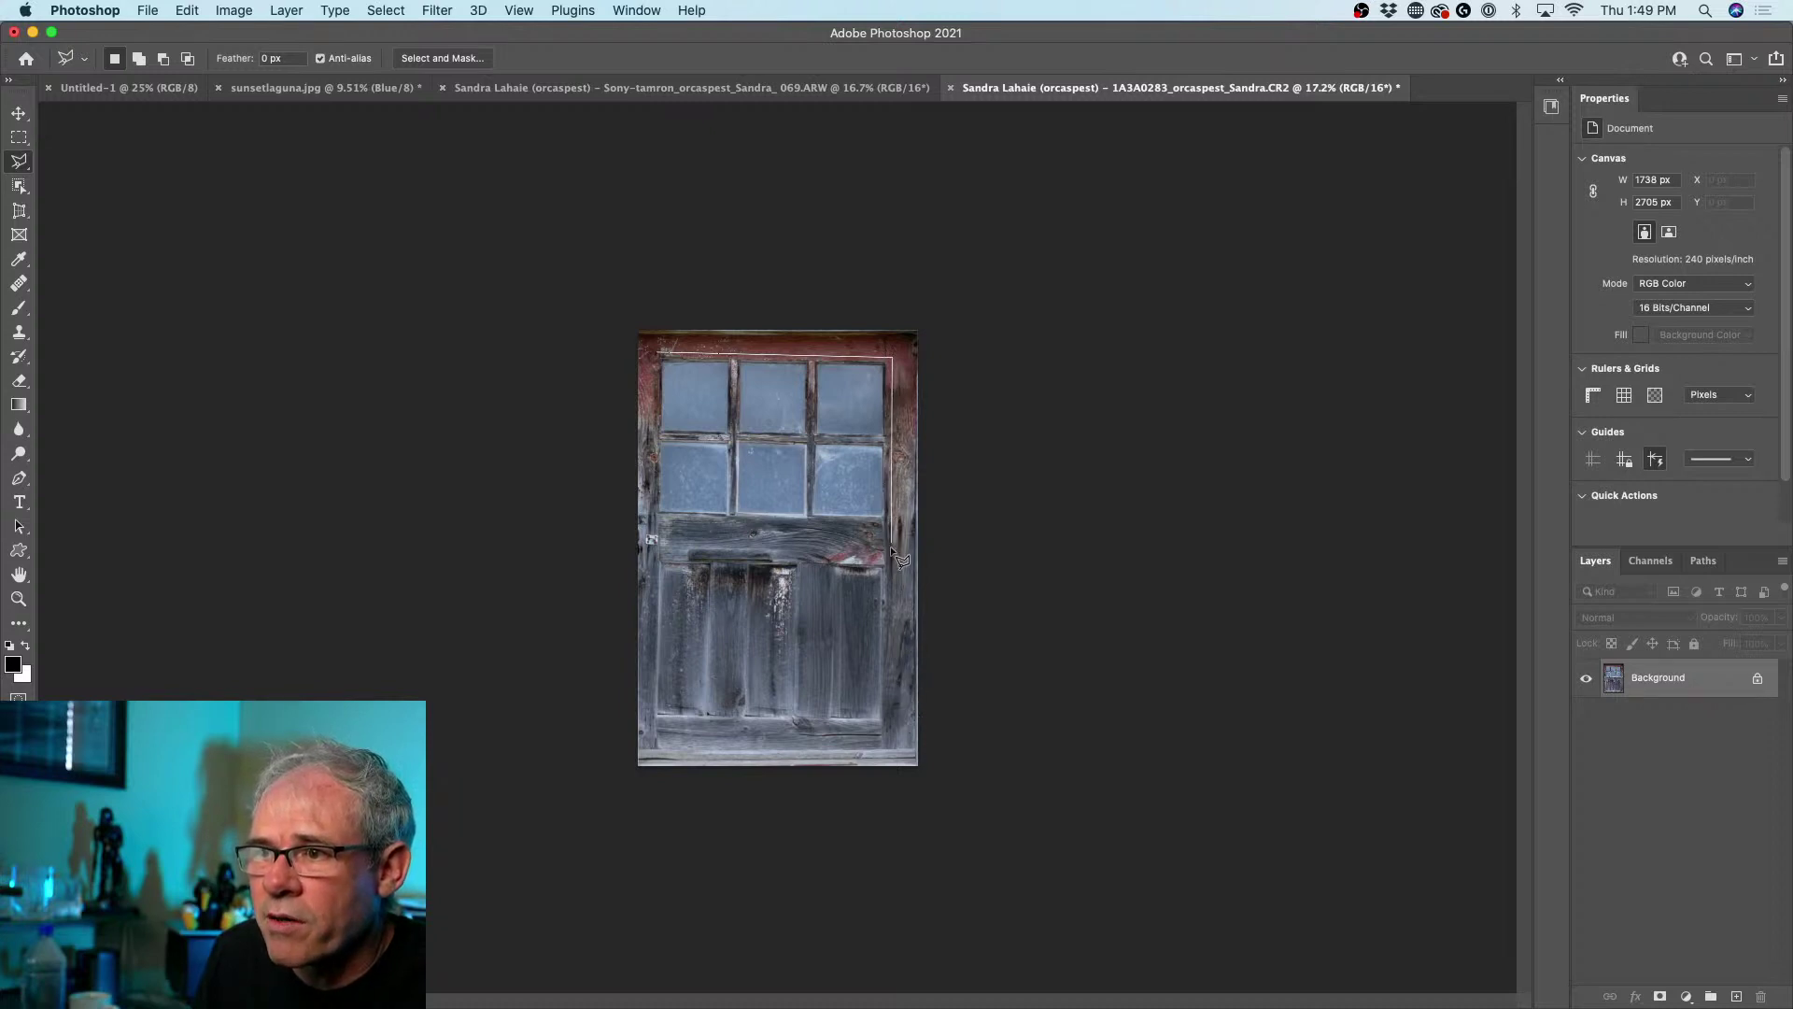
left_click(891, 727)
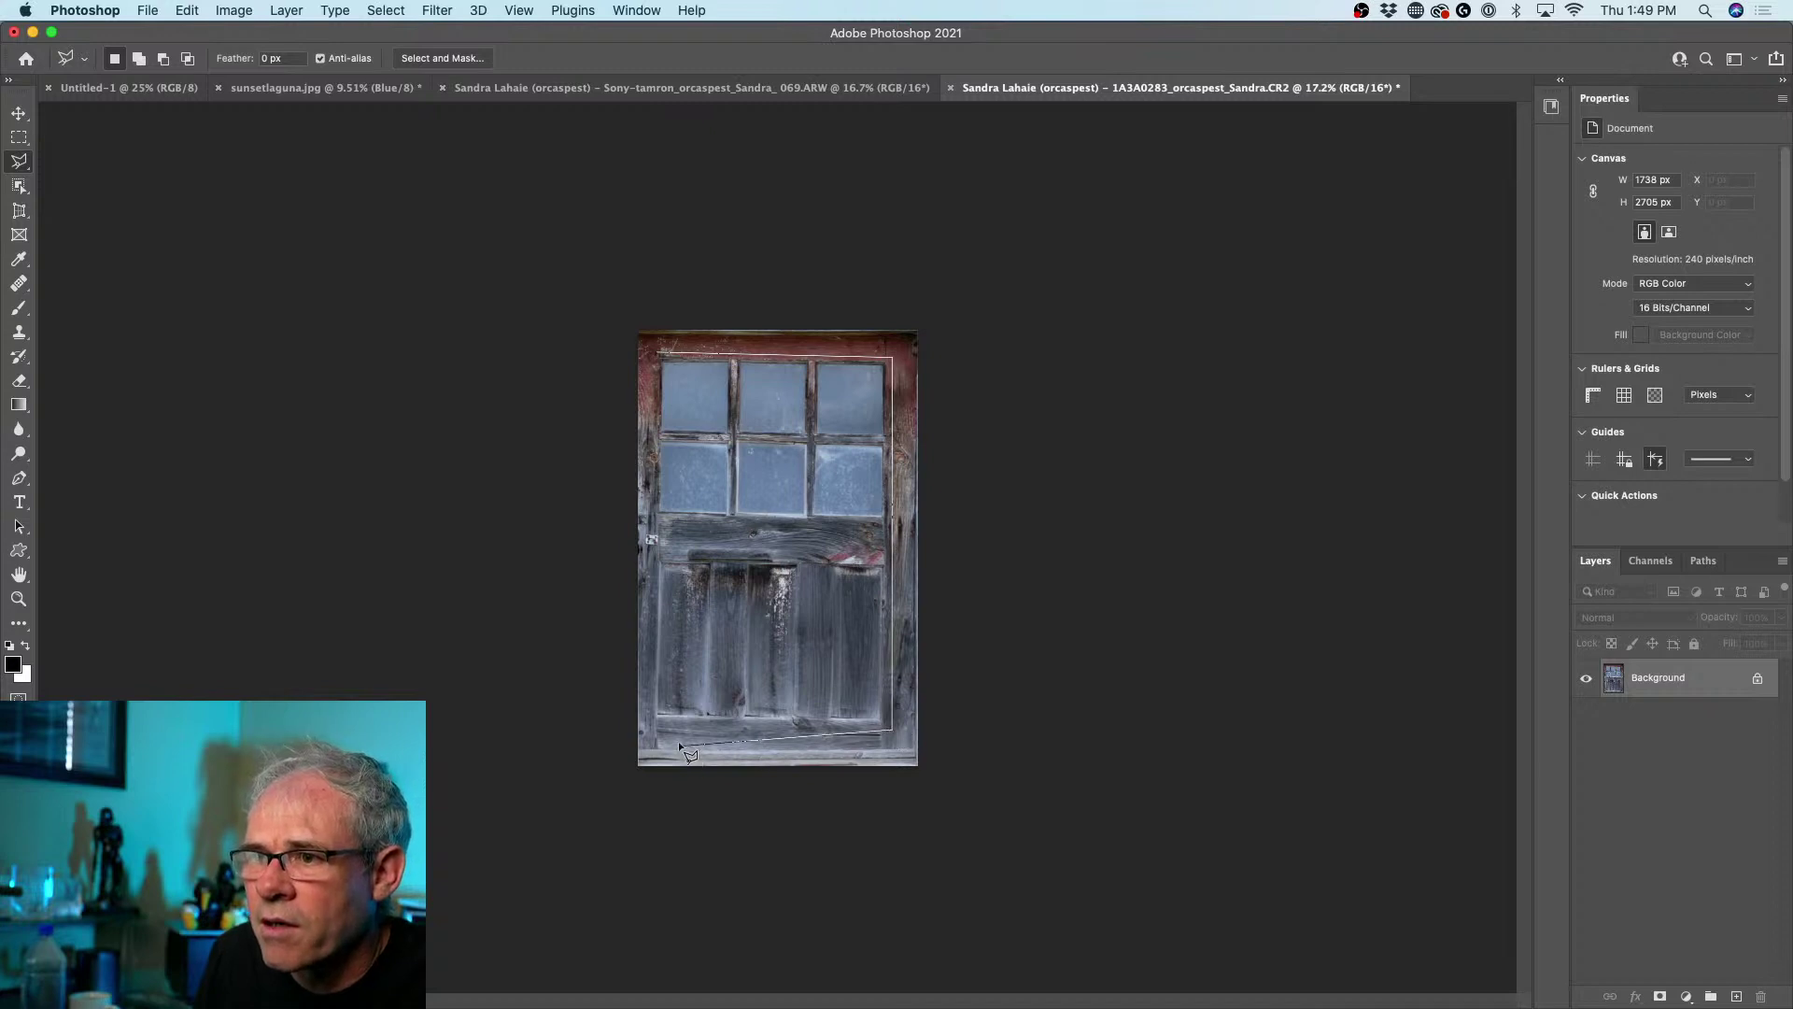
left_click(647, 722)
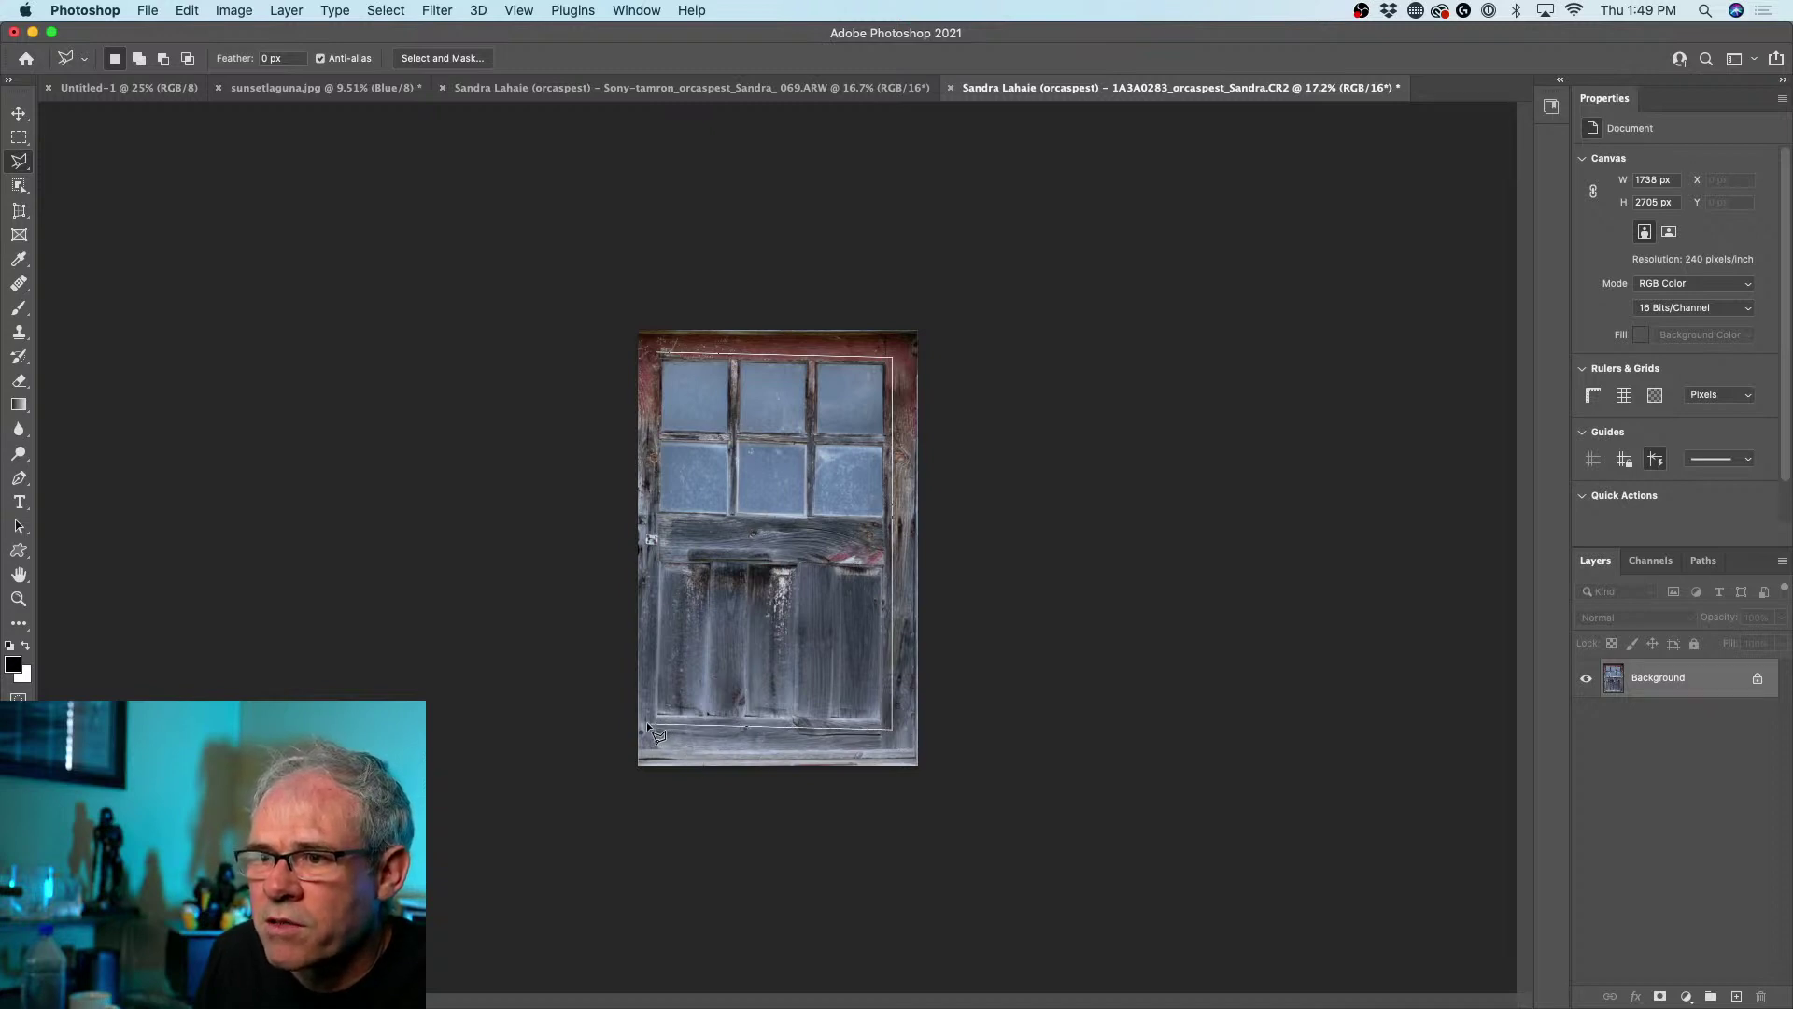
left_click(660, 354)
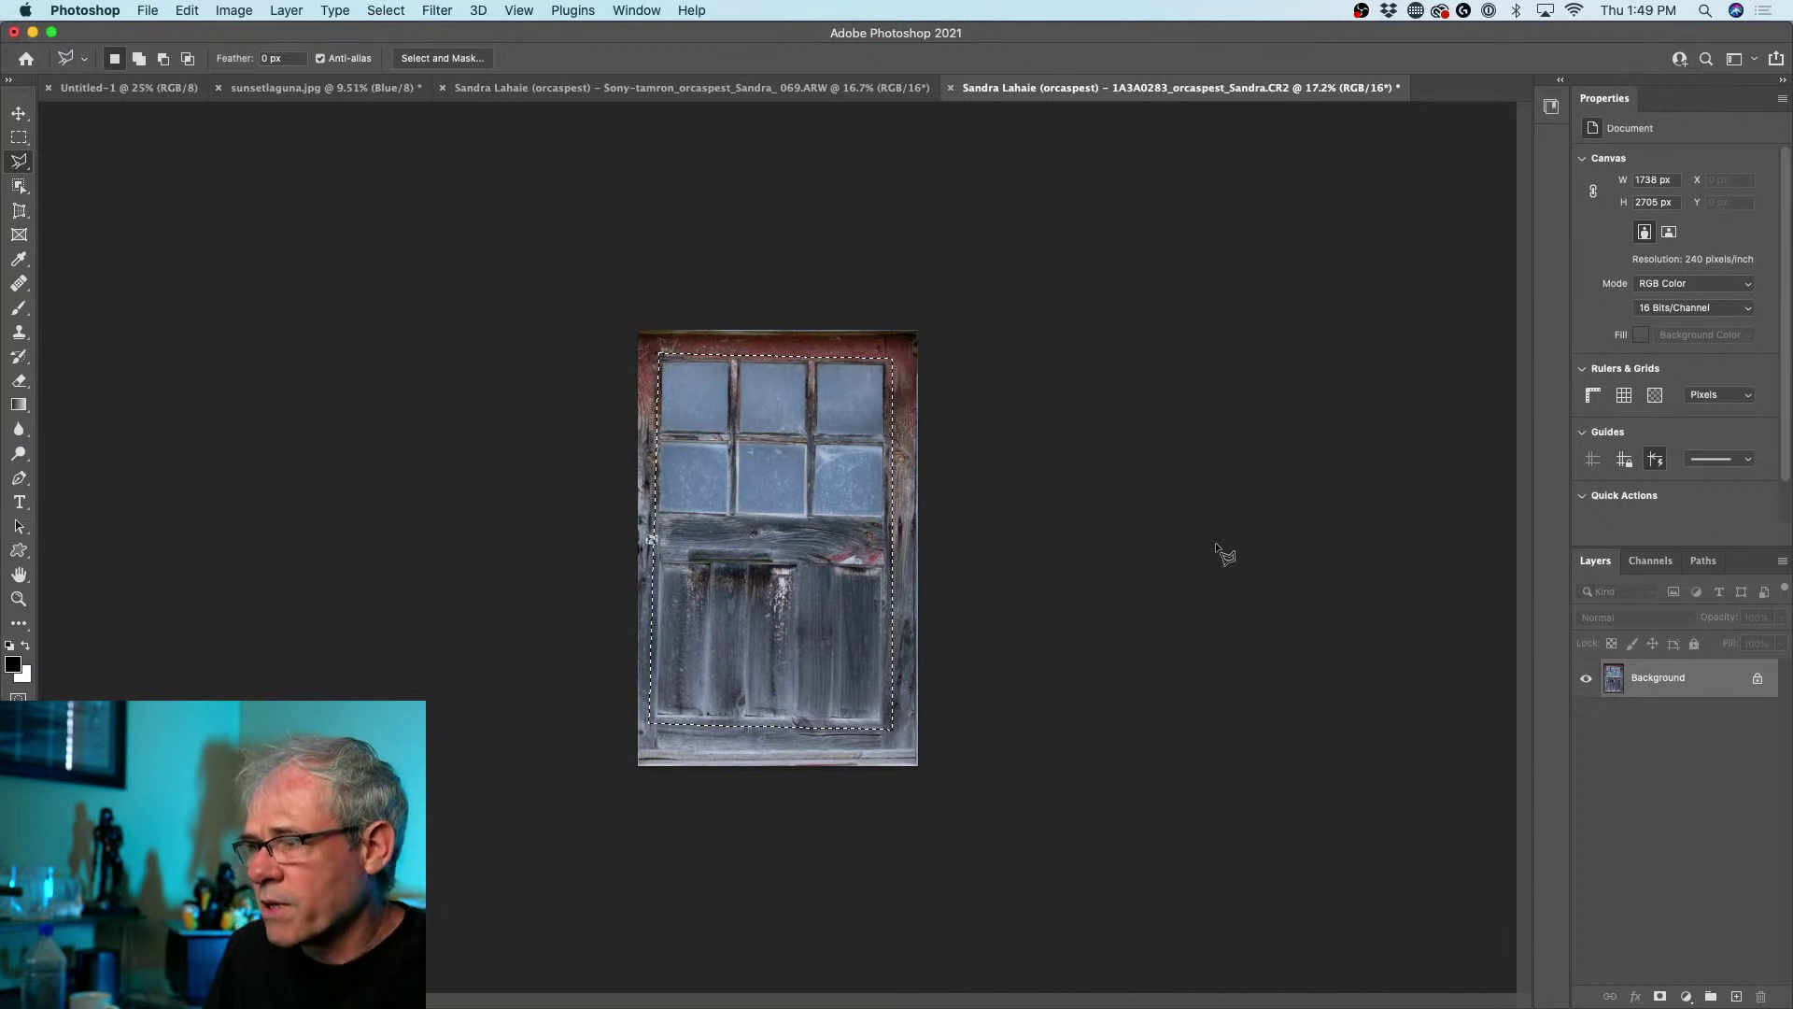
key("super+j")
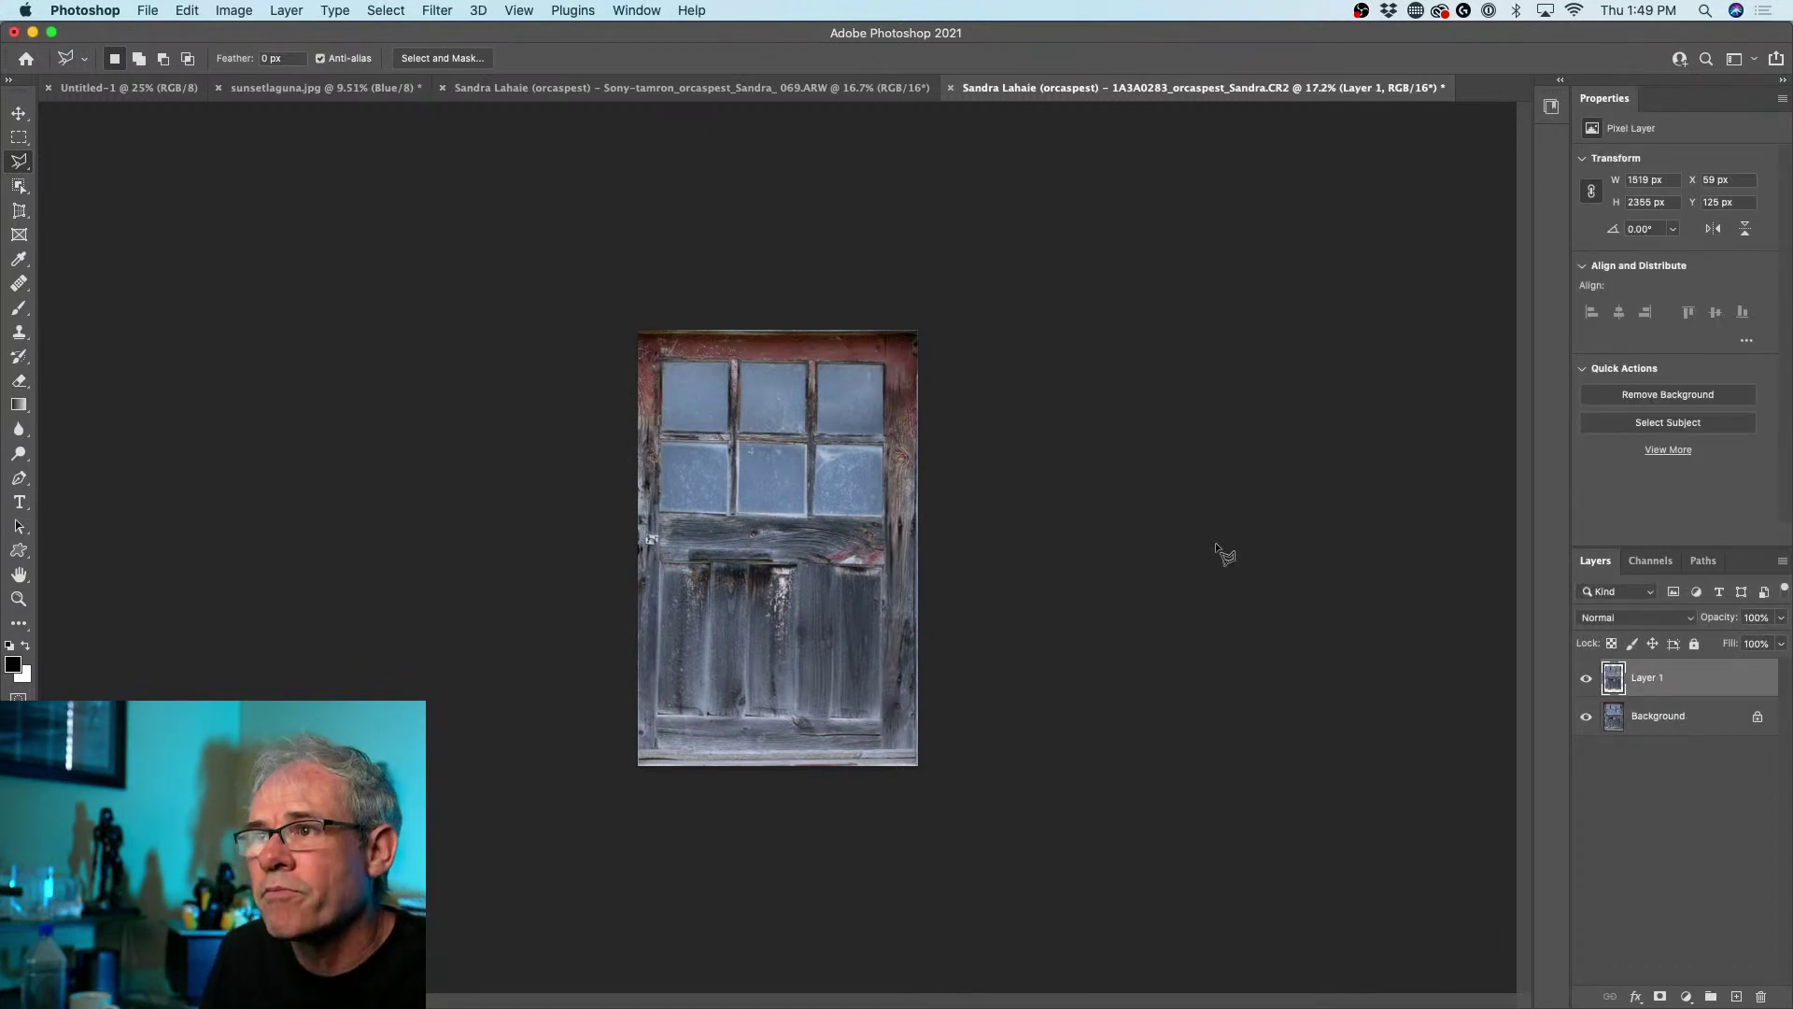
- Distort the copied door layer, pulling its four corners outward until the panes and panels look square and fill the frame
key("super+t")
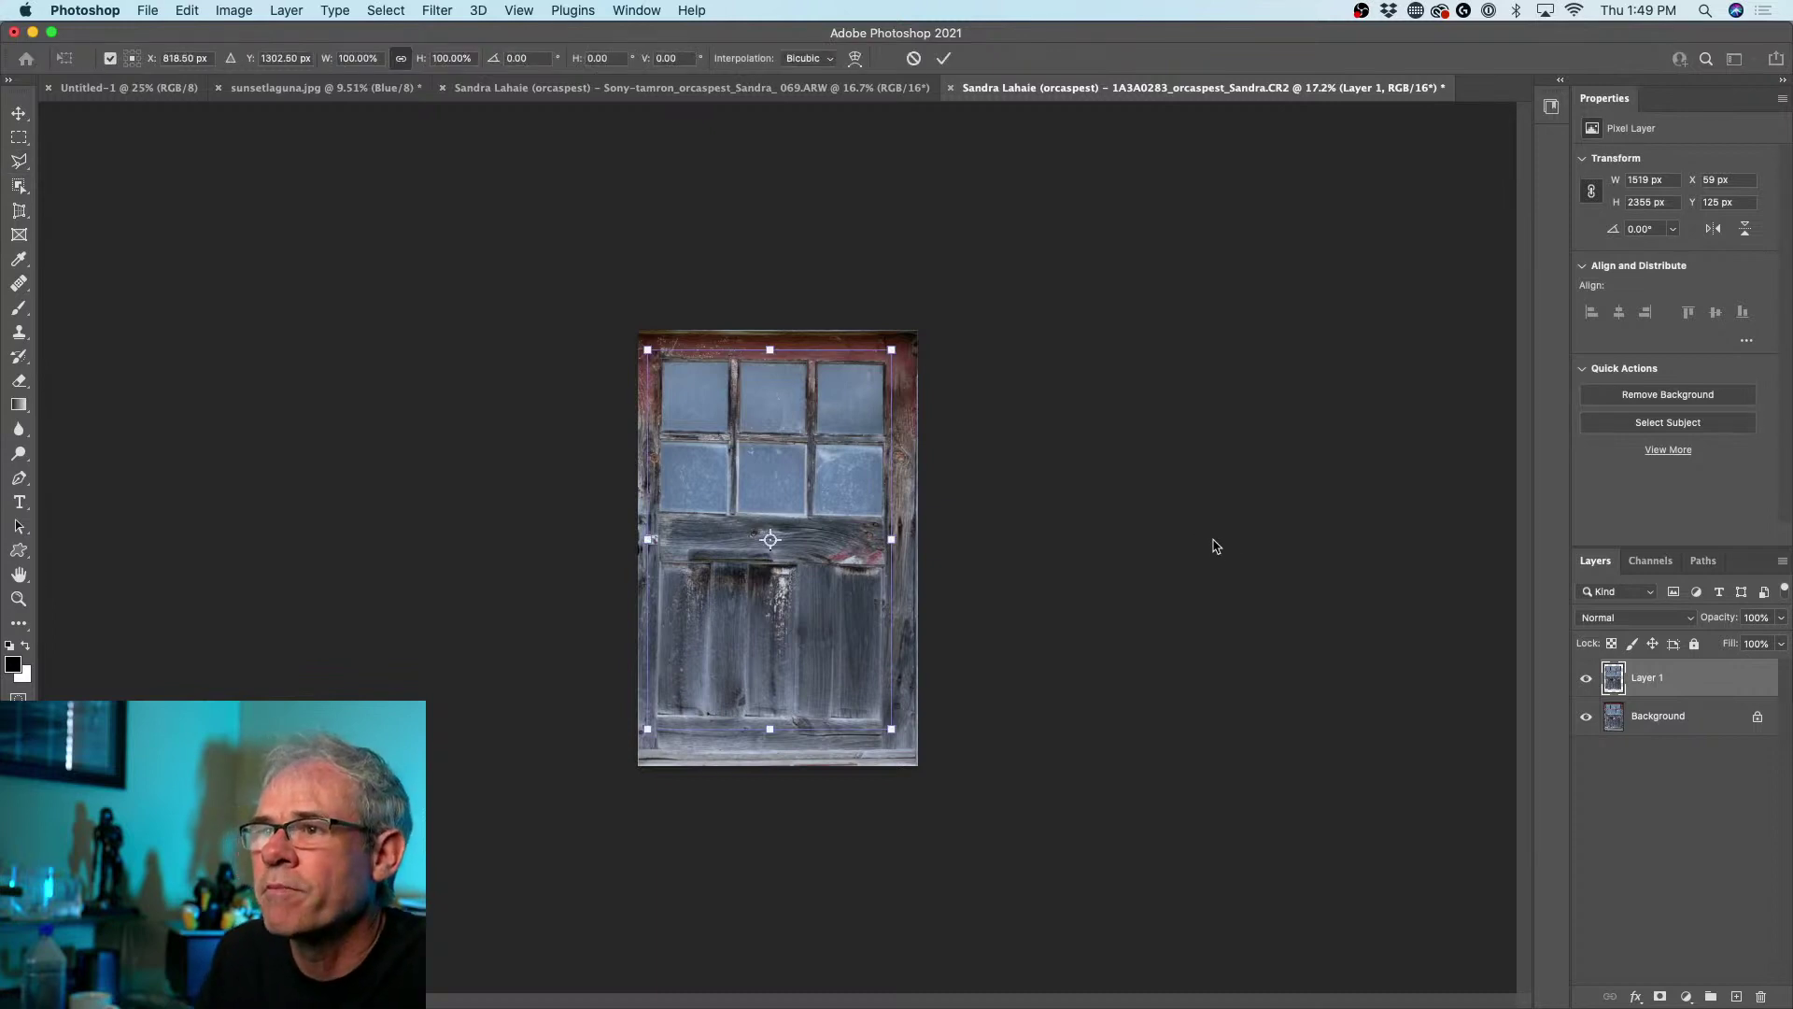
right_click(831, 446)
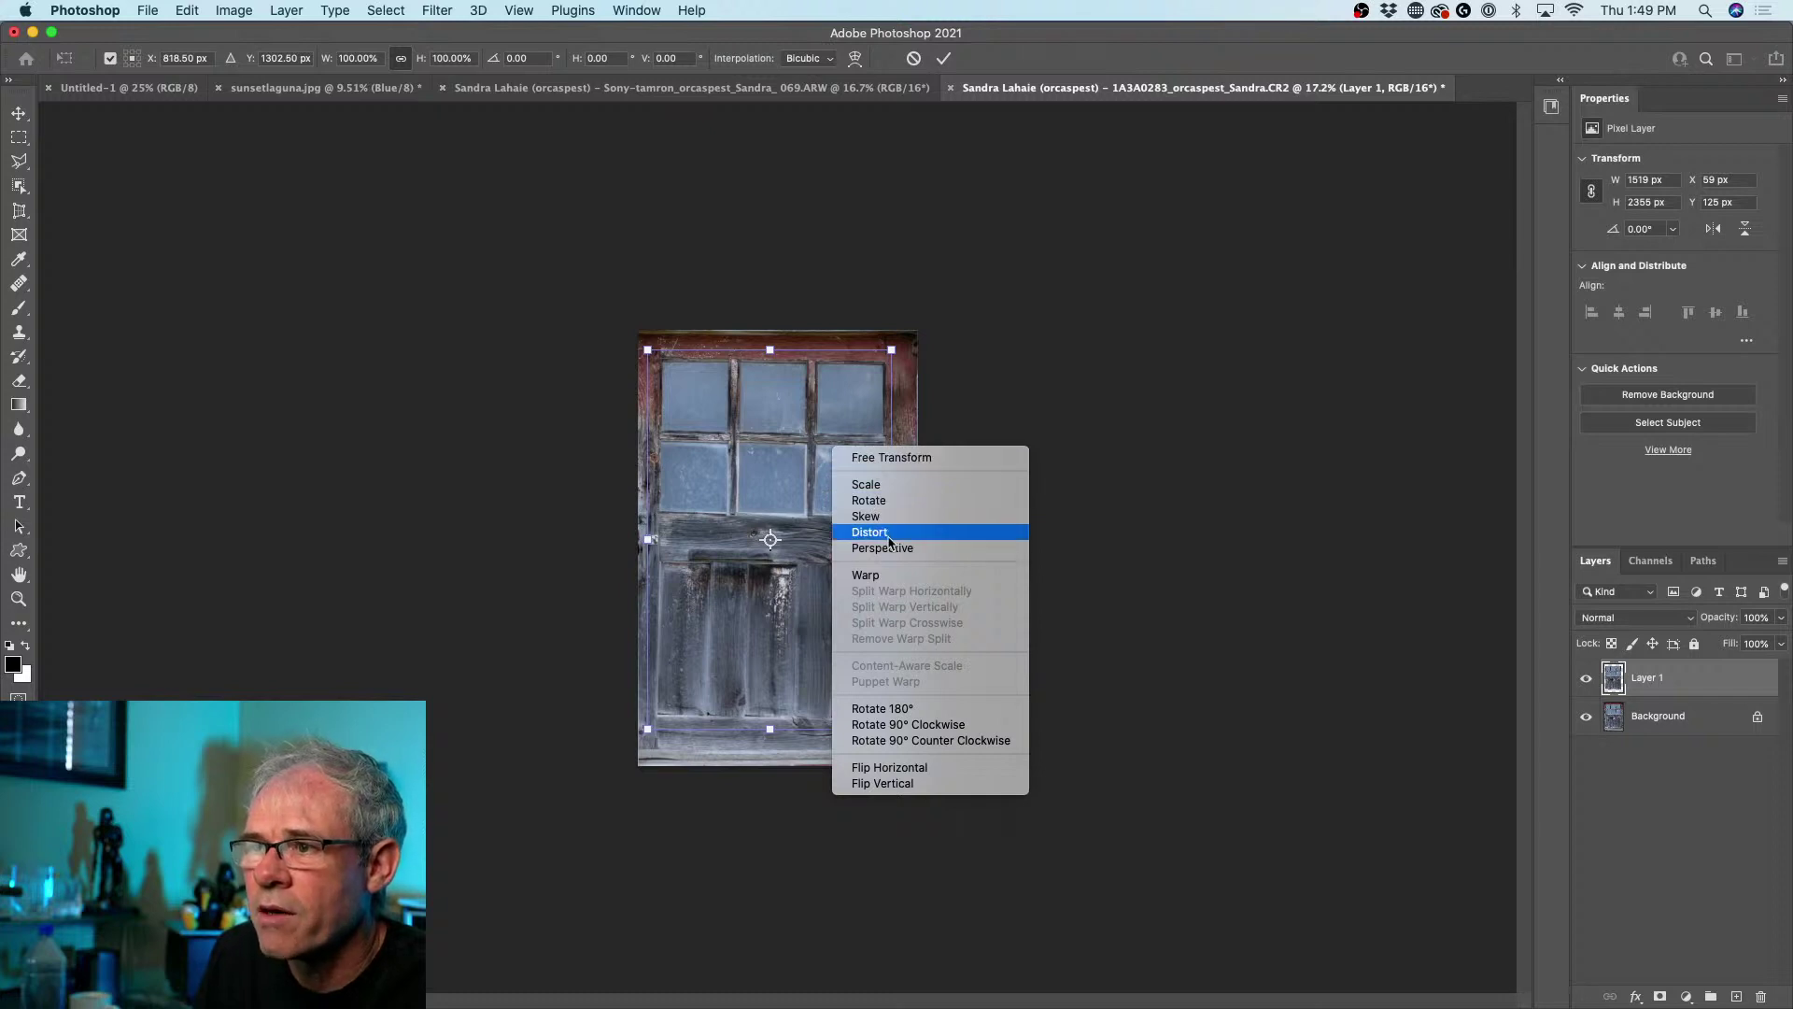
left_click(899, 455)
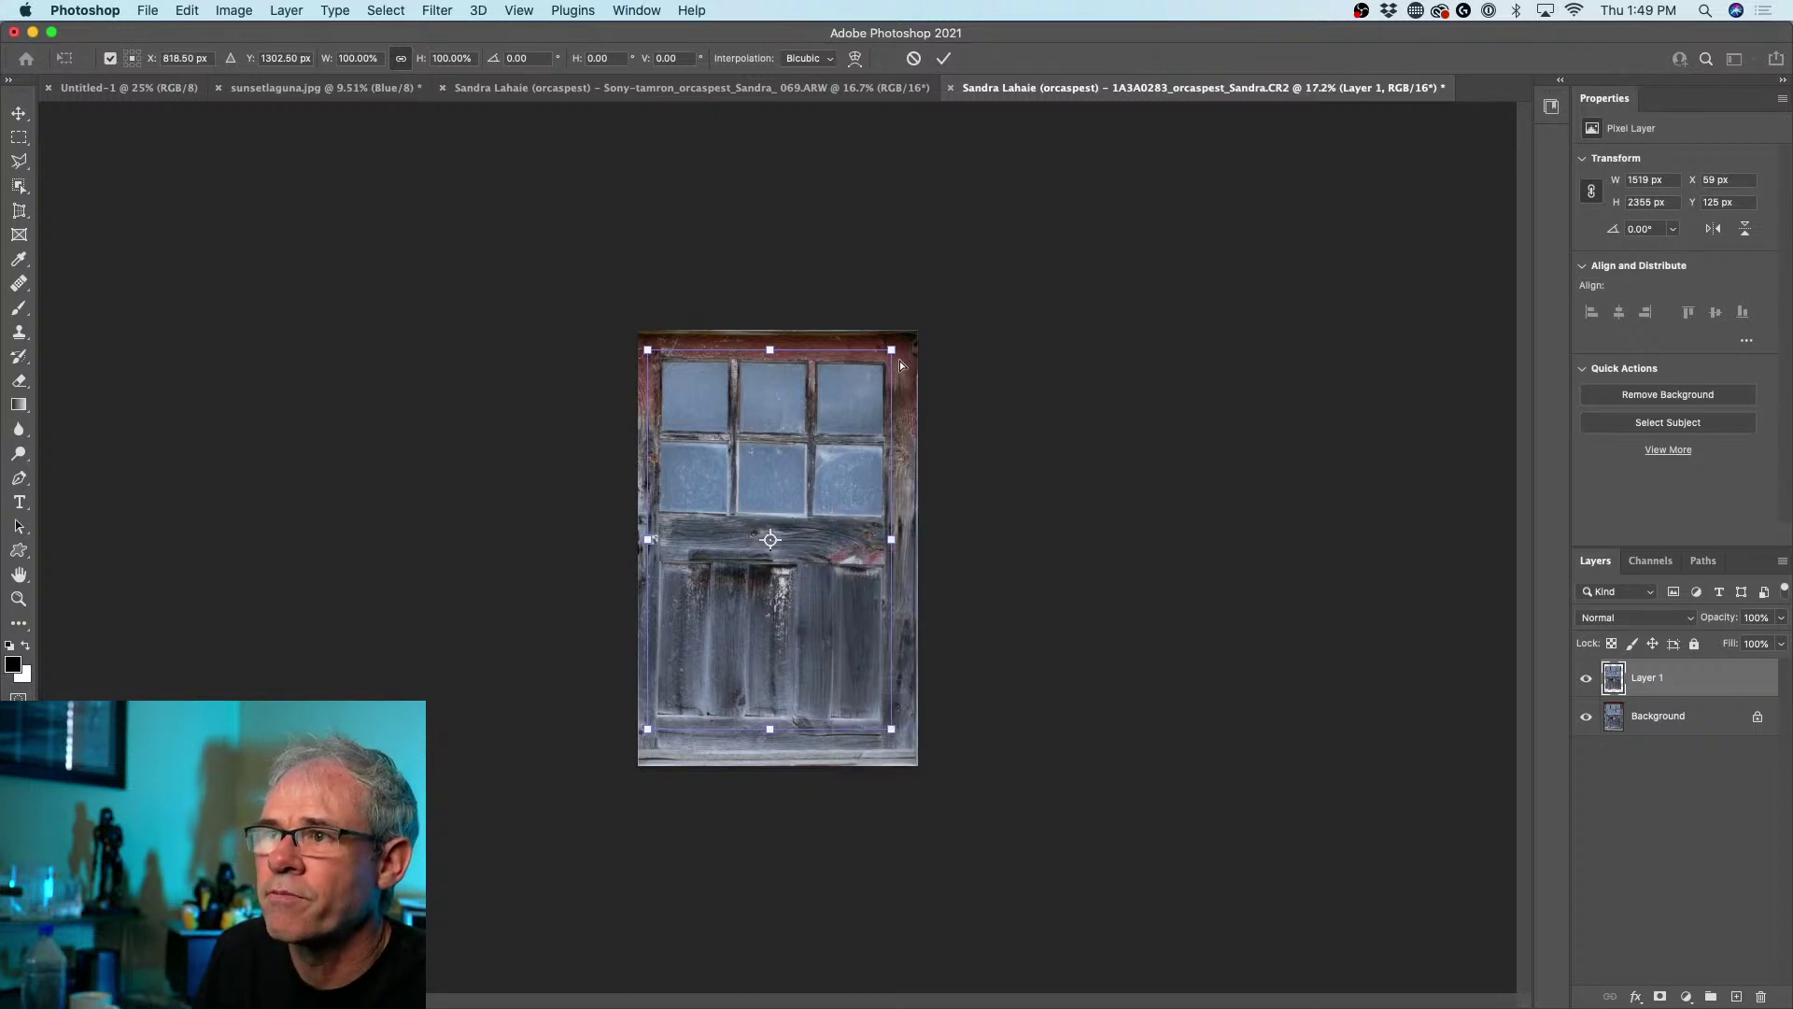
left_click_drag(892, 350, 895, 342)
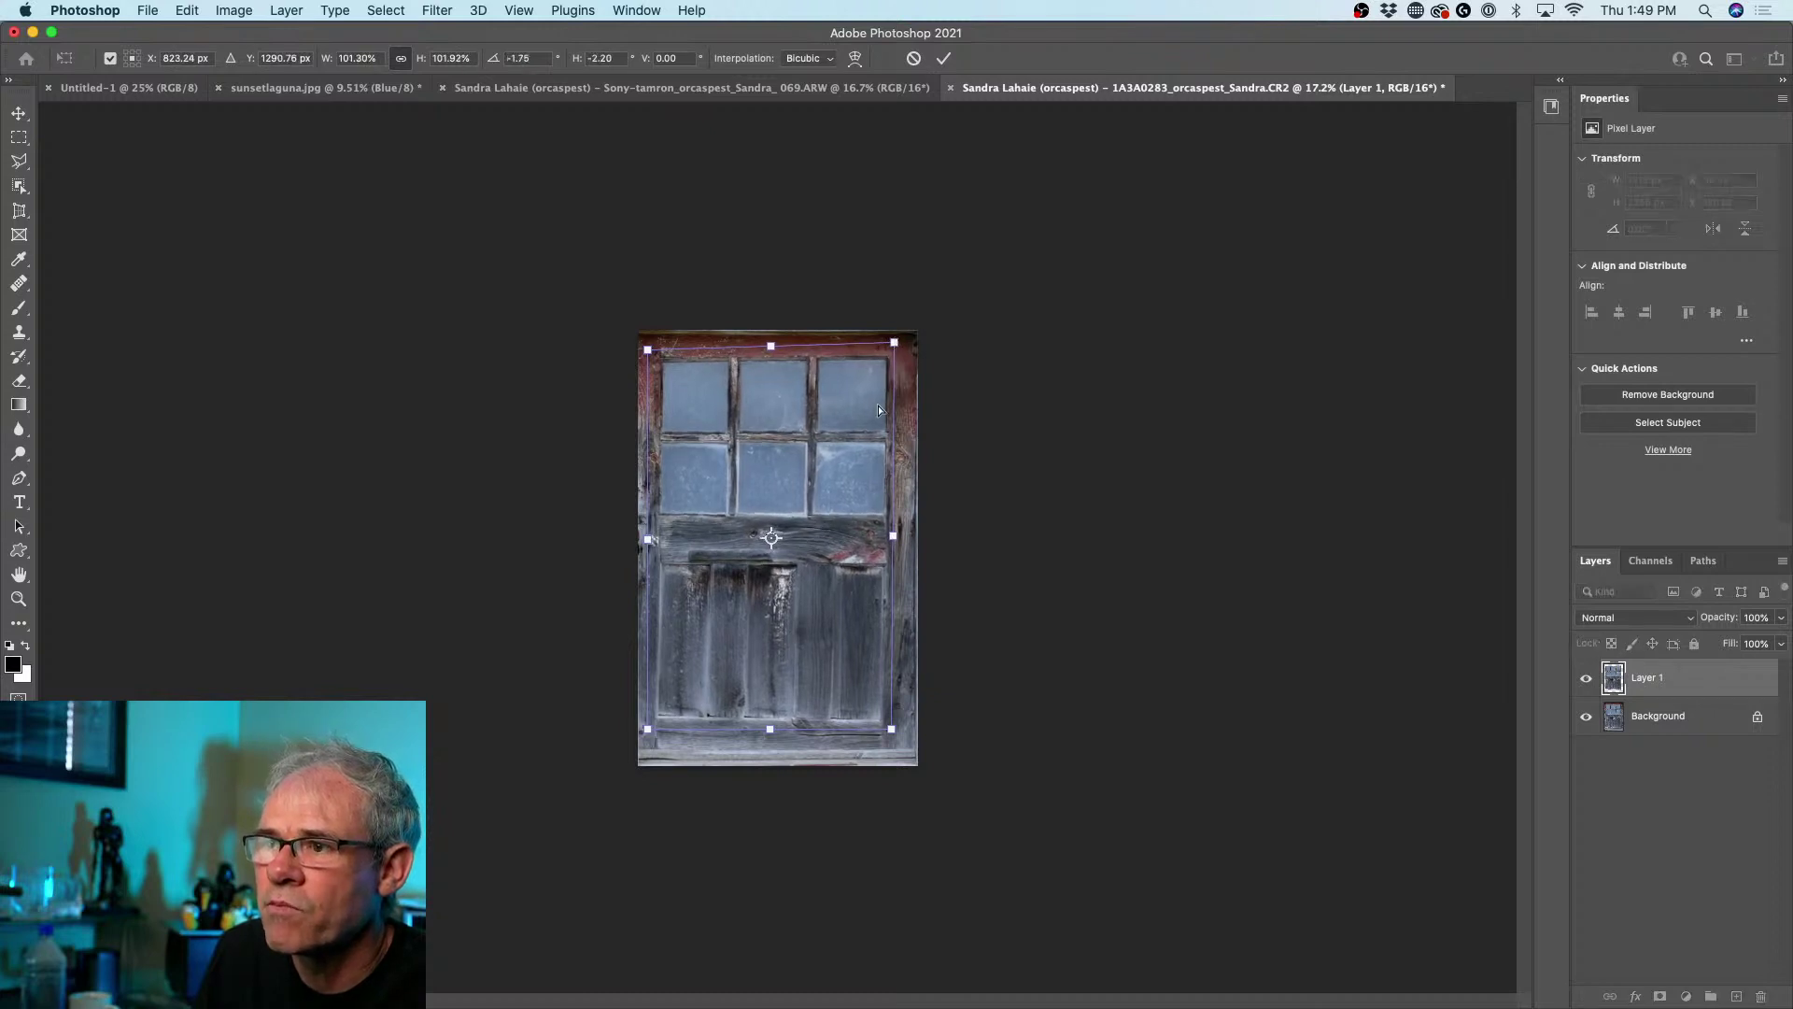
left_click_drag(650, 350, 645, 348)
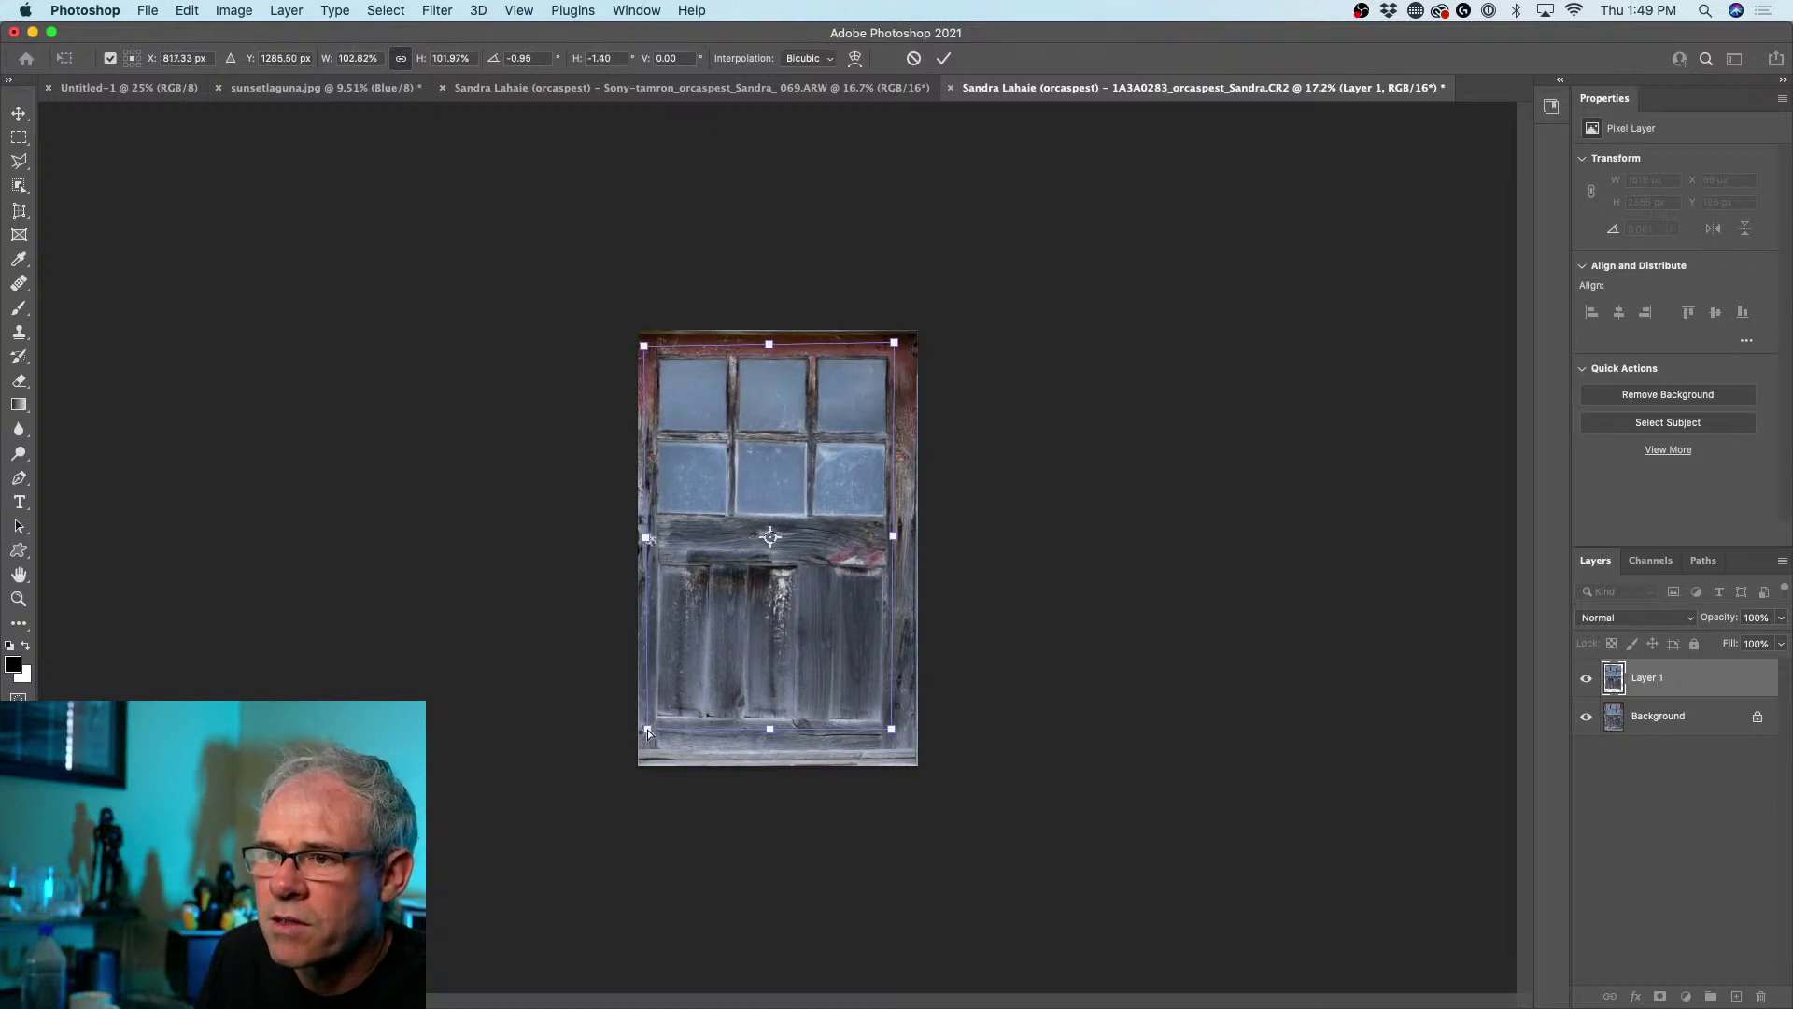
left_click_drag(650, 731, 657, 732)
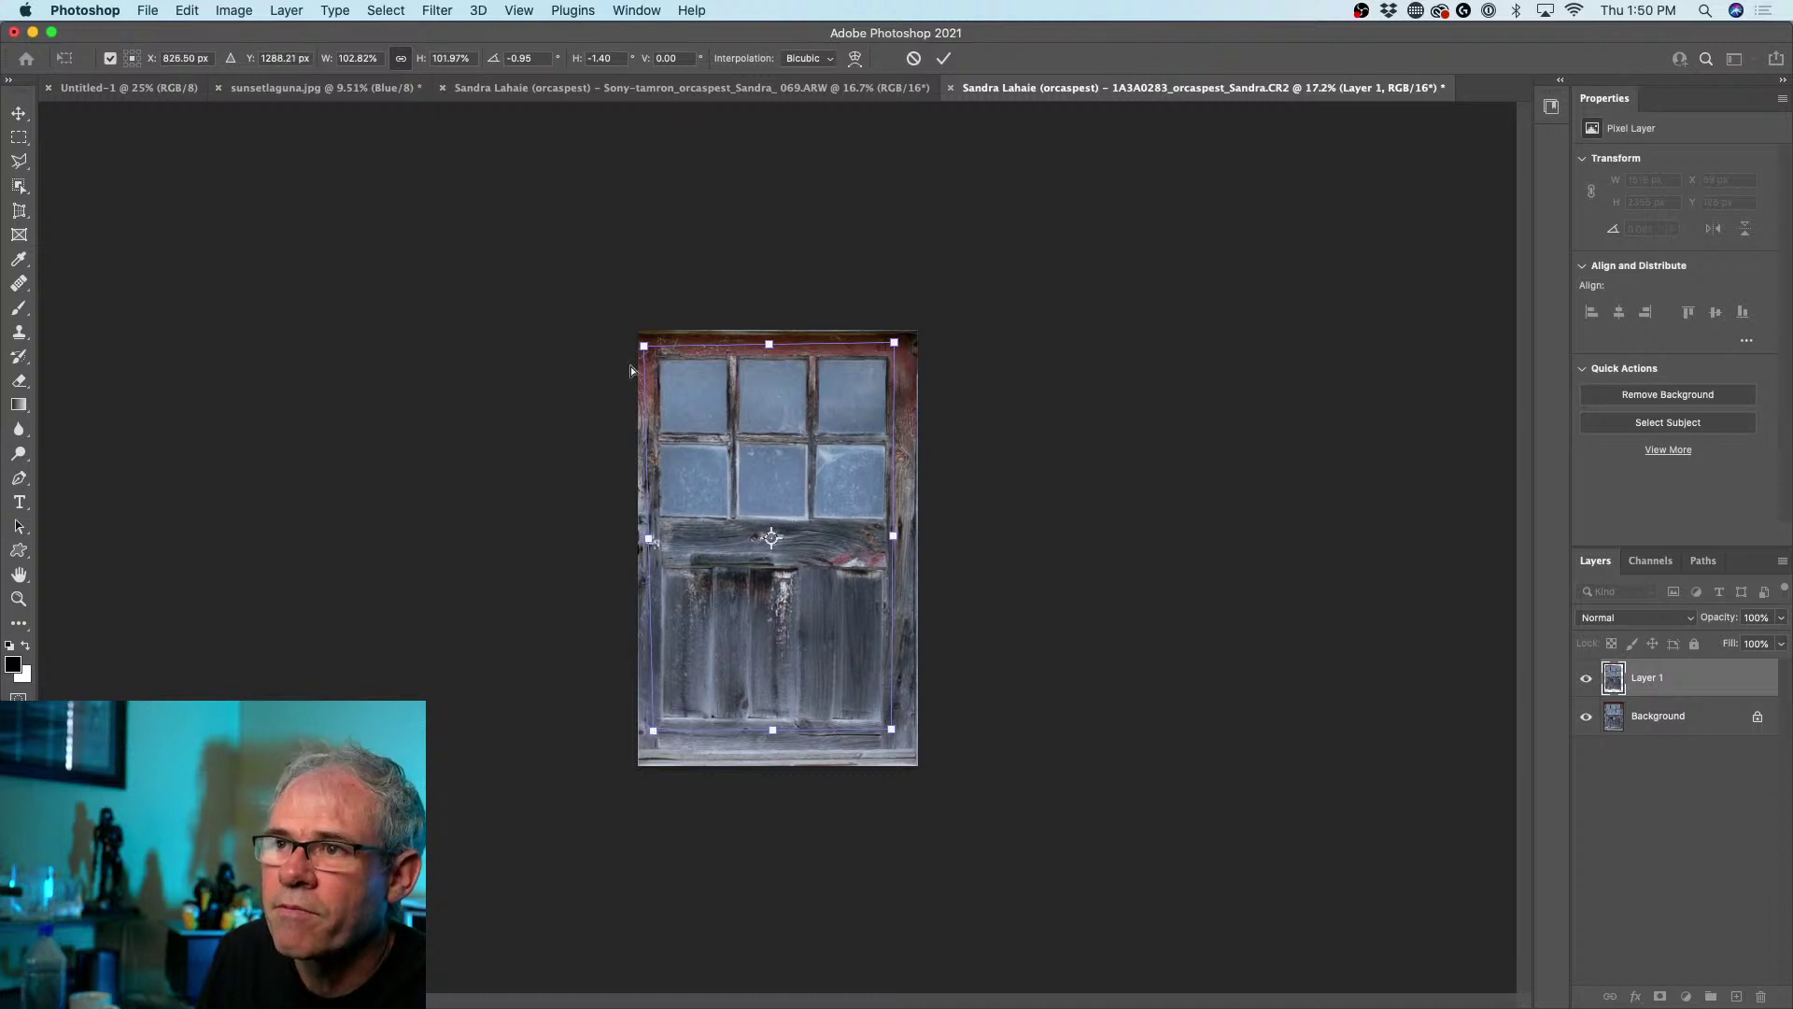
left_click_drag(646, 347, 642, 342)
left_click_drag(897, 342, 902, 340)
left_click_drag(888, 729, 904, 744)
left_click_drag(654, 733, 641, 753)
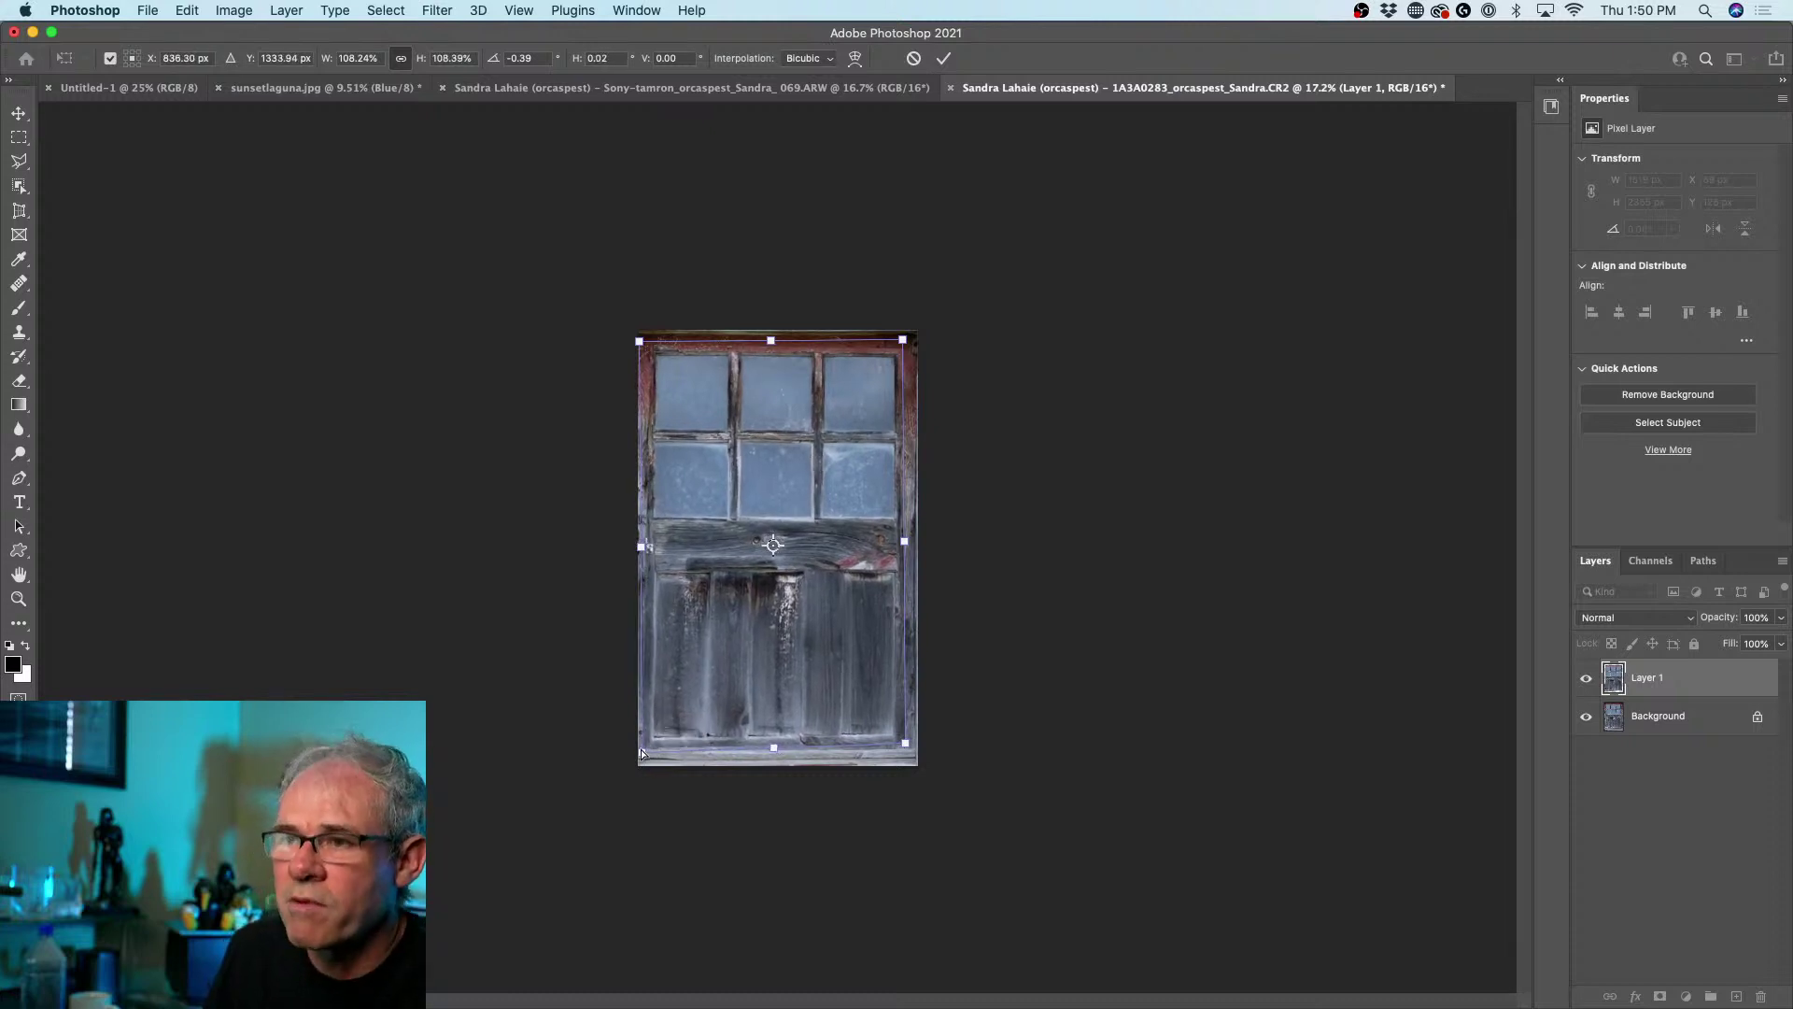
- Show the rulers and place three horizontal and two vertical guides along the edges of the door's windows and lower panels
key("super+r")
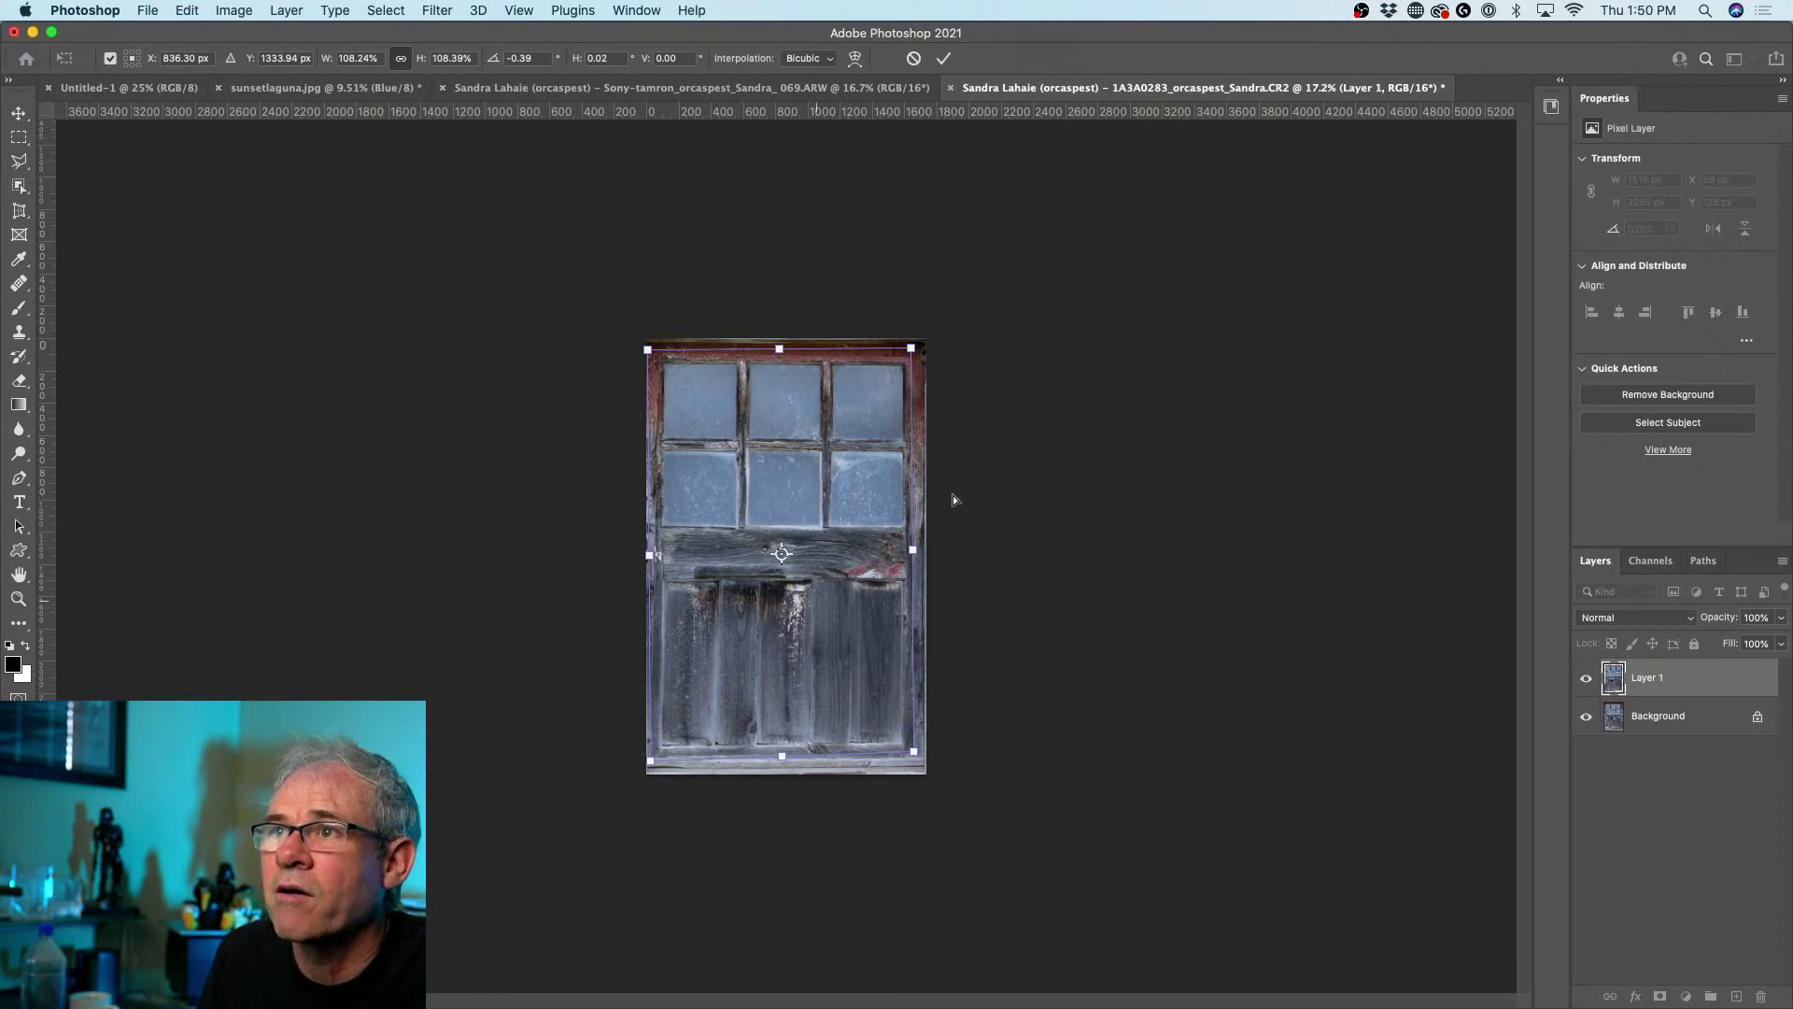
left_click_drag(695, 112, 695, 524)
left_click_drag(792, 112, 762, 370)
left_click_drag(786, 112, 745, 740)
left_click_drag(47, 411, 661, 546)
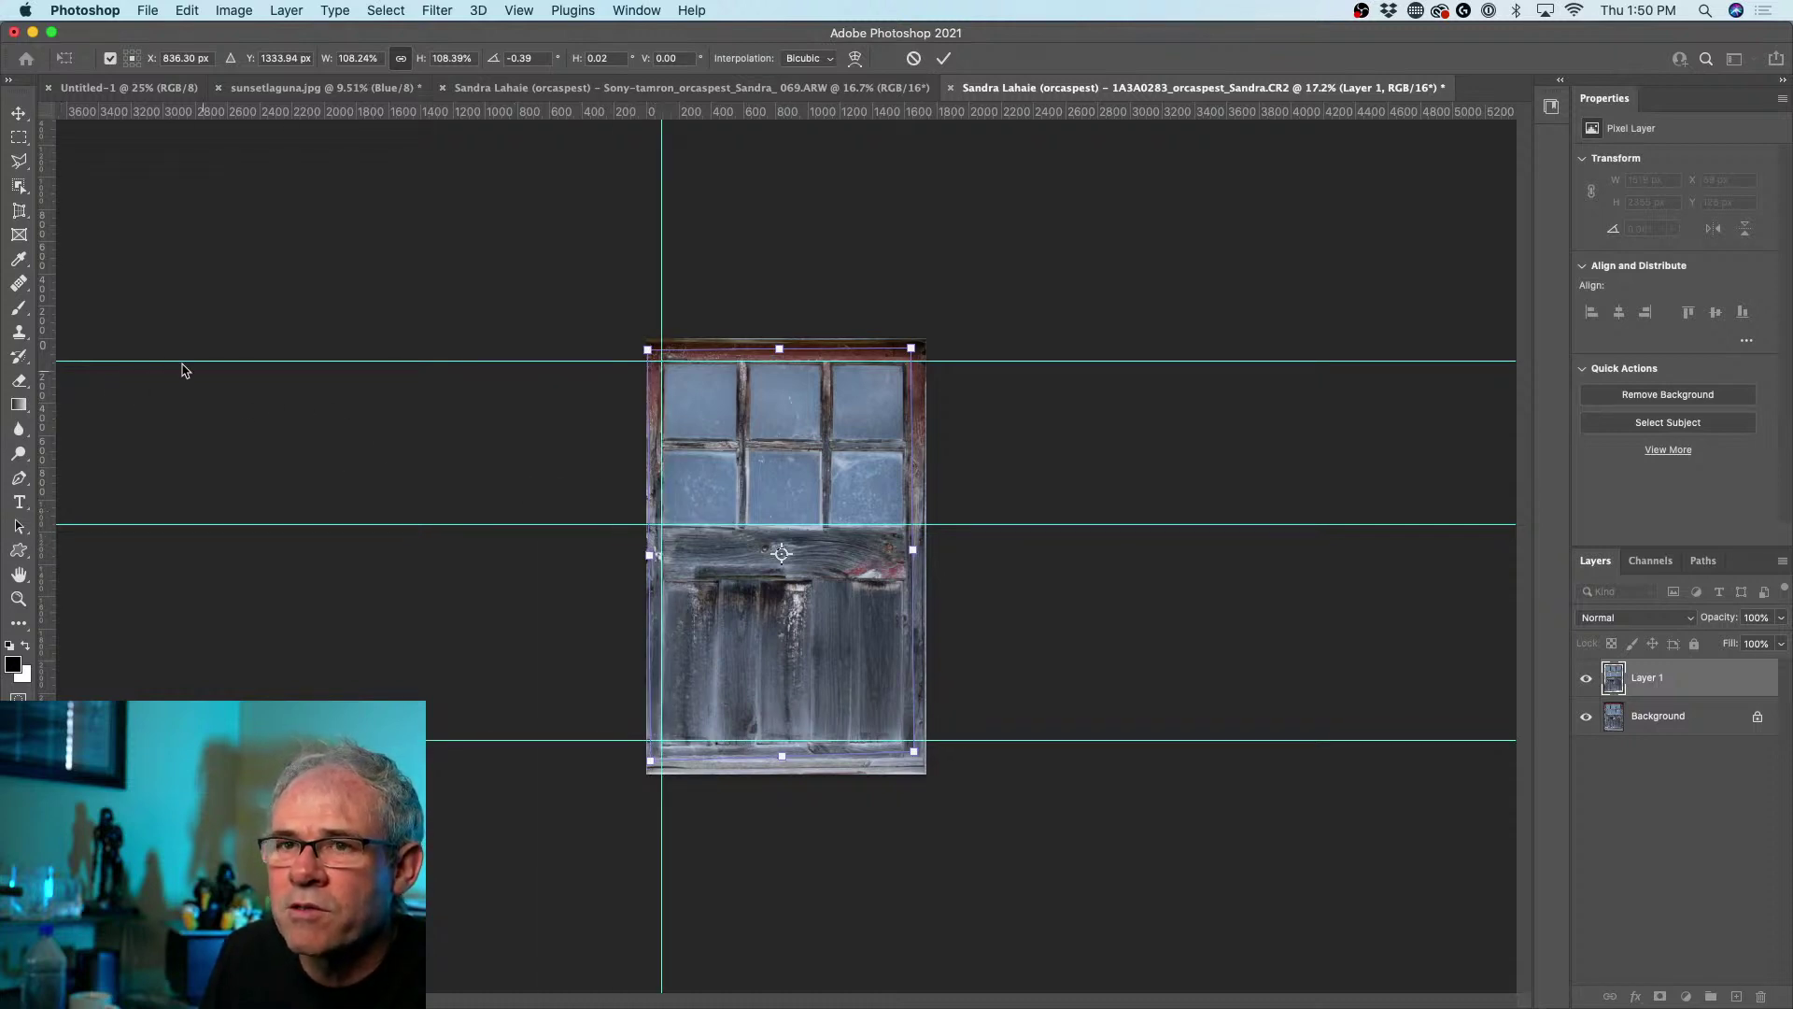
left_click_drag(54, 369, 904, 509)
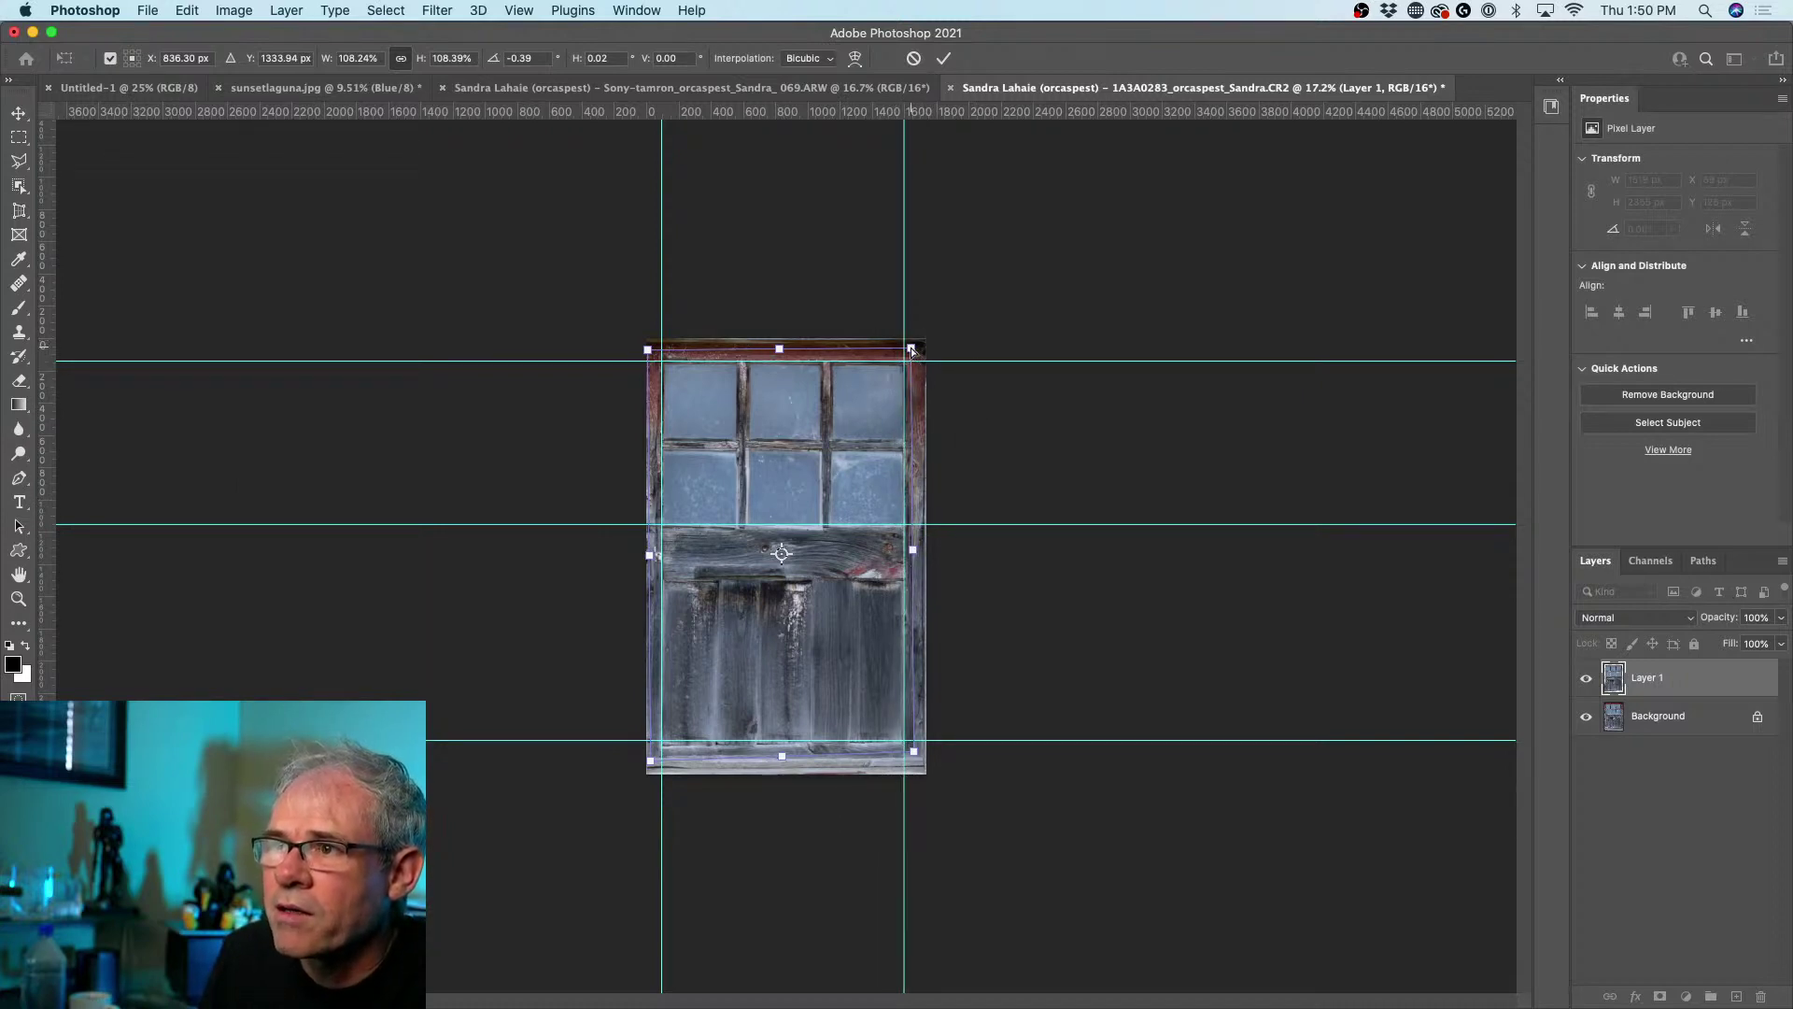
- Fine-tune the door layer's upper-right corner against the guides and commit the distortion
left_click_drag(911, 345, 911, 349)
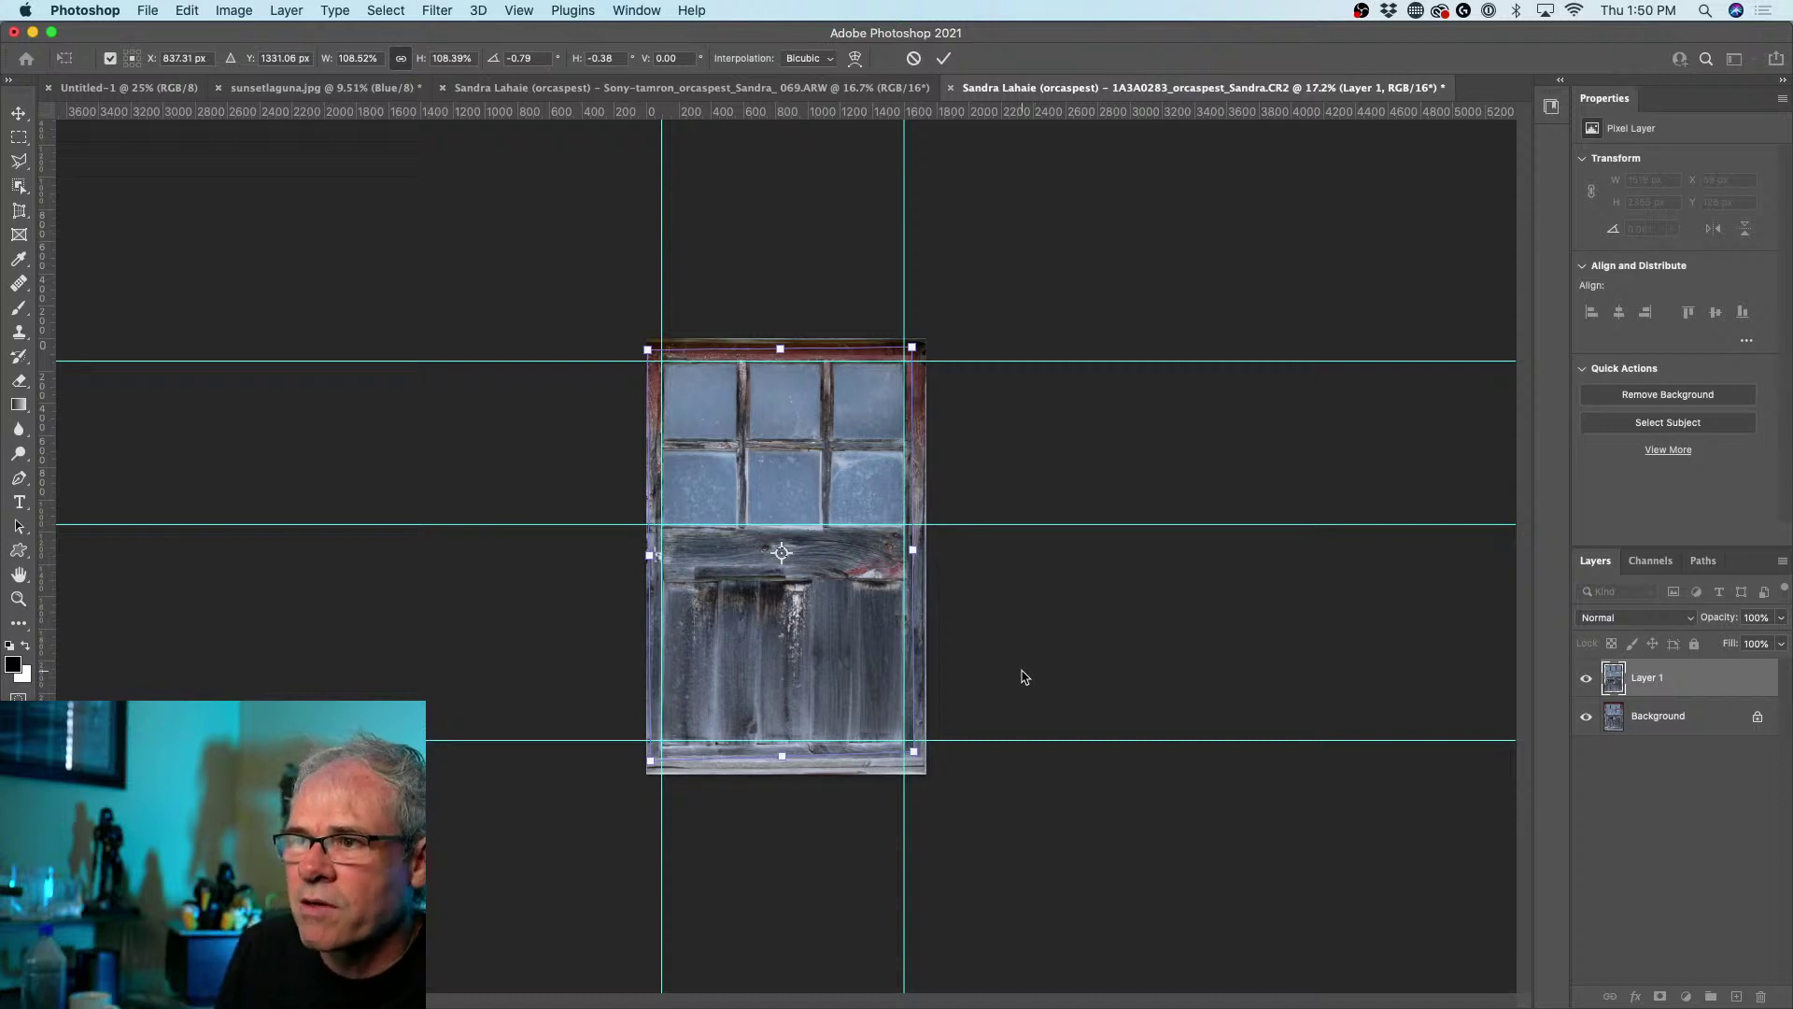
key("Return")
- Select a strip about 284 px tall across the full width of the door's base with the Rectangular Marquee tool
key("l")
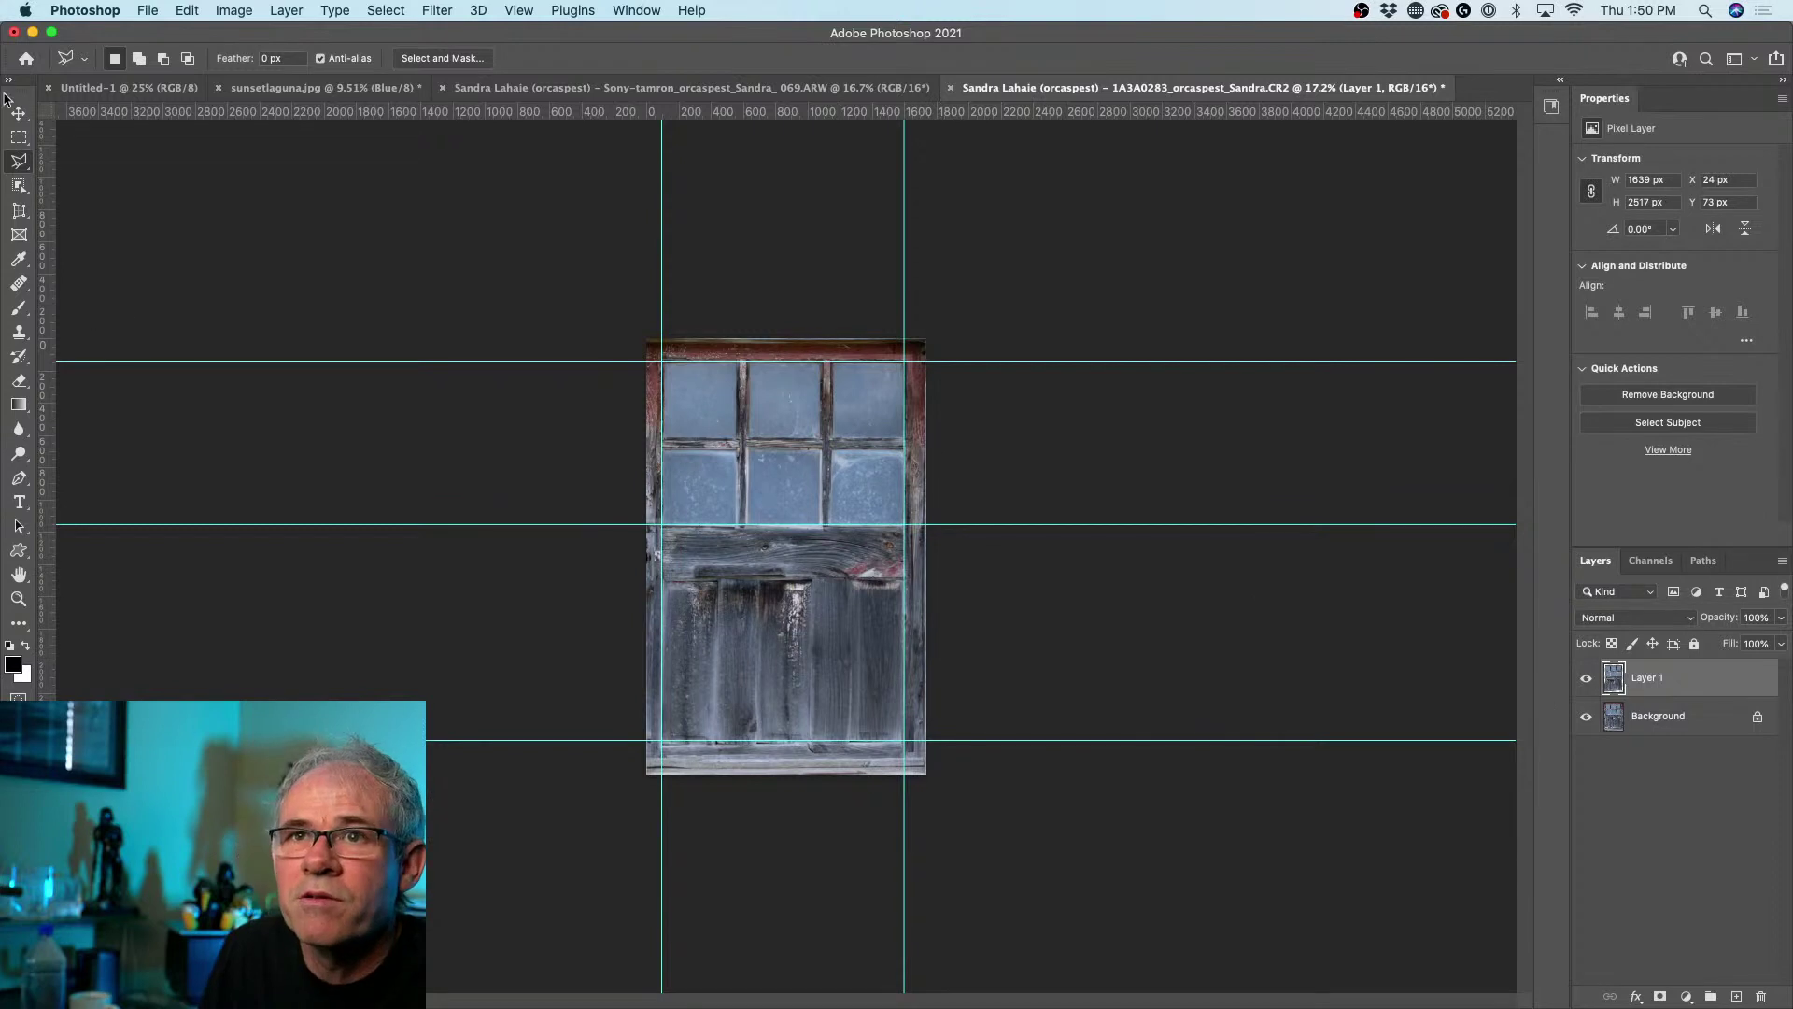
left_click(19, 136)
left_click_drag(929, 779, 508, 728)
- Try to distort the selected base strip in place by moving its upper corners
key("super+t")
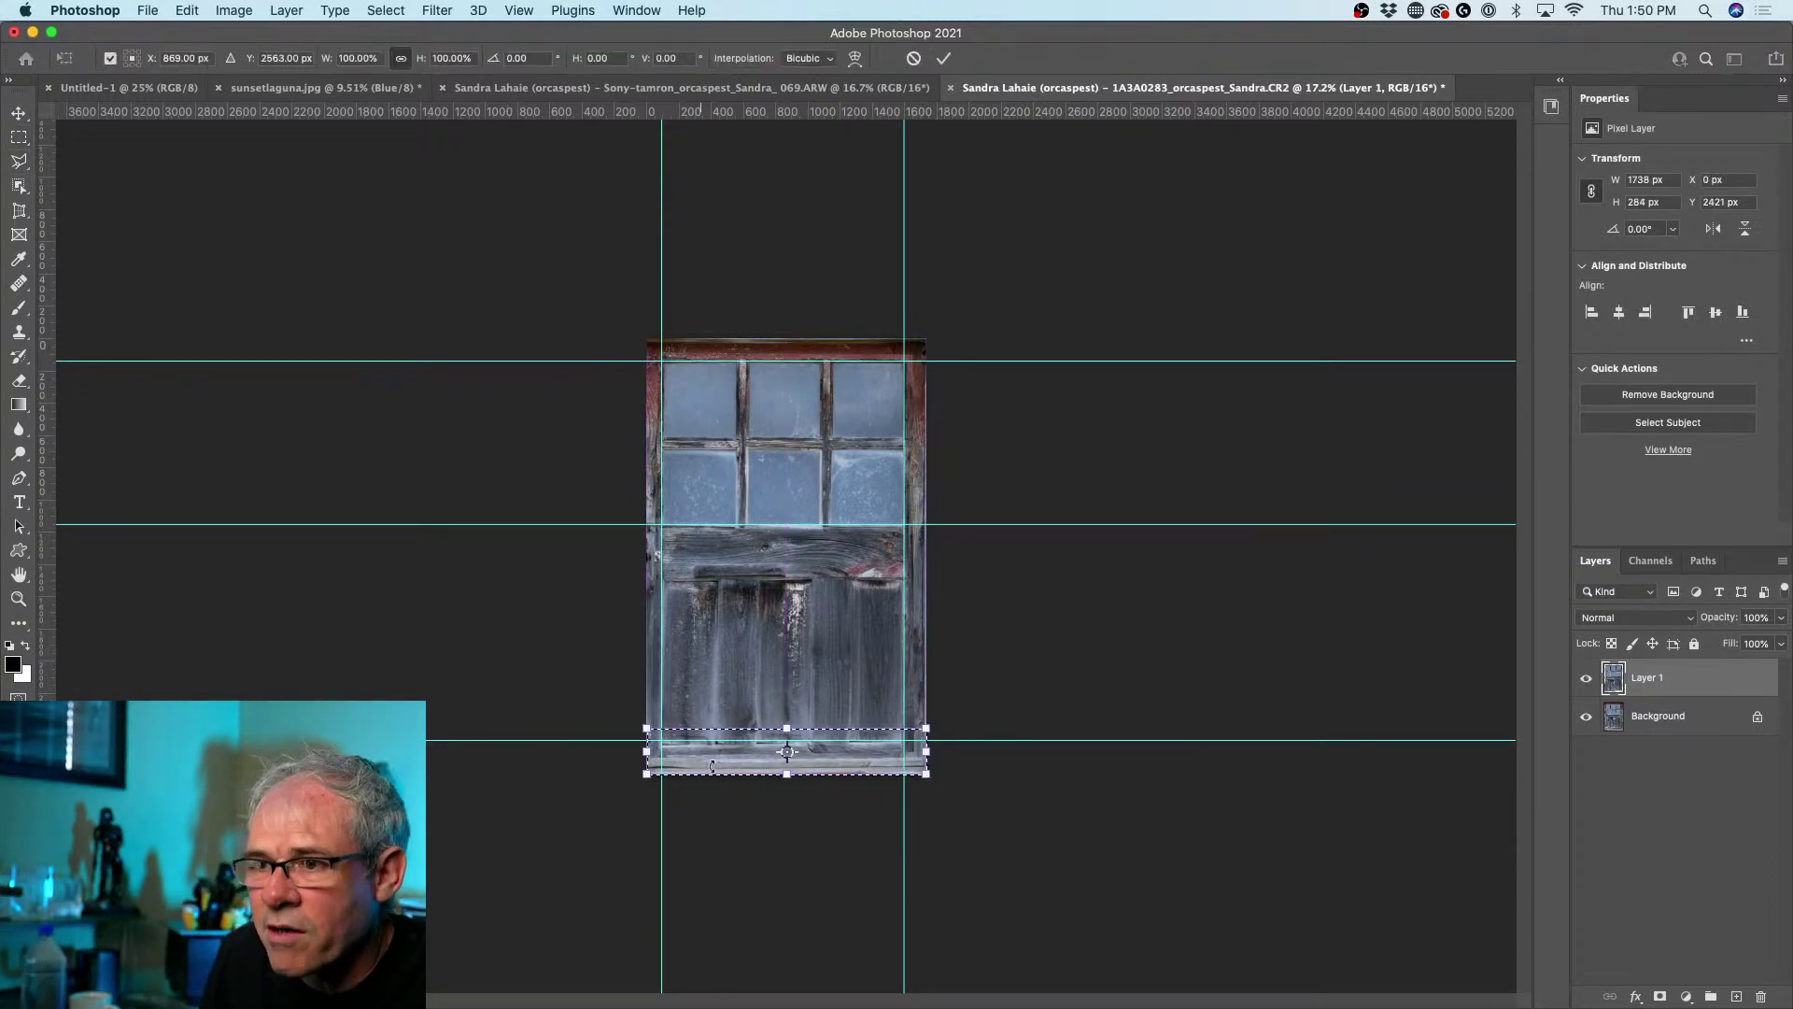
right_click(725, 749)
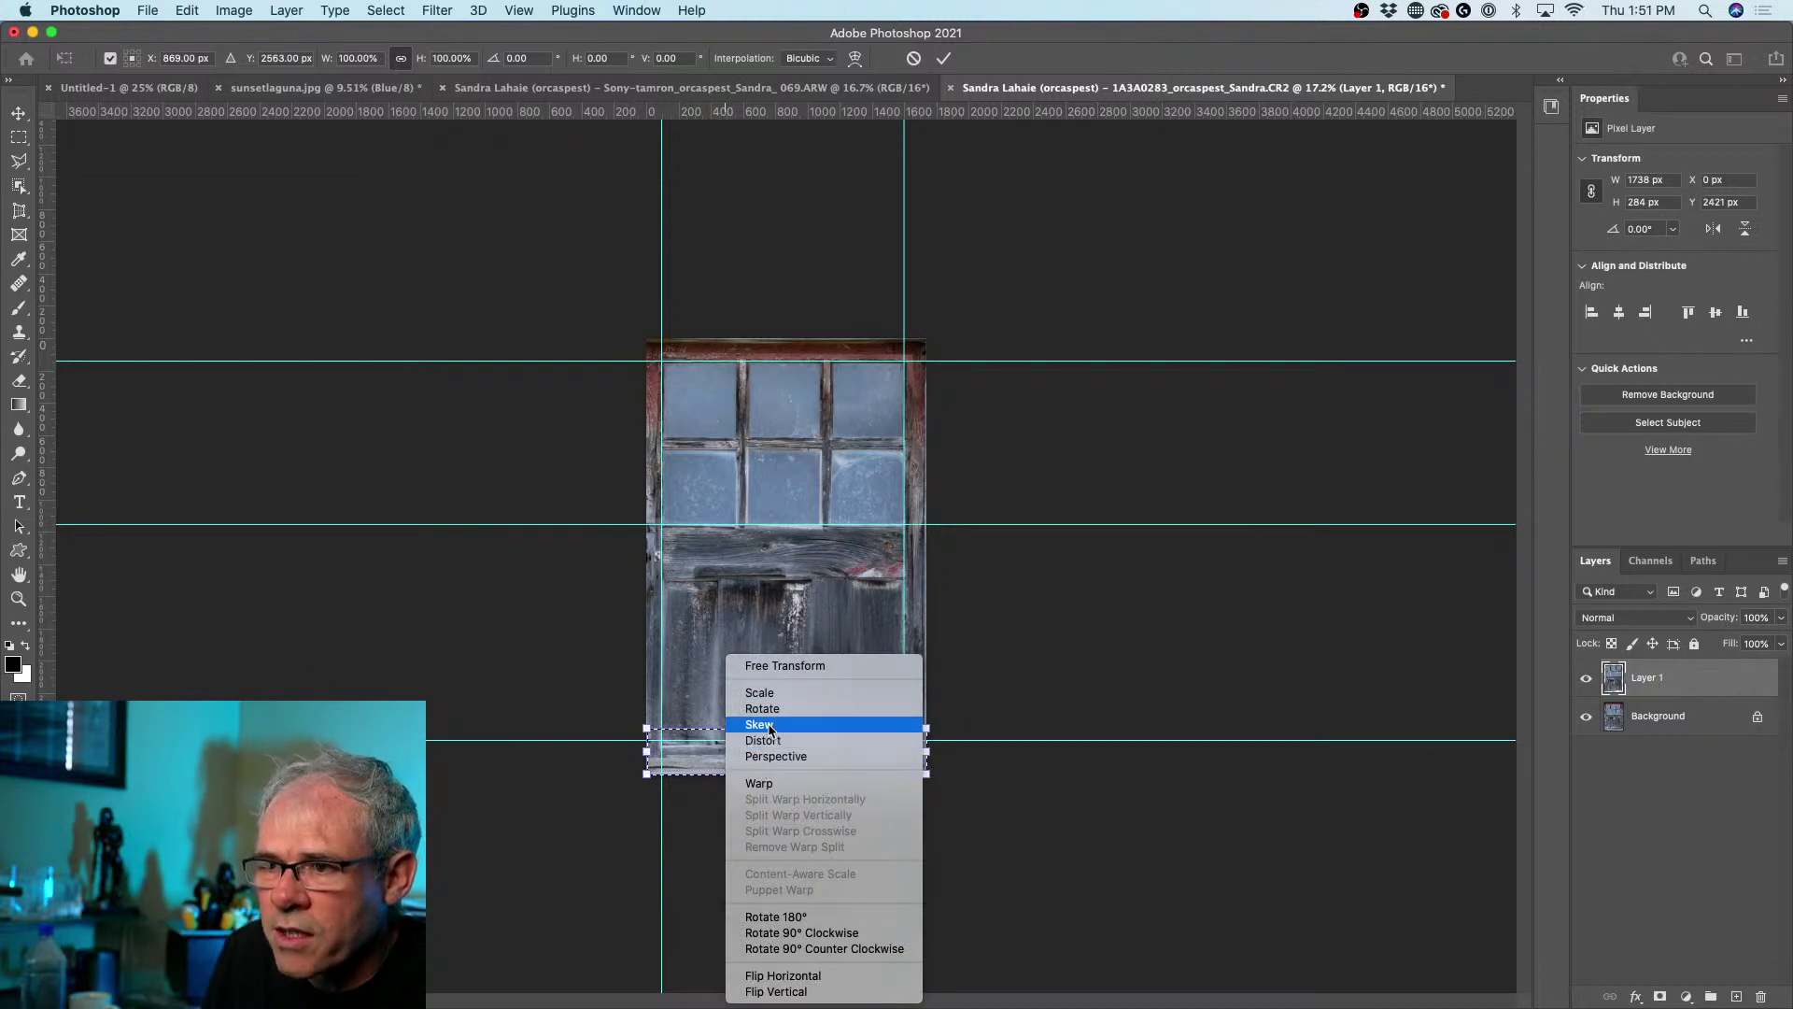
left_click(761, 740)
left_click_drag(645, 727, 647, 722)
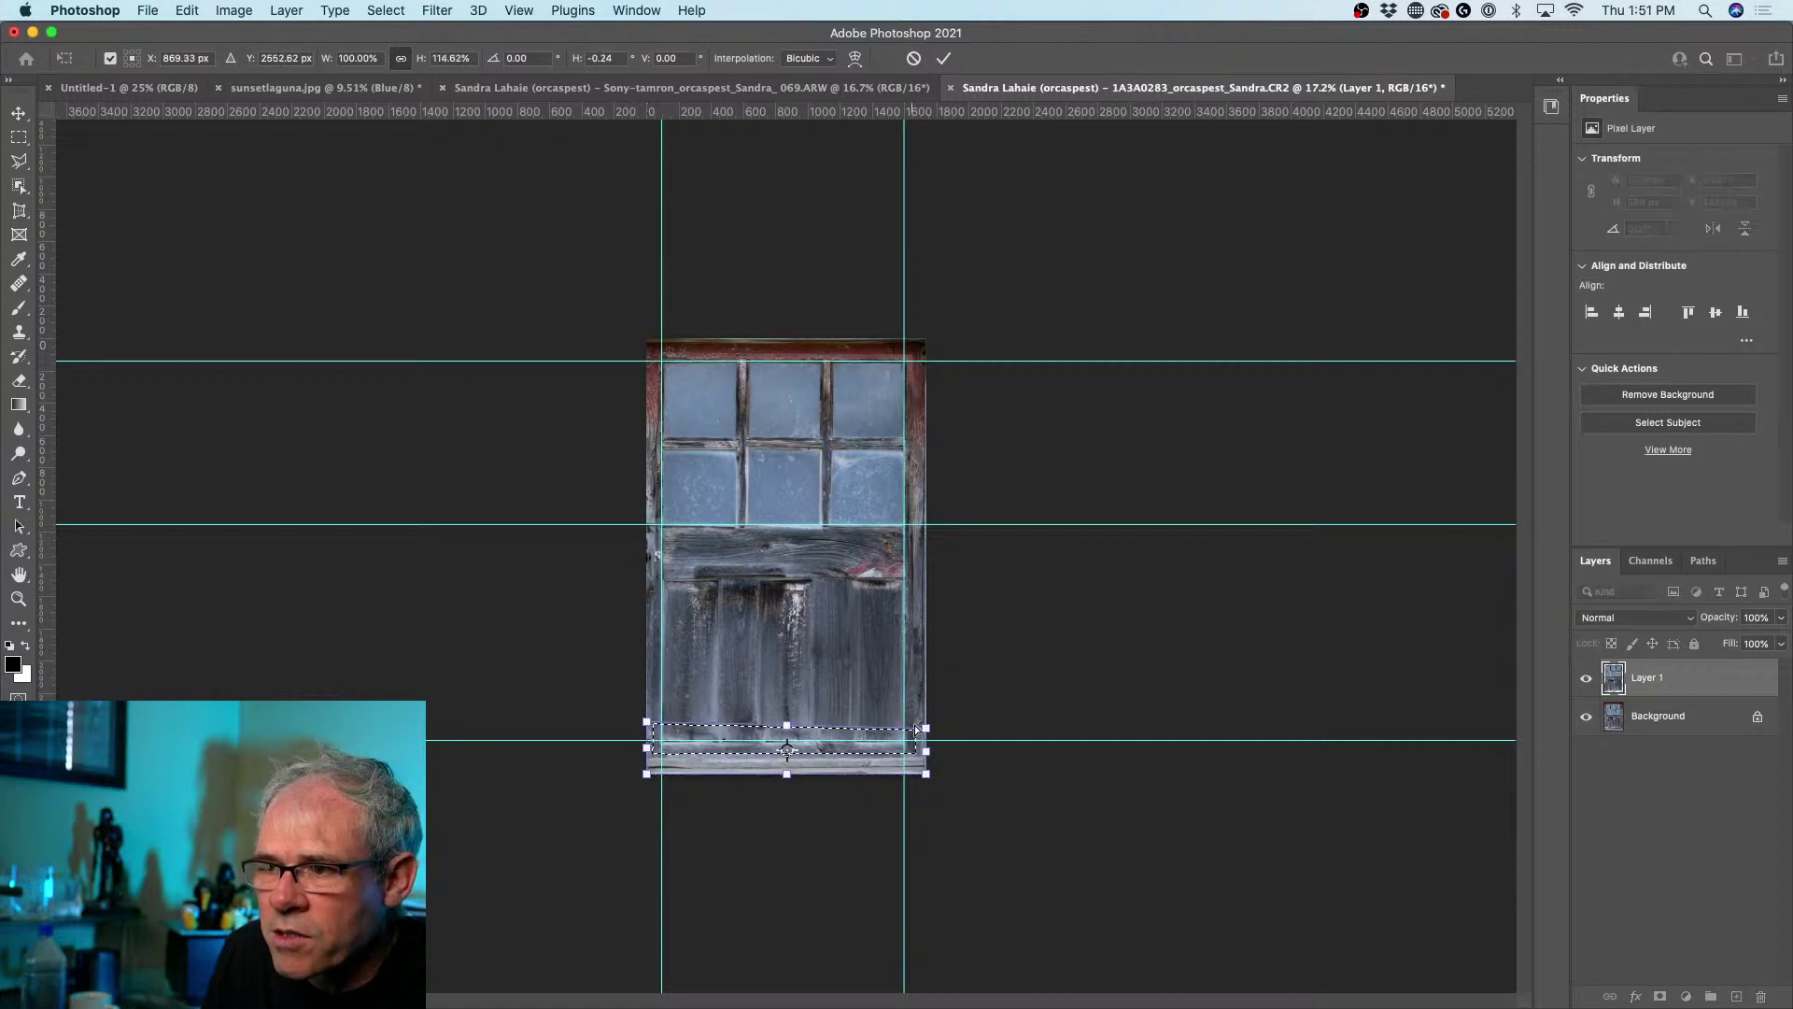
left_click_drag(927, 728, 922, 726)
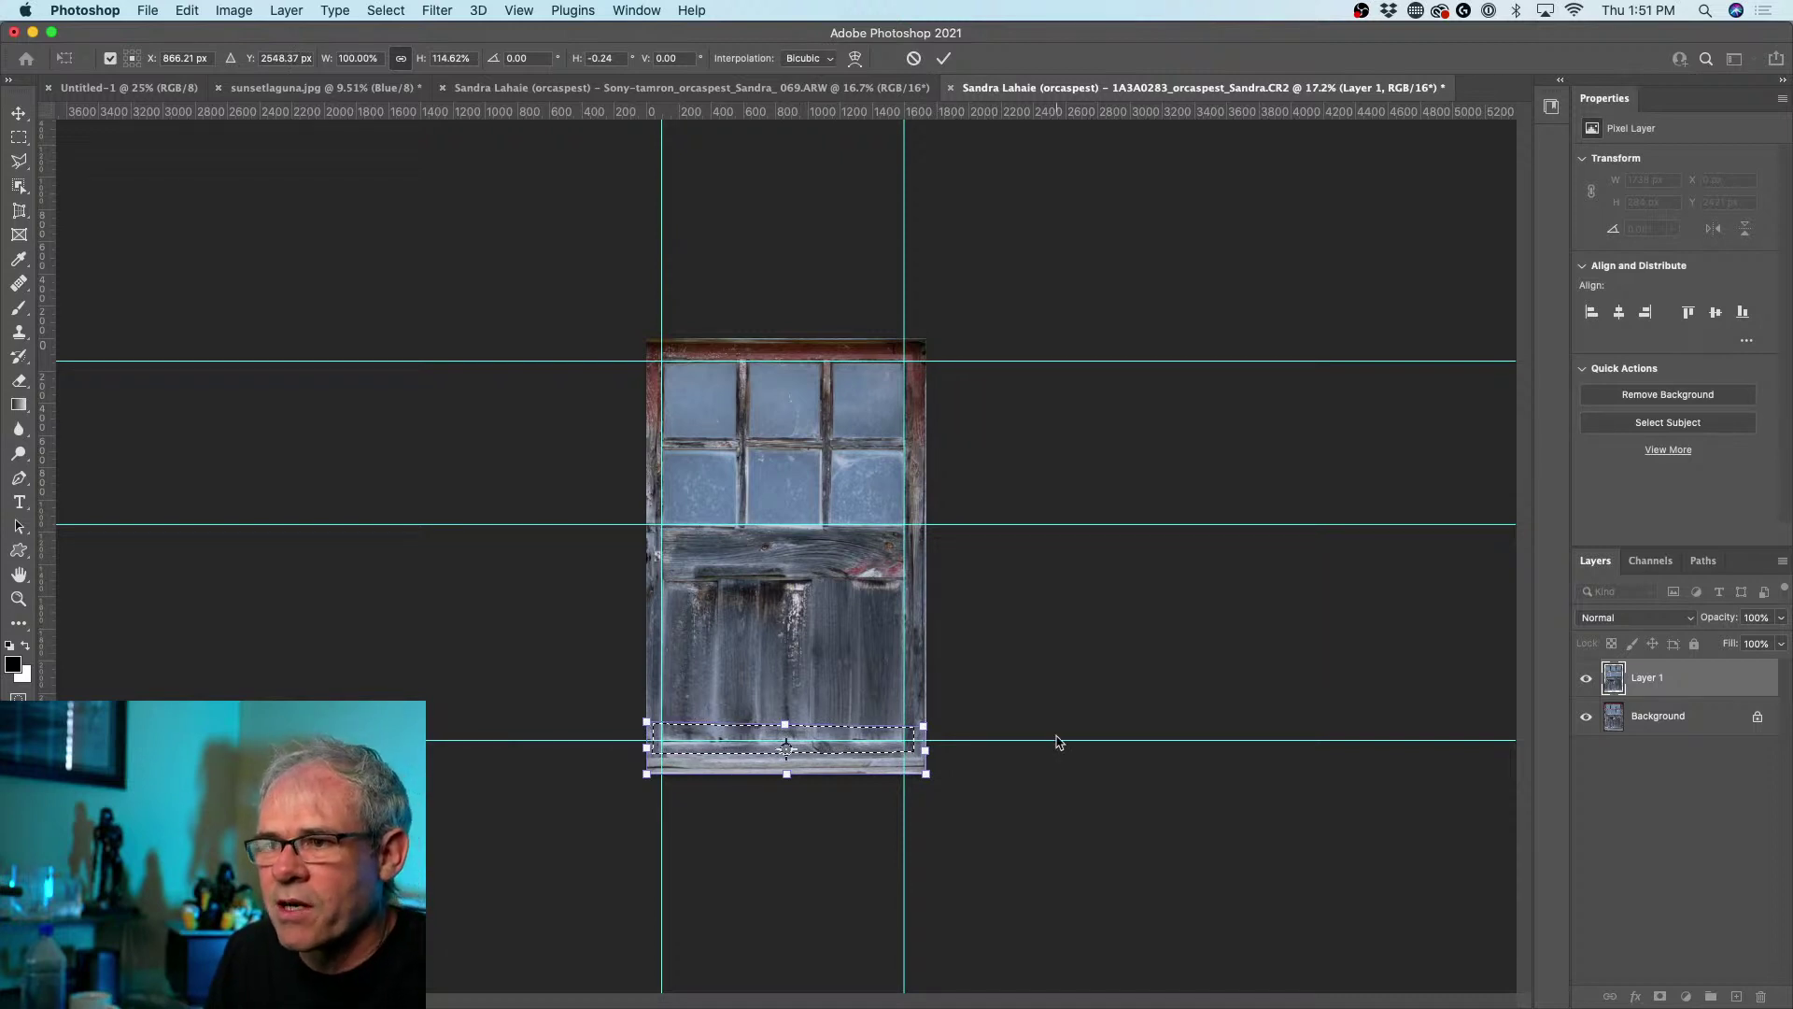
key("Return")
- Copy the base strip onto its own layer and distort its upper edge upward to a height of 223 px, aligning it with the lower guide
key("super+j")
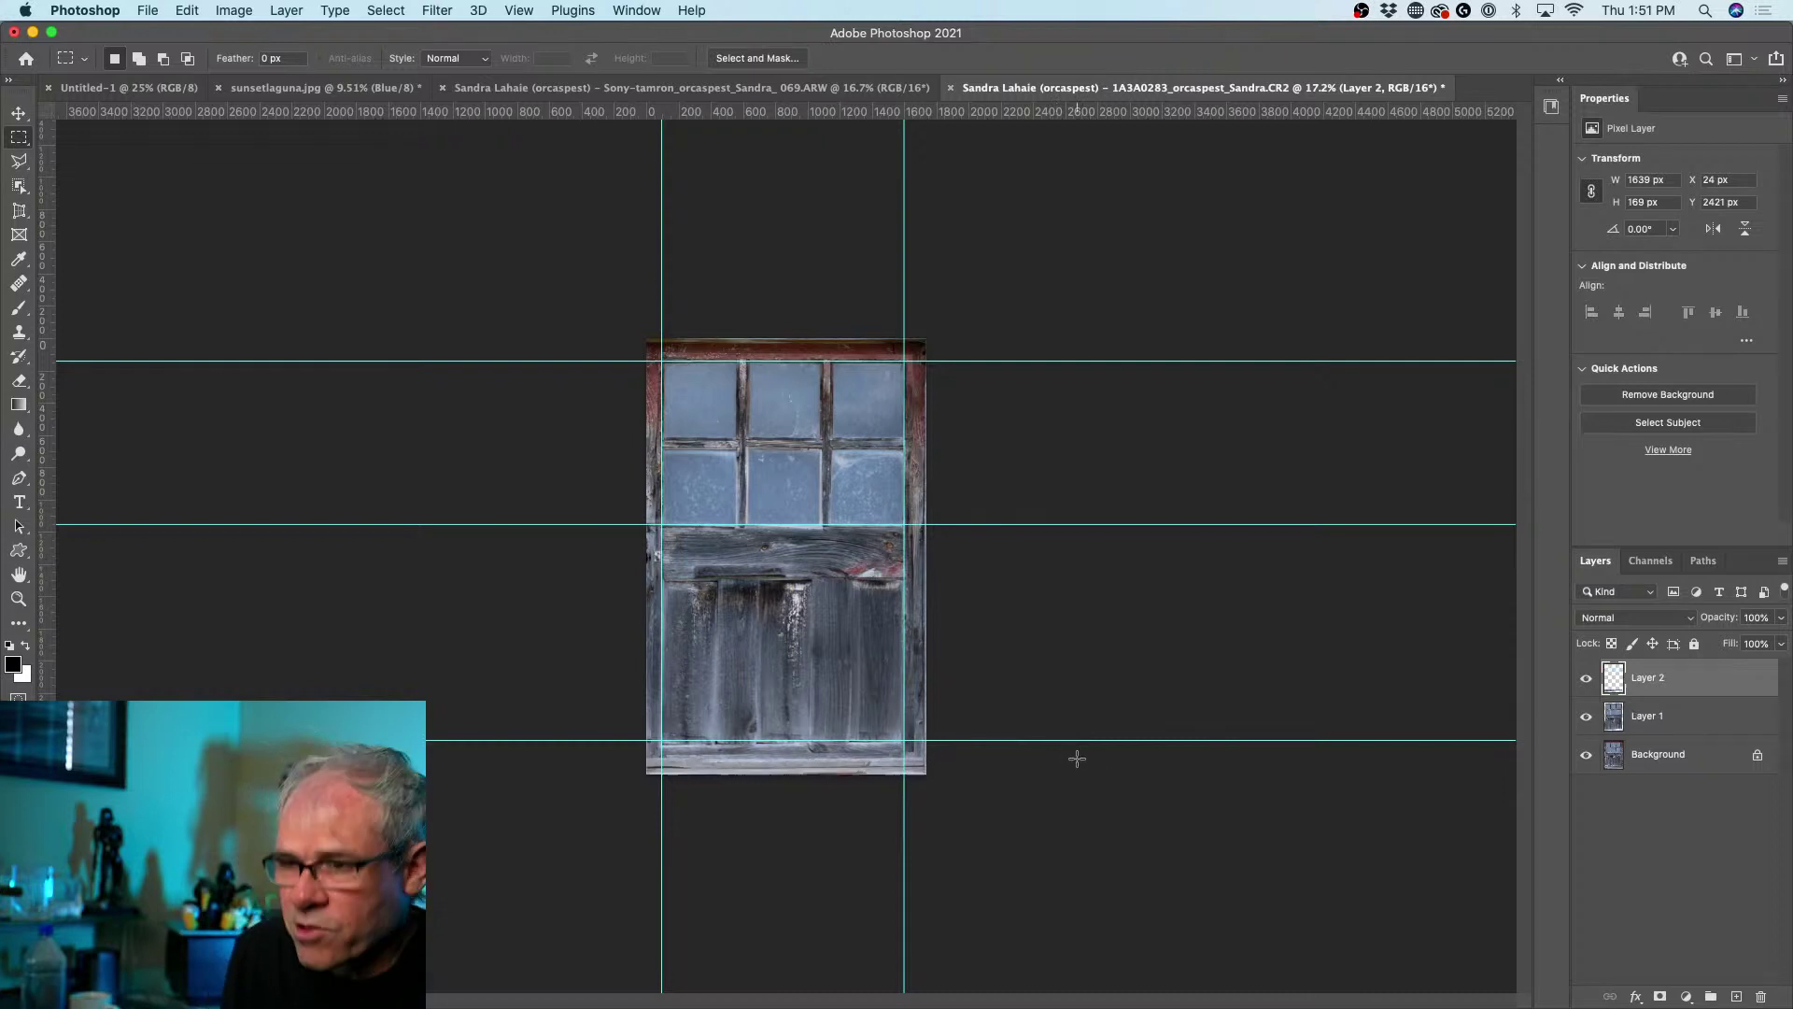
key("super+t")
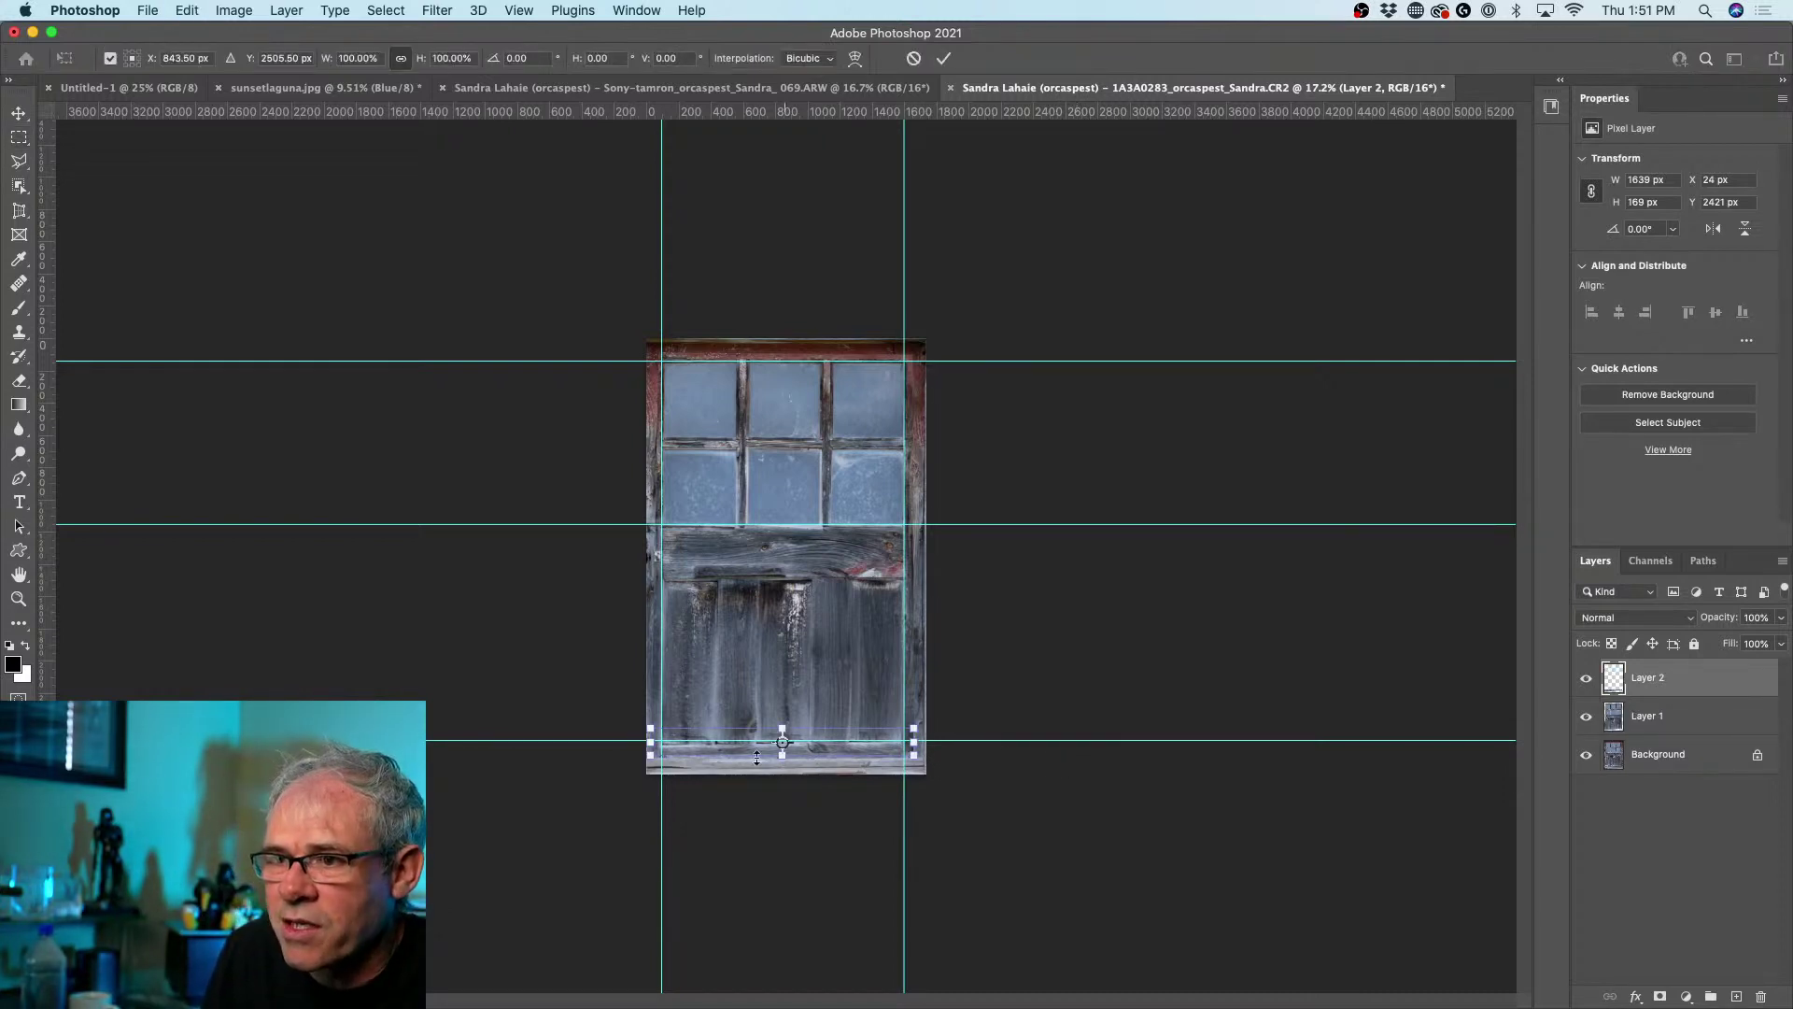
right_click(695, 728)
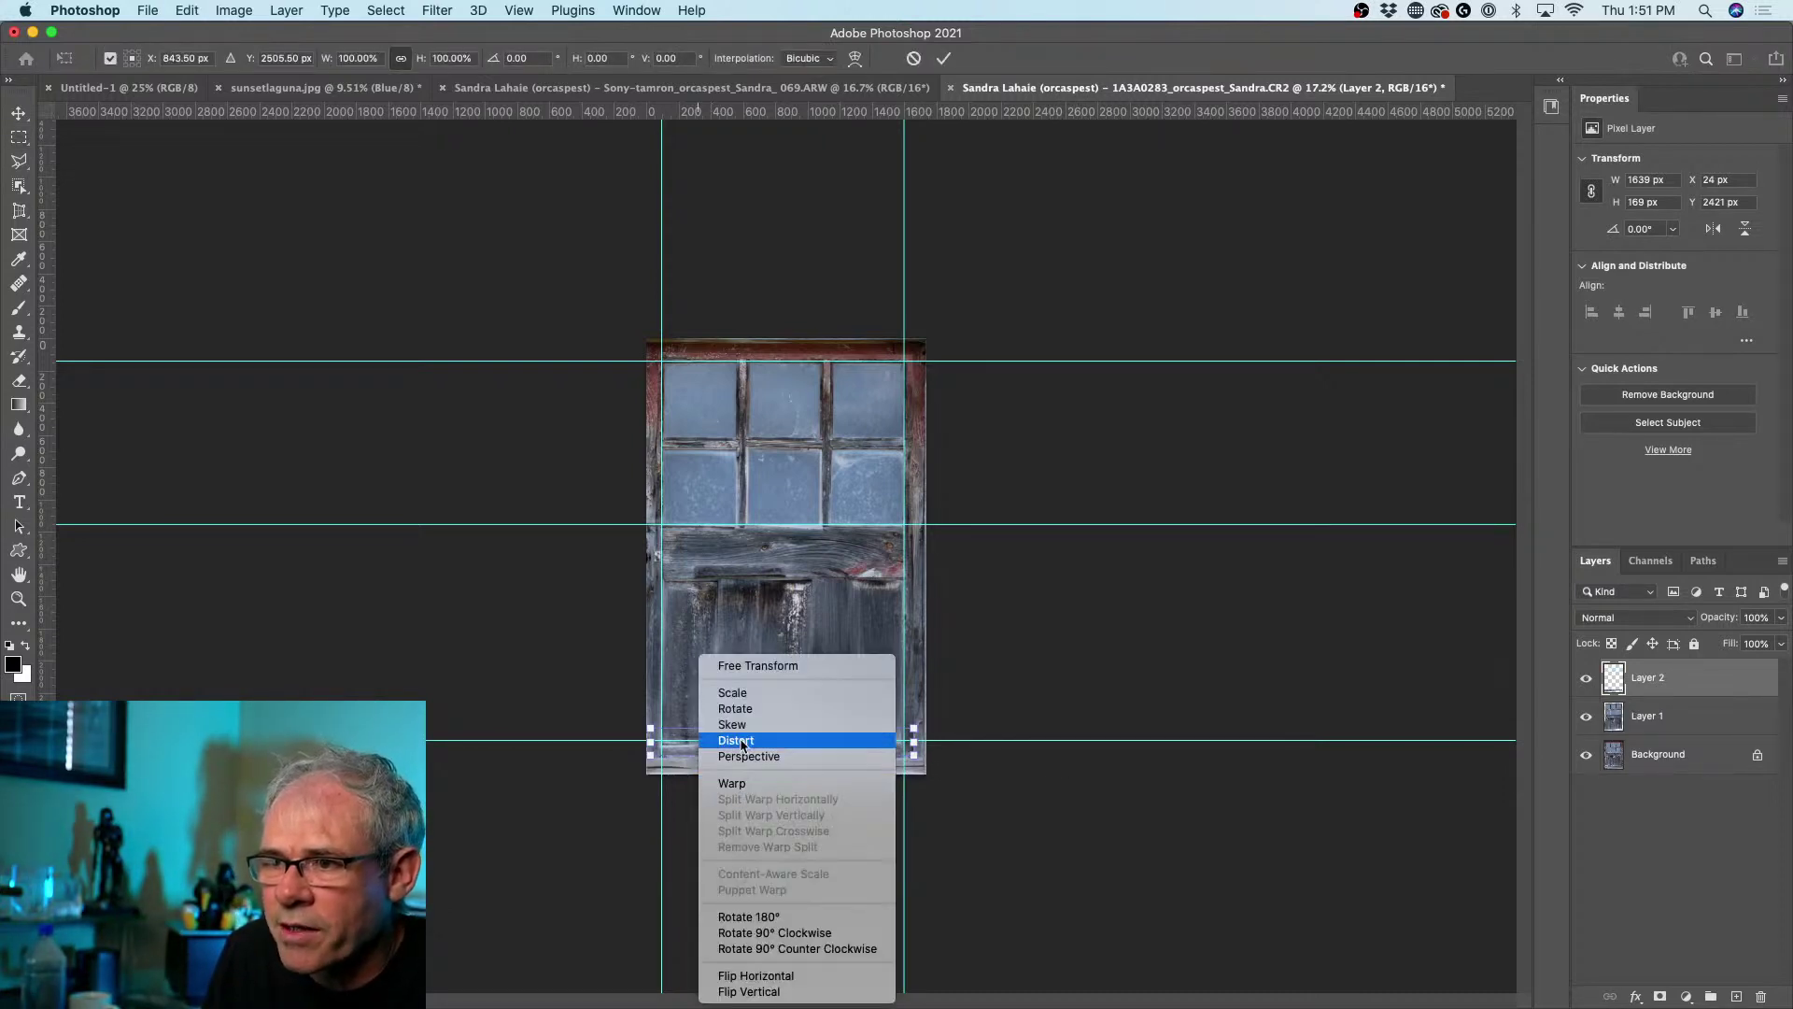
left_click(743, 740)
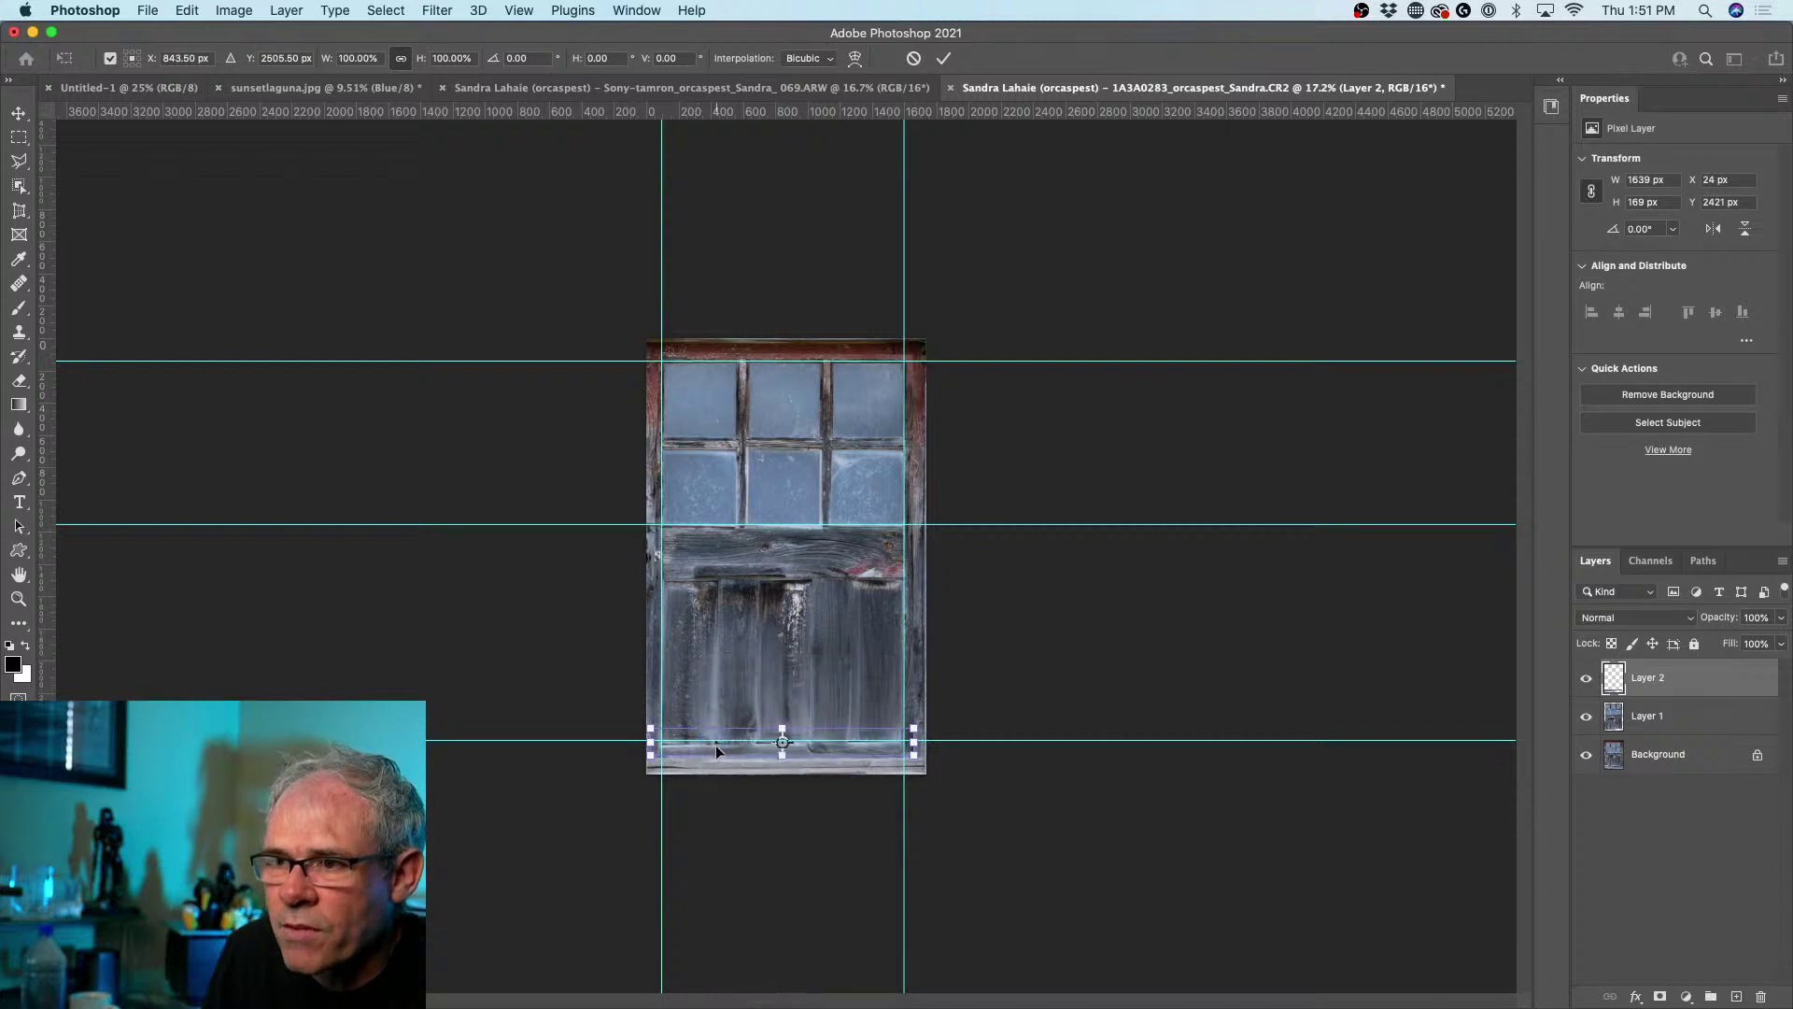
key("super+plus")
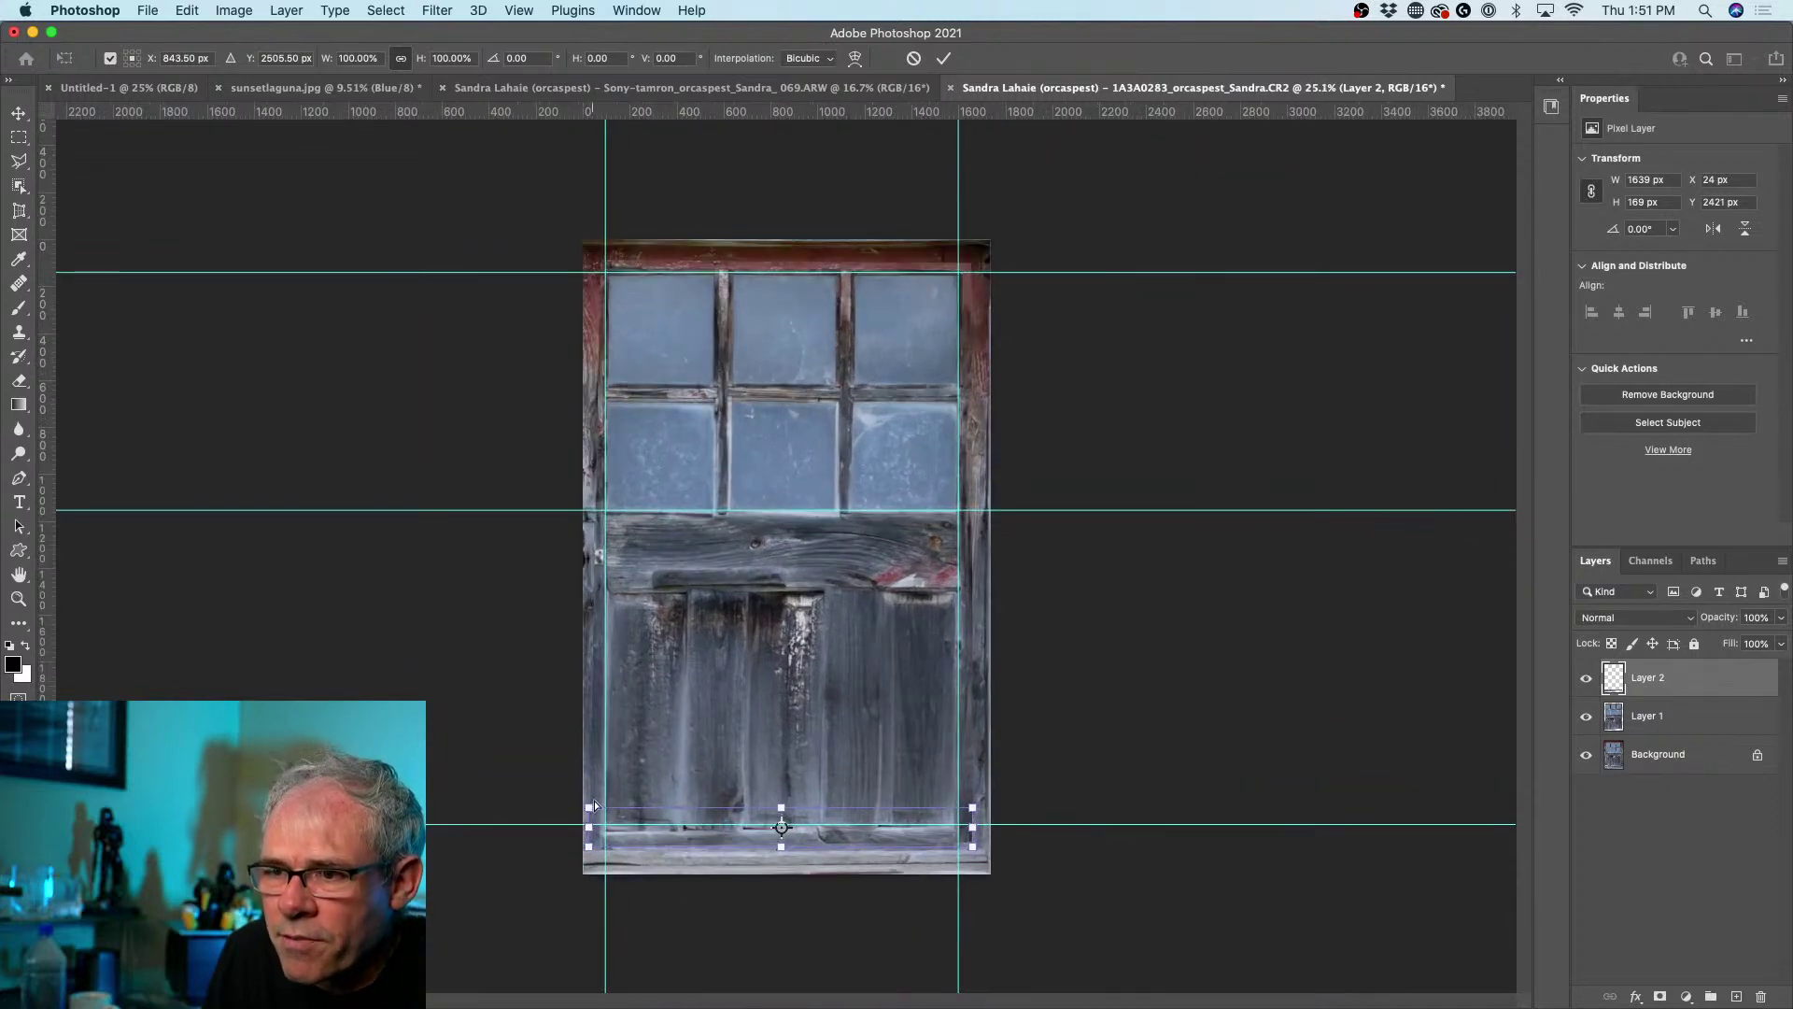
left_click_drag(593, 807, 596, 796)
key("Return")
- Add a layer mask to the base strip layer and make black the foreground color
key("m")
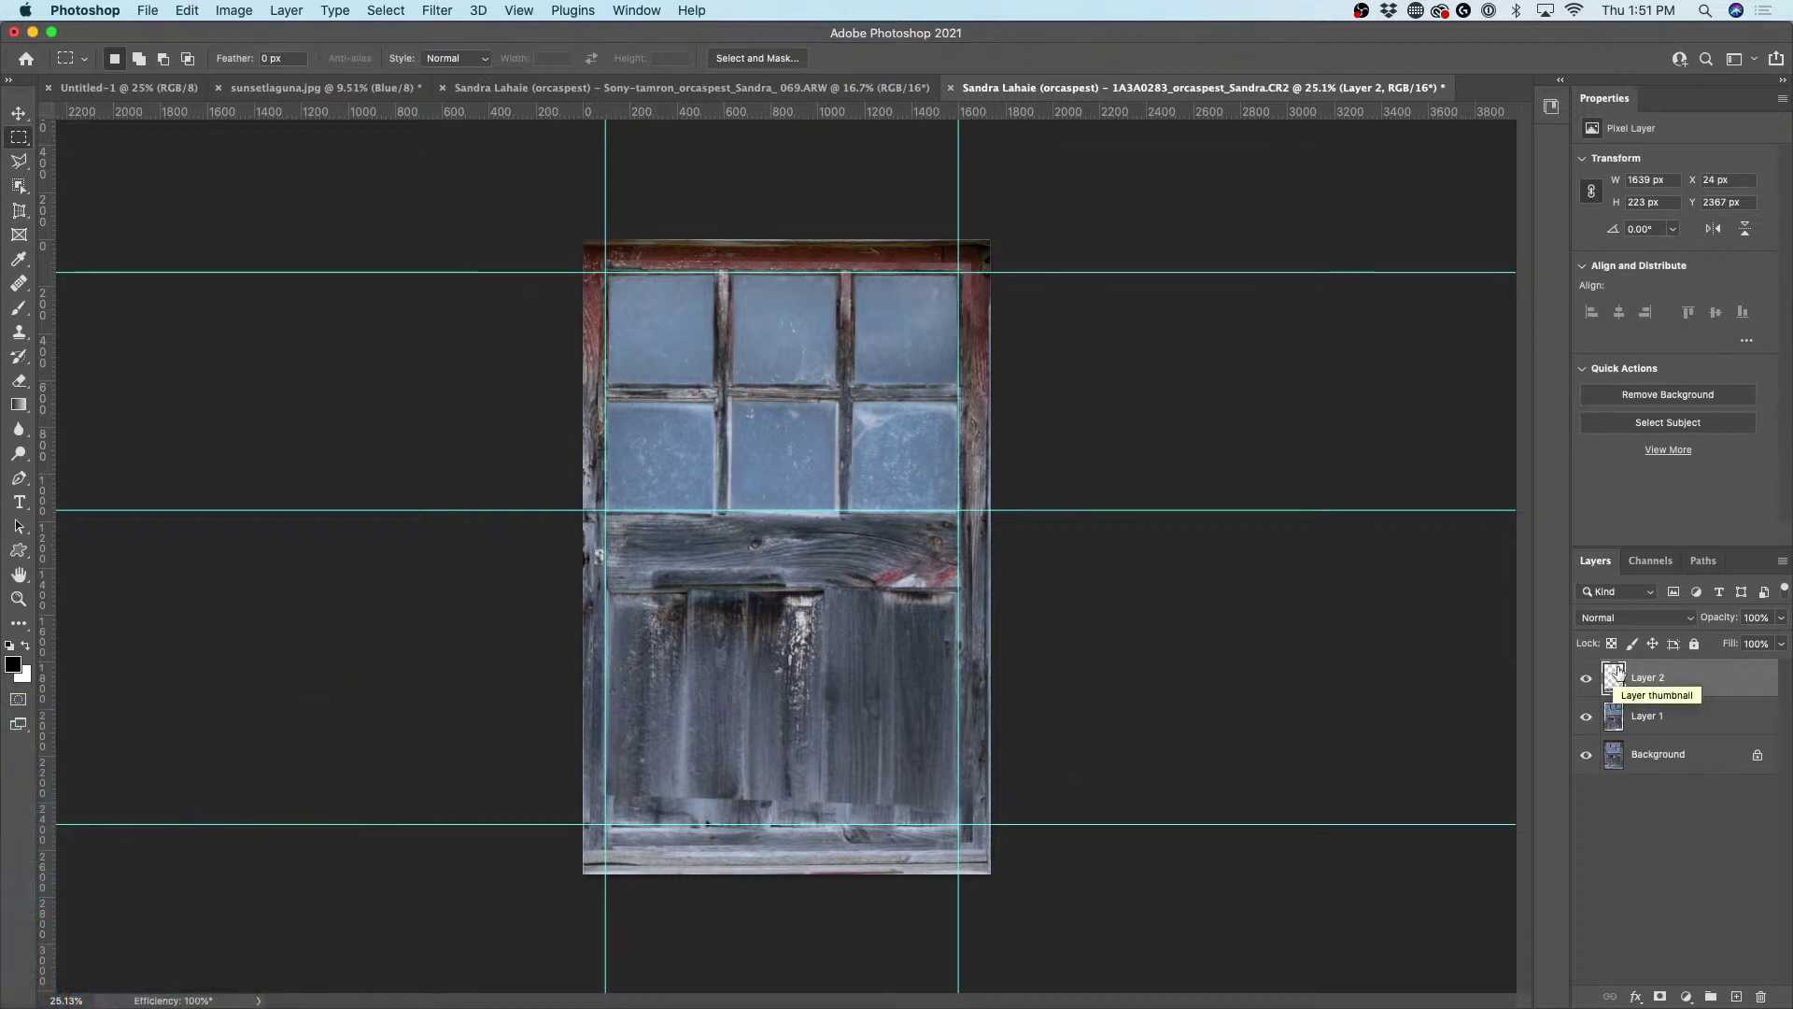
left_click(1660, 998)
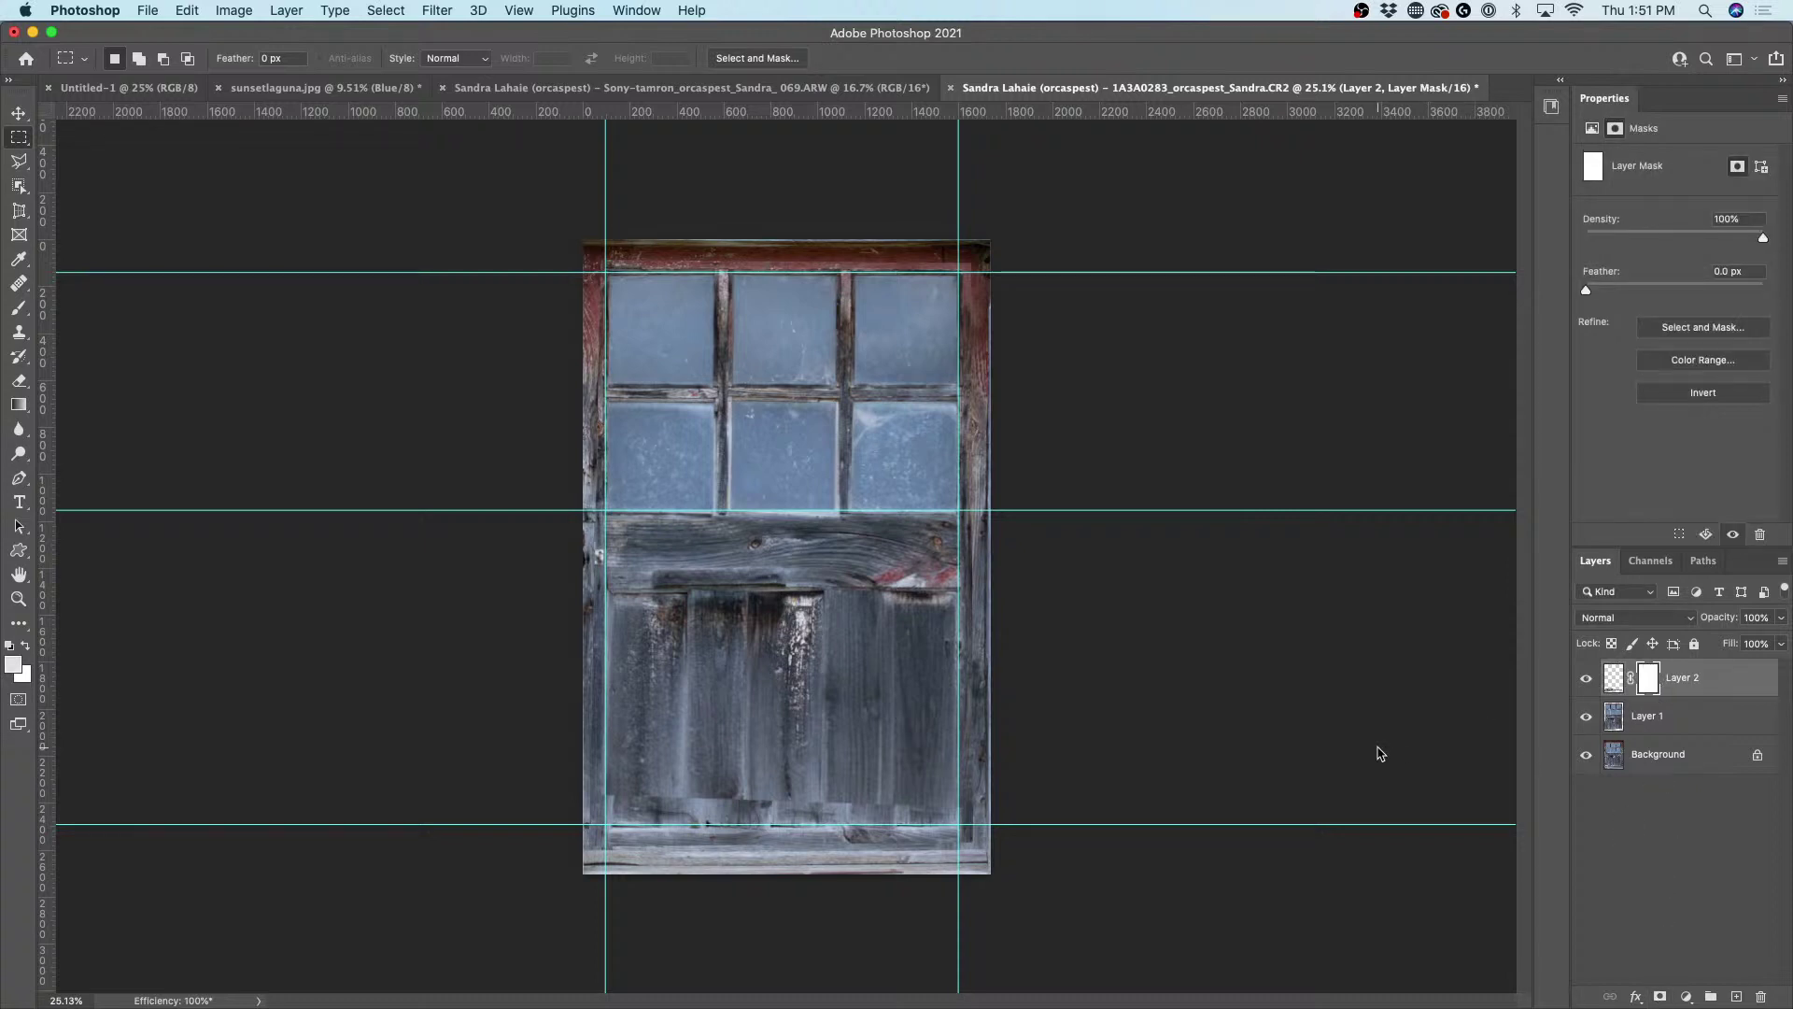
key("d")
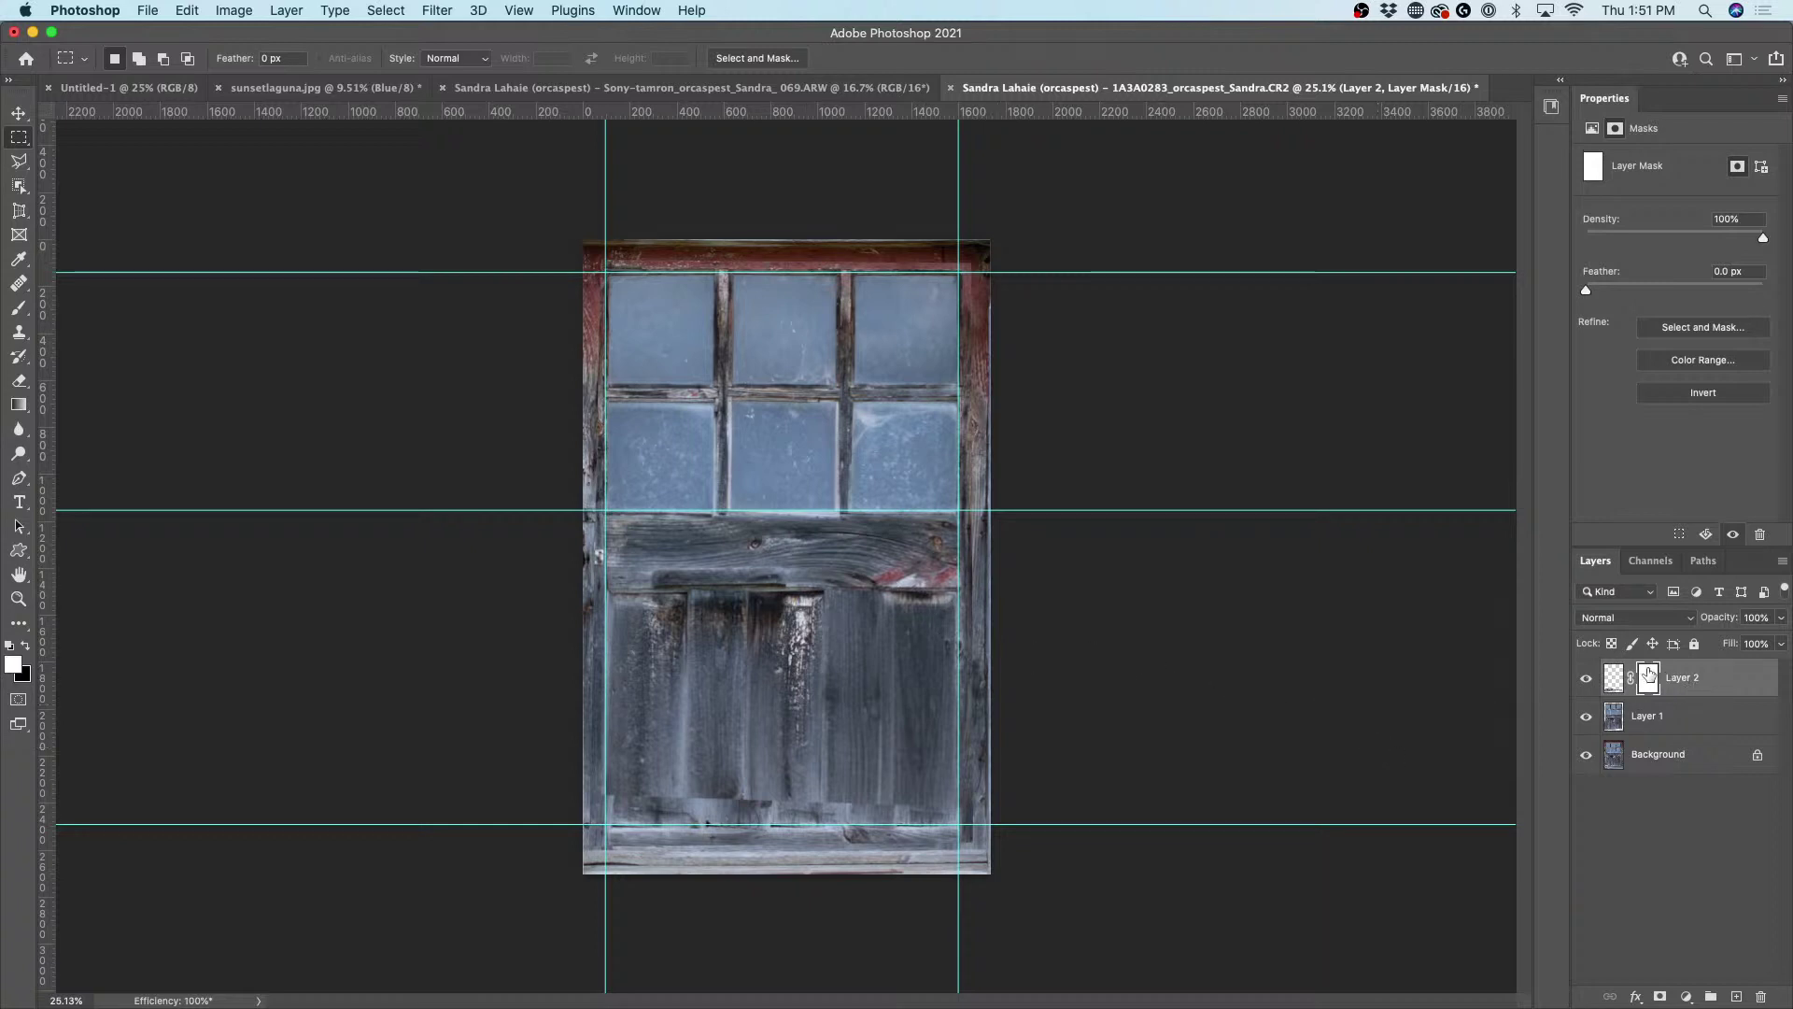
left_click(24, 646)
- Reduce the brush to 175 px and paint black on the mask along the strip's upper edge to blend it into the door panels
key("b")
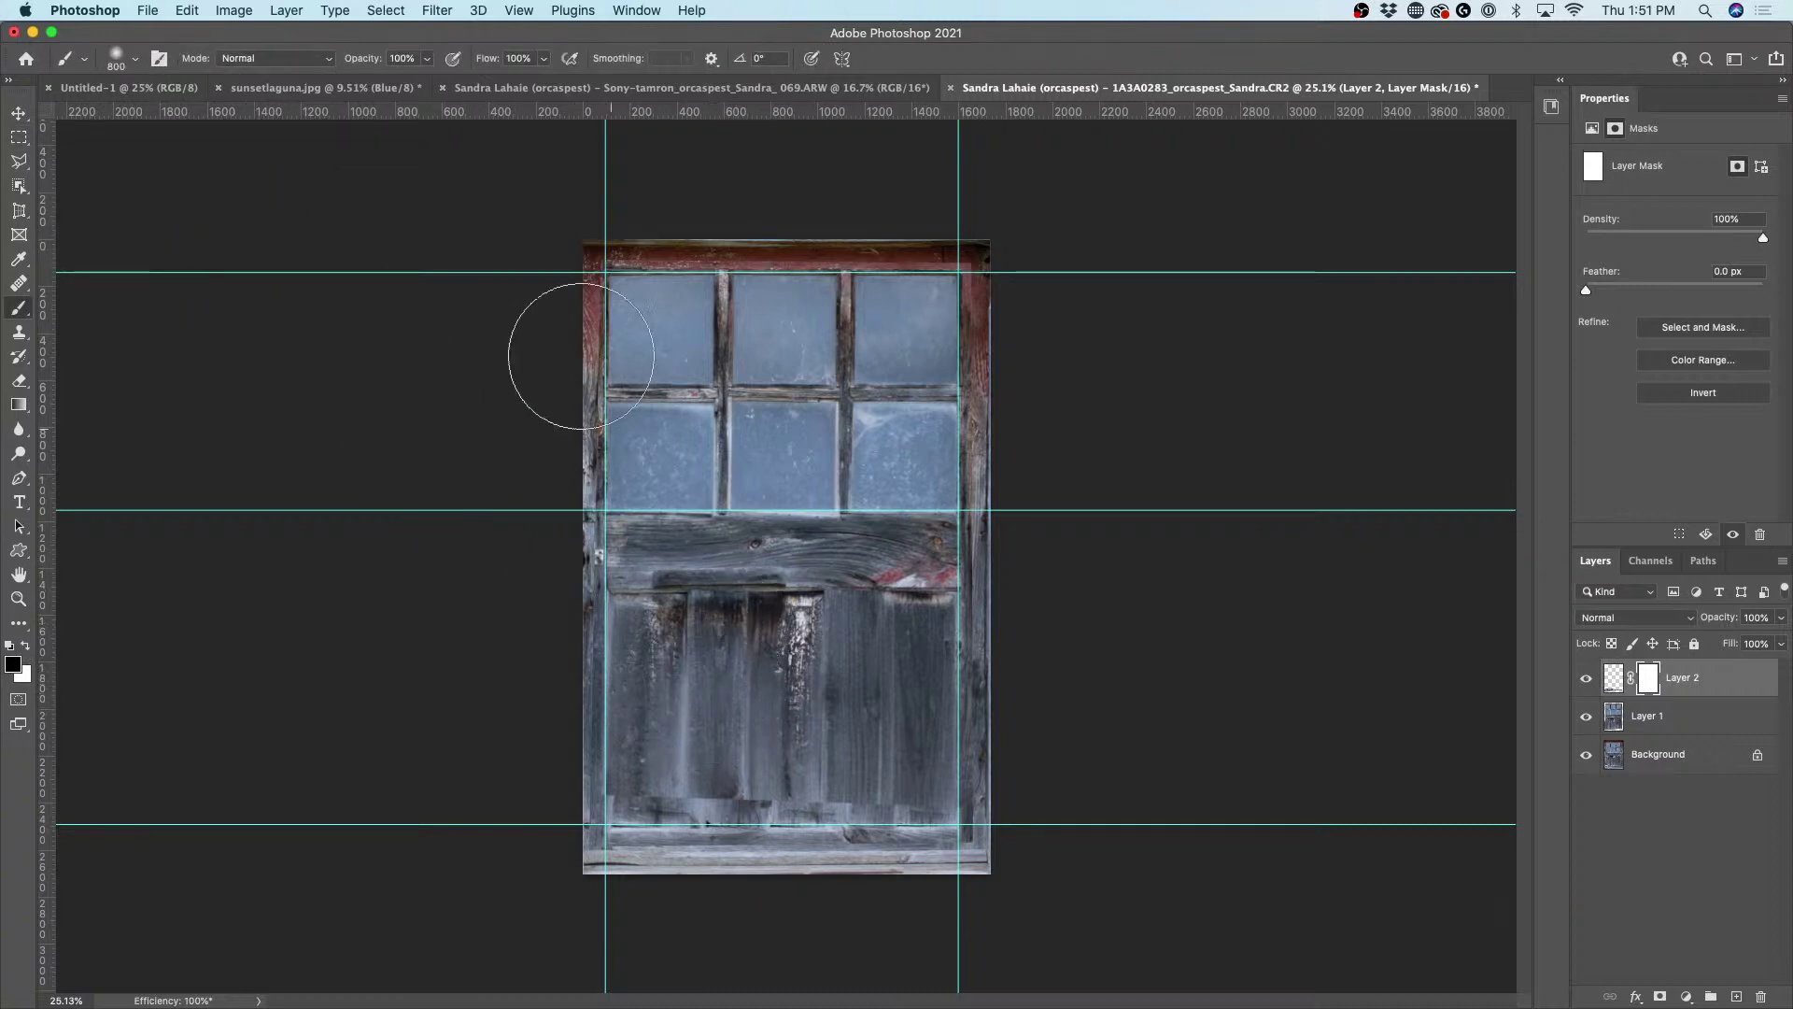
key("bracketleft")
key("bracketleft")
key("bracketleft")
key("bracketleft")
key("bracketleft")
key("bracketleft")
key("bracketleft")
key("bracketleft")
left_click_drag(632, 792, 924, 794)
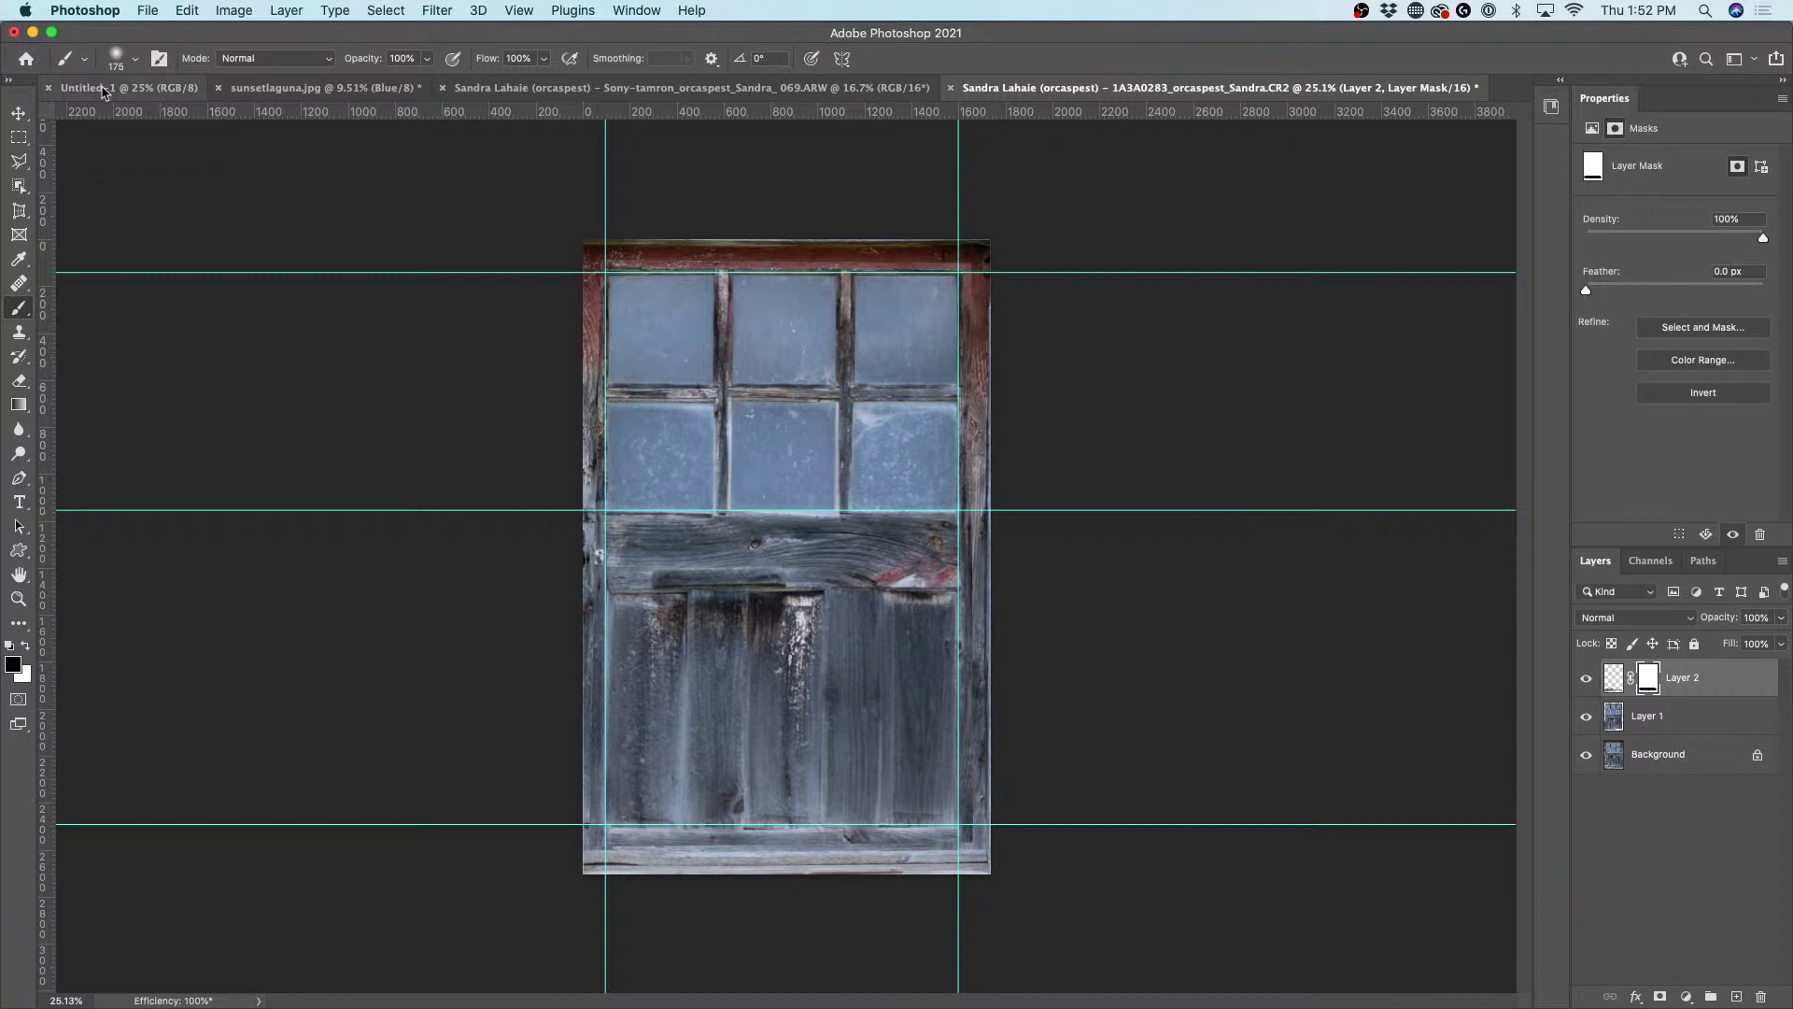
- Clear all guides from the straightened door photo
left_click(19, 113)
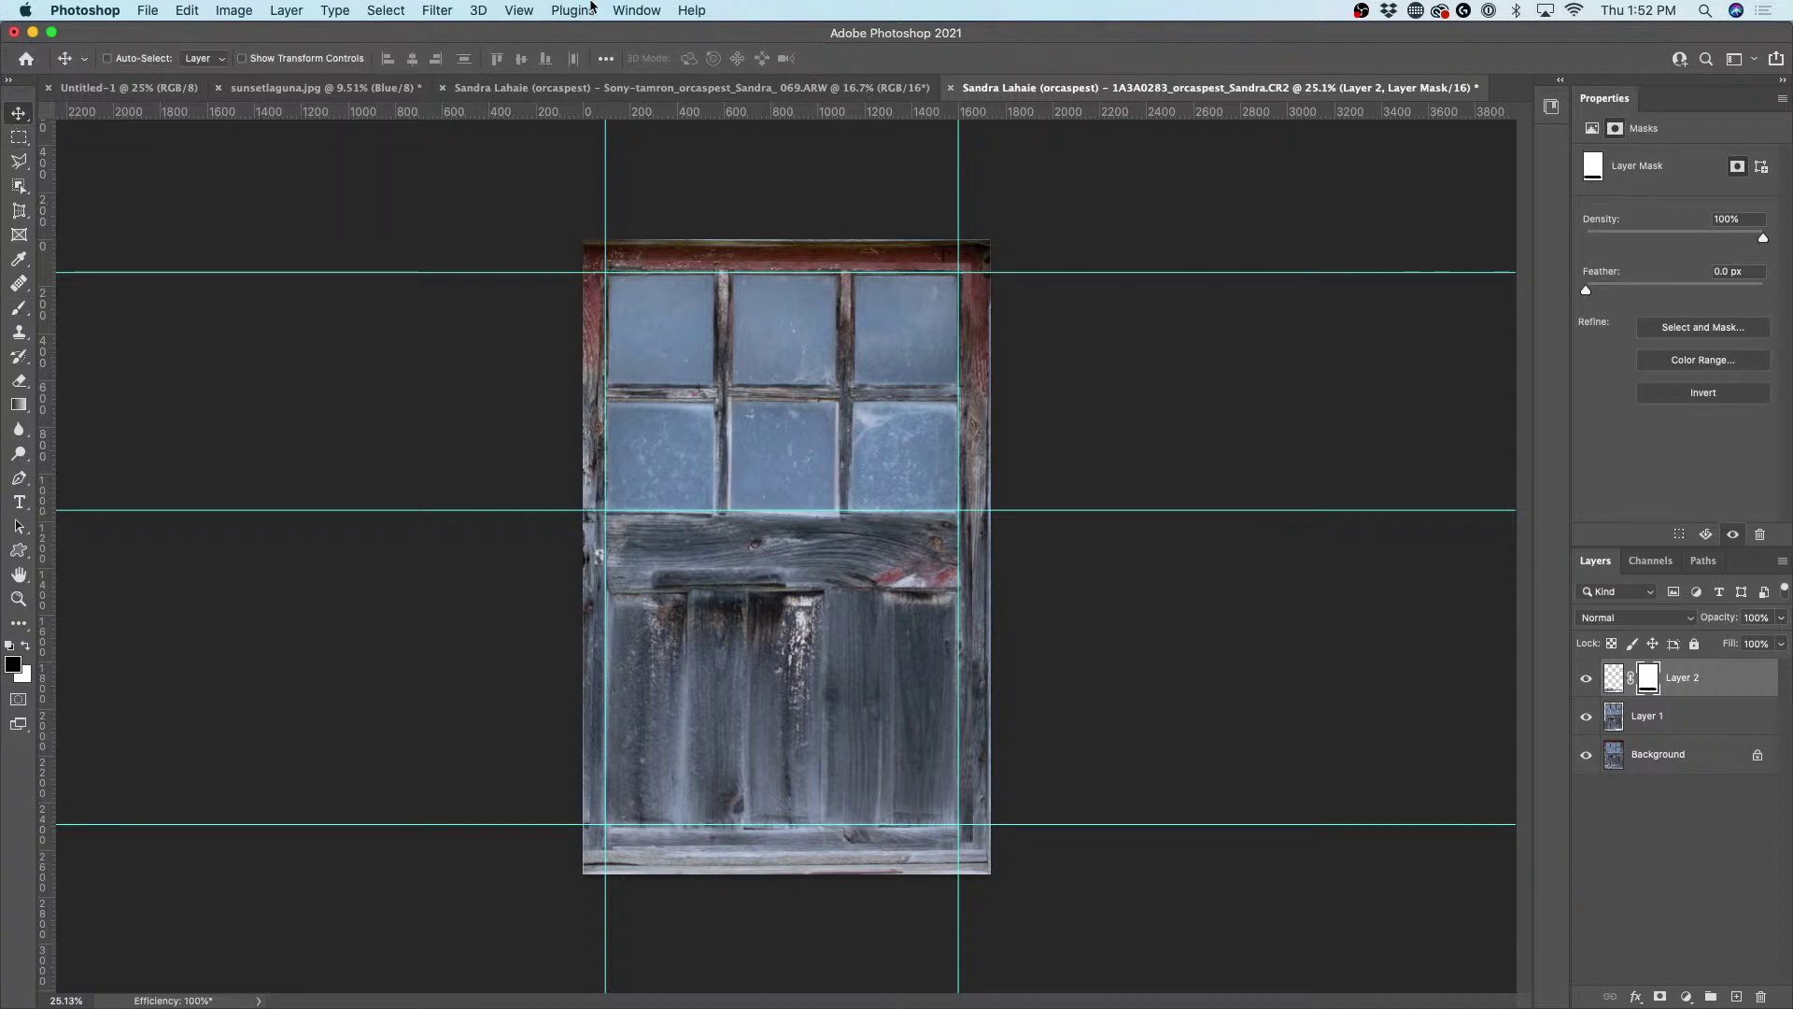
left_click(486, 7)
mouse_move(519, 10)
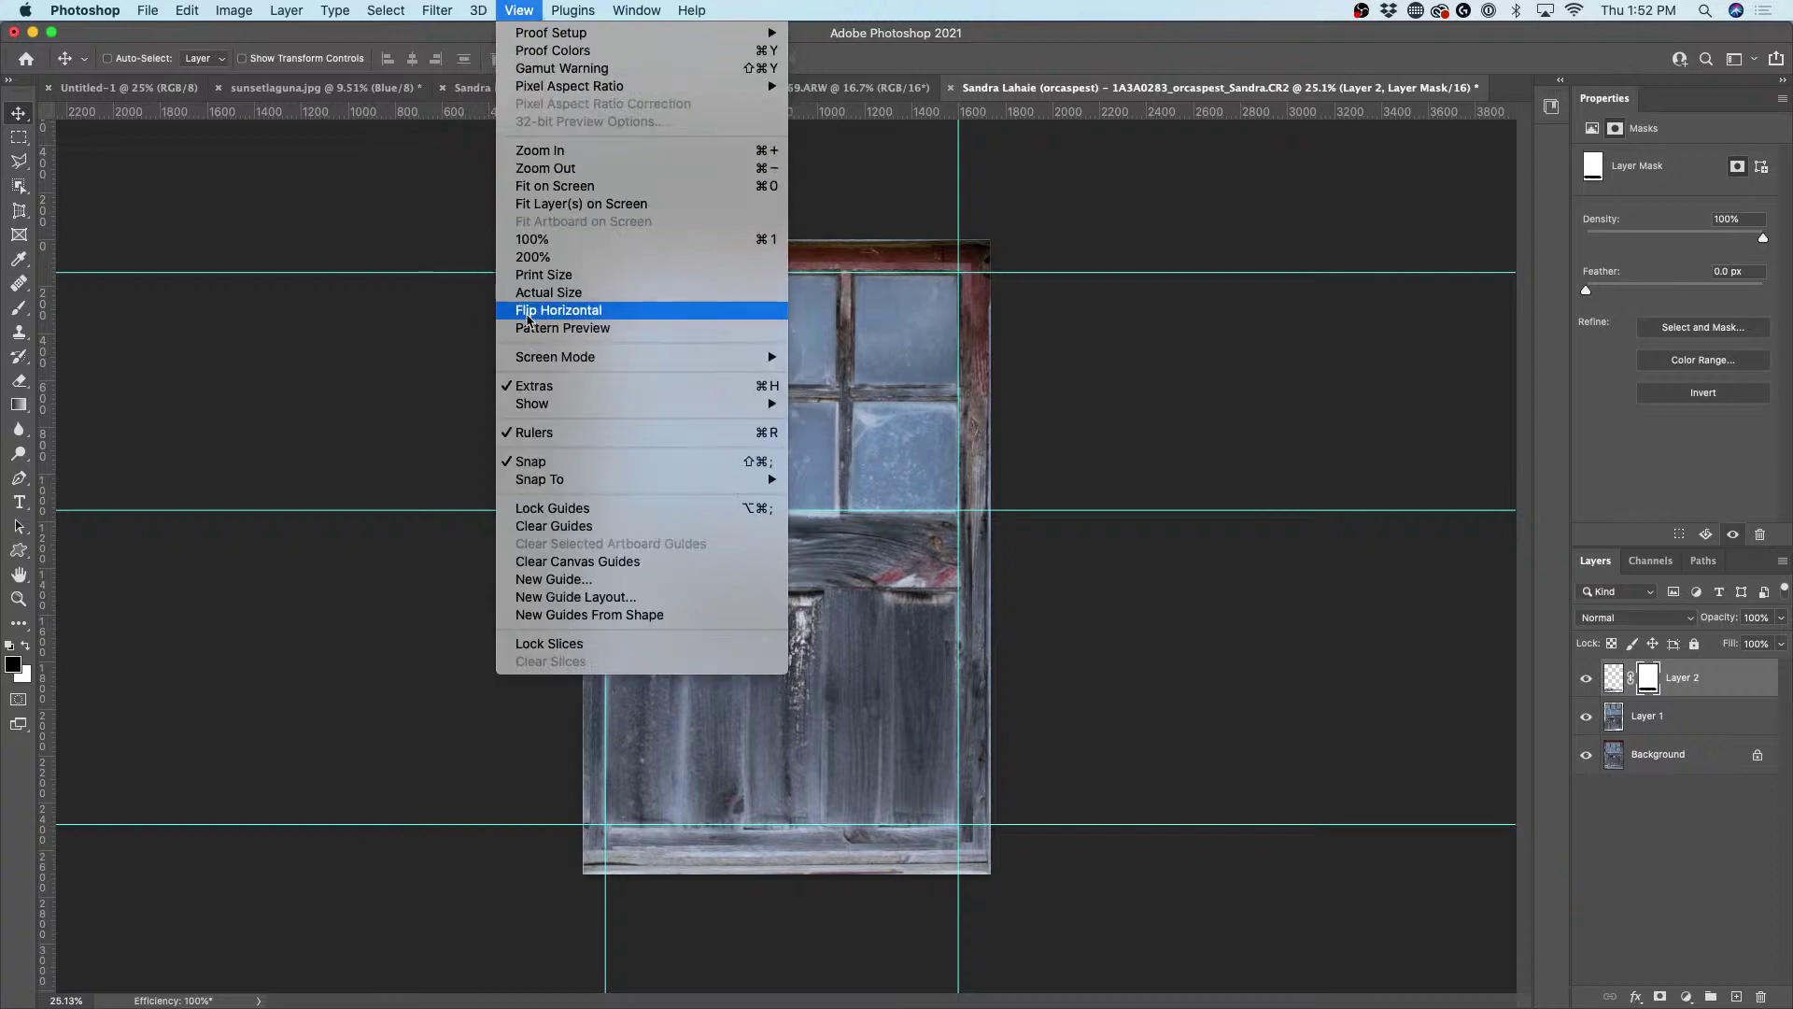
left_click(554, 526)
key("super+minus")
key("super+minus")
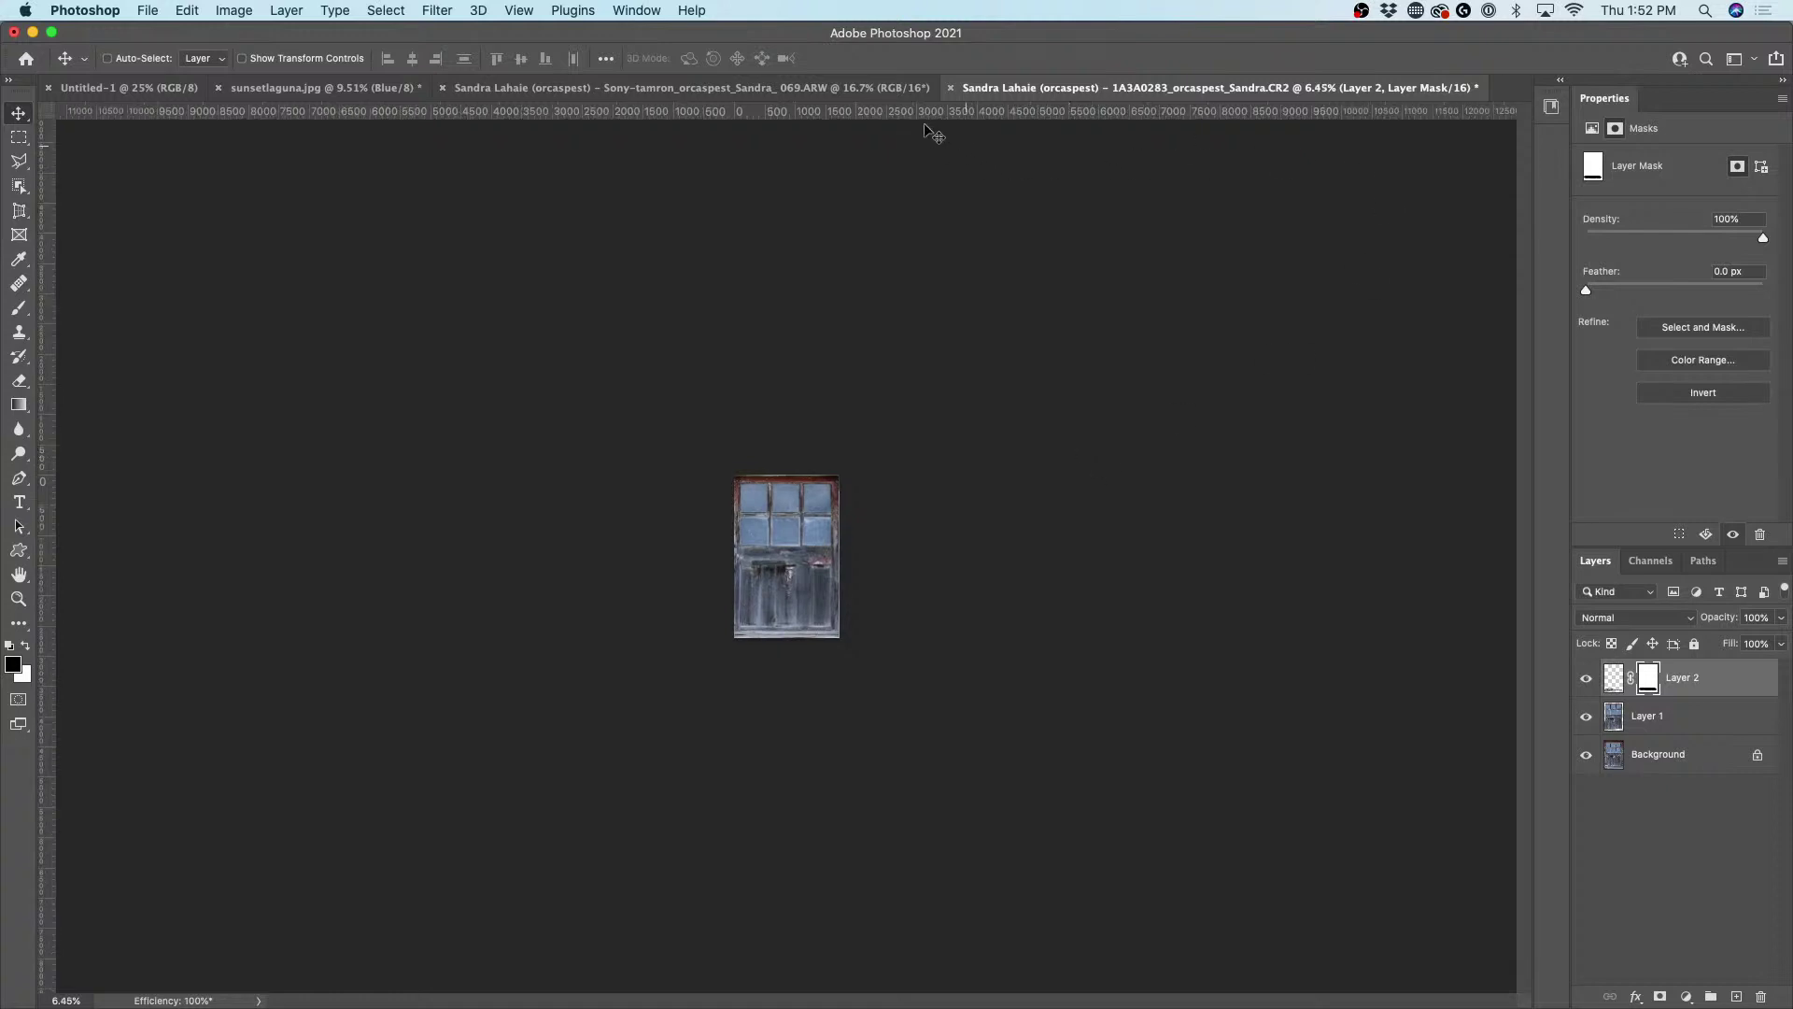
- Brighten the barn photo with the Camera Raw filter: exposure +0.80, highlights -19 and shadows +10
left_click(880, 94)
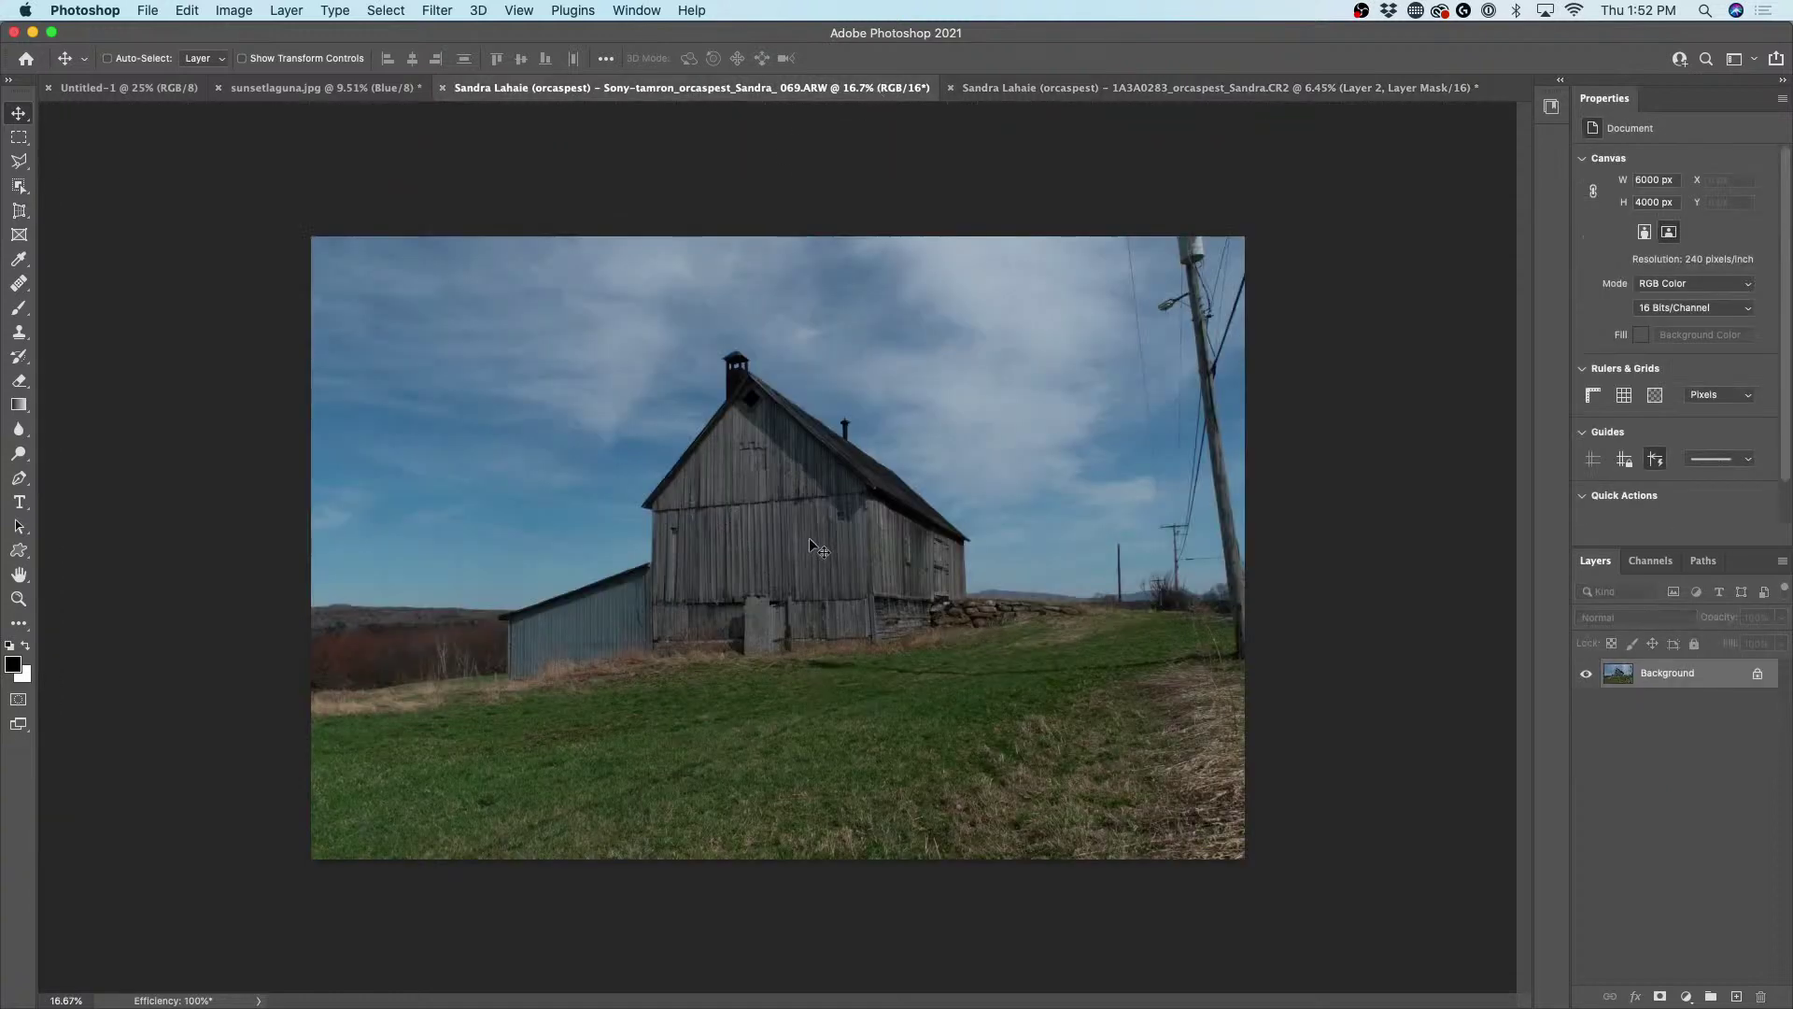
left_click(381, 8)
mouse_move(438, 10)
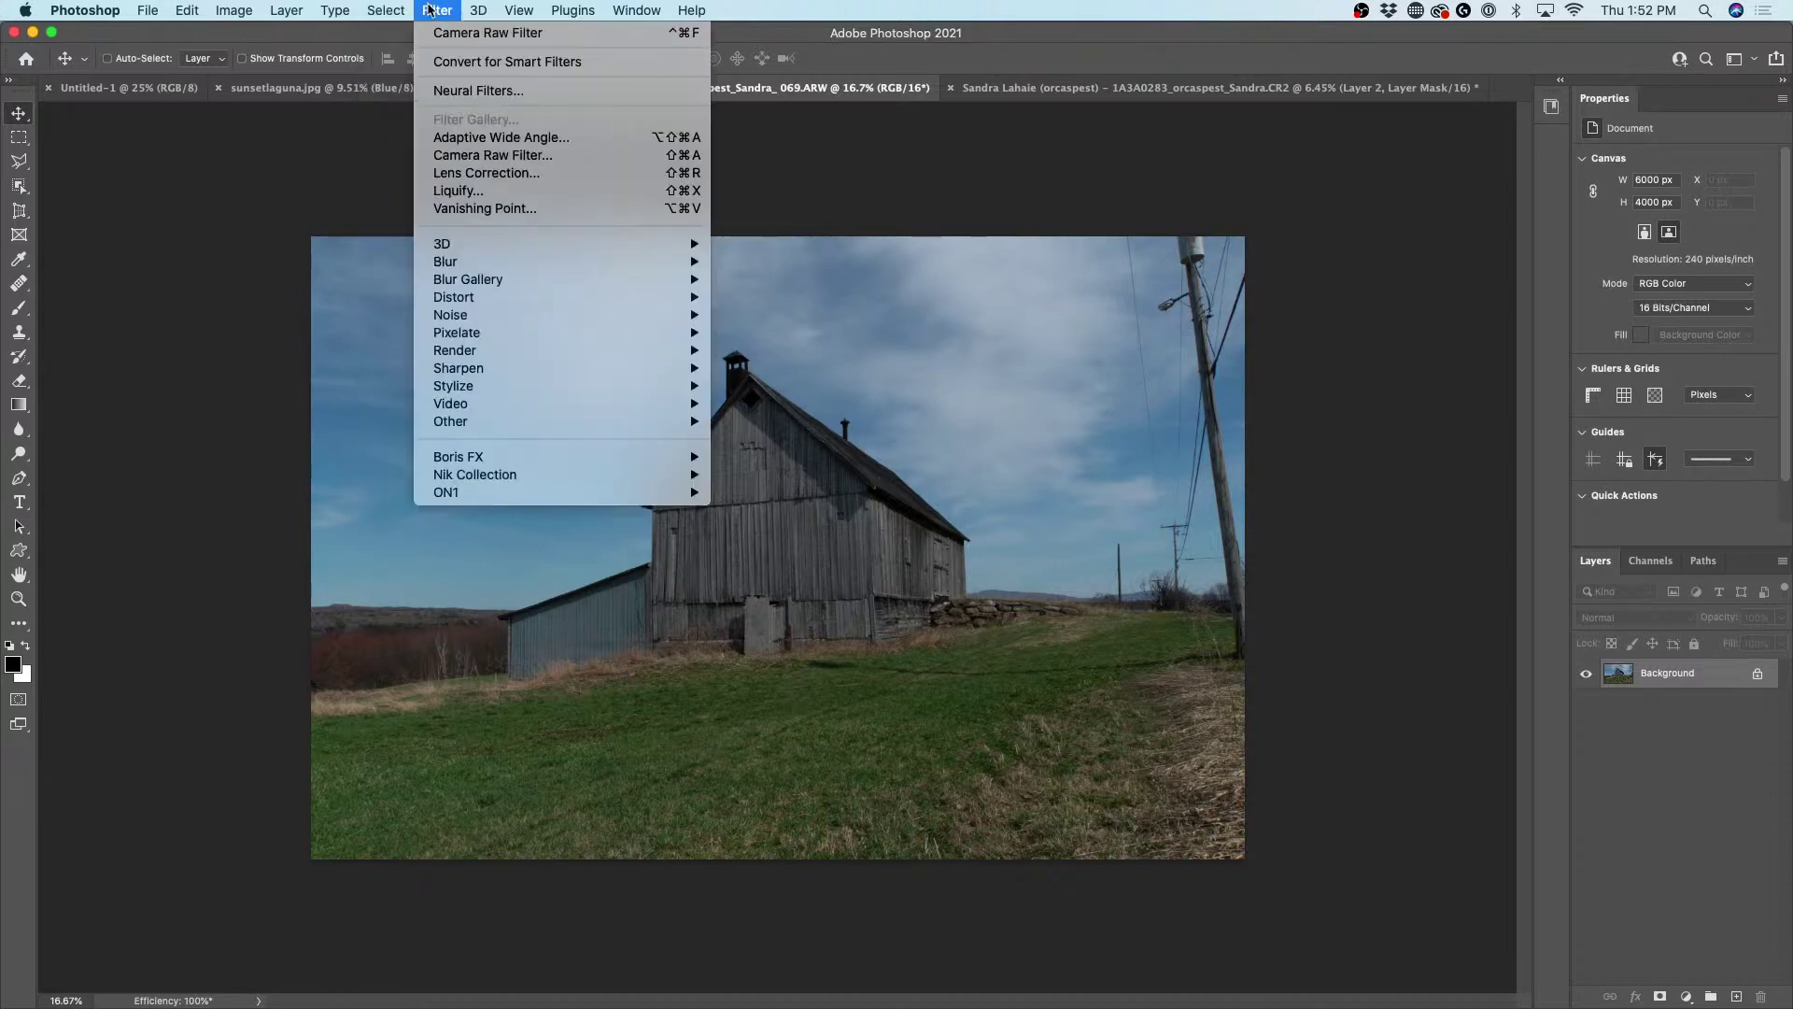
left_click(485, 155)
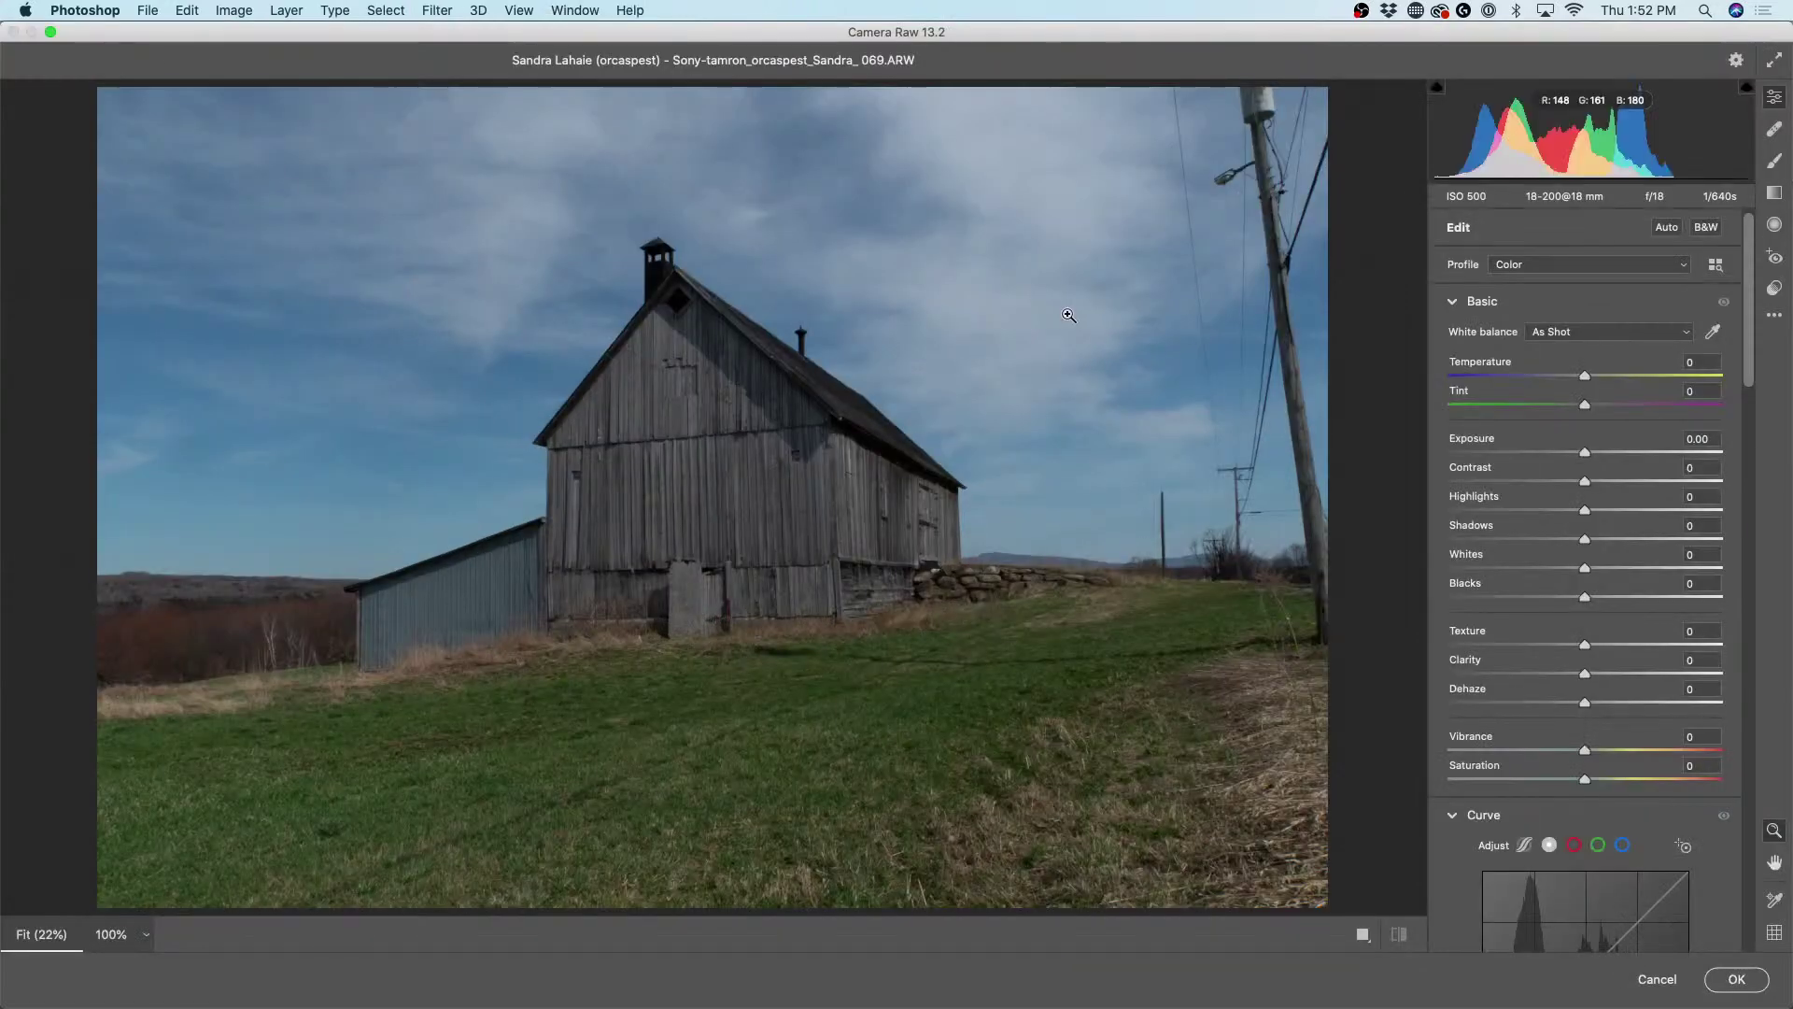
left_click_drag(1585, 453, 1597, 539)
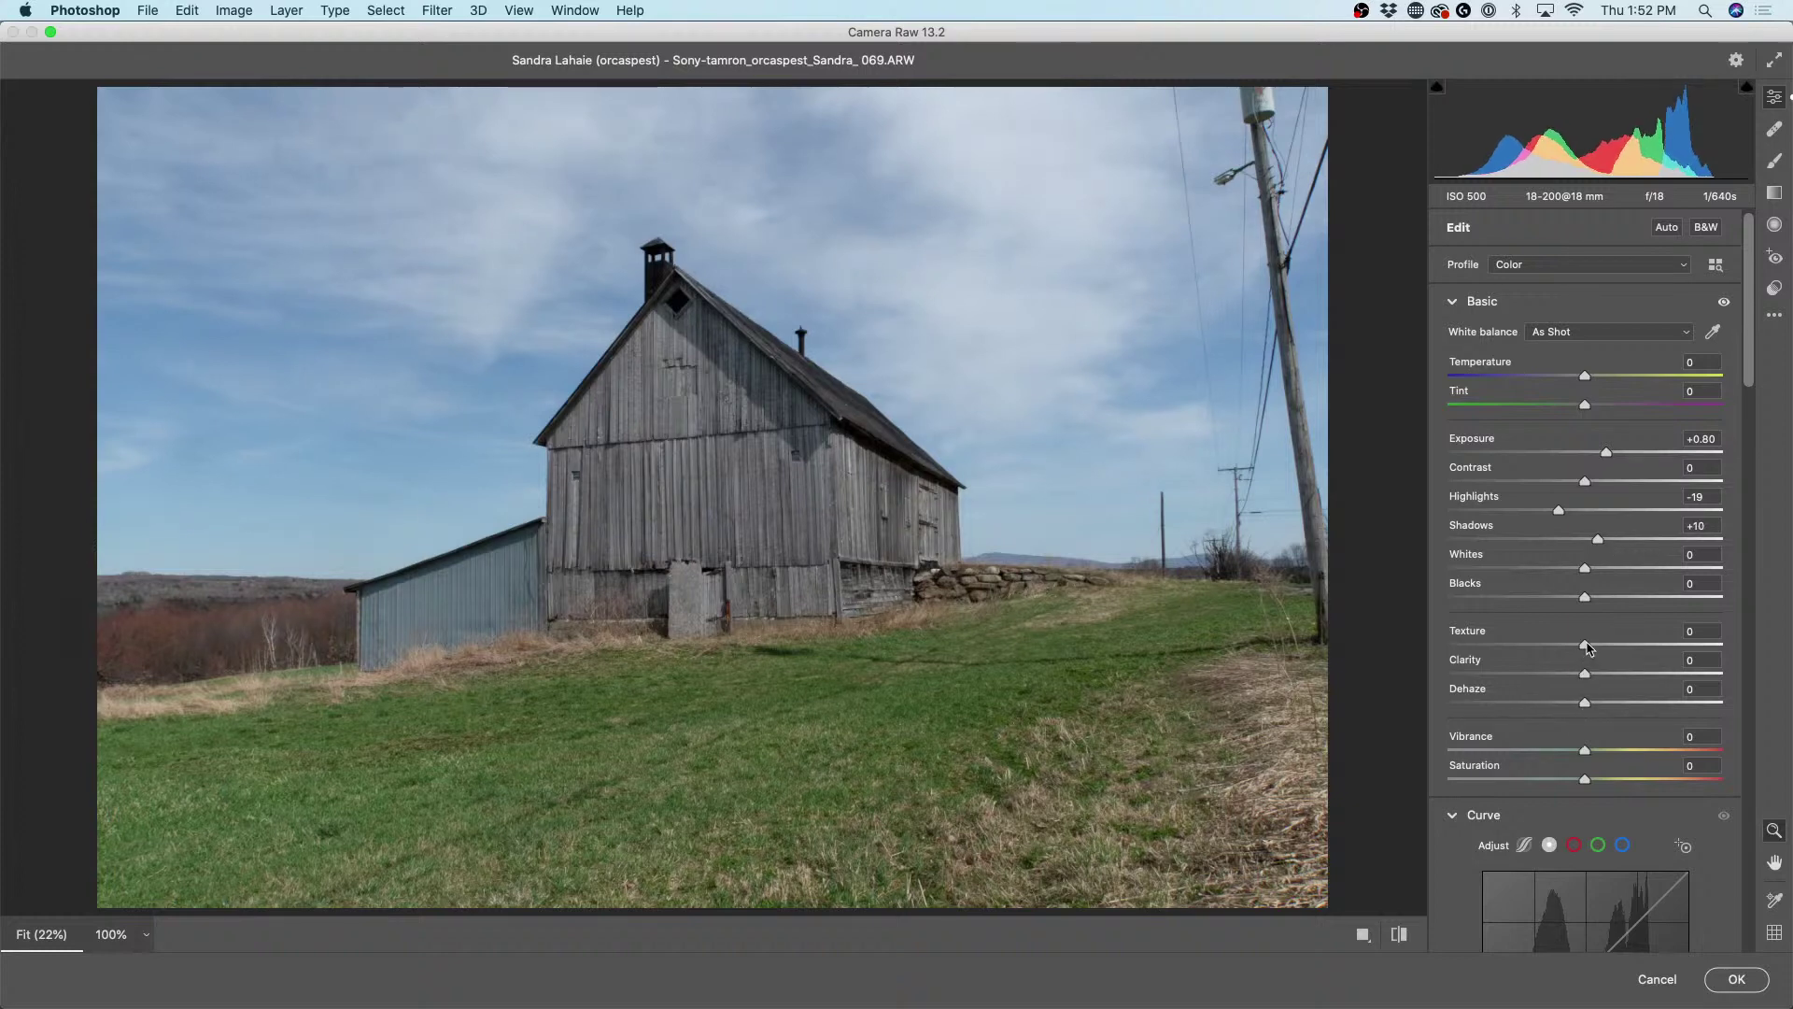
left_click(1737, 979)
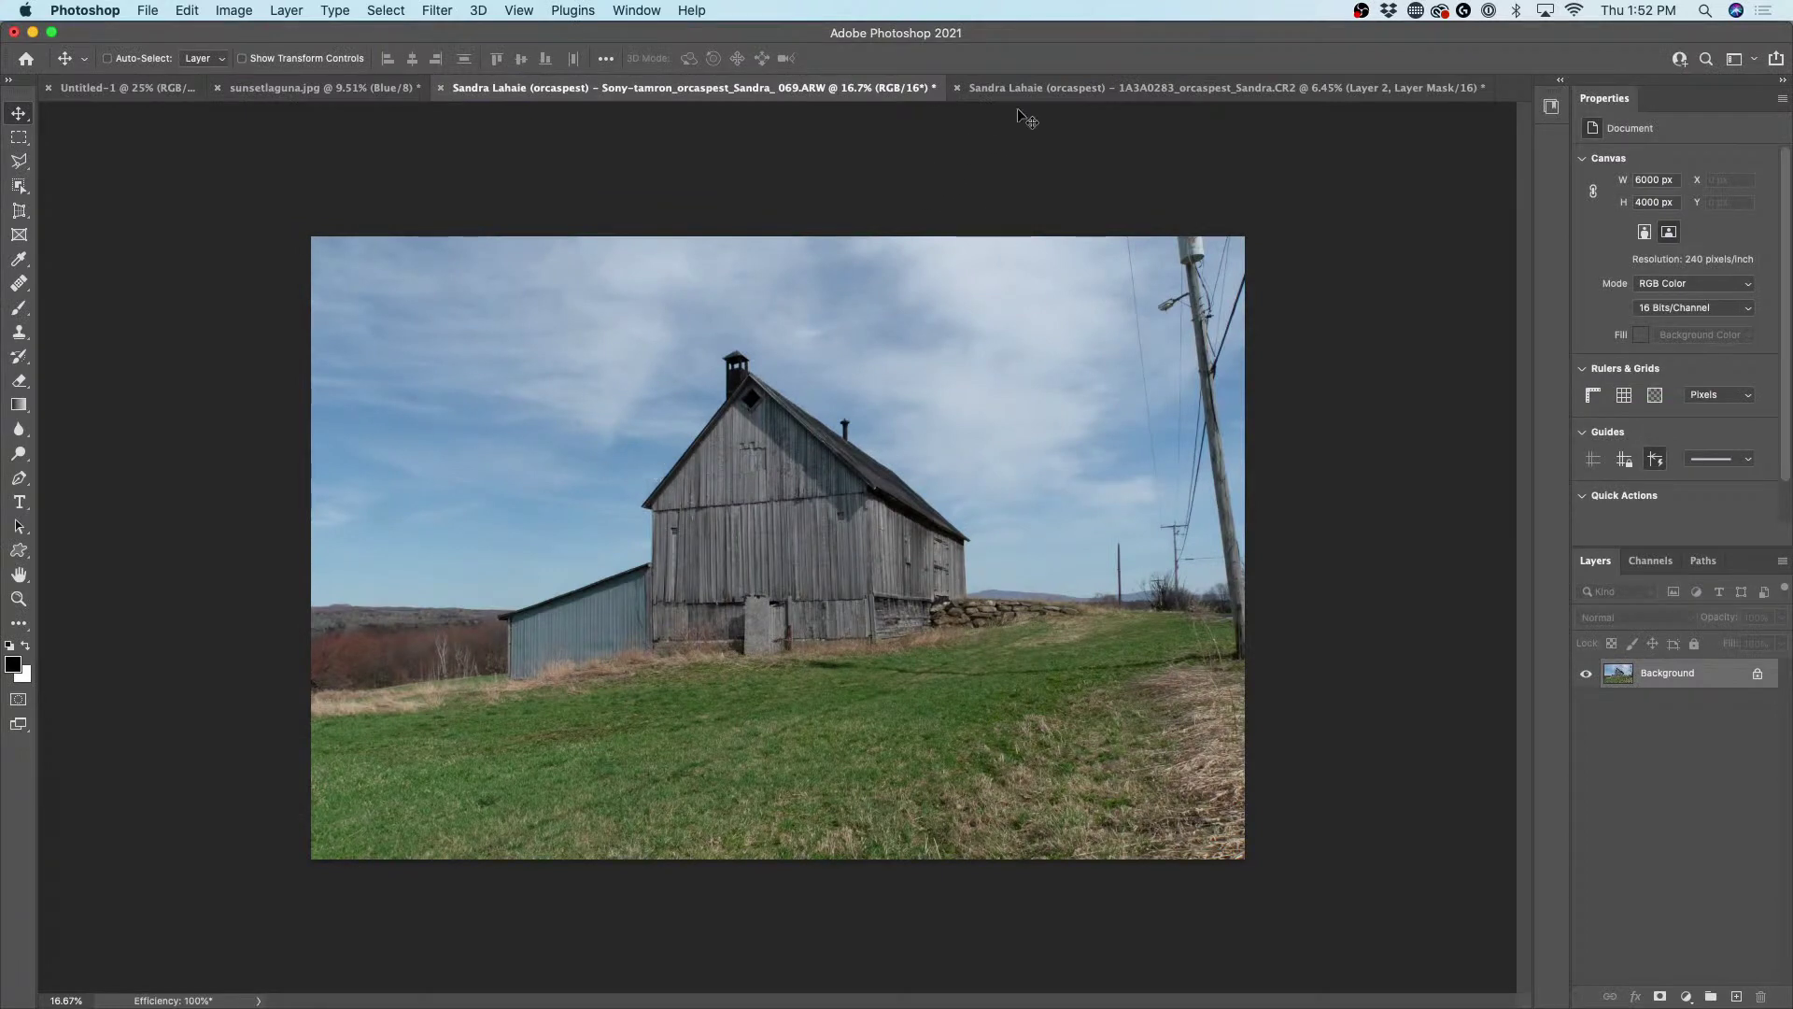
- Merge the door photo's two upper layers into its background and unlock the result as a regular layer
left_click(1041, 89)
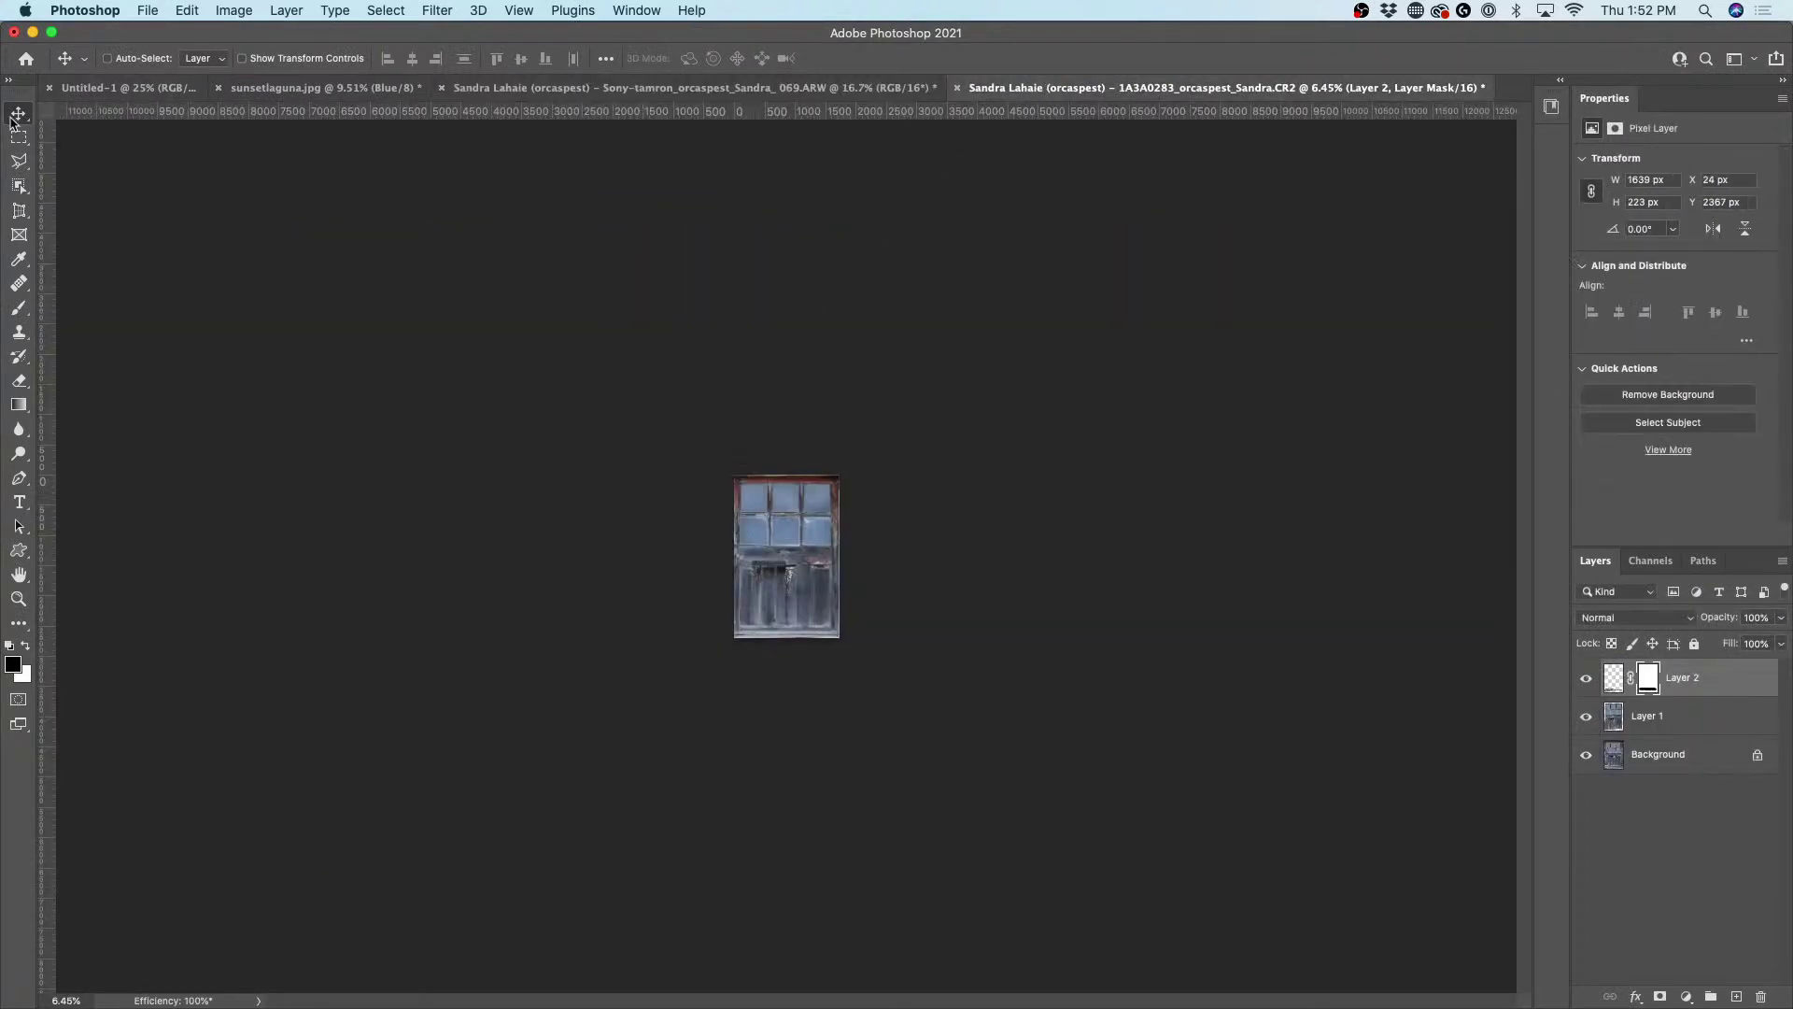
left_click(1686, 757, "shift")
key("super+e")
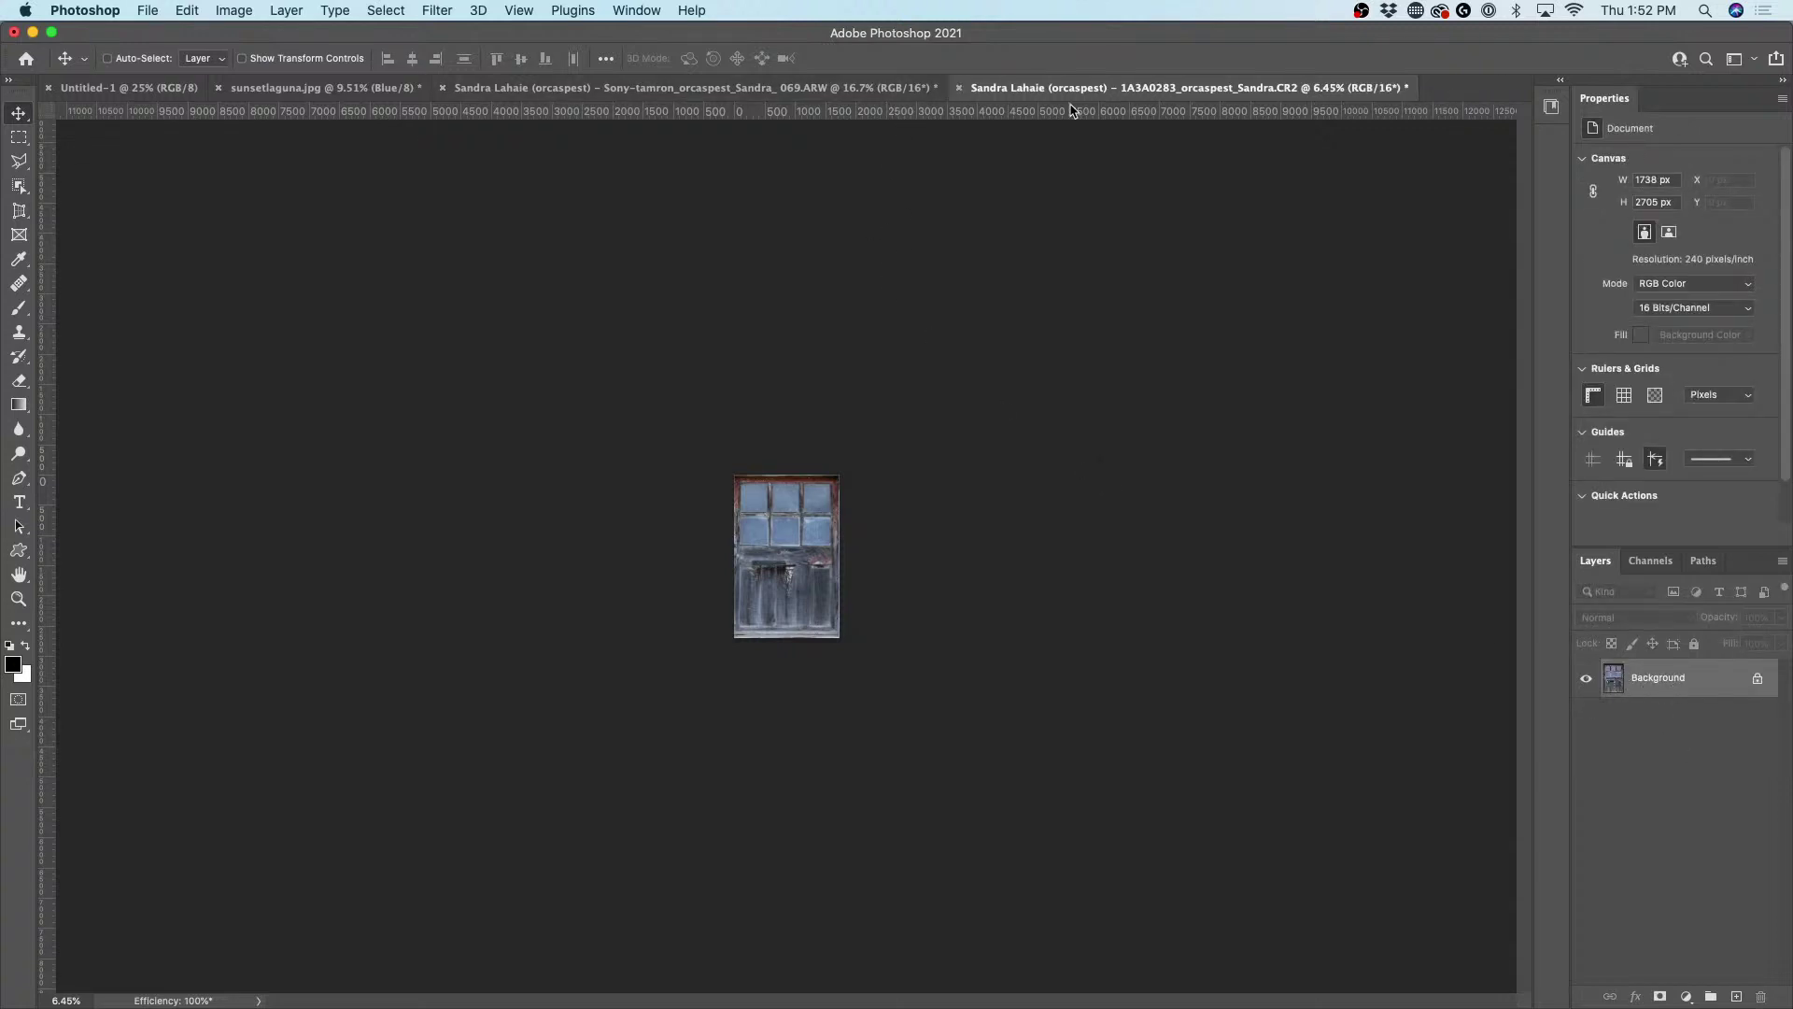
left_click(1754, 680)
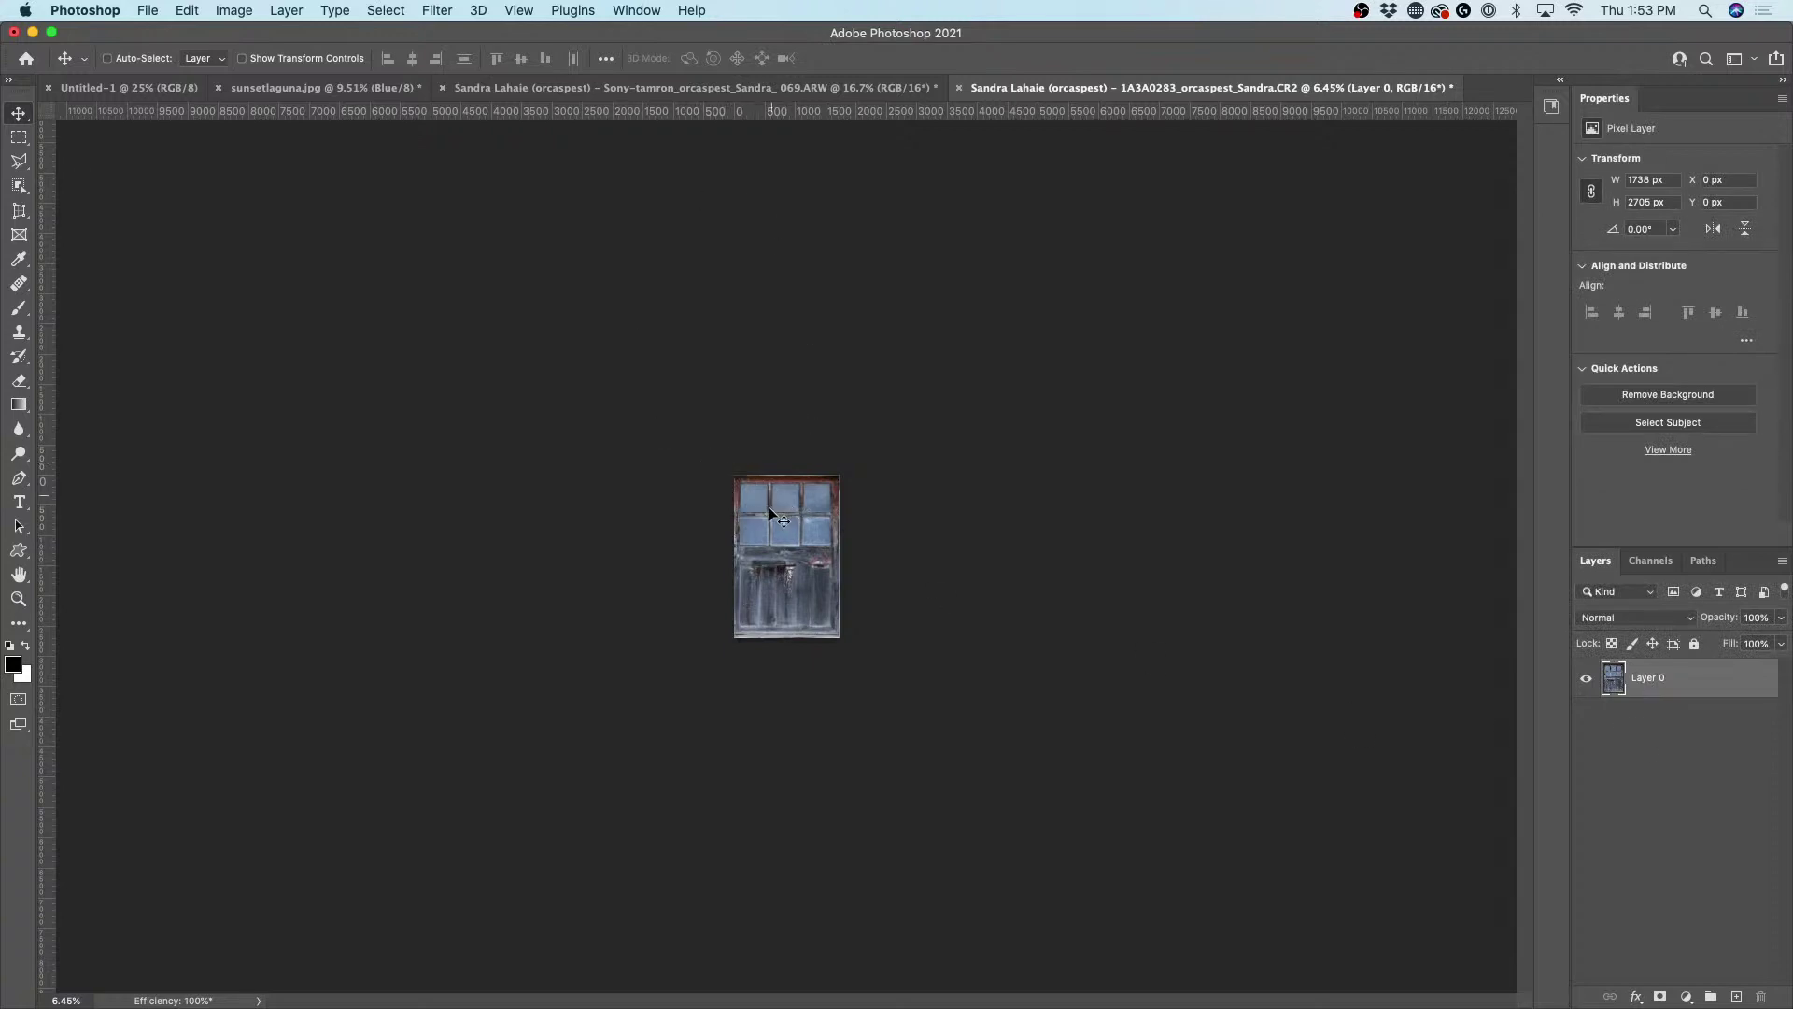
- Bring the door into the barn photo as a new layer beside the barn, at about X 348 px, Y 595 px
left_click_drag(770, 503, 800, 89)
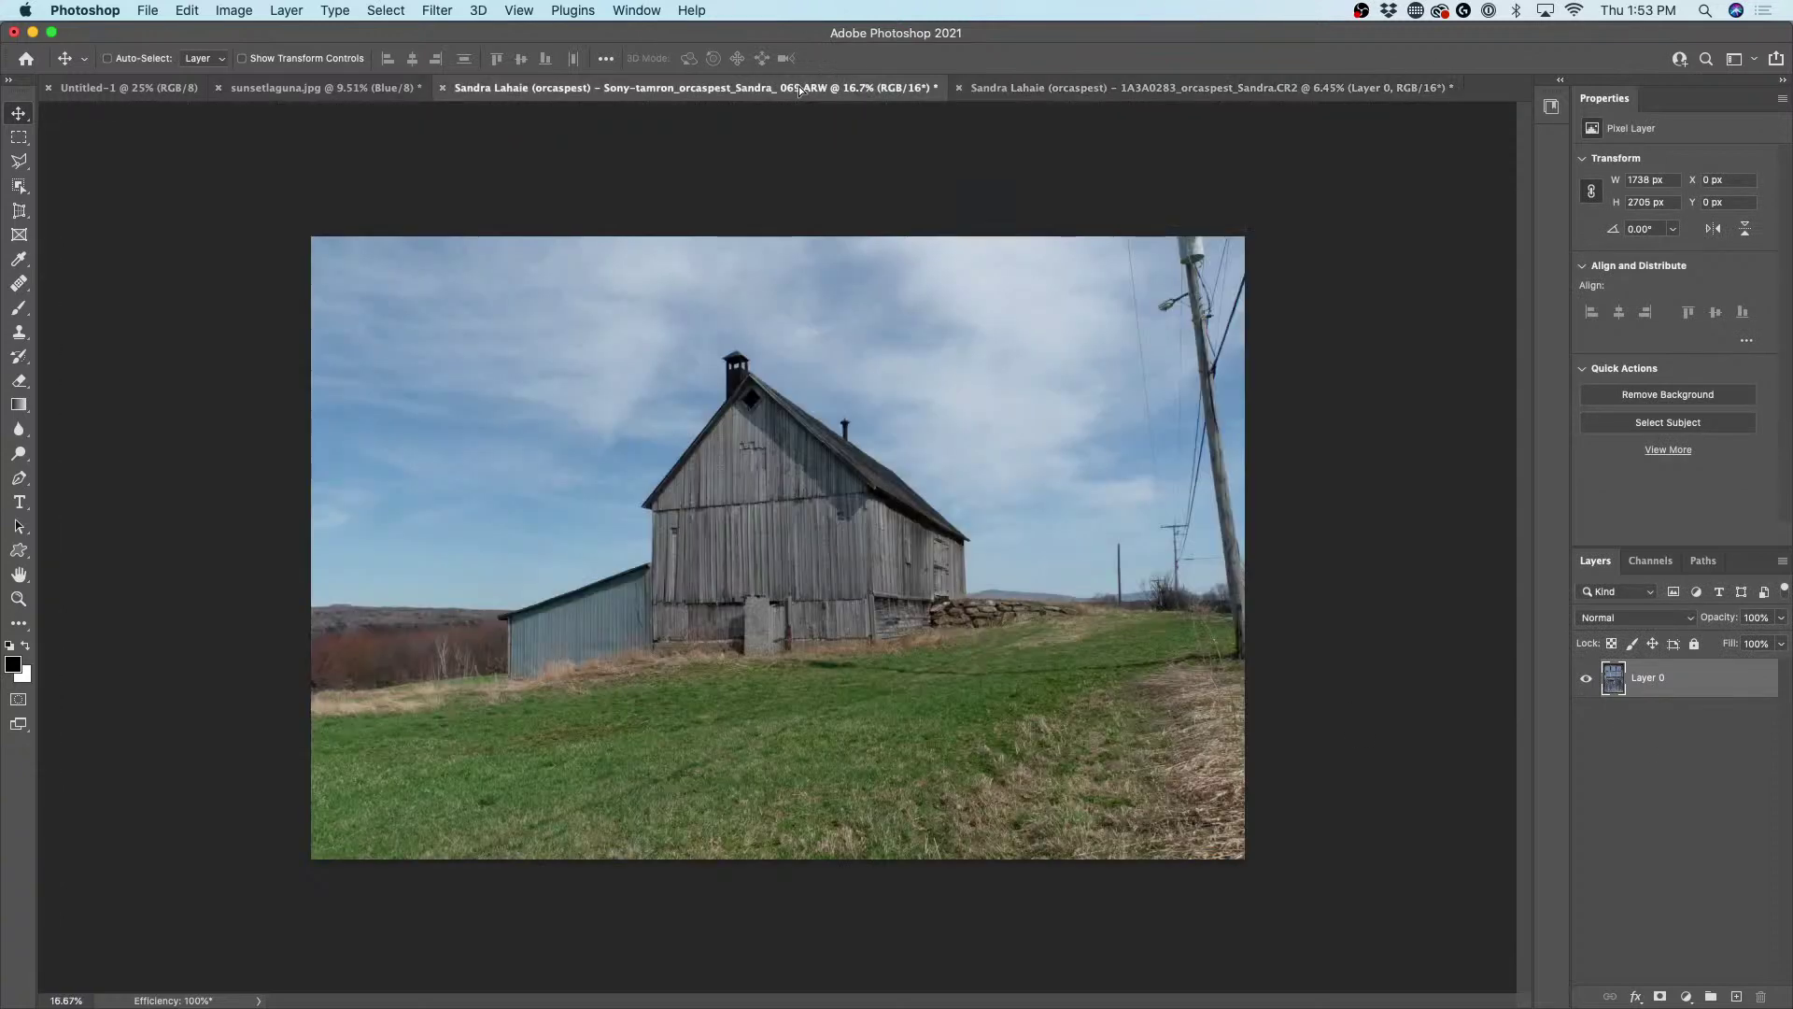
left_click_drag(703, 146, 376, 471)
left_click_drag(1039, 418, 487, 469)
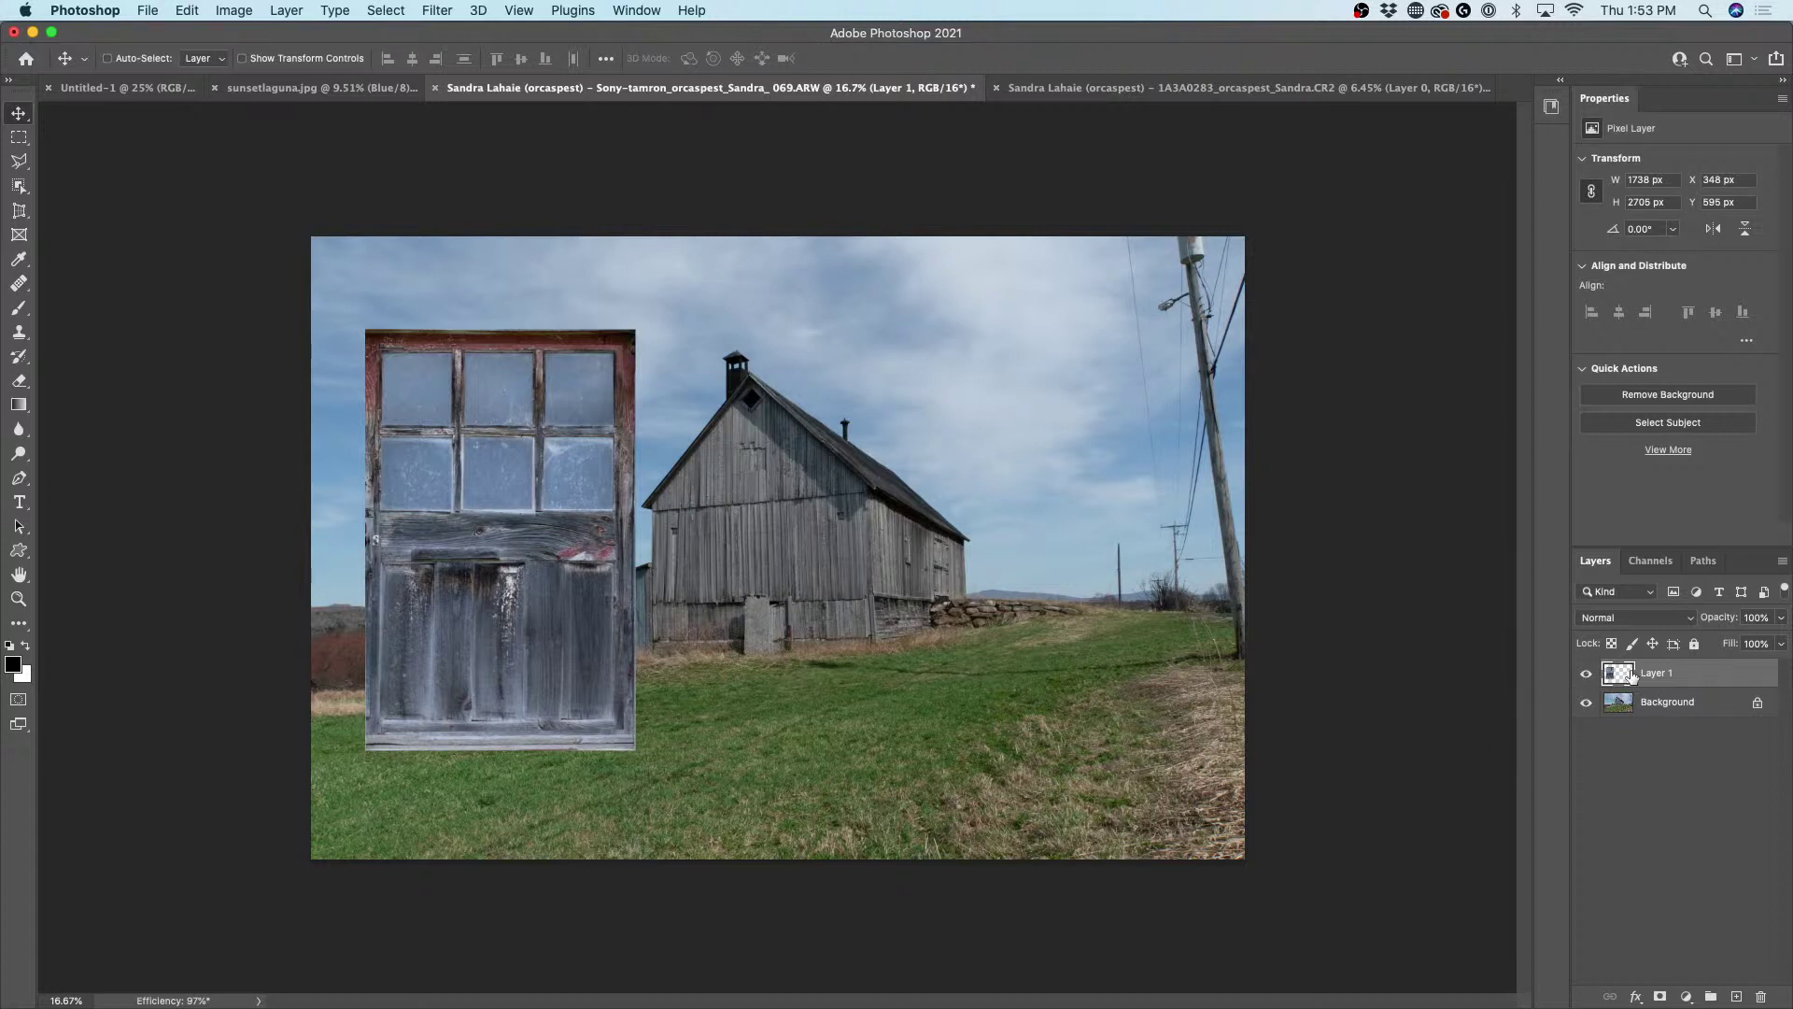
- Load the door layer's outline as a selection and copy the door to the clipboard
key("super+a")
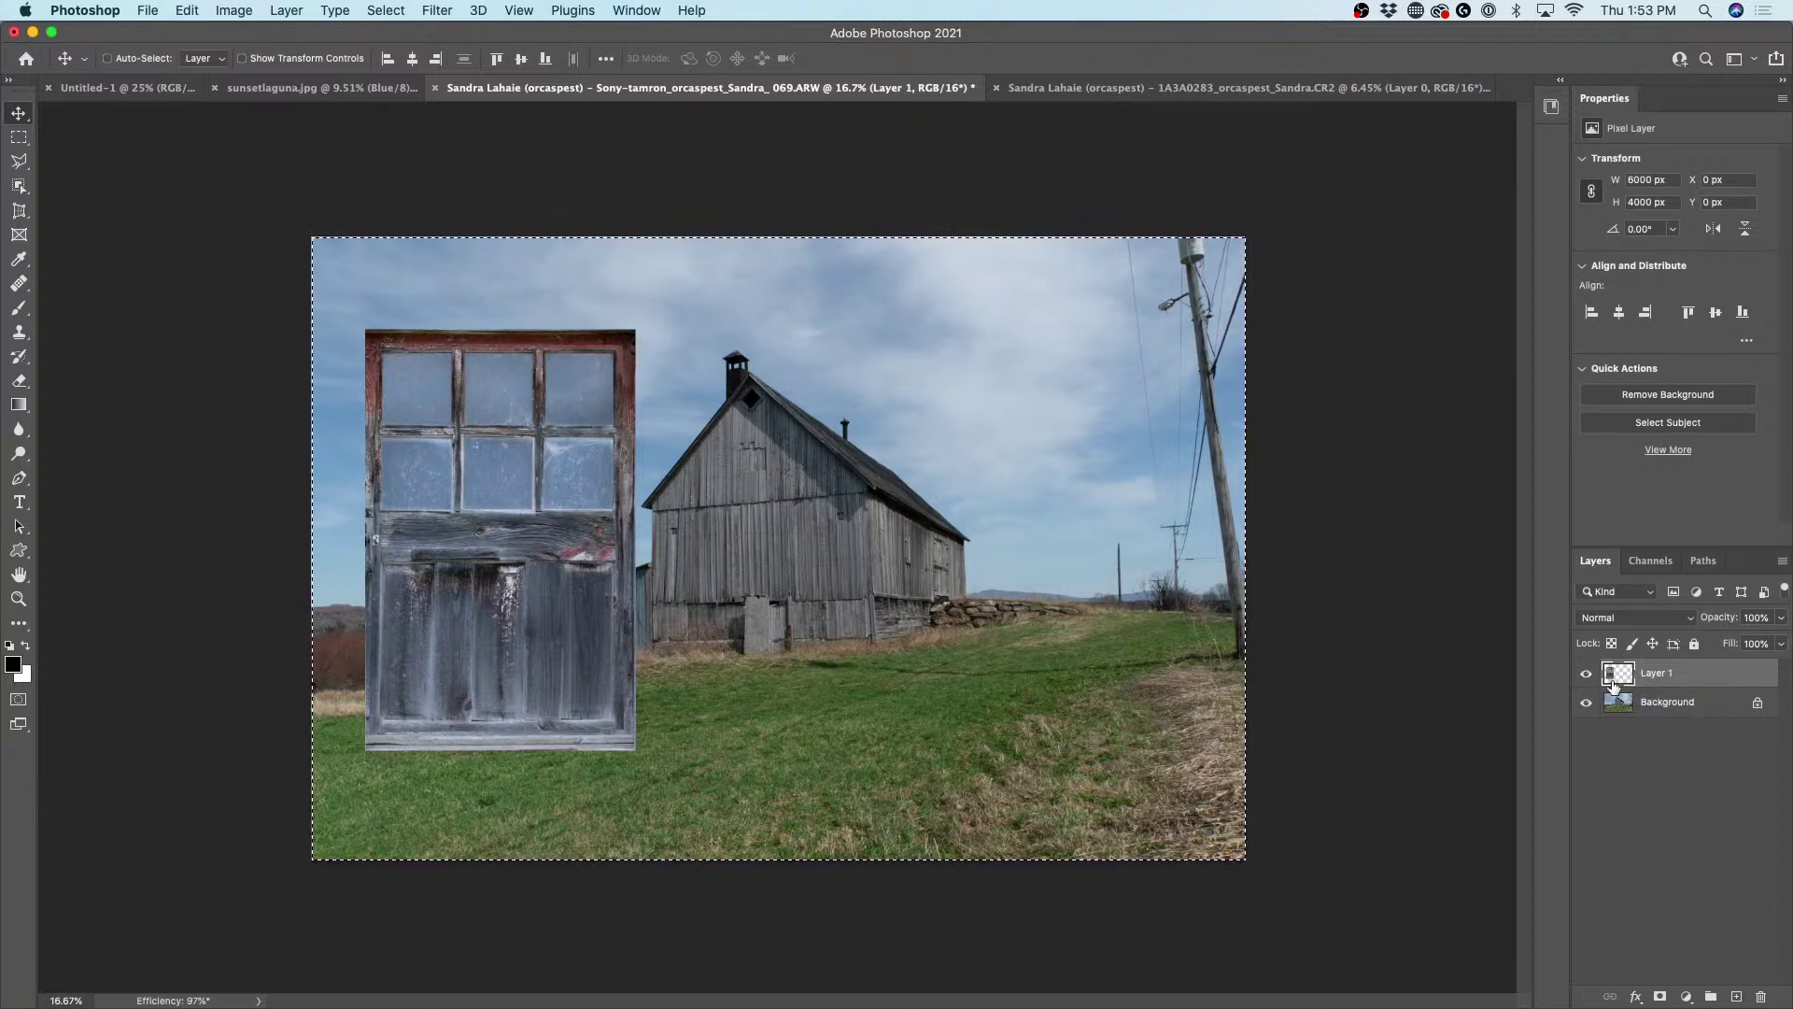
left_click(1618, 683, "super")
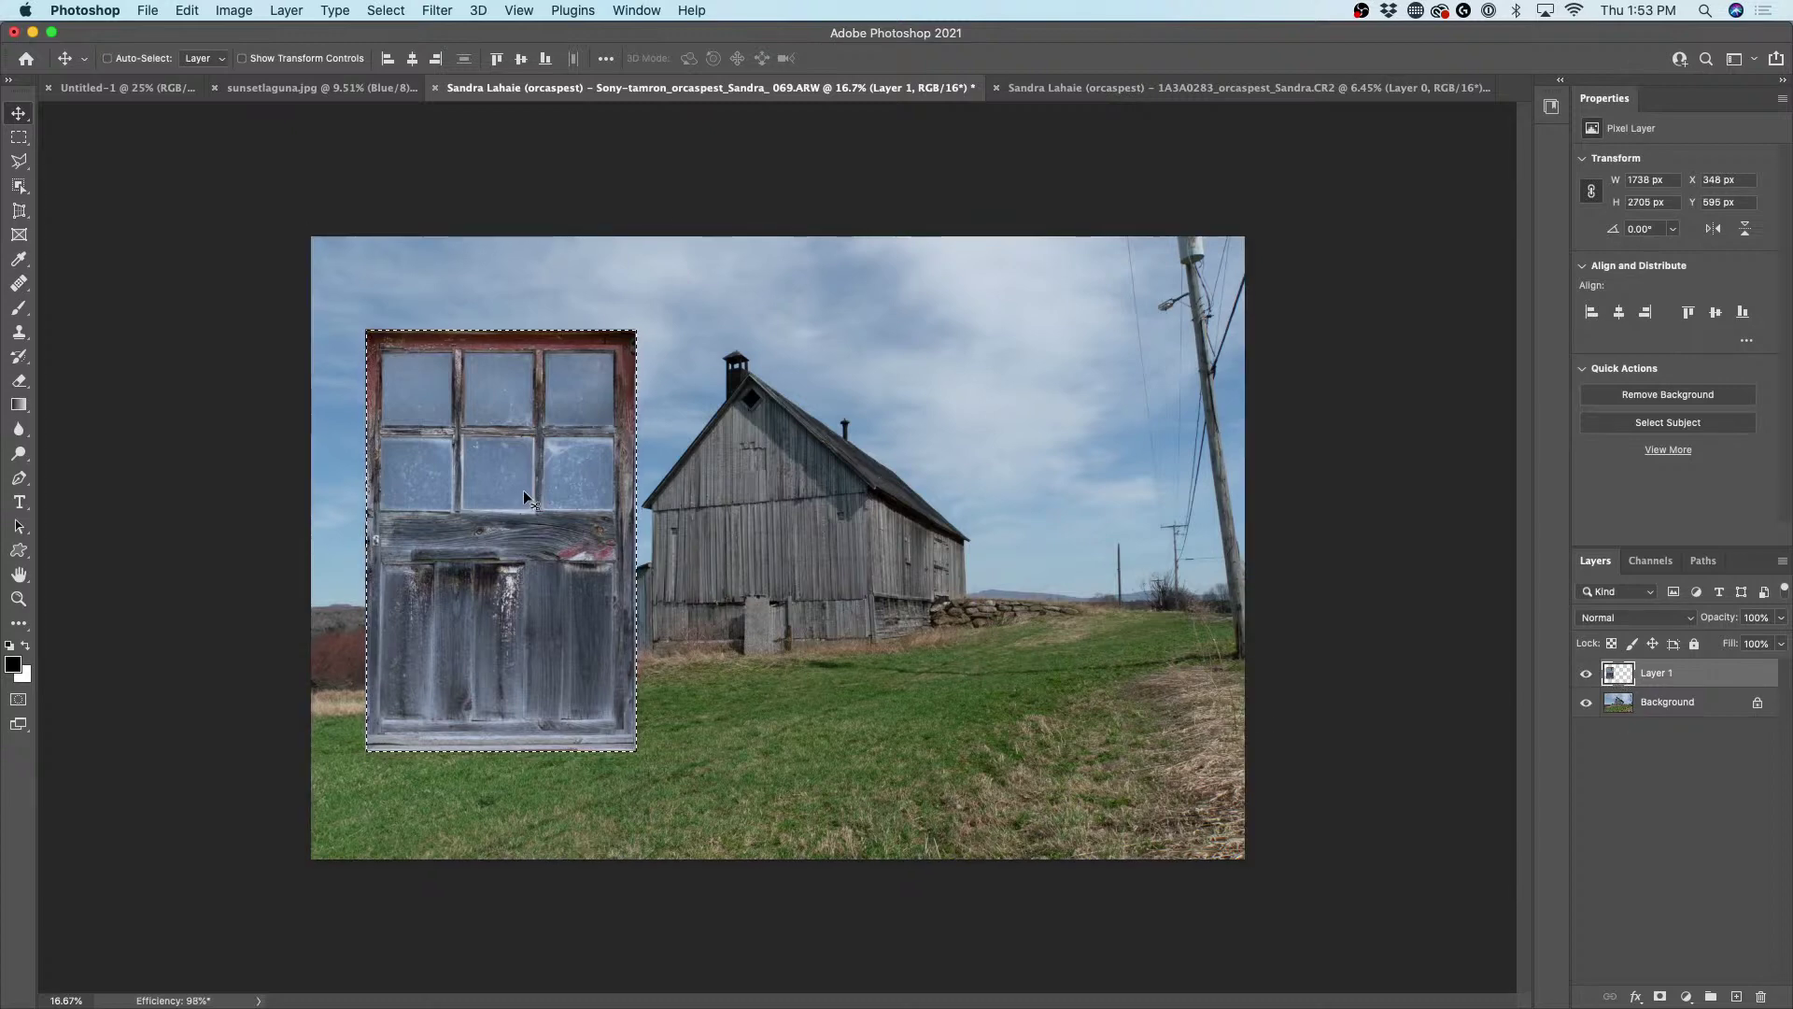
left_click(182, 9)
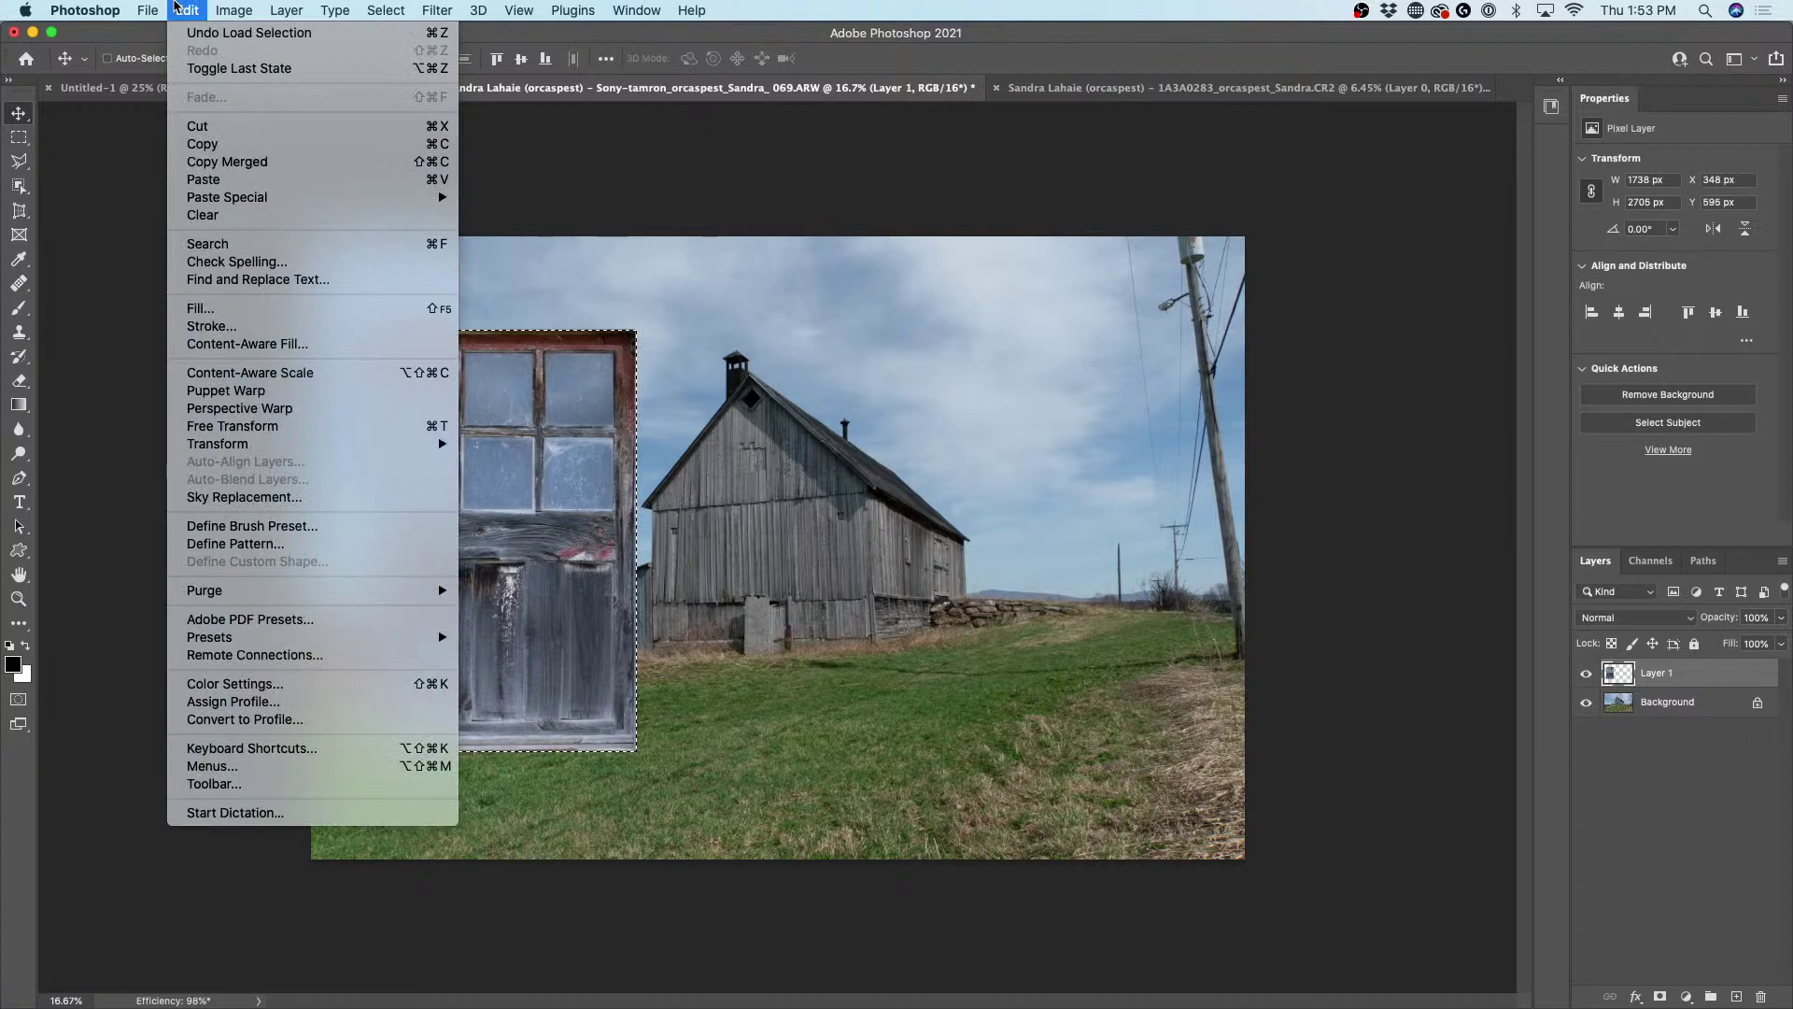
left_click(199, 145)
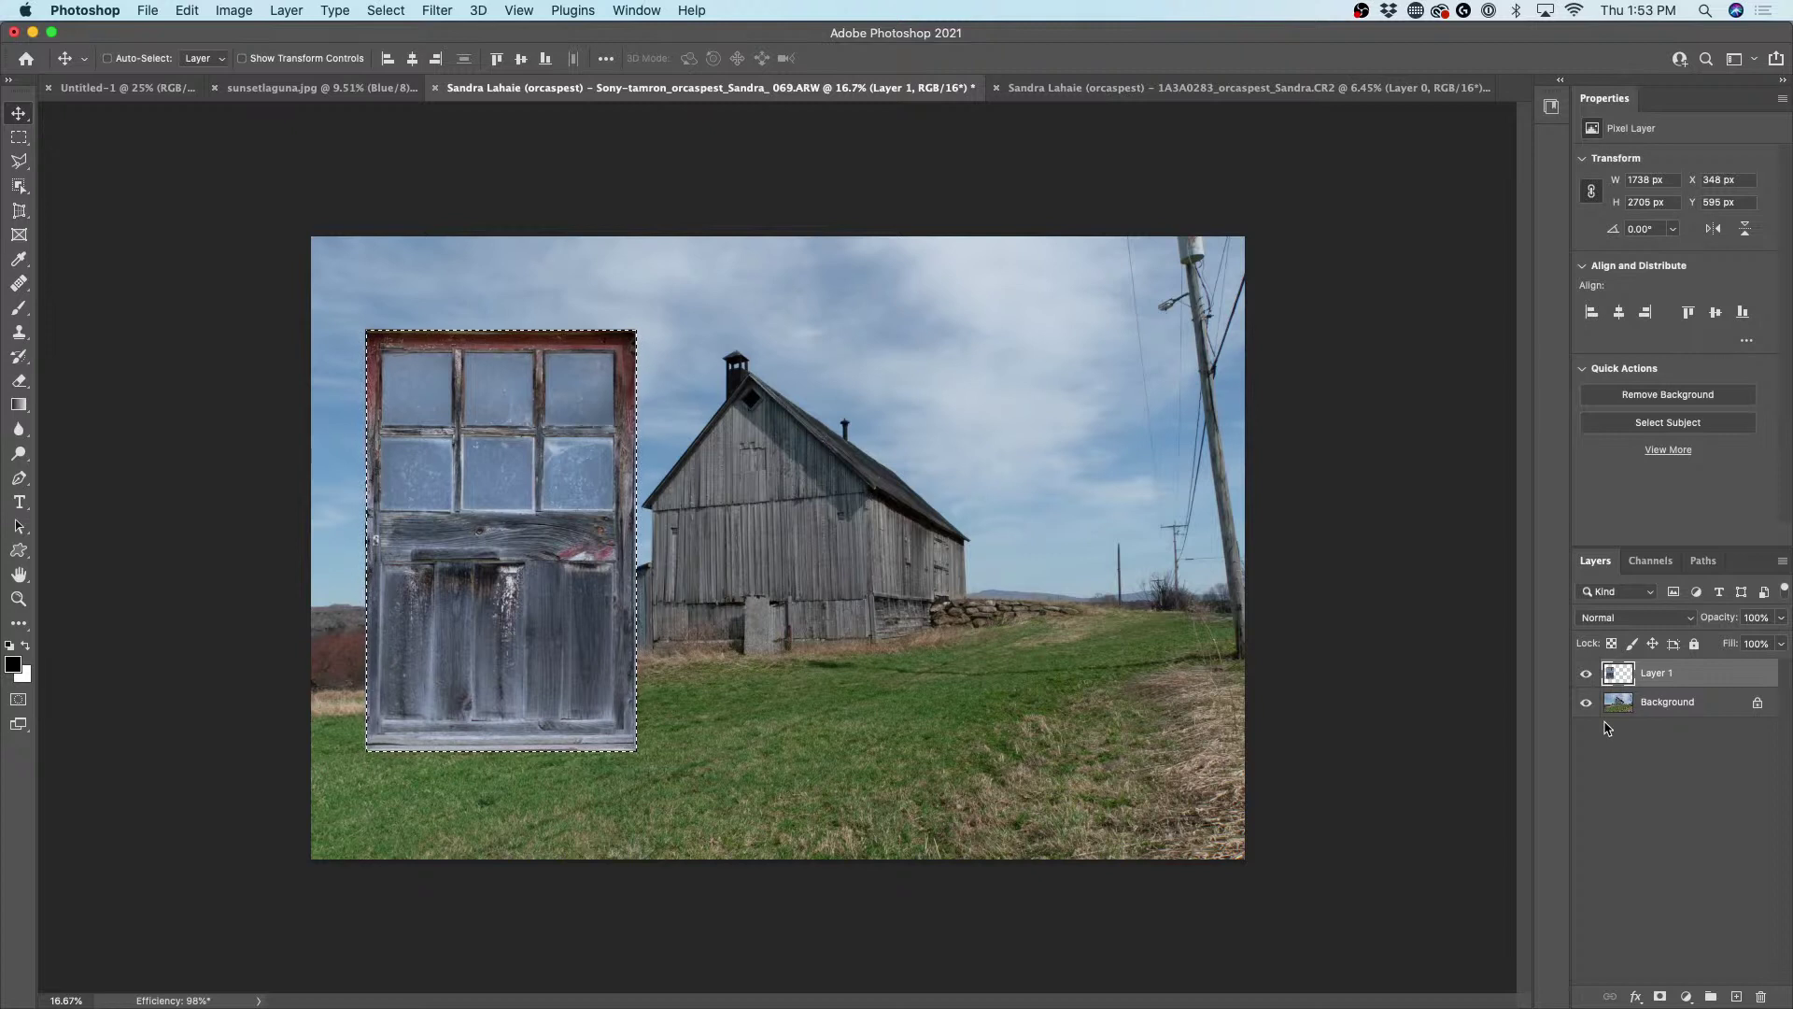
- Hide the door layer, deselect, and add an empty layer directly above the barn background
left_click(1586, 674)
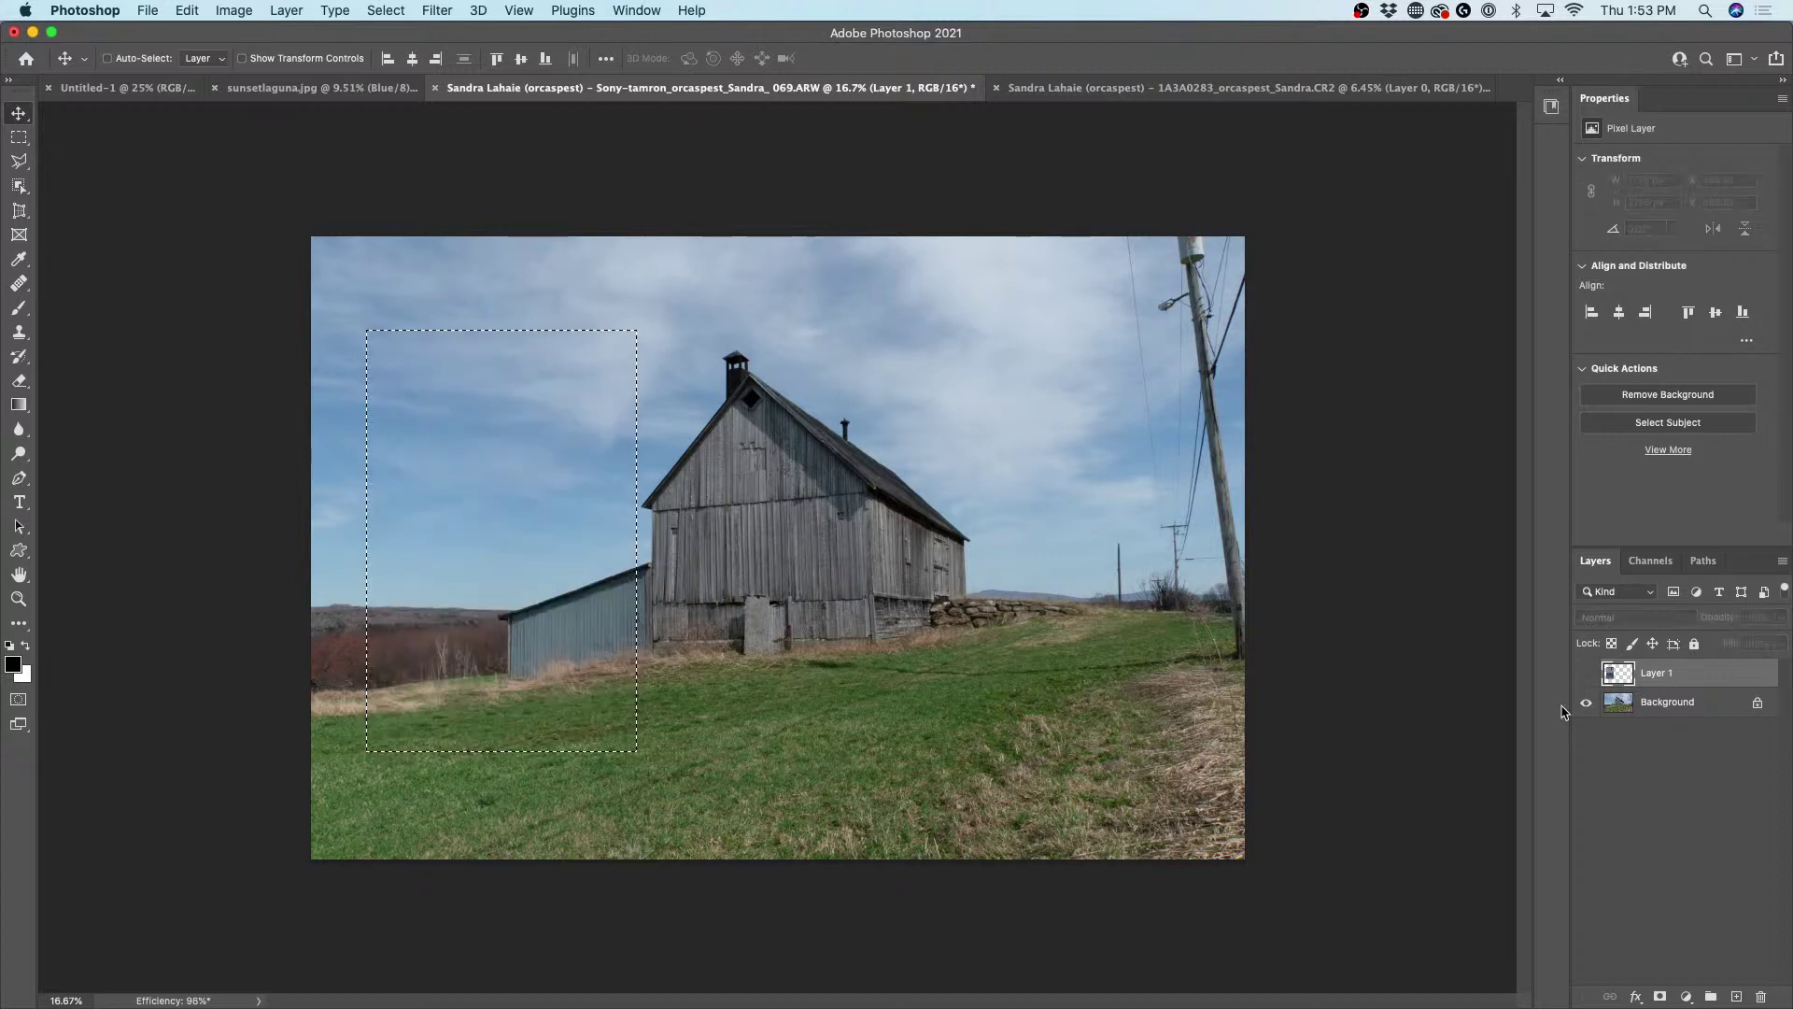
key("super+d")
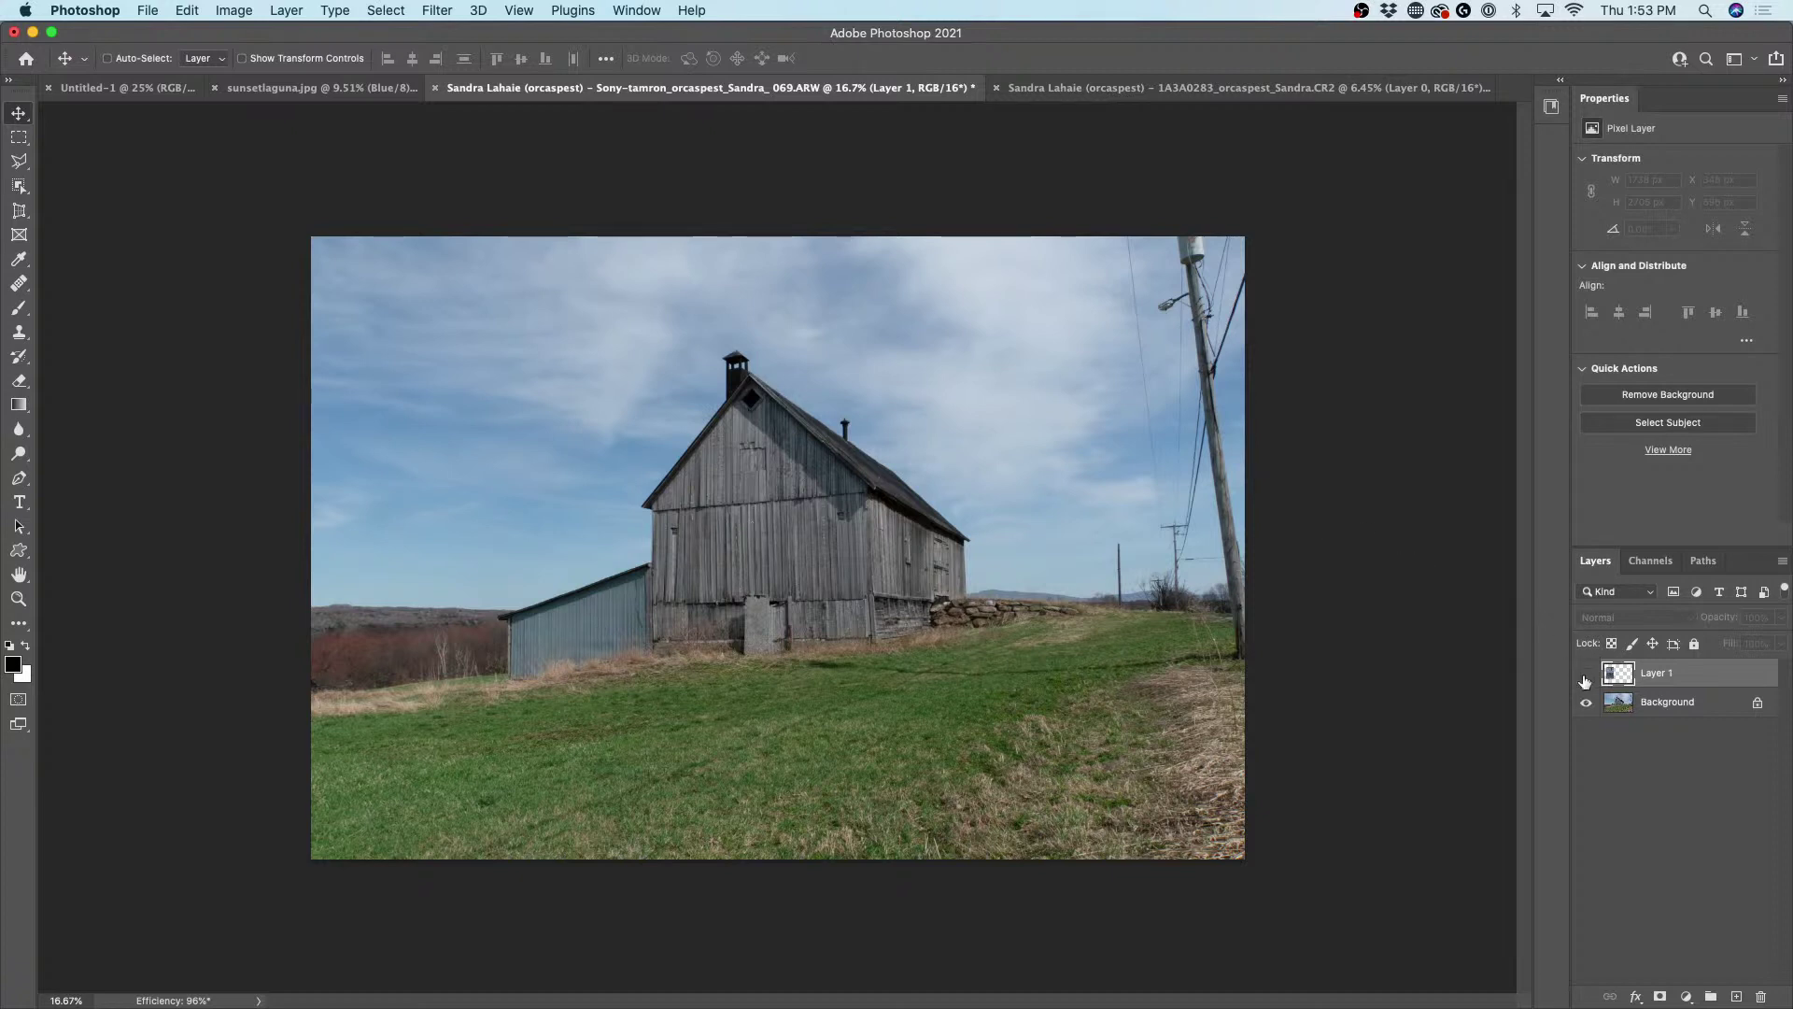
left_click(1646, 701)
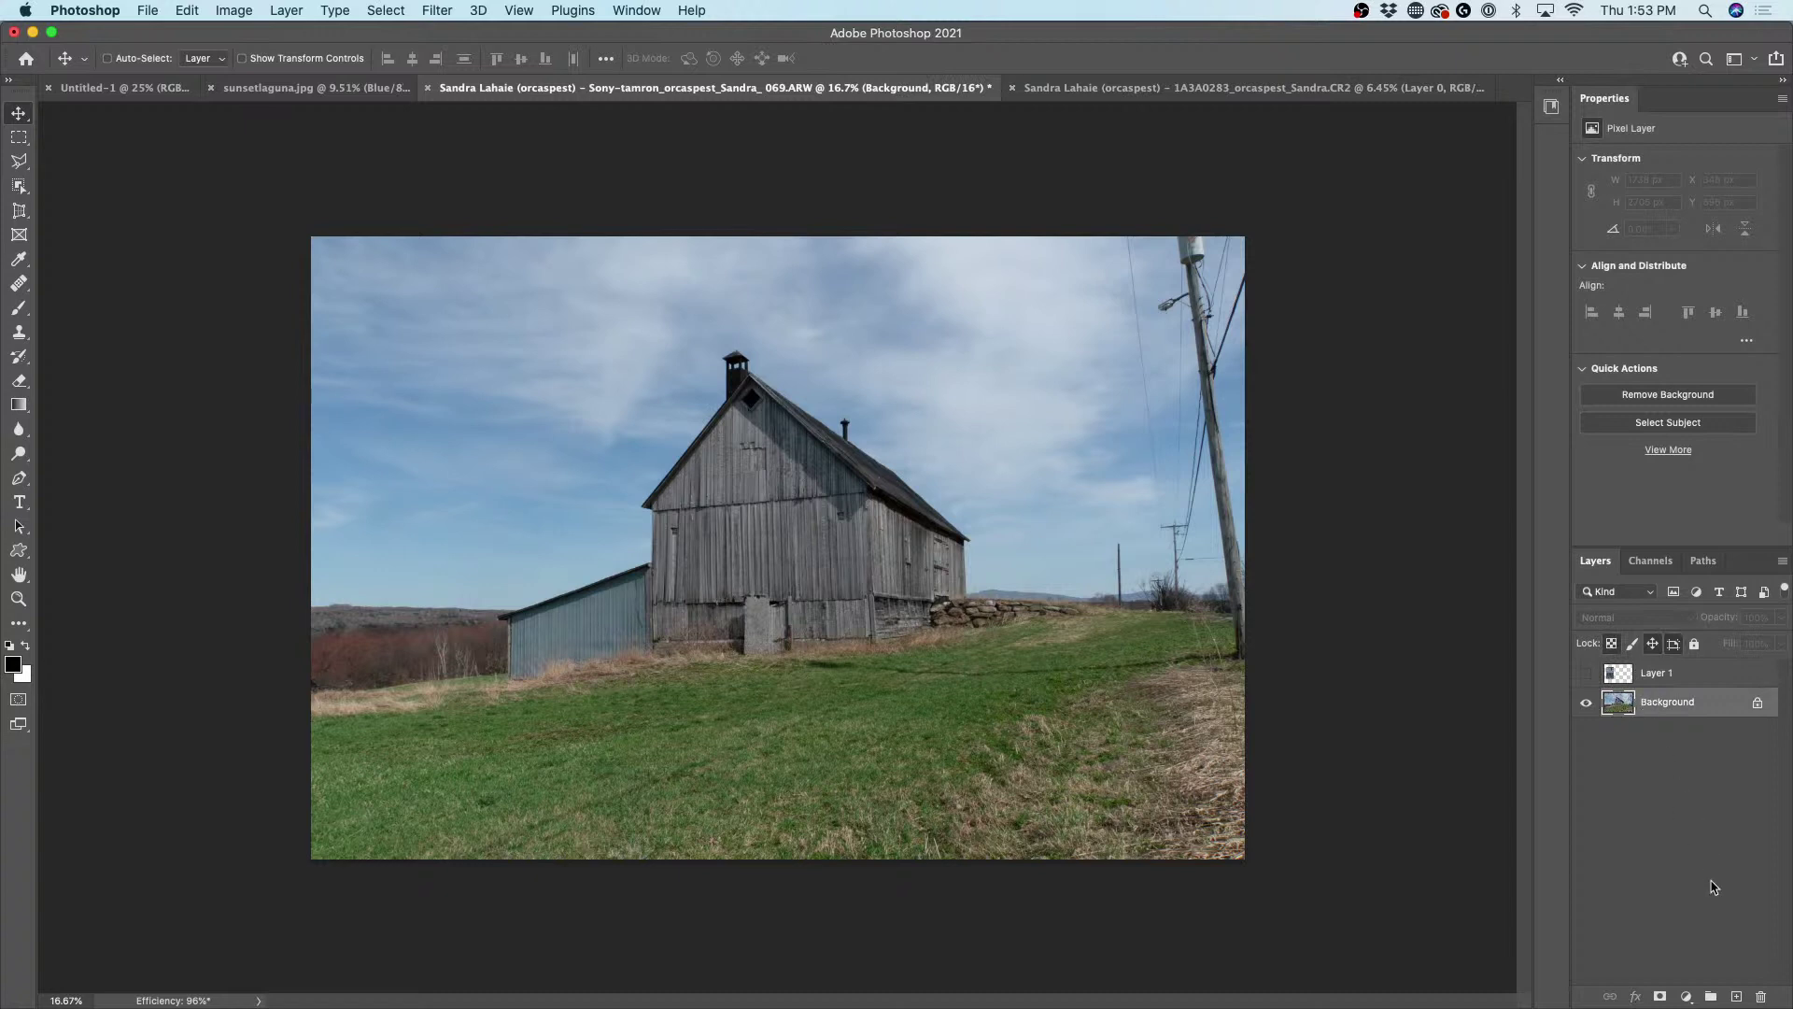
left_click(1737, 996)
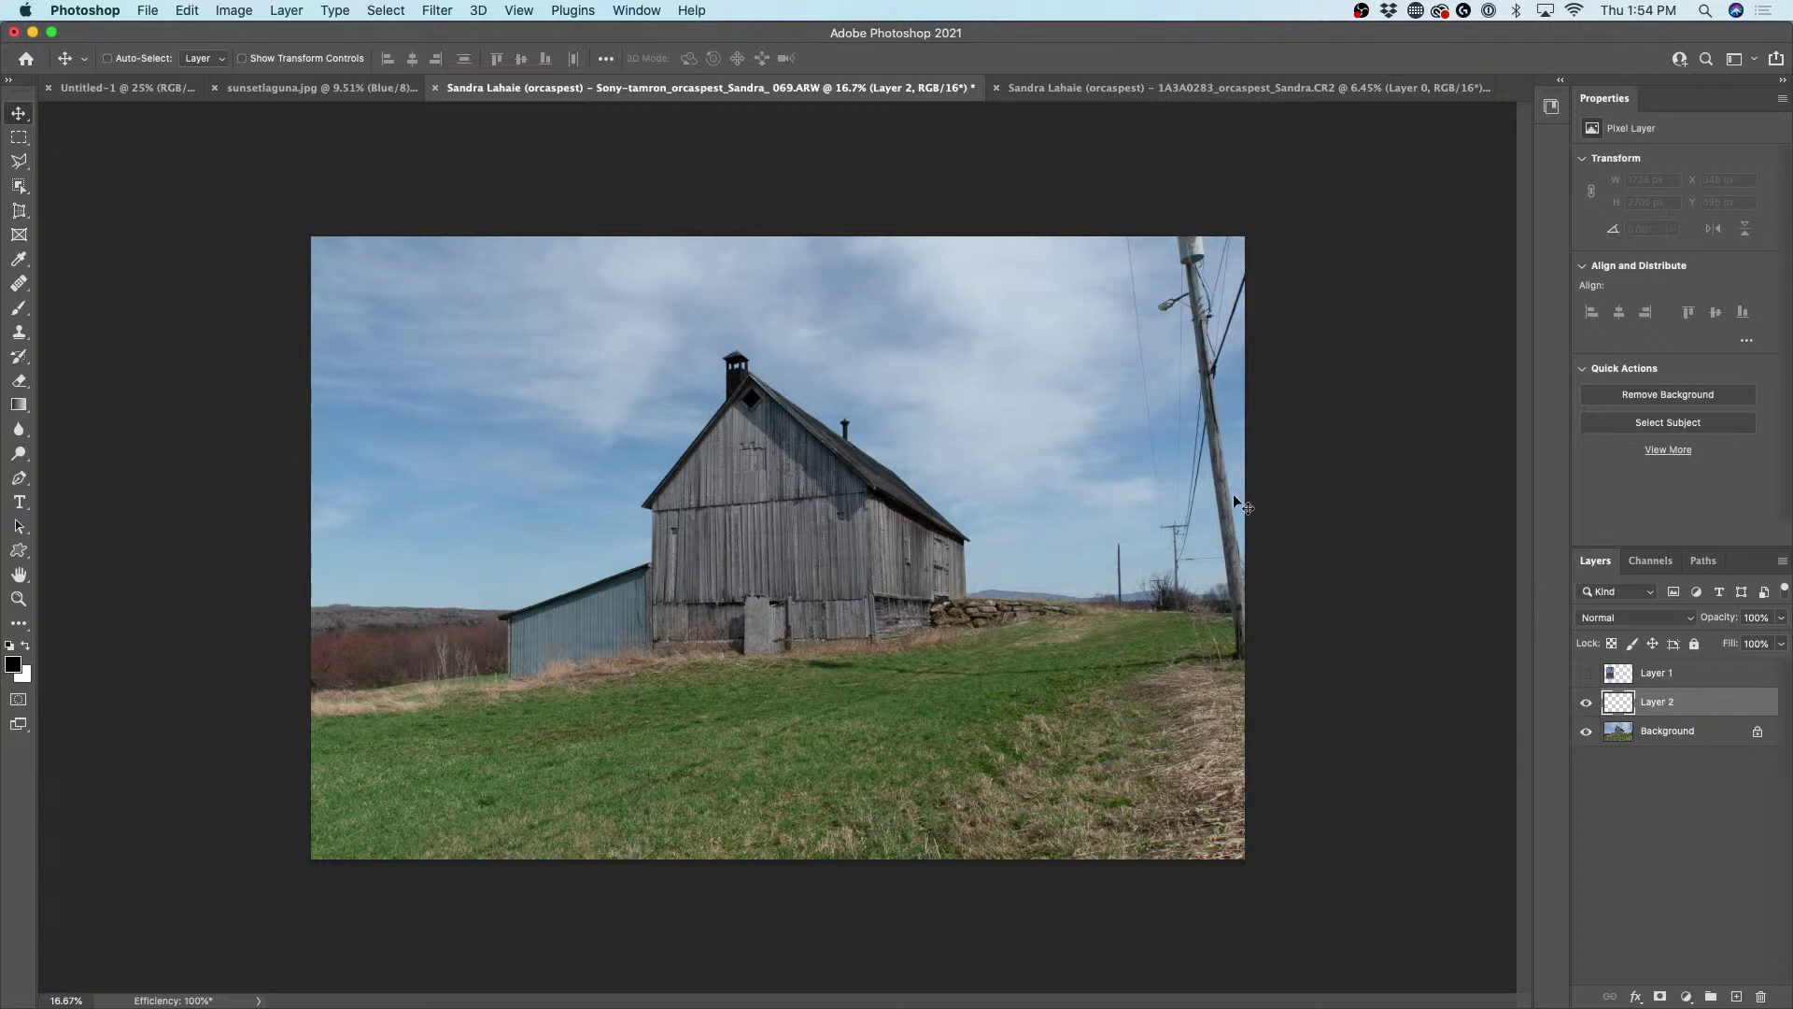
- Start the Vanishing Point filter and define a four-corner perspective plane on the barn's front wall between the two horizontal board seams
left_click(434, 9)
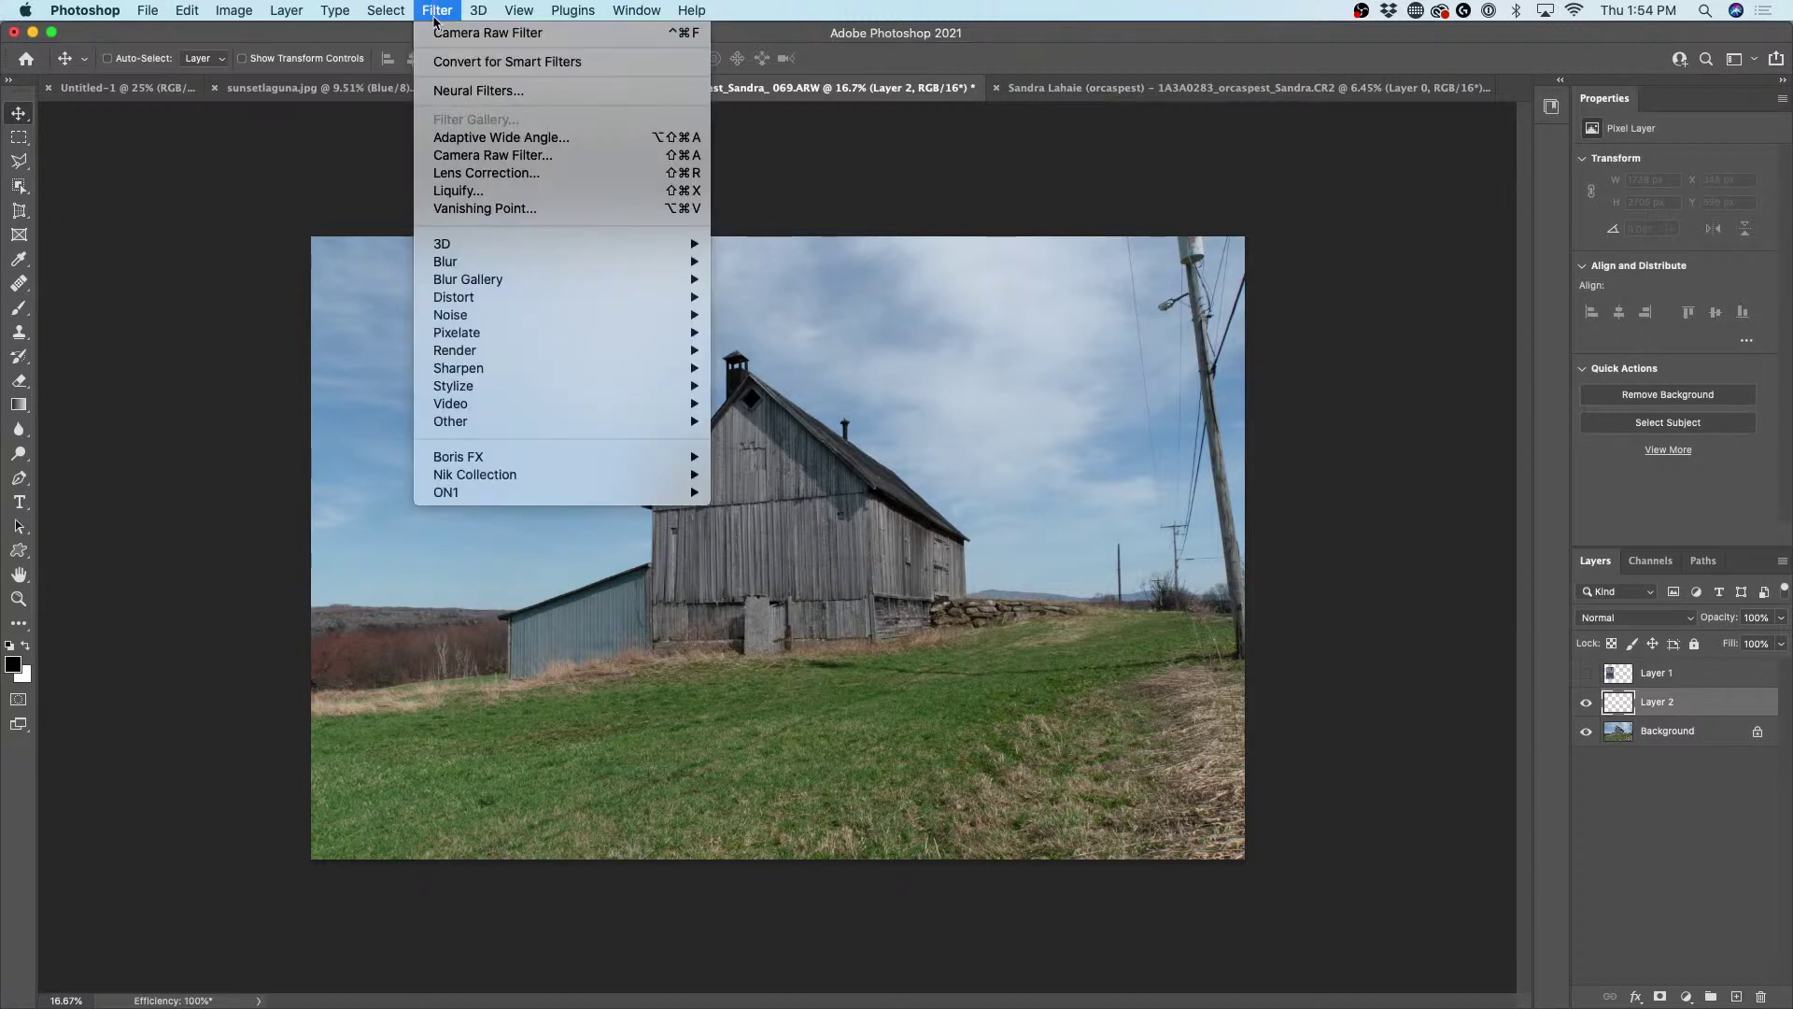
left_click(470, 209)
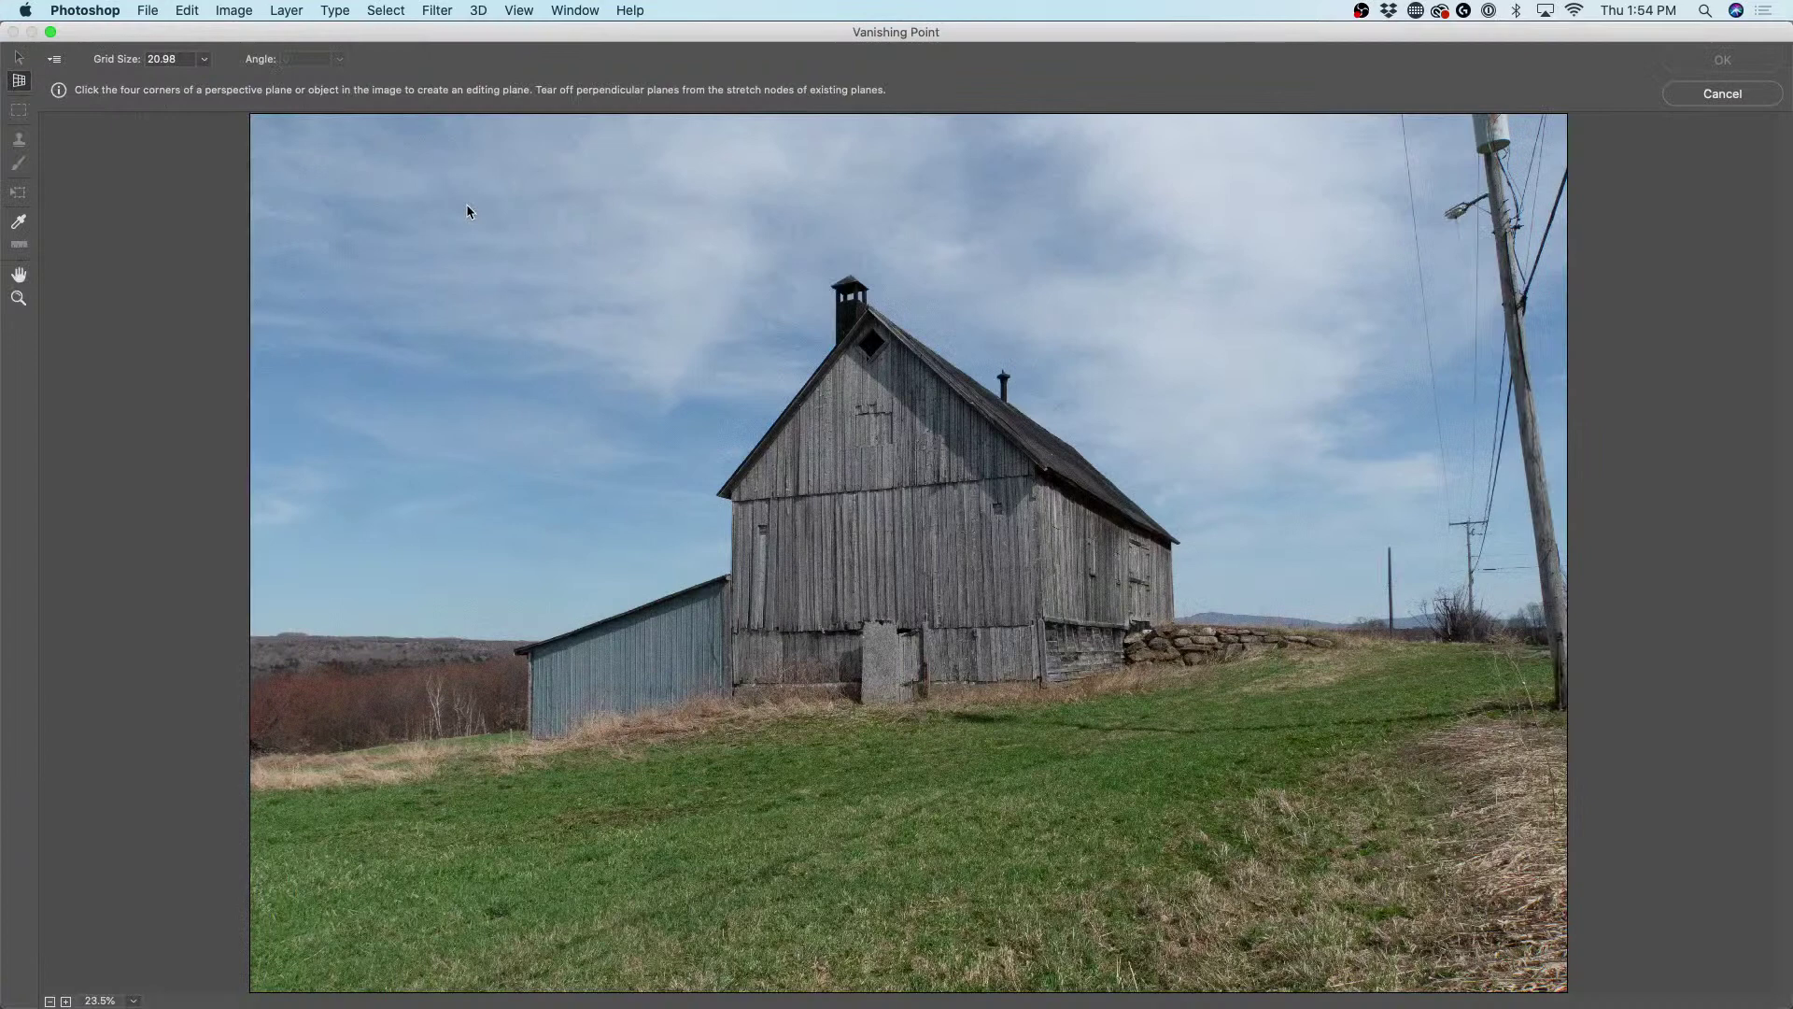
left_click(732, 503)
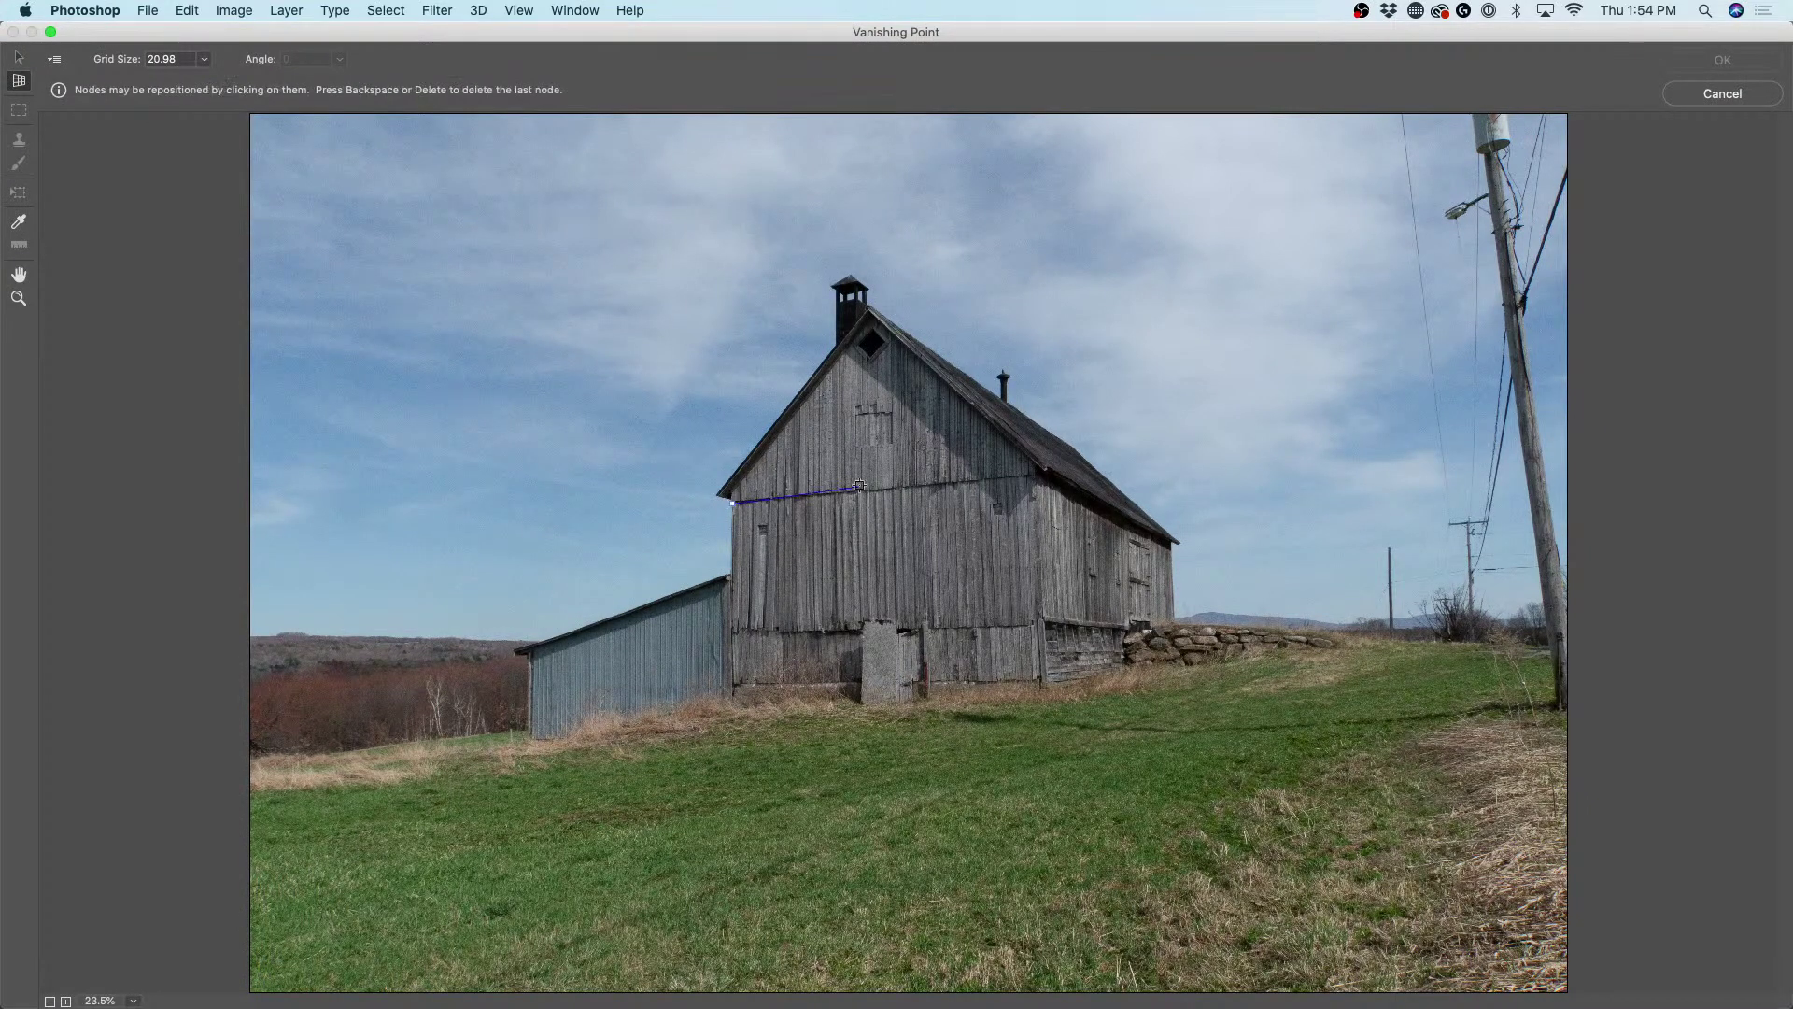
left_click(1029, 475)
left_click(1031, 623)
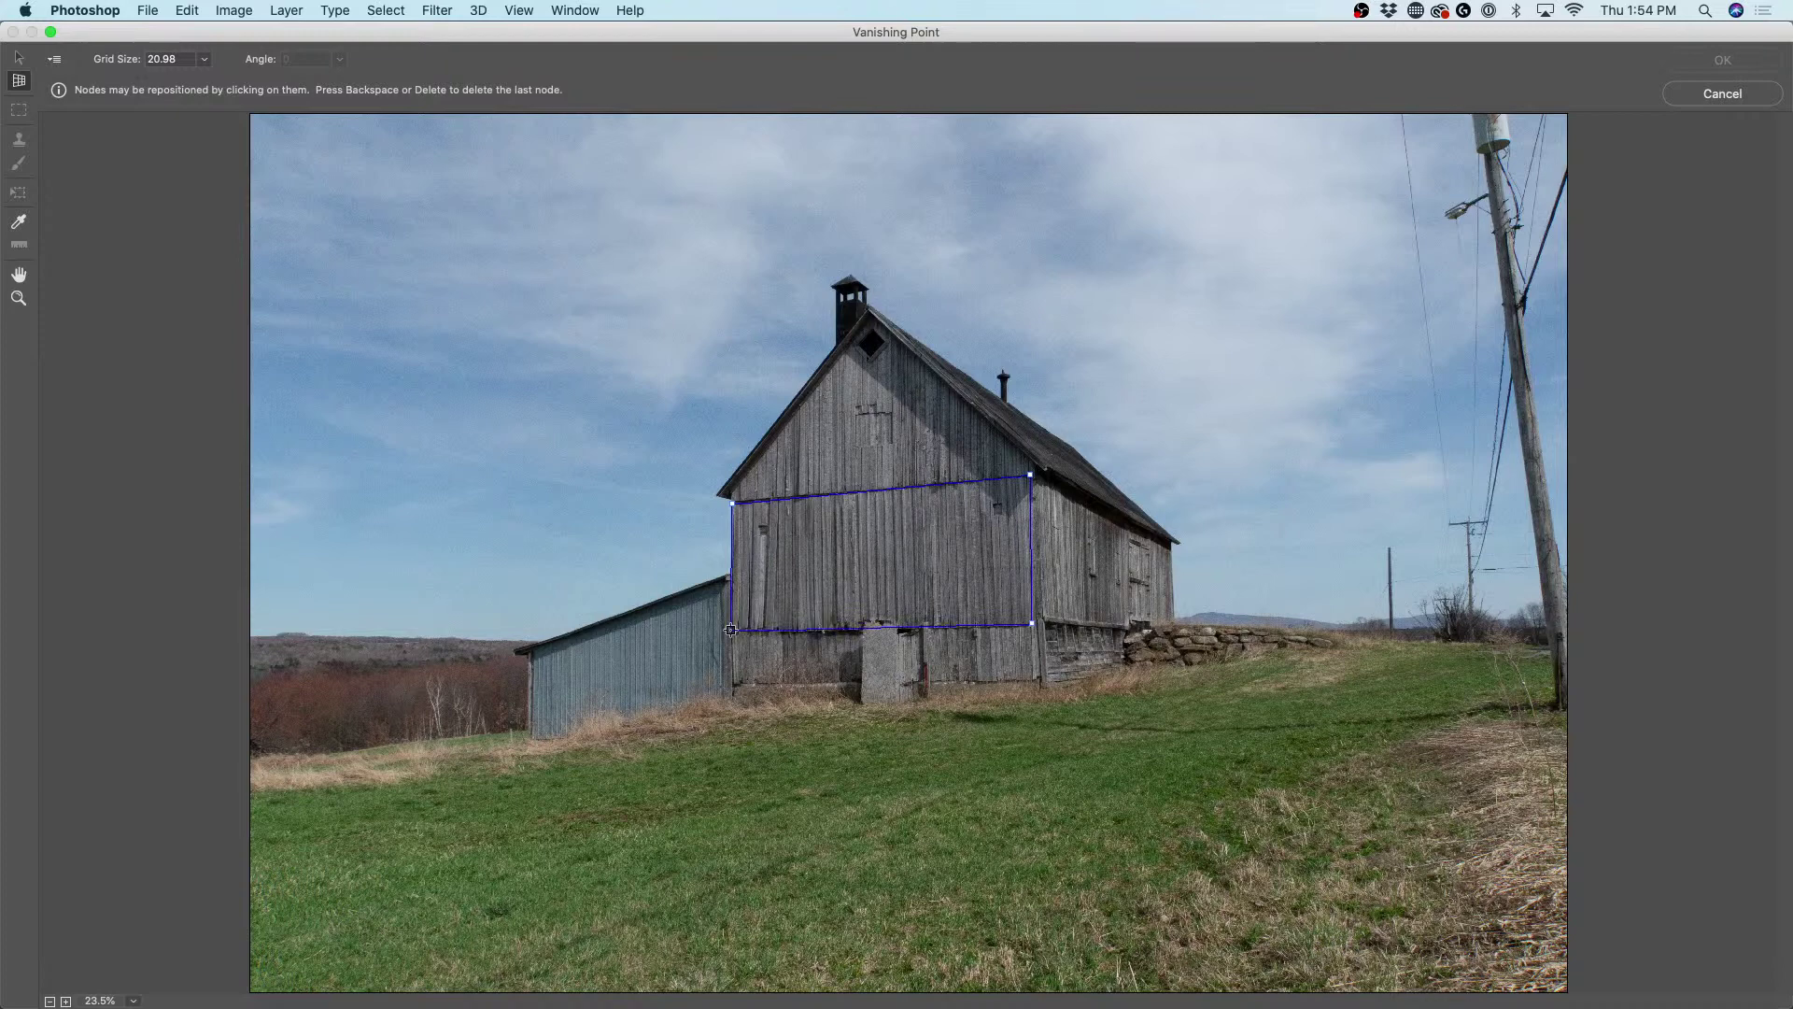
left_click(731, 629)
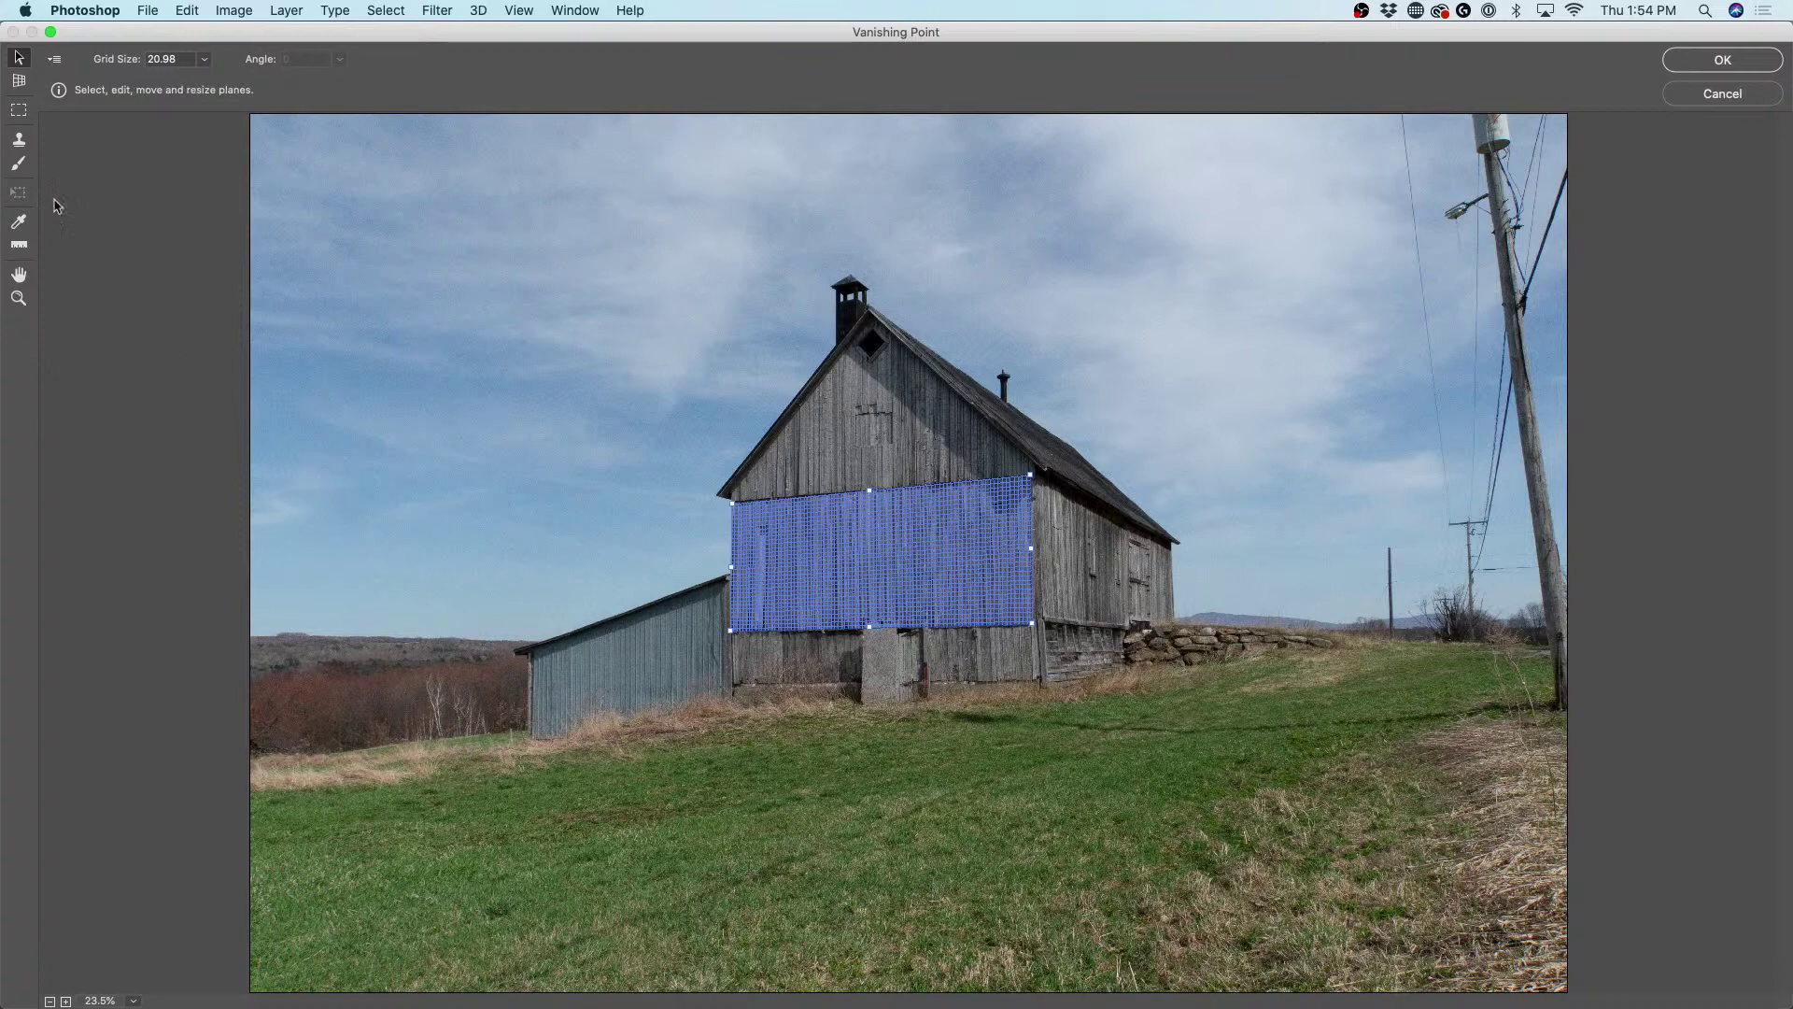
- Create a second perspective plane on the metal shed's wall, fitting its corners to the roofline and the ground edge
left_click(19, 81)
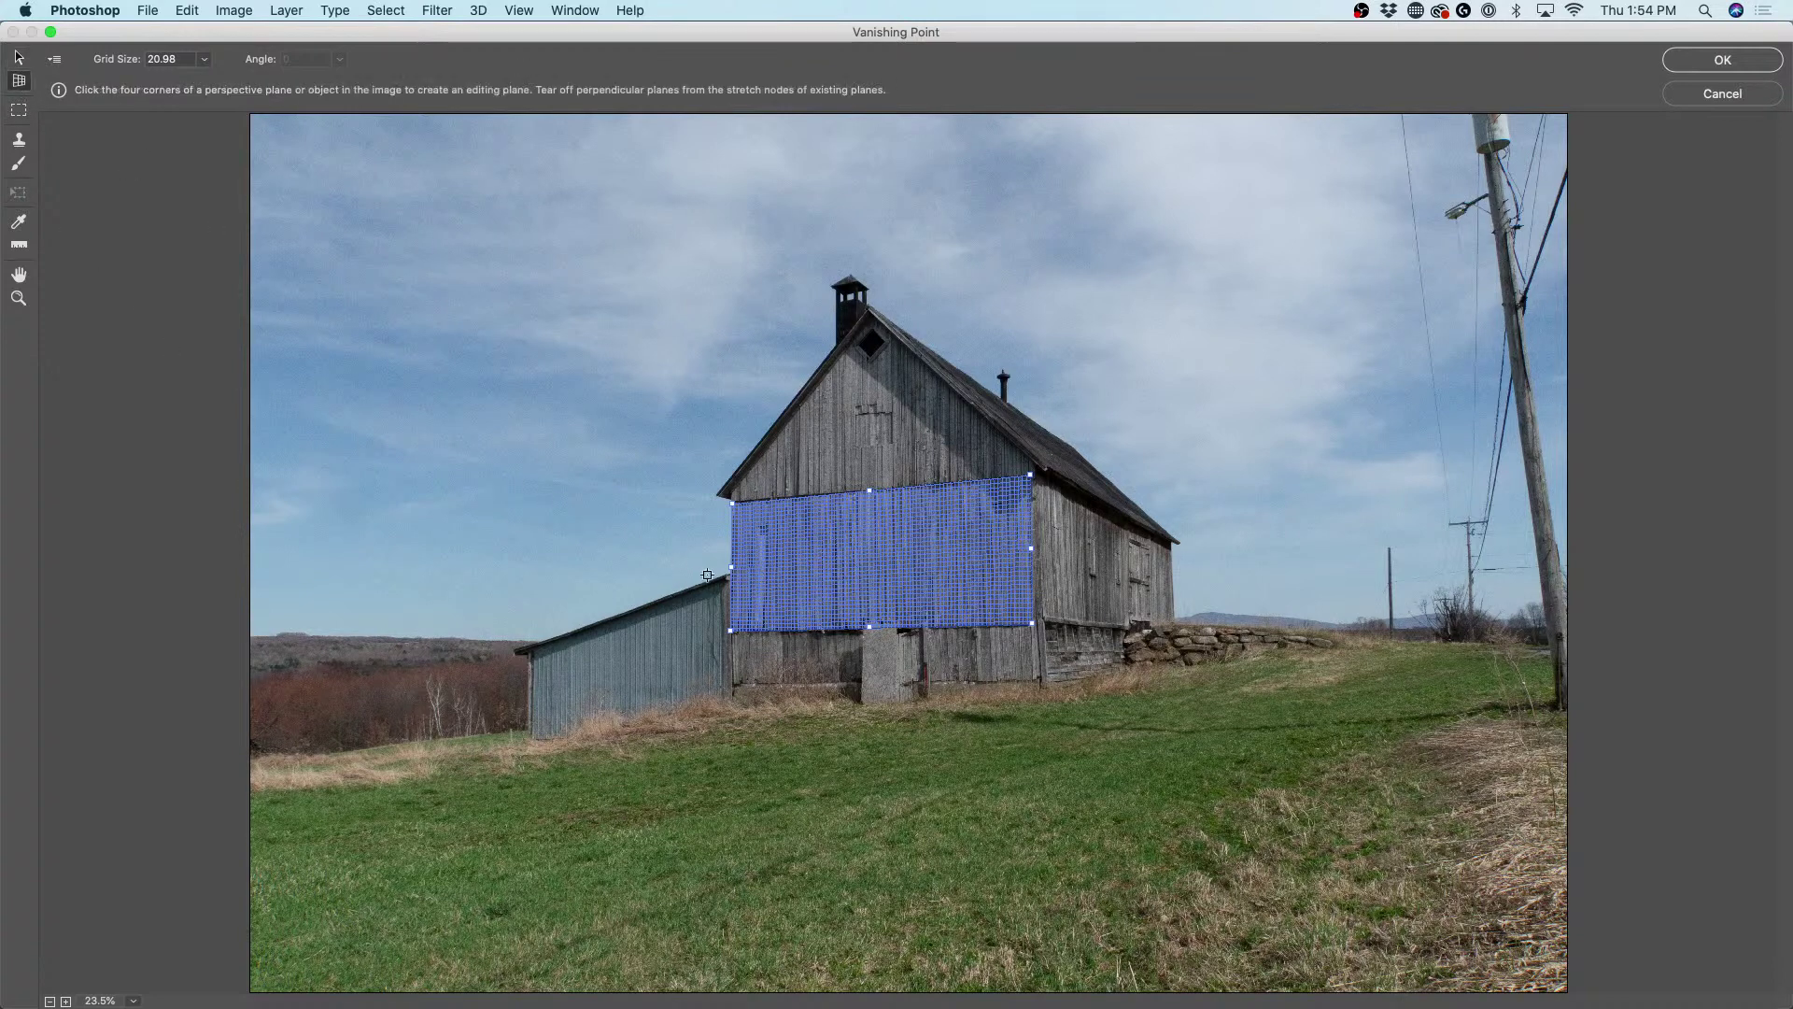
left_click(727, 694)
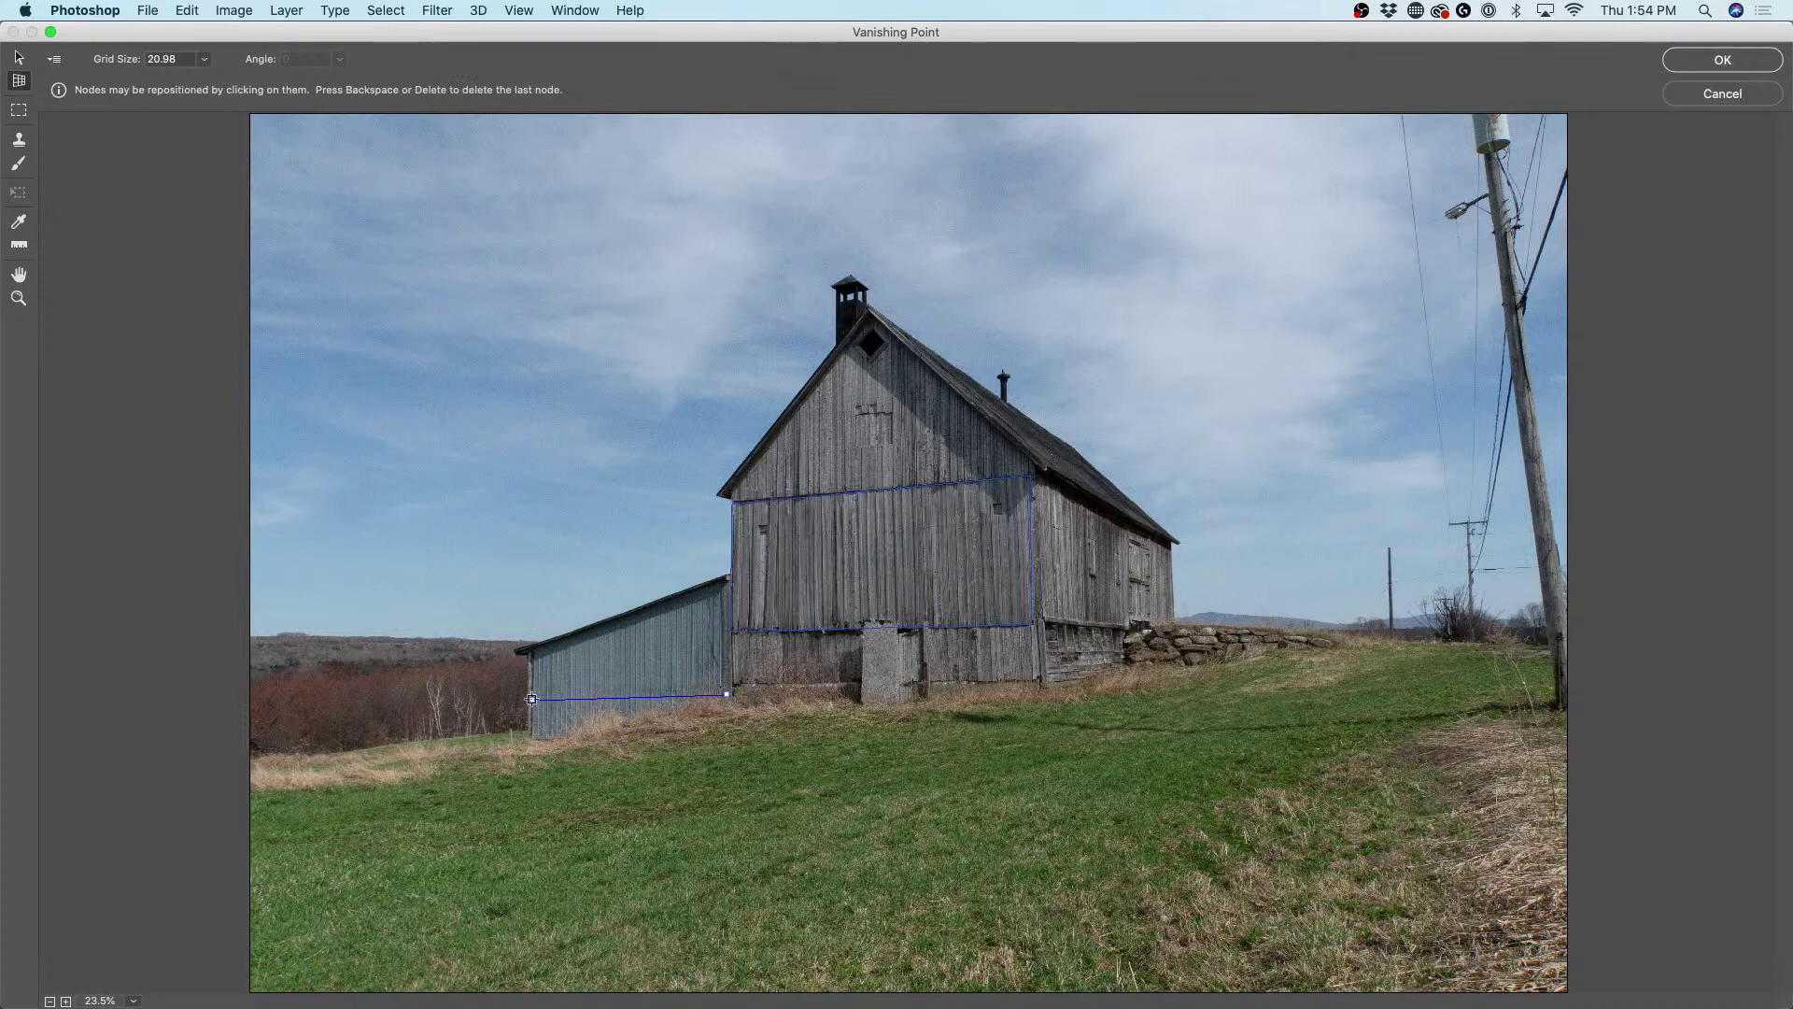
left_click(533, 662)
left_click(727, 659)
left_click_drag(727, 659, 722, 590)
left_click_drag(727, 696, 729, 716)
left_click_drag(532, 700, 534, 736)
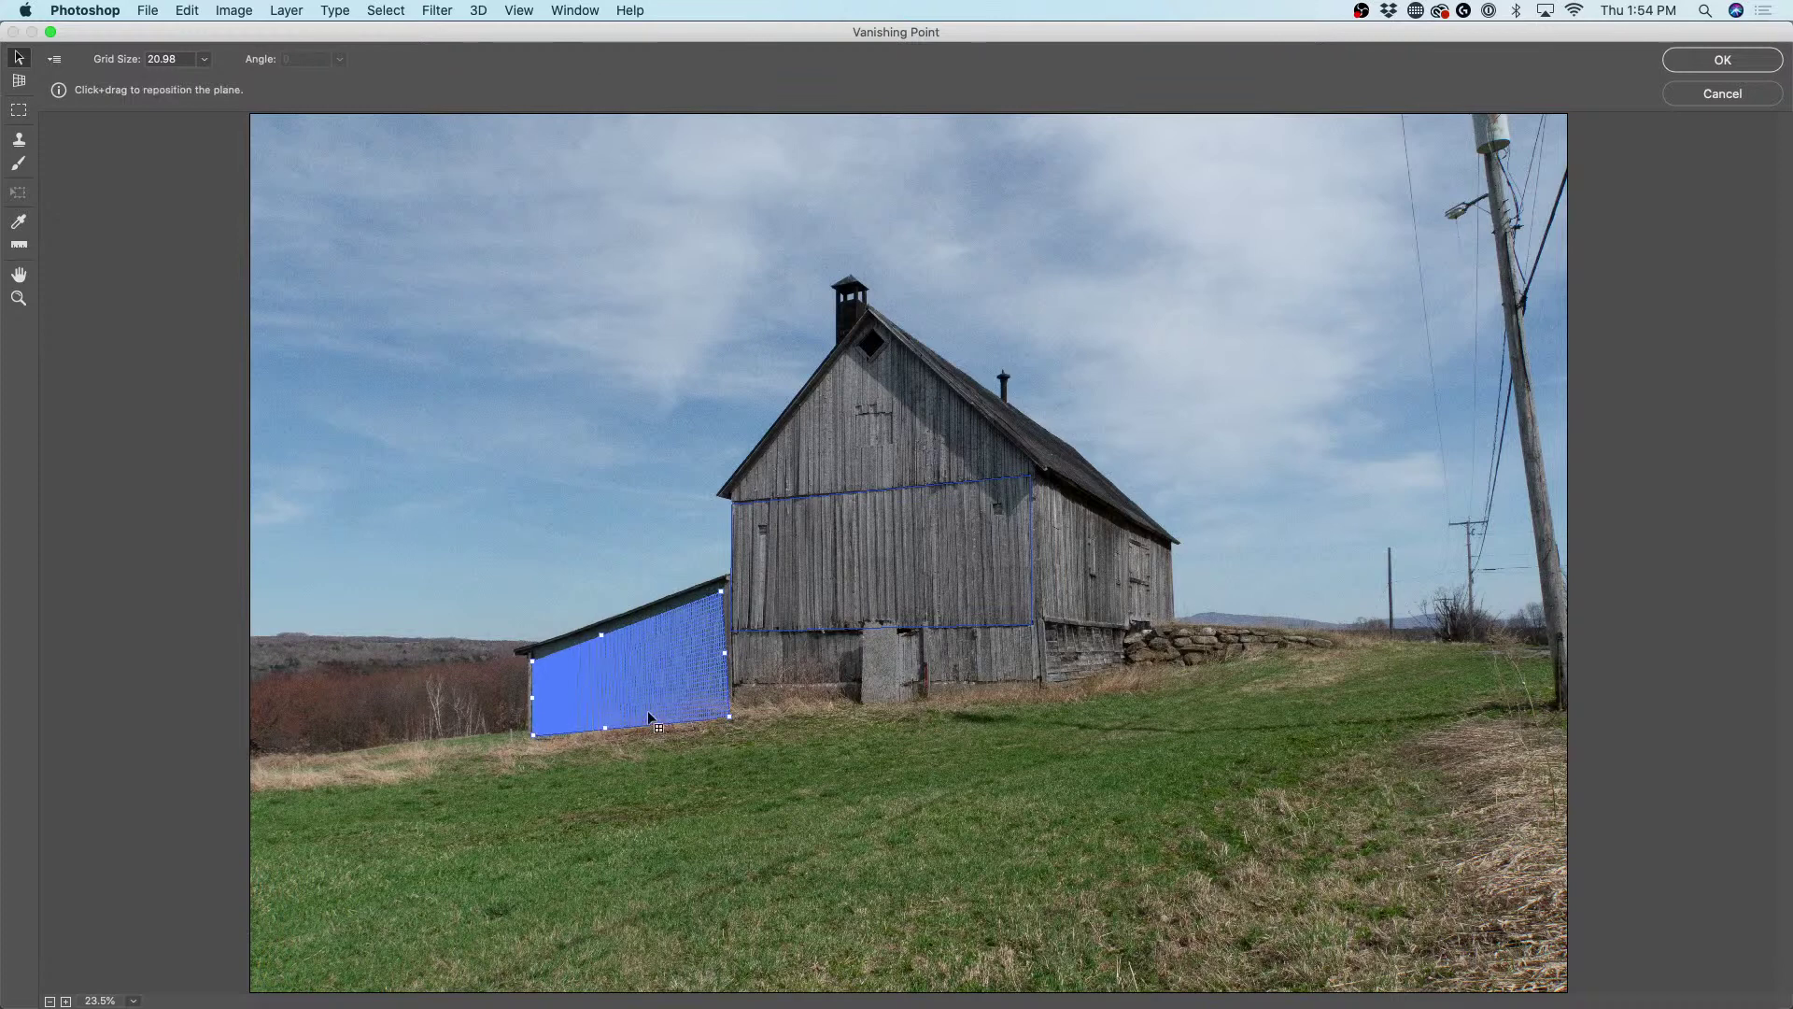
- Reshape the shed plane's corners into a near-rectangular grid and stretch its upper edge above the sloping roof
mouse_move(729, 716)
left_mouse_down()
mouse_move(727, 733)
mouse_move(727, 715)
left_mouse_up()
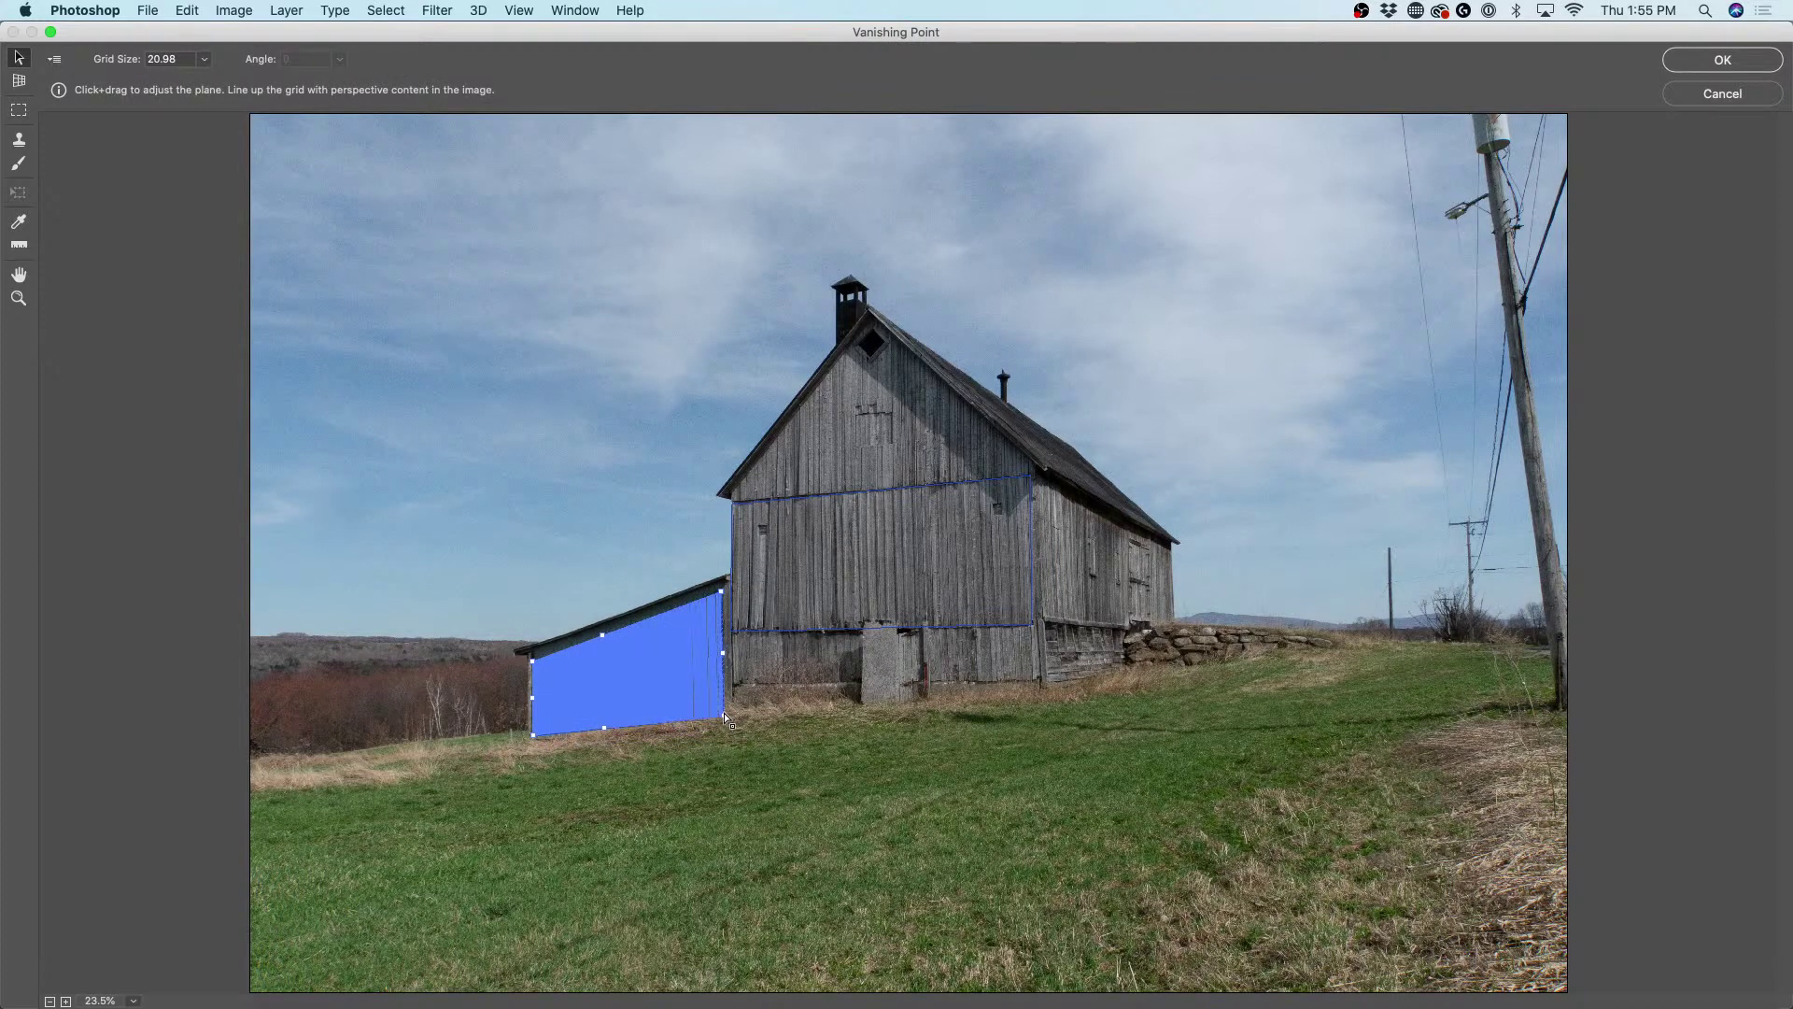
left_click_drag(721, 591, 730, 663)
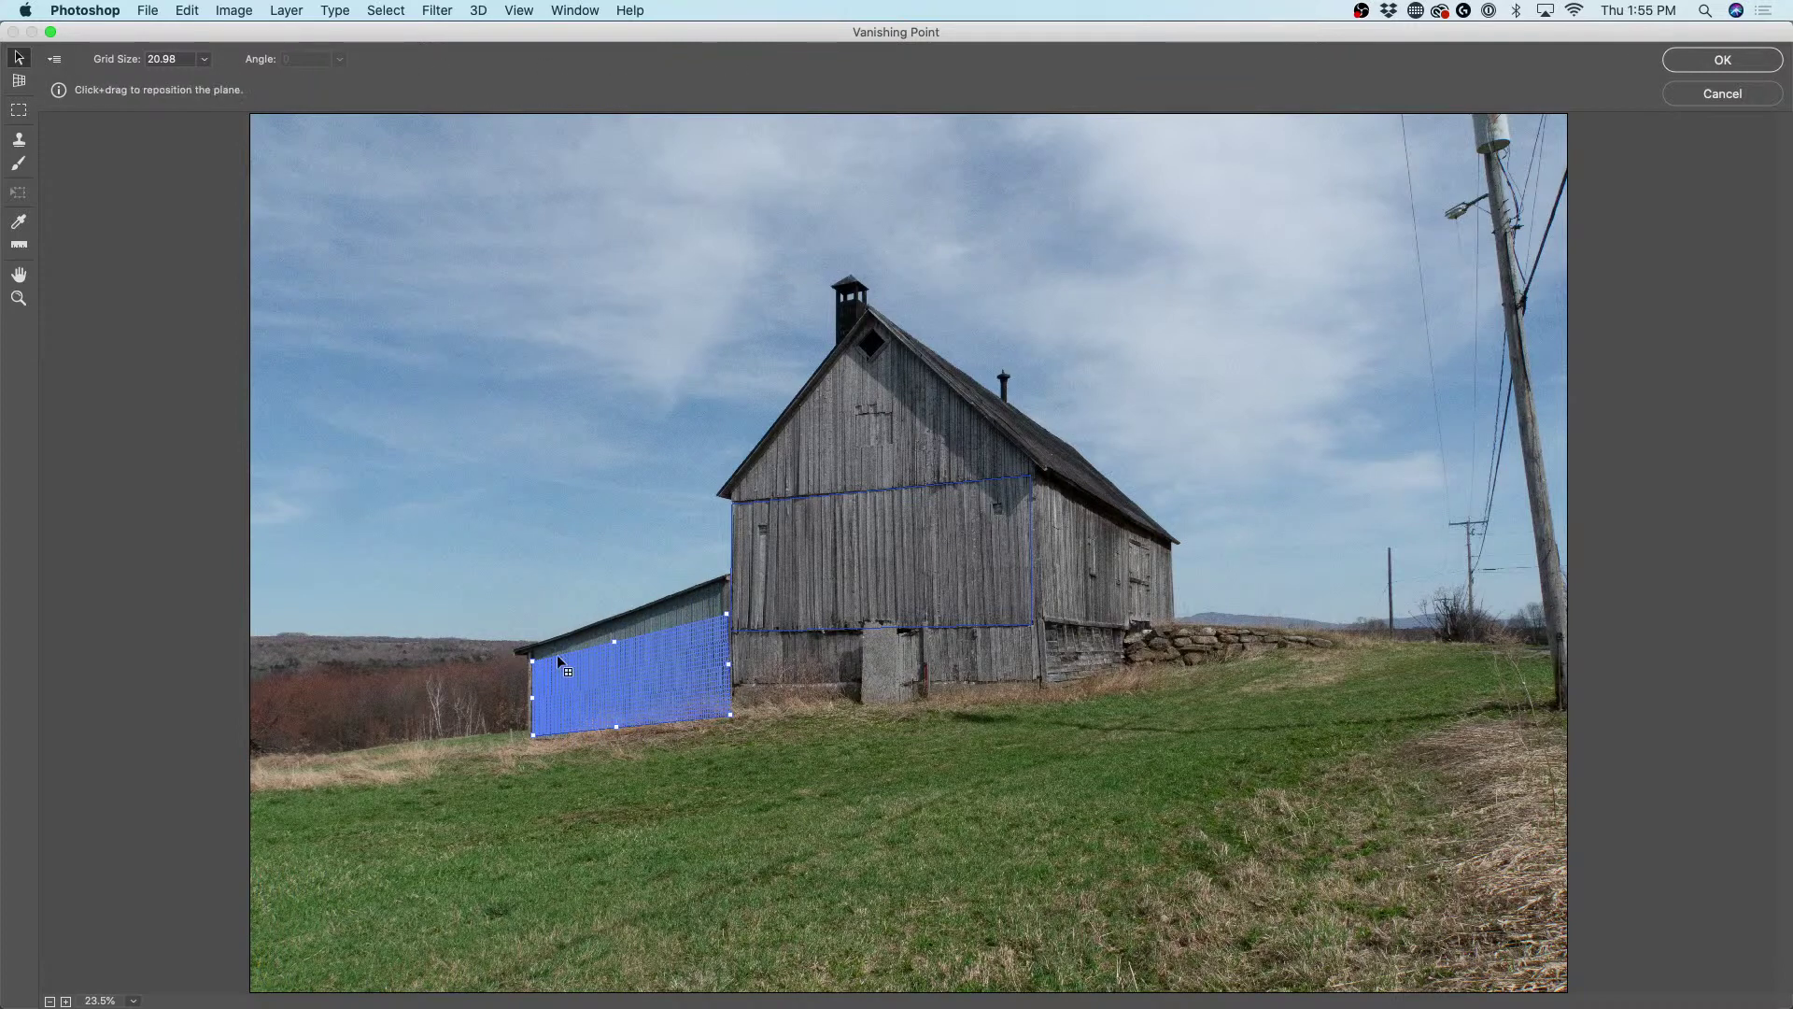
mouse_move(730, 617)
left_mouse_down()
mouse_move(710, 693)
mouse_move(726, 649)
left_mouse_up()
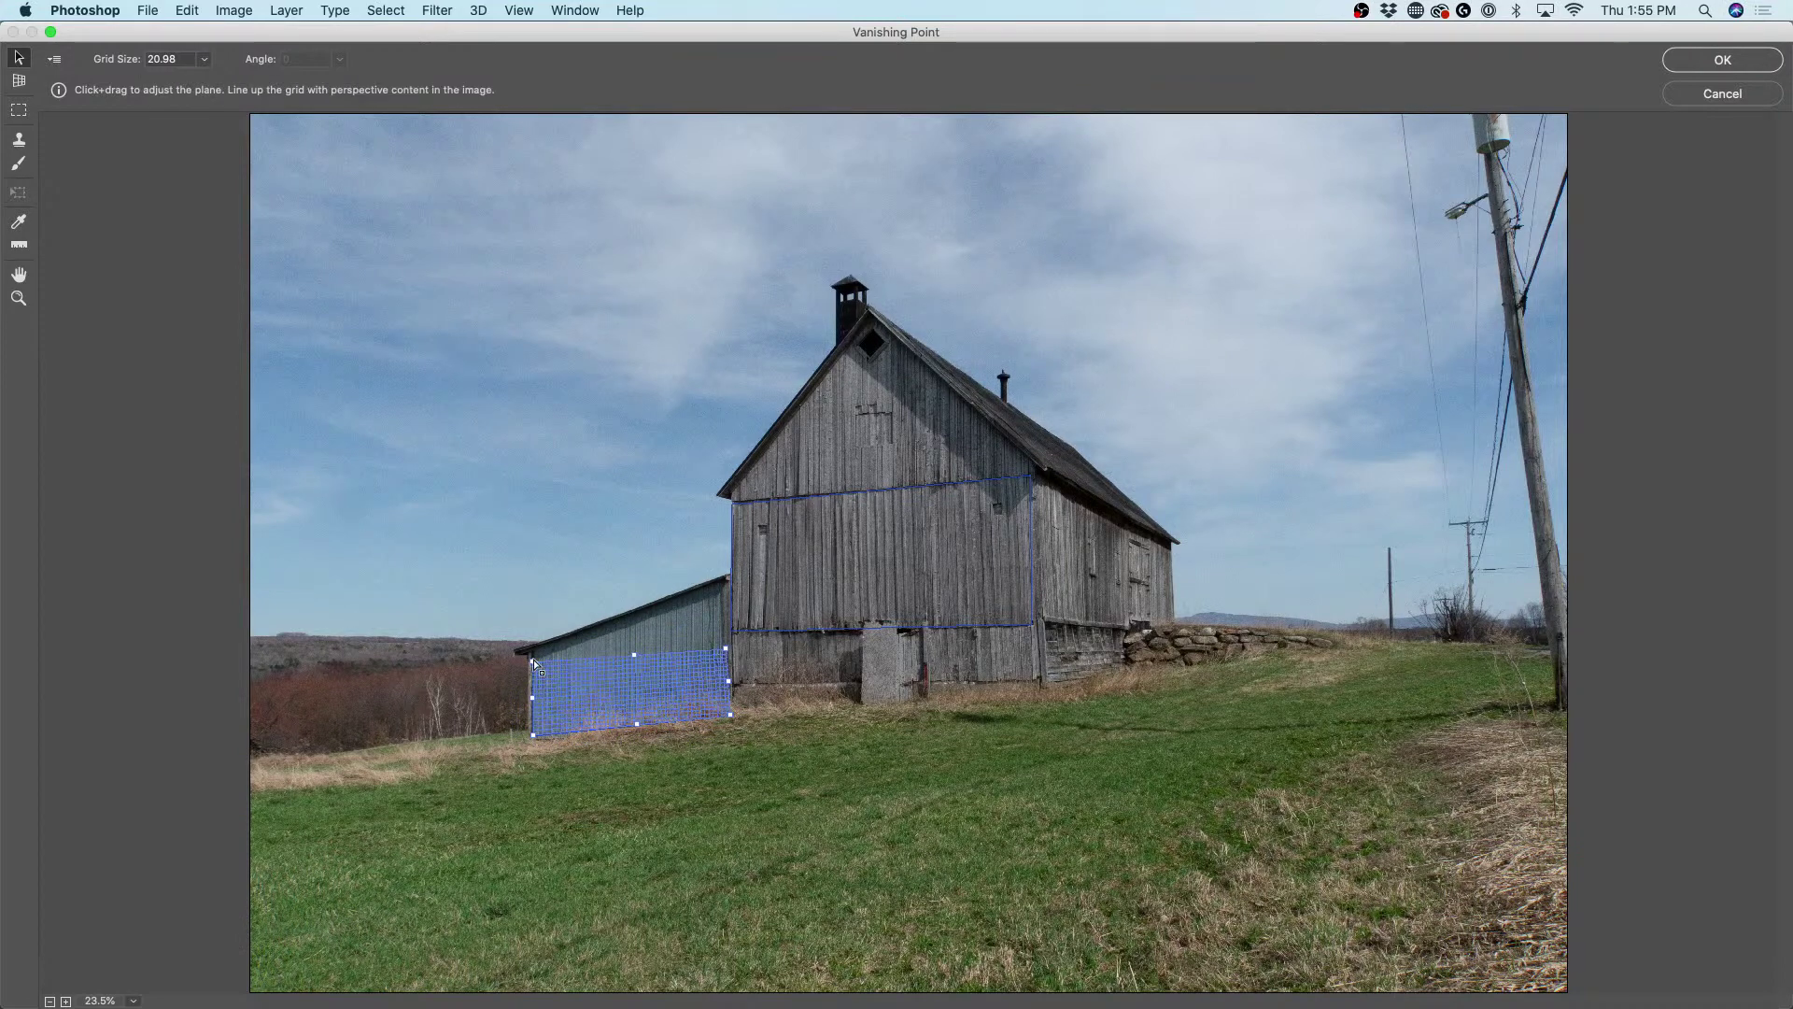
left_click_drag(534, 659, 533, 653)
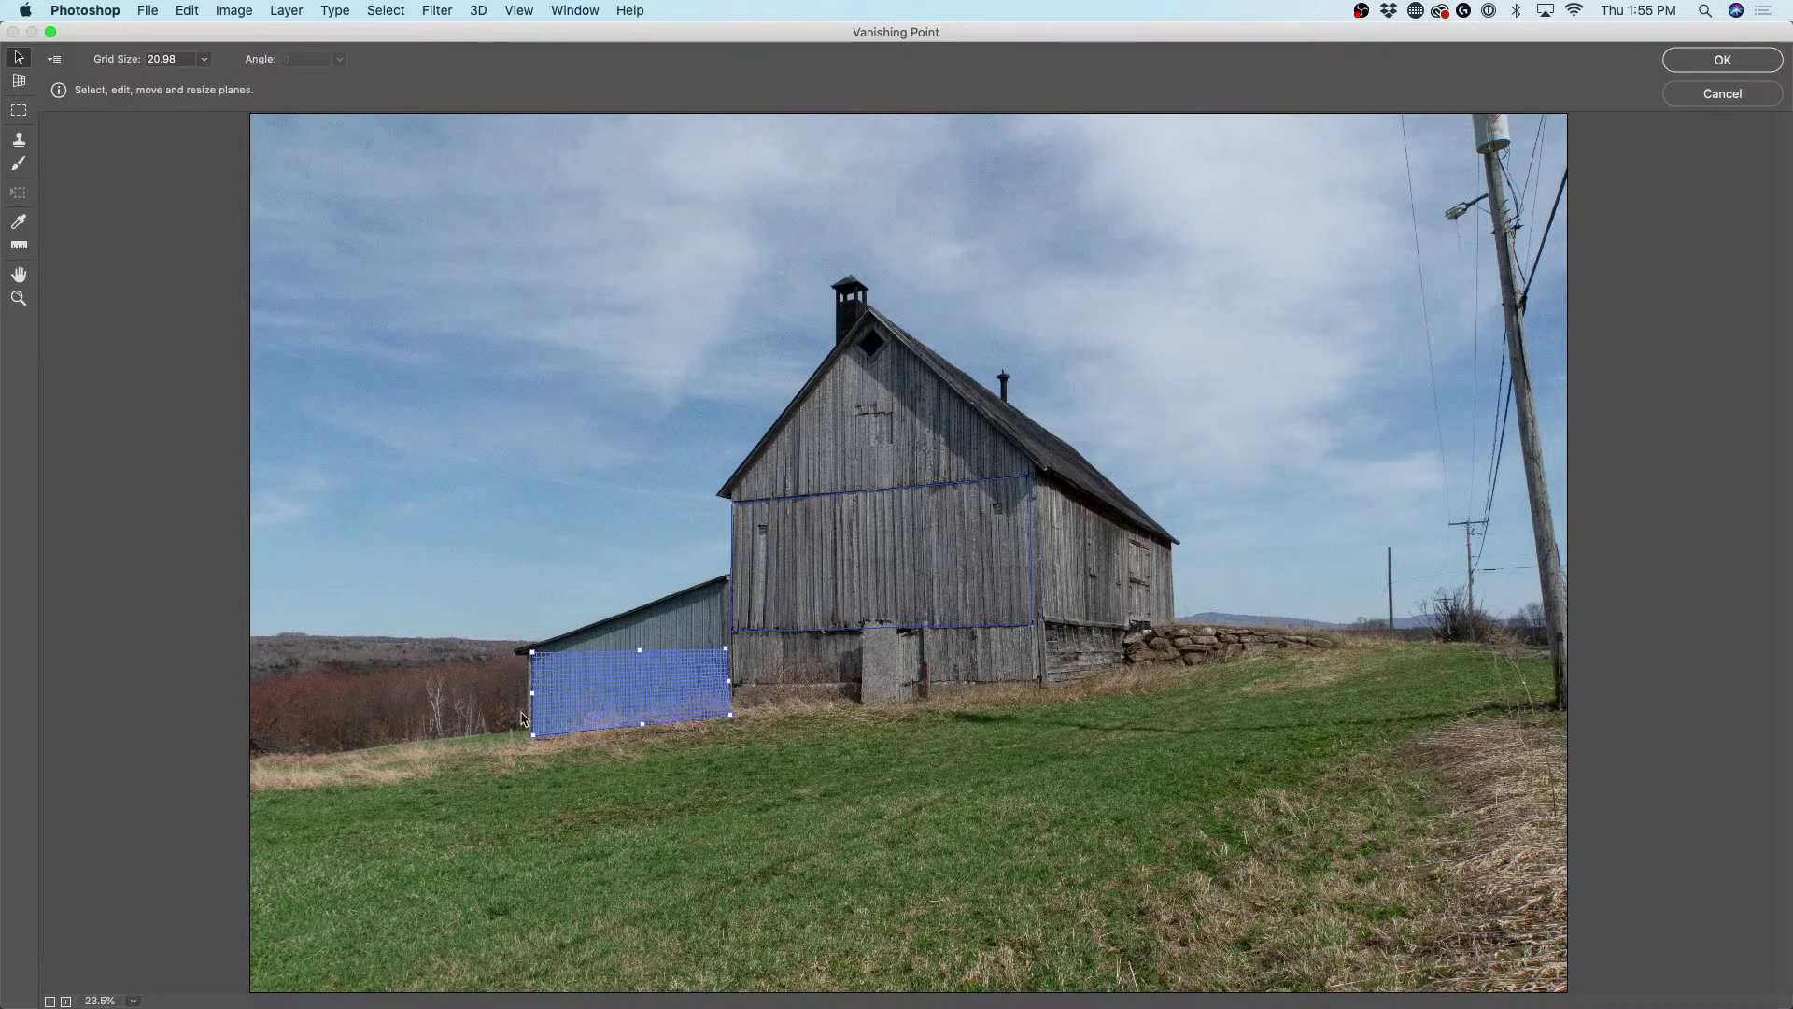
left_click_drag(733, 719, 734, 742)
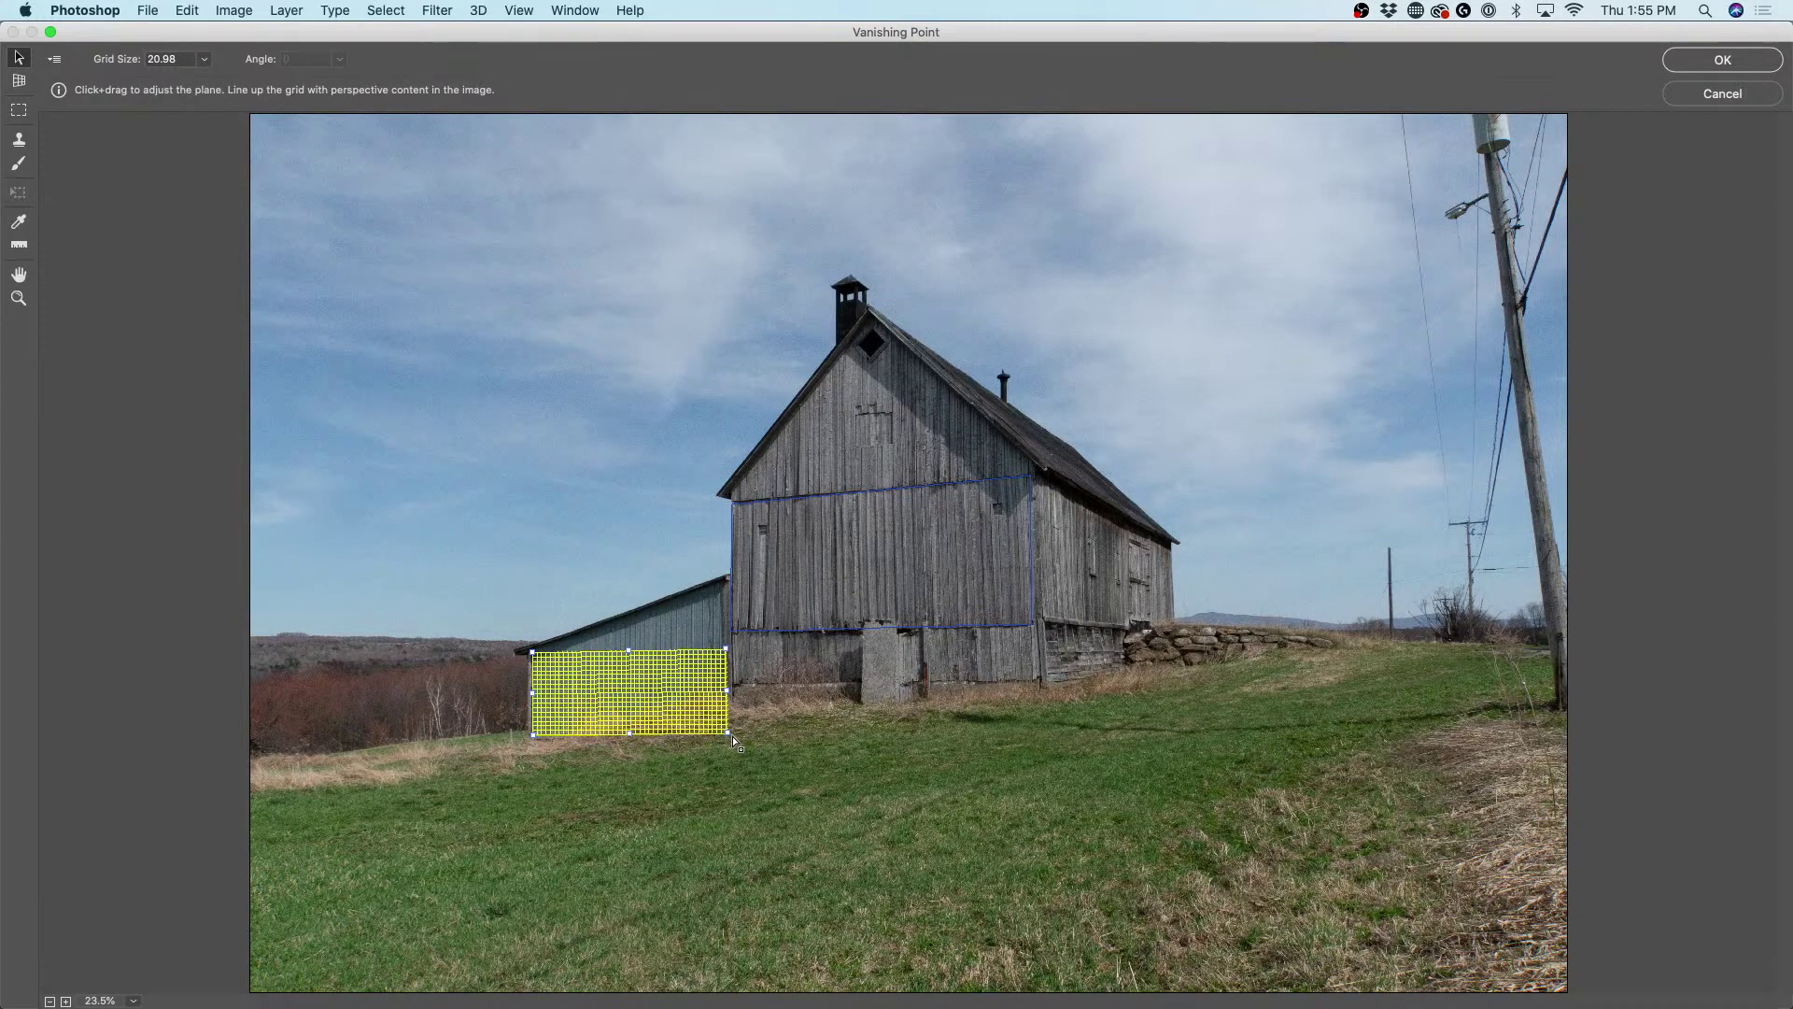
left_click_drag(632, 645, 628, 559)
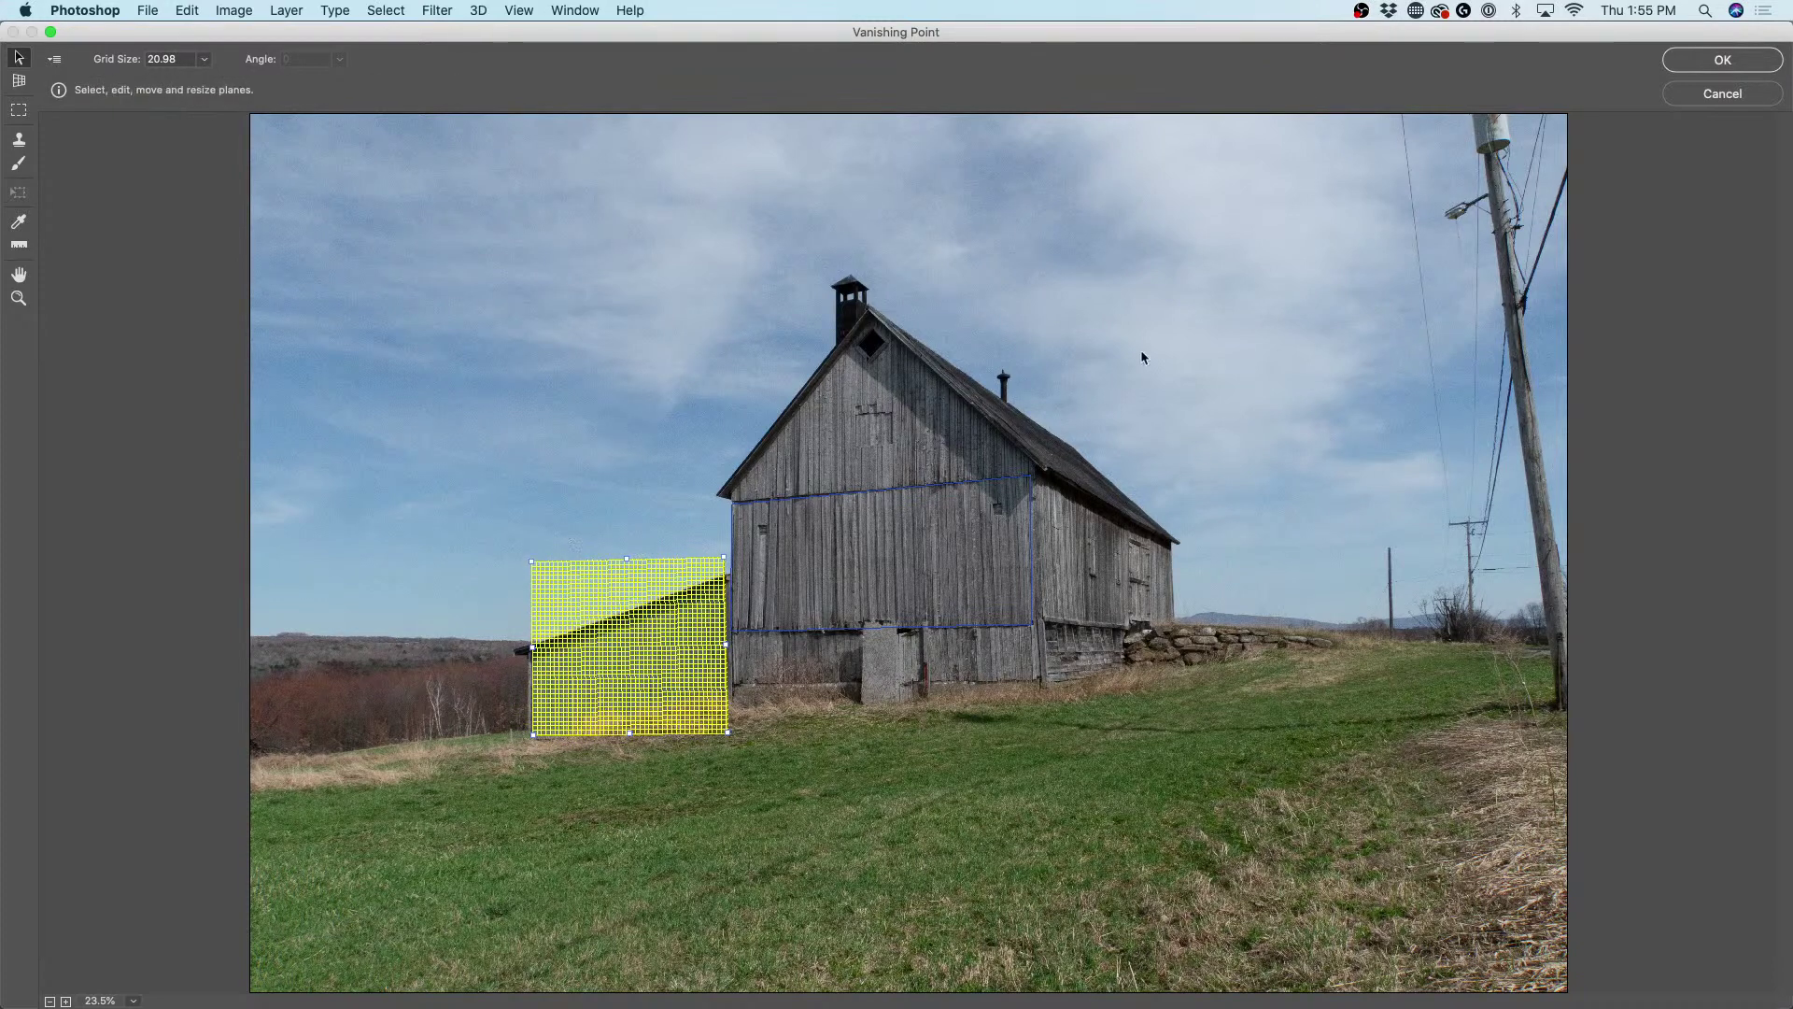
- Paste the copied door into the Vanishing Point view, try Heal set to On, and return Heal to Off
left_click(1166, 360)
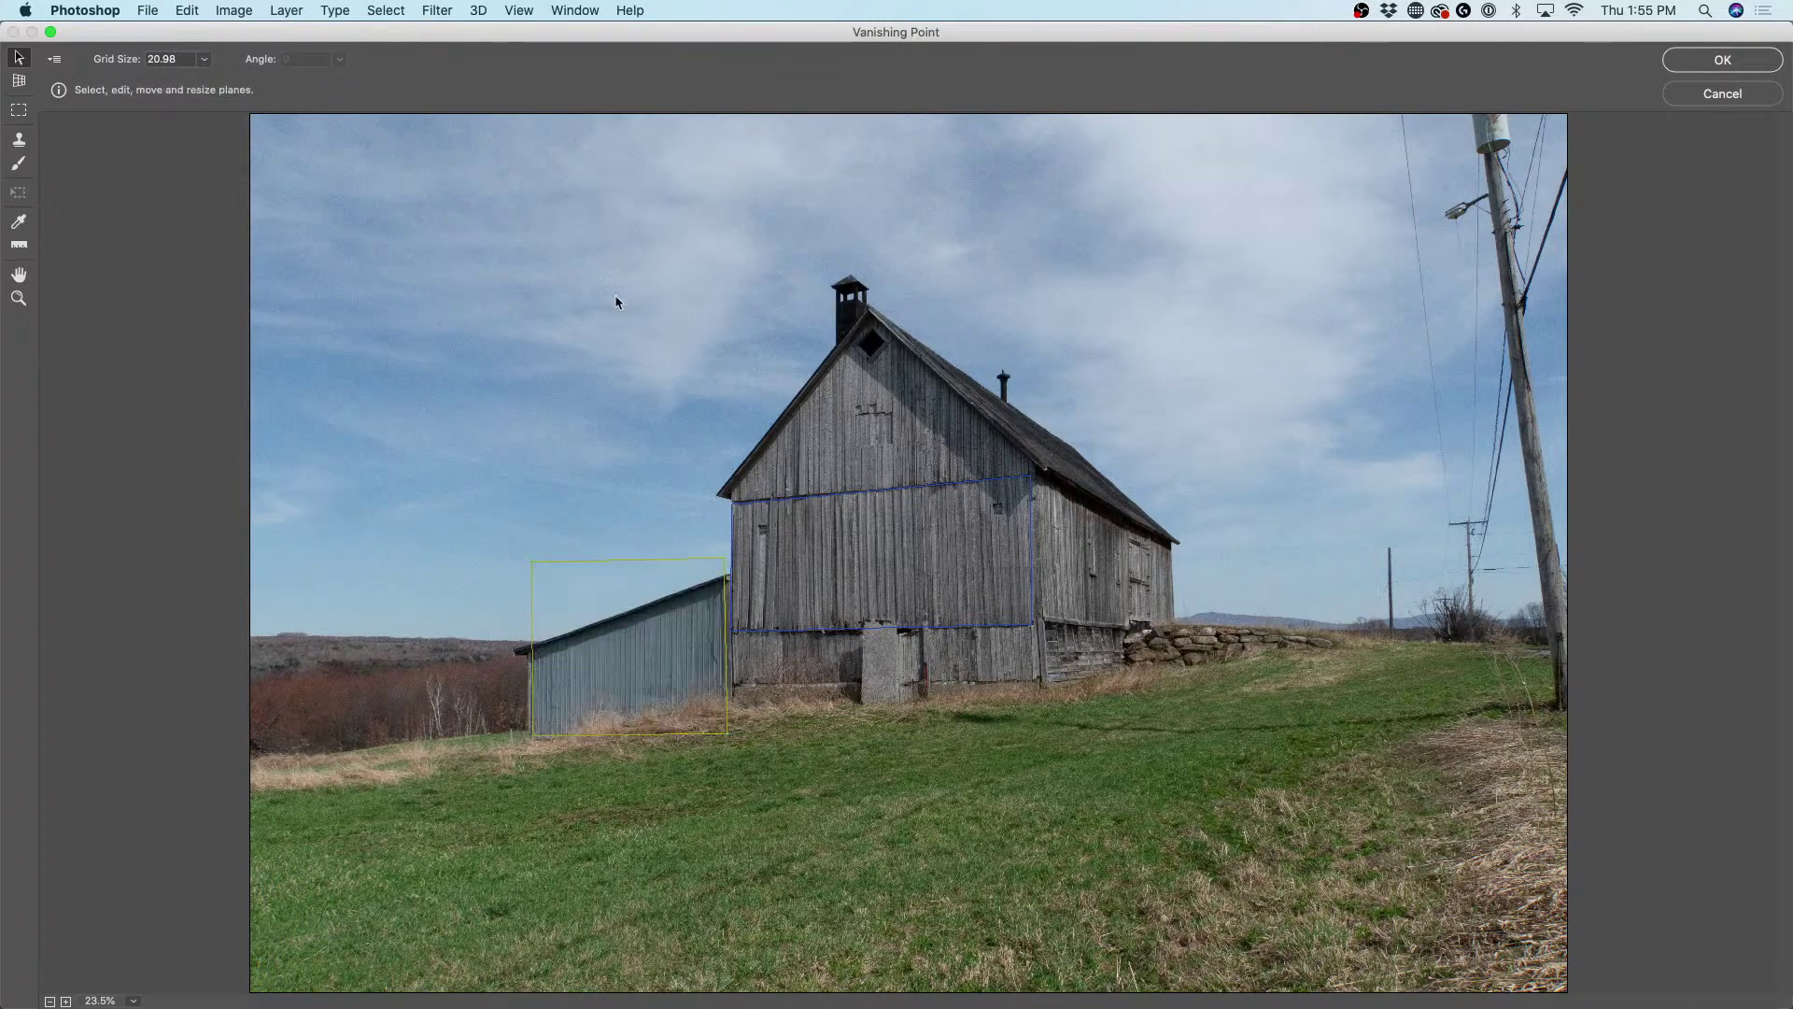
left_click(893, 572)
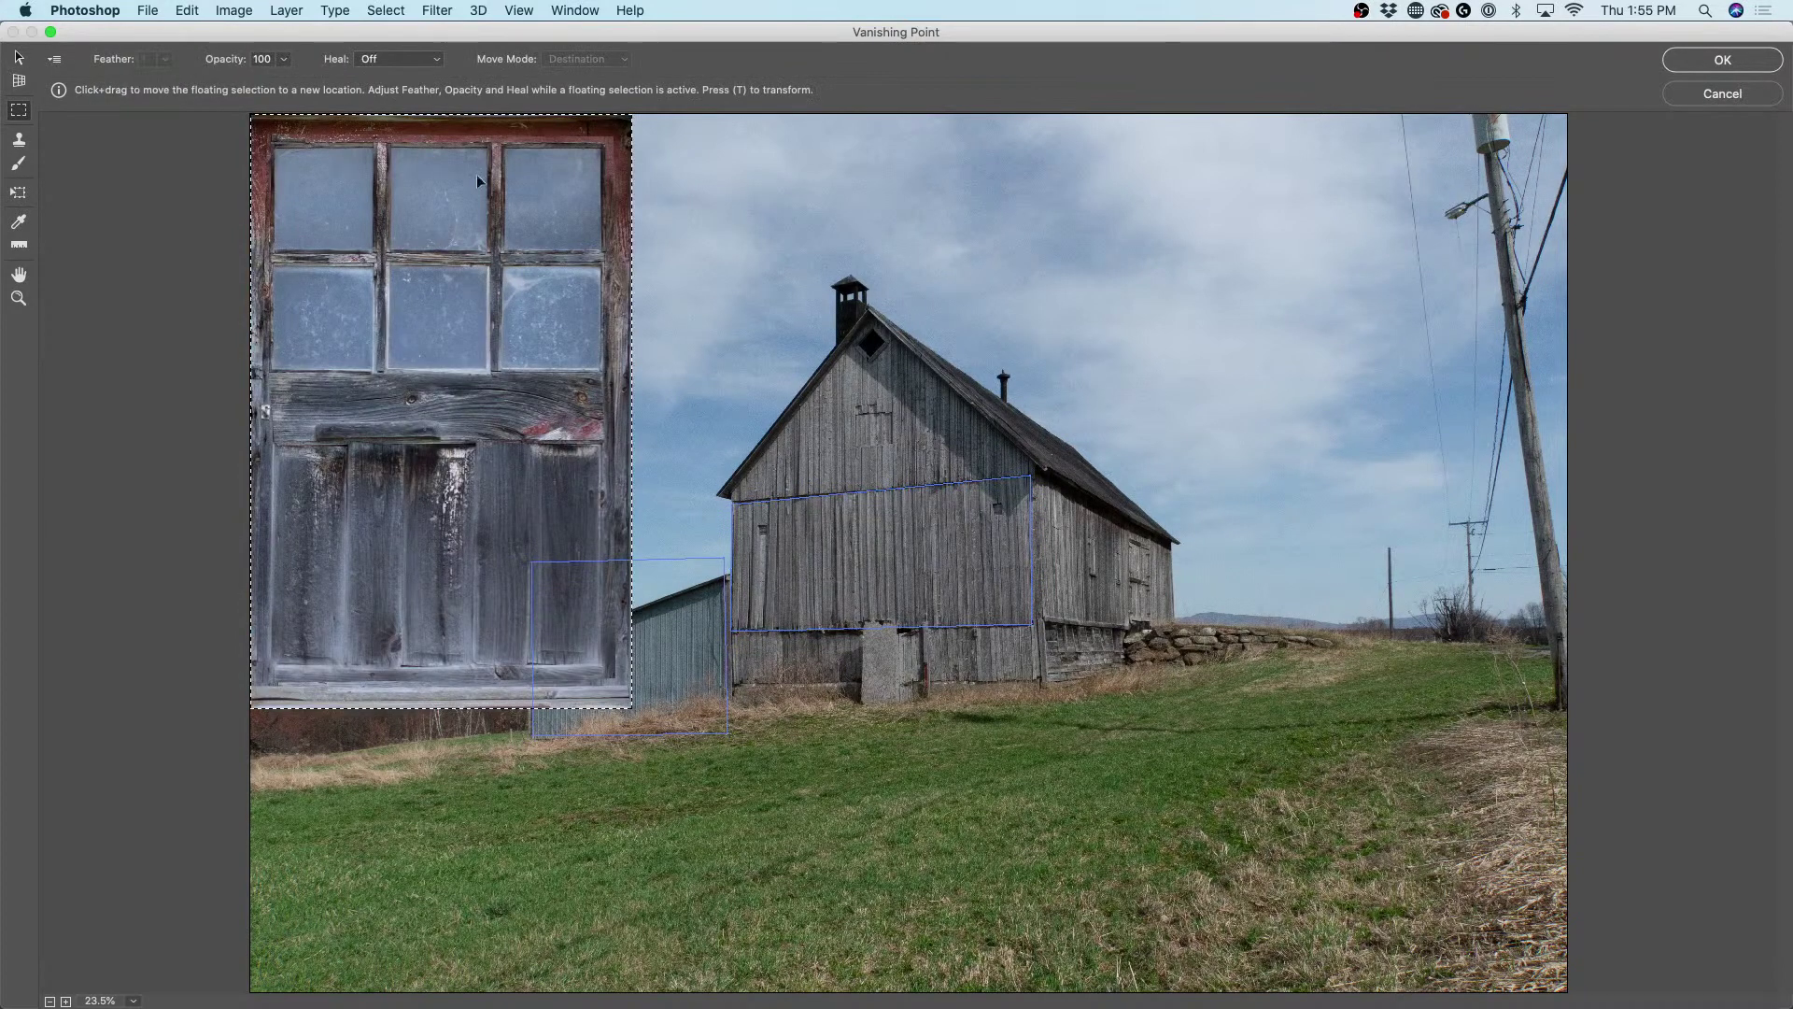
left_click(385, 62)
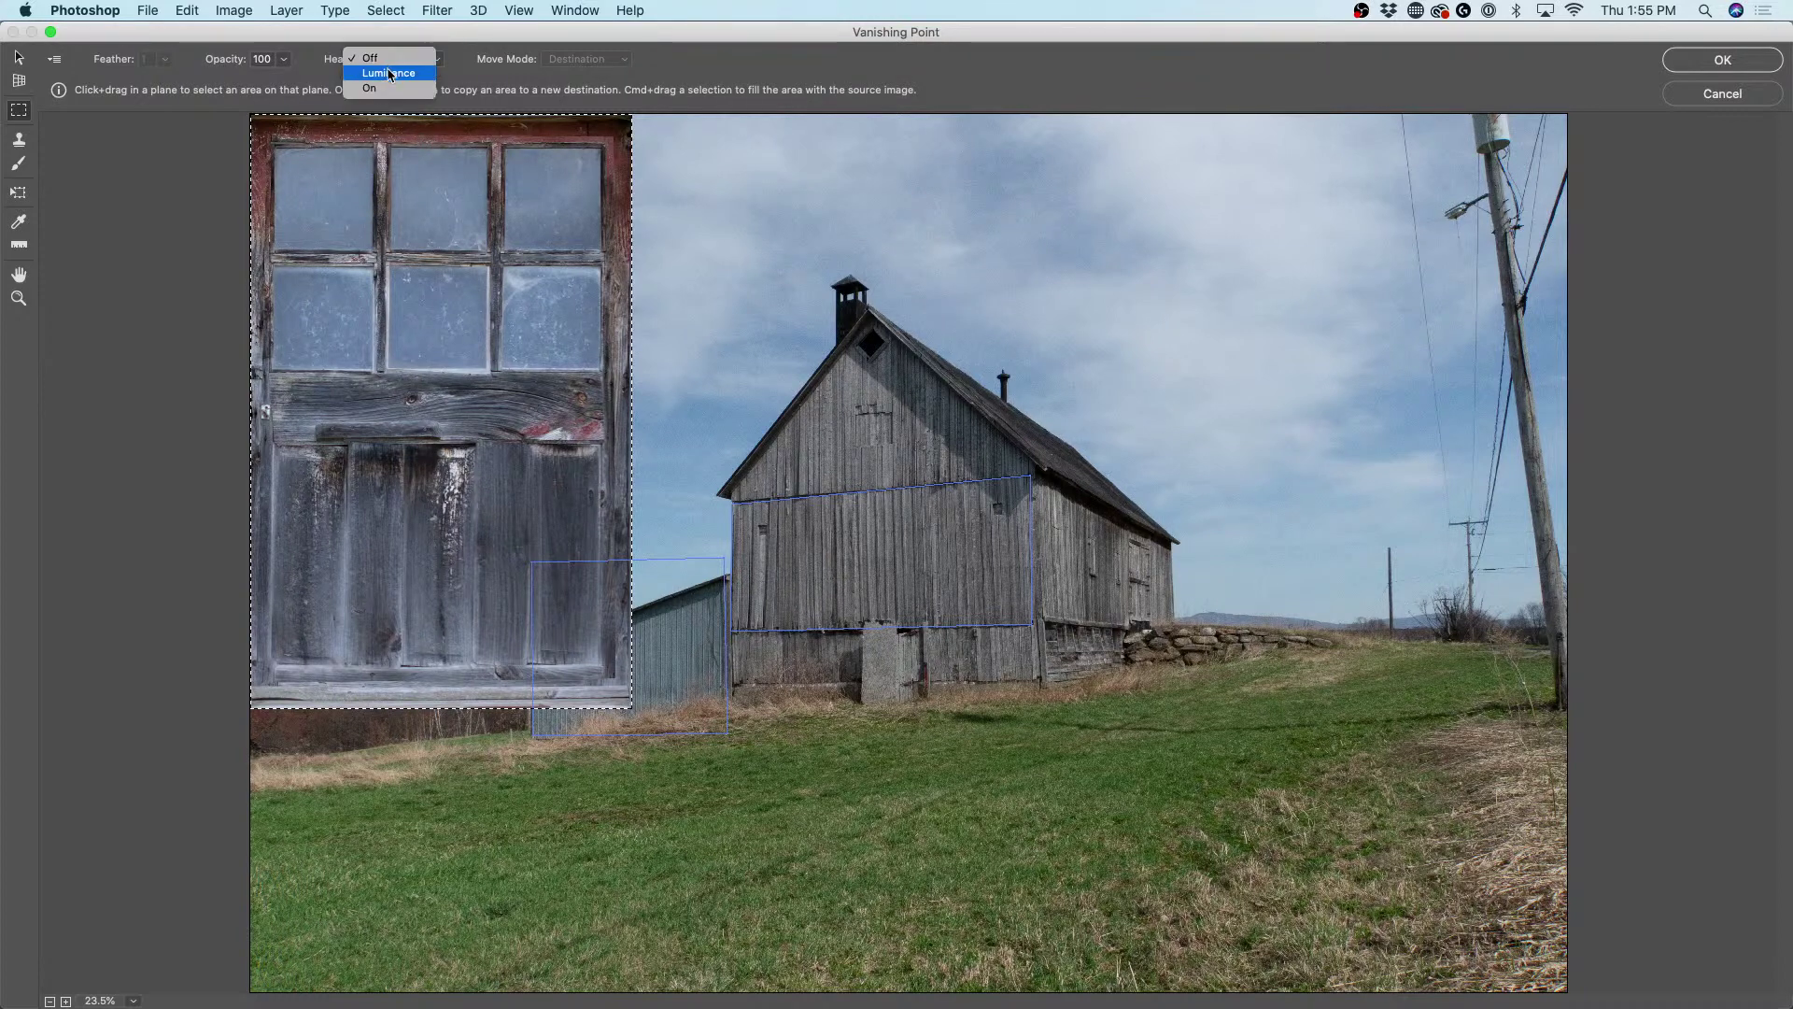
key("Escape")
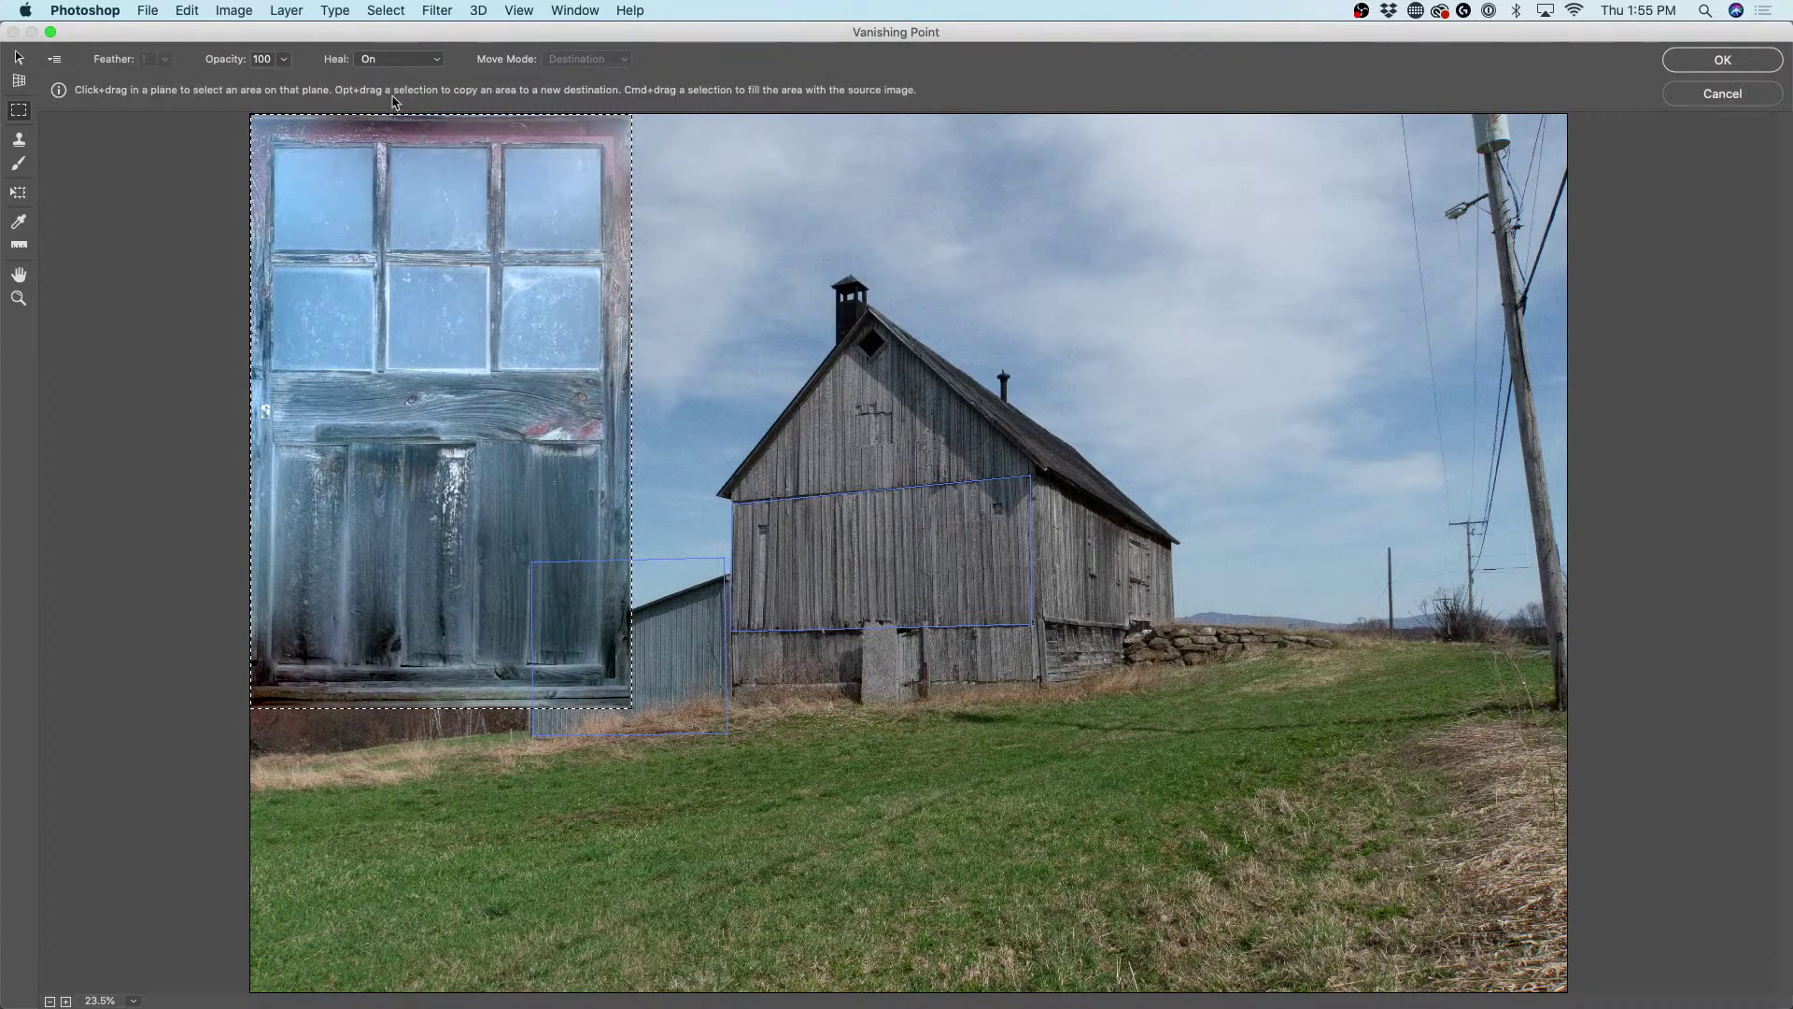
left_click(394, 58)
left_click(395, 28)
- Move the pasted door onto the barn's front wall plane and scale it down to fit between the two board seams, near the shed side
left_click_drag(525, 246, 874, 687)
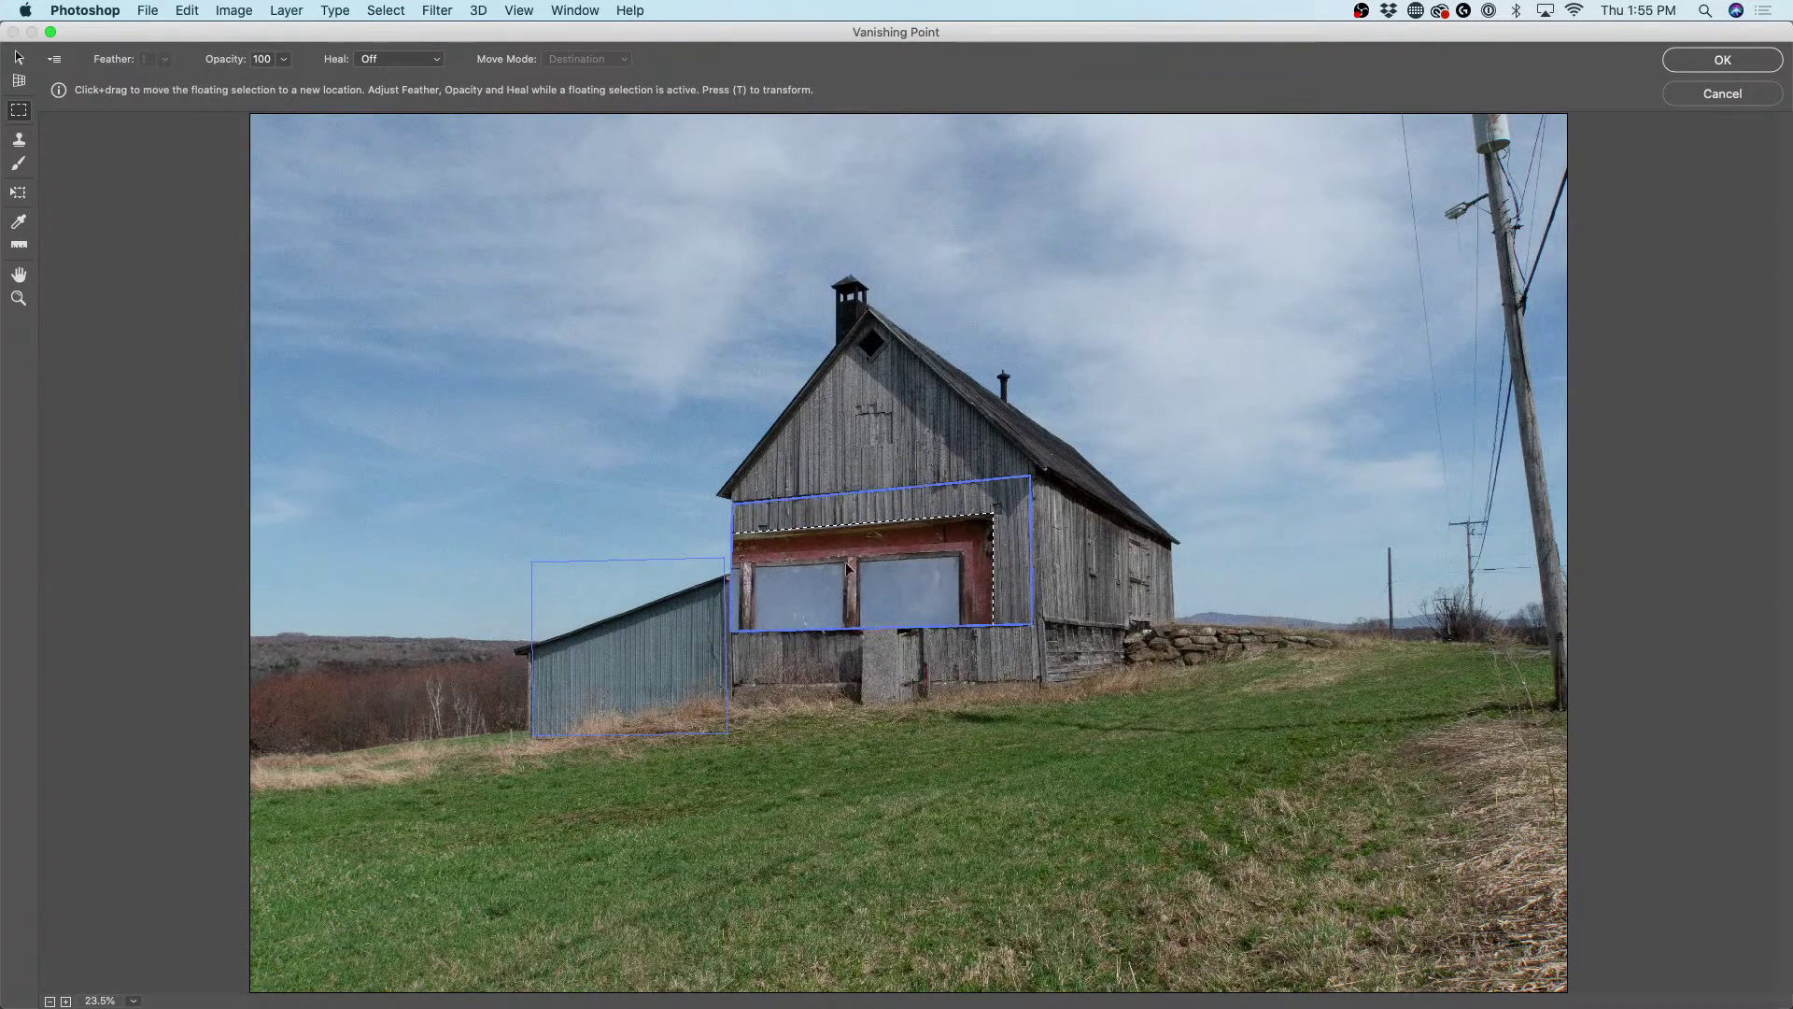
left_click(18, 194)
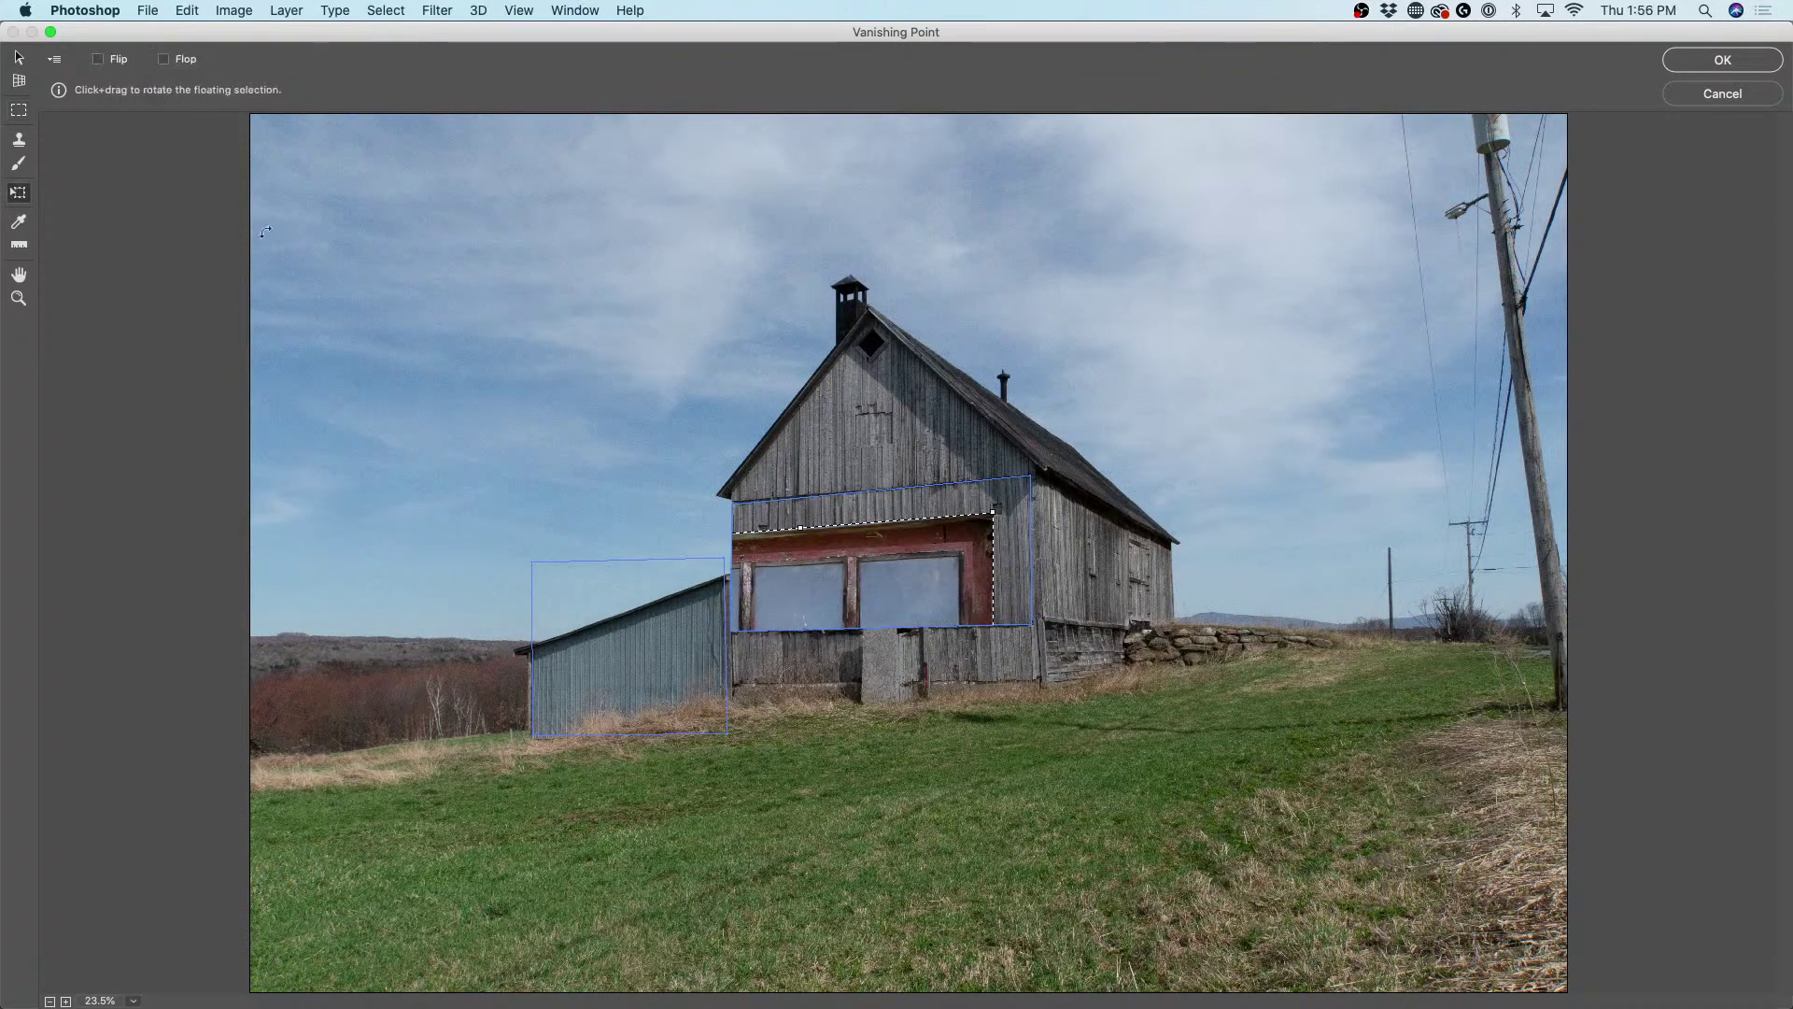
left_click_drag(994, 511, 928, 603)
left_click_drag(936, 532, 850, 508)
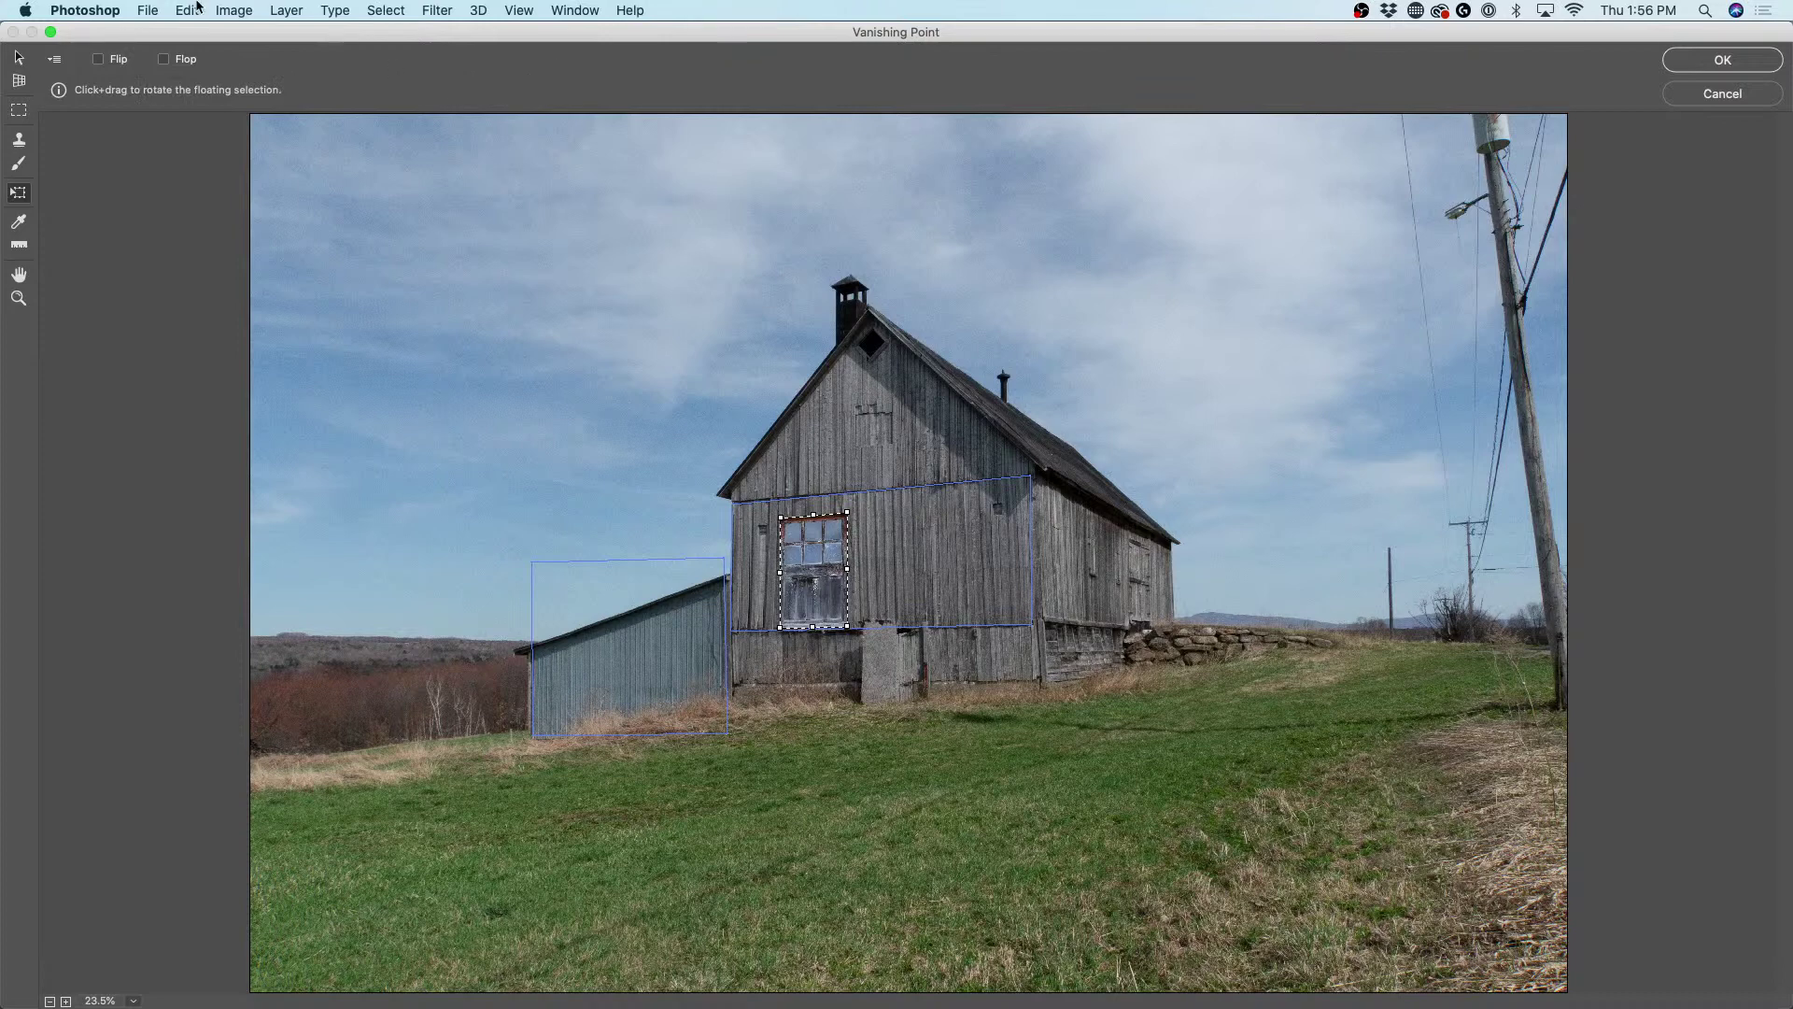
- Try the Flip and Flop options on the placed door and turn both off again
left_click(56, 60)
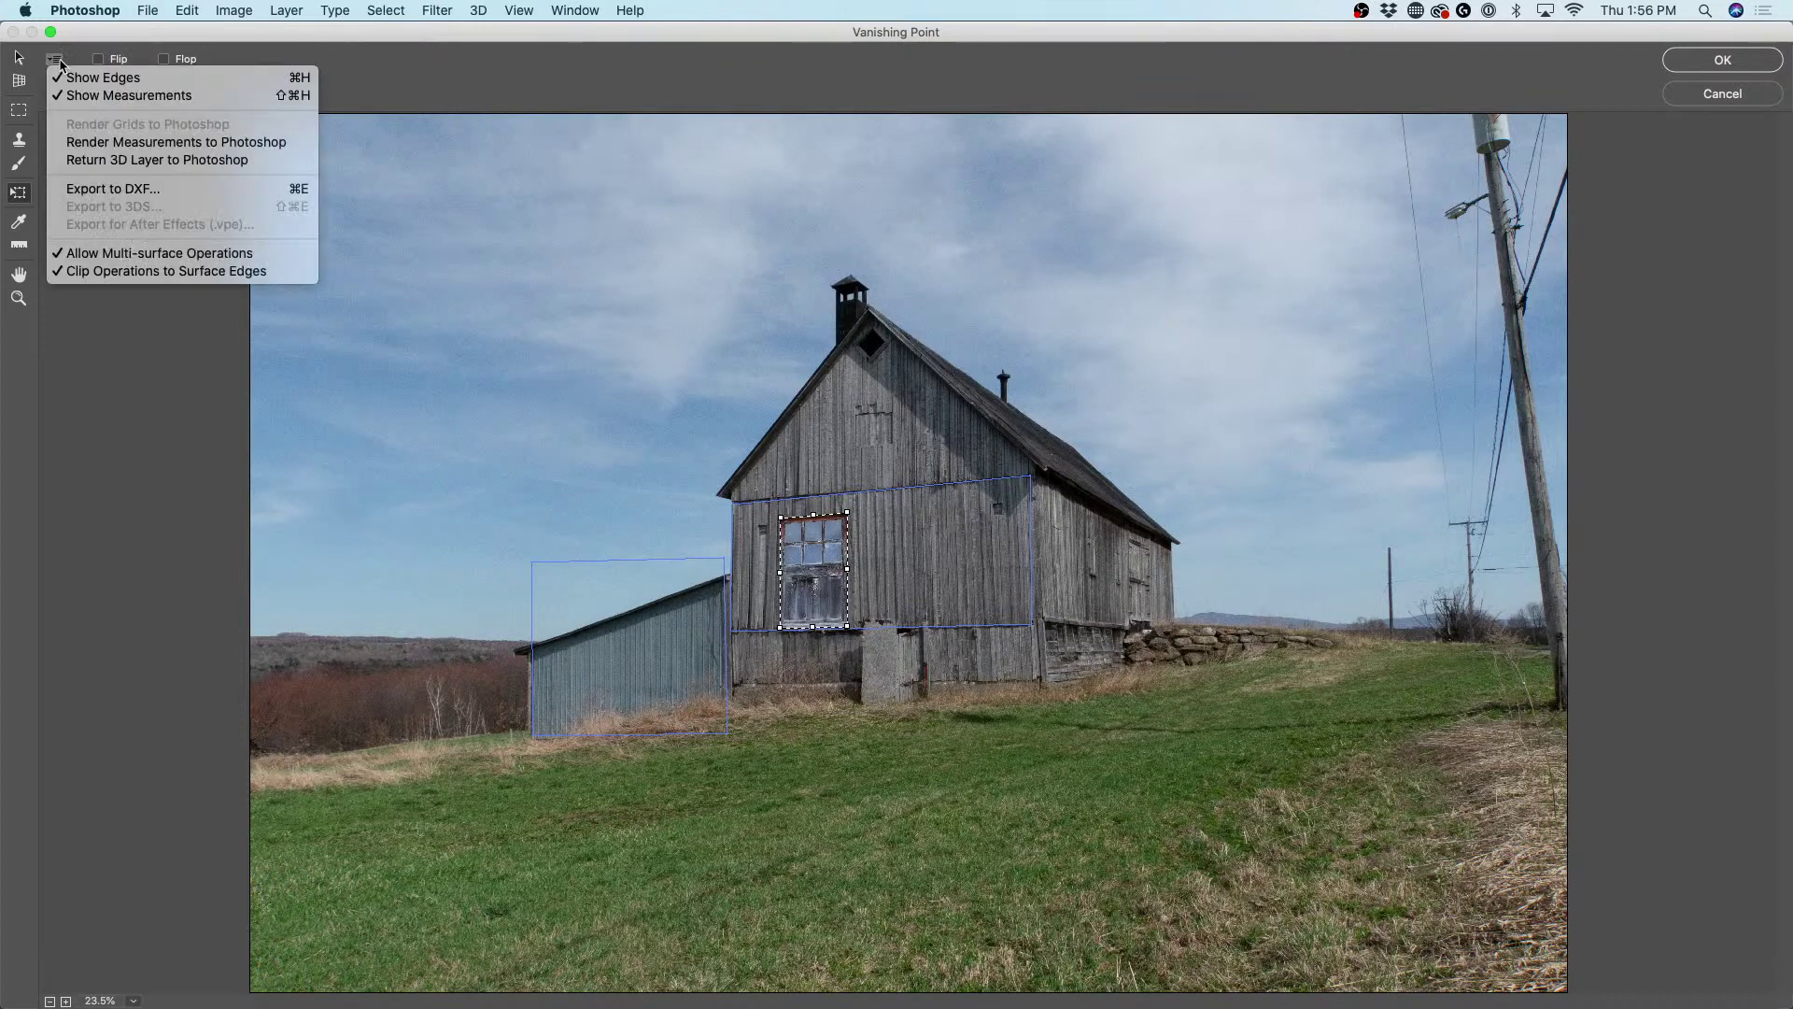
left_click(99, 60)
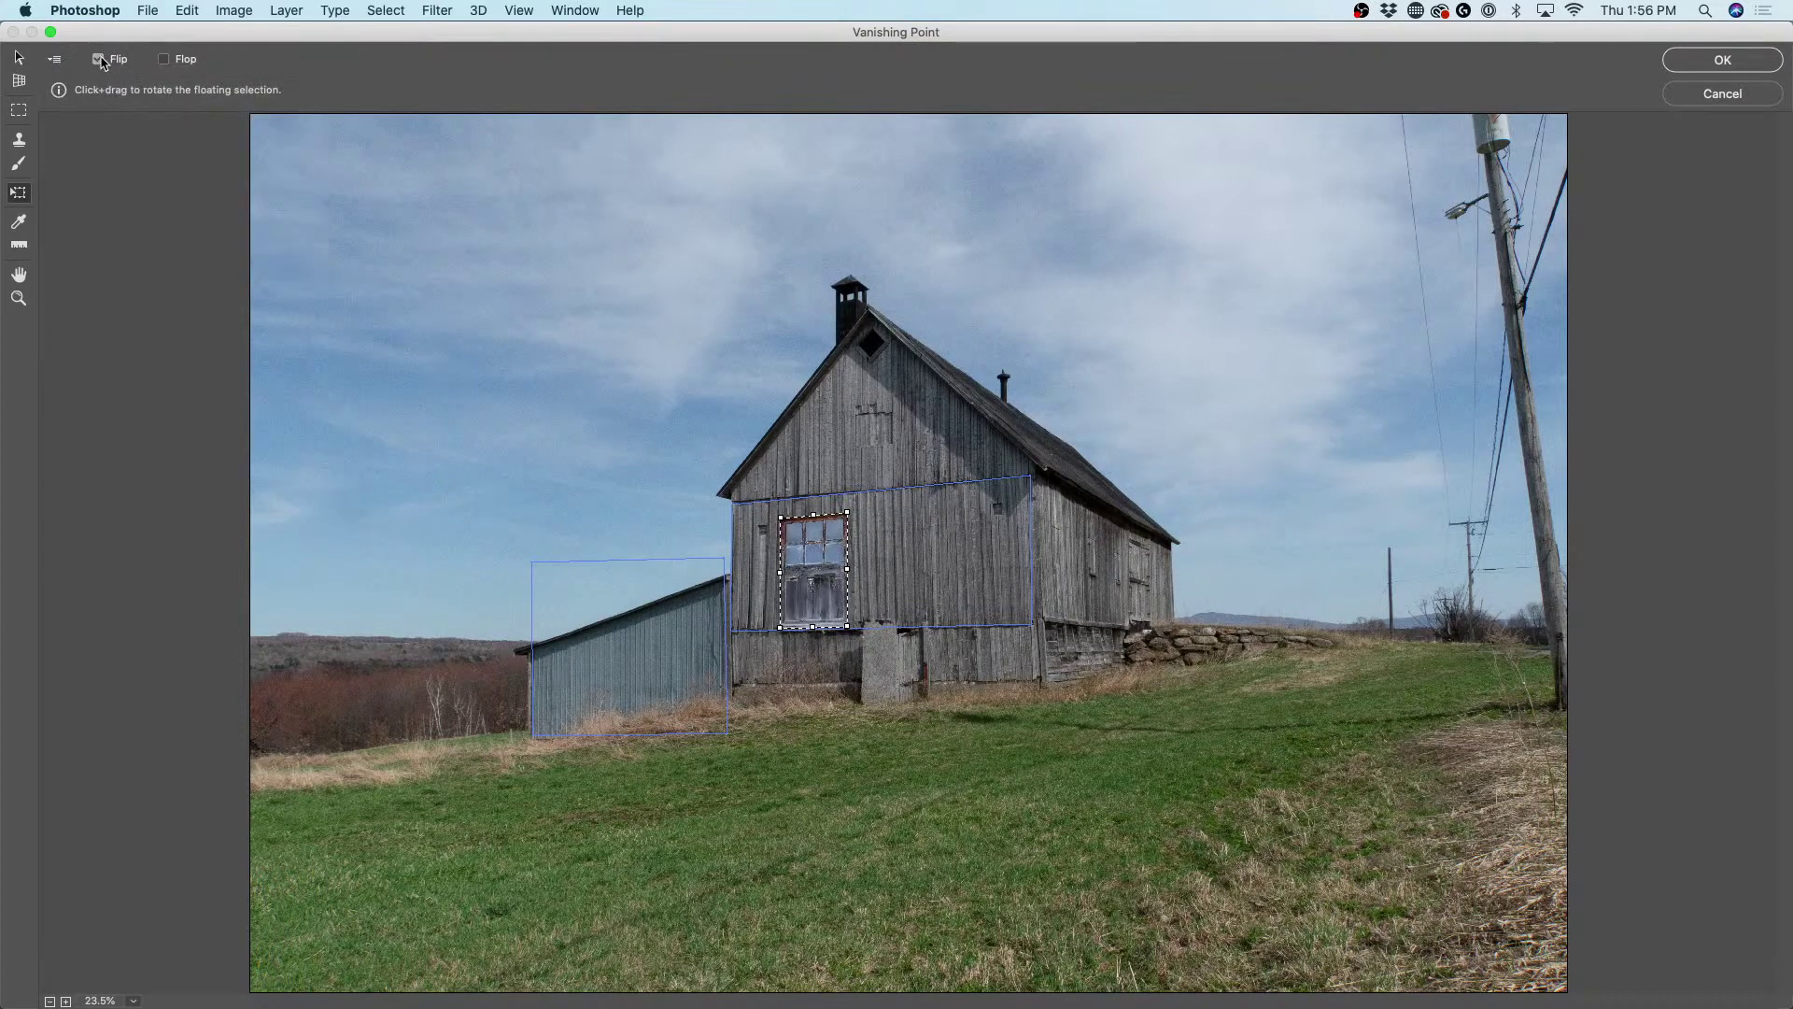
left_click(99, 60)
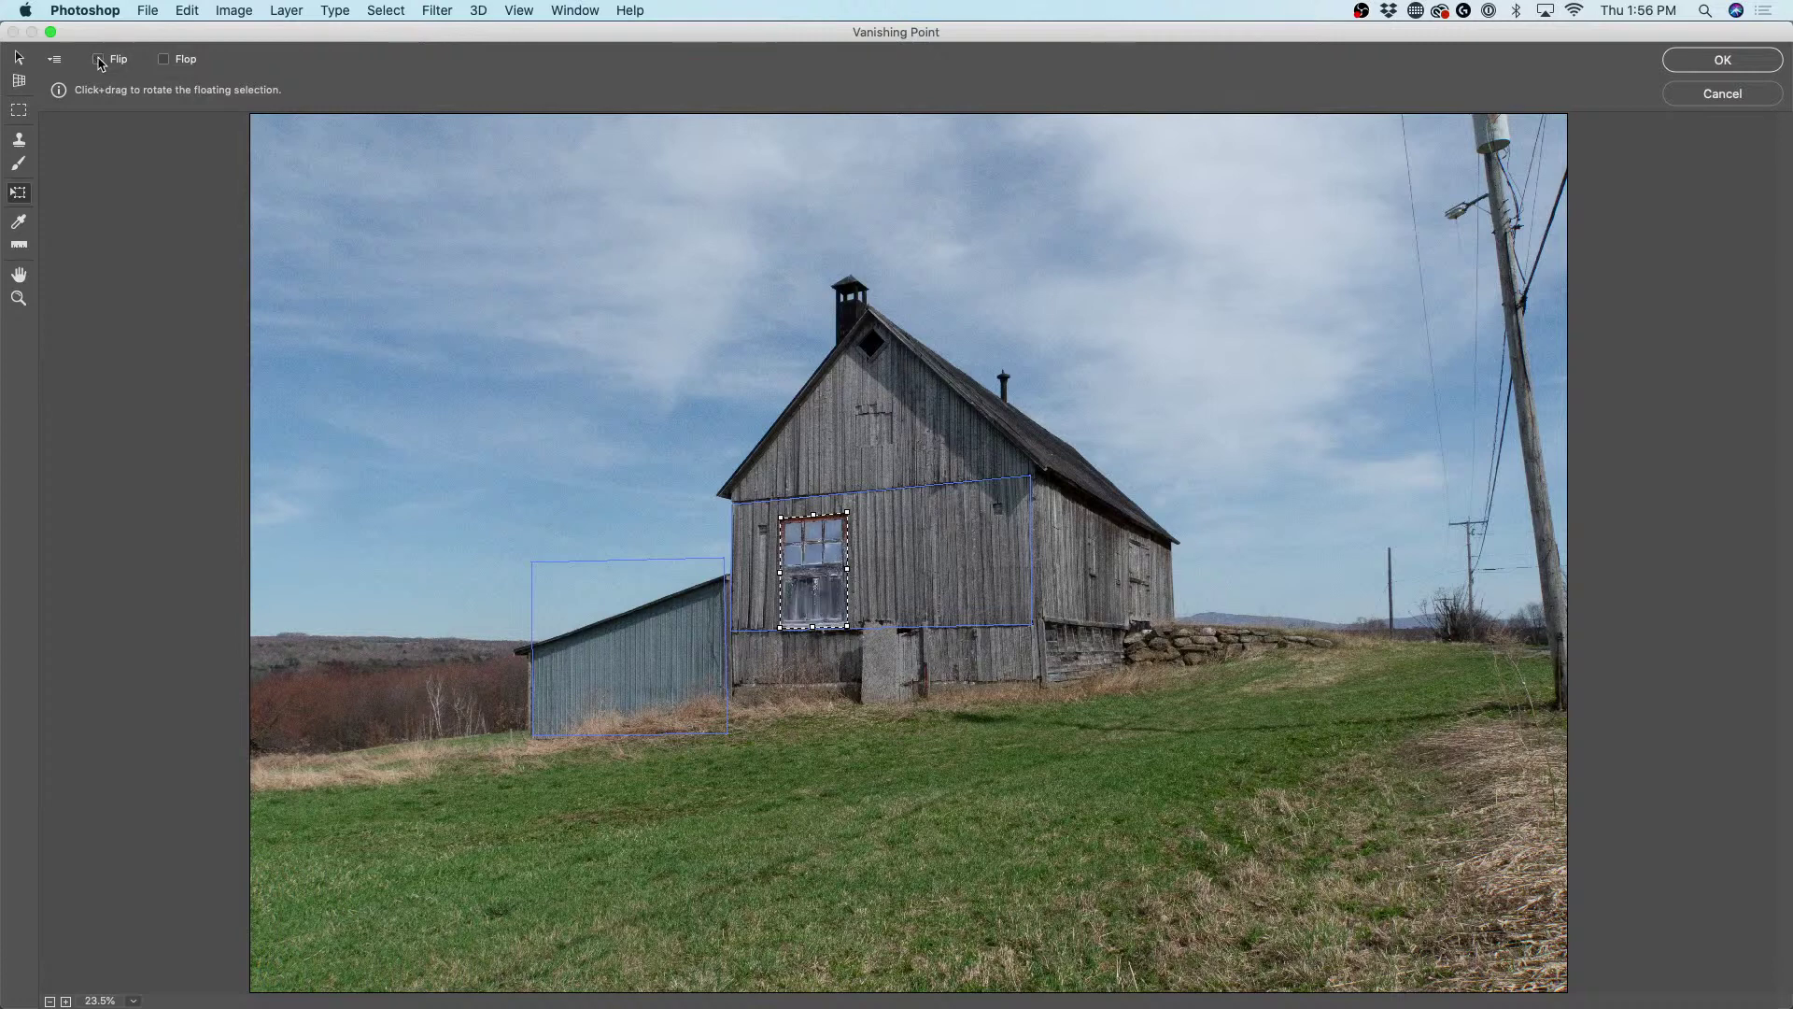
left_click(163, 58)
left_click(164, 59)
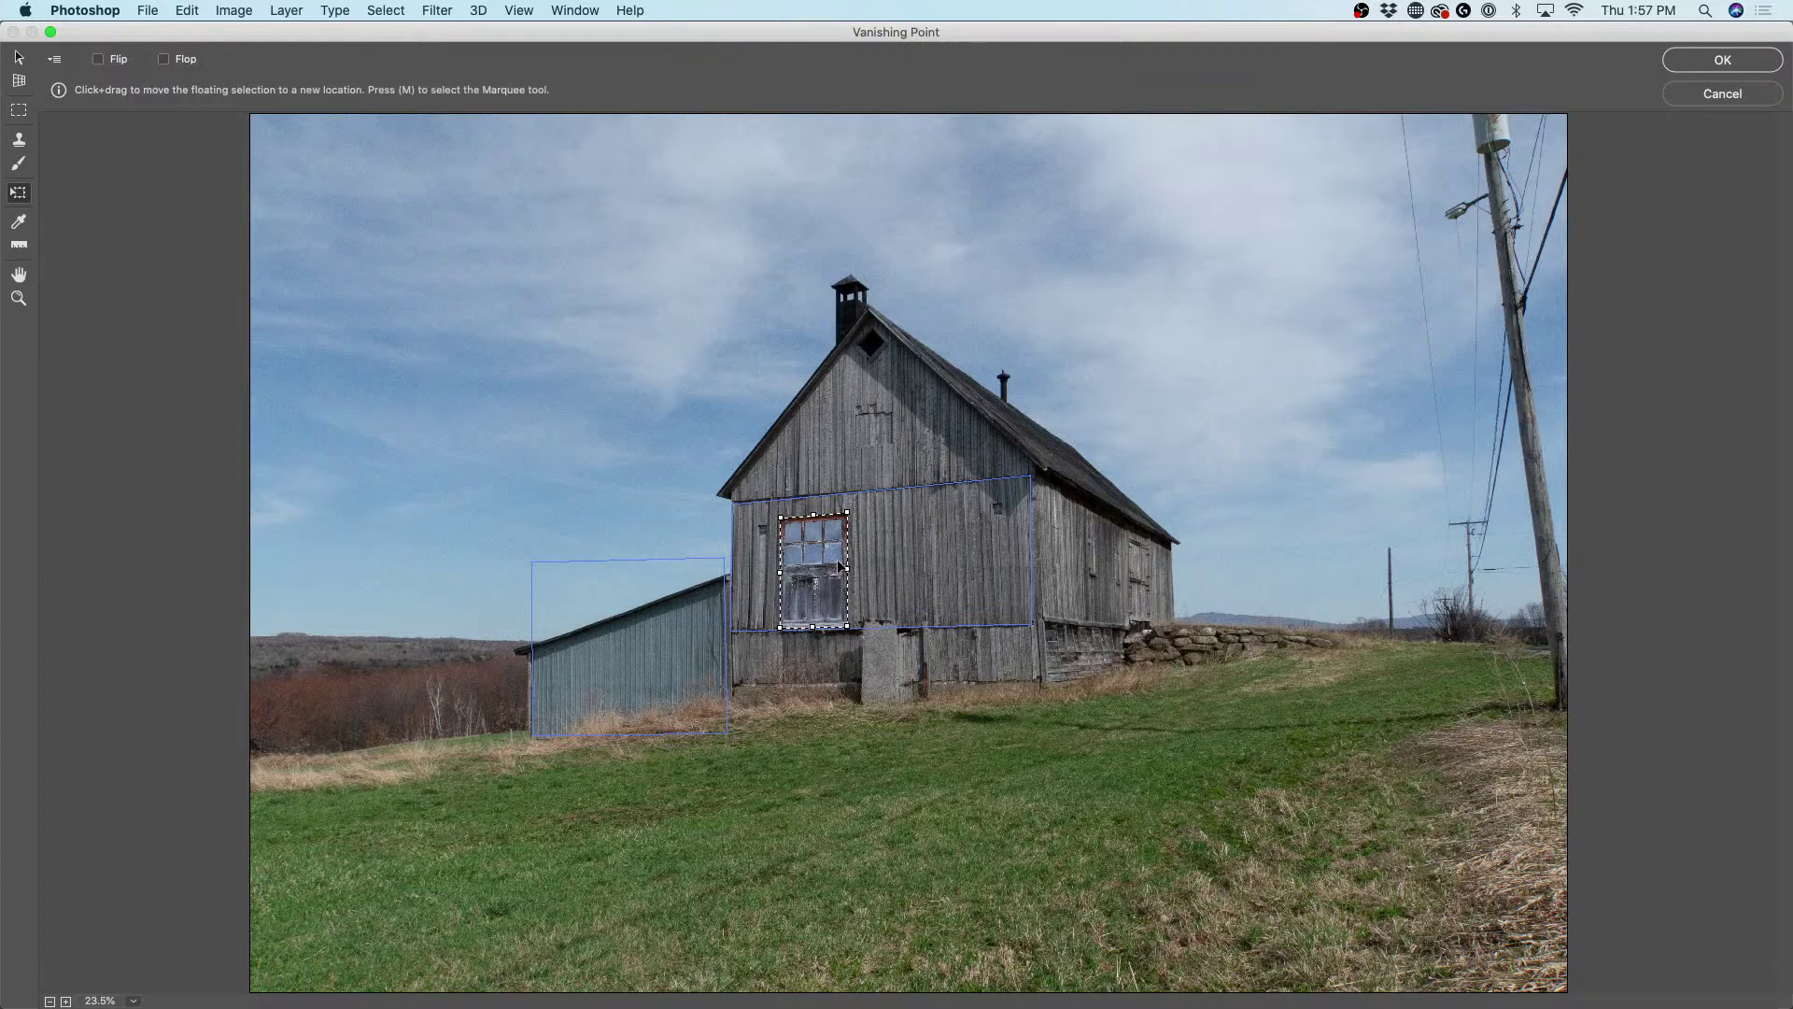
- Blend the placed door into the barn wall by trying Heal at Luminance and setting it to On
left_click(19, 58)
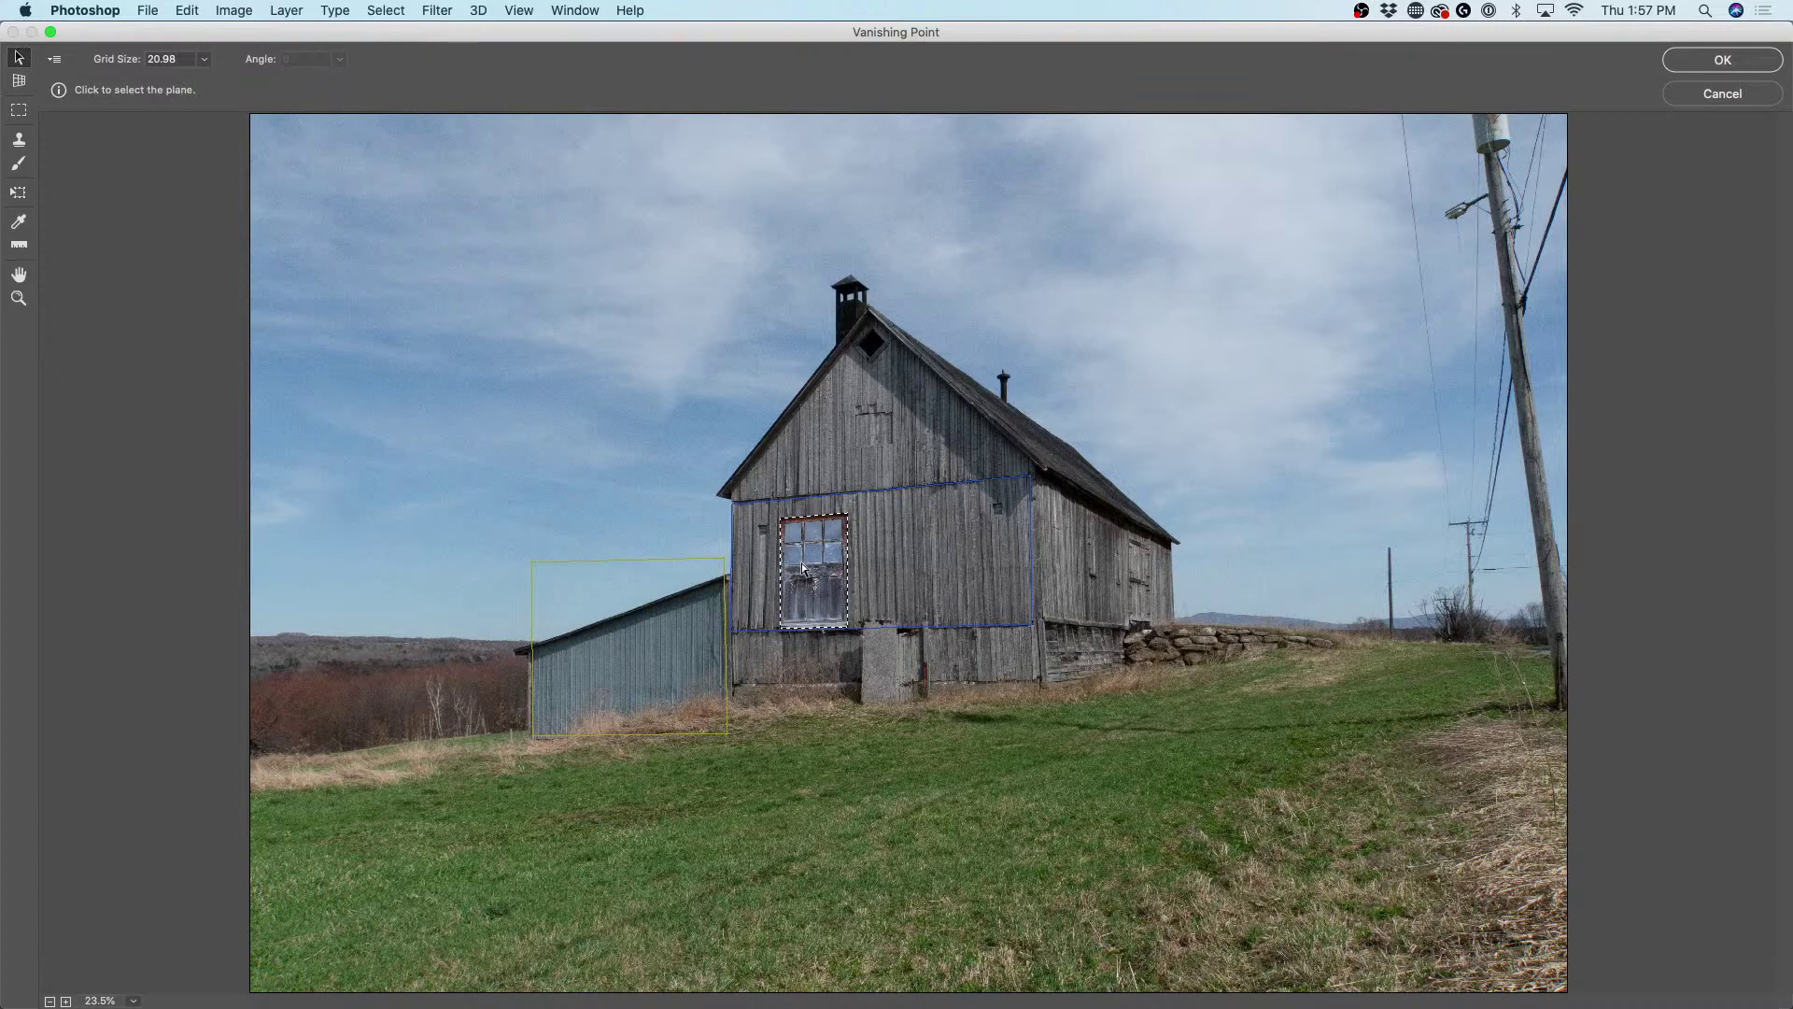
left_click(17, 83)
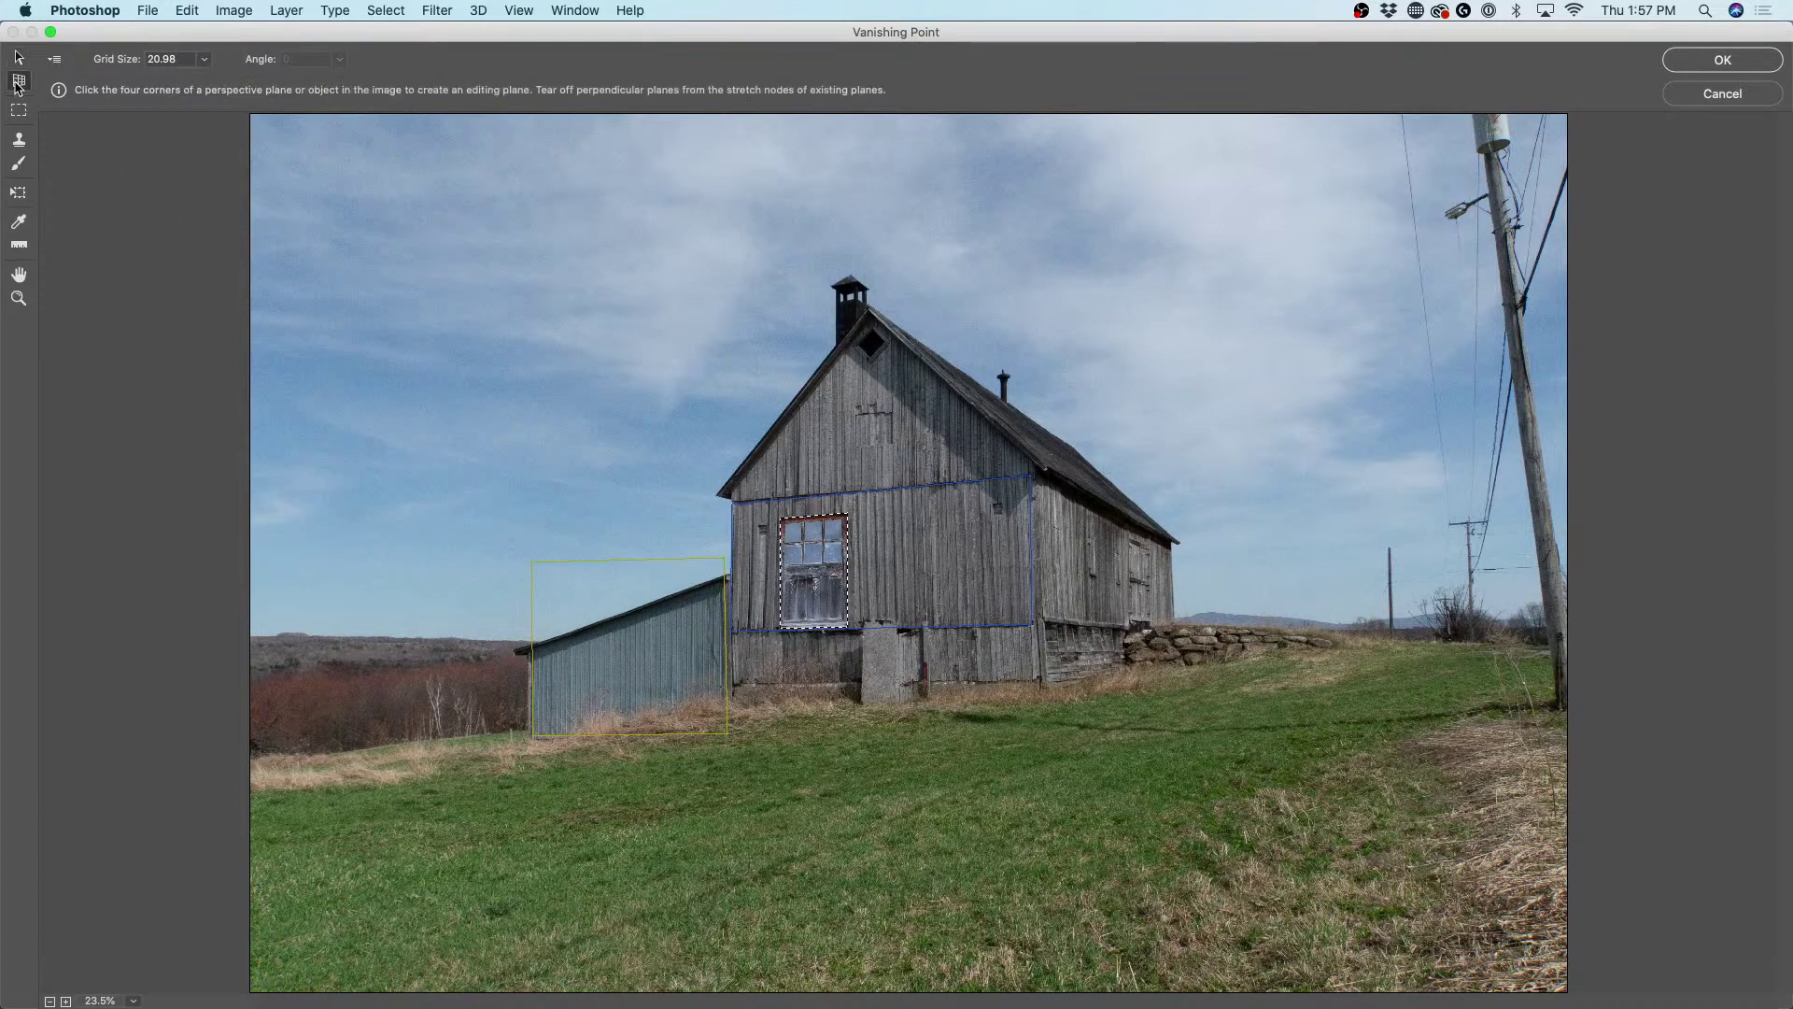
left_click(23, 115)
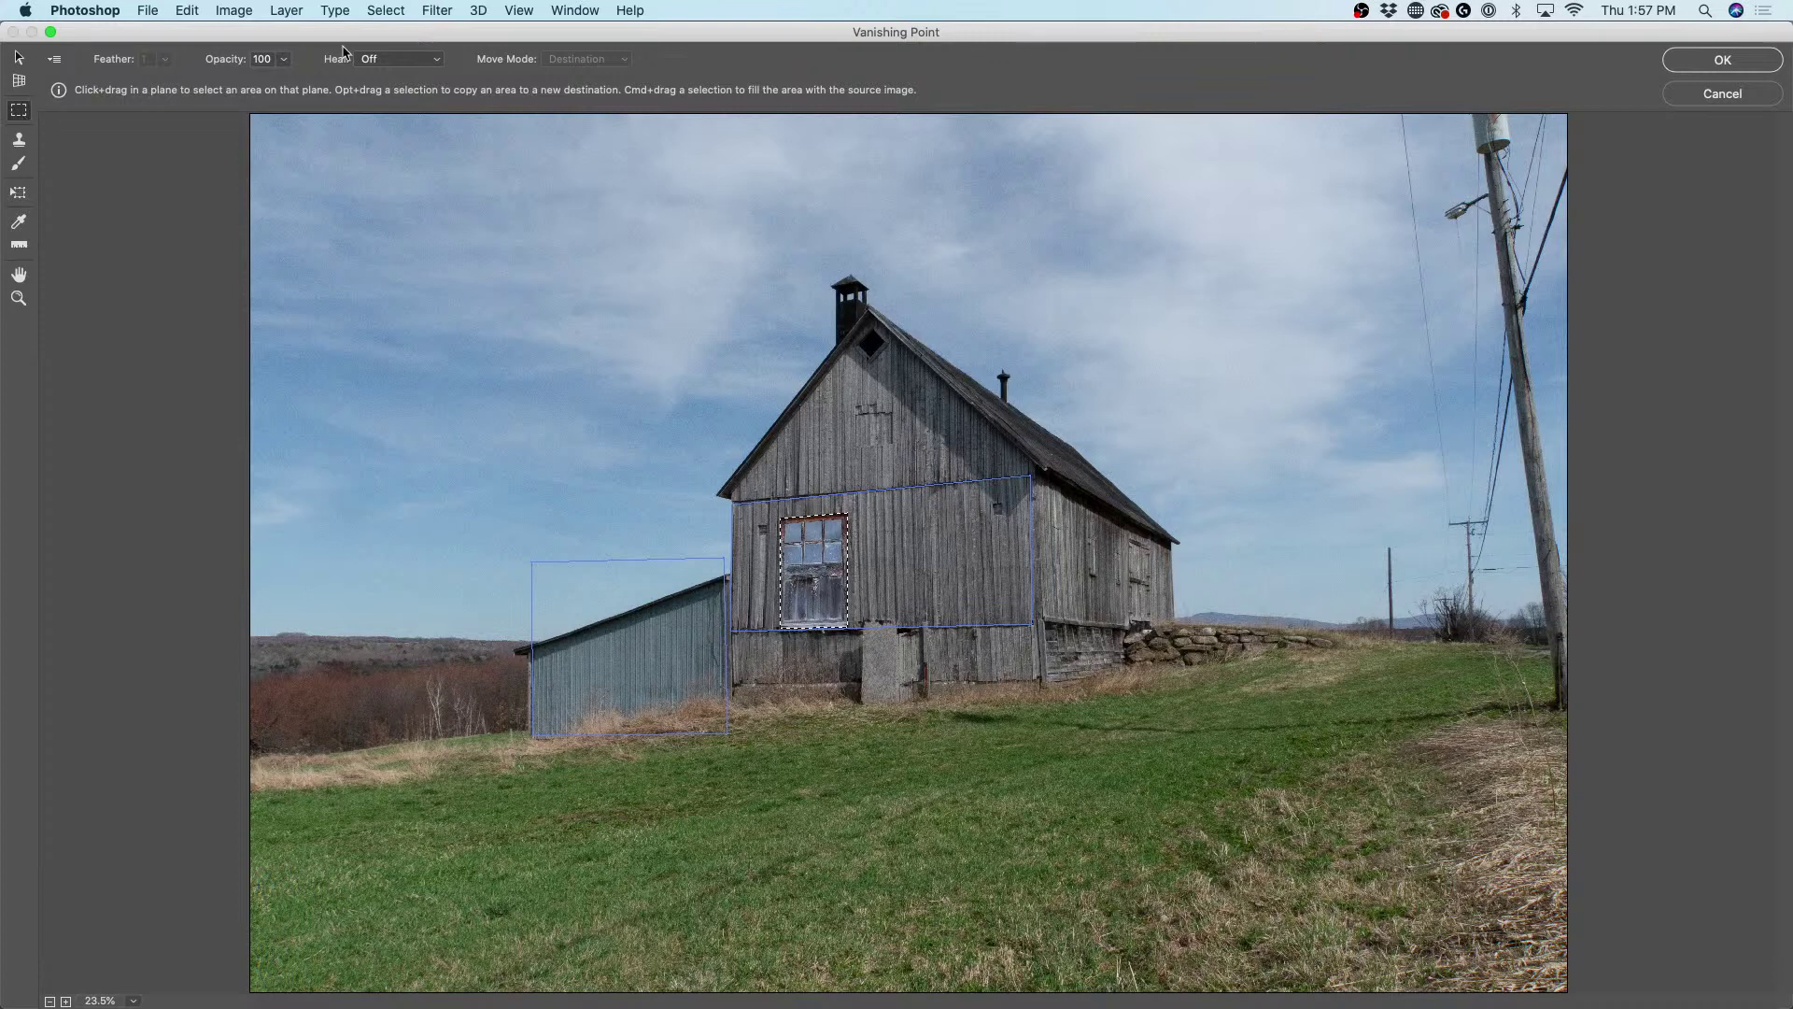
left_click(374, 60)
left_click(382, 73)
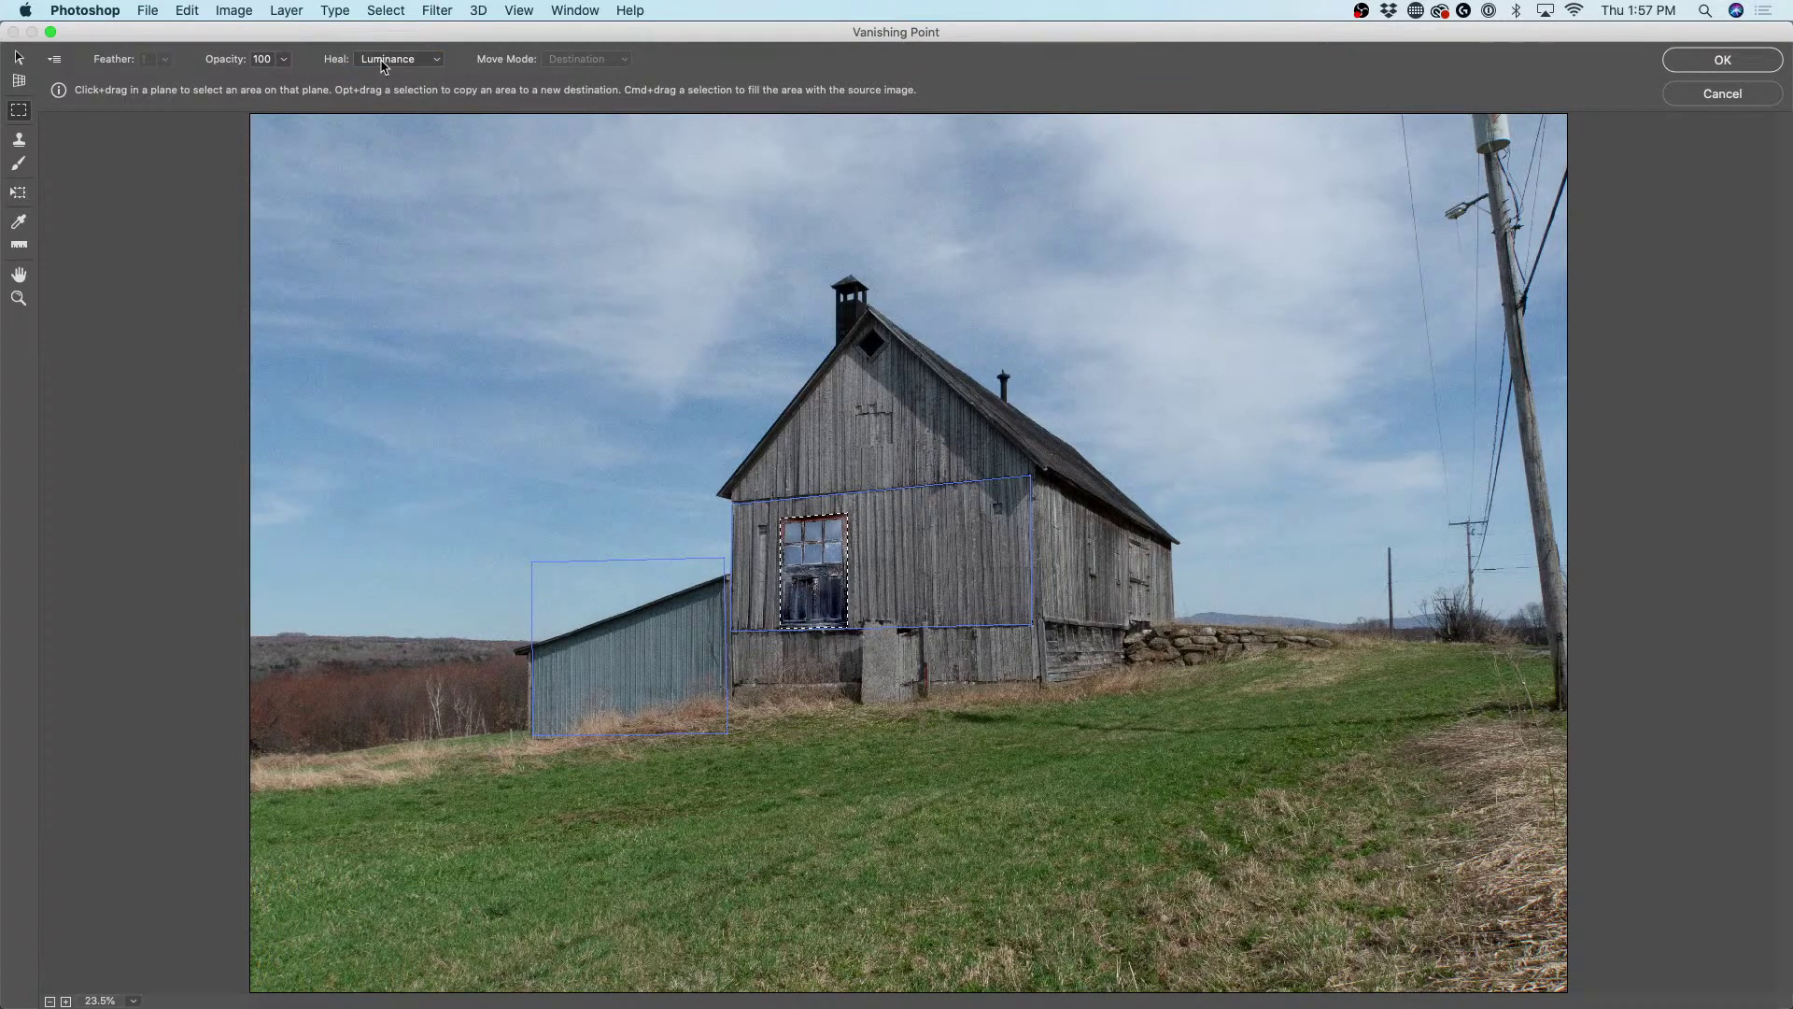
left_click(383, 60)
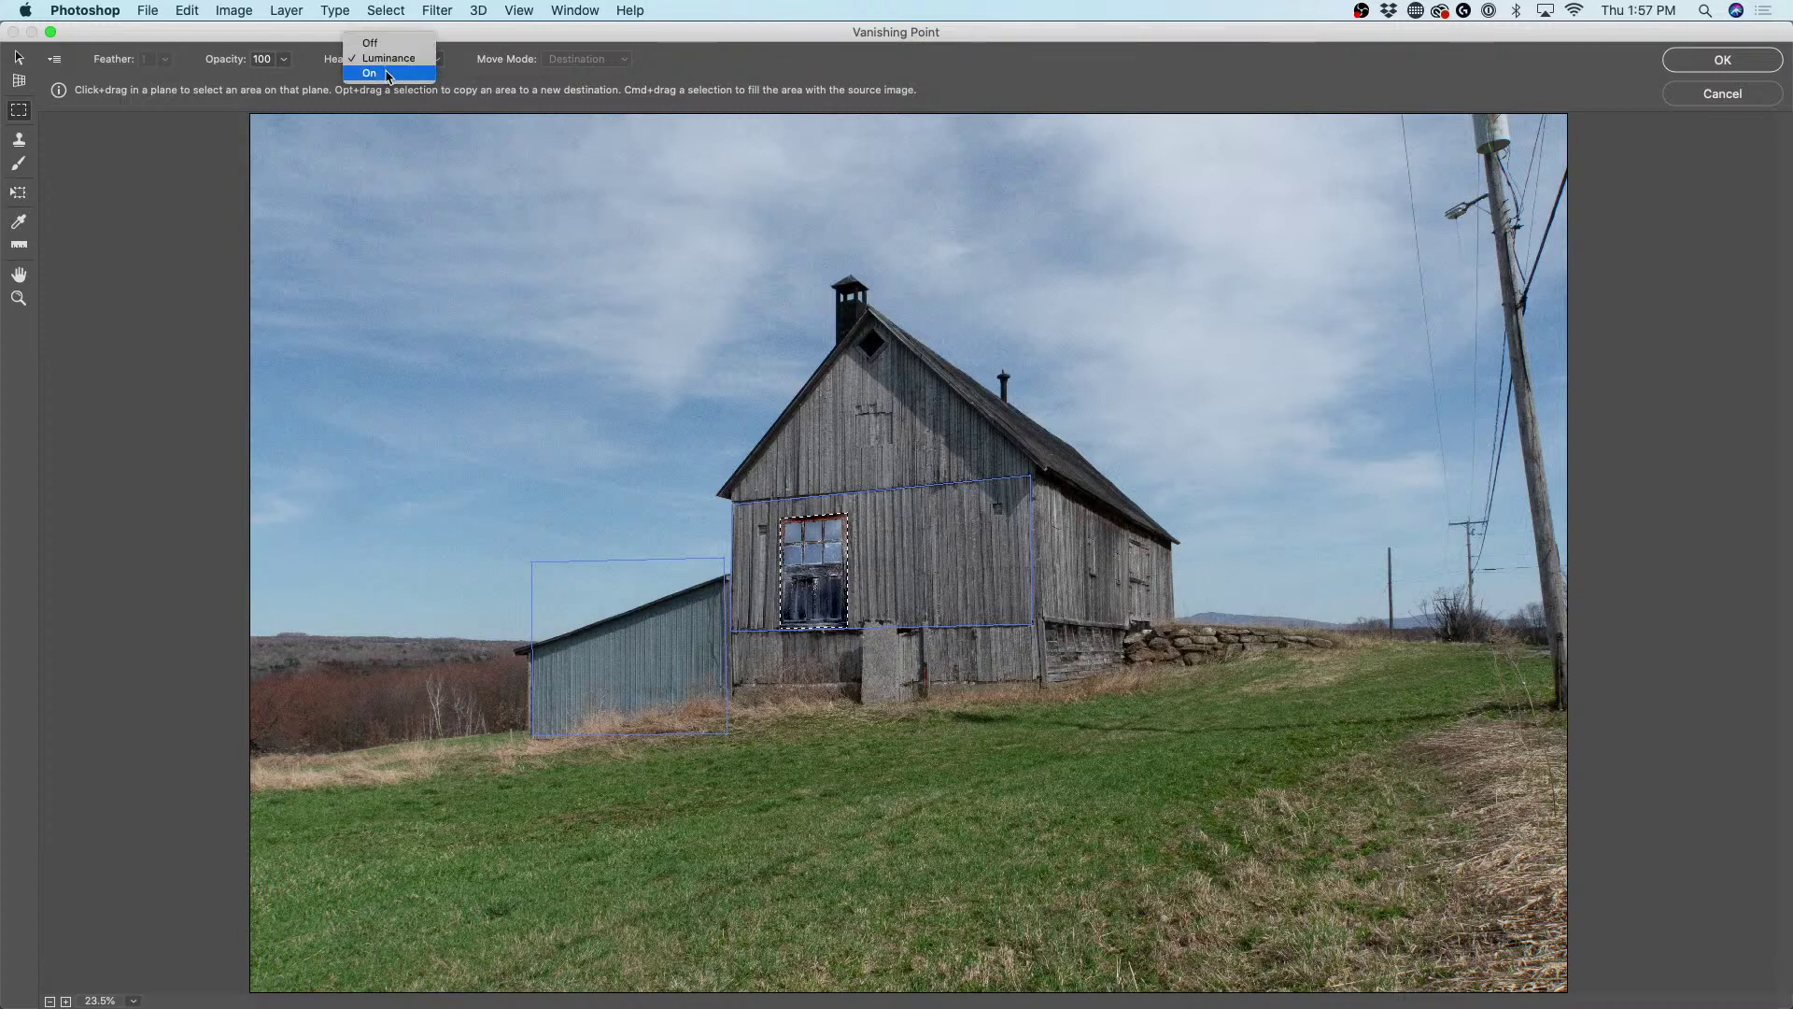
left_click(387, 76)
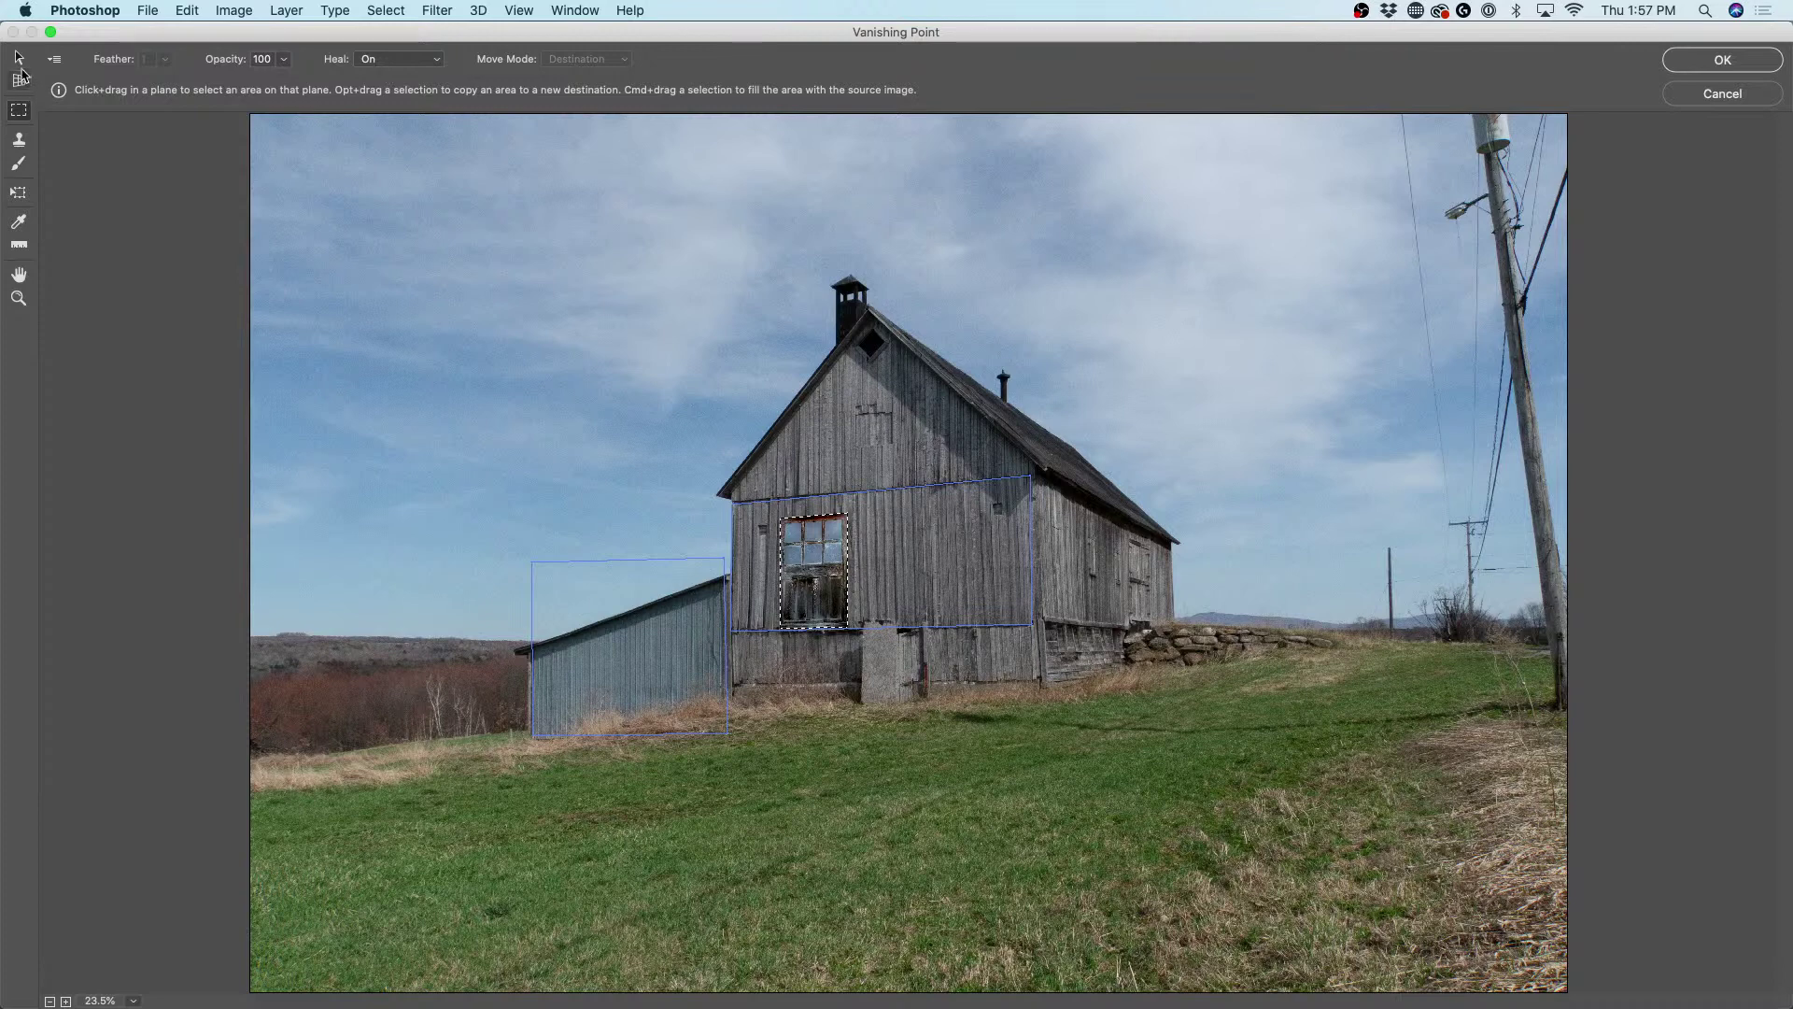
left_click(19, 58)
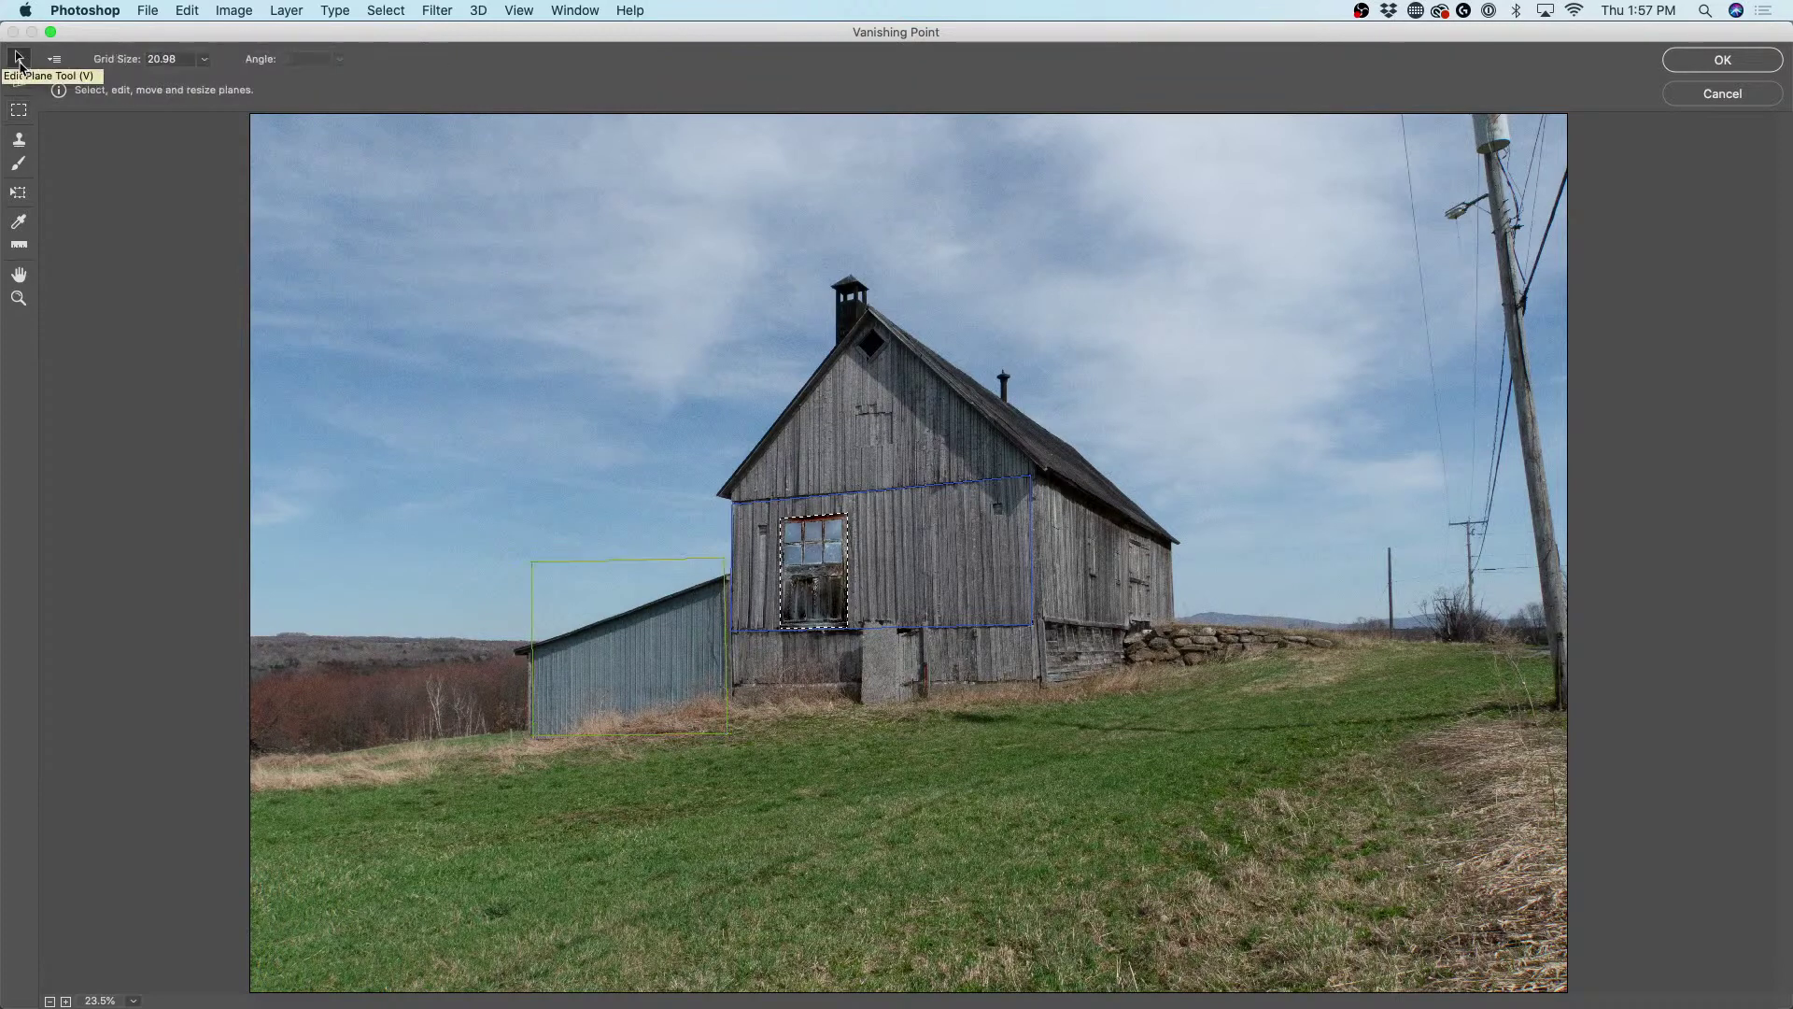
left_click(658, 649)
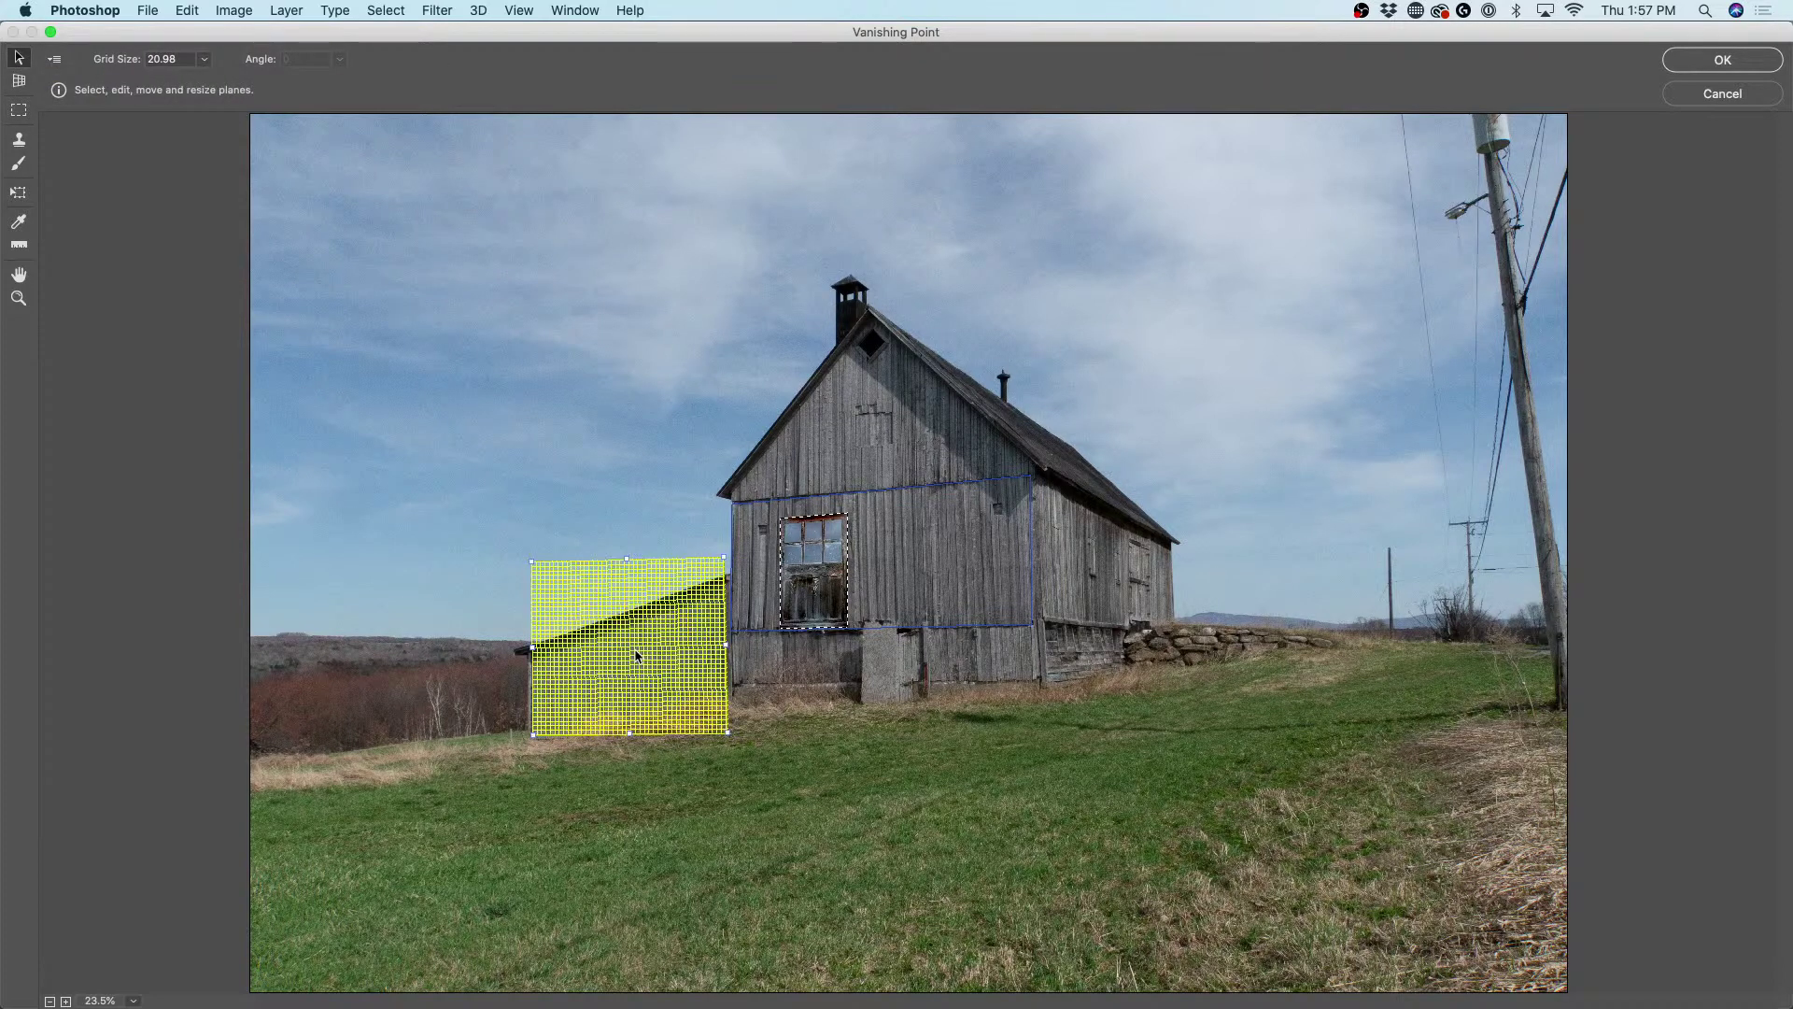
left_click(906, 594)
left_click(1192, 507)
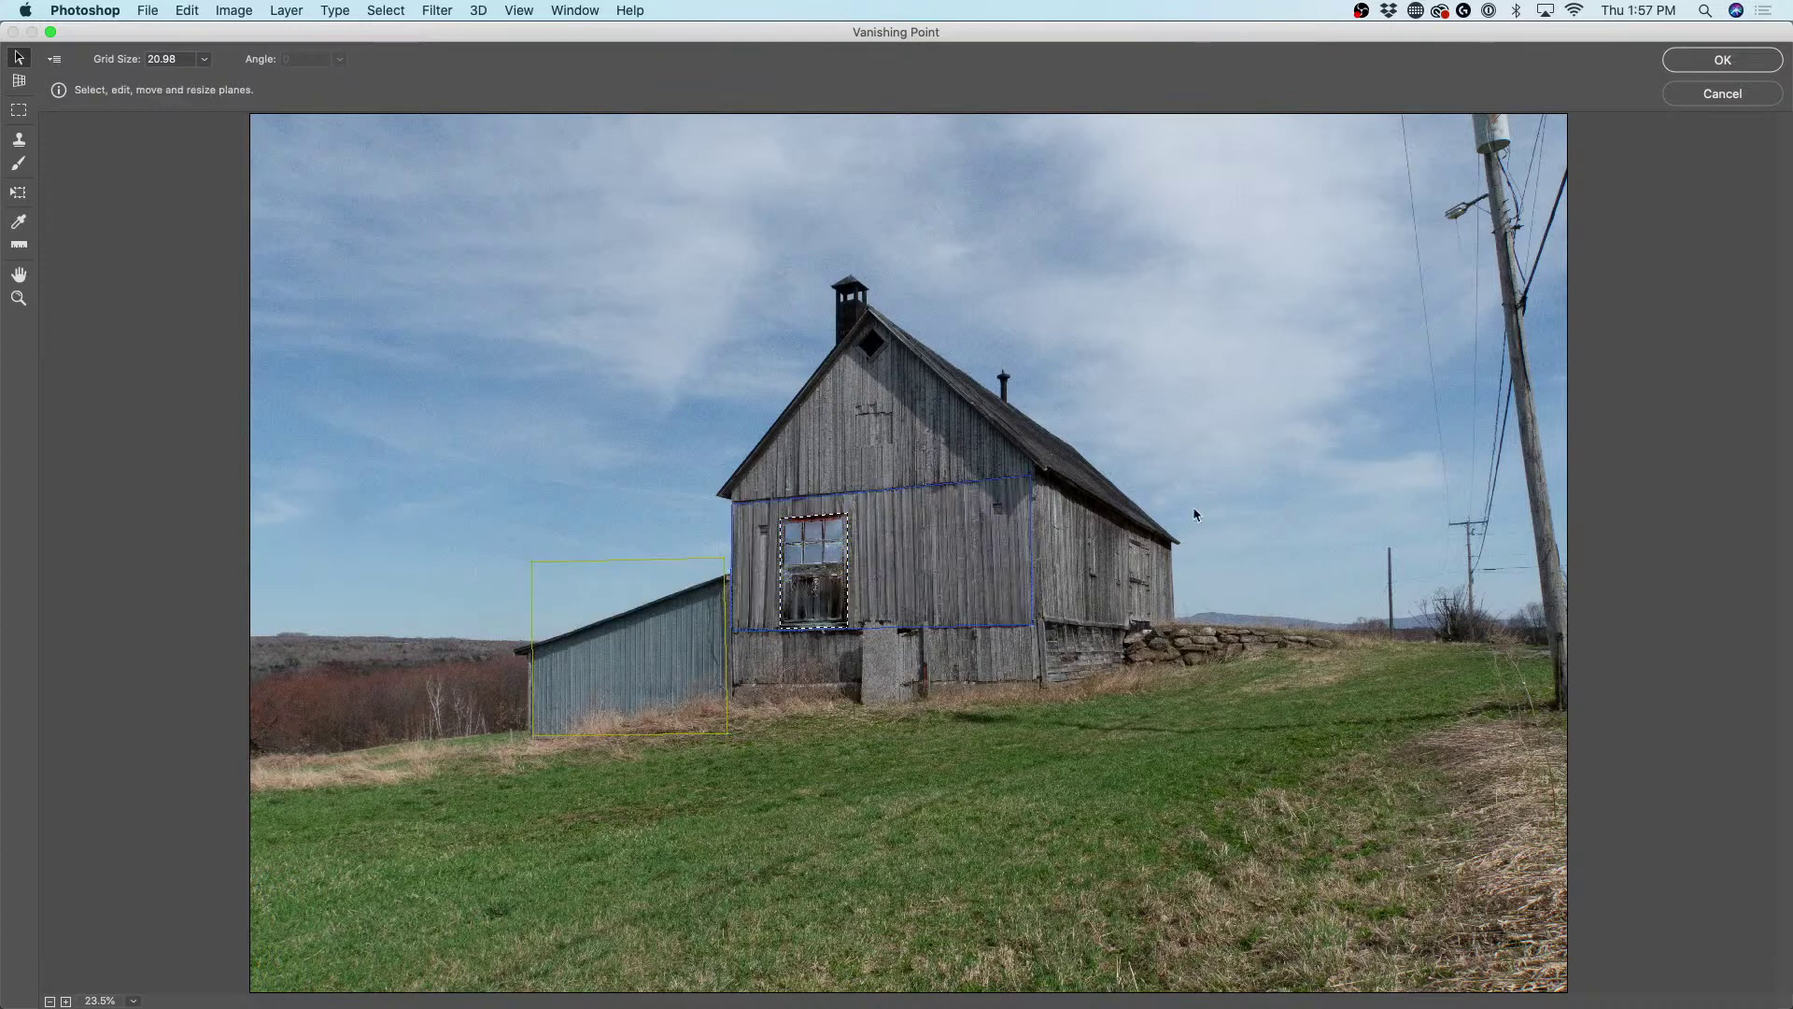
- Duplicate the door within the barn wall plane and place the copy toward the wall's far corner, away from the shed
left_click(19, 110)
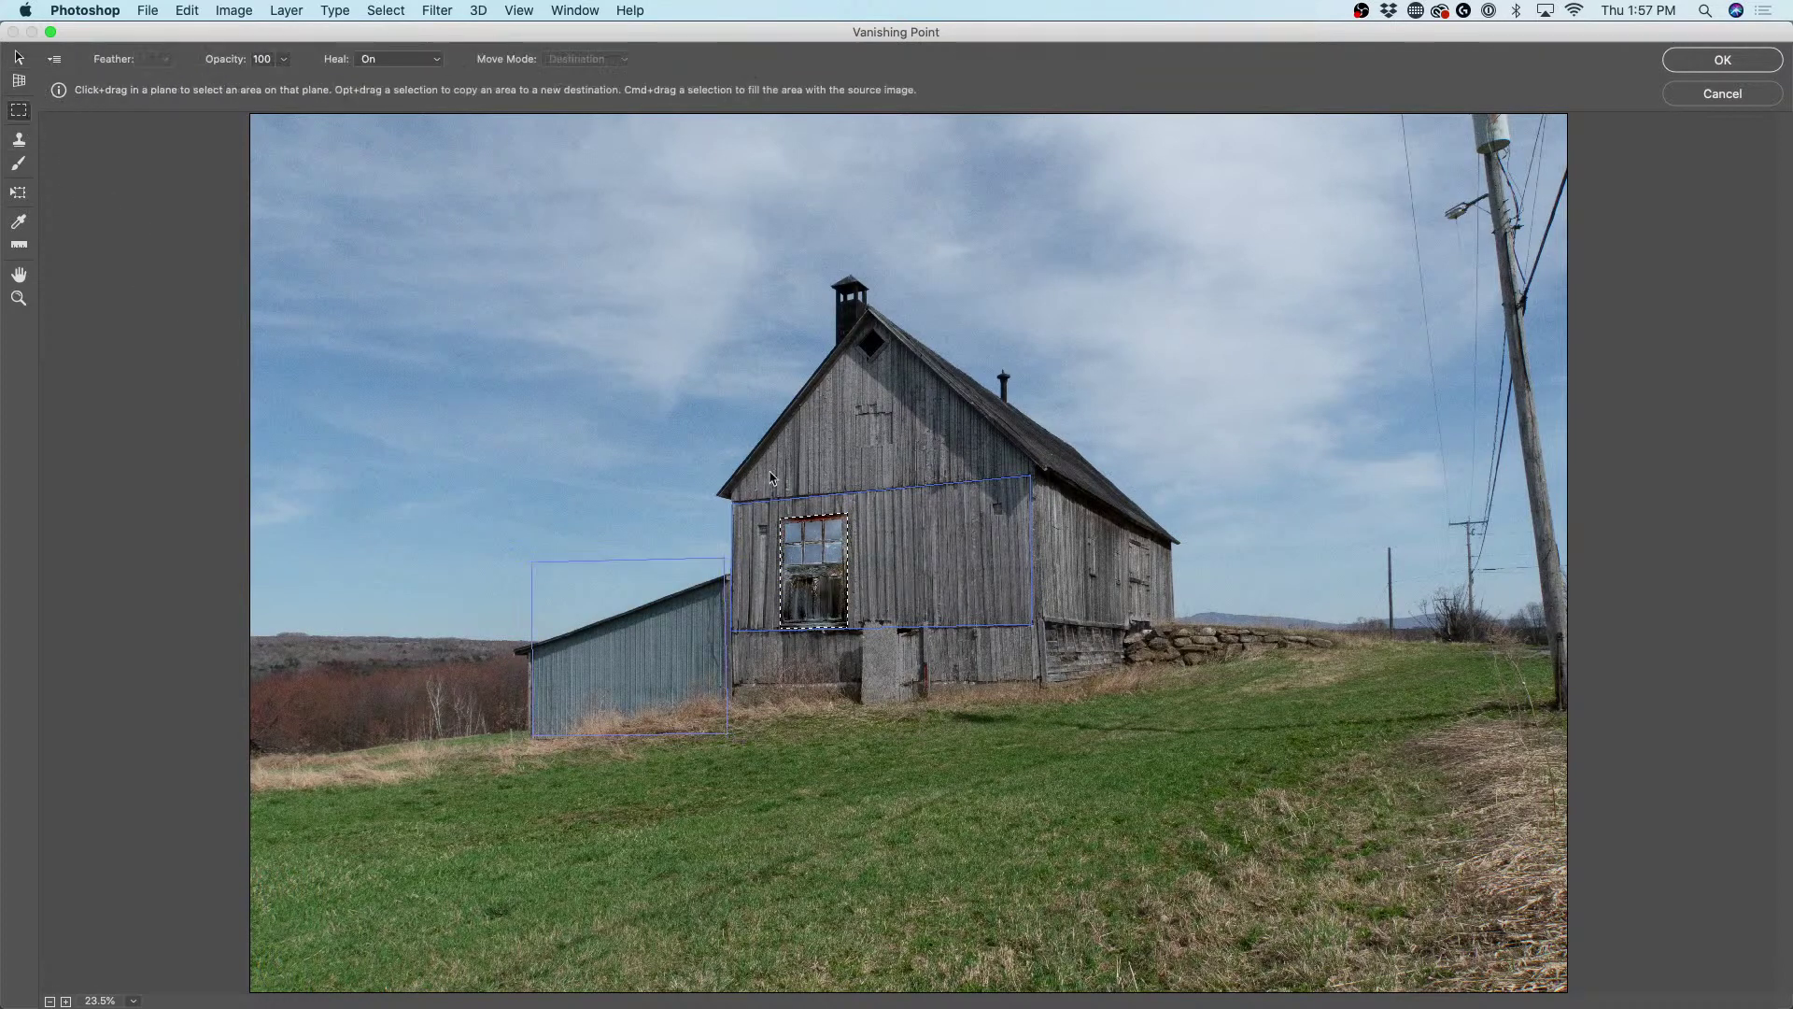
left_click(814, 555, "alt")
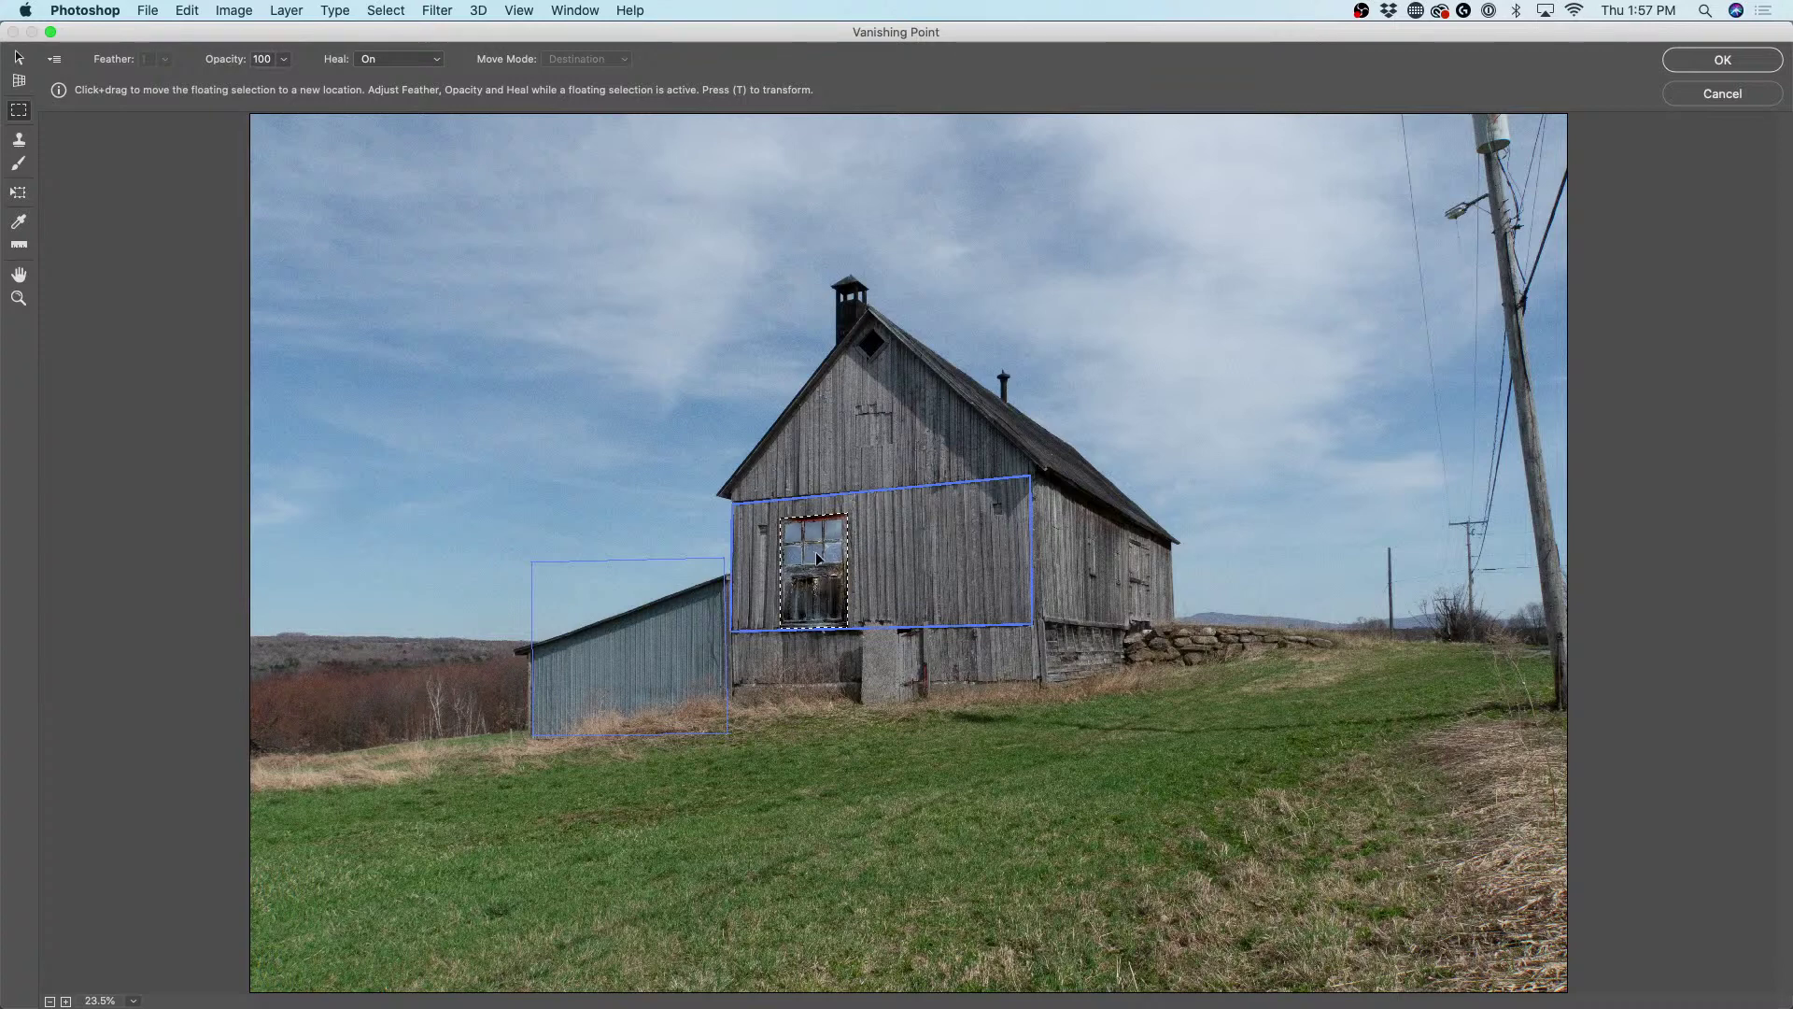
key("alt")
left_click_drag(814, 555, 936, 550)
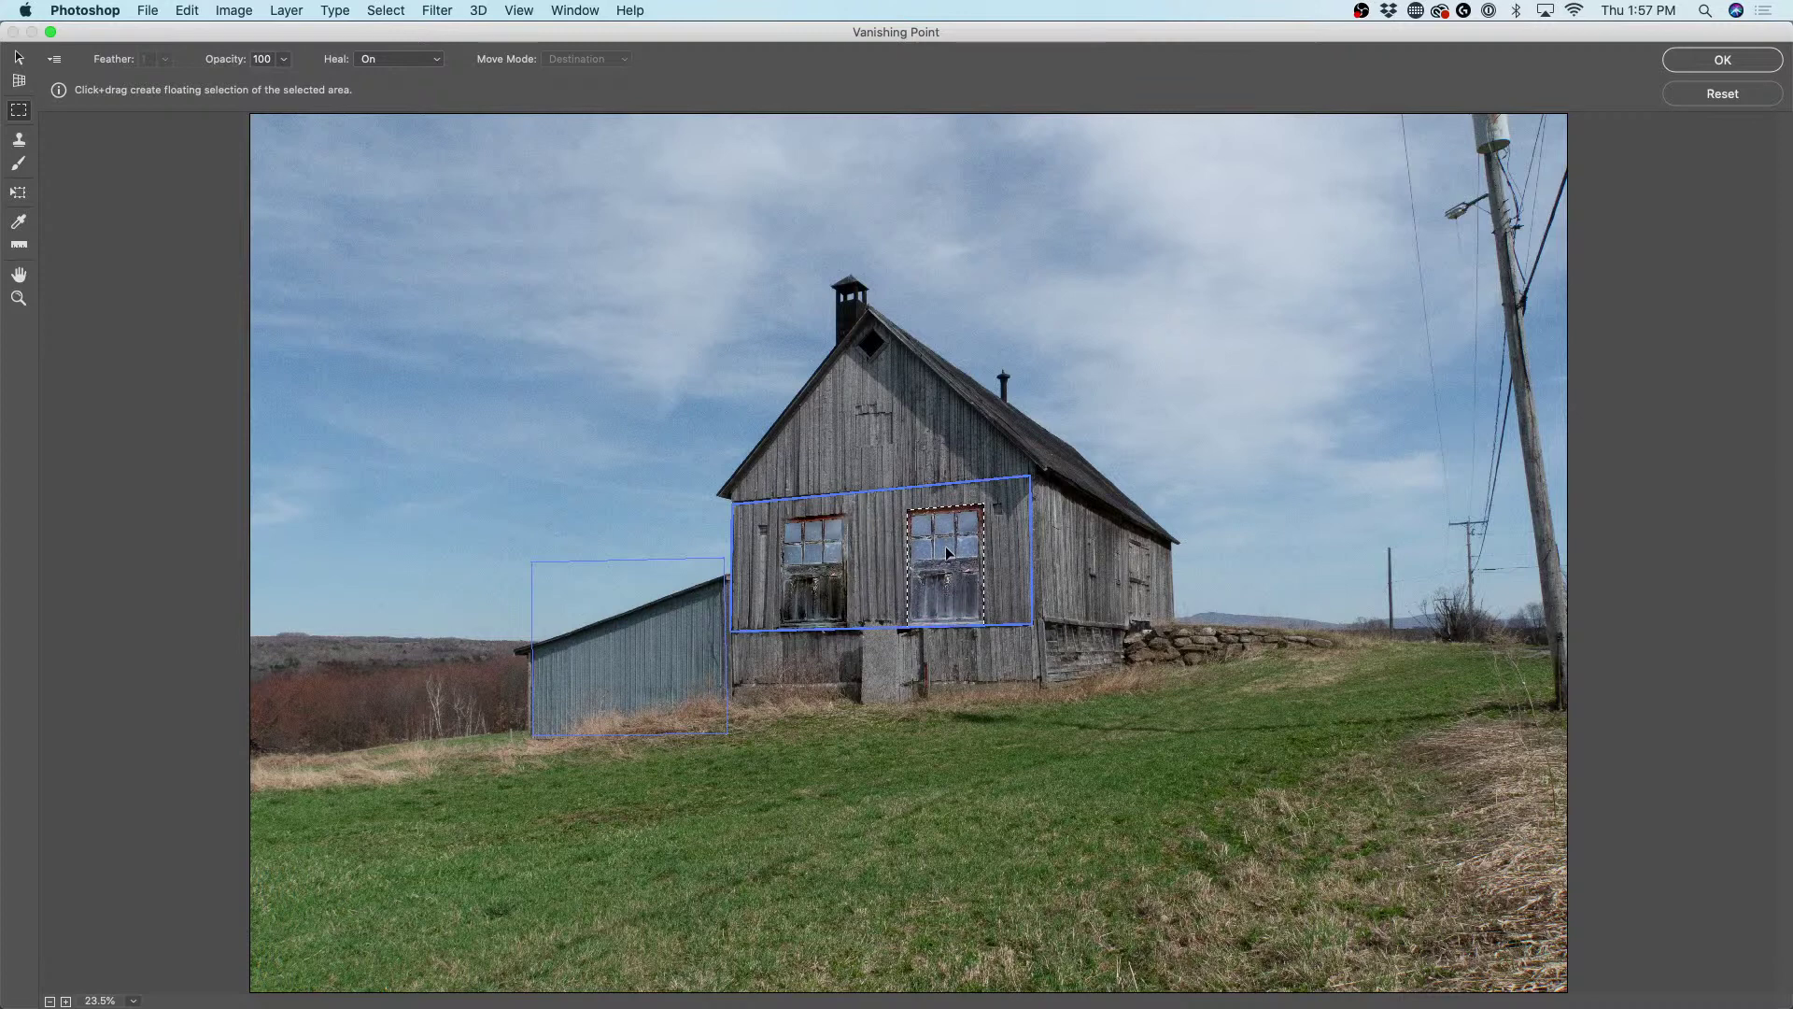
left_click(946, 545)
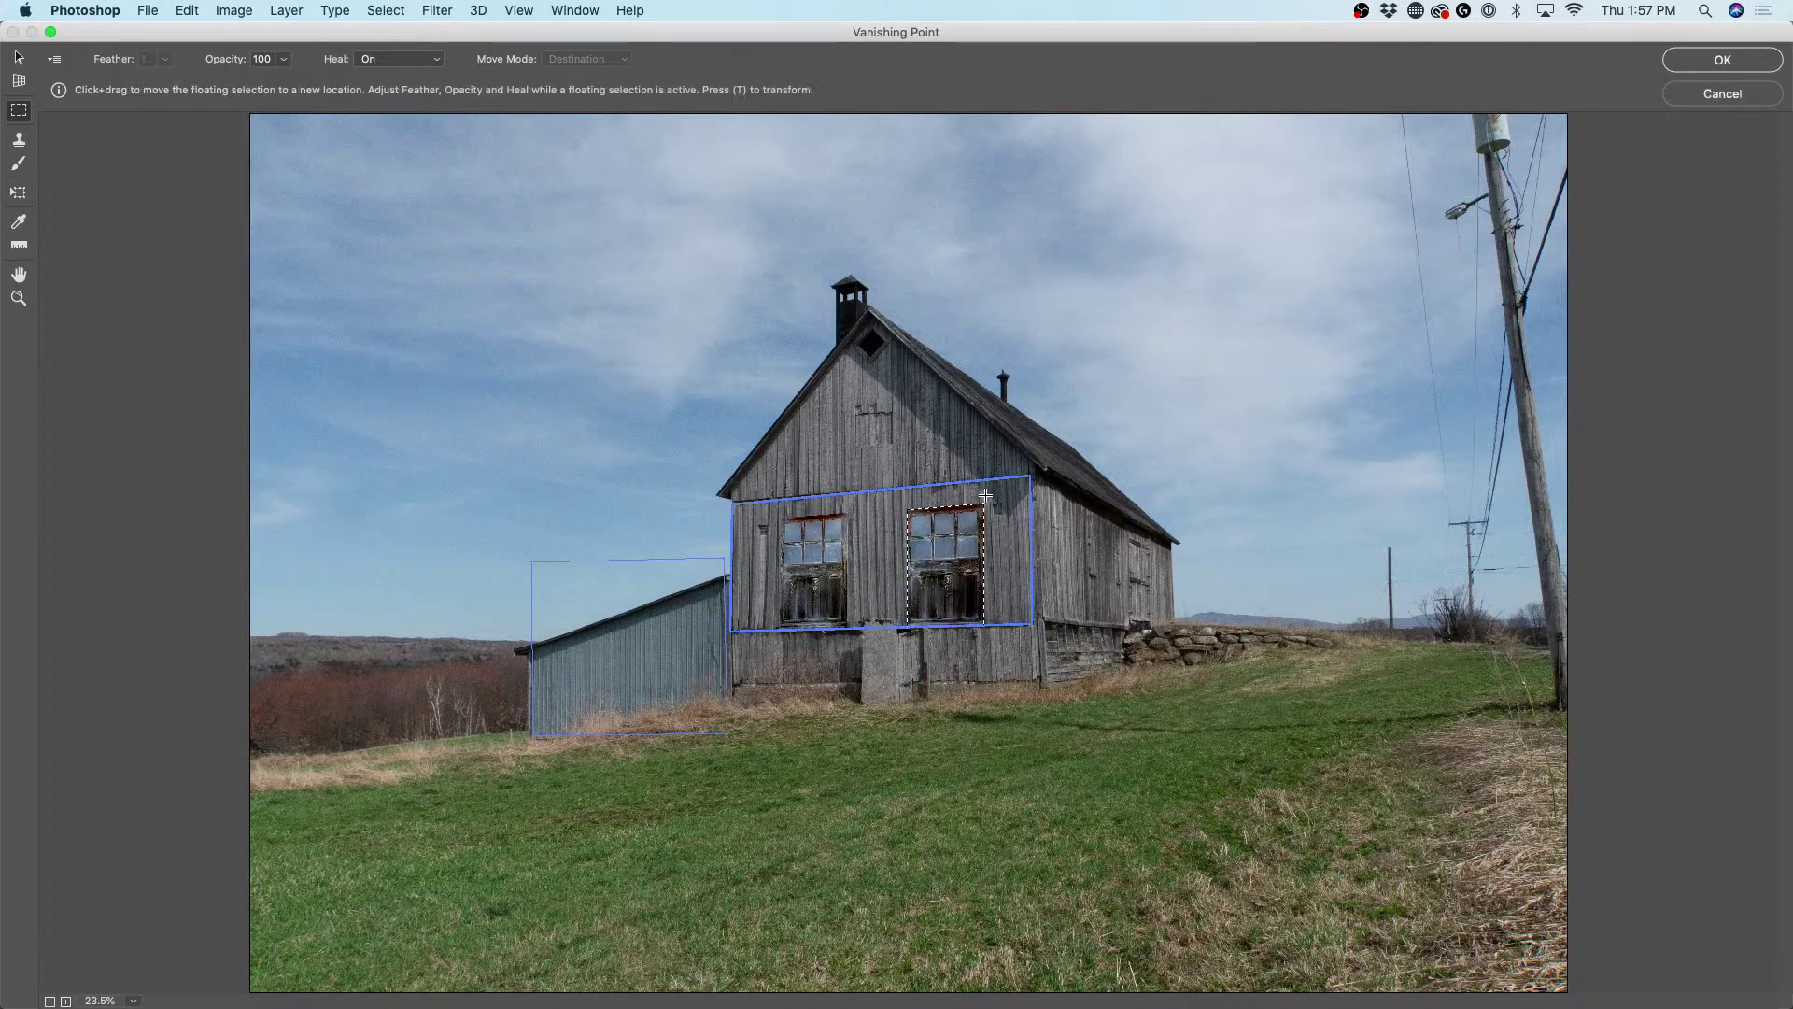
- Shrink the duplicated door to a small window just above the lower board seam and apply the Vanishing Point filter
left_click(18, 193)
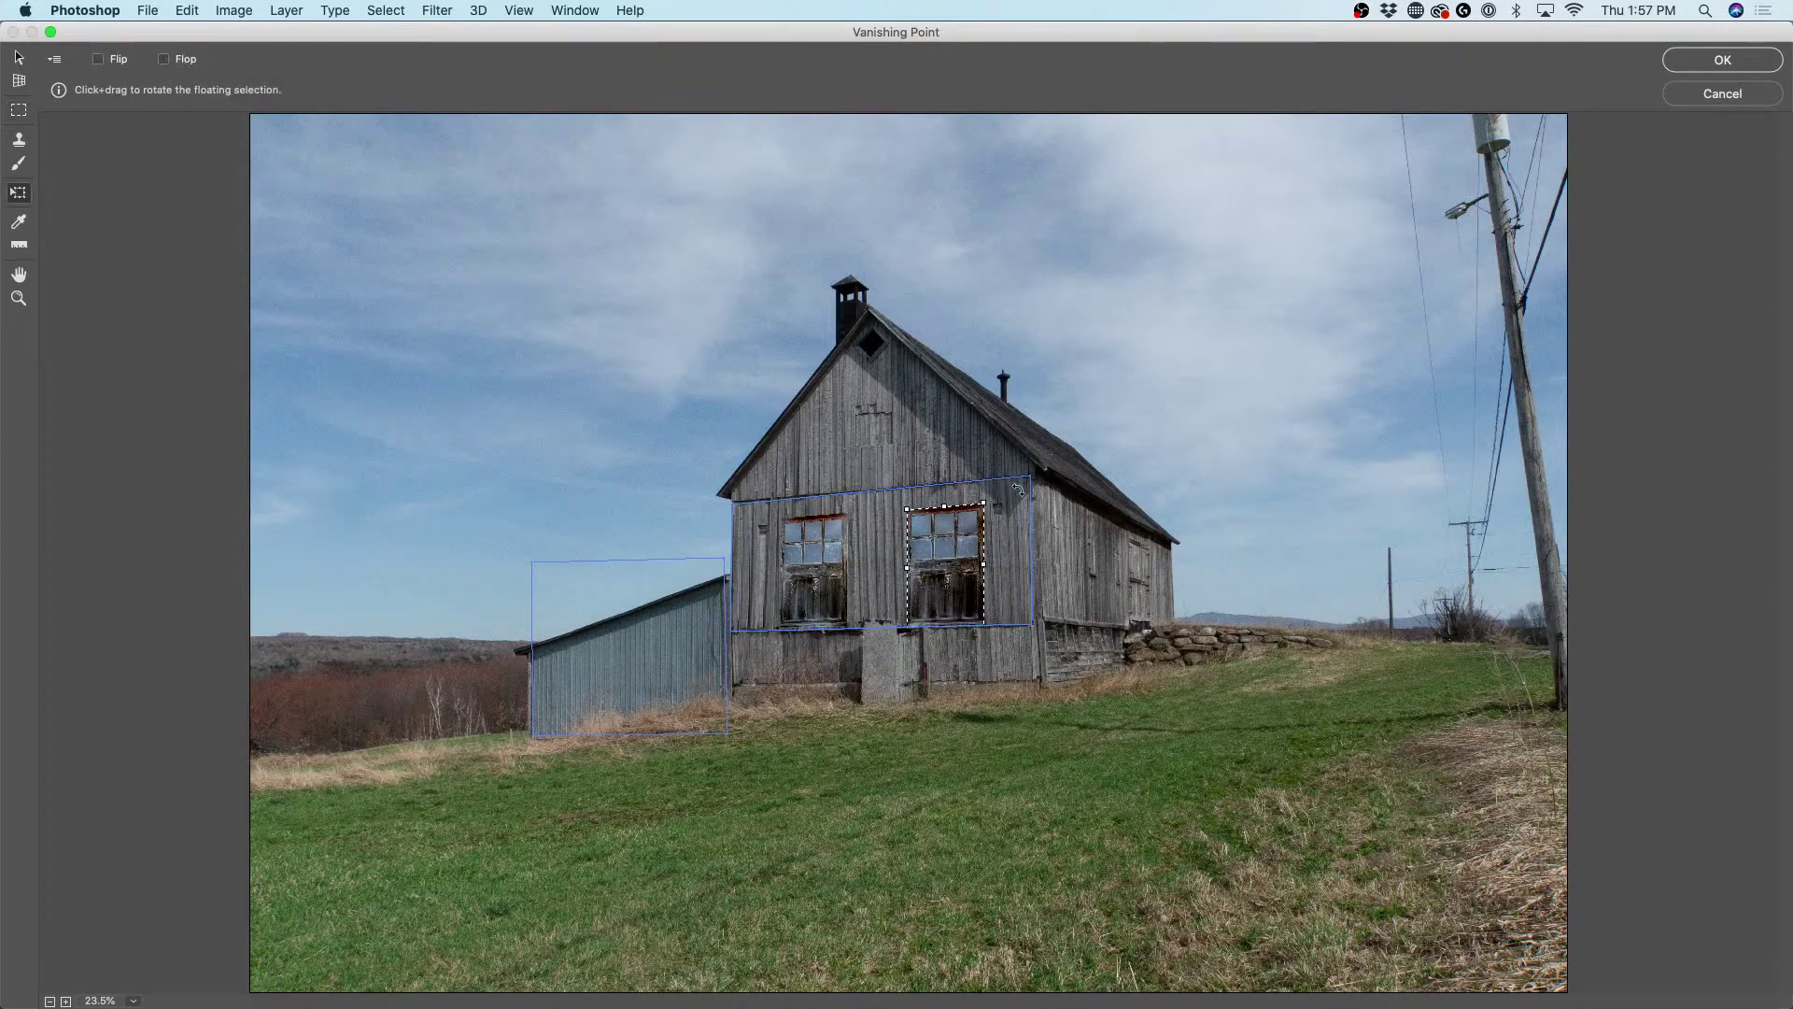
left_click_drag(985, 502, 939, 568)
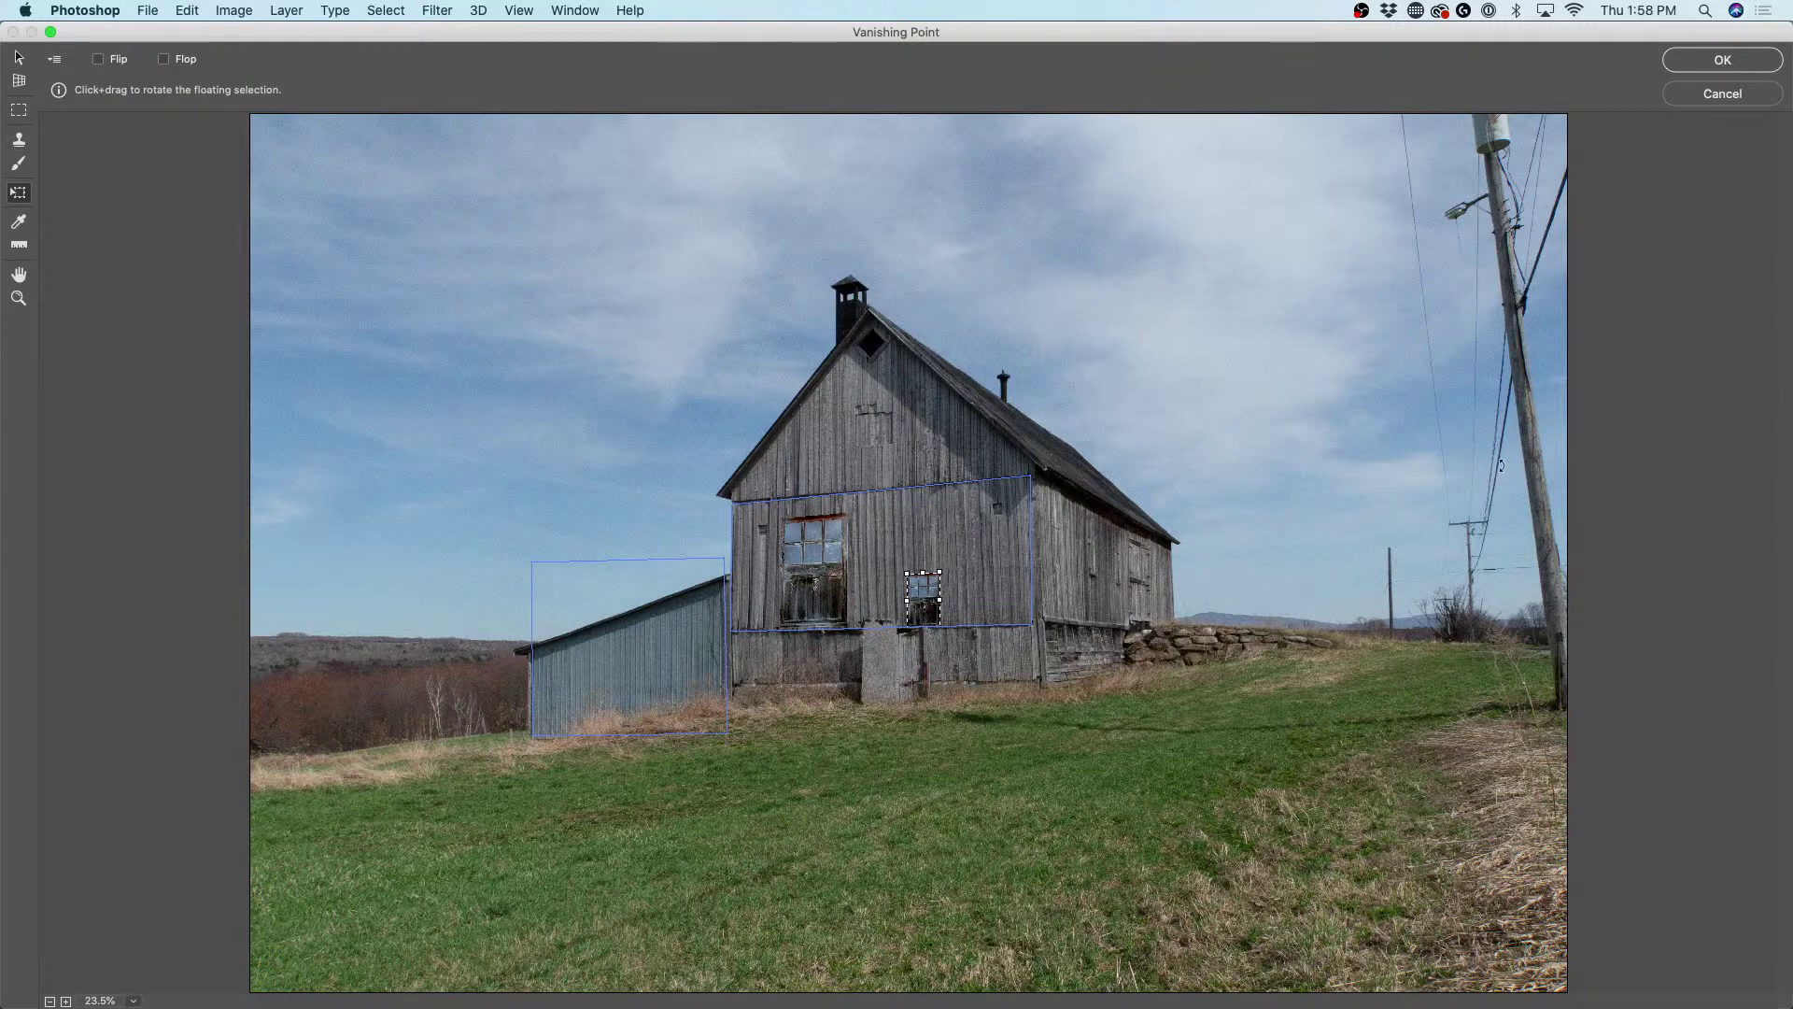
left_click(1722, 60)
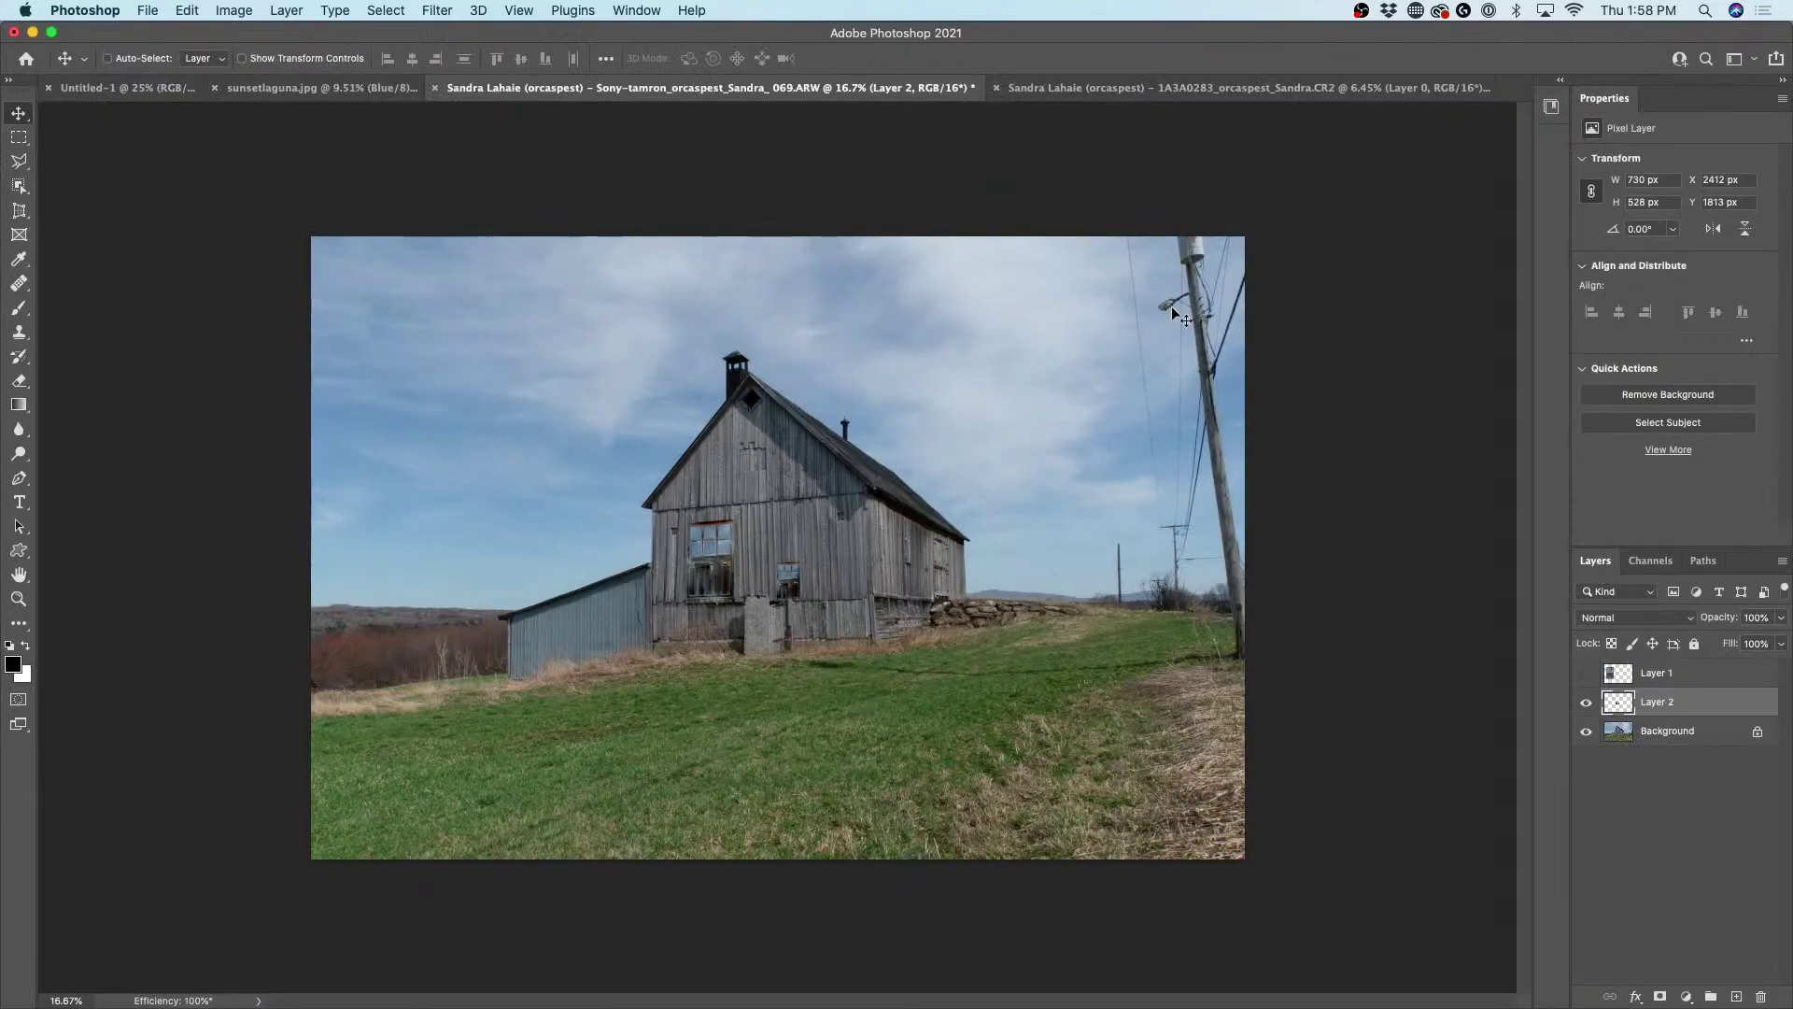
scroll(828, 609, "up", 5)
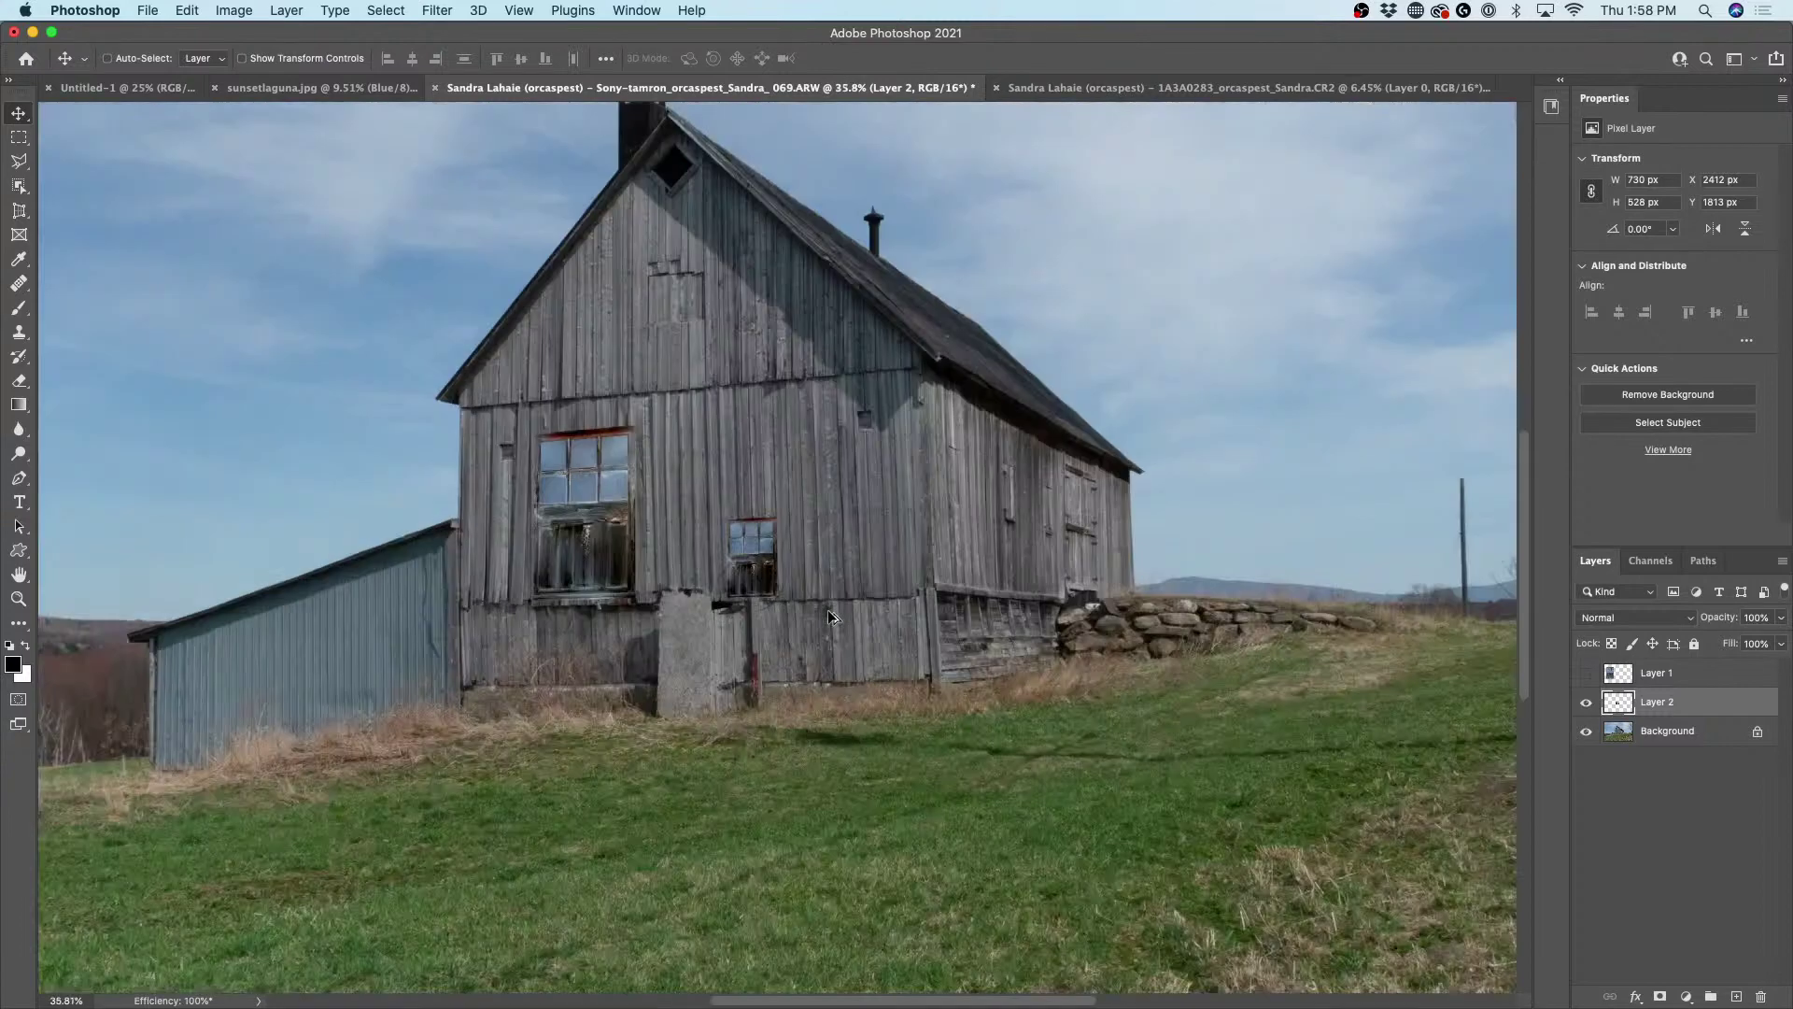
scroll(829, 615, "down", 4)
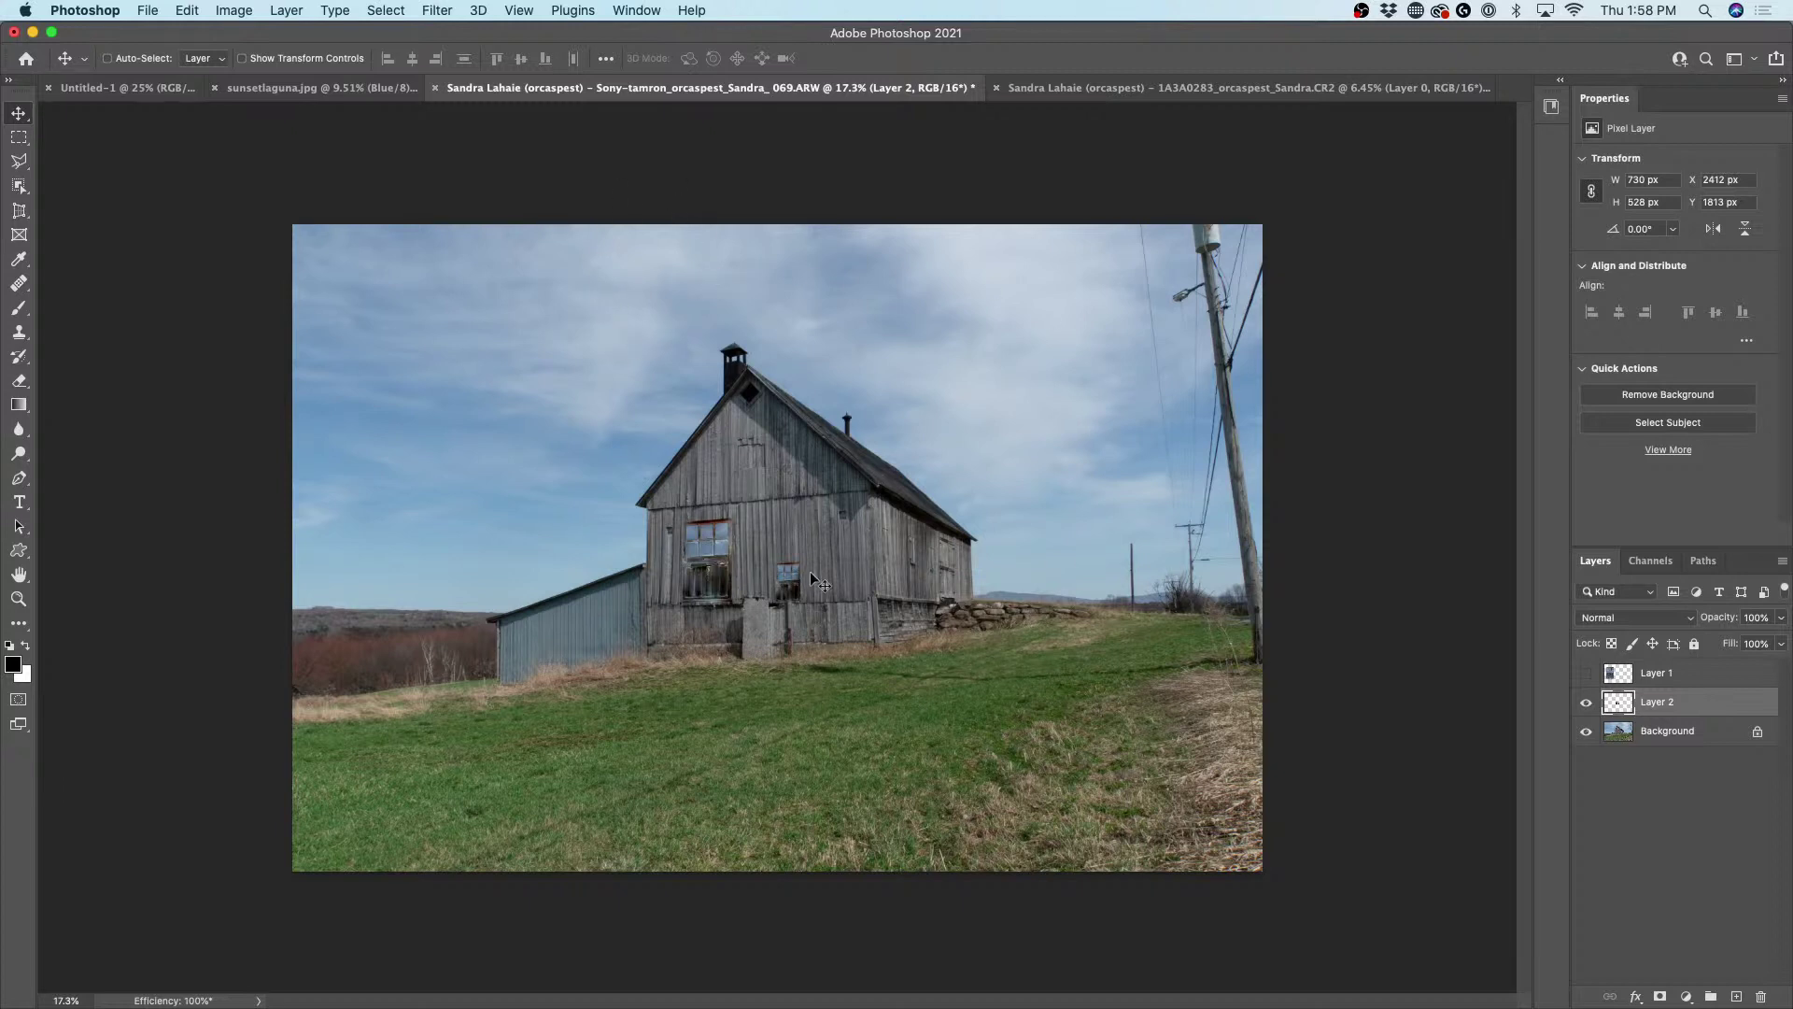
- Switch to Lightroom Classic and select both the pink mountain sunset photo and the boardwalk photo beside it
mouse_move(804, 1005)
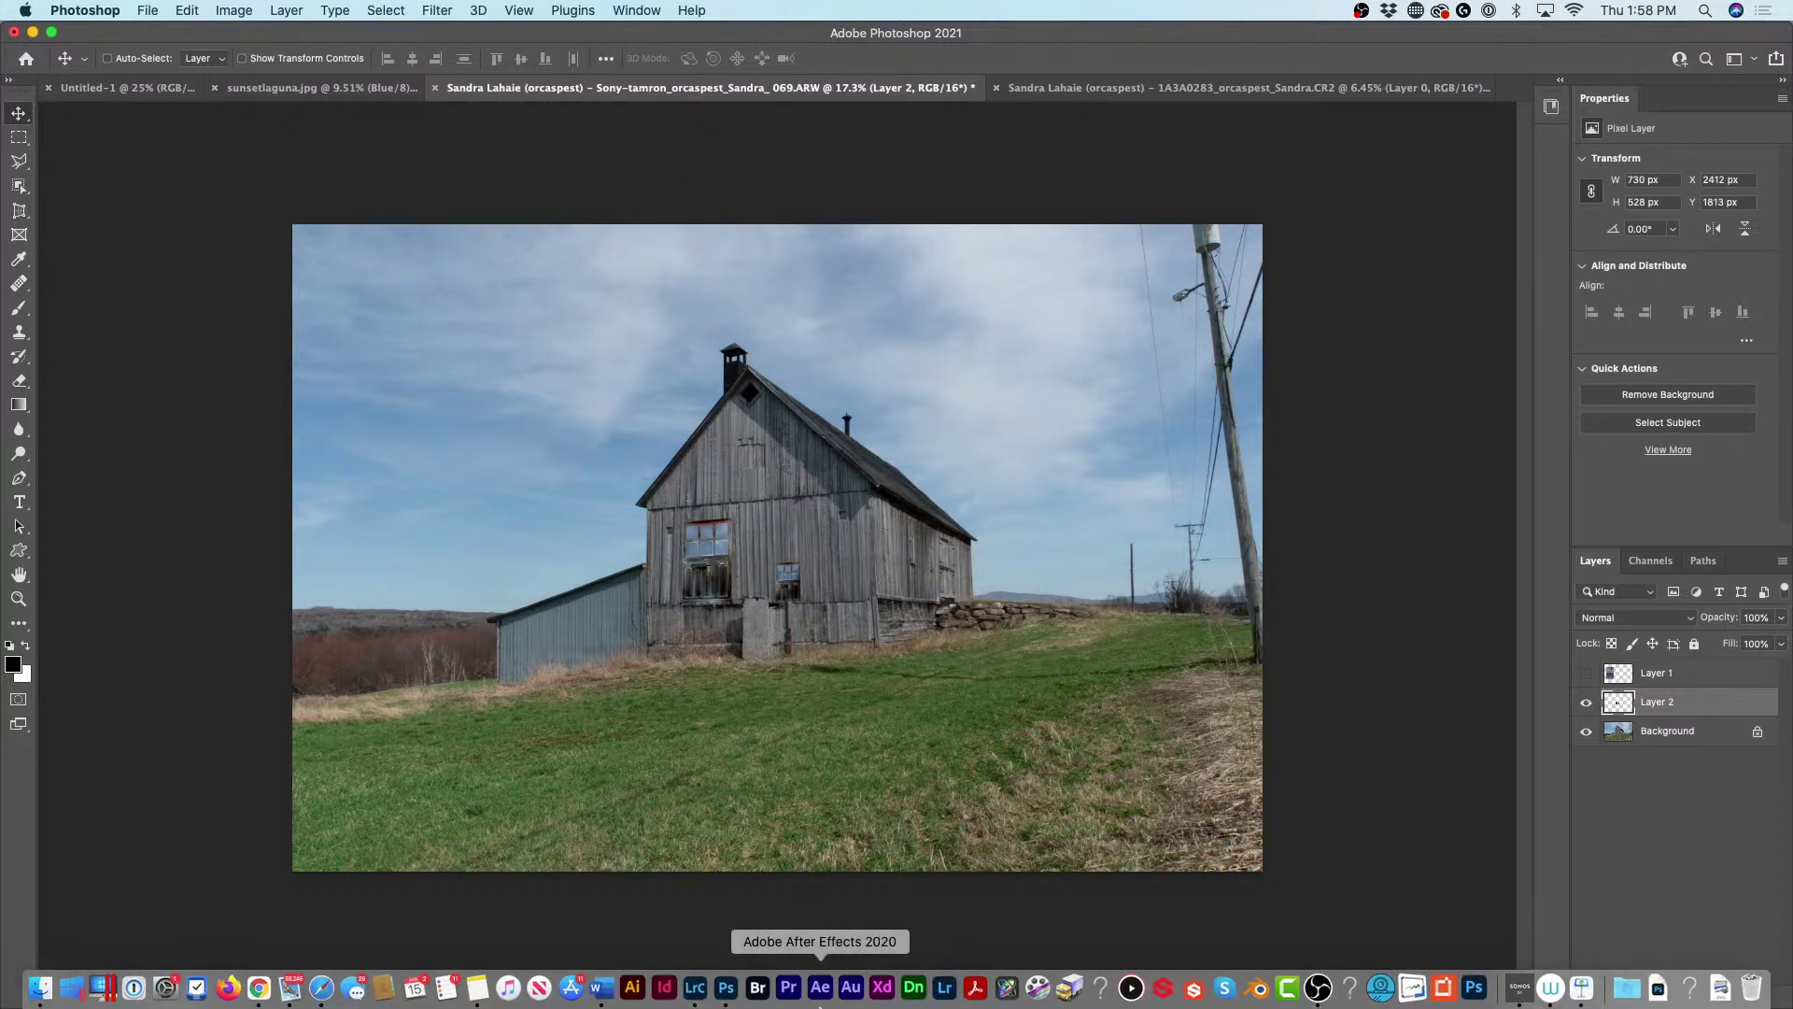
left_click(695, 987)
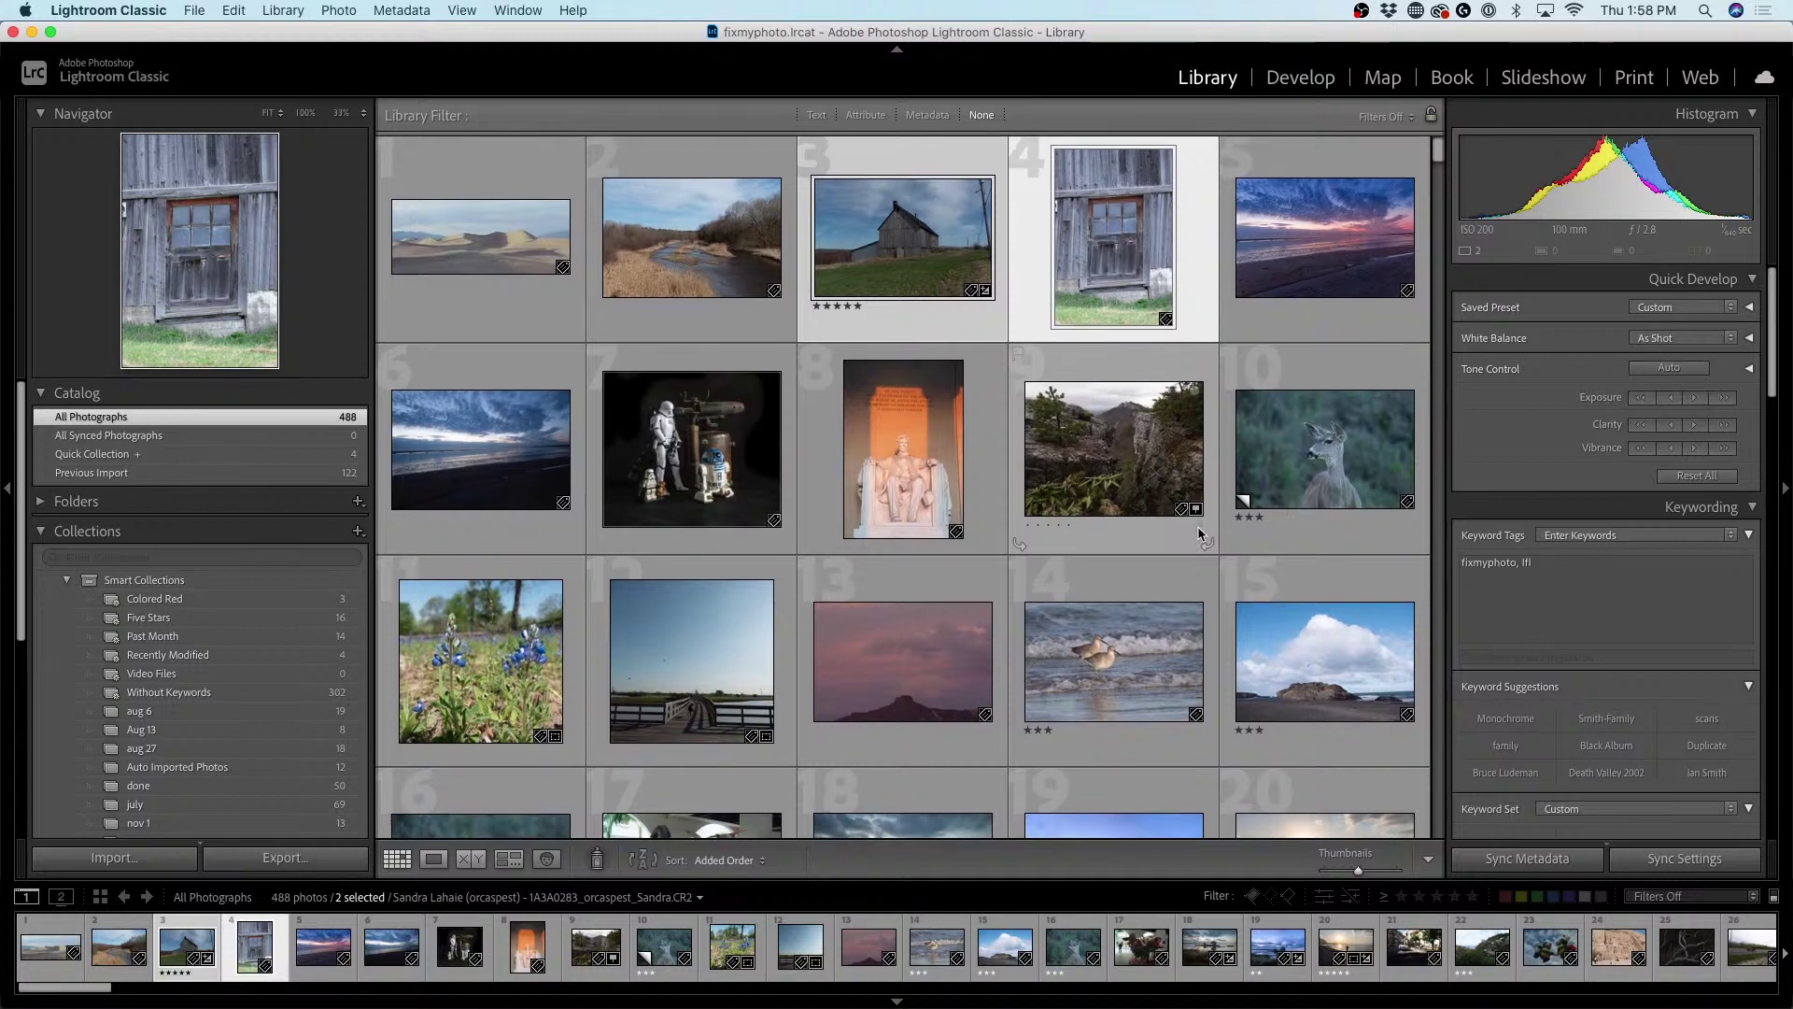
scroll(1202, 534, "down", 2)
scroll(1201, 534, "down", 1)
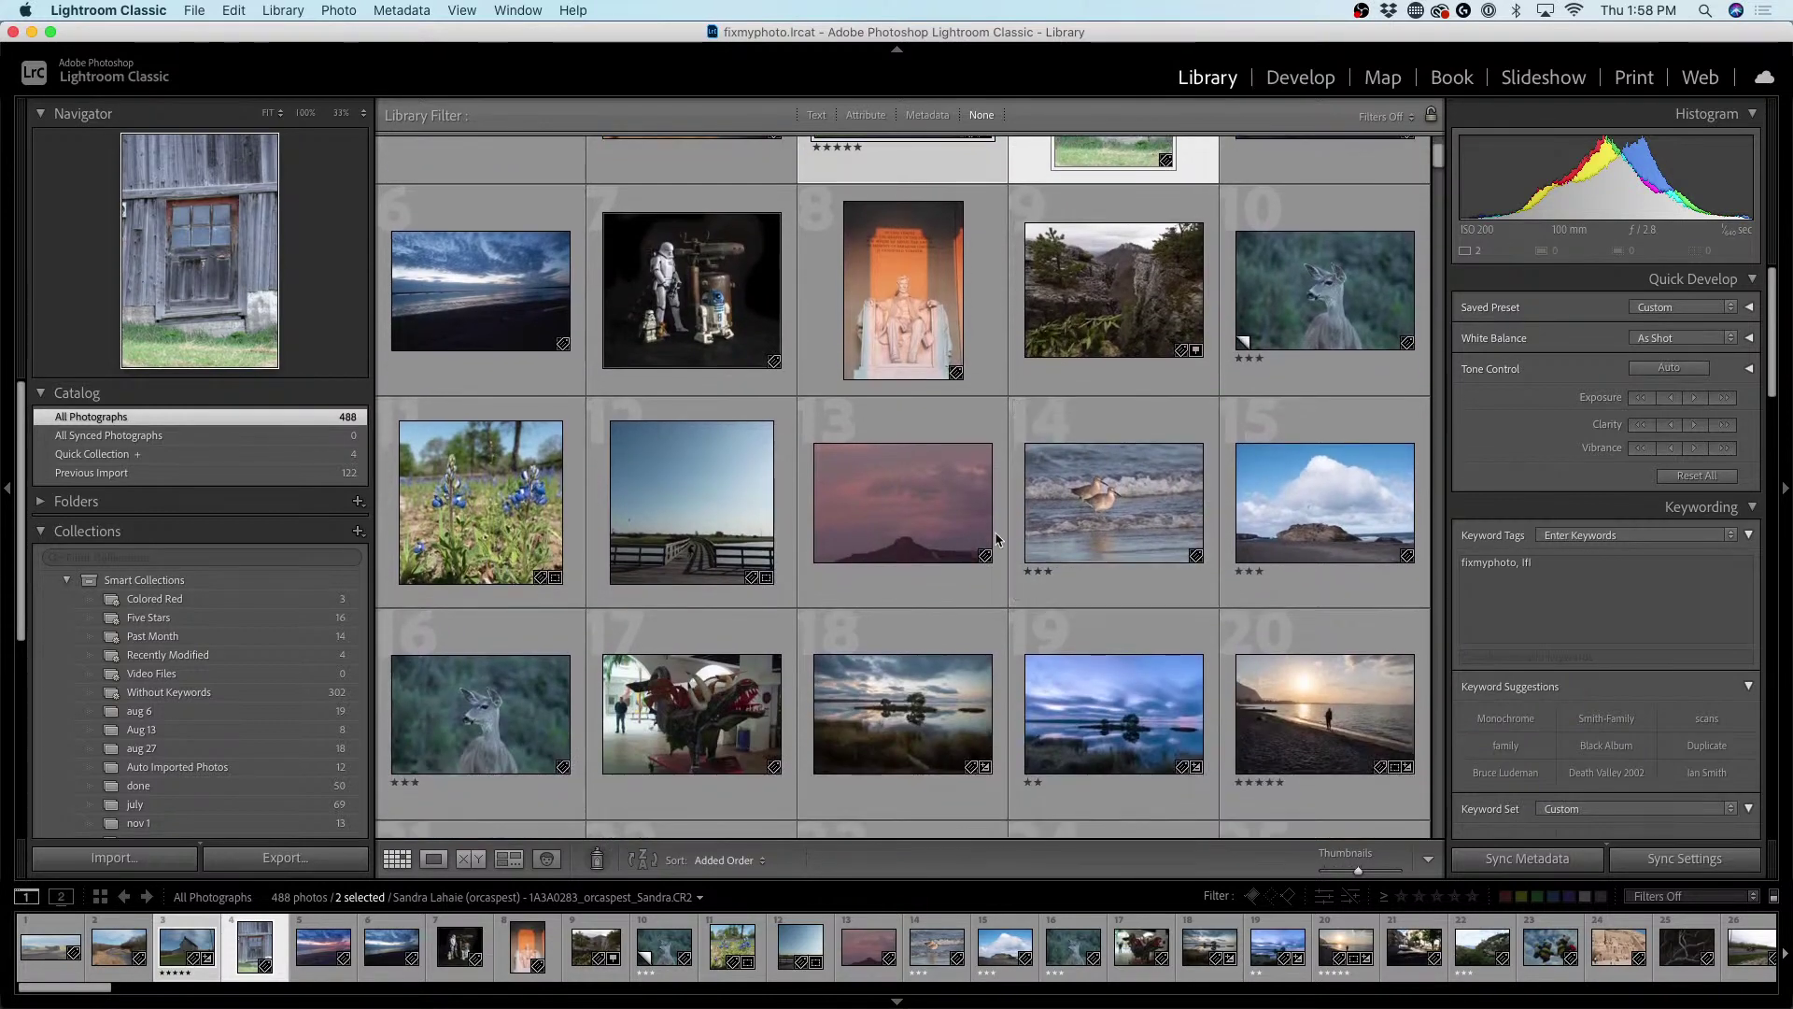
left_click(903, 512)
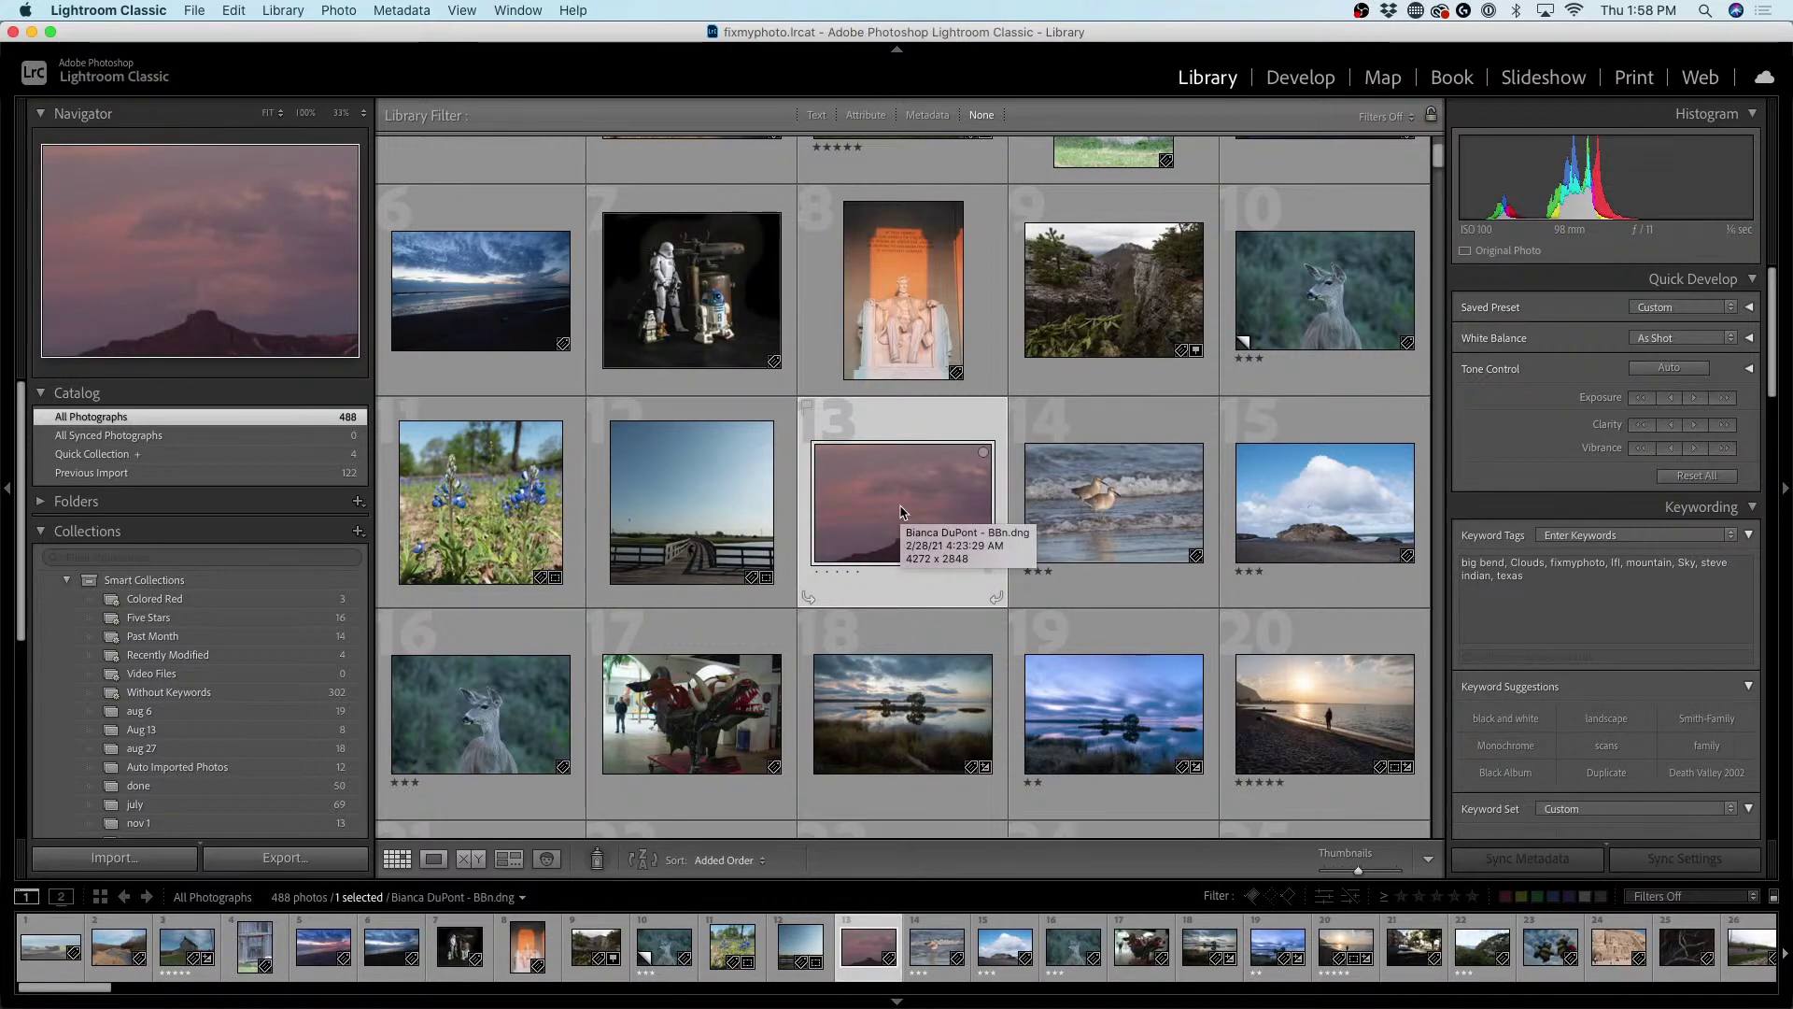
left_click(727, 500, "super")
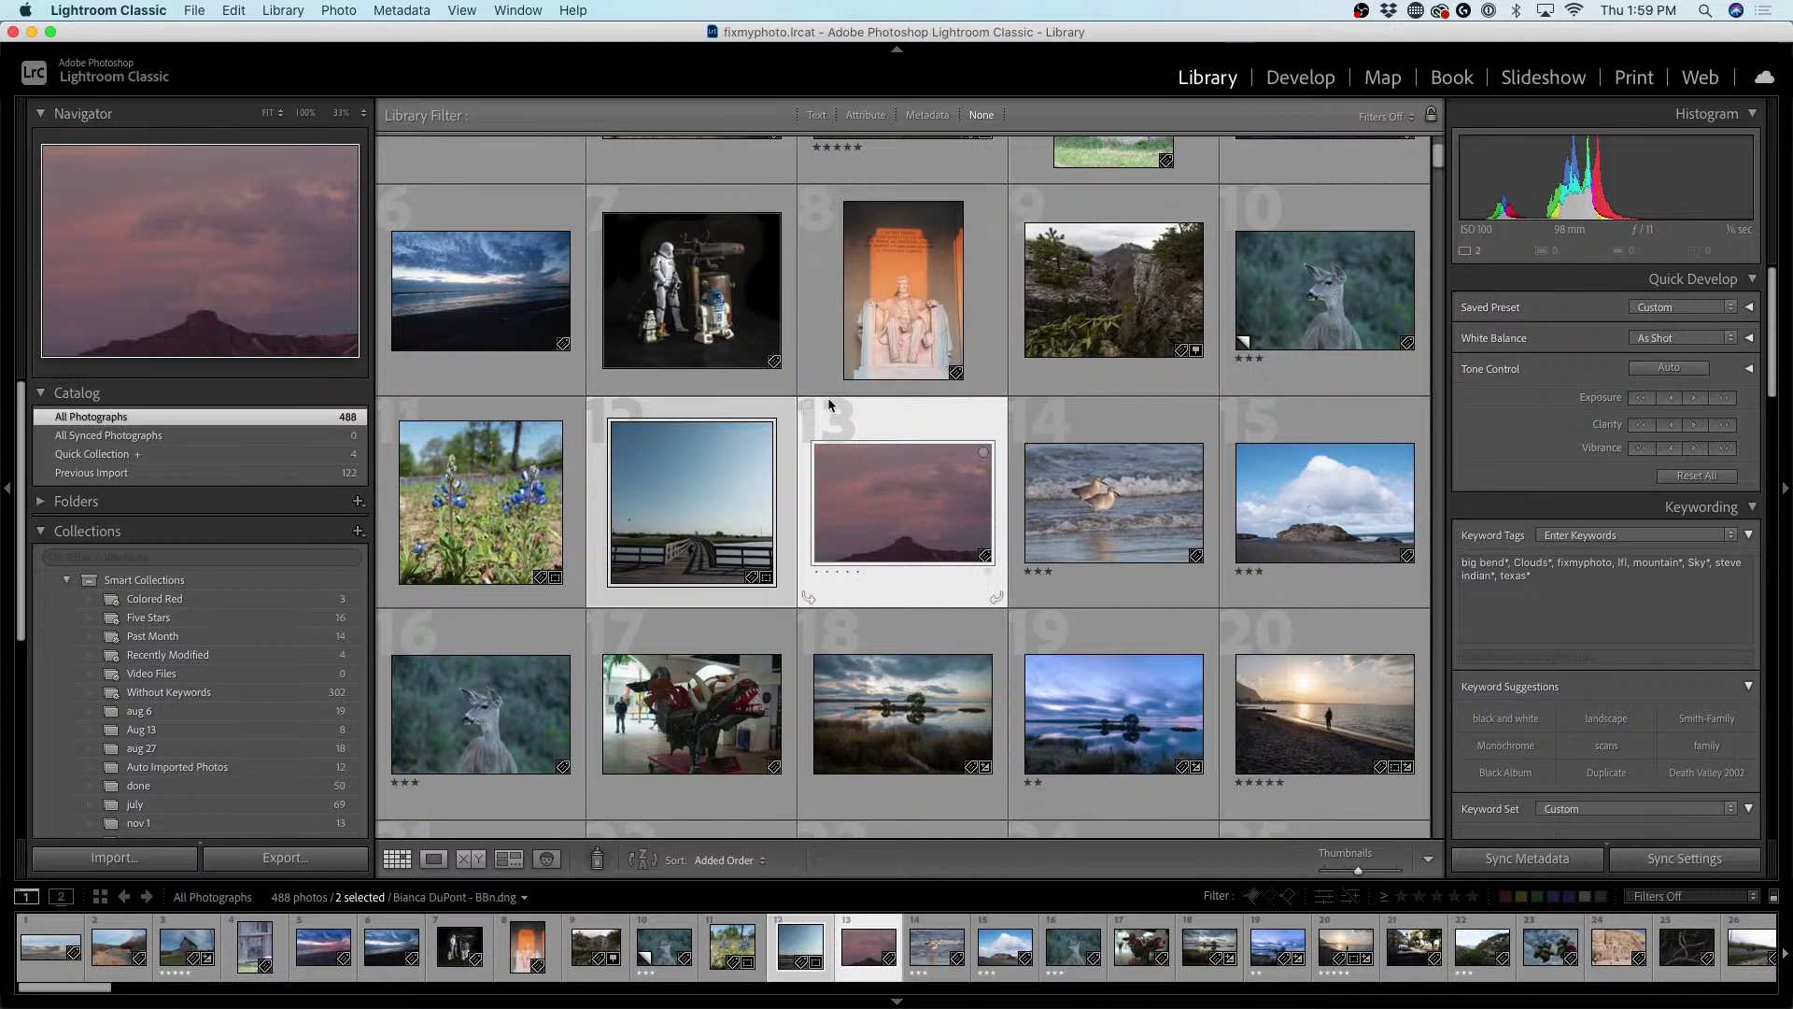
- Open the two selected photos for editing in Adobe Photoshop 2021
right_click(704, 501)
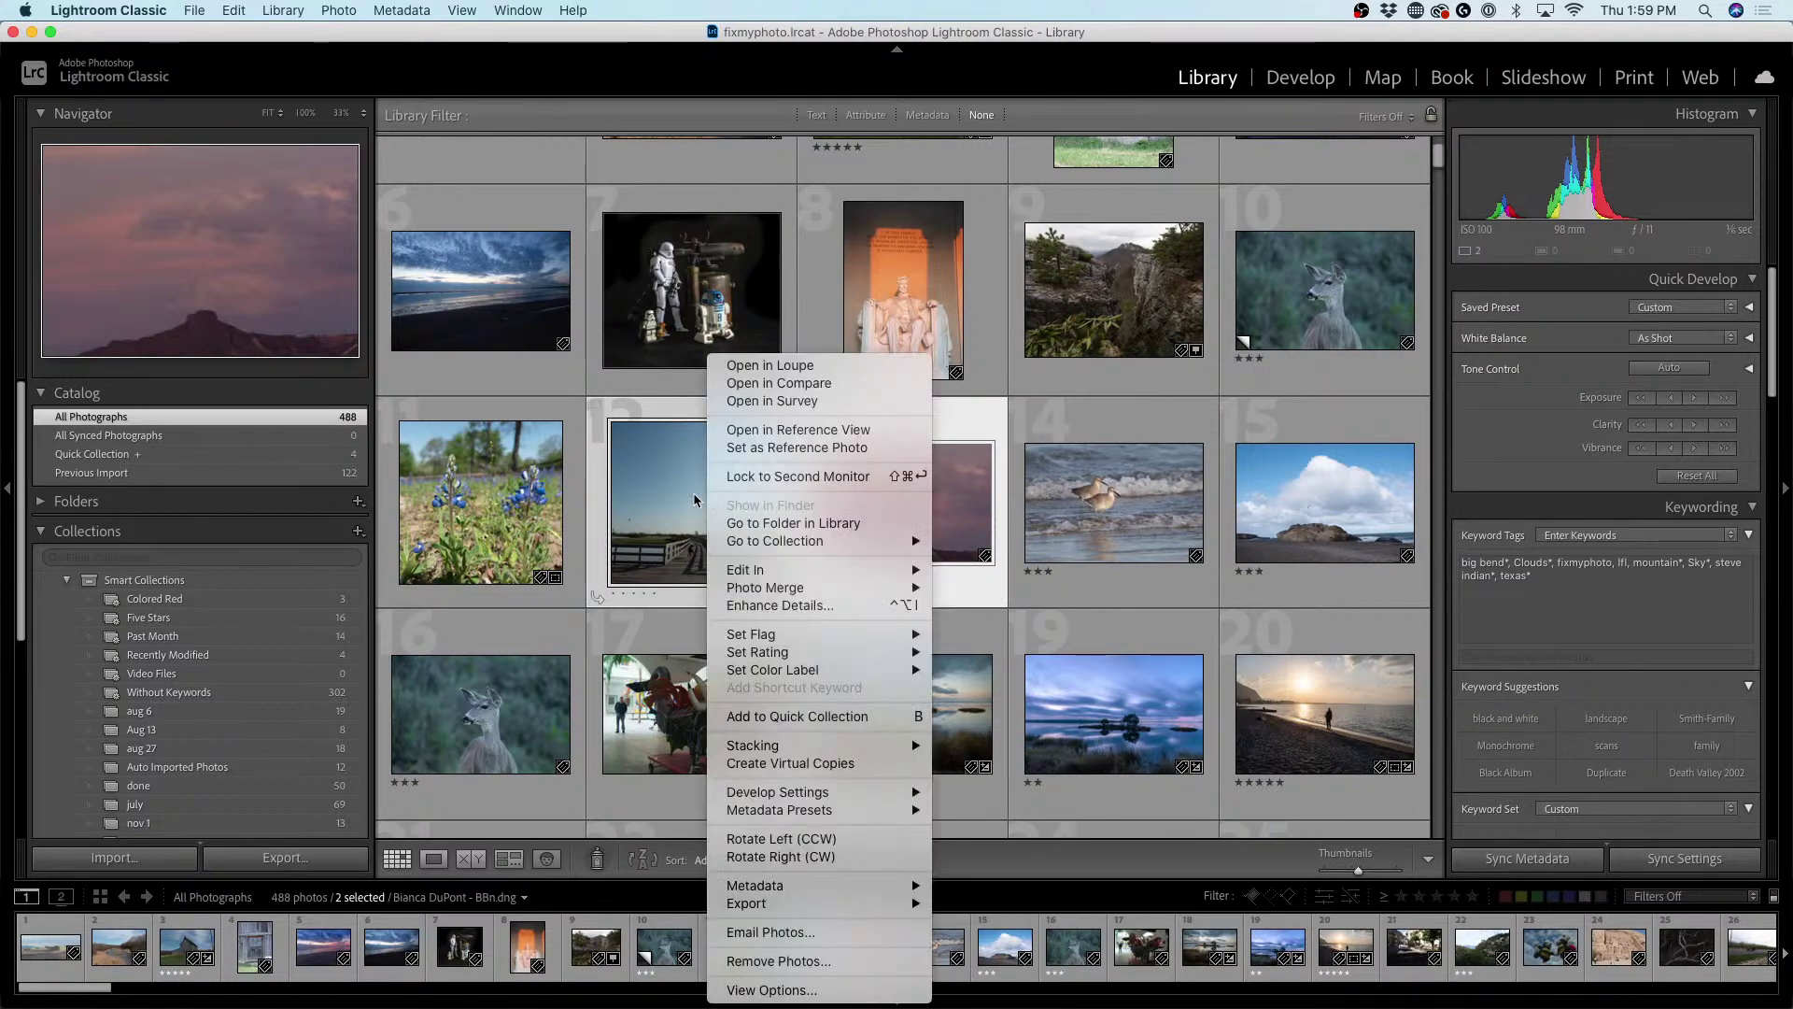
mouse_move(805, 571)
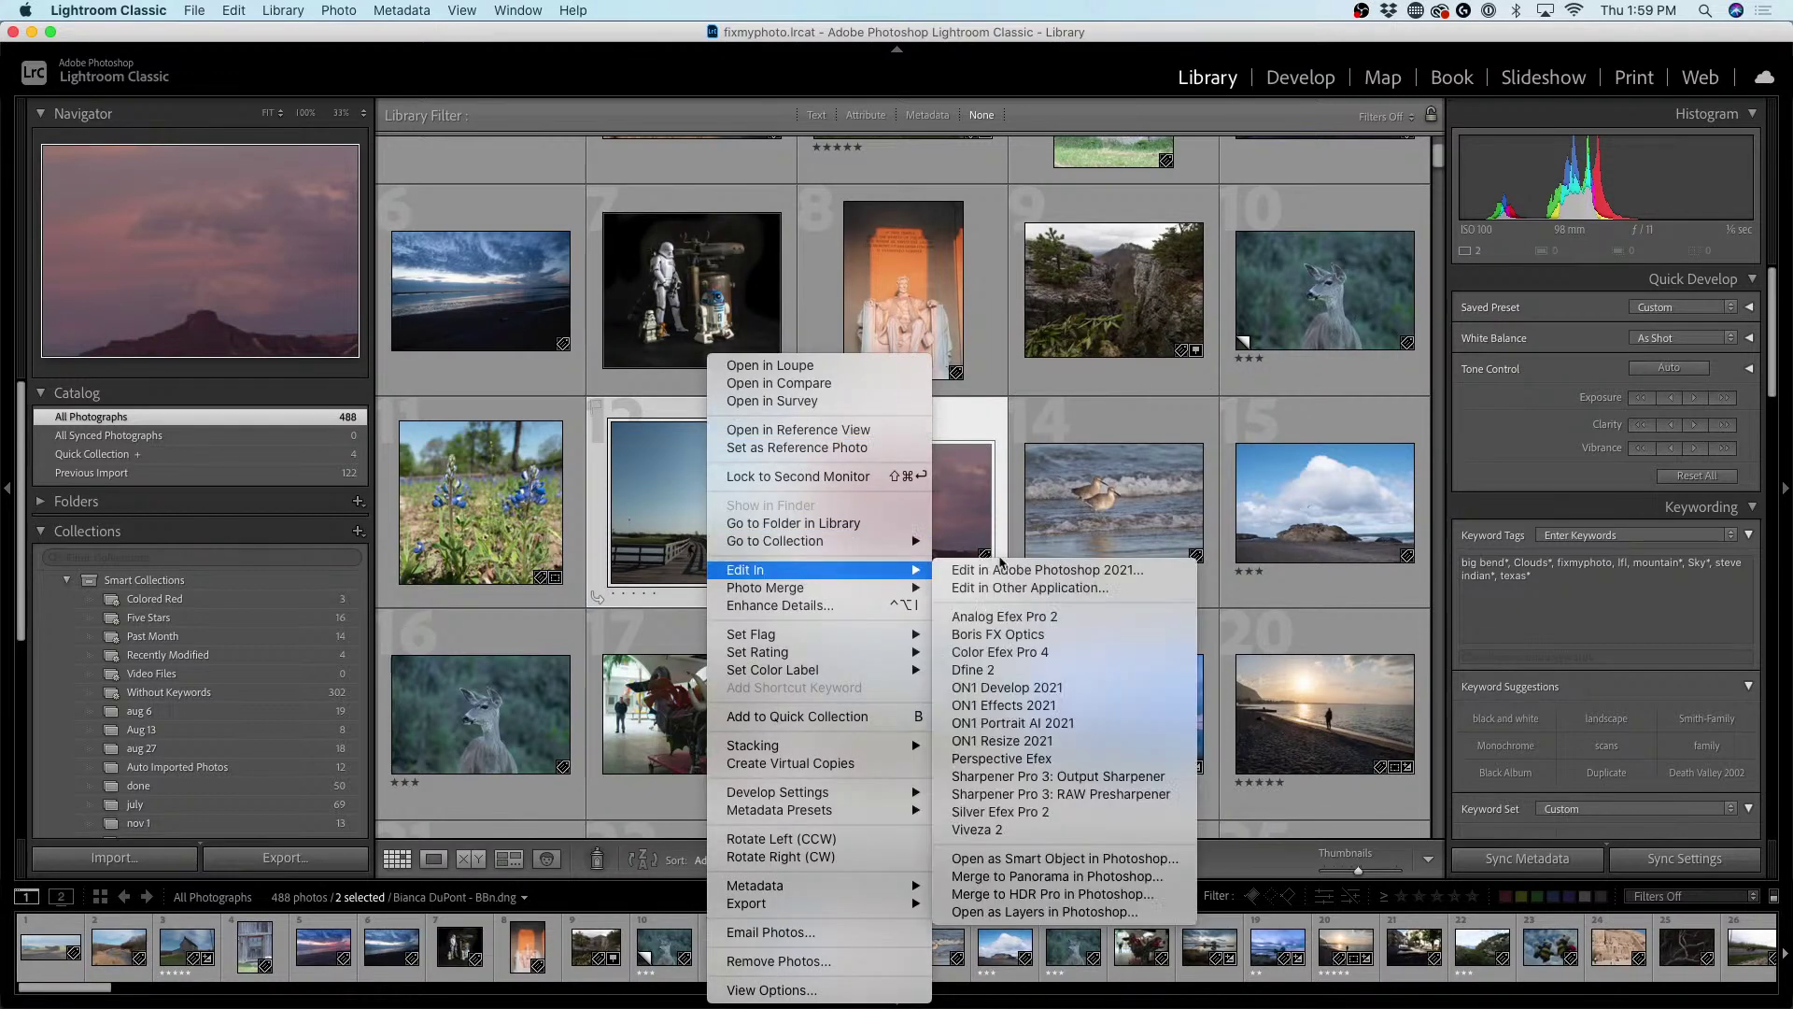
left_click(997, 569)
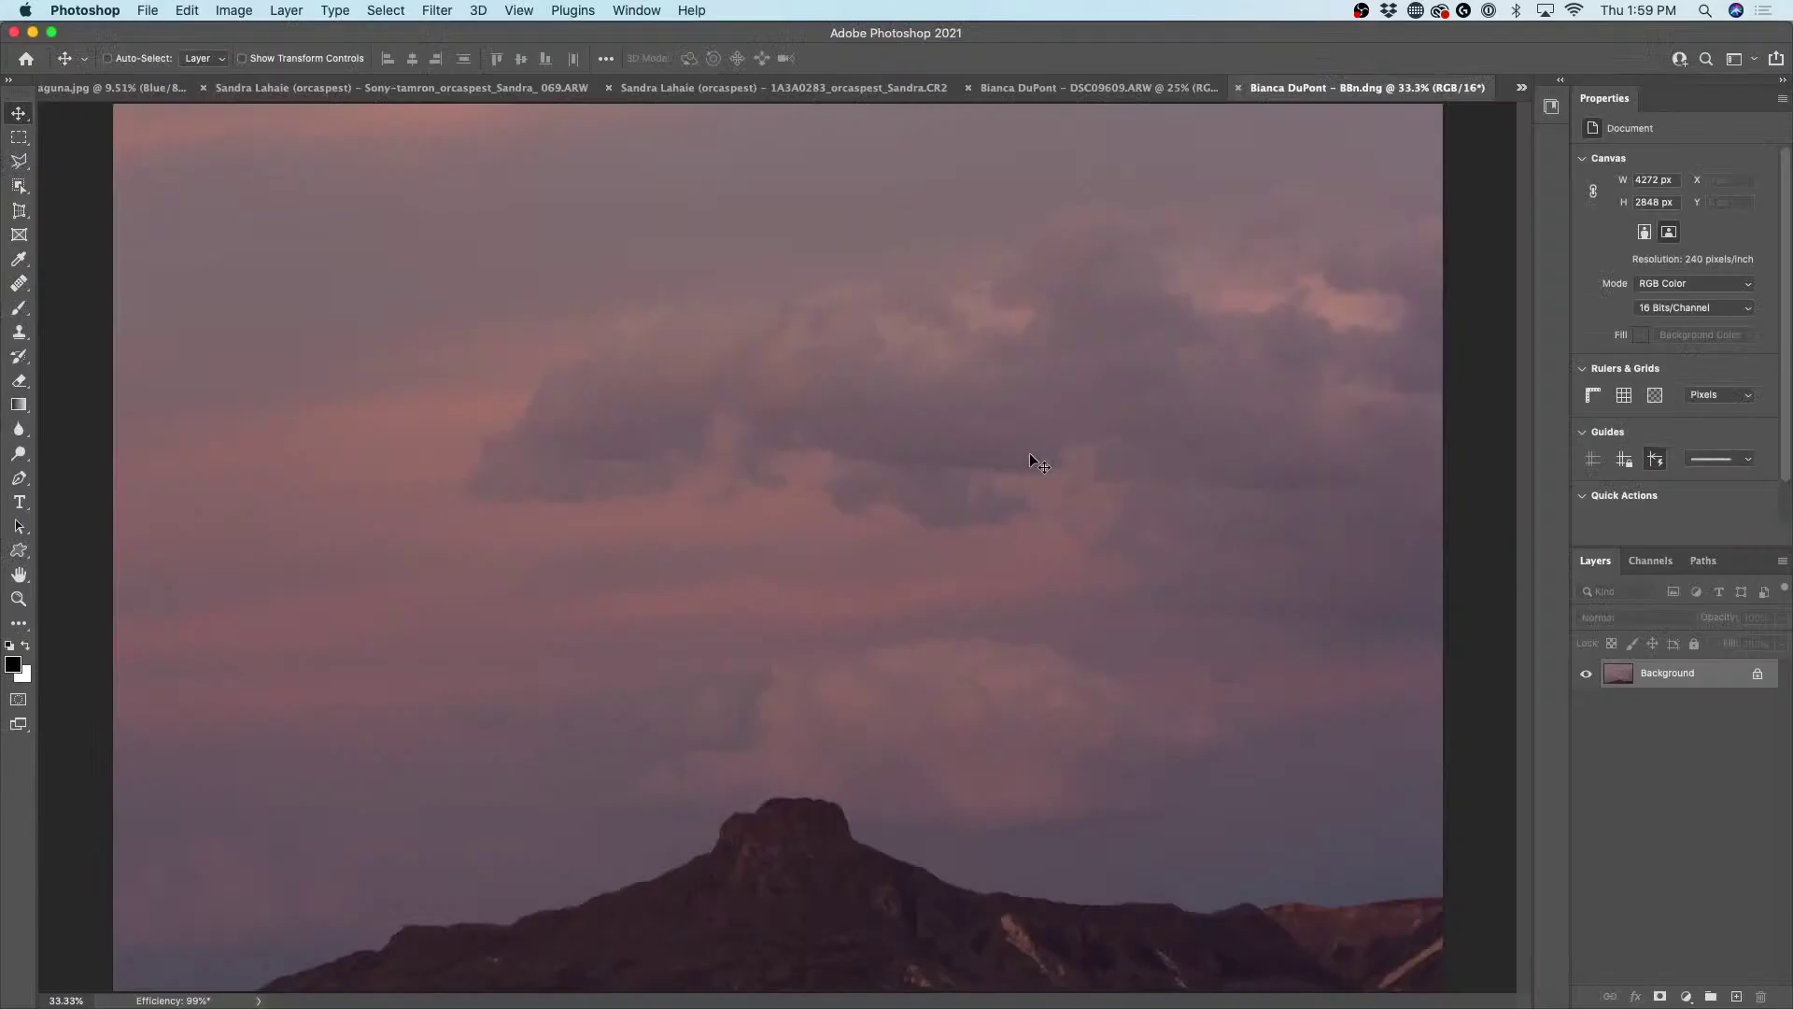
- Compare the full mountain sunset and boardwalk images, finishing on the mountain sunset document
scroll(904, 316, "down", 3)
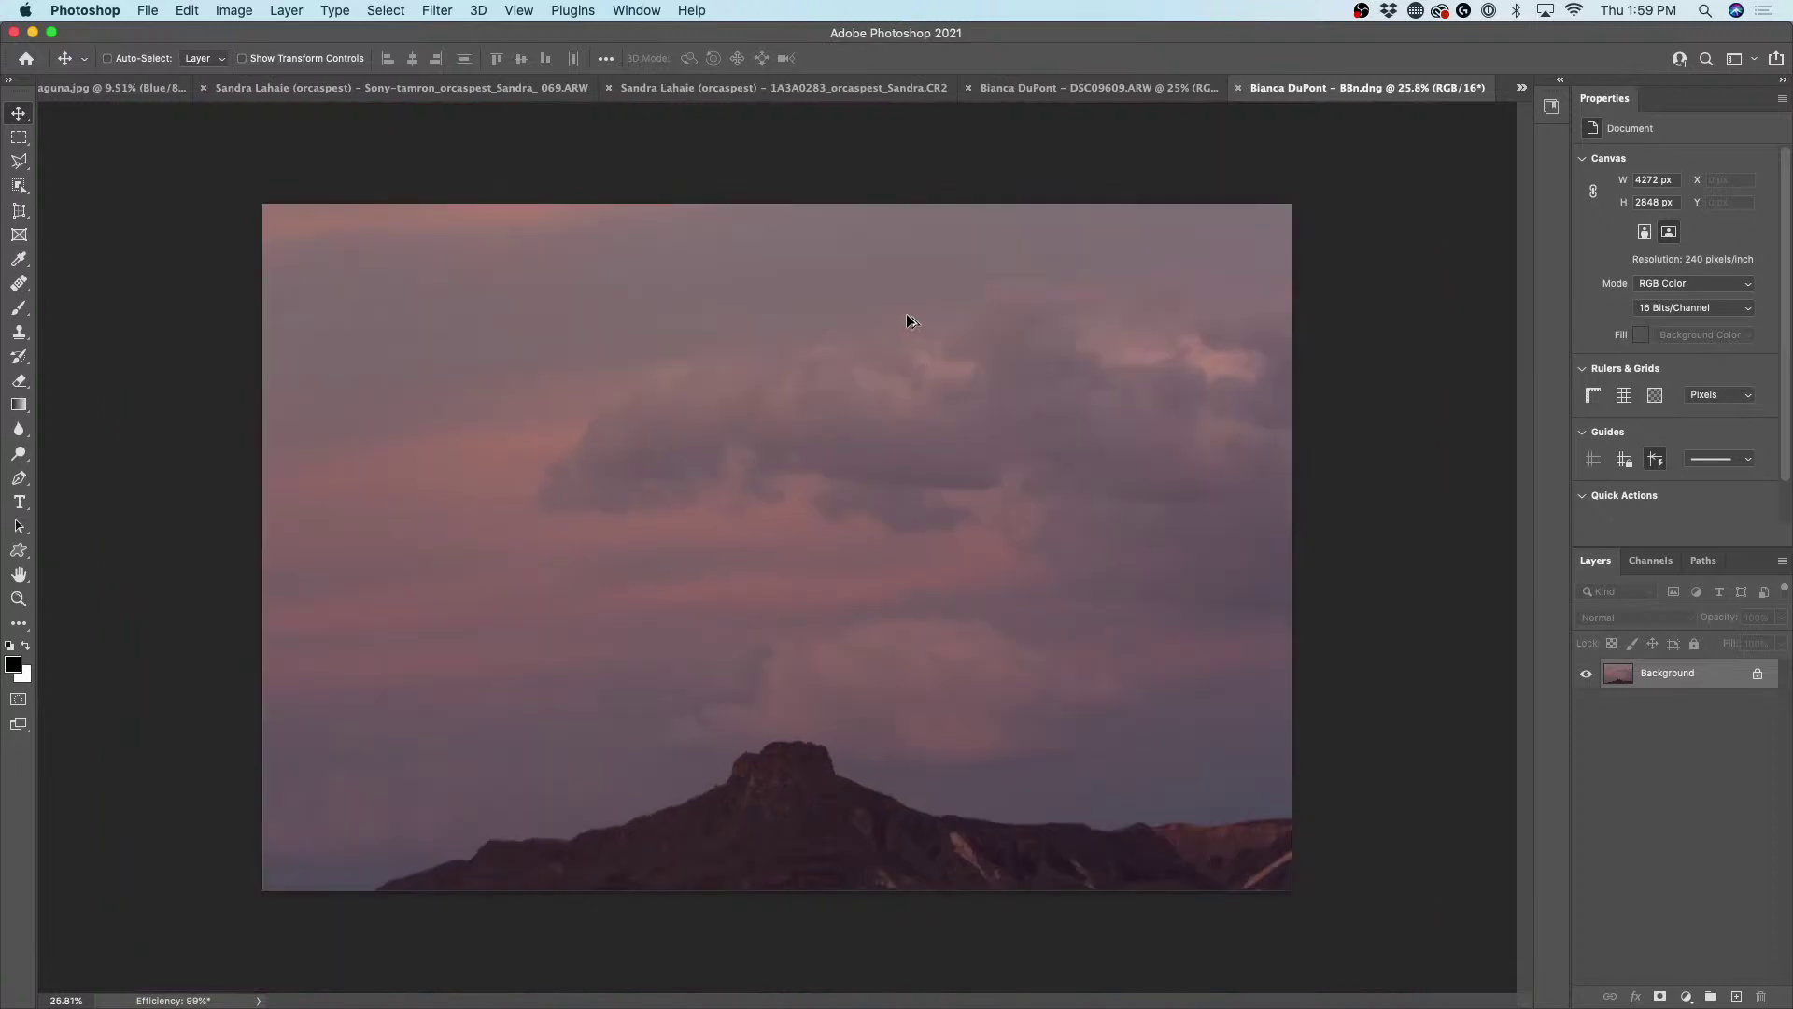
left_click(1077, 88)
scroll(1033, 328, "down", 1)
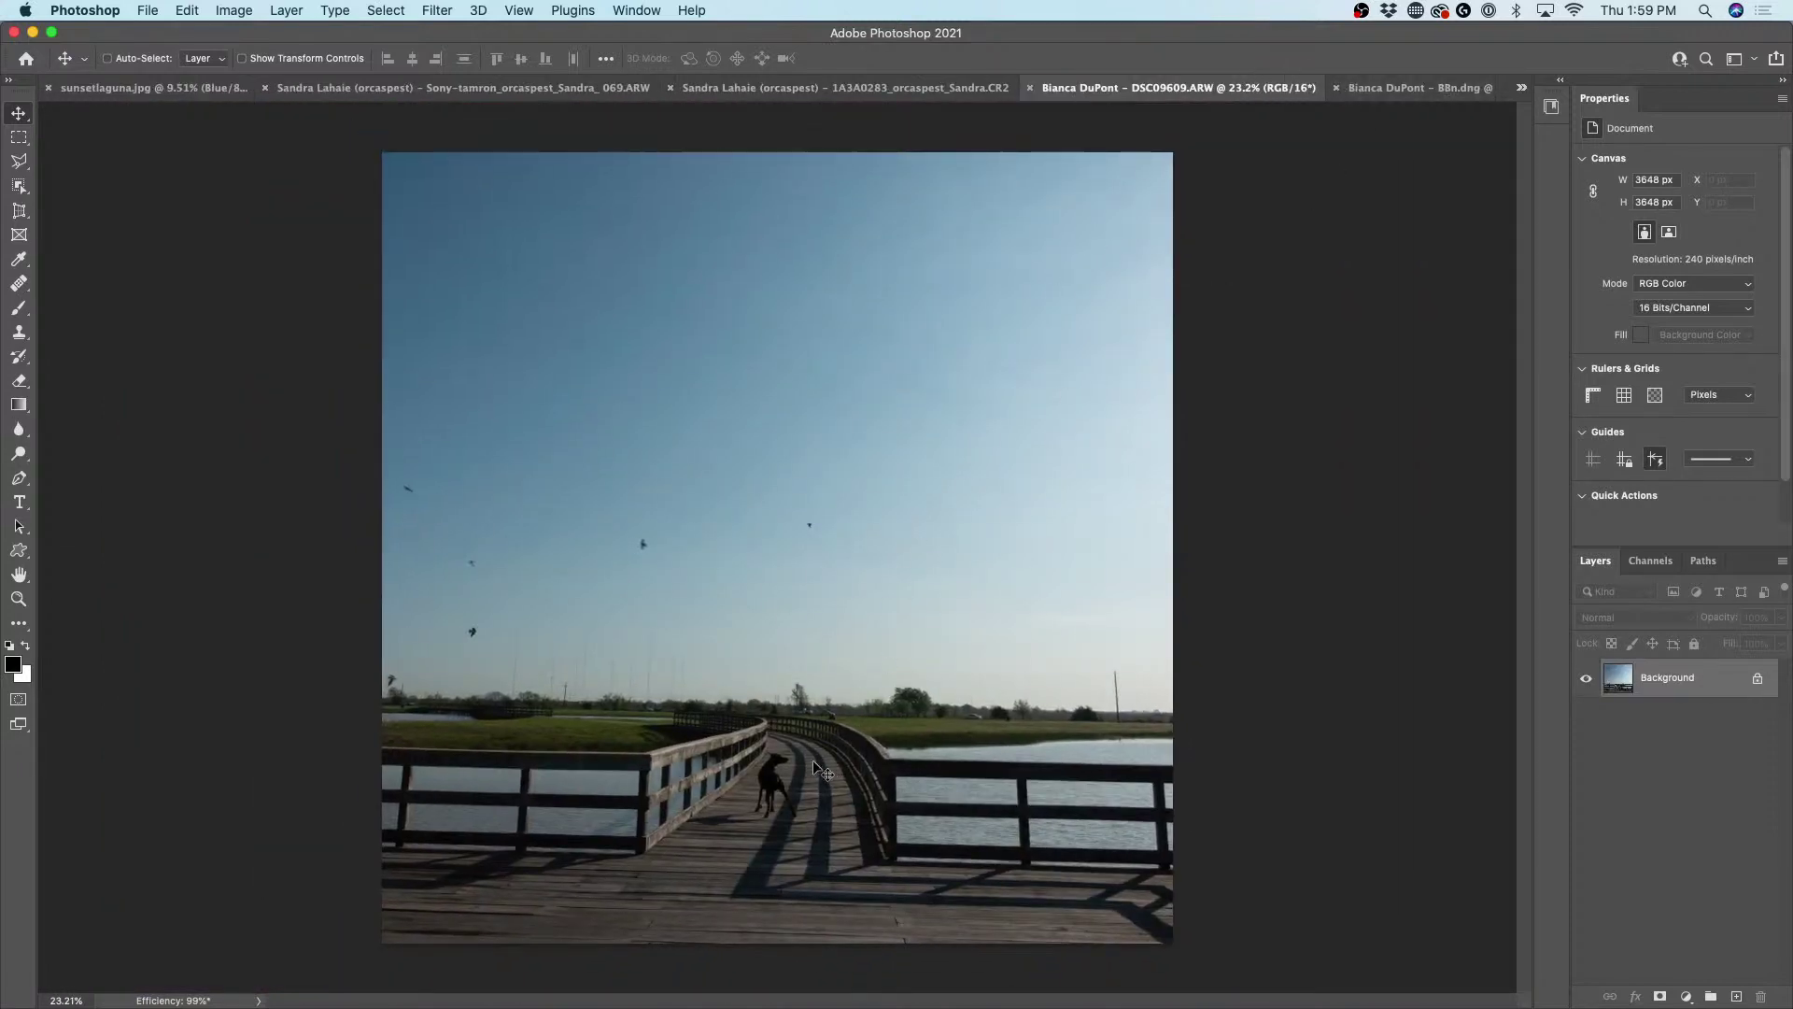
left_click(1415, 89)
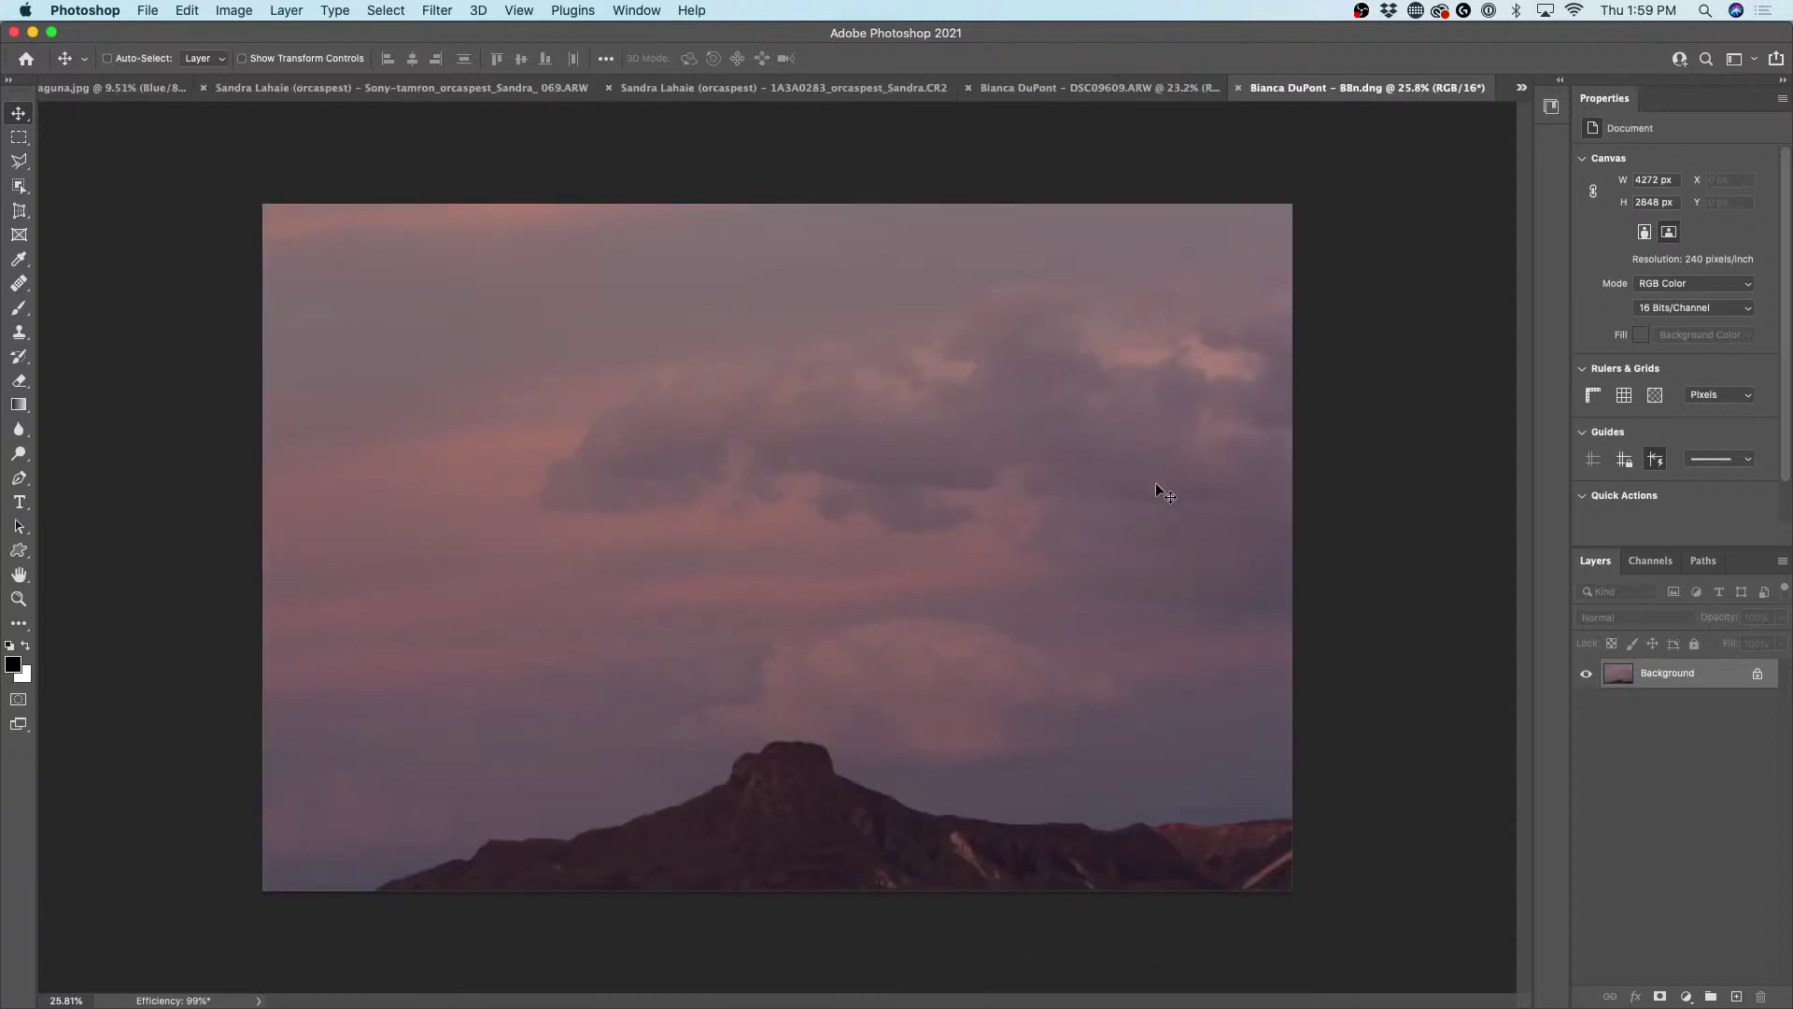
left_click(1097, 88)
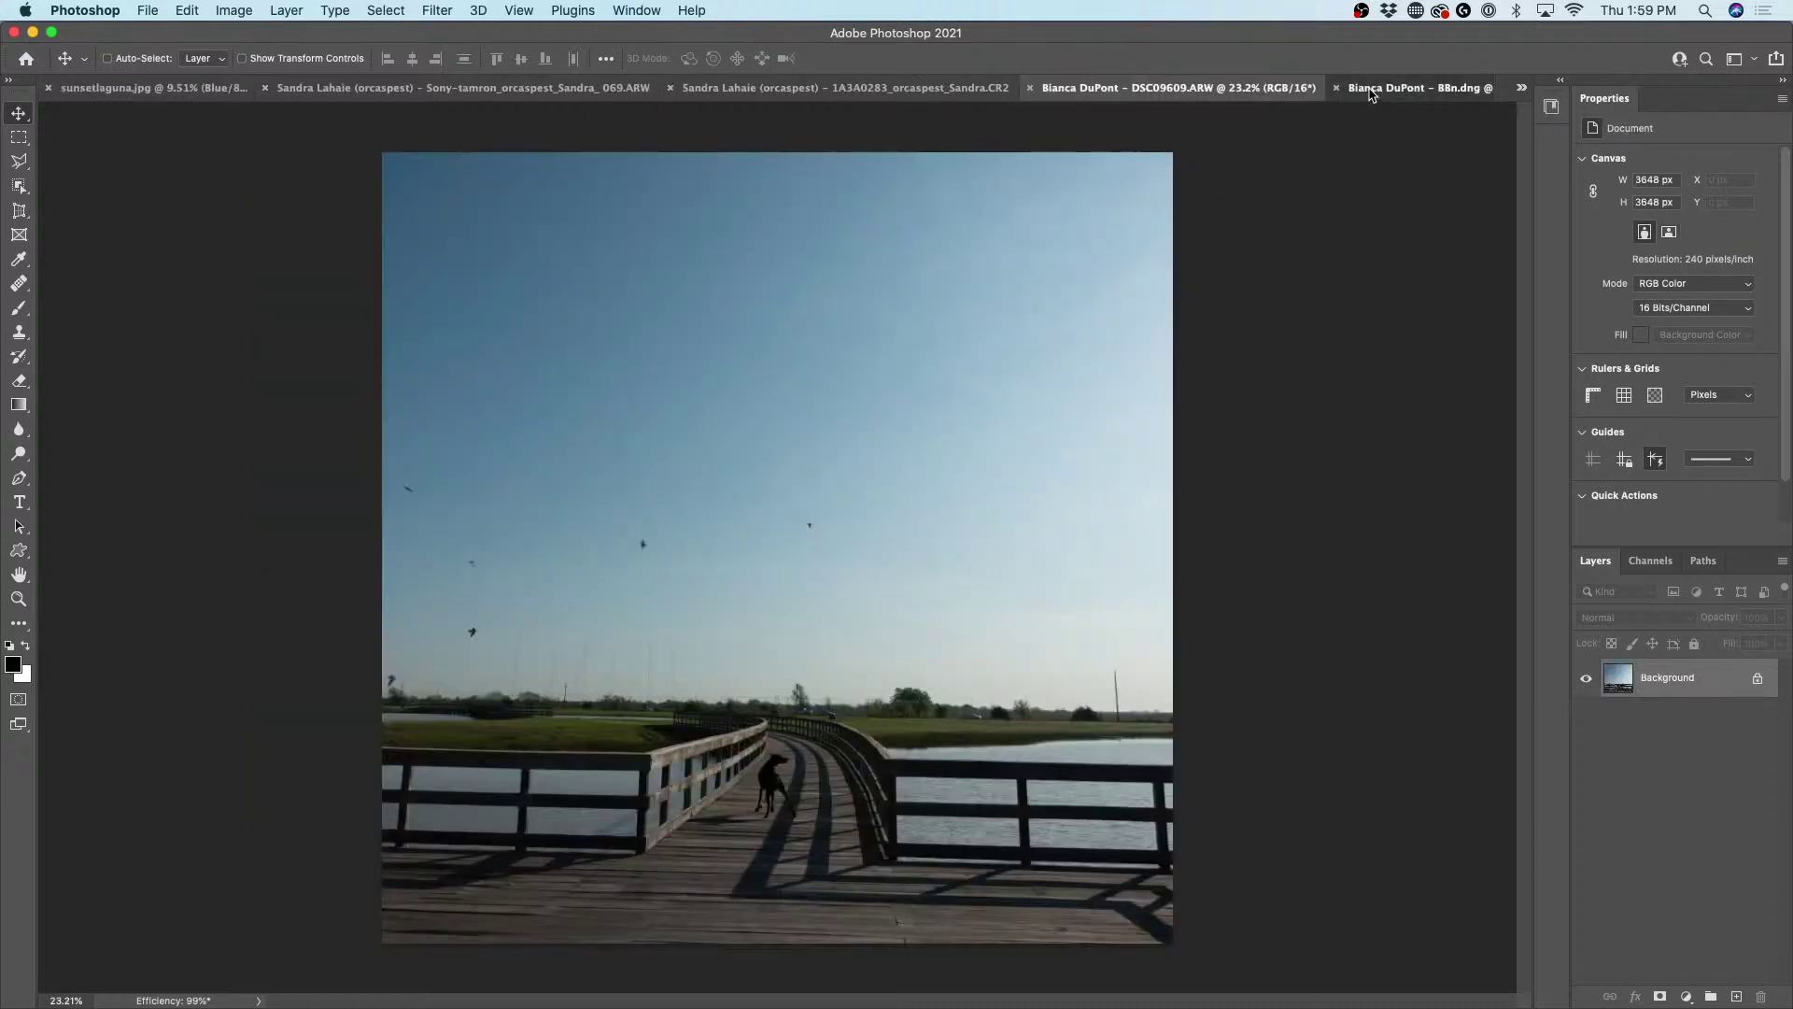
left_click(1415, 88)
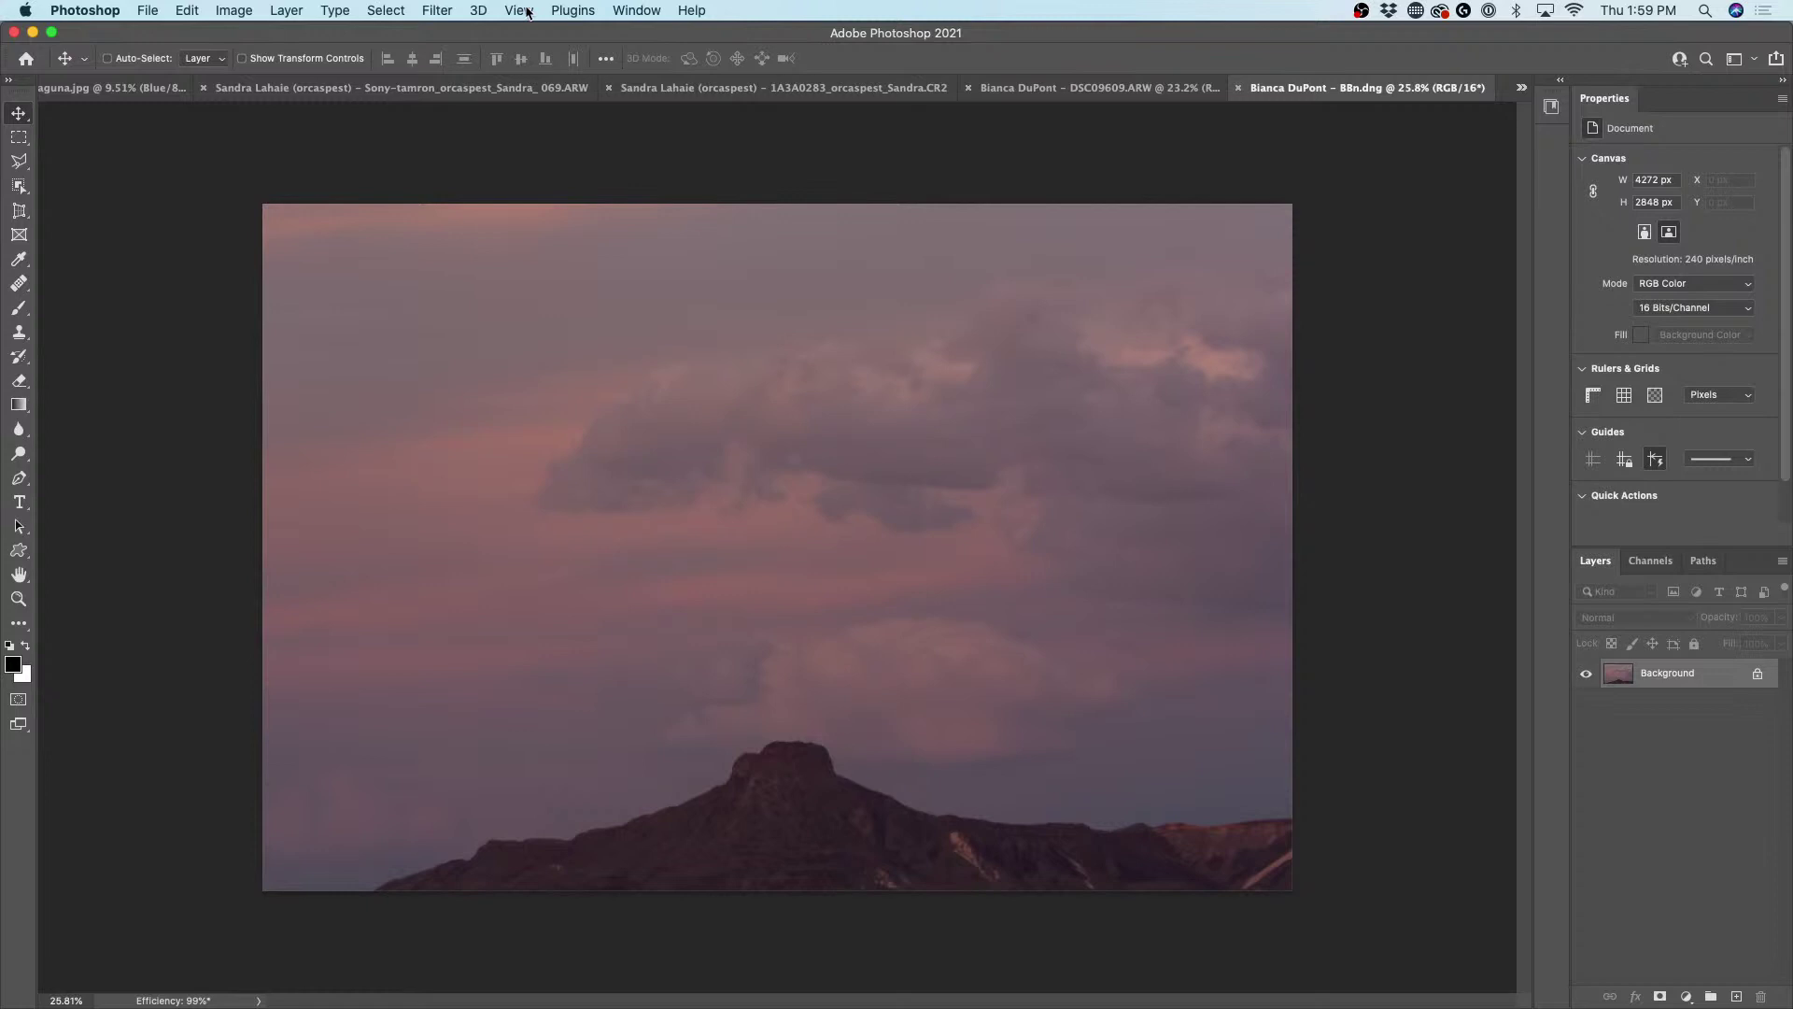
- Run the Camera Raw Filter on the mountain sunset with Clarity +27, Dehaze +10, Exposure +0.30 and Highlights -52
left_click(446, 9)
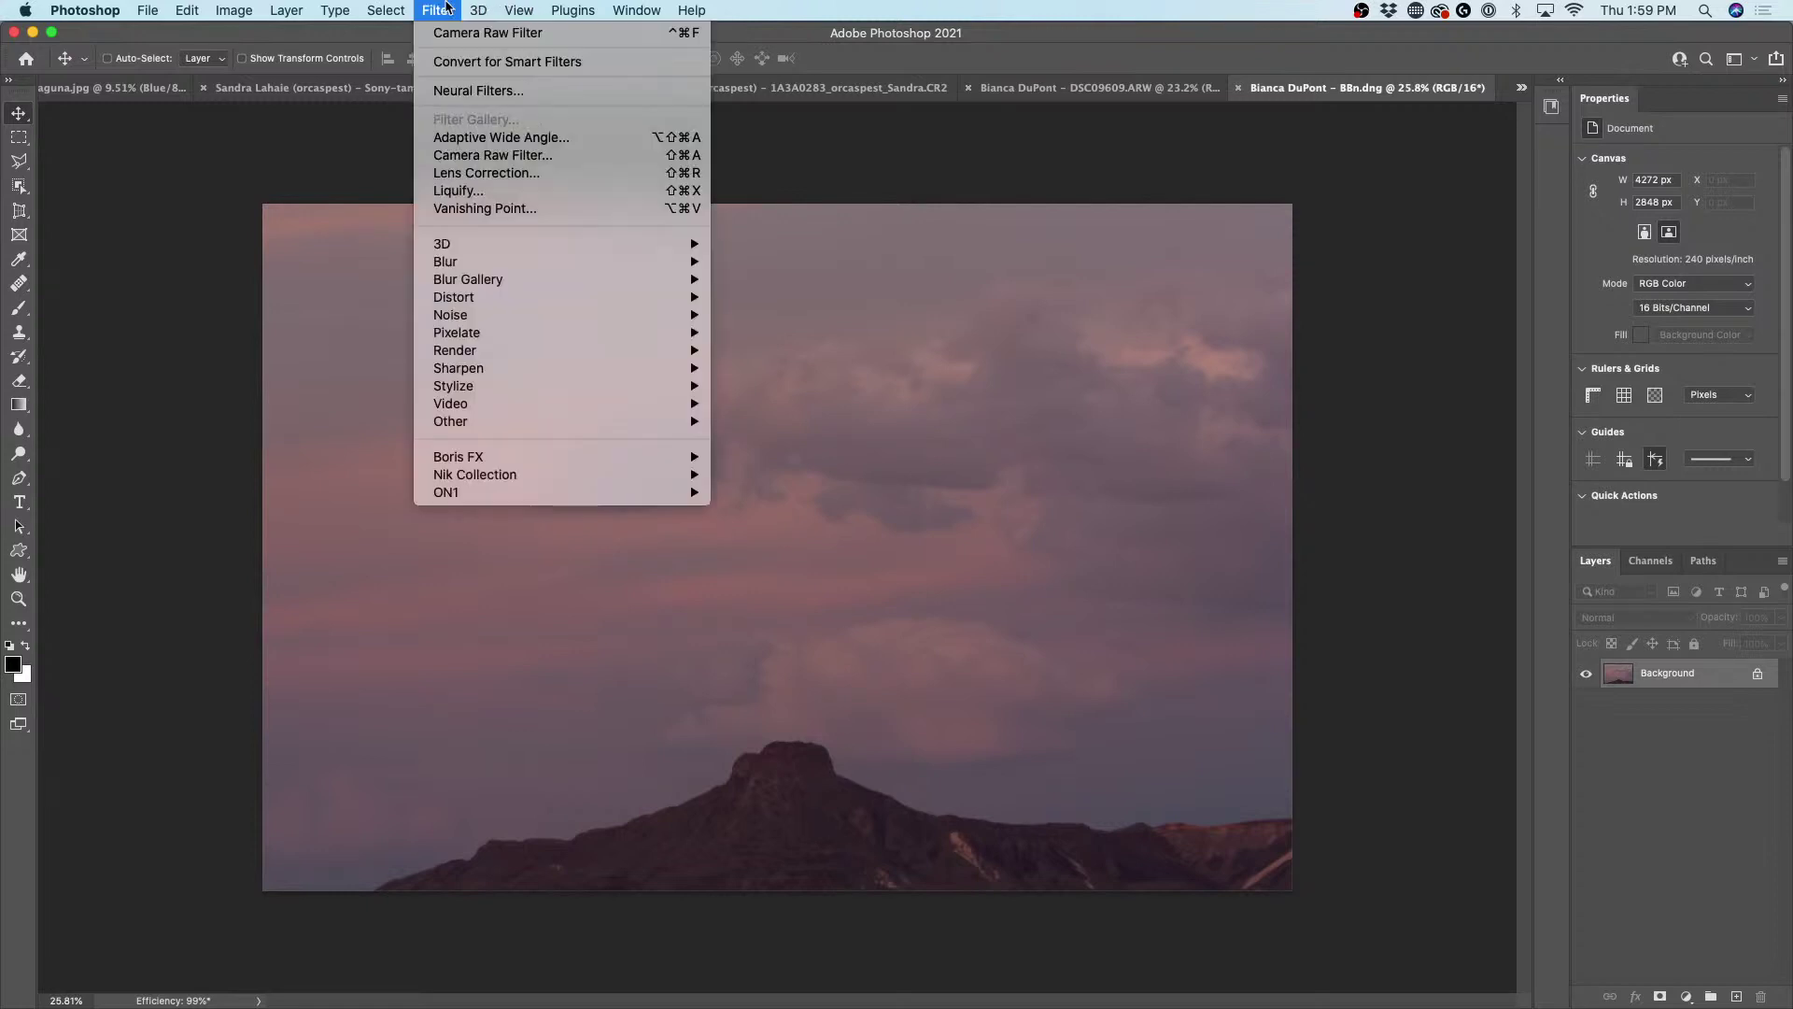
left_click(486, 155)
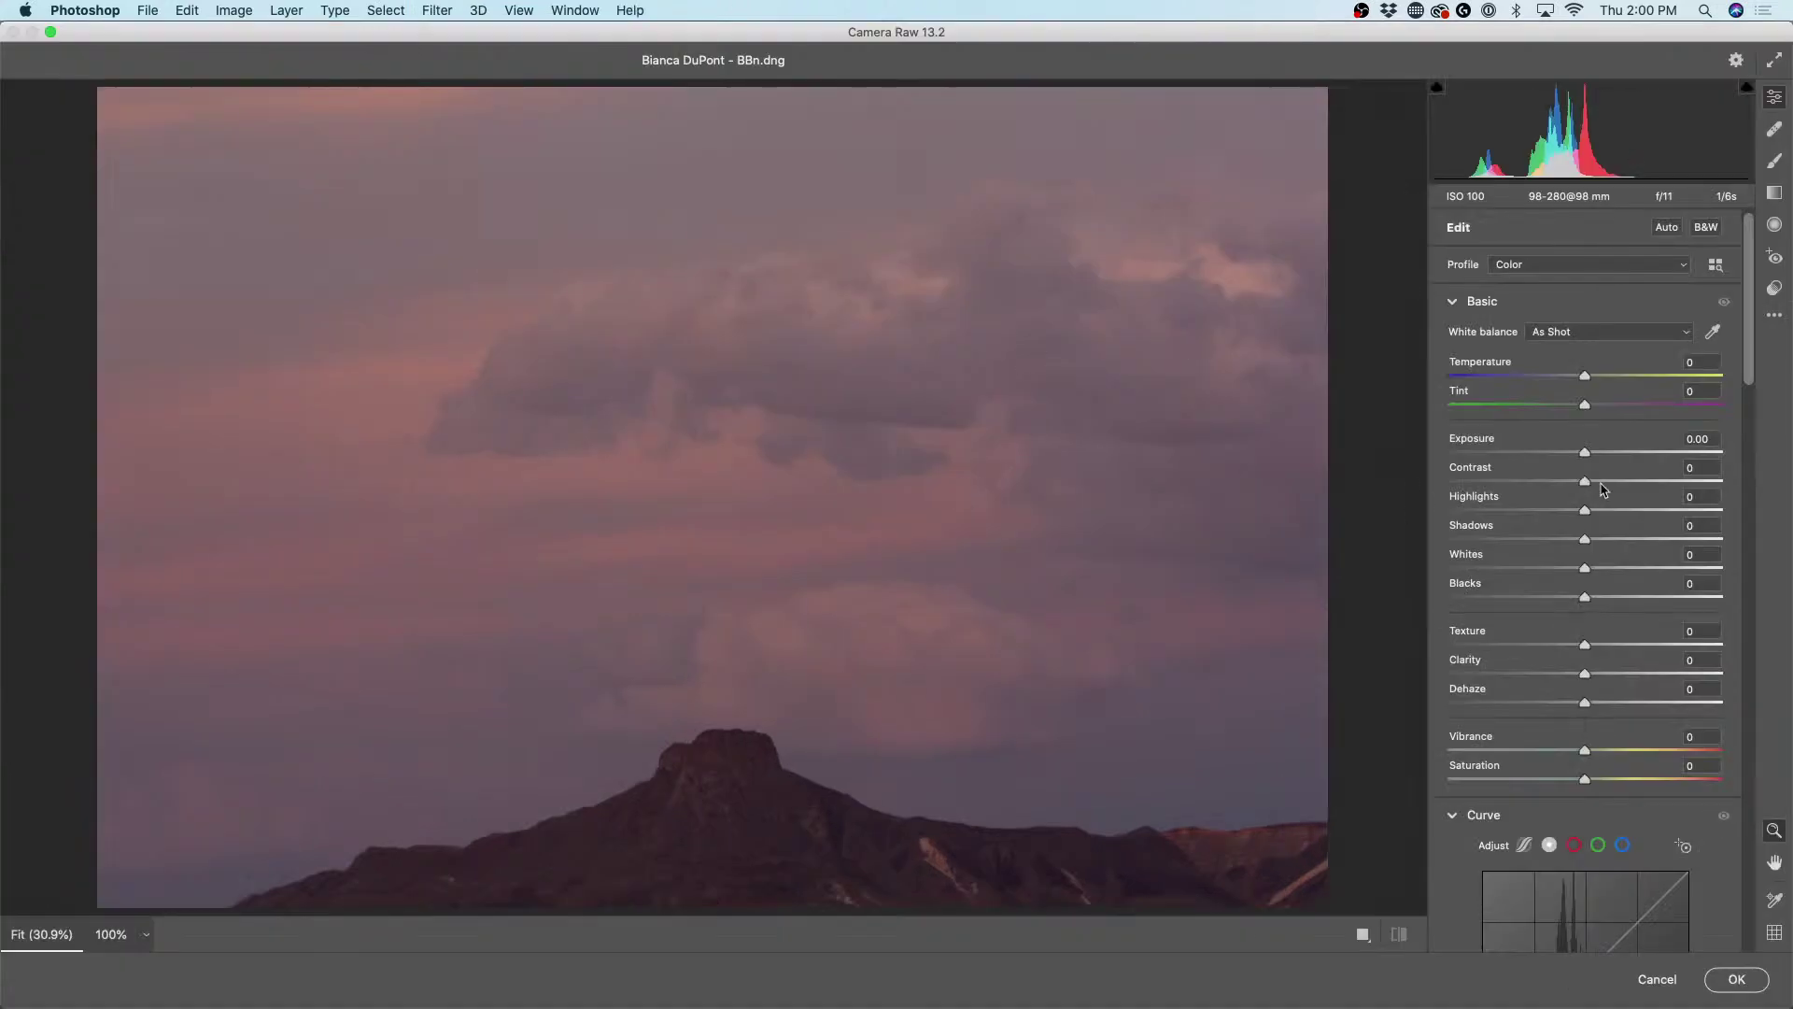
mouse_move(1586, 674)
left_mouse_down()
mouse_move(1645, 678)
mouse_move(1599, 705)
left_mouse_up()
left_click_drag(1585, 451, 1513, 511)
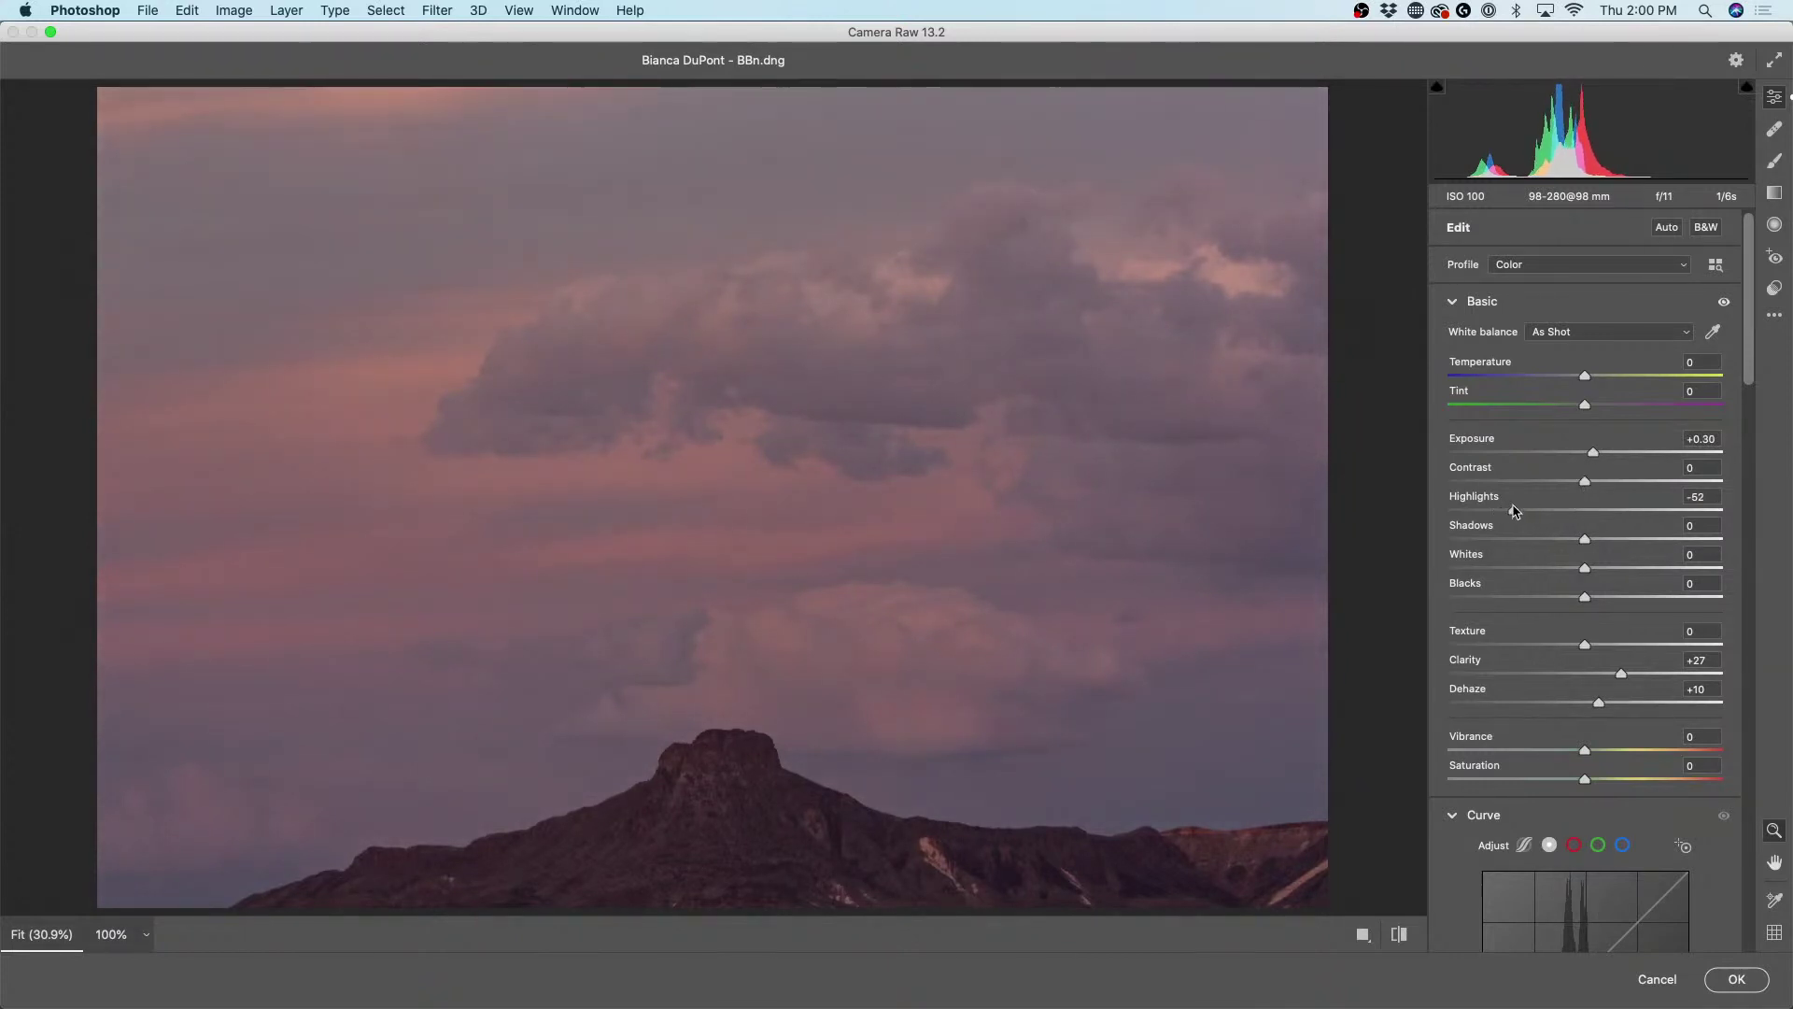
- Set the sunset's Shadows to +14, Contrast to -1 and Temperature to +5, and apply the Camera Raw Filter
left_click_drag(1594, 453, 1594, 454)
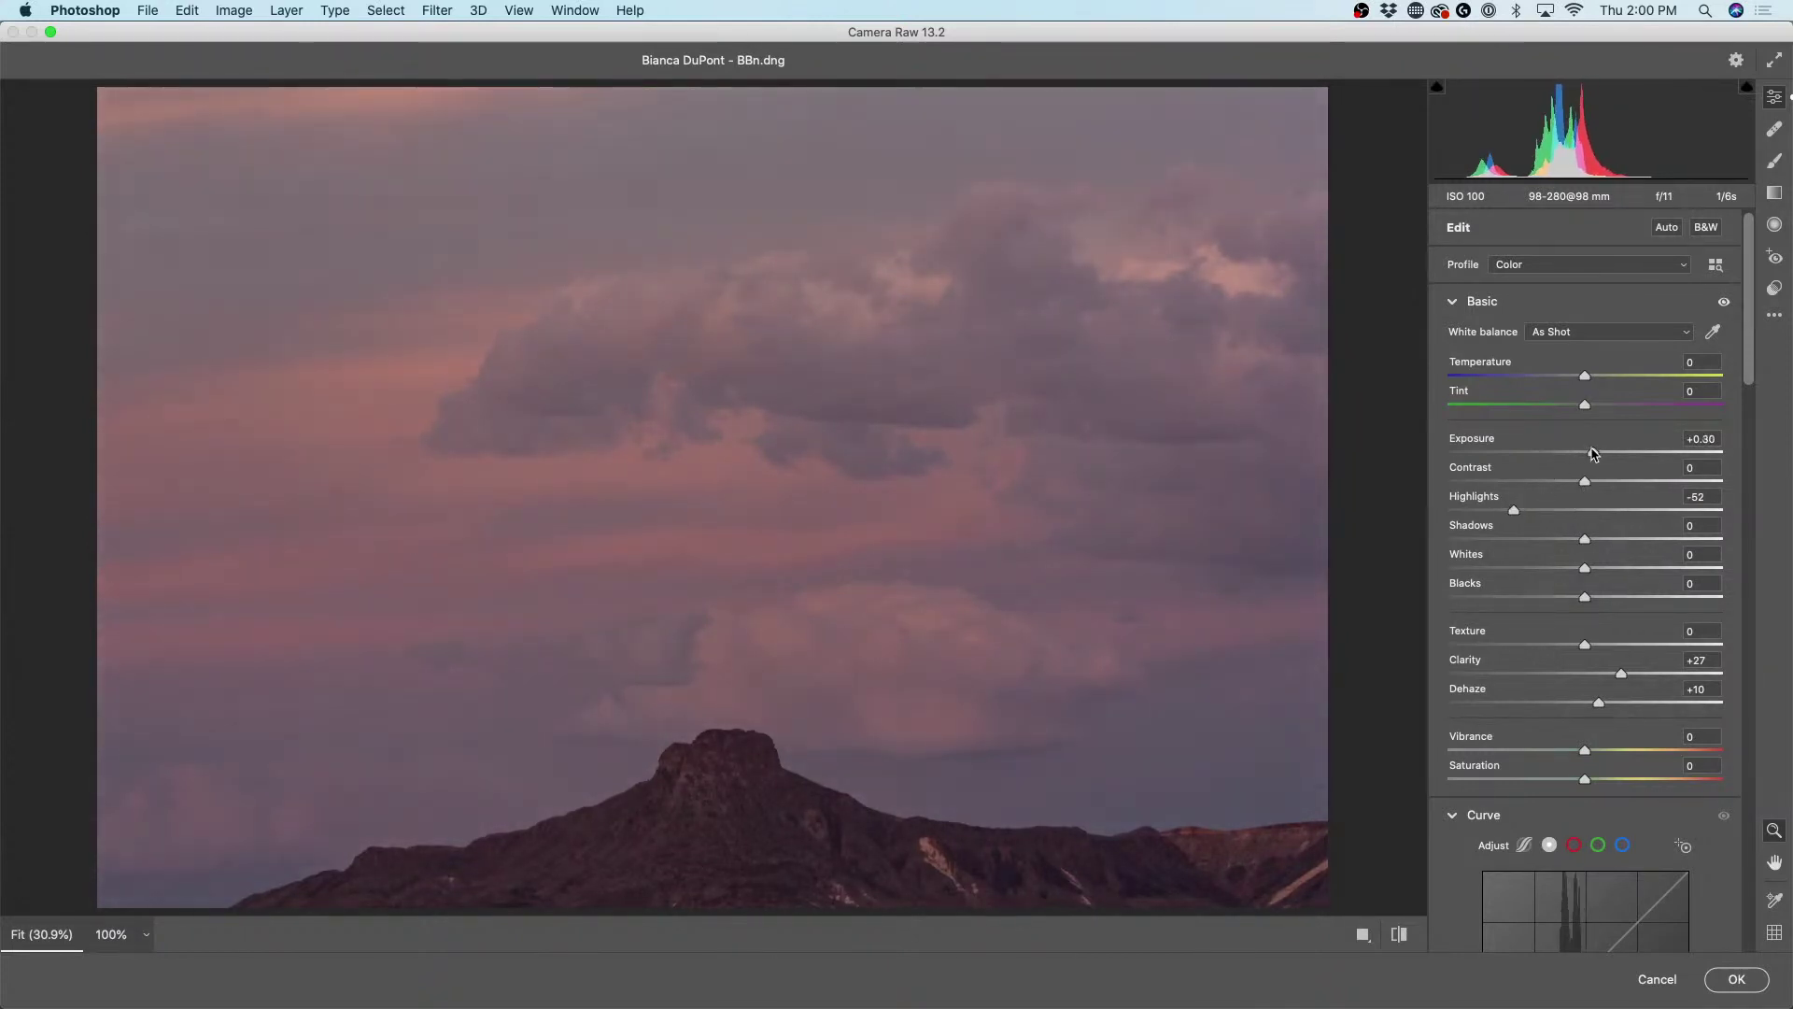
left_click_drag(1585, 539, 1606, 546)
left_click_drag(1585, 480, 1582, 478)
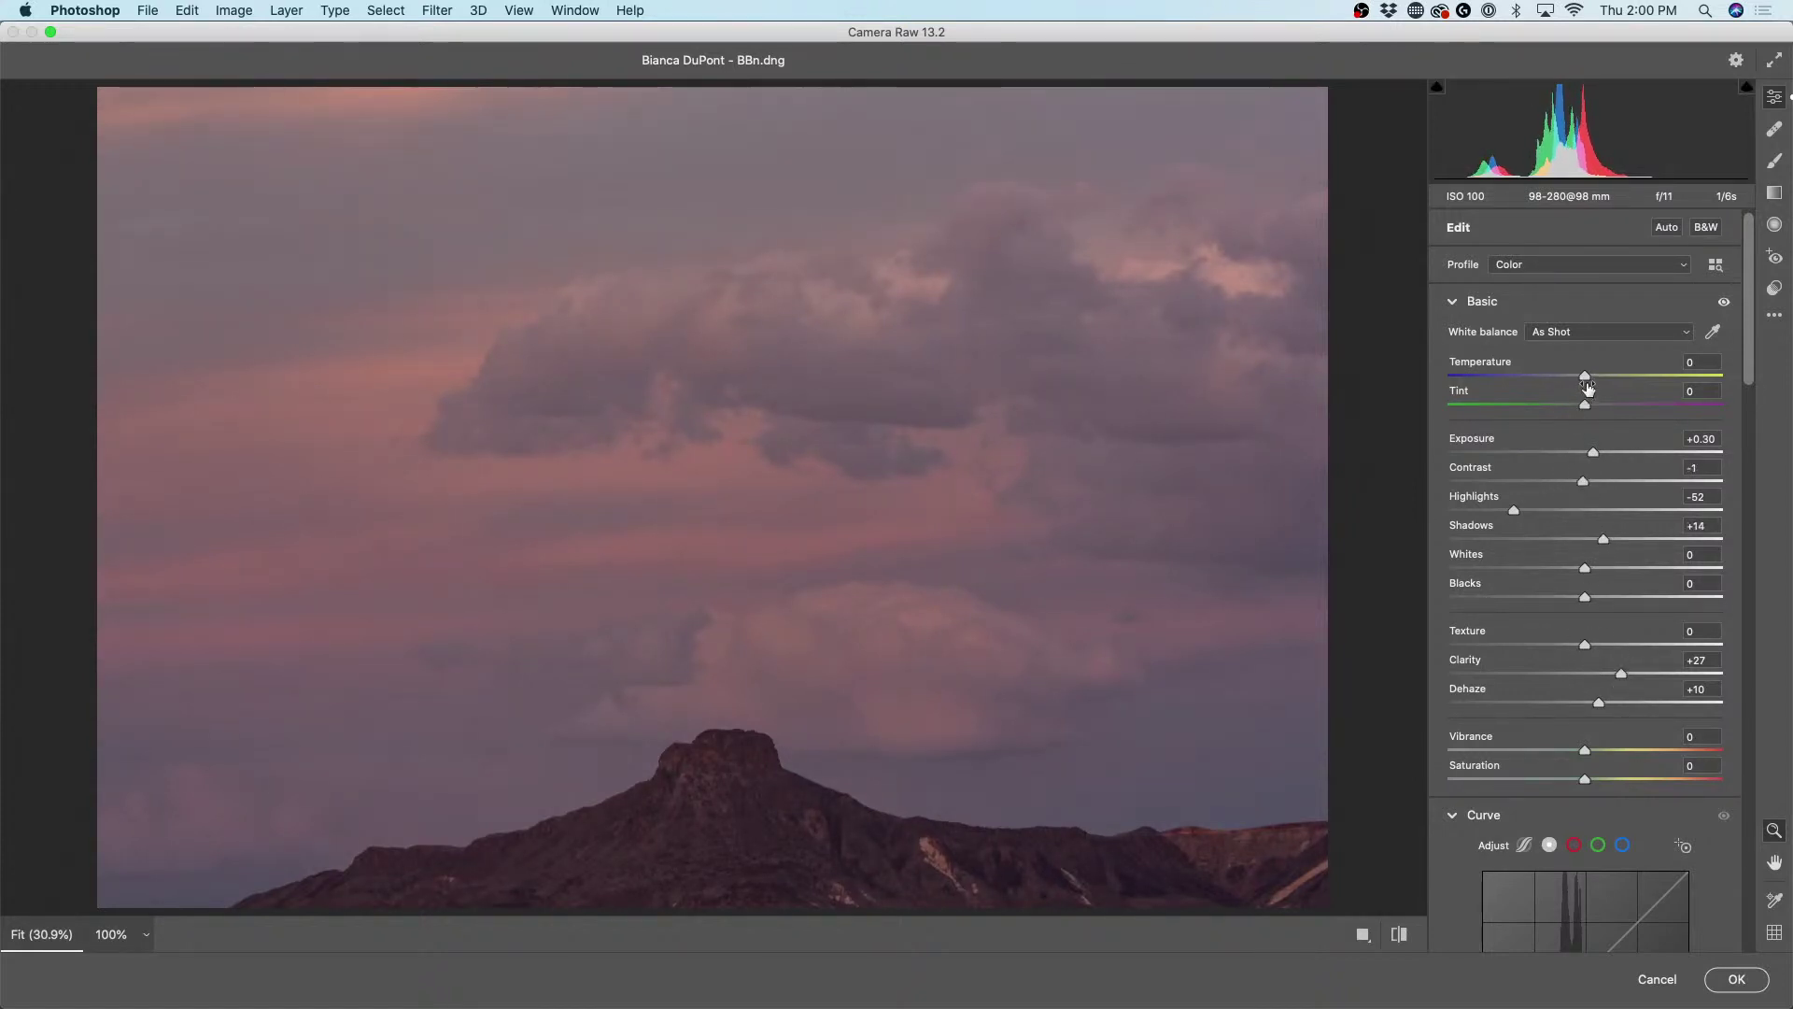
left_click_drag(1586, 376, 1591, 378)
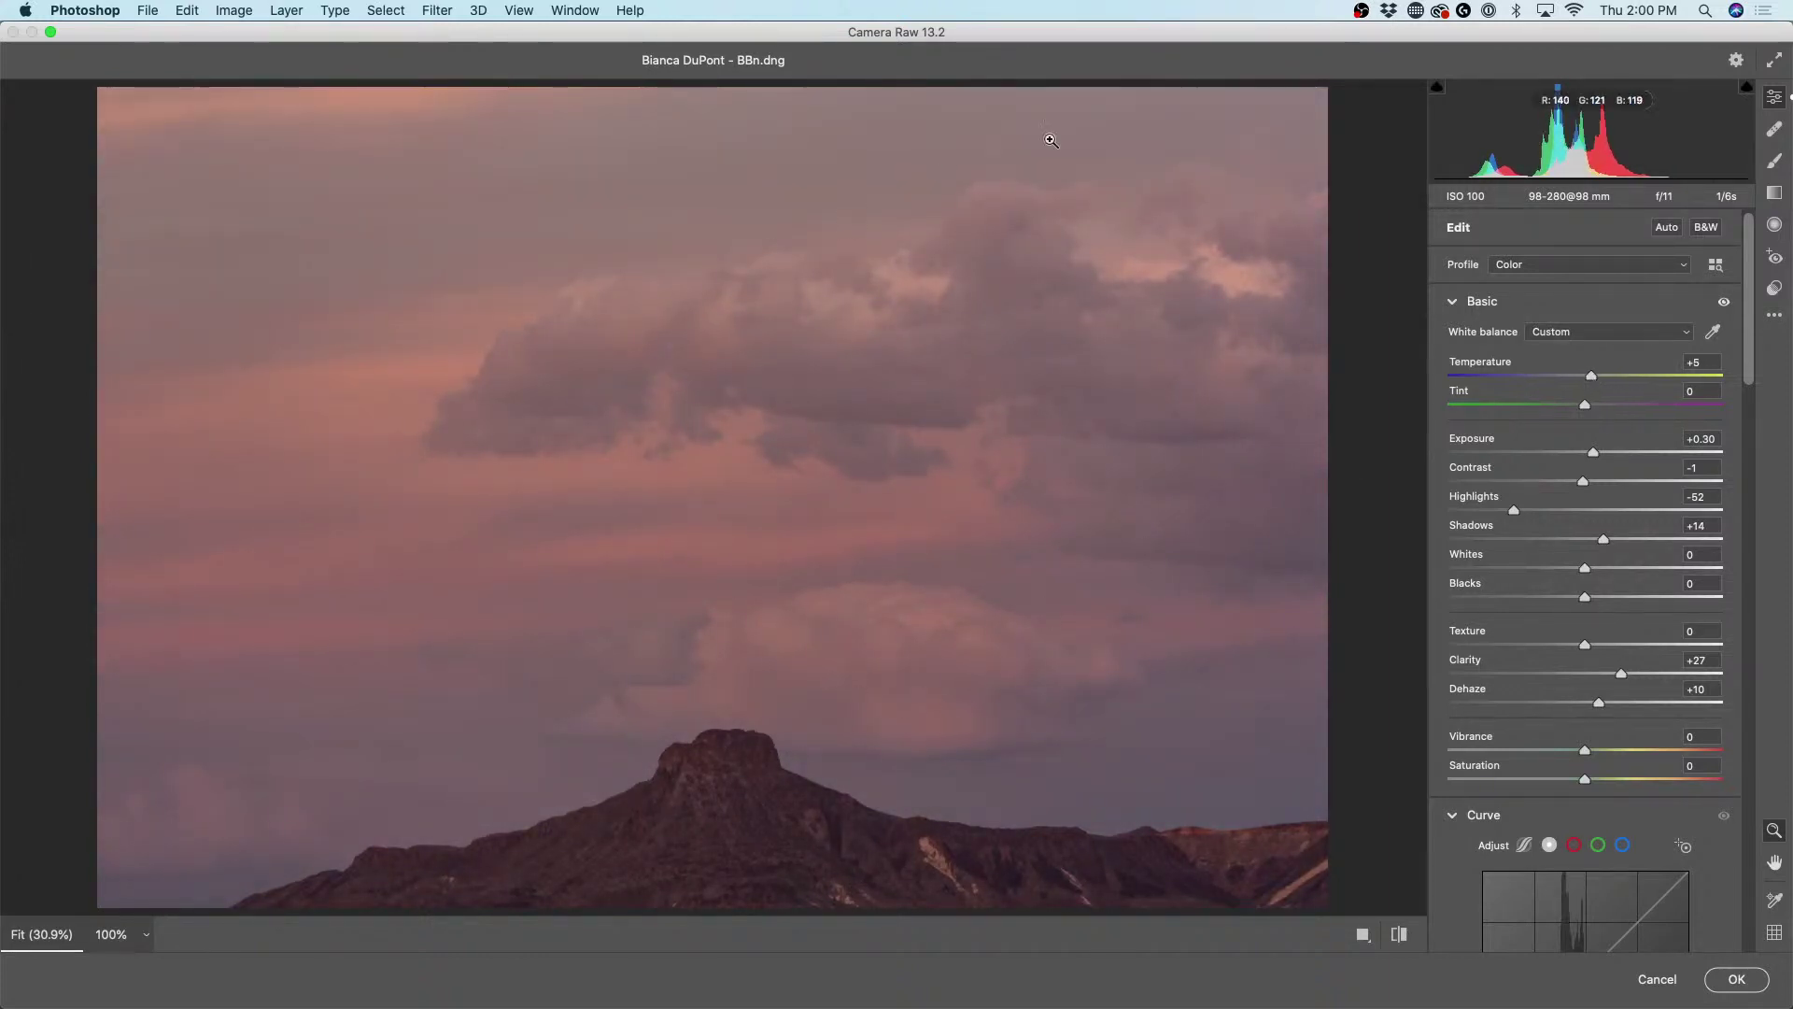
left_click(1739, 980)
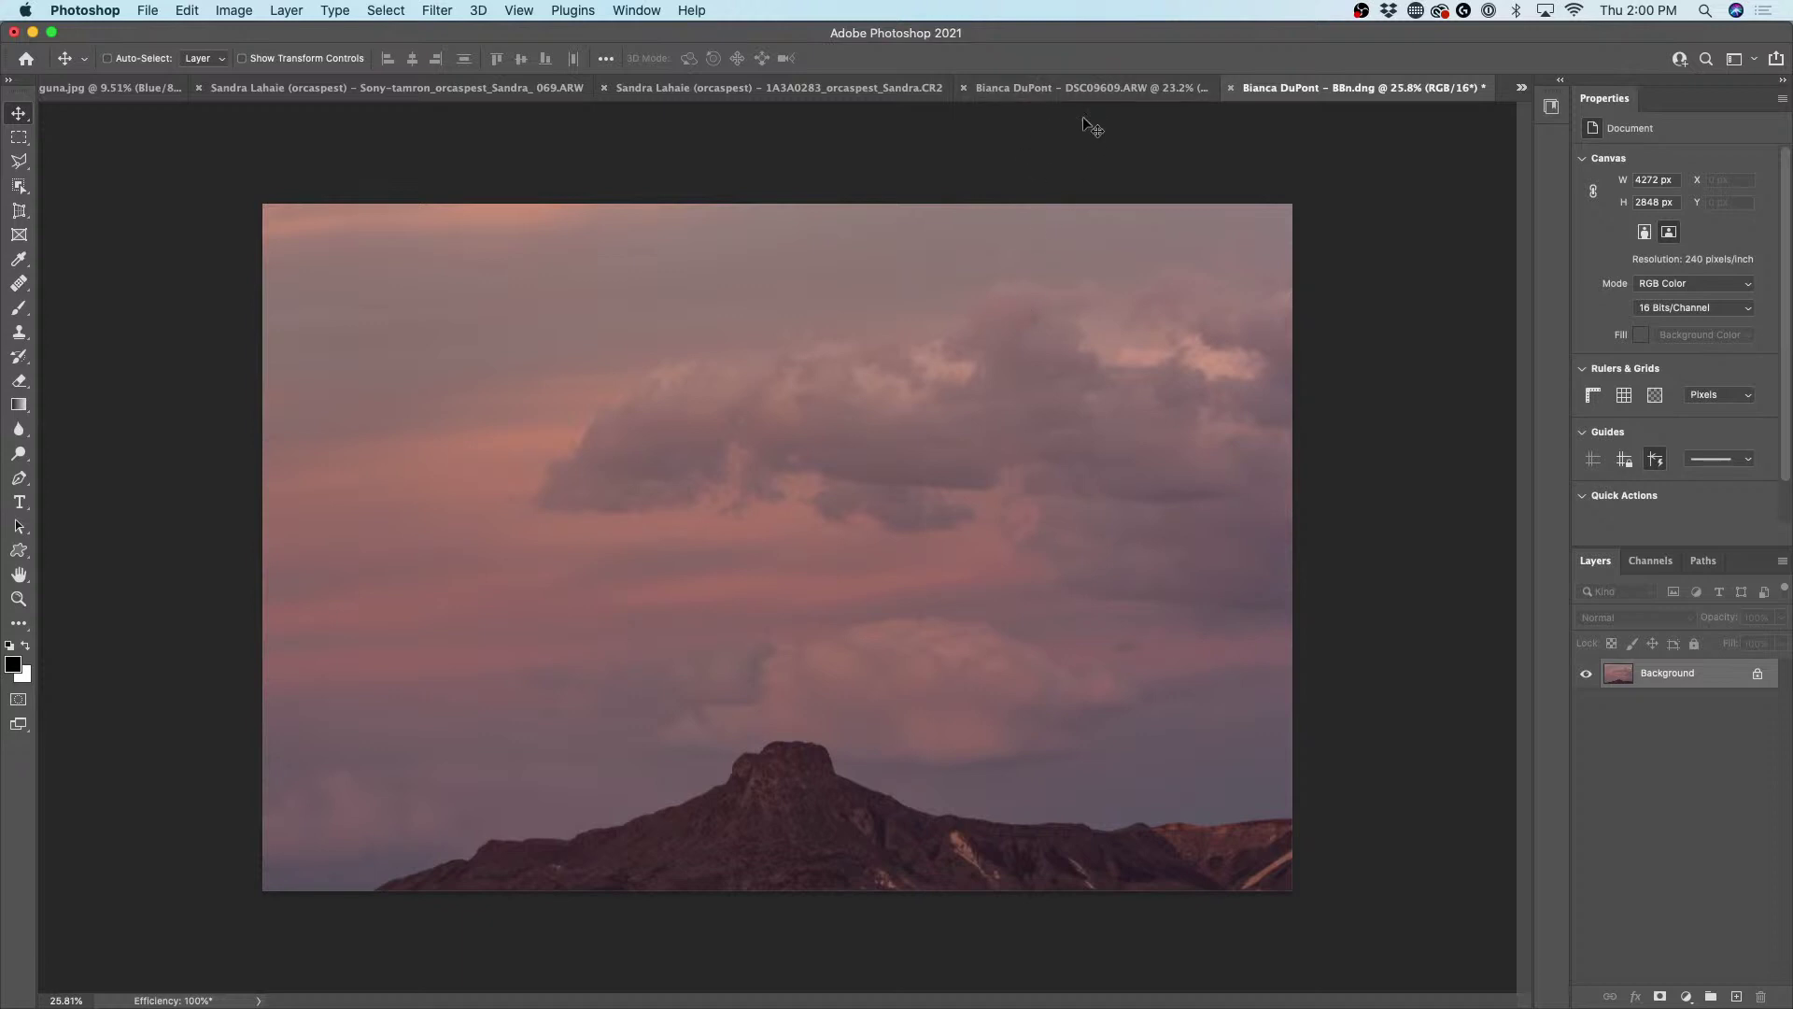
- Brighten the boardwalk photo's shadows to +53 with the Camera Raw Filter and apply it
left_click(1152, 89)
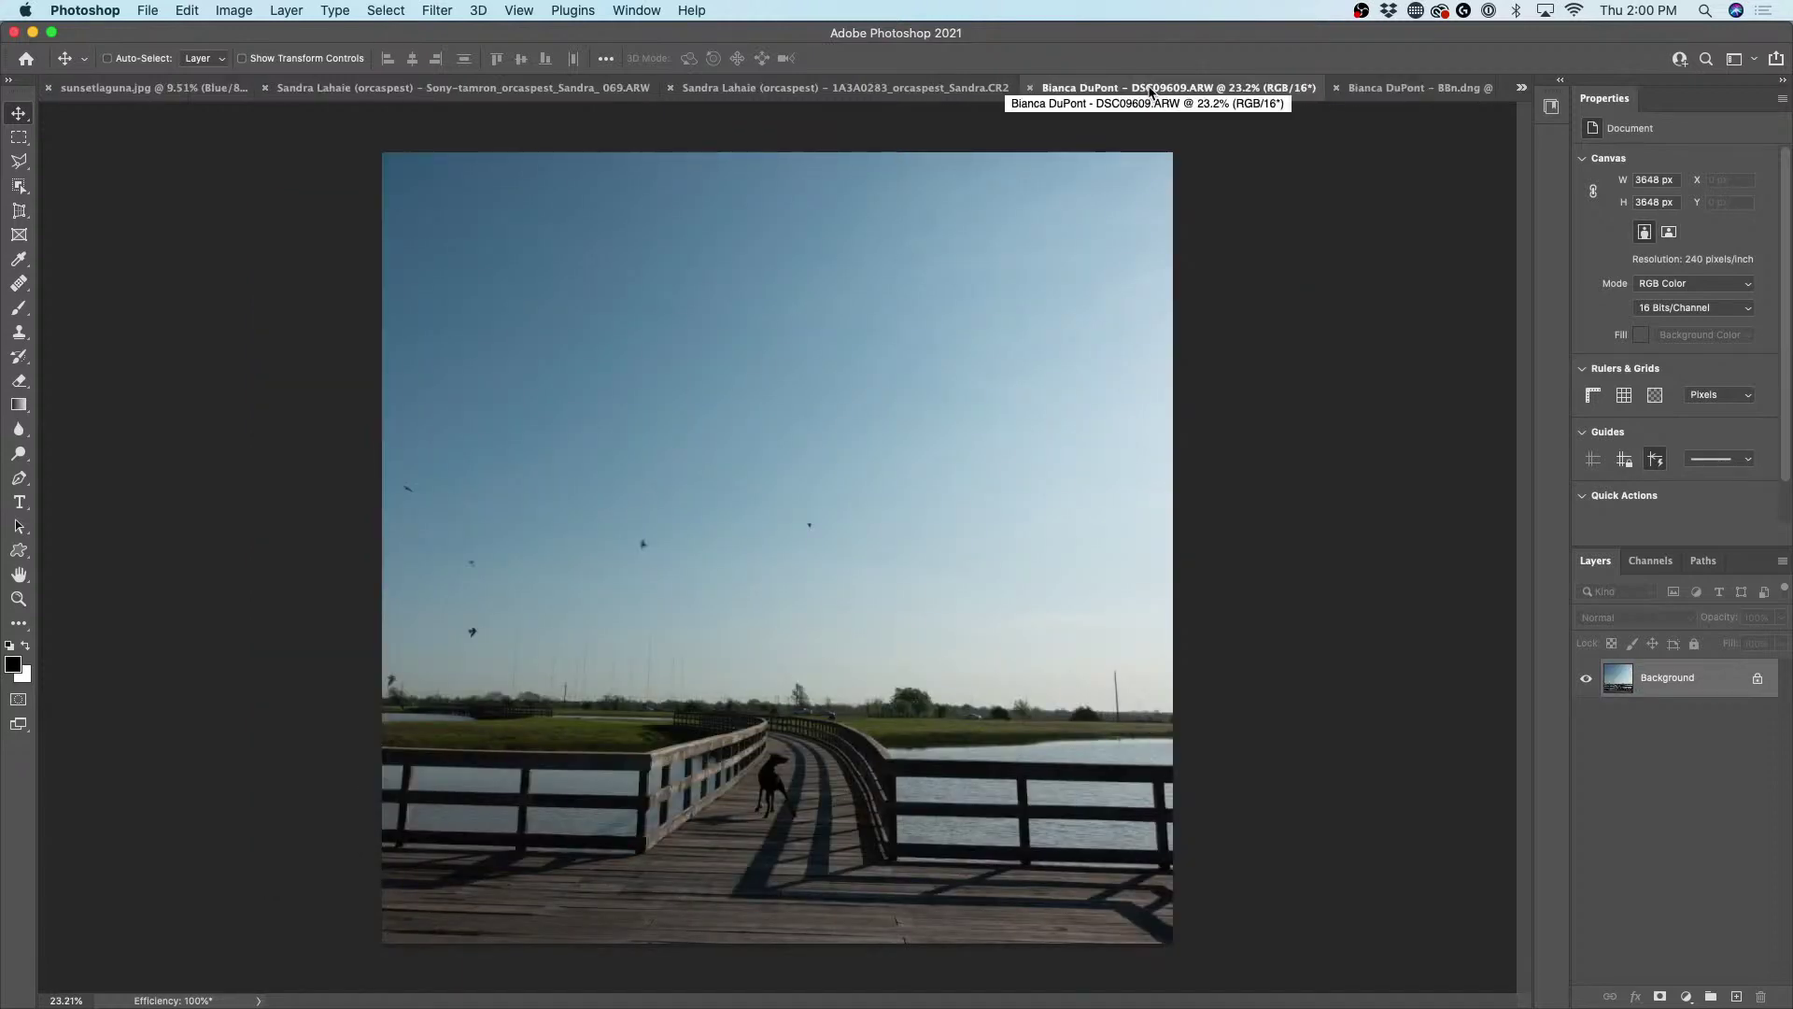
left_click(1397, 93)
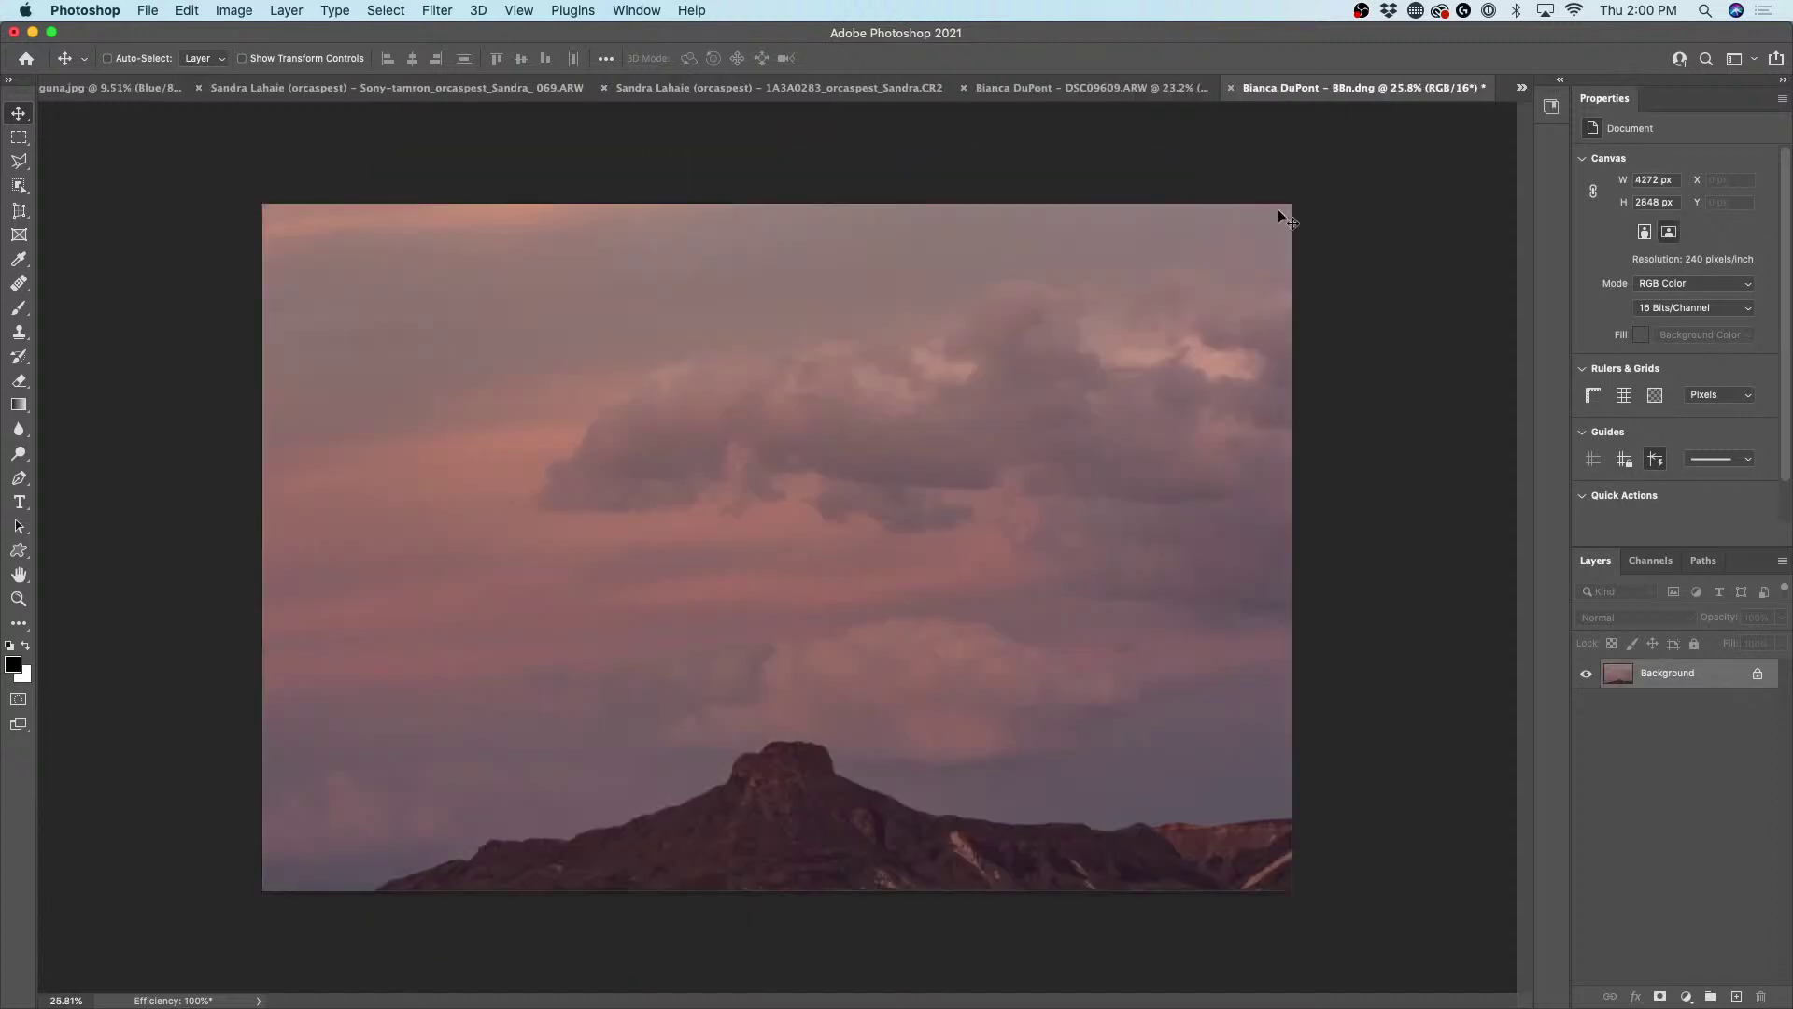
left_click(1147, 93)
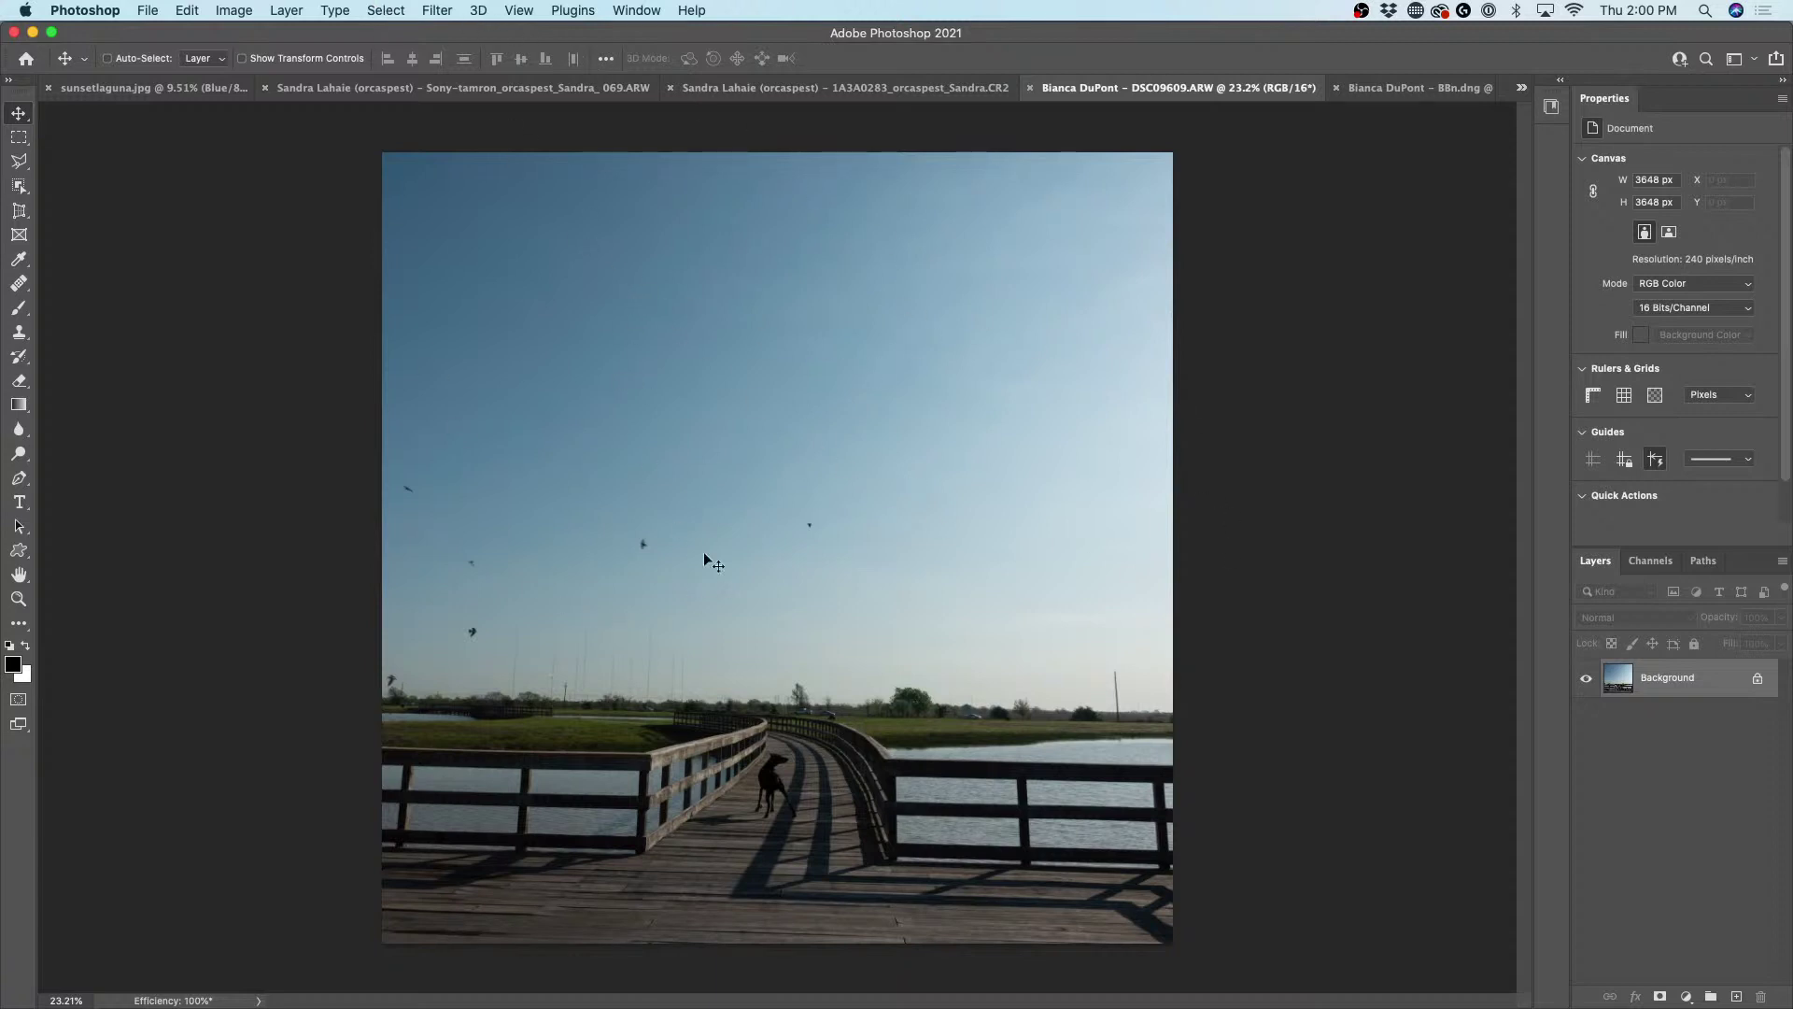
left_click(447, 11)
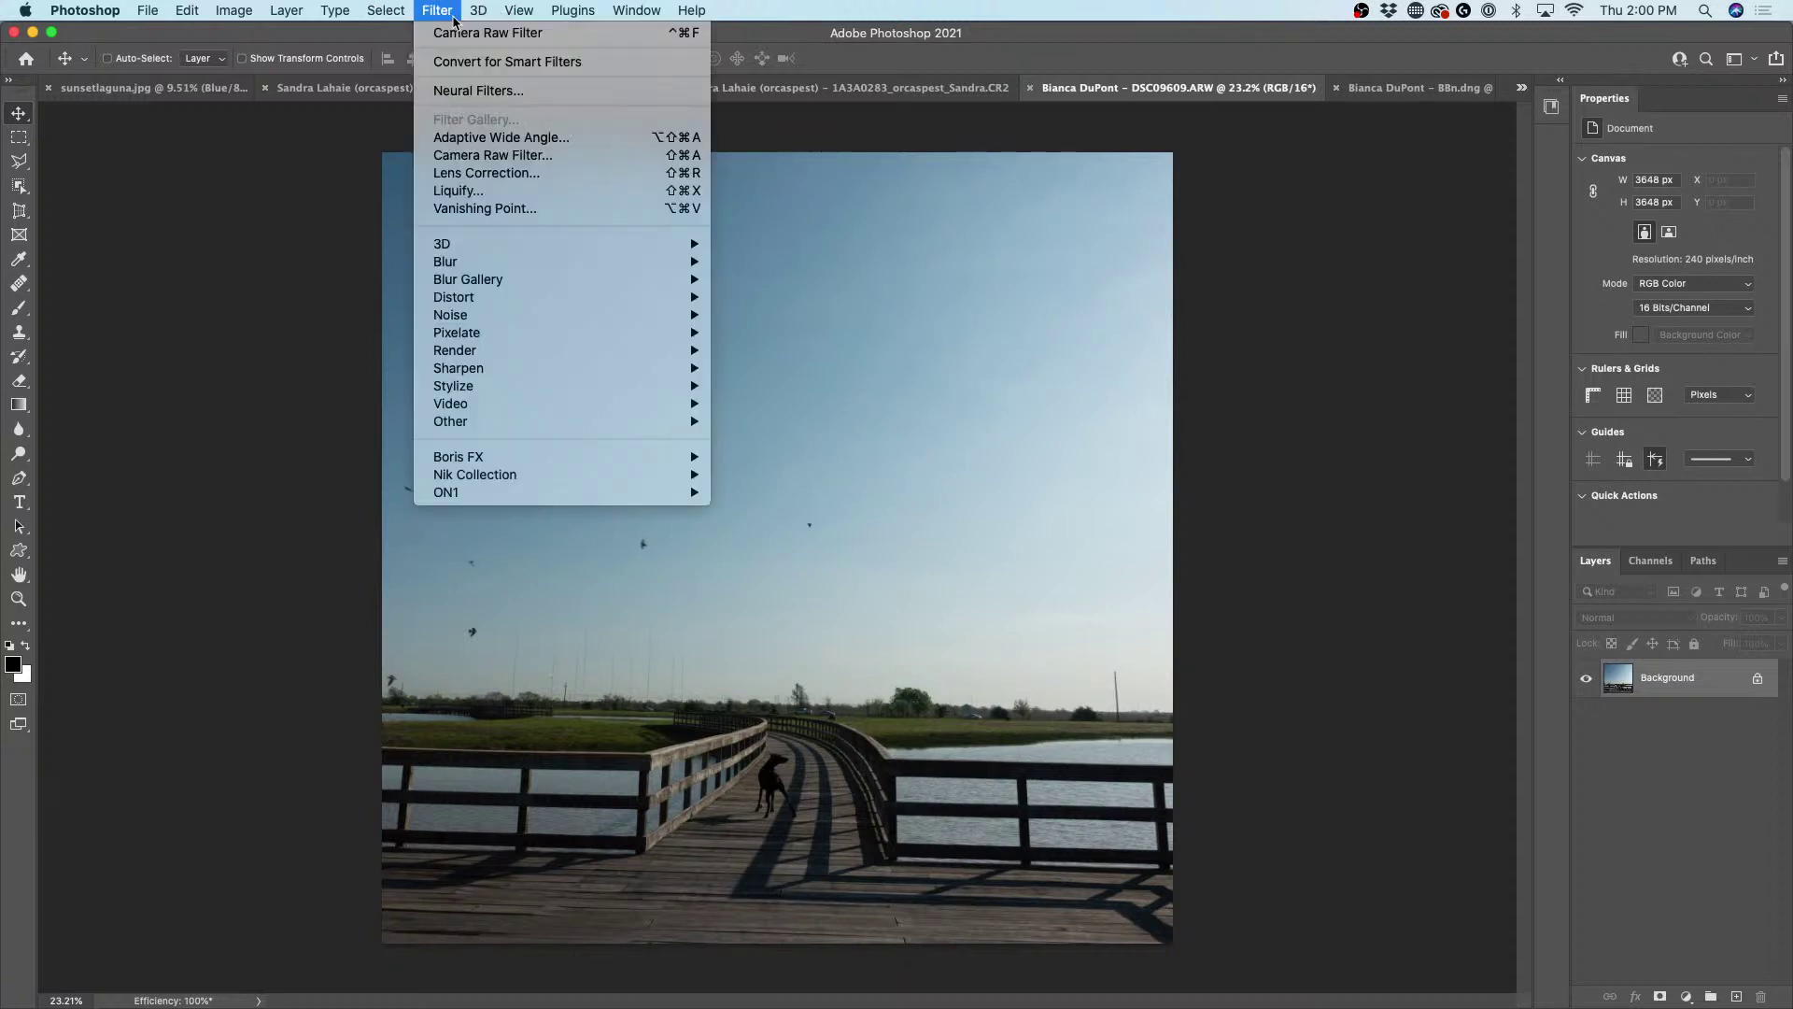
left_click(493, 155)
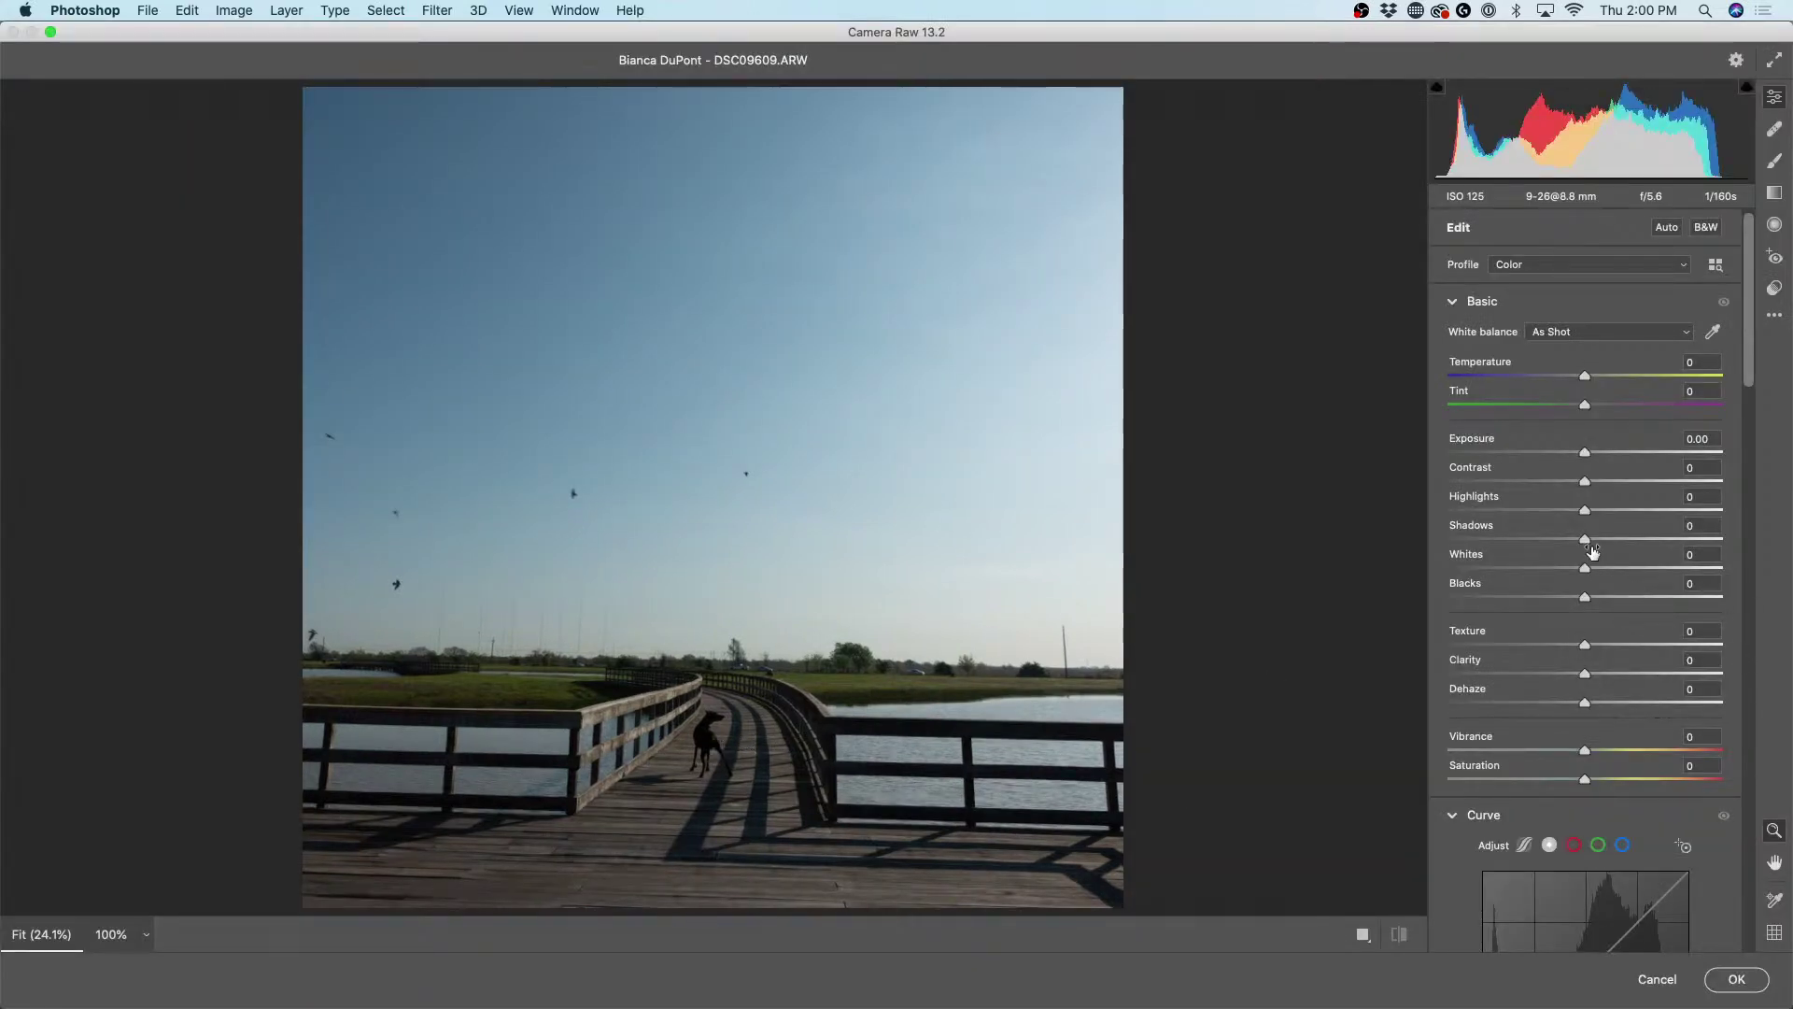
left_click_drag(1586, 540, 1657, 541)
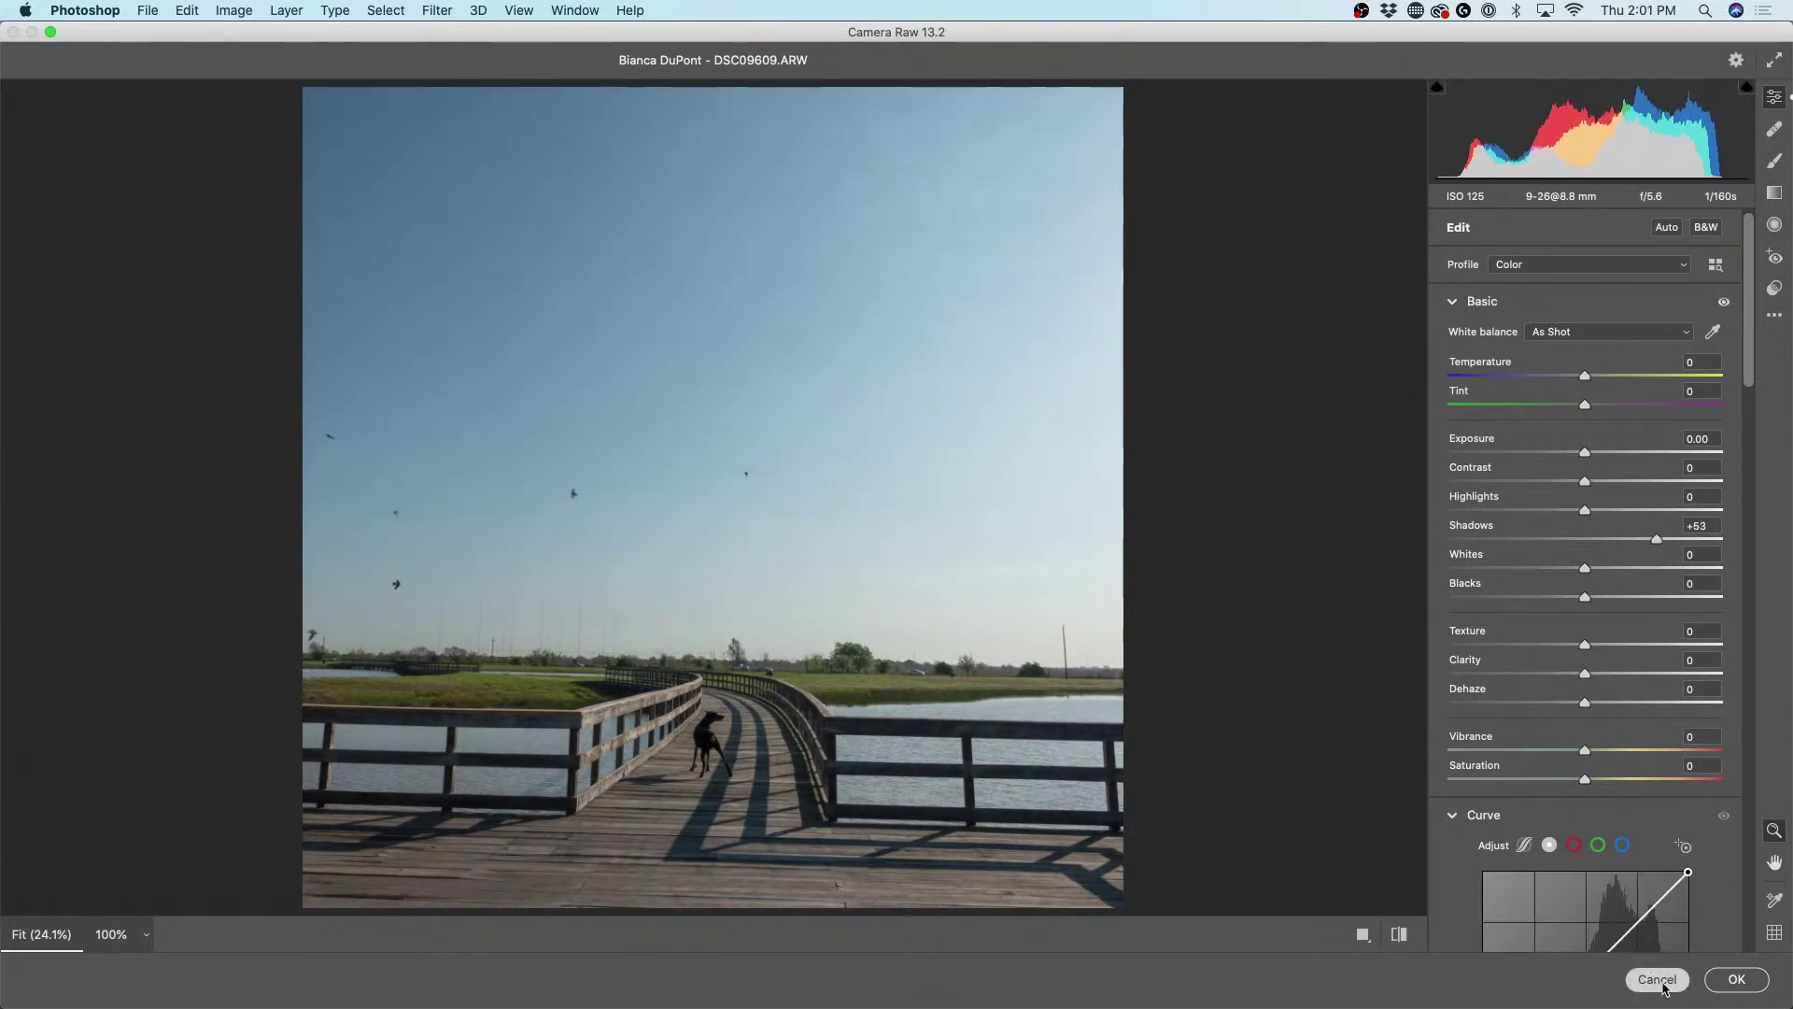
left_click(1736, 979)
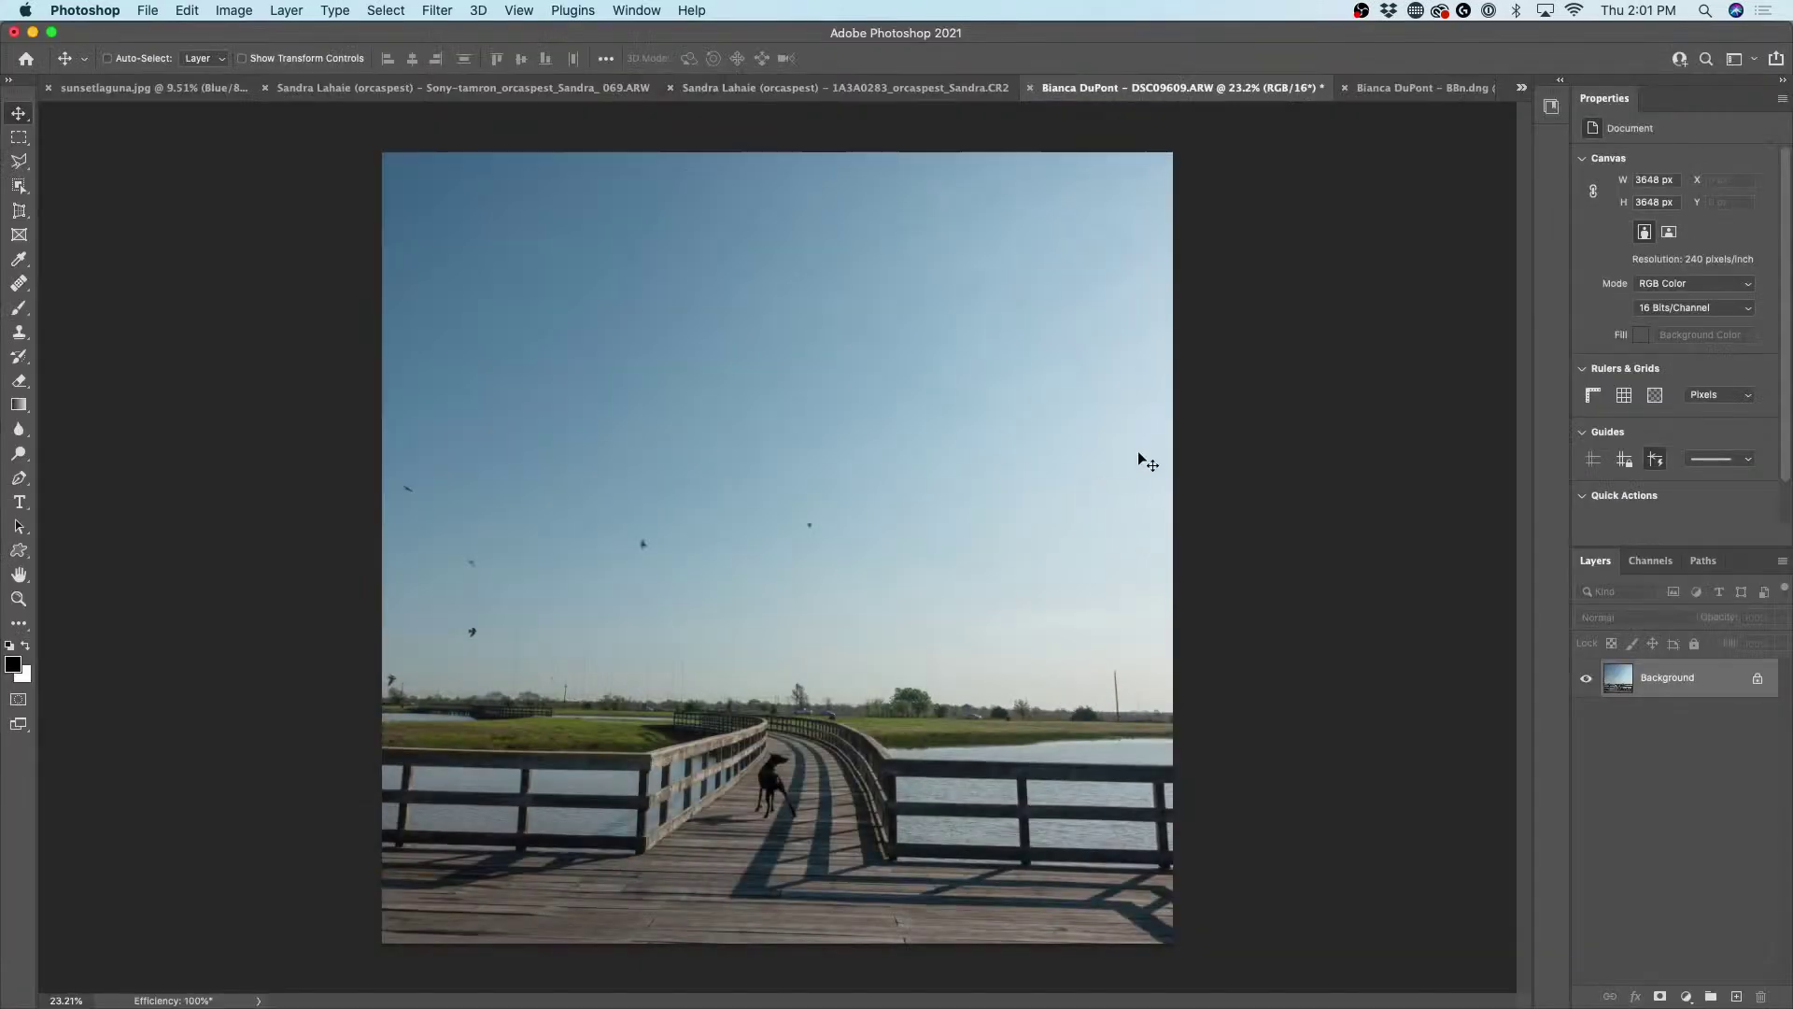
- Select the boardwalk photo's sky automatically, copy it to its own layer and check the cutout without the background
left_click(397, 12)
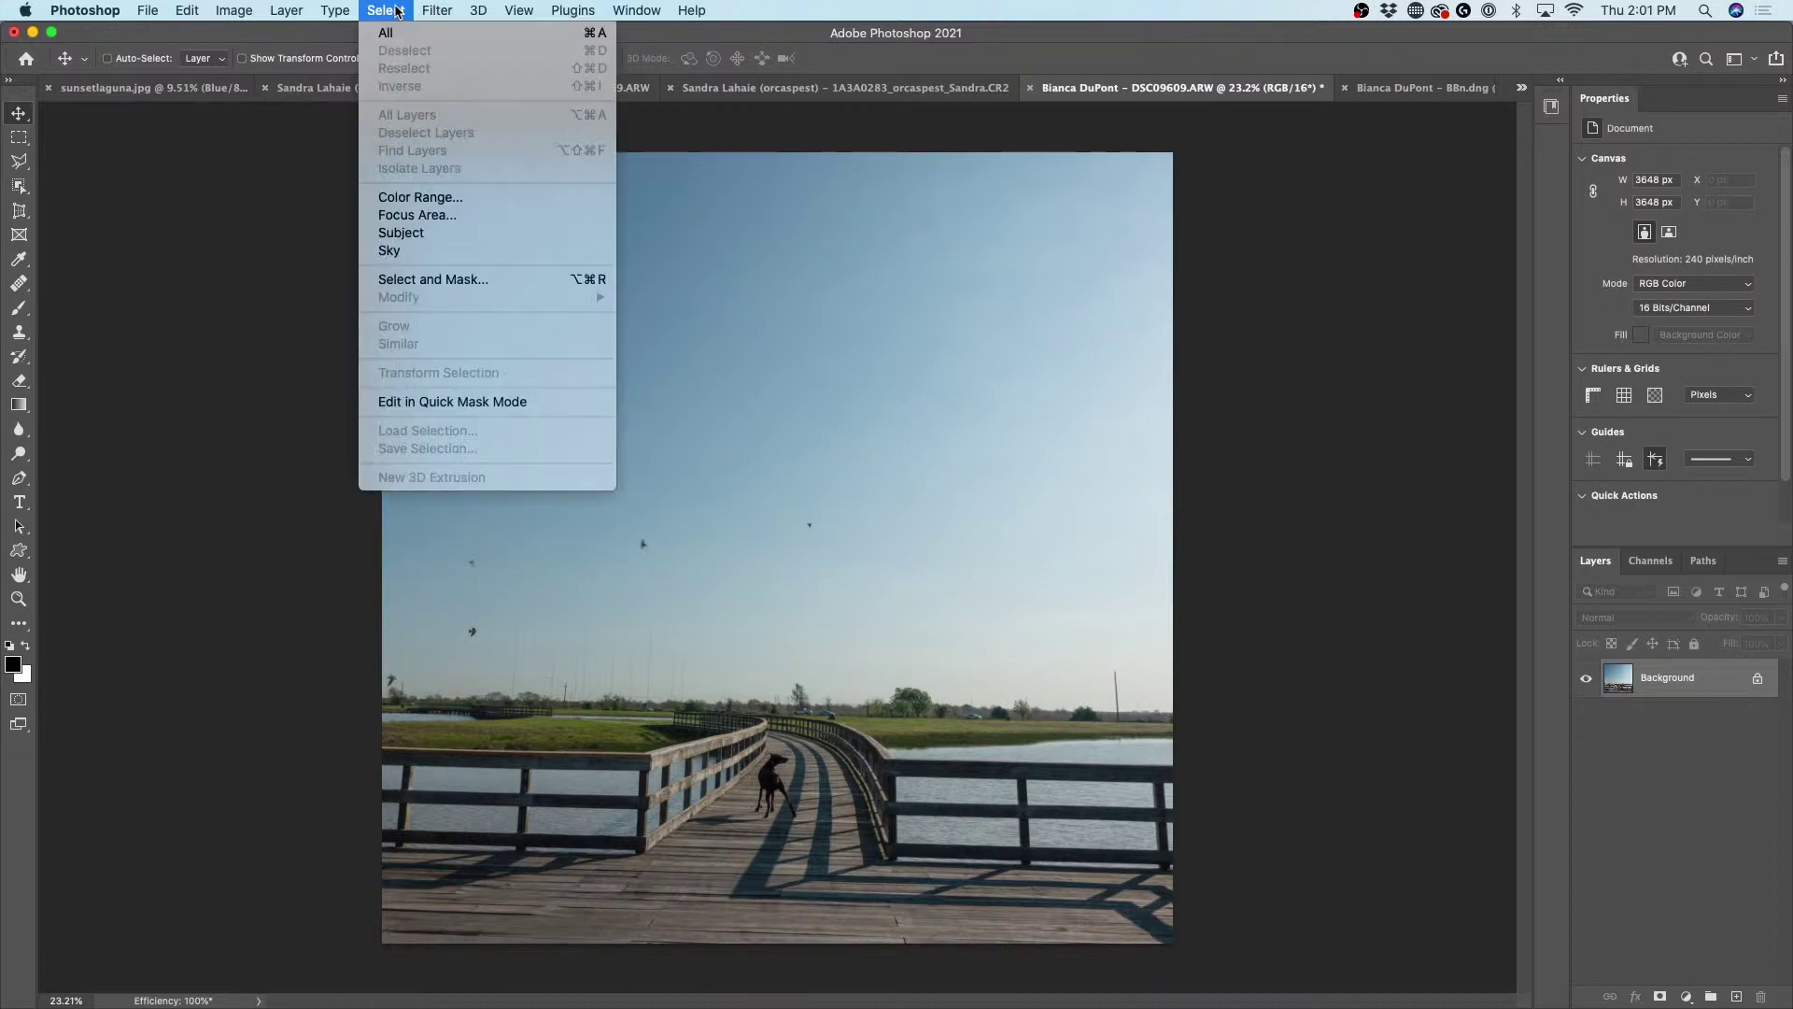
left_click(433, 253)
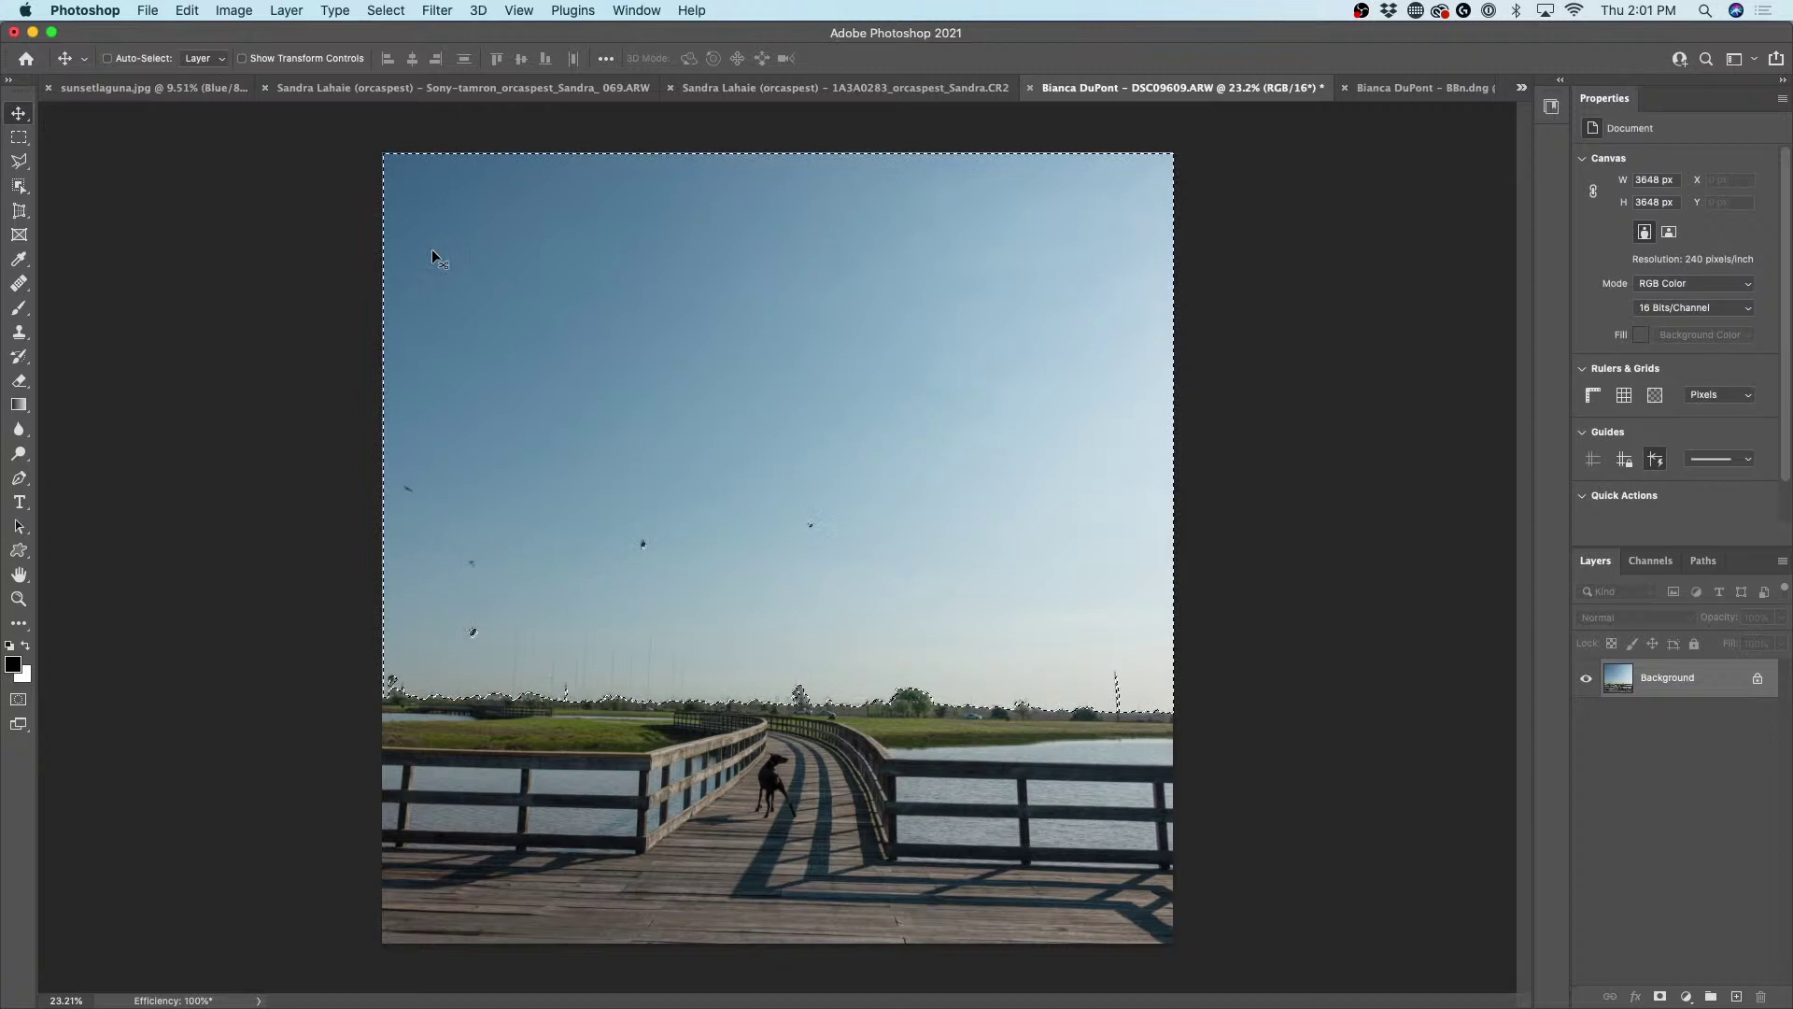
key("super+j")
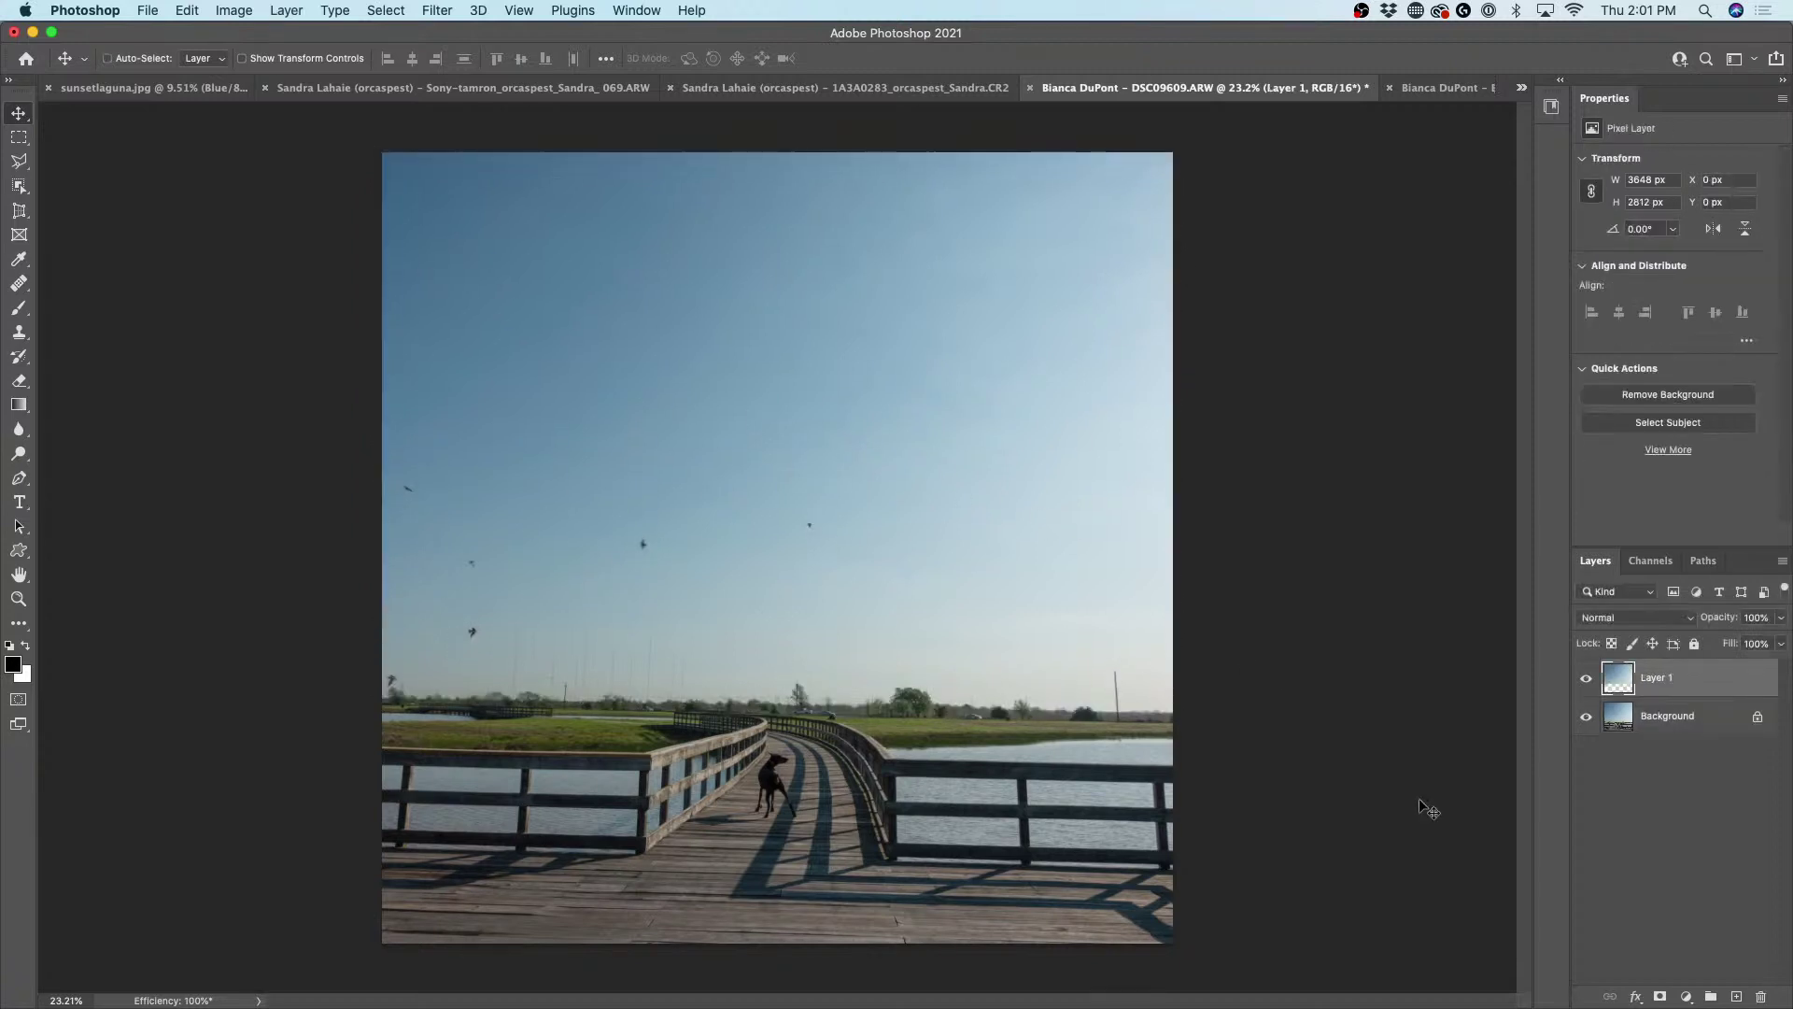
left_click(1588, 717)
left_click(1587, 717)
- Bring the mountain sunset image into the boardwalk document over its sky and clip it to the copied sky layer
left_click(1443, 88)
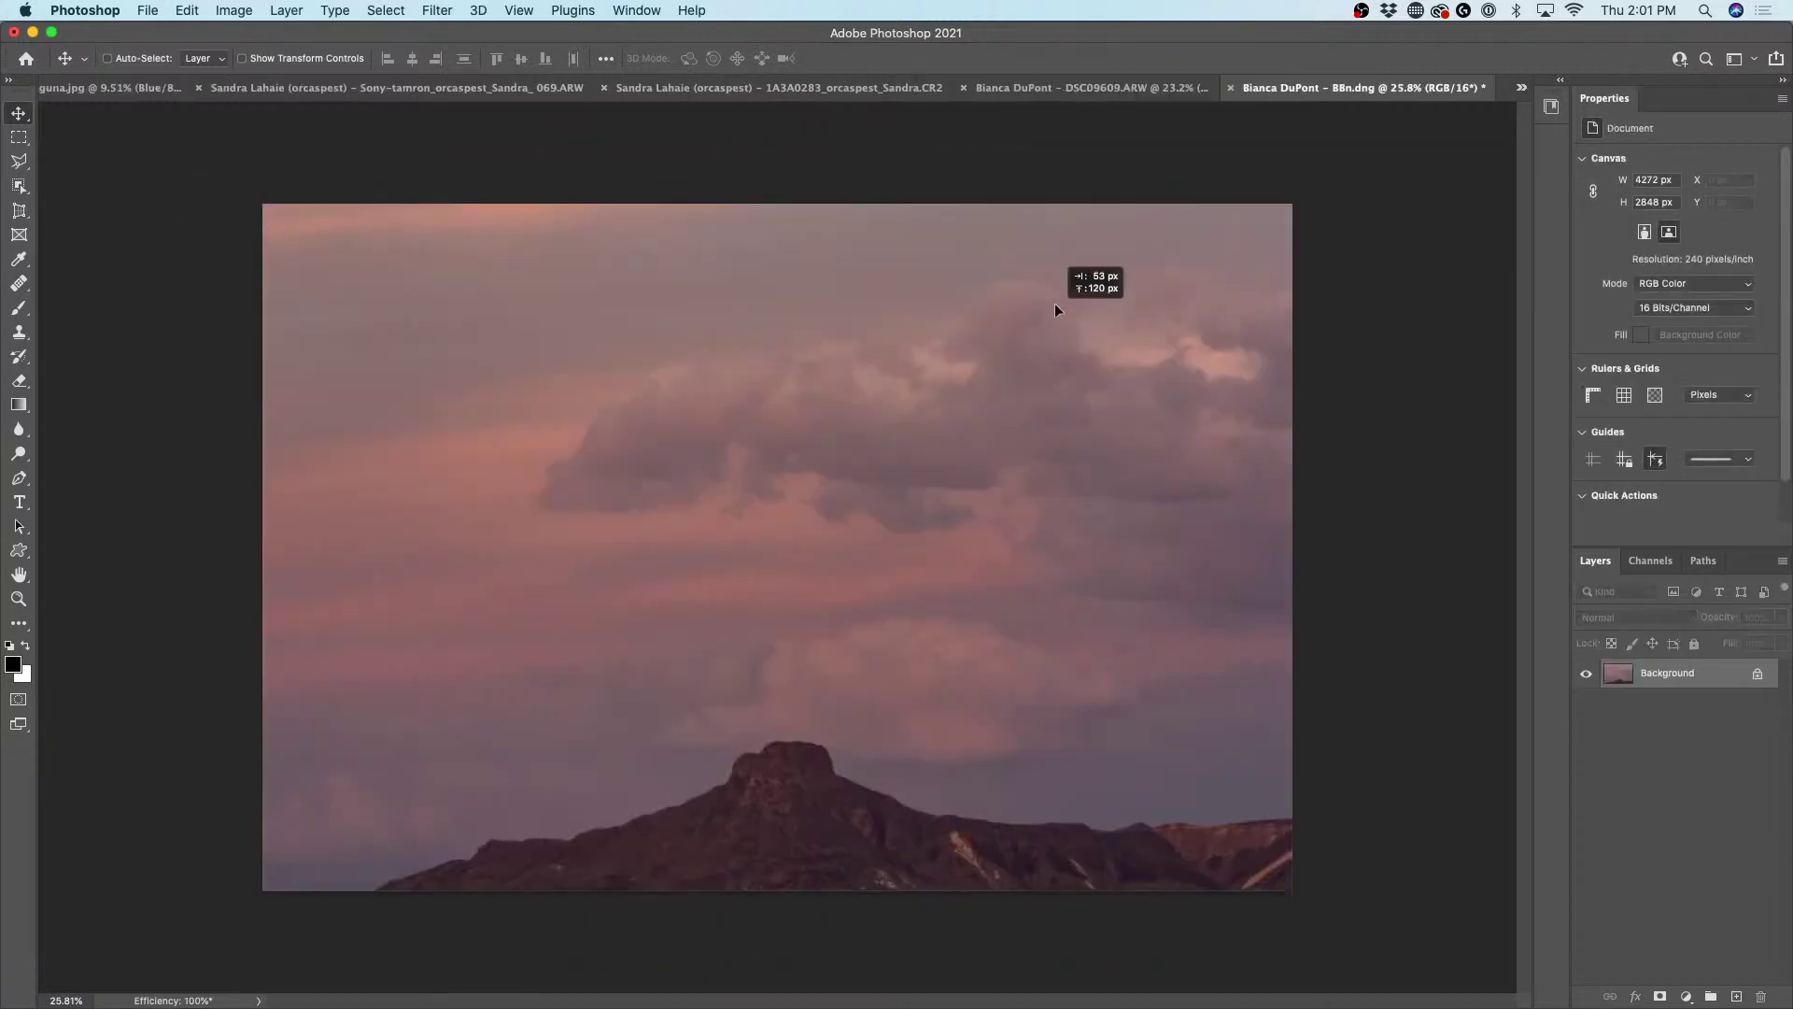
left_click(1107, 89)
left_click_drag(949, 231, 1029, 501)
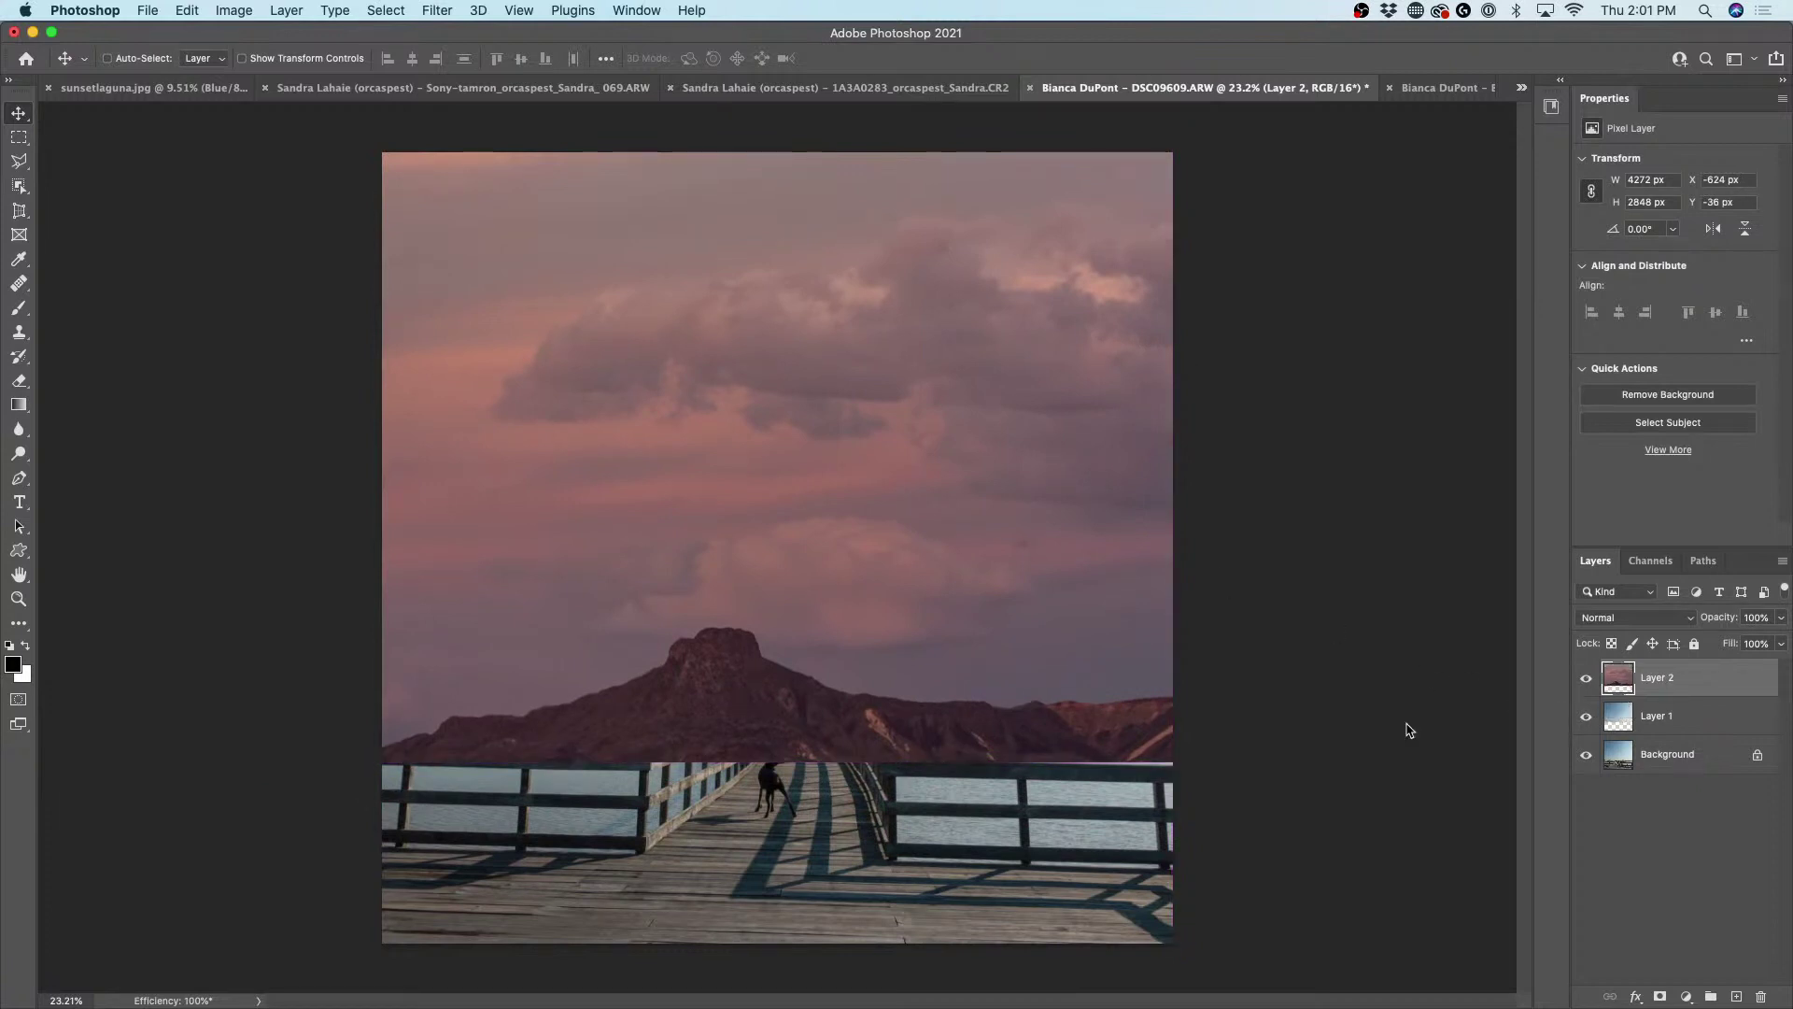
left_click(1626, 693, "alt")
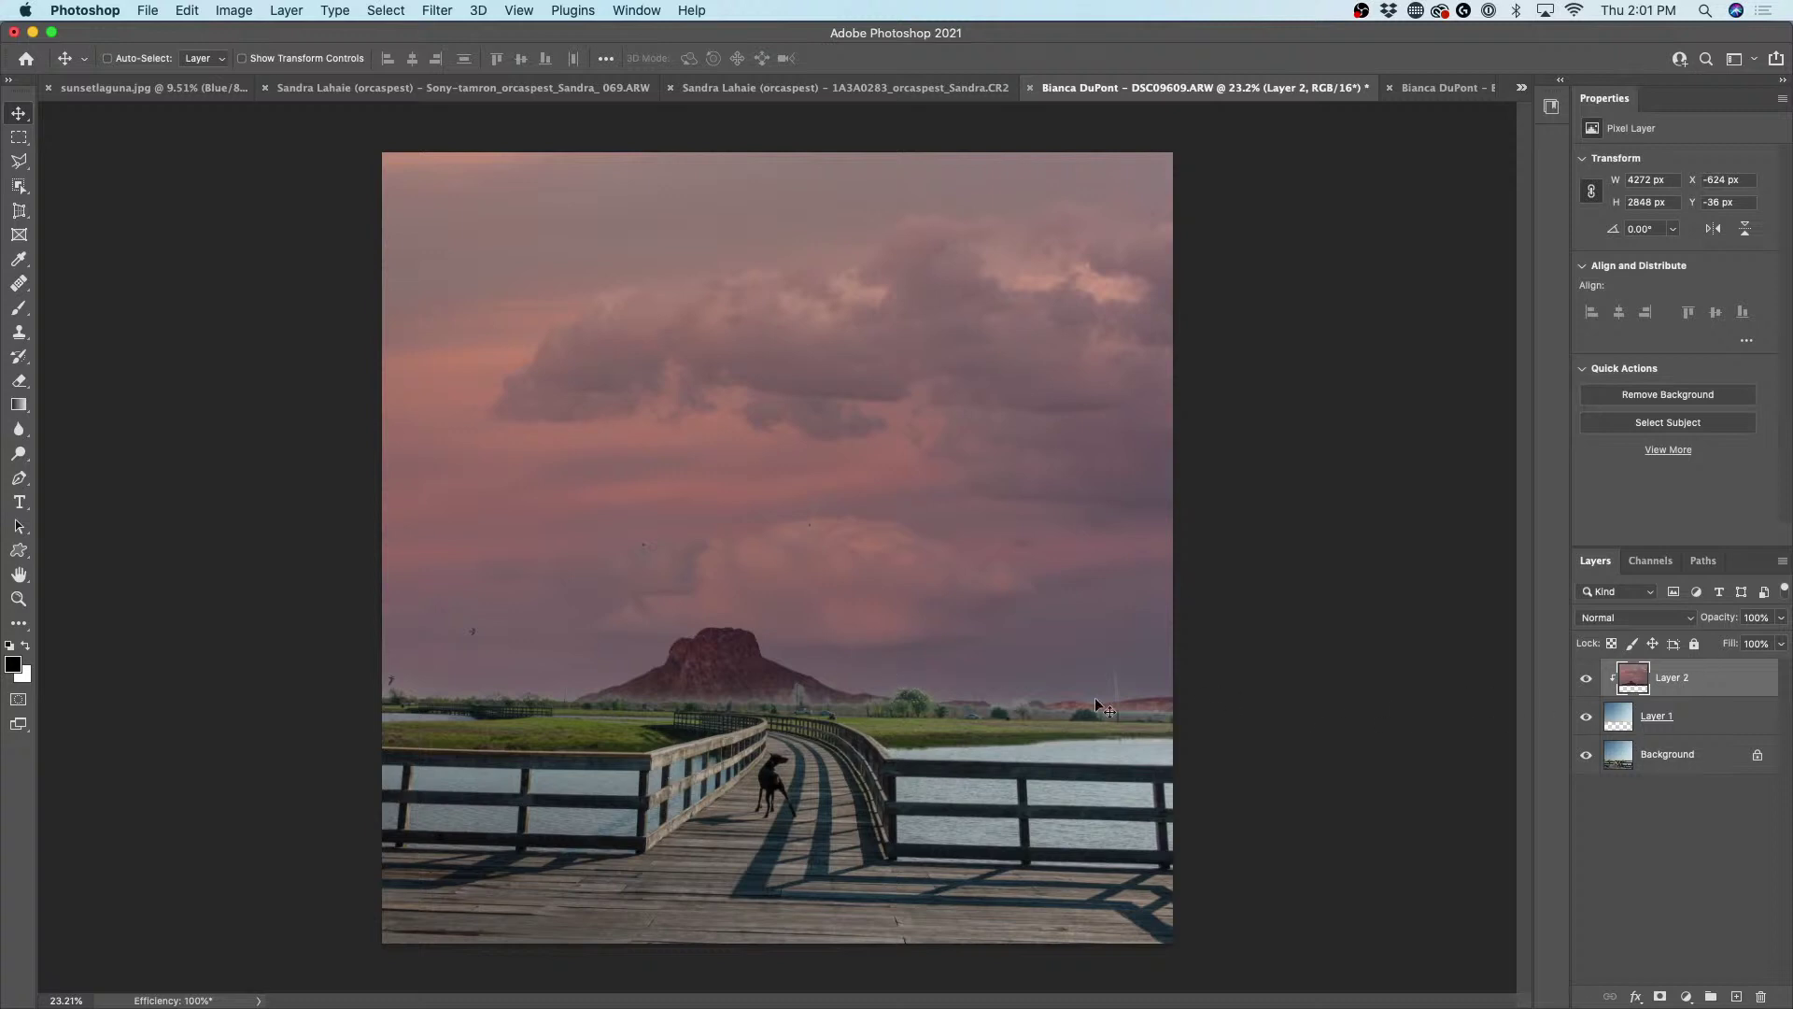
- Enlarge the sunset layer to about 116% width and 122% height so its mountain drops behind the boardwalk horizon
key("super+t")
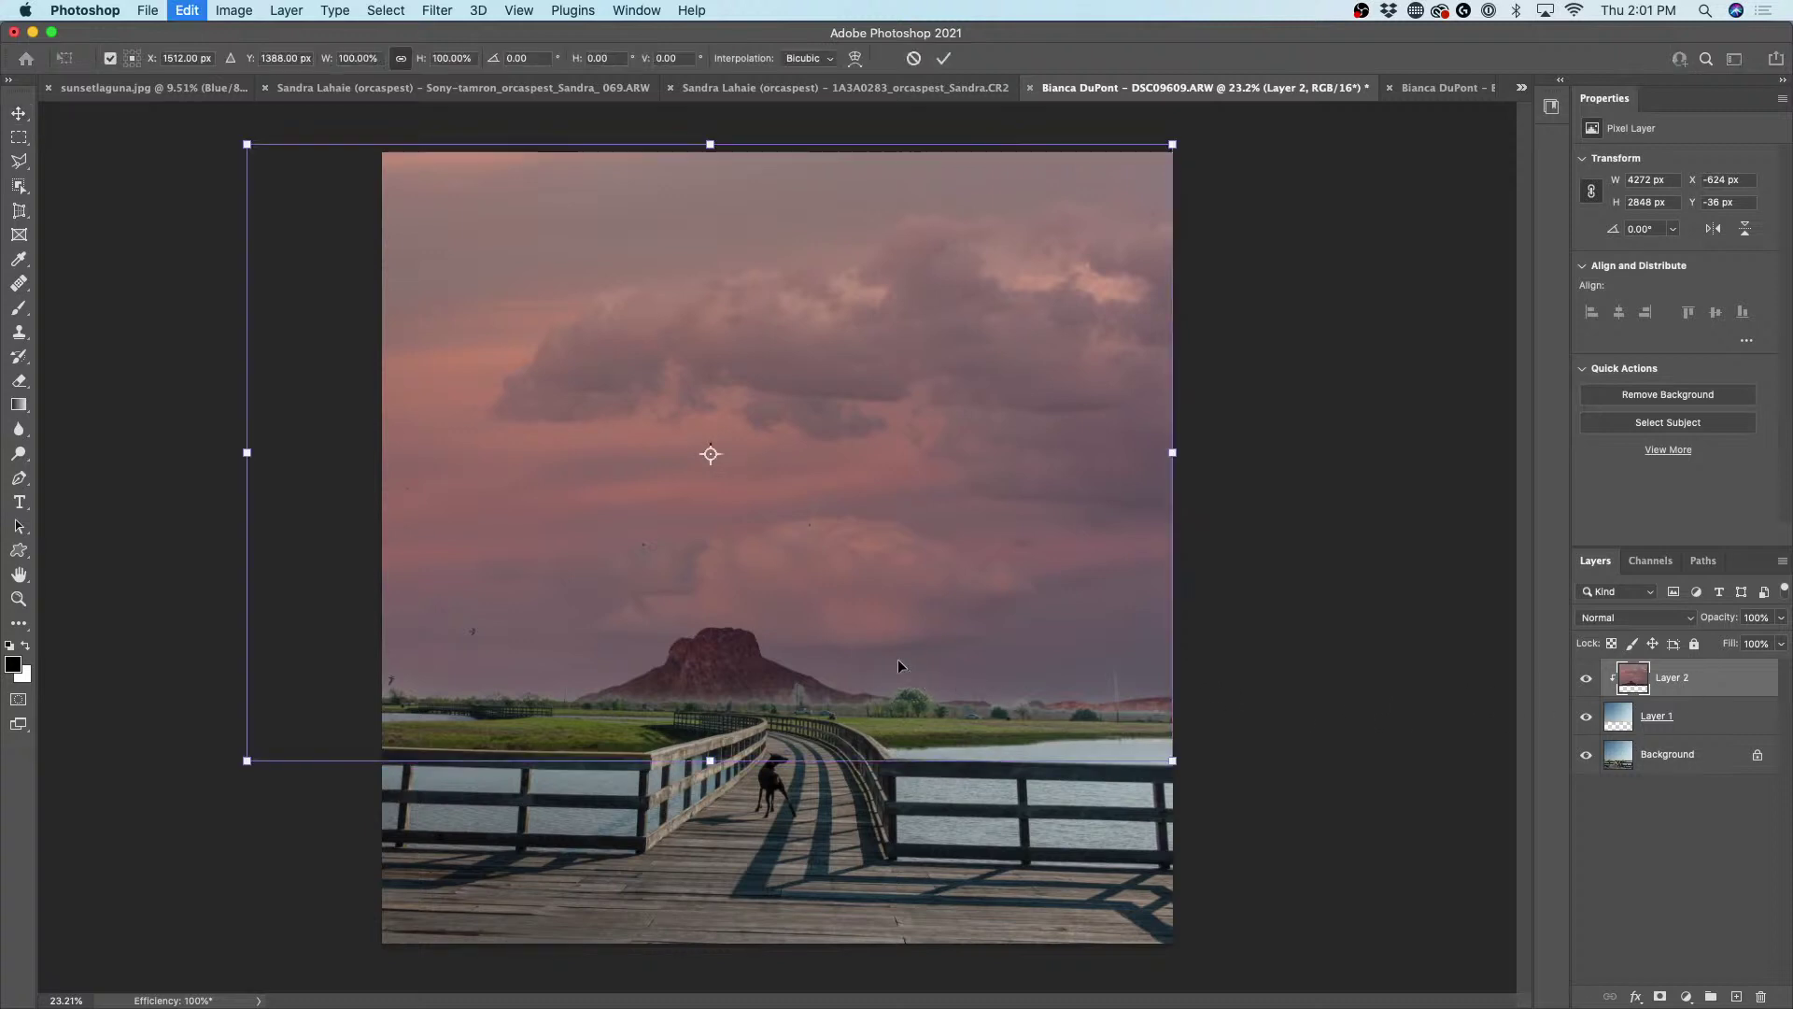
left_click_drag(1172, 761, 1317, 898)
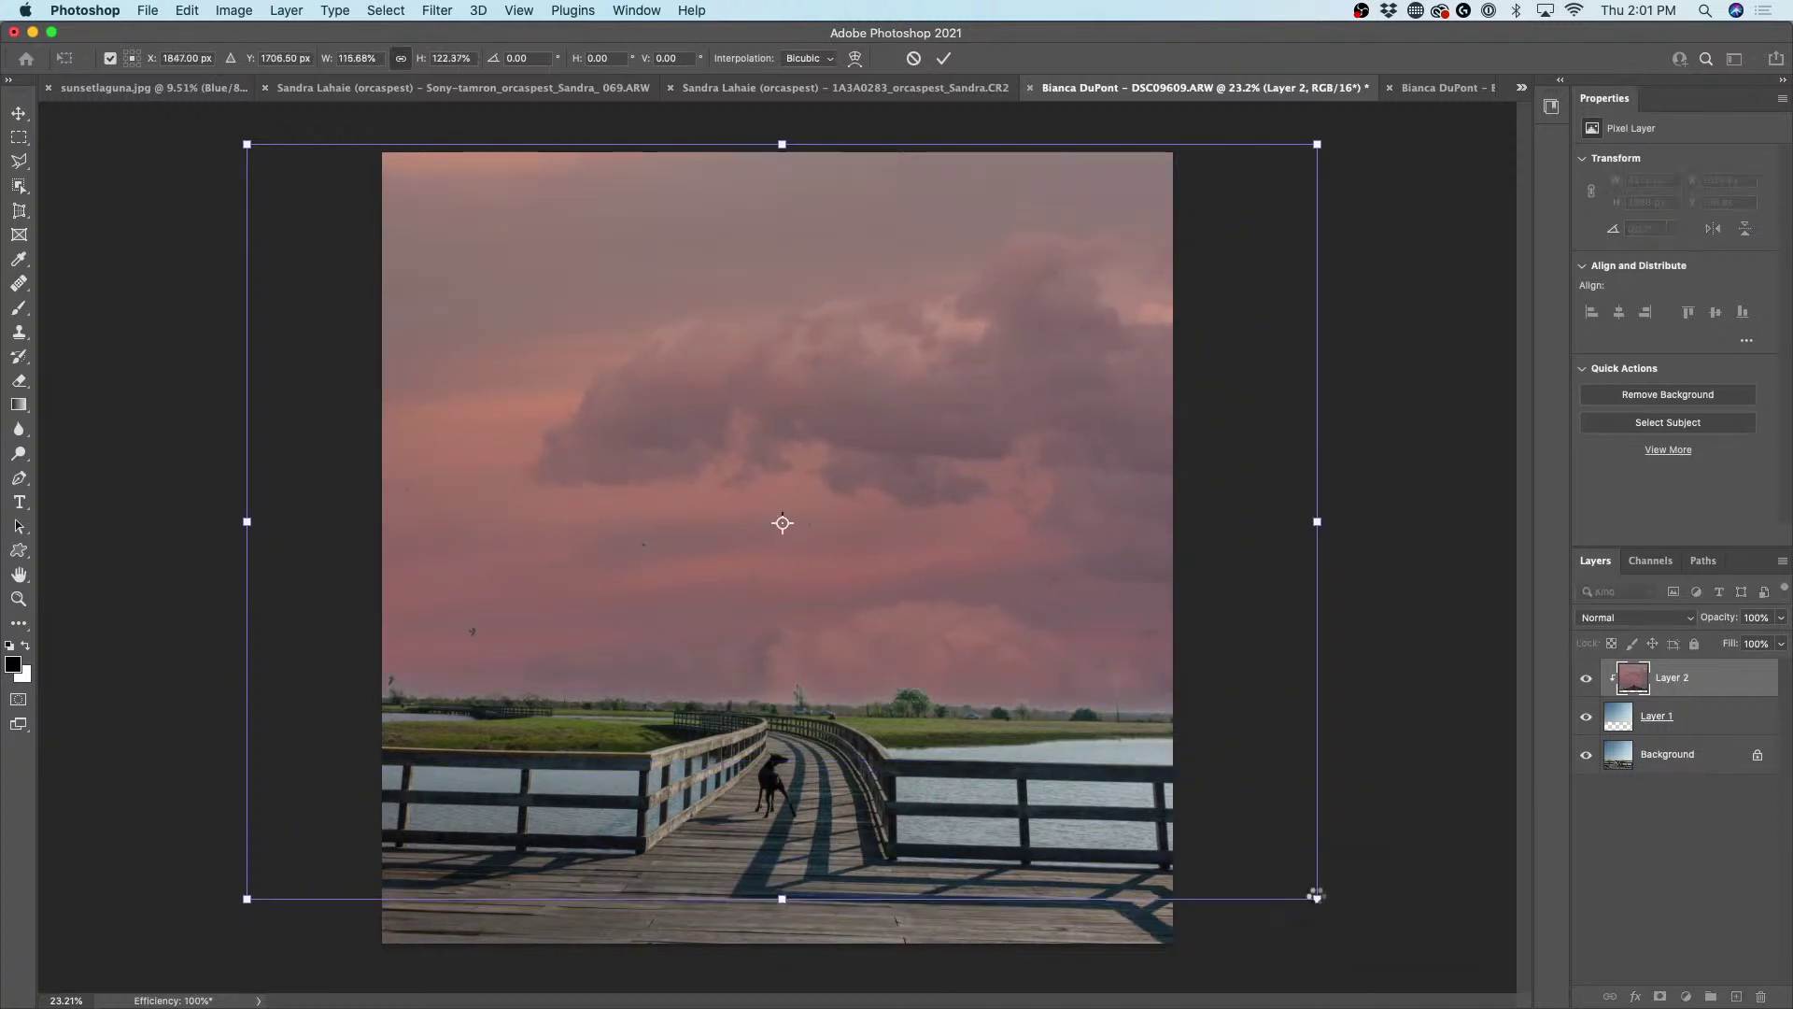
key("Return")
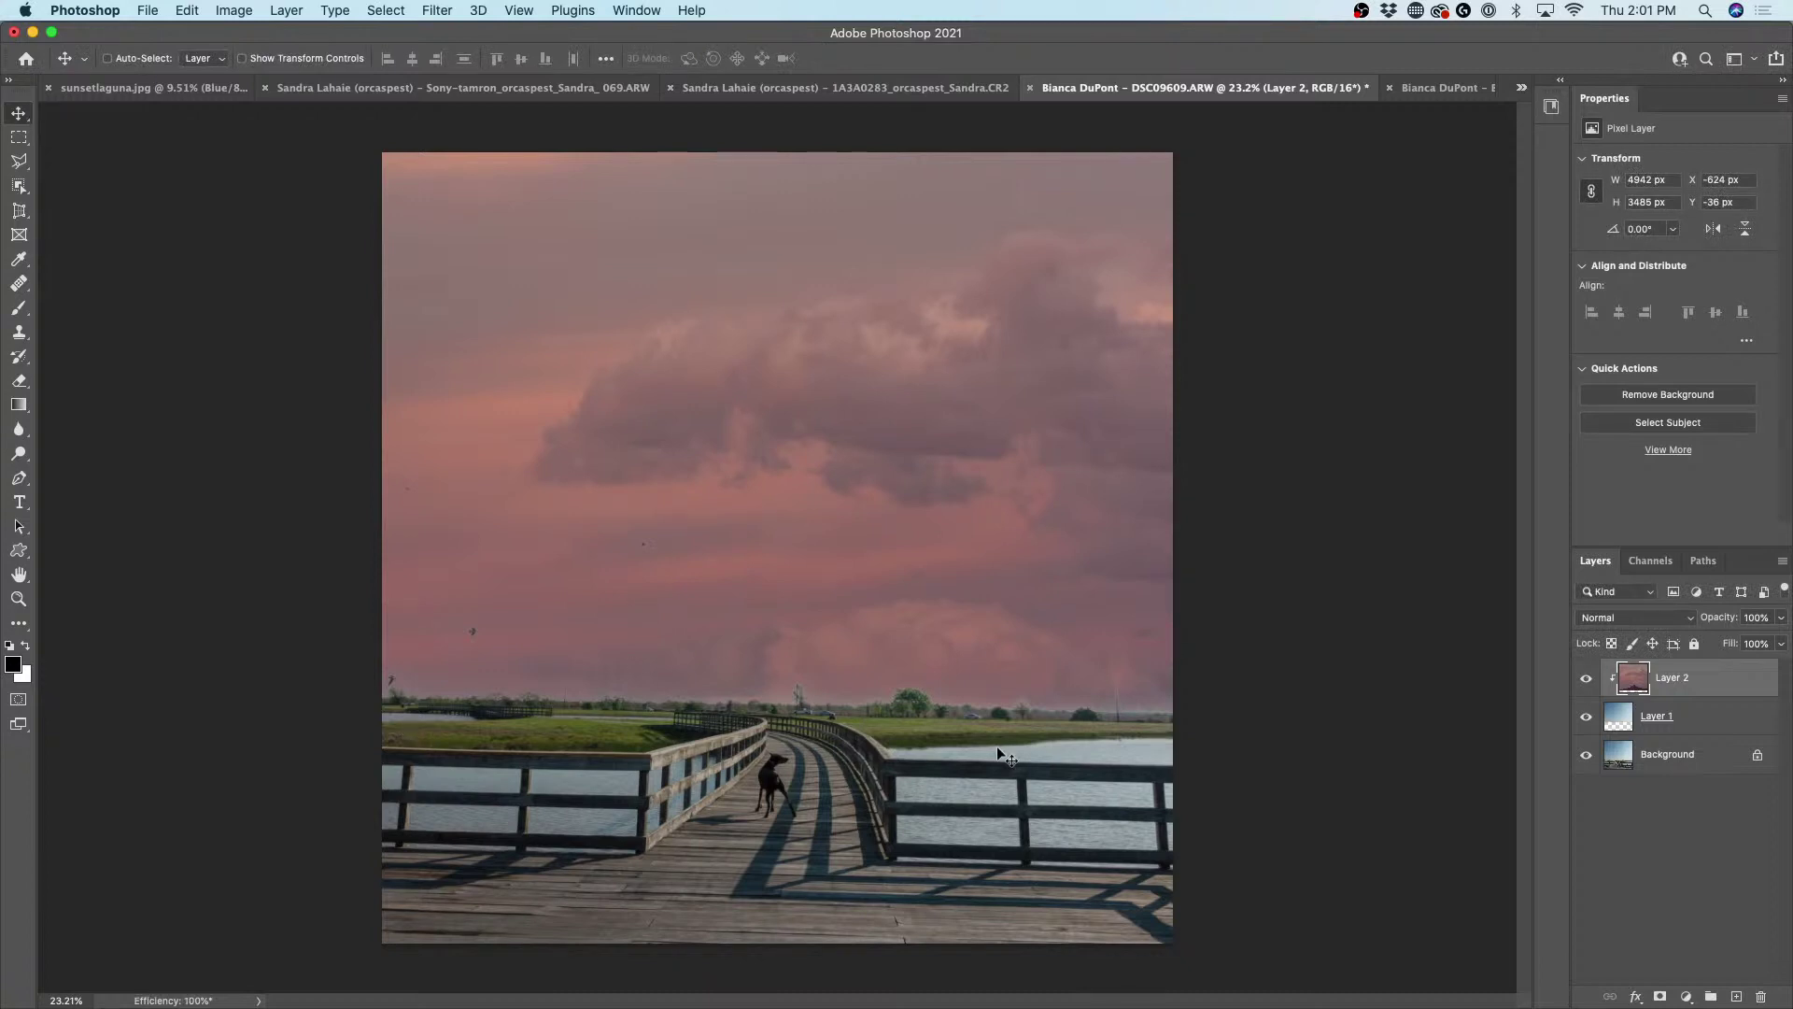
- Add a new empty layer above the sunset layer, clipped to the copied sky
left_click(1736, 995)
left_click_drag(1700, 699, 1688, 738)
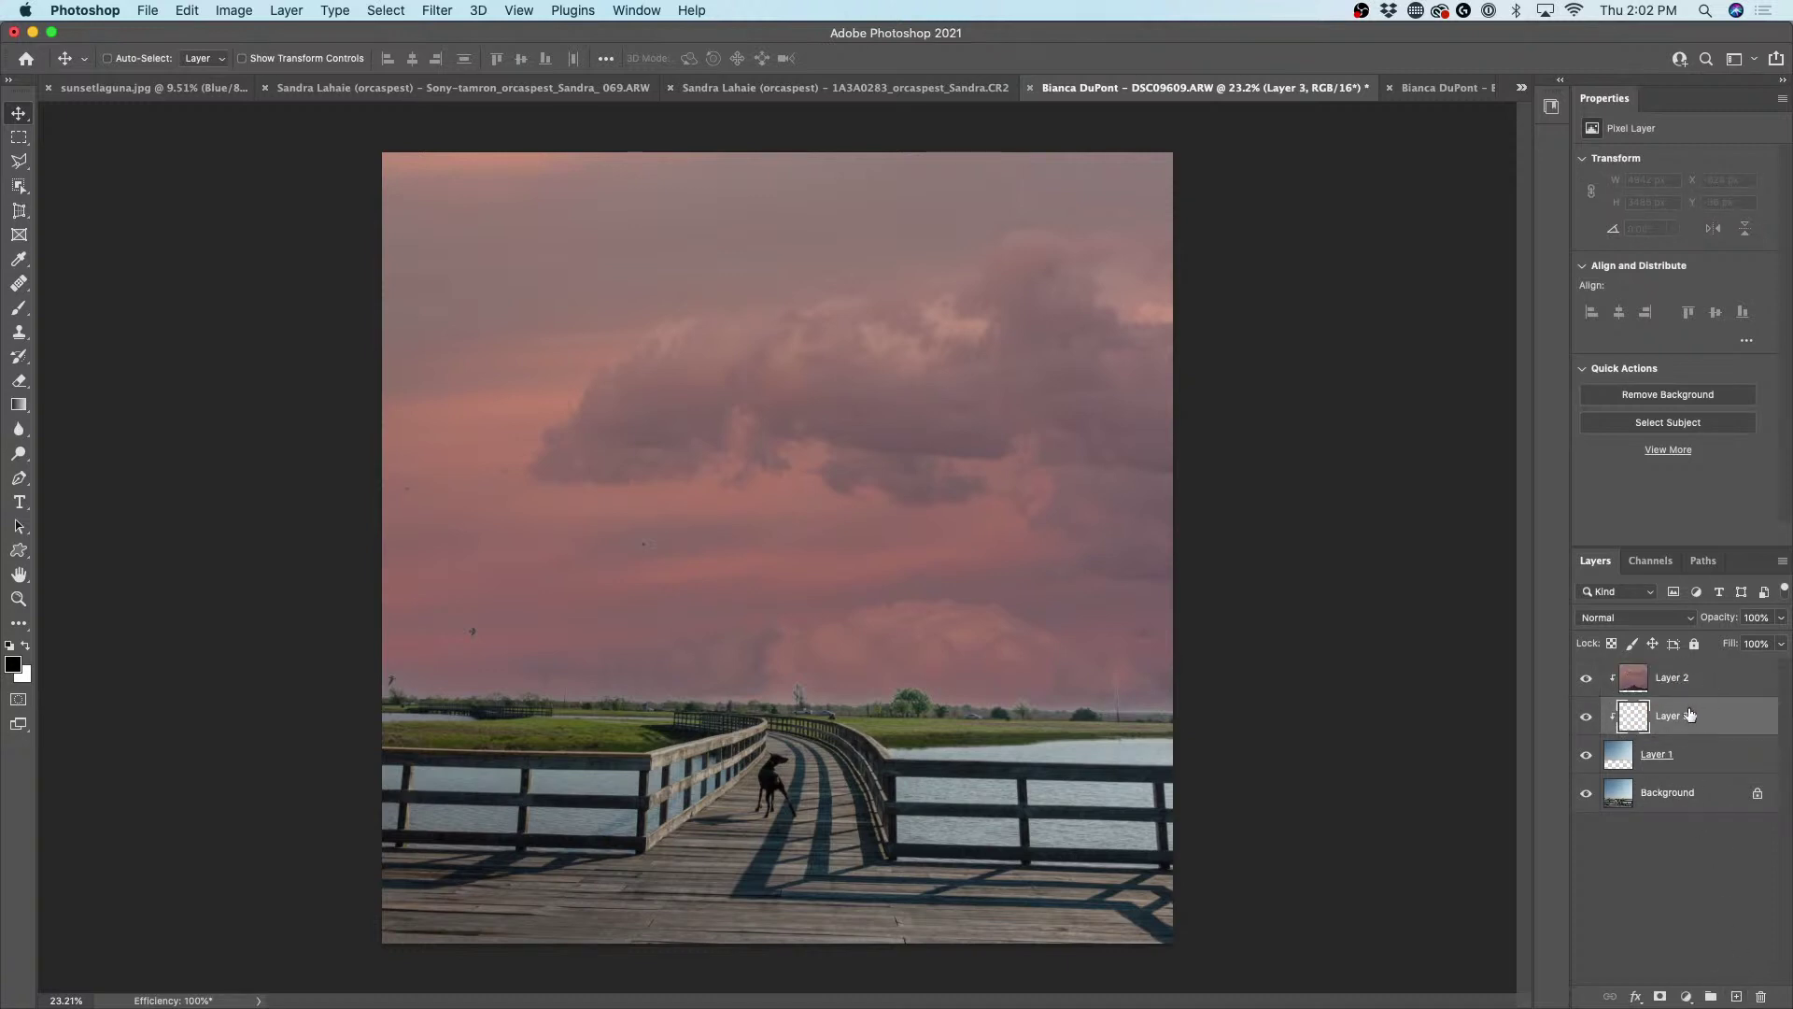
left_click_drag(1693, 713, 1651, 695)
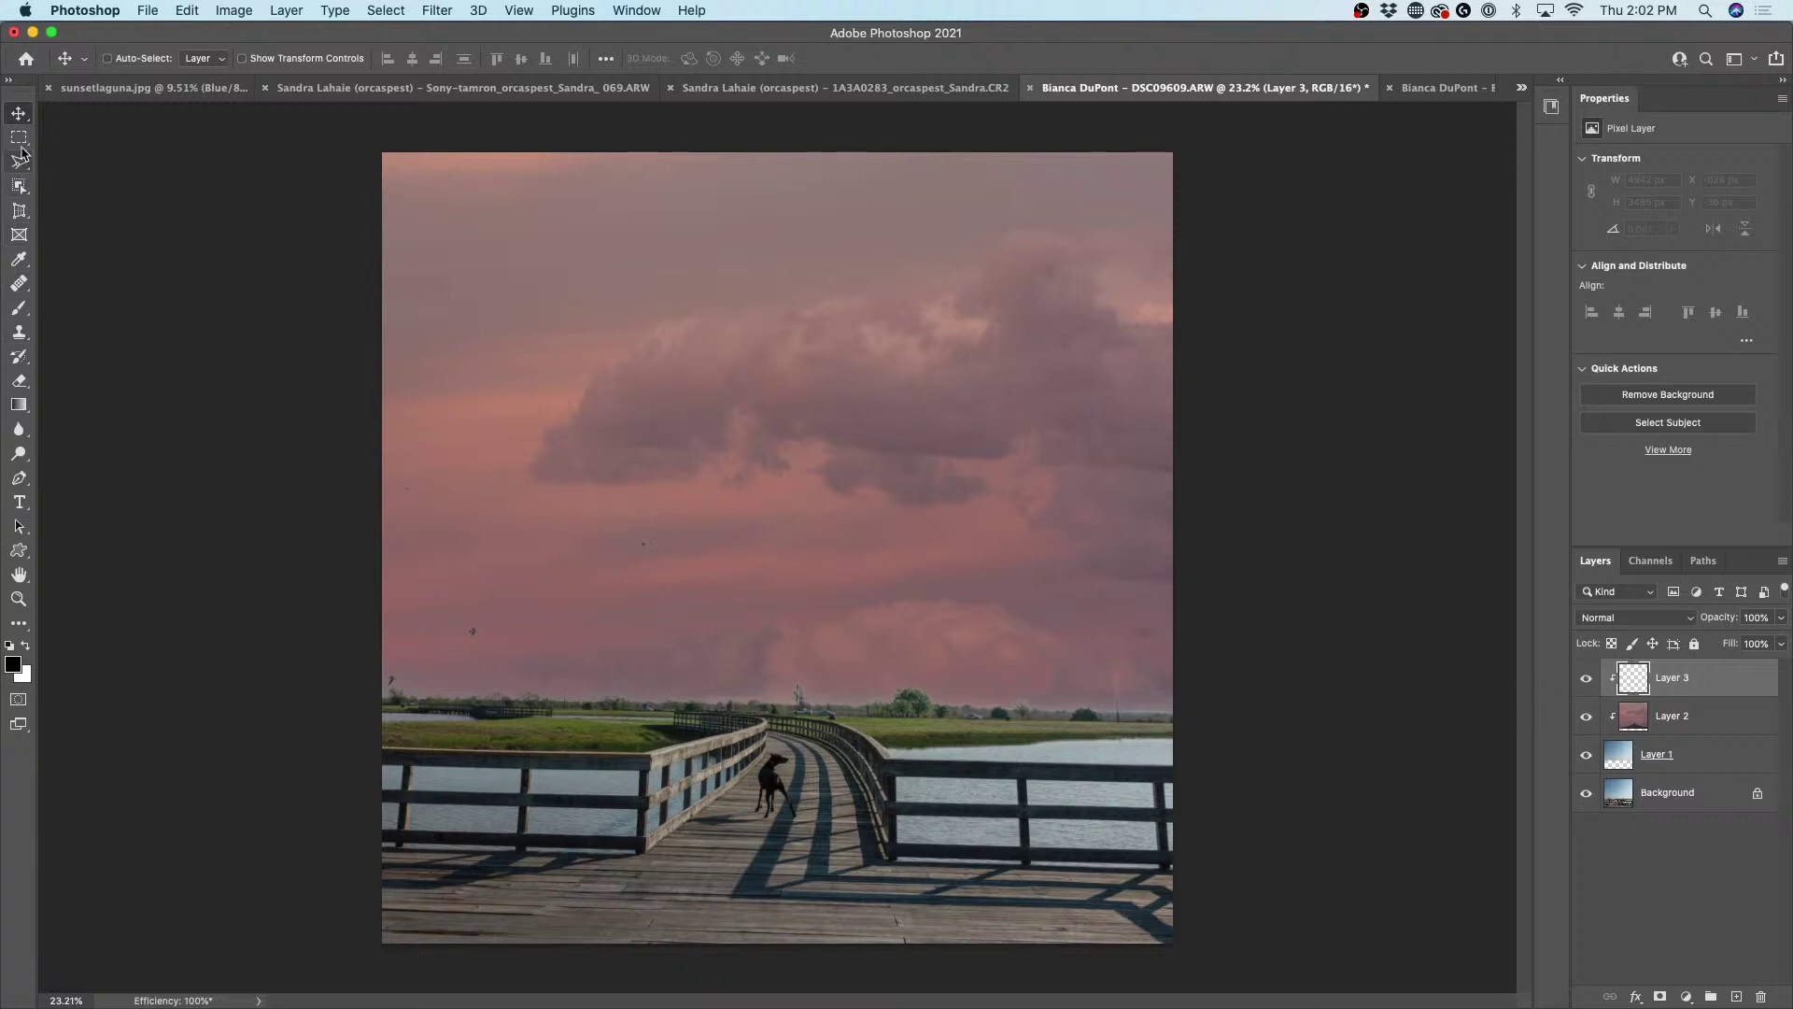
- Draw a white-to-transparent gradient upward from the horizon on the new layer and lower the layer's opacity to 70%
left_click(18, 404)
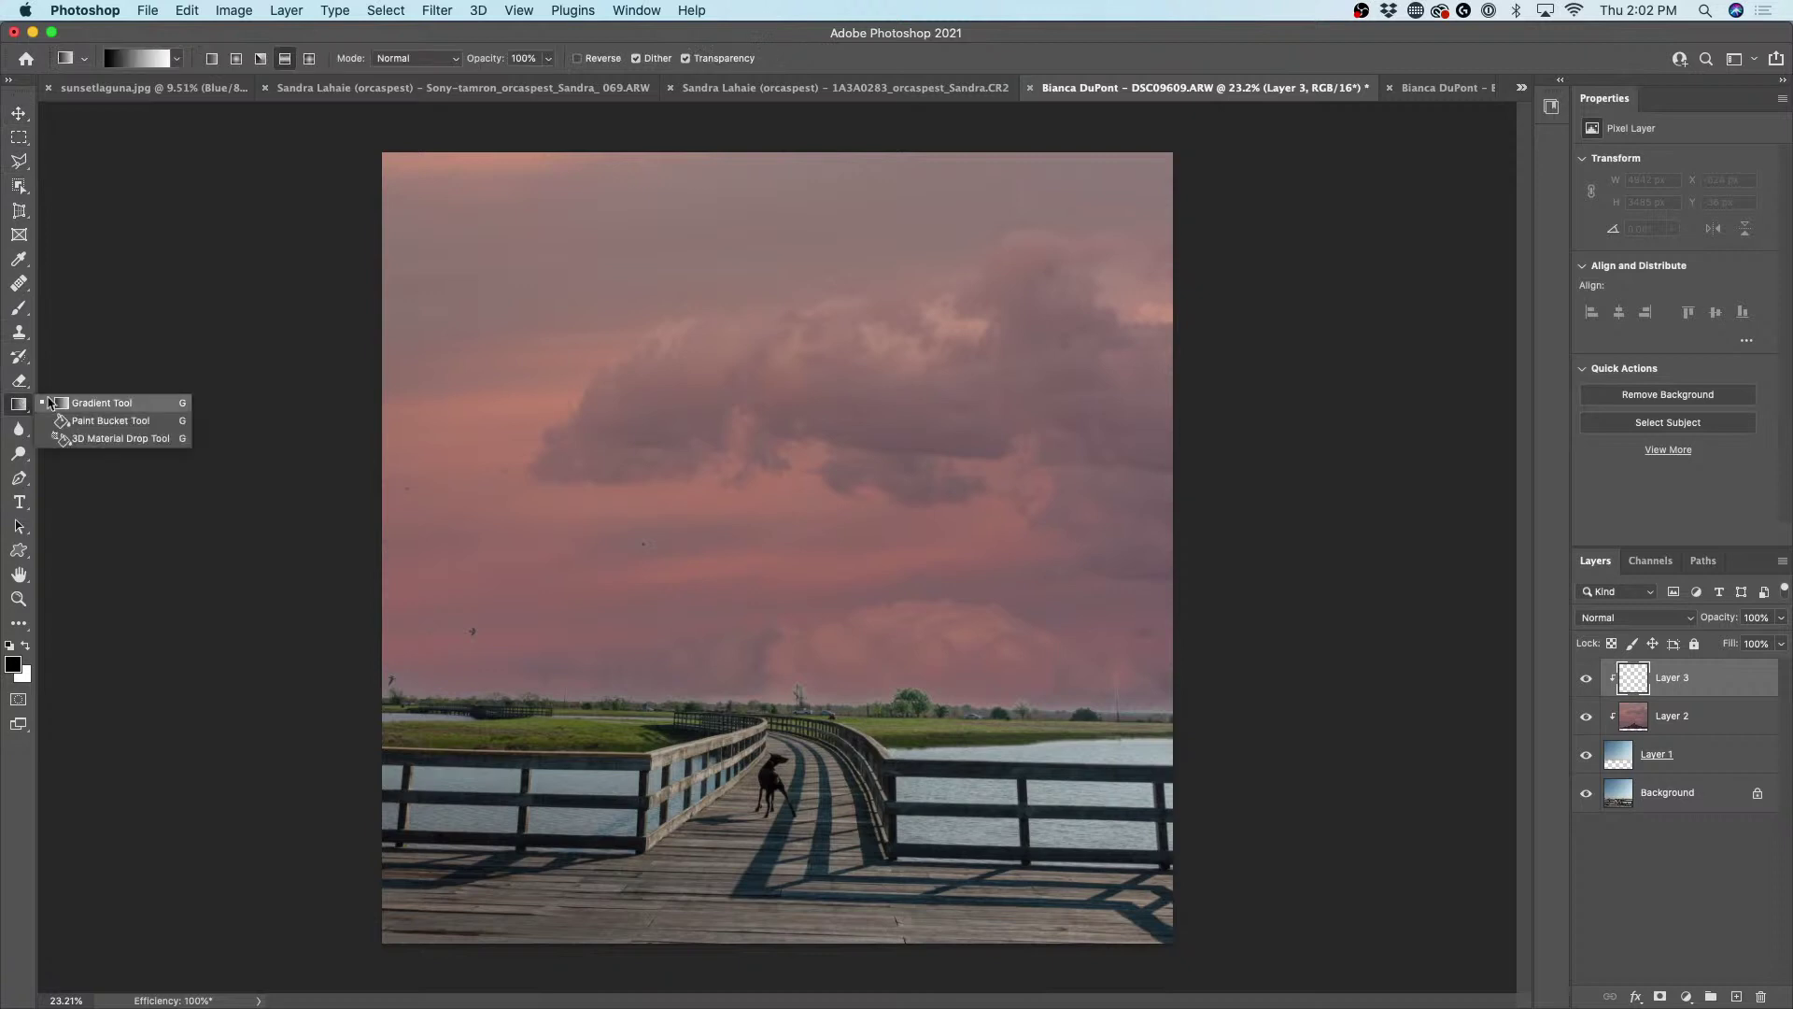
left_click(106, 403)
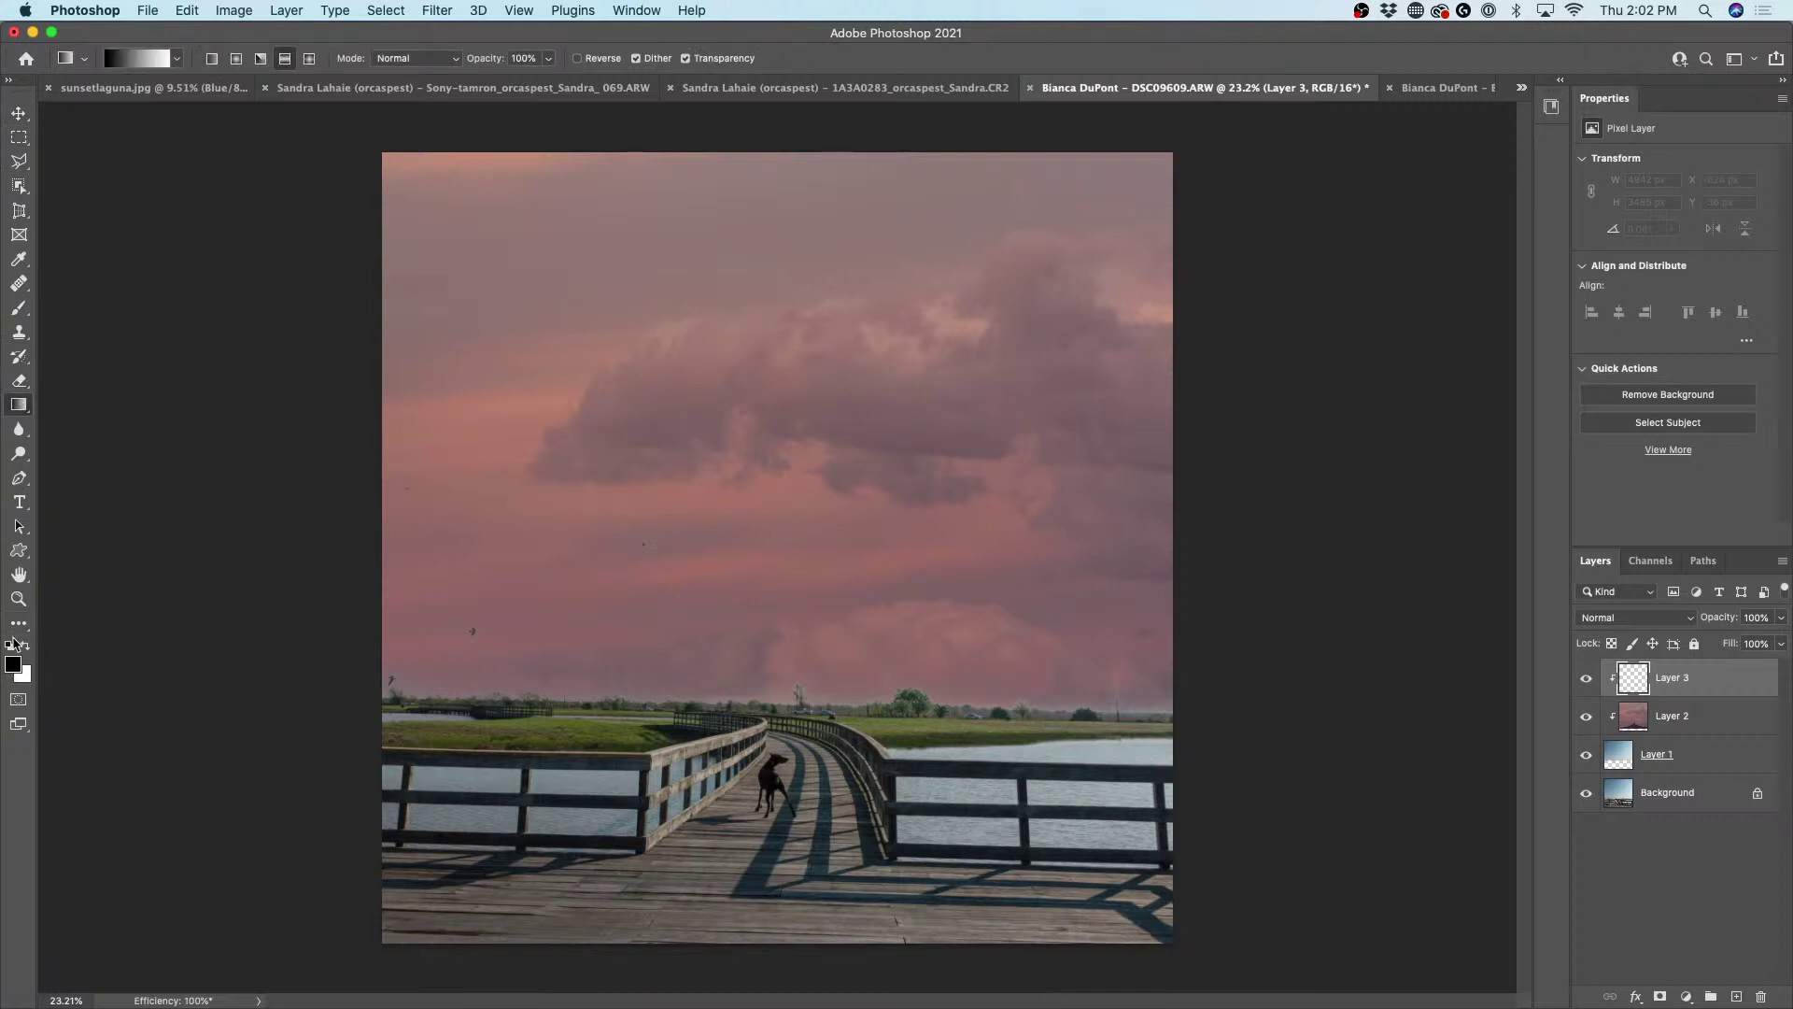
left_click(26, 645)
left_click(177, 58)
left_click(106, 94)
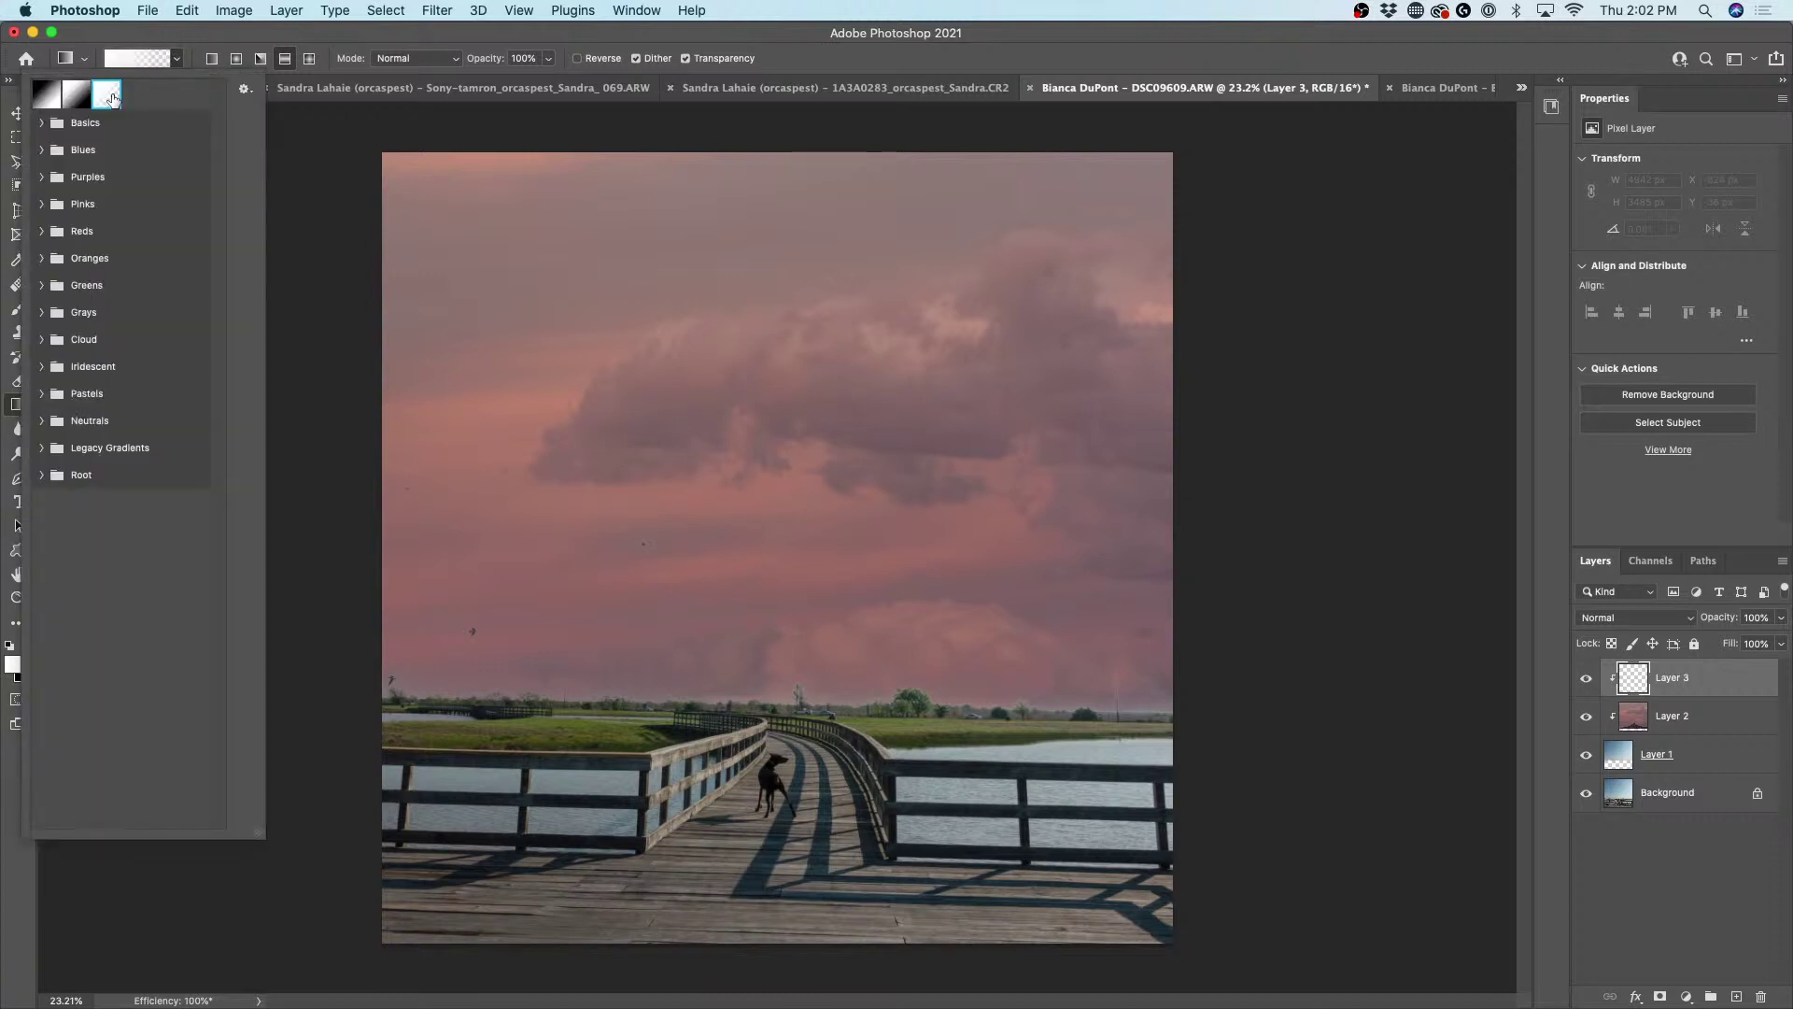
left_click(166, 31)
left_click_drag(777, 773, 777, 598)
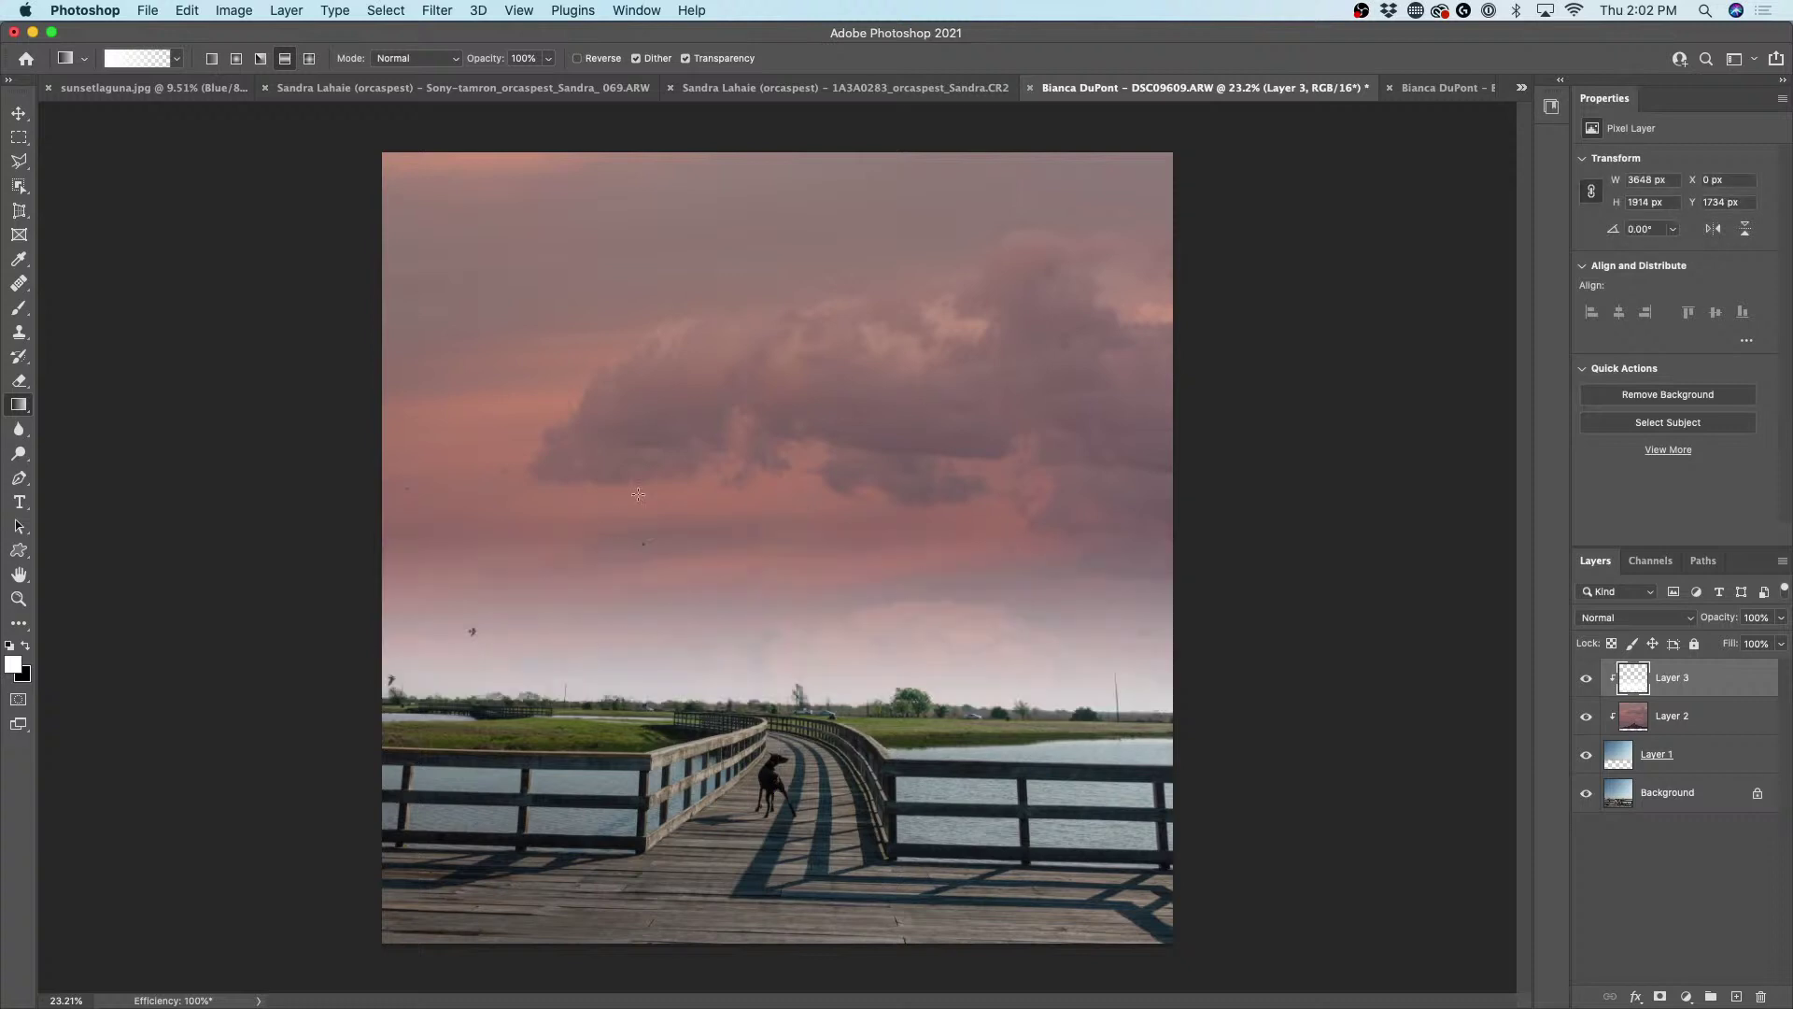
left_click_drag(1715, 620, 1691, 618)
key("Return")
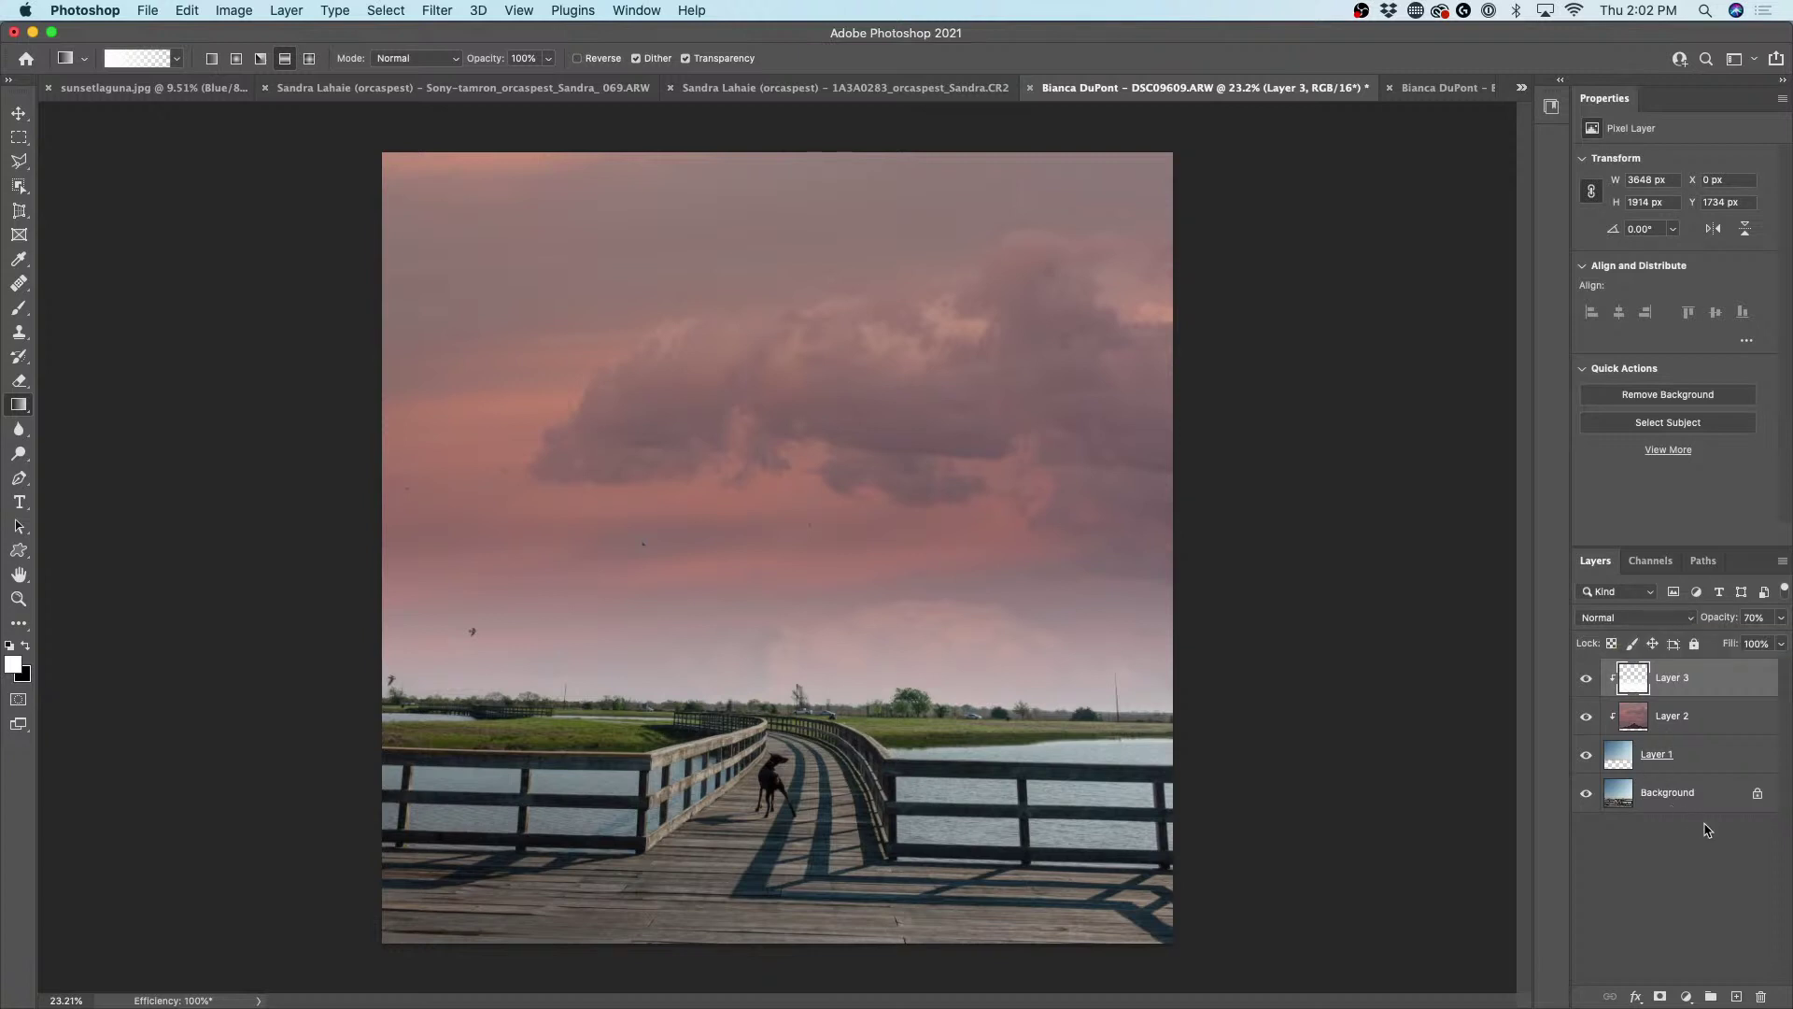
- Start Match Color on the Background layer, using Layer 2 of the same DSC09609.ARW document as the colour source
left_click(1691, 795)
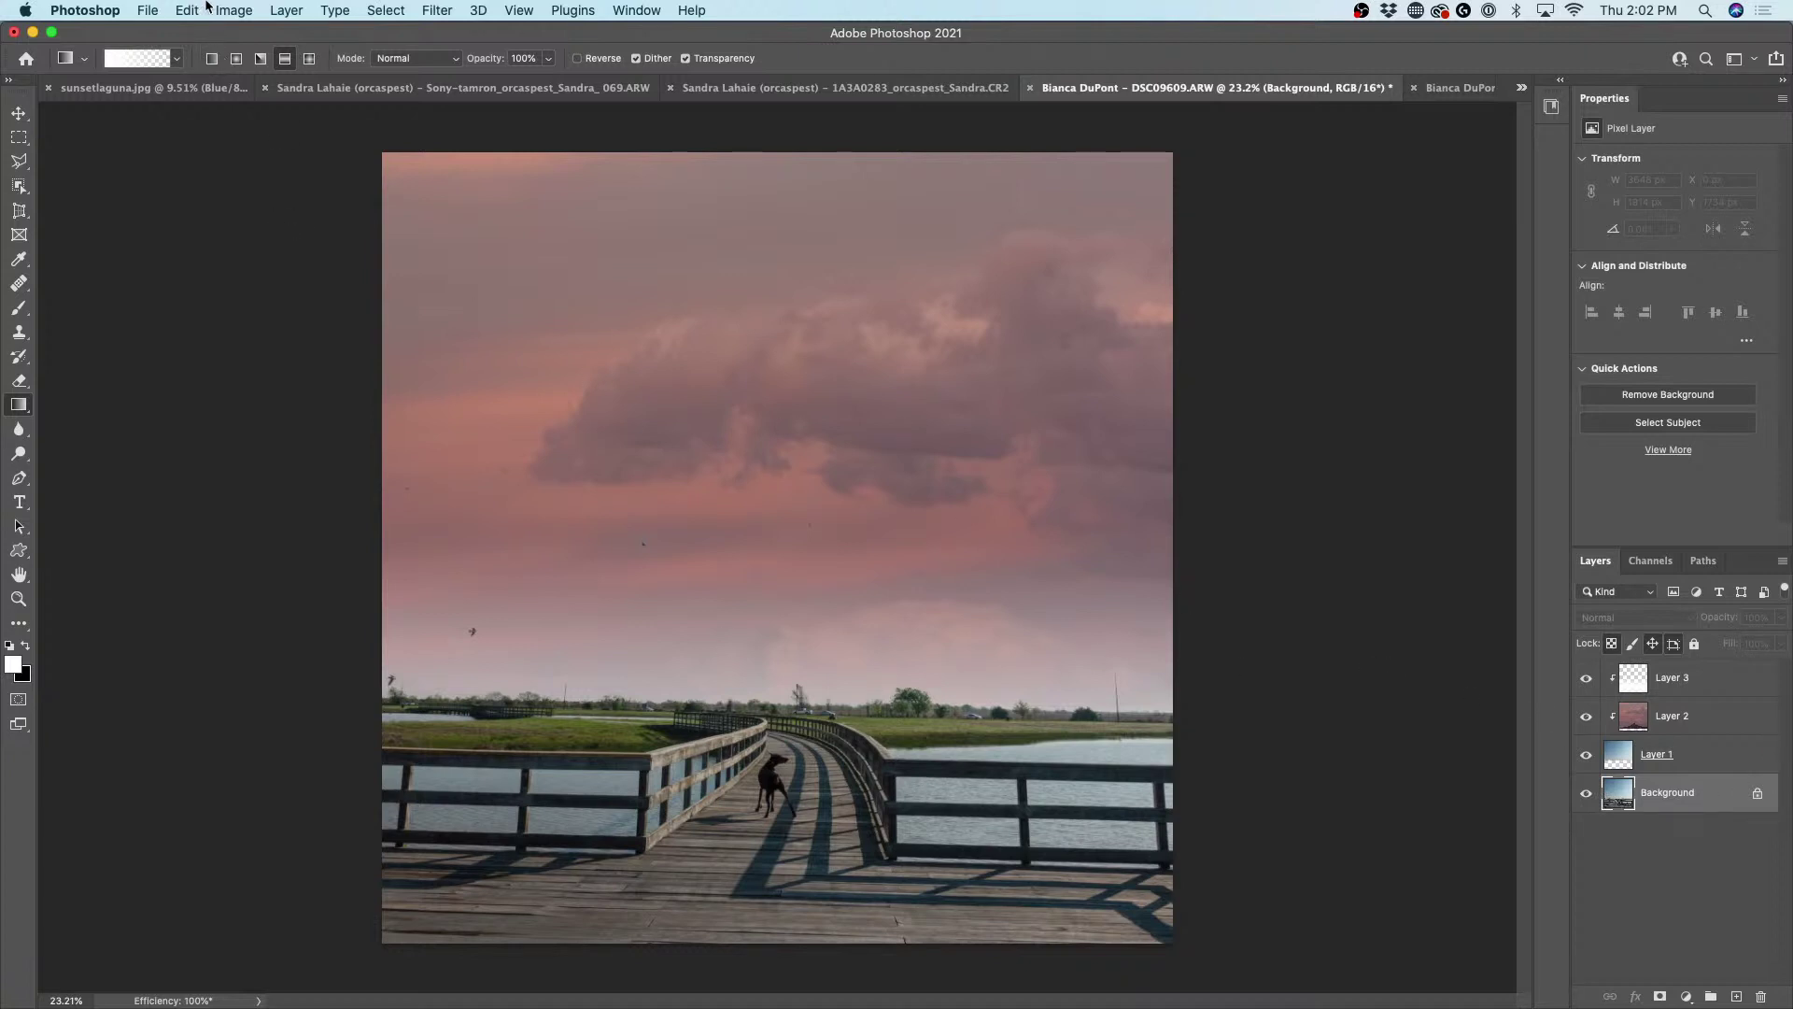
left_click(235, 10)
mouse_move(264, 60)
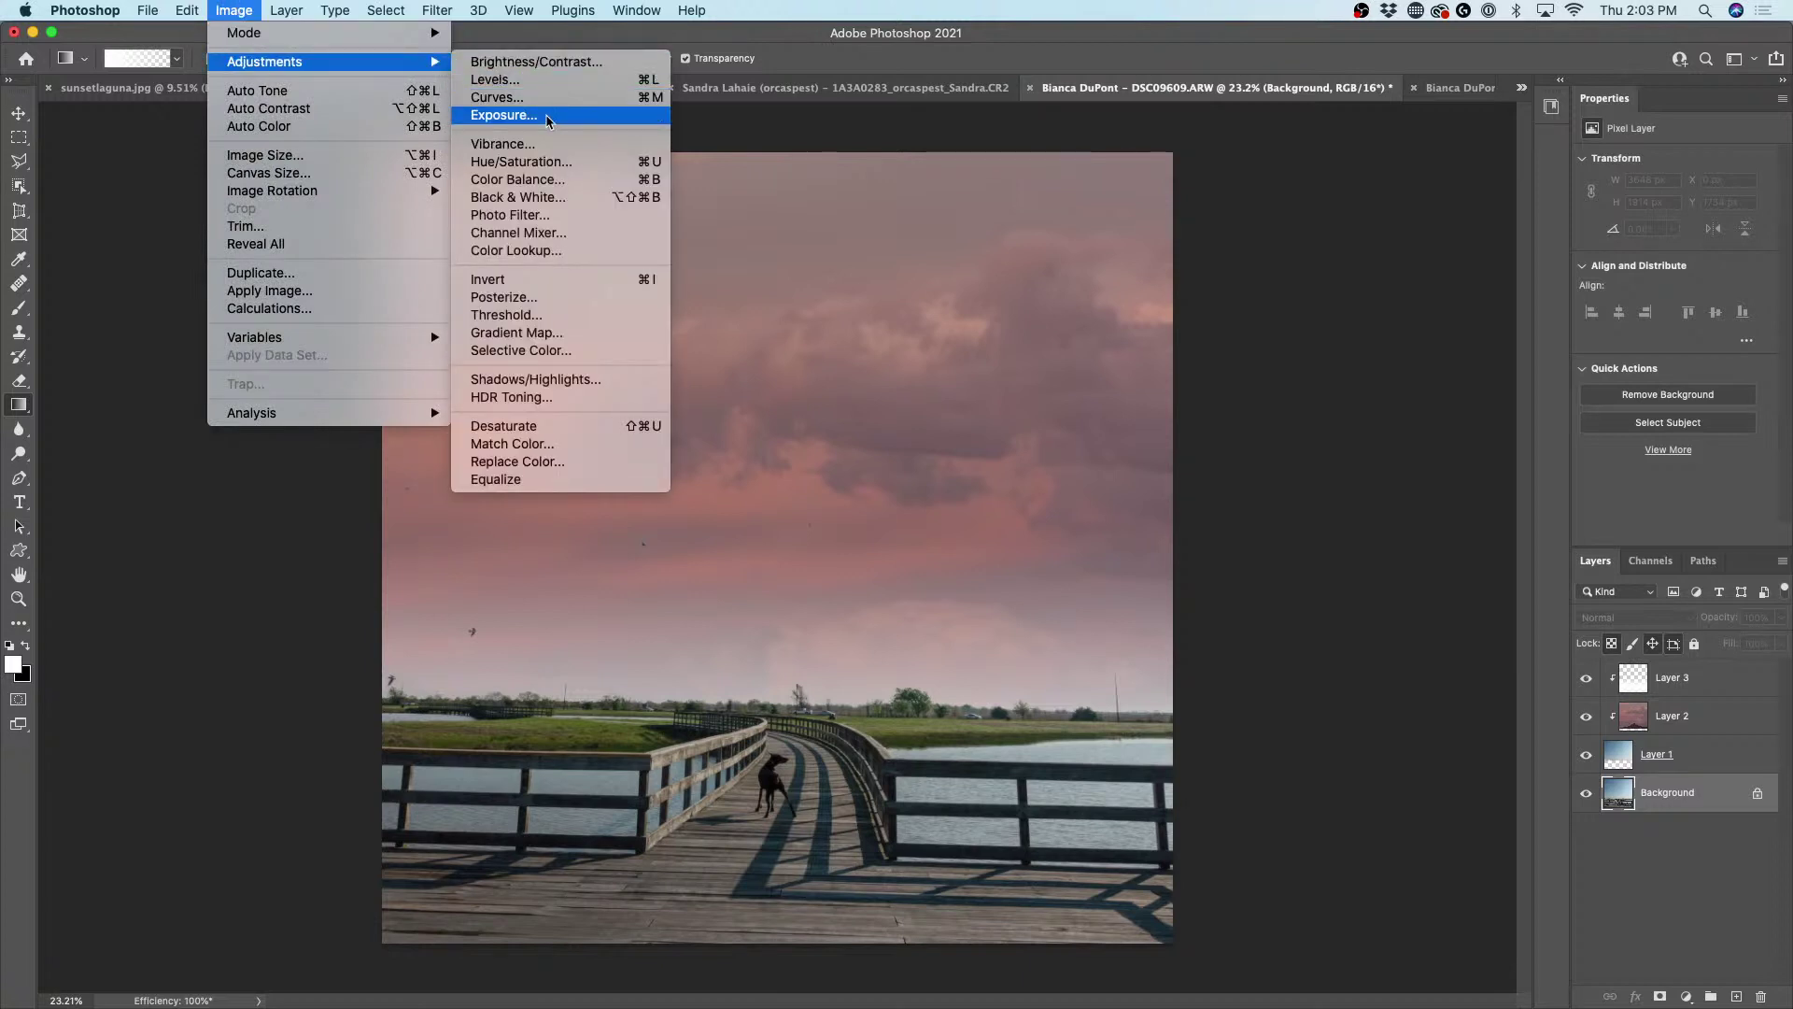
left_click(566, 446)
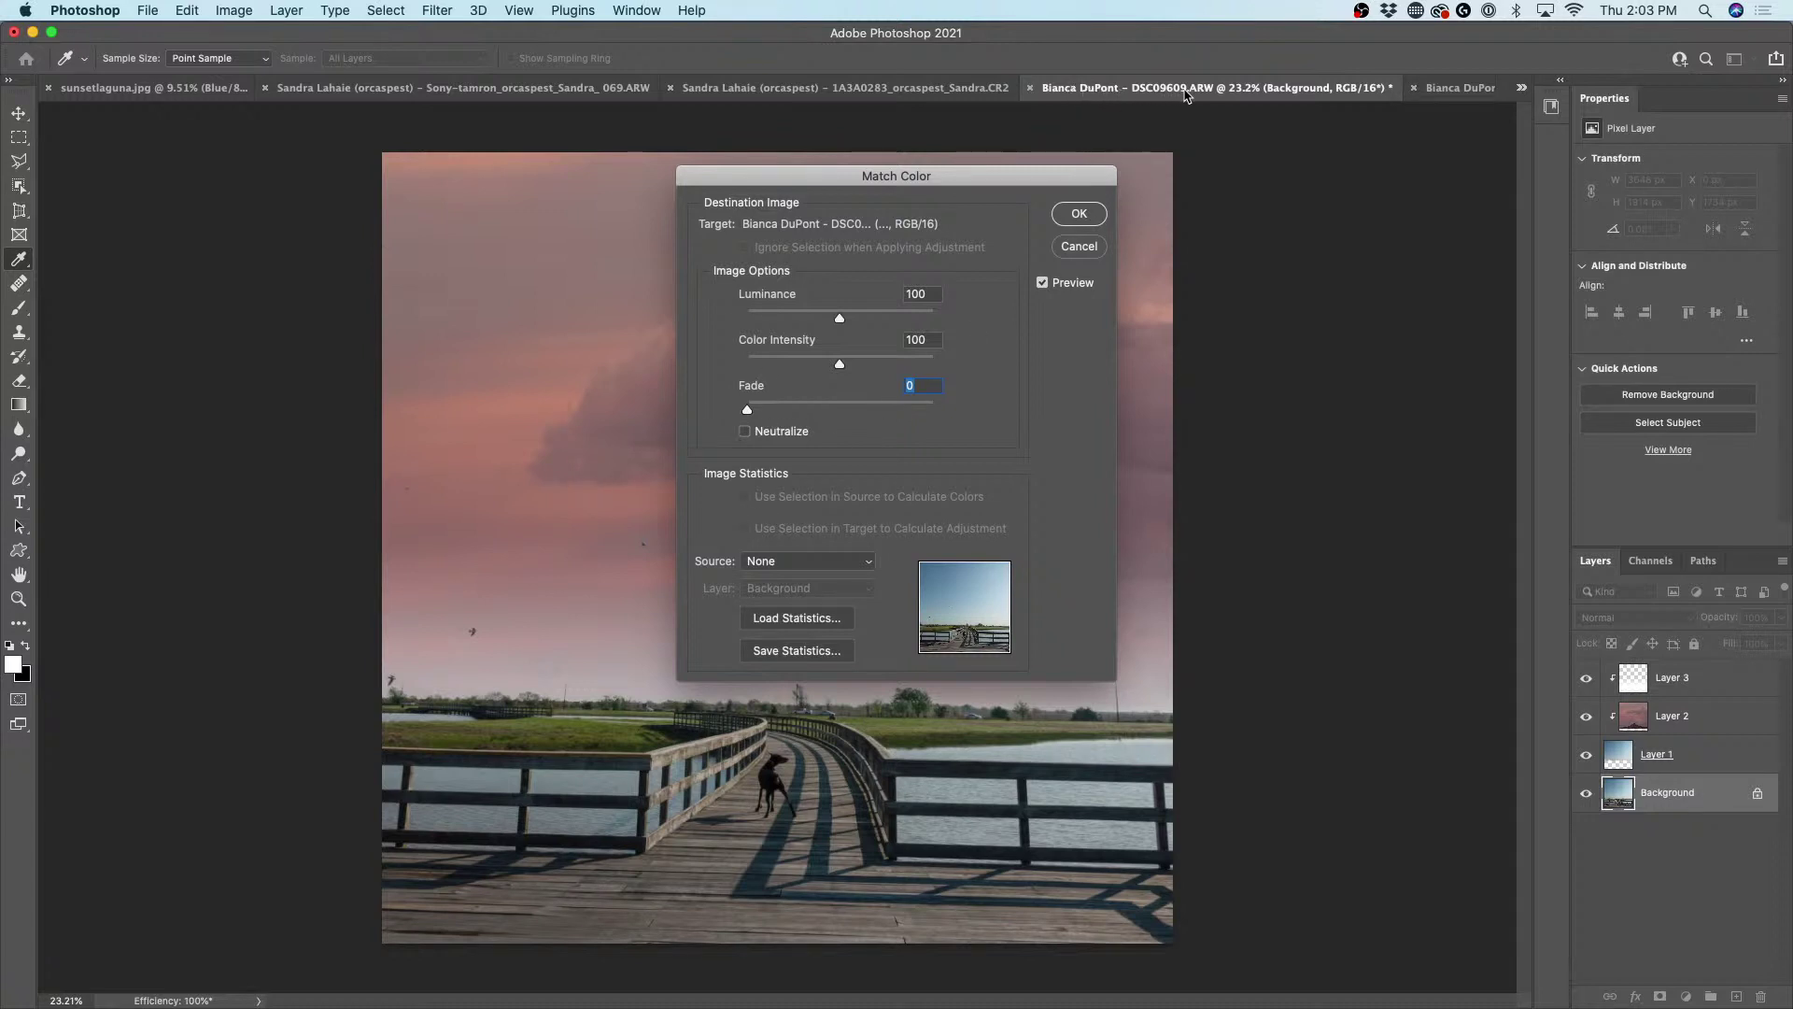
left_click(809, 561)
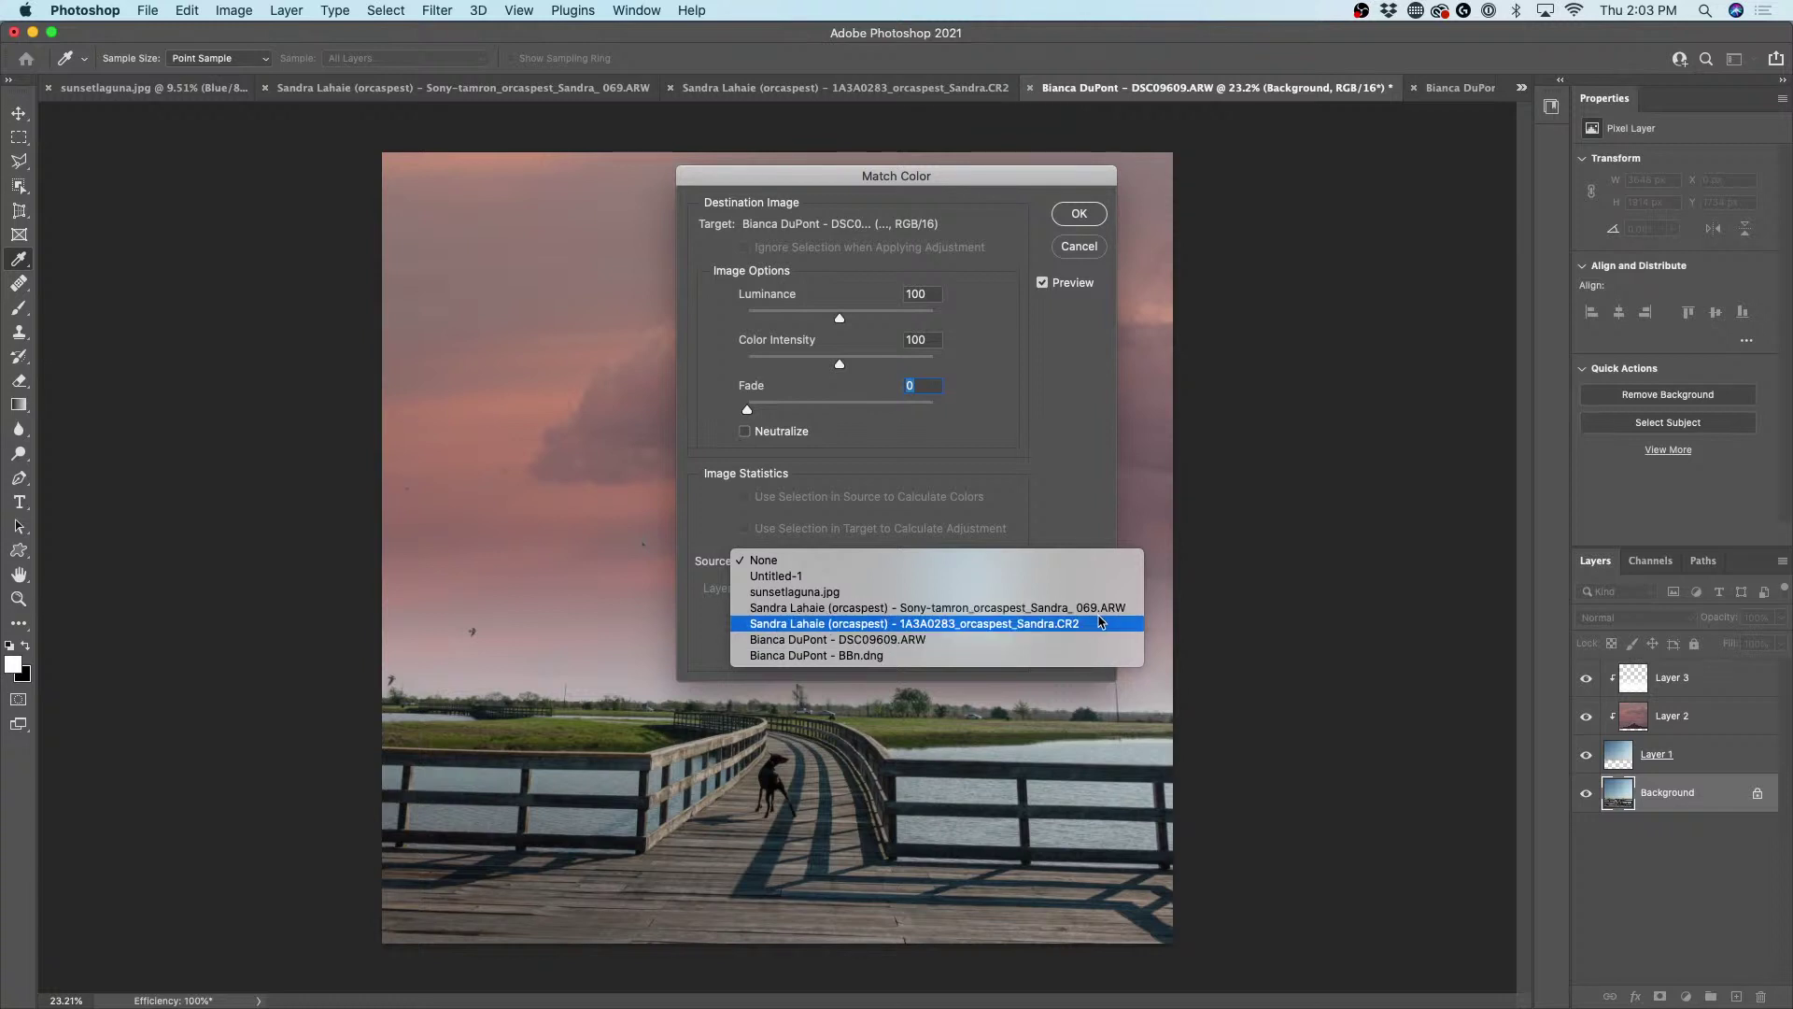
left_click(1028, 646)
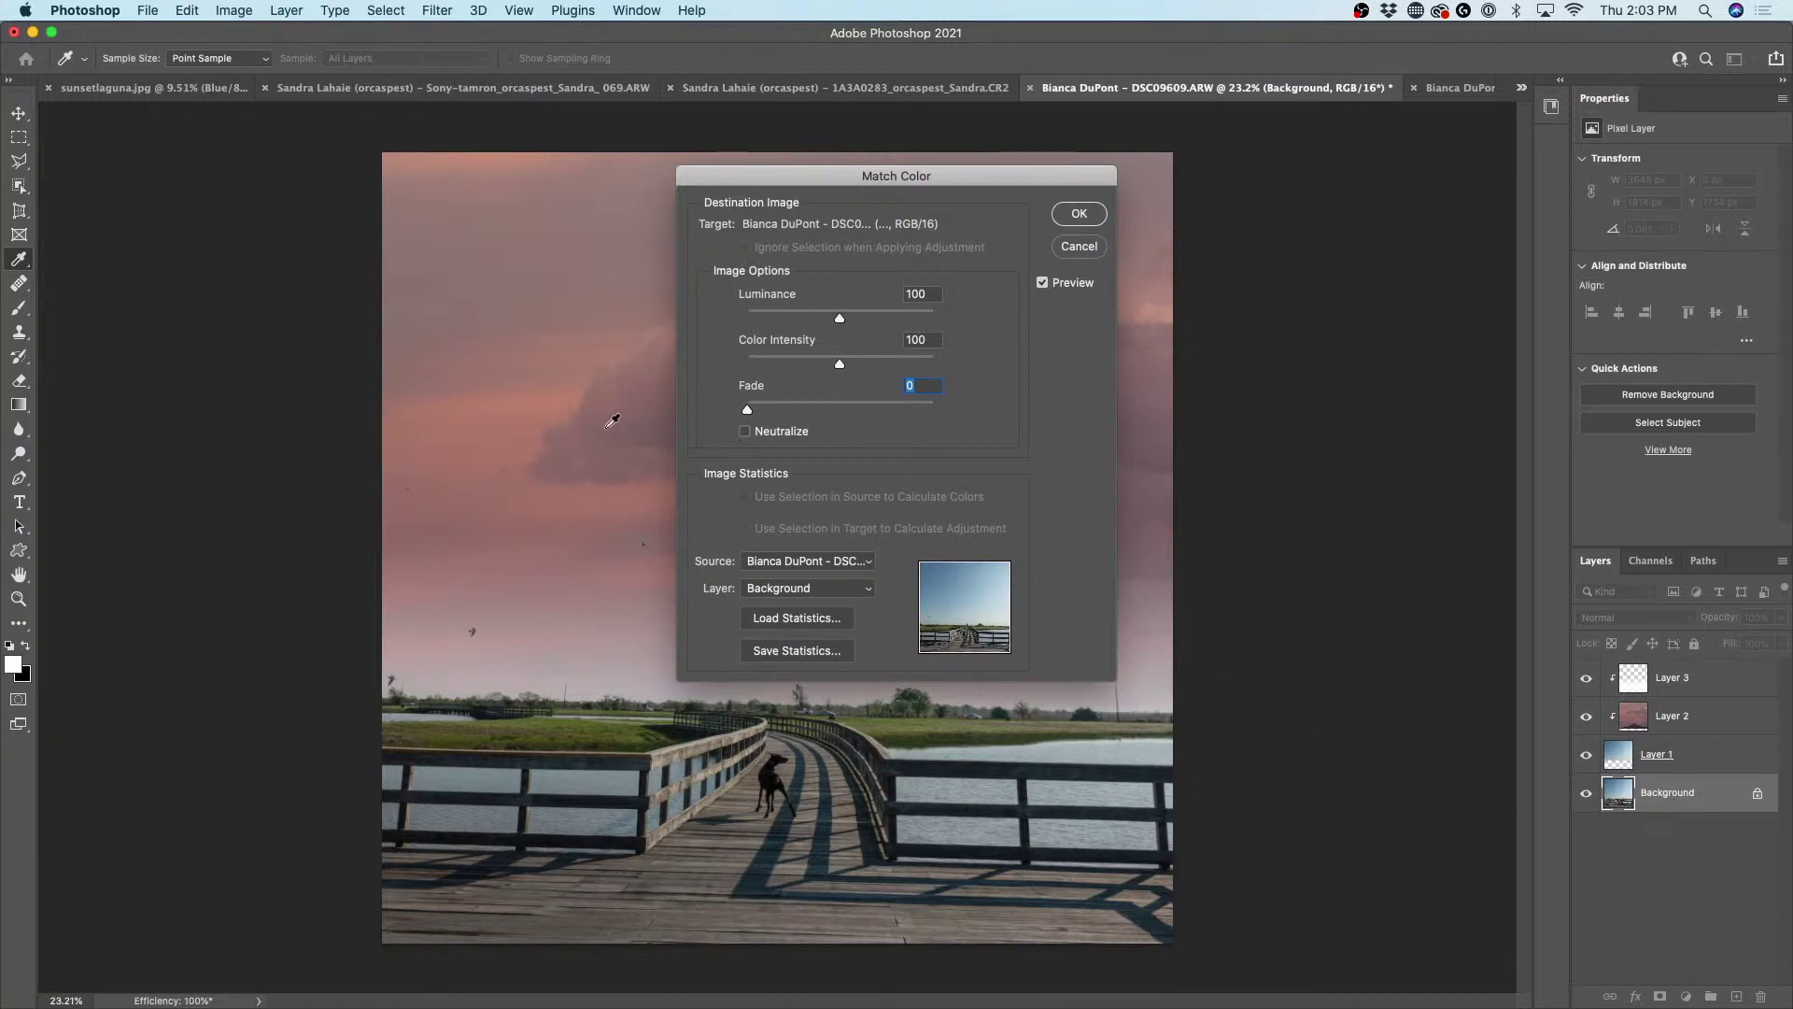
left_click(826, 587)
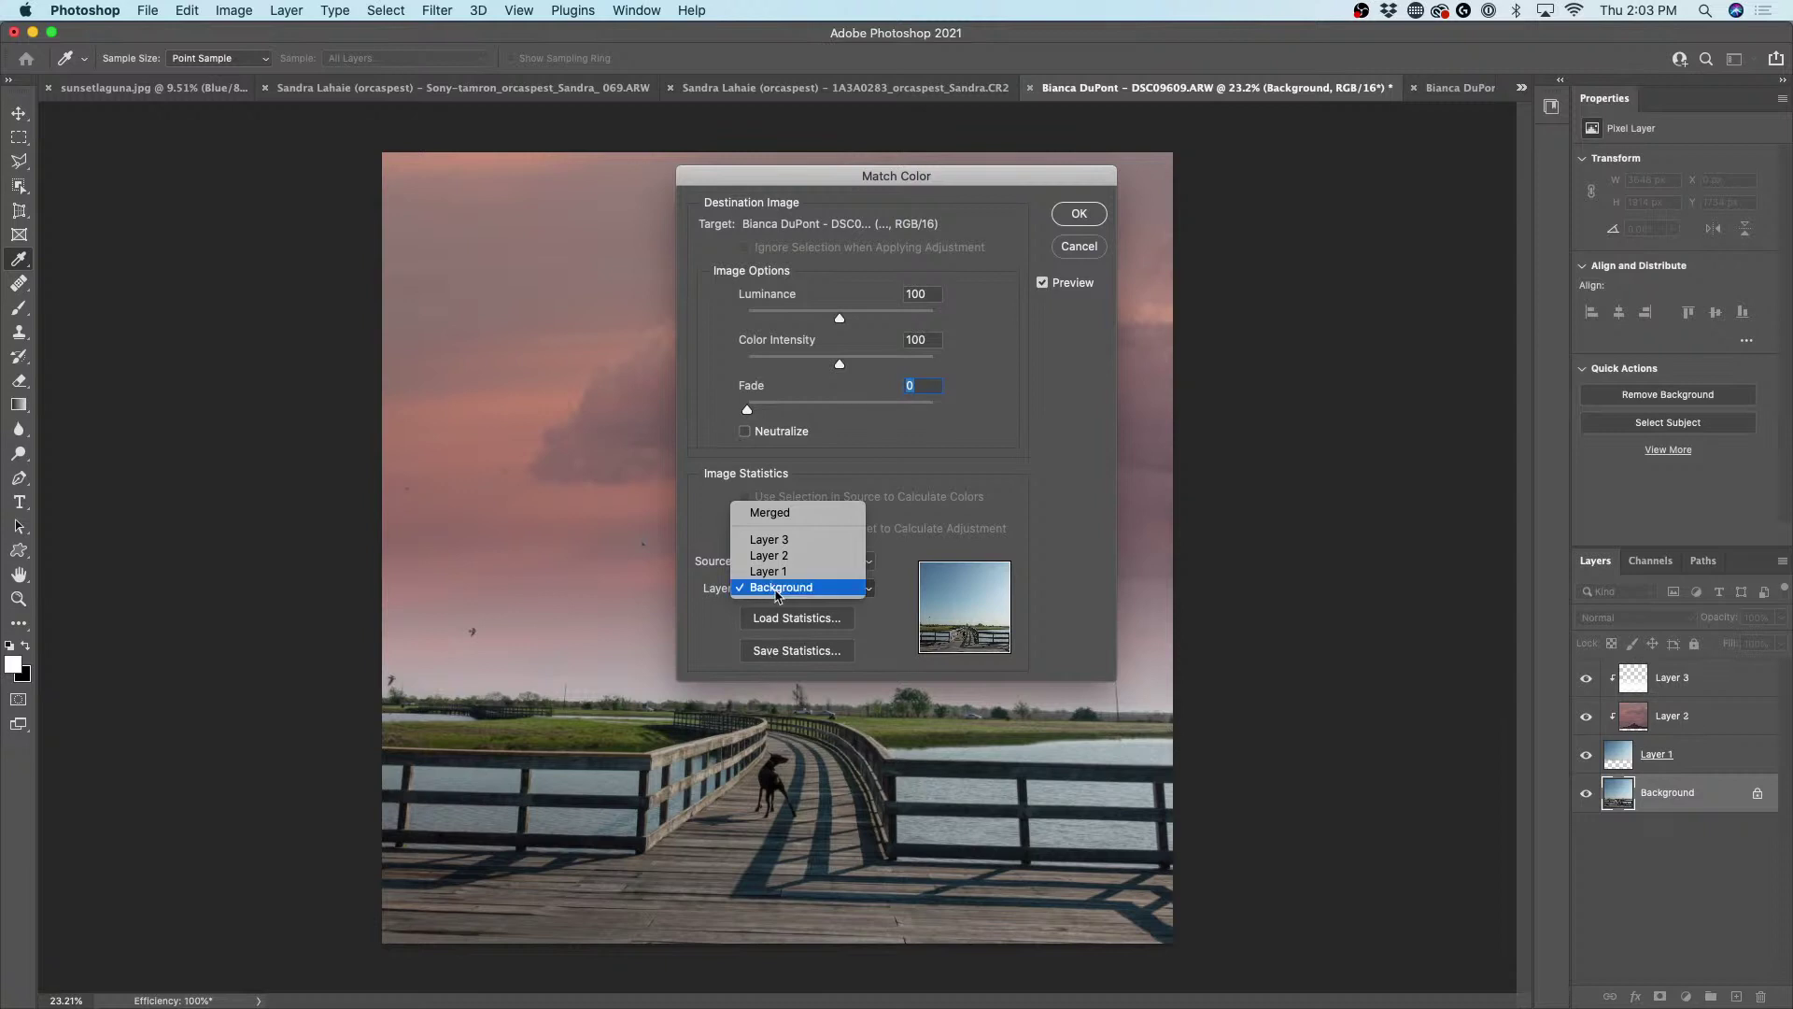
left_click(785, 556)
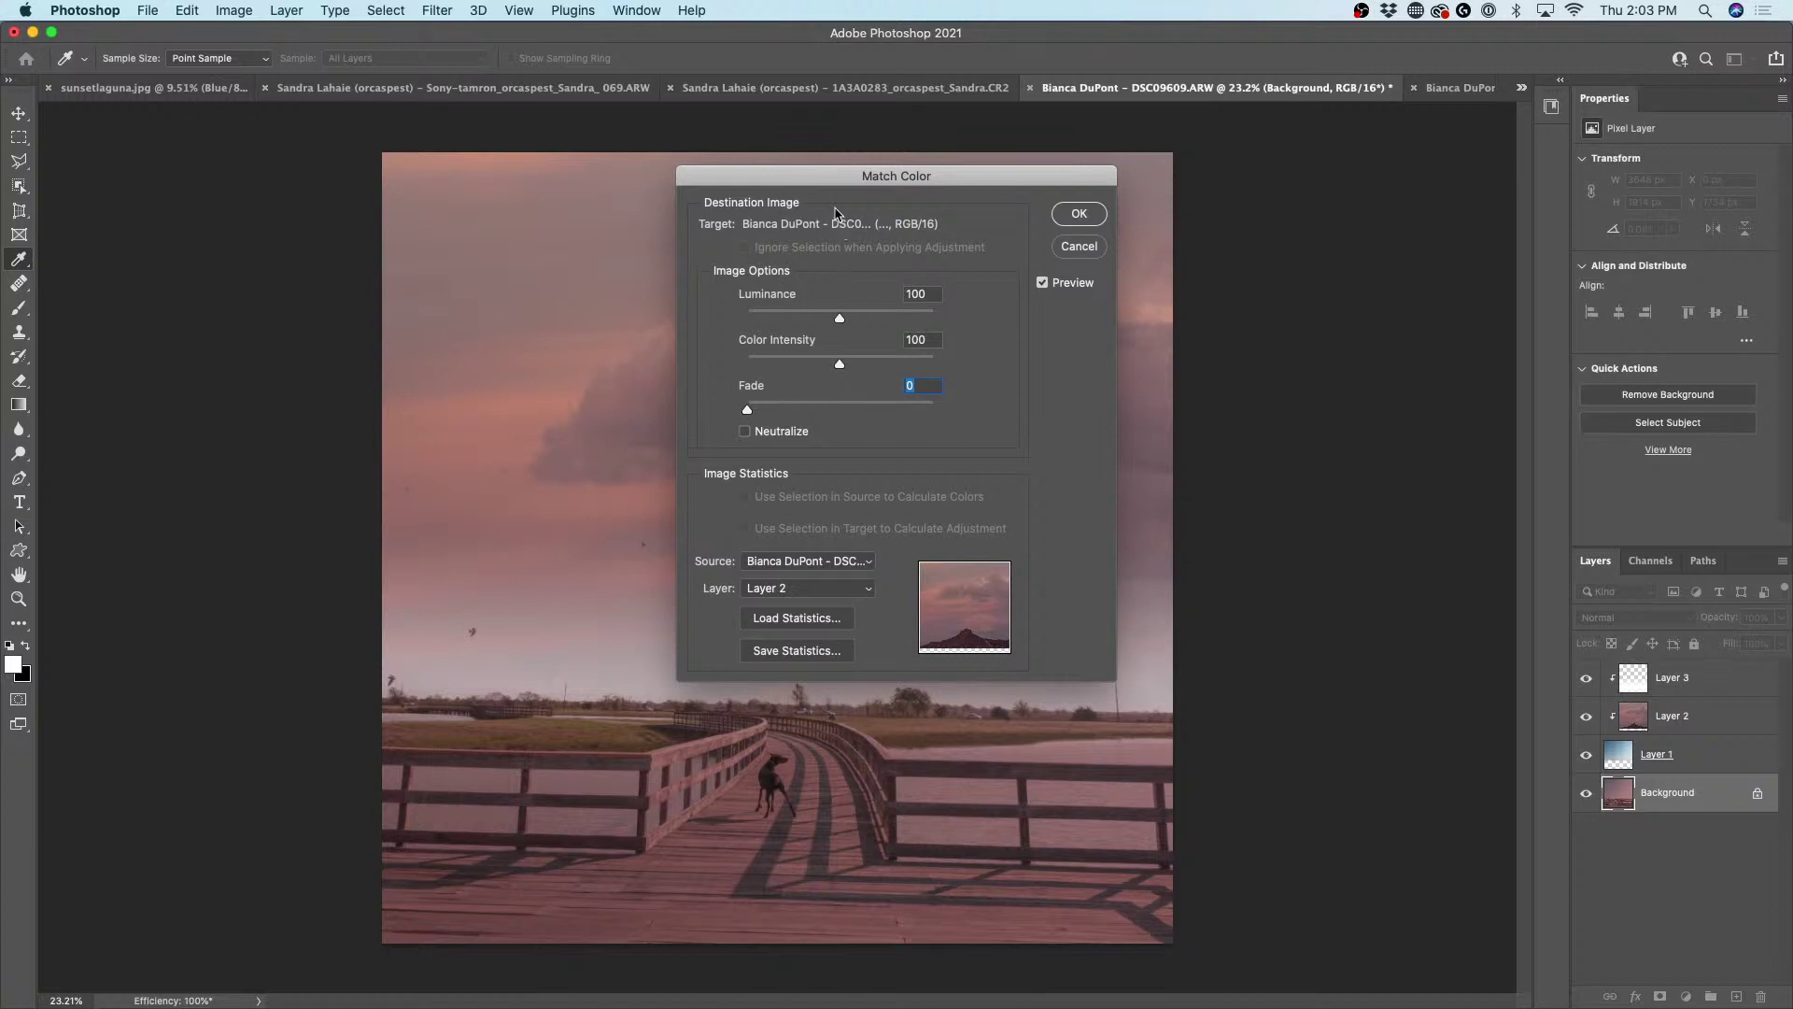
- Set the Match Color adjustment's Color Intensity to 143 and Fade to 49
left_click_drag(825, 180, 1340, 114)
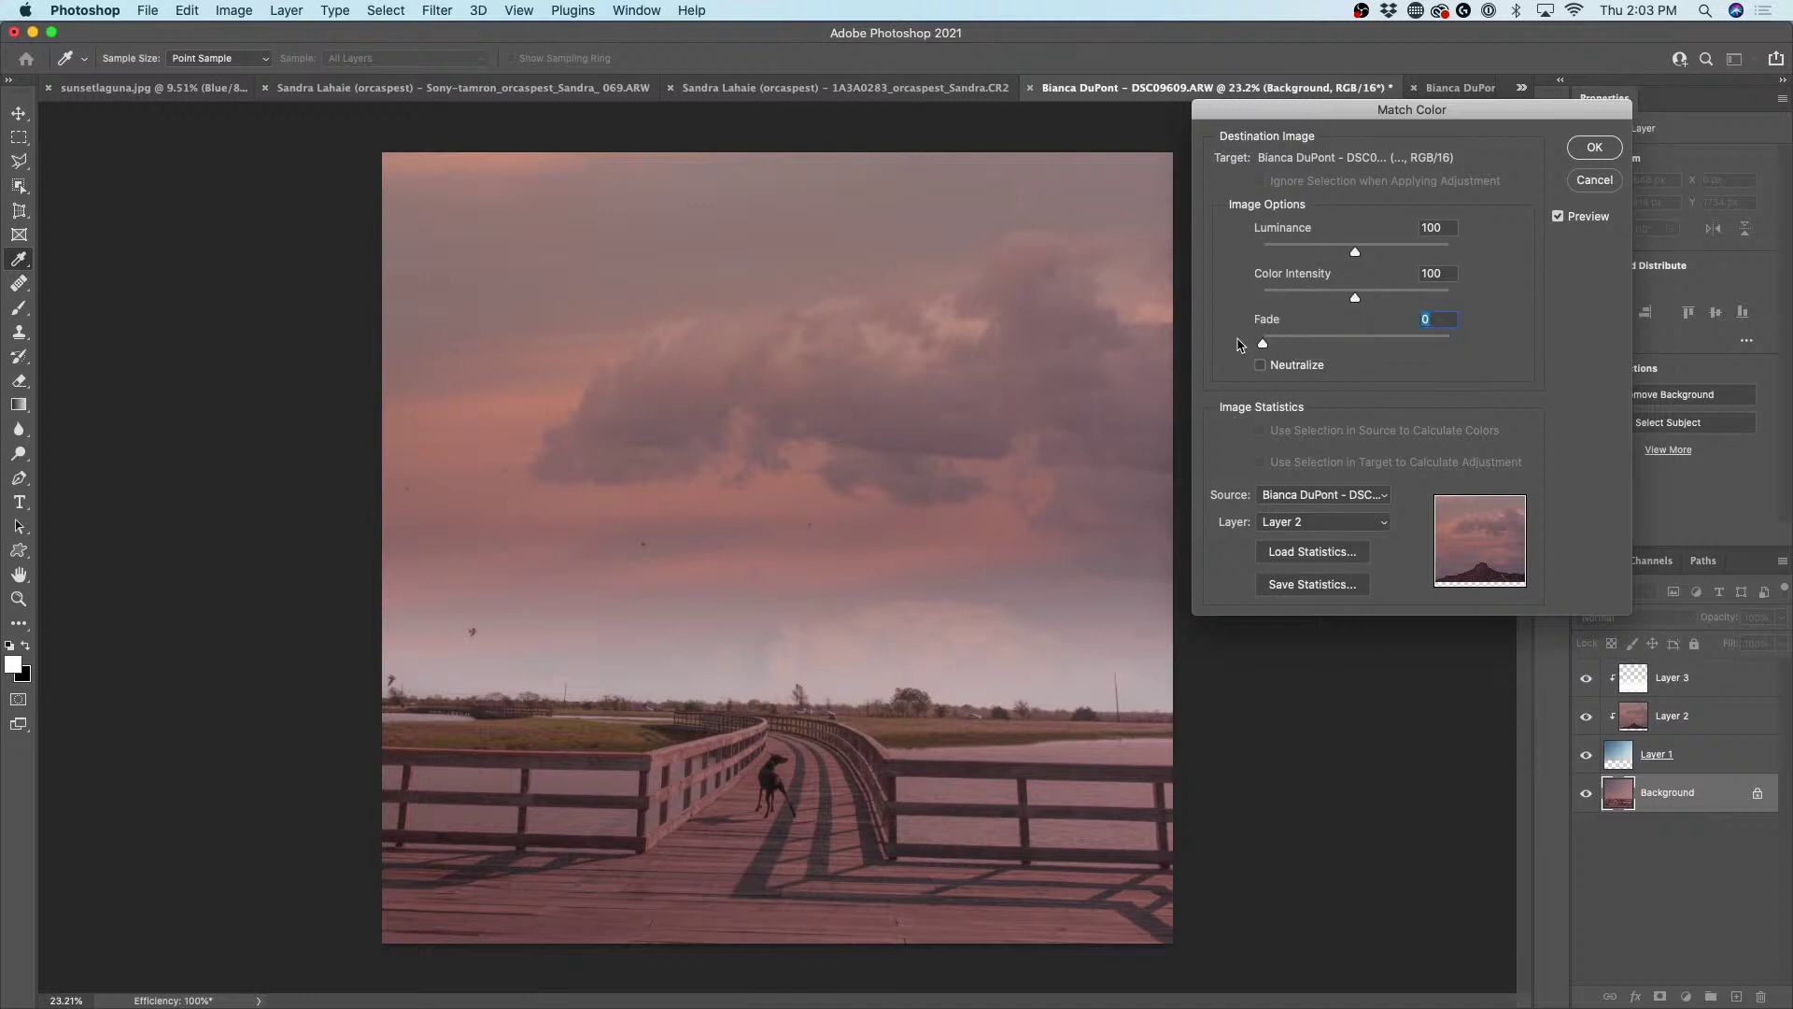
left_click_drag(1263, 346, 1006, 375)
left_click_drag(1265, 344, 1371, 343)
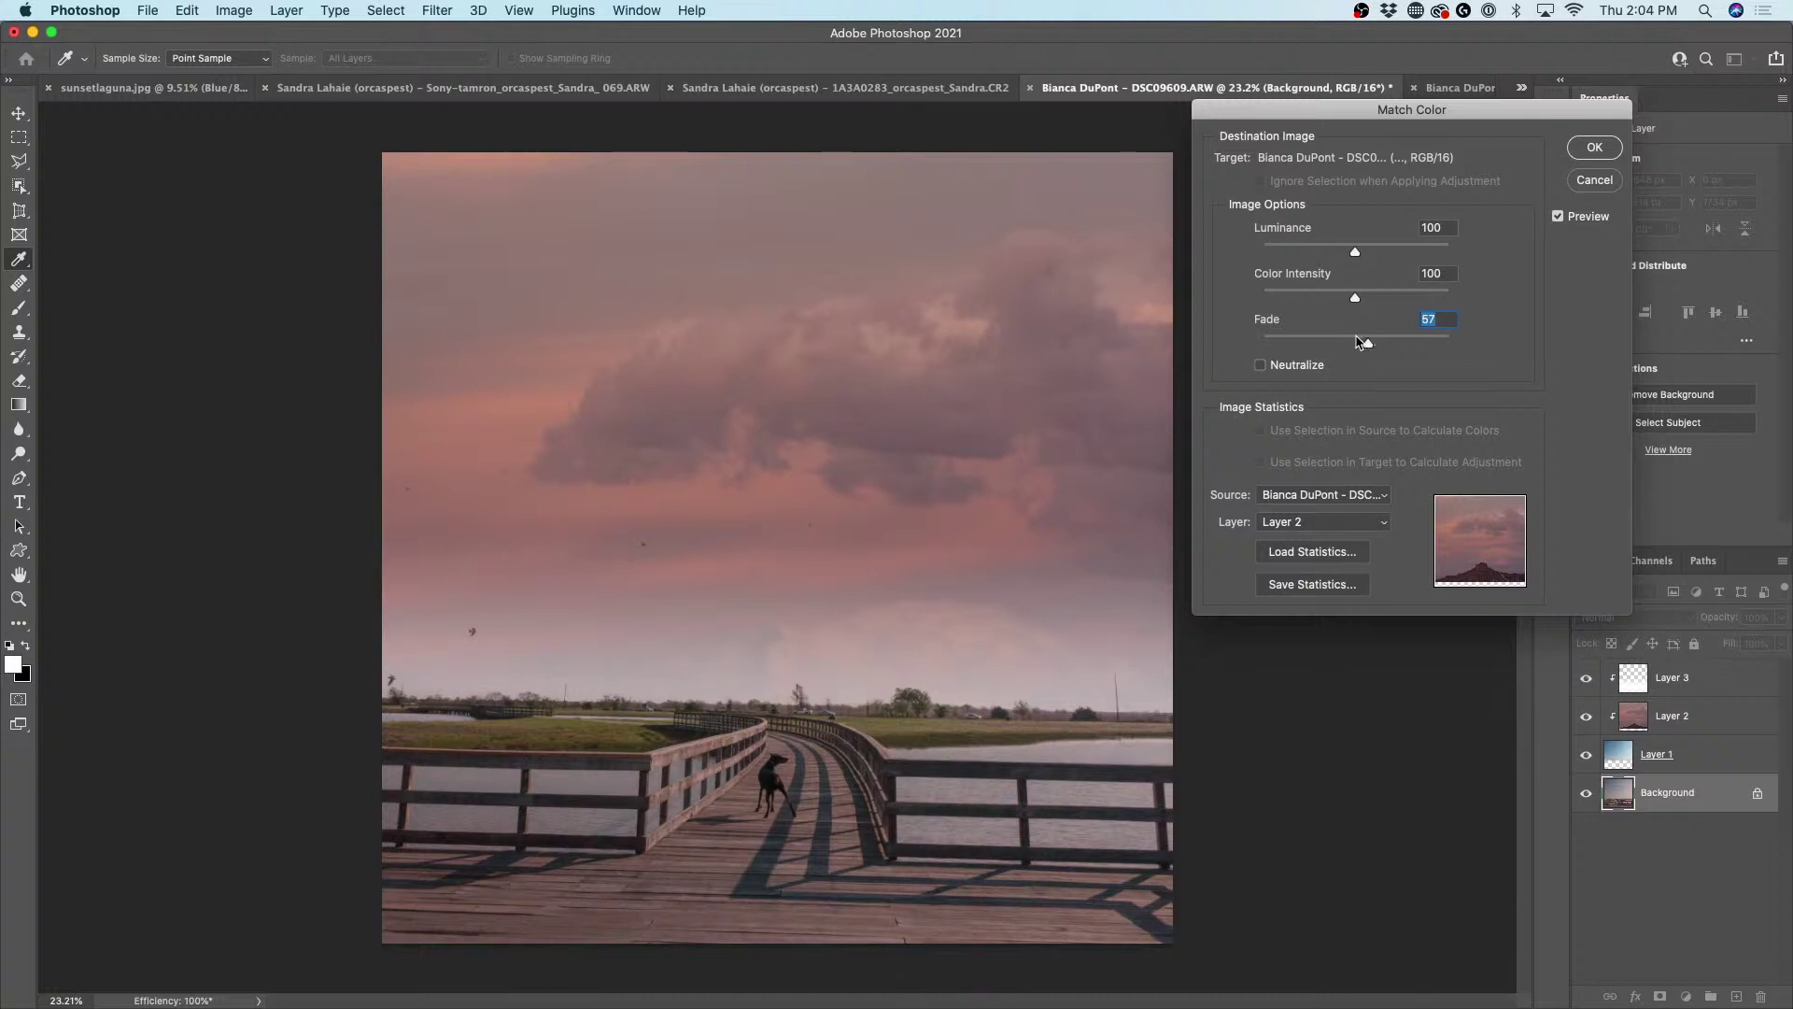
key("Down")
key("Down")
key("Down")
key("Down")
left_click_drag(1355, 301, 1395, 297)
left_click_drag(1351, 348, 1353, 346)
- Set the Match Color Luminance to 137 and Fade to 43, leave Neutralize off, and apply the adjustment
left_click_drag(1354, 249, 1290, 243)
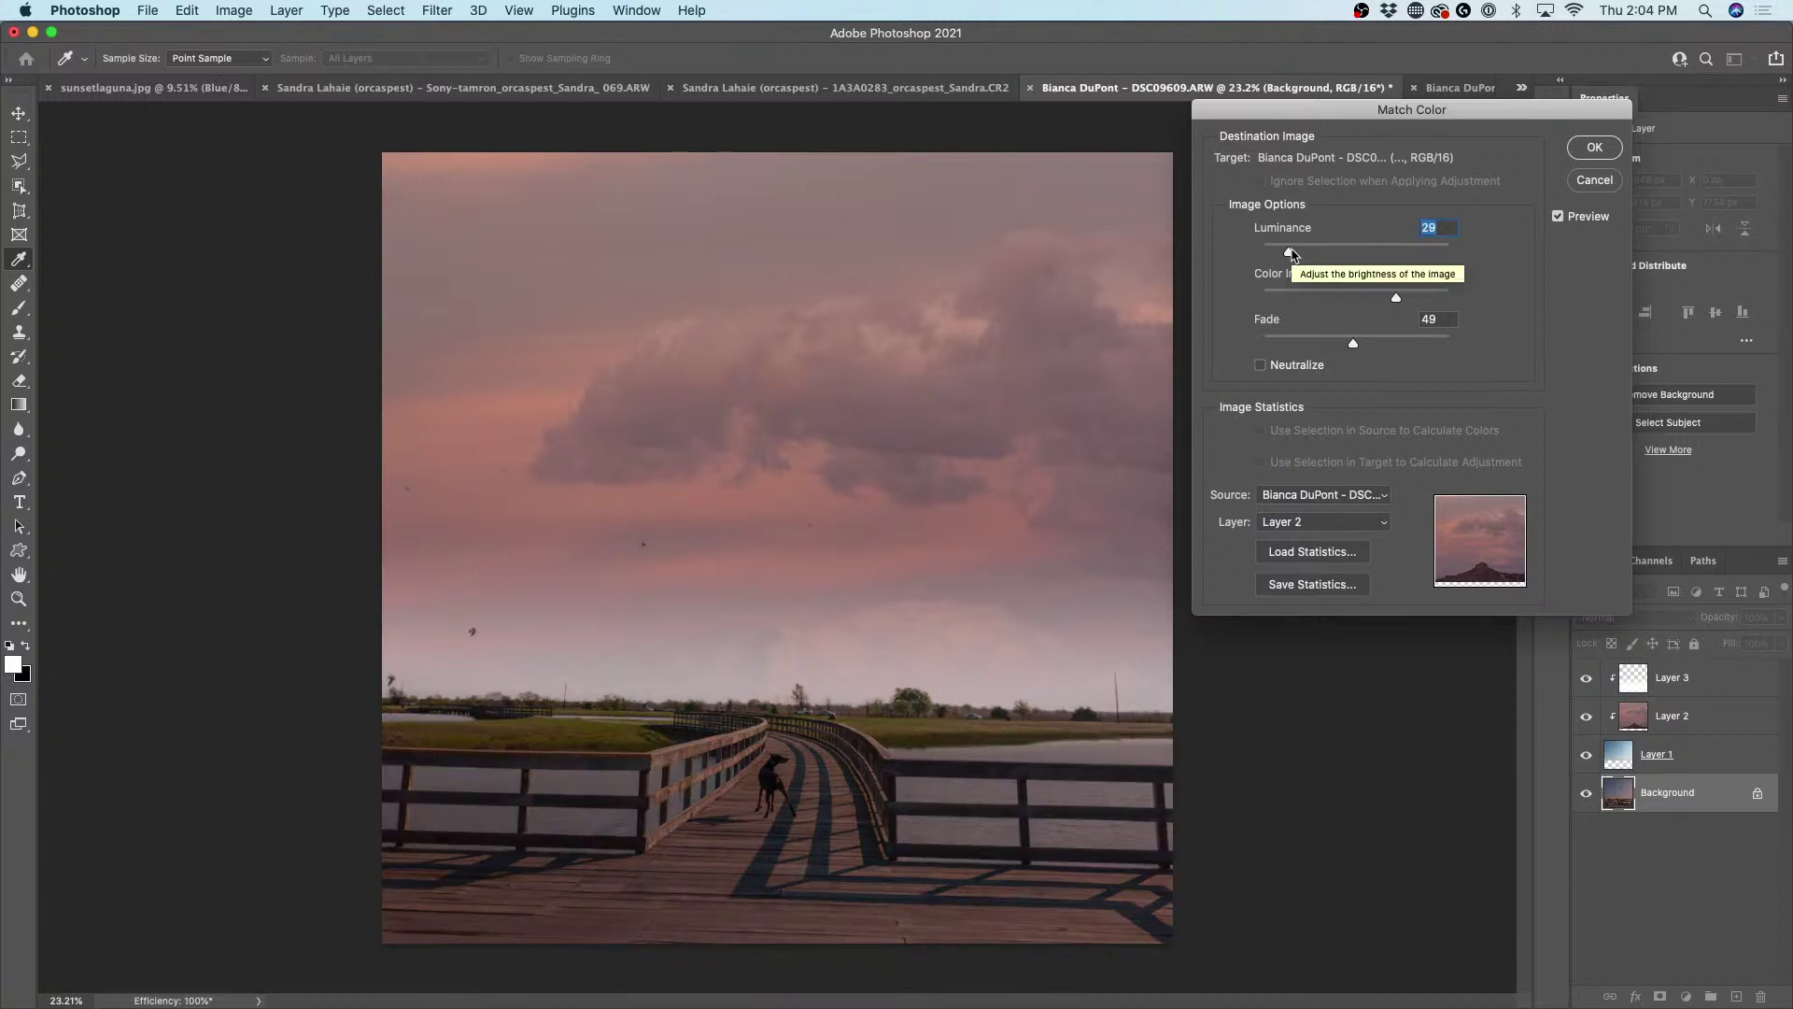
left_click_drag(1292, 252, 1392, 259)
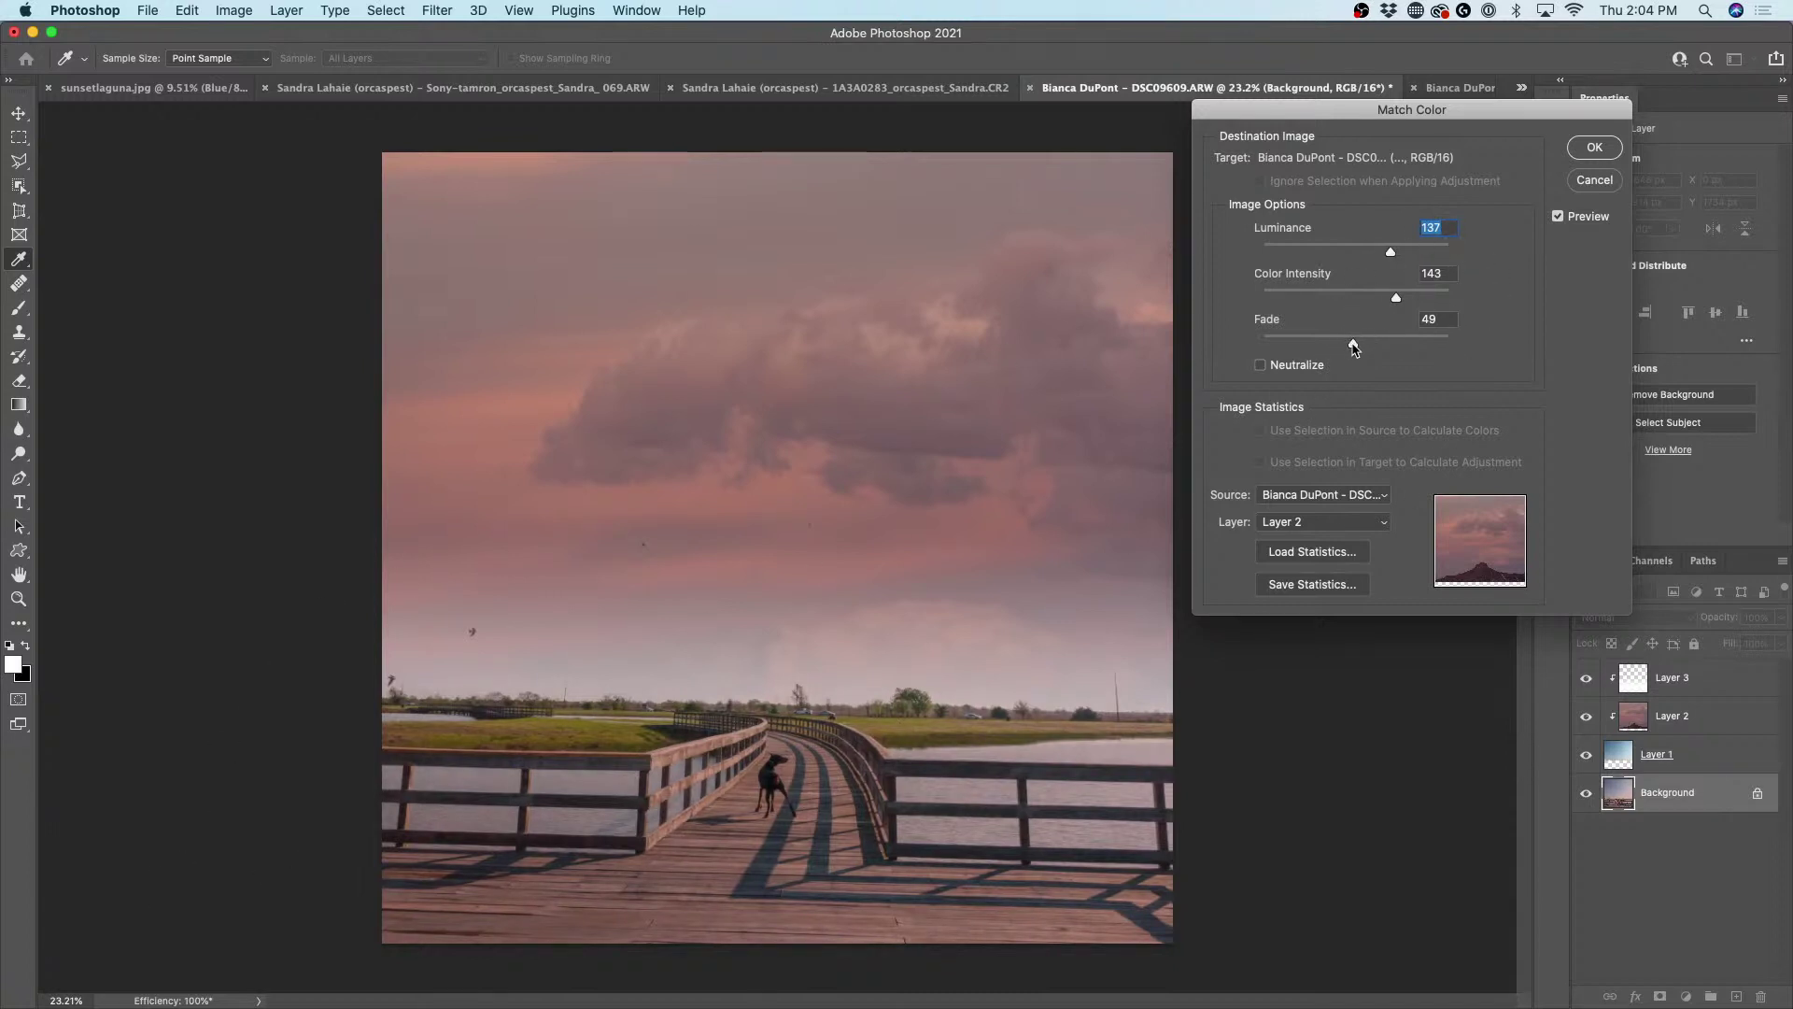
left_click_drag(1354, 347, 1344, 349)
left_click(1290, 368)
left_click(1290, 368)
left_click(1612, 152)
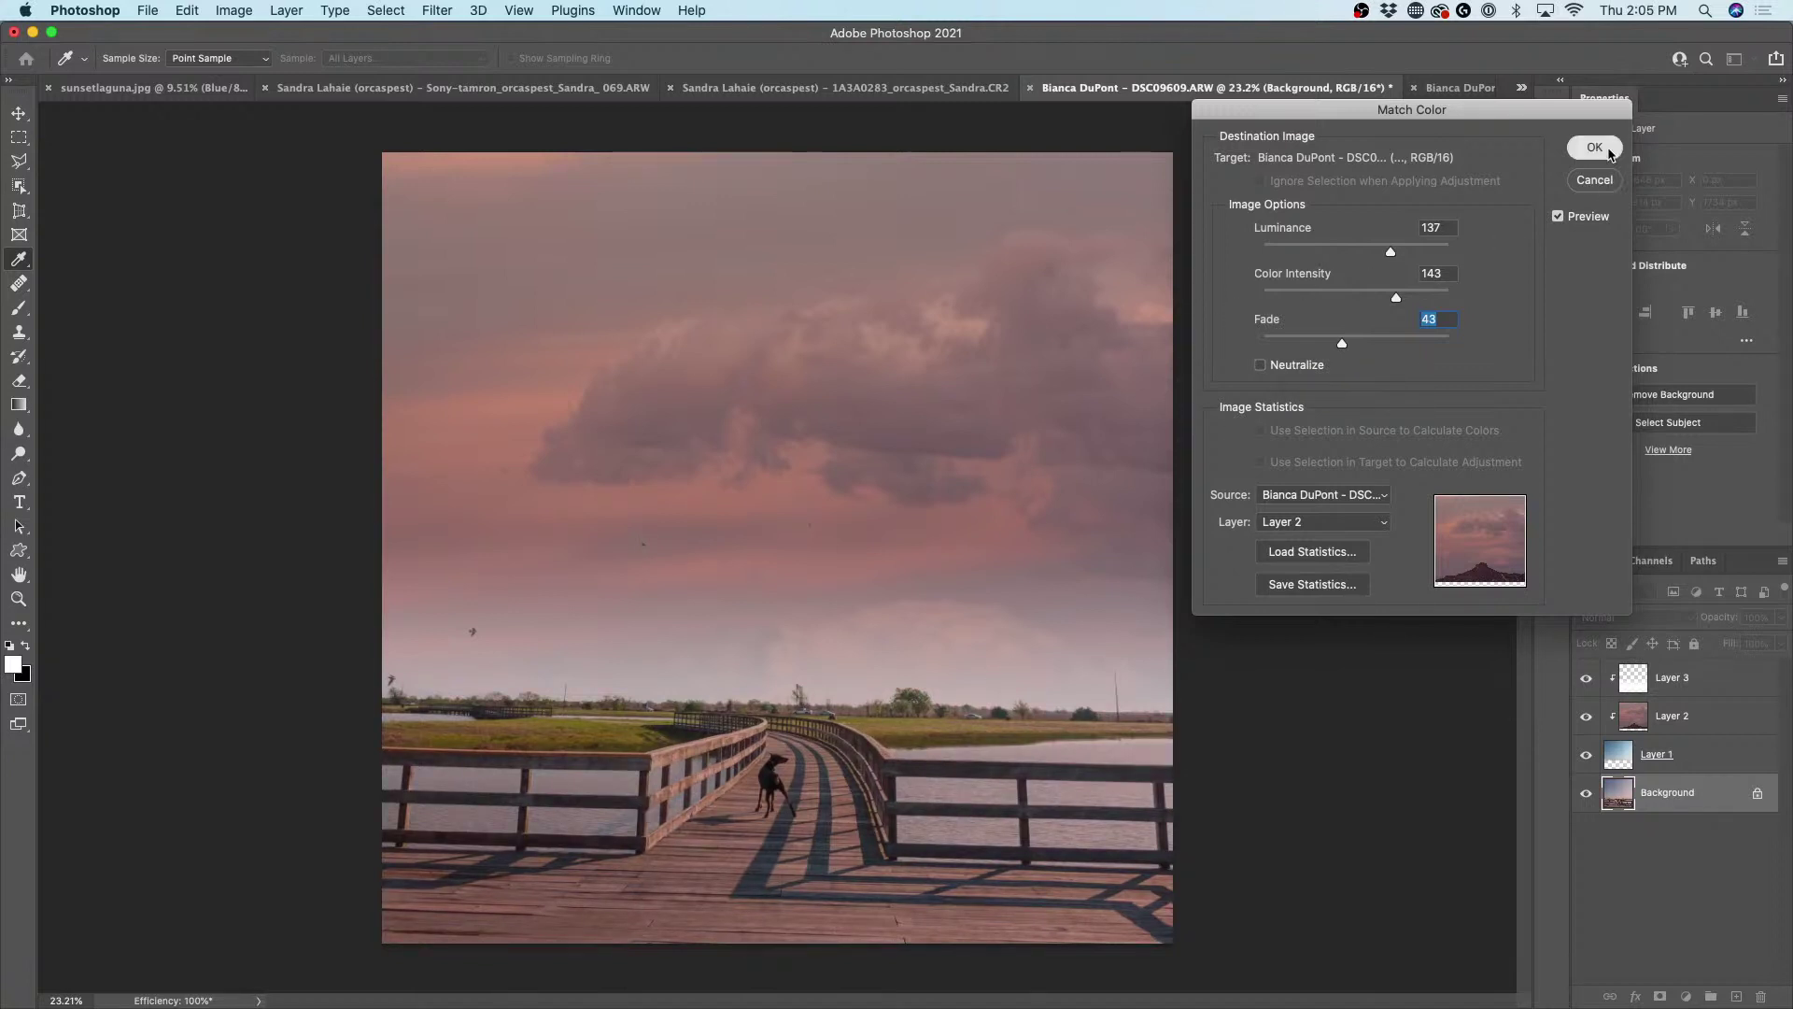
- Try straightening the image along its horizon with the Crop tool in W x H x Resolution mode, and undo the crop
key("g")
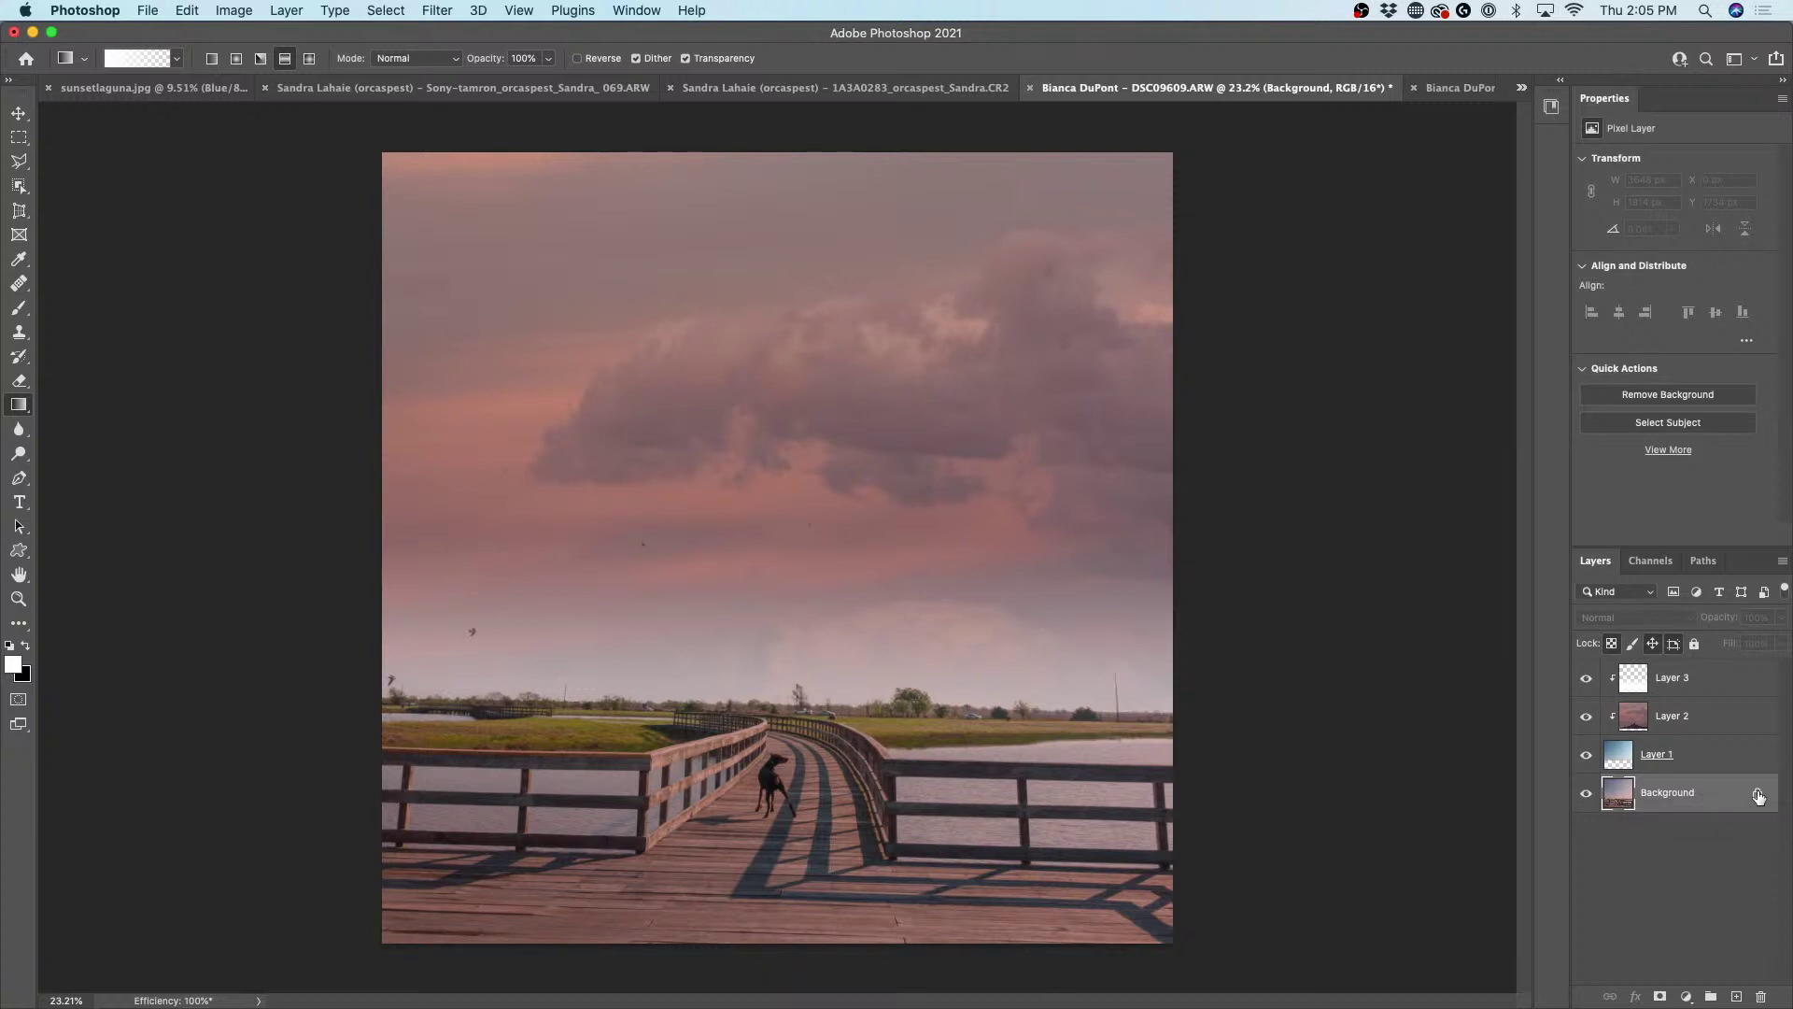
left_click(20, 161)
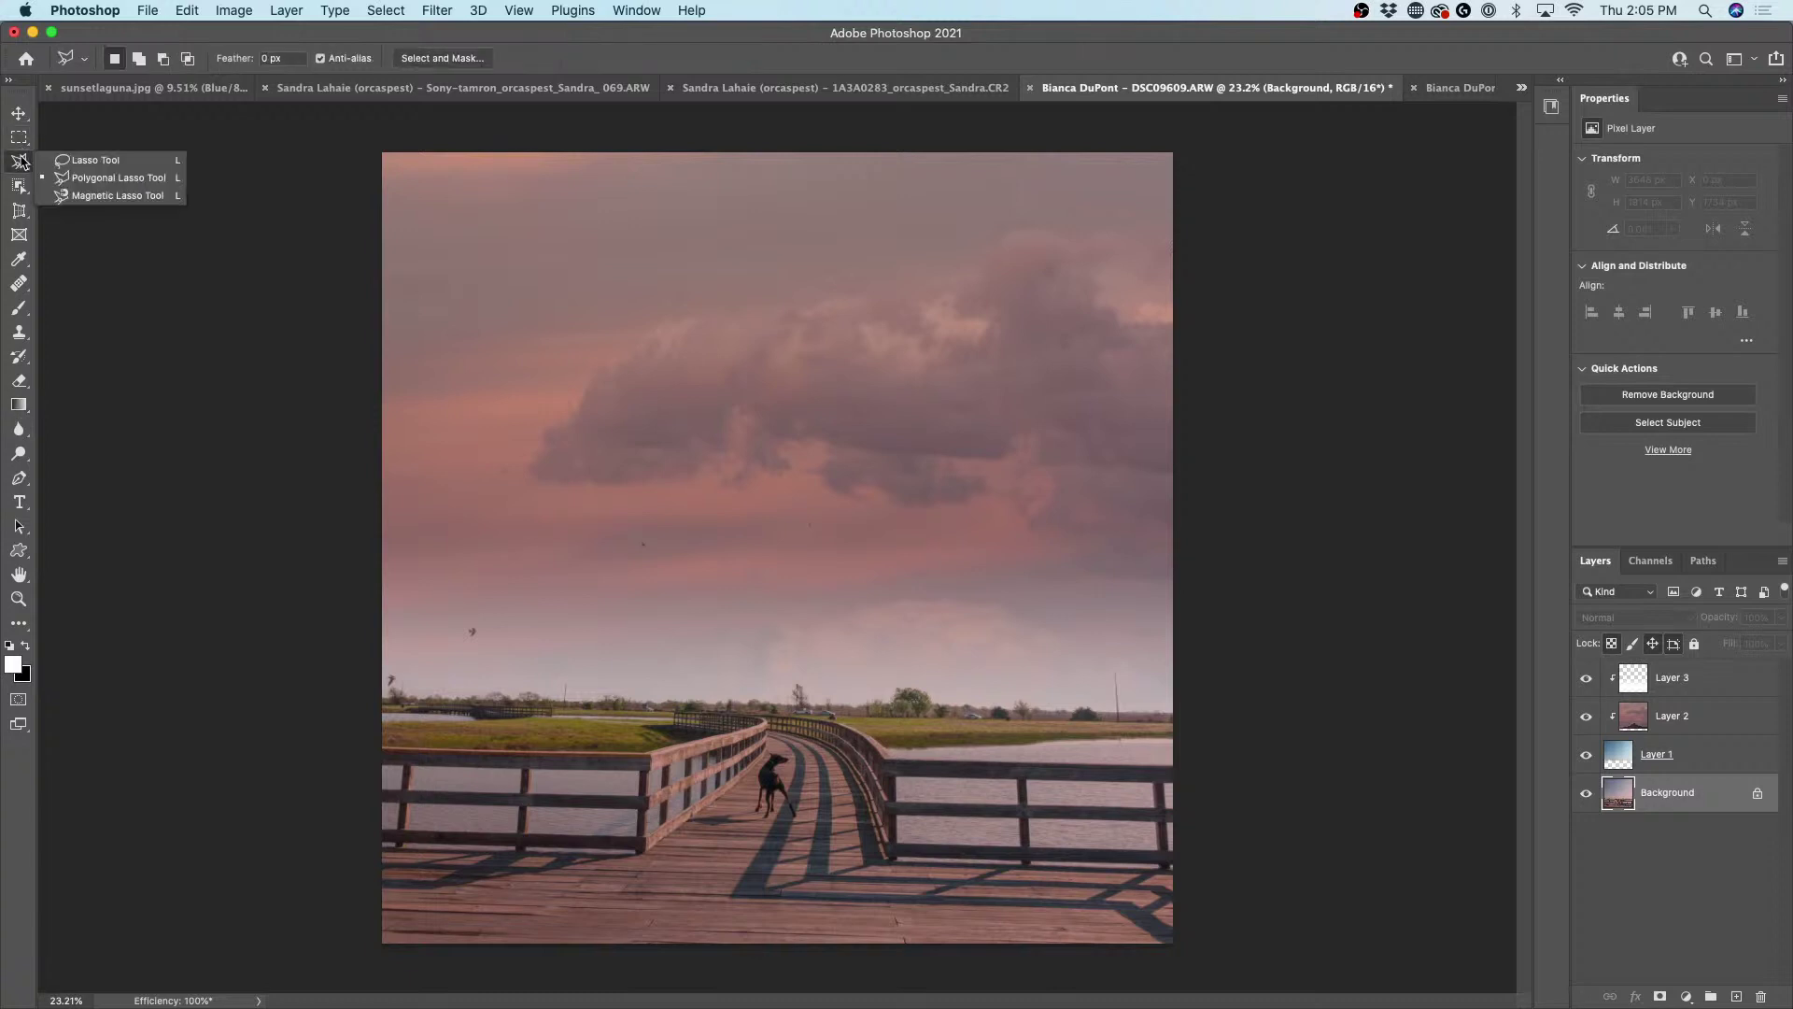
left_click_drag(20, 214, 84, 211)
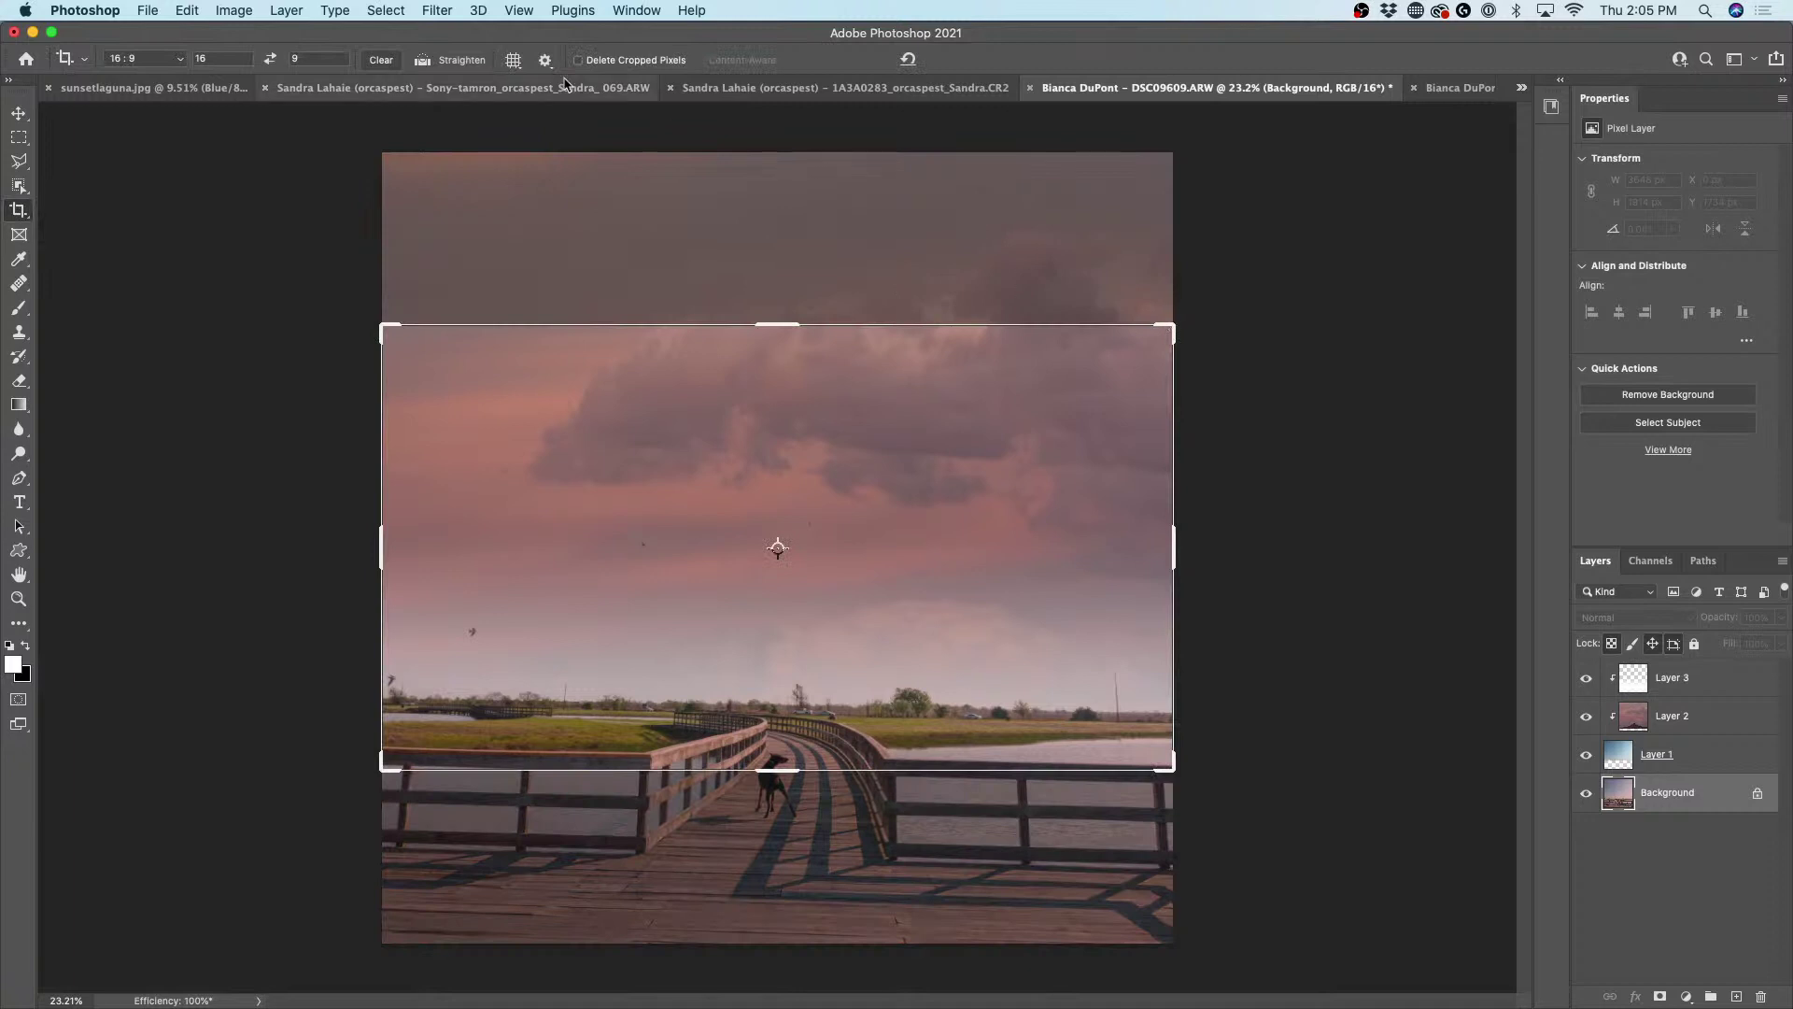
left_click(422, 64)
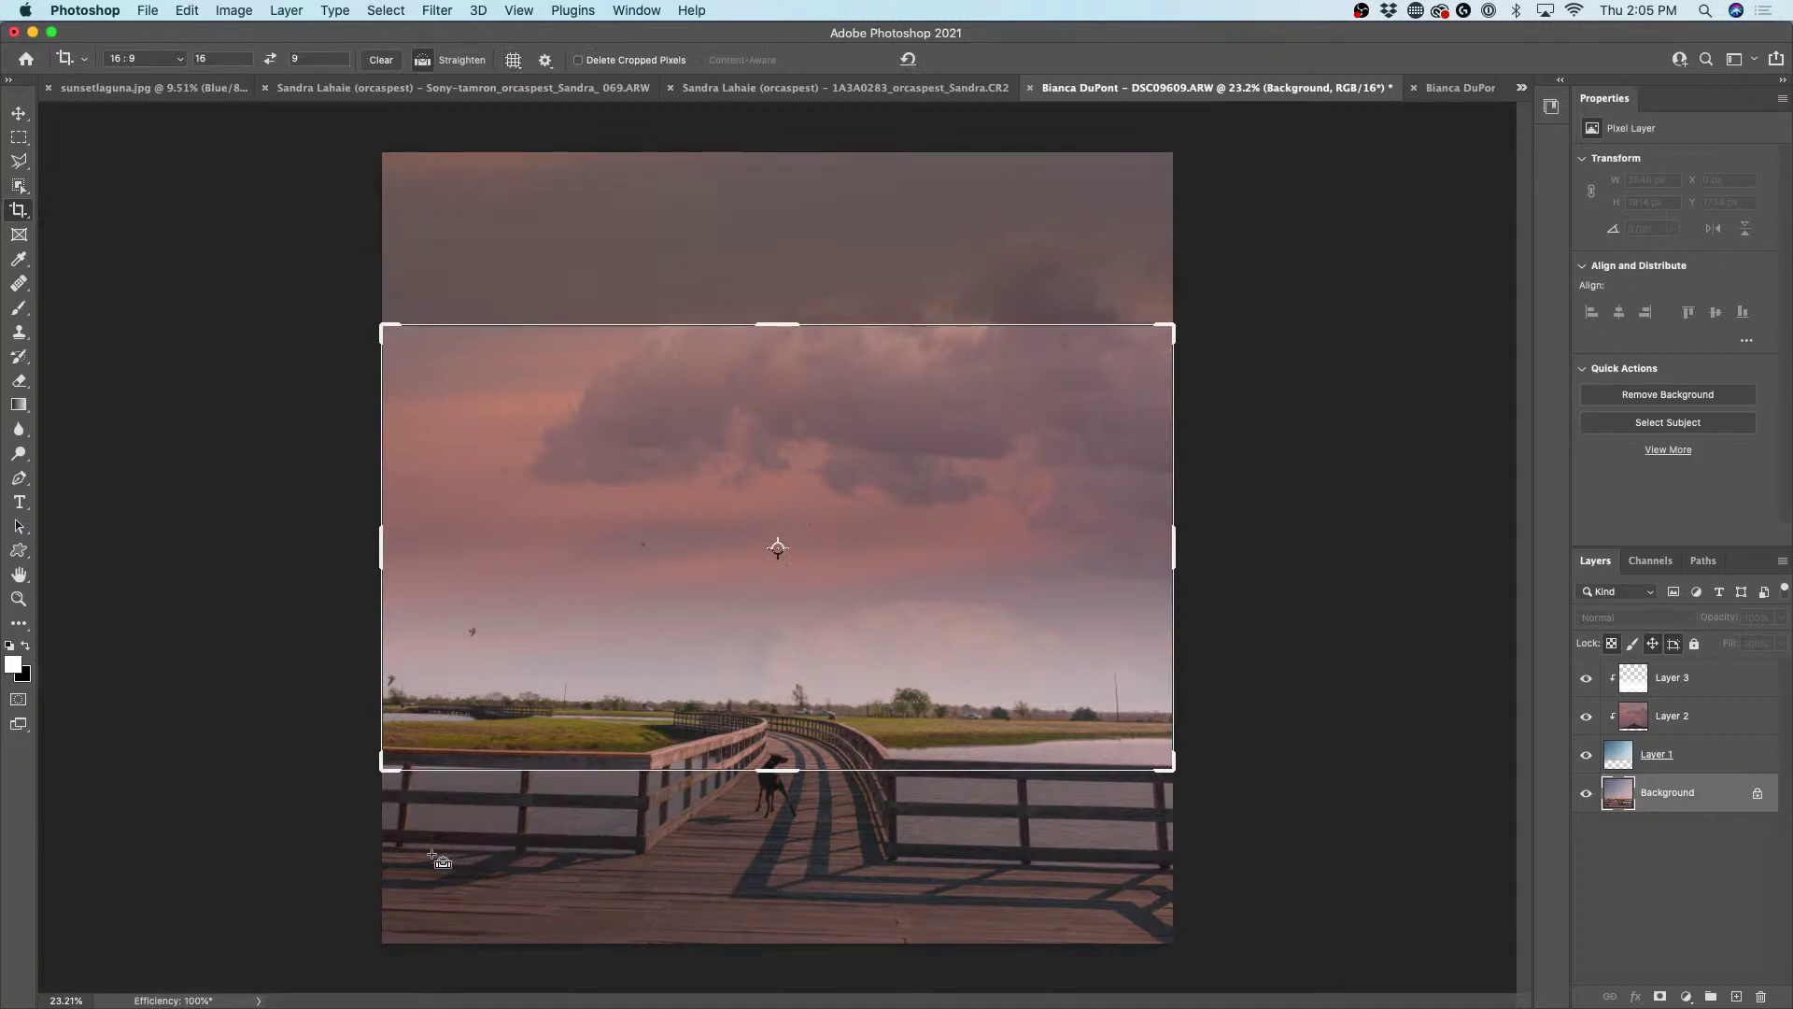
left_click_drag(409, 698, 1211, 718)
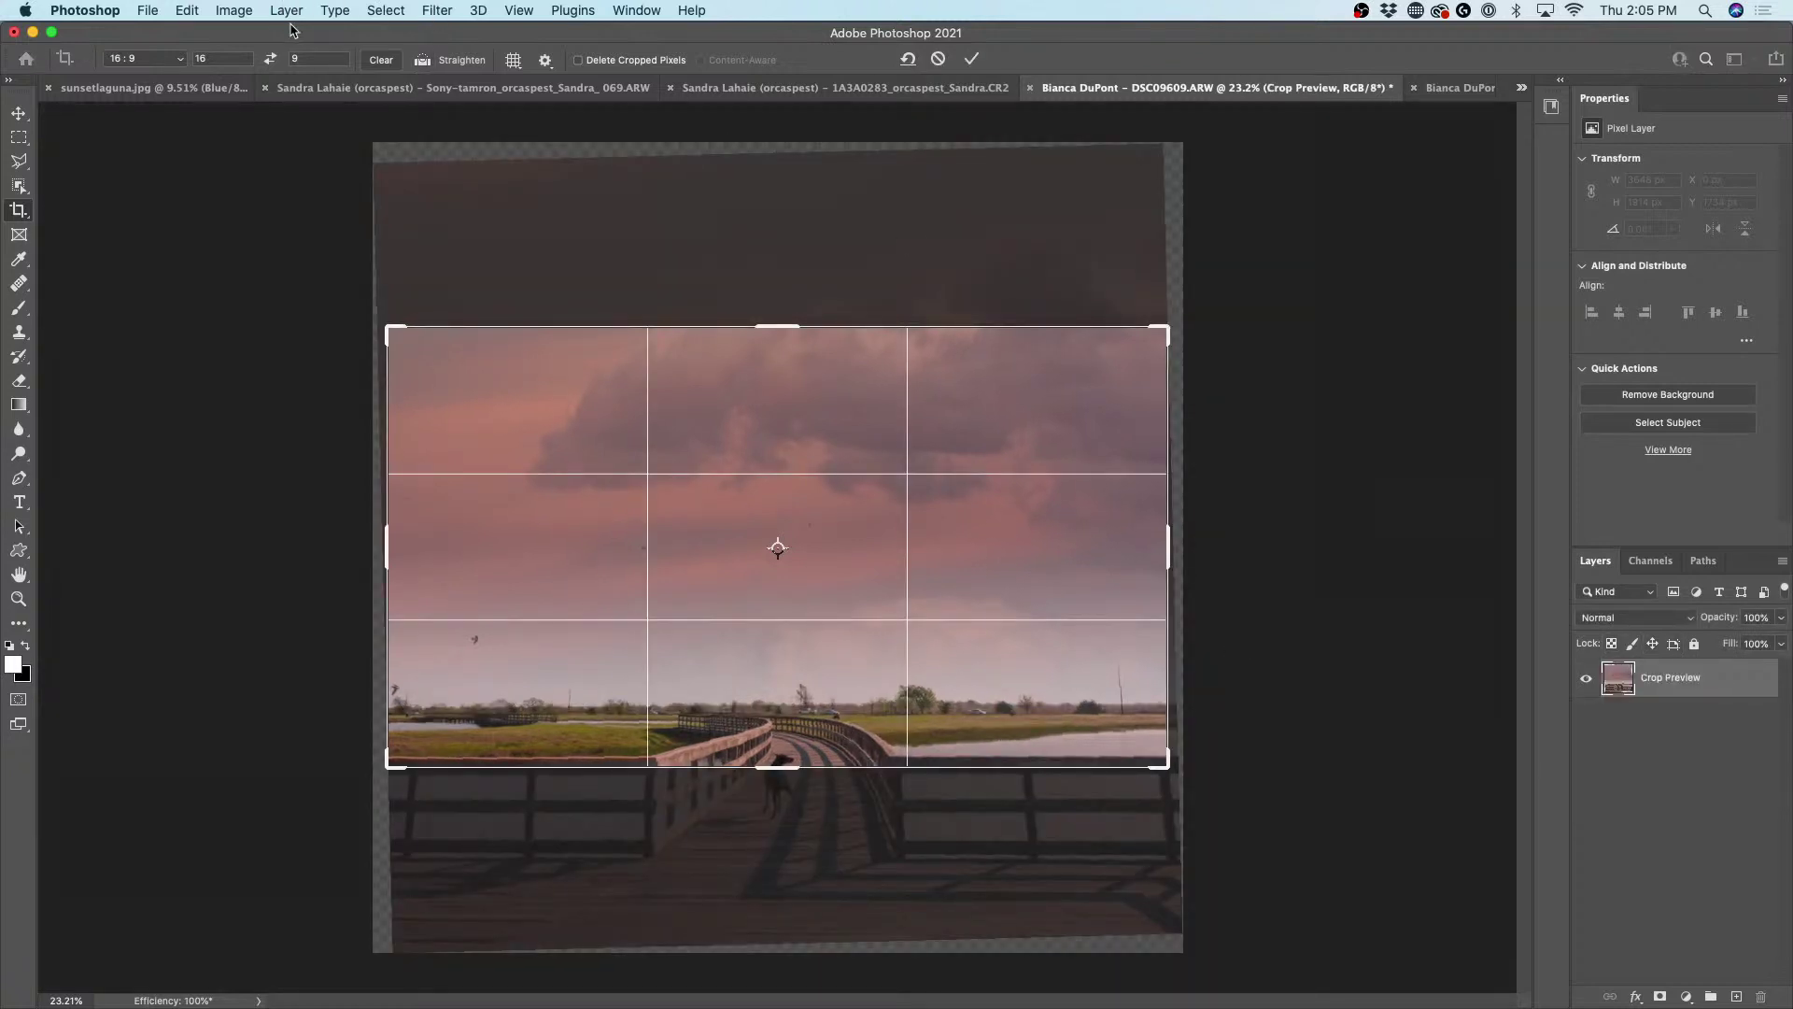
left_click(381, 60)
left_click(164, 57)
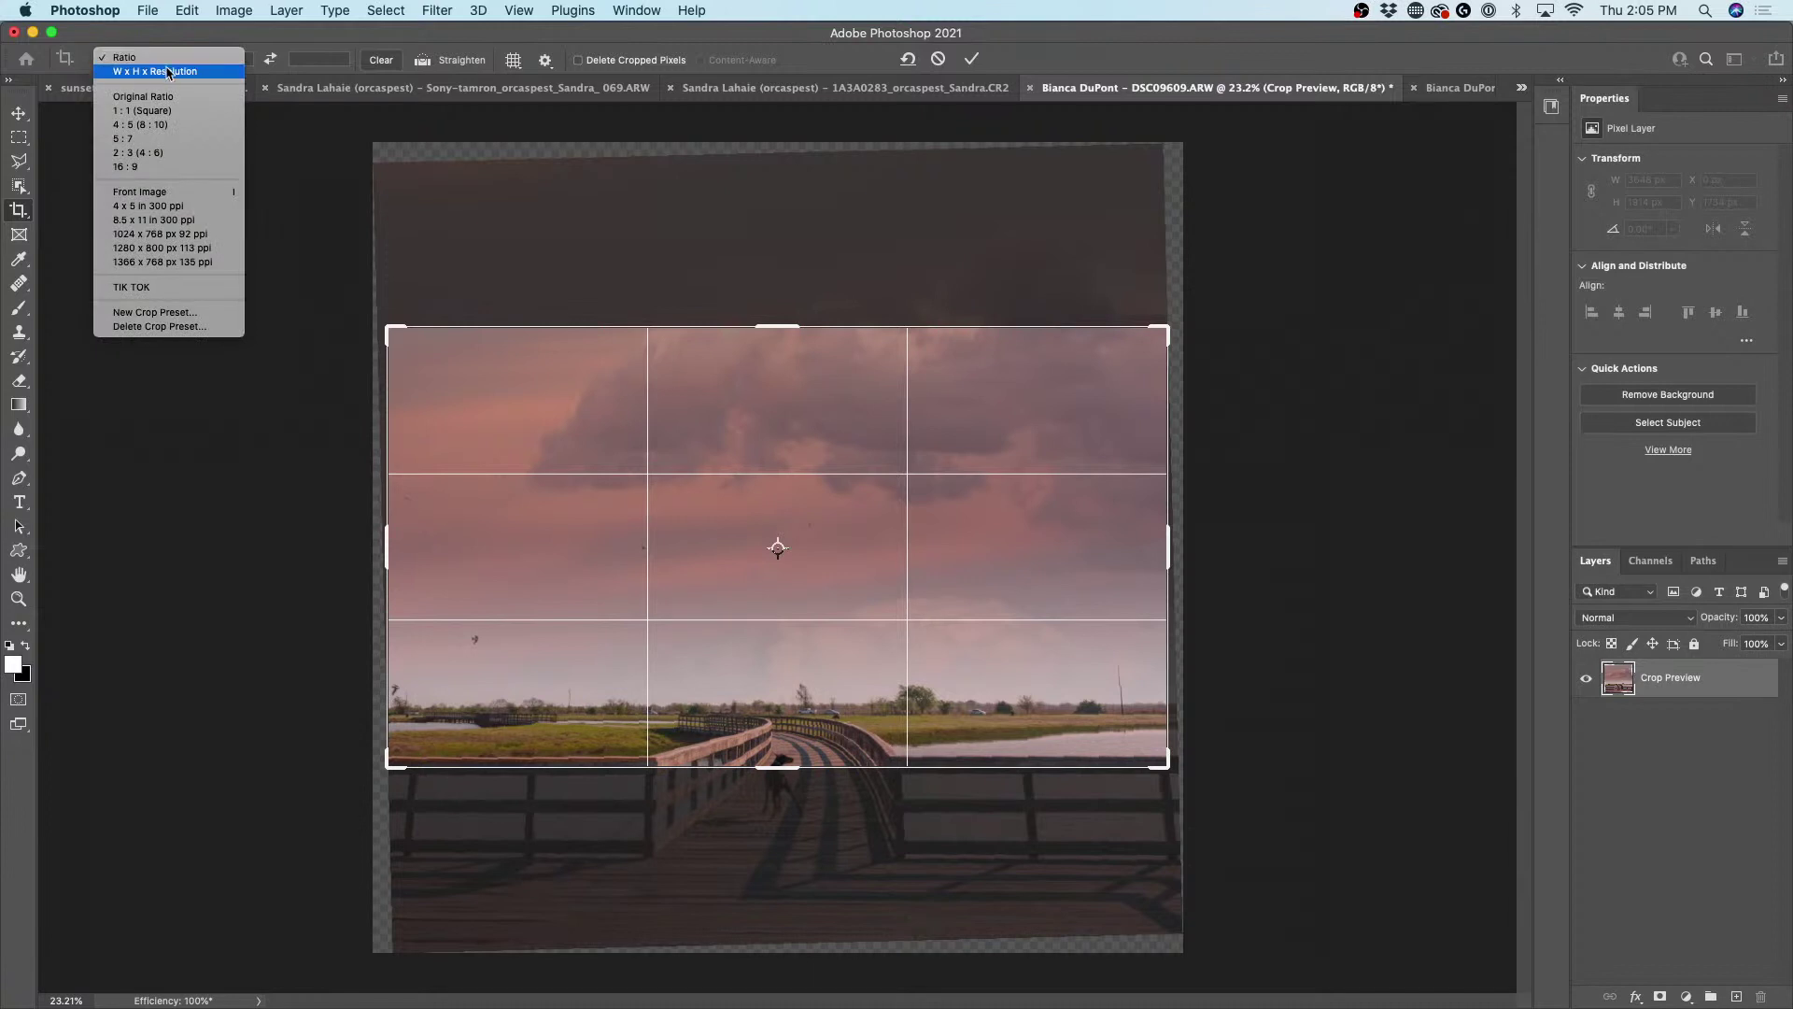
left_click(166, 72)
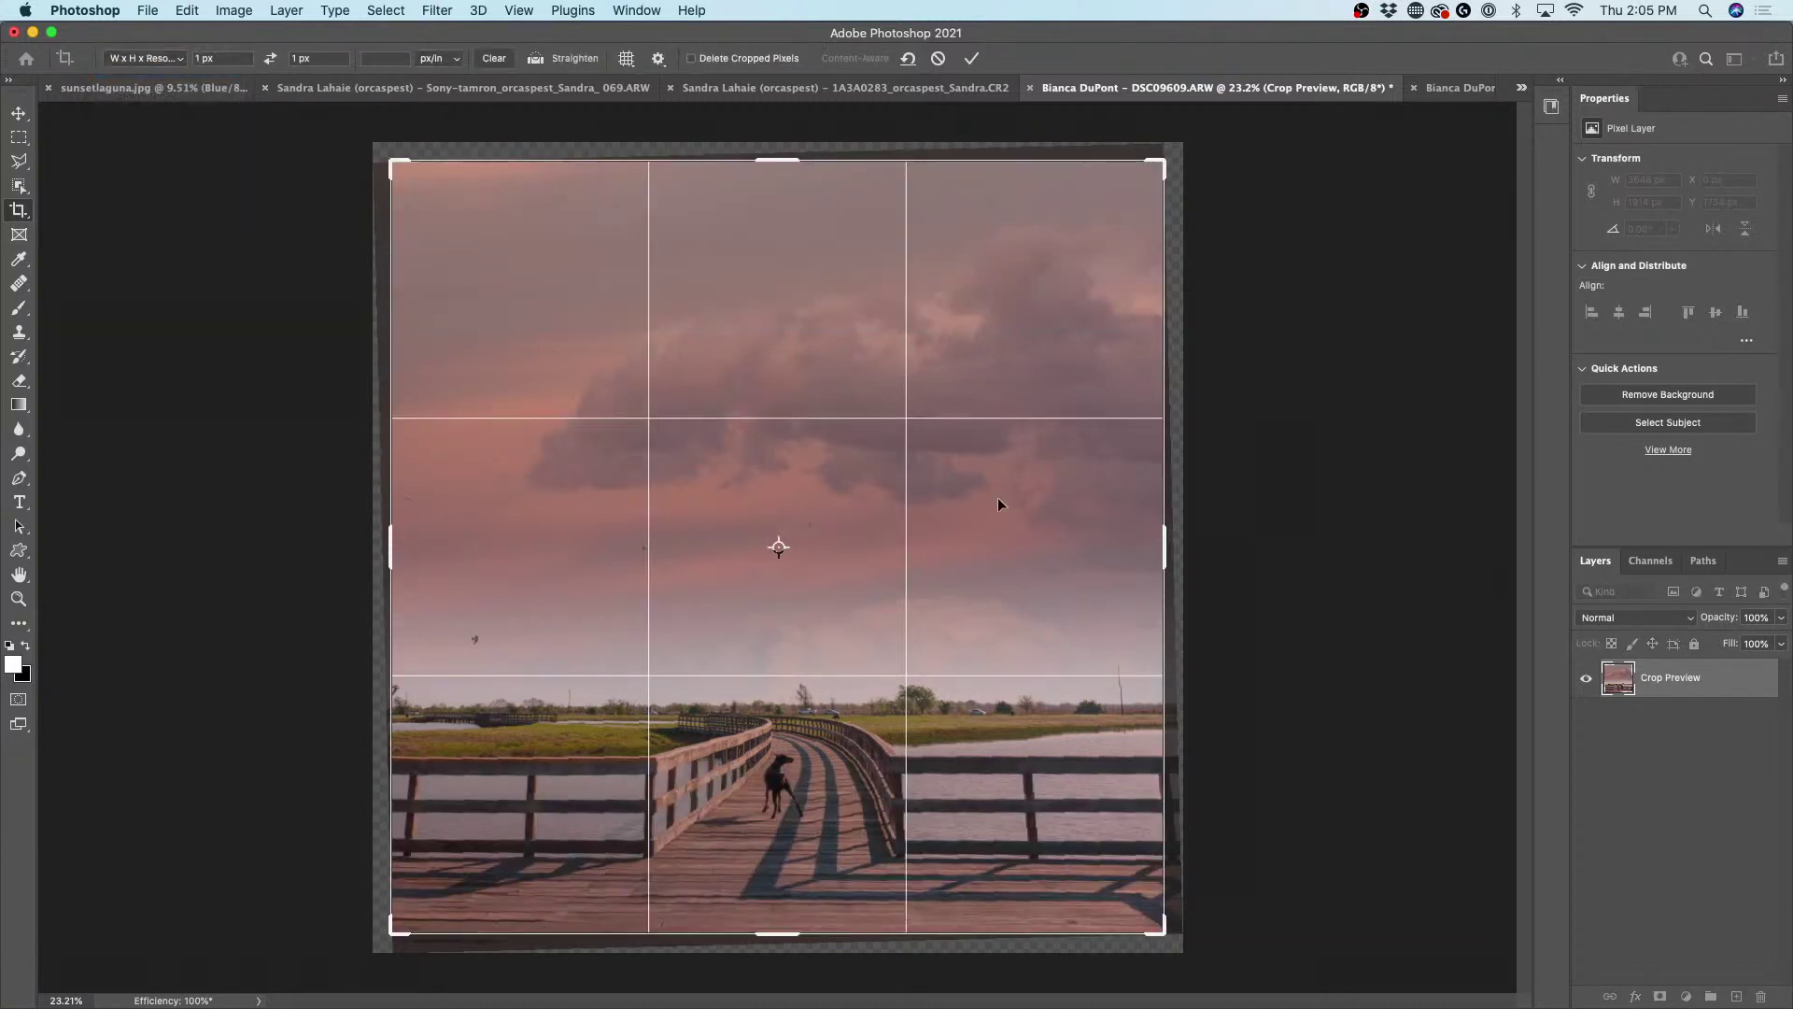
key("Return")
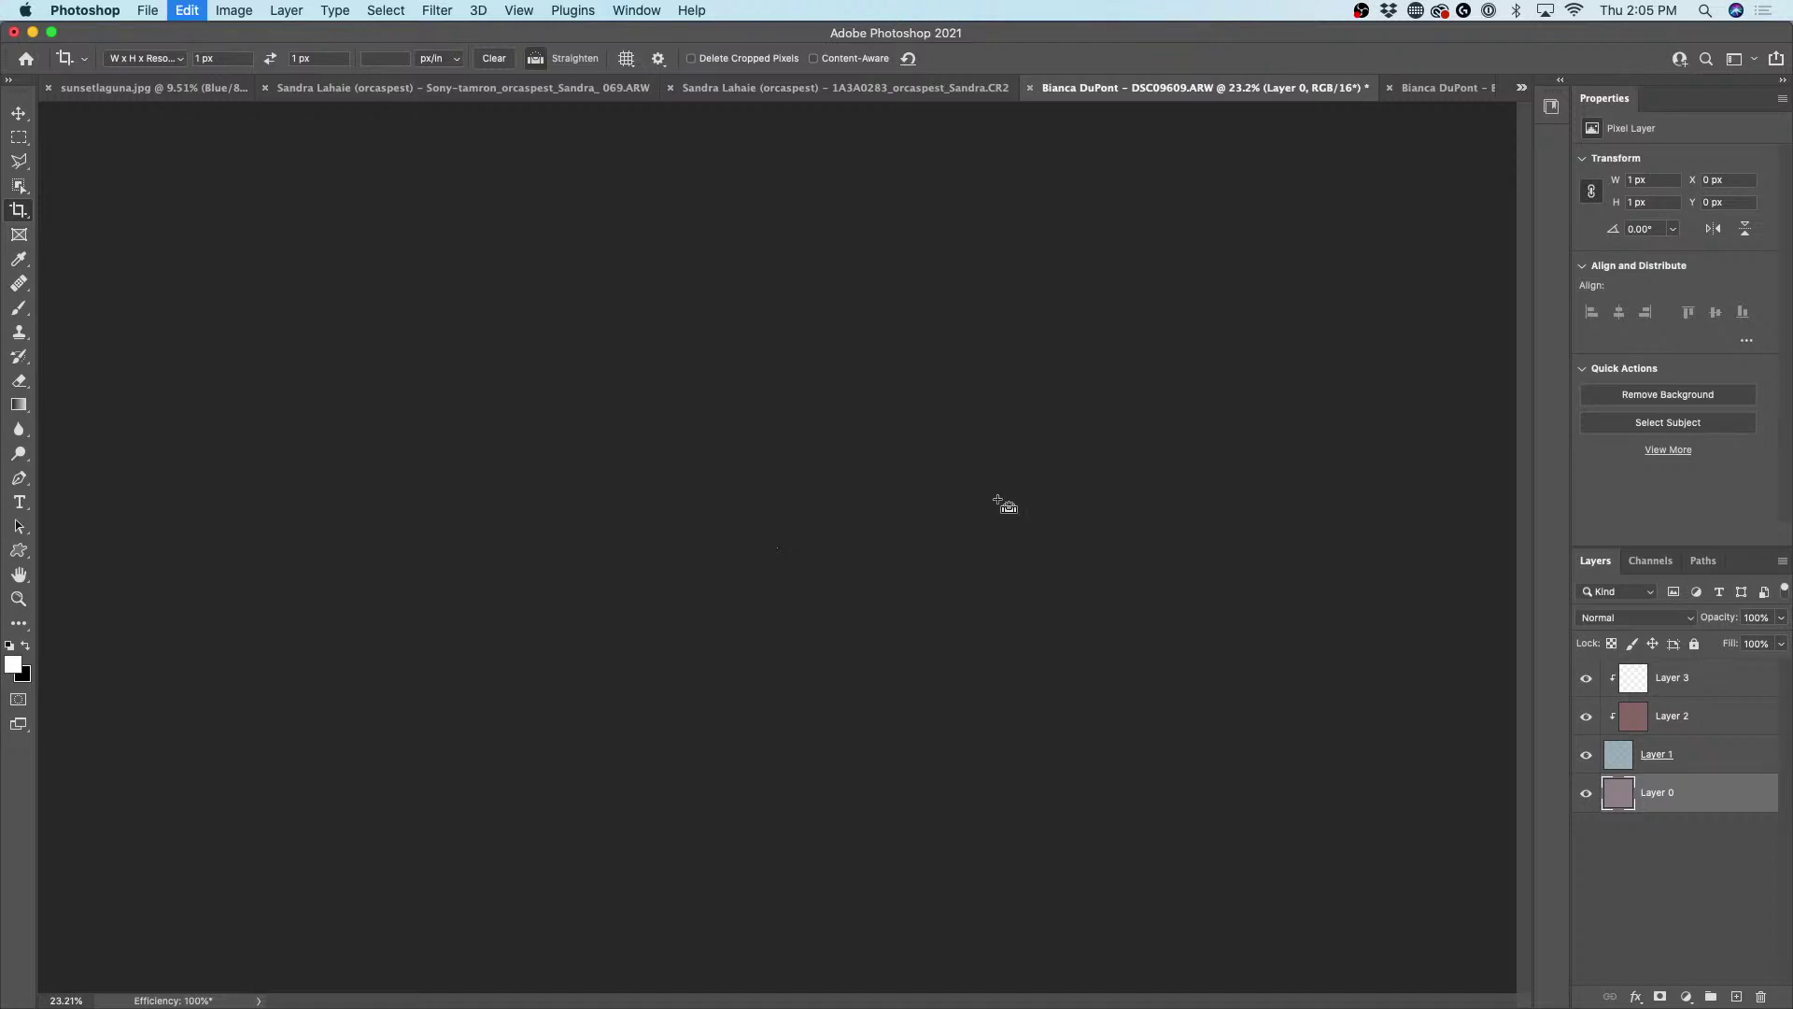
key("super+z")
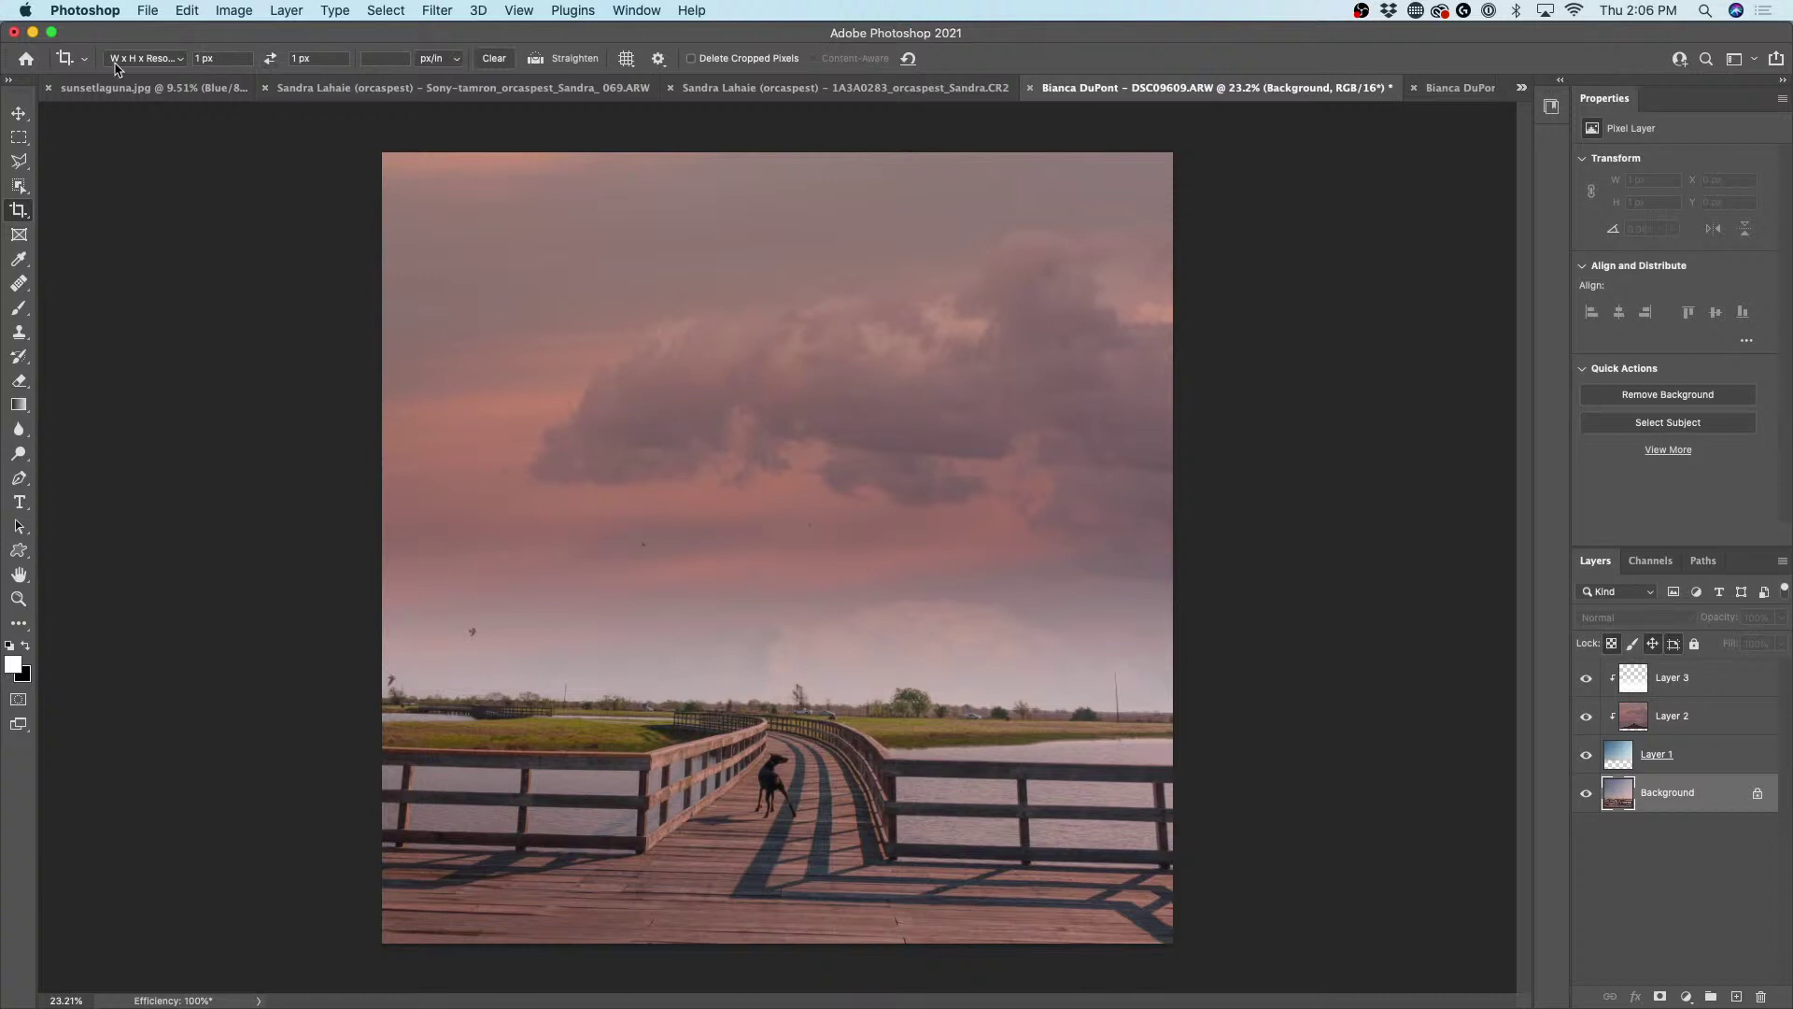
- Clear the crop dimensions, straighten the image along the boardwalk horizon, and apply the crop
left_click(495, 58)
left_click(538, 58)
left_click_drag(412, 696, 1151, 717)
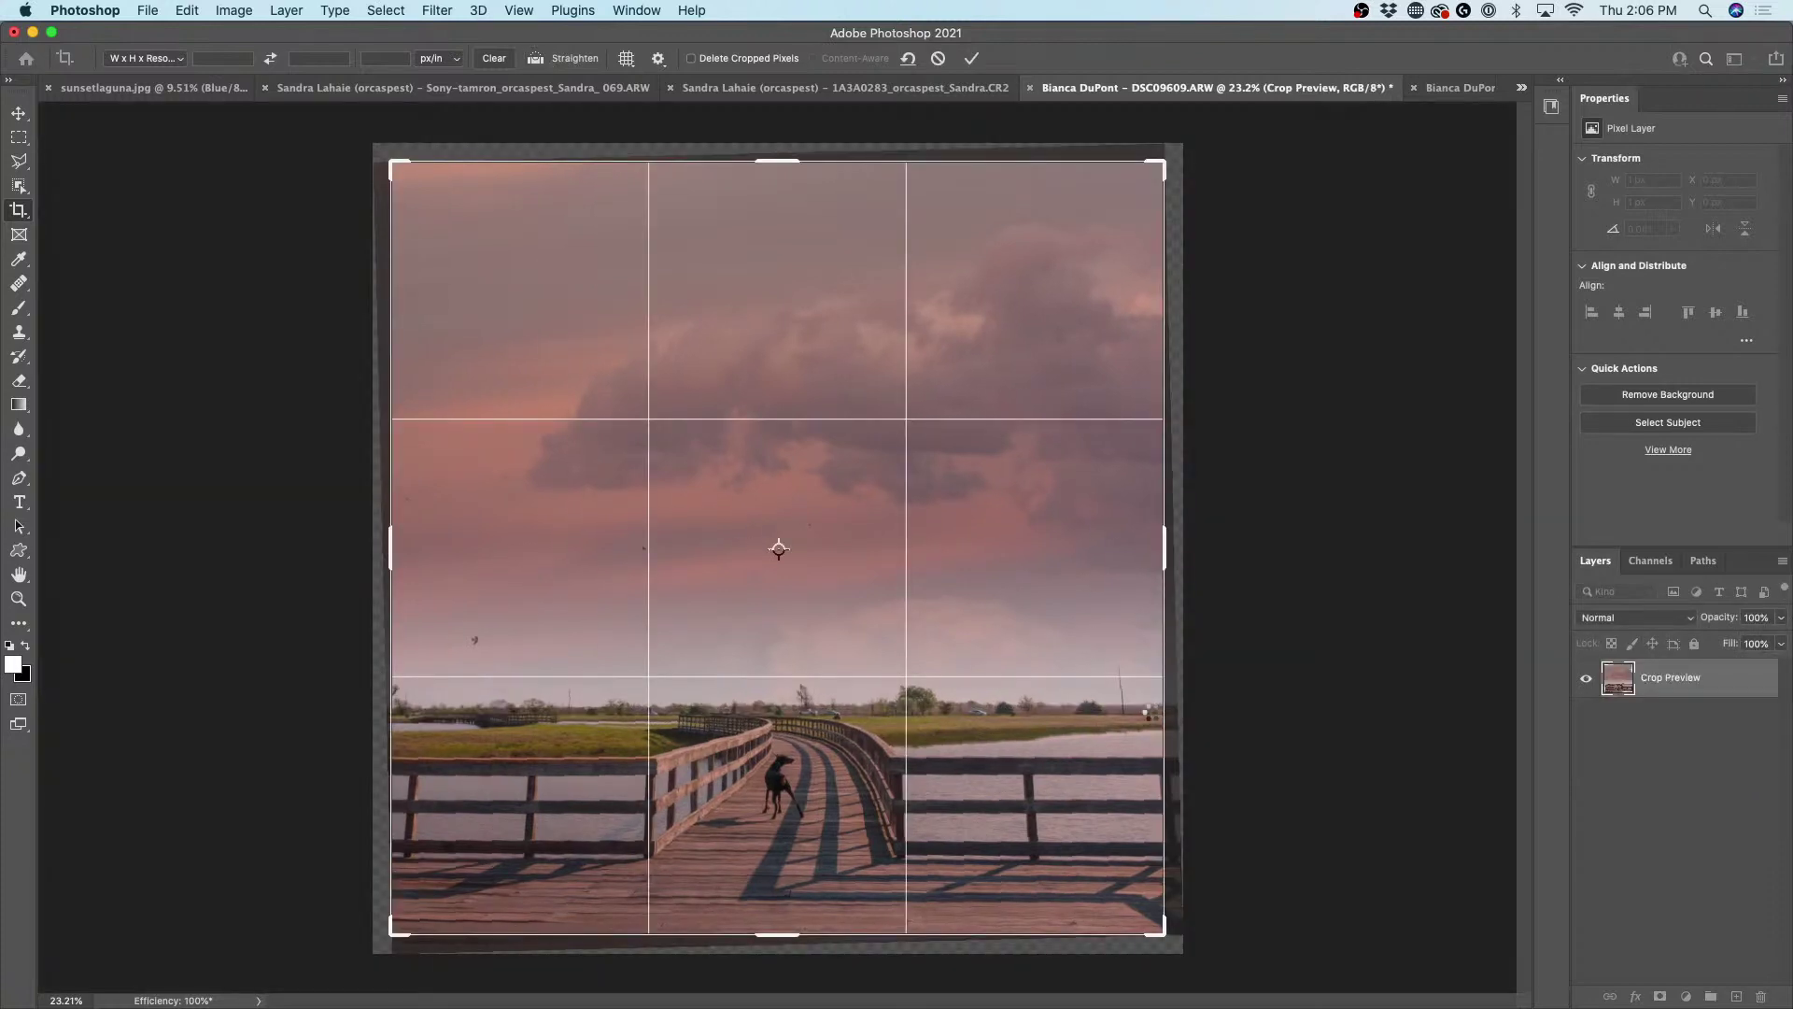
key("Return")
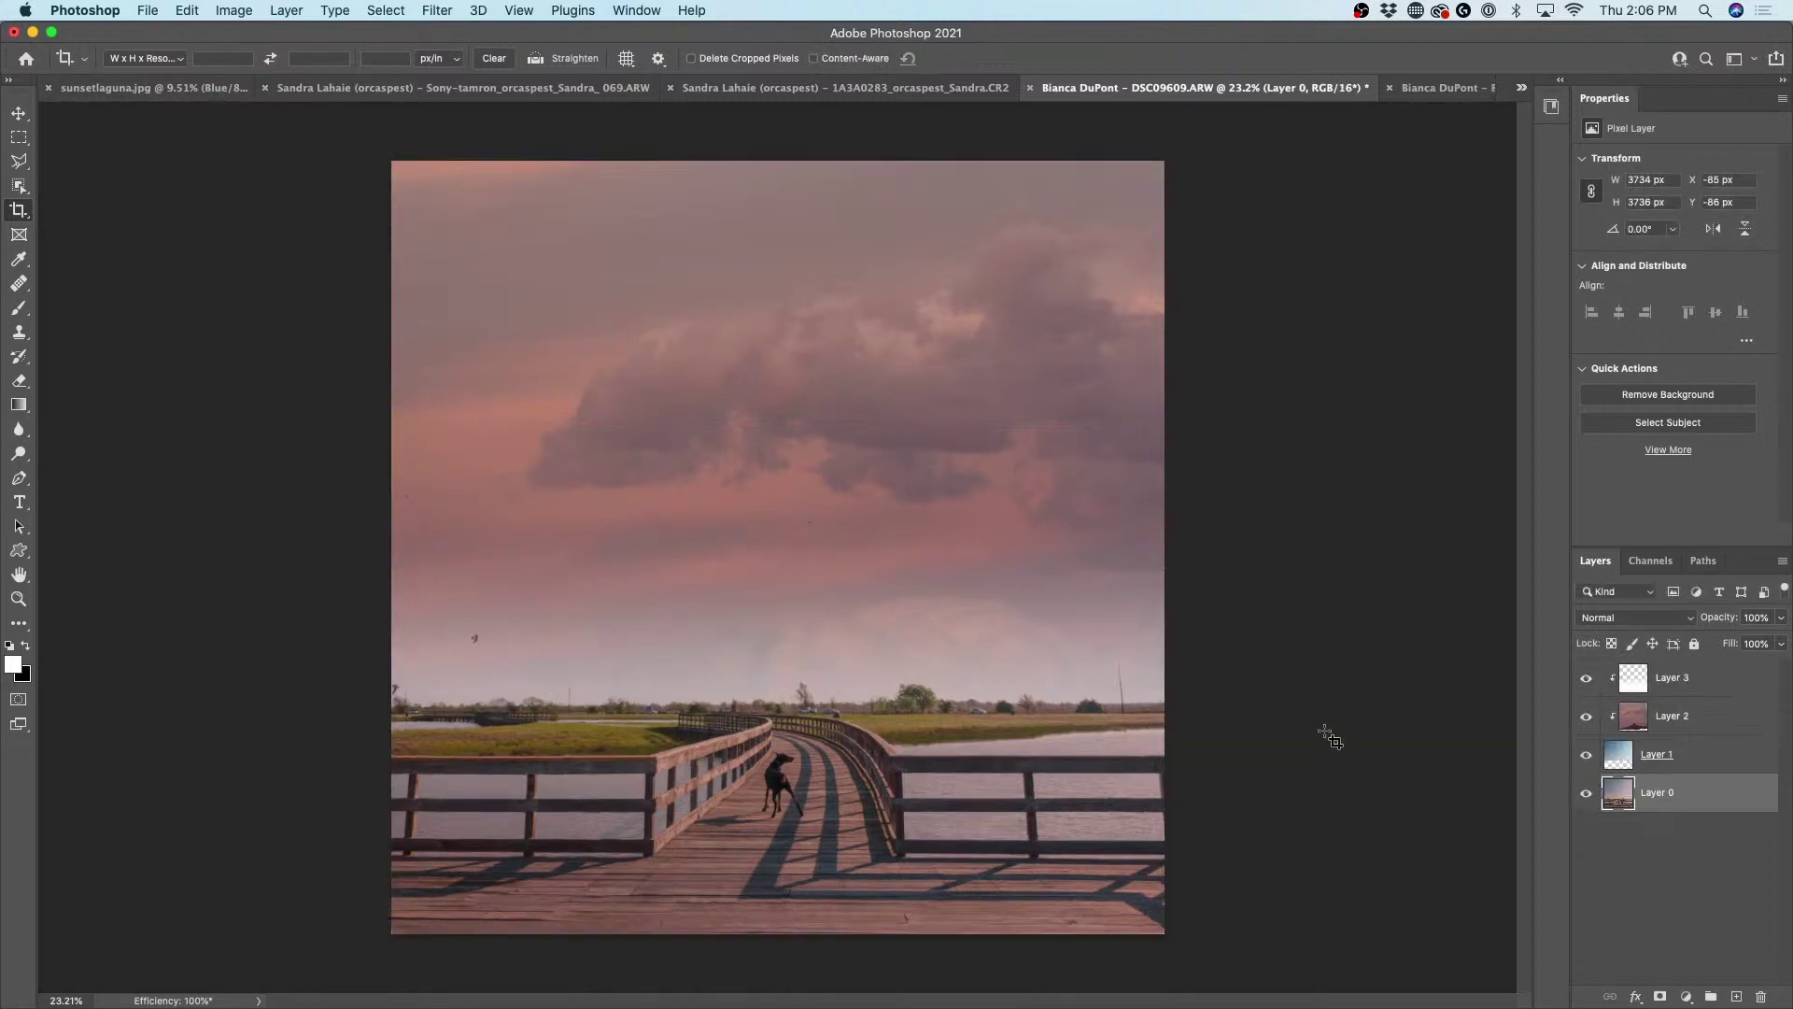
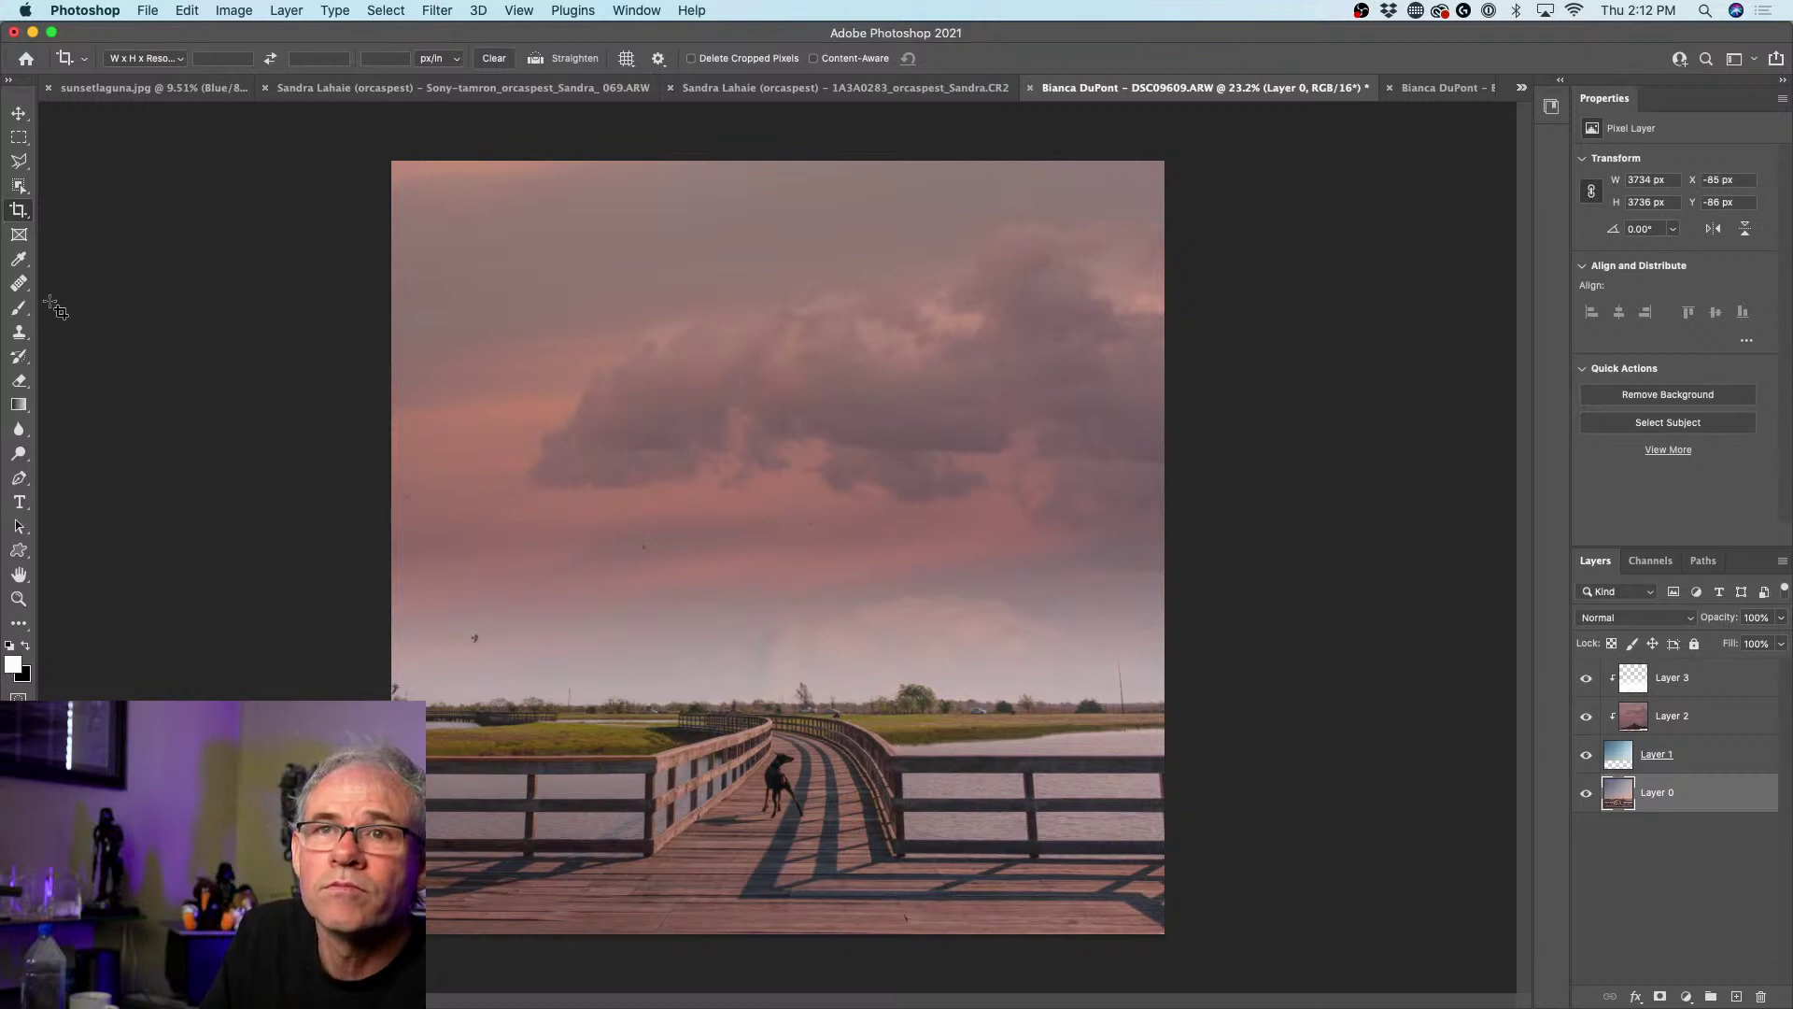
- Crop the image to the central clouds and horizon strip, setting the crop shield opacity to 62%, and select Layer 2
left_click_drag(524, 322, 1031, 754)
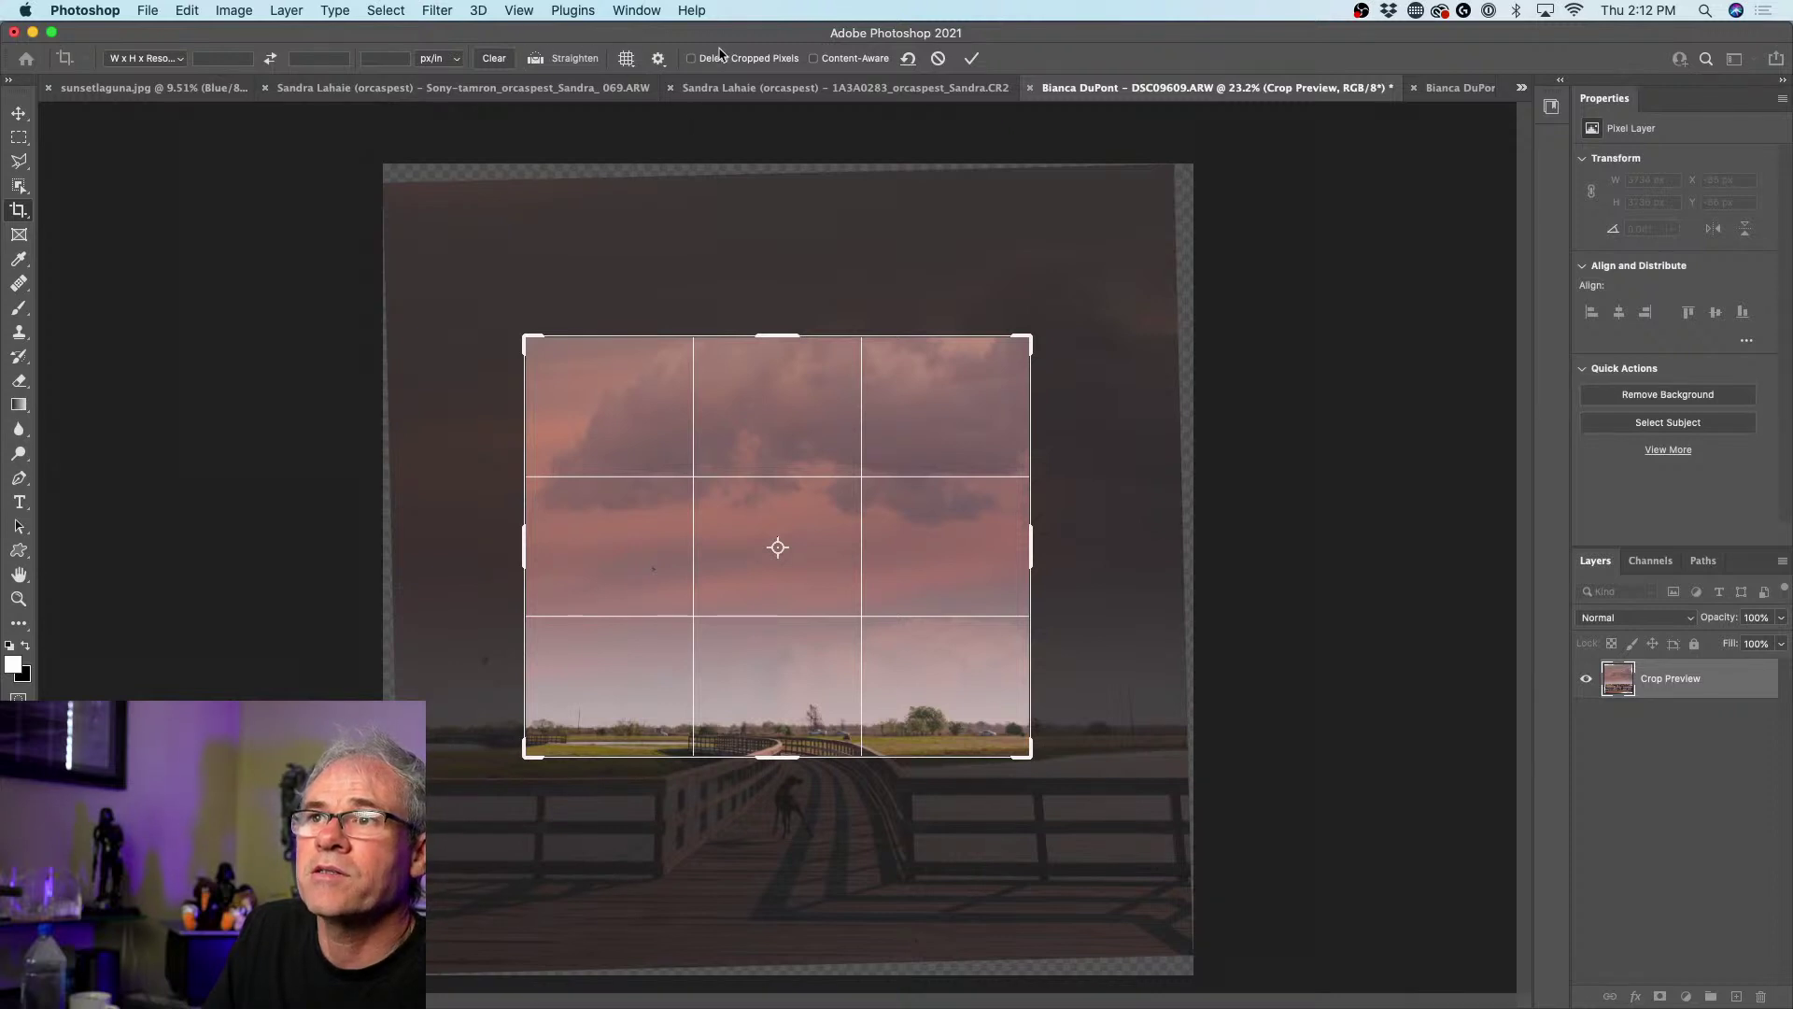
left_click(658, 60)
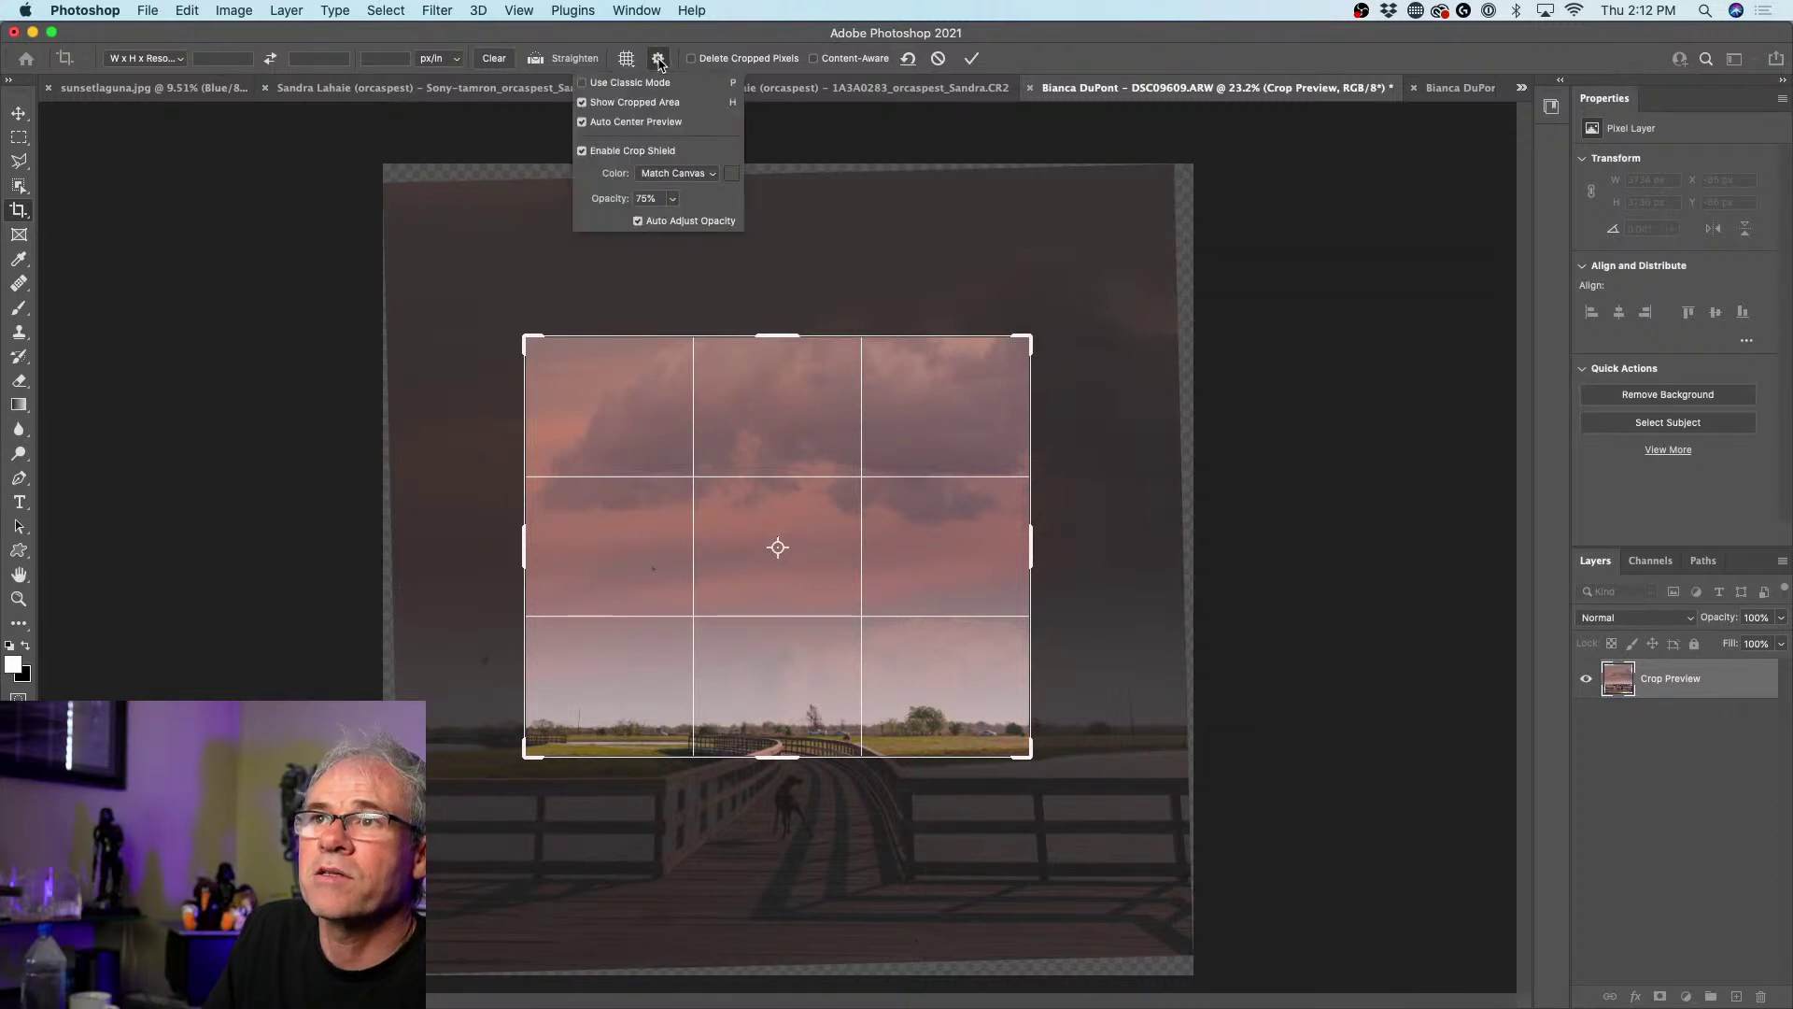
left_click(673, 198)
mouse_move(676, 221)
left_mouse_down()
mouse_move(695, 221)
mouse_move(609, 222)
mouse_move(699, 224)
mouse_move(662, 221)
left_mouse_up()
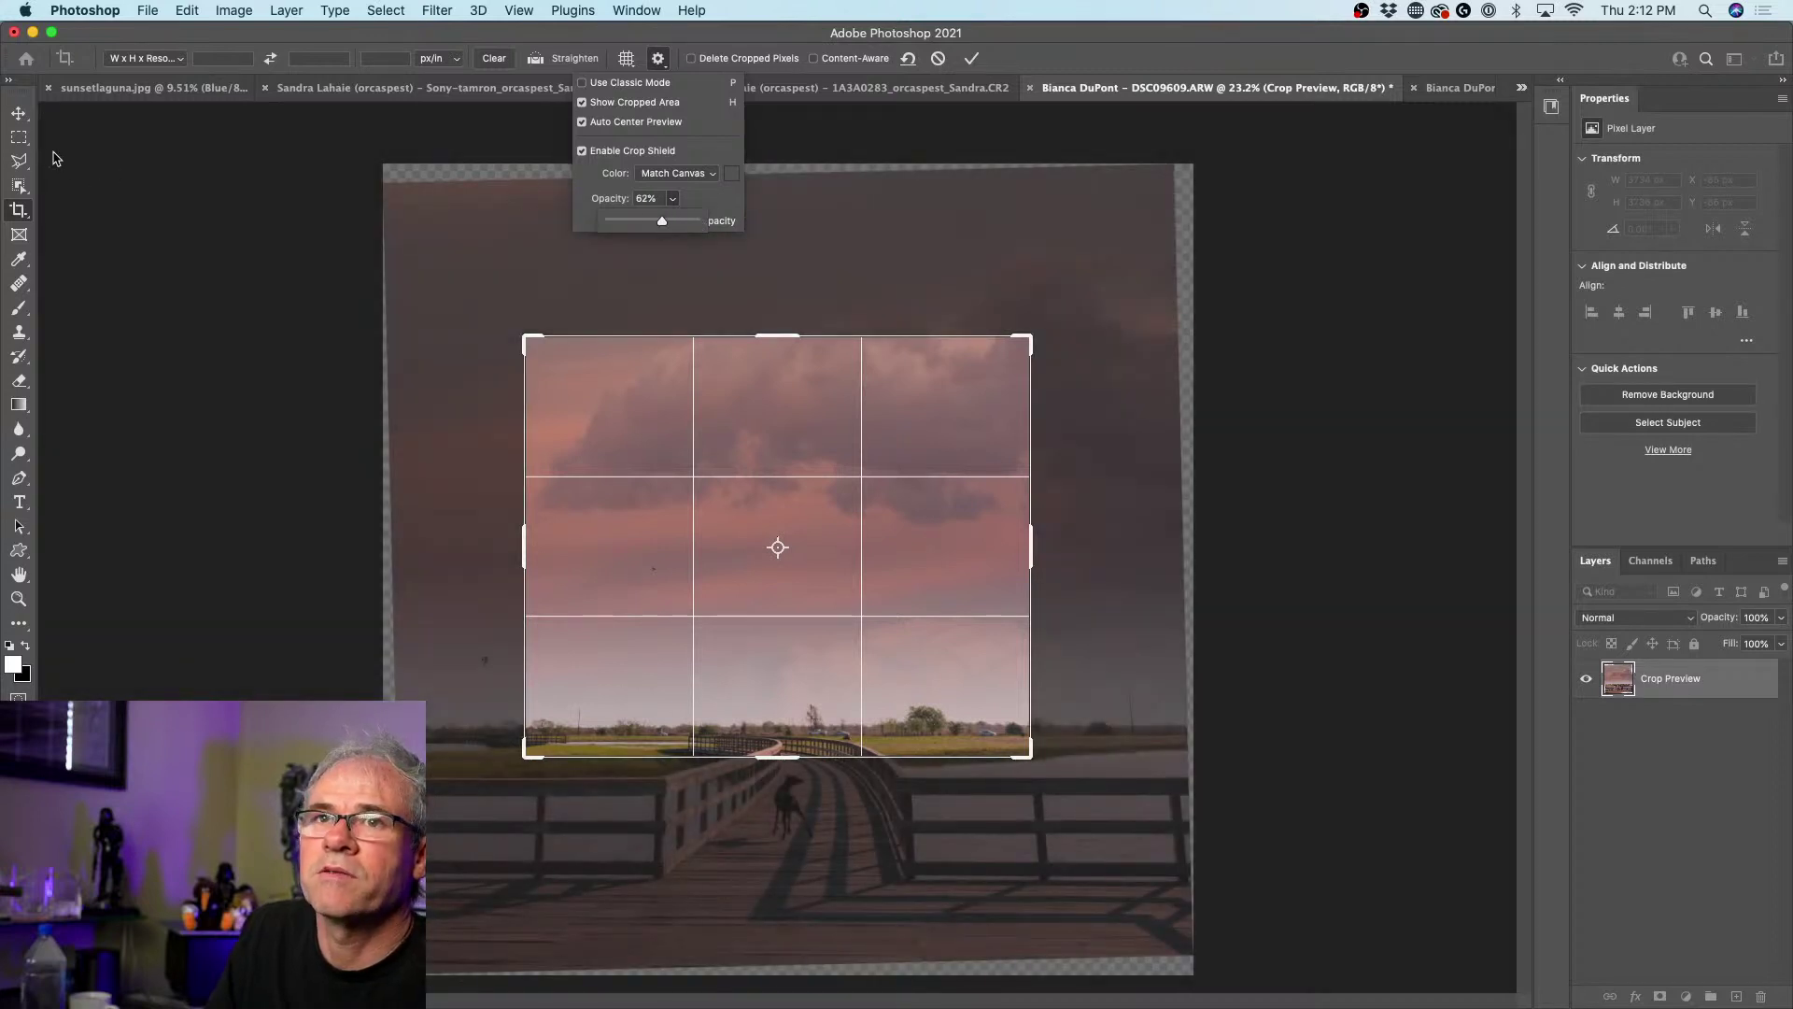
left_click(28, 118)
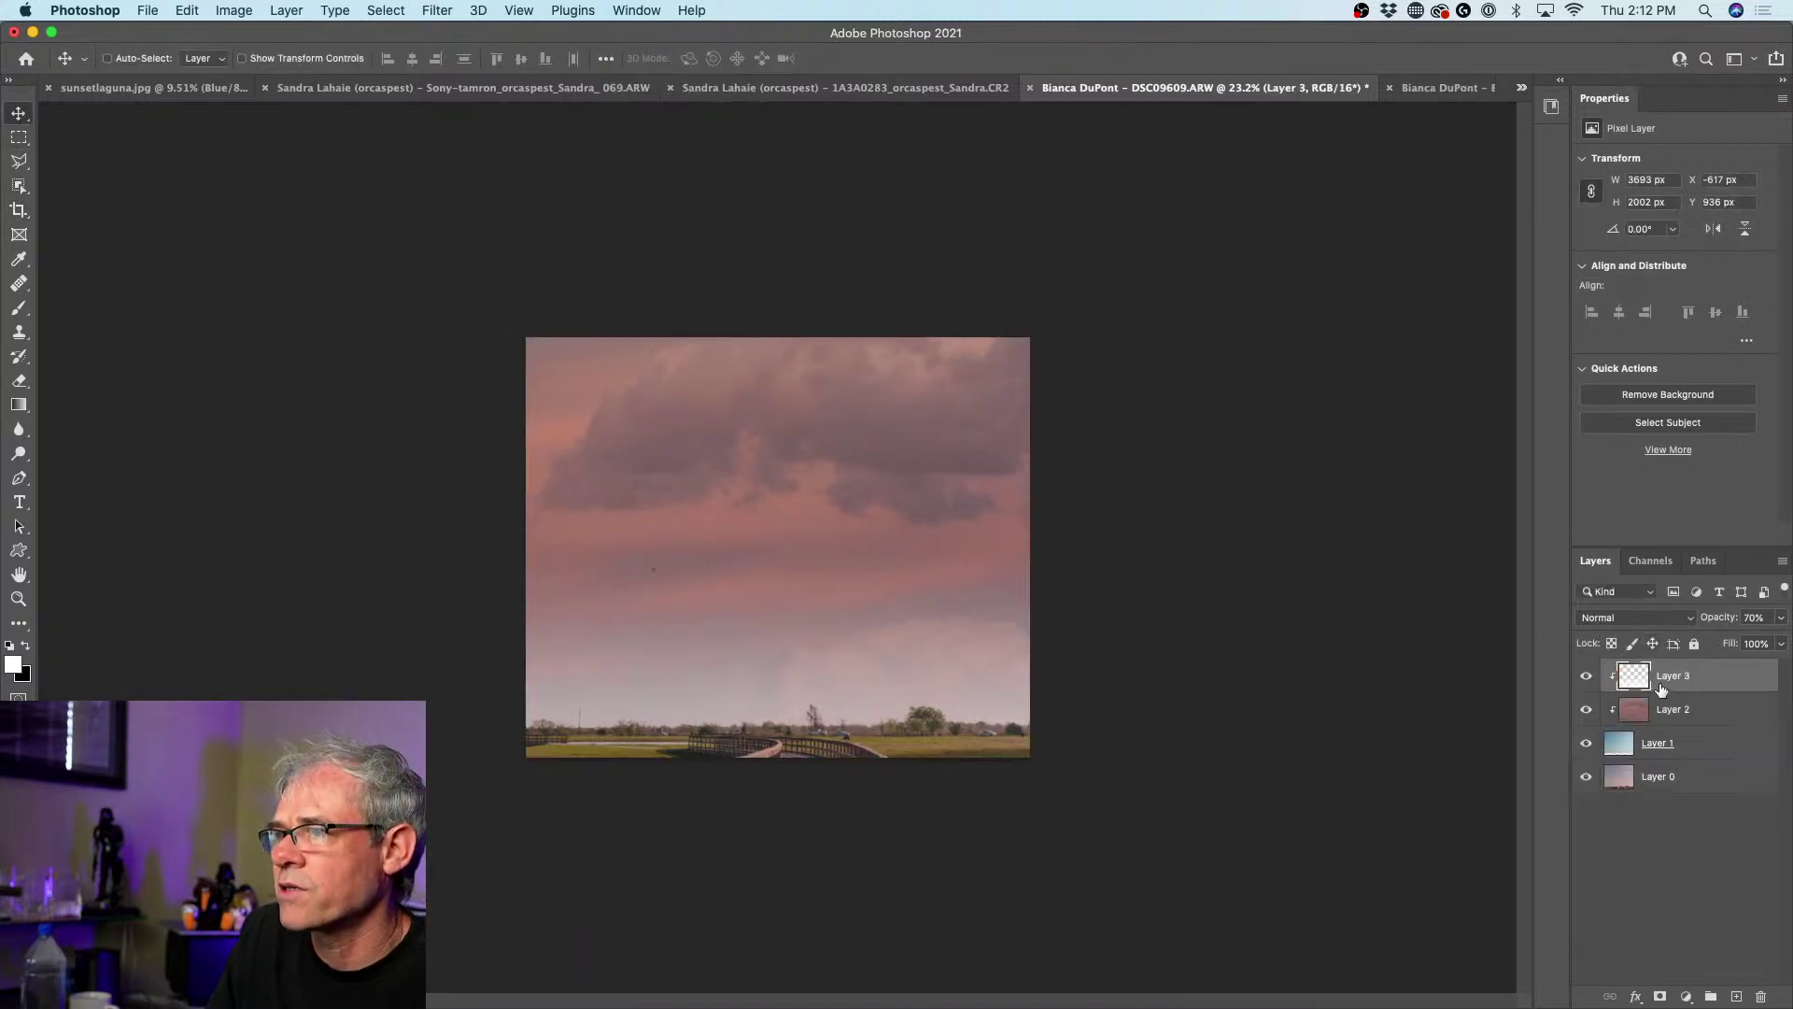
left_click(1667, 711)
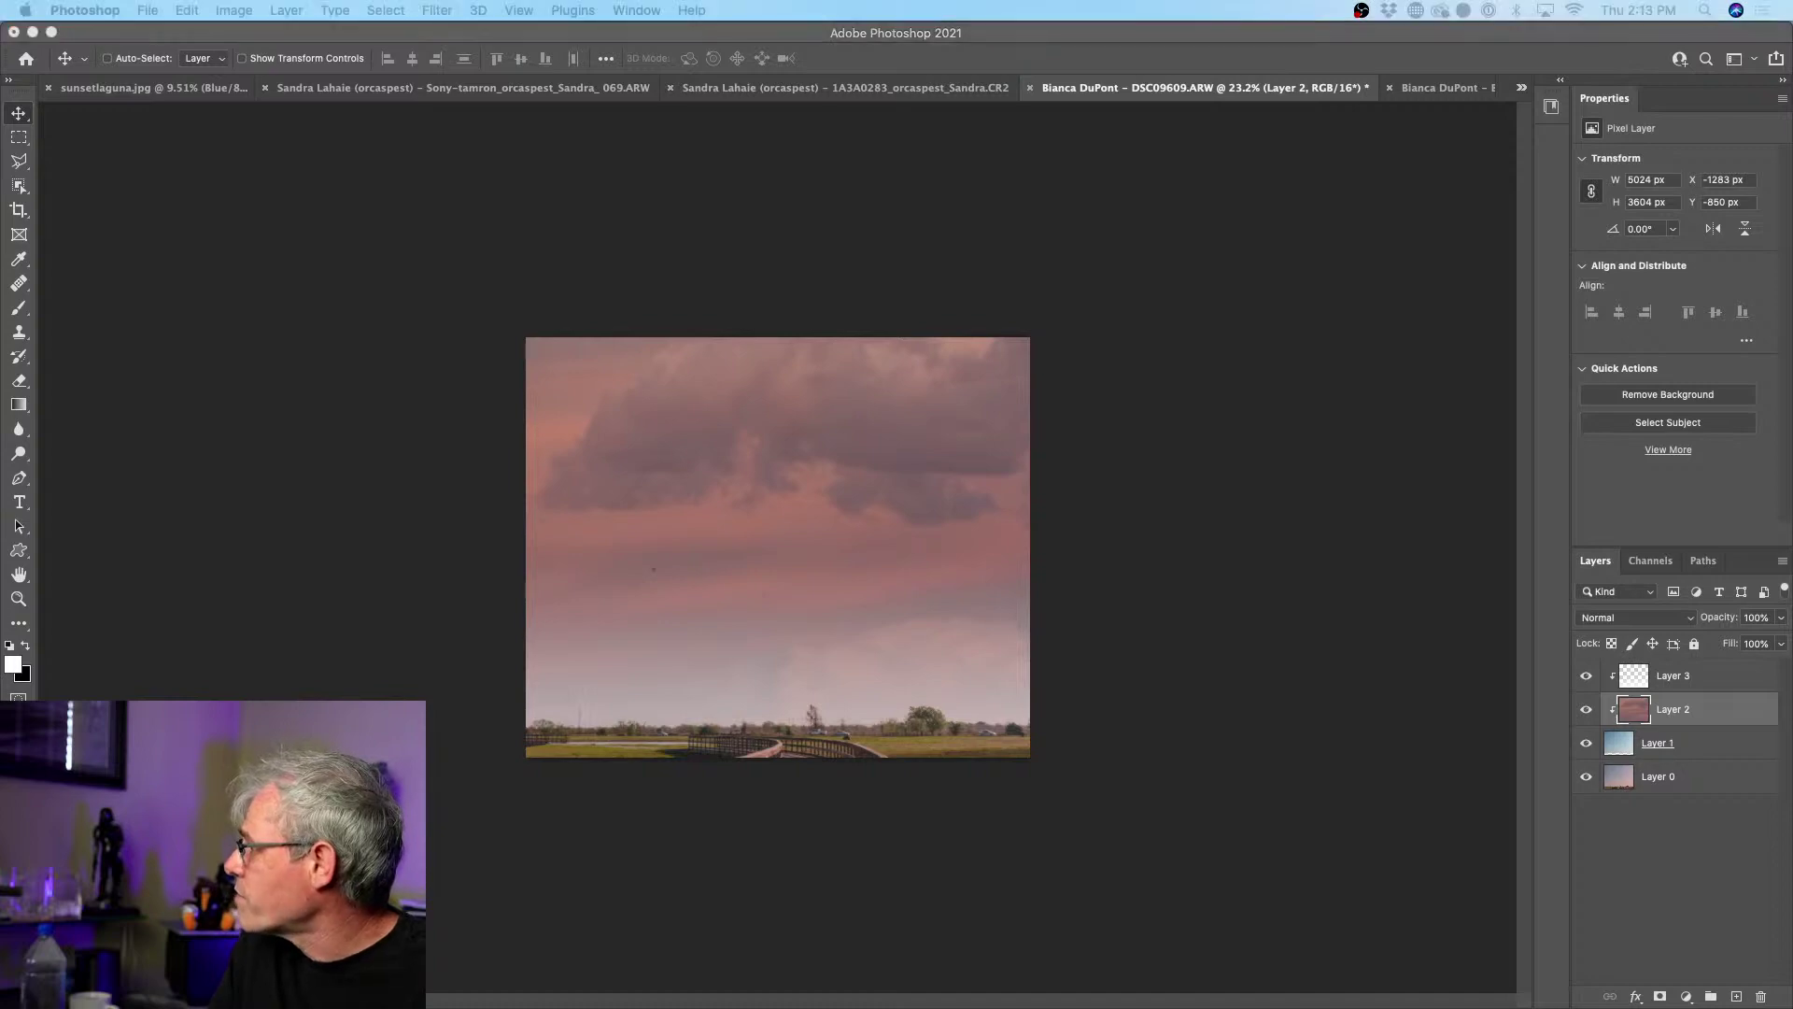
- Switch to Safari and open the photoshopCAFE channel from the live stream's YouTube page
left_click_drag(1792, 189, 1100, 89)
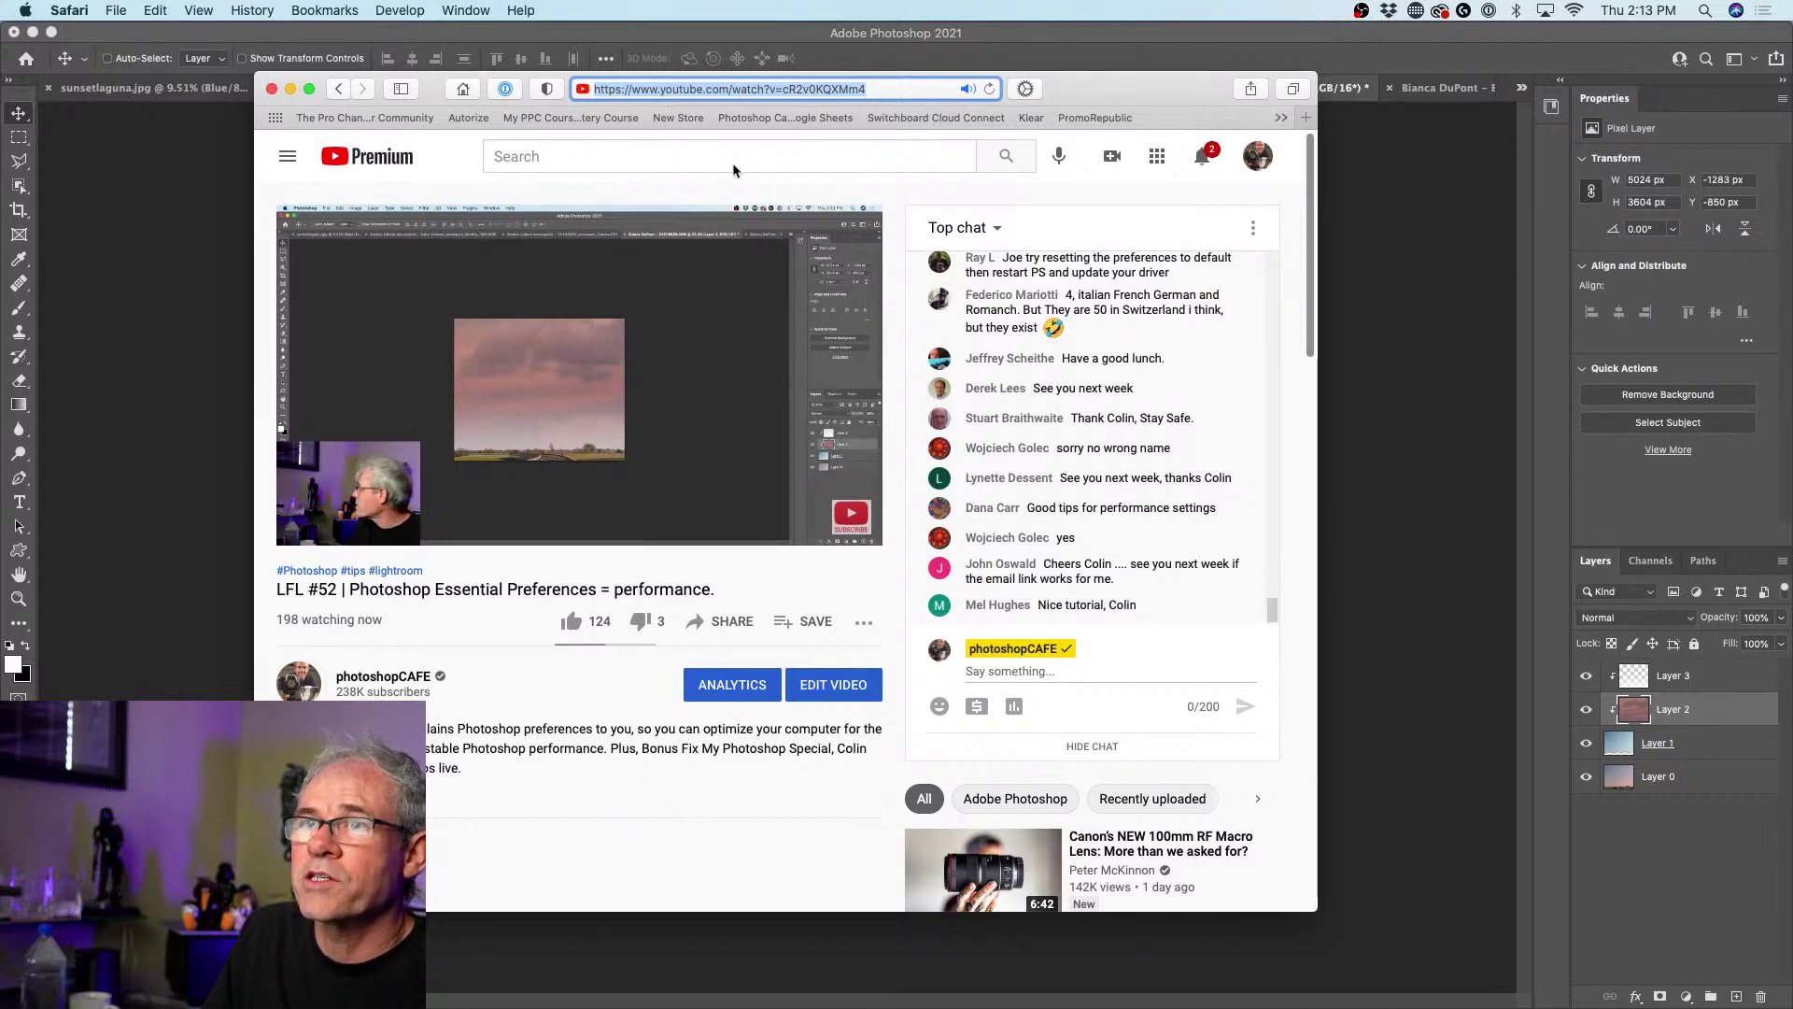
left_click(641, 157)
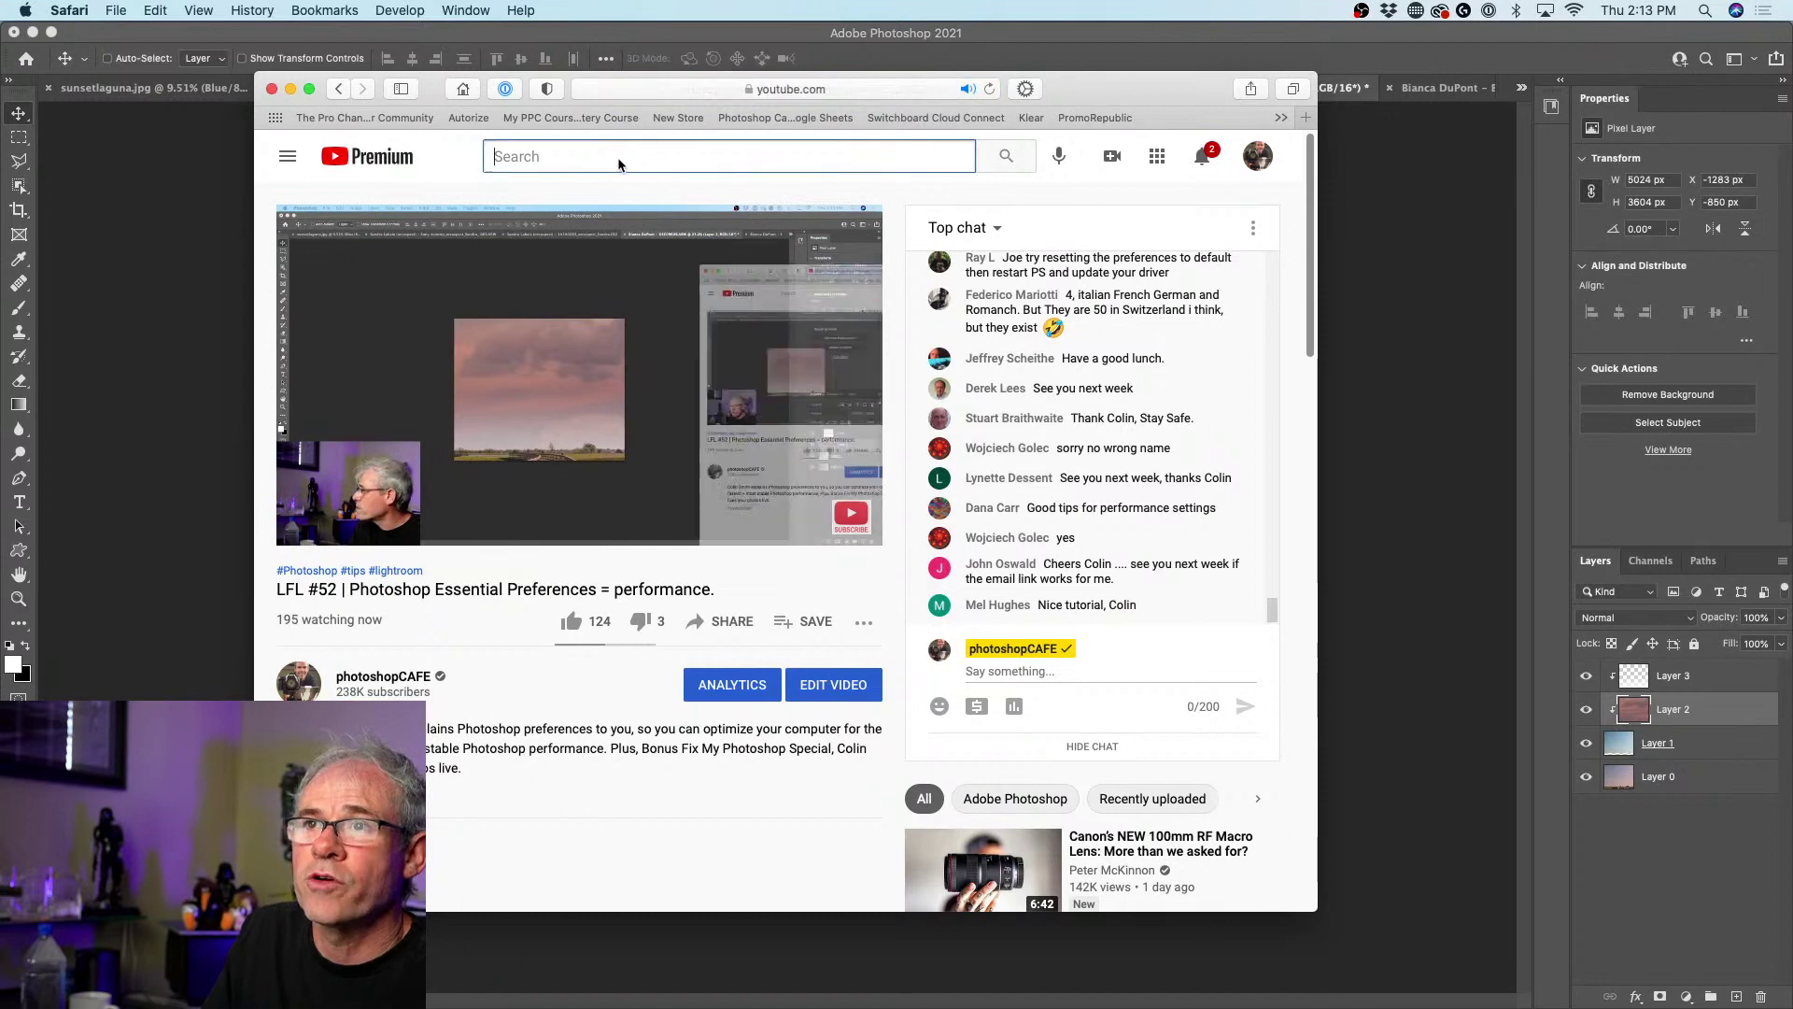
left_click(371, 682)
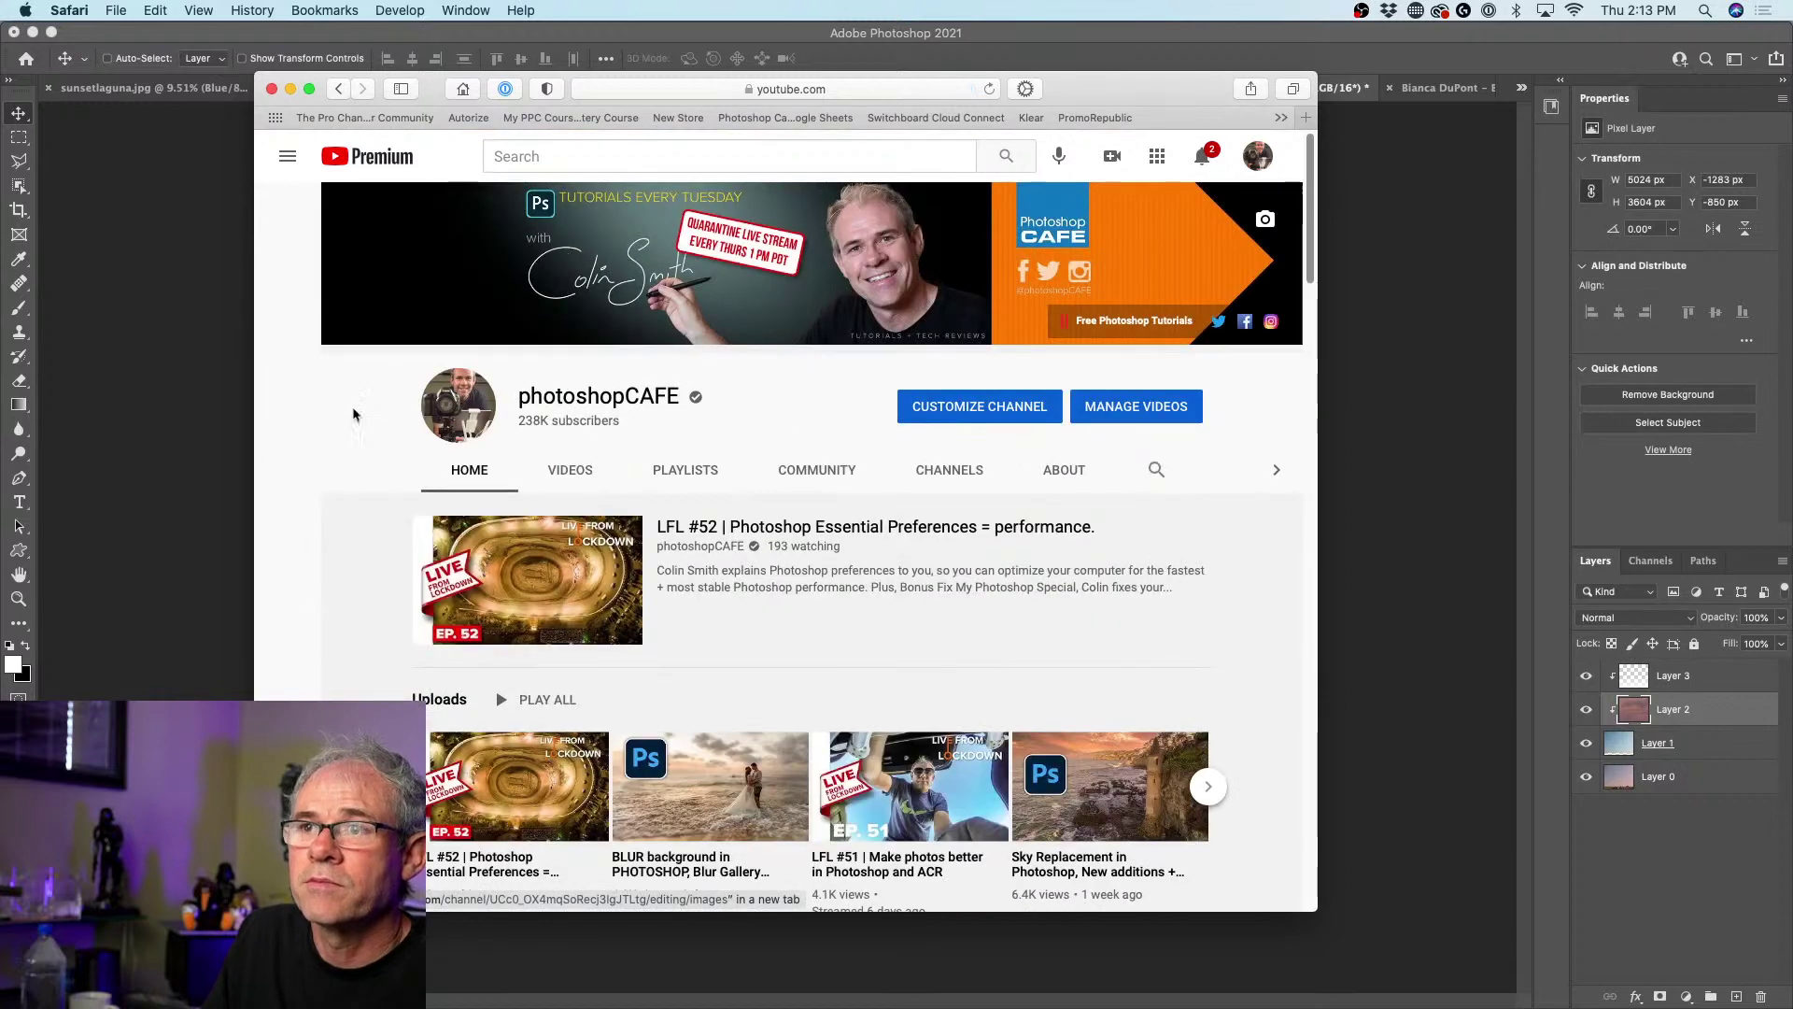
- Search within the photoshopCAFE channel for "mask", look through the matching videos, and put the browser window away
left_click(1158, 470)
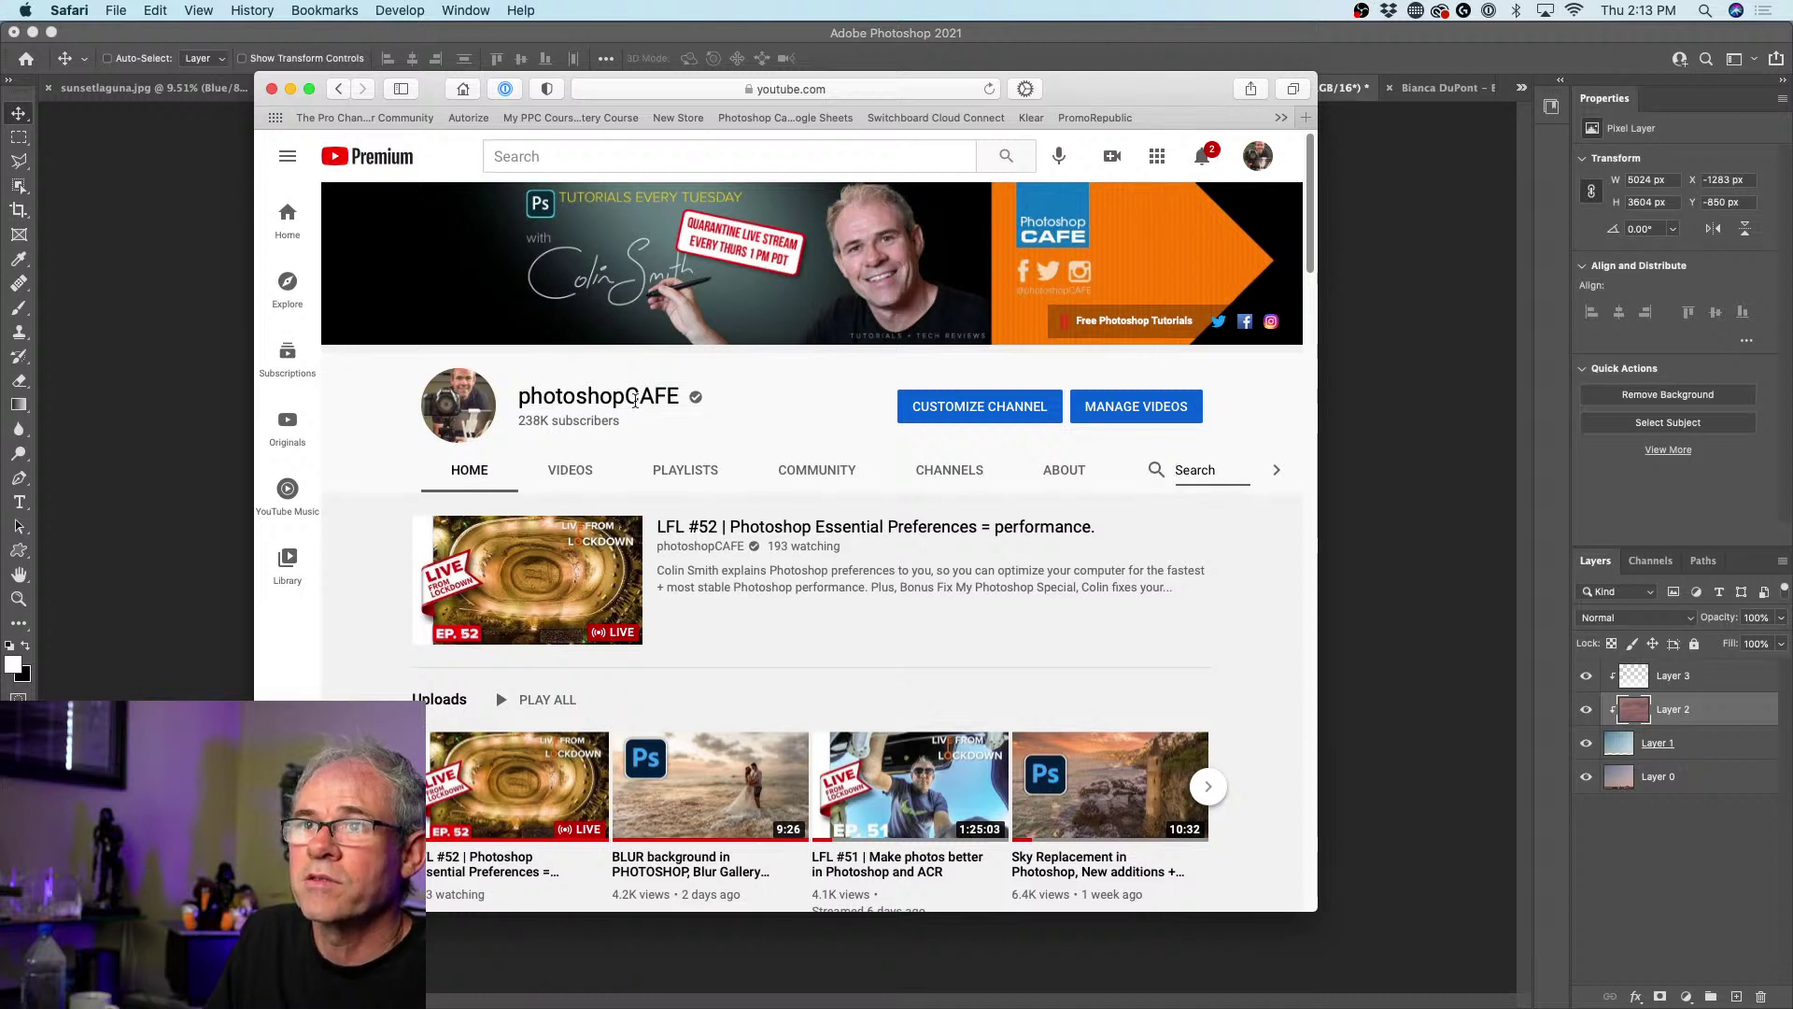
left_click(533, 154)
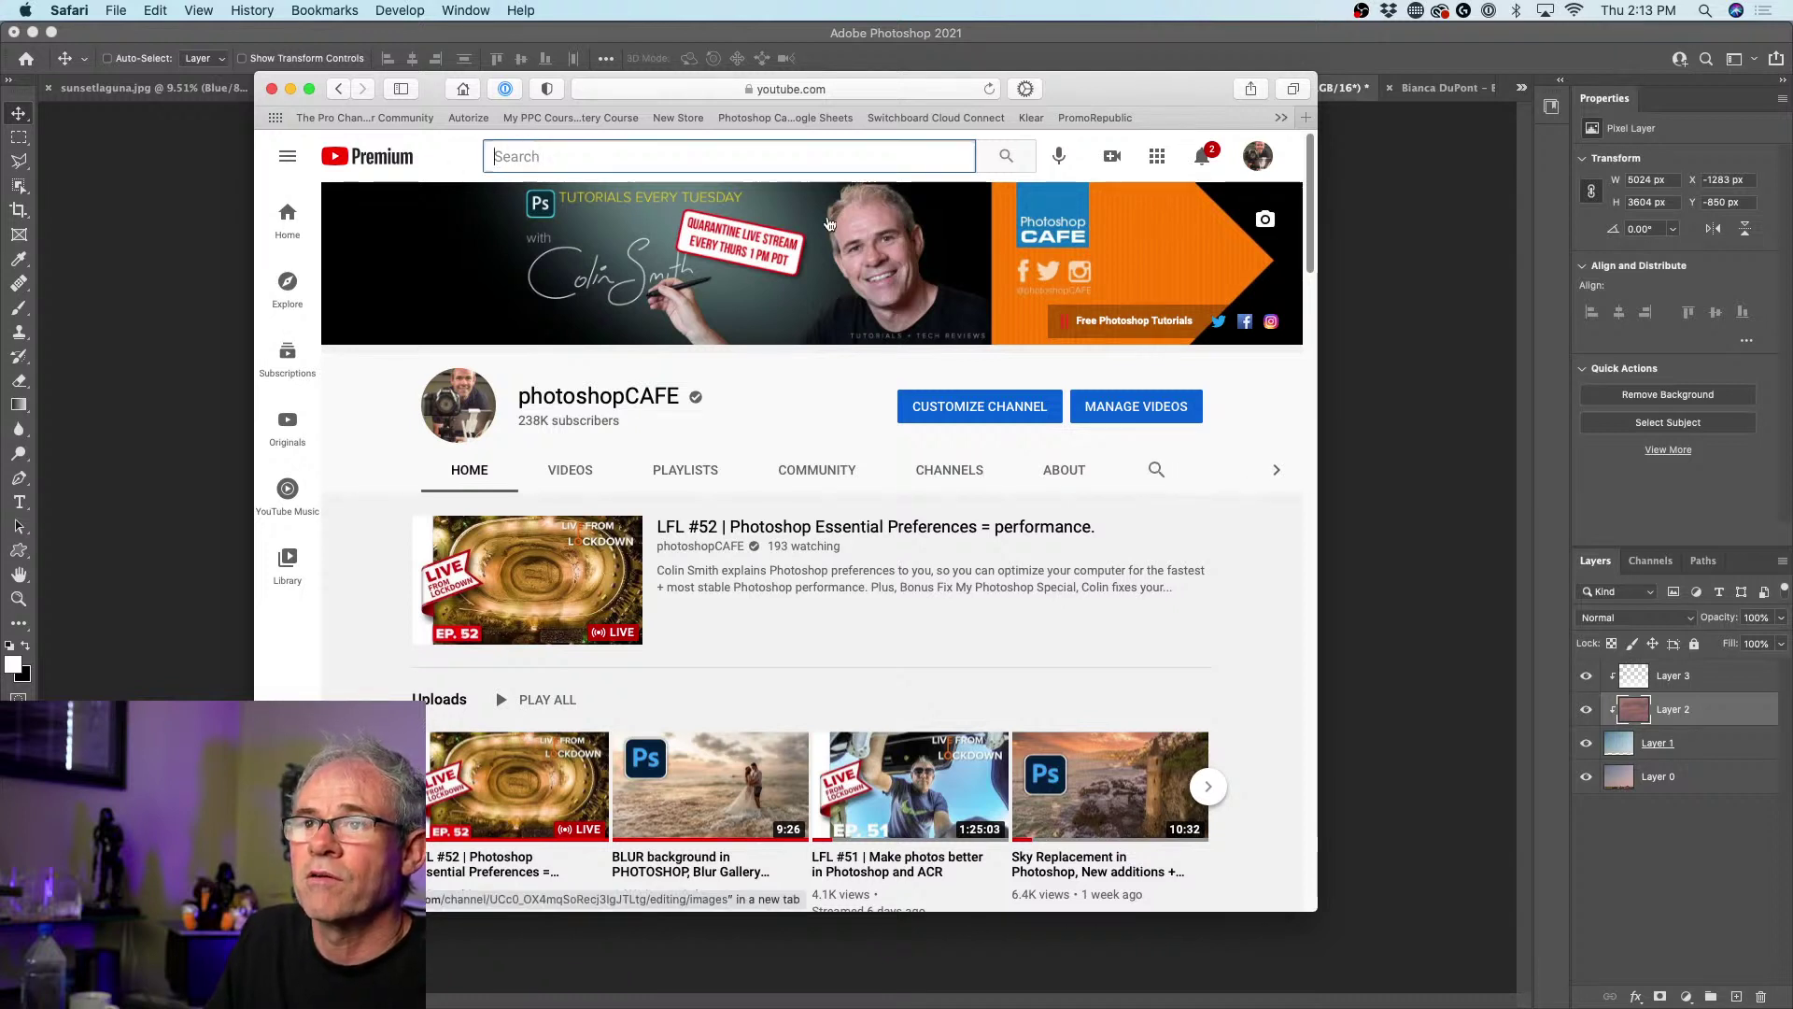
left_click(1158, 472)
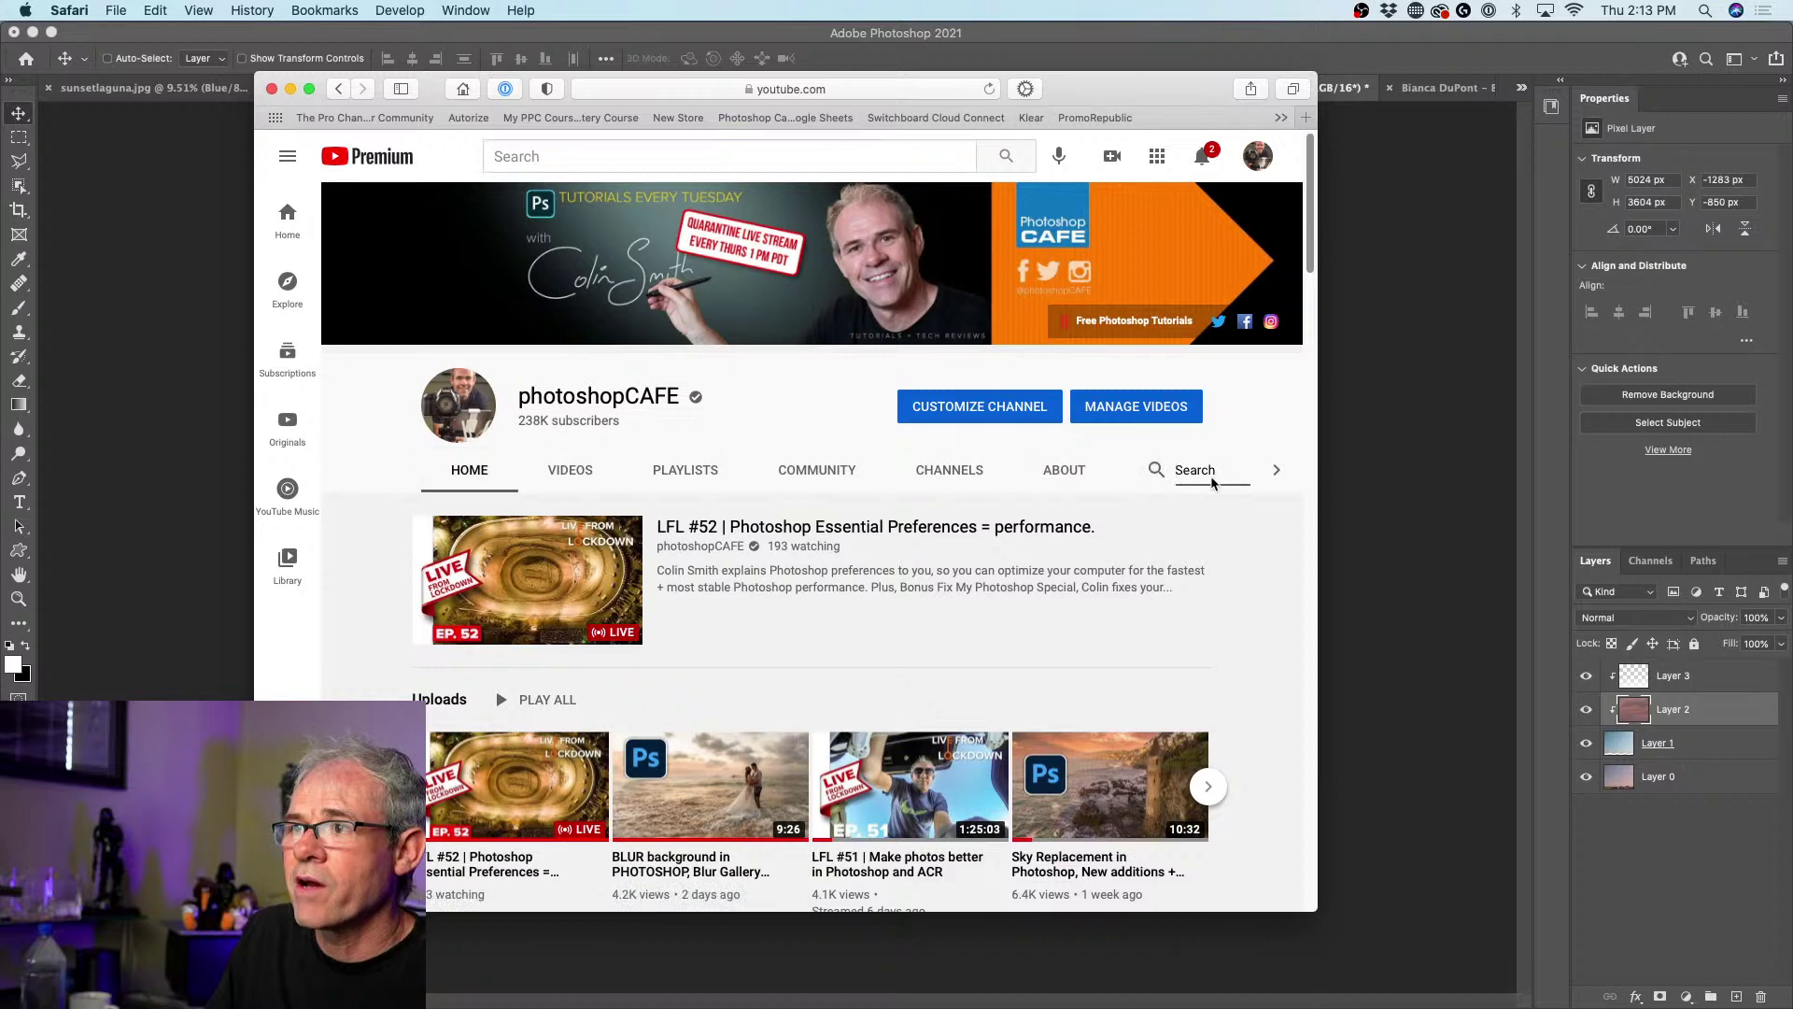
type("mask")
key("Return")
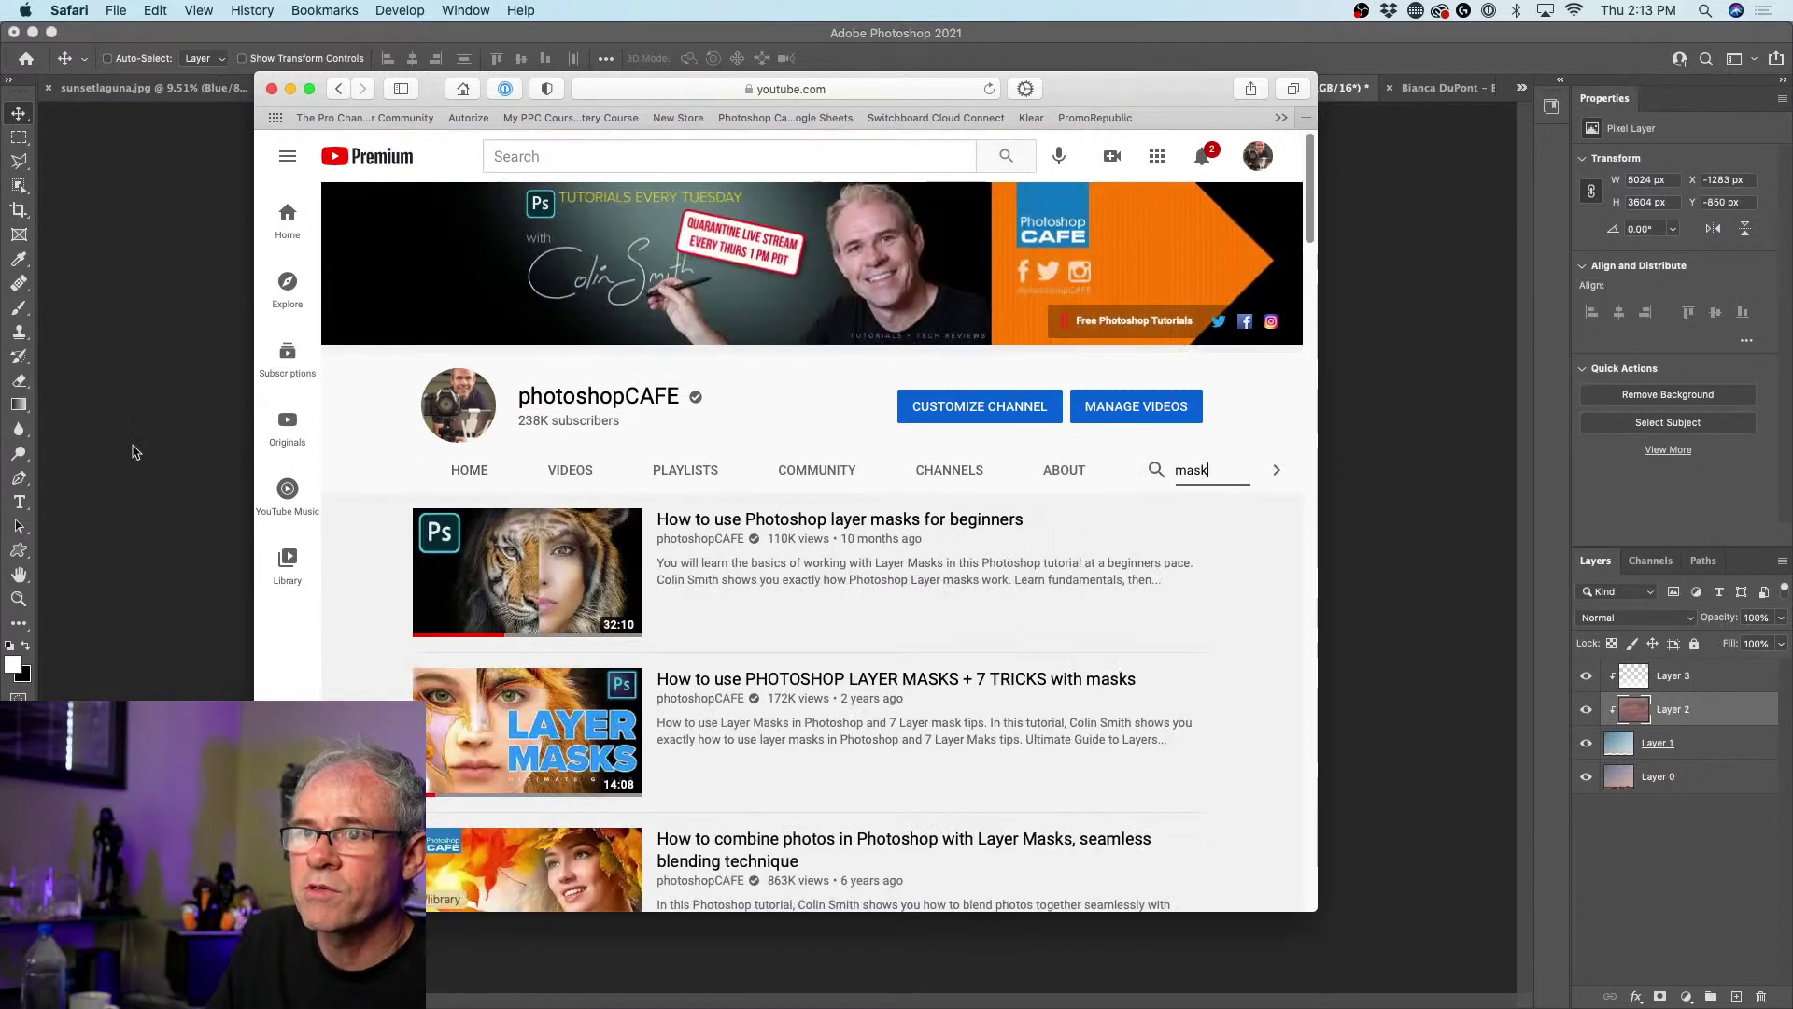
scroll(794, 541, "down", 4)
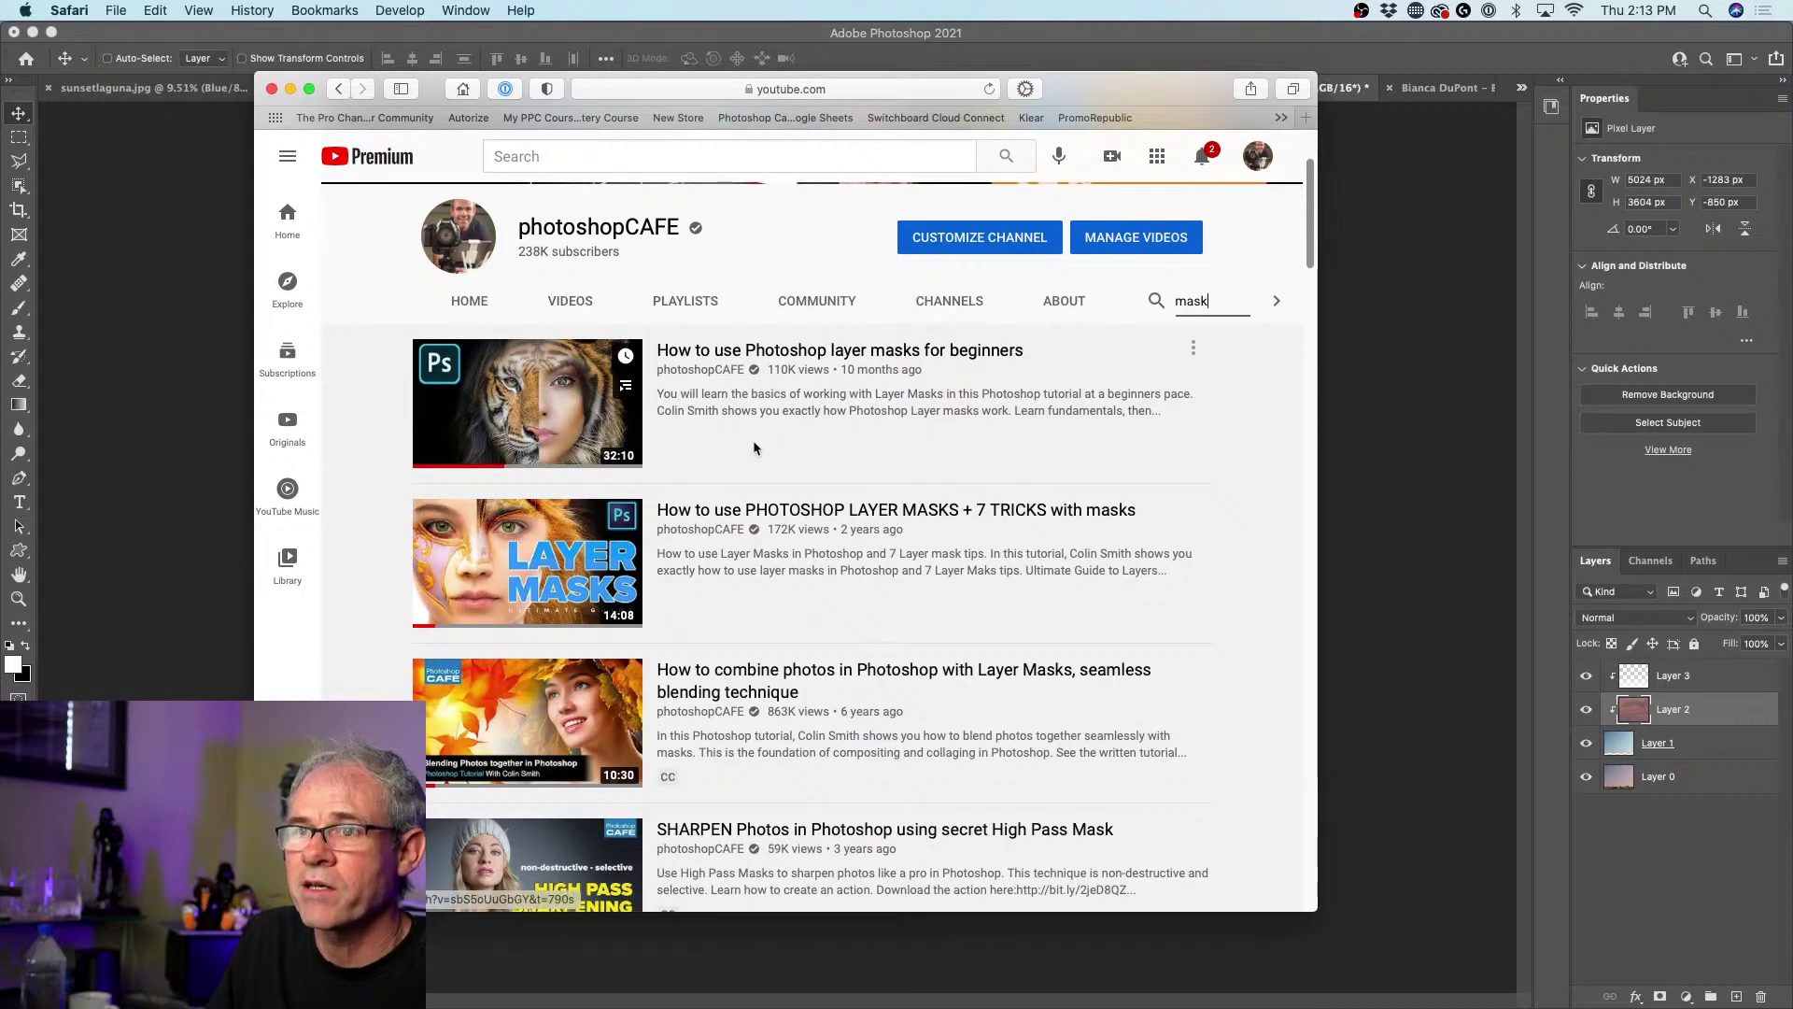
scroll(861, 521, "down", 5)
scroll(862, 521, "up", 10)
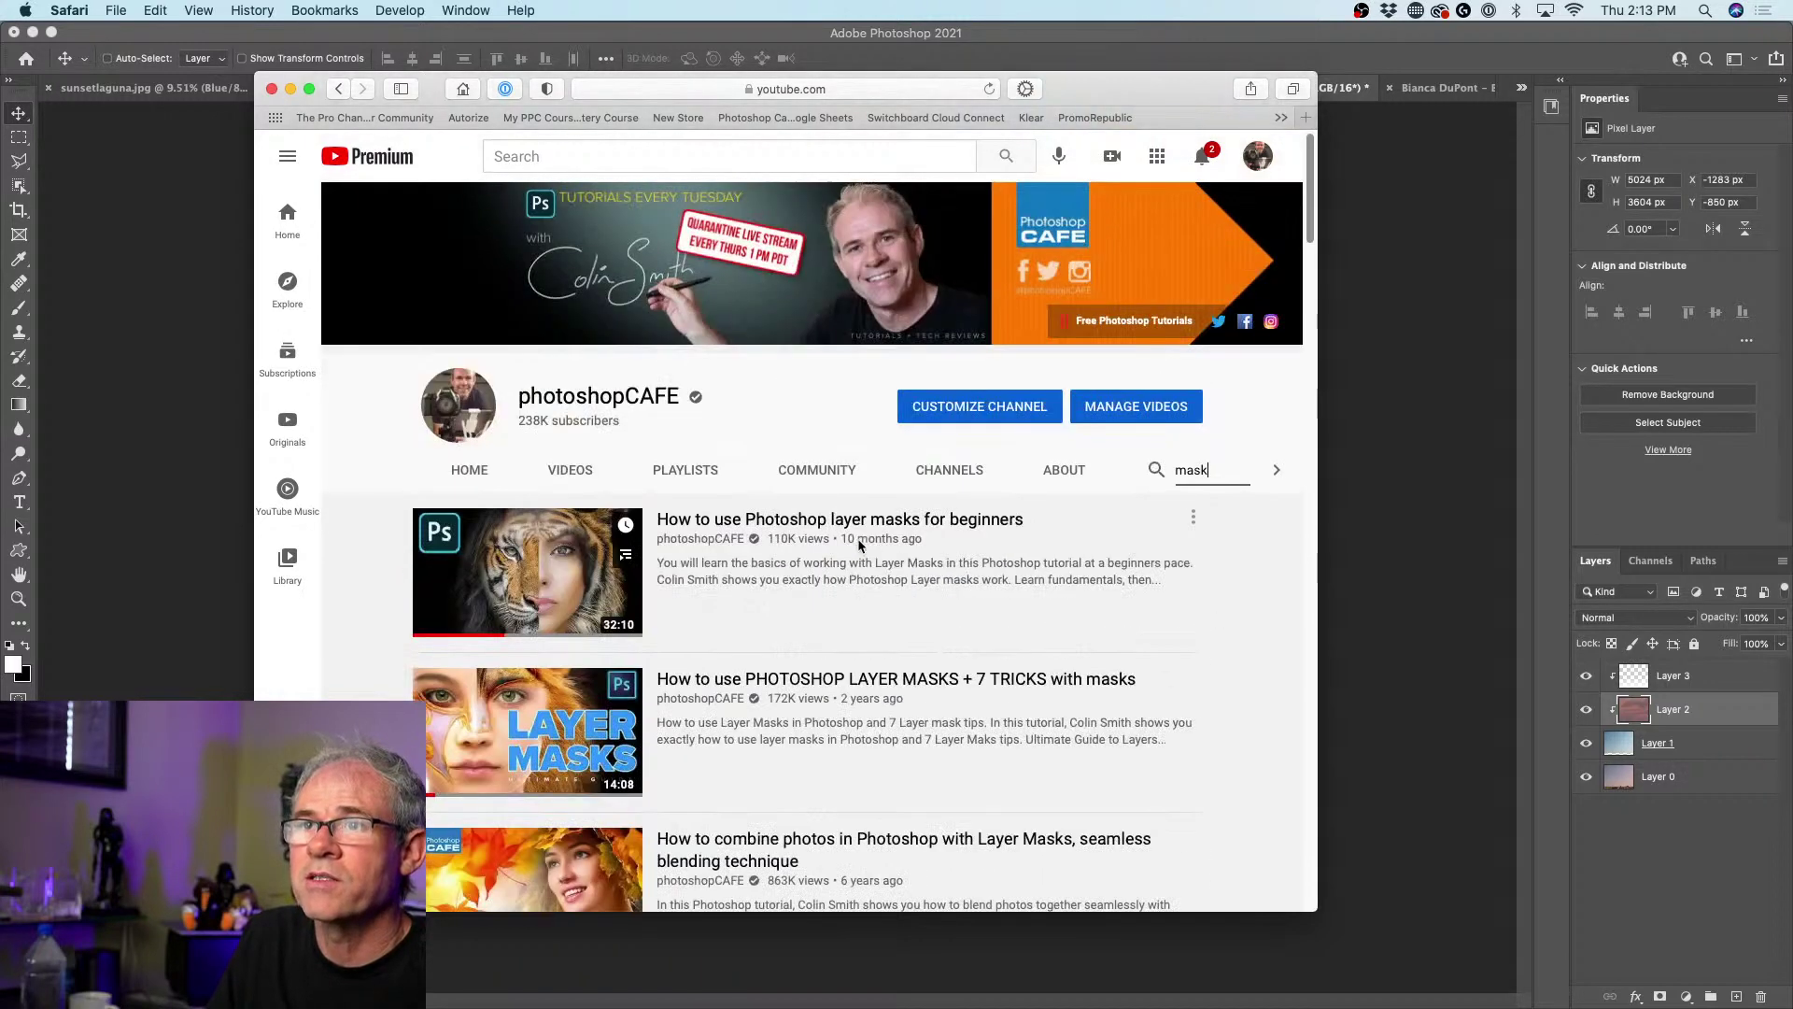
key("super+w")
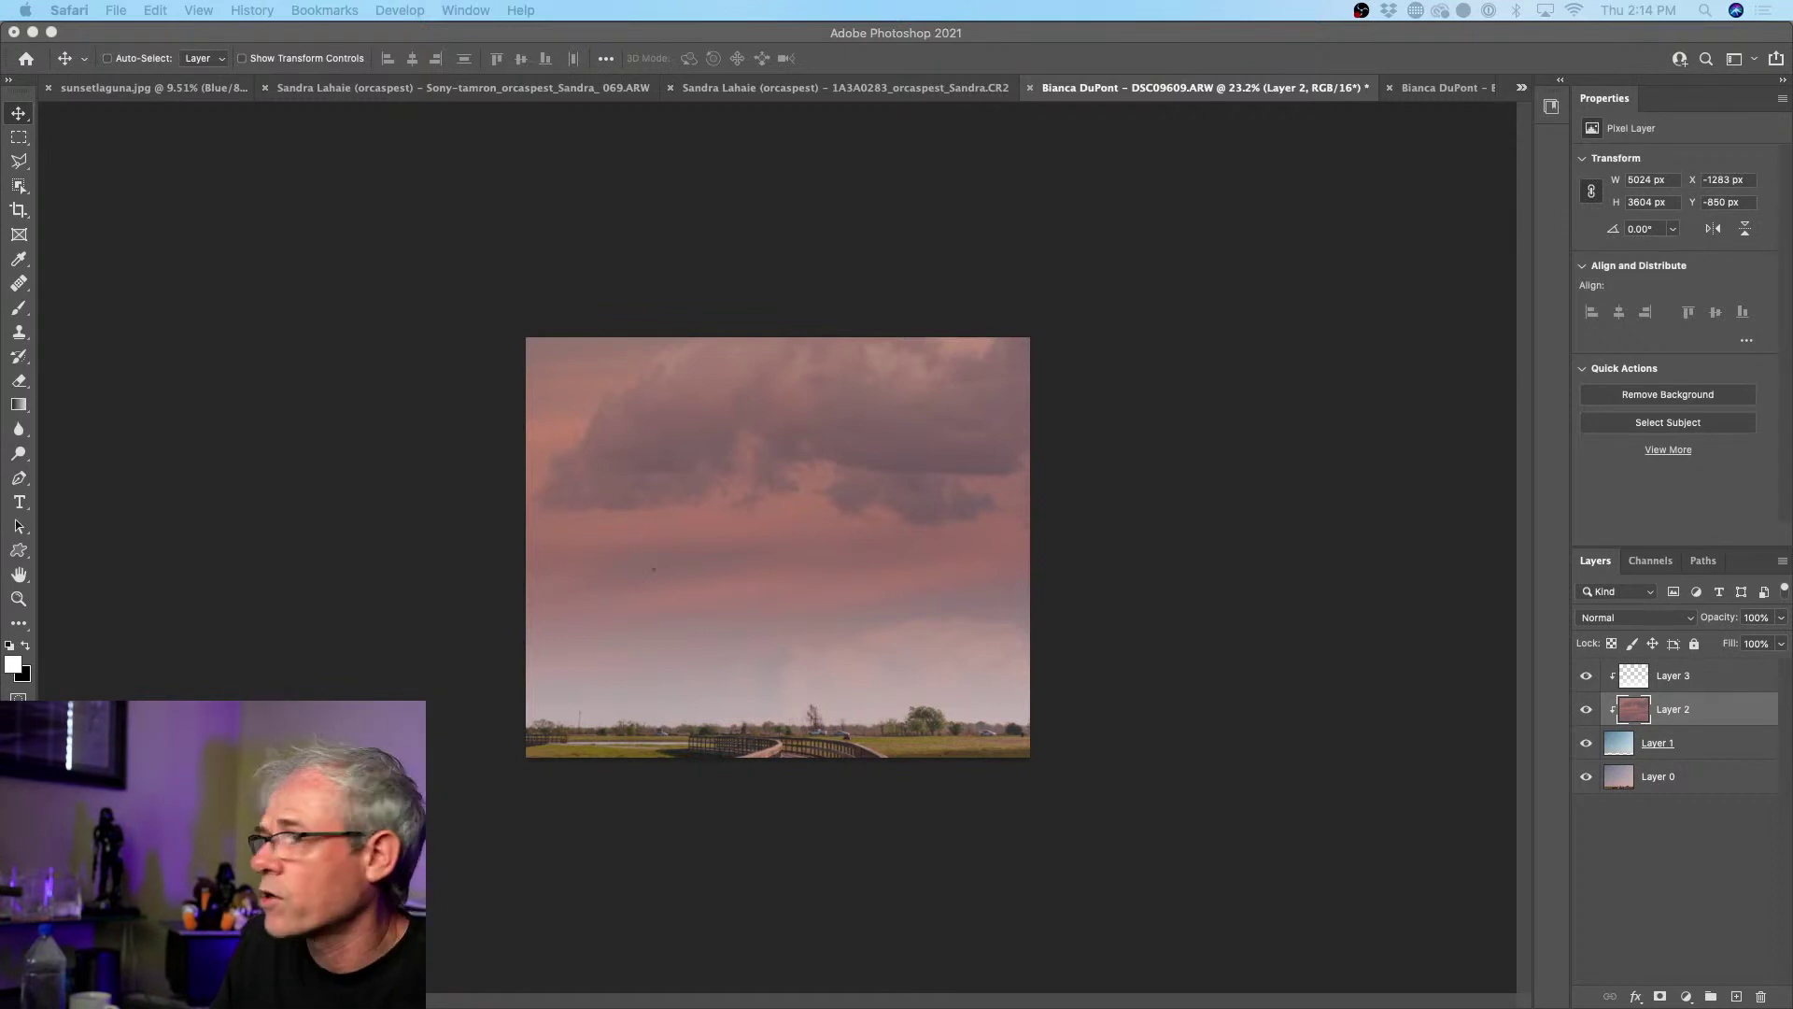
- Bring Safari back, load the photoshopcafe.com home page, and enlarge the browser window to fill most of the screen
left_click_drag(1792, 140, 1257, 152)
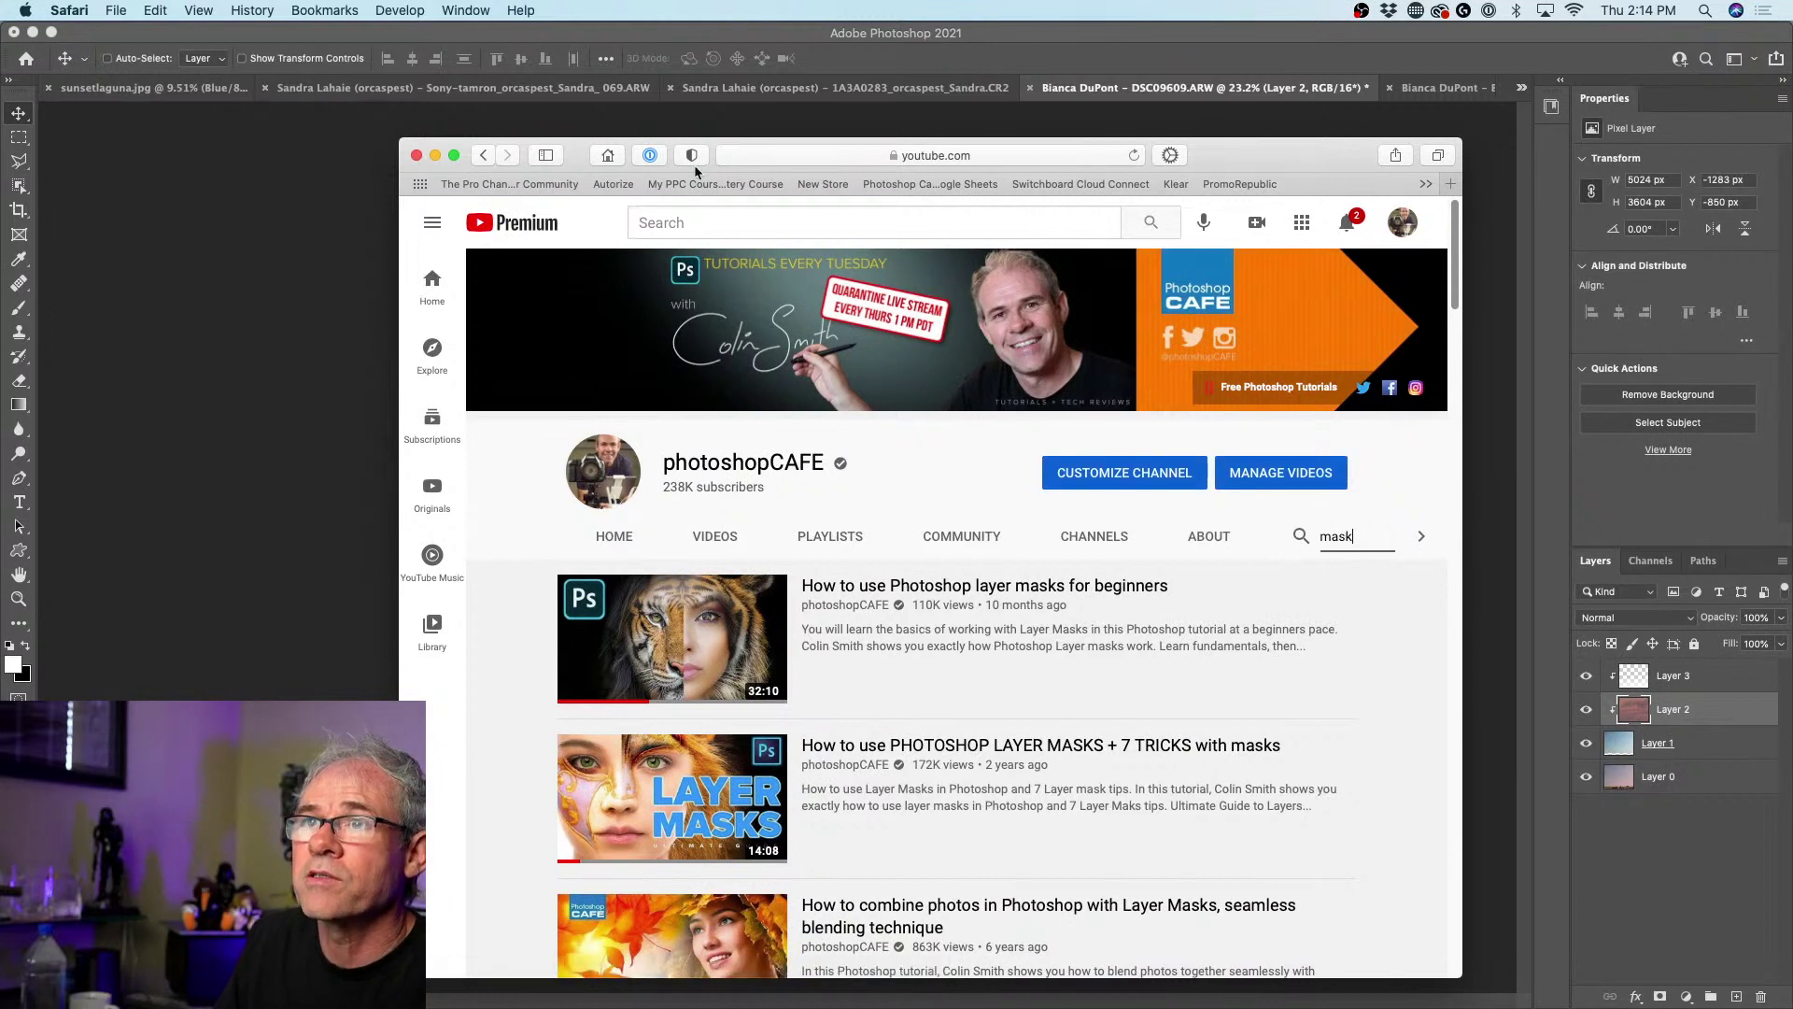
left_click(617, 160)
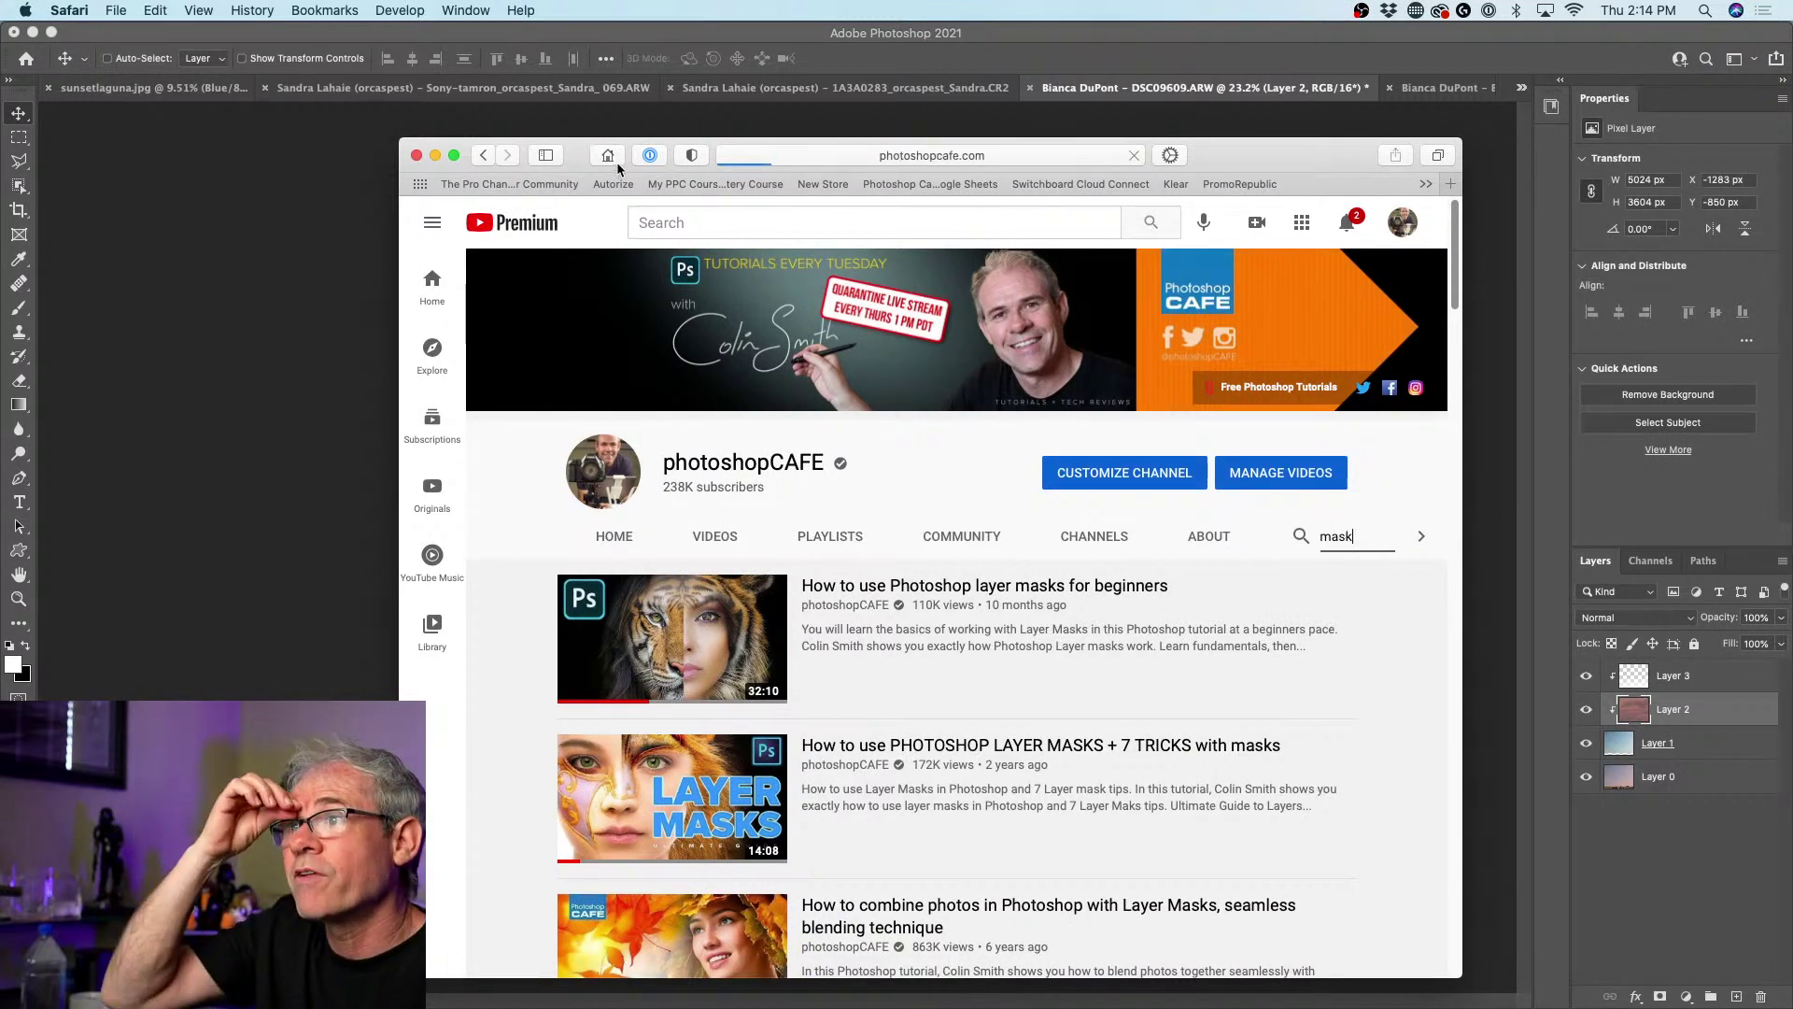
left_click_drag(1281, 159, 921, 41)
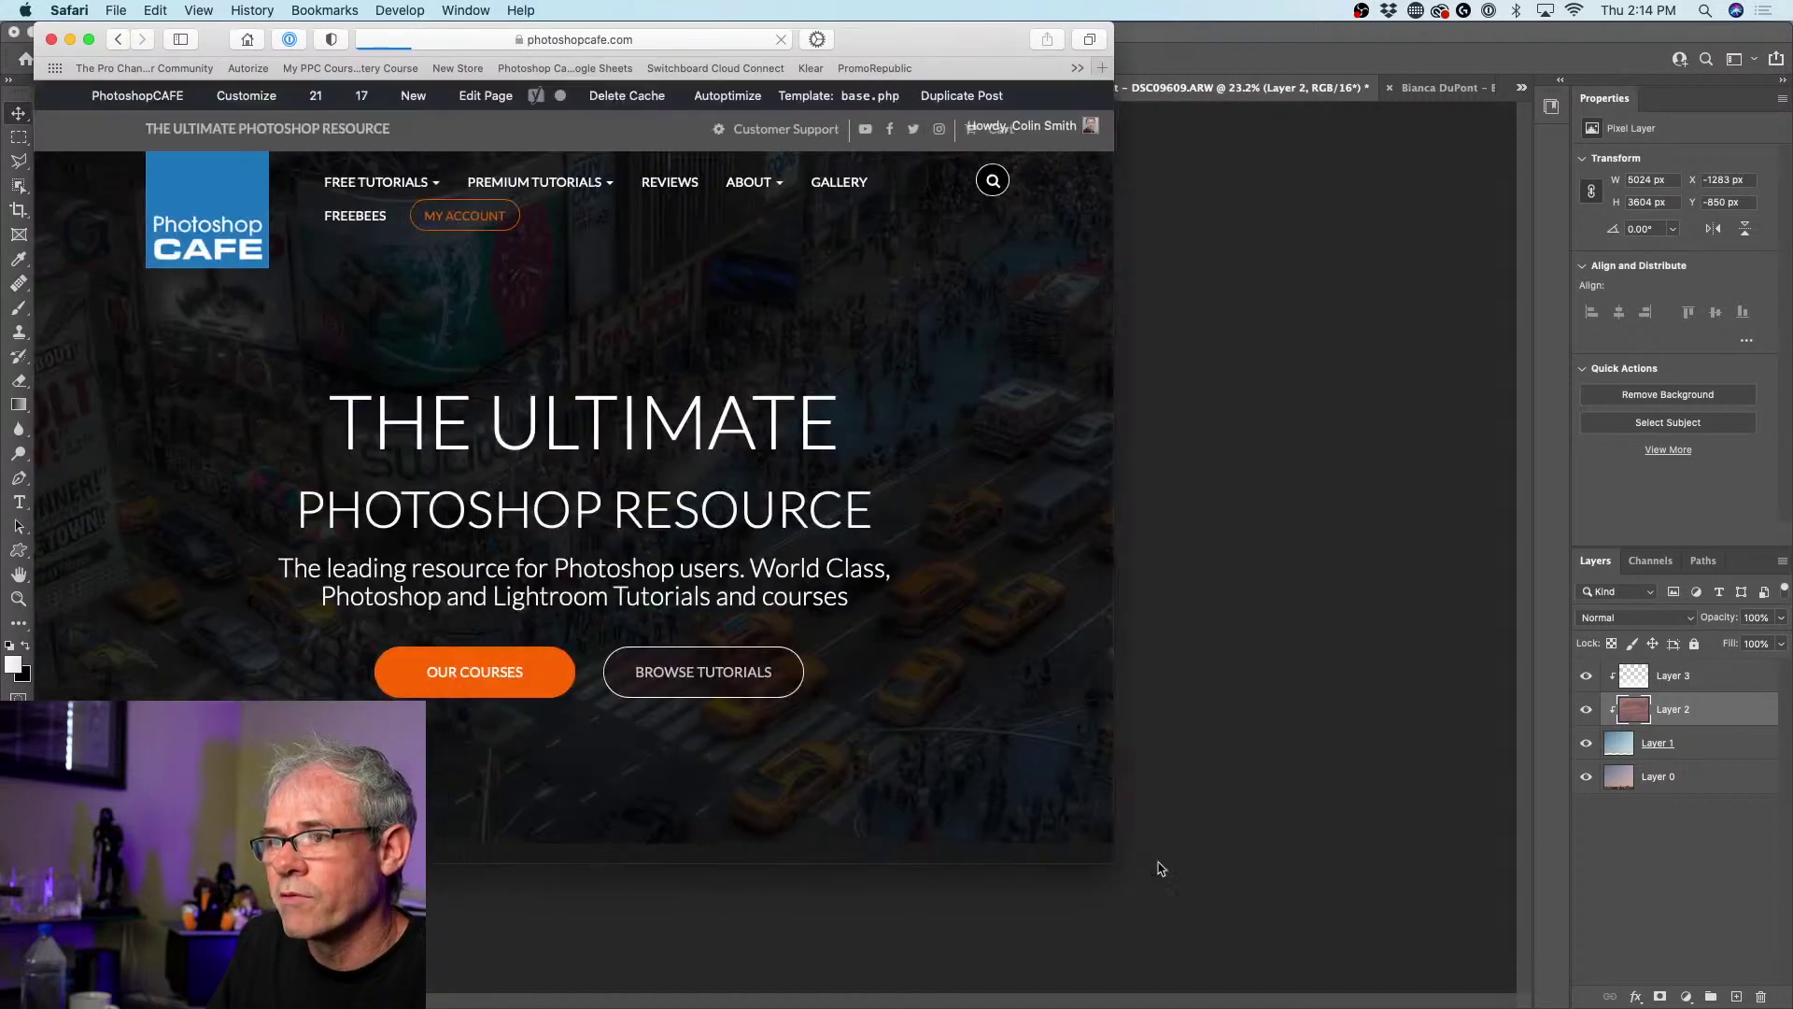
left_click_drag(1100, 857, 1685, 1002)
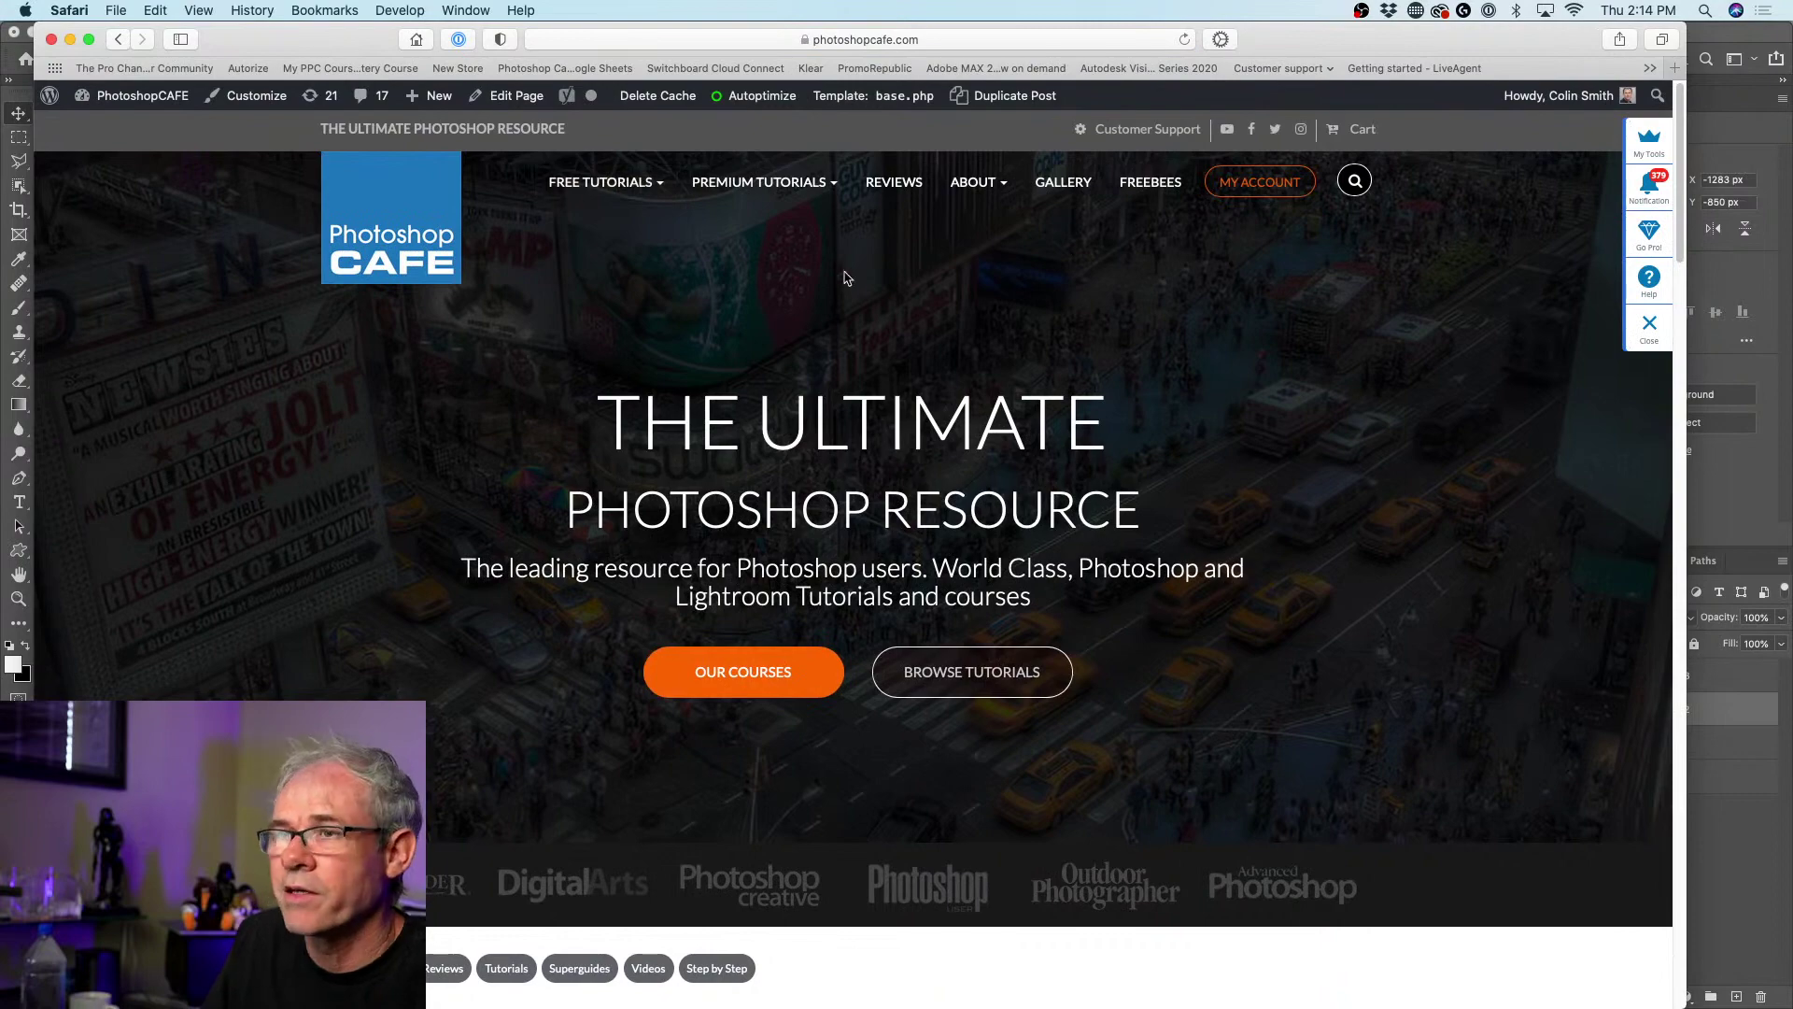
- Open the stylish background blur tutorial from the newest tutorials on the home page
scroll(829, 458, "down", 10)
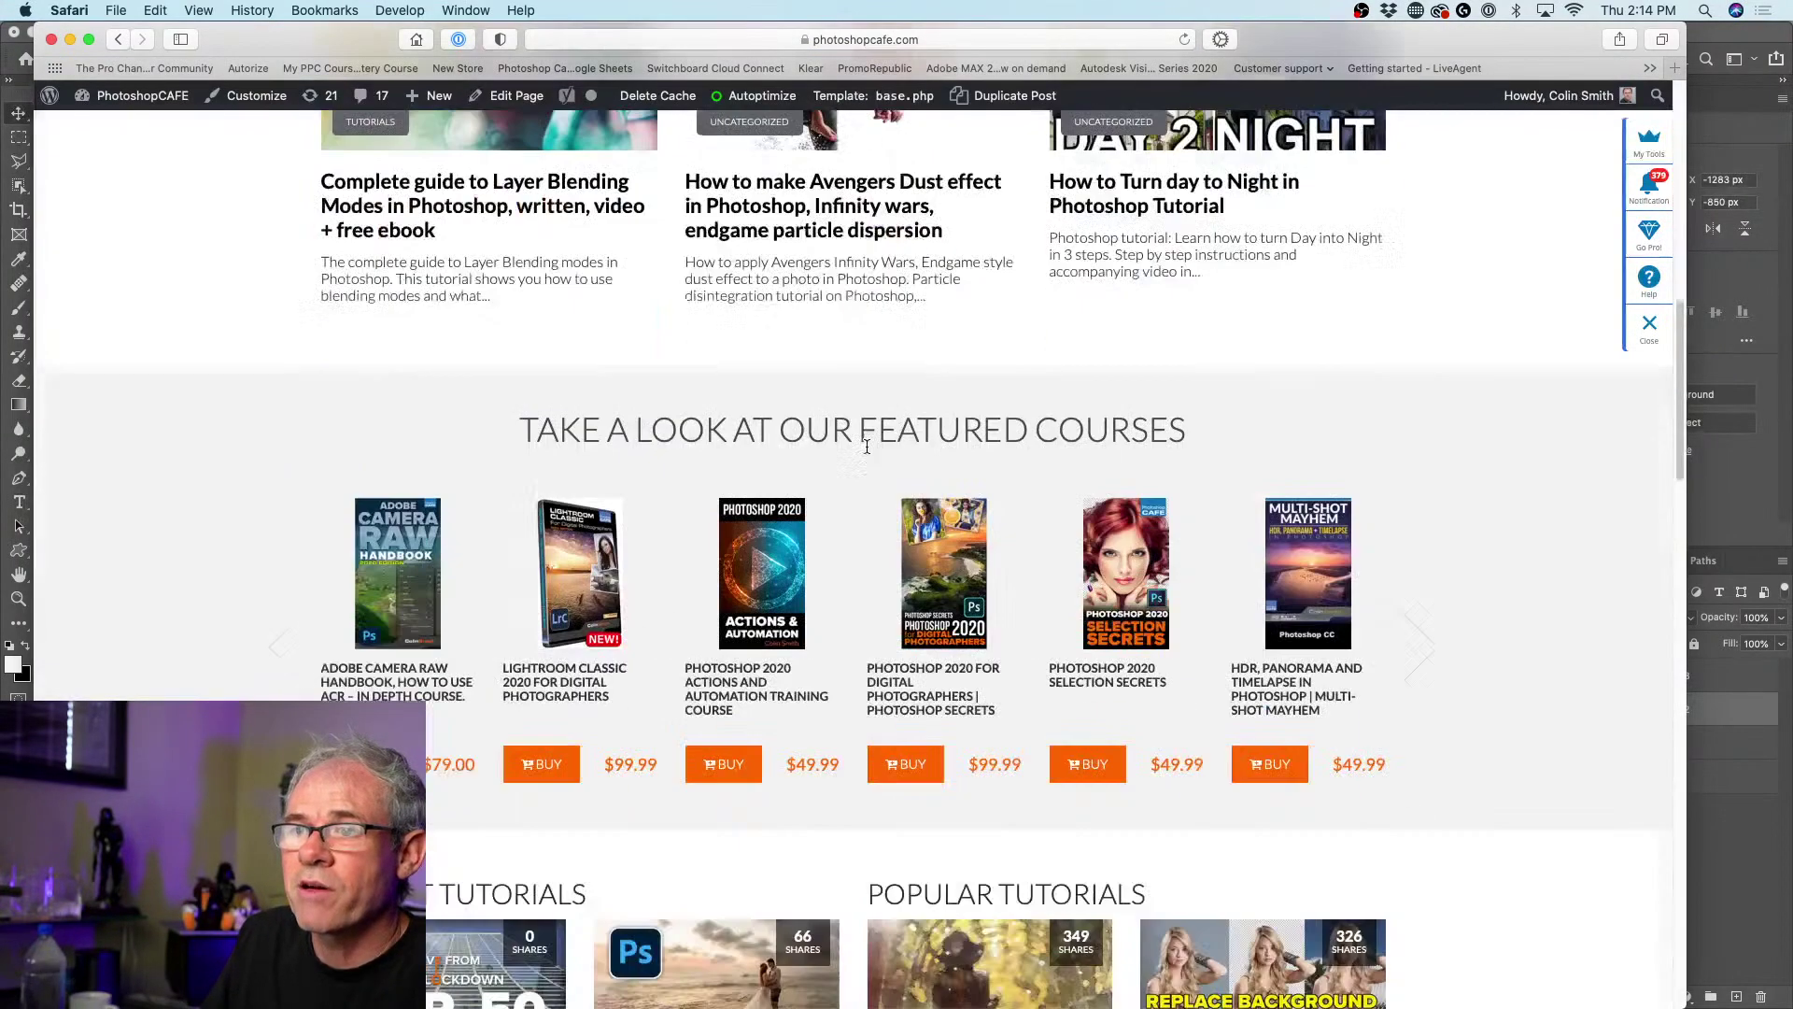
scroll(883, 492, "down", 3)
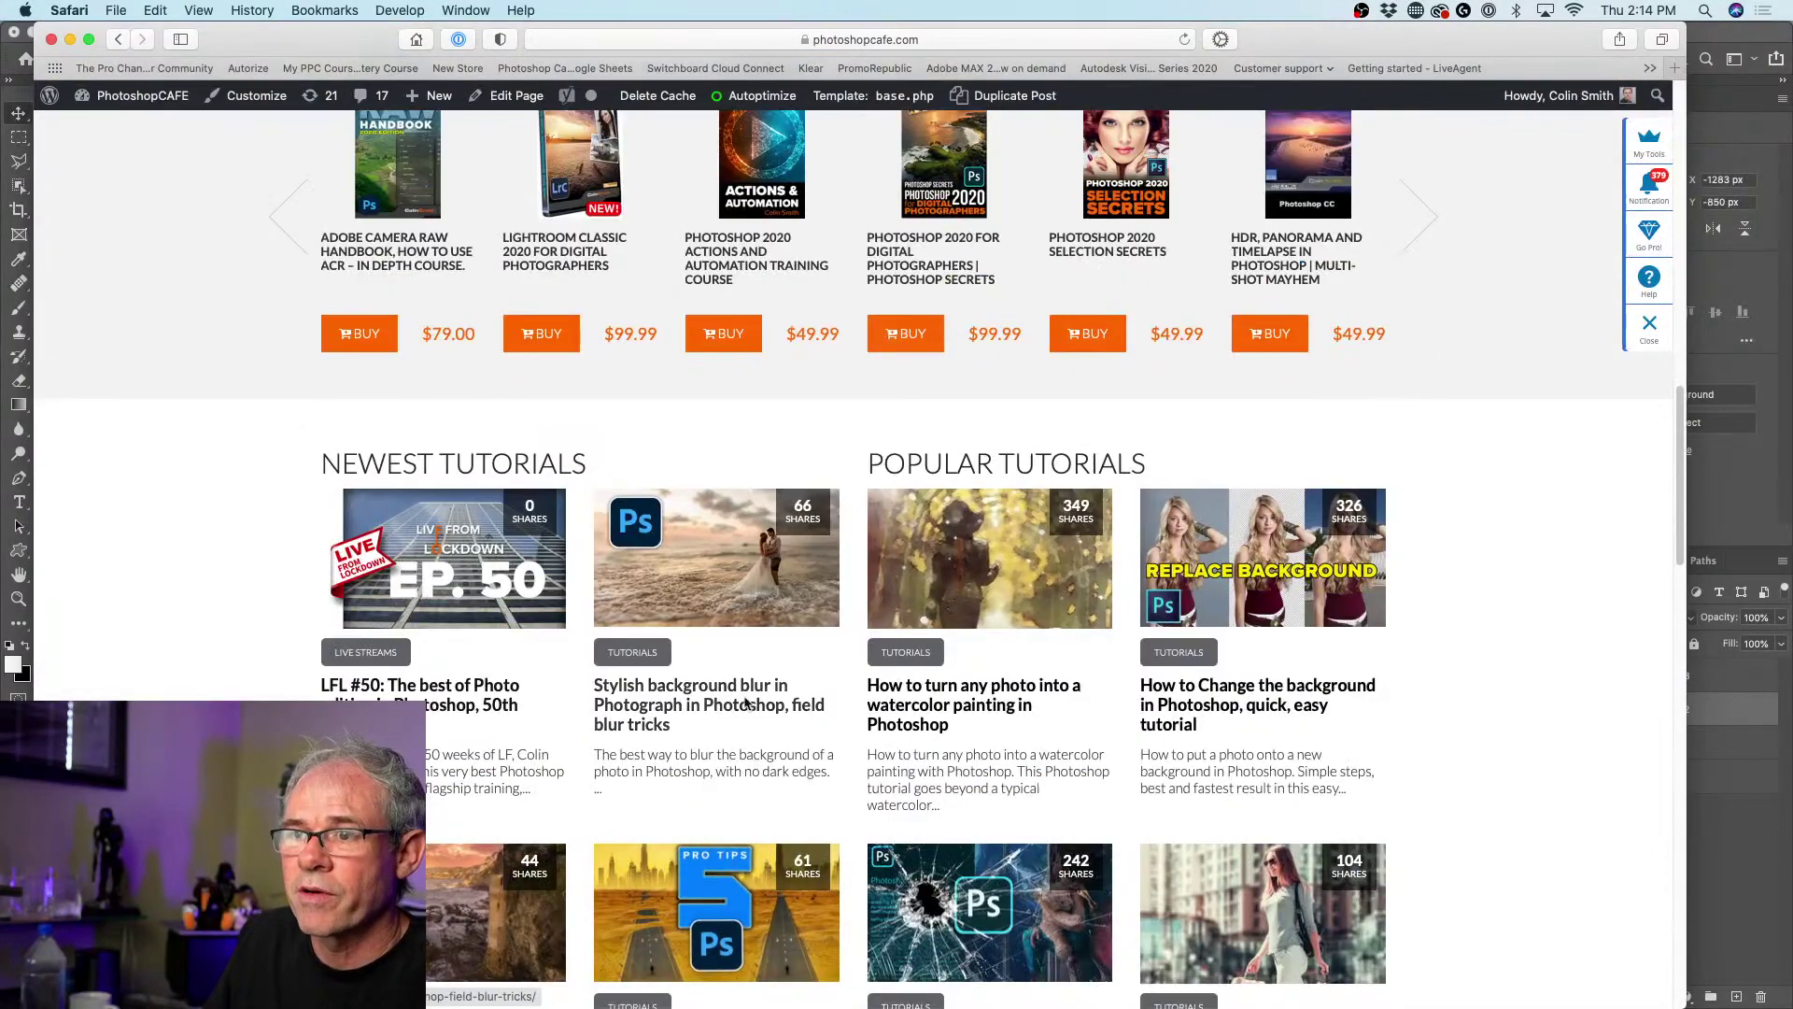
left_click(733, 581)
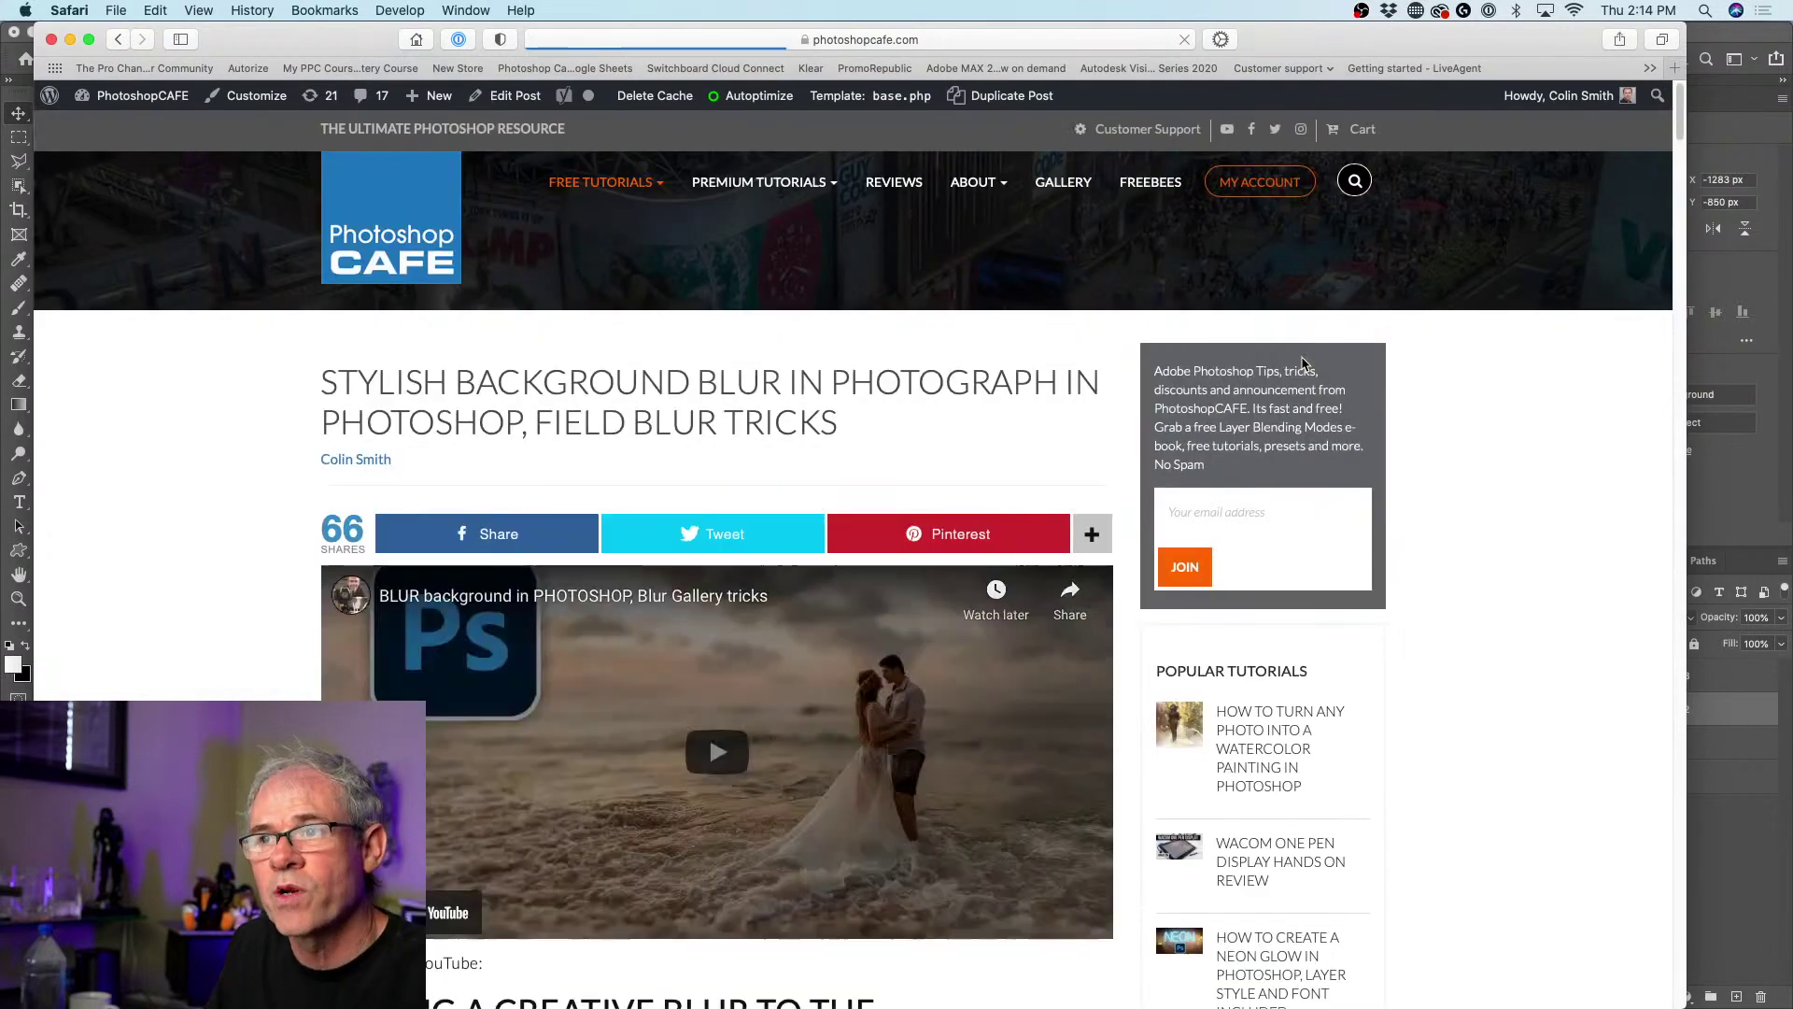
- Examine the background blur tutorial's video, source photo link, and written step-by-step instructions
scroll(228, 535, "down", 5)
scroll(228, 535, "down", 8)
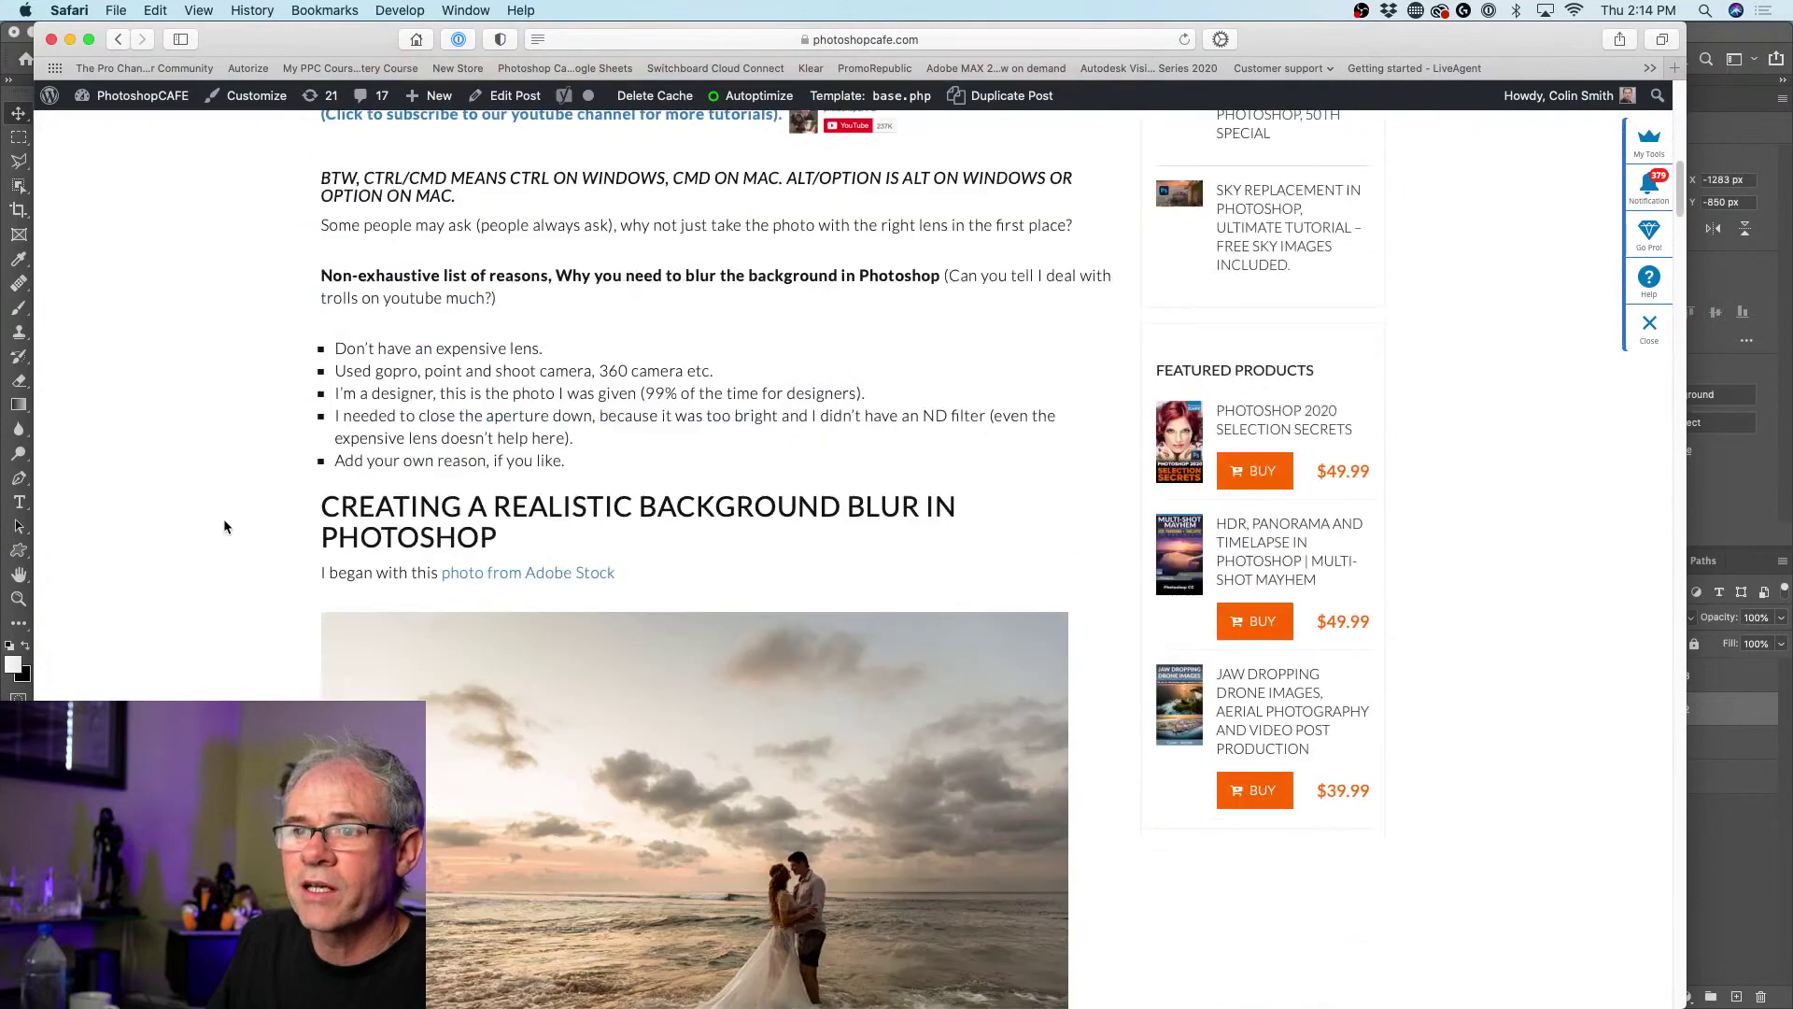
scroll(435, 491, "down", 2)
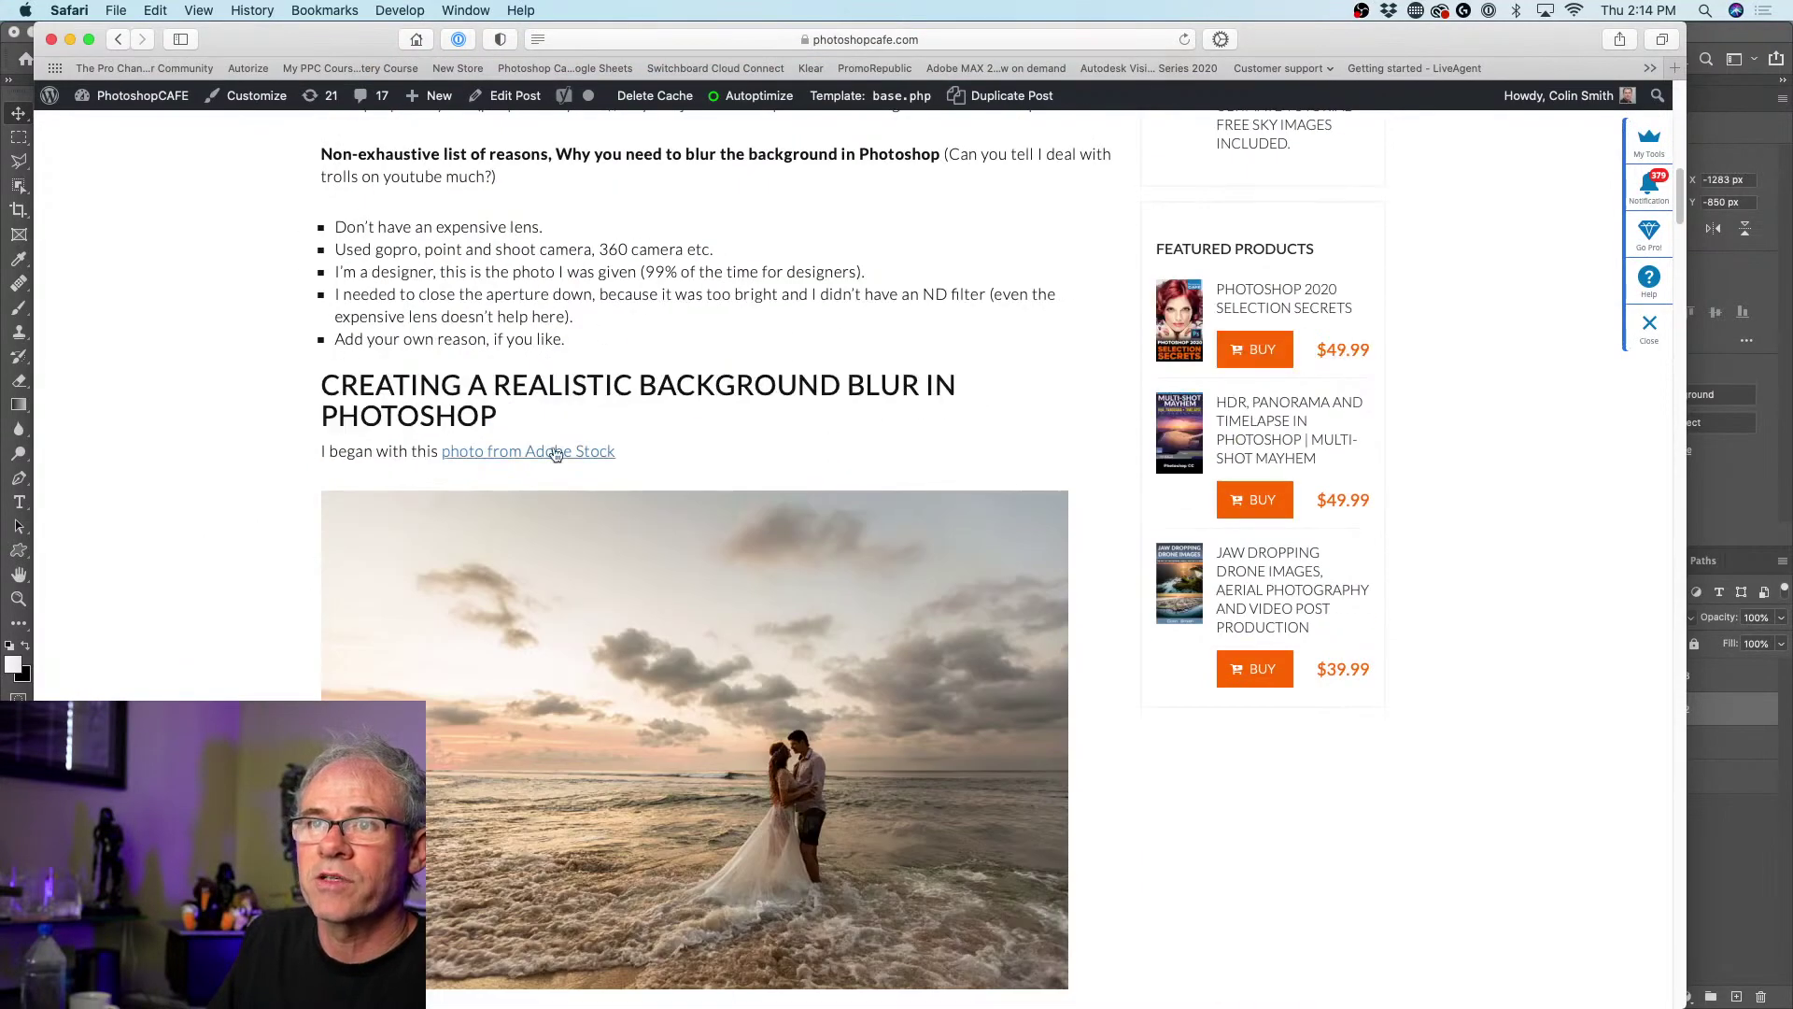
scroll(565, 434, "down", 20)
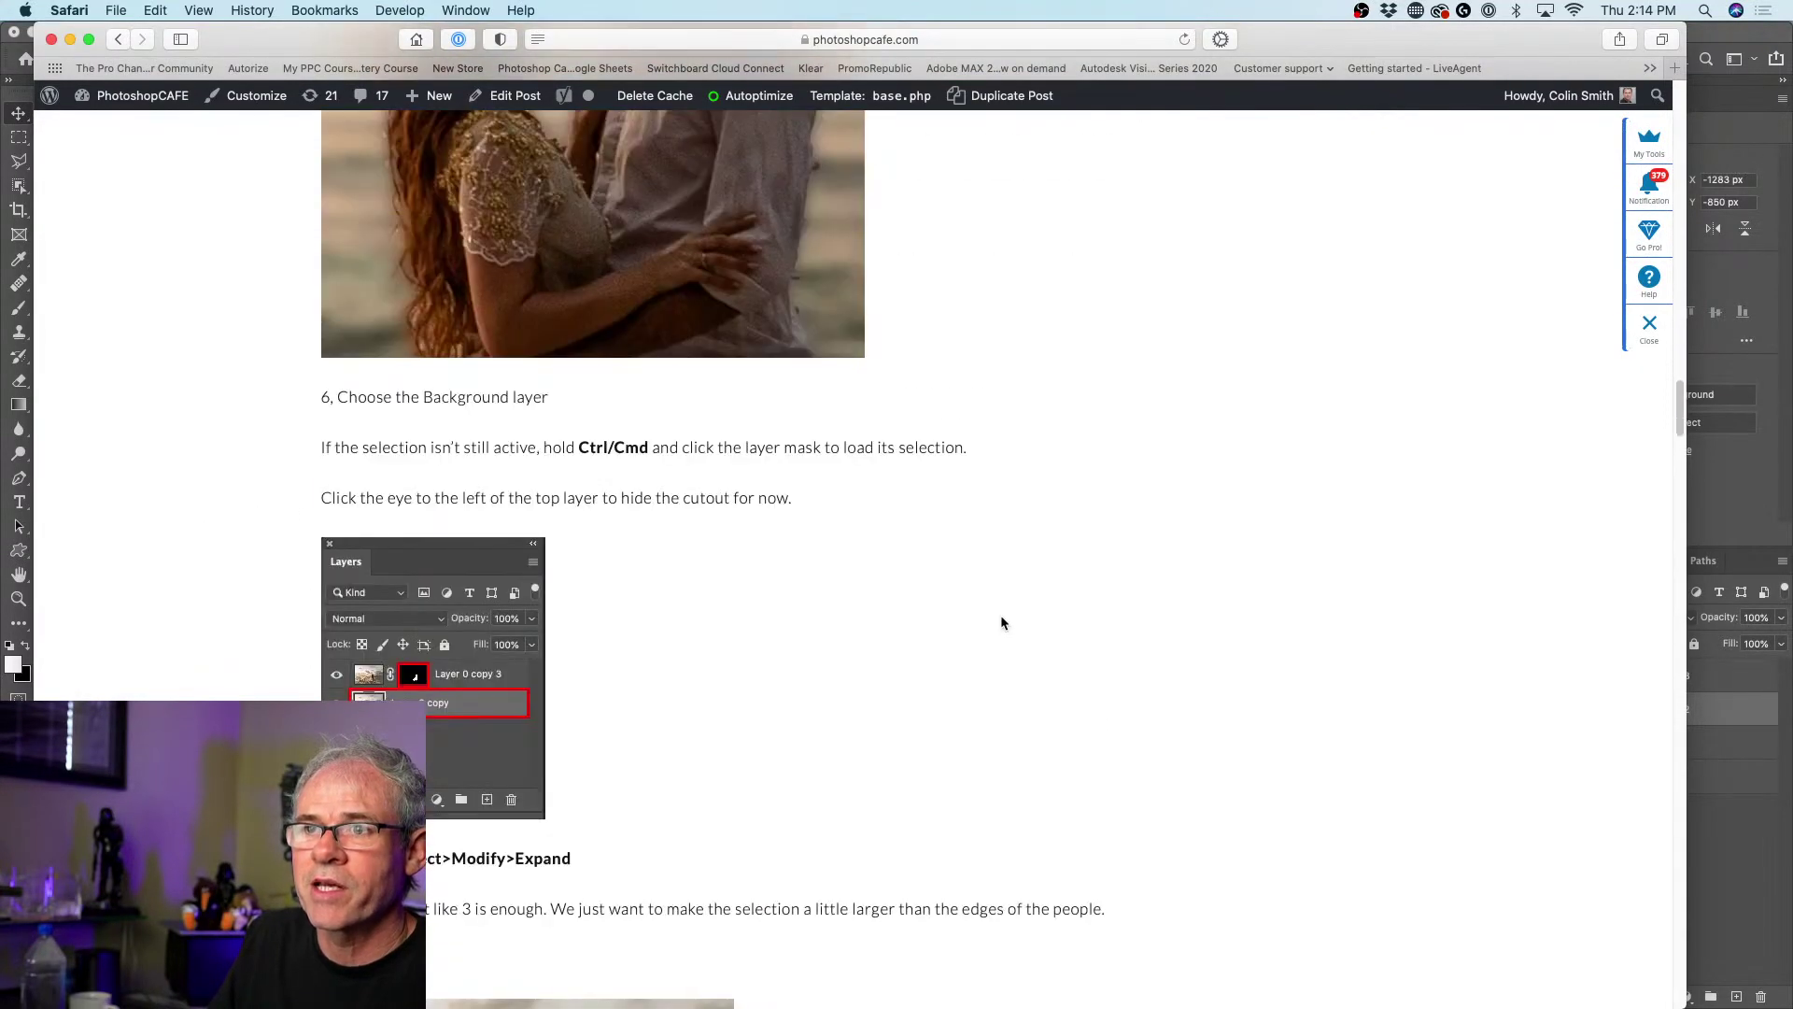
scroll(1000, 620, "up", 20)
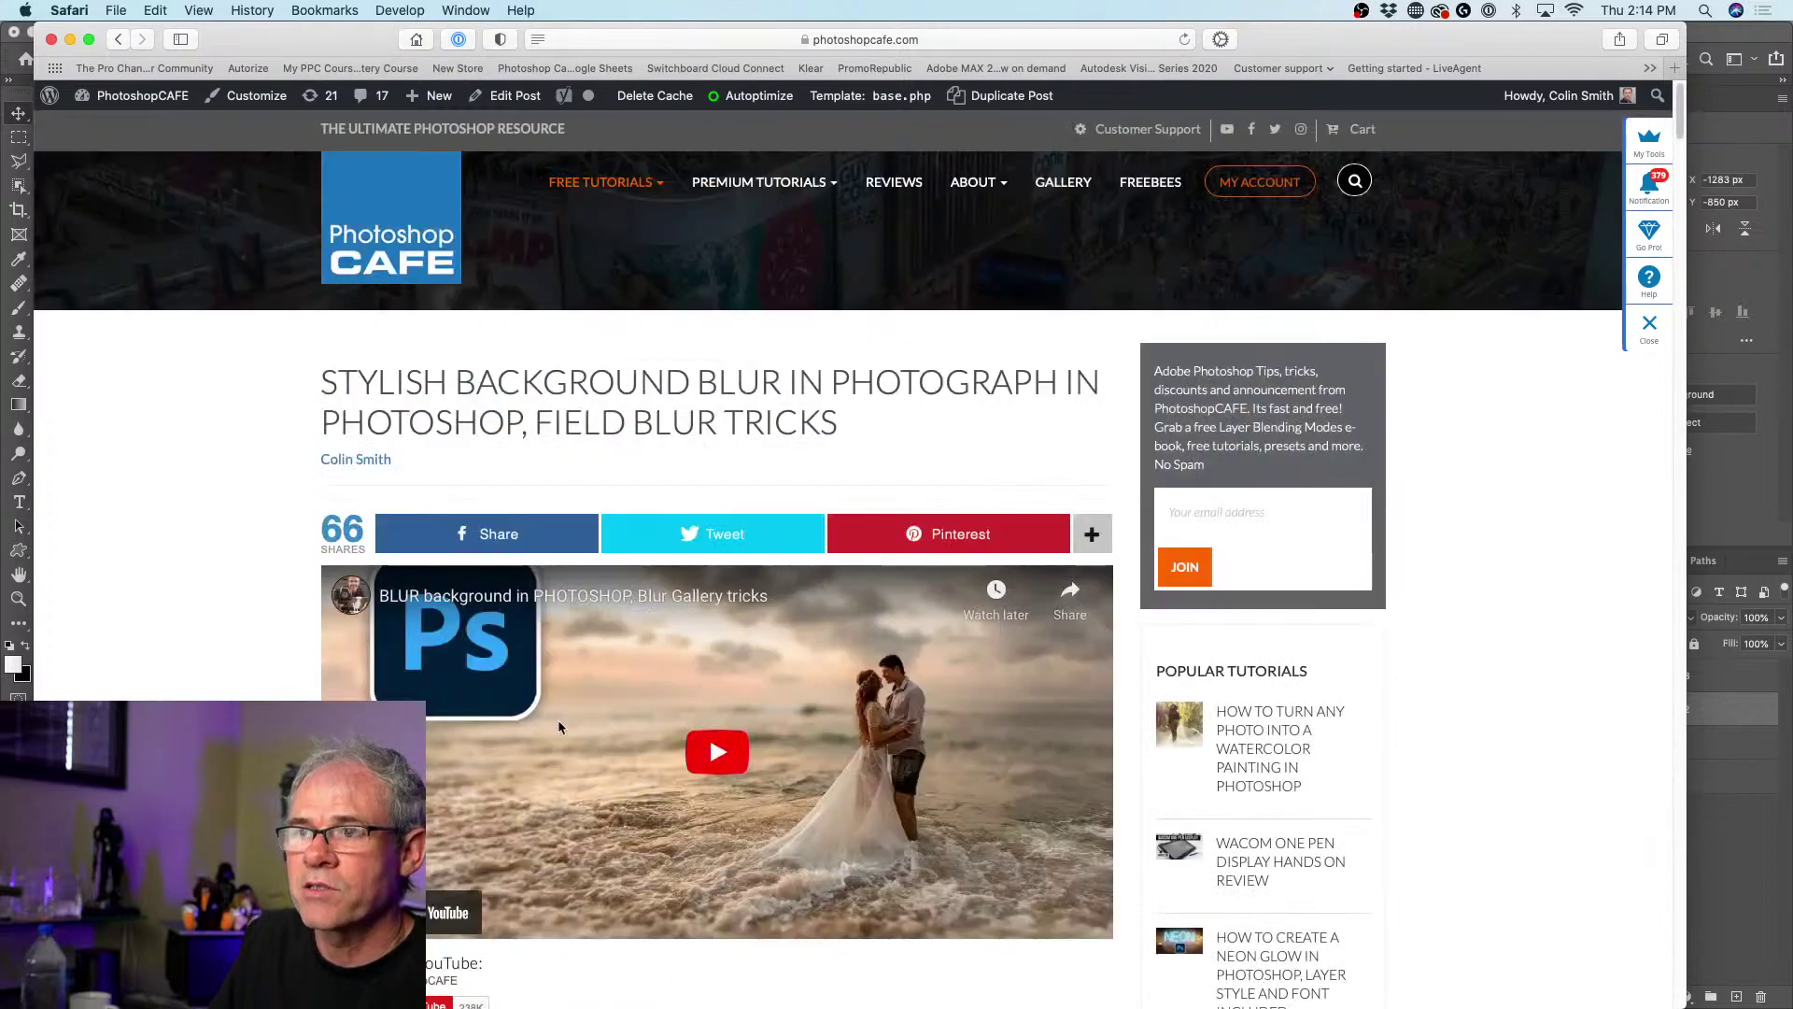
scroll(709, 734, "down", 20)
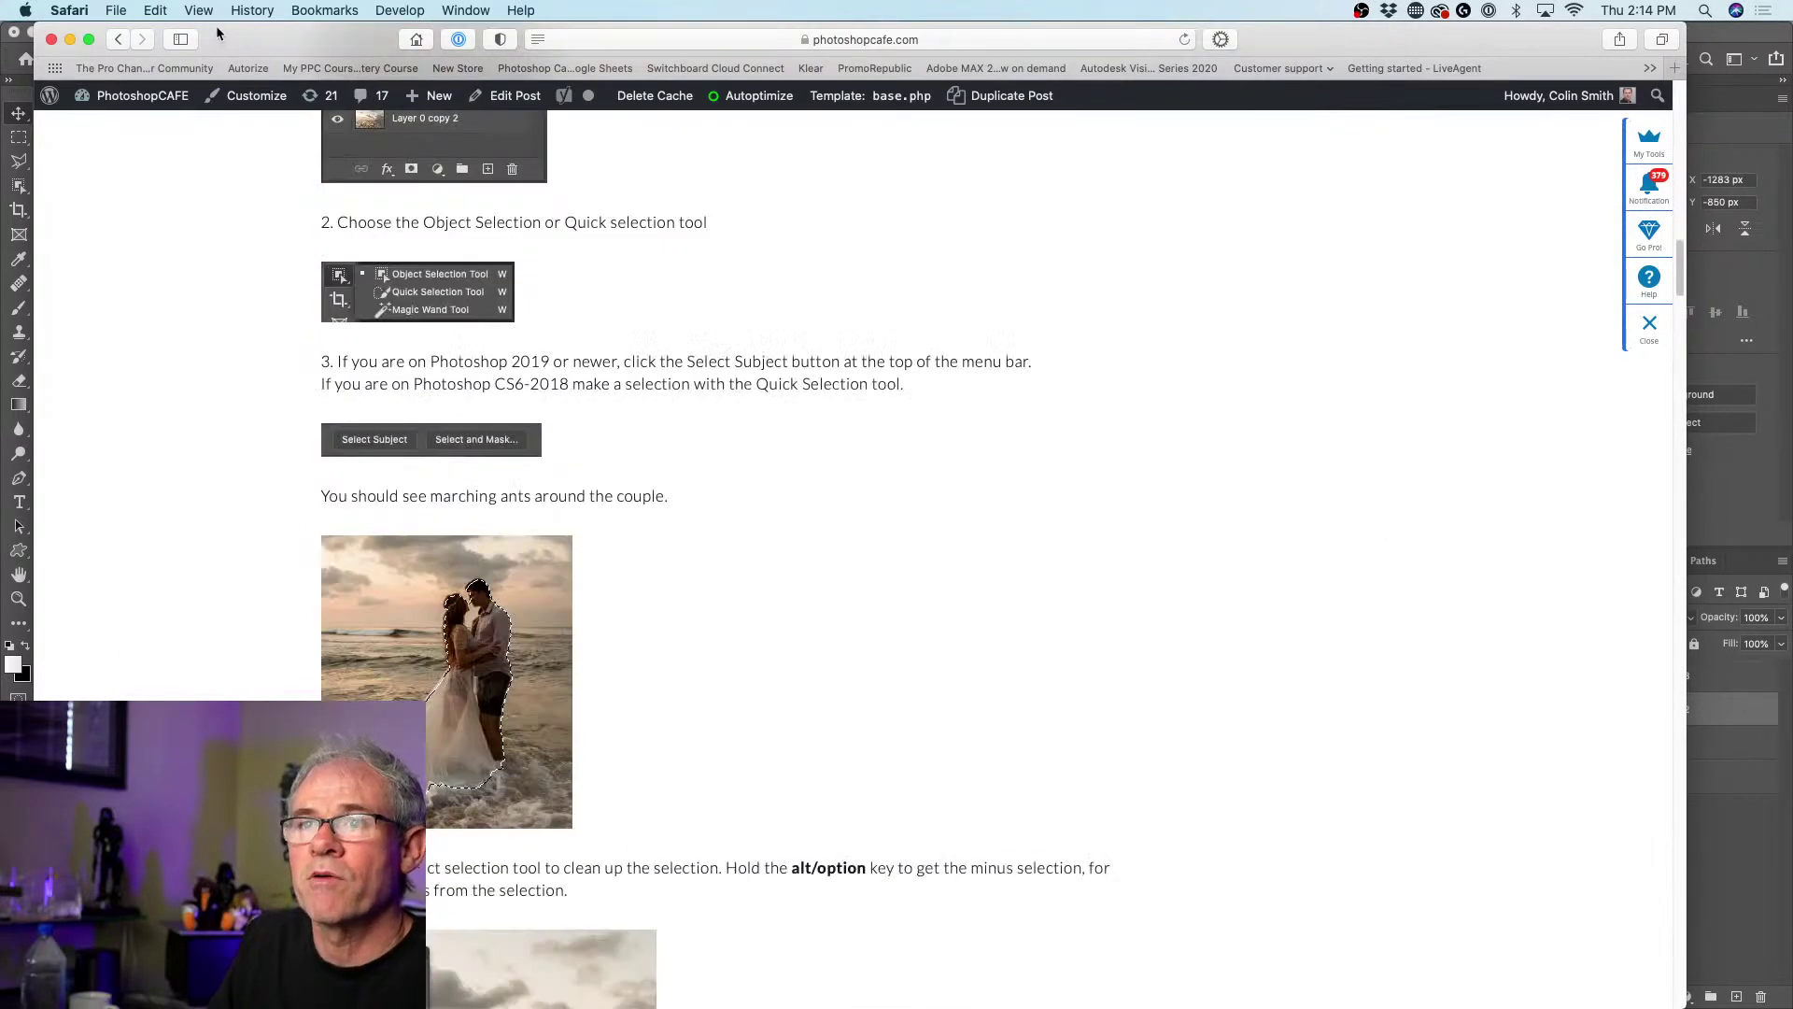
- Open the PhotoshopCAFE site's keyword search, and move the browser window off the screen
left_click_drag(216, 34, 217, 39)
scroll(1001, 467, "up", 20)
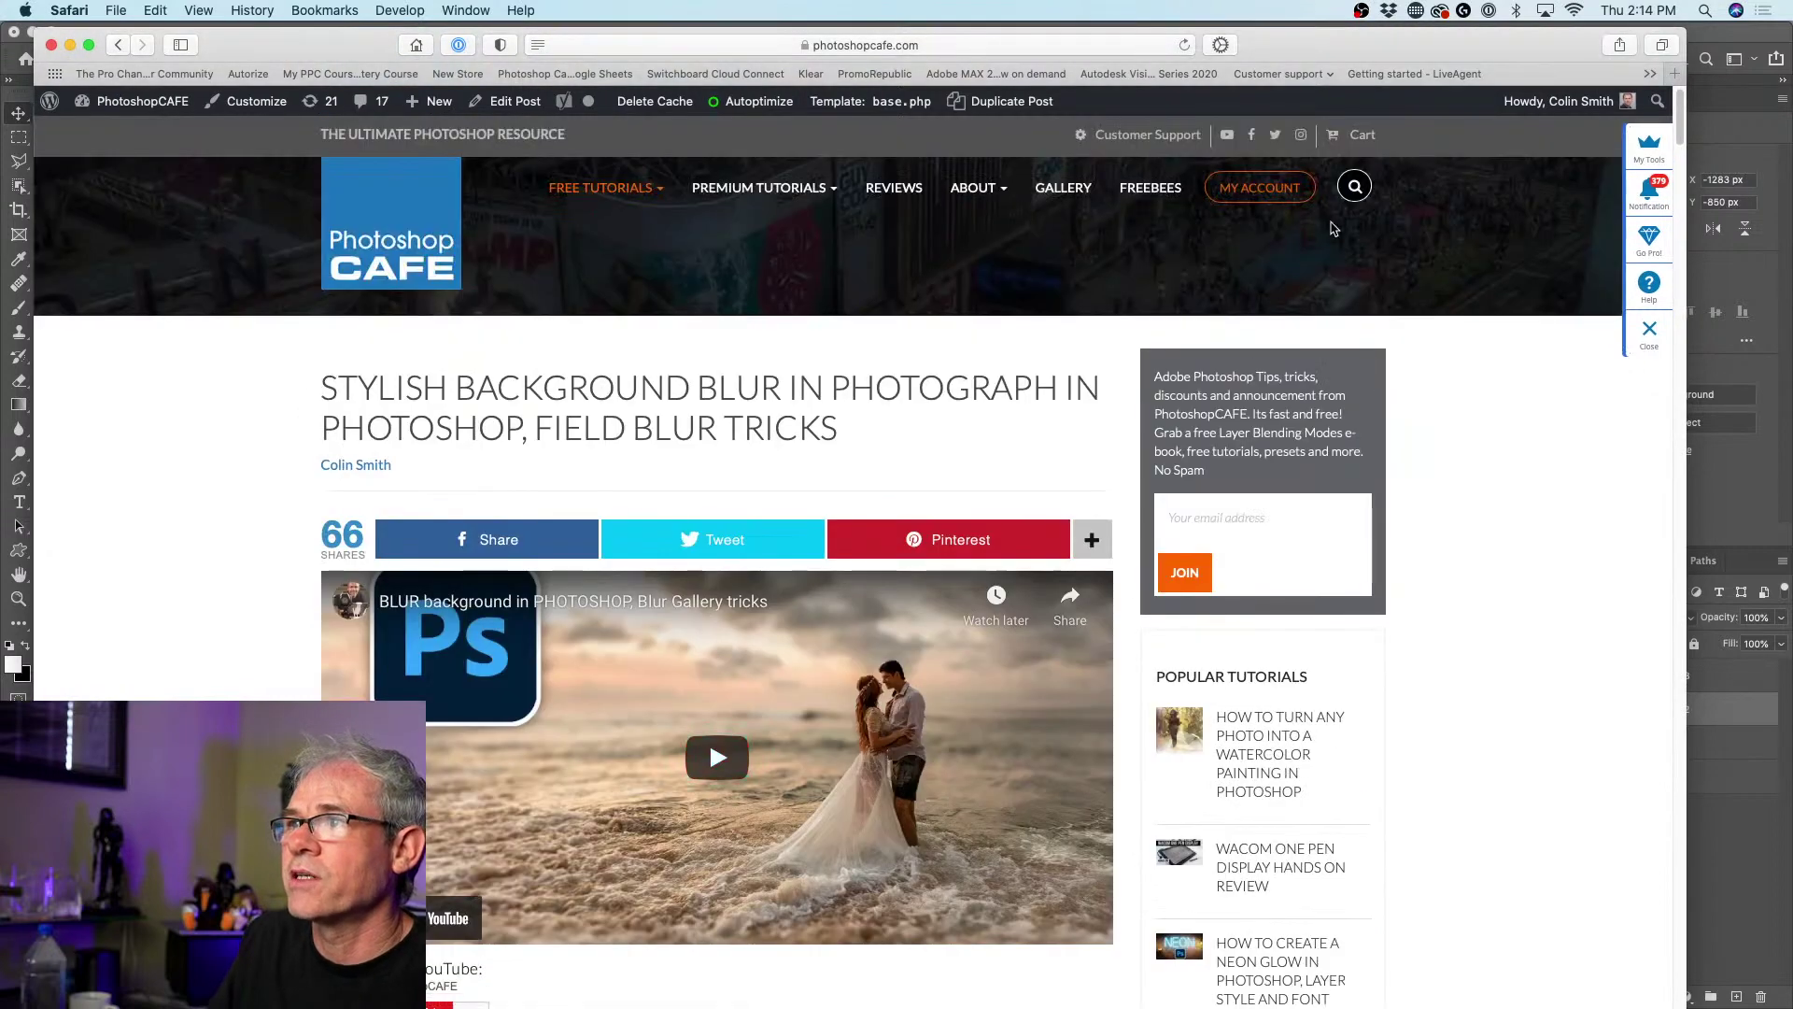
left_click(1356, 187)
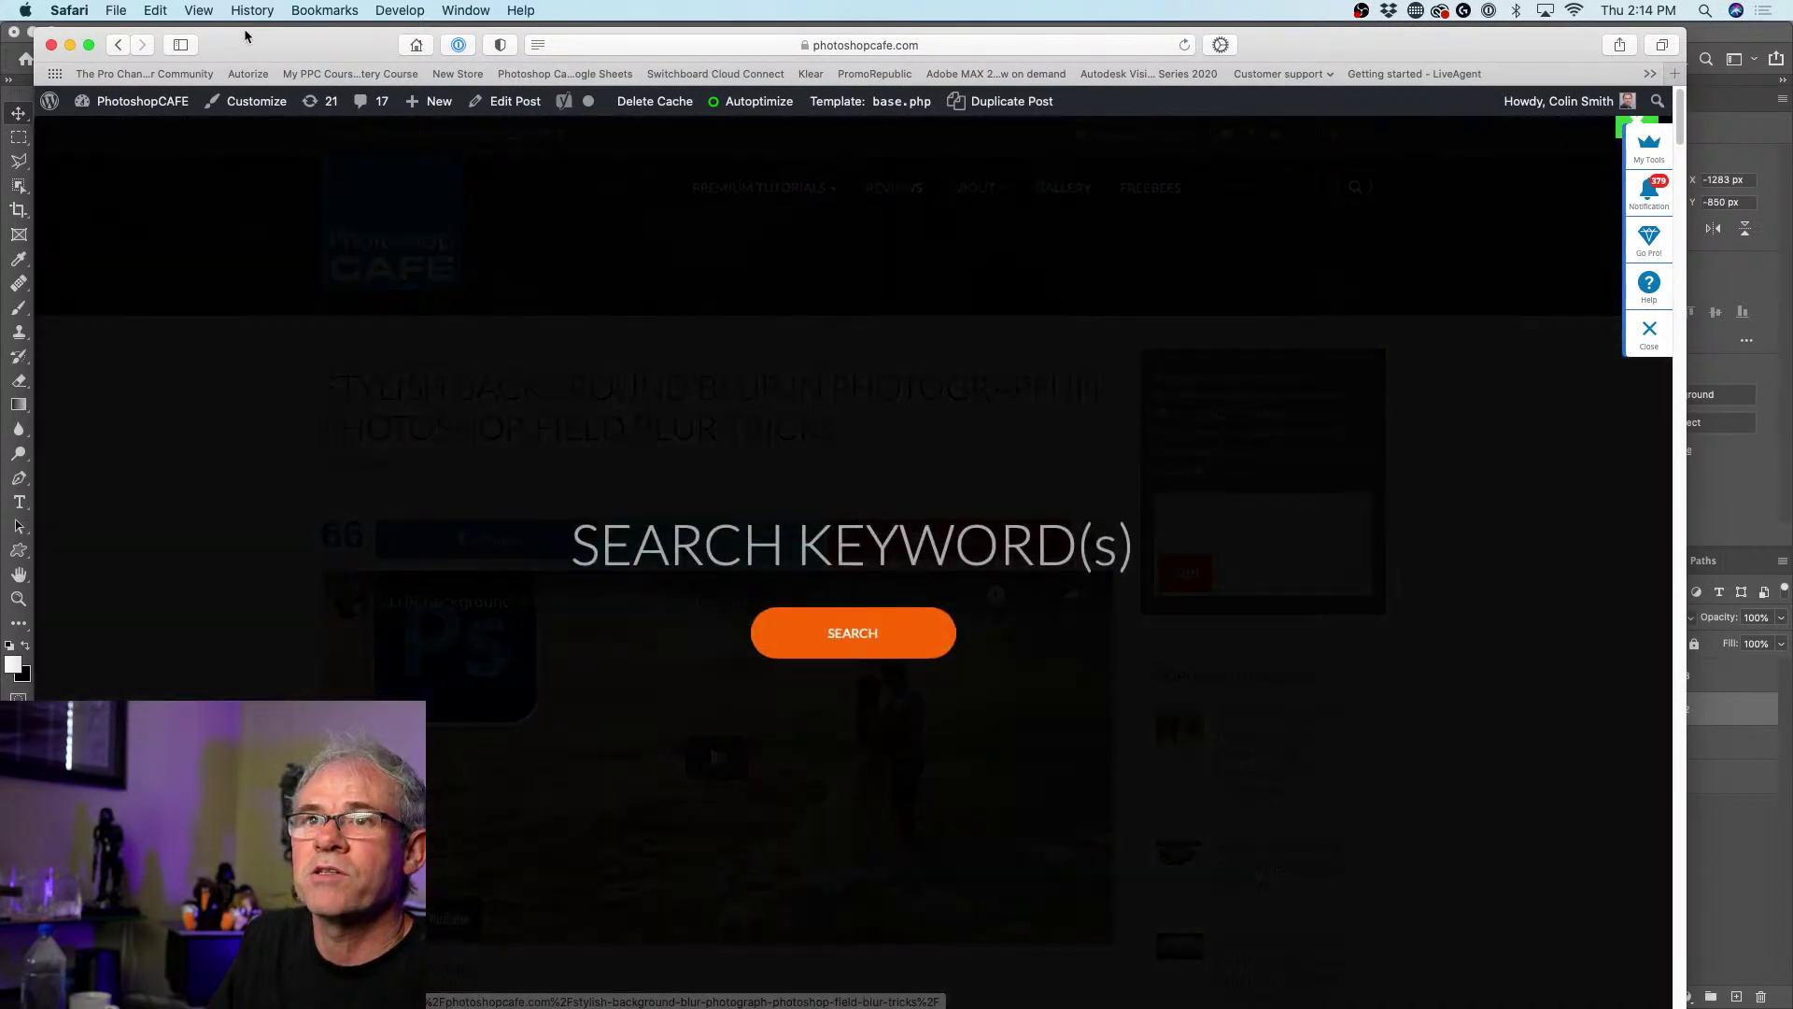
left_click_drag(245, 37, 1792, 392)
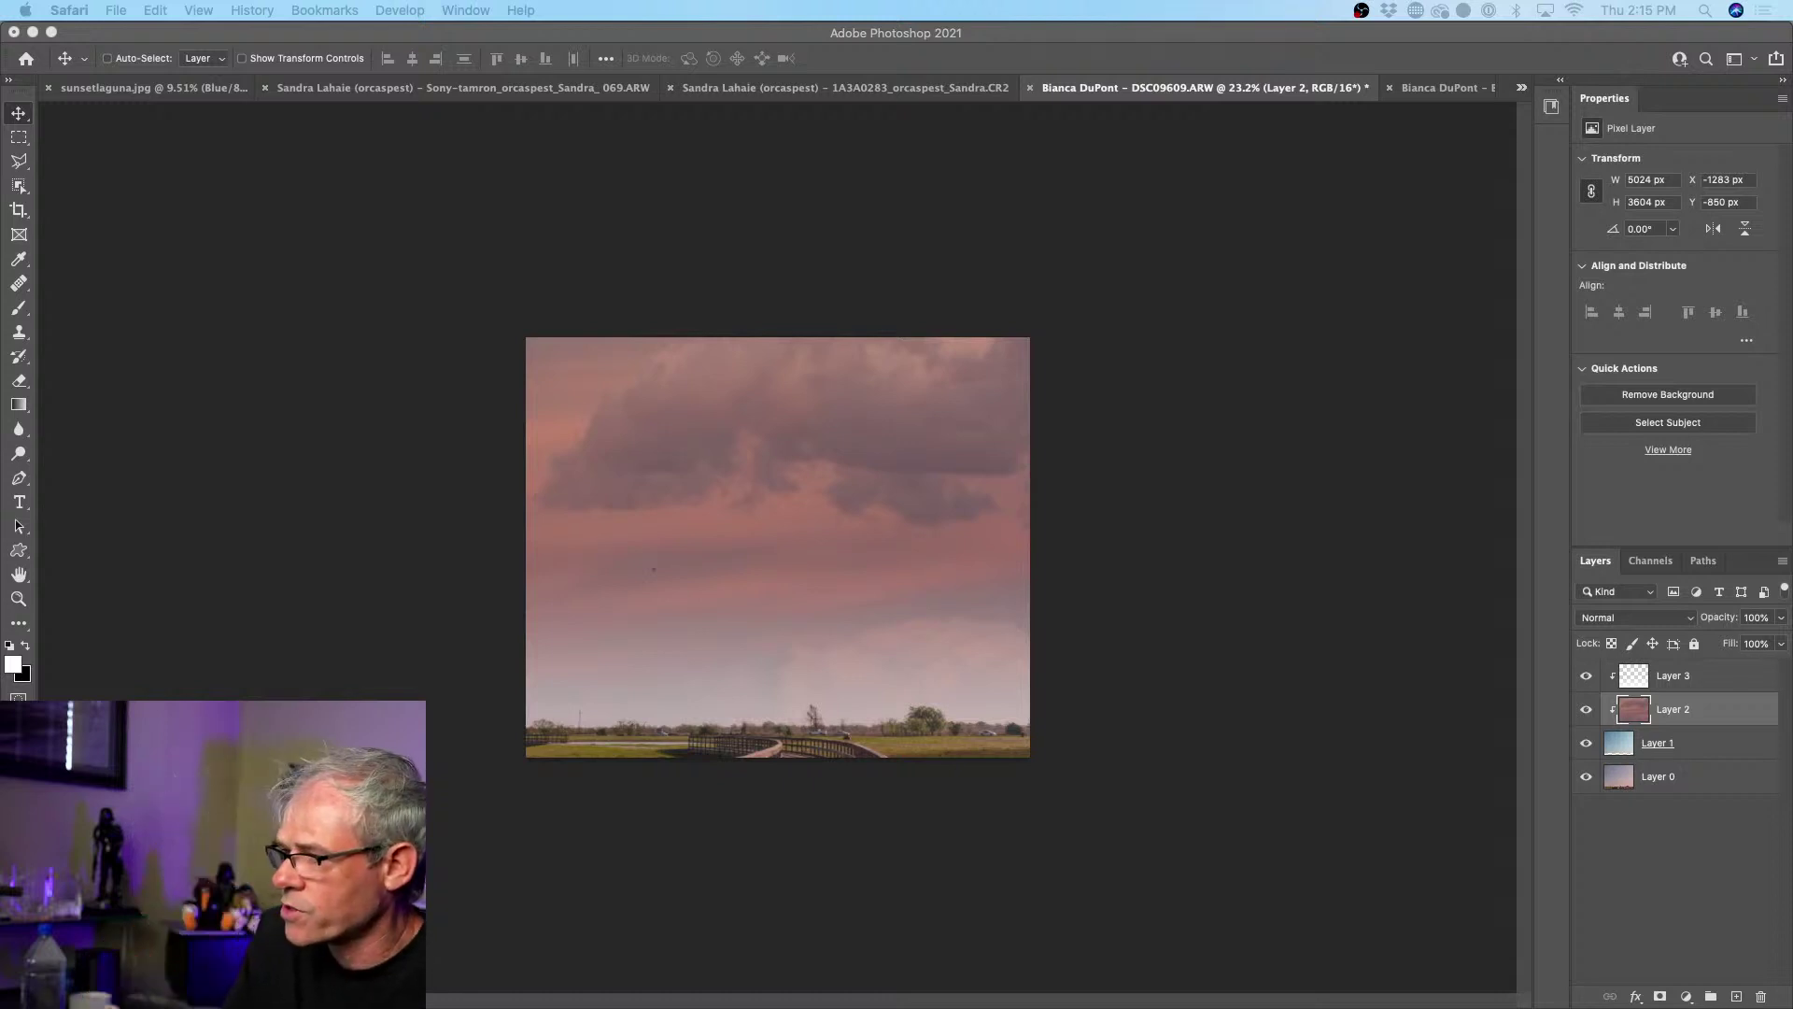
- Return to Photoshop, open the composite in Save for Web (Legacy), and reposition the dialog so all its settings fit on screen
left_click(842, 578)
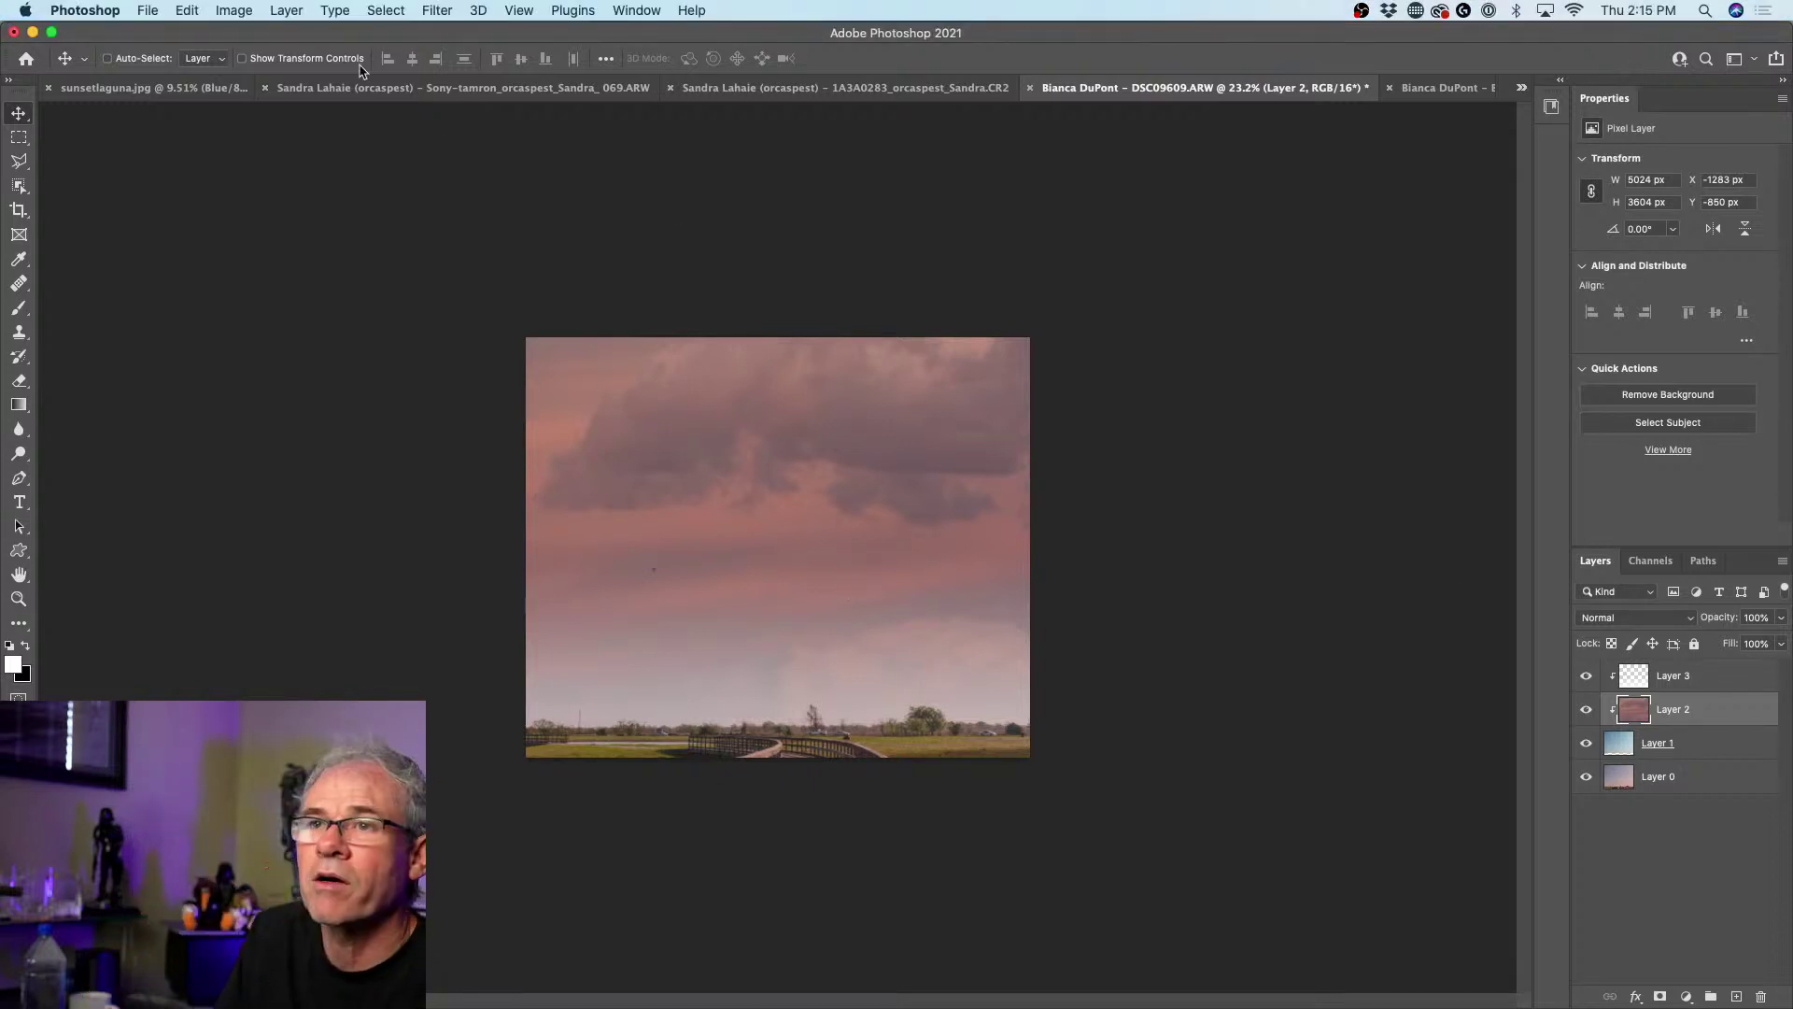
left_click(149, 9)
mouse_move(182, 276)
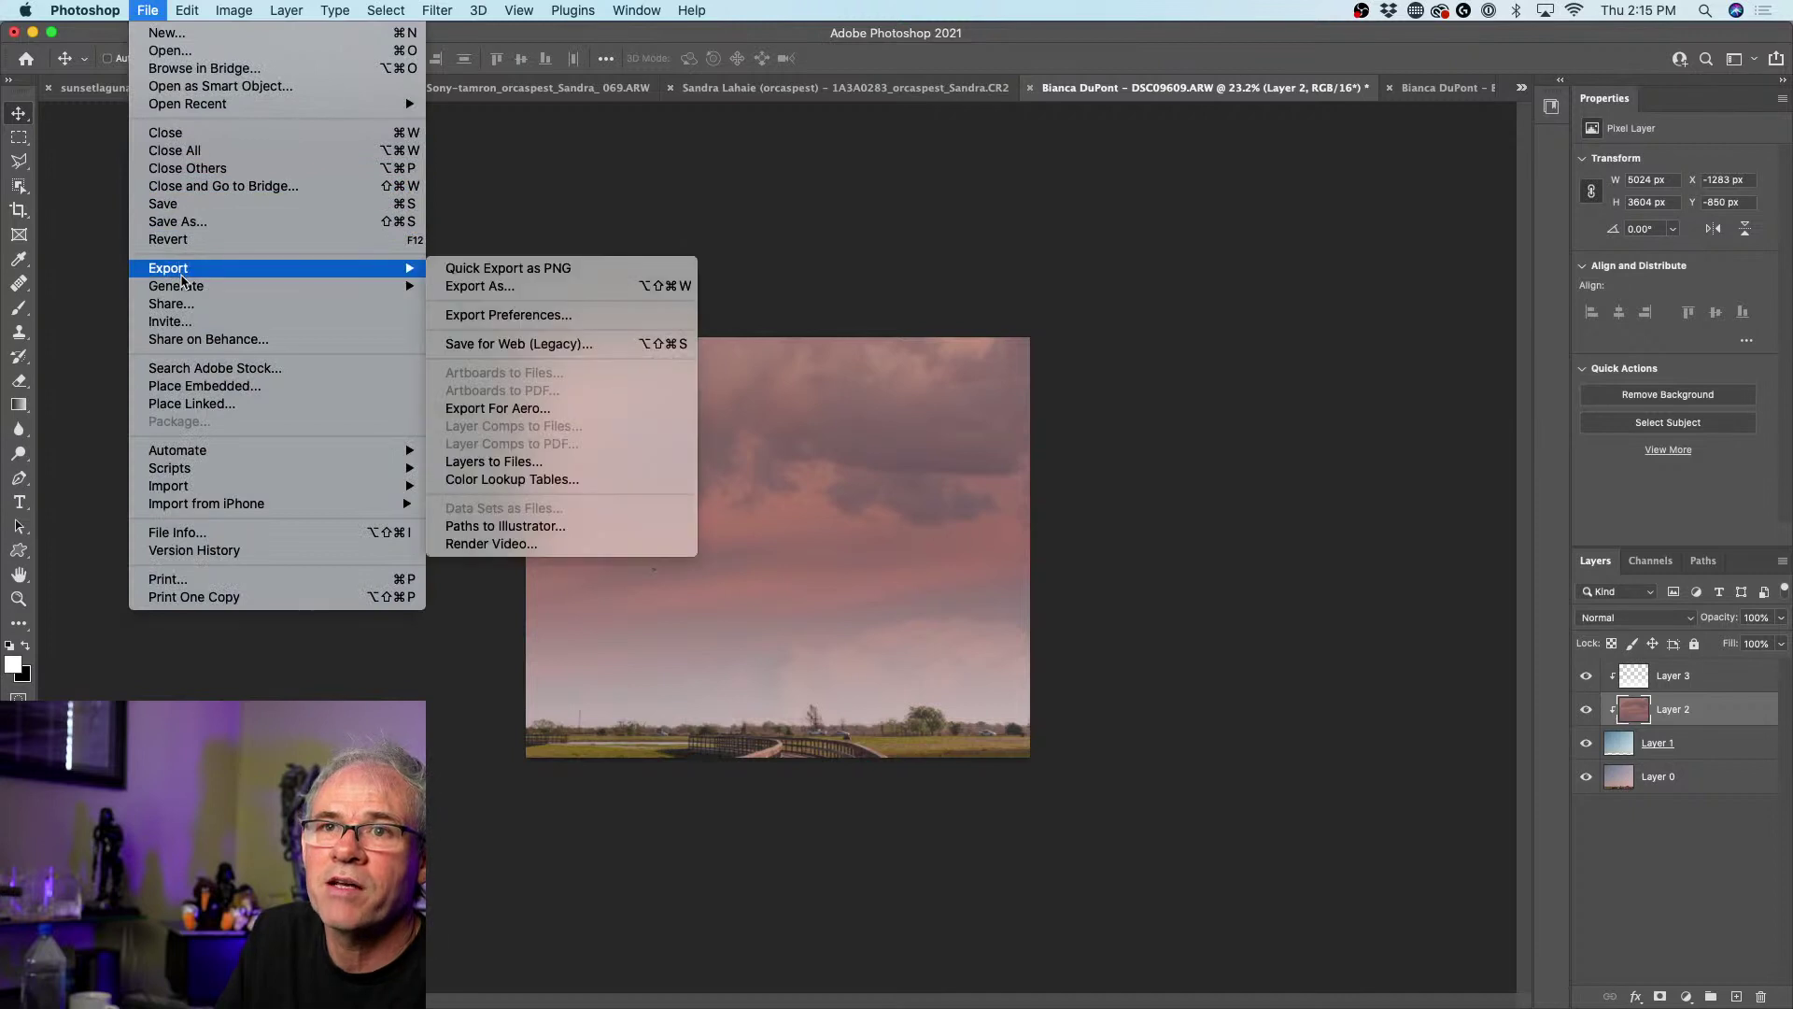
mouse_move(370, 269)
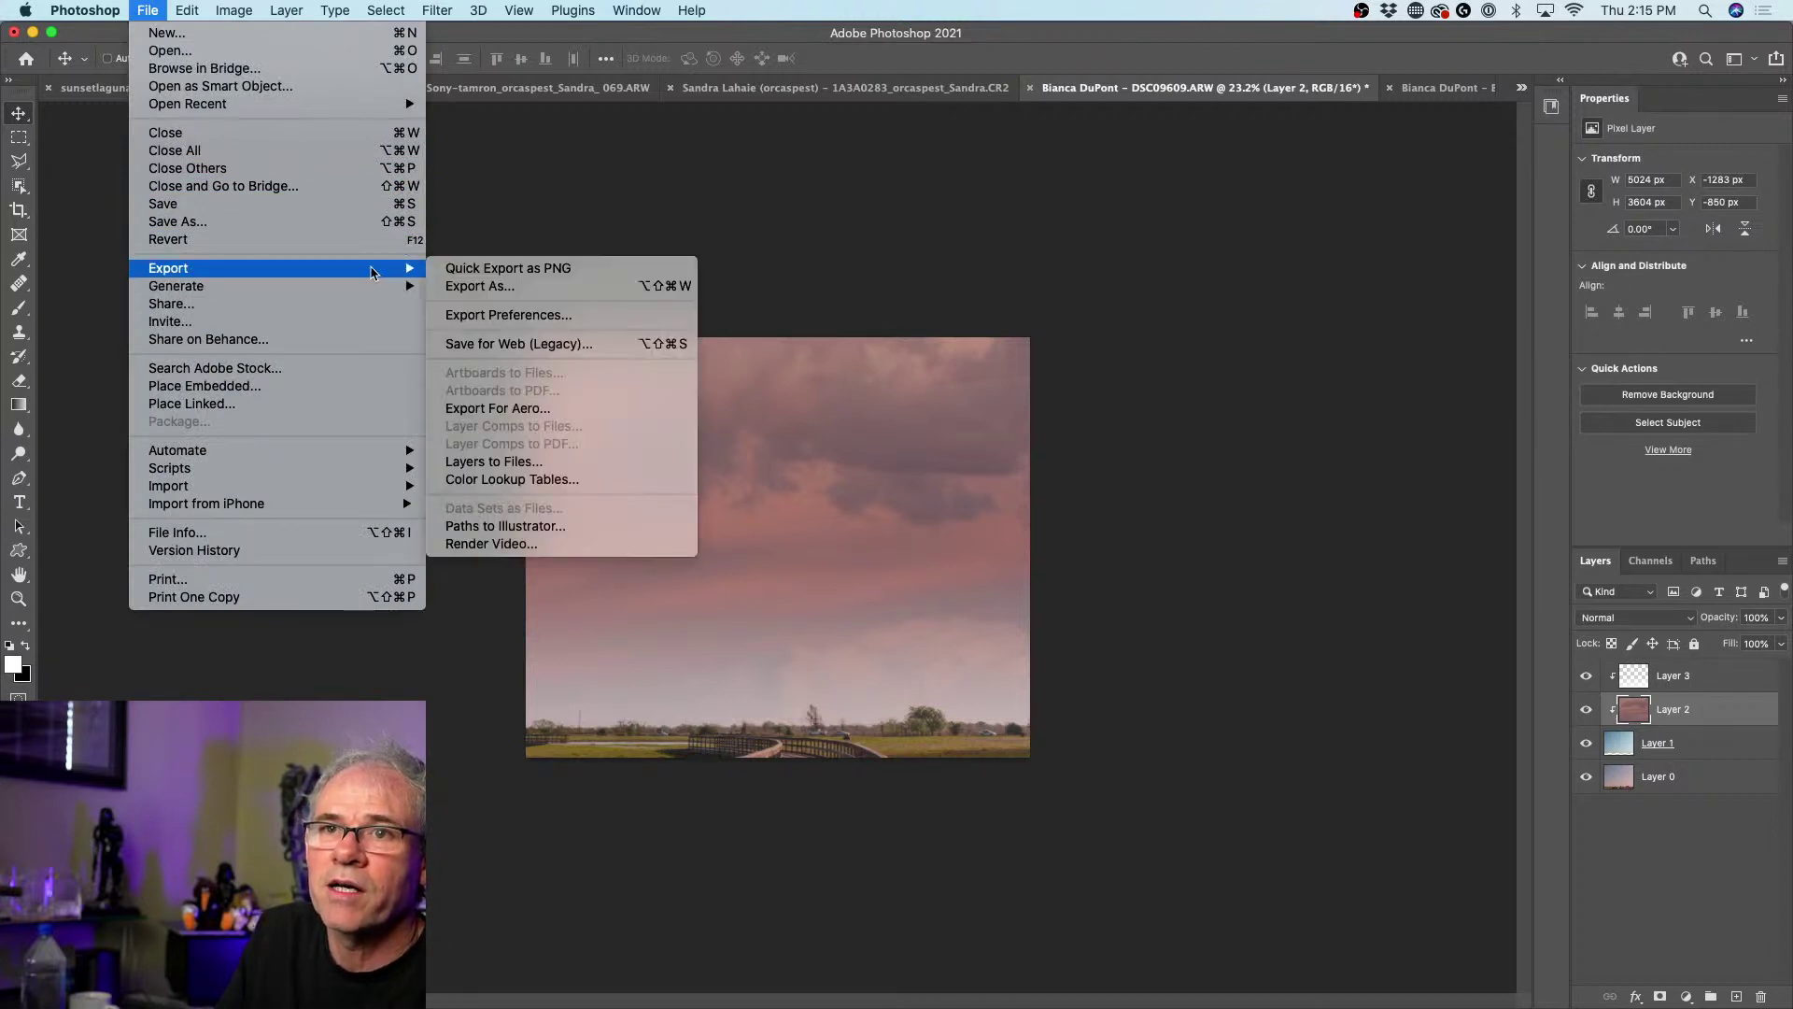
left_click(633, 344)
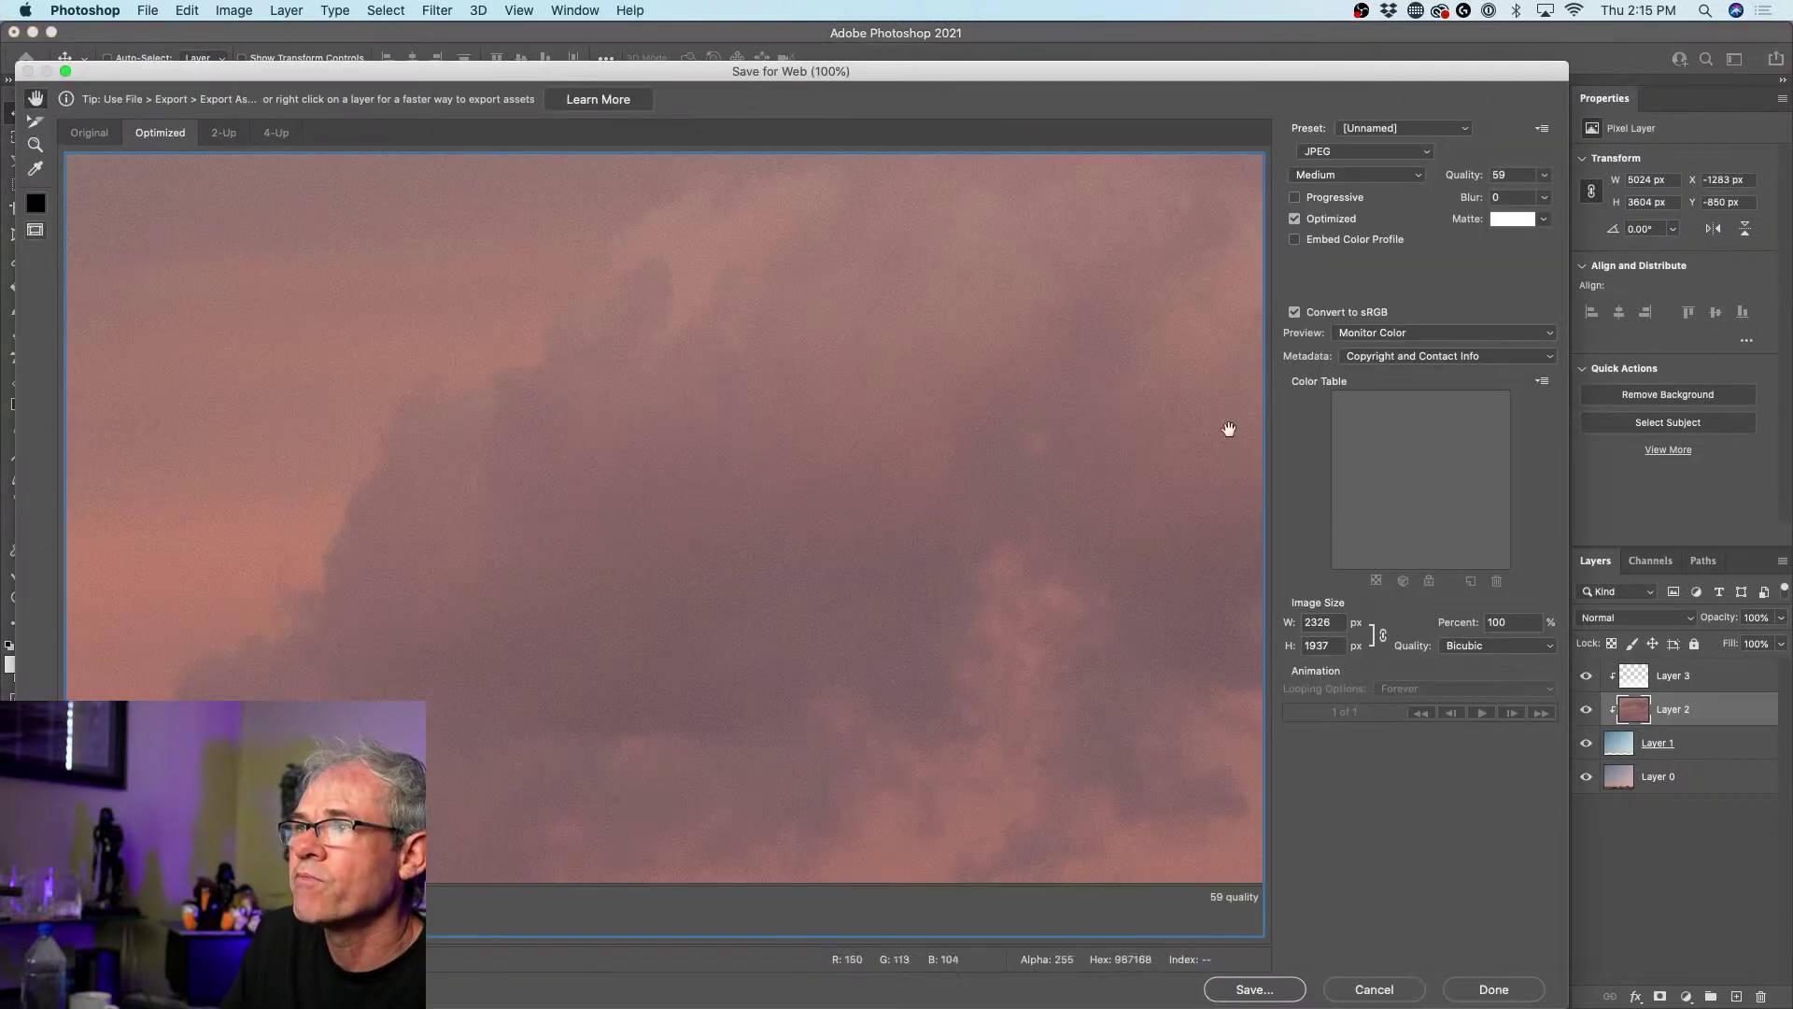
left_click_drag(1235, 62, 1326, 24)
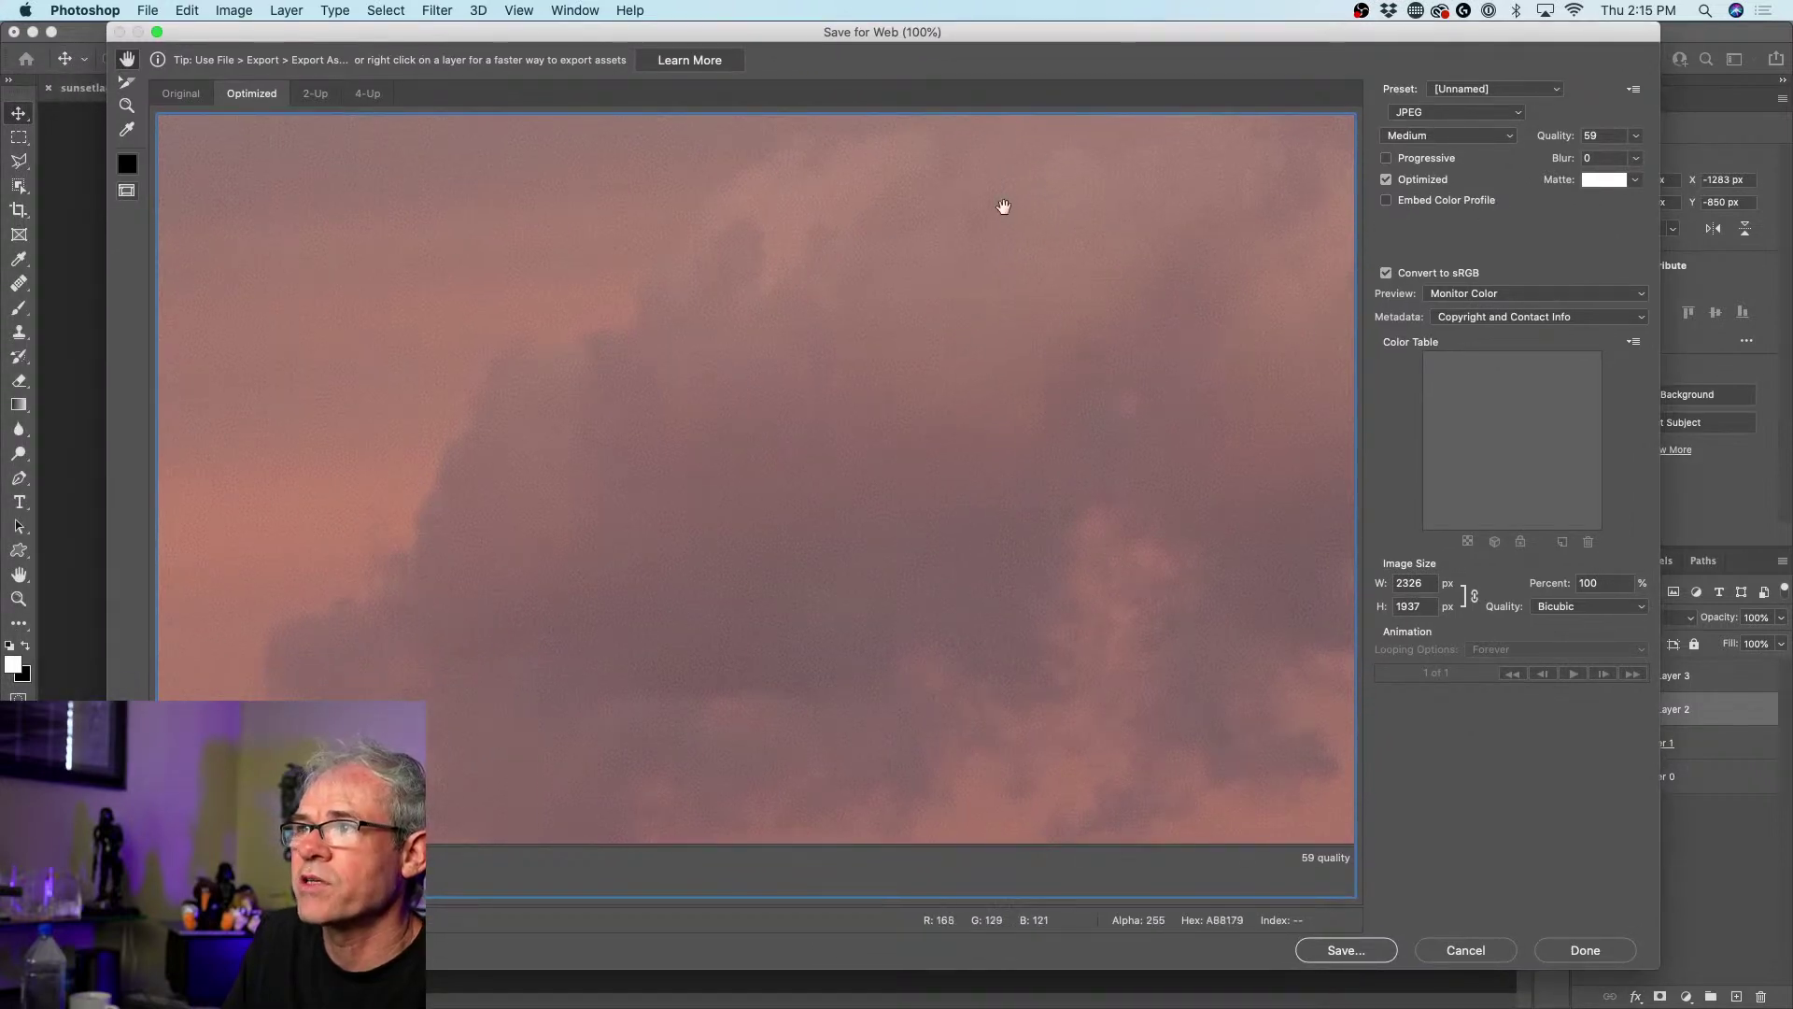
- Try the Optimized and Progressive JPEG options, keep only Optimized on, and enable Embed Color Profile
left_click(1389, 180)
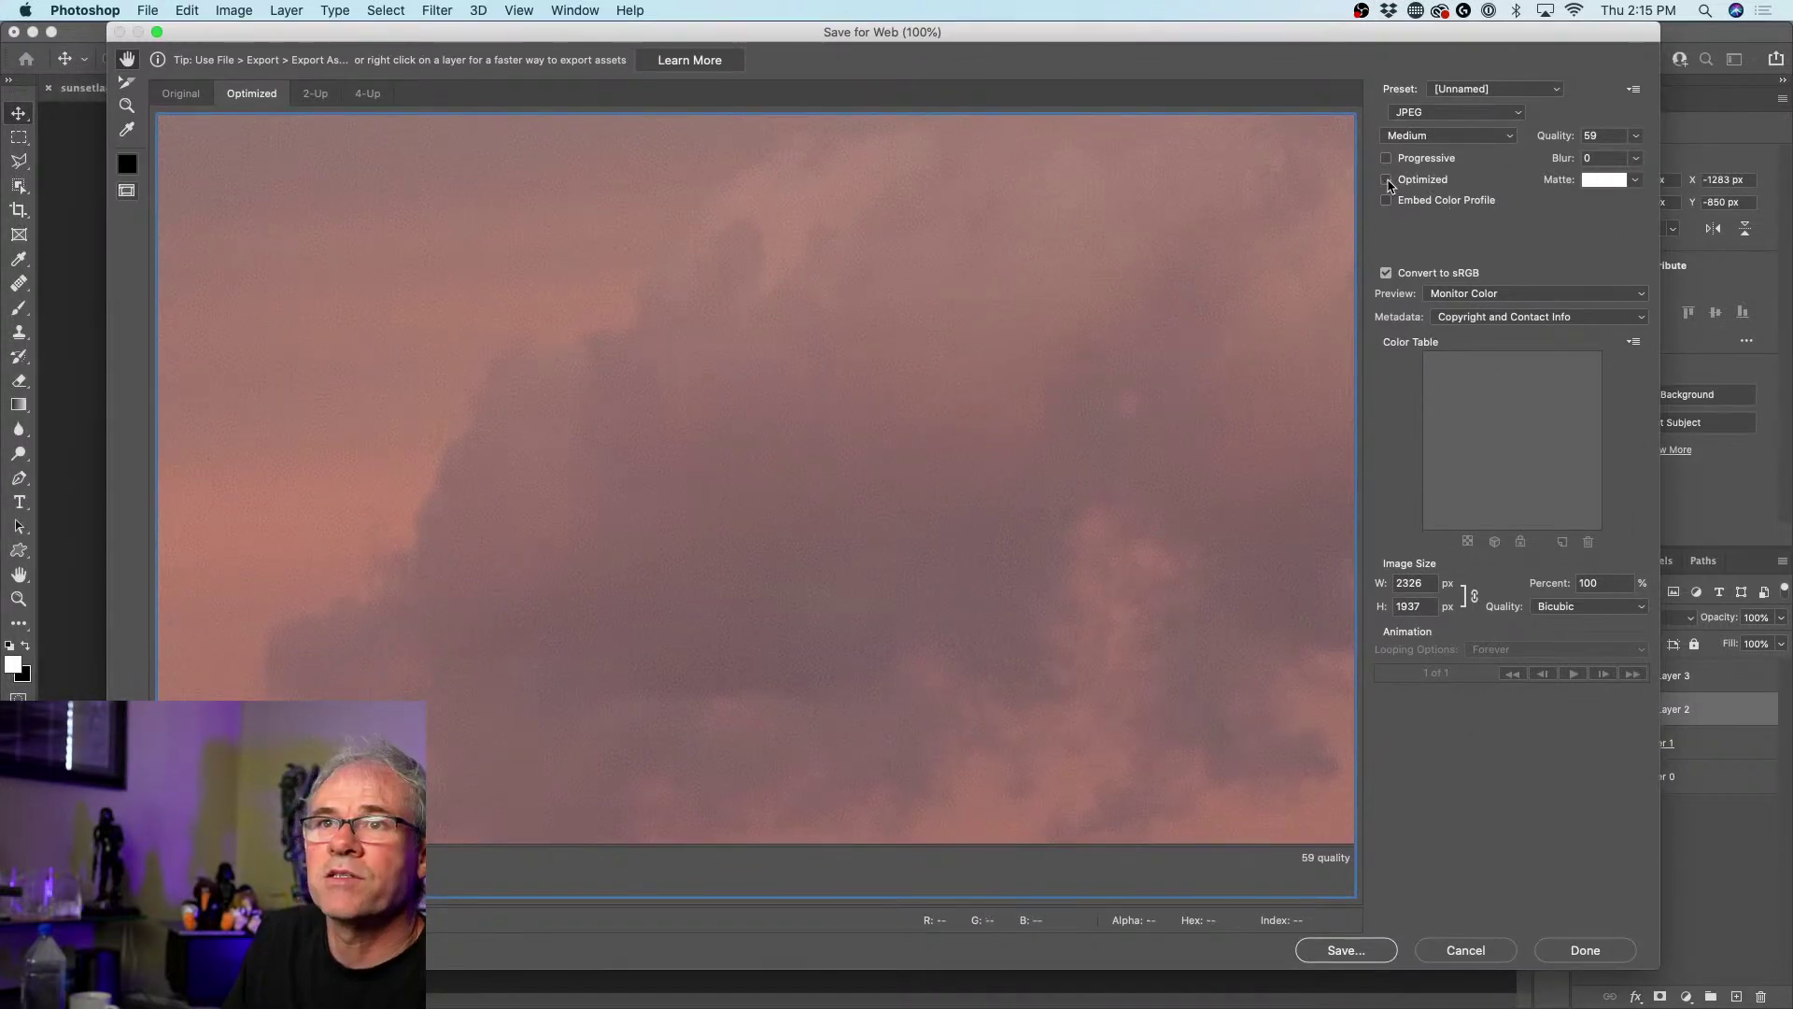
left_click(1388, 181)
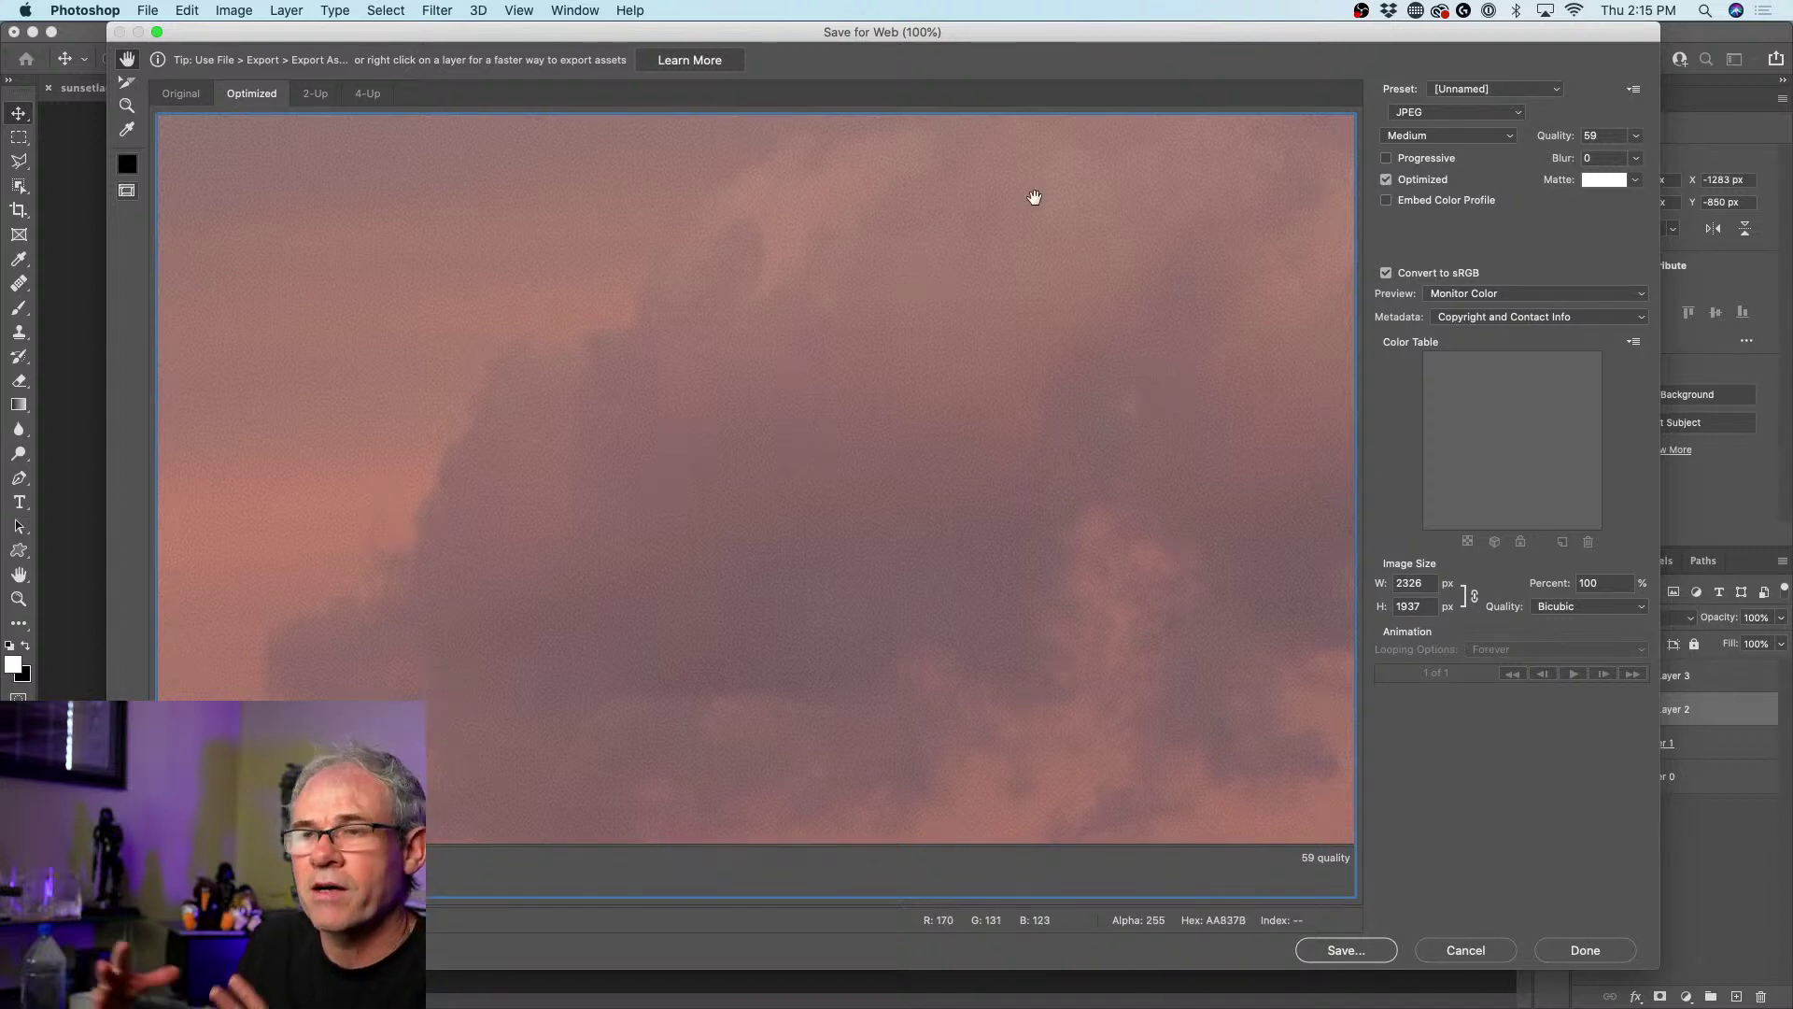
left_click(1414, 159)
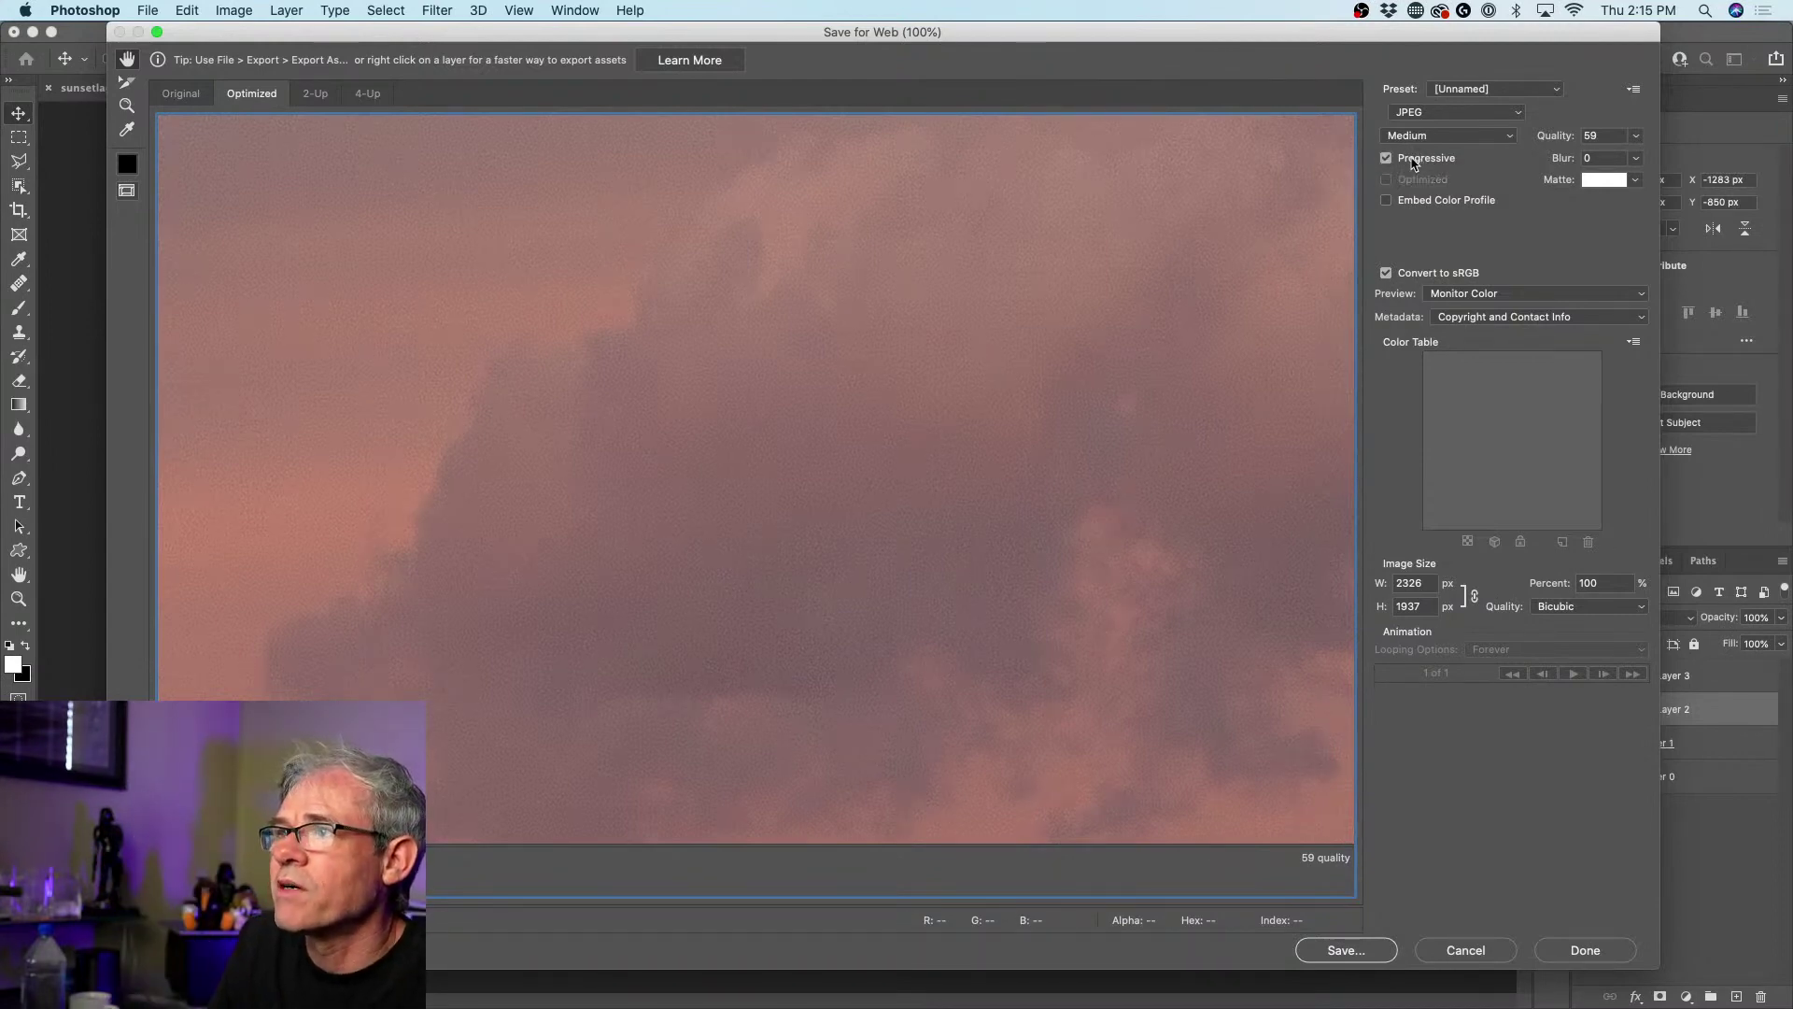
left_click(1387, 199)
left_click(1388, 158)
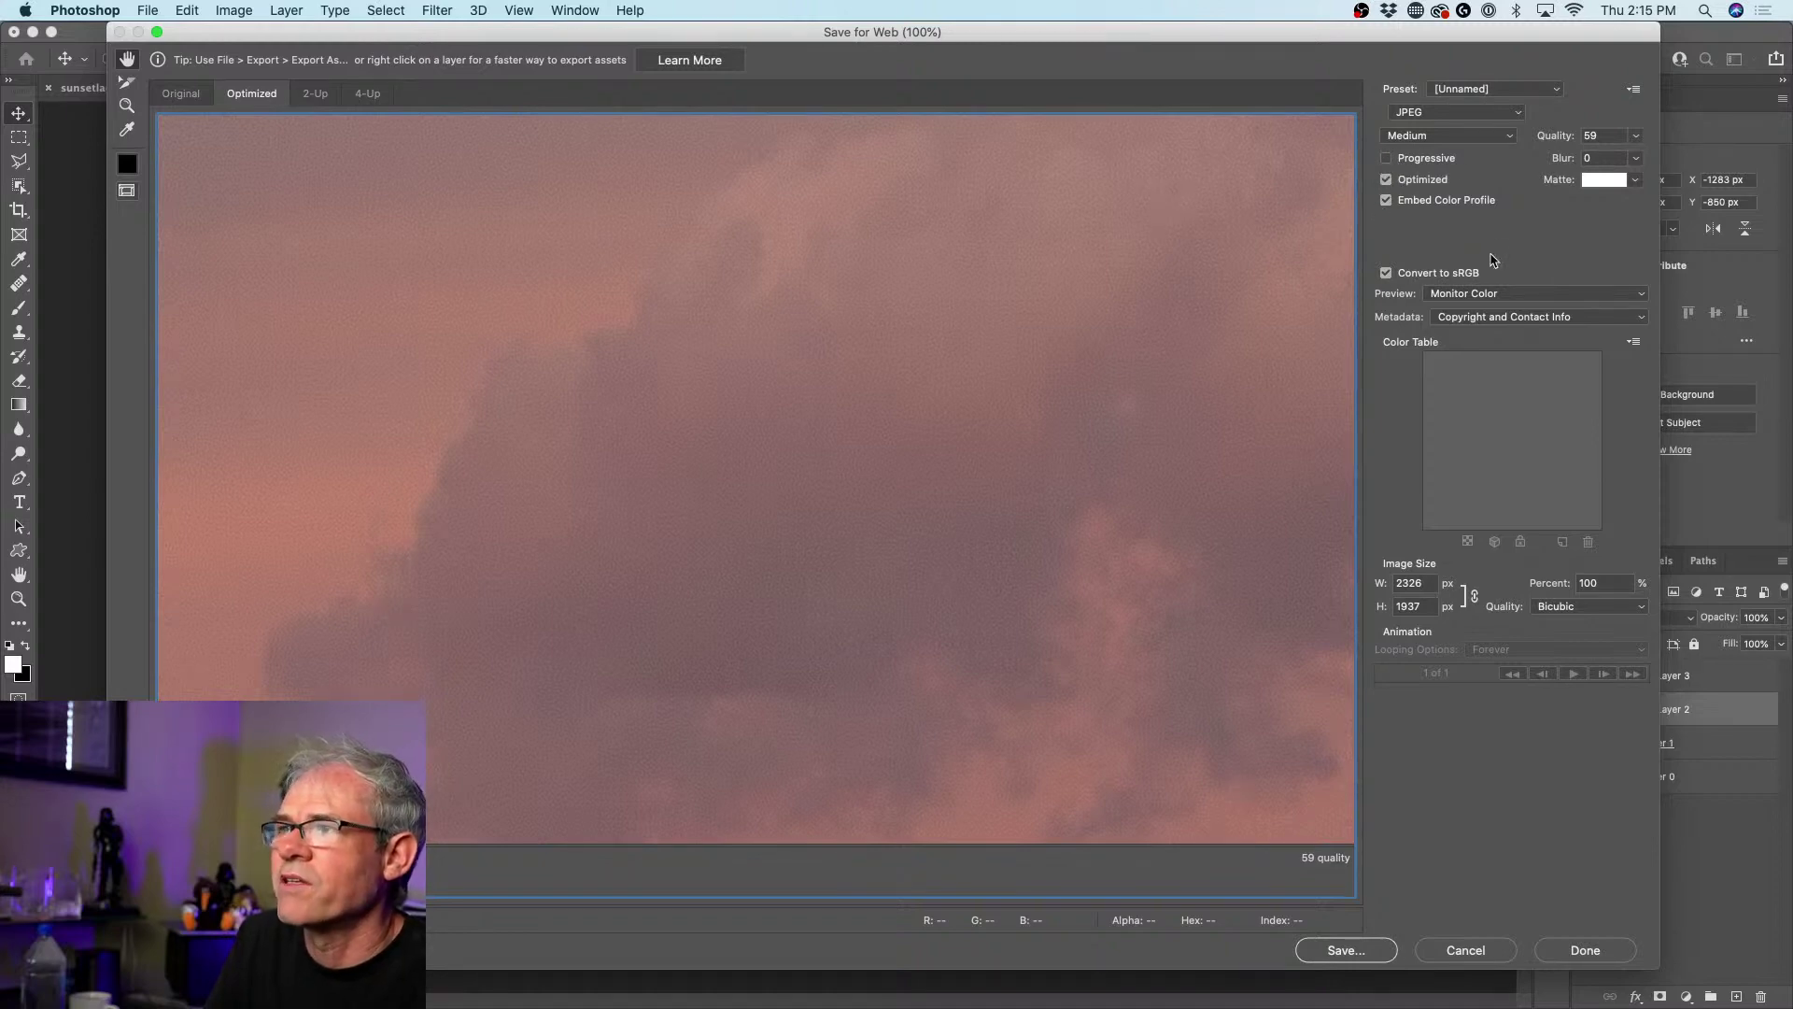
- Test the JPEG quality at 100 and 0, and set it to 78
left_click(1631, 140)
left_click_drag(1601, 162, 1651, 160)
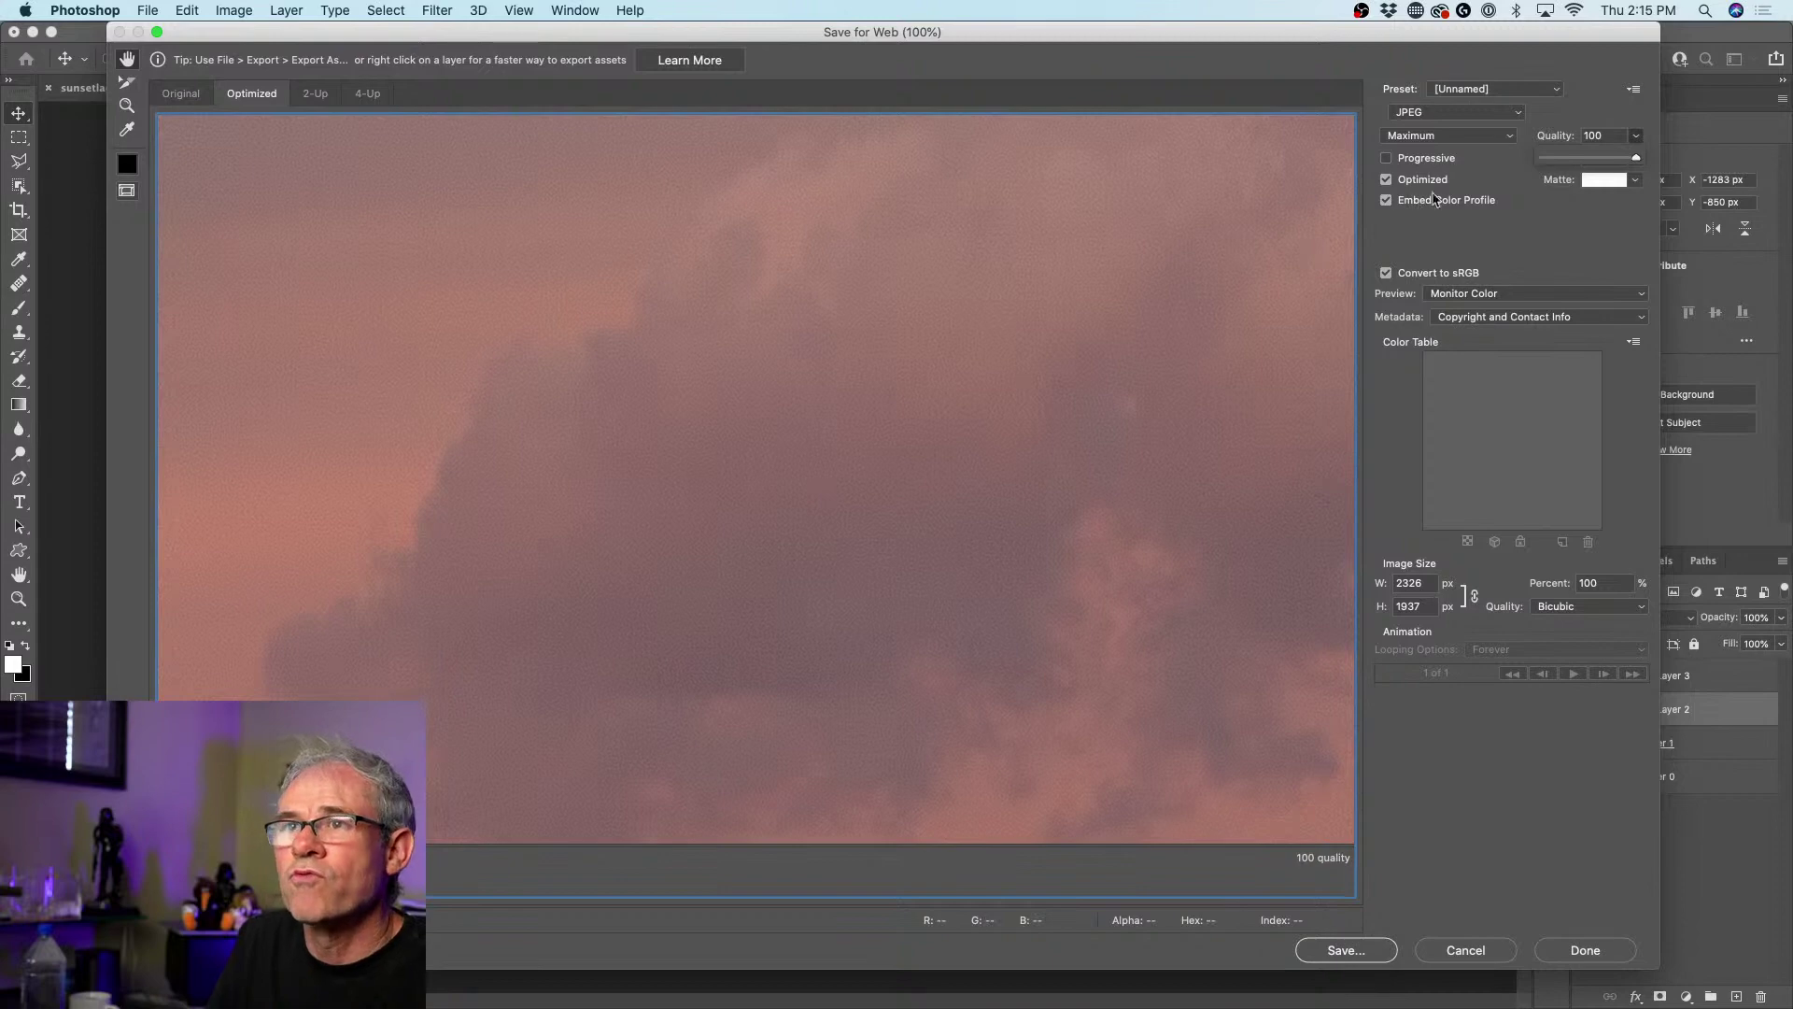
left_click_drag(1637, 161, 1504, 171)
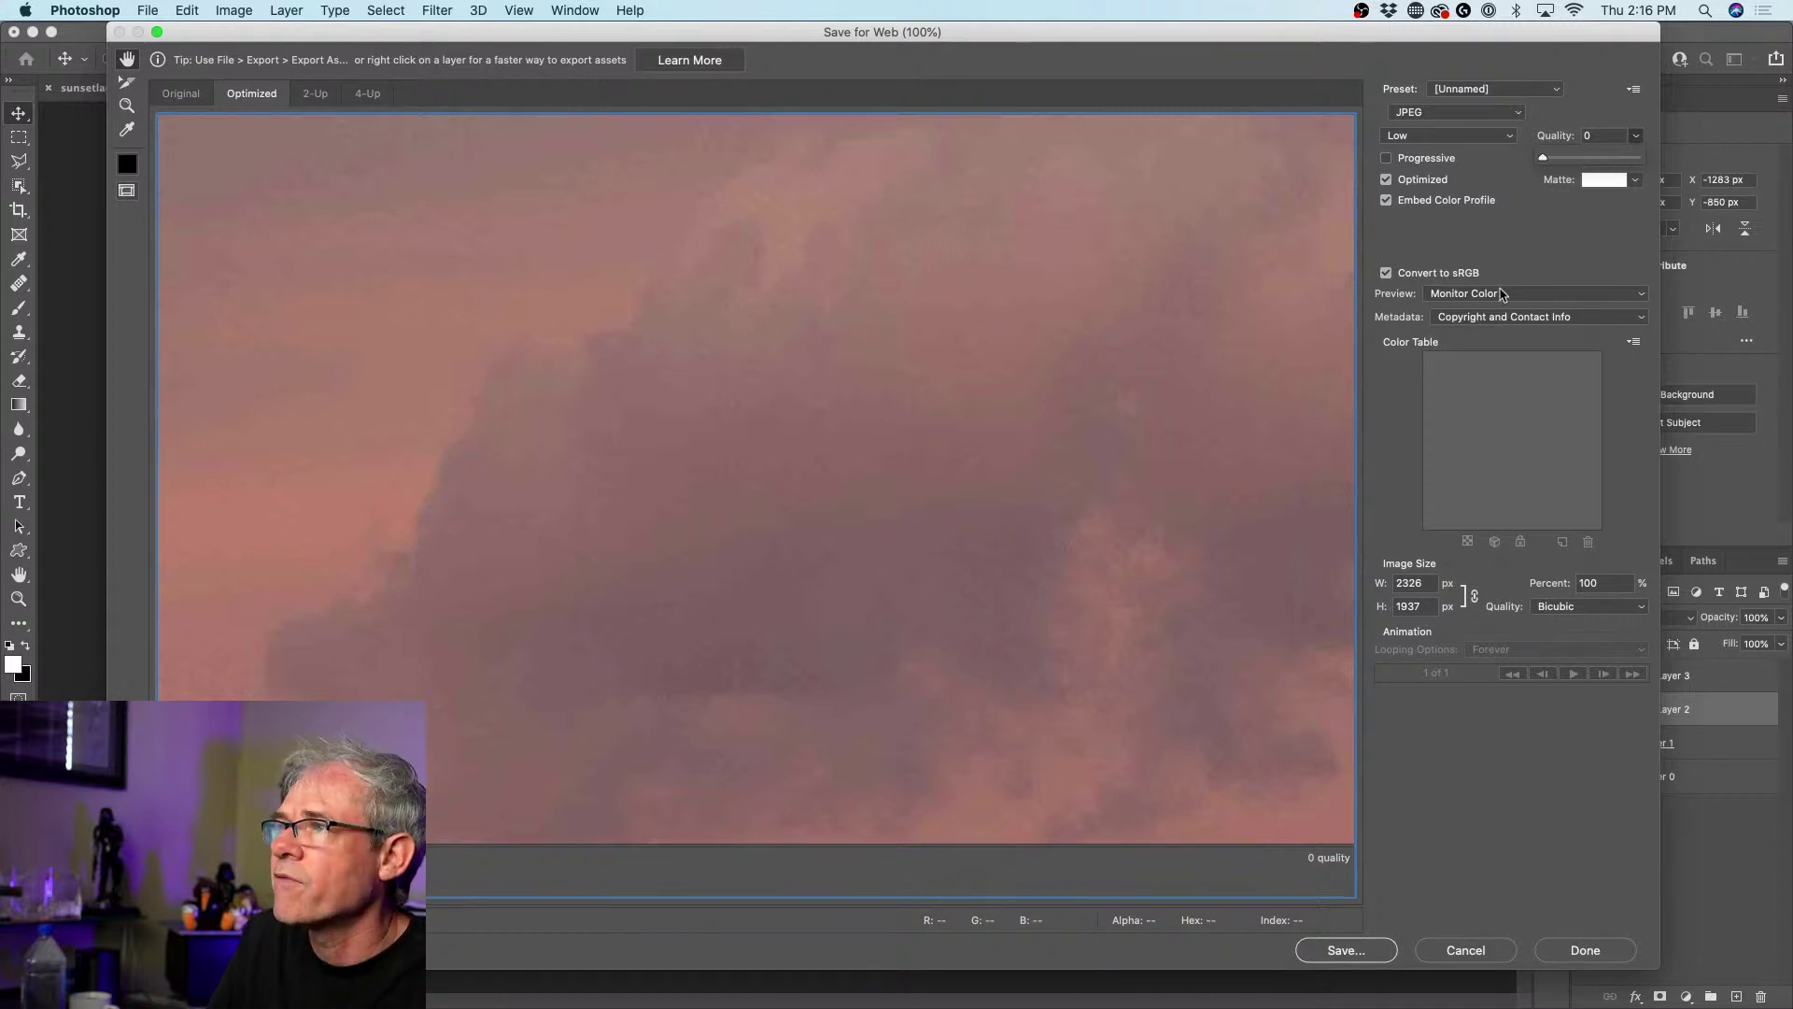
left_click_drag(1543, 162, 1676, 166)
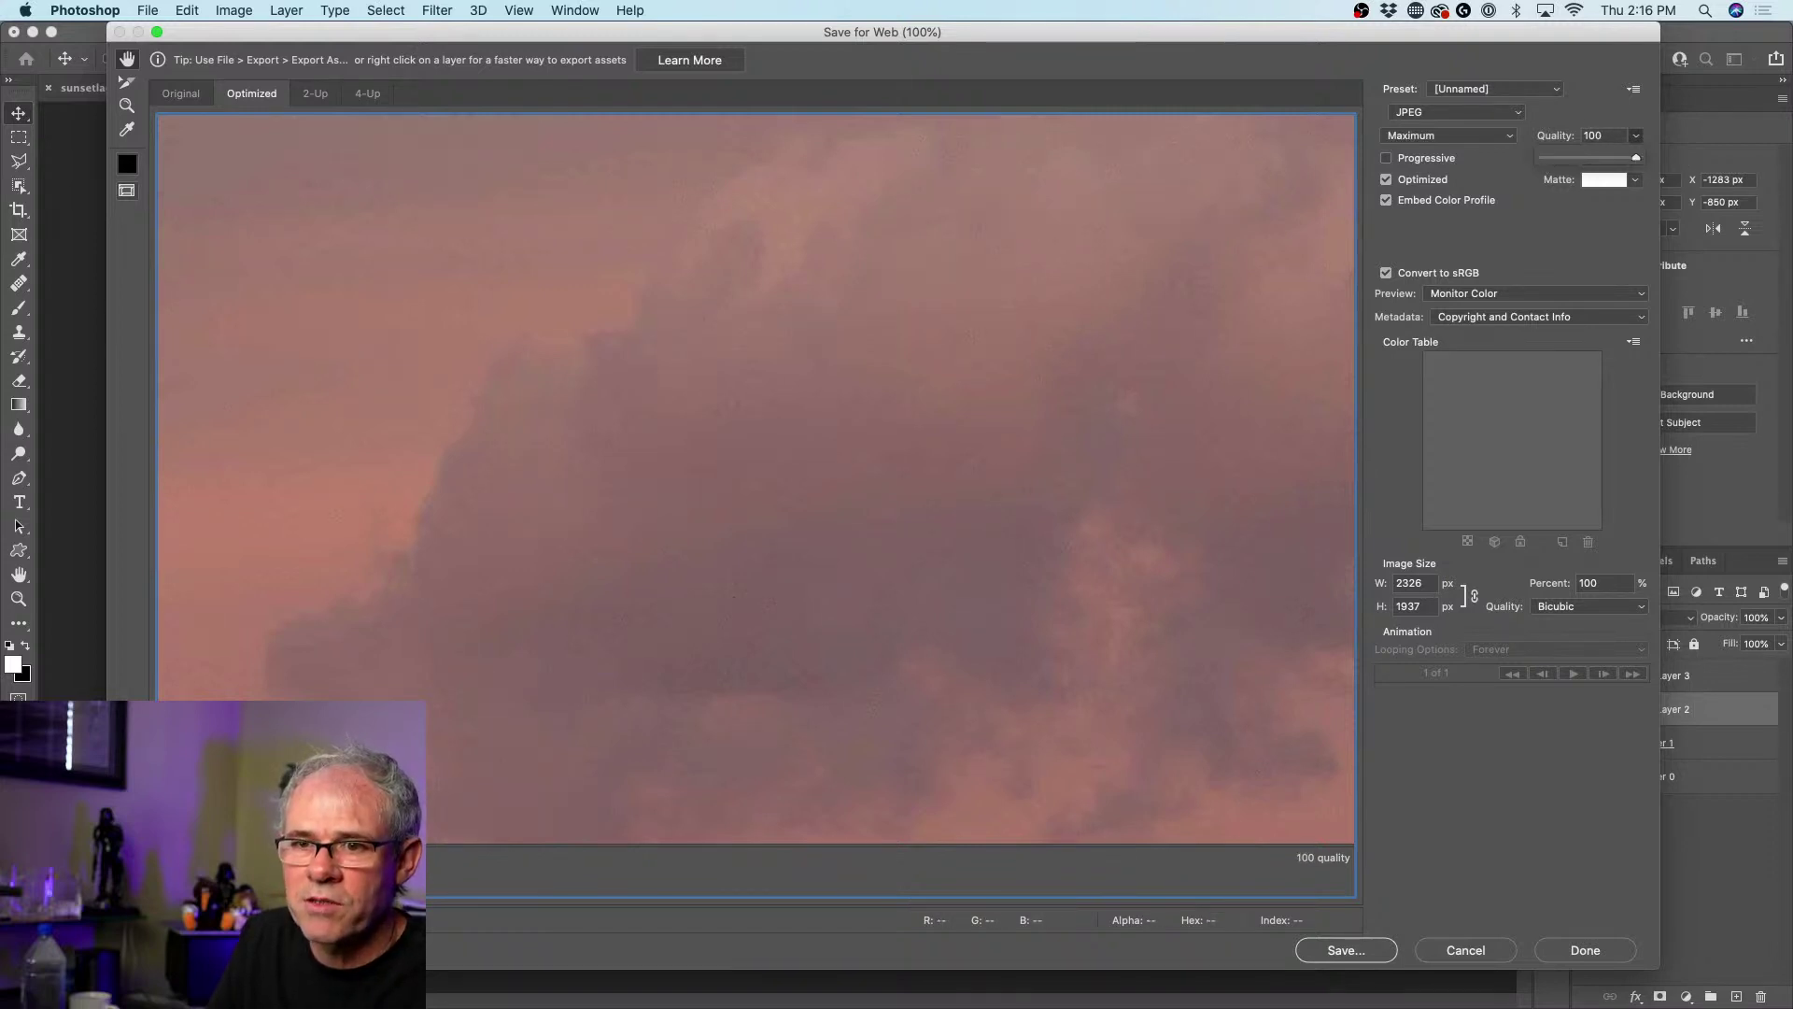
left_click_drag(1639, 158, 1616, 161)
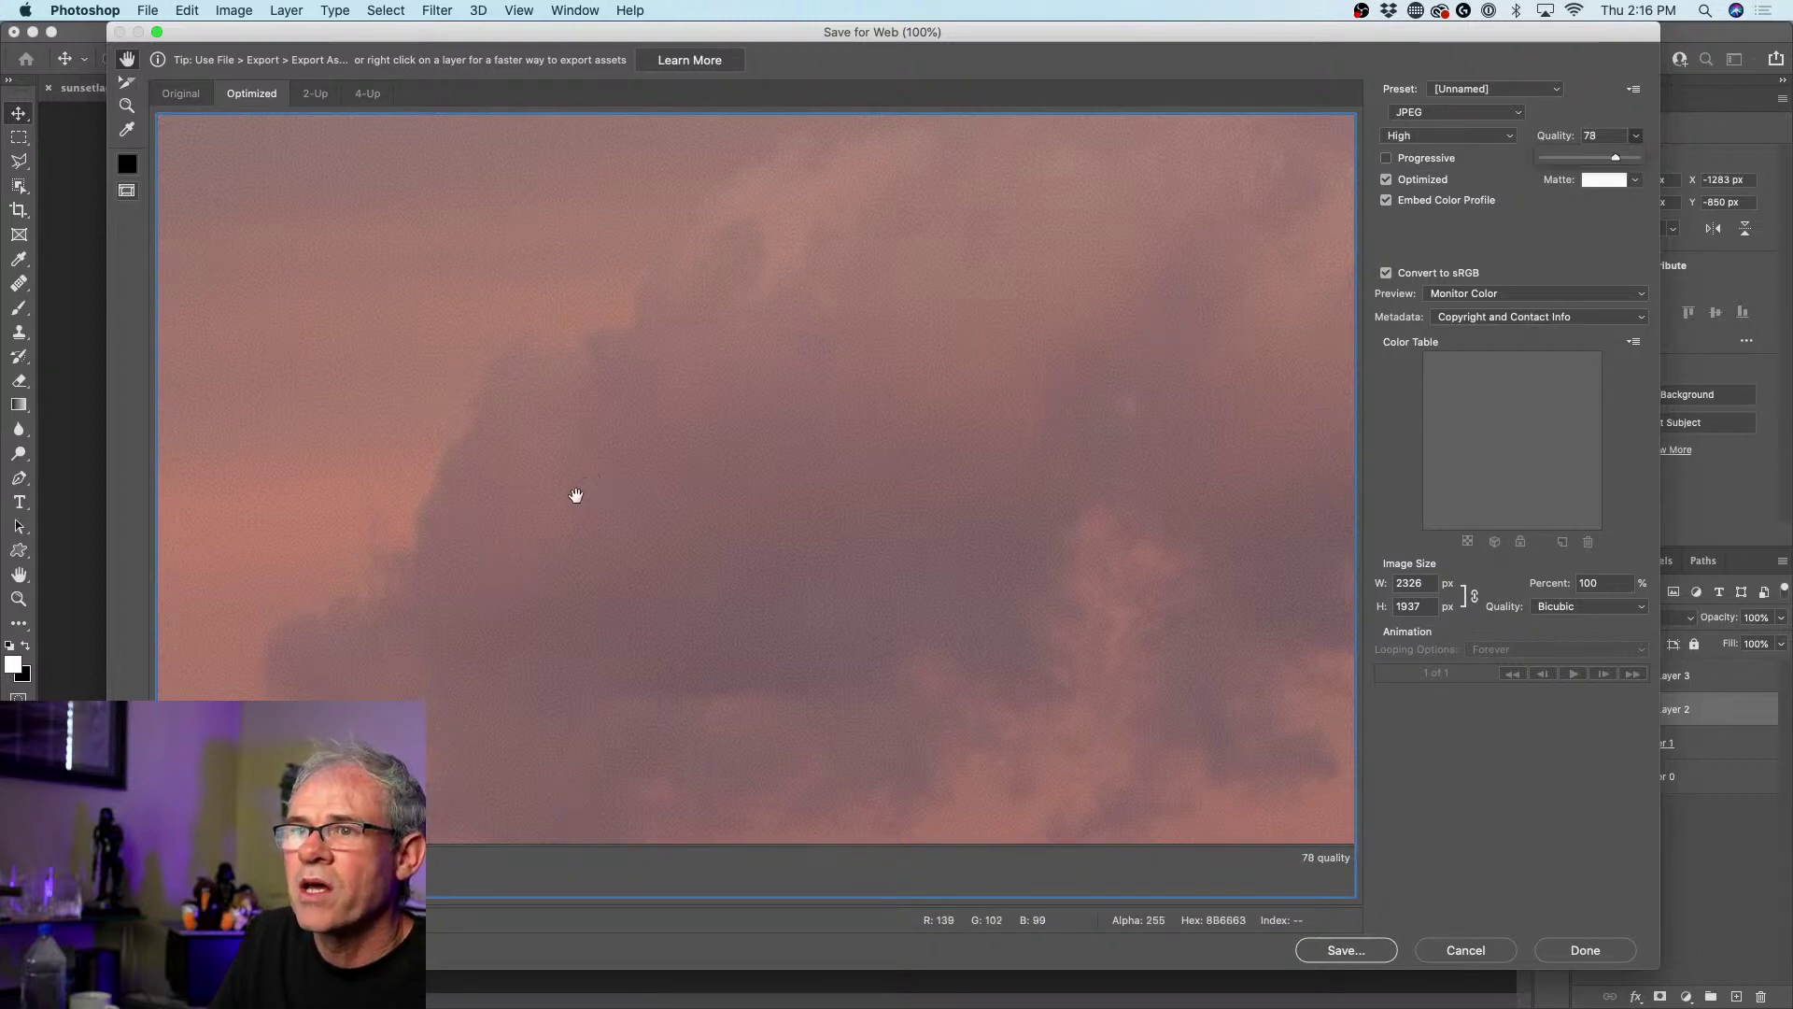
- Compare the original and JPEG previews side by side with Convert to sRGB off and on, and cancel the web export
left_click(318, 97)
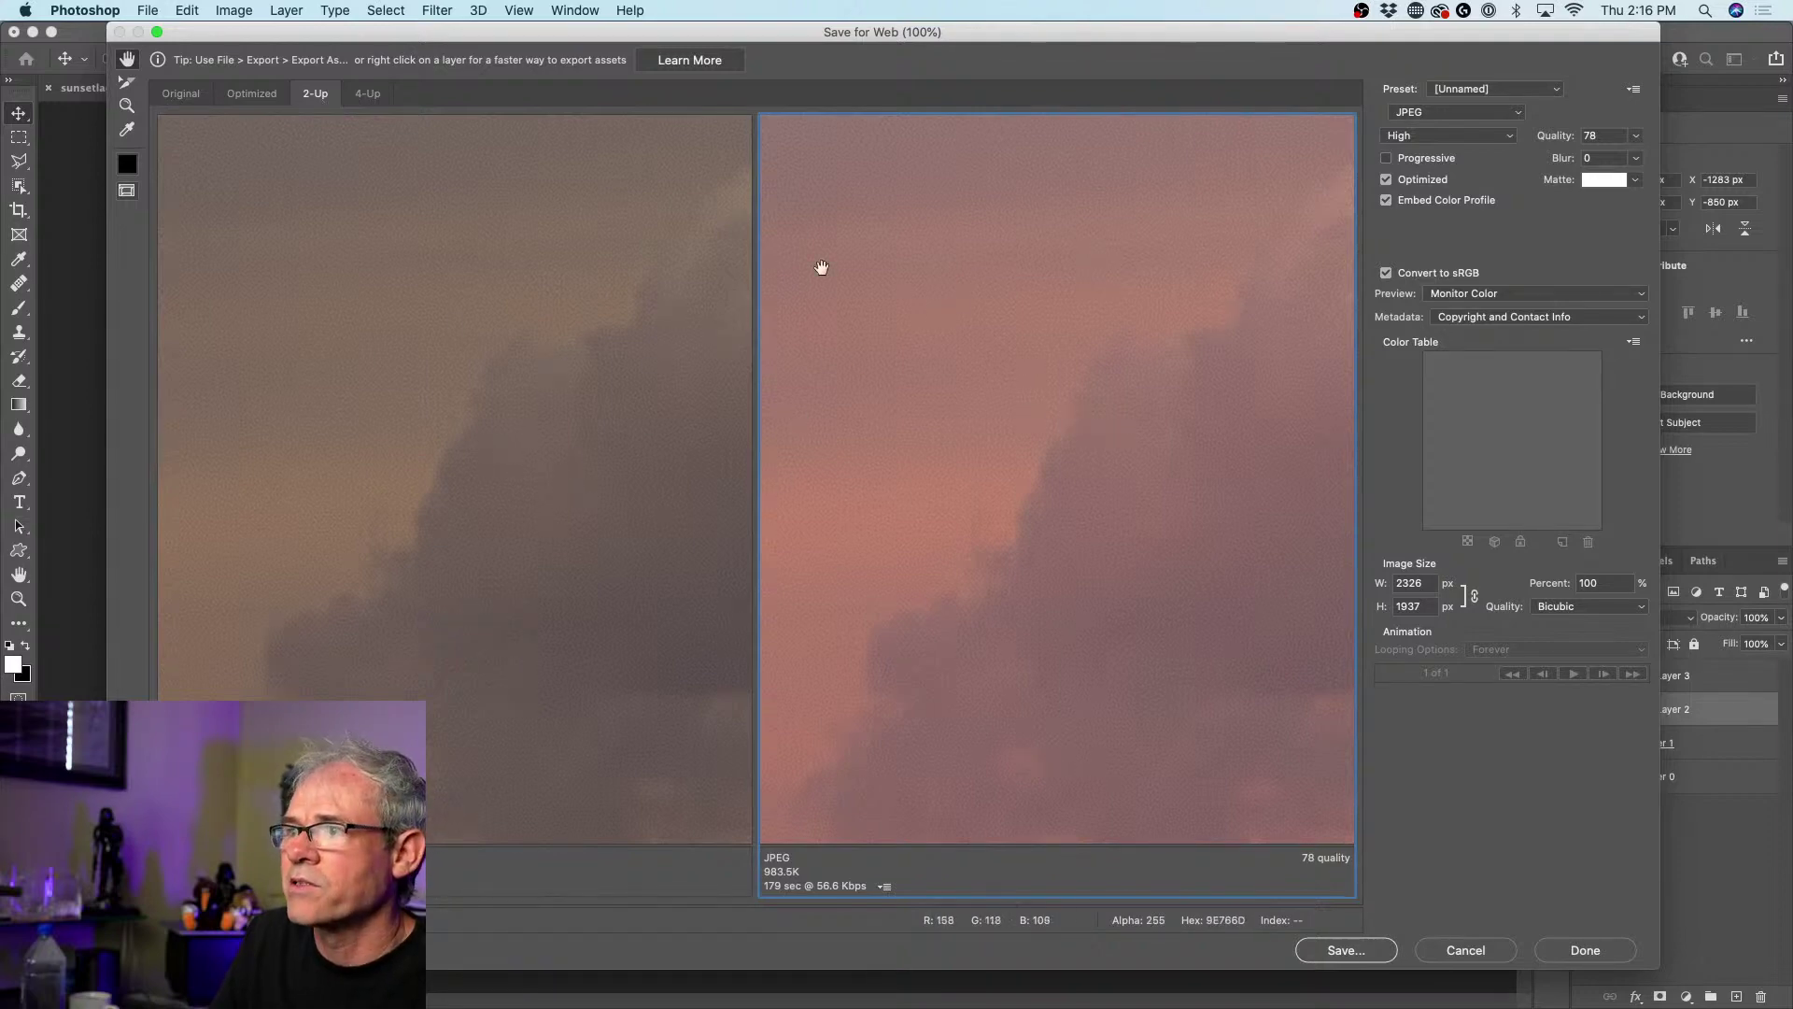
left_click(1387, 273)
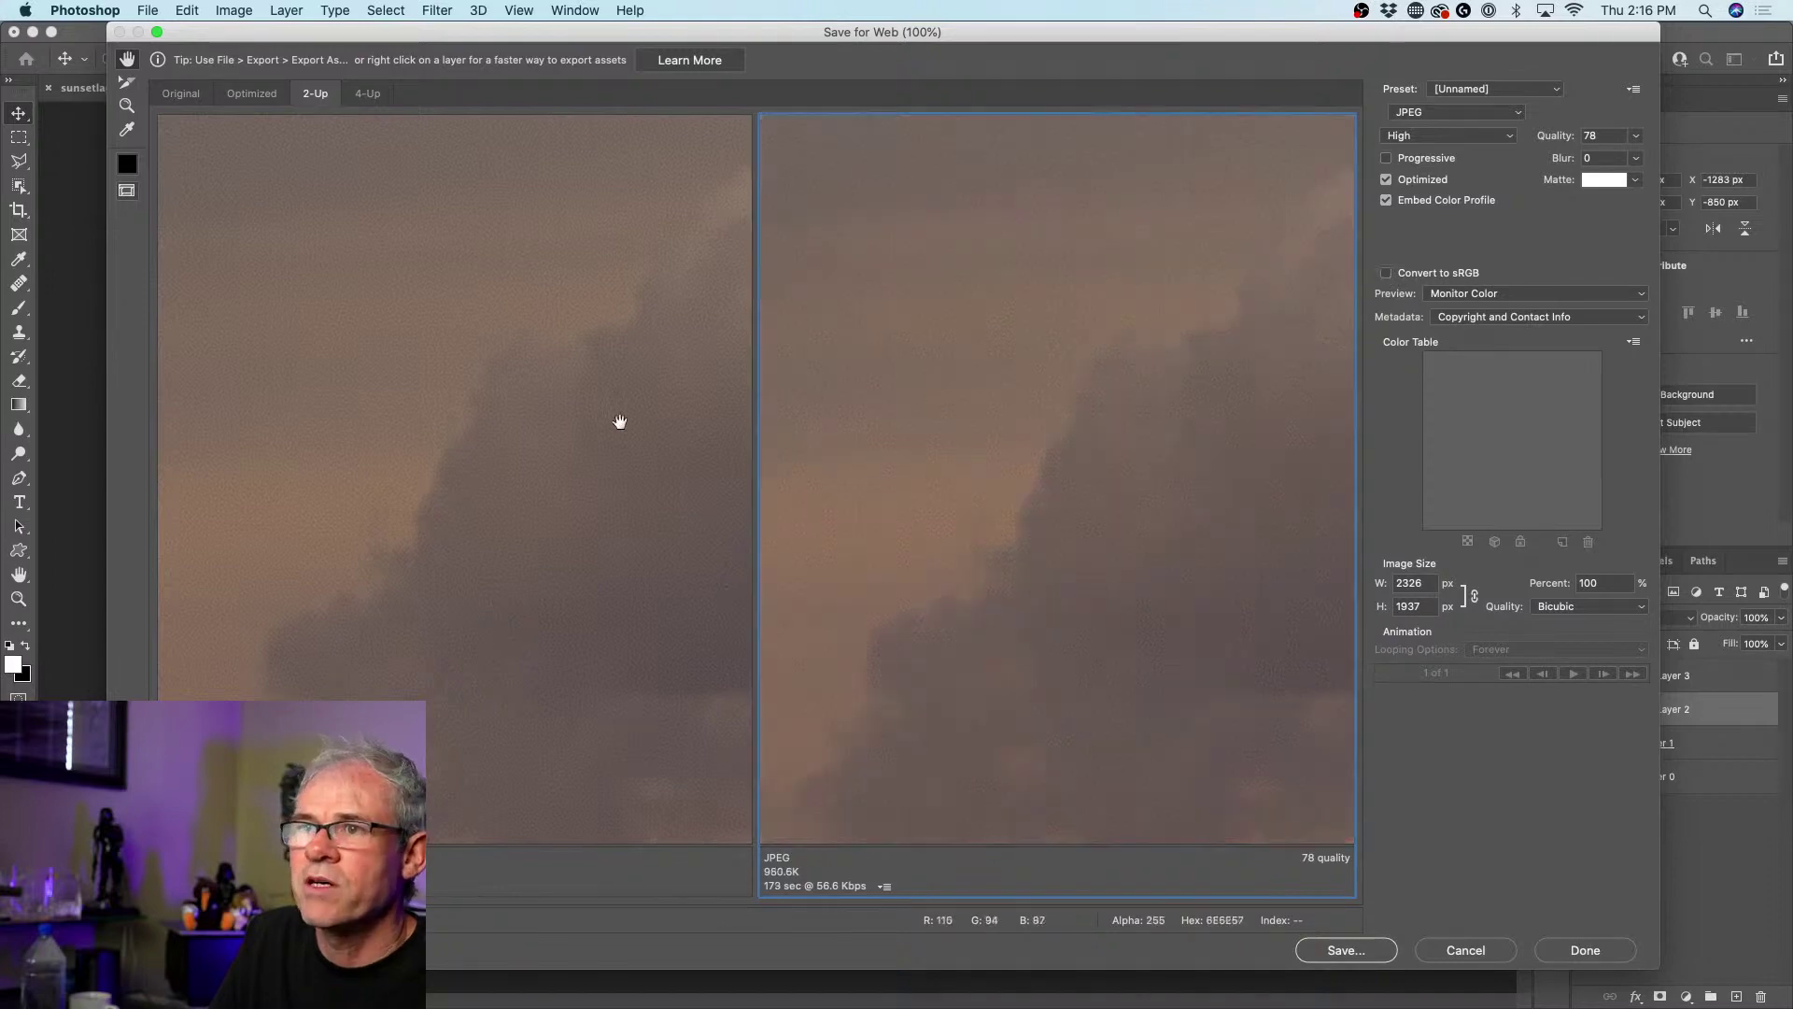
left_click(1387, 274)
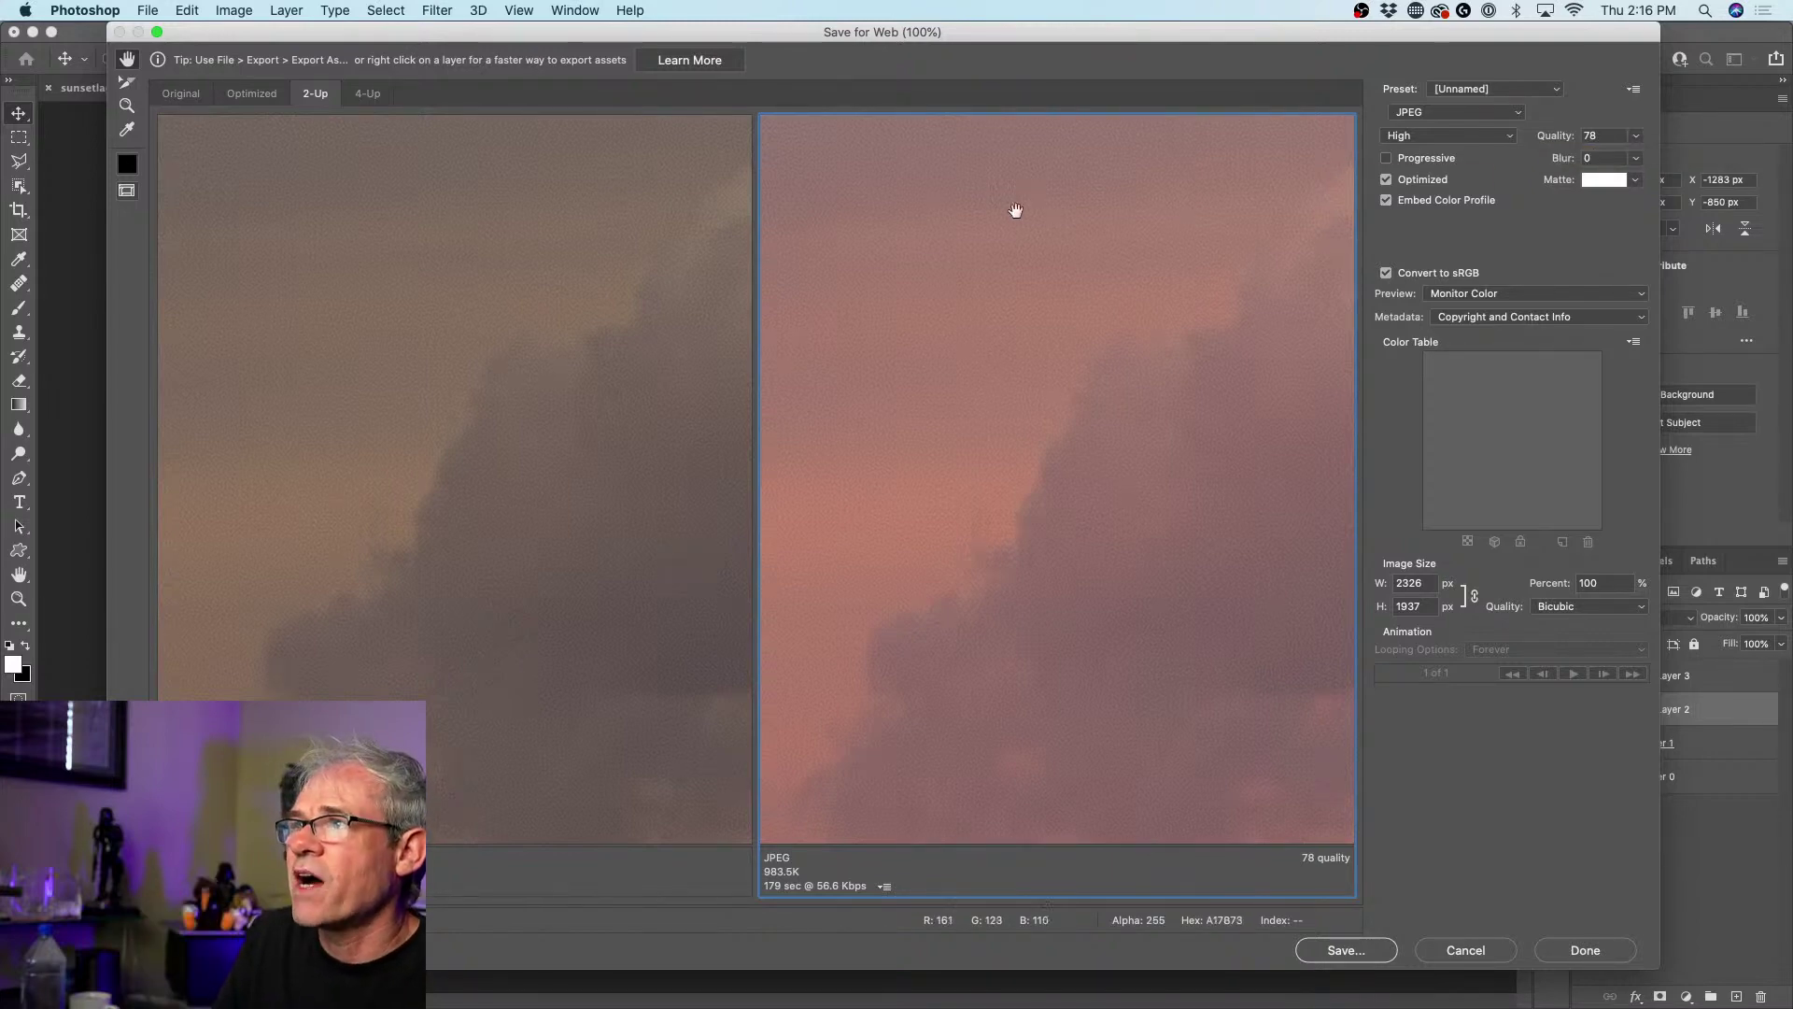
left_click(251, 93)
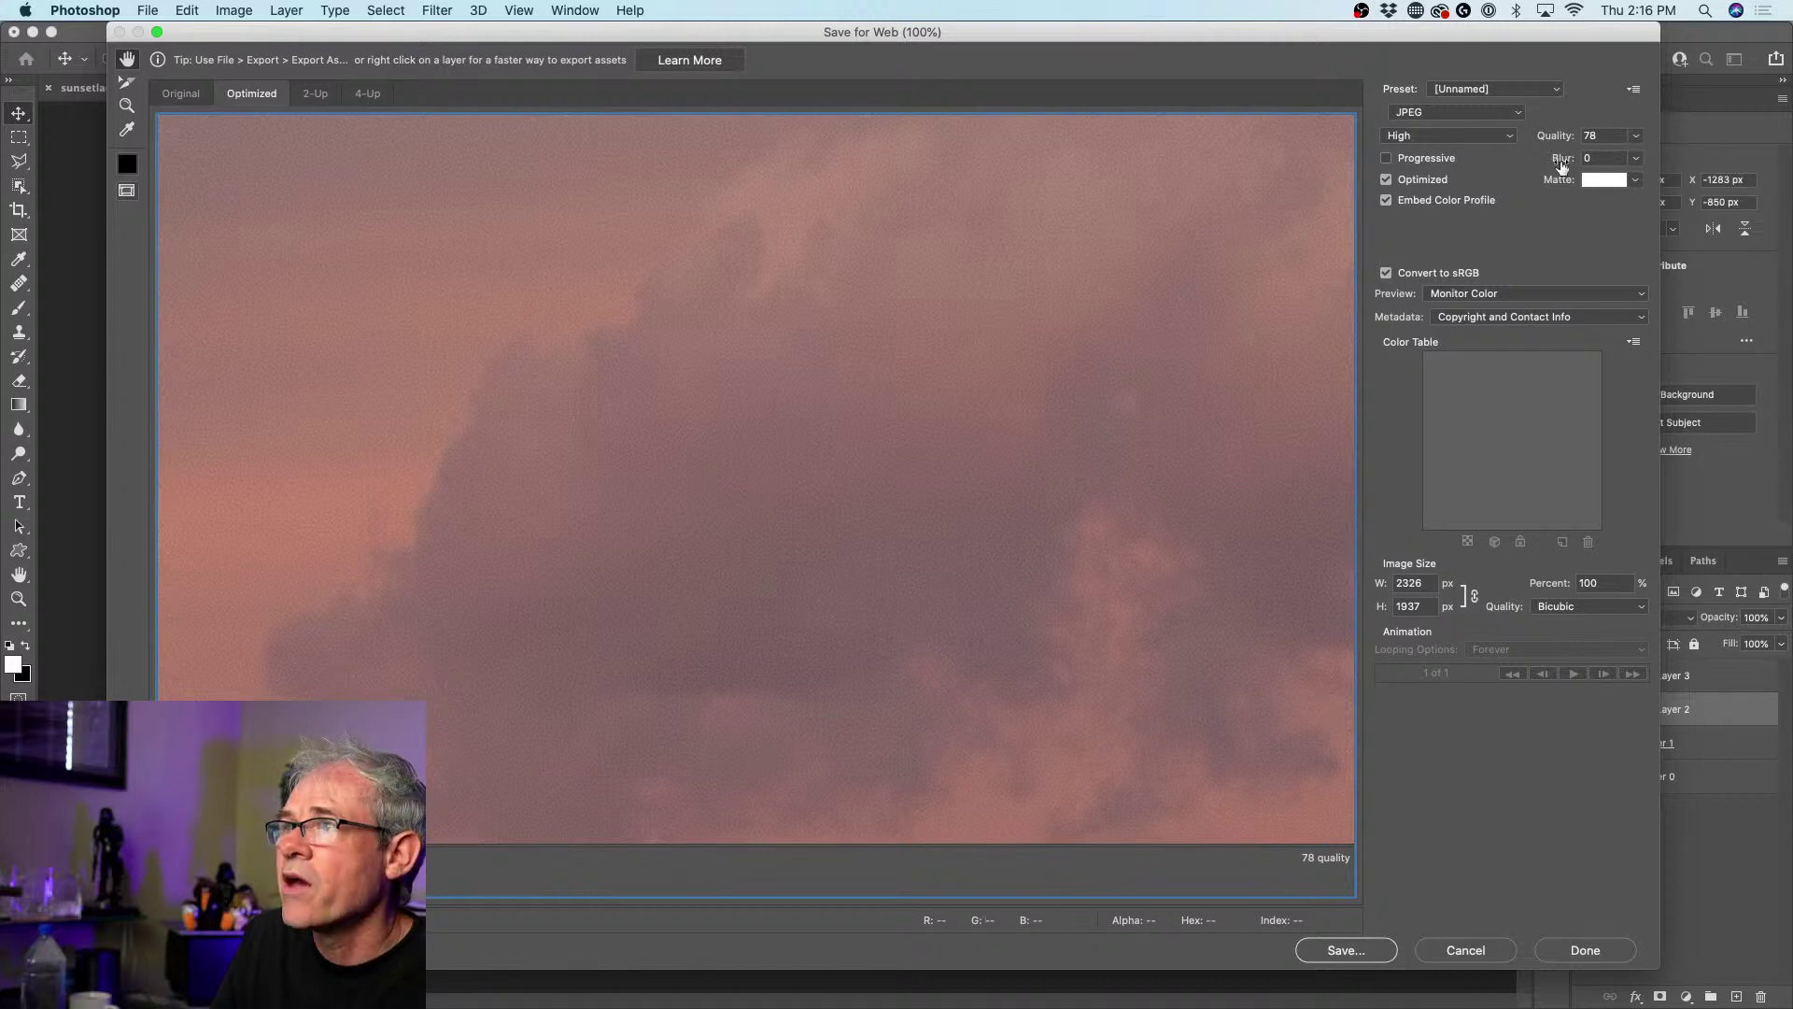
left_click(1637, 137)
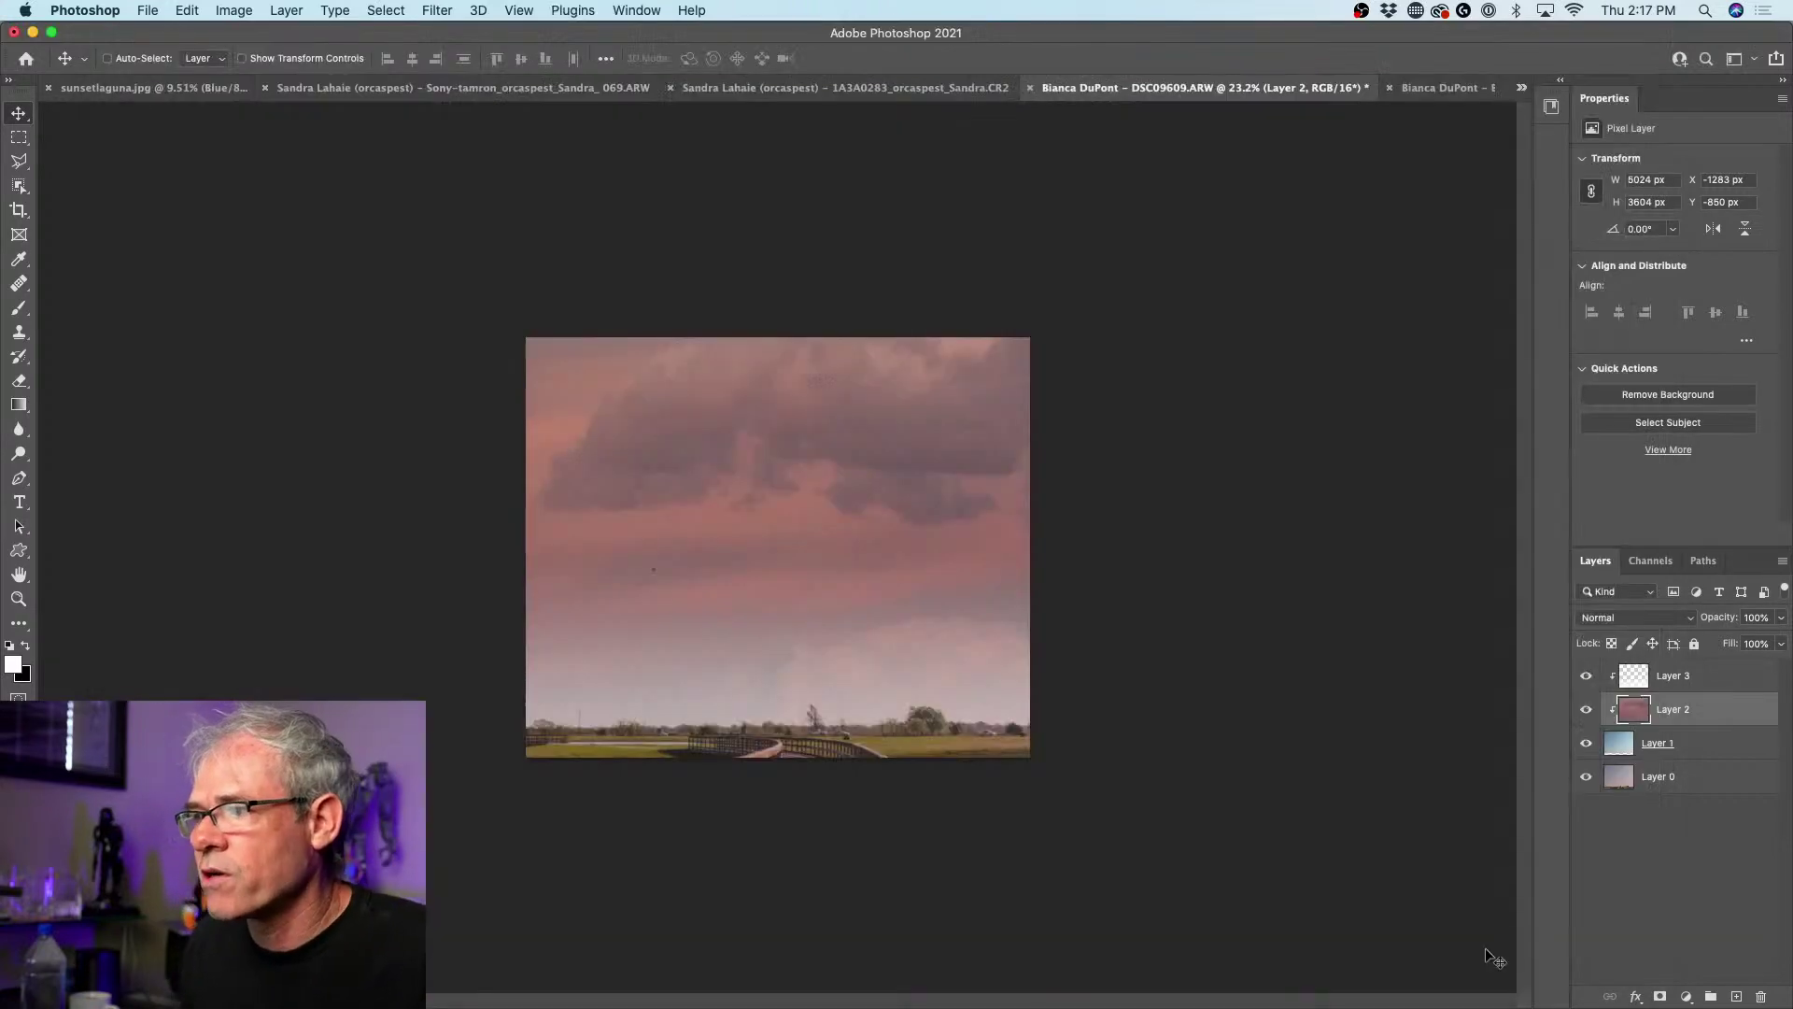
left_click(1485, 949)
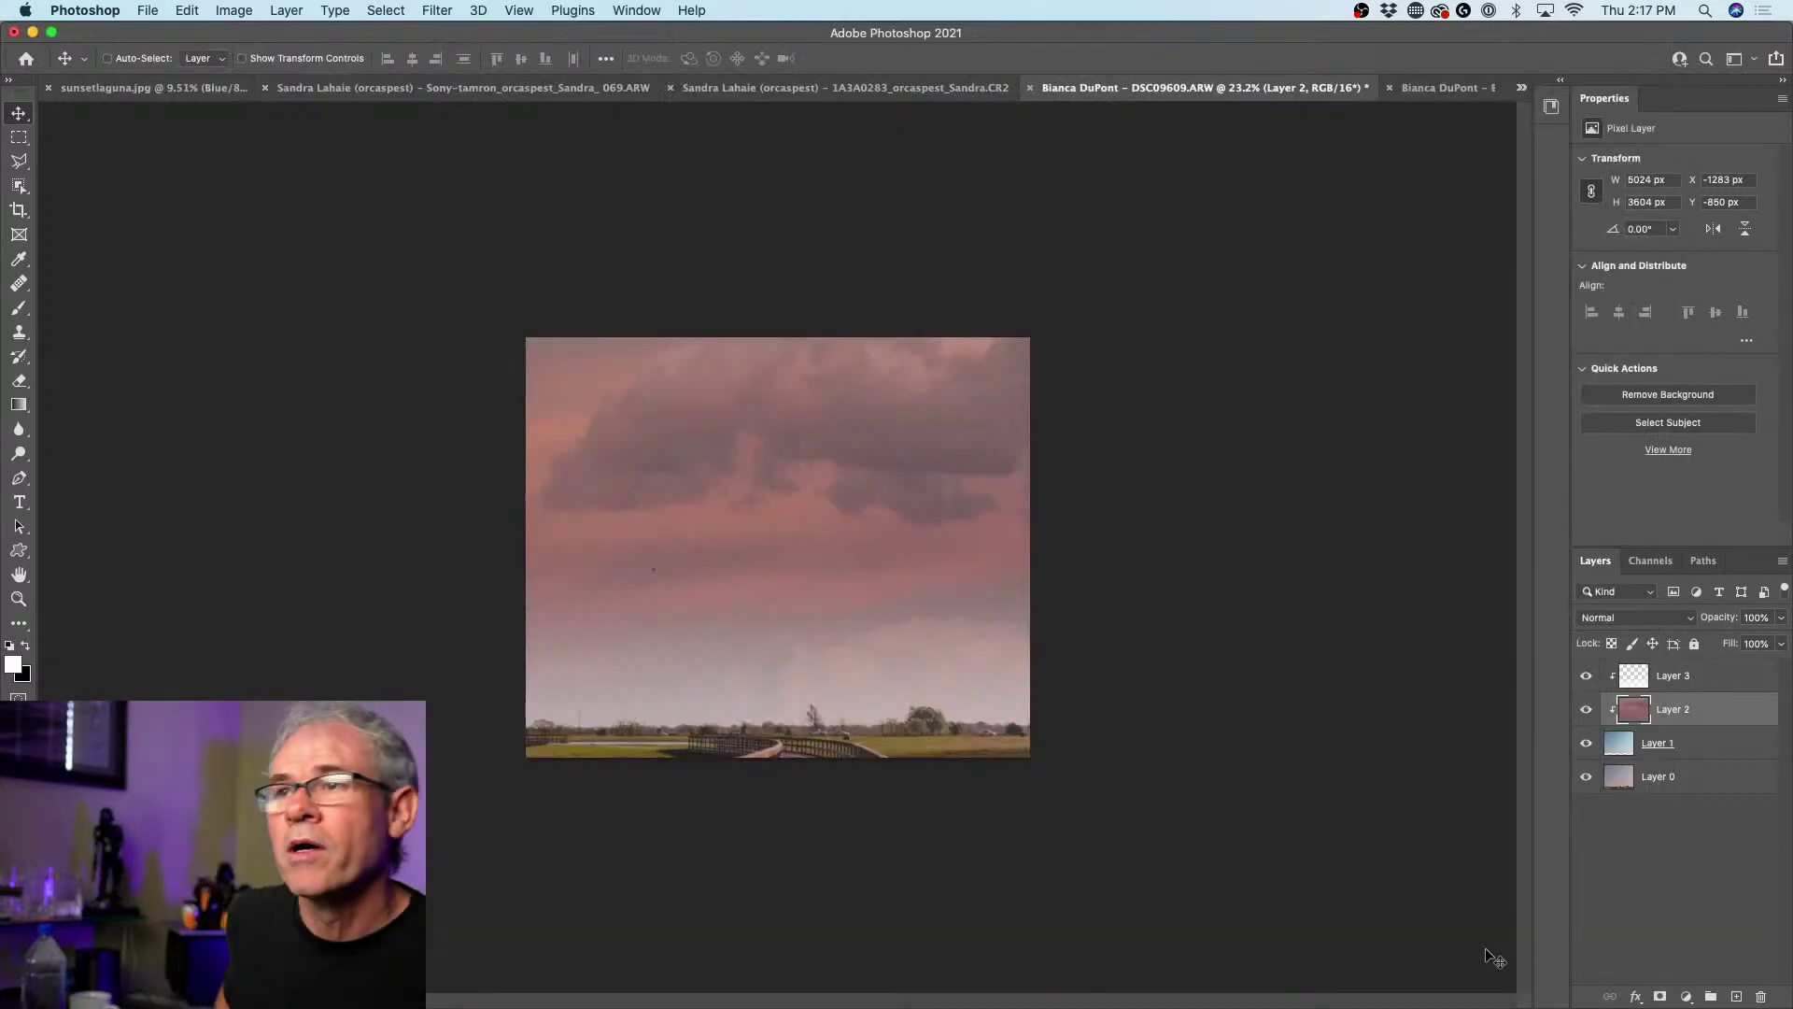